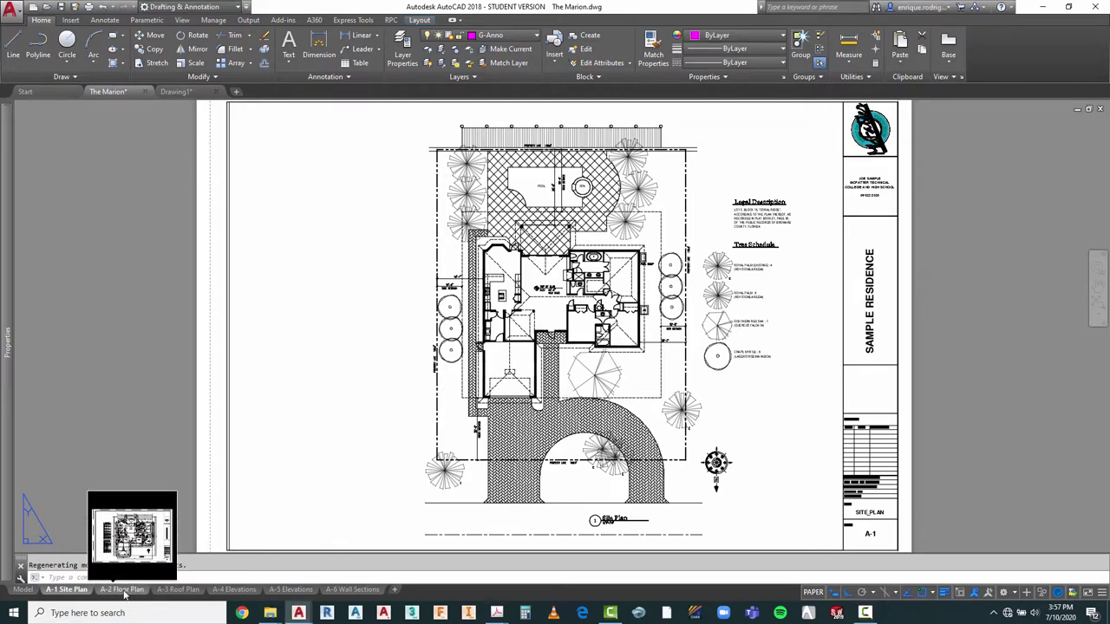
Step: Review the A-2 Floor Plan layout, open the A-3 Roof Plan layout and activate its drawing viewport
{"action": "left_click", "coordinate": [124, 591]}
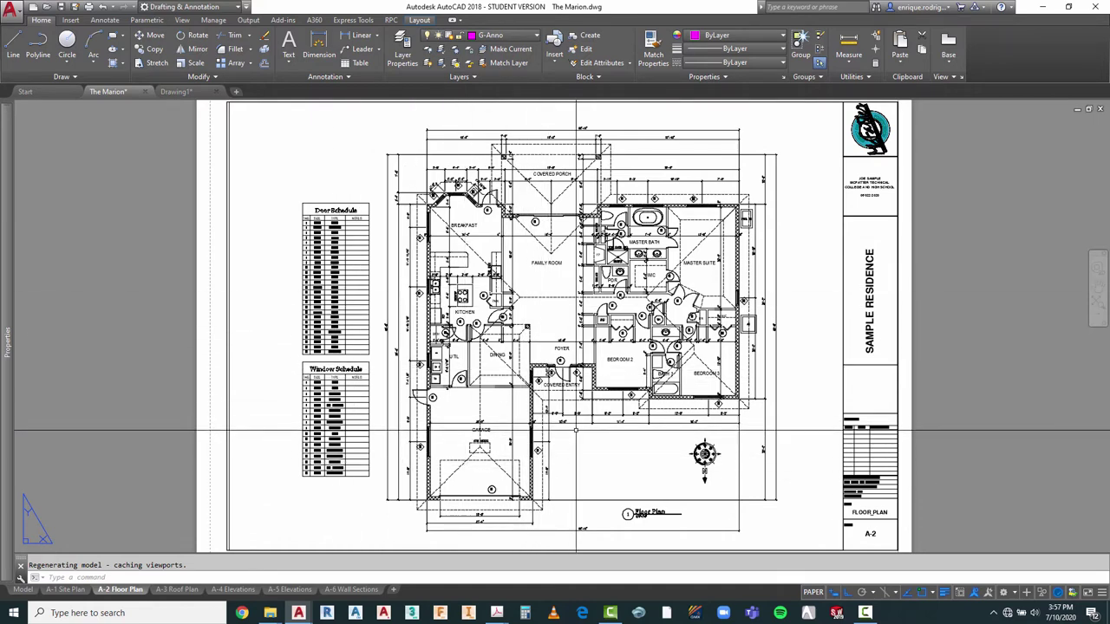
{"action": "left_click", "coordinate": [178, 590]}
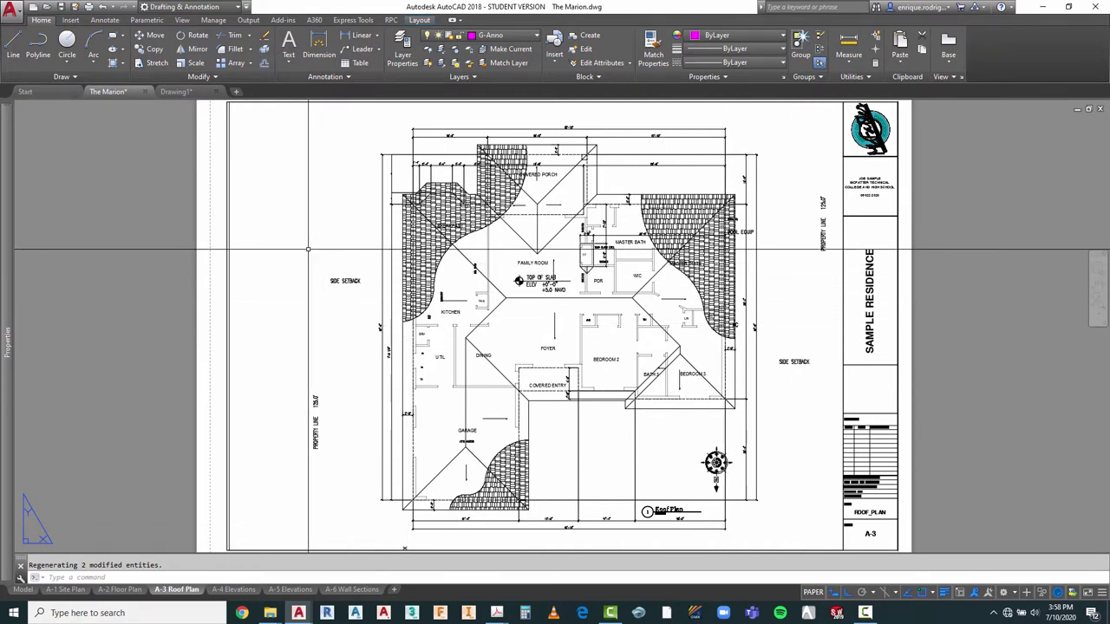
{"action": "double_click", "coordinate": [322, 220]}
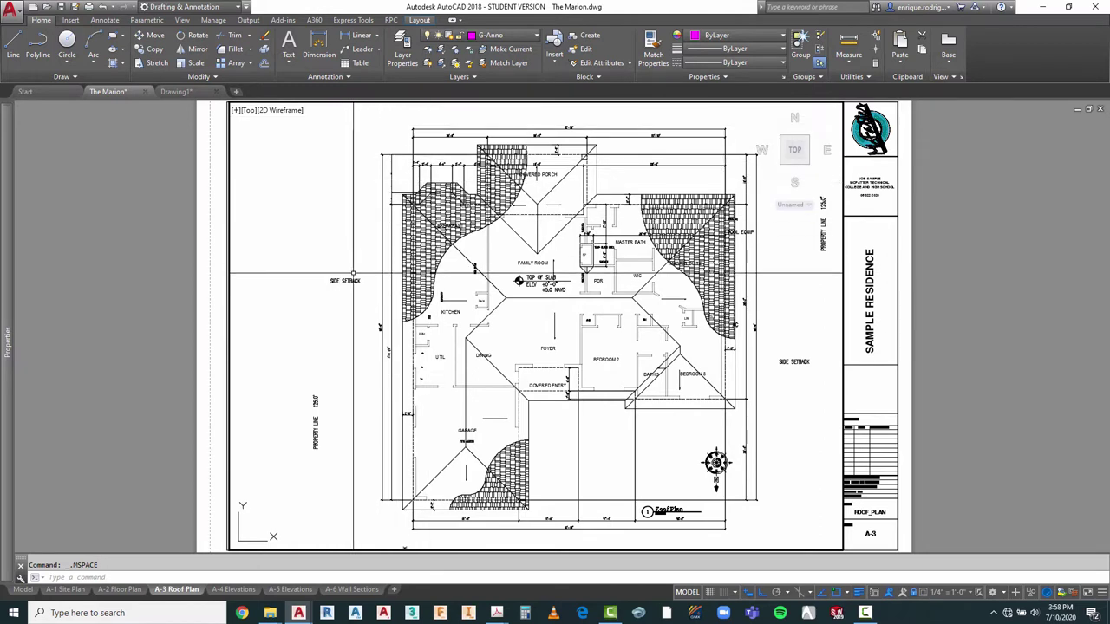
Step: Freeze the layer of the SIDE SETBACK text in the roof plan viewport
{"action": "left_click", "coordinate": [345, 280]}
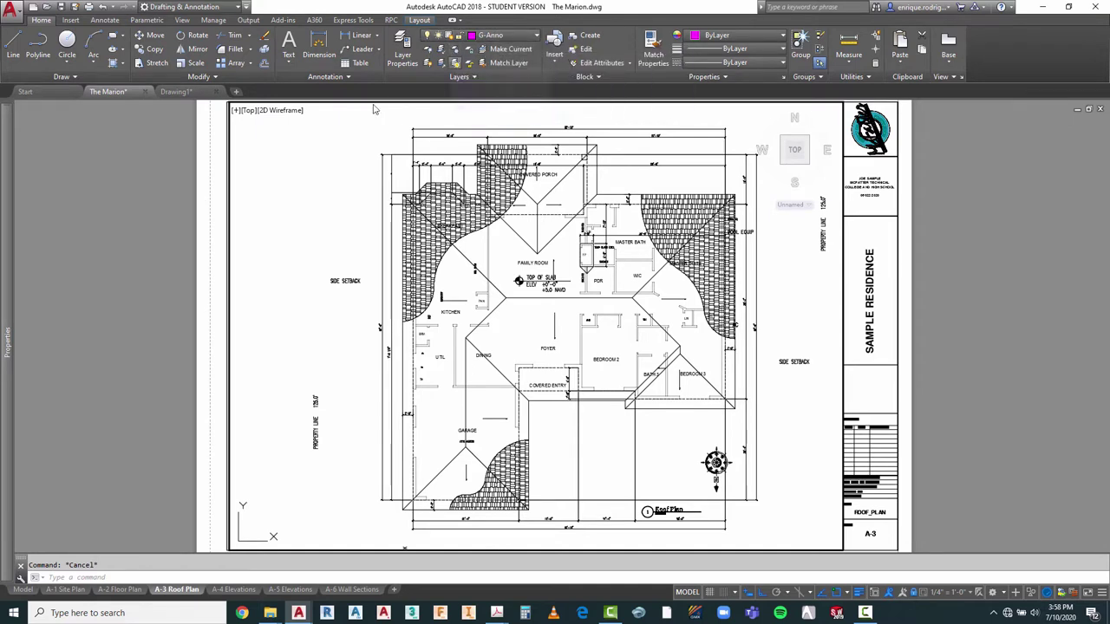
{"action": "left_click", "coordinate": [456, 52]}
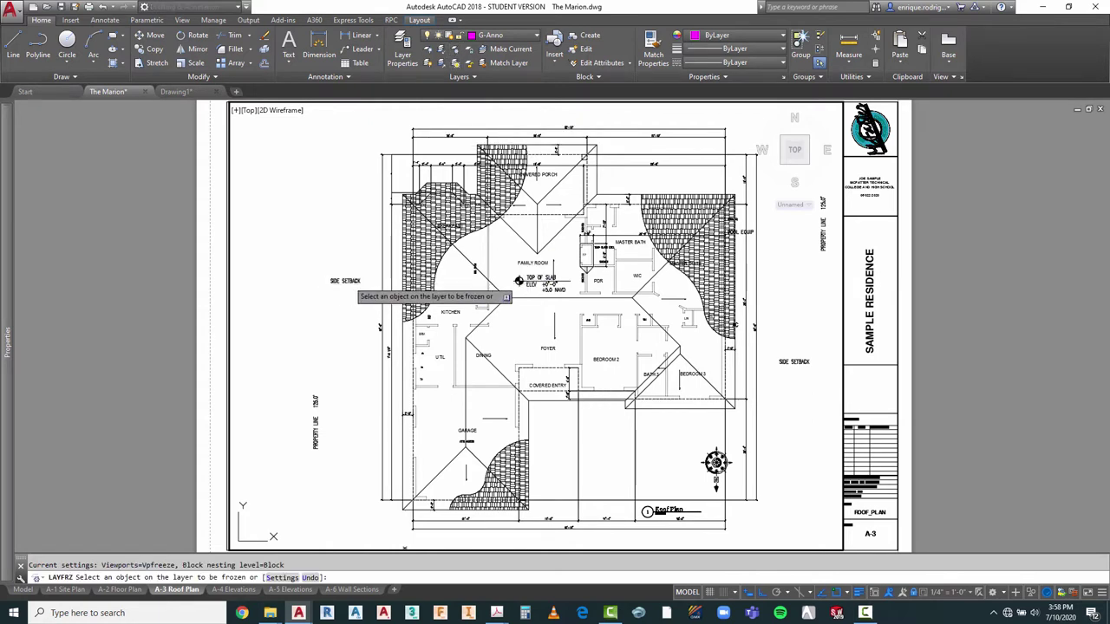
{"action": "left_click", "coordinate": [351, 280]}
{"action": "key", "text": "Escape"}
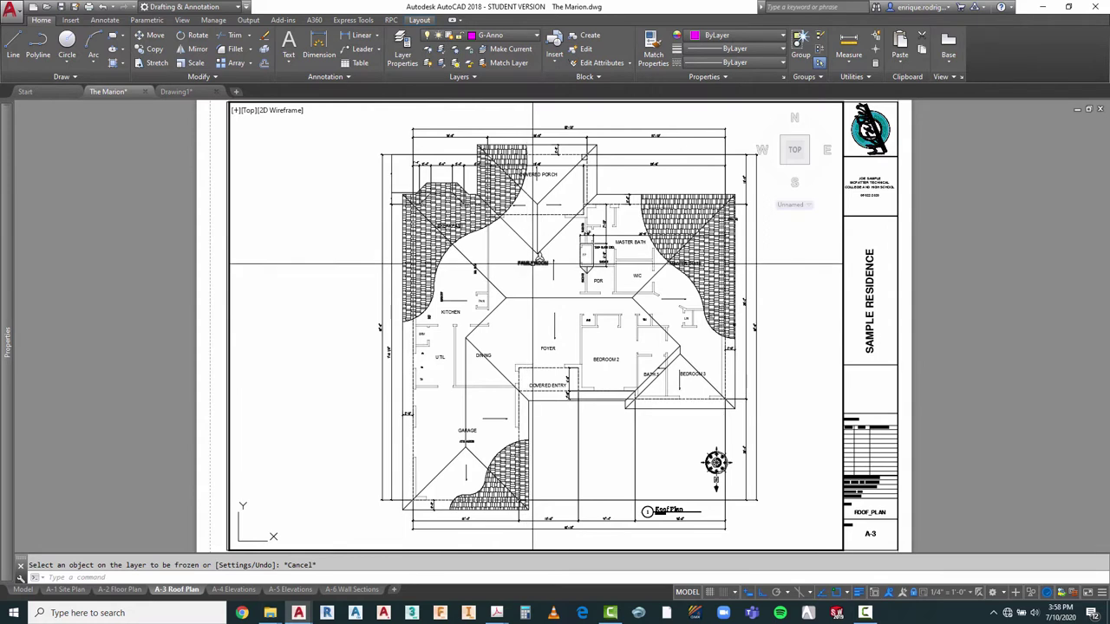
Step: Isolate the FAMILY ROOM label's layer and move all the room labels and notes on it to layer A-Anno-Note-Flor
{"action": "left_click", "coordinate": [532, 263]}
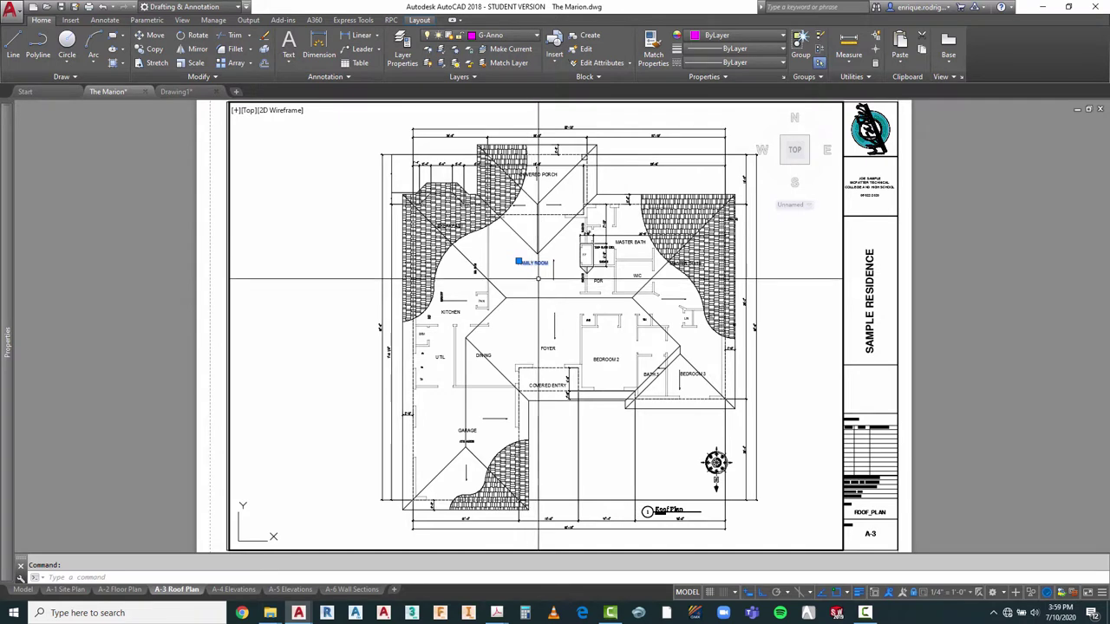
{"action": "left_click", "coordinate": [441, 51]}
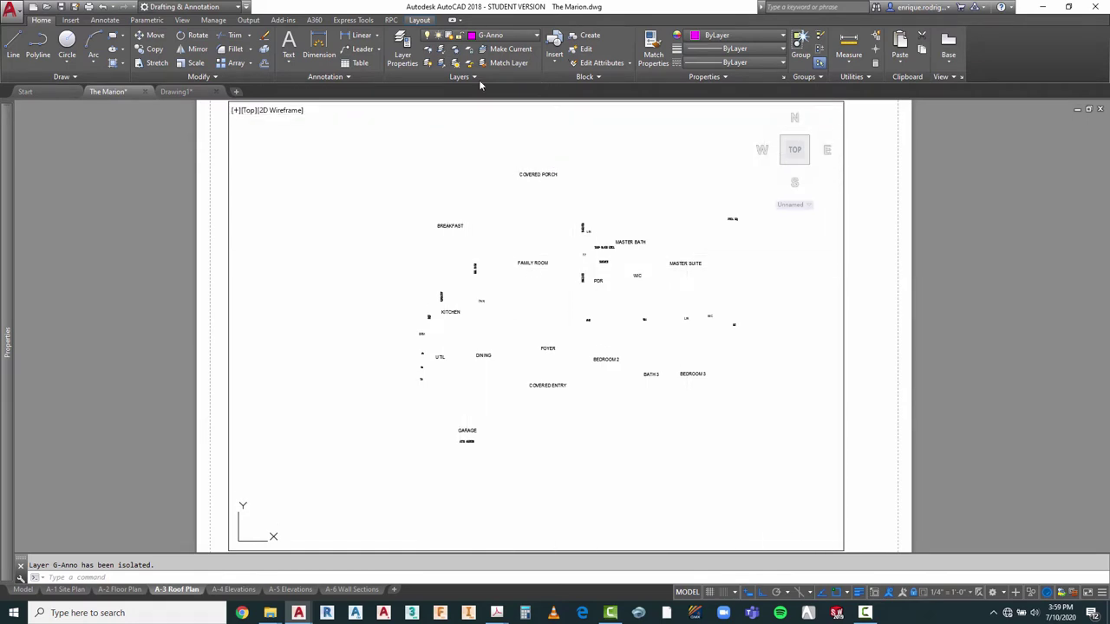
{"action": "left_click", "coordinate": [351, 155]}
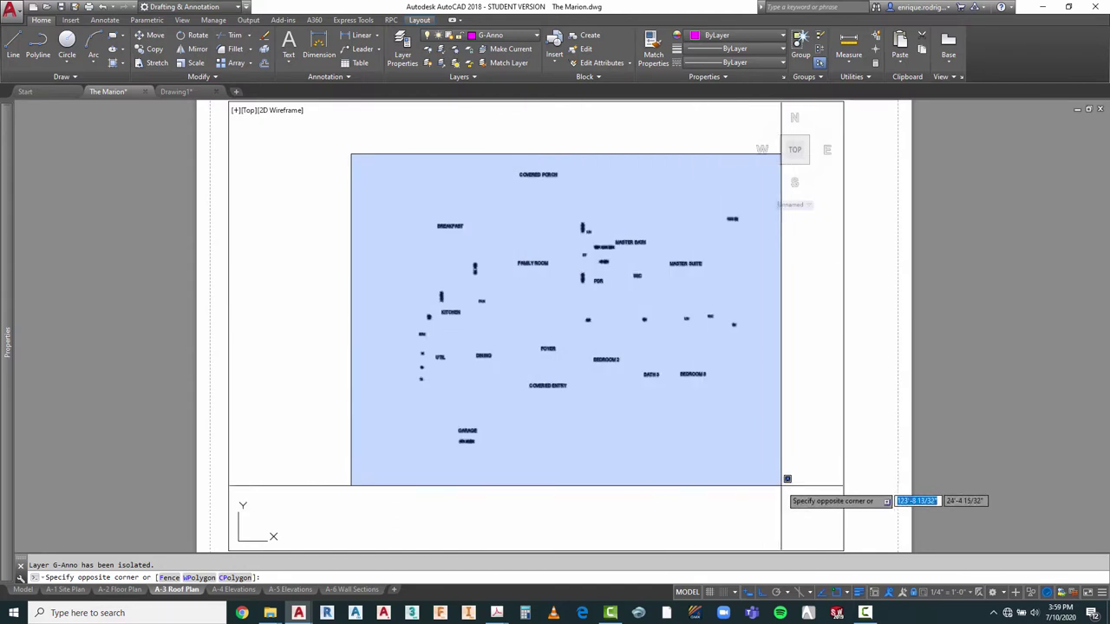
{"action": "left_click", "coordinate": [788, 481]}
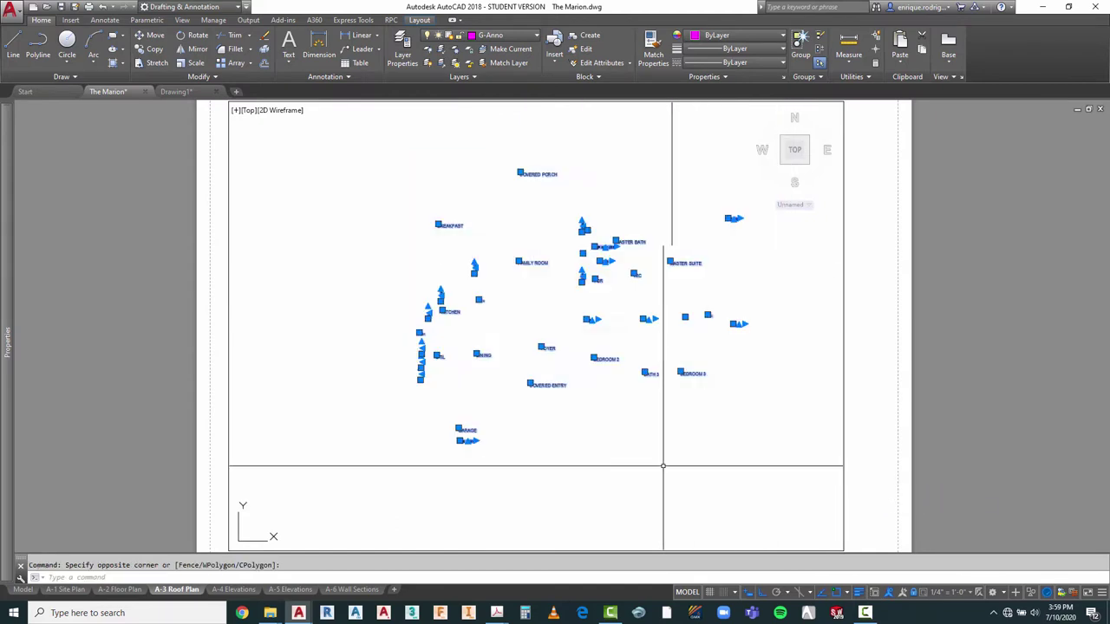
{"action": "left_click", "coordinate": [490, 36]}
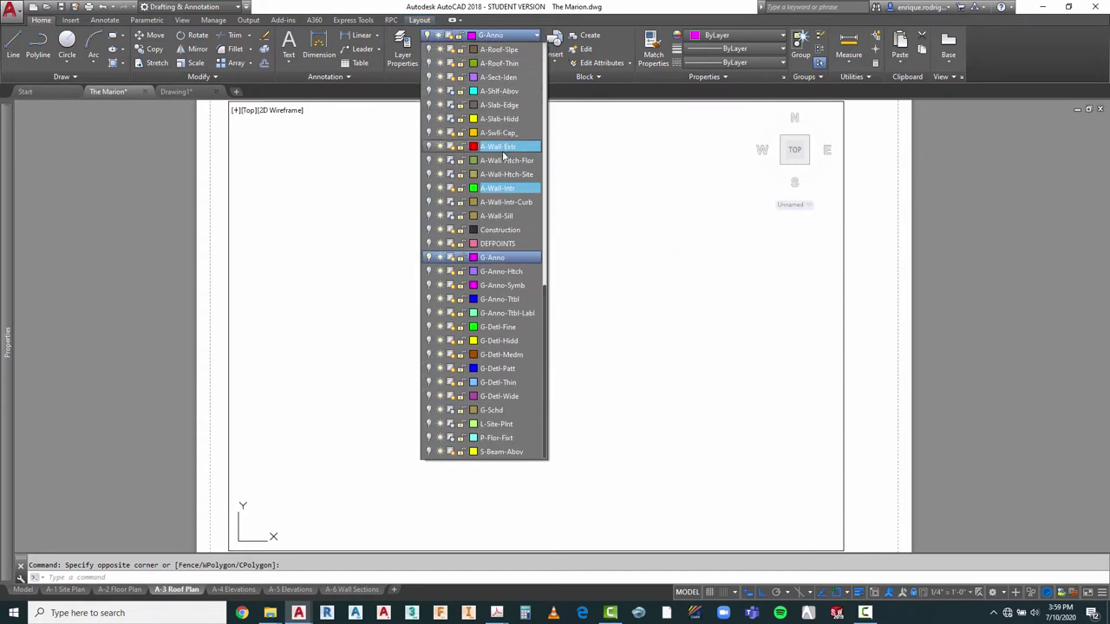
{"action": "scroll", "coordinate": [505, 155], "scroll_direction": "up", "scroll_amount": 15}
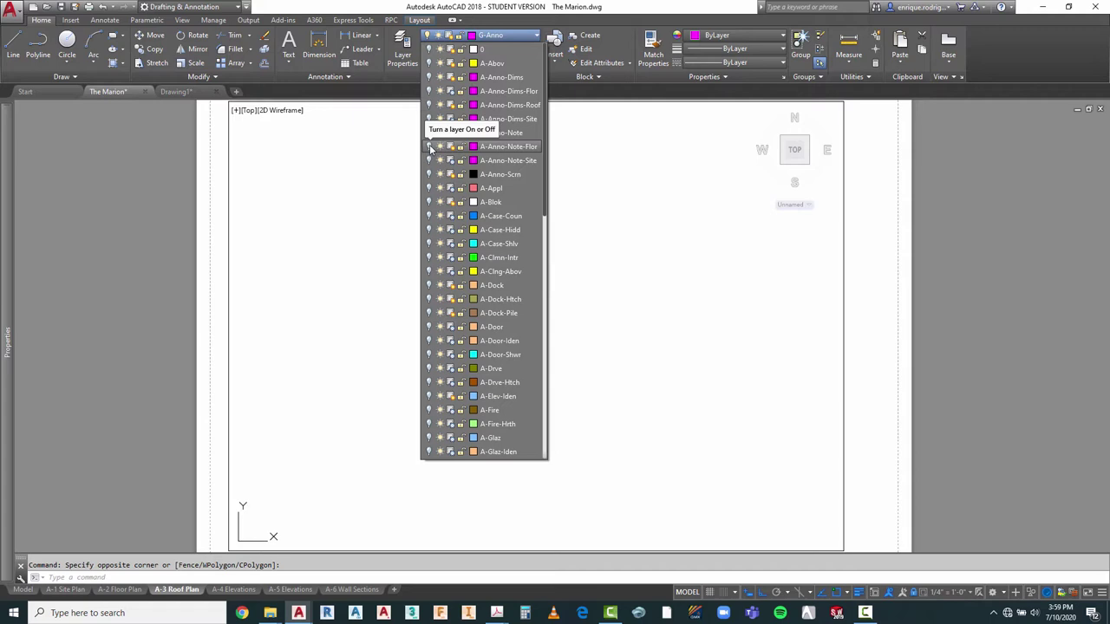
{"action": "left_click", "coordinate": [496, 151]}
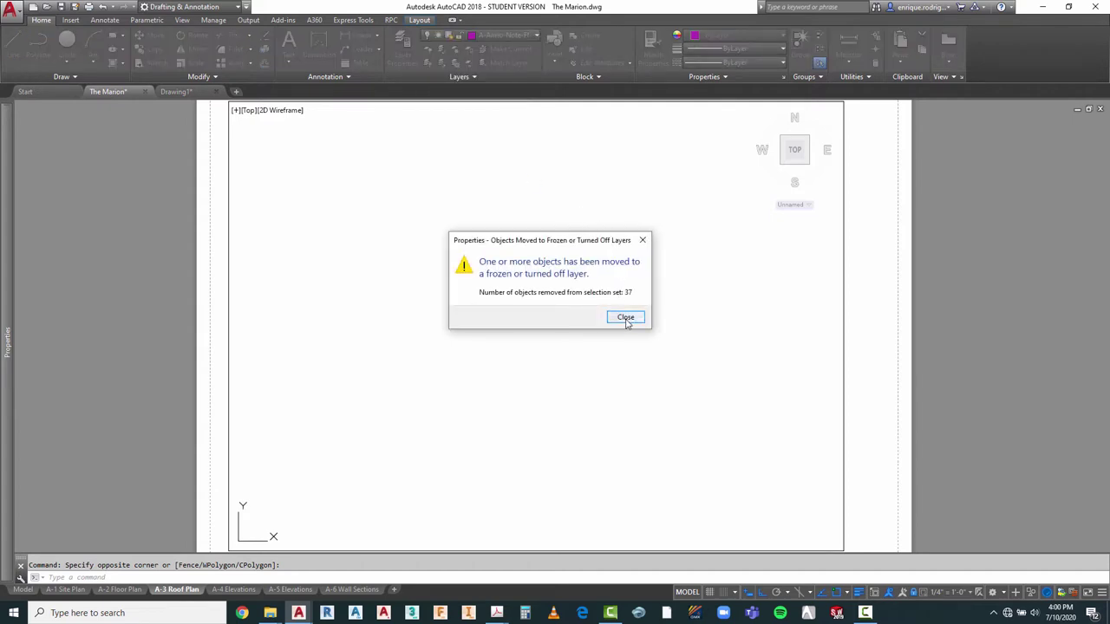
{"action": "left_click", "coordinate": [625, 317]}
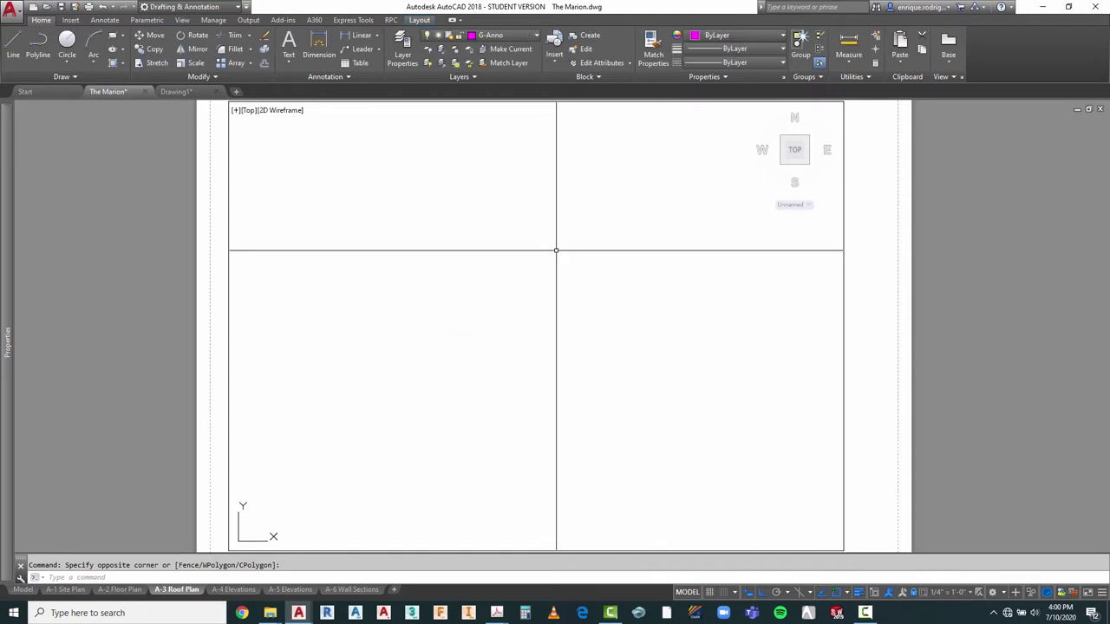
Step: Turn off the current G-Anno layer
{"action": "left_click", "coordinate": [520, 38]}
{"action": "scroll", "coordinate": [518, 78], "scroll_direction": "up", "scroll_amount": 15}
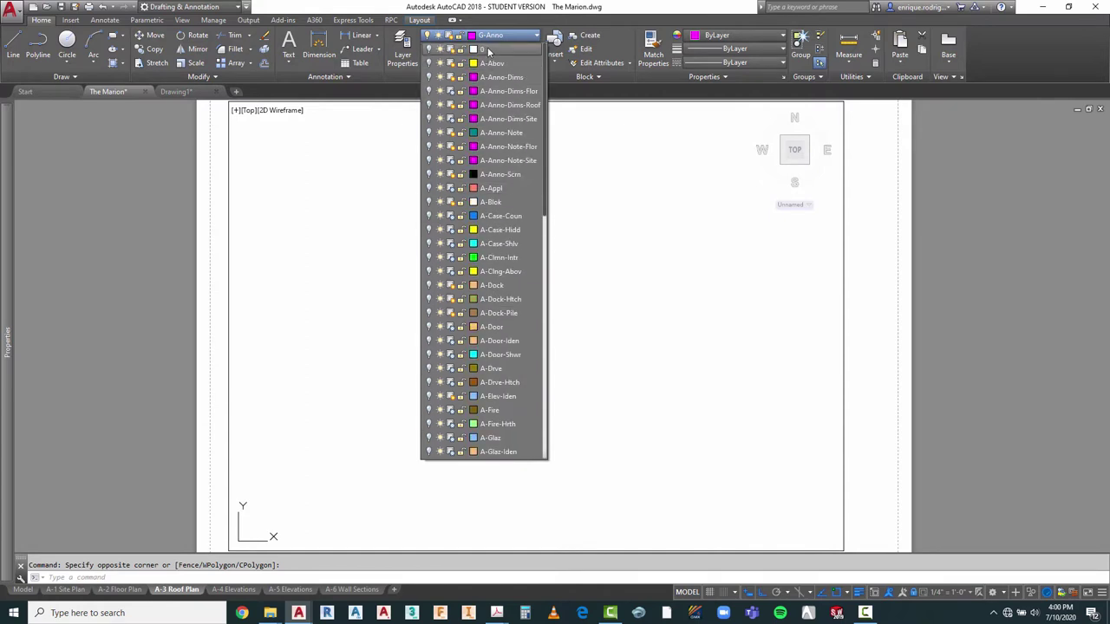
{"action": "left_click", "coordinate": [428, 36]}
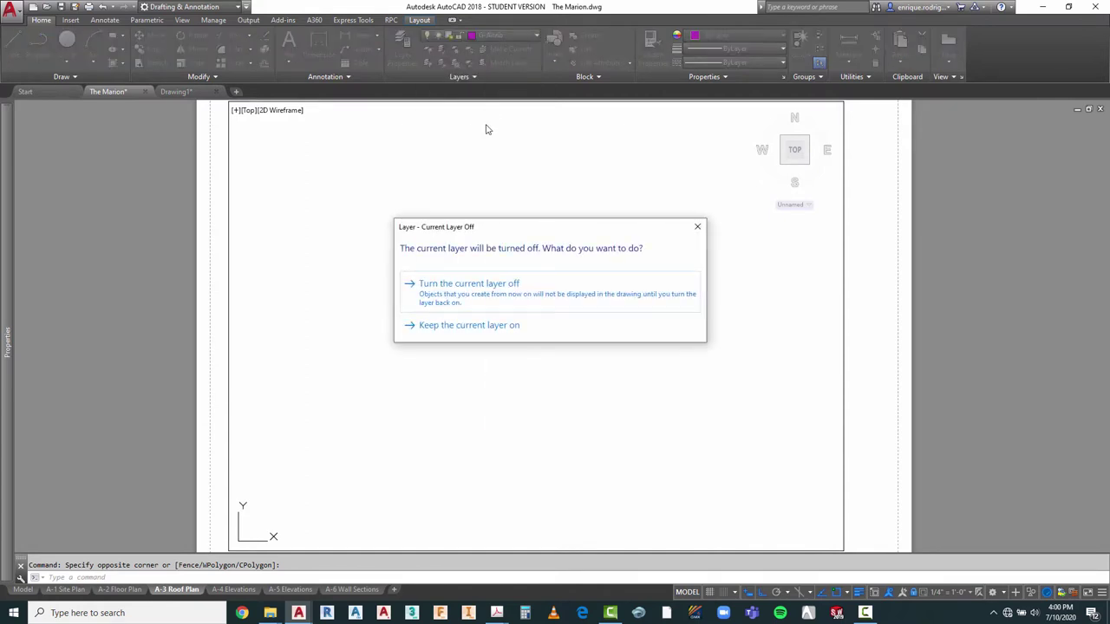
{"action": "left_click", "coordinate": [488, 286]}
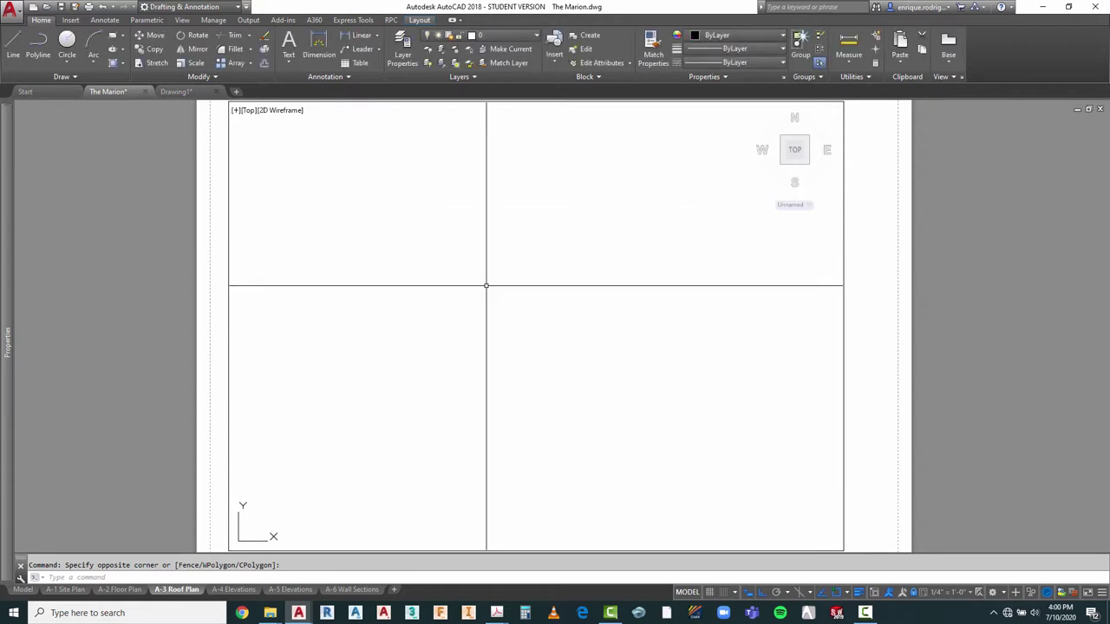
Step: Restore the layers hidden by the isolation and check which layer the FAMILY ROOM label is on
{"action": "left_click", "coordinate": [440, 63]}
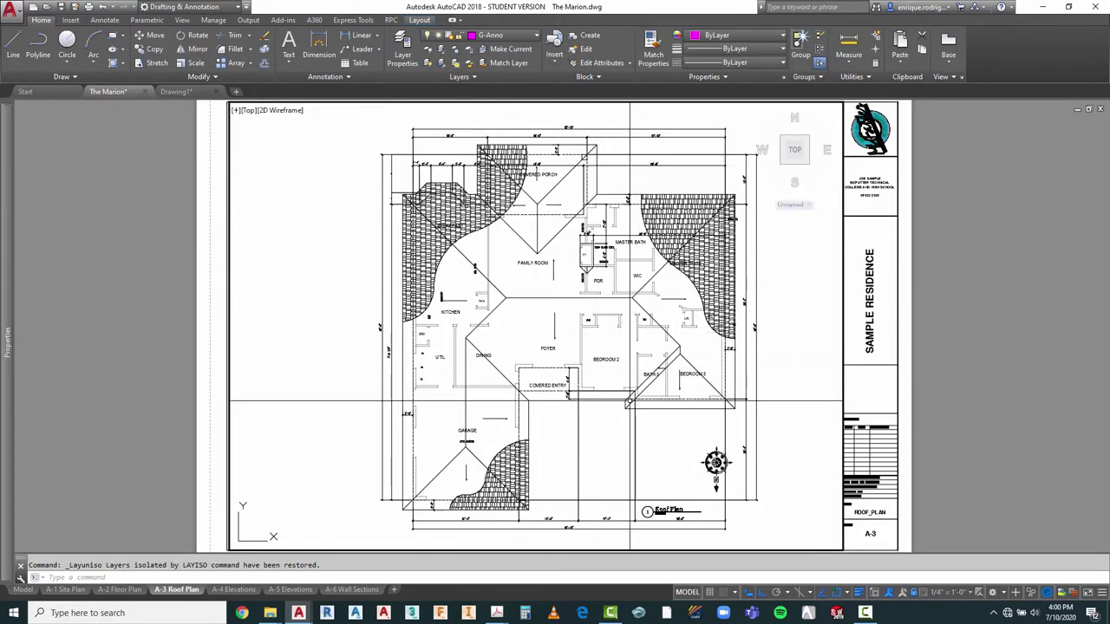
{"action": "left_click", "coordinate": [532, 262]}
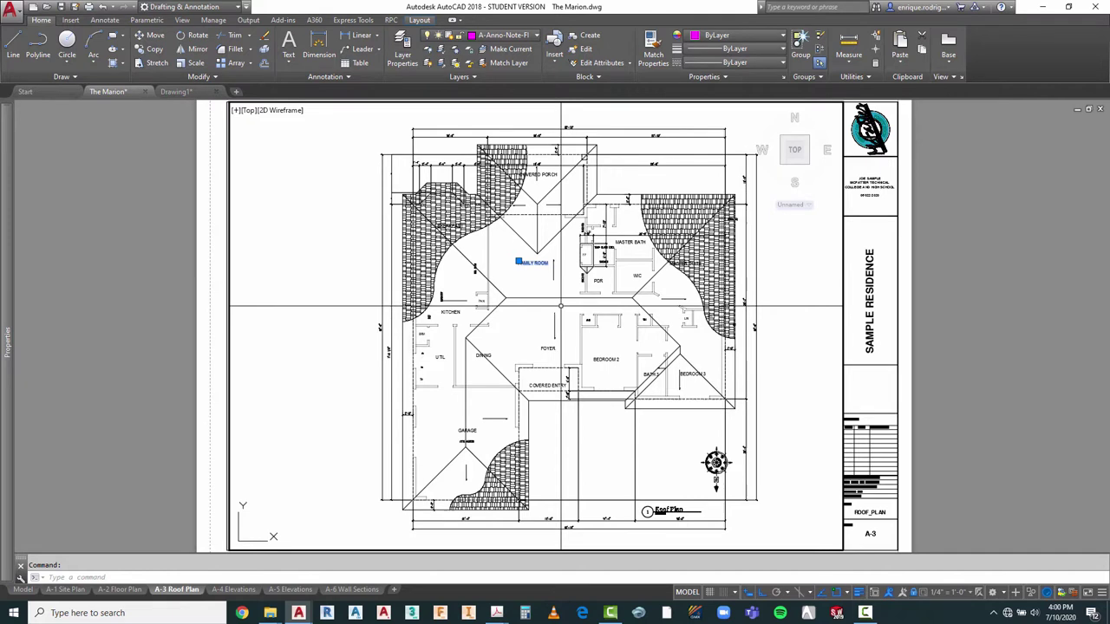
{"action": "key", "text": "Escape"}
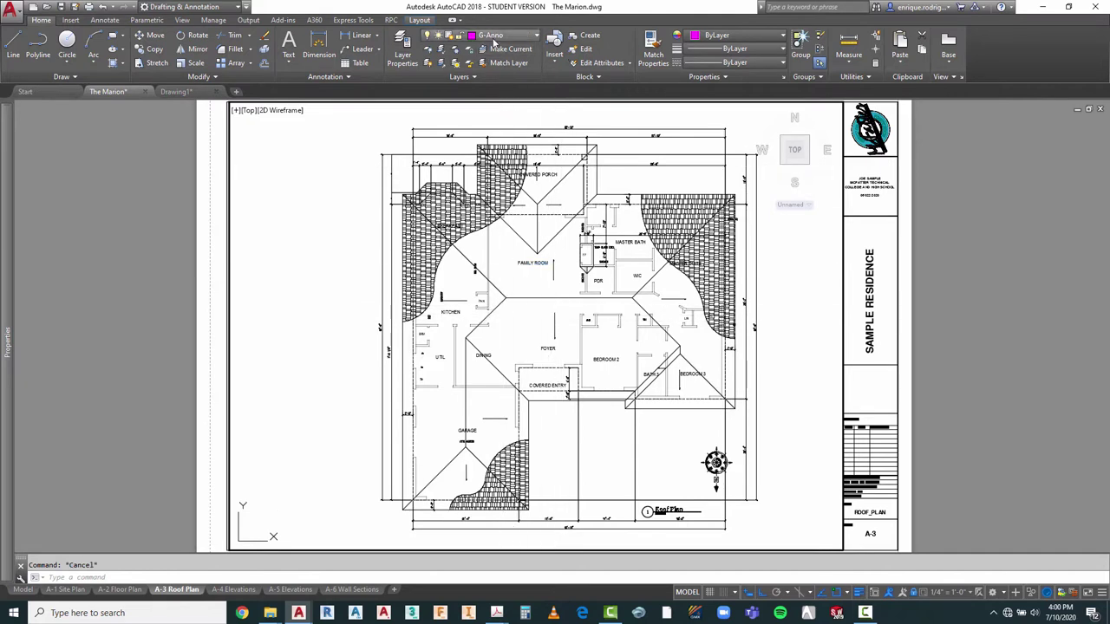
Step: Freeze the room labels' A-Anno-Note-Flor layer in the roof plan viewport
{"action": "left_click", "coordinate": [454, 50]}
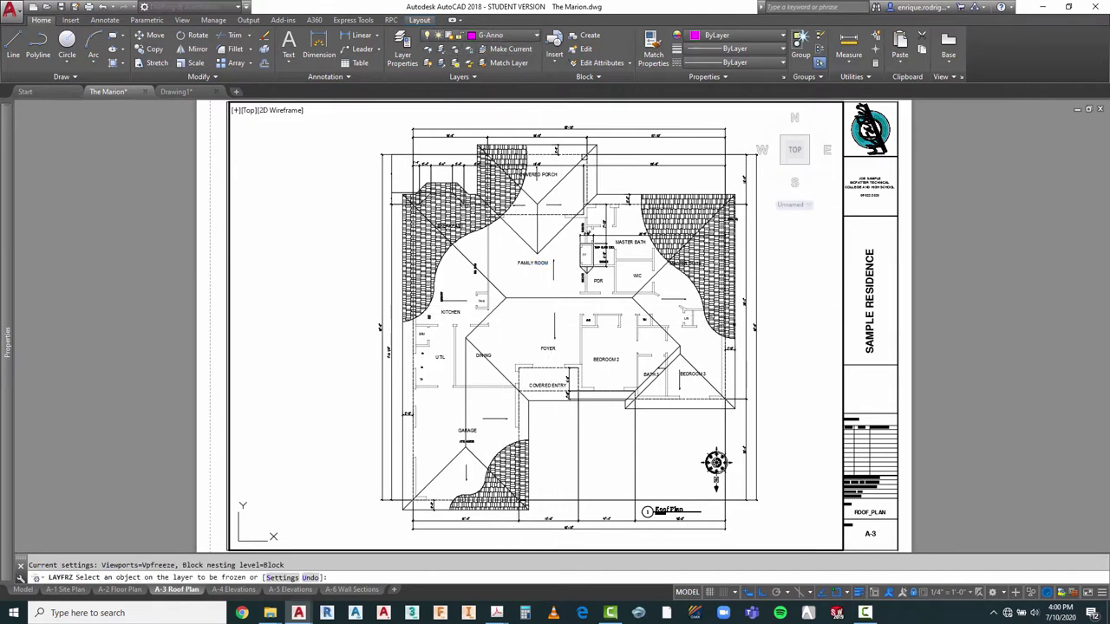
{"action": "left_click", "coordinate": [535, 263]}
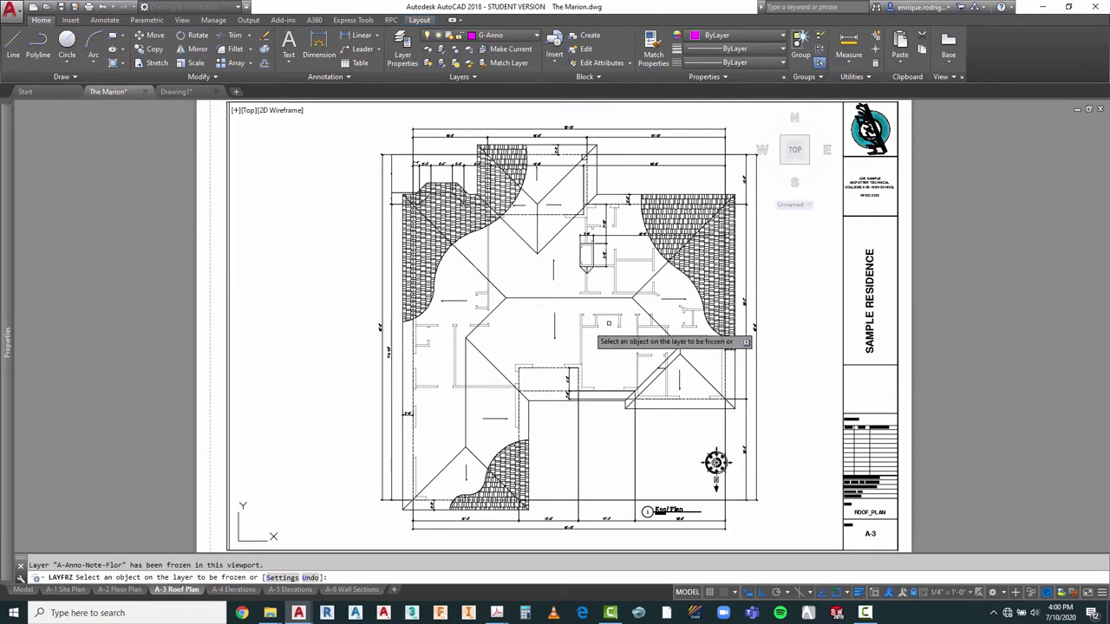
{"action": "right_click", "coordinate": [791, 229]}
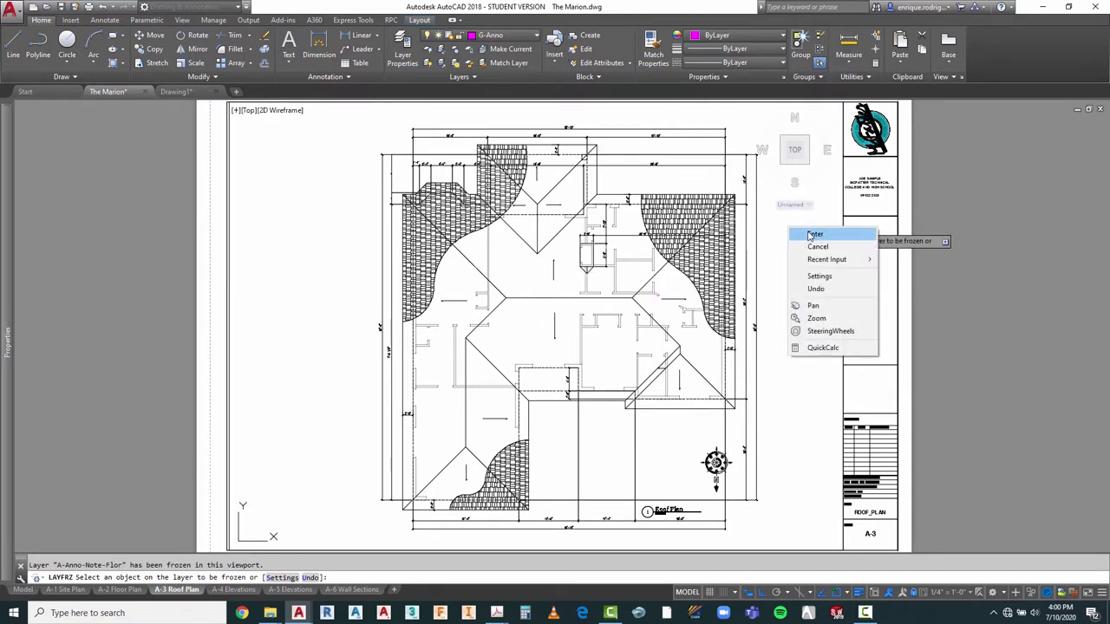
{"action": "left_click", "coordinate": [813, 234]}
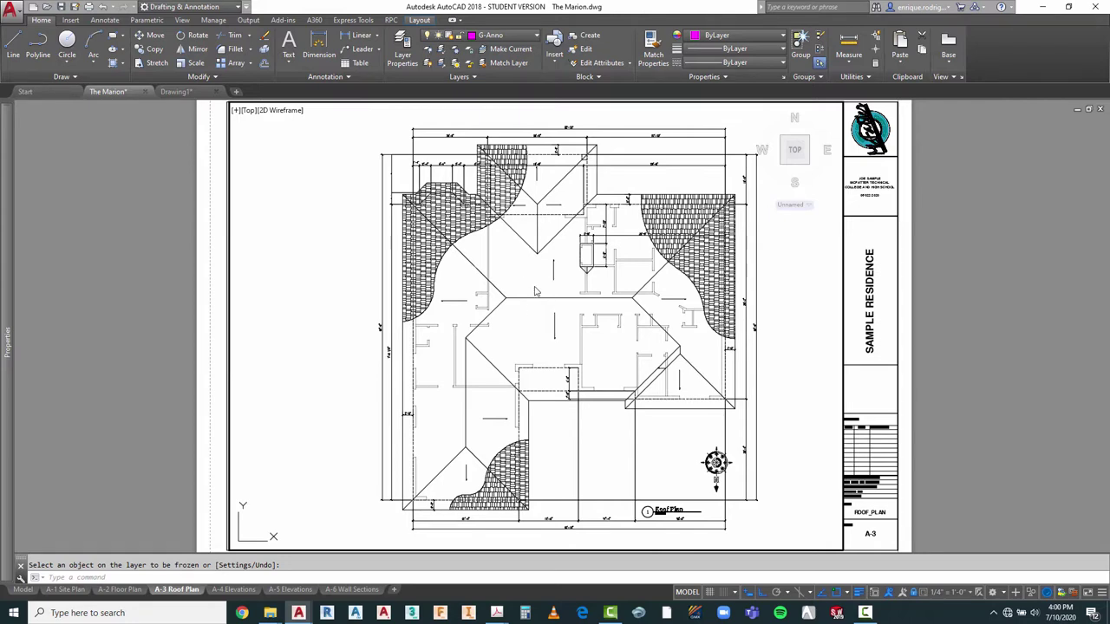
Step: Set the arrow size of the roof slope leader above the main ridge to 1/8"
{"action": "scroll", "coordinate": [535, 292], "scroll_direction": "up", "scroll_amount": 5}
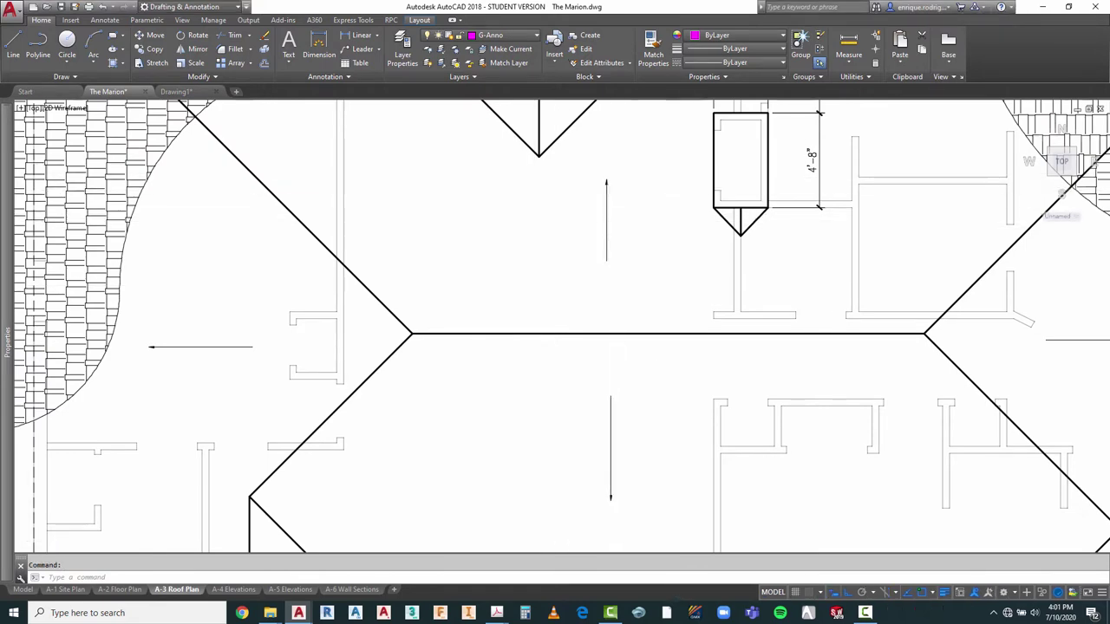
{"action": "scroll", "coordinate": [240, 451], "scroll_direction": "down", "scroll_amount": 2}
{"action": "scroll", "coordinate": [306, 414], "scroll_direction": "up", "scroll_amount": 2}
{"action": "scroll", "coordinate": [582, 216], "scroll_direction": "up", "scroll_amount": 4}
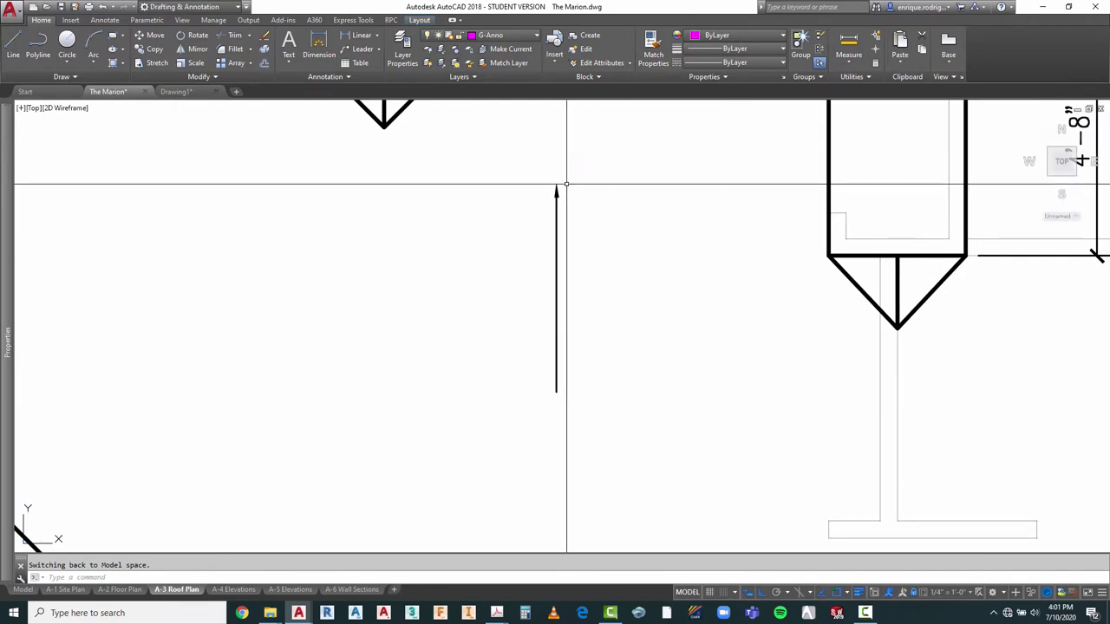
{"action": "scroll", "coordinate": [581, 235], "scroll_direction": "down", "scroll_amount": 4}
{"action": "scroll", "coordinate": [576, 224], "scroll_direction": "down", "scroll_amount": 4}
{"action": "scroll", "coordinate": [578, 226], "scroll_direction": "up", "scroll_amount": 2}
{"action": "key", "text": "Escape"}
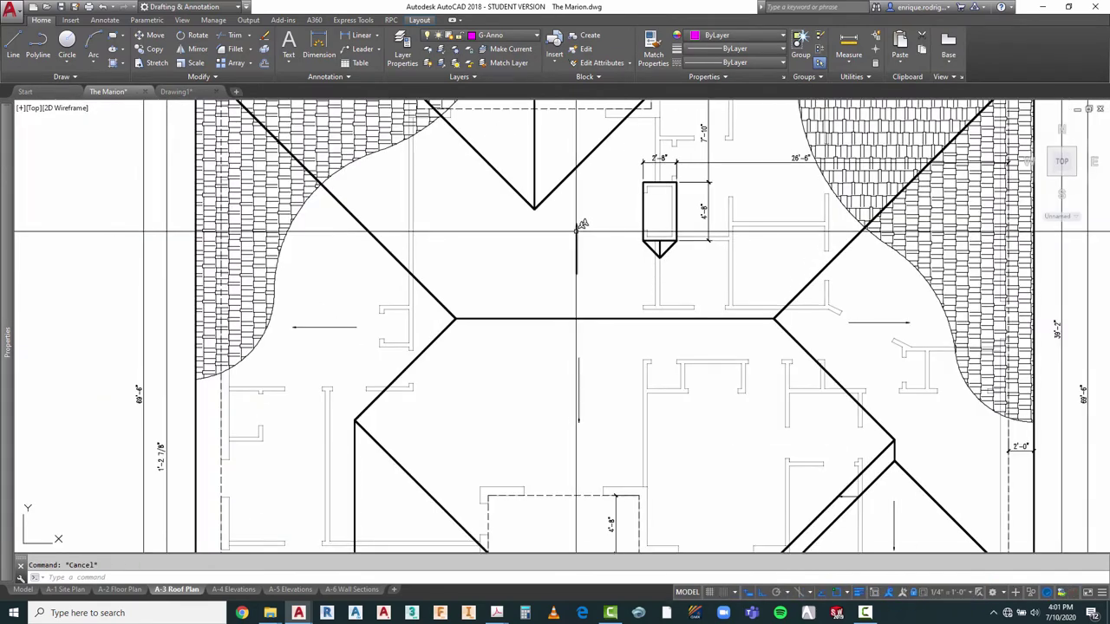
{"action": "left_click", "coordinate": [578, 254]}
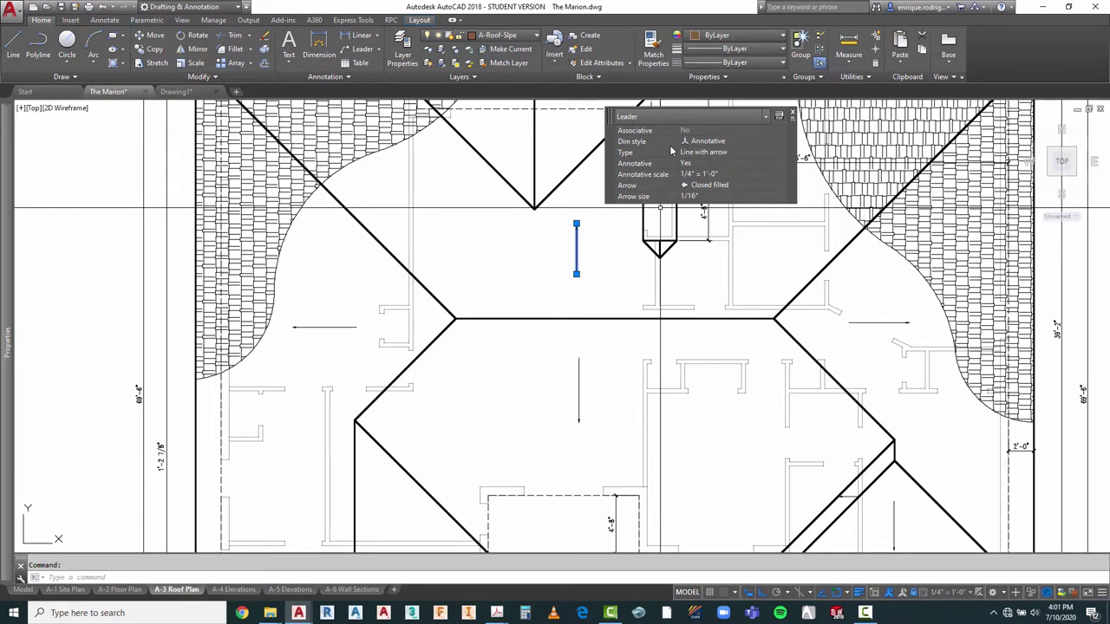
{"action": "left_click", "coordinate": [692, 198]}
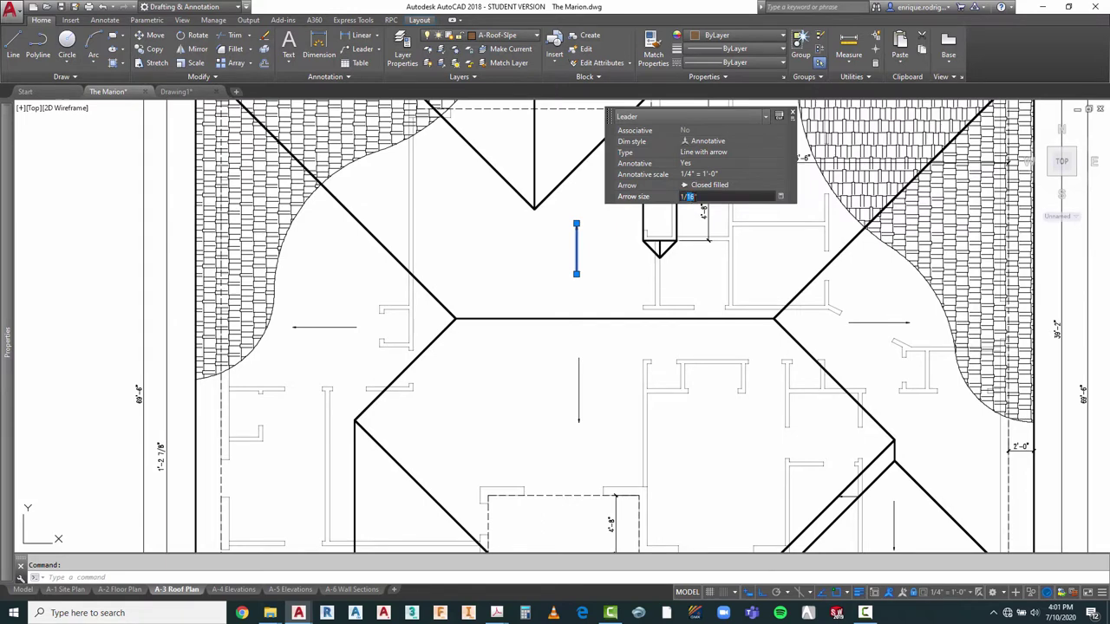
{"action": "type", "text": "1/8"}
{"action": "key", "text": "Return"}
{"action": "left_click", "coordinate": [615, 271]}
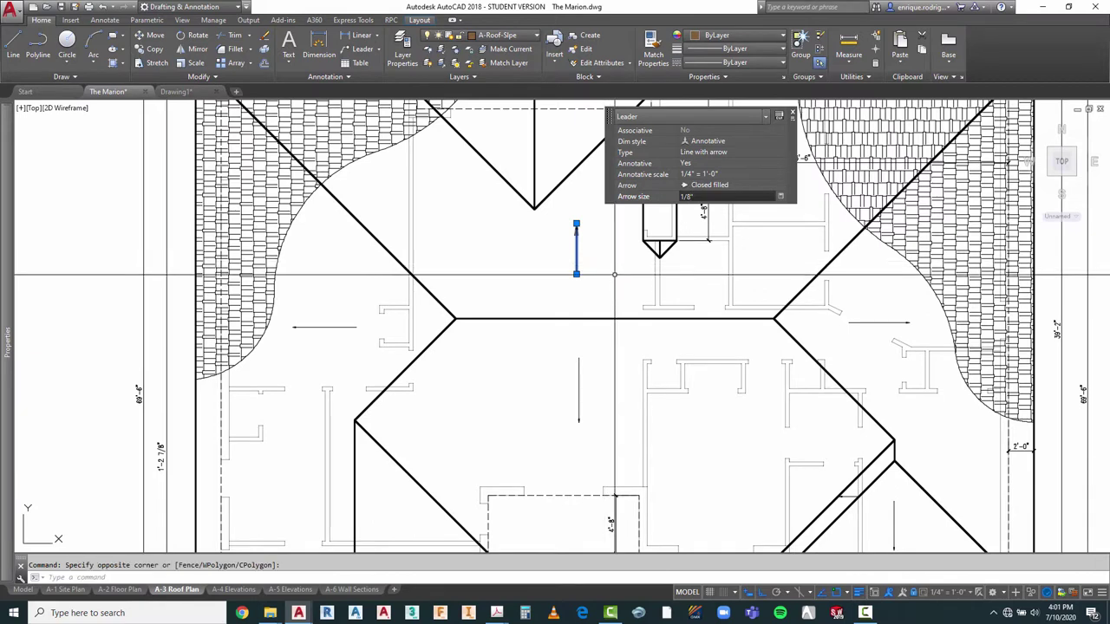
{"action": "key", "text": "Escape"}
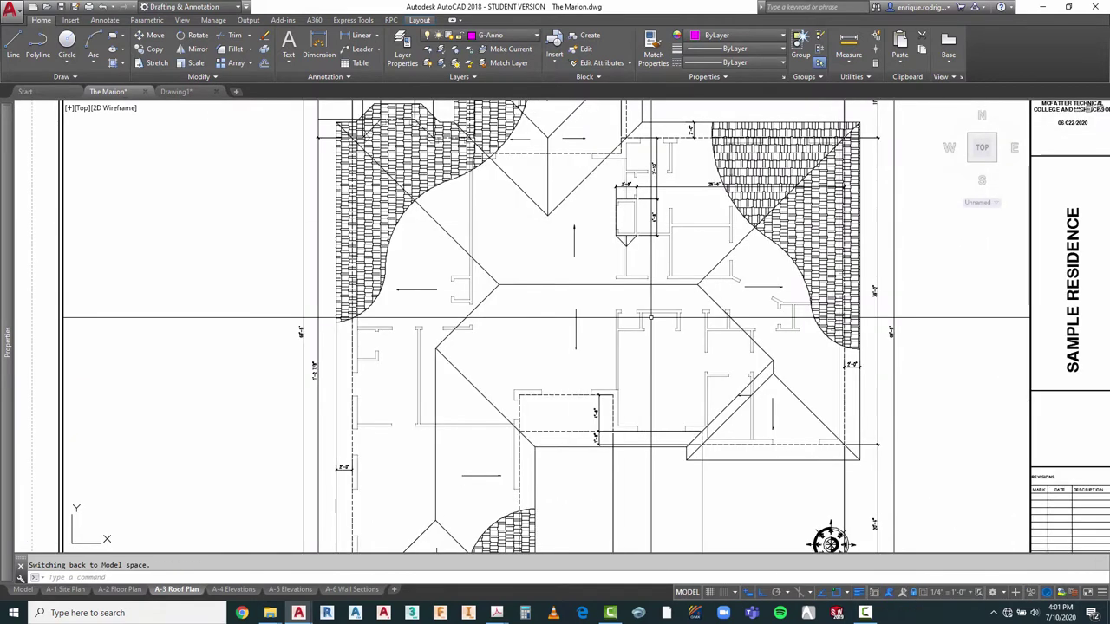
{"action": "key", "text": "Escape"}
Step: Set the arrow size of the slope leader above the main ridge to 3/16"
{"action": "scroll", "coordinate": [591, 221], "scroll_direction": "up", "scroll_amount": 4}
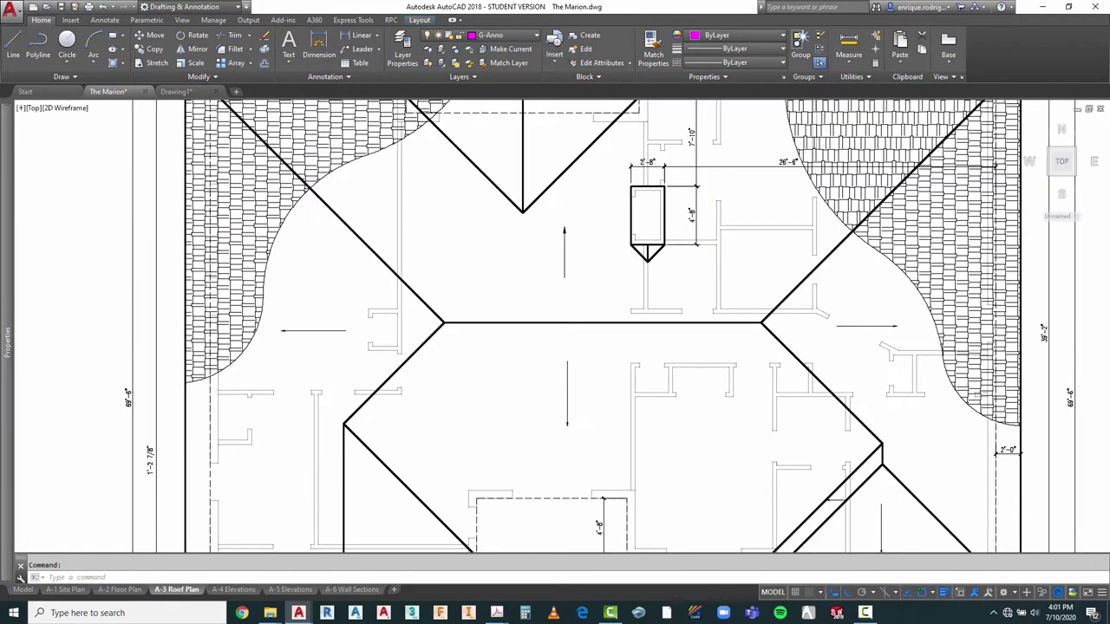
{"action": "left_click", "coordinate": [551, 250]}
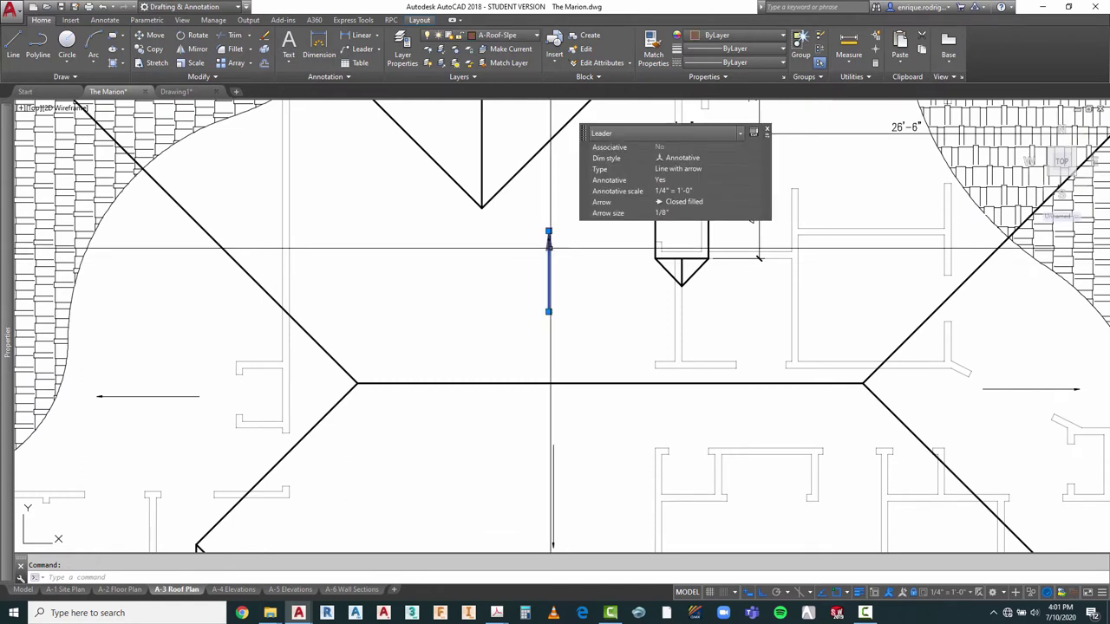
{"action": "left_click", "coordinate": [693, 213]}
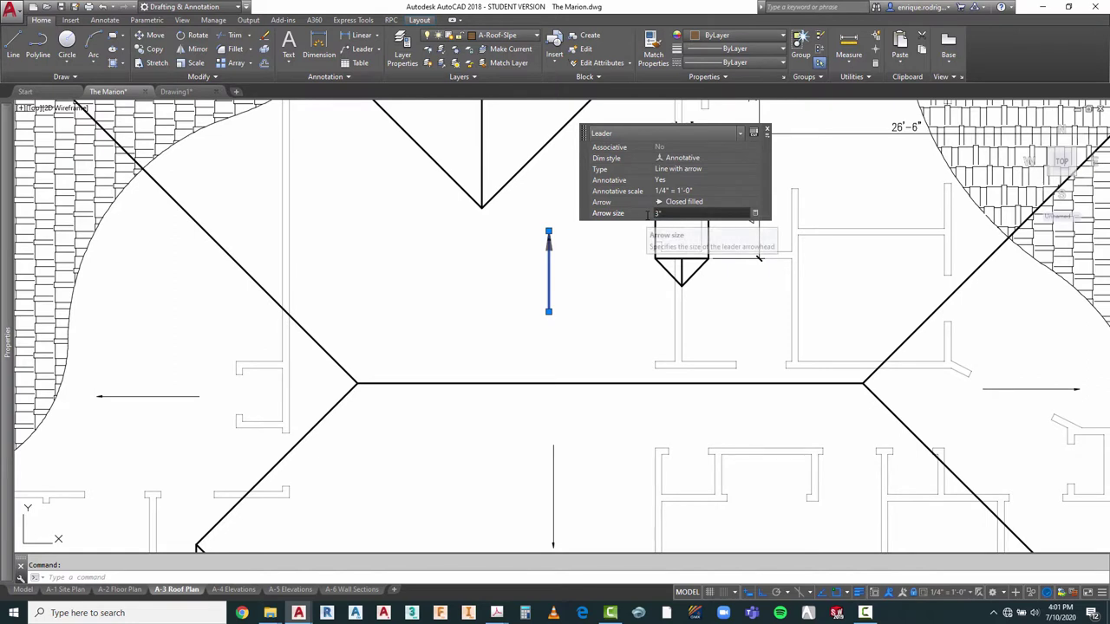
{"action": "type", "text": "3/16"}
{"action": "key", "text": "Return"}
{"action": "left_click", "coordinate": [608, 294]}
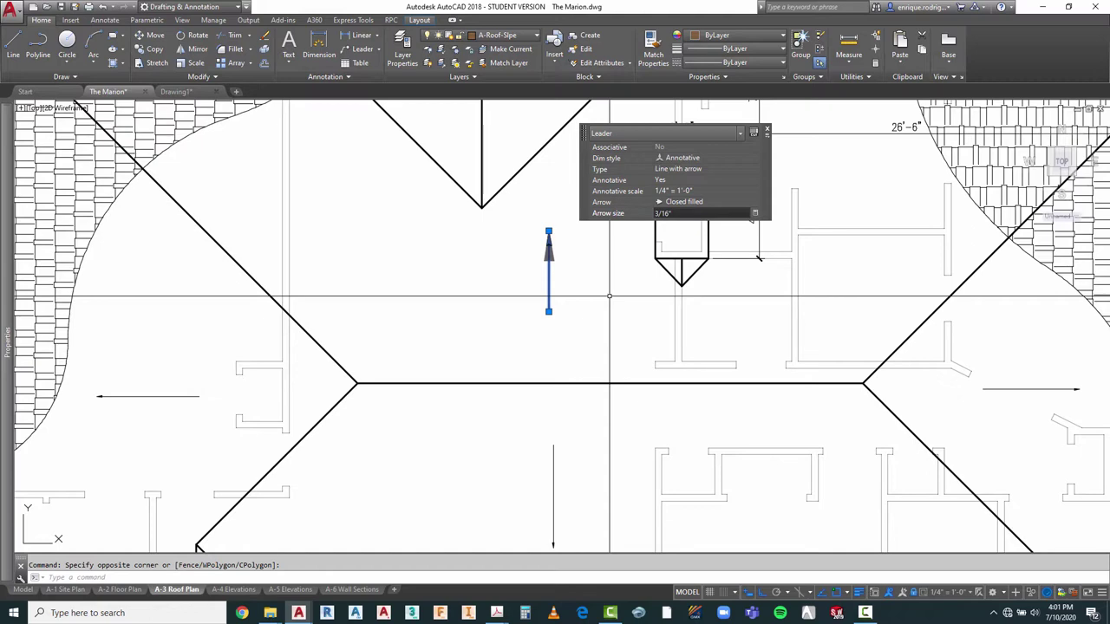
Step: Match the properties of the enlarged slope leader above the main ridge onto the west and south slope leaders of the main roof
{"action": "left_click", "coordinate": [630, 310]}
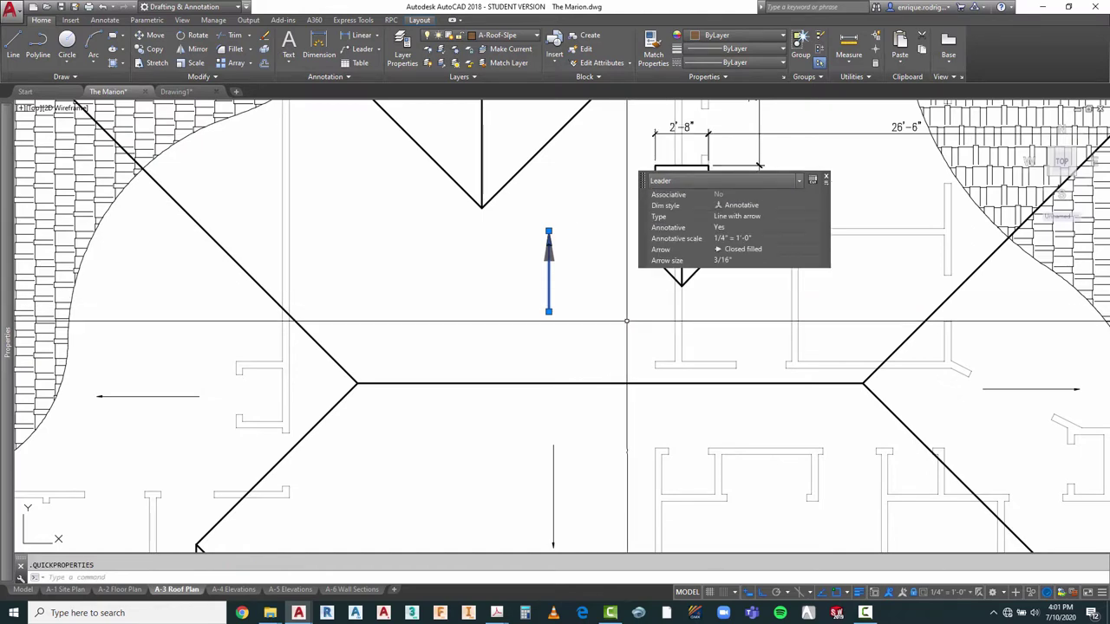
{"action": "key", "text": "Escape"}
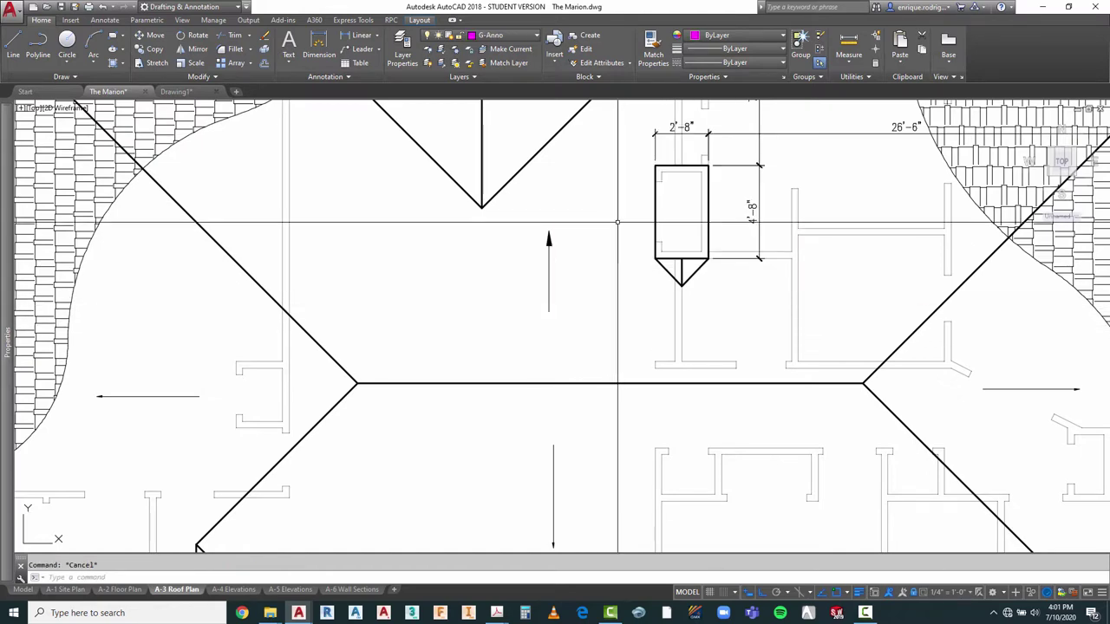
{"action": "scroll", "coordinate": [623, 295], "scroll_direction": "down", "scroll_amount": 3}
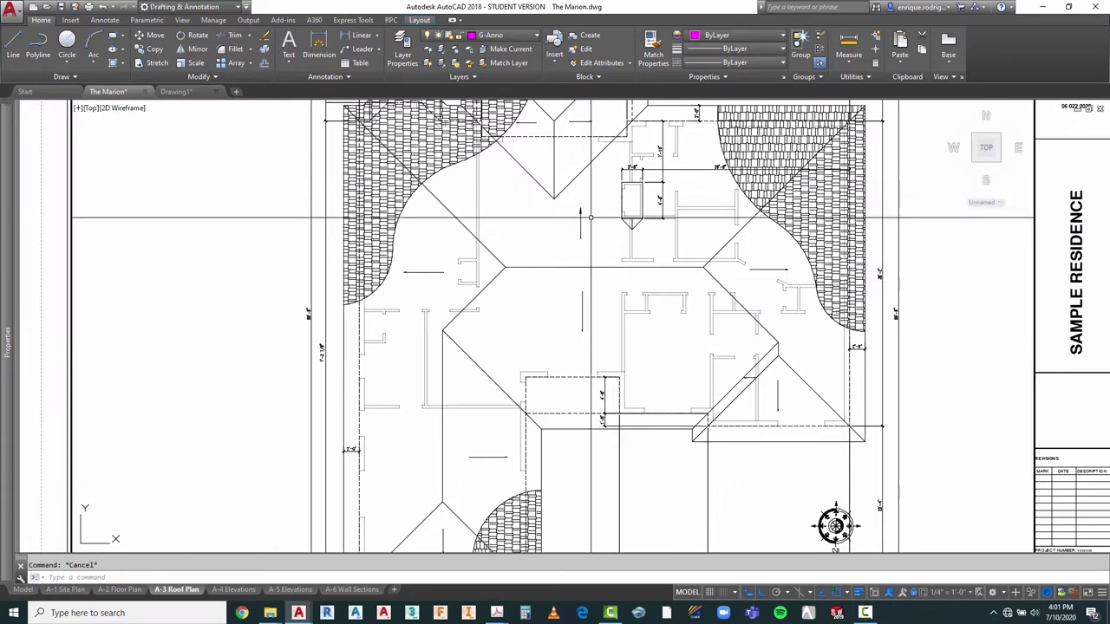
{"action": "type", "text": "MA"}
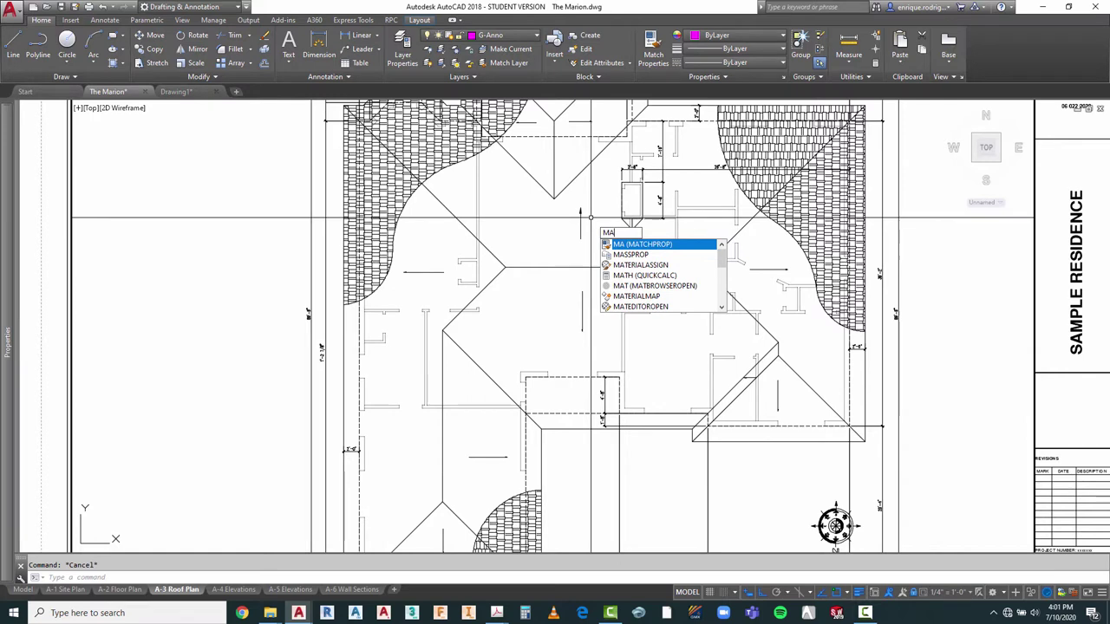
{"action": "key", "text": "Return"}
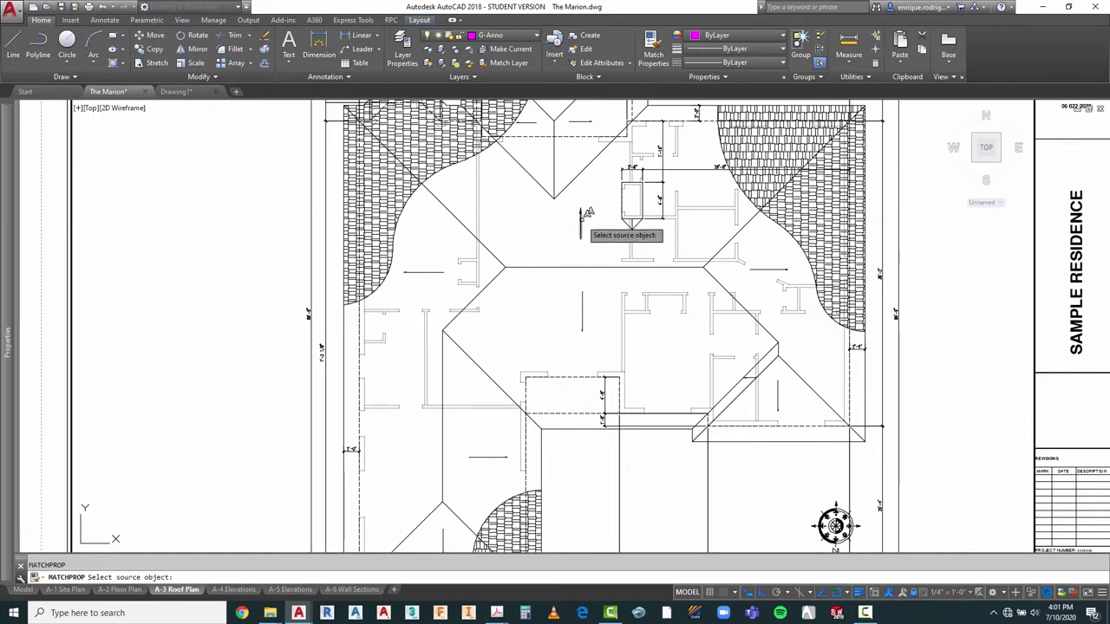
{"action": "left_click", "coordinate": [581, 217]}
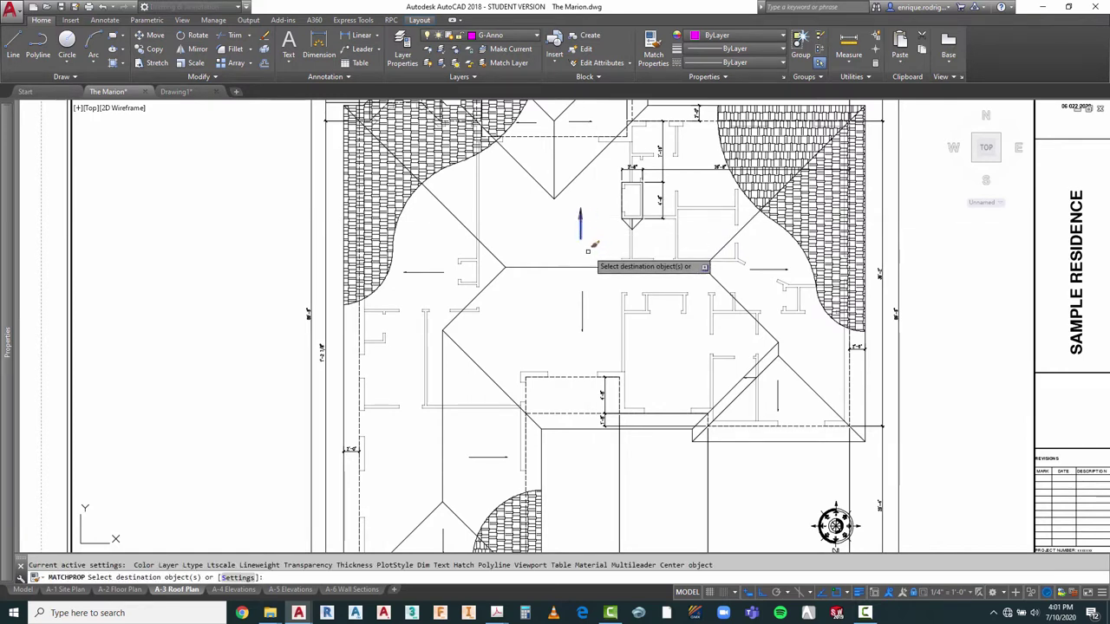
{"action": "left_click", "coordinate": [421, 272]}
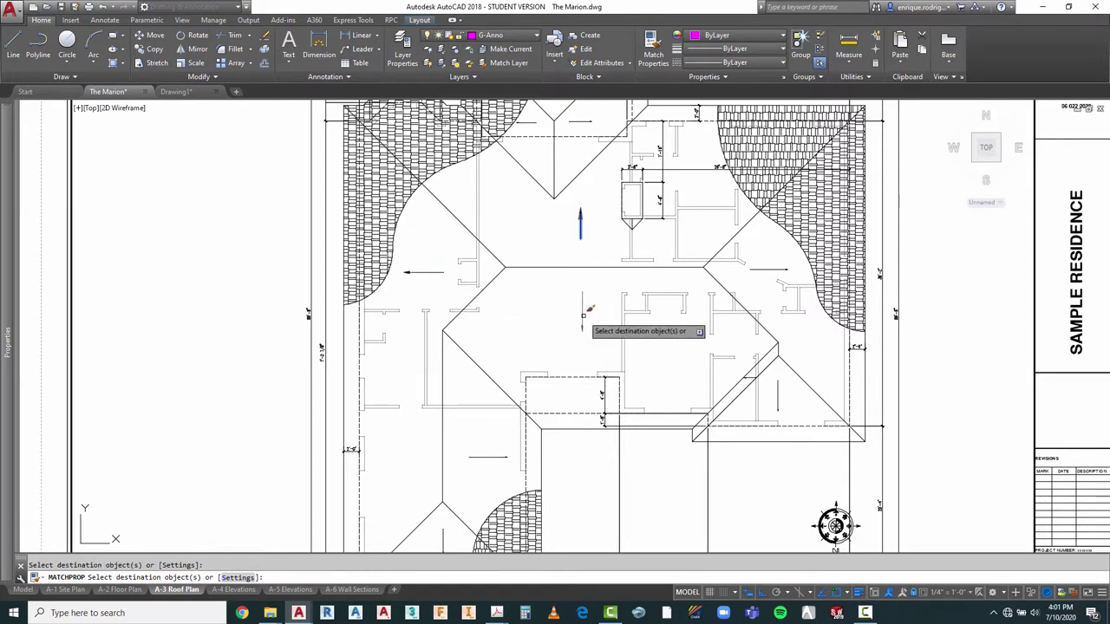
Step: Match the enlarged arrowhead onto the slope leaders of the southwest wing, the southeast hip, its small sloped strip and the east roof plane
{"action": "scroll", "coordinate": [583, 315], "scroll_direction": "down", "scroll_amount": 4}
{"action": "scroll", "coordinate": [530, 324], "scroll_direction": "up", "scroll_amount": 7}
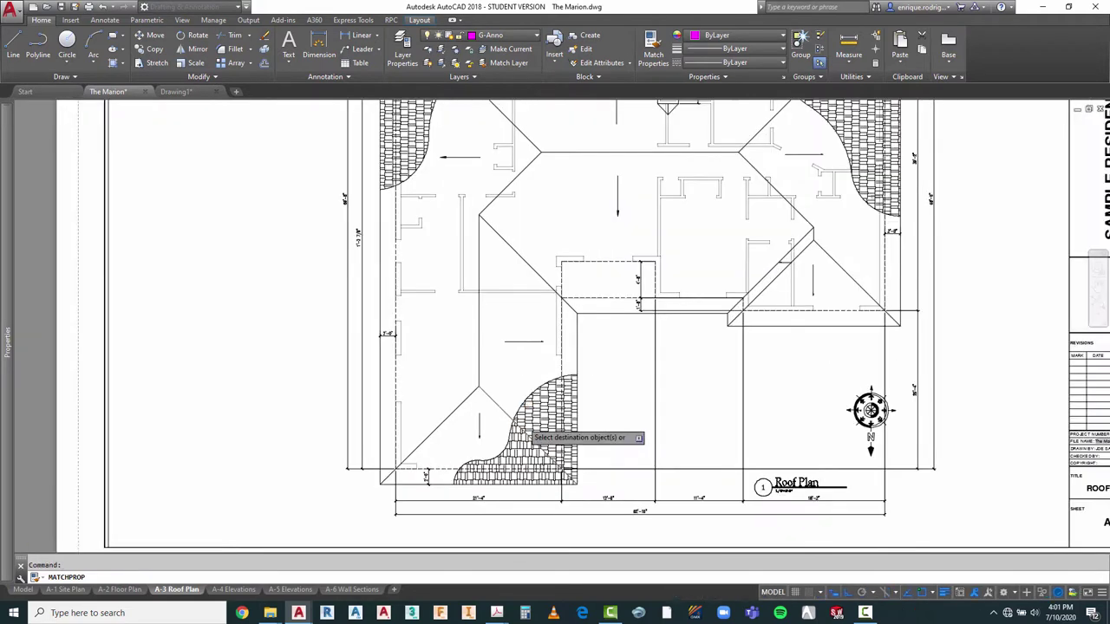
{"action": "left_click", "coordinate": [526, 309]}
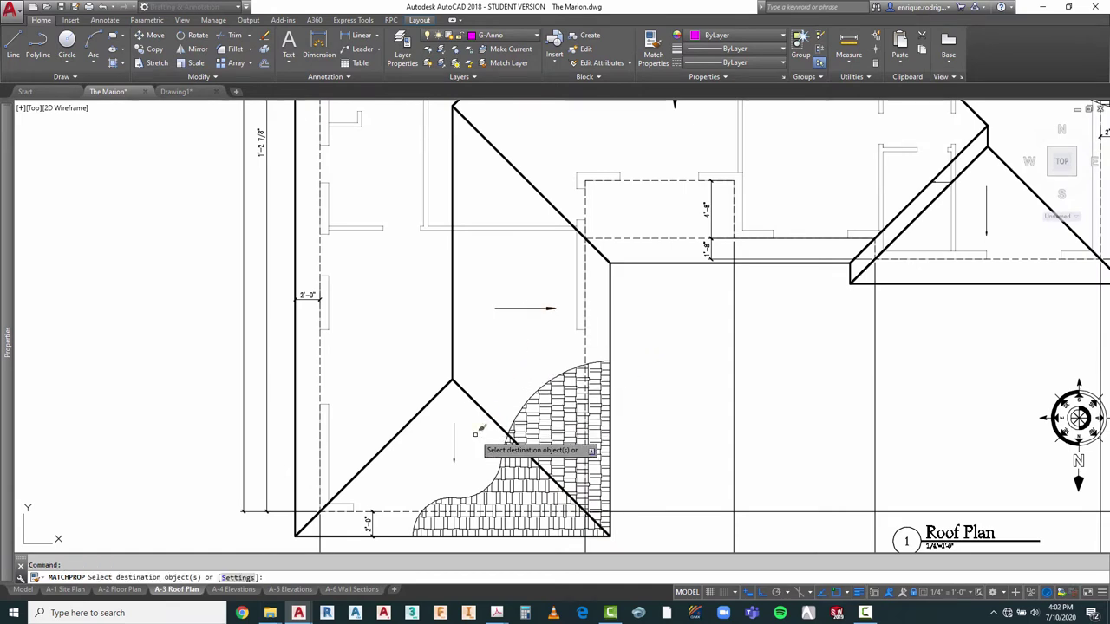
{"action": "scroll", "coordinate": [517, 330], "scroll_direction": "down", "scroll_amount": 4}
{"action": "scroll", "coordinate": [766, 322], "scroll_direction": "up", "scroll_amount": 7}
{"action": "left_click", "coordinate": [785, 256]}
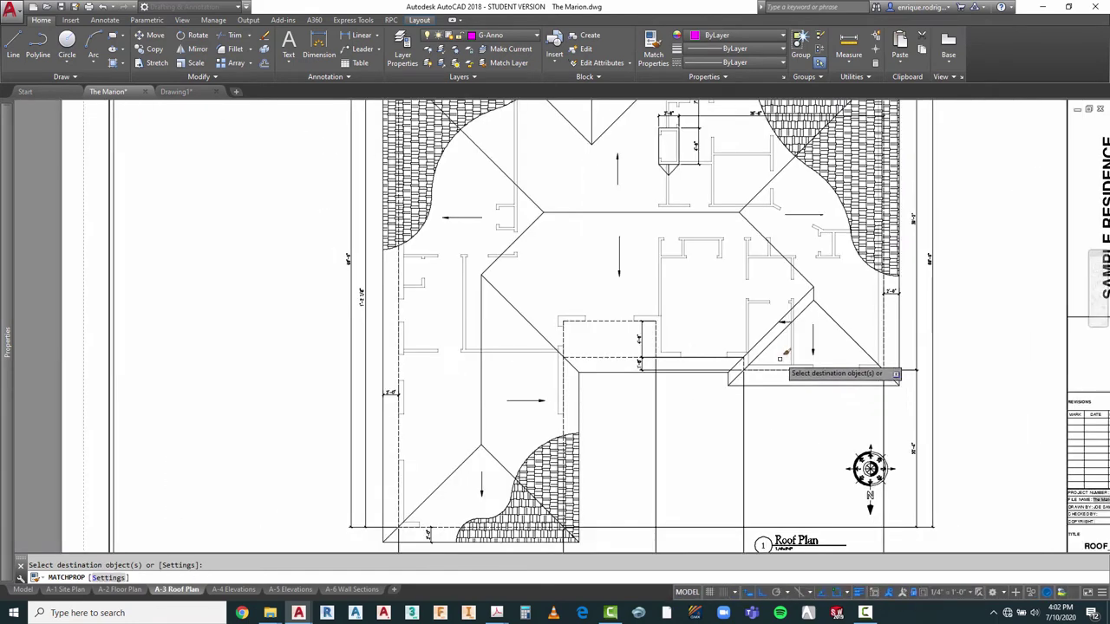
{"action": "scroll", "coordinate": [774, 362], "scroll_direction": "down", "scroll_amount": 4}
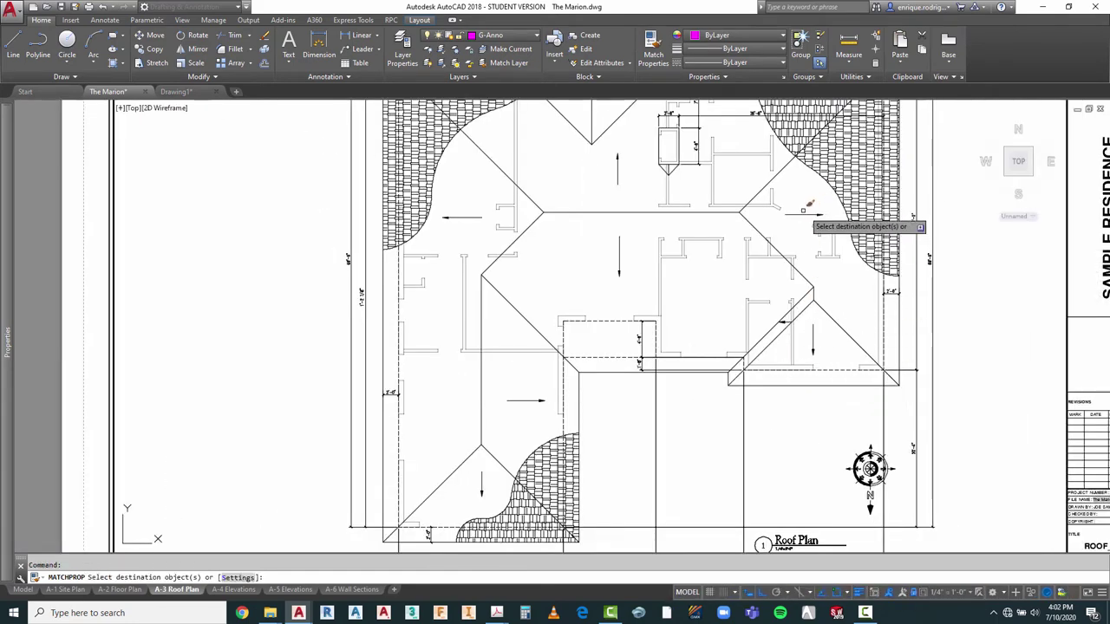
Step: Match the enlarged arrowhead onto the west, east and north slope leaders of the projecting north roof and end the command
{"action": "scroll", "coordinate": [733, 218], "scroll_direction": "down", "scroll_amount": 3}
{"action": "scroll", "coordinate": [664, 143], "scroll_direction": "up", "scroll_amount": 2}
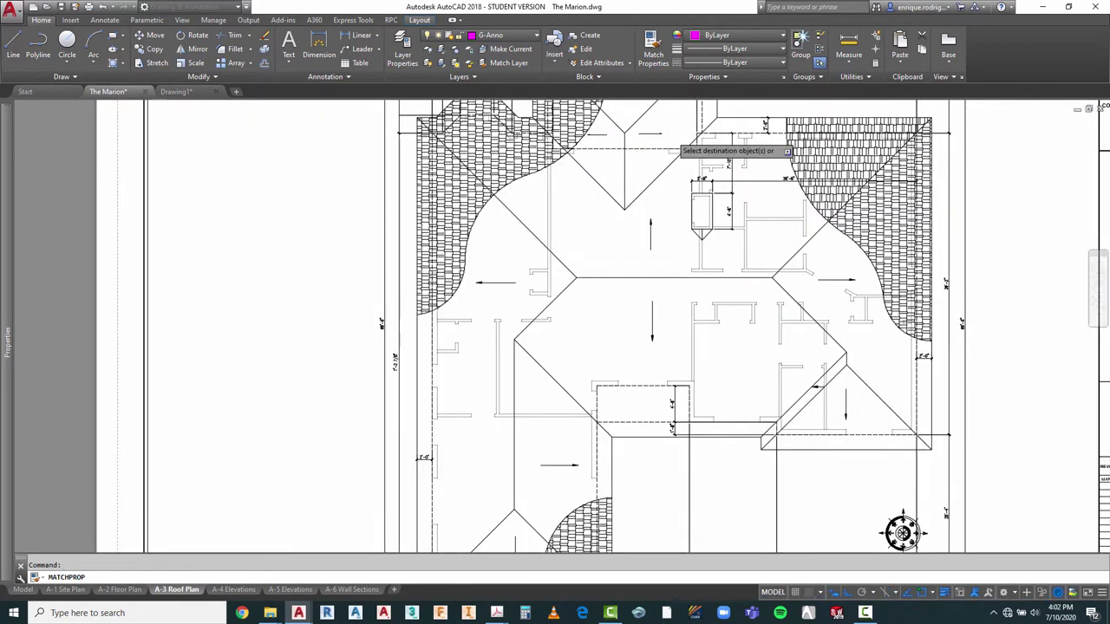
{"action": "scroll", "coordinate": [618, 206], "scroll_direction": "up", "scroll_amount": 3}
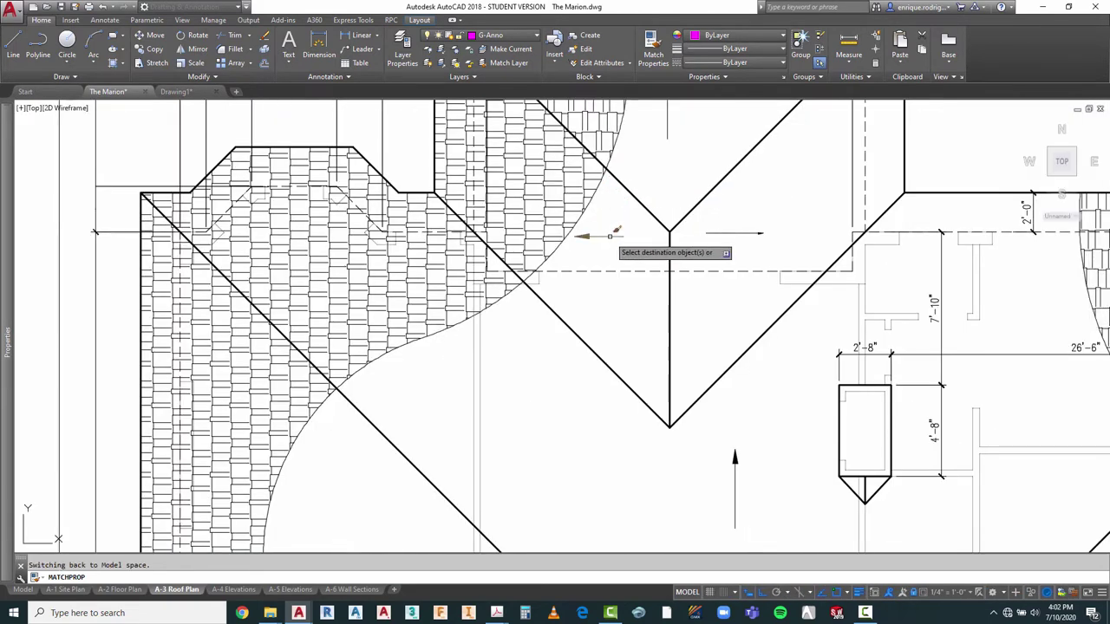
{"action": "left_click", "coordinate": [756, 239]}
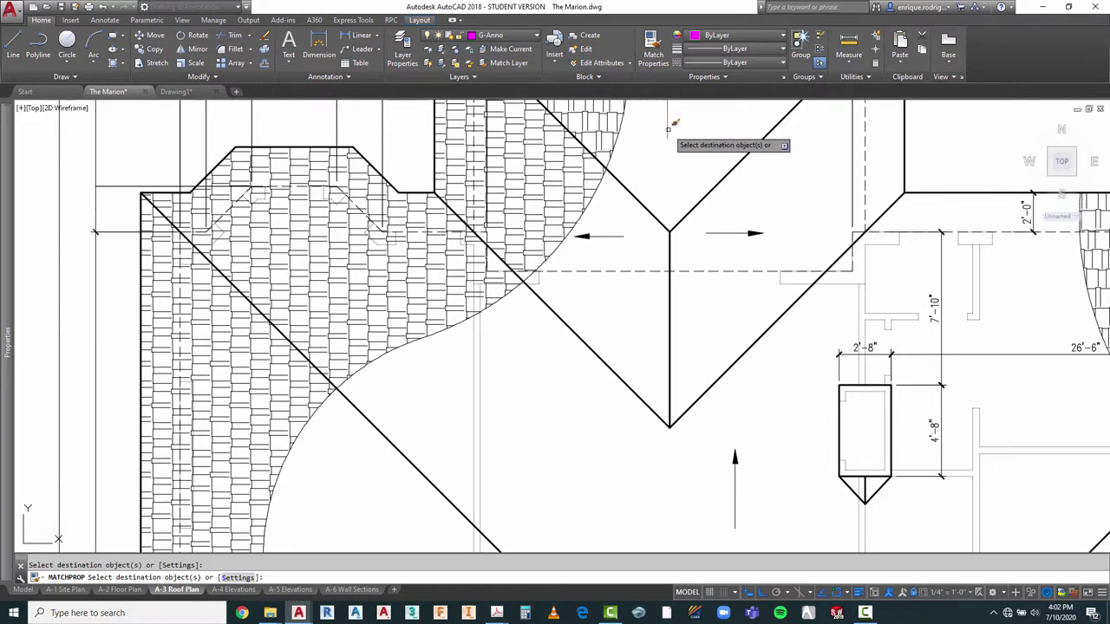
{"action": "scroll", "coordinate": [644, 264], "scroll_direction": "down", "scroll_amount": 5}
{"action": "key", "text": "Escape"}
Step: Move the north-pointing slope leader of the projecting north roof straight down by about 8 inches
{"action": "key", "text": "Return"}
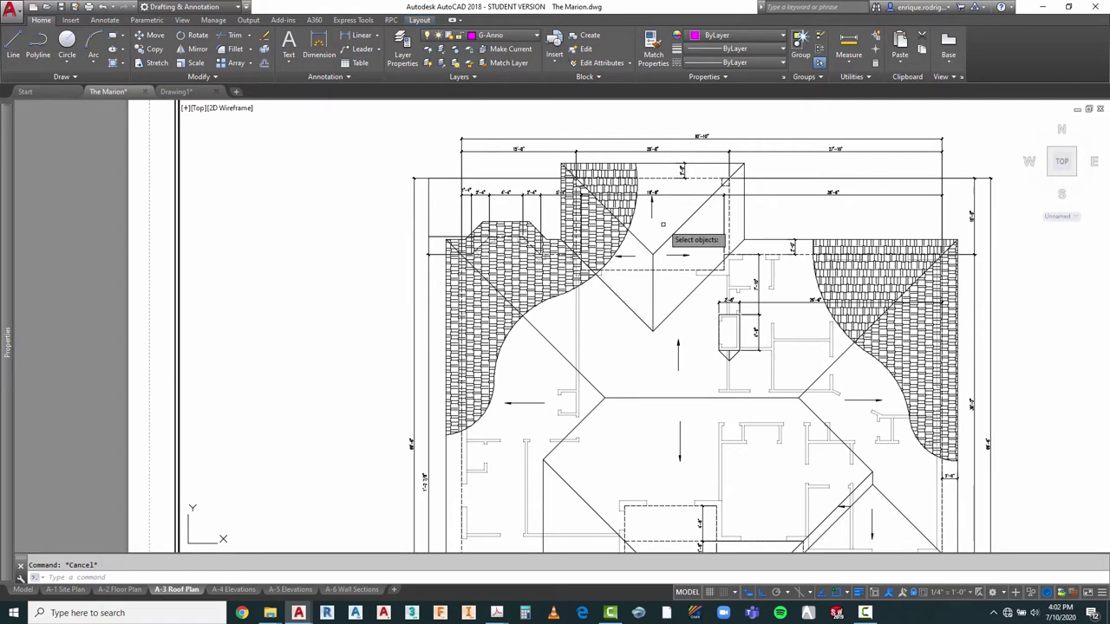
{"action": "left_click", "coordinate": [665, 217]}
{"action": "left_click", "coordinate": [650, 208]}
{"action": "key", "text": "Return"}
{"action": "left_click", "coordinate": [667, 201]}
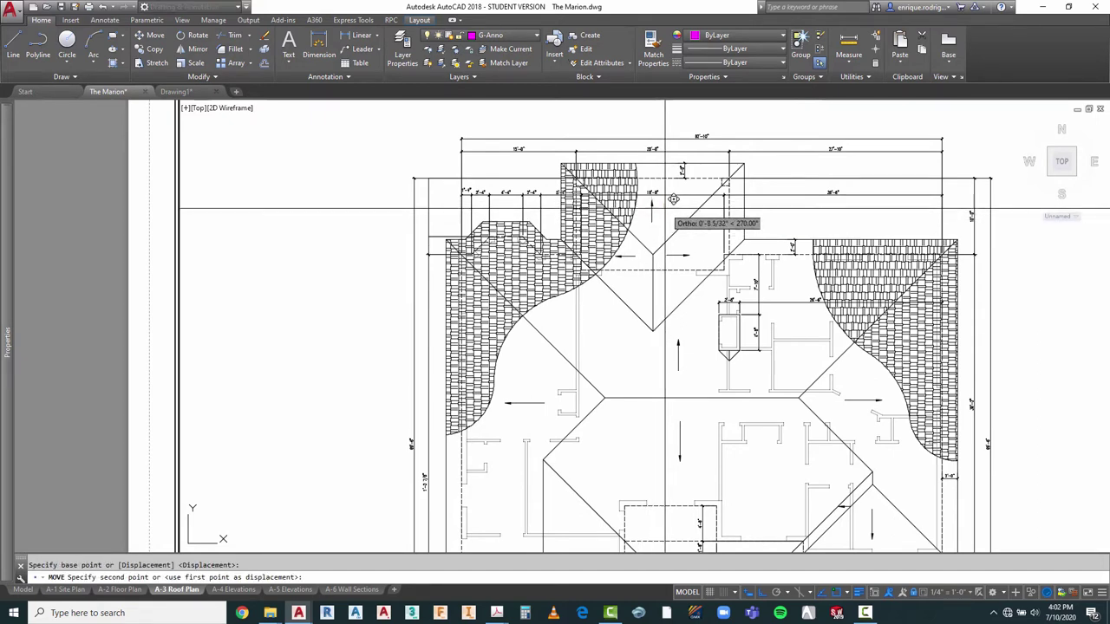
{"action": "left_click", "coordinate": [665, 208]}
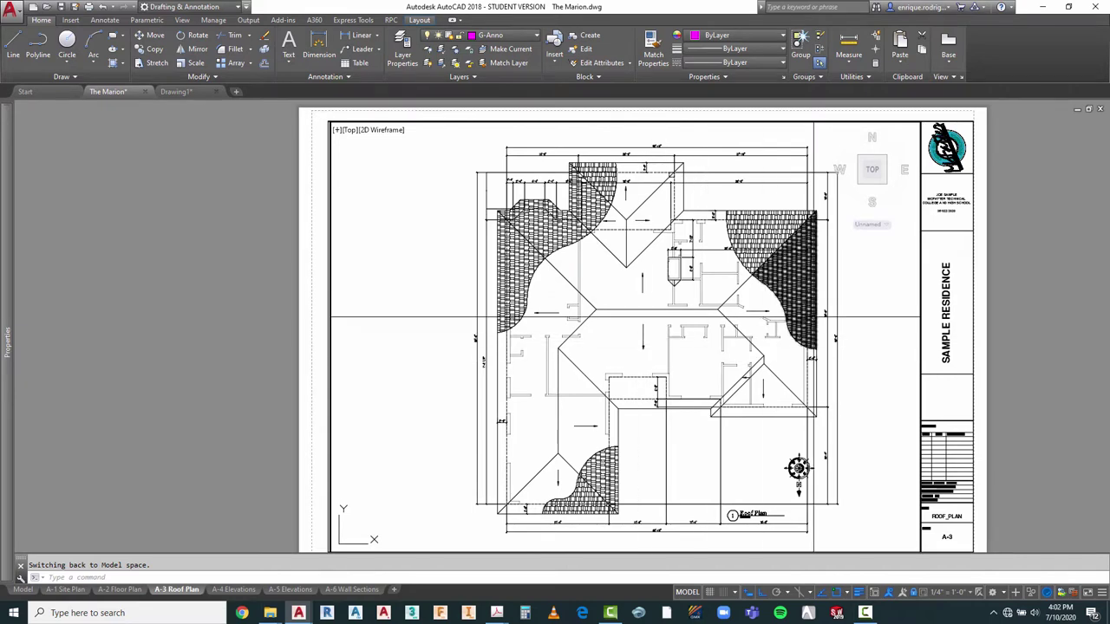
{"action": "scroll", "coordinate": [820, 356], "scroll_direction": "up", "scroll_amount": 2}
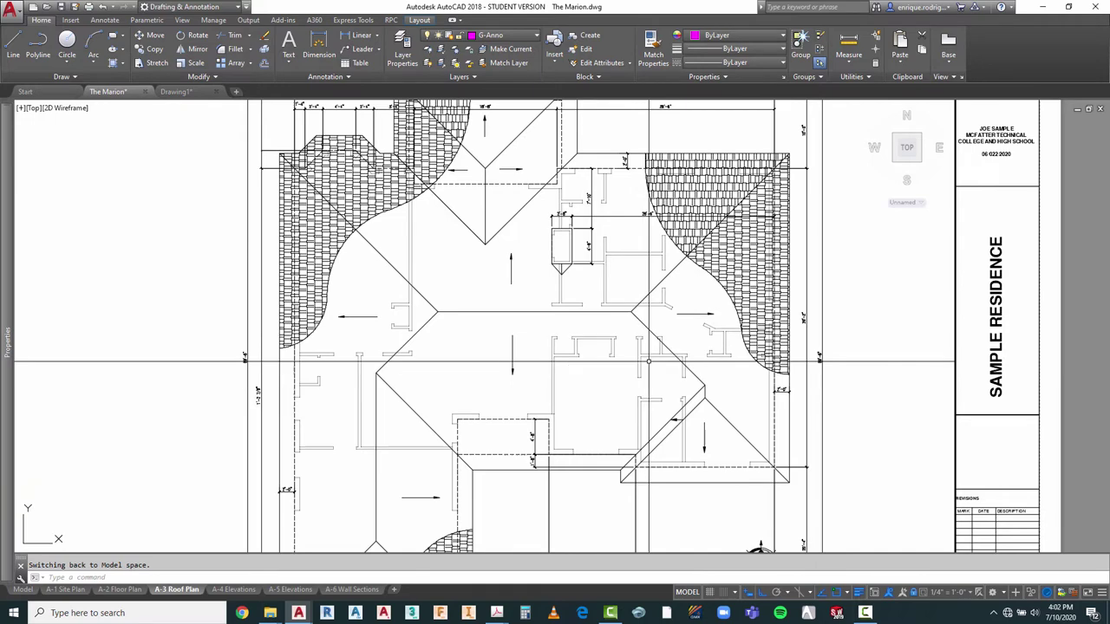
{"action": "scroll", "coordinate": [655, 191], "scroll_direction": "down", "scroll_amount": 2}
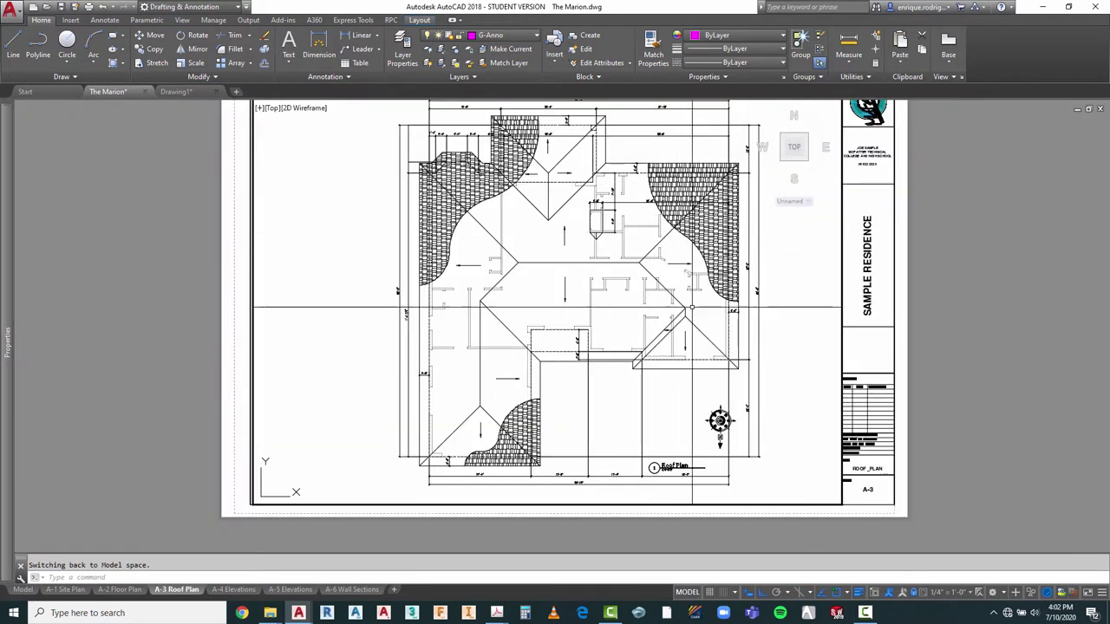
{"action": "scroll", "coordinate": [741, 323], "scroll_direction": "up", "scroll_amount": 8}
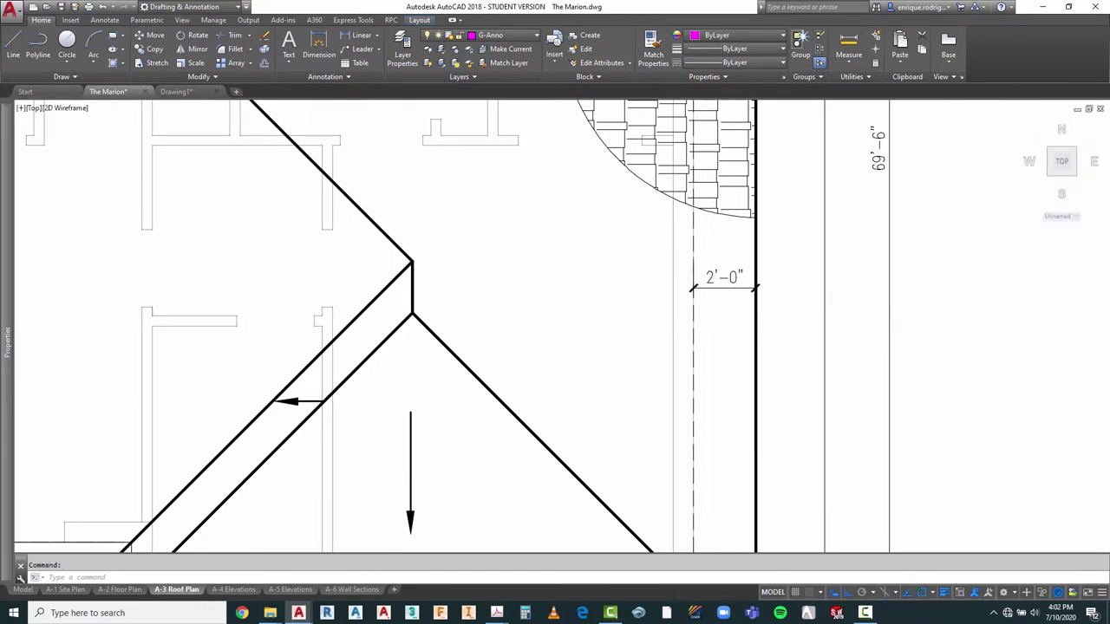
{"action": "scroll", "coordinate": [733, 314], "scroll_direction": "down", "scroll_amount": 5}
{"action": "scroll", "coordinate": [776, 345], "scroll_direction": "down", "scroll_amount": 3}
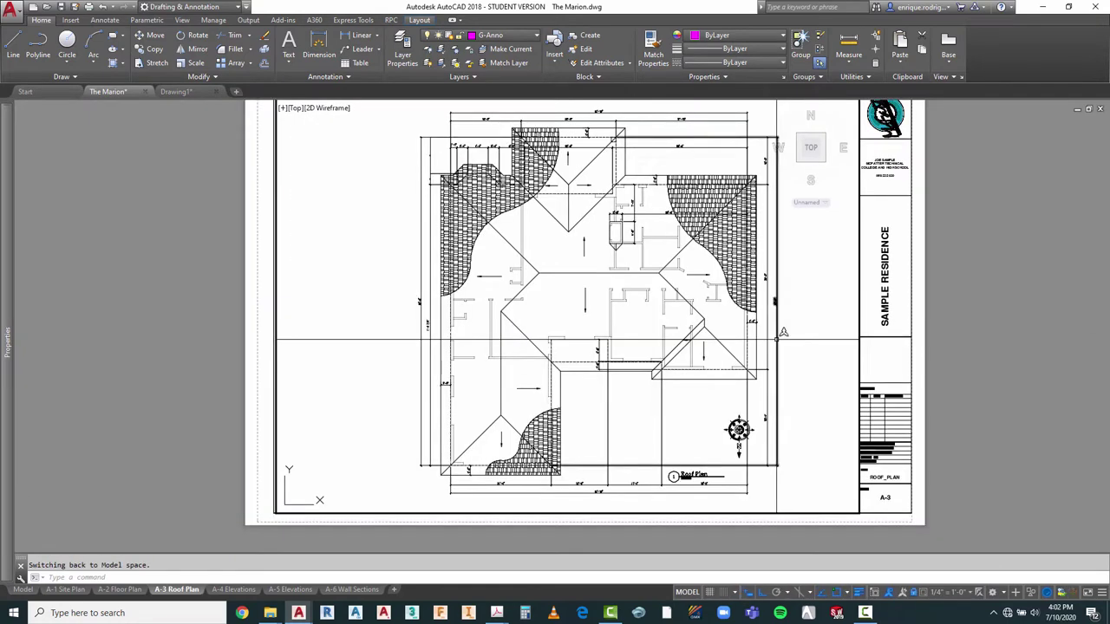
{"action": "scroll", "coordinate": [778, 302], "scroll_direction": "up", "scroll_amount": 5}
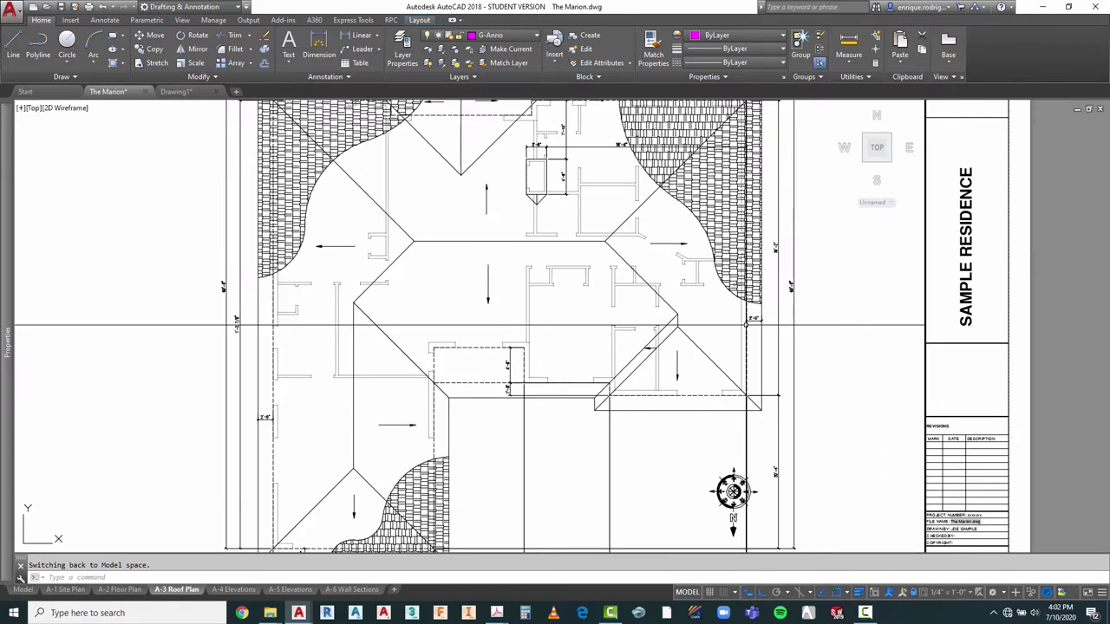
Step: Create a layer named A-Anno-Note-Roof based on the A-Anno-Note-Site layer
{"action": "left_click", "coordinate": [506, 38]}
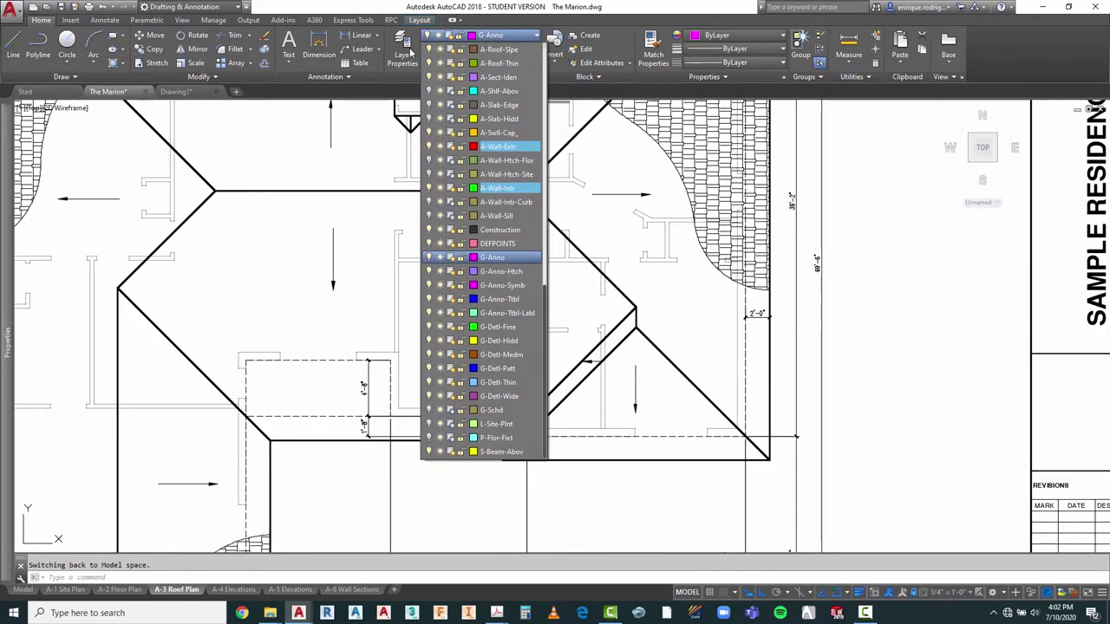
{"action": "left_click", "coordinate": [400, 44]}
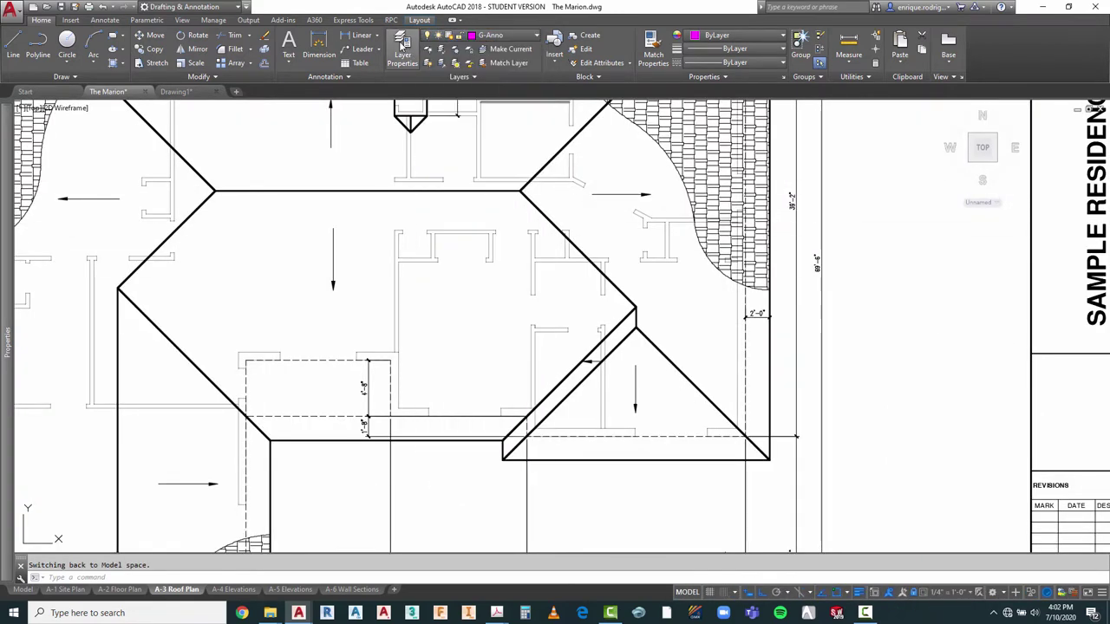
{"action": "left_click", "coordinate": [401, 50]}
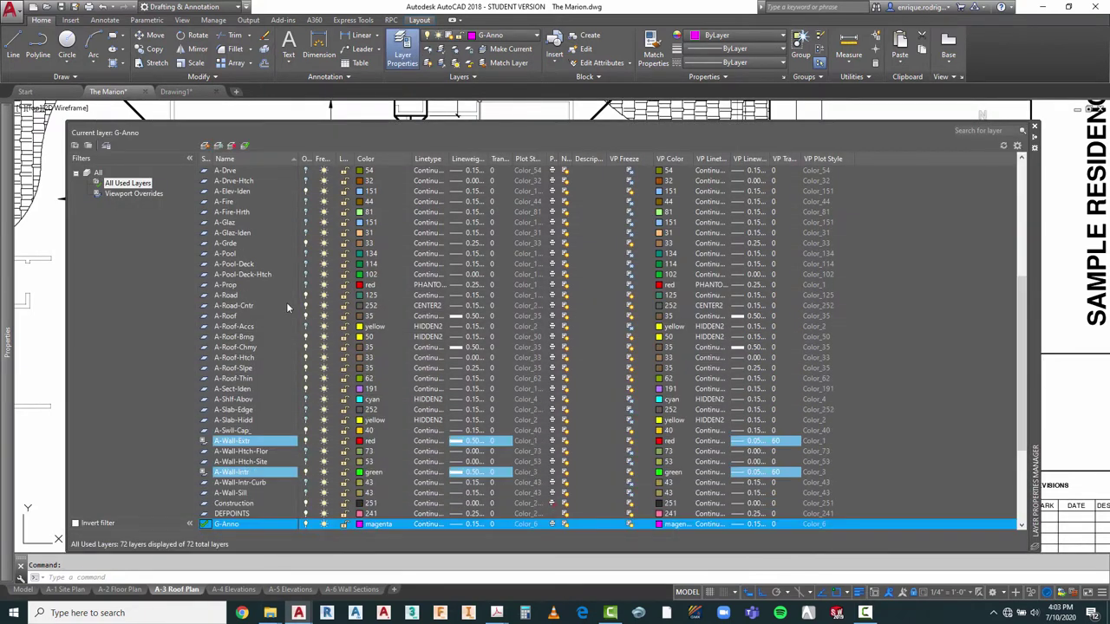
{"action": "scroll", "coordinate": [264, 276], "scroll_direction": "up", "scroll_amount": 8}
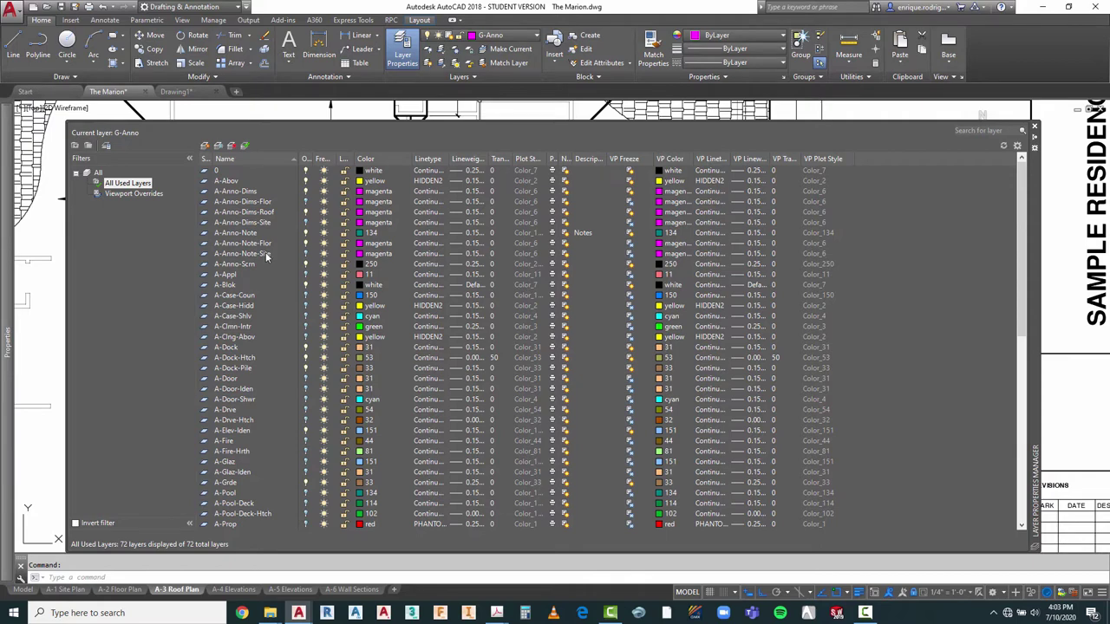
{"action": "left_click", "coordinate": [230, 255]}
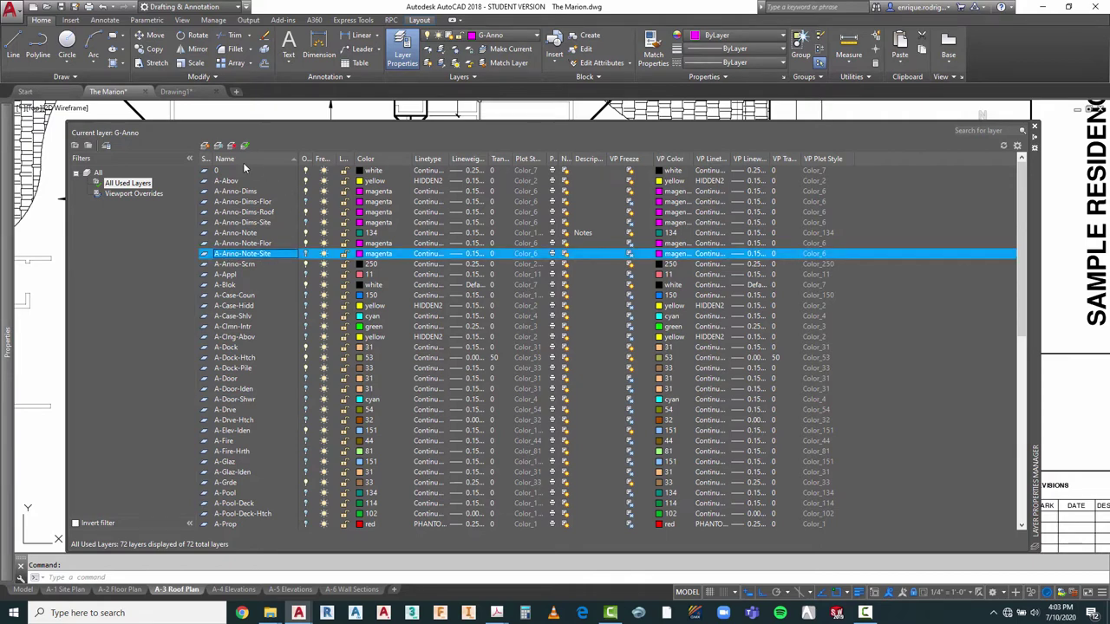
{"action": "left_click", "coordinate": [206, 146]}
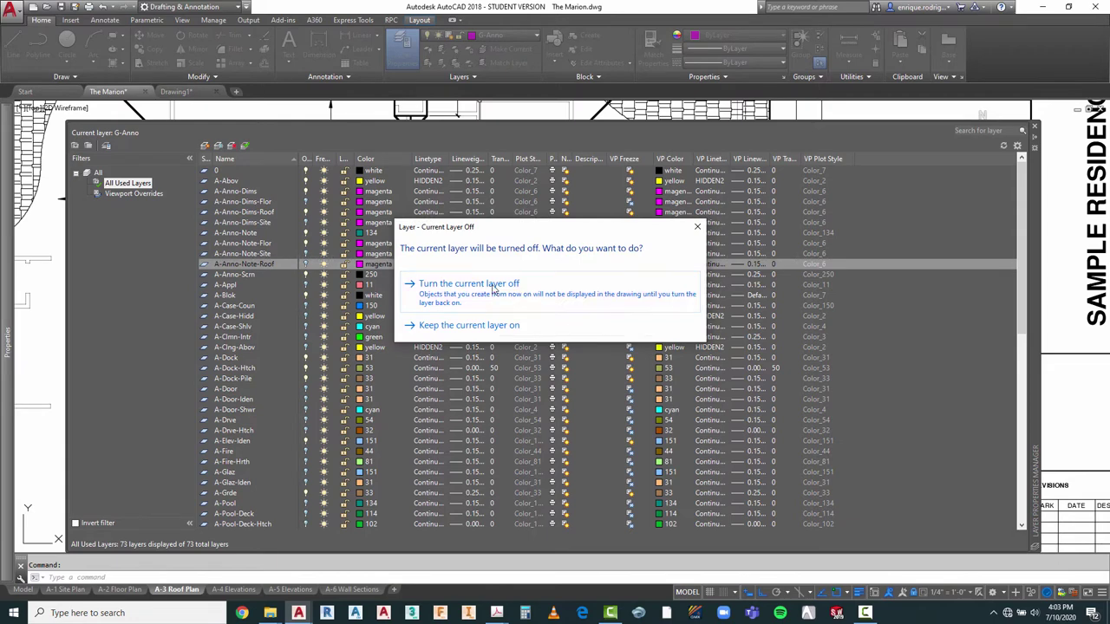
Step: Make A-Anno-Note-Roof the current layer, turn it on and close the layer manager
{"action": "left_click", "coordinate": [491, 286]}
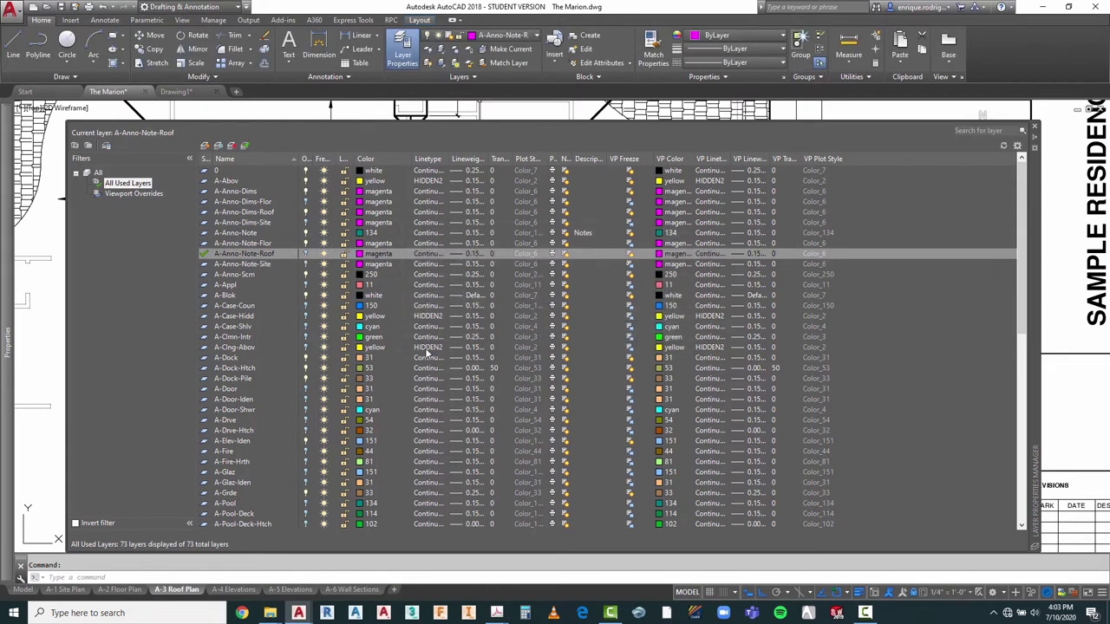
{"action": "left_click", "coordinate": [248, 255]}
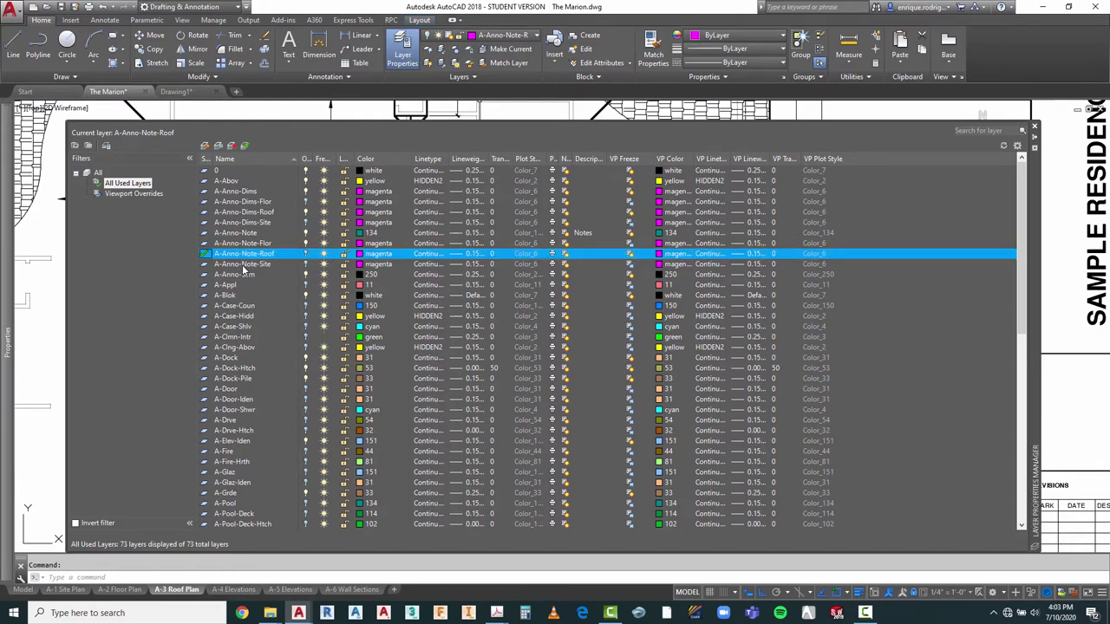
{"action": "left_click", "coordinate": [307, 255]}
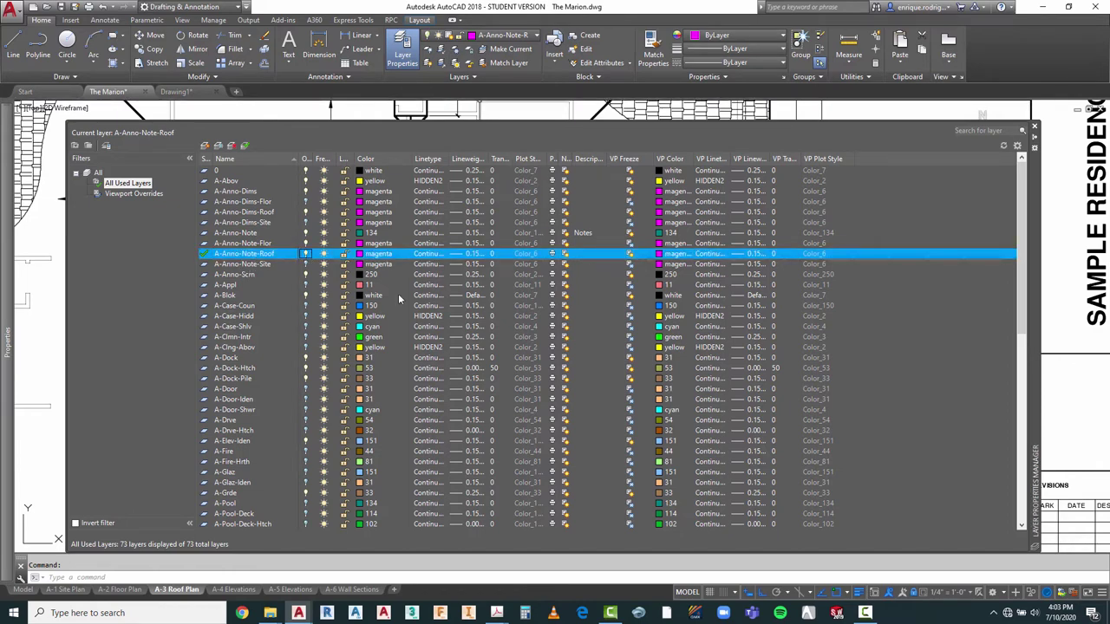
{"action": "left_click", "coordinate": [1034, 126]}
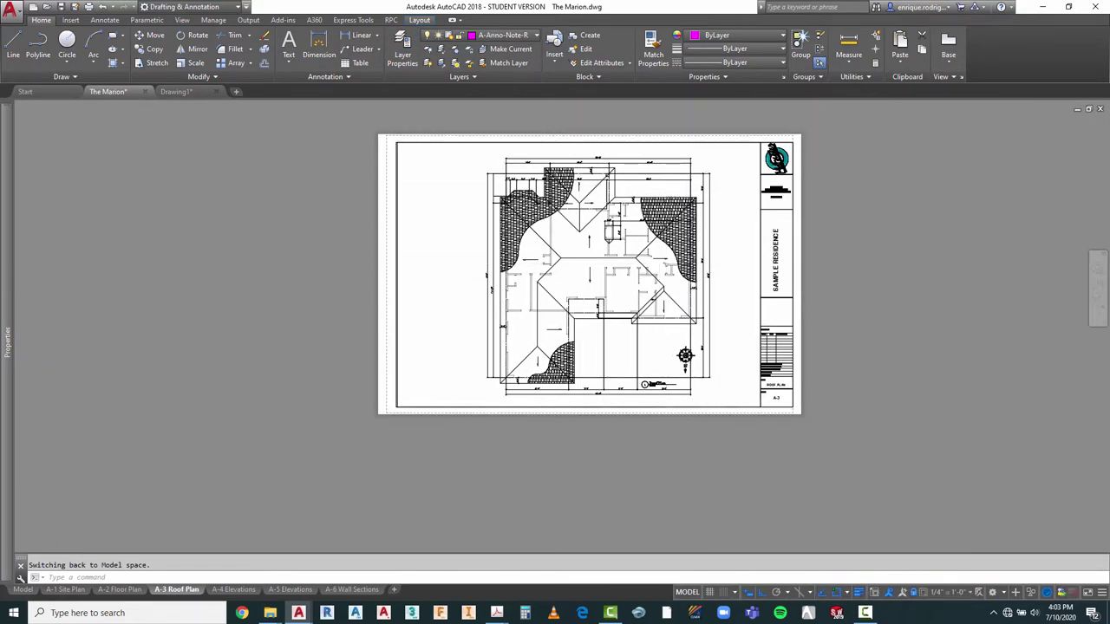
Step: Add the two-line note "OVHNG (TYP)" as multiline text below the 2'-0" overhang dimension at the east eave
{"action": "scroll", "coordinate": [581, 330], "scroll_direction": "up", "scroll_amount": 5}
{"action": "scroll", "coordinate": [643, 340], "scroll_direction": "down", "scroll_amount": 4}
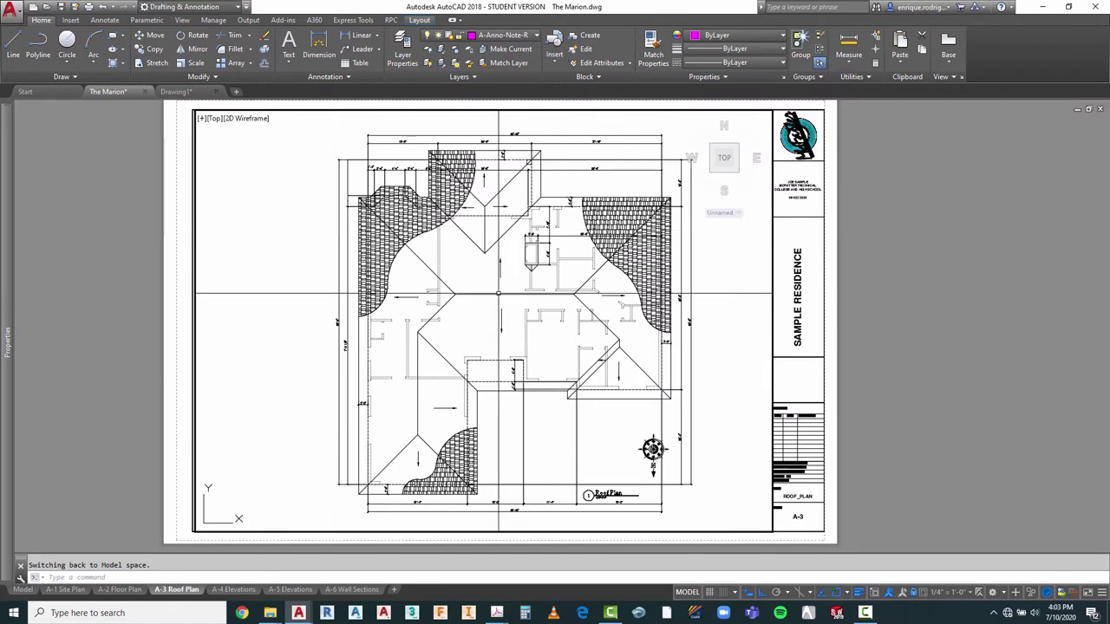
{"action": "scroll", "coordinate": [697, 379], "scroll_direction": "up", "scroll_amount": 5}
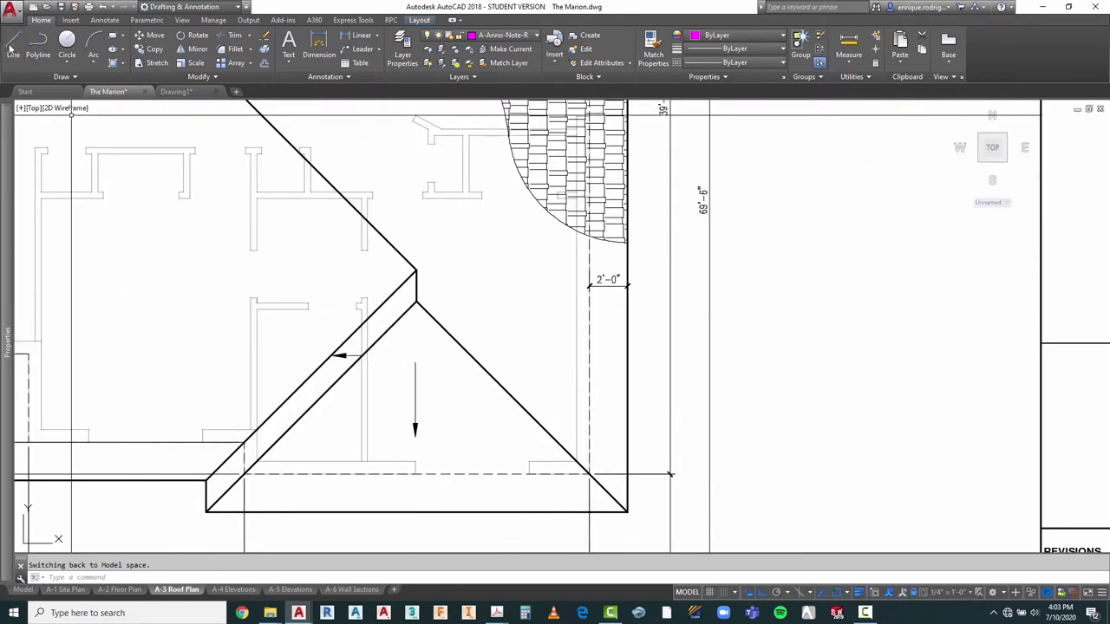
{"action": "left_click", "coordinate": [105, 20]}
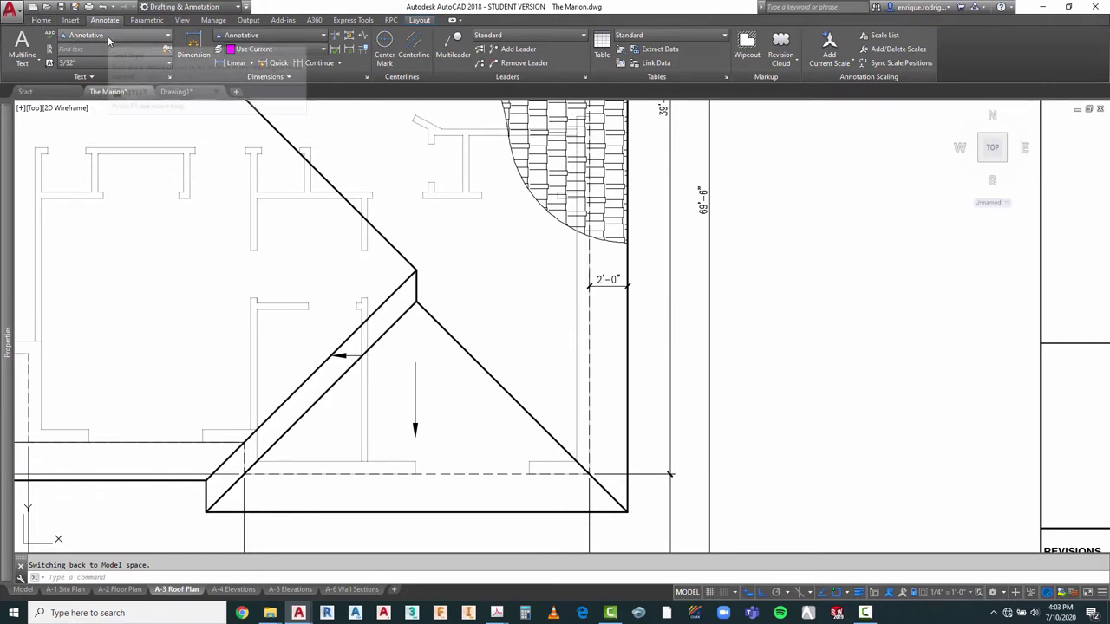
{"action": "left_click", "coordinate": [22, 47]}
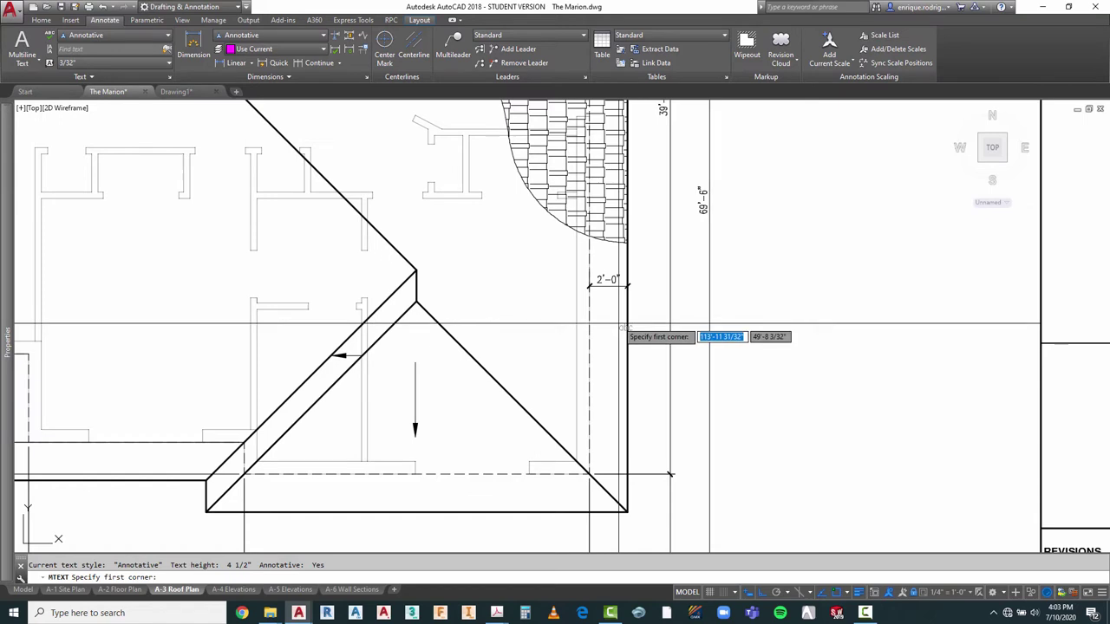
{"action": "scroll", "coordinate": [613, 302], "scroll_direction": "up", "scroll_amount": 6}
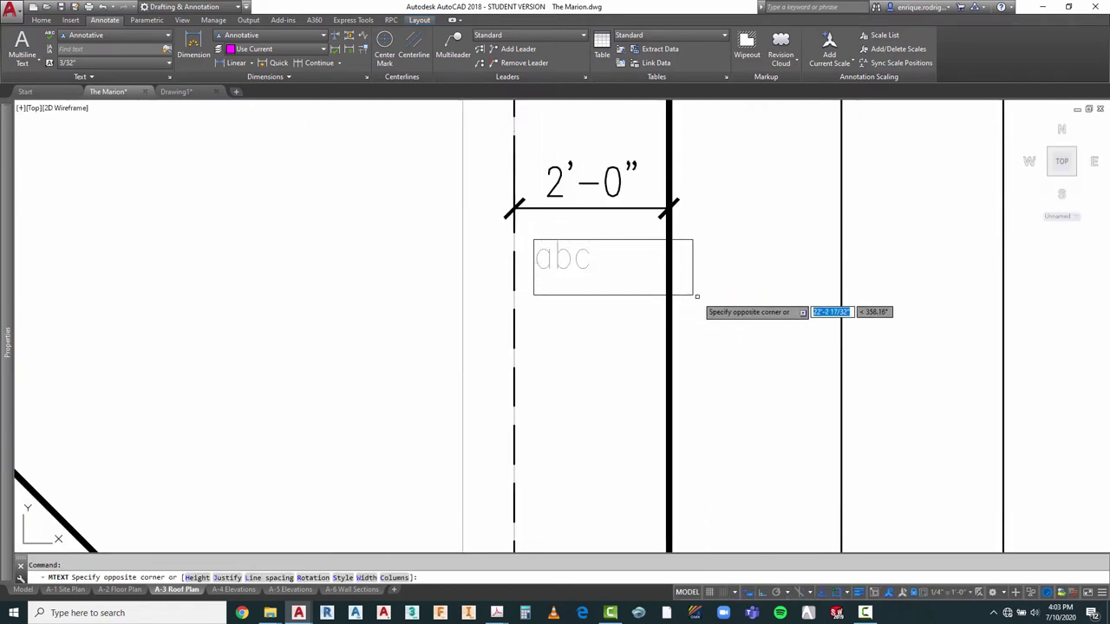
{"action": "left_click", "coordinate": [710, 369]}
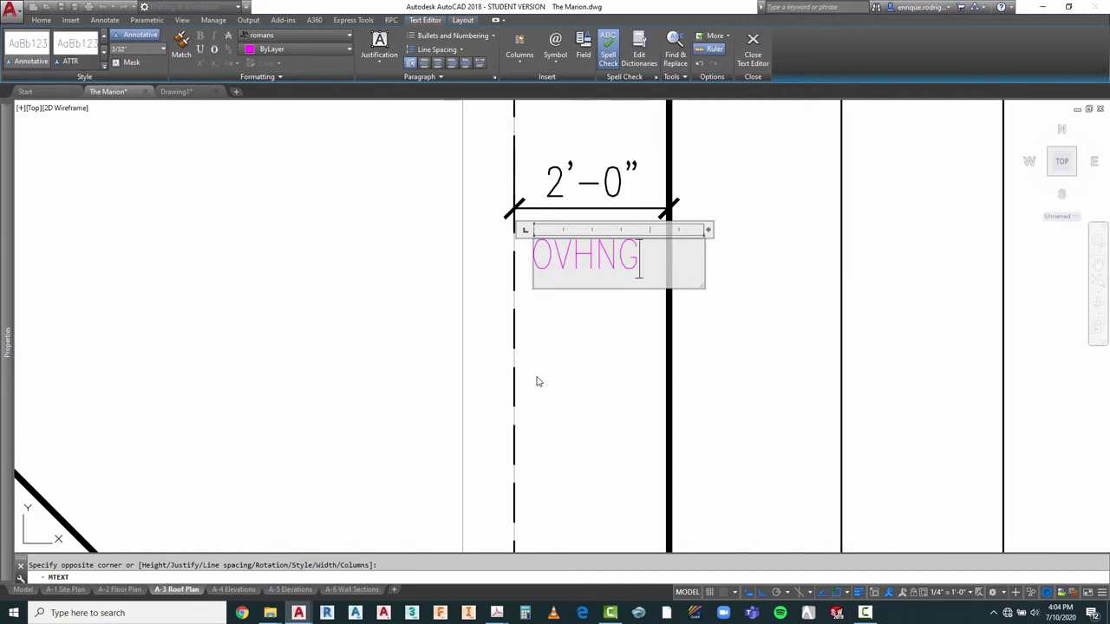
{"action": "key", "text": "Return"}
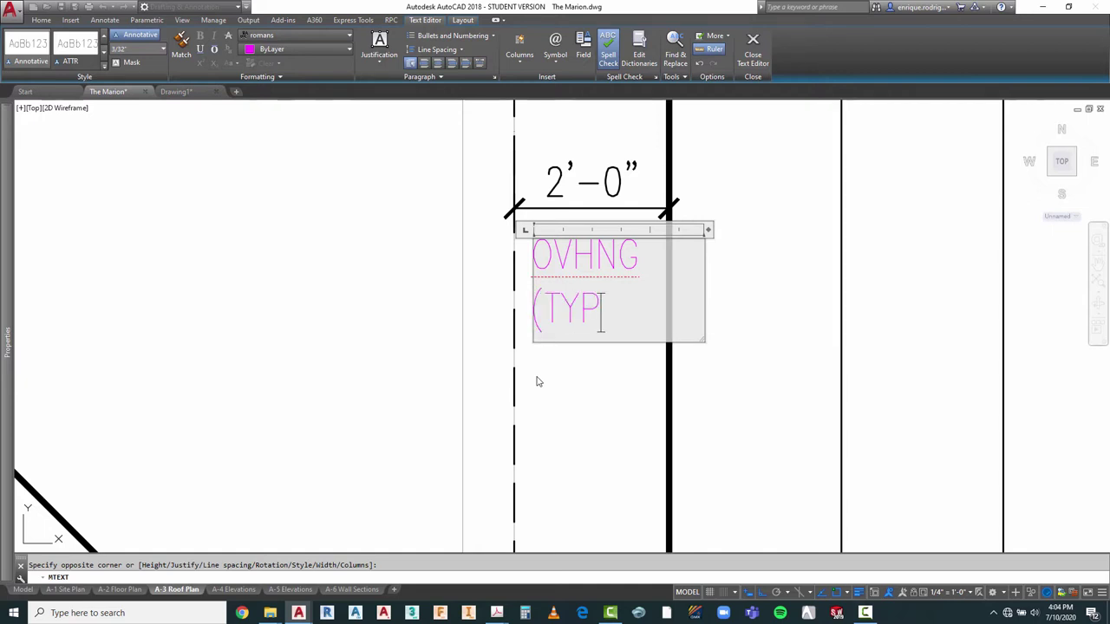
{"action": "left_click", "coordinate": [594, 447]}
{"action": "scroll", "coordinate": [594, 448], "scroll_direction": "down", "scroll_amount": 5}
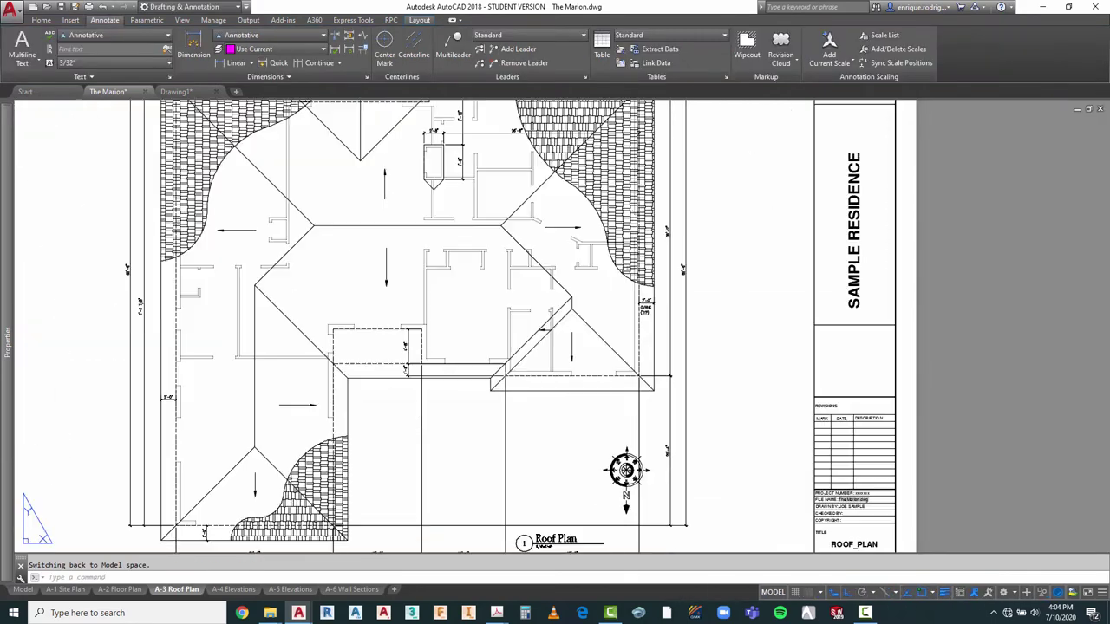
Step: Move the east eave's OVHNG (TYP) note slightly up and to the right, closer to the overhang dimension line, with Ortho off
{"action": "scroll", "coordinate": [645, 314], "scroll_direction": "up", "scroll_amount": 6}
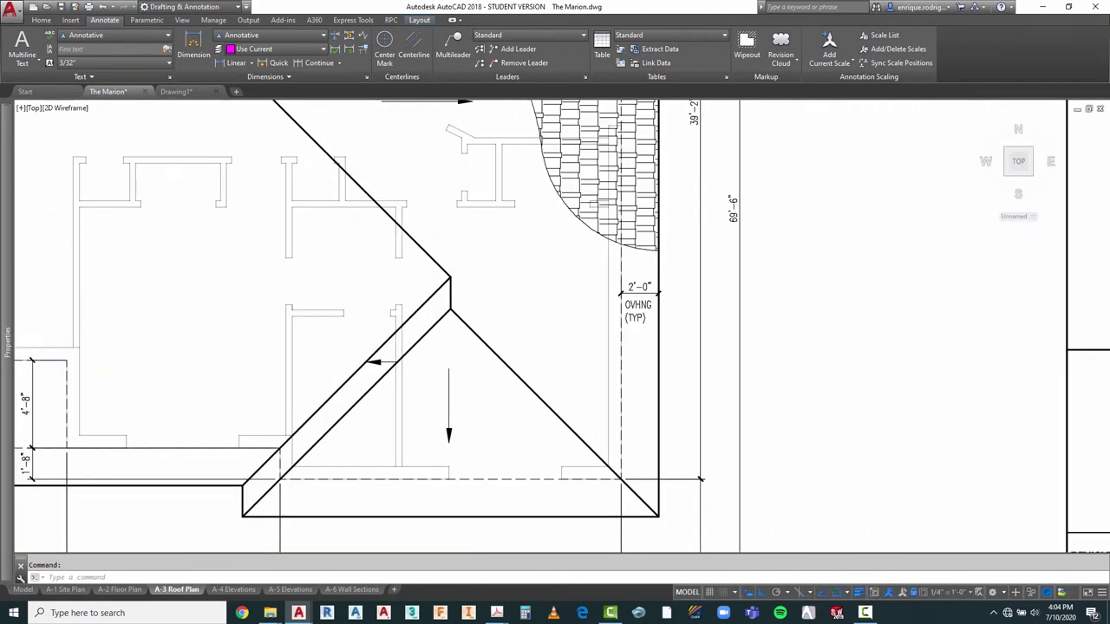
{"action": "key", "text": "Escape"}
{"action": "type", "text": "M"}
{"action": "key", "text": "Return"}
{"action": "left_click", "coordinate": [646, 310]}
{"action": "key", "text": "Return"}
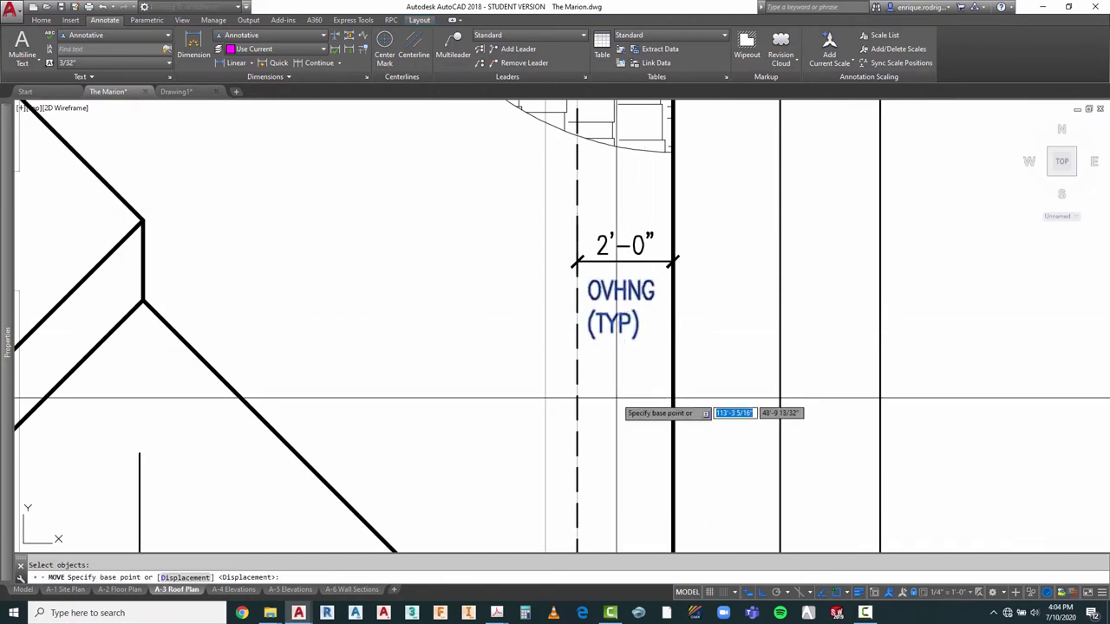
{"action": "left_click", "coordinate": [612, 373]}
{"action": "key", "text": "F8"}
{"action": "left_click", "coordinate": [616, 364]}
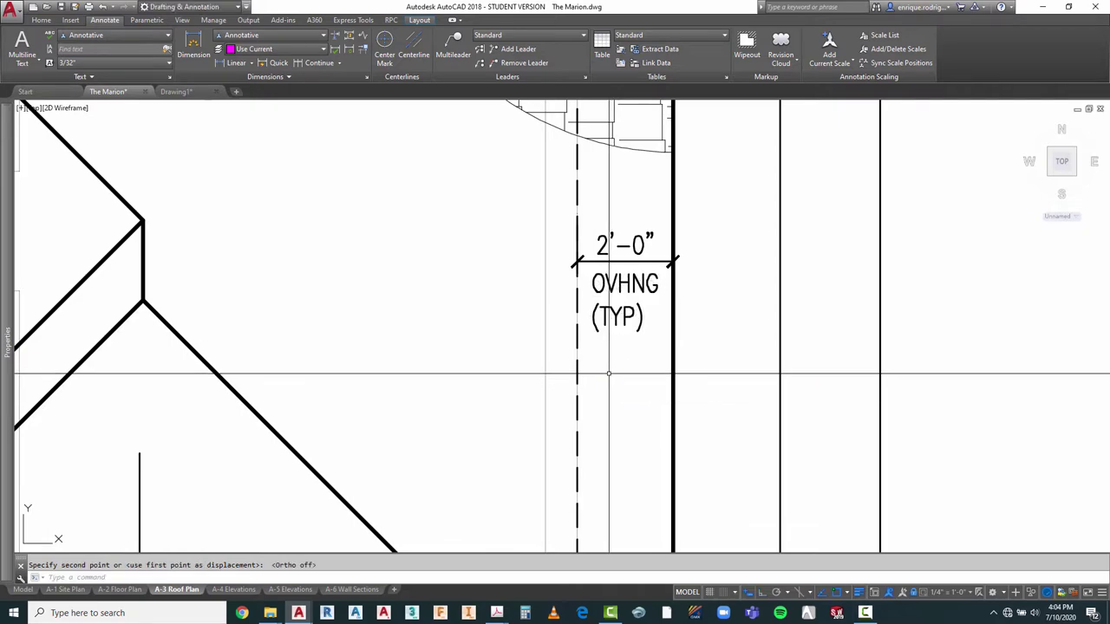
Step: Copy the OVHNG (TYP) note from the east eave to beneath the 2'-0" overhang dimension at the west eave
{"action": "scroll", "coordinate": [819, 288], "scroll_direction": "down", "scroll_amount": 5}
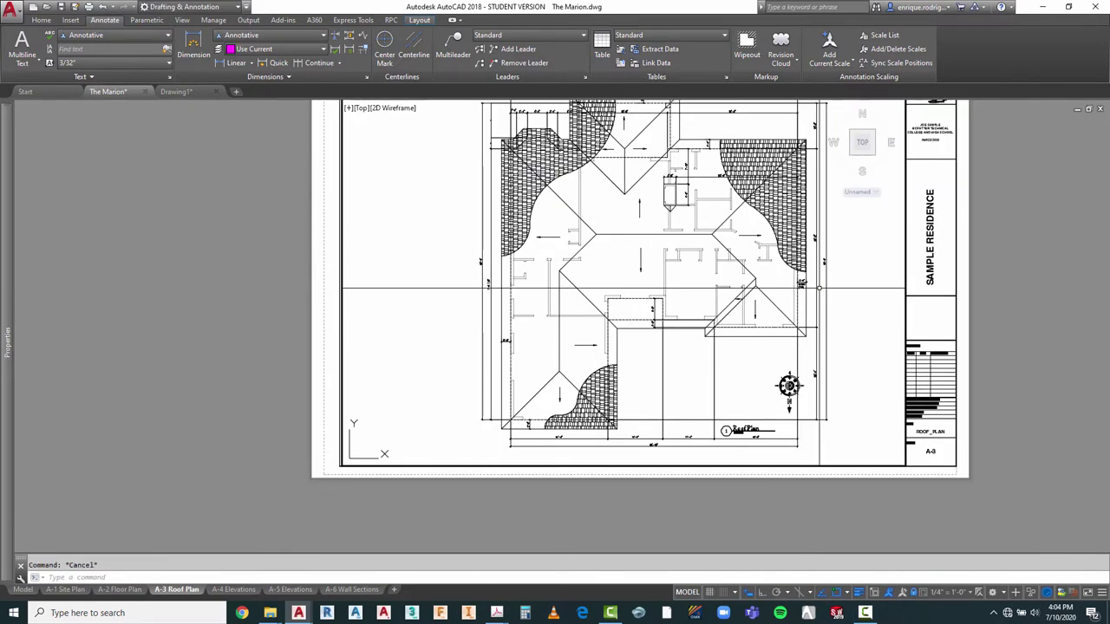
{"action": "key", "text": "Escape"}
{"action": "scroll", "coordinate": [820, 289], "scroll_direction": "up", "scroll_amount": 5}
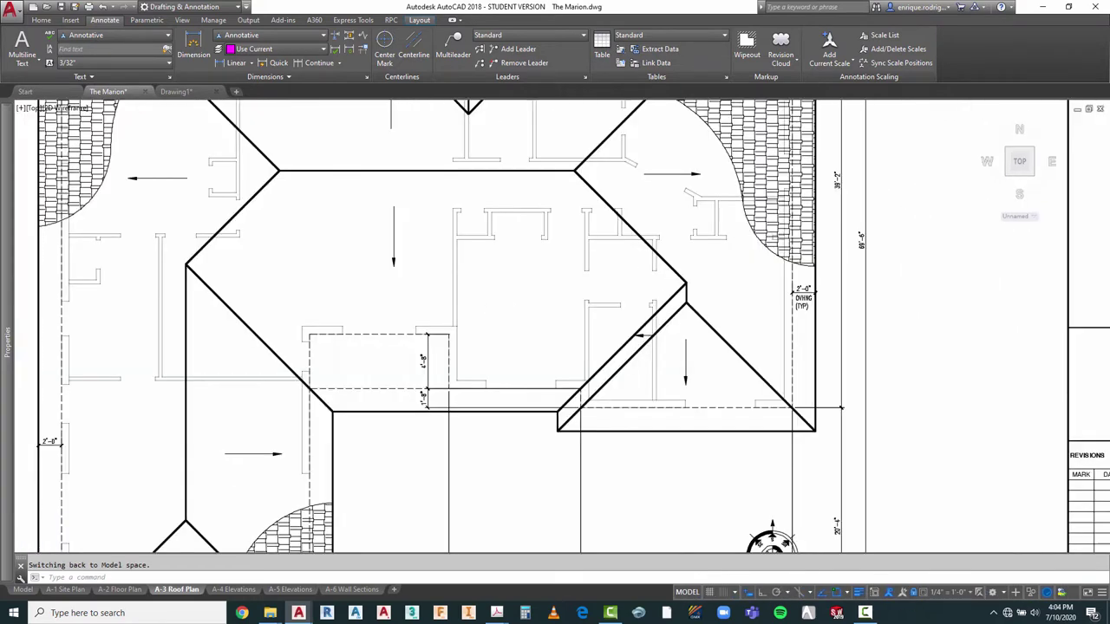
{"action": "type", "text": "m"}
{"action": "key", "text": "Return"}
{"action": "key", "text": "Return"}
{"action": "left_click", "coordinate": [794, 363]}
{"action": "scroll", "coordinate": [708, 385], "scroll_direction": "down", "scroll_amount": 5}
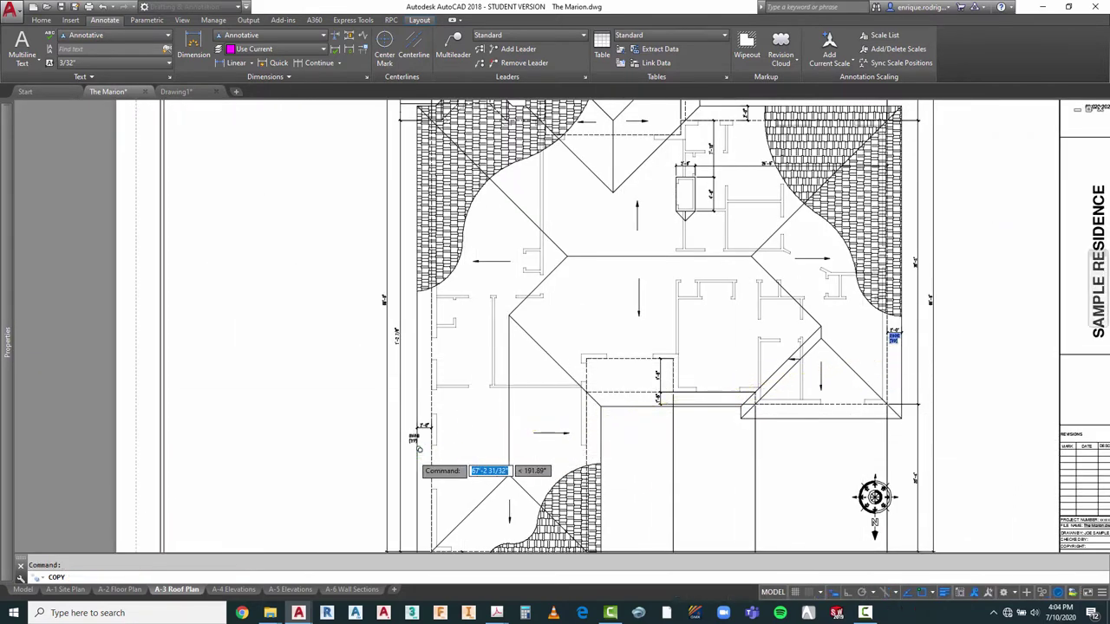
{"action": "scroll", "coordinate": [418, 448], "scroll_direction": "up", "scroll_amount": 5}
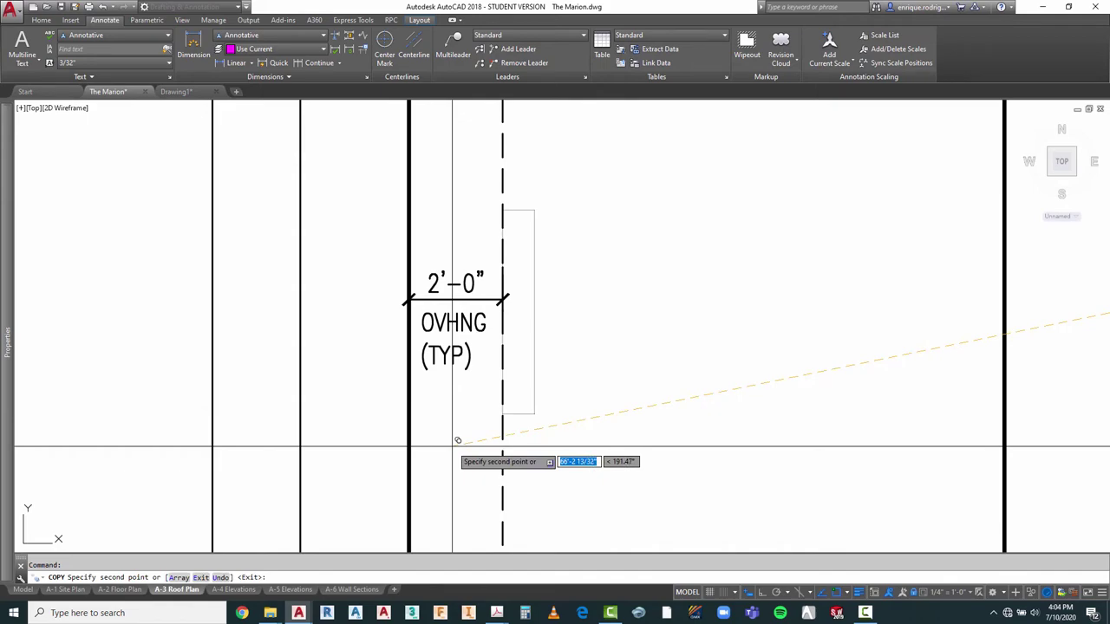
Step: Place another copy of the OVHNG (TYP) note beside the projecting north roof's overhang dimension and end the command
{"action": "scroll", "coordinate": [396, 421], "scroll_direction": "down", "scroll_amount": 5}
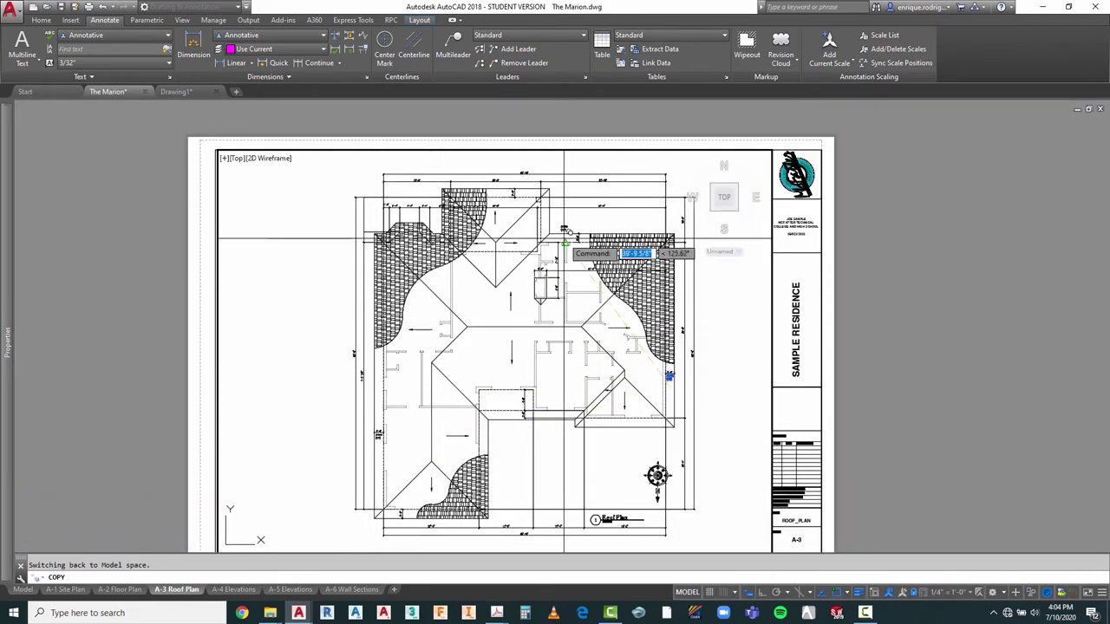
{"action": "scroll", "coordinate": [572, 225], "scroll_direction": "up", "scroll_amount": 4}
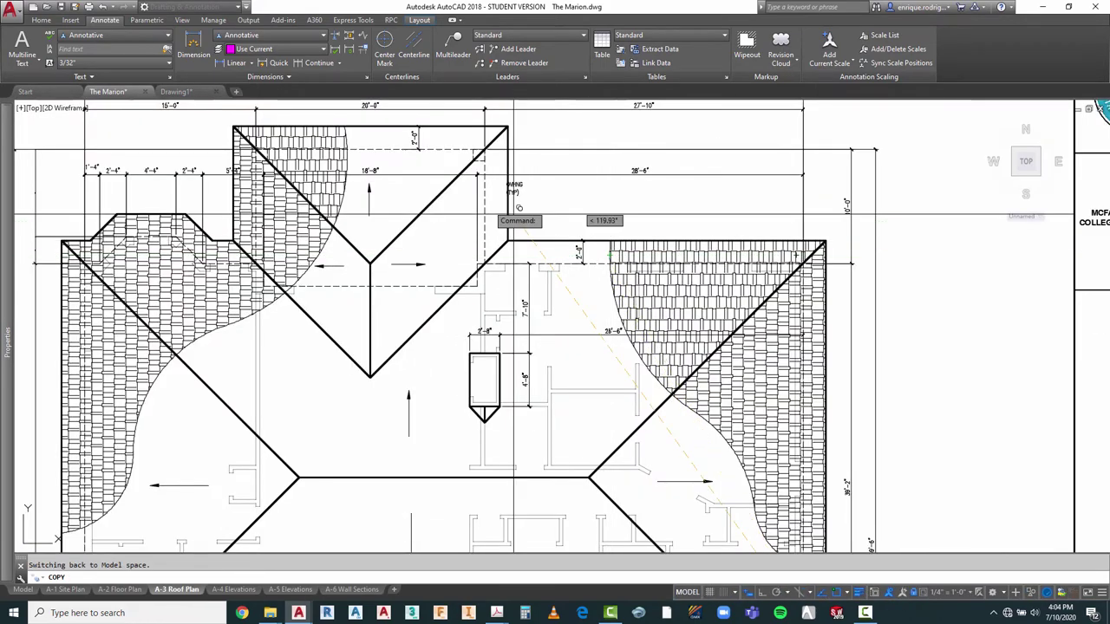
{"action": "scroll", "coordinate": [513, 215], "scroll_direction": "up", "scroll_amount": 4}
{"action": "key", "text": "Escape"}
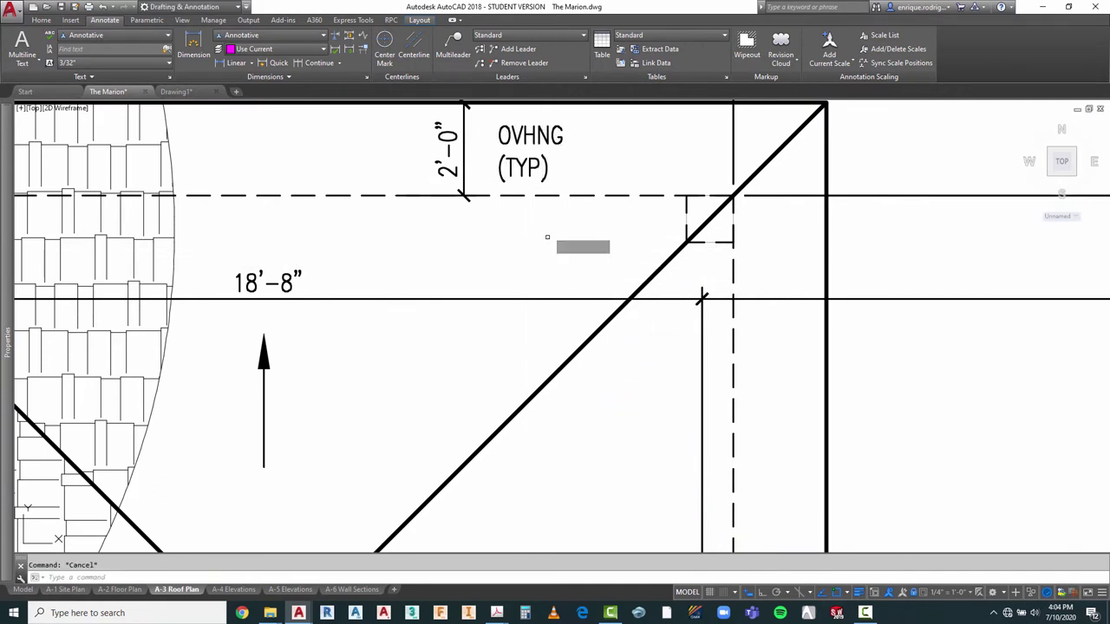
Step: Rotate the north roof's OVHNG (TYP) note 90 degrees so it reads vertically, with Ortho on
{"action": "left_click", "coordinate": [564, 134]}
{"action": "left_click", "coordinate": [569, 164]}
{"action": "key", "text": "Return"}
{"action": "left_click", "coordinate": [586, 135]}
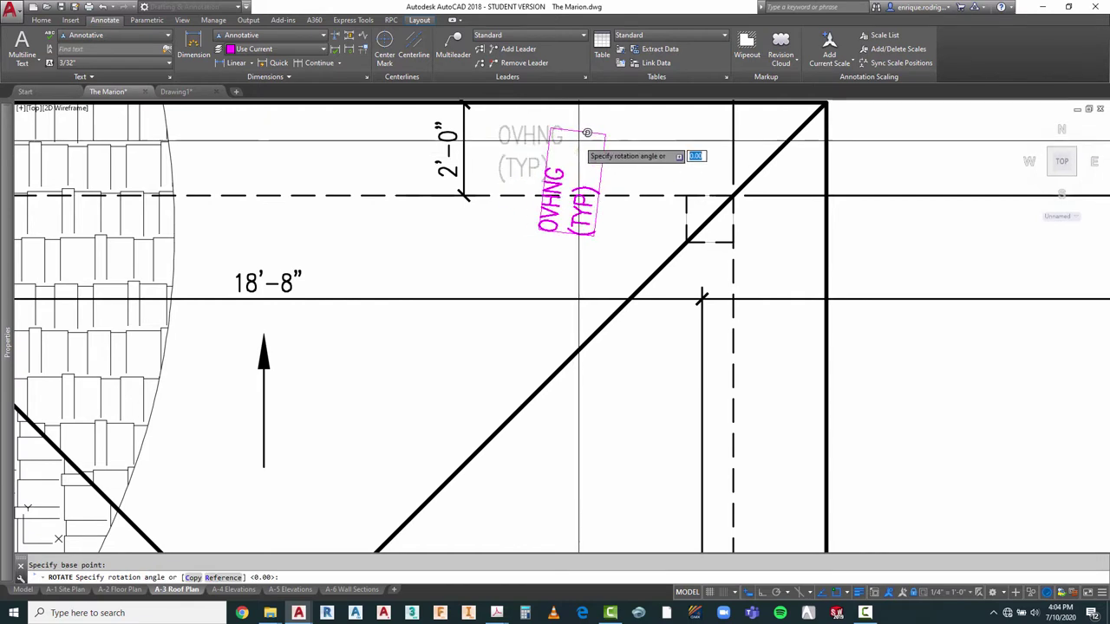
{"action": "key", "text": "F8"}
{"action": "left_click", "coordinate": [577, 130]}
Step: Move the rotated OVHNG (TYP) note with Ortho off to just right of the projecting north roof's overhang dimension
{"action": "type", "text": "m"}
{"action": "key", "text": "Return"}
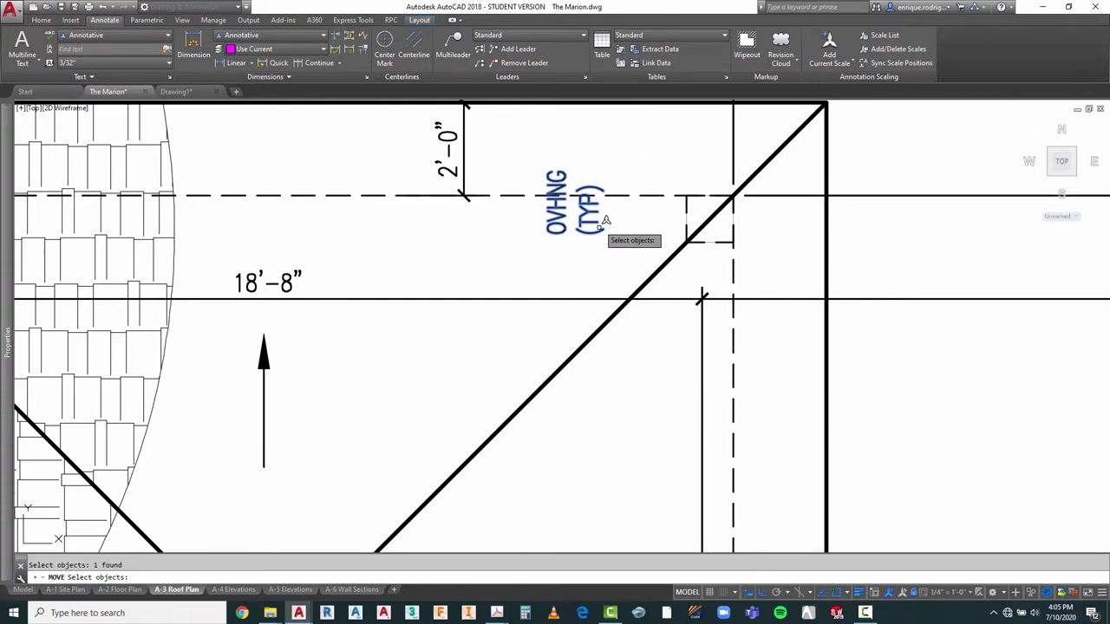
{"action": "key", "text": "Return"}
{"action": "left_click", "coordinate": [579, 462]}
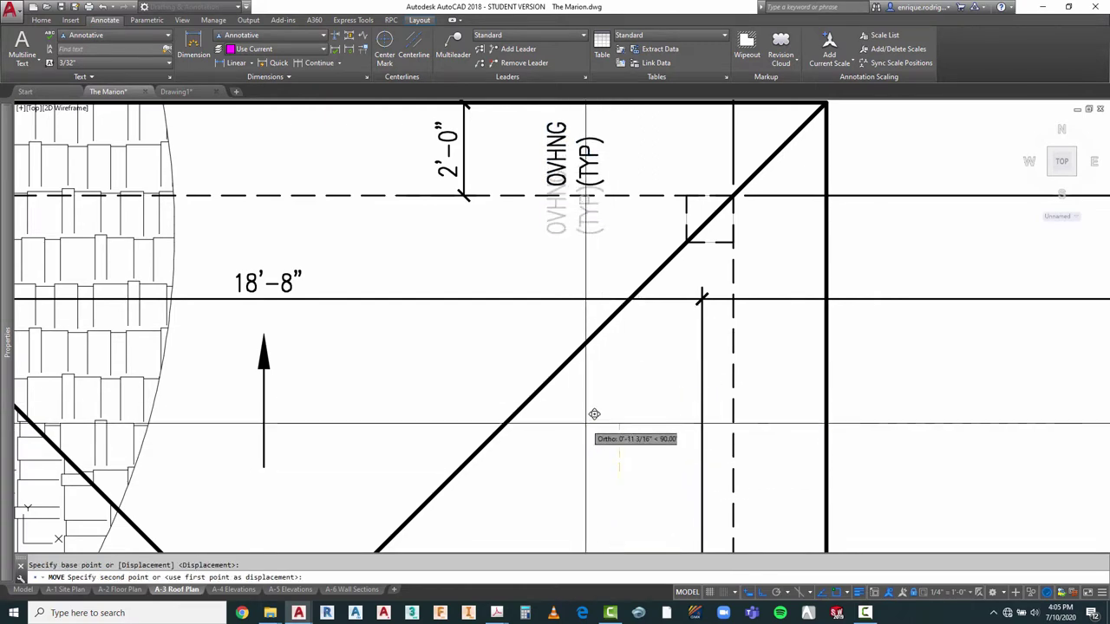
{"action": "scroll", "coordinate": [572, 412], "scroll_direction": "down", "scroll_amount": 2}
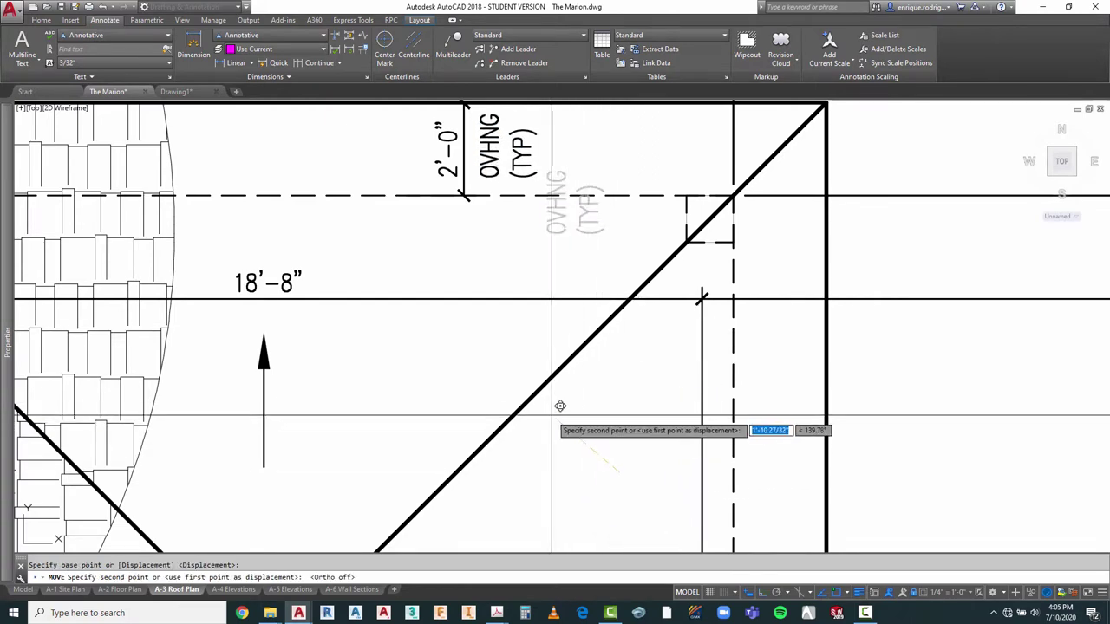
{"action": "left_click", "coordinate": [560, 402]}
{"action": "scroll", "coordinate": [560, 401], "scroll_direction": "down", "scroll_amount": 2}
Step: Copy the vertical OVHNG (TYP) note beside the 2'-0" overhang dimension at the southwest wing's south eave and end the command
{"action": "scroll", "coordinate": [681, 199], "scroll_direction": "down", "scroll_amount": 6}
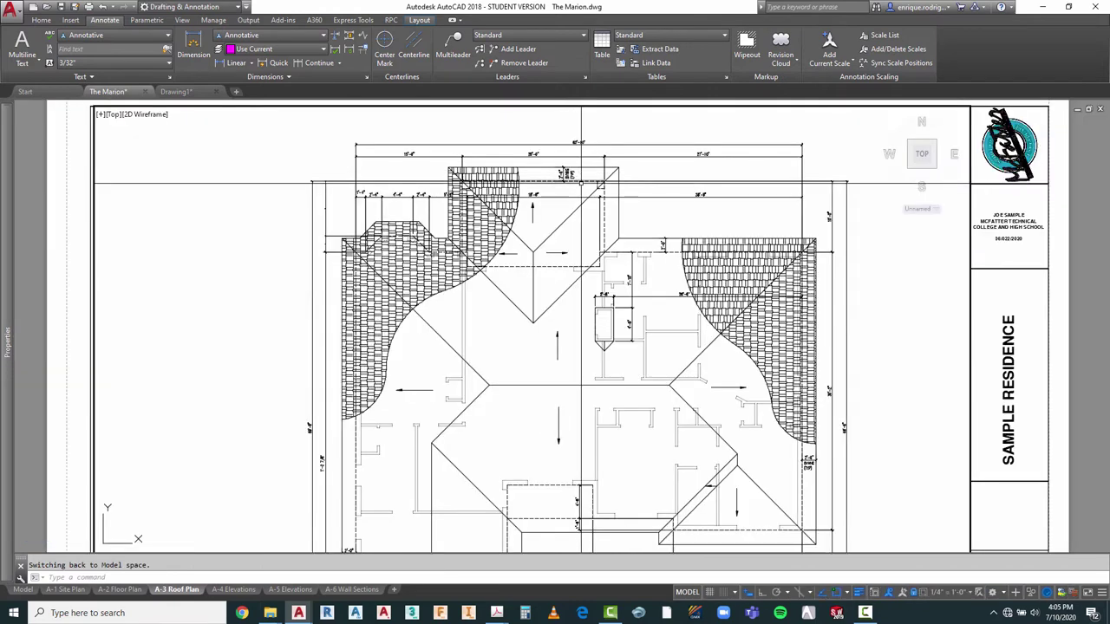
{"action": "type", "text": "o"}
{"action": "key", "text": "Return"}
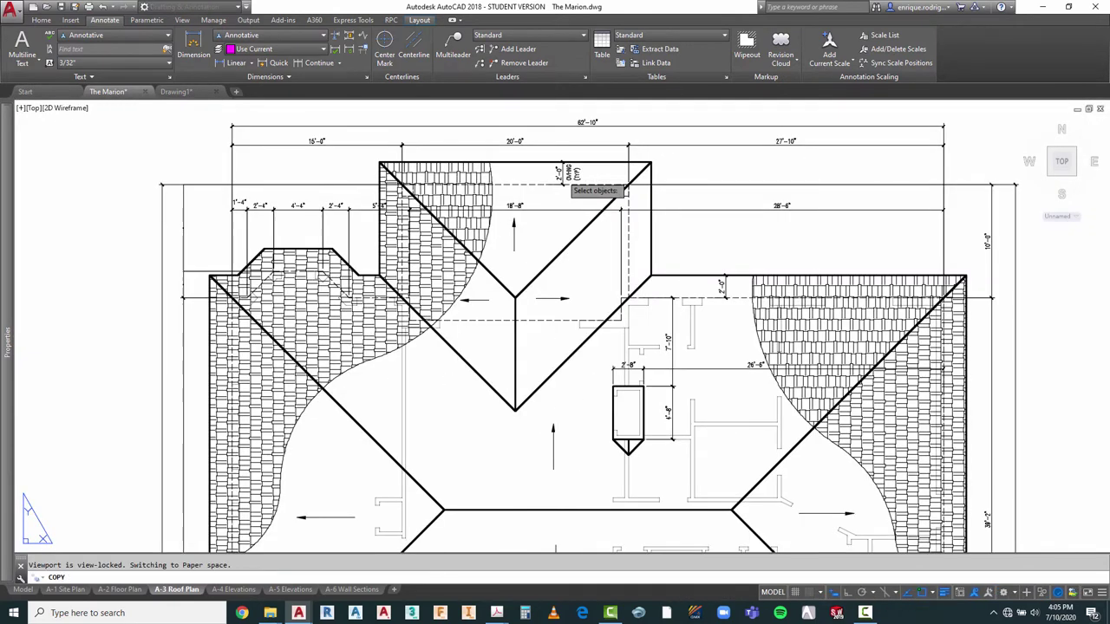
{"action": "key", "text": "Return"}
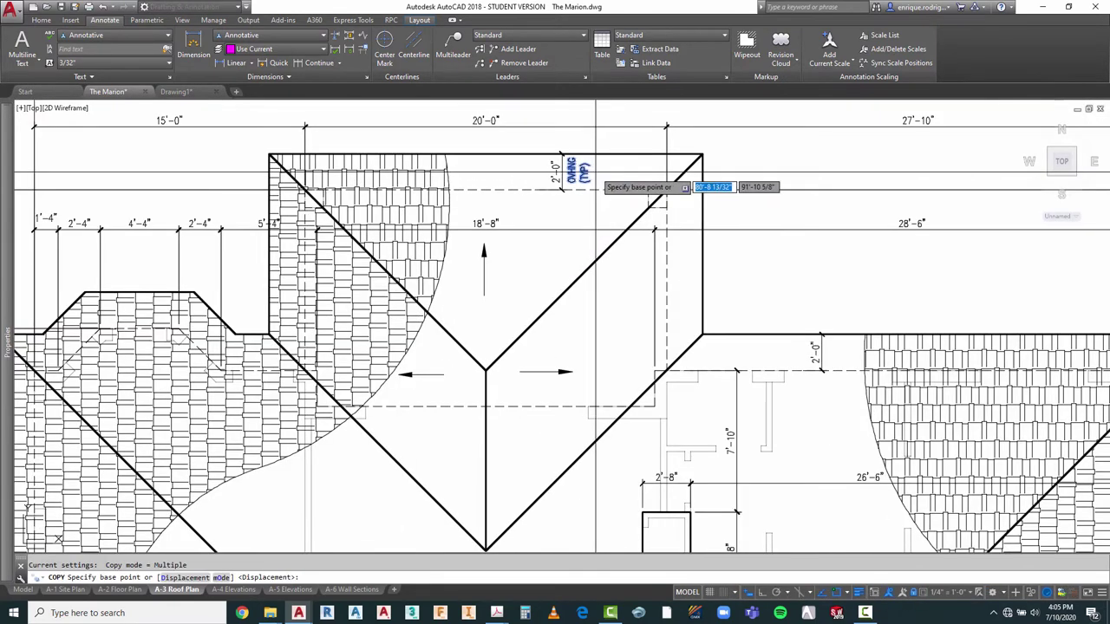
{"action": "left_click", "coordinate": [578, 168]}
{"action": "scroll", "coordinate": [573, 143], "scroll_direction": "down", "scroll_amount": 6}
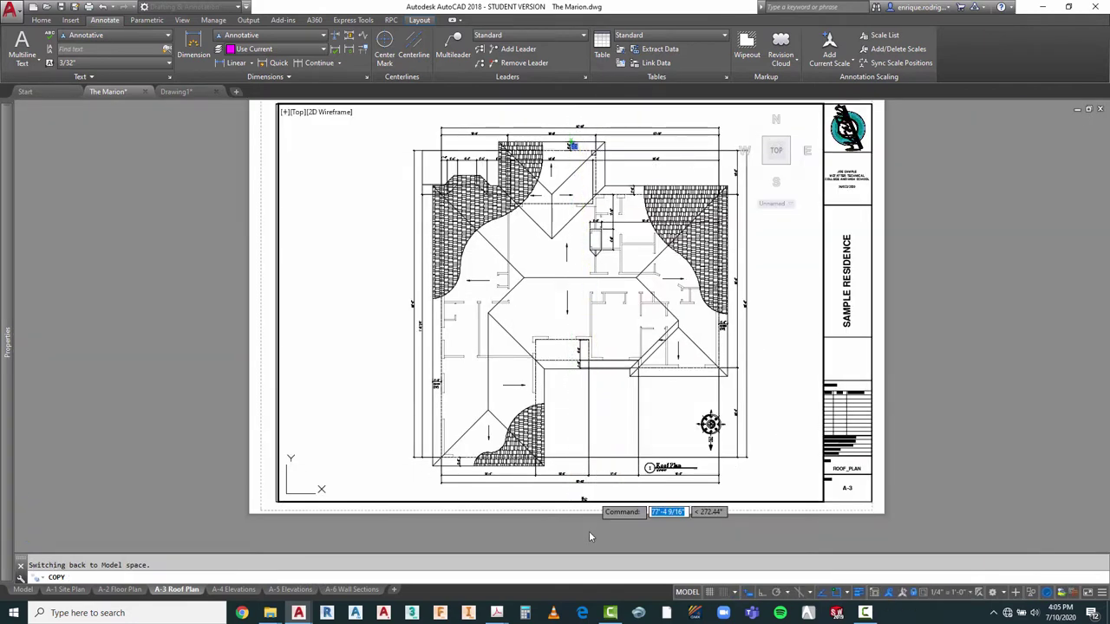
{"action": "scroll", "coordinate": [505, 490], "scroll_direction": "up", "scroll_amount": 8}
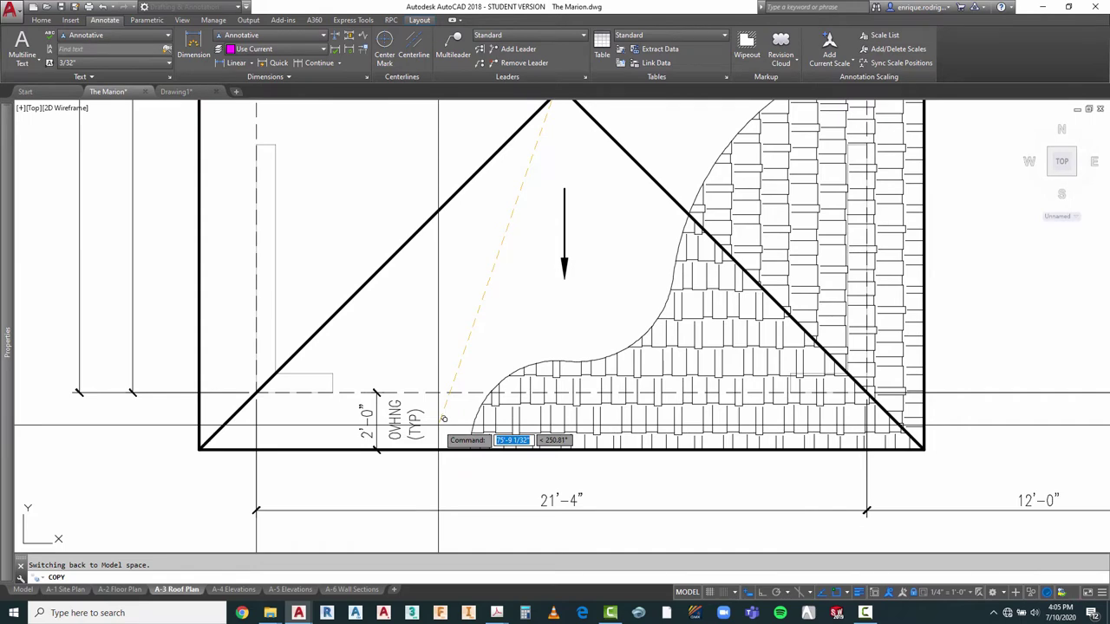
{"action": "key", "text": "Escape"}
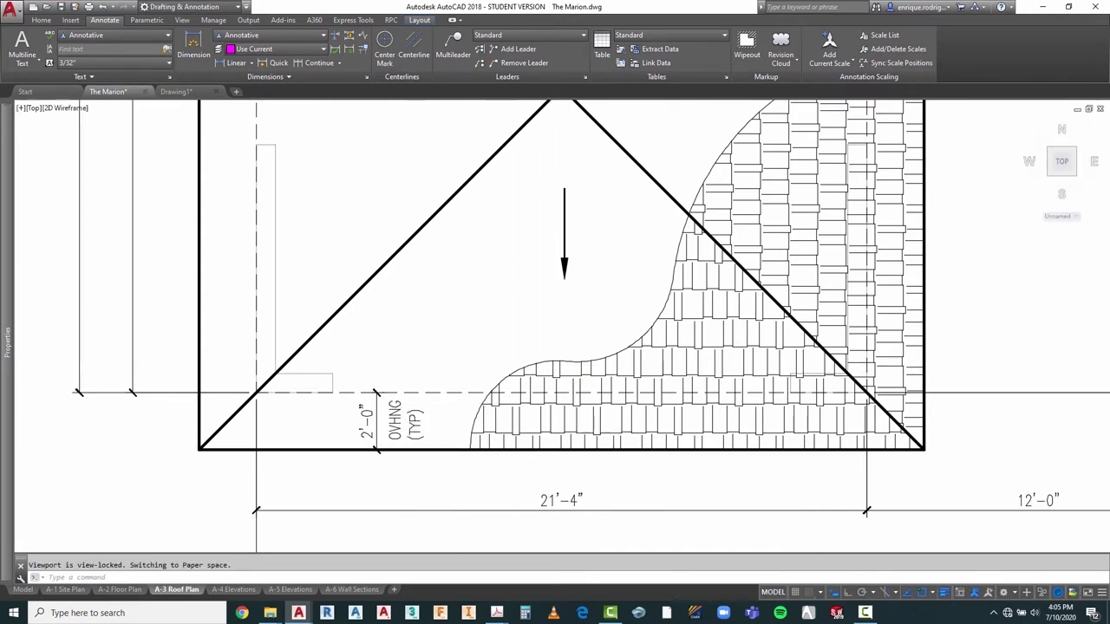
Step: Review the slope arrows and notes across the roof plan sheet, and locate the 5:12 slope symbols beside the stored details in model space
{"action": "scroll", "coordinate": [485, 427], "scroll_direction": "down", "scroll_amount": 8}
{"action": "scroll", "coordinate": [484, 427], "scroll_direction": "down", "scroll_amount": 5}
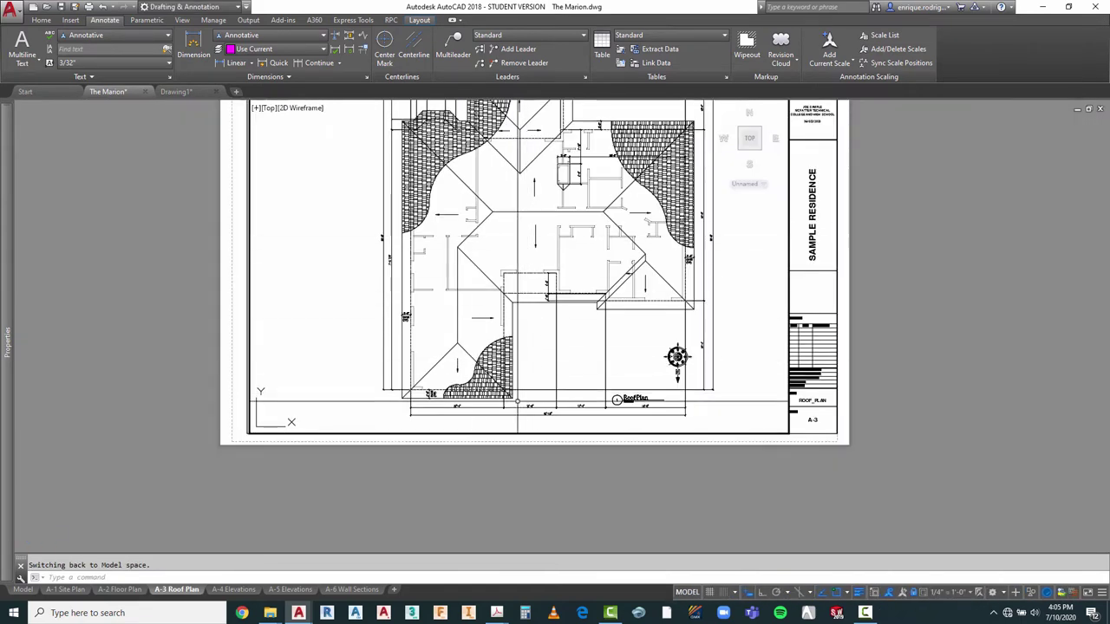
{"action": "scroll", "coordinate": [532, 234], "scroll_direction": "up", "scroll_amount": 5}
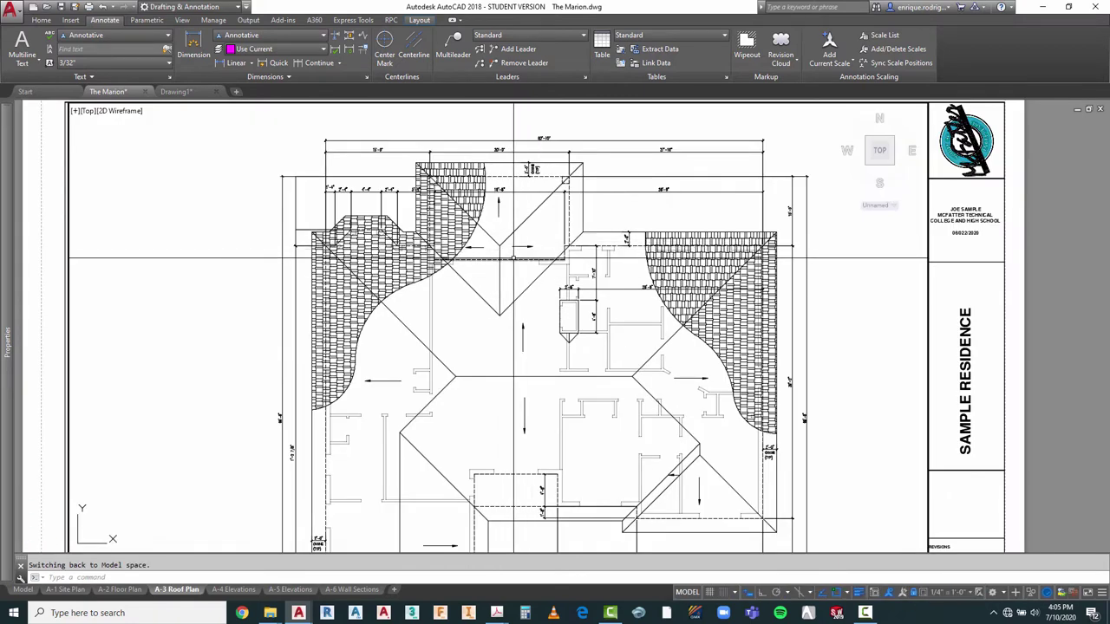
{"action": "scroll", "coordinate": [513, 257], "scroll_direction": "up", "scroll_amount": 5}
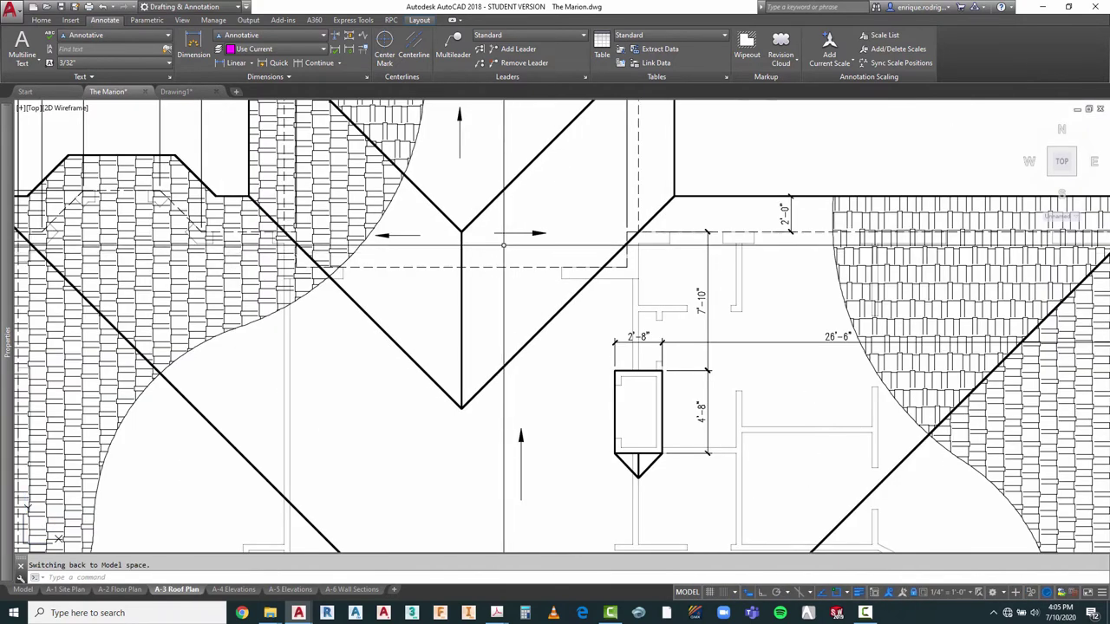
{"action": "scroll", "coordinate": [502, 245], "scroll_direction": "down", "scroll_amount": 8}
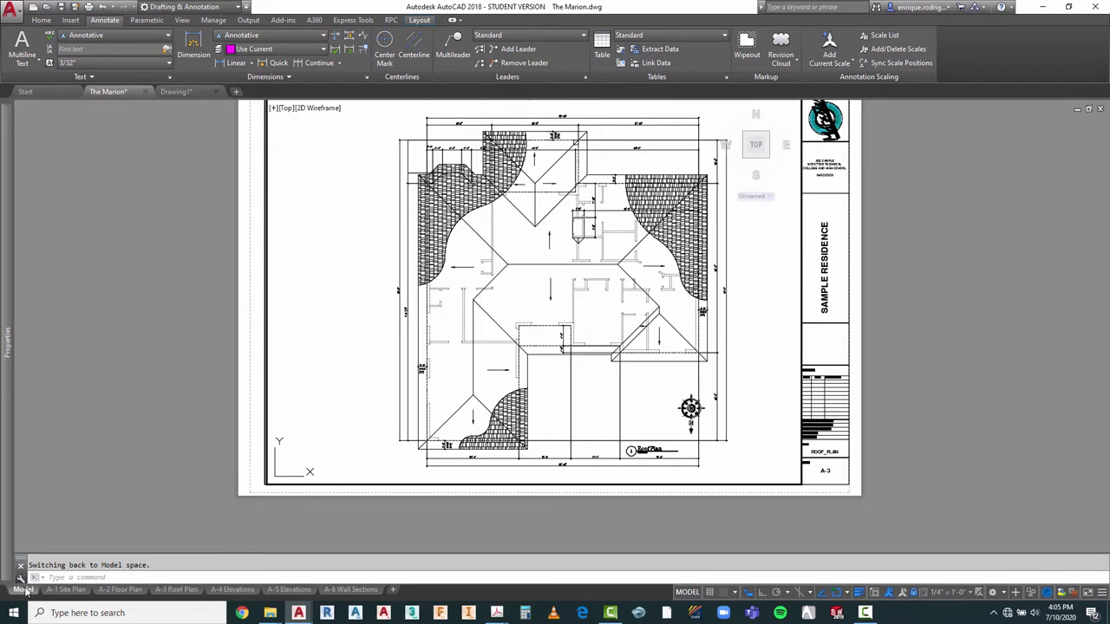
{"action": "scroll", "coordinate": [729, 341], "scroll_direction": "down", "scroll_amount": 5}
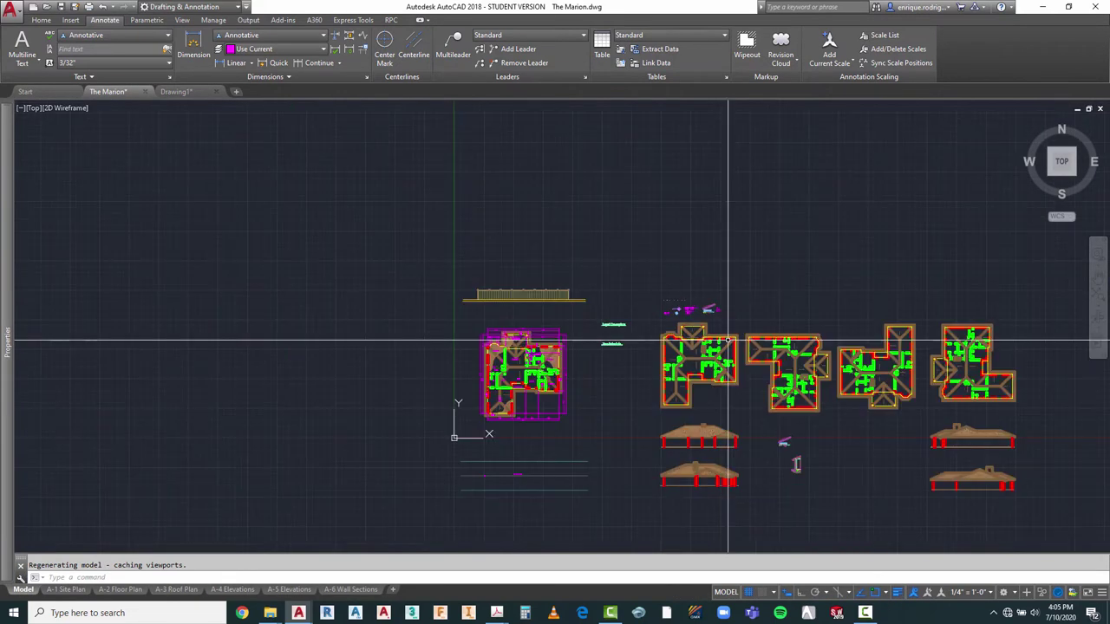
{"action": "scroll", "coordinate": [755, 347], "scroll_direction": "down", "scroll_amount": 2}
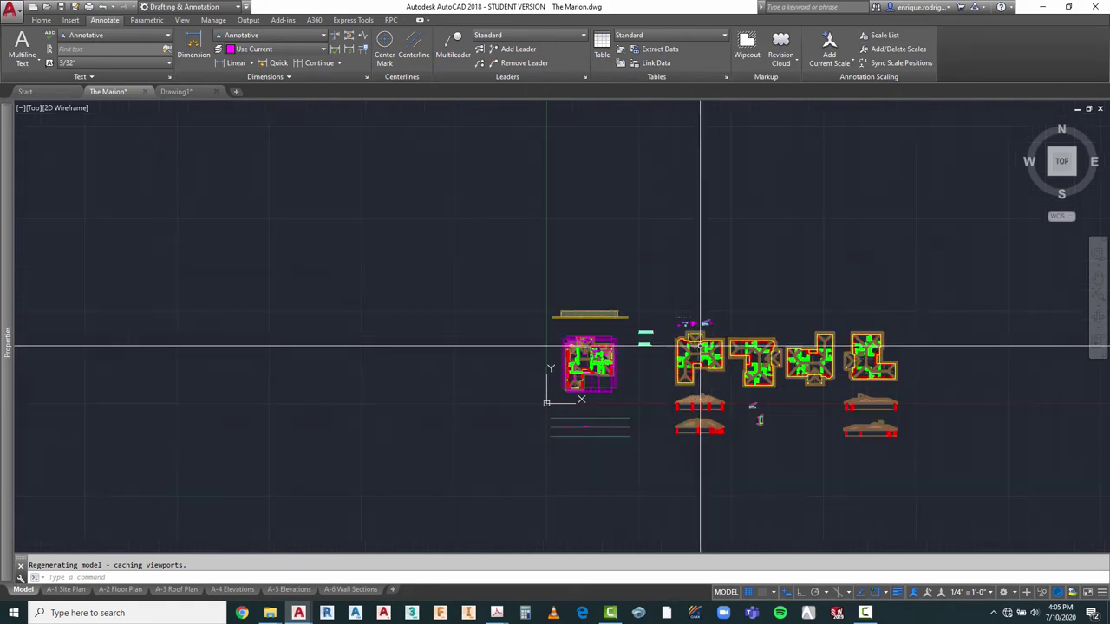
{"action": "scroll", "coordinate": [684, 337], "scroll_direction": "up", "scroll_amount": 3}
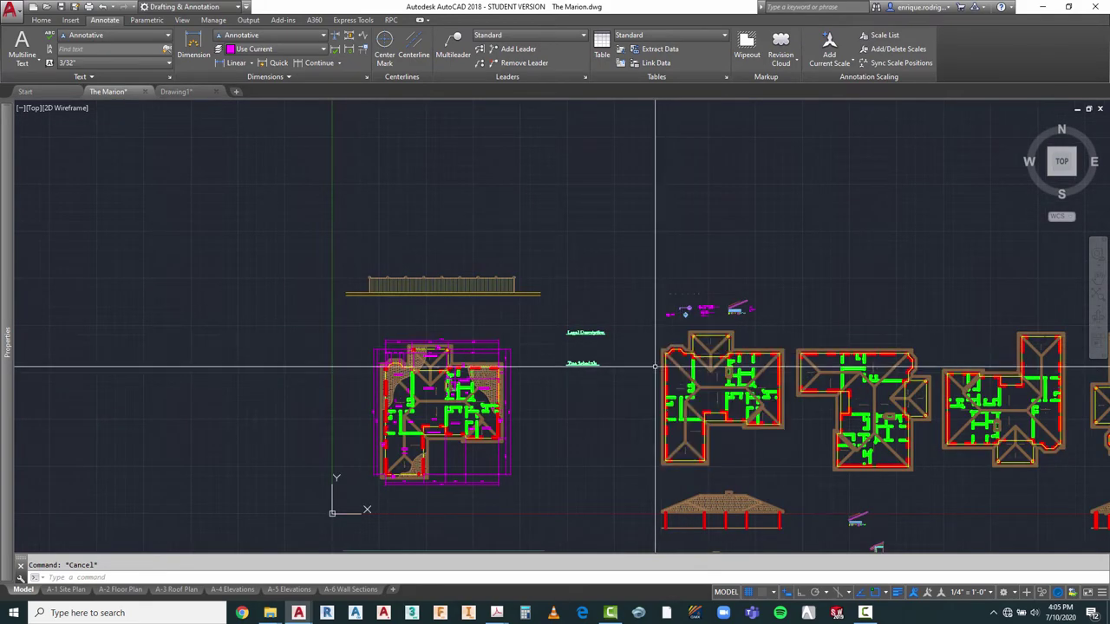
{"action": "left_click", "coordinate": [688, 395]}
{"action": "scroll", "coordinate": [737, 308], "scroll_direction": "up", "scroll_amount": 8}
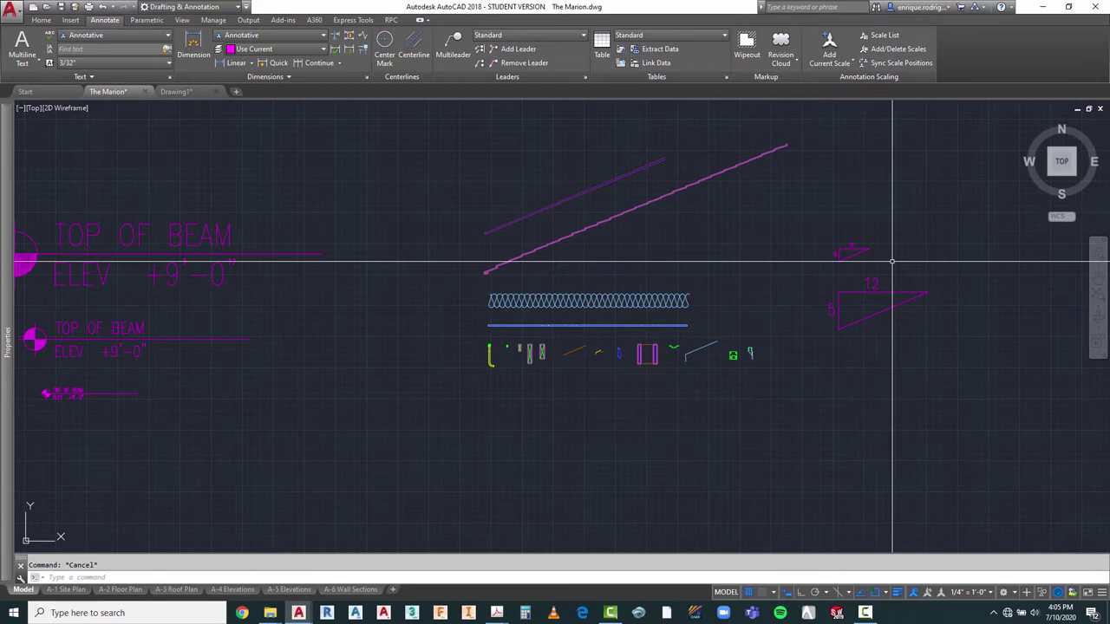
{"action": "scroll", "coordinate": [897, 265], "scroll_direction": "up", "scroll_amount": 4}
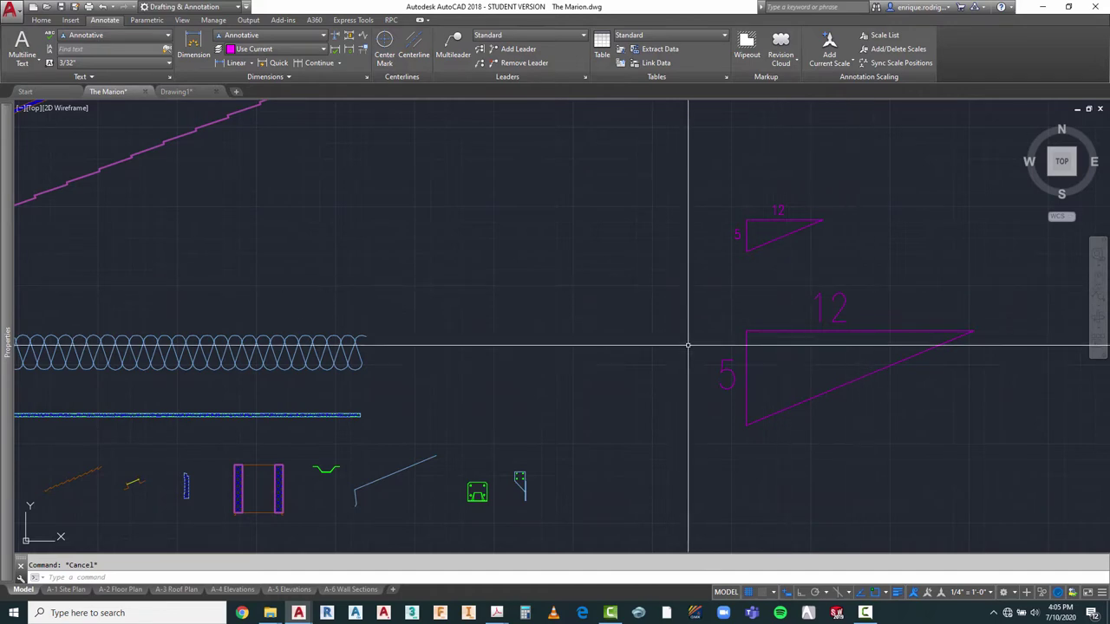
{"action": "scroll", "coordinate": [720, 277], "scroll_direction": "down", "scroll_amount": 3}
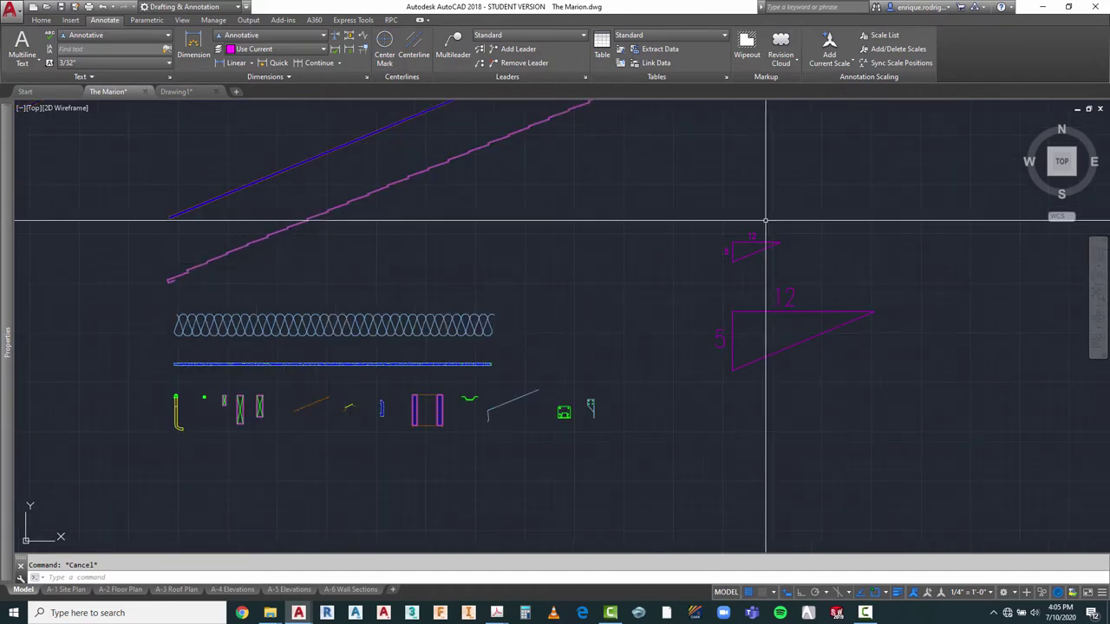
{"action": "scroll", "coordinate": [763, 286], "scroll_direction": "down", "scroll_amount": 2}
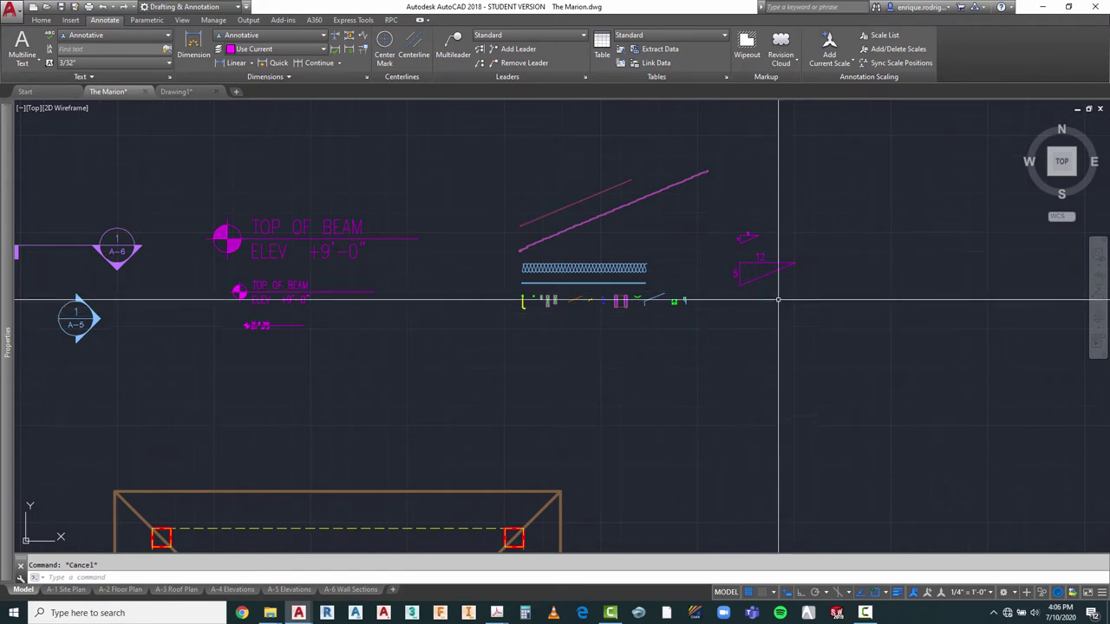
Step: Copy the larger 5:12 slope symbol onto the main plan, just west of the slope arrow above the FOYER label
{"action": "type", "text": "o"}
{"action": "key", "text": "Return"}
{"action": "left_click", "coordinate": [775, 251]}
{"action": "left_click", "coordinate": [722, 302]}
{"action": "key", "text": "Return"}
{"action": "left_click", "coordinate": [815, 303]}
{"action": "scroll", "coordinate": [940, 238], "scroll_direction": "down", "scroll_amount": 5}
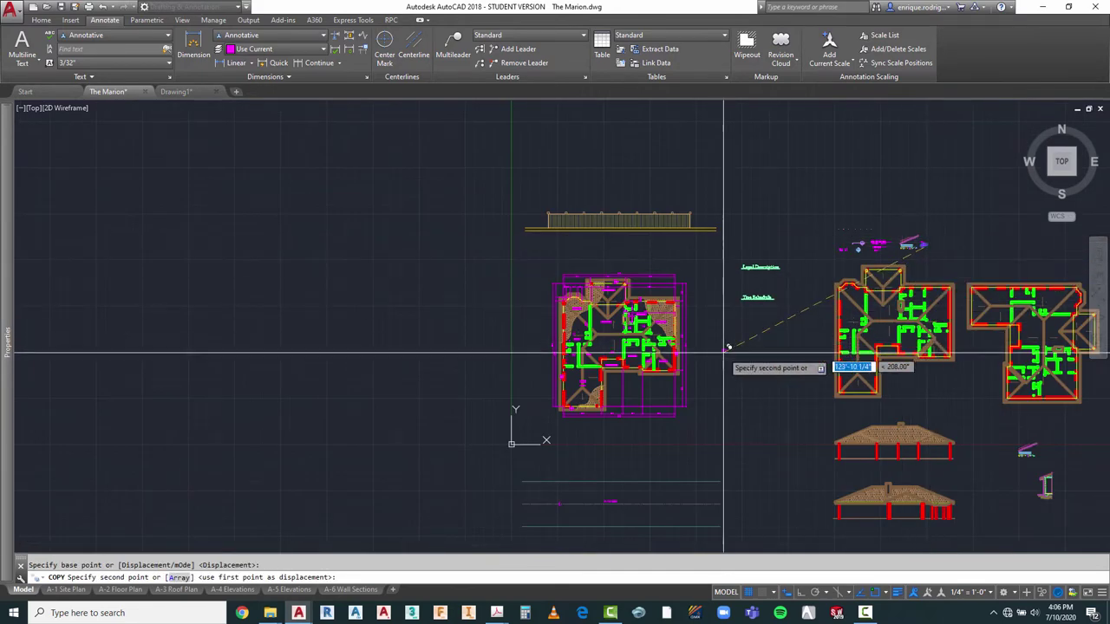
{"action": "scroll", "coordinate": [637, 351], "scroll_direction": "up", "scroll_amount": 4}
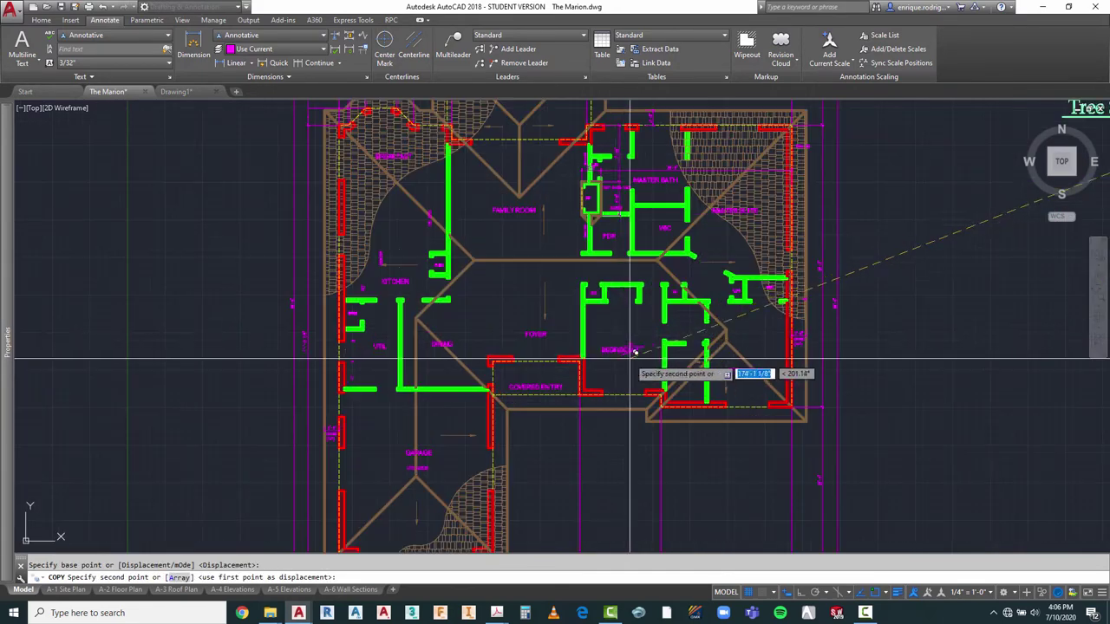
{"action": "left_click", "coordinate": [520, 298]}
{"action": "key", "text": "Escape"}
Step: Assign the copied 5:12 slope symbol near the foyer to the A-Anno-Note-Roof layer and deselect it
{"action": "scroll", "coordinate": [507, 288], "scroll_direction": "up", "scroll_amount": 5}
{"action": "left_click", "coordinate": [597, 295]}
{"action": "left_click", "coordinate": [514, 352]}
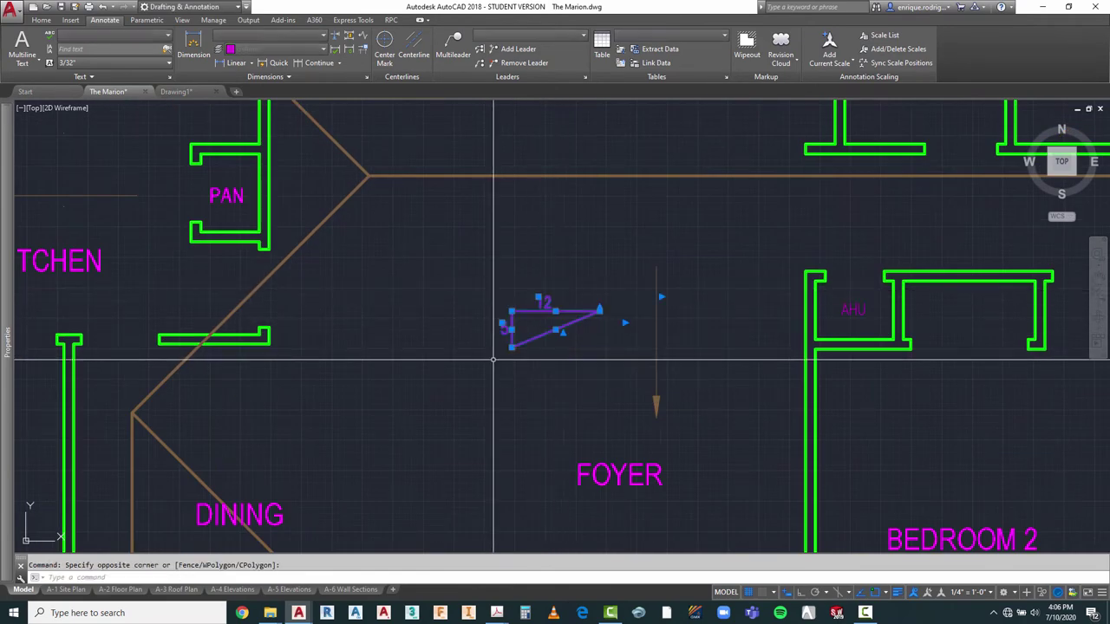
{"action": "left_click", "coordinate": [48, 21]}
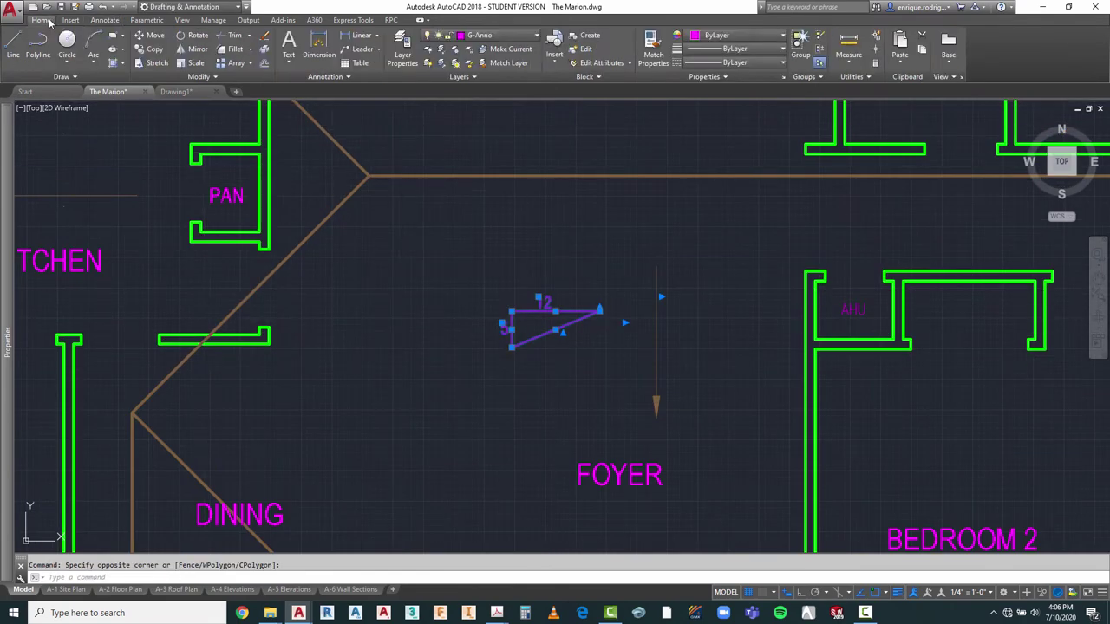
{"action": "left_click", "coordinate": [506, 36]}
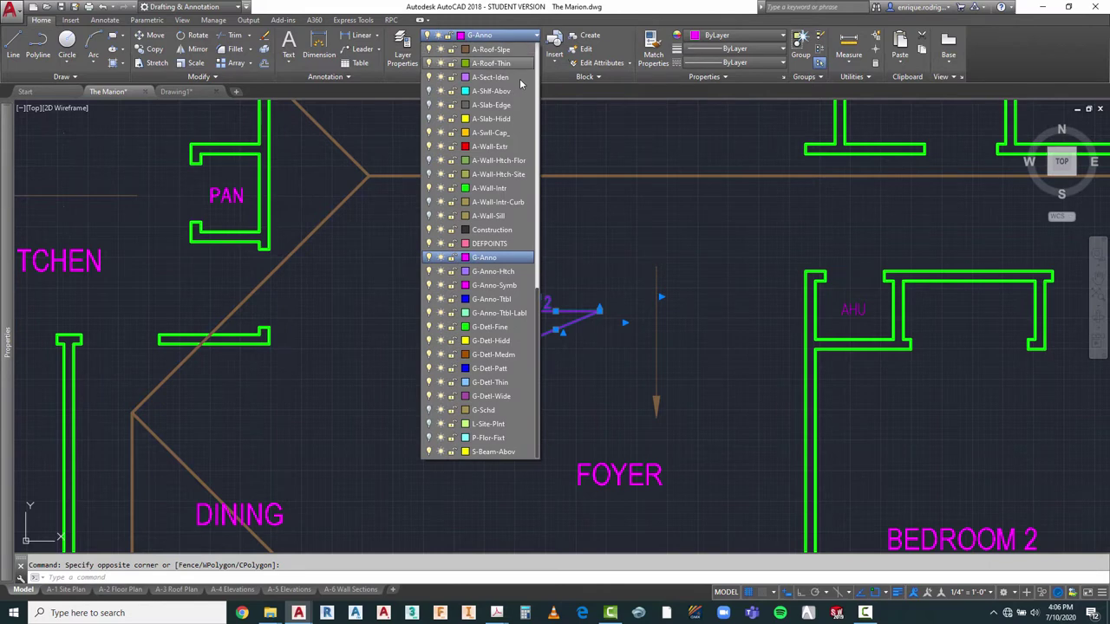
{"action": "left_click_drag", "start_coordinate": [538, 300], "coordinate": [536, 56]}
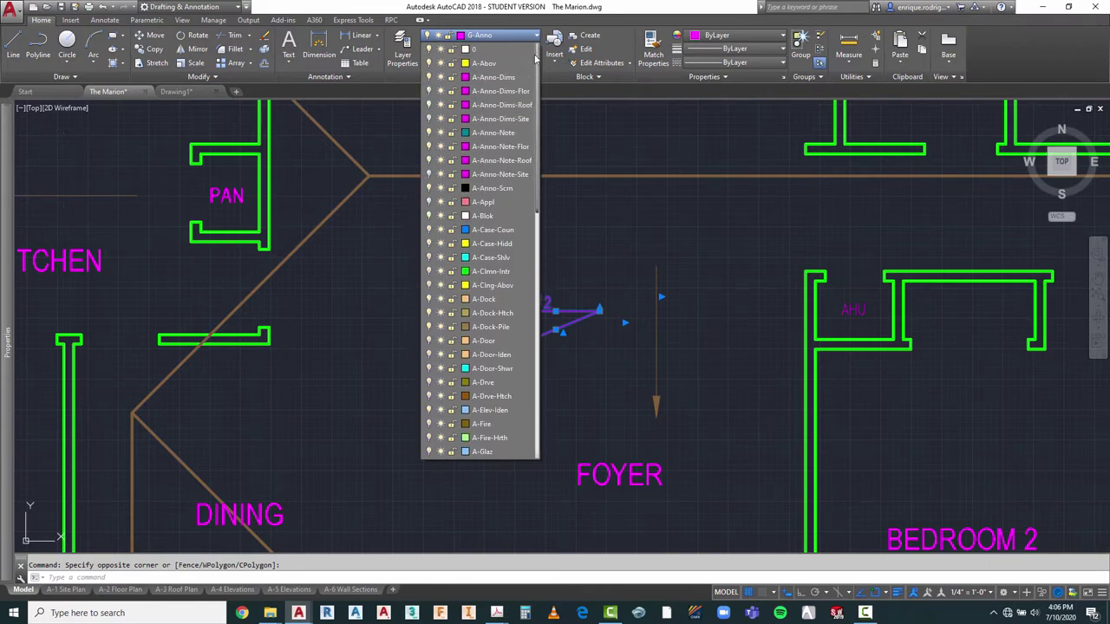
{"action": "left_click", "coordinate": [505, 163]}
{"action": "key", "text": "Escape"}
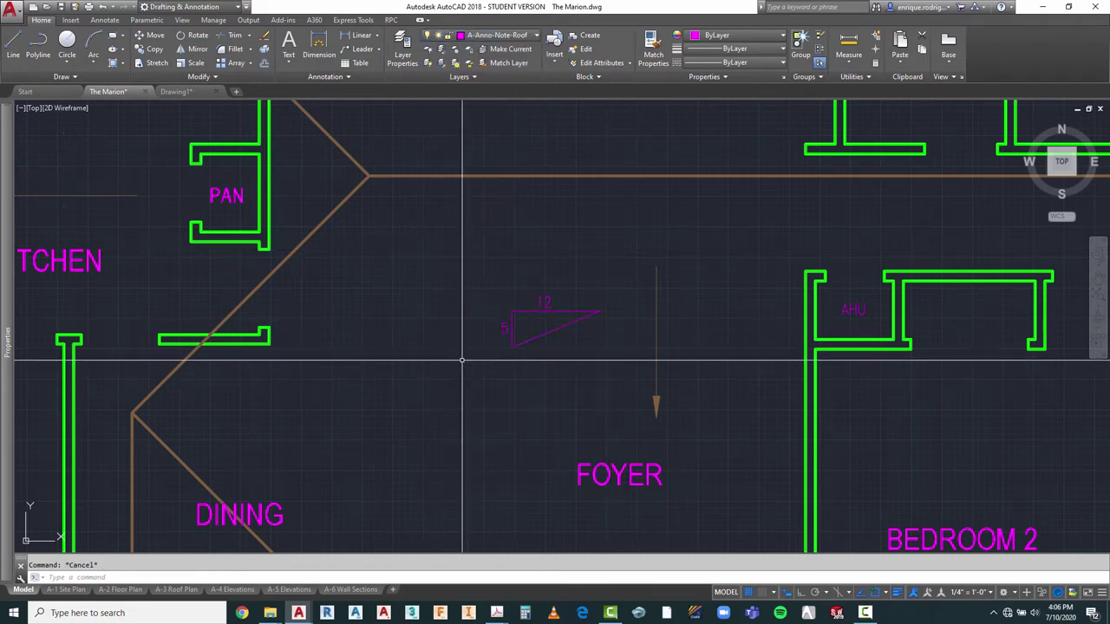
Step: Turn on every layer in the drawing, from 0 through S-Beam-Abov, and save the file
{"action": "scroll", "coordinate": [451, 256], "scroll_direction": "down", "scroll_amount": 3}
{"action": "scroll", "coordinate": [451, 257], "scroll_direction": "down", "scroll_amount": 8}
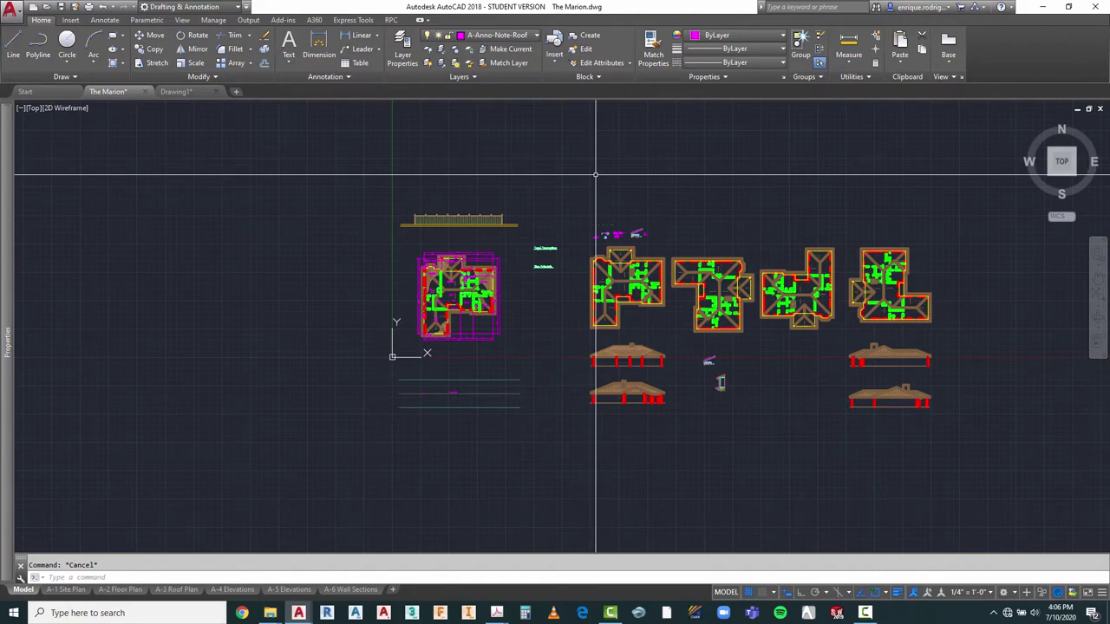
{"action": "scroll", "coordinate": [607, 388], "scroll_direction": "up", "scroll_amount": 5}
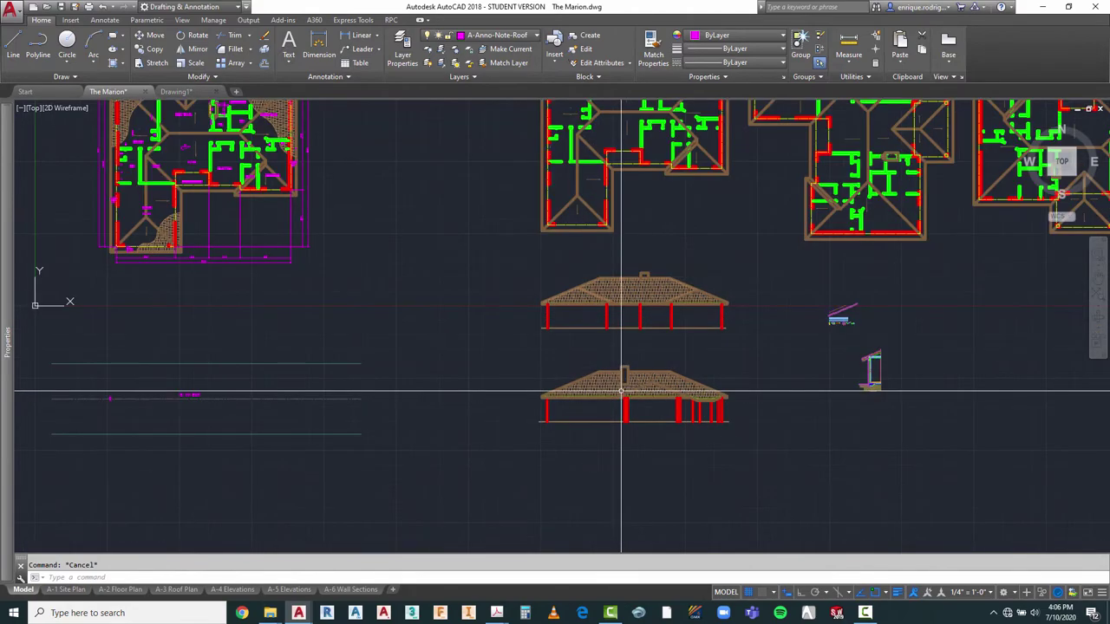
{"action": "scroll", "coordinate": [664, 411], "scroll_direction": "down", "scroll_amount": 5}
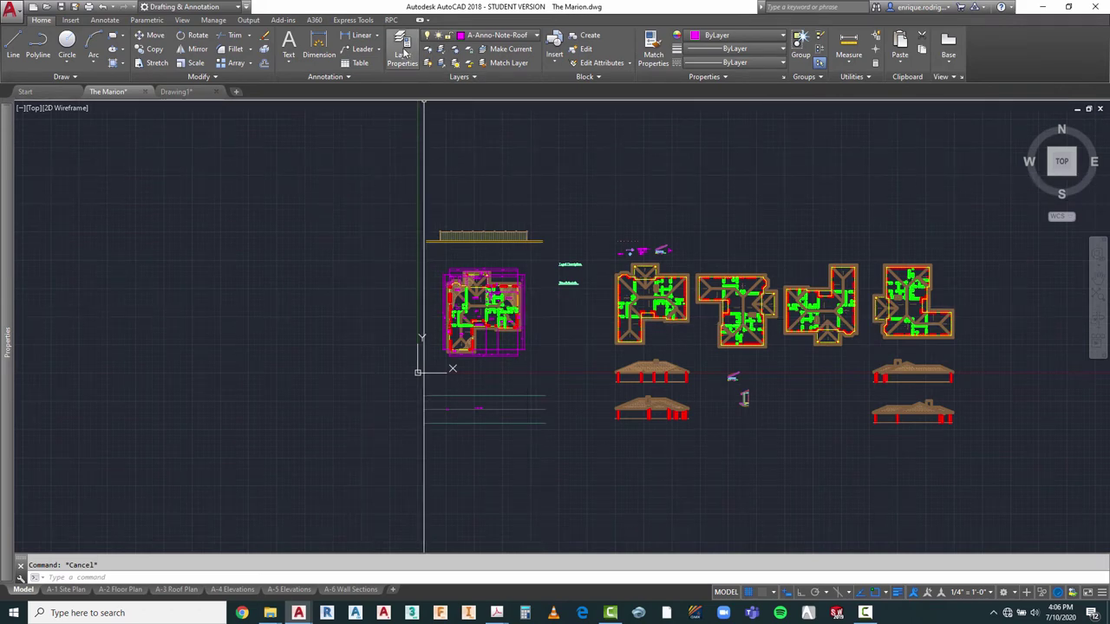
{"action": "left_click", "coordinate": [403, 51]}
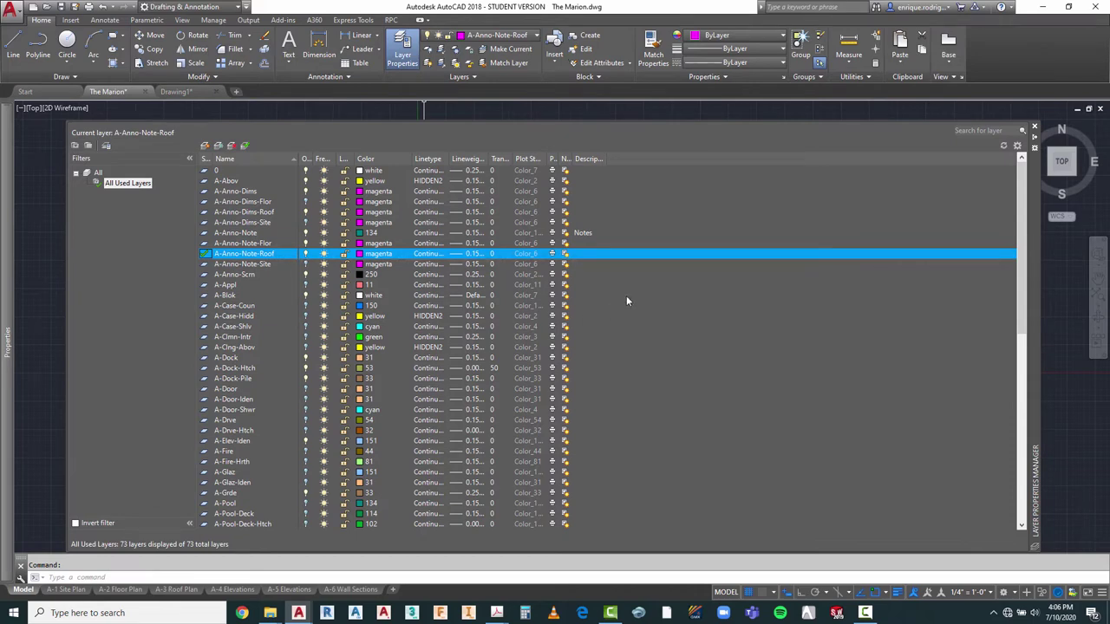
{"action": "scroll", "coordinate": [626, 301], "scroll_direction": "down", "scroll_amount": 6}
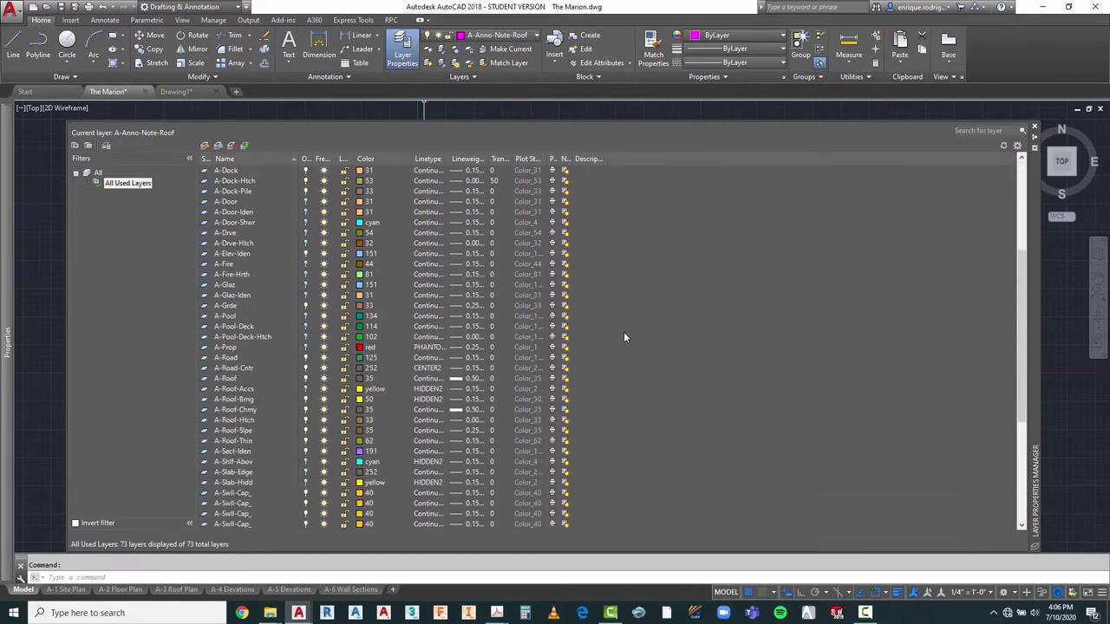
{"action": "scroll", "coordinate": [623, 337], "scroll_direction": "up", "scroll_amount": 6}
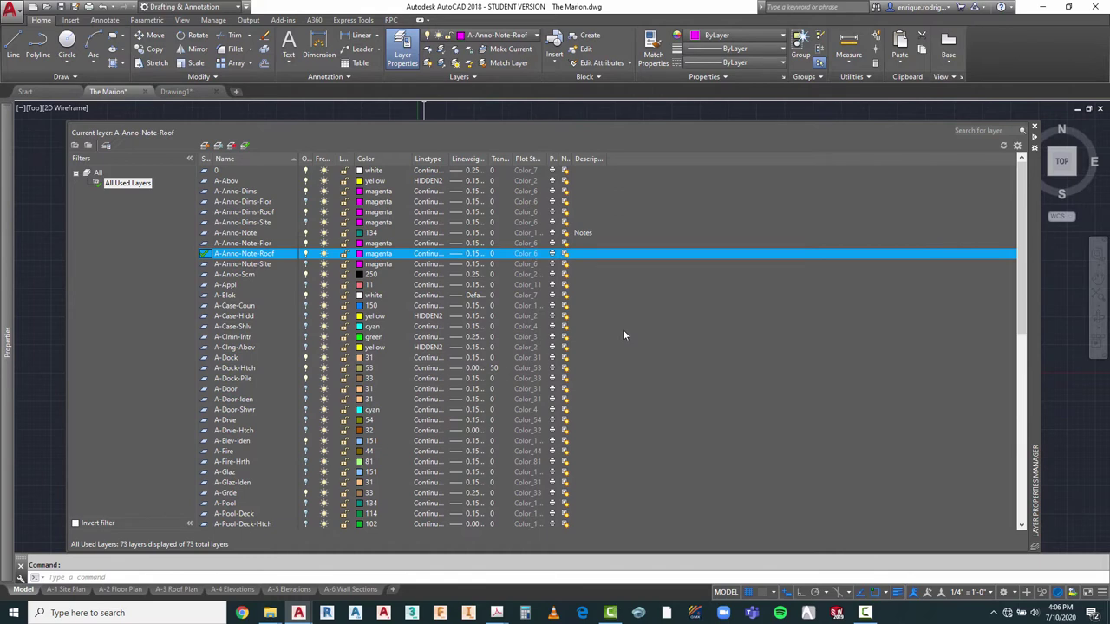
{"action": "left_click", "coordinate": [305, 172]}
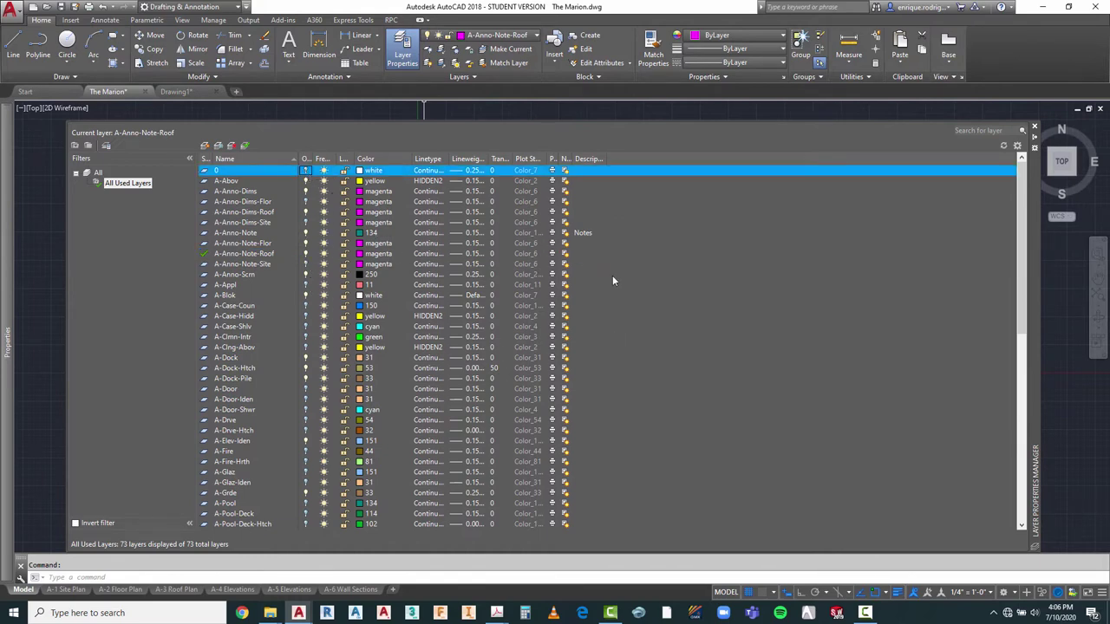
{"action": "scroll", "coordinate": [613, 275], "scroll_direction": "down", "scroll_amount": 9}
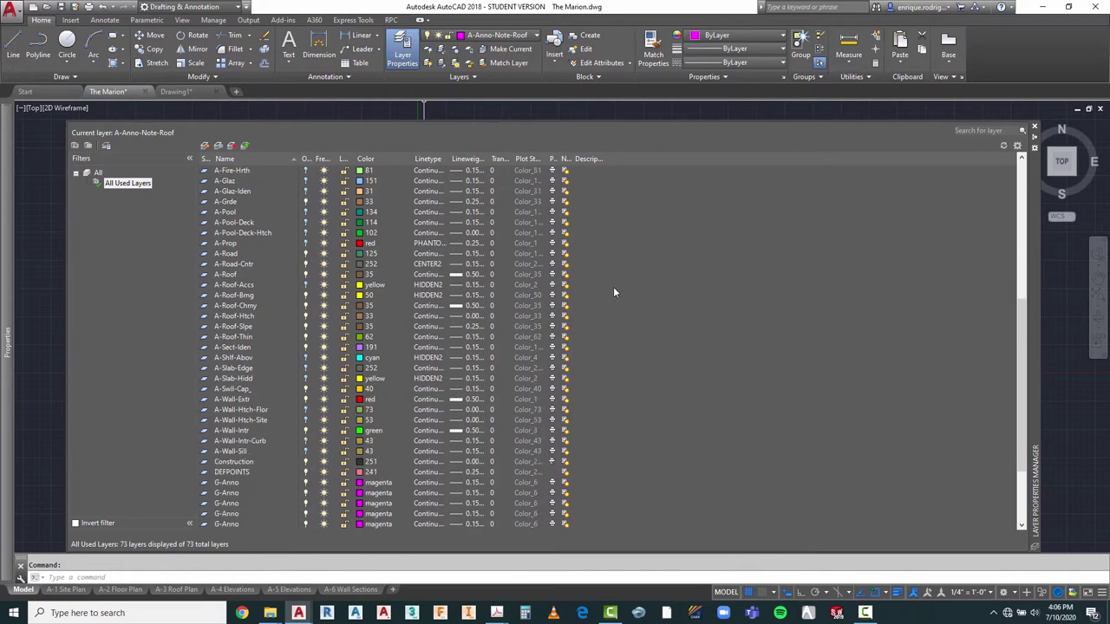
{"action": "scroll", "coordinate": [613, 286], "scroll_direction": "down", "scroll_amount": 3}
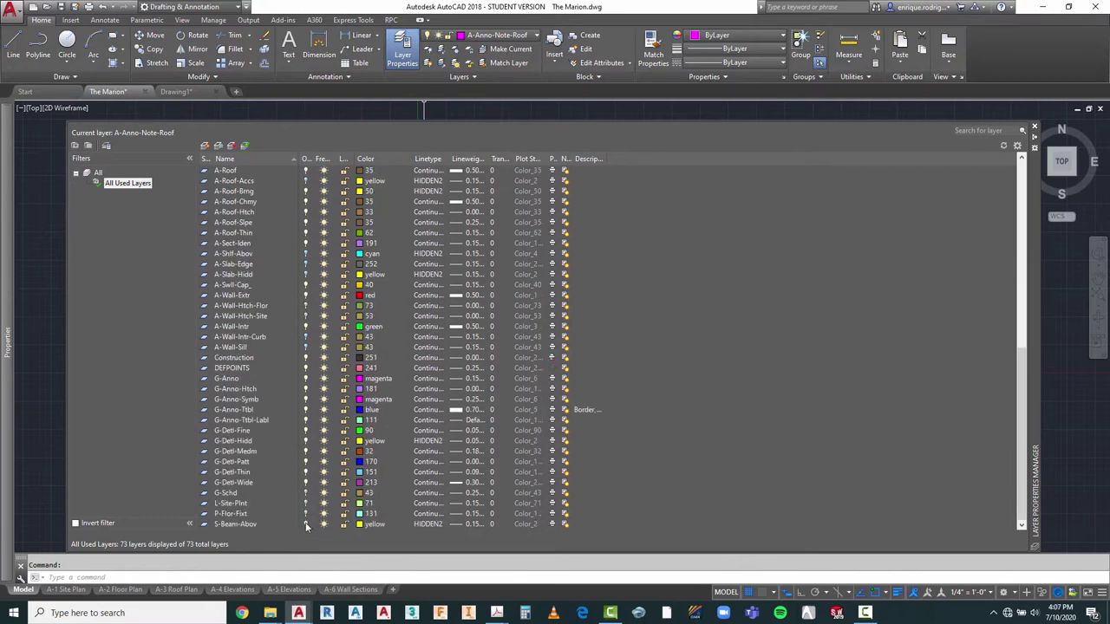
{"action": "left_click", "coordinate": [305, 525], "text": "shift"}
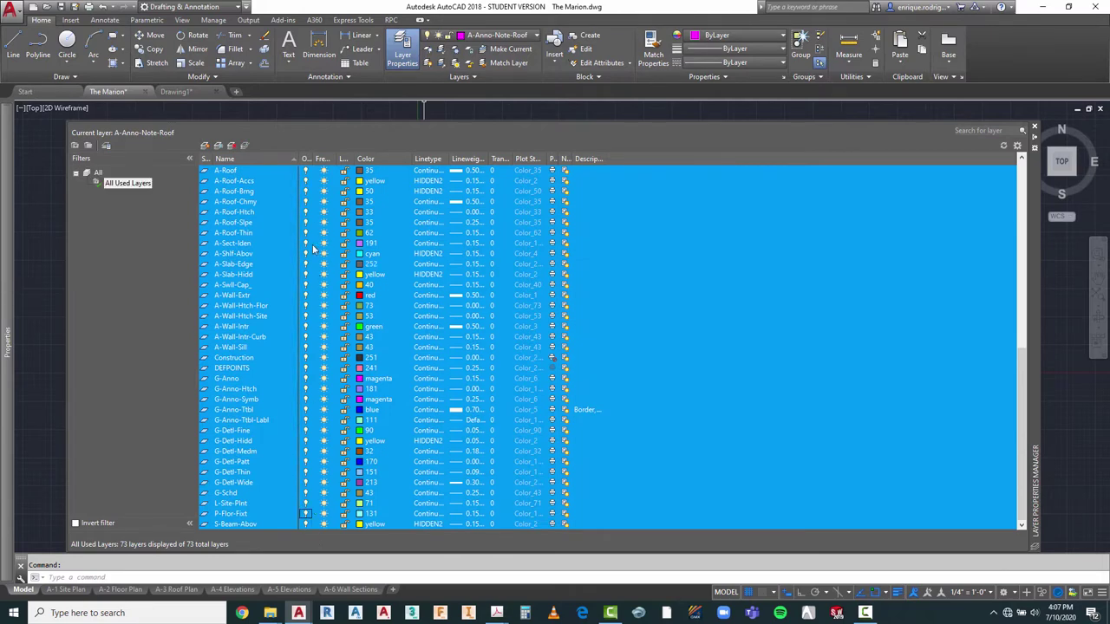
{"action": "left_click", "coordinate": [130, 258]}
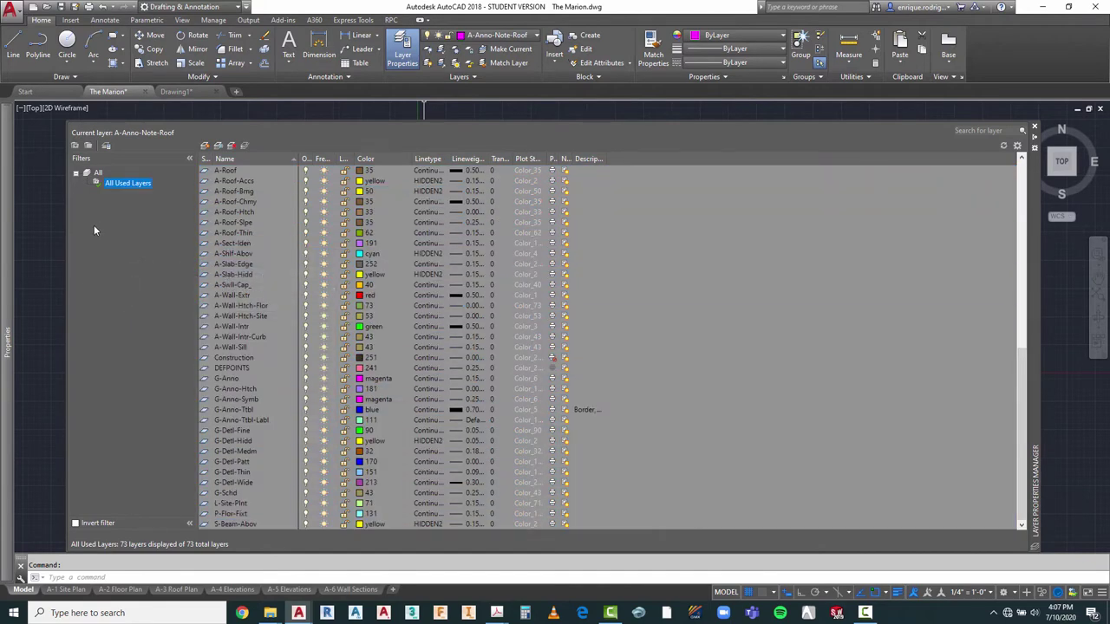
{"action": "left_click", "coordinate": [1034, 130]}
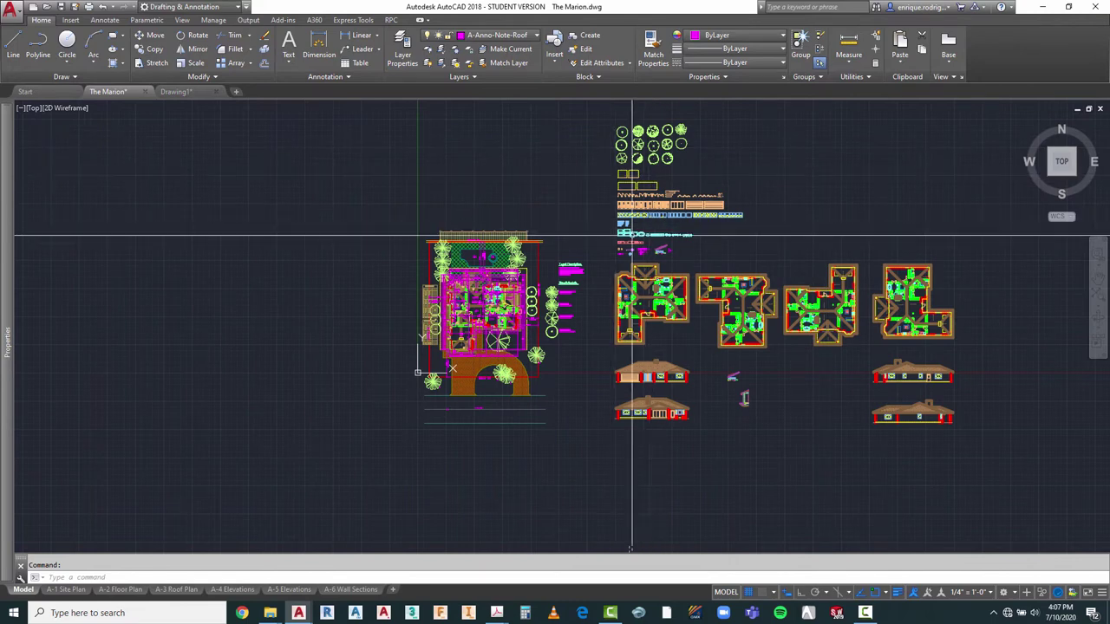
{"action": "left_click", "coordinate": [61, 7]}
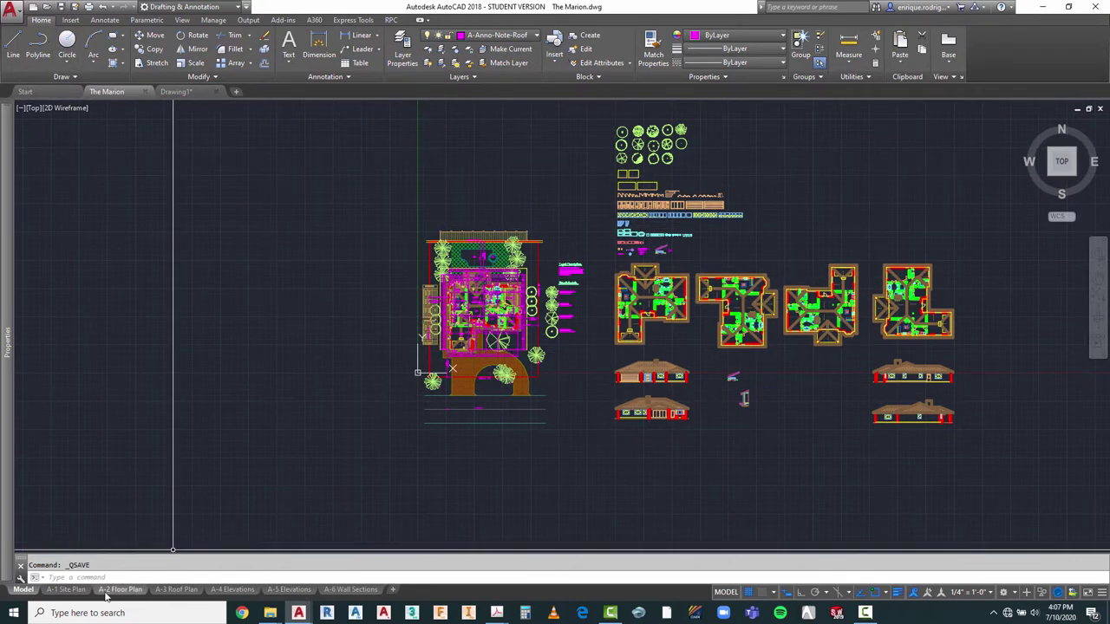
Step: Freeze the A-Anno-Note-Flor layer in the A-1 Site Plan sheet's viewport by picking the FAMILY ROOM label
{"action": "left_click", "coordinate": [77, 592]}
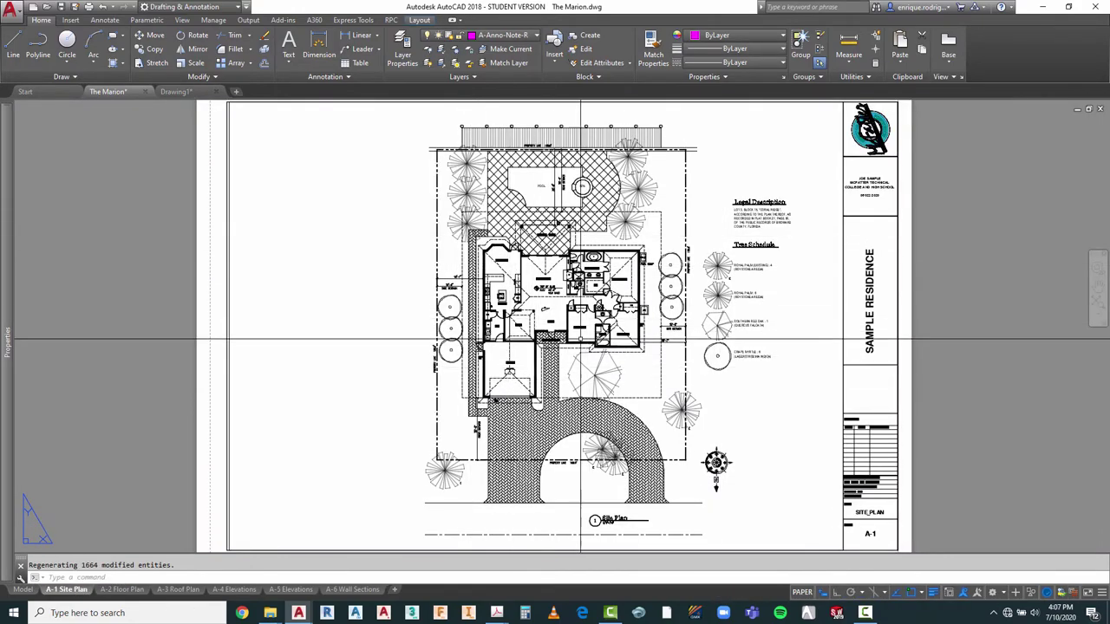
{"action": "scroll", "coordinate": [570, 274], "scroll_direction": "up", "scroll_amount": 3}
{"action": "scroll", "coordinate": [549, 285], "scroll_direction": "down", "scroll_amount": 2}
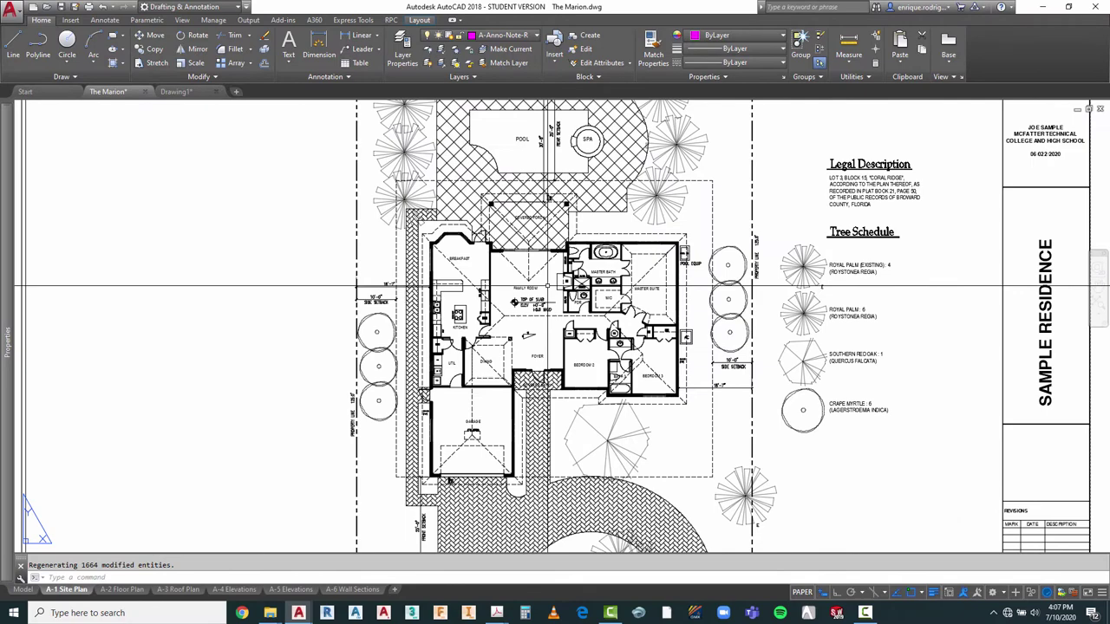
{"action": "scroll", "coordinate": [548, 286], "scroll_direction": "down", "scroll_amount": 2}
{"action": "double_click", "coordinate": [546, 279]}
{"action": "double_click", "coordinate": [474, 111]}
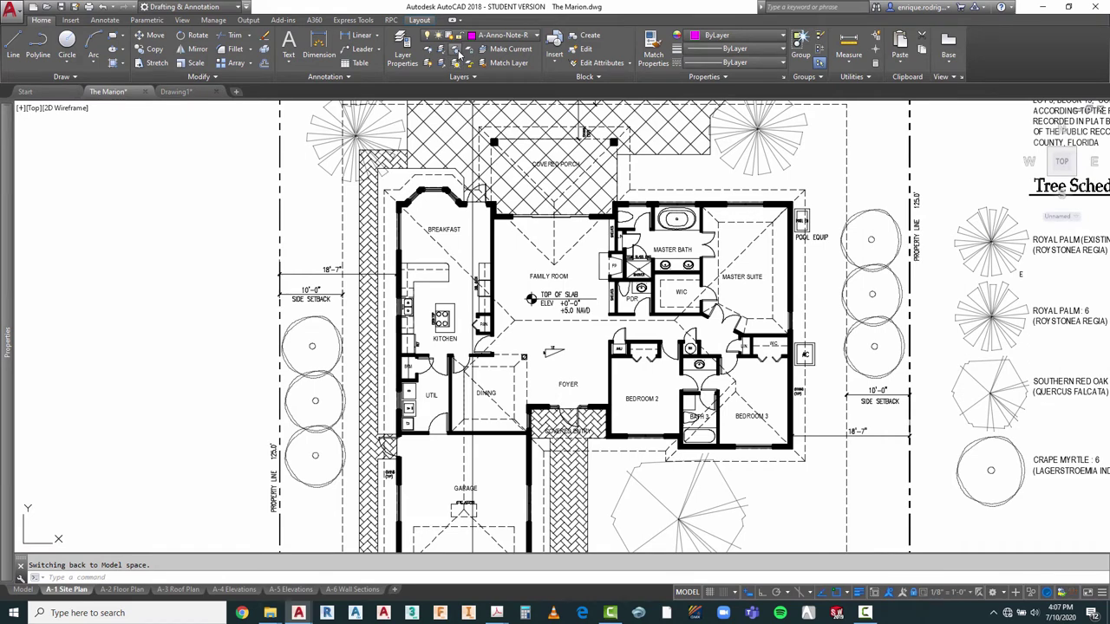
{"action": "left_click", "coordinate": [549, 276]}
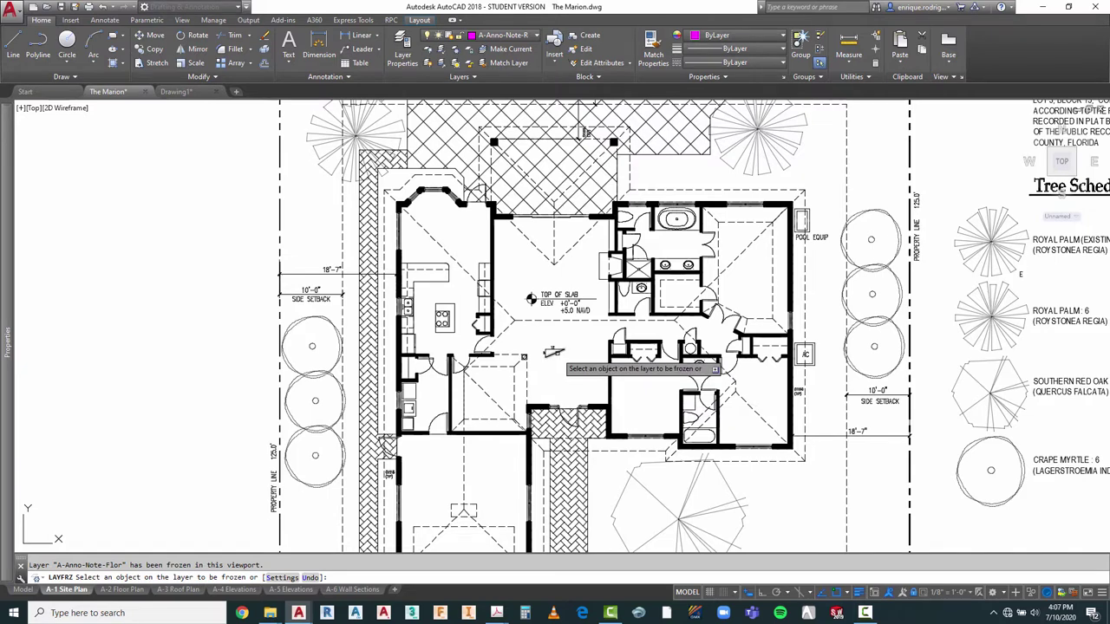
Step: Make layer 0 current in place of the A-Anno-Note-Roof layer
{"action": "left_click", "coordinate": [553, 353]}
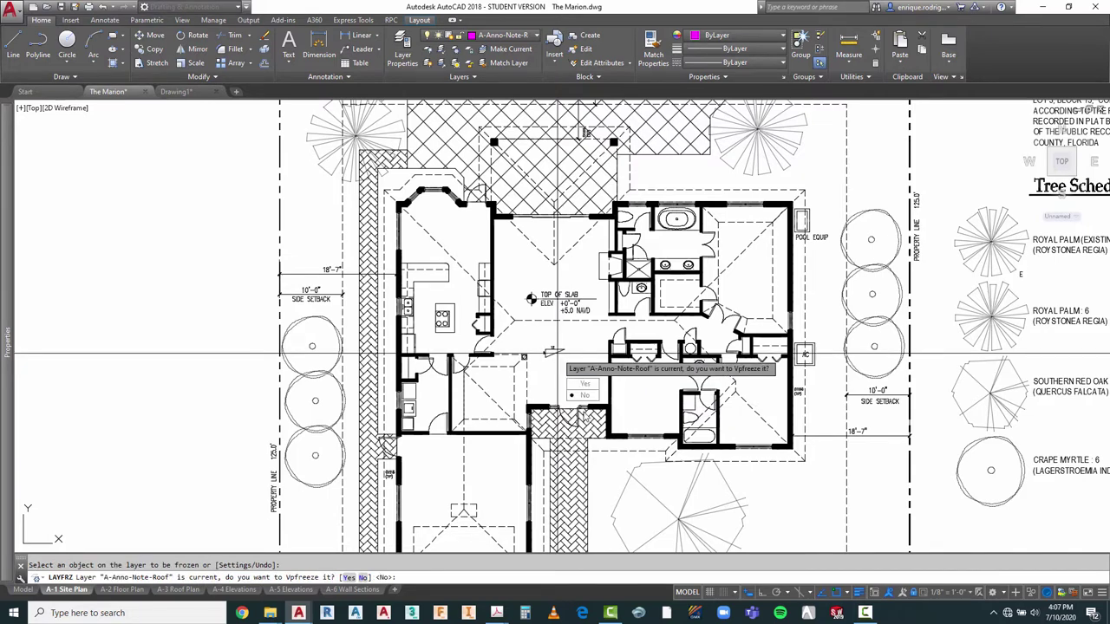
{"action": "key", "text": "Escape"}
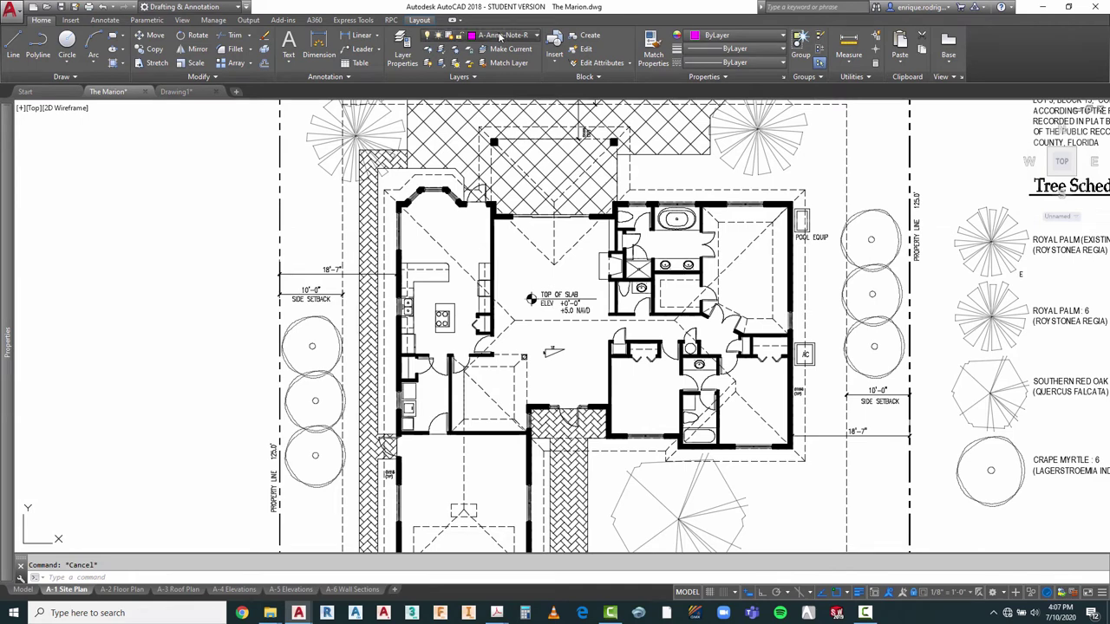
{"action": "left_click", "coordinate": [500, 37]}
{"action": "scroll", "coordinate": [523, 67], "scroll_direction": "up", "scroll_amount": 3}
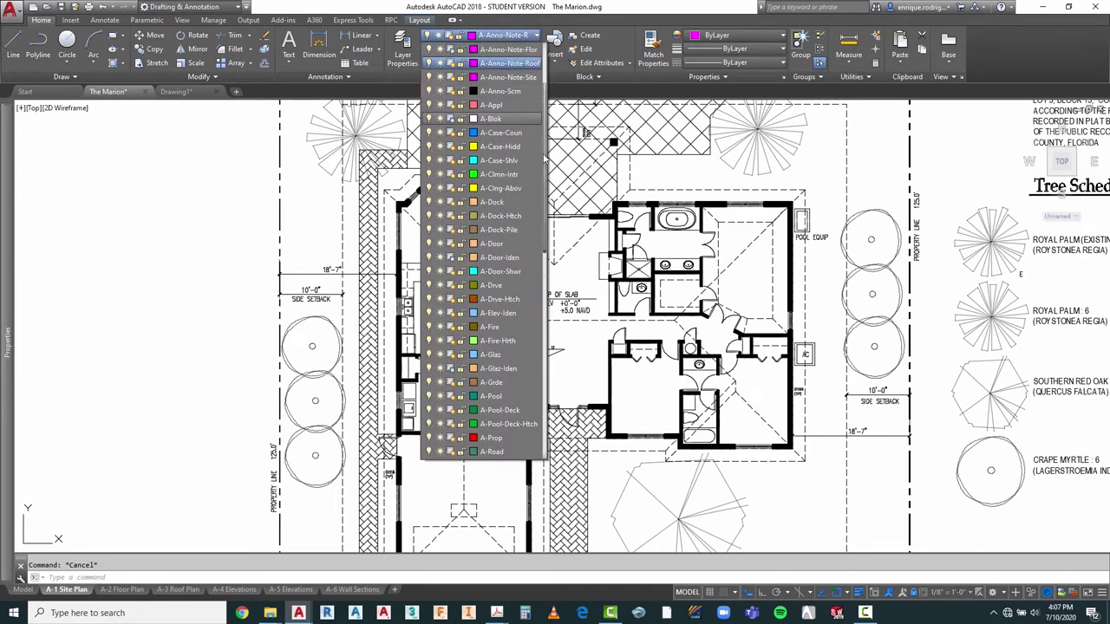
{"action": "left_click", "coordinate": [499, 50]}
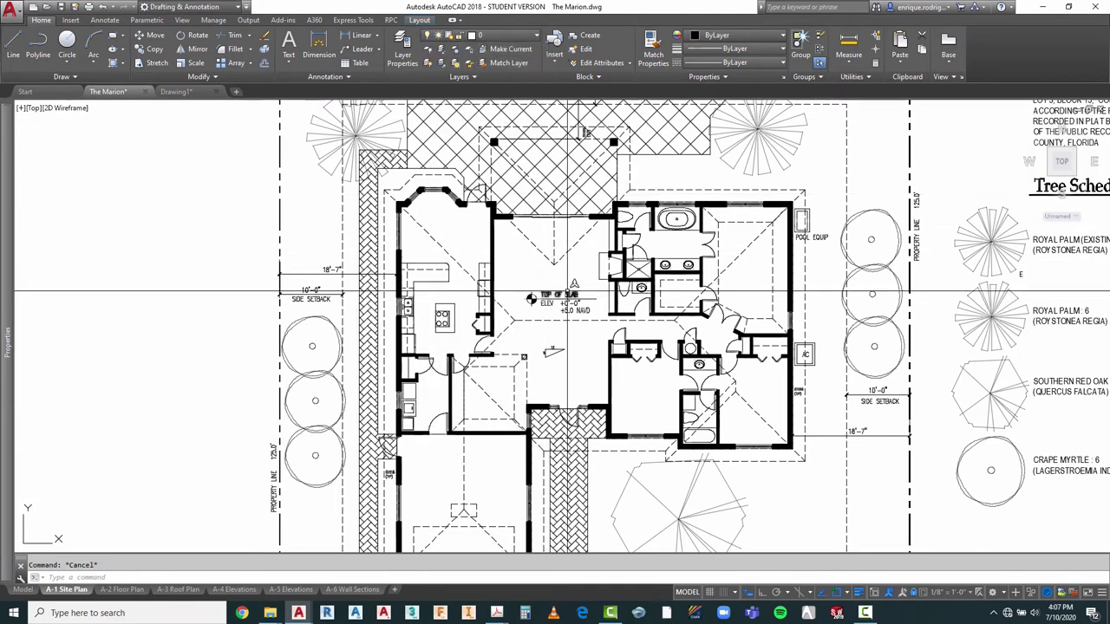
Step: Freeze the A-Anno-Note-Roof layer in the A-1 Site Plan viewport by picking the 5:12 slope symbol, and return to paper space
{"action": "left_click", "coordinate": [456, 54]}
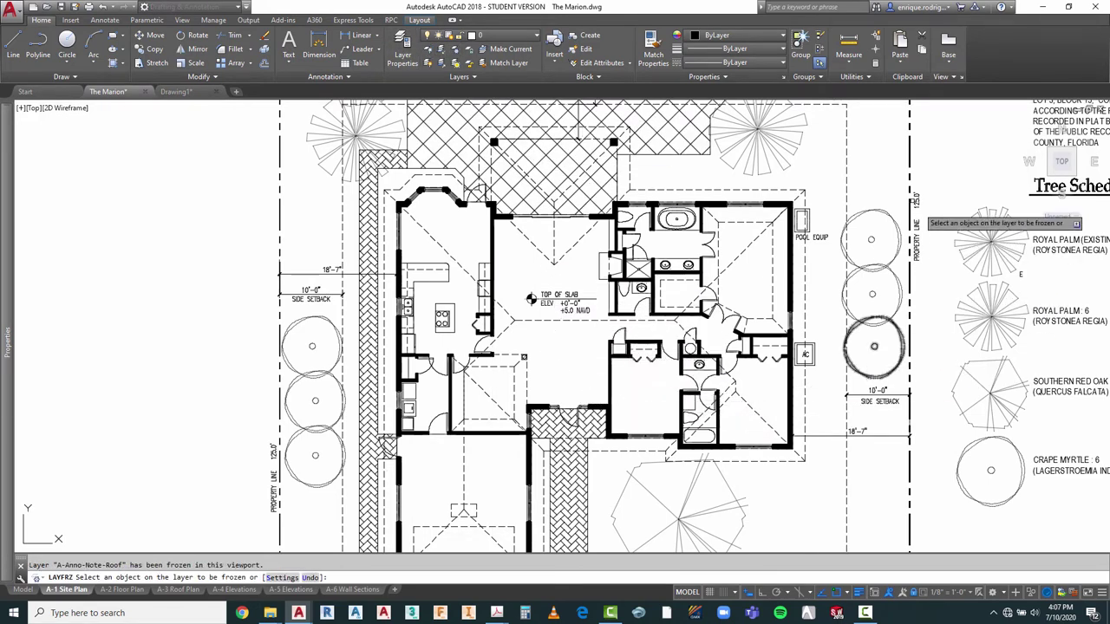
{"action": "scroll", "coordinate": [602, 162], "scroll_direction": "down", "scroll_amount": 3}
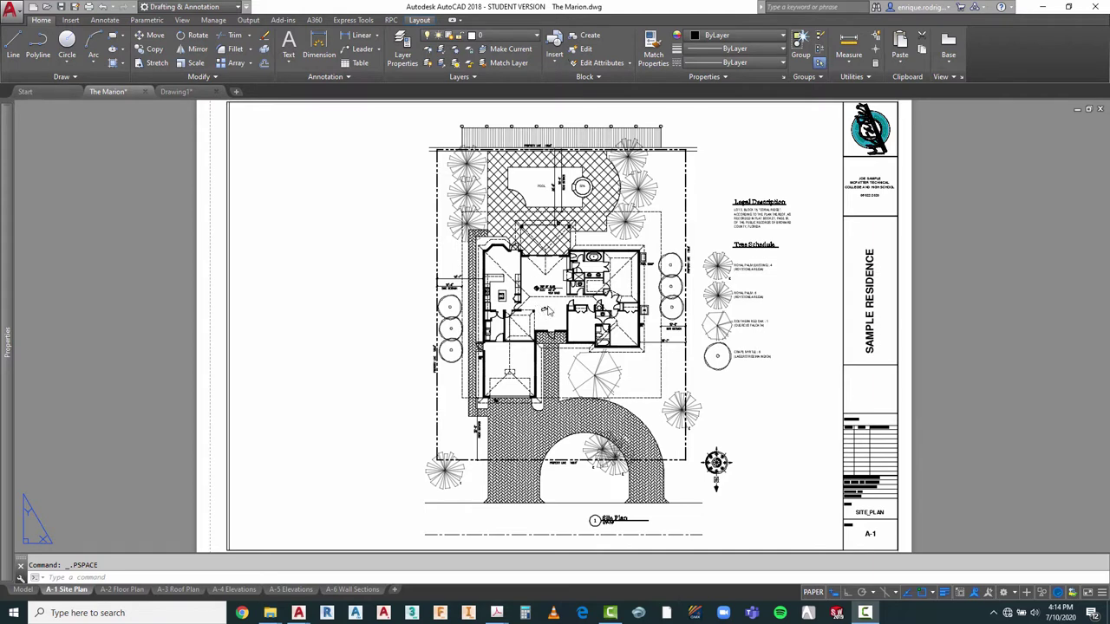
{"action": "double_click", "coordinate": [347, 268]}
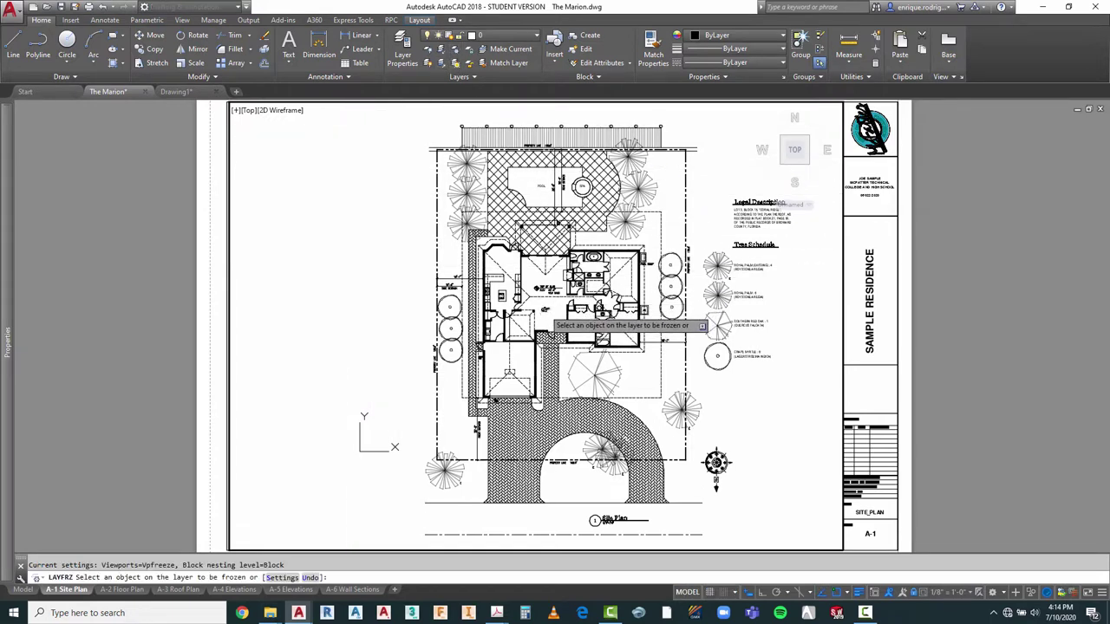
{"action": "scroll", "coordinate": [548, 316], "scroll_direction": "up", "scroll_amount": 5}
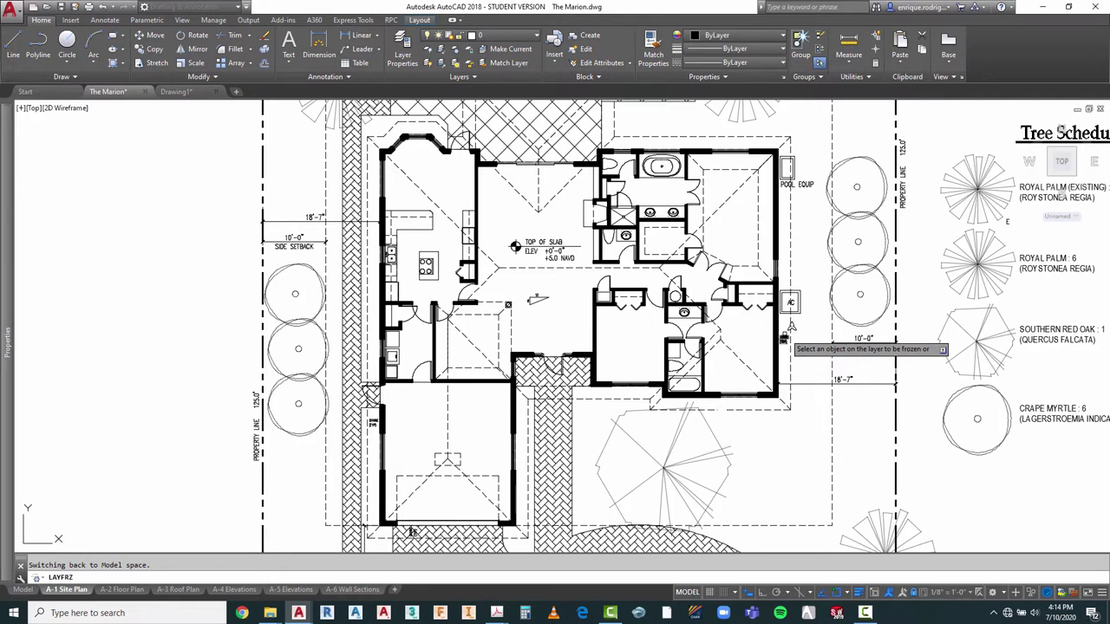
{"action": "right_click", "coordinate": [540, 305]}
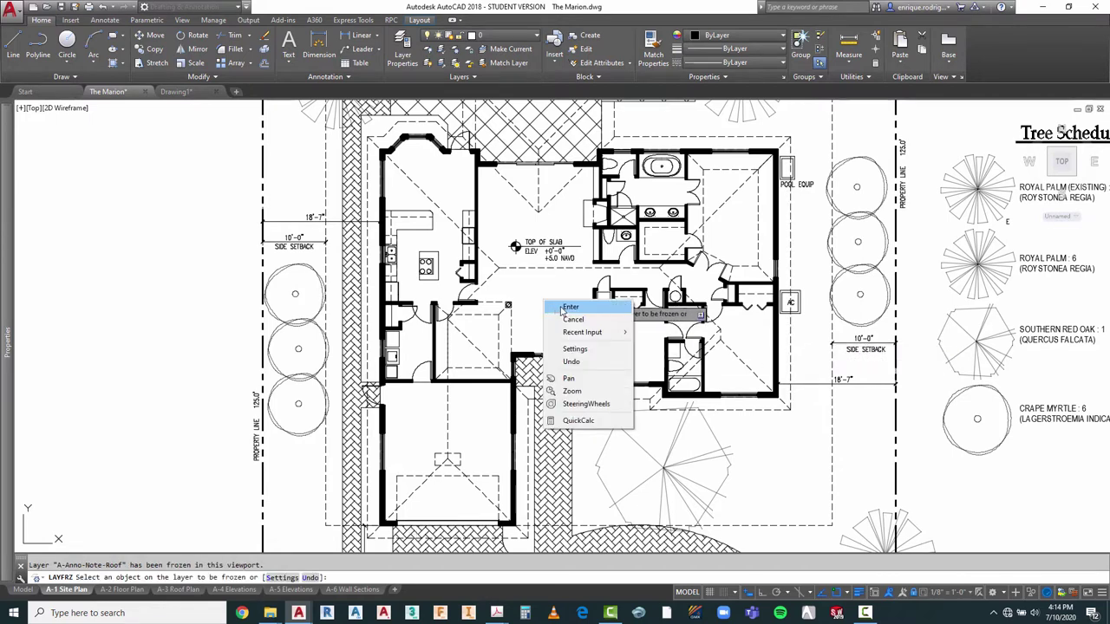
{"action": "left_click", "coordinate": [562, 310]}
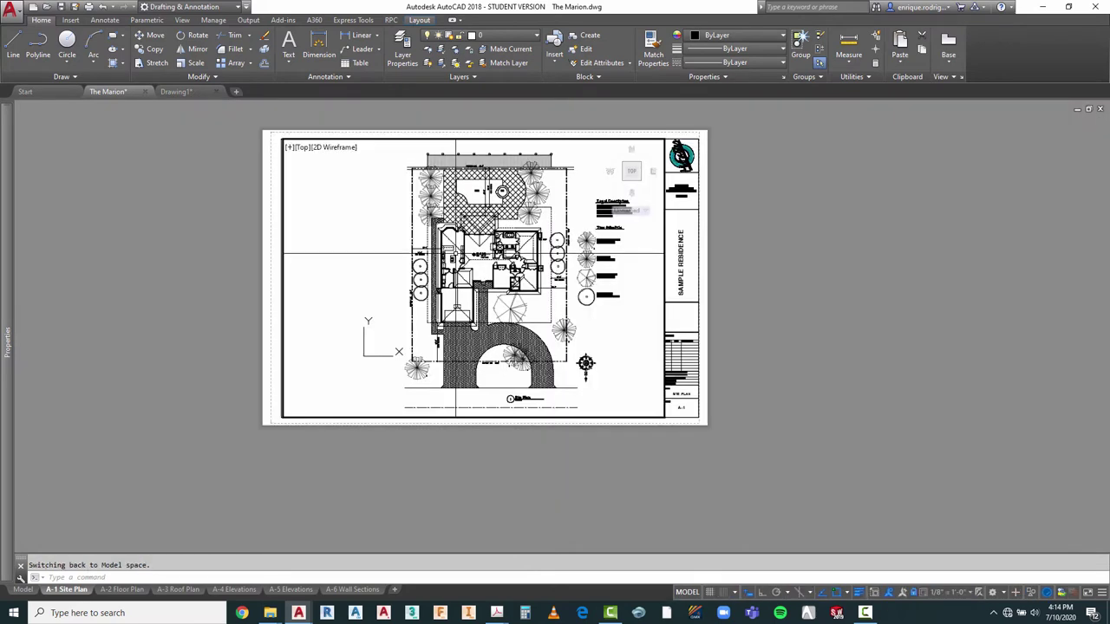
{"action": "double_click", "coordinate": [752, 241]}
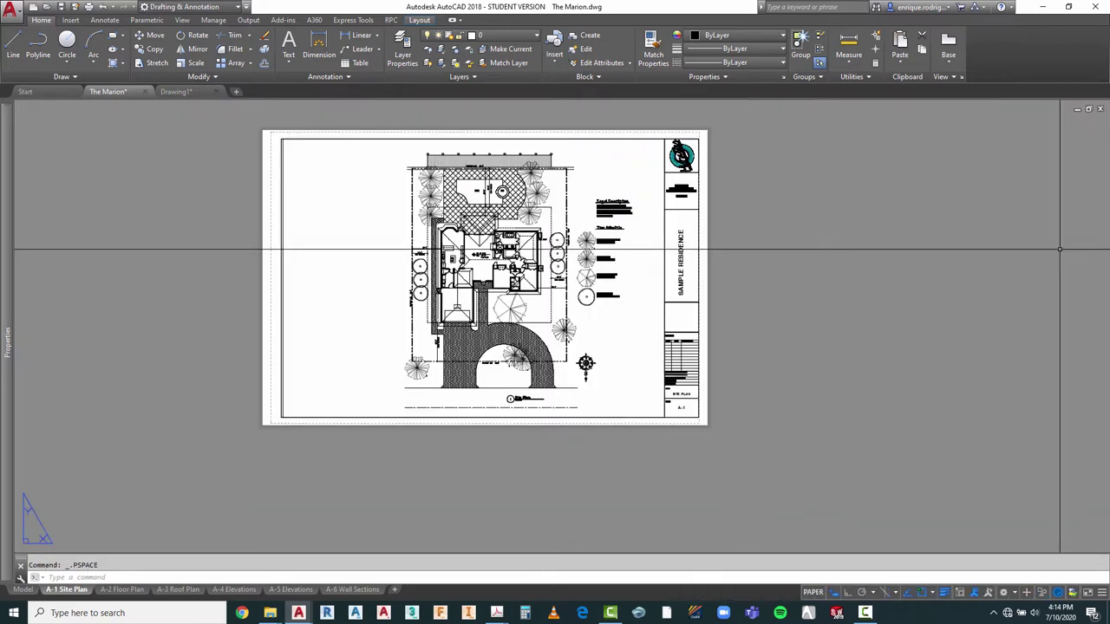
{"action": "scroll", "coordinate": [999, 297], "scroll_direction": "down", "scroll_amount": 2}
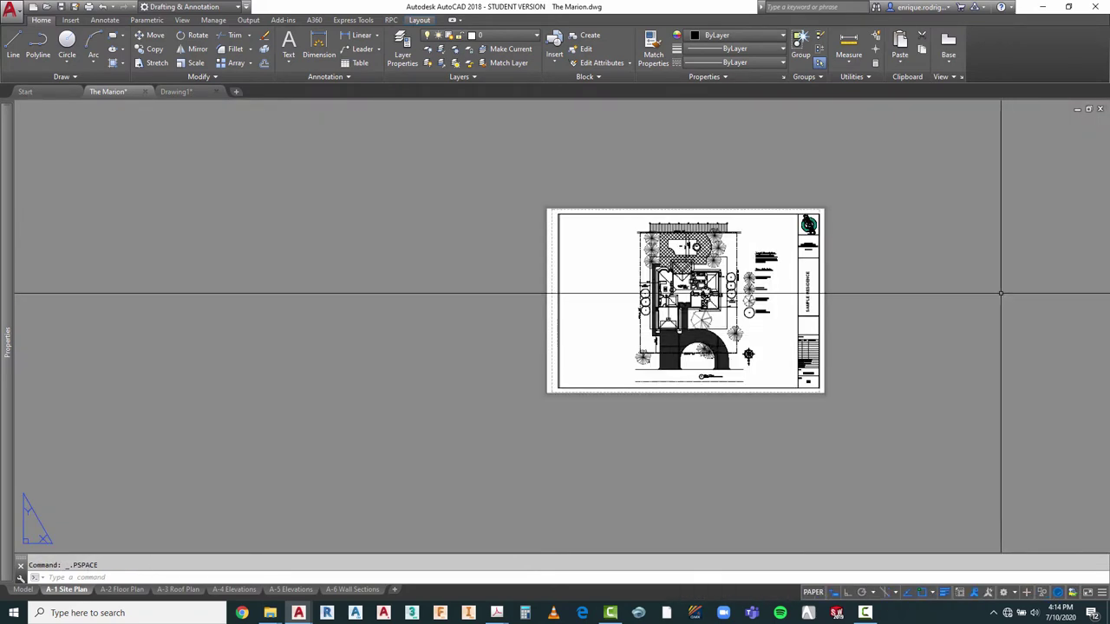
{"action": "scroll", "coordinate": [1011, 295], "scroll_direction": "up", "scroll_amount": 4}
{"action": "left_click", "coordinate": [713, 301]}
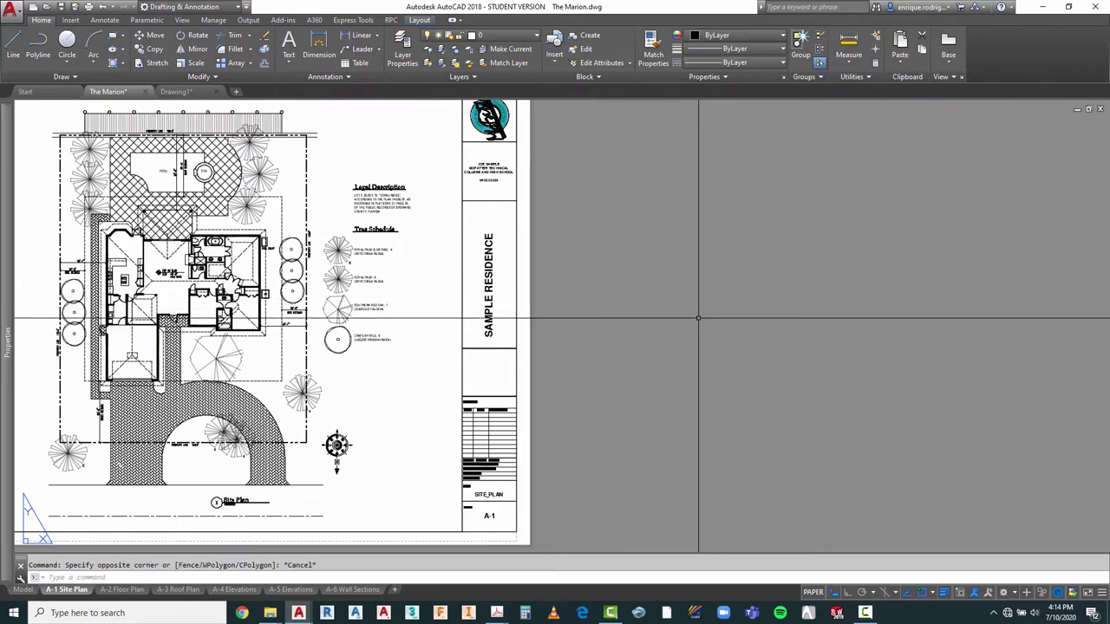
{"action": "scroll", "coordinate": [686, 347], "scroll_direction": "down", "scroll_amount": 2}
{"action": "scroll", "coordinate": [243, 334], "scroll_direction": "up", "scroll_amount": 2}
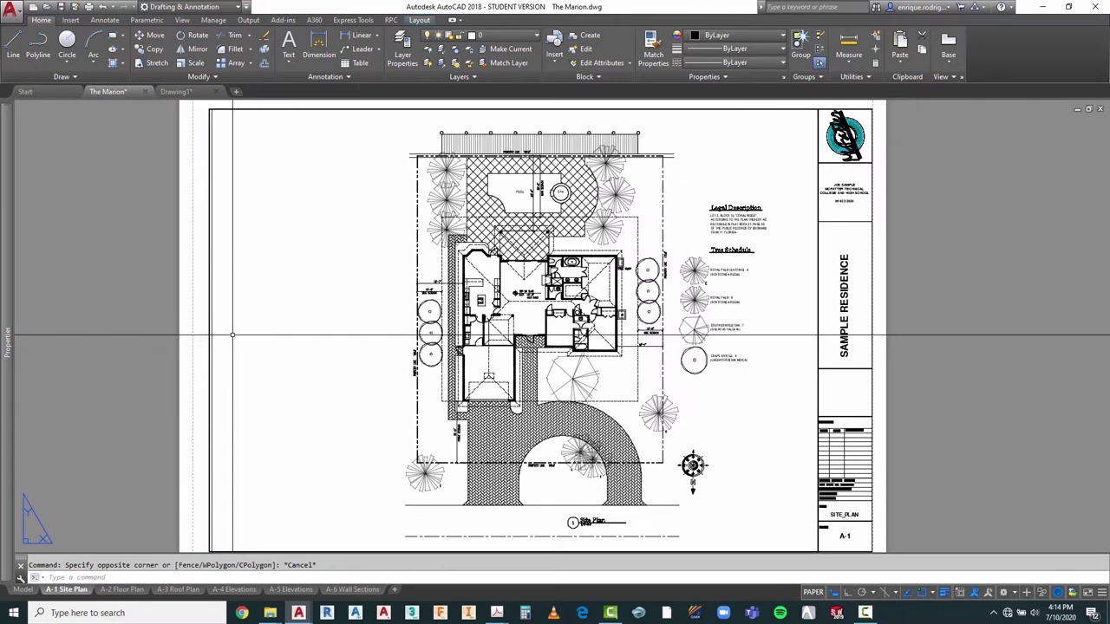
{"action": "key", "text": "Escape"}
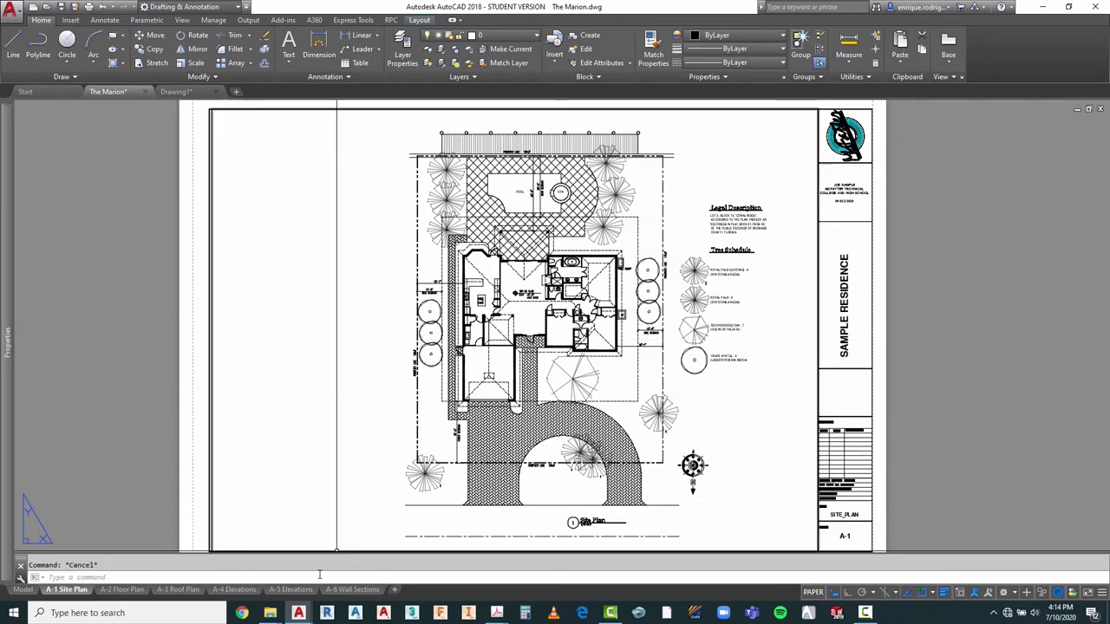
Step: Zoom the A-2 Floor Plan and A-1 Site Plan sheets to their extents
{"action": "left_click", "coordinate": [139, 589]}
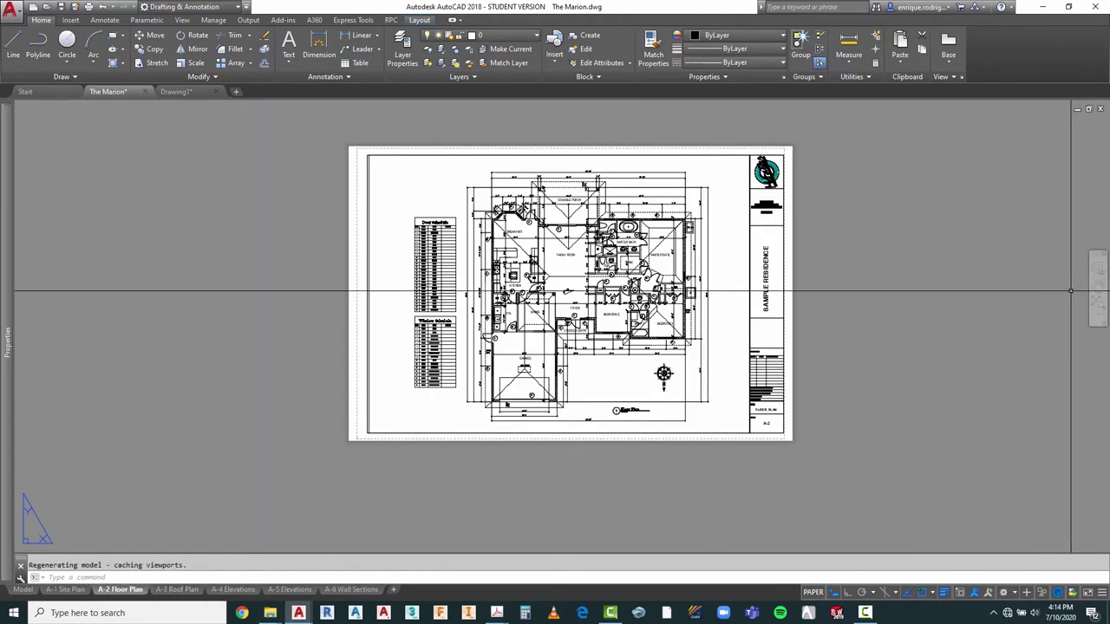
{"action": "left_click", "coordinate": [1099, 306]}
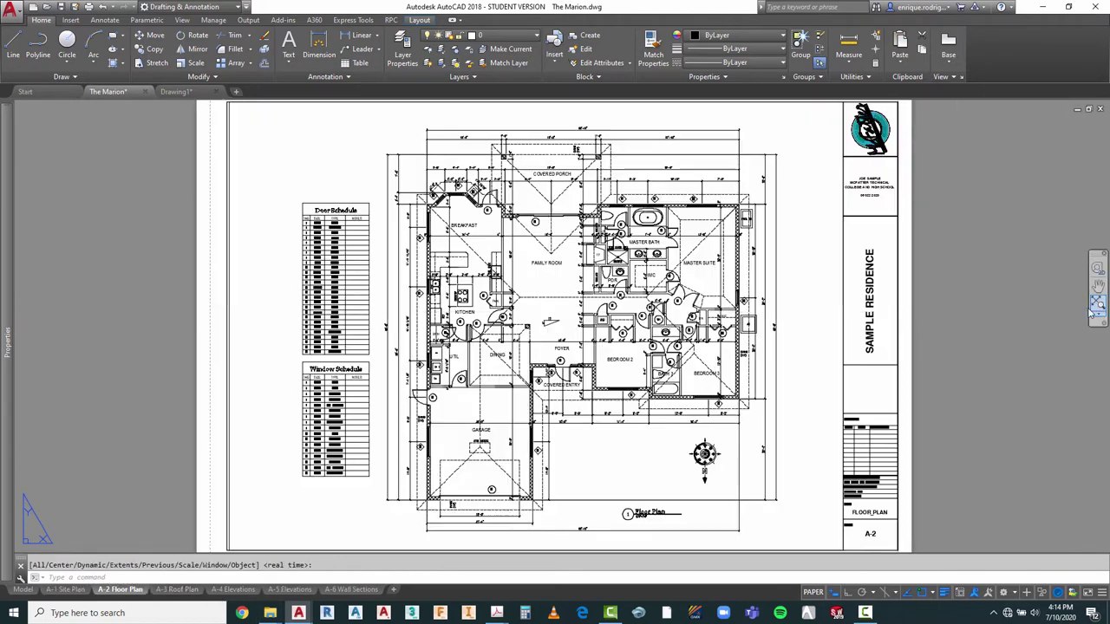
{"action": "left_click", "coordinate": [61, 590]}
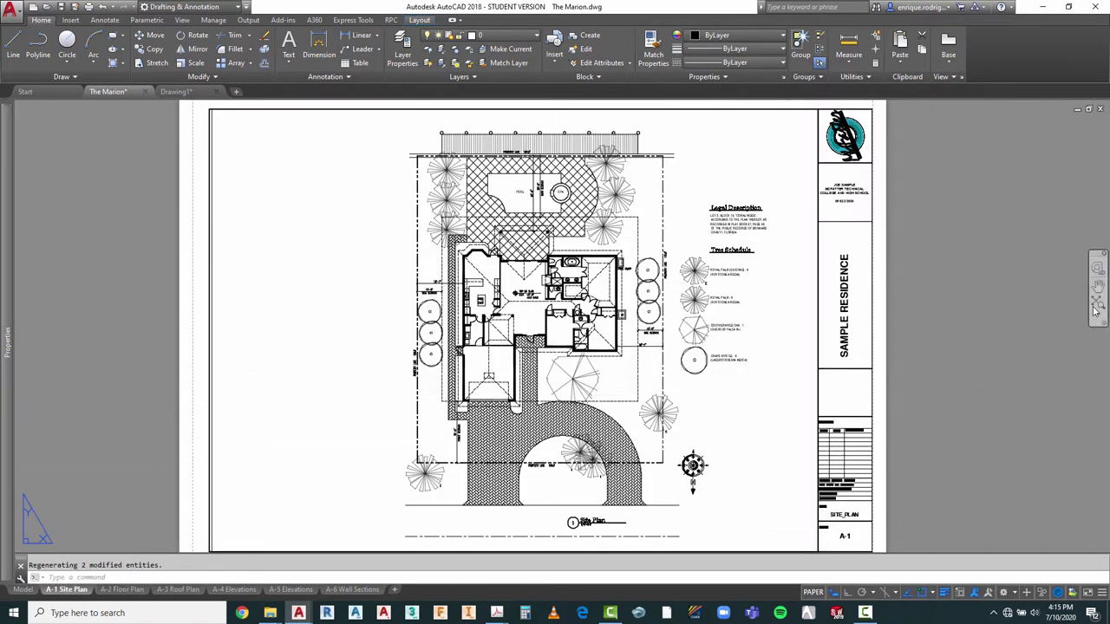
{"action": "left_click", "coordinate": [1098, 305]}
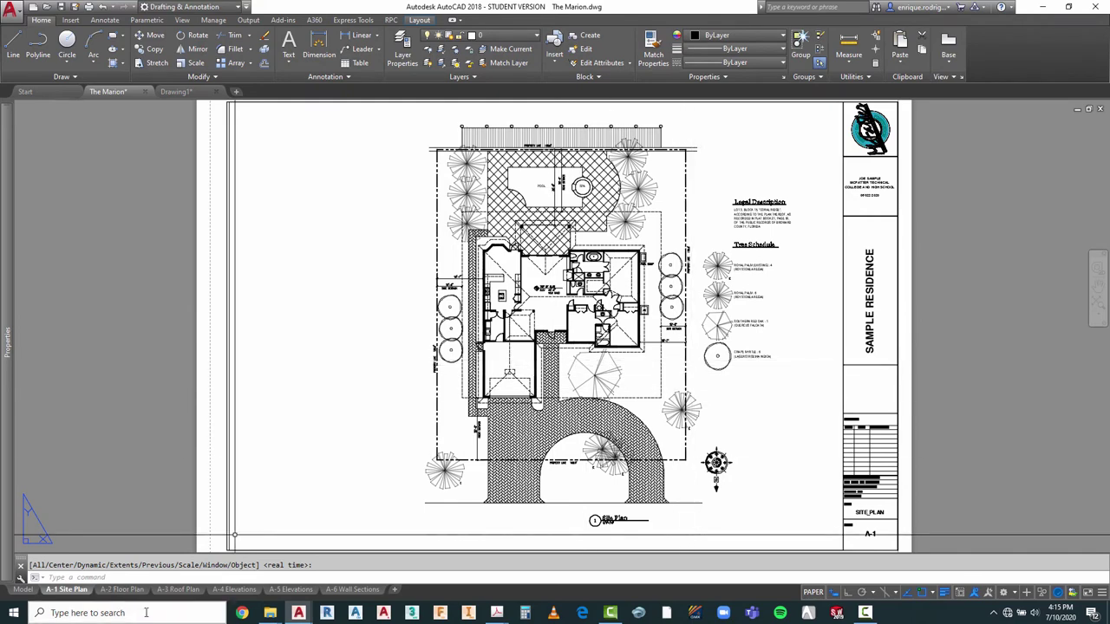
Step: Freeze the A-Anno-Note-Roof layer in the A-2 Floor Plan viewport by picking the slope symbol above FOYER, and return to paper space
{"action": "left_click", "coordinate": [130, 591]}
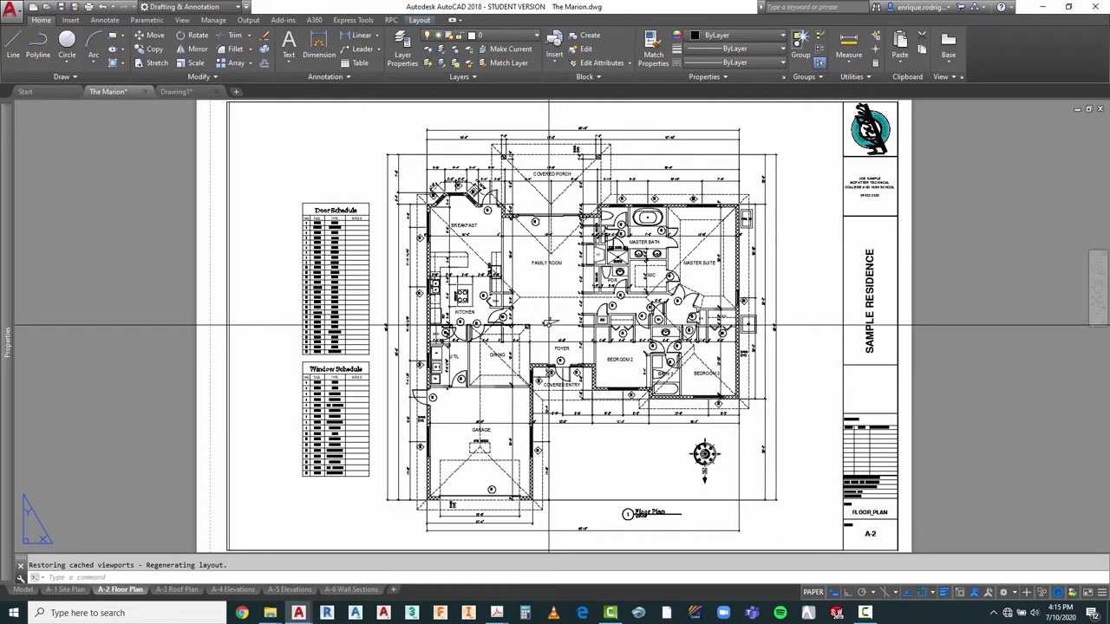
{"action": "double_click", "coordinate": [286, 242]}
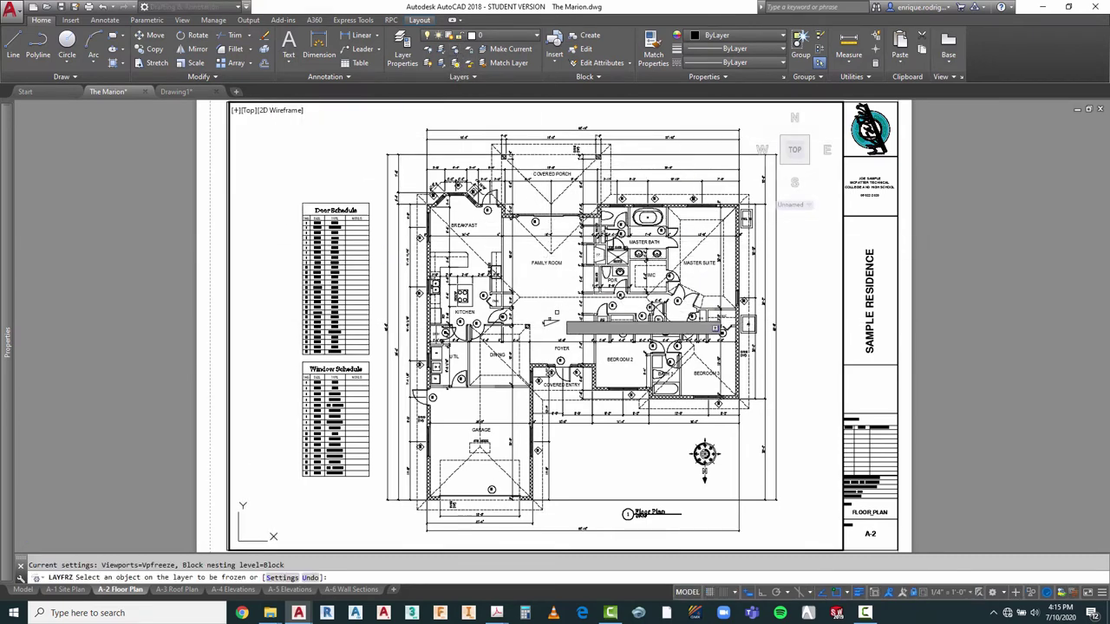
{"action": "left_click", "coordinate": [555, 320]}
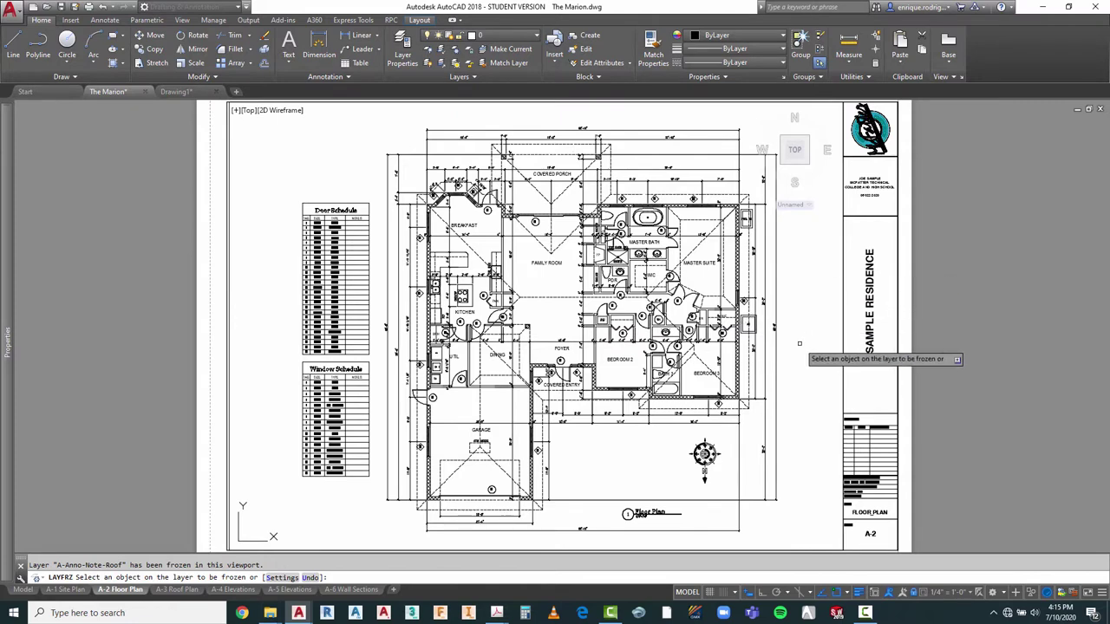
{"action": "key", "text": "Escape"}
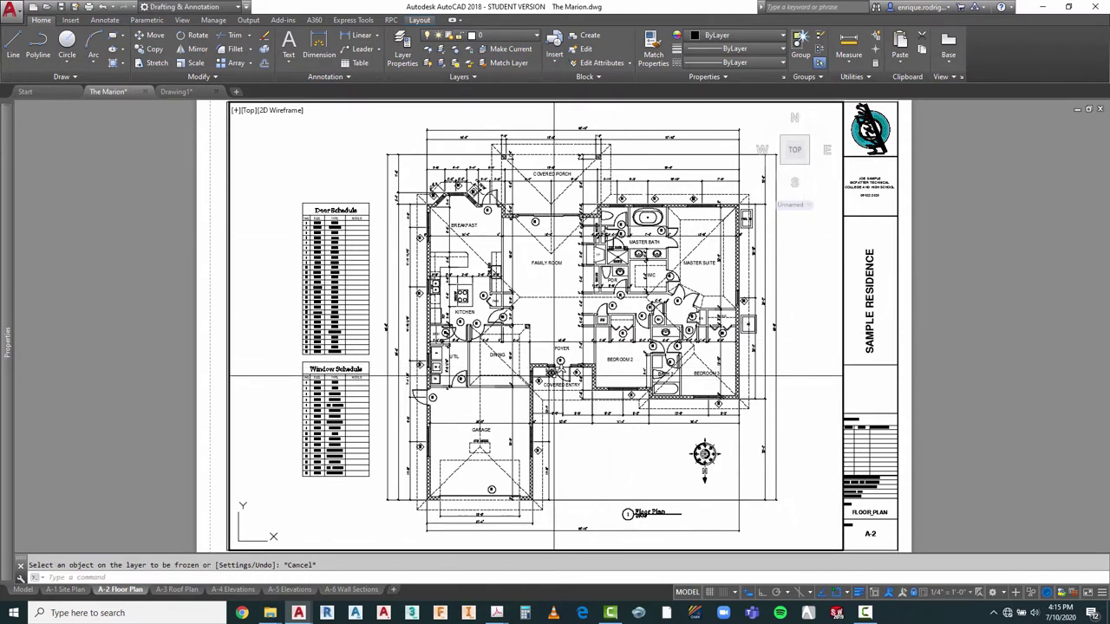
{"action": "double_click", "coordinate": [934, 253]}
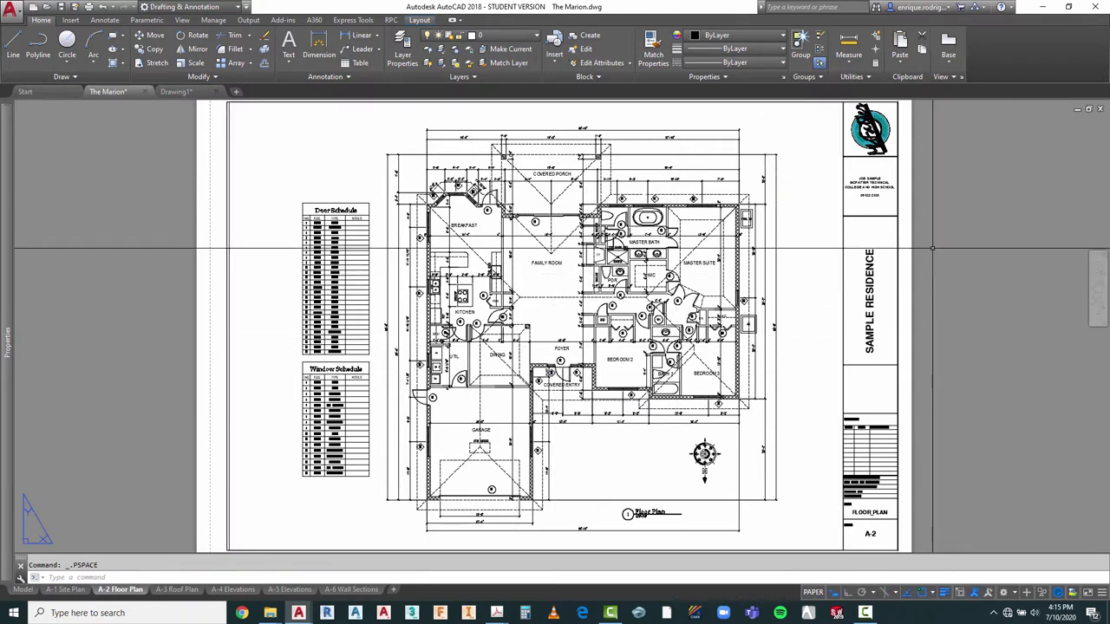
Step: Examine the A-3 Roof Plan sheet and its 5:12 slope symbol up close
{"action": "left_click", "coordinate": [178, 591]}
{"action": "scroll", "coordinate": [820, 351], "scroll_direction": "up", "scroll_amount": 3}
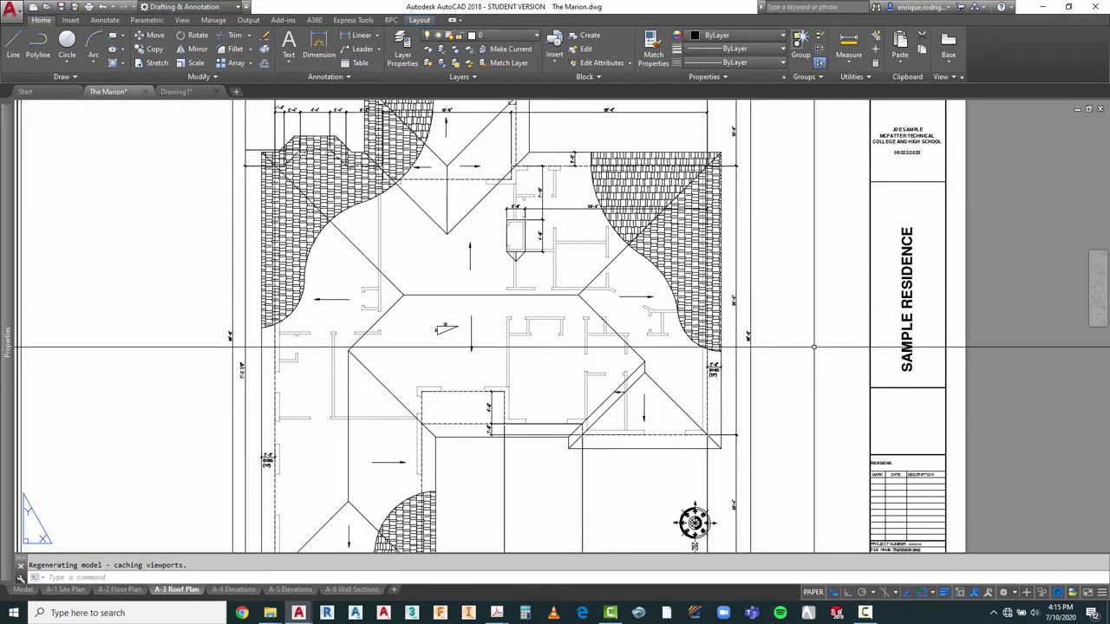
{"action": "scroll", "coordinate": [804, 394], "scroll_direction": "down", "scroll_amount": 4}
{"action": "scroll", "coordinate": [800, 385], "scroll_direction": "up", "scroll_amount": 2}
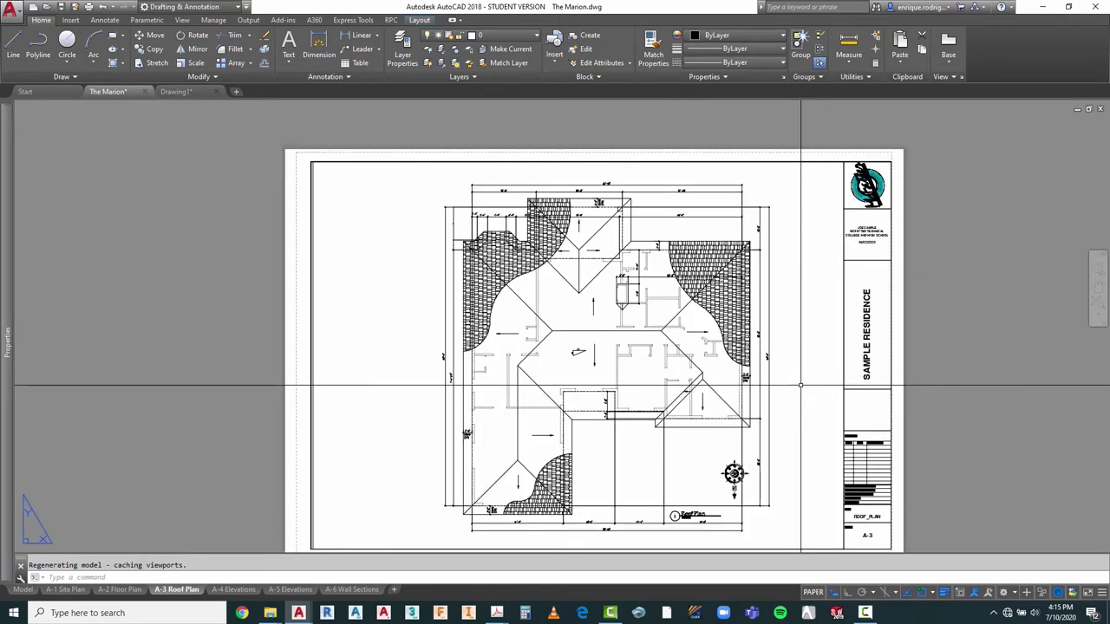
{"action": "scroll", "coordinate": [800, 385], "scroll_direction": "up", "scroll_amount": 2}
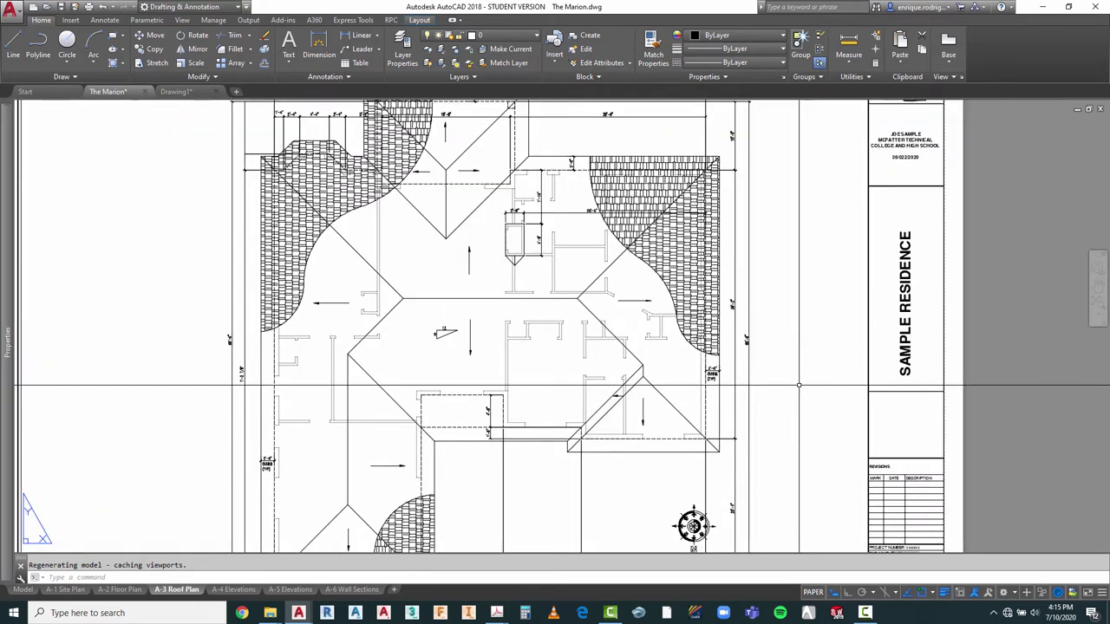
{"action": "scroll", "coordinate": [719, 378], "scroll_direction": "down", "scroll_amount": 2}
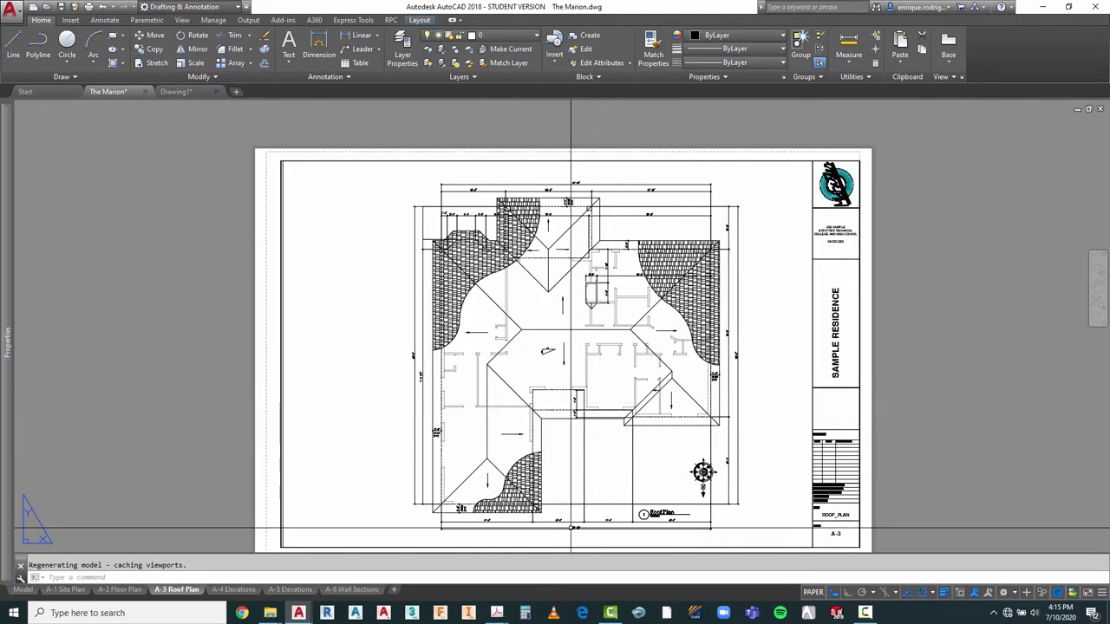
{"action": "scroll", "coordinate": [570, 527], "scroll_direction": "up", "scroll_amount": 1}
{"action": "scroll", "coordinate": [529, 258], "scroll_direction": "up", "scroll_amount": 2}
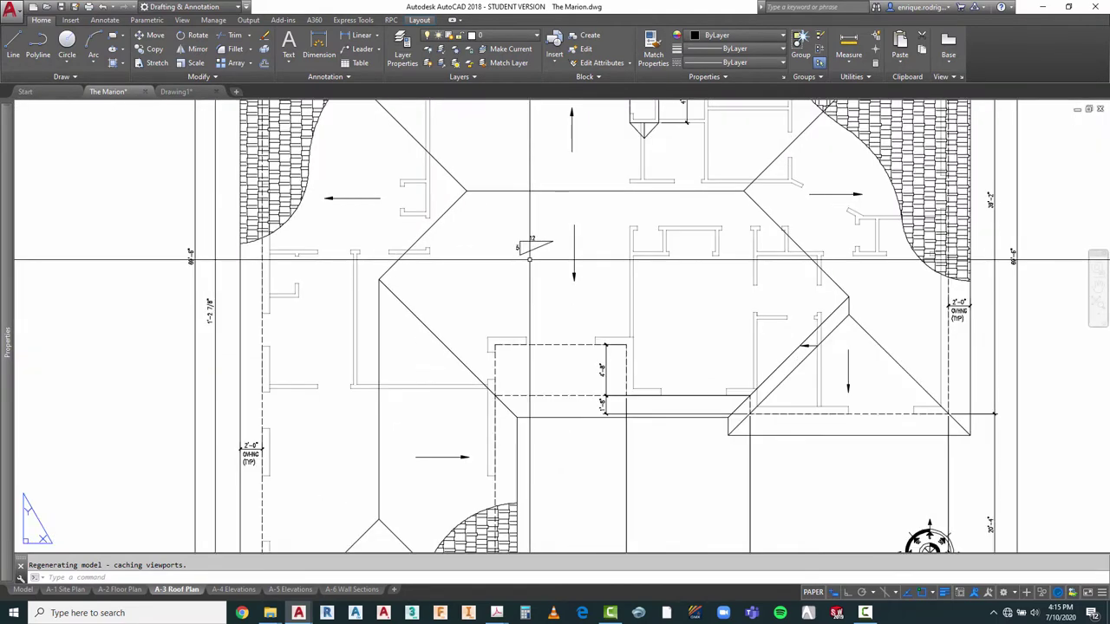
{"action": "scroll", "coordinate": [529, 260], "scroll_direction": "up", "scroll_amount": 3}
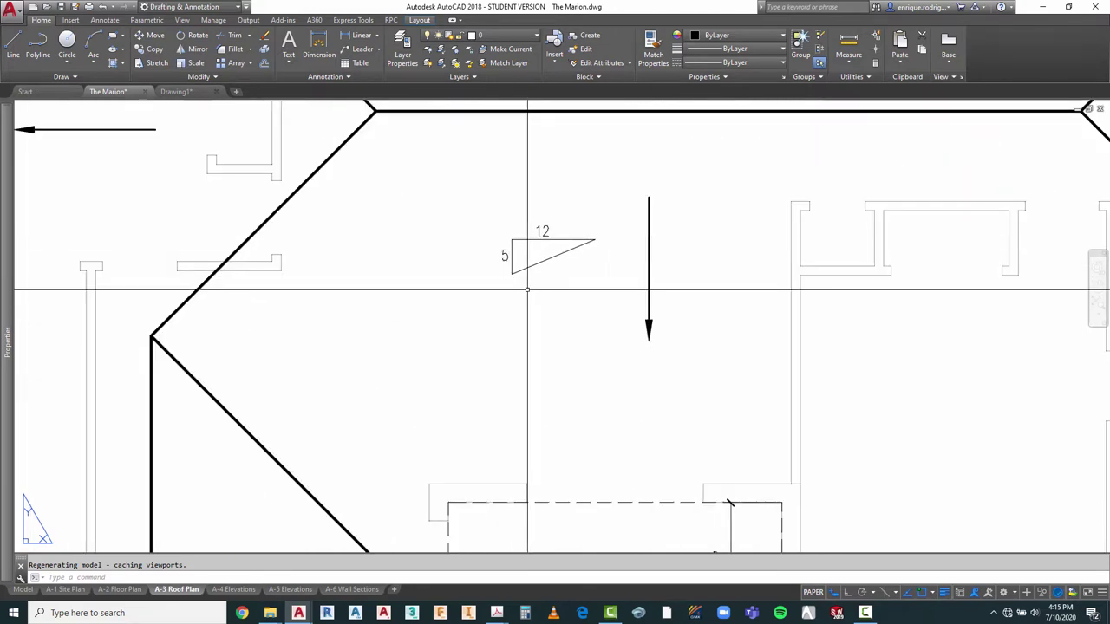
{"action": "key", "text": "Escape"}
{"action": "type", "text": "m"}
{"action": "key", "text": "Return"}
{"action": "scroll", "coordinate": [555, 295], "scroll_direction": "down", "scroll_amount": 4}
{"action": "left_click", "coordinate": [568, 322]}
{"action": "key", "text": "Escape"}
Step: Activate the A-3 Roof Plan viewport and nudge the slope symbol's 5 slightly farther west of the triangle's vertical edge
{"action": "double_click", "coordinate": [568, 322]}
{"action": "scroll", "coordinate": [566, 314], "scroll_direction": "up", "scroll_amount": 3}
{"action": "scroll", "coordinate": [564, 316], "scroll_direction": "up", "scroll_amount": 3}
{"action": "type", "text": "m"}
{"action": "key", "text": "Return"}
{"action": "scroll", "coordinate": [524, 291], "scroll_direction": "up", "scroll_amount": 3}
{"action": "left_click", "coordinate": [526, 287]}
{"action": "left_click", "coordinate": [504, 321]}
{"action": "key", "text": "Return"}
{"action": "left_click", "coordinate": [575, 376]}
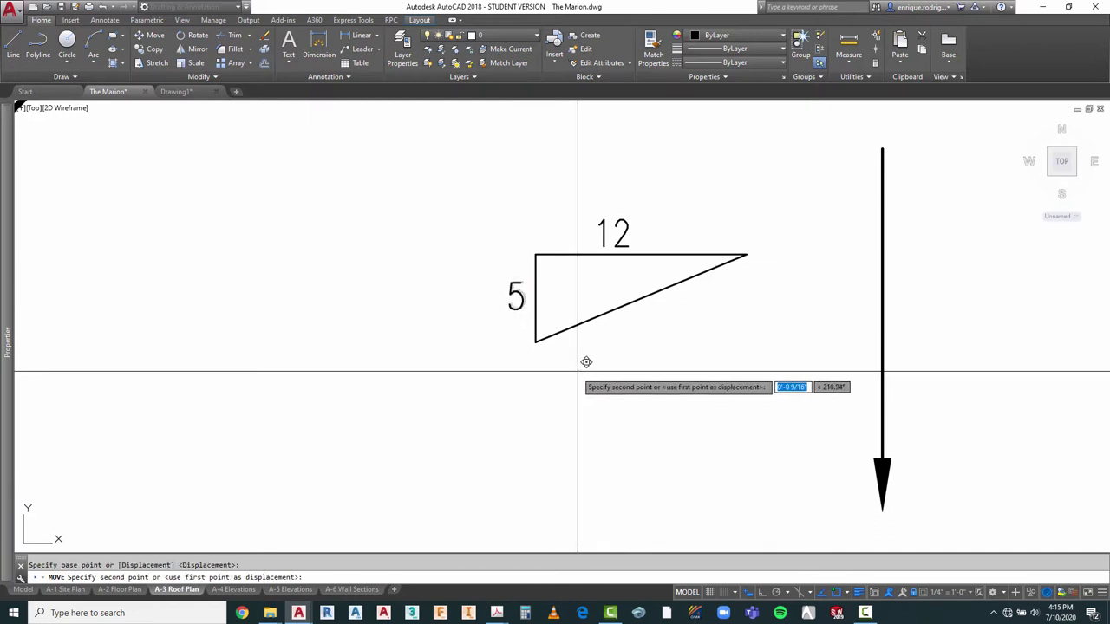
{"action": "left_click", "coordinate": [576, 373]}
Step: Move the slope symbol's 12 slightly up and to the right above the triangle's horizontal edge
{"action": "right_click", "coordinate": [638, 184]}
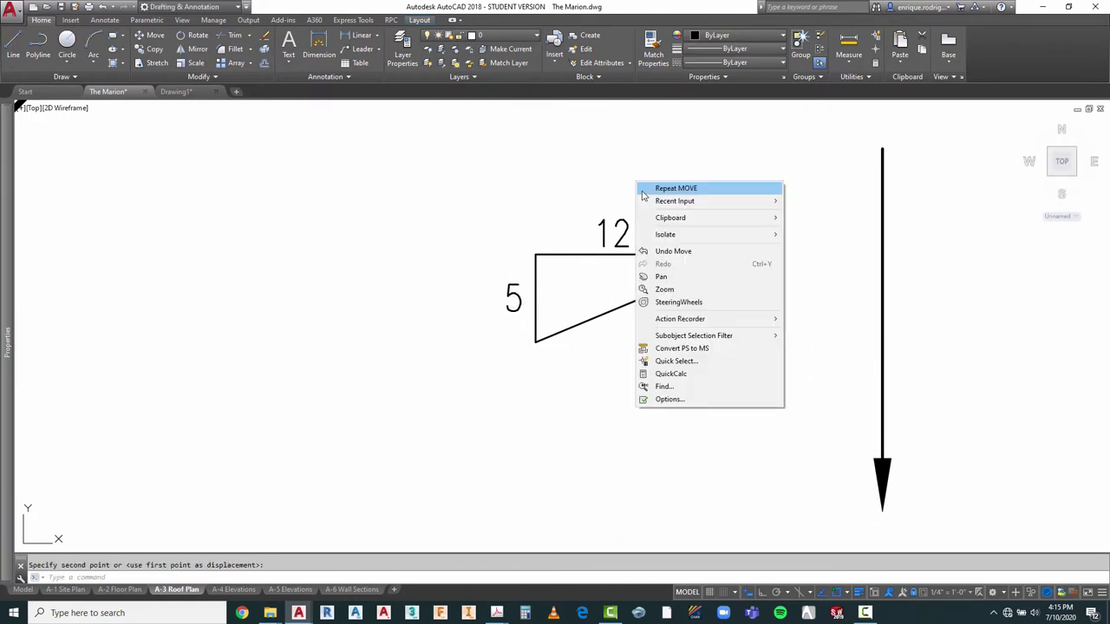
{"action": "left_click", "coordinate": [659, 189]}
{"action": "left_click", "coordinate": [630, 214]}
{"action": "left_click", "coordinate": [583, 246]}
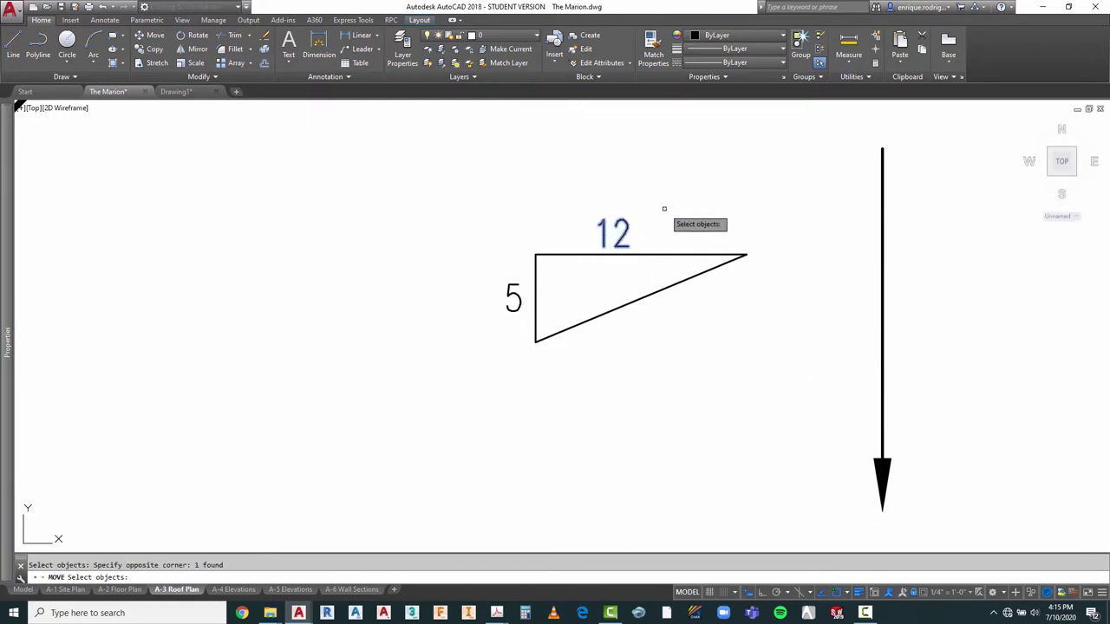
{"action": "key", "text": "Return"}
{"action": "left_click", "coordinate": [651, 231]}
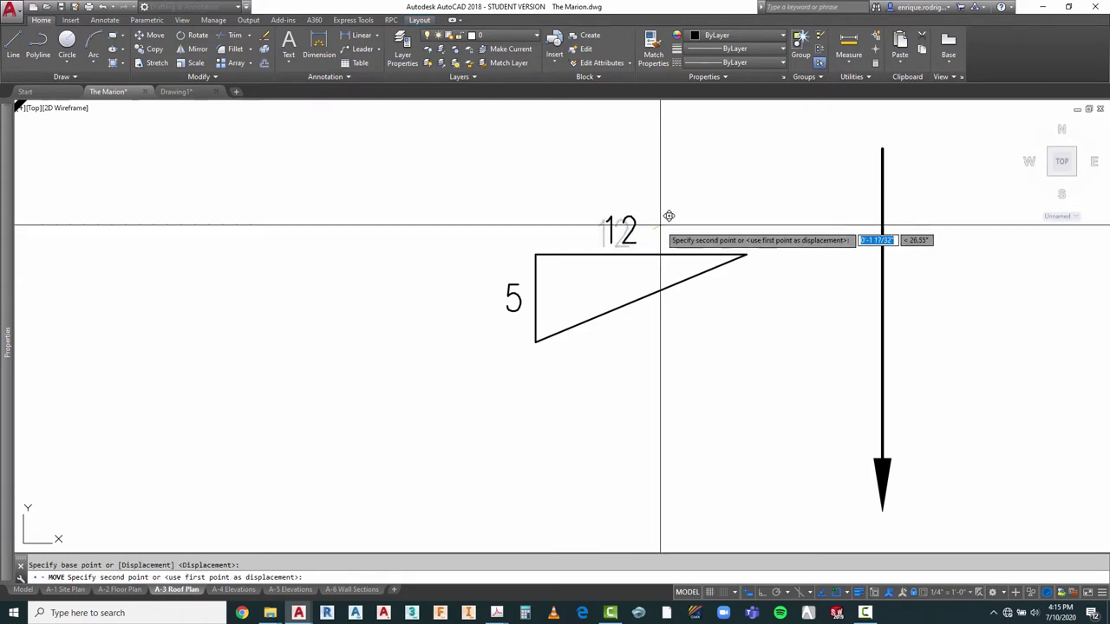
{"action": "left_click", "coordinate": [660, 227]}
{"action": "scroll", "coordinate": [598, 286], "scroll_direction": "down", "scroll_amount": 6}
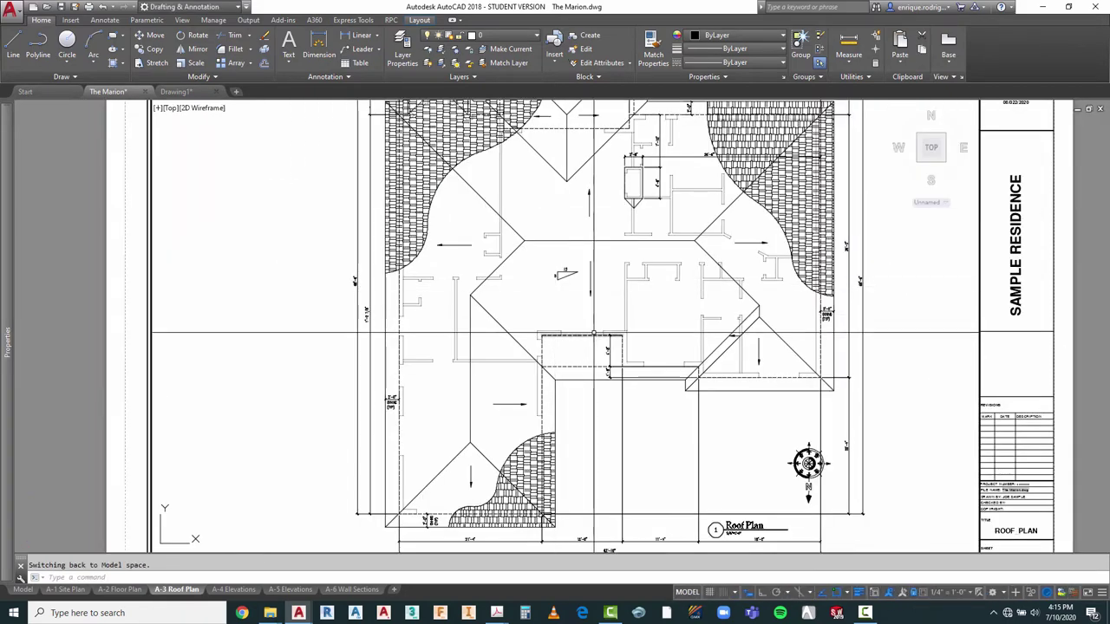
Step: Examine the whole A-3 Roof Plan sheet, including its roof slope symbol and the Roof Plan title over the lower dimension lines
{"action": "scroll", "coordinate": [610, 159], "scroll_direction": "down", "scroll_amount": 3}
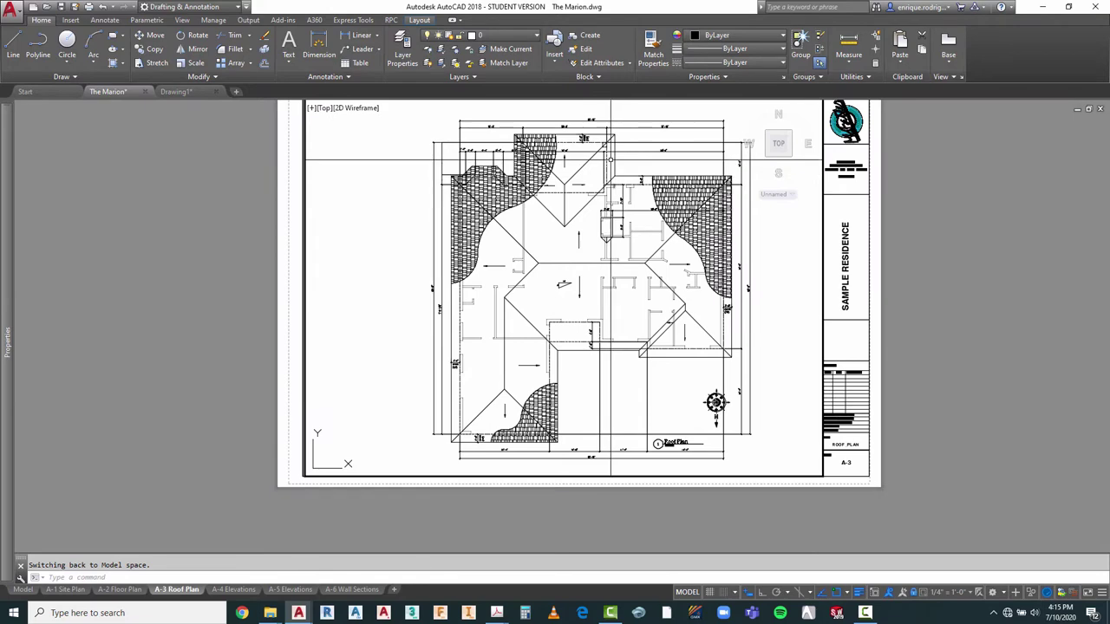
{"action": "scroll", "coordinate": [572, 156], "scroll_direction": "up", "scroll_amount": 2}
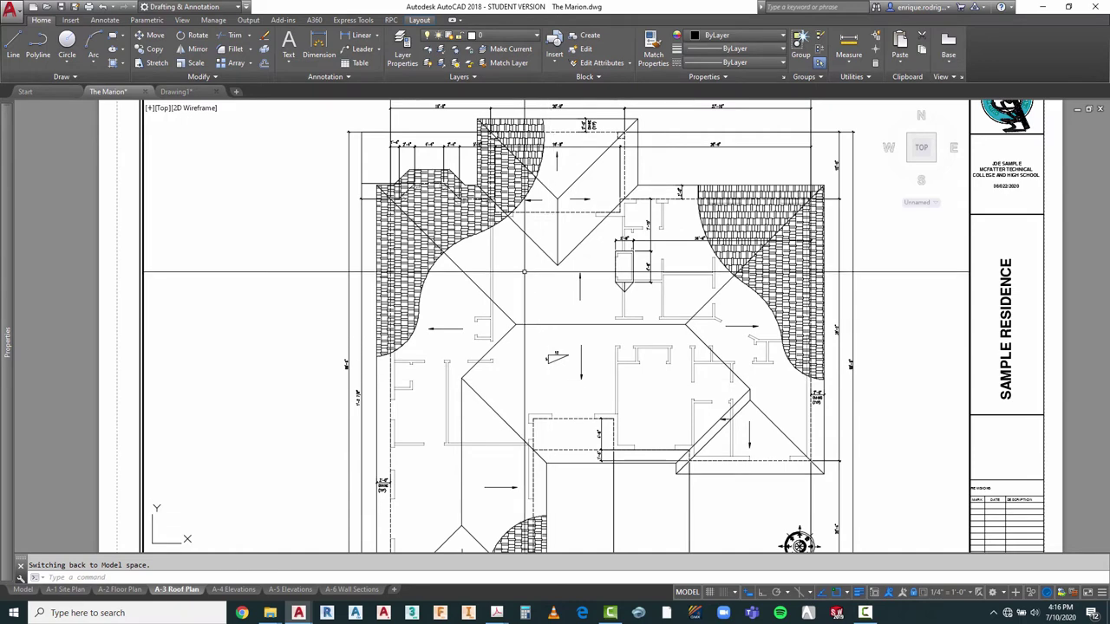
{"action": "scroll", "coordinate": [541, 338], "scroll_direction": "down", "scroll_amount": 2}
{"action": "scroll", "coordinate": [541, 325], "scroll_direction": "up", "scroll_amount": 2}
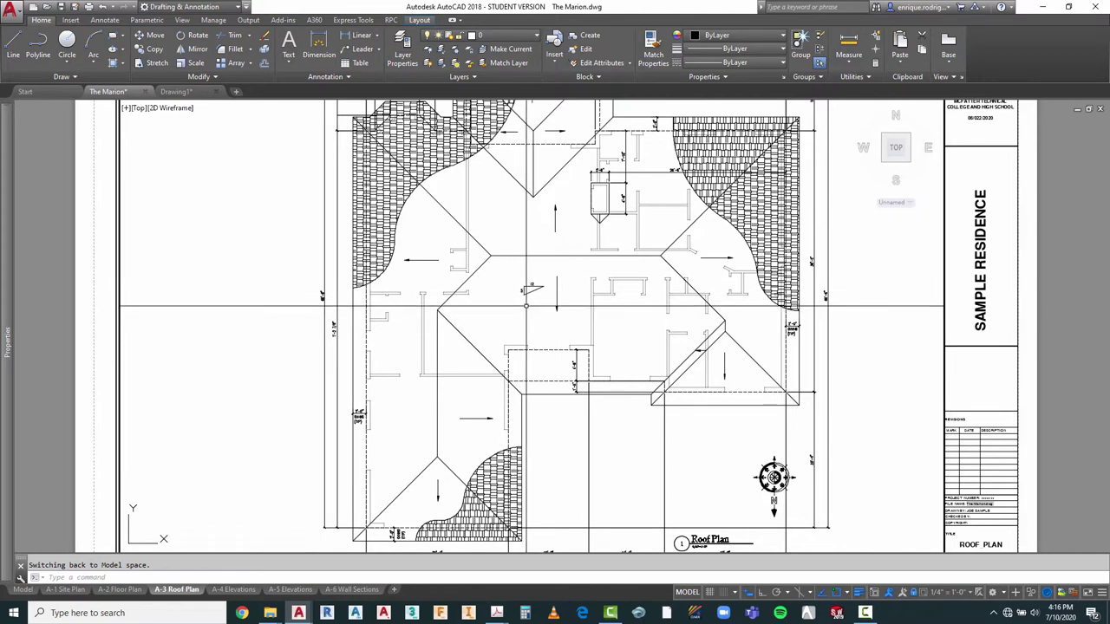
{"action": "scroll", "coordinate": [592, 202], "scroll_direction": "down", "scroll_amount": 2}
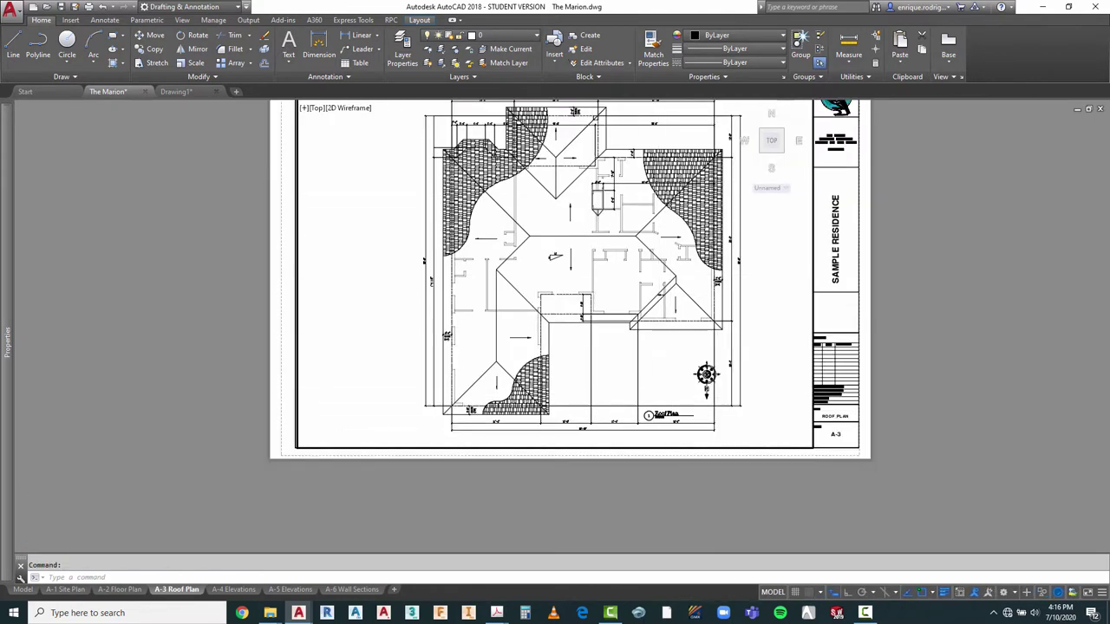
{"action": "scroll", "coordinate": [670, 422], "scroll_direction": "up", "scroll_amount": 2}
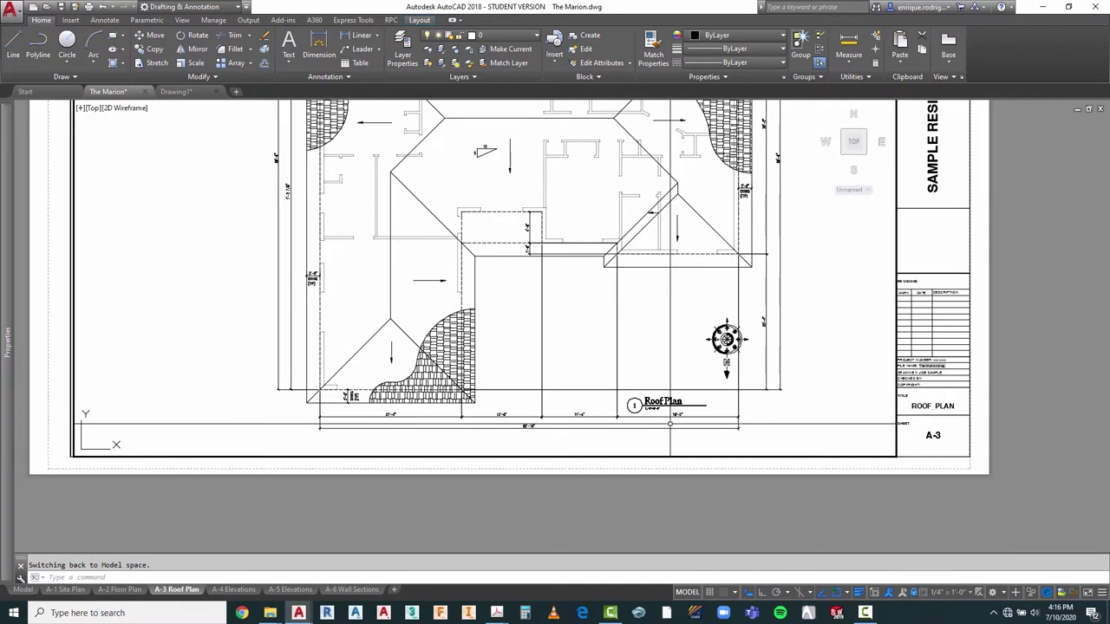
{"action": "scroll", "coordinate": [669, 422], "scroll_direction": "up", "scroll_amount": 3}
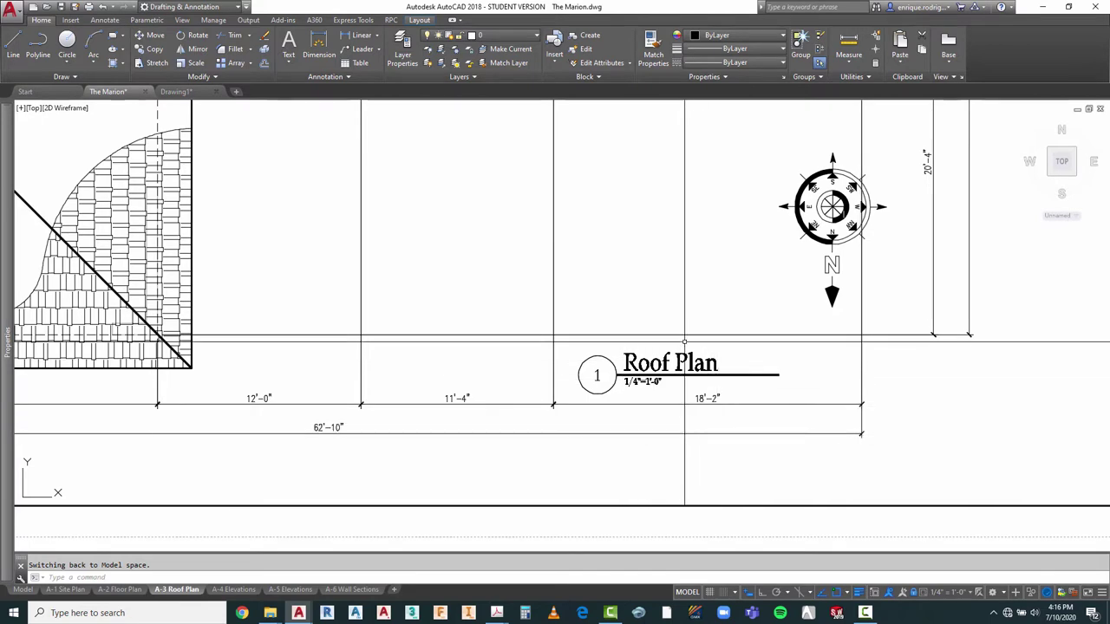
{"action": "scroll", "coordinate": [685, 436], "scroll_direction": "down", "scroll_amount": 2}
{"action": "key", "text": "Escape"}
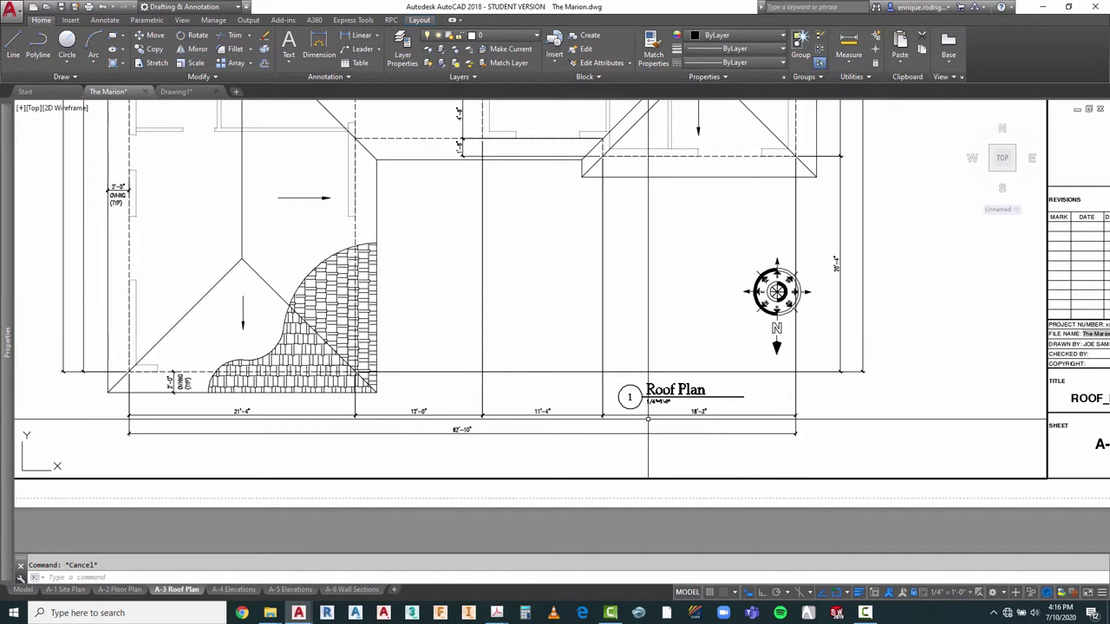
{"action": "scroll", "coordinate": [642, 404], "scroll_direction": "down", "scroll_amount": 1}
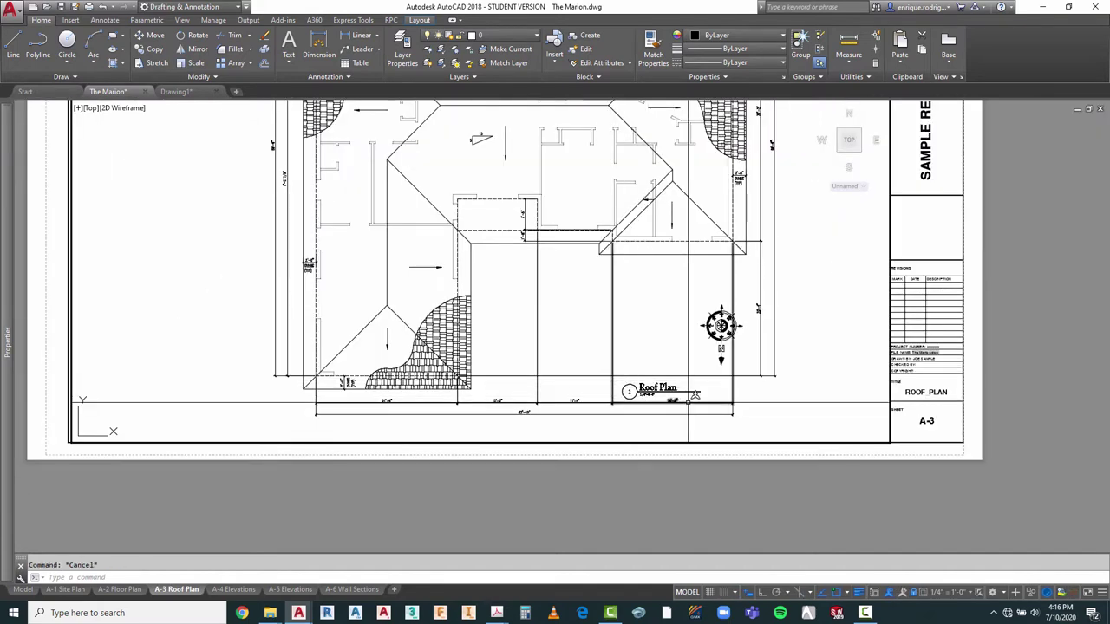
Step: Leave the A-3 Roof Plan viewport and return to paper space
{"action": "scroll", "coordinate": [671, 380], "scroll_direction": "up", "scroll_amount": 2}
{"action": "key", "text": "Return"}
{"action": "key", "text": "Escape"}
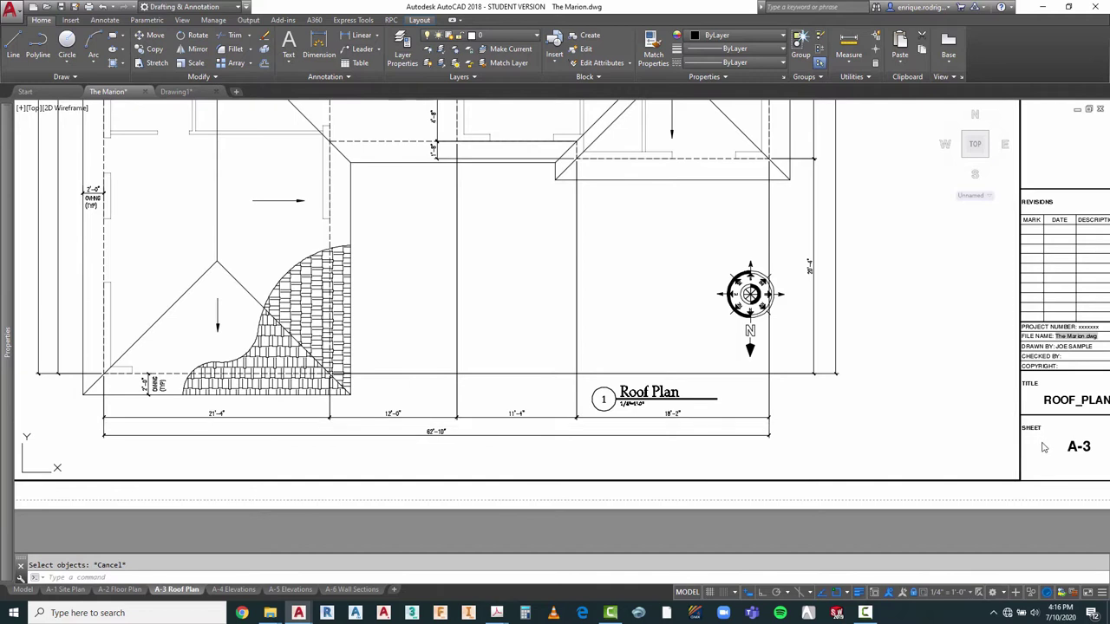
{"action": "double_click", "coordinate": [1044, 448]}
Step: Try to move the Roof Plan title tag up above the lower dimension lines
{"action": "type", "text": "m"}
{"action": "key", "text": "Return"}
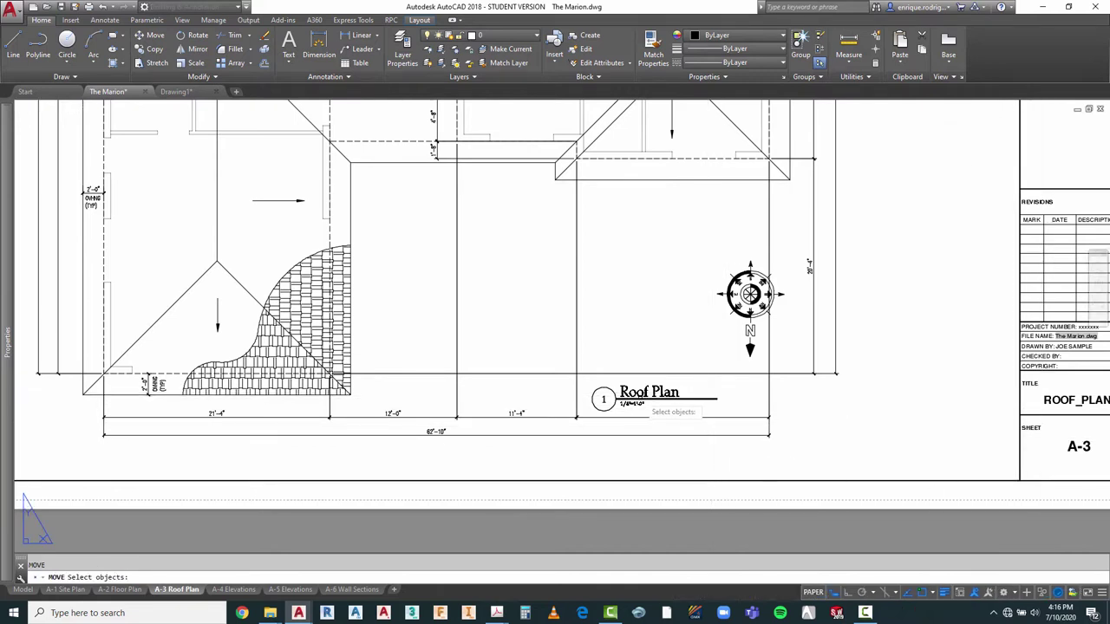
{"action": "left_click", "coordinate": [583, 363]}
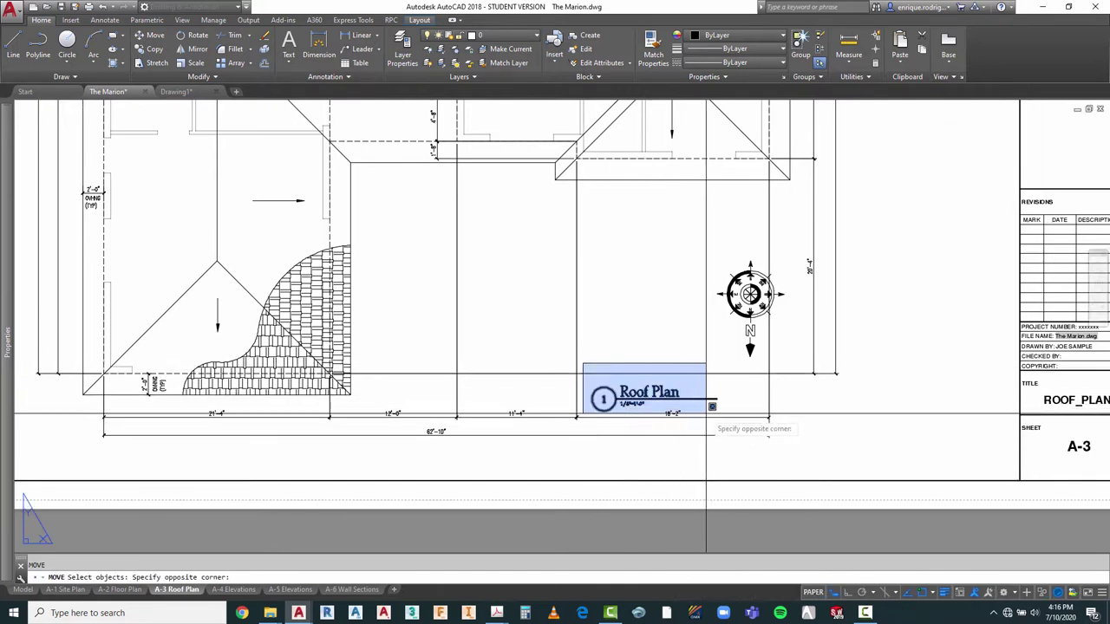
{"action": "left_click", "coordinate": [706, 414]}
{"action": "key", "text": "Return"}
{"action": "left_click", "coordinate": [856, 434]}
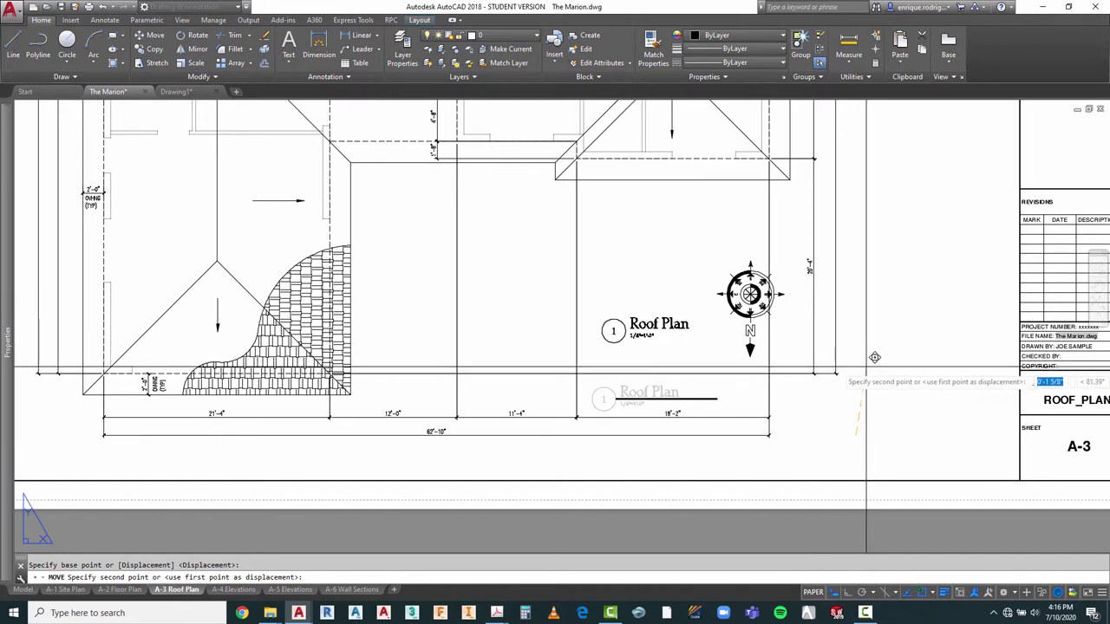
{"action": "key", "text": "Escape"}
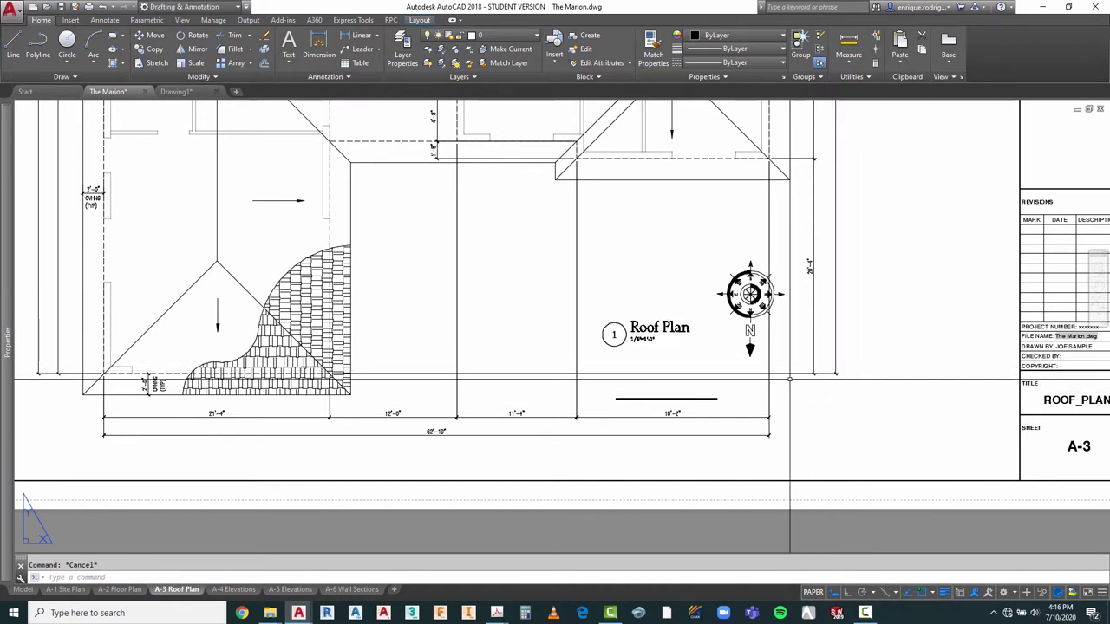
Step: Undo the last move of the Roof Plan title tag
{"action": "scroll", "coordinate": [687, 414], "scroll_direction": "down", "scroll_amount": 3}
{"action": "scroll", "coordinate": [687, 414], "scroll_direction": "up", "scroll_amount": 5}
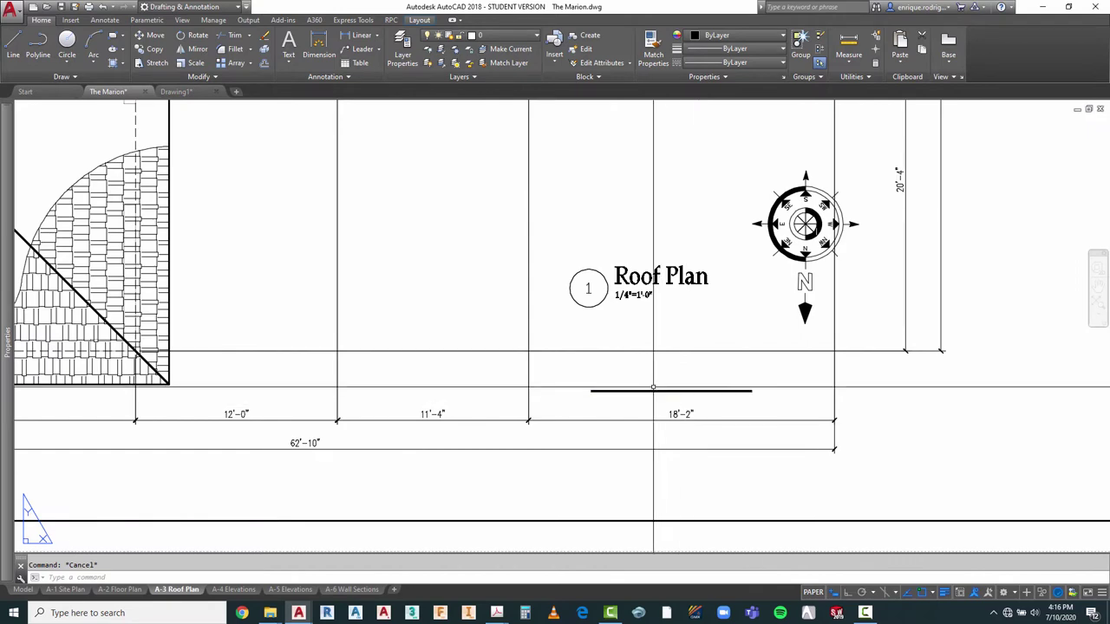
{"action": "type", "text": "u"}
{"action": "scroll", "coordinate": [649, 391], "scroll_direction": "down", "scroll_amount": 2}
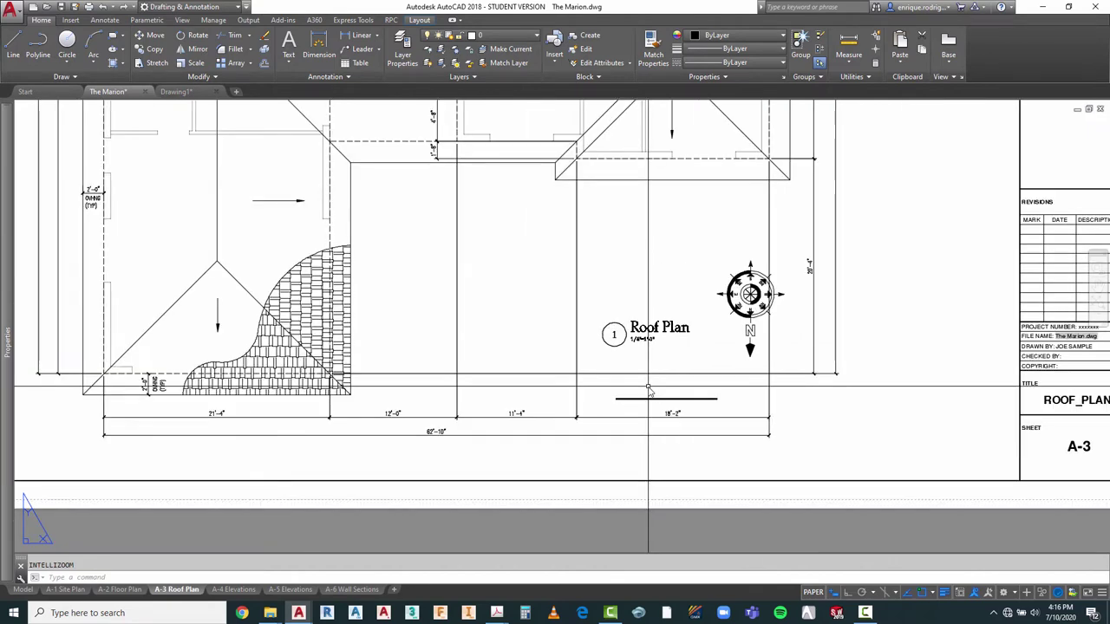
{"action": "key", "text": "Return"}
{"action": "scroll", "coordinate": [659, 386], "scroll_direction": "up", "scroll_amount": 4}
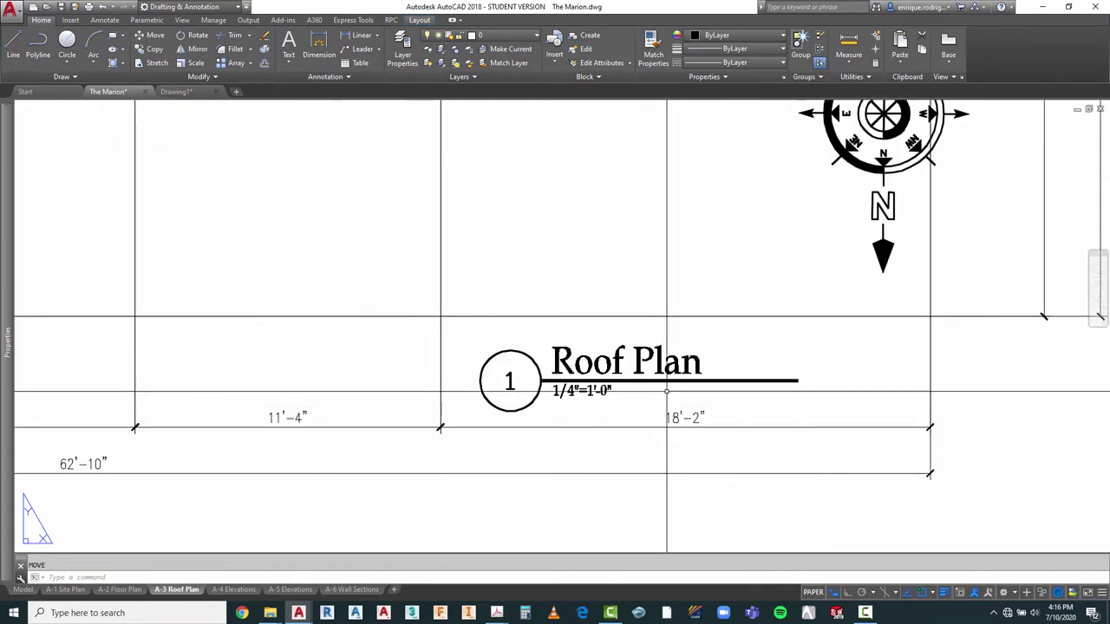
{"action": "left_click", "coordinate": [698, 342]}
{"action": "left_click", "coordinate": [498, 399]}
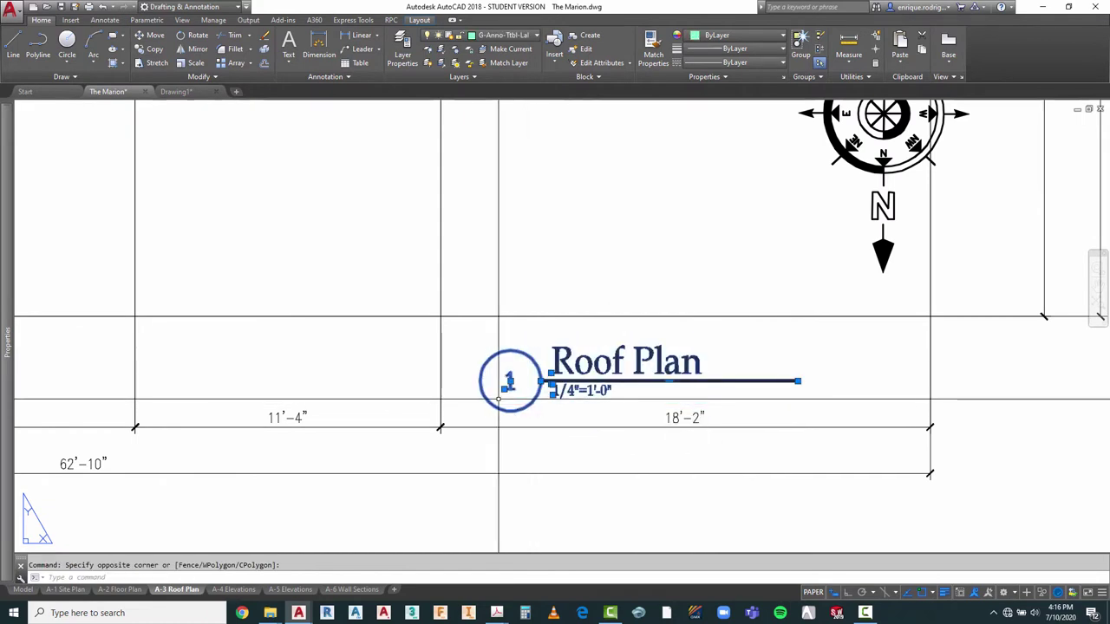
{"action": "key", "text": "Escape"}
{"action": "scroll", "coordinate": [662, 411], "scroll_direction": "down", "scroll_amount": 4}
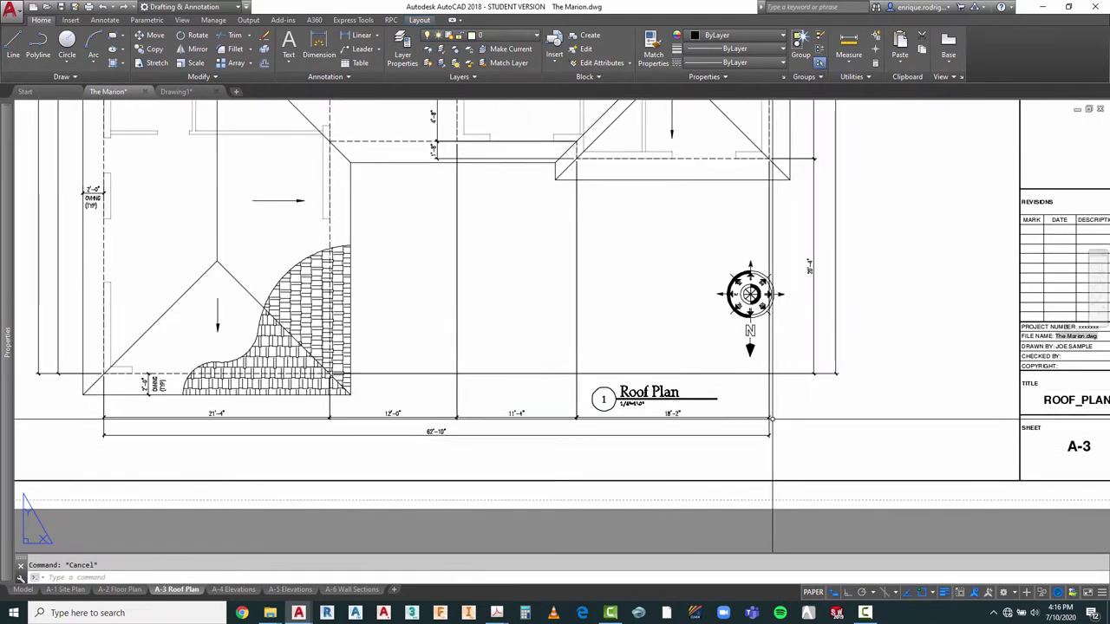
Step: Move the complete Roof Plan title, with its number bubble, scale text and underline, up above the lower dimension lines and slightly right
{"action": "key", "text": "Return"}
{"action": "left_click", "coordinate": [720, 386]}
{"action": "left_click", "coordinate": [604, 402]}
{"action": "key", "text": "Return"}
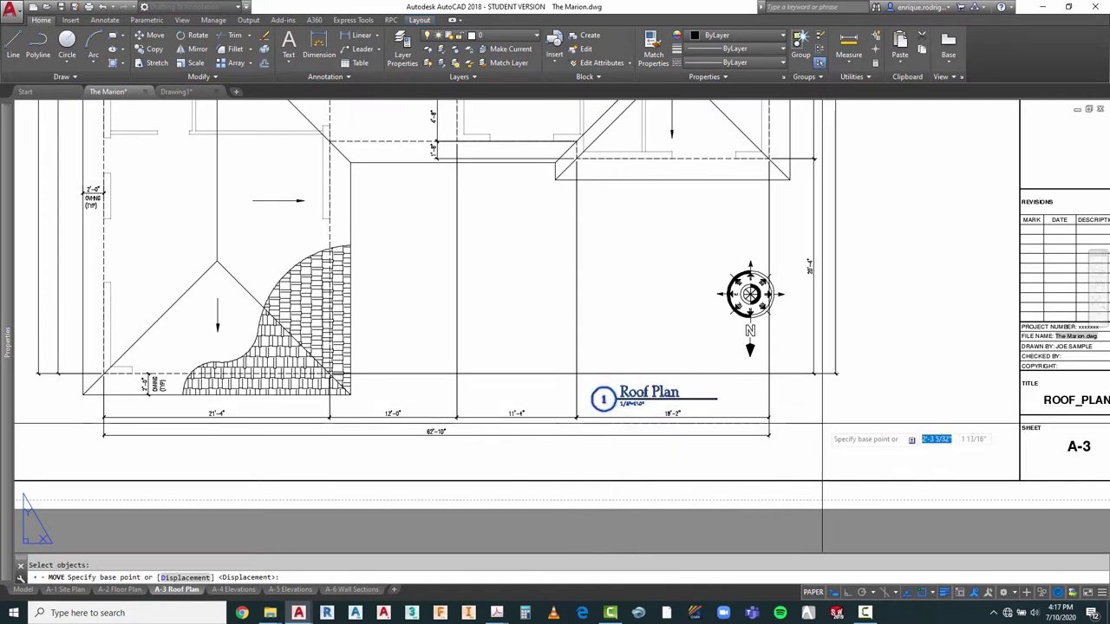
{"action": "left_click", "coordinate": [822, 424]}
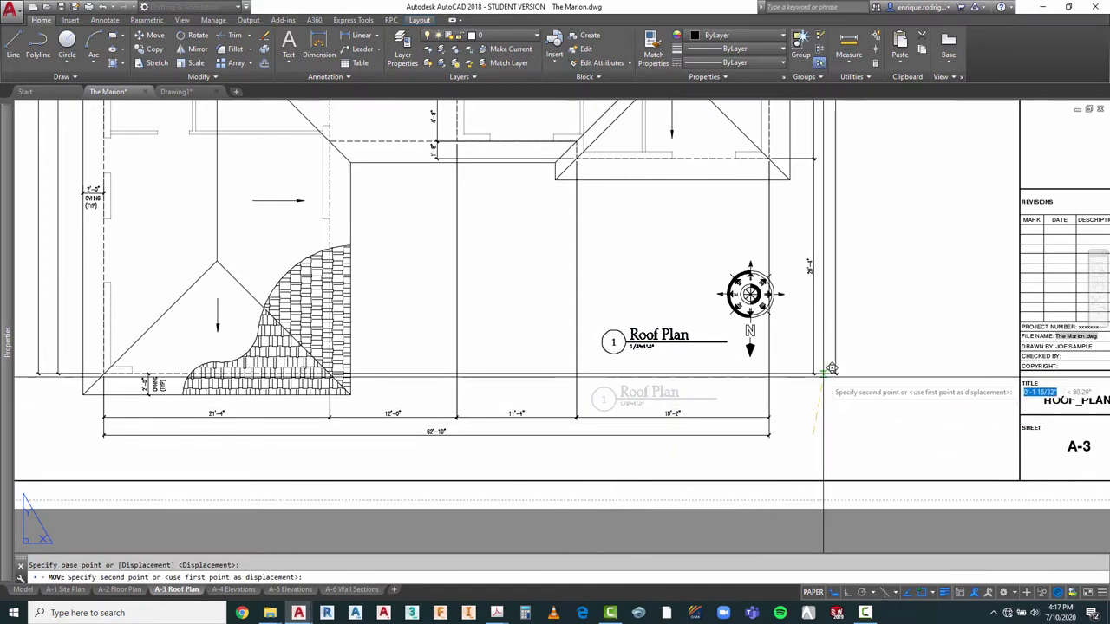
{"action": "left_click", "coordinate": [831, 373]}
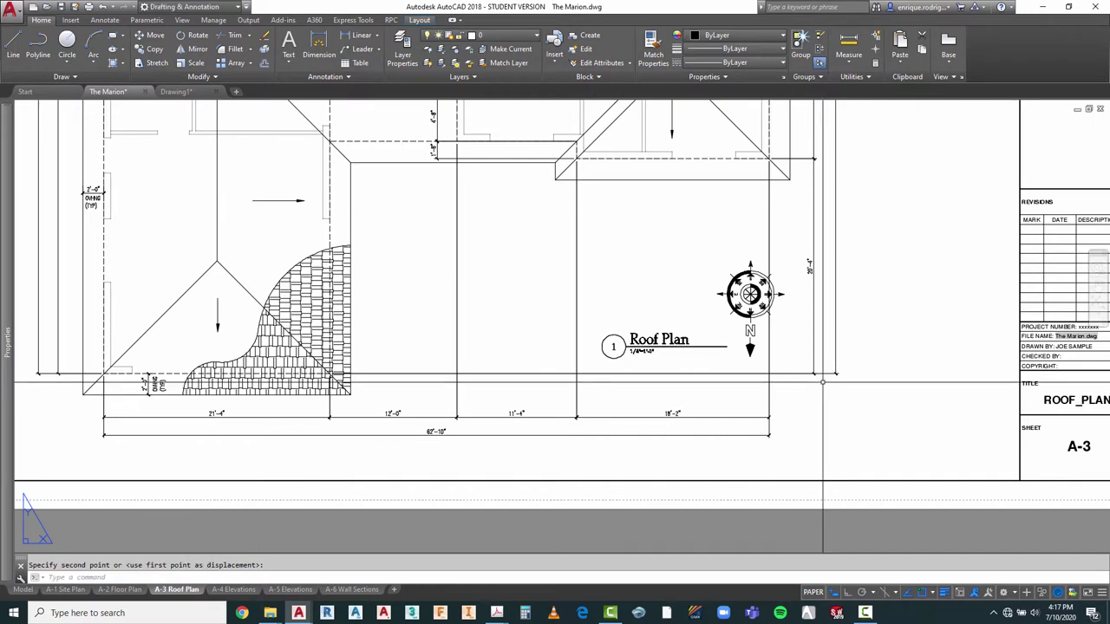
Step: Move the north arrow about 3 3/16" east into the empty space between the plan's dimension lines and the title block
{"action": "scroll", "coordinate": [787, 300], "scroll_direction": "up", "scroll_amount": 2}
{"action": "scroll", "coordinate": [716, 303], "scroll_direction": "down", "scroll_amount": 5}
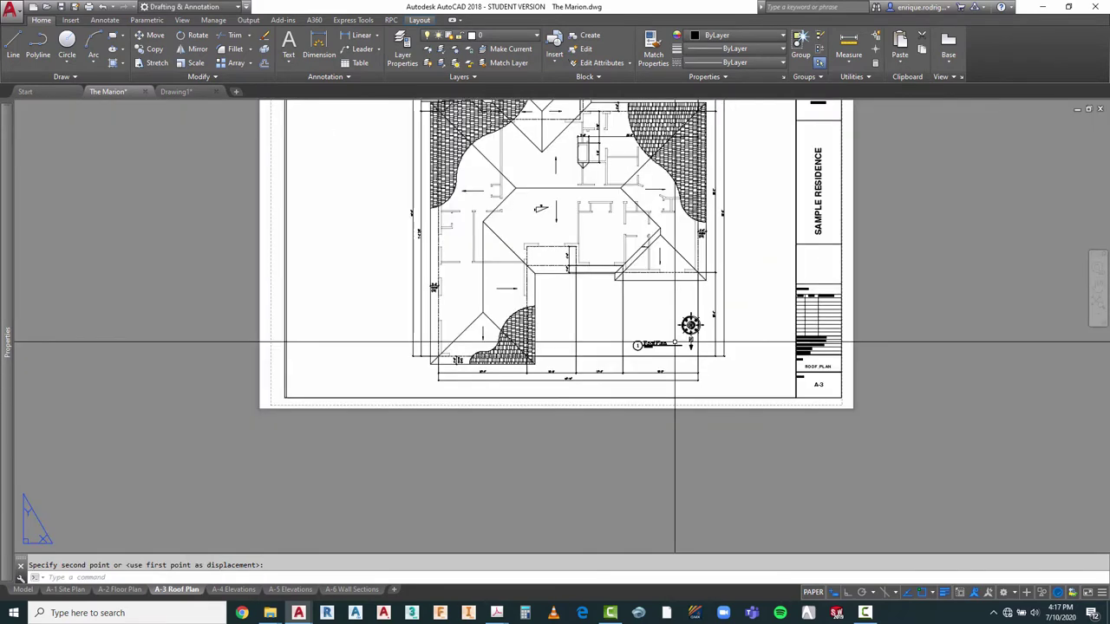
{"action": "scroll", "coordinate": [705, 338], "scroll_direction": "up", "scroll_amount": 2}
{"action": "key", "text": "Escape"}
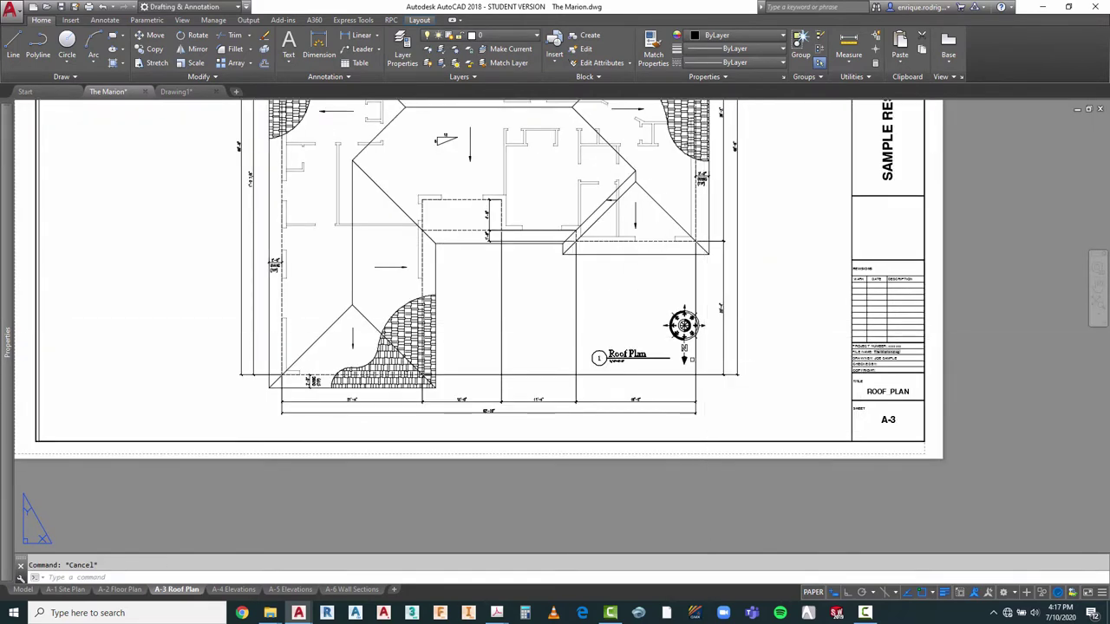
{"action": "left_click", "coordinate": [663, 302]}
{"action": "left_click", "coordinate": [714, 379]}
{"action": "key", "text": "Return"}
{"action": "left_click", "coordinate": [723, 383]}
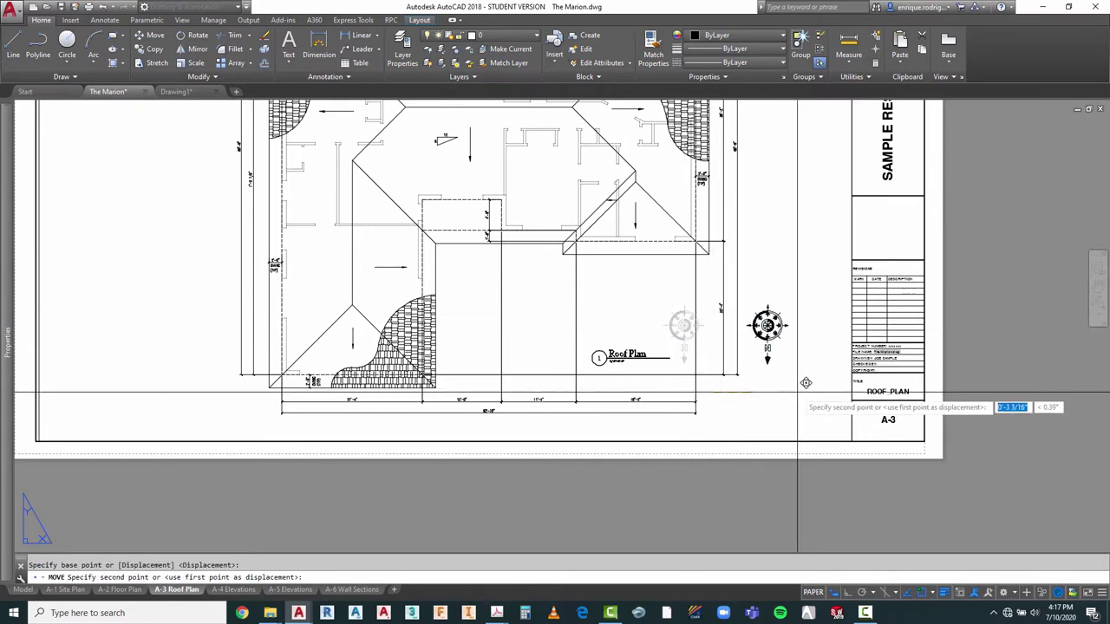
{"action": "scroll", "coordinate": [681, 362], "scroll_direction": "down", "scroll_amount": 2}
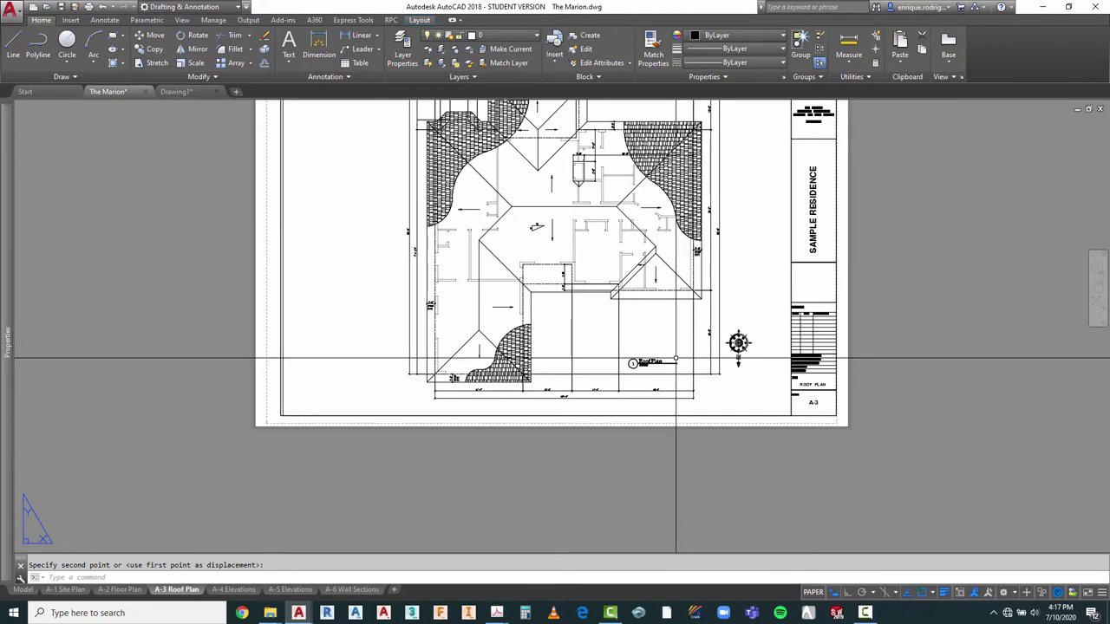
Step: Shift the Roof Plan title tag slightly up and to the right within the blank area south of the roof
{"action": "scroll", "coordinate": [676, 358], "scroll_direction": "up", "scroll_amount": 4}
{"action": "key", "text": "Escape"}
{"action": "left_click", "coordinate": [620, 356]}
{"action": "left_click", "coordinate": [559, 386]}
{"action": "key", "text": "Return"}
{"action": "left_click", "coordinate": [626, 326]}
{"action": "key", "text": "Escape"}
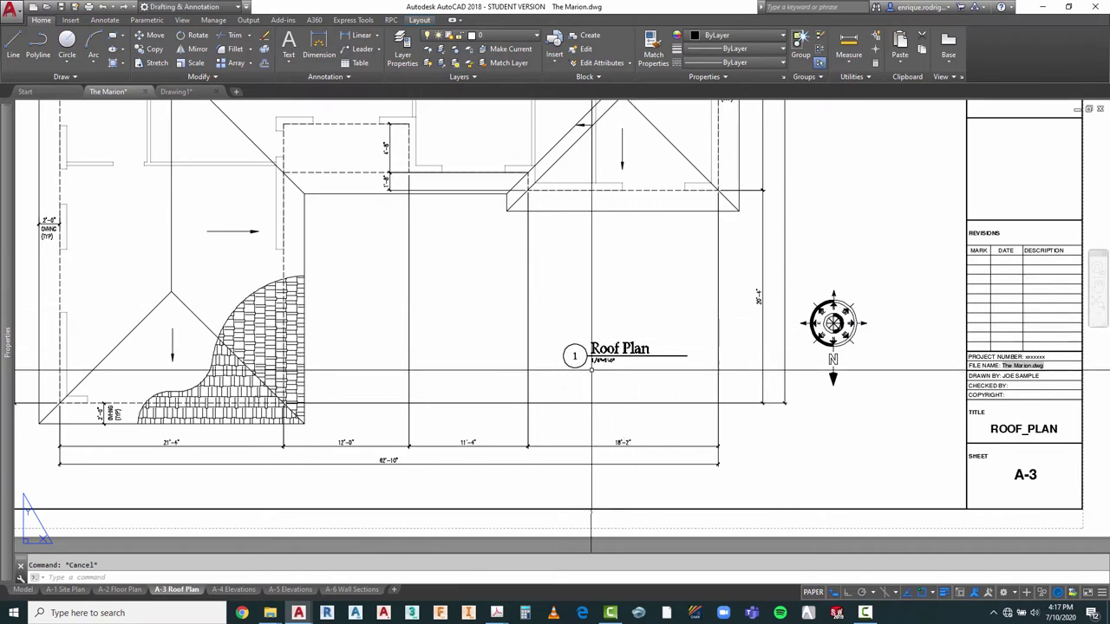
Step: Copy the 1/4"=1'-0" scale text about 3/16" straight down below the Roof Plan title, with Ortho on
{"action": "scroll", "coordinate": [594, 361], "scroll_direction": "up", "scroll_amount": 5}
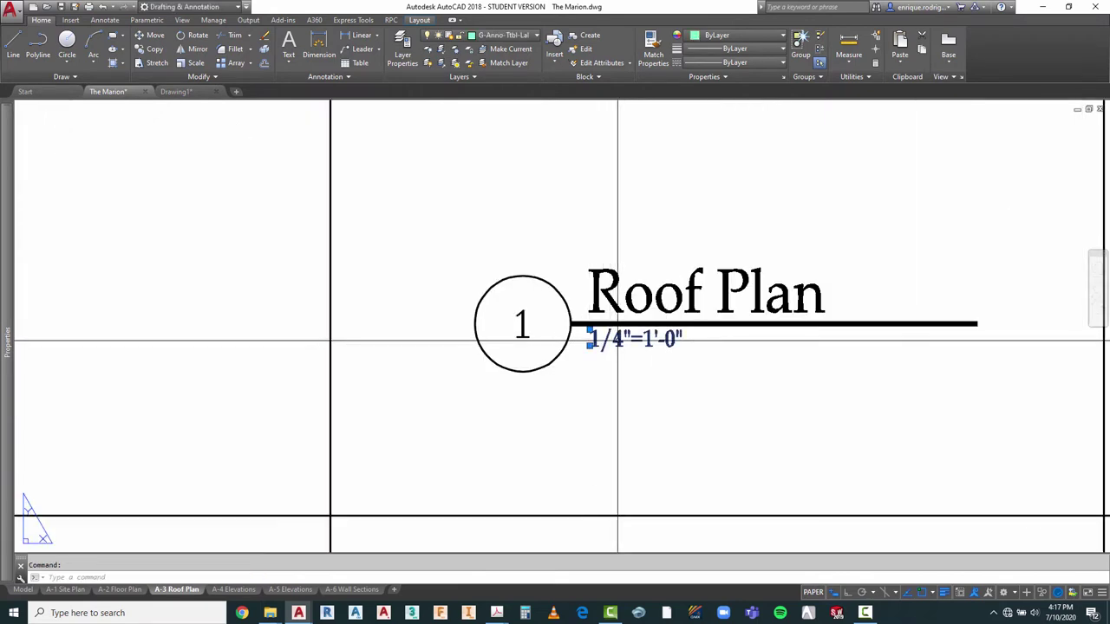
{"action": "type", "text": "o"}
{"action": "key", "text": "Return"}
{"action": "left_click", "coordinate": [694, 325]}
{"action": "left_click", "coordinate": [628, 358]}
{"action": "key", "text": "Return"}
{"action": "left_click", "coordinate": [640, 363]}
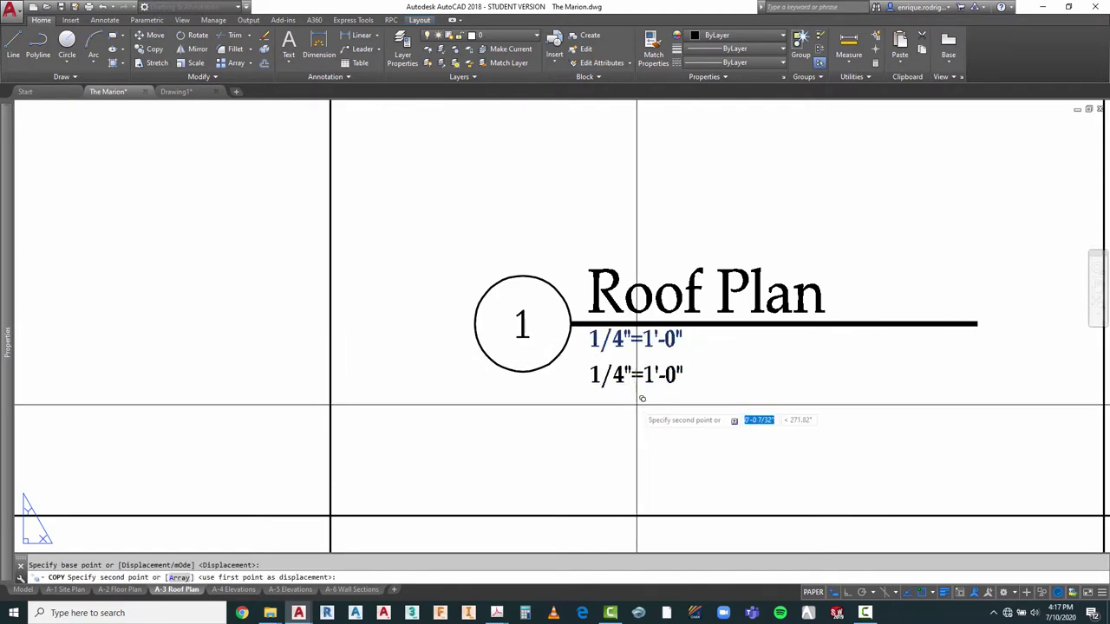
{"action": "key", "text": "F8"}
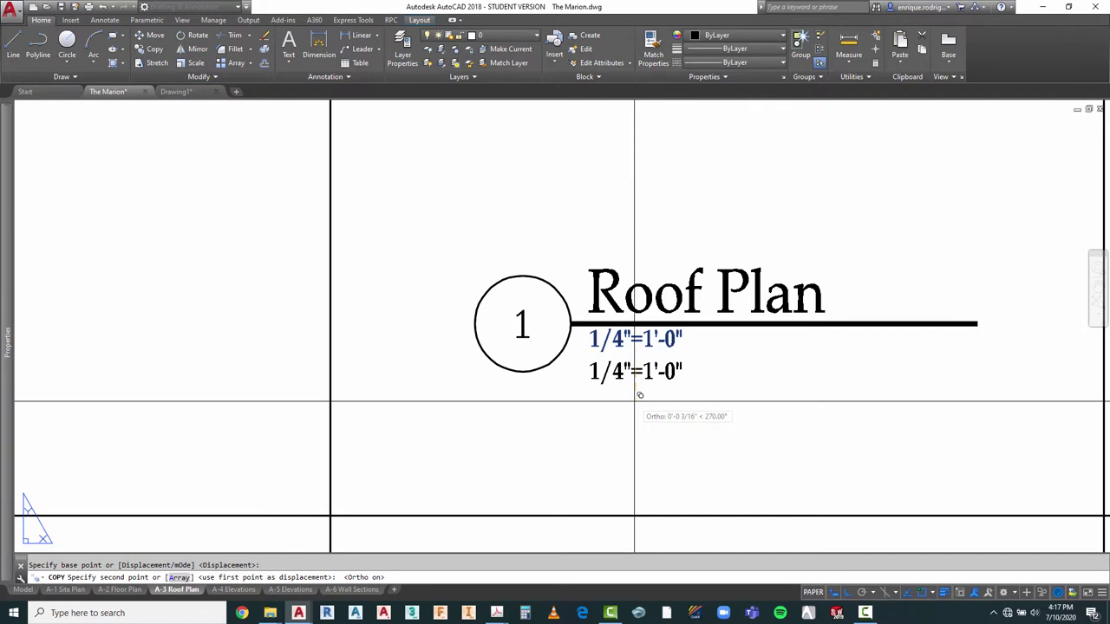
{"action": "left_click", "coordinate": [640, 395]}
{"action": "key", "text": "Escape"}
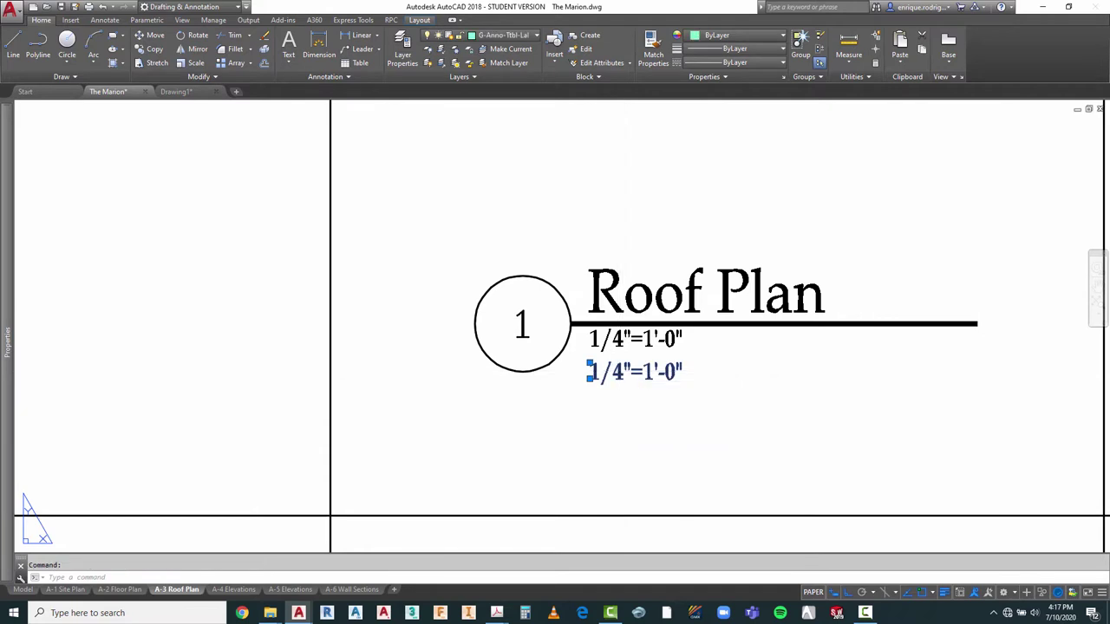
Step: Change the copied scale text to "5:12 PITCH UNO" and regenerate the layout
{"action": "left_click", "coordinate": [594, 373]}
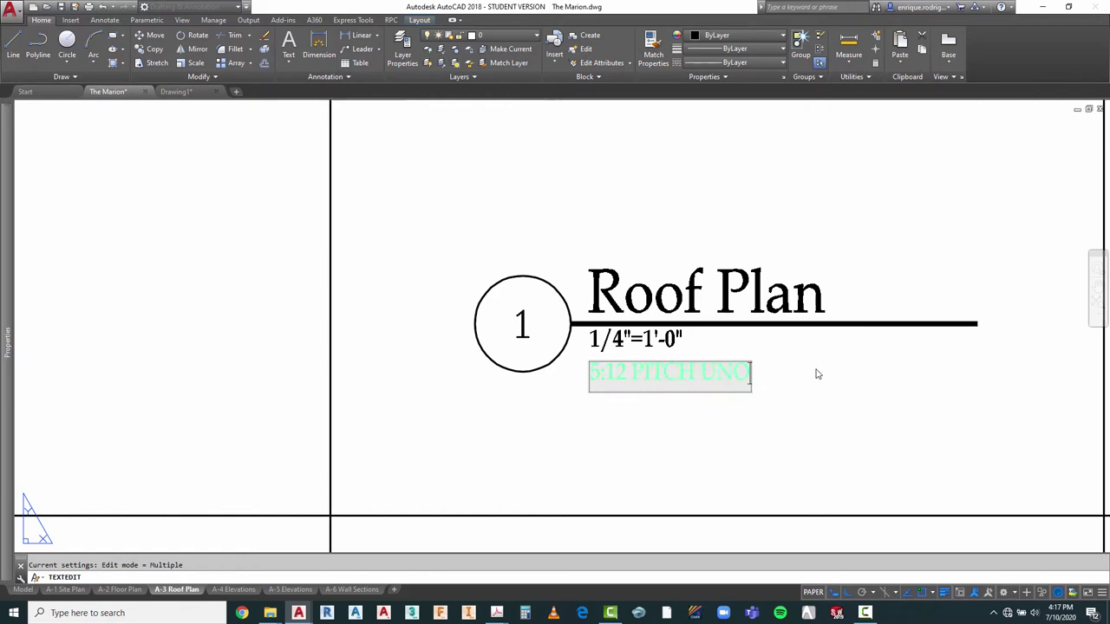
{"action": "left_click", "coordinate": [707, 448]}
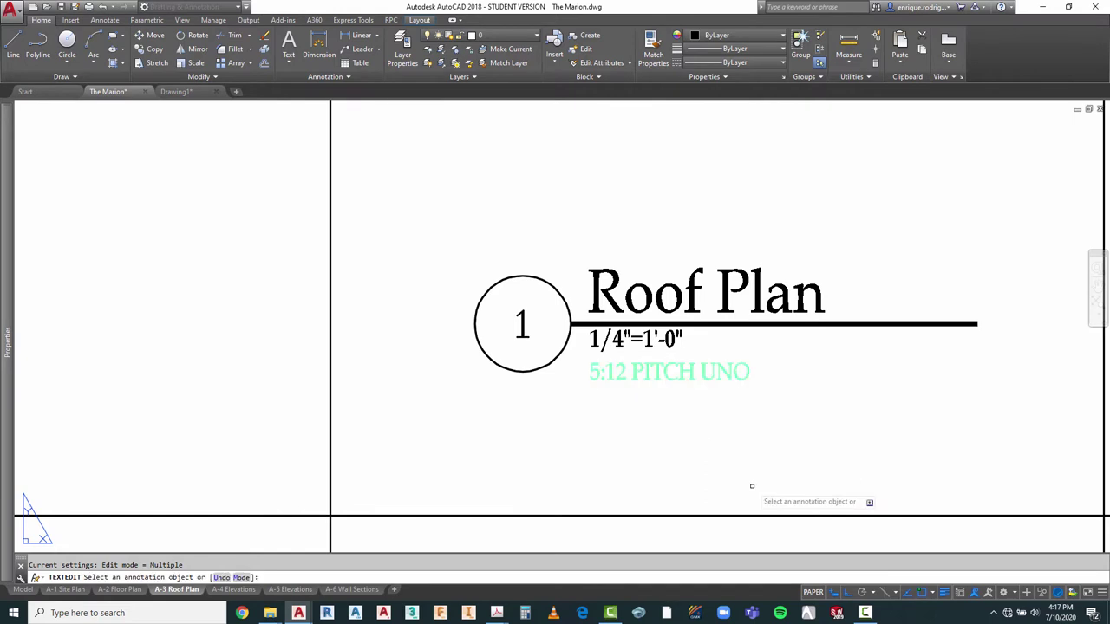
{"action": "key", "text": "Escape"}
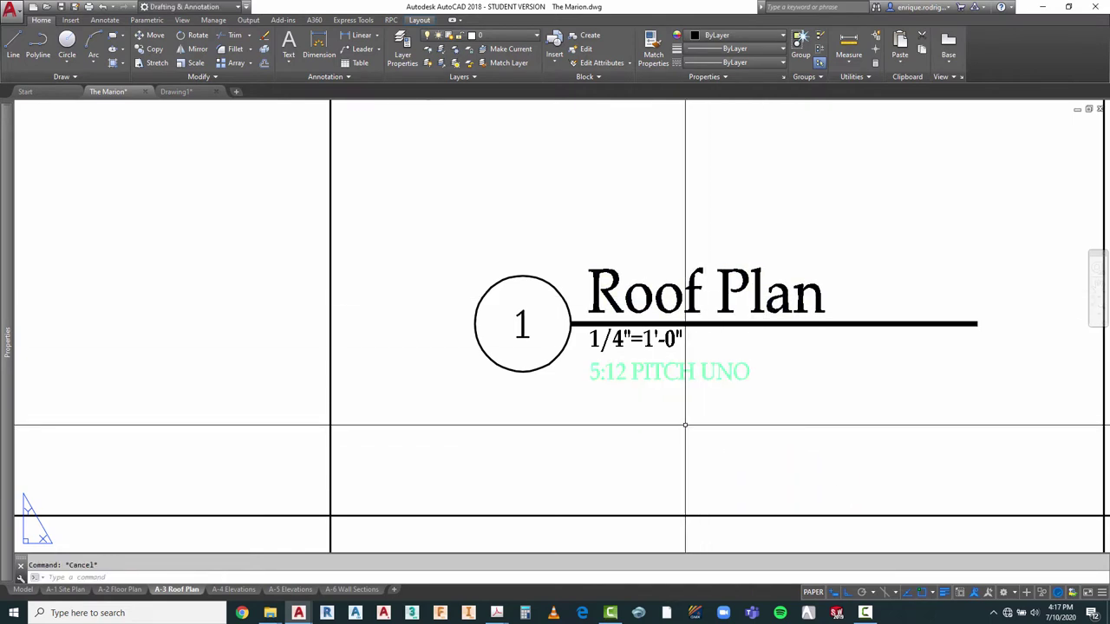
{"action": "type", "text": "REGEN"}
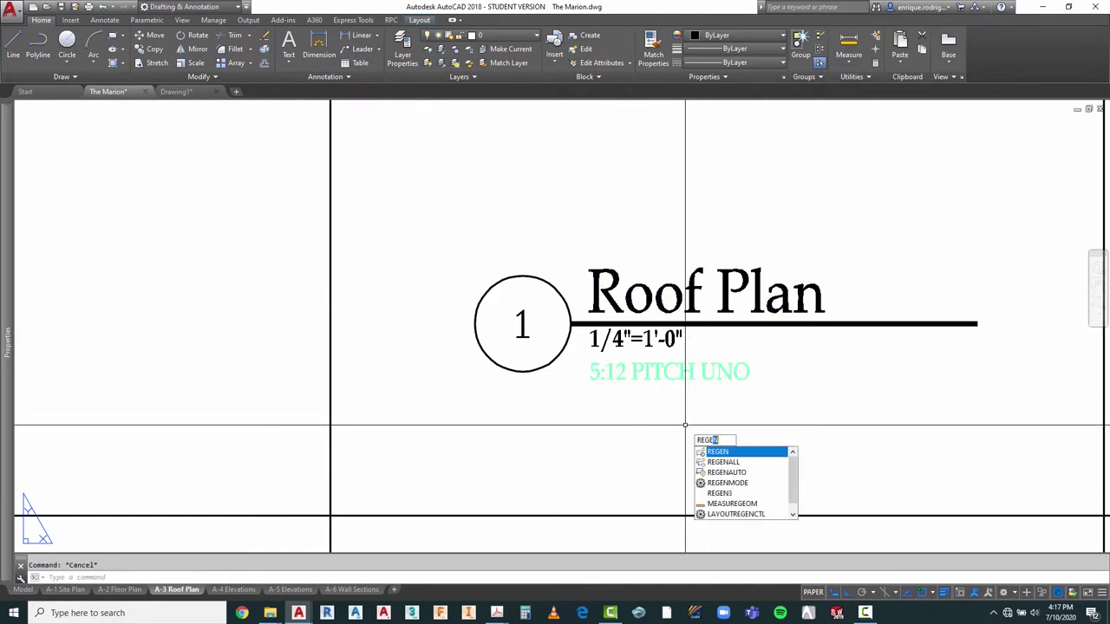
{"action": "key", "text": "Return"}
{"action": "scroll", "coordinate": [728, 442], "scroll_direction": "down", "scroll_amount": 3}
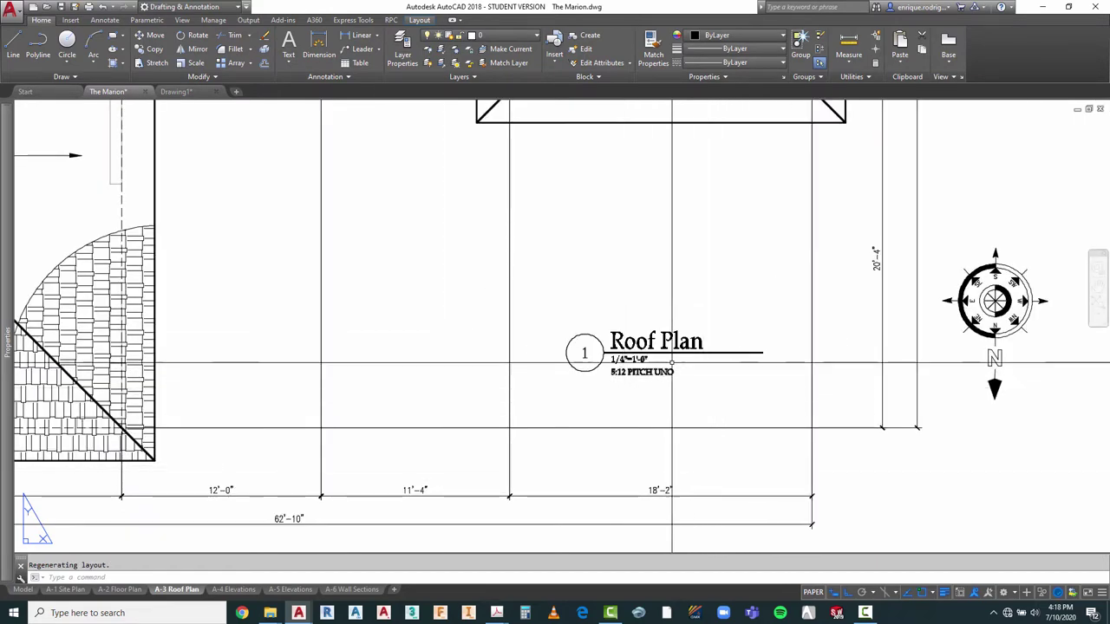
Step: Edit the pitch note under the Roof Plan title to read "5:12 PITCH U.N.O."
{"action": "scroll", "coordinate": [666, 373], "scroll_direction": "up", "scroll_amount": 2}
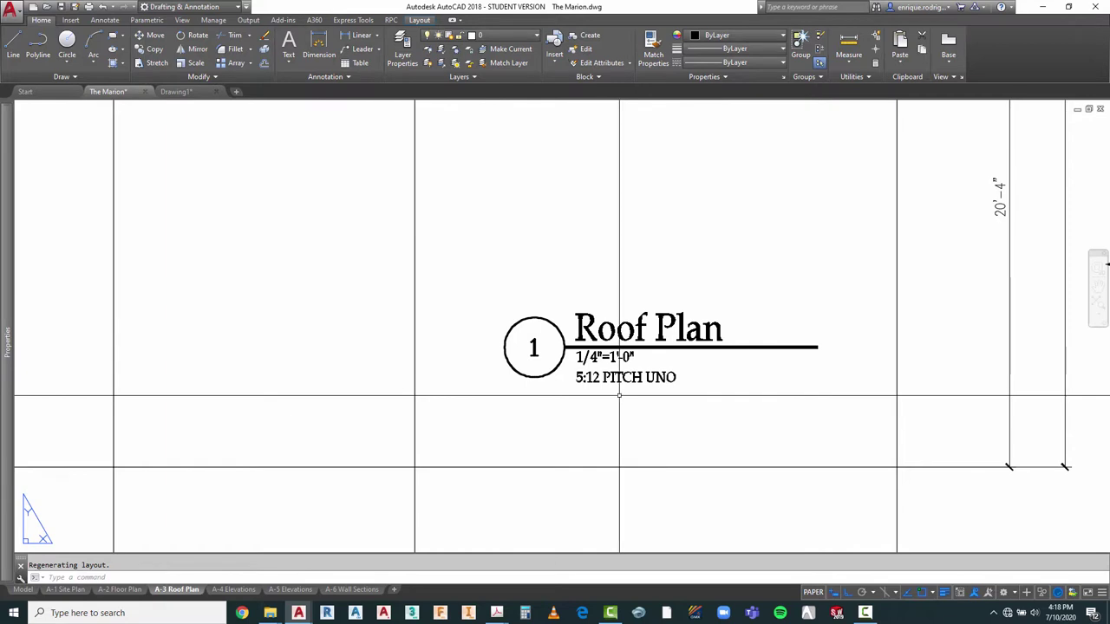
{"action": "scroll", "coordinate": [661, 376], "scroll_direction": "up", "scroll_amount": 2}
{"action": "key", "text": "Escape"}
{"action": "left_click", "coordinate": [661, 376]}
{"action": "key", "text": "Escape"}
{"action": "double_click", "coordinate": [649, 390]}
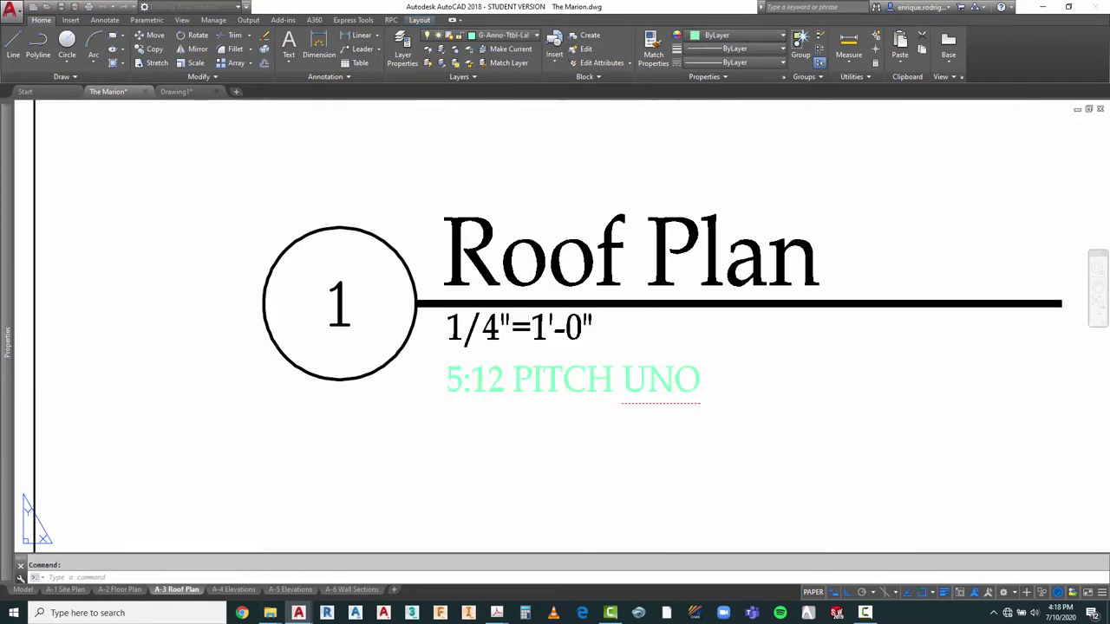
{"action": "left_click", "coordinate": [647, 388]}
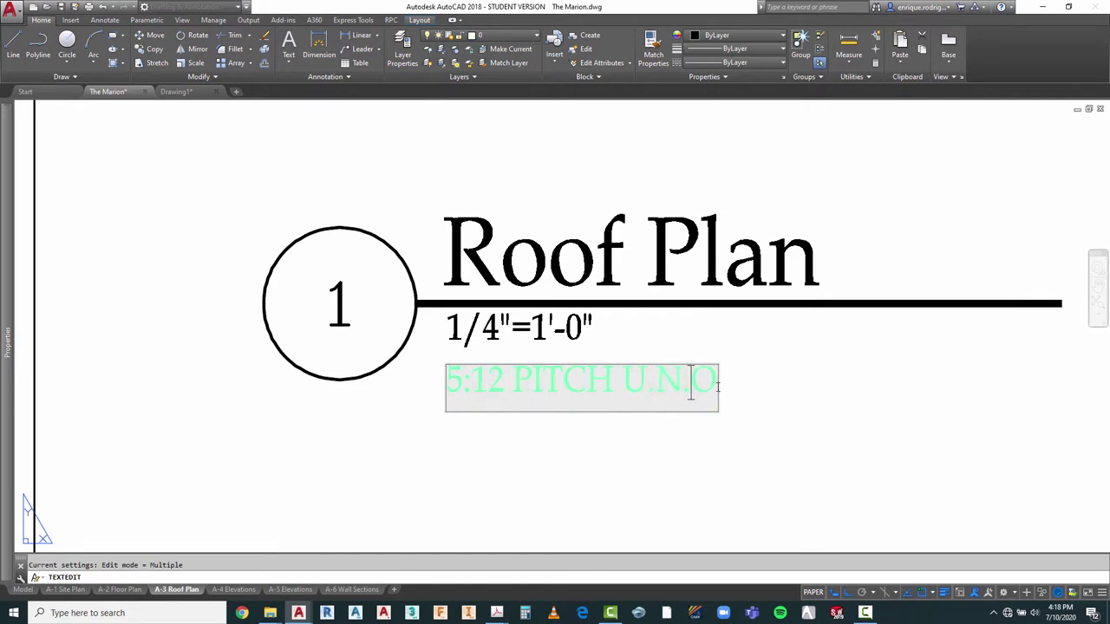
{"action": "left_click", "coordinate": [756, 464]}
{"action": "key", "text": "Escape"}
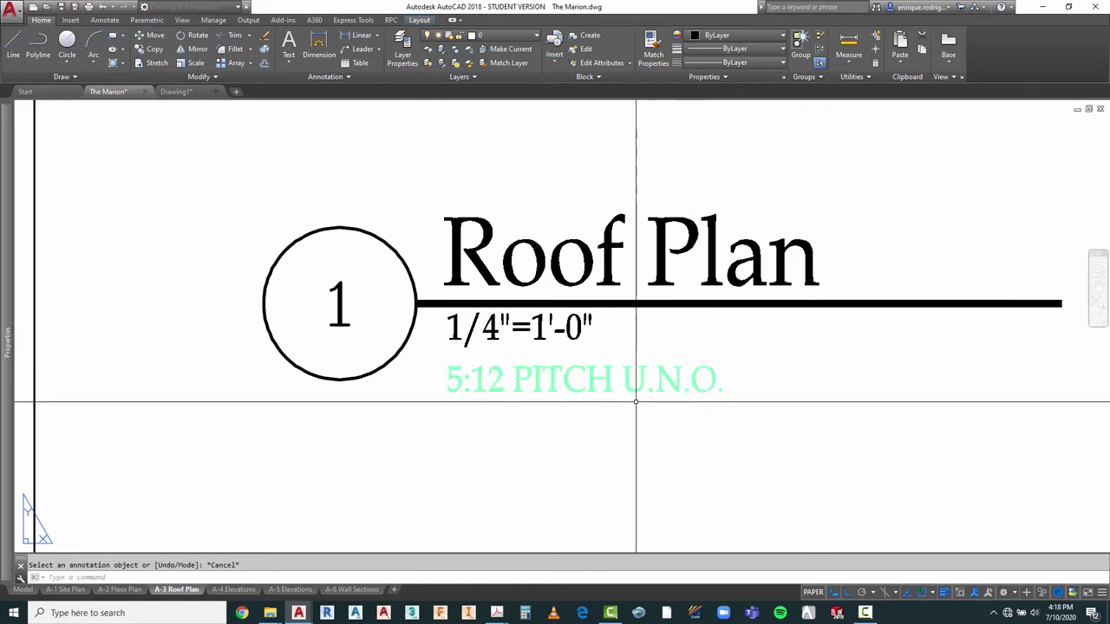
Step: Widen the gap between "PITCH" and "U.N.O." in the pitch note with extra spaces and regenerate the layout
{"action": "left_click", "coordinate": [636, 390]}
{"action": "double_click", "coordinate": [624, 386]}
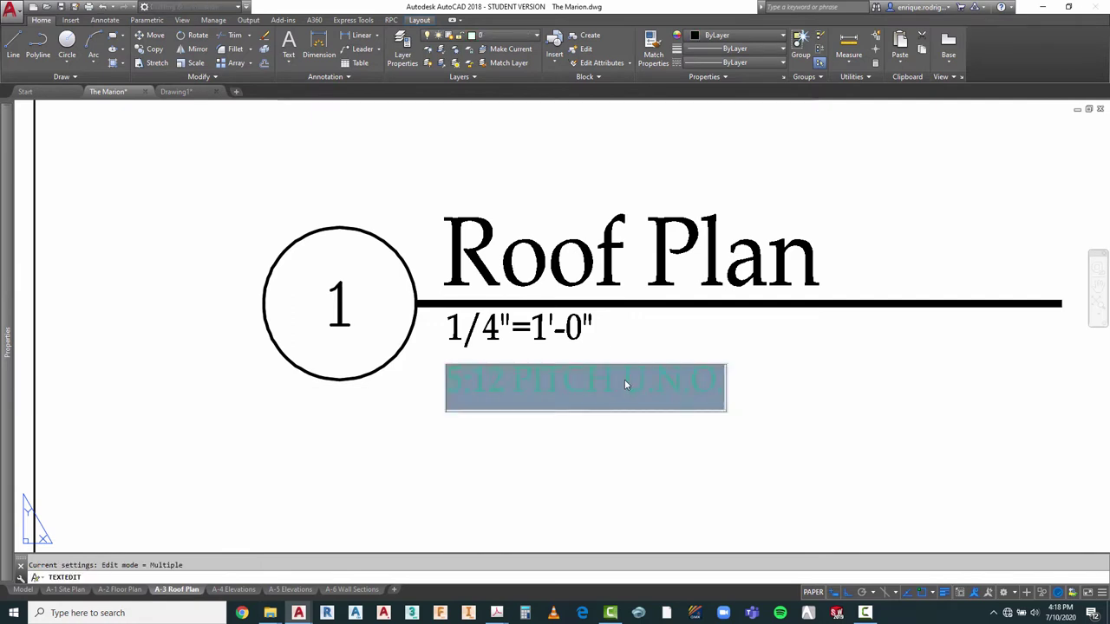
{"action": "left_click", "coordinate": [658, 490]}
{"action": "key", "text": "Escape"}
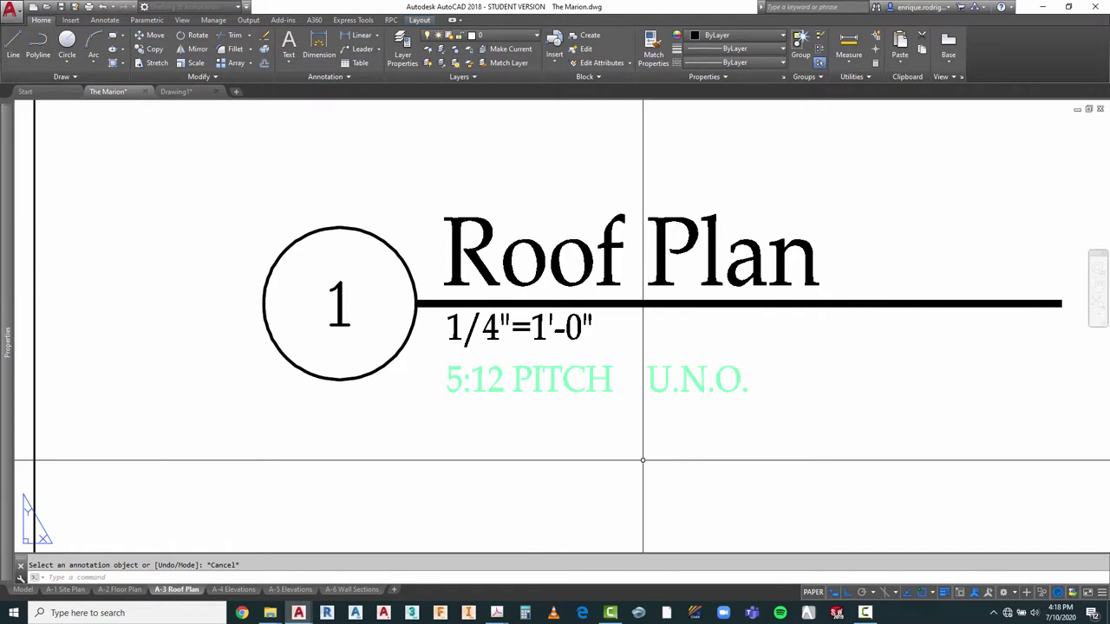
{"action": "scroll", "coordinate": [646, 416], "scroll_direction": "down", "scroll_amount": 3}
{"action": "type", "text": "RE"}
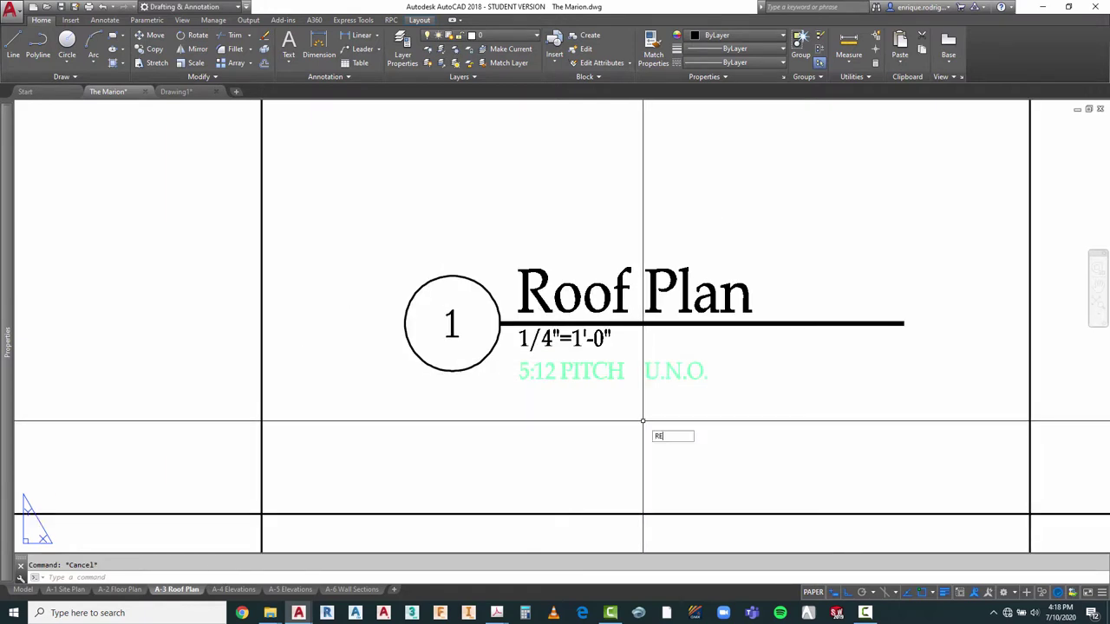
{"action": "type", "text": "GEN"}
{"action": "key", "text": "Return"}
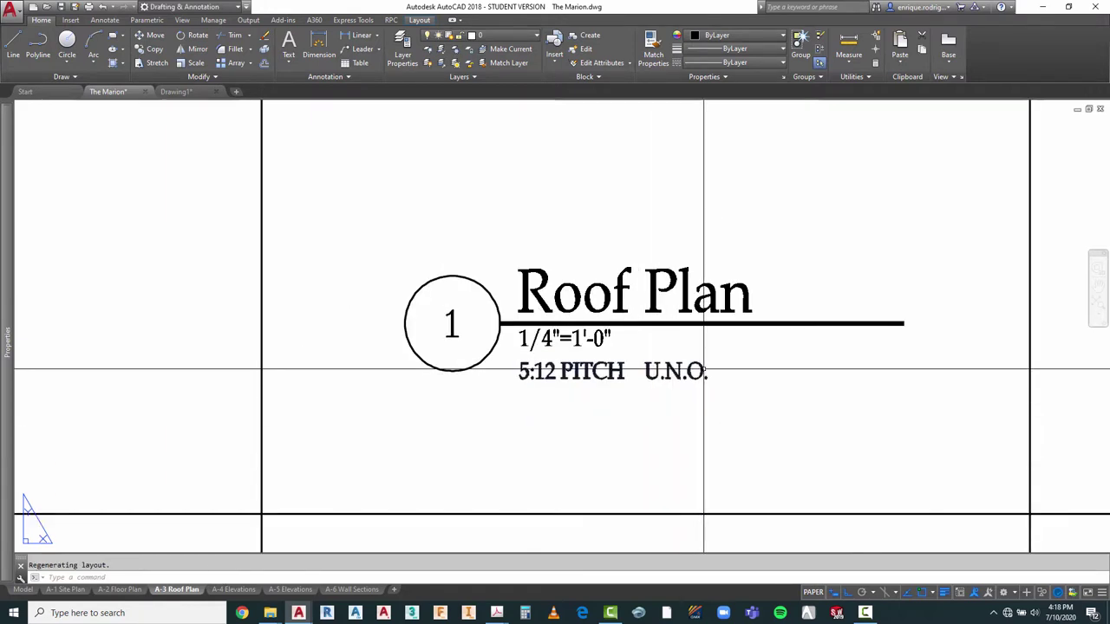
Step: Activate the roof plan viewport and move the 5:12 slope symbol from the middle of the roof to just below the pitch note, with Ortho off
{"action": "scroll", "coordinate": [647, 400], "scroll_direction": "down", "scroll_amount": 3}
{"action": "scroll", "coordinate": [691, 401], "scroll_direction": "down", "scroll_amount": 3}
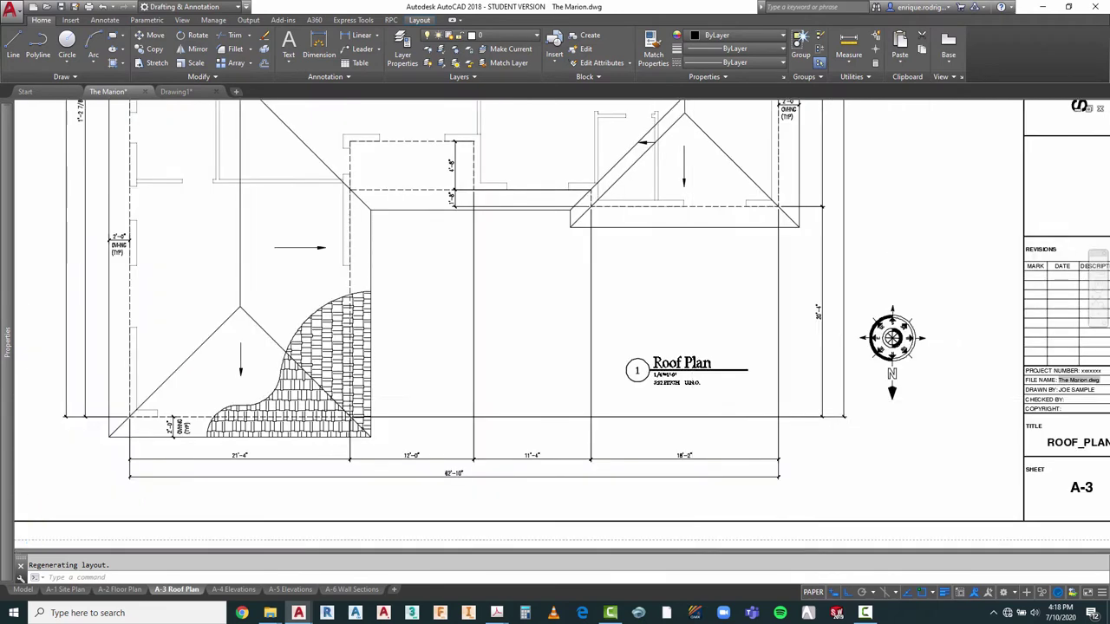
{"action": "scroll", "coordinate": [577, 439], "scroll_direction": "down", "scroll_amount": 2}
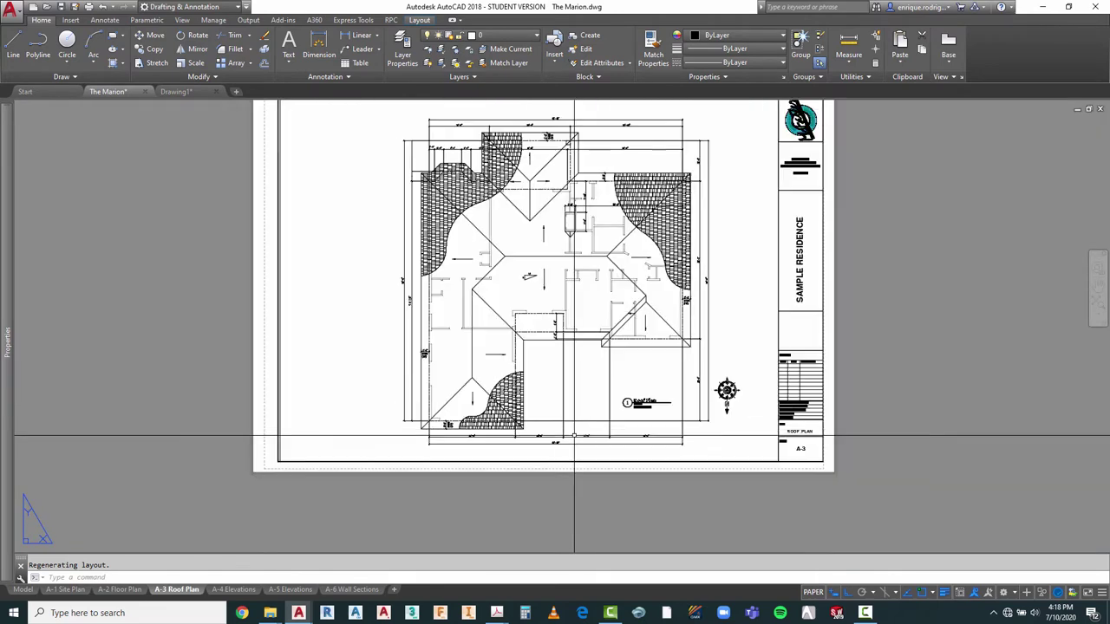
{"action": "scroll", "coordinate": [590, 245], "scroll_direction": "up", "scroll_amount": 2}
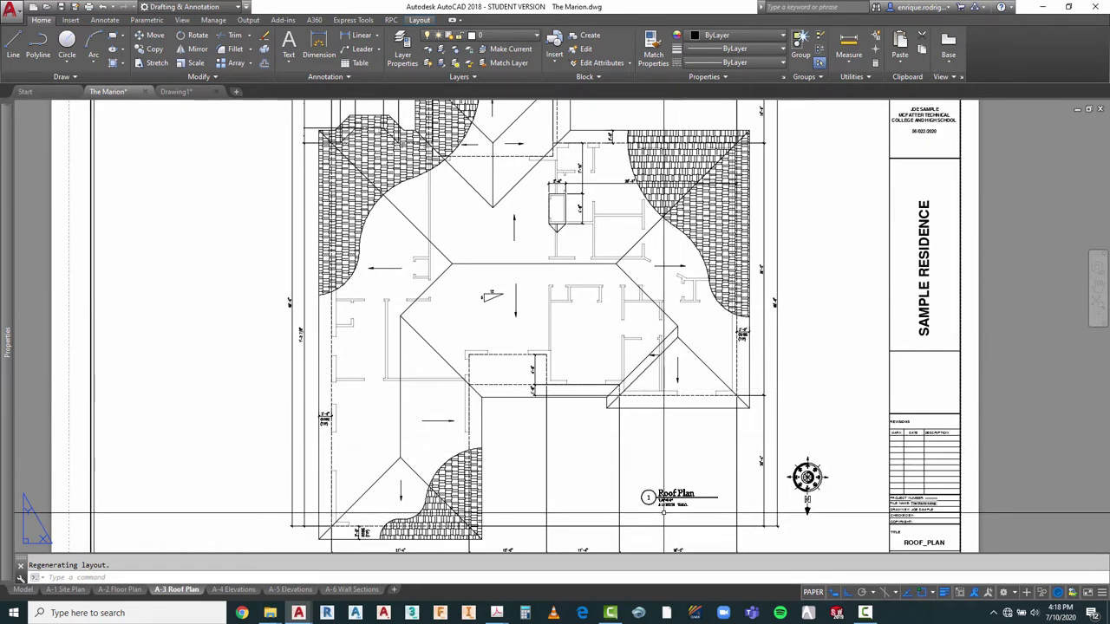
{"action": "left_click", "coordinate": [496, 280]}
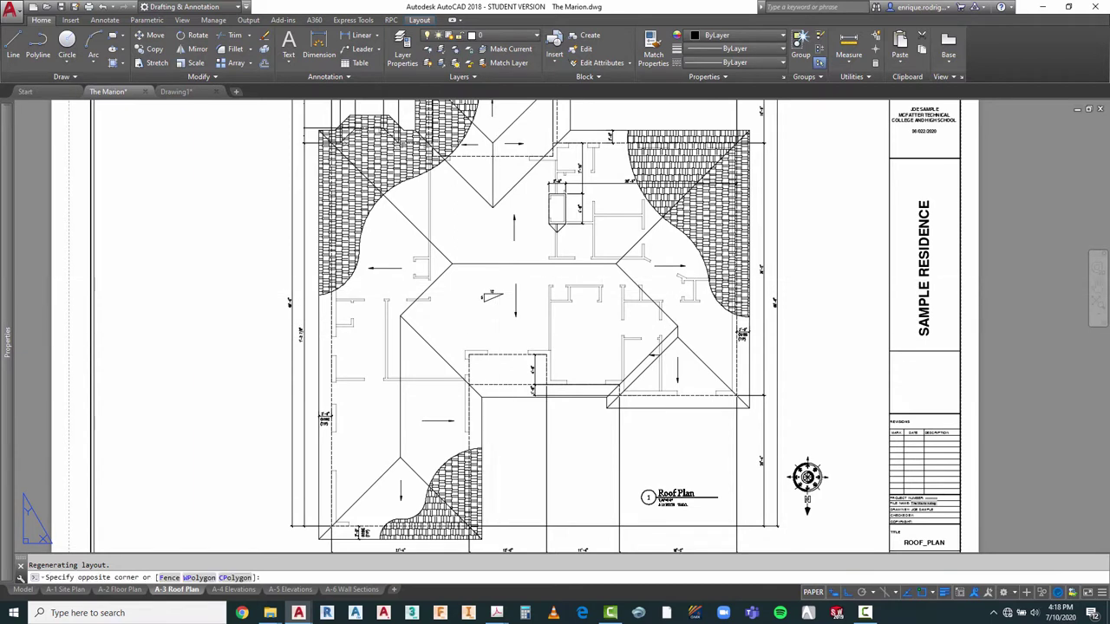
{"action": "left_click", "coordinate": [477, 316]}
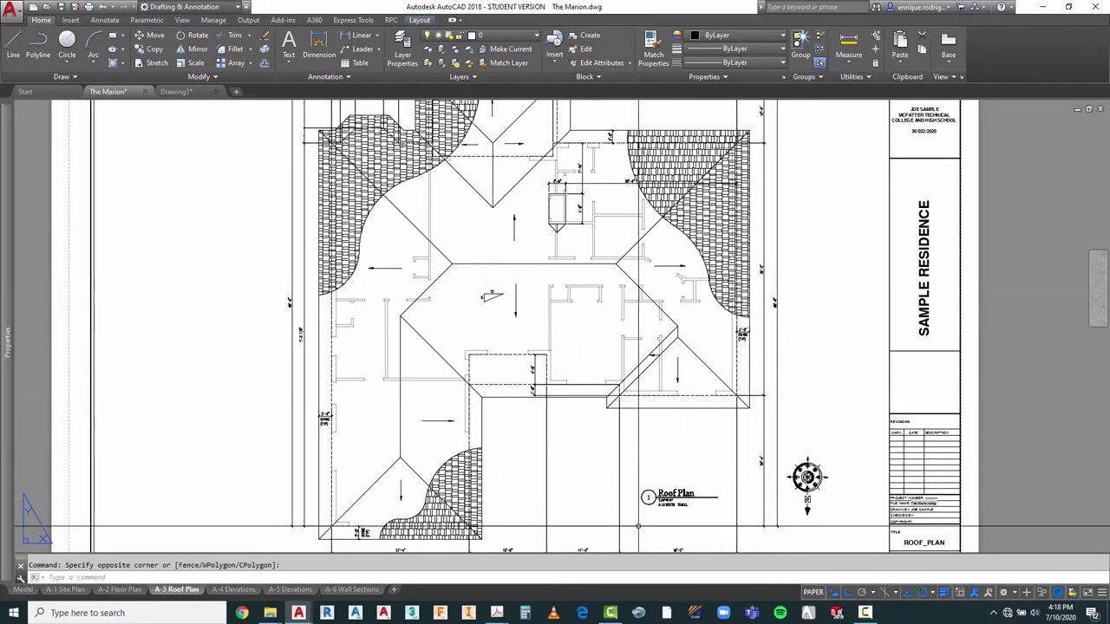
{"action": "double_click", "coordinate": [488, 334]}
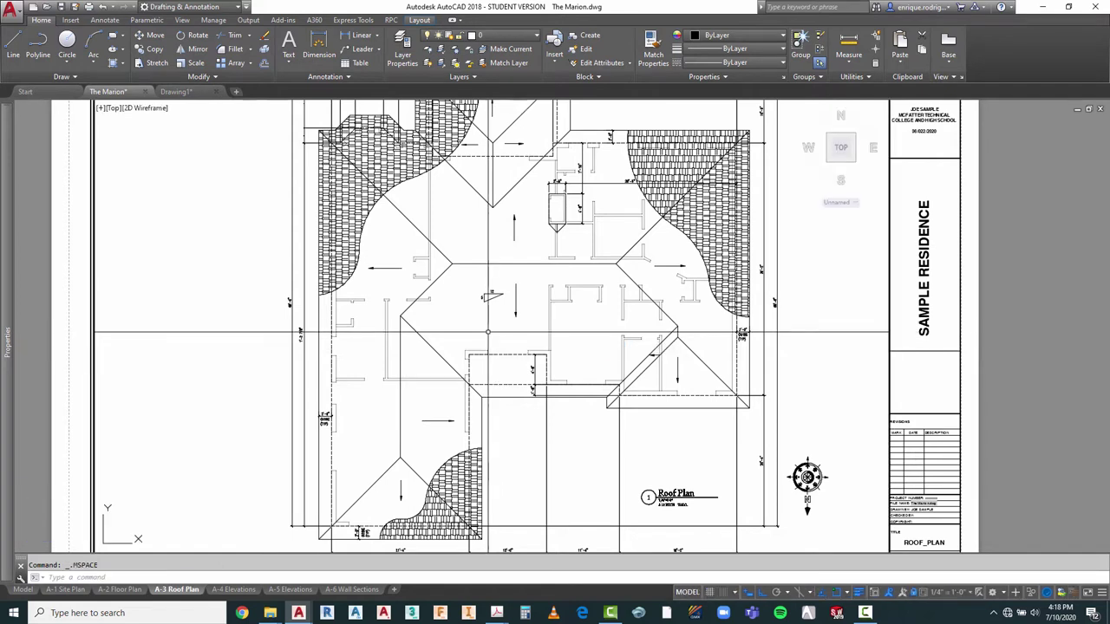
{"action": "left_click", "coordinate": [496, 282]}
{"action": "left_click", "coordinate": [470, 315]}
{"action": "key", "text": "Return"}
{"action": "left_click", "coordinate": [490, 294]}
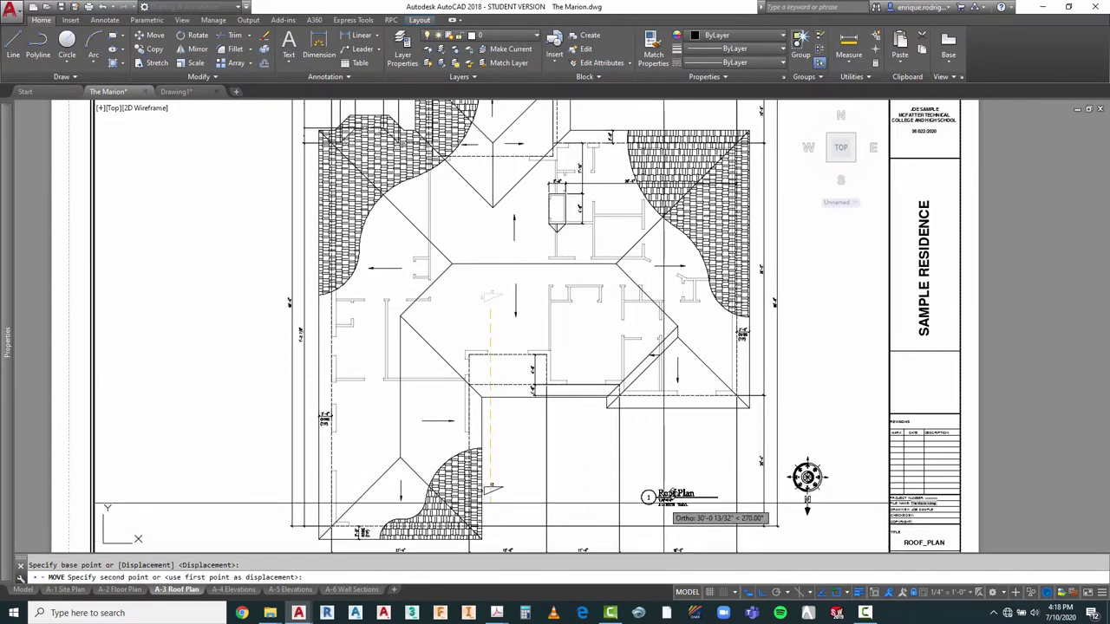
{"action": "key", "text": "F8"}
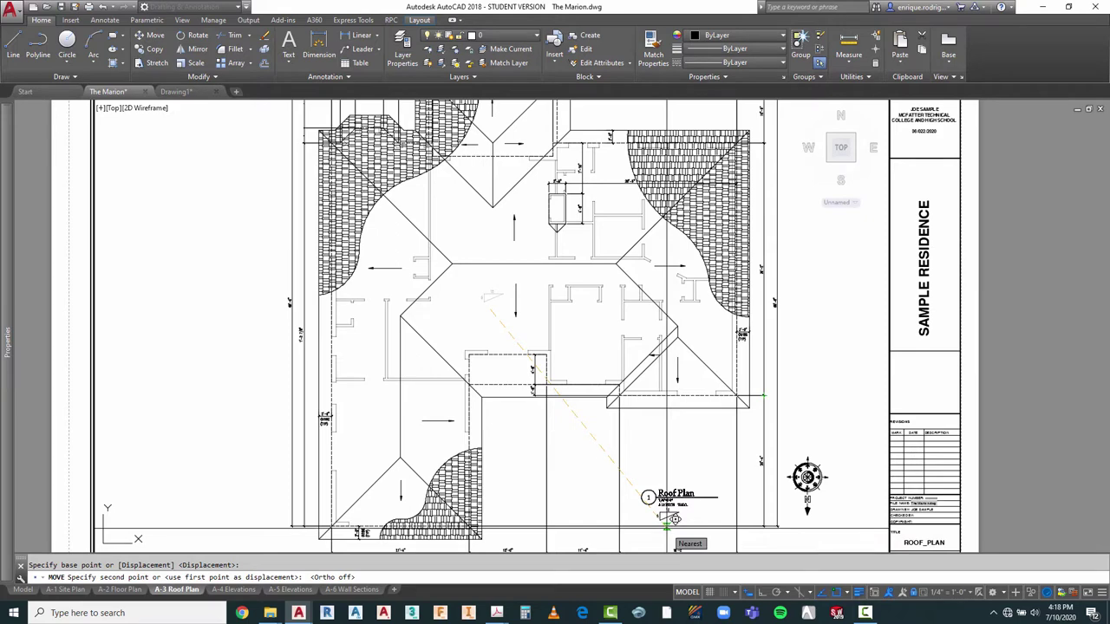
{"action": "left_click", "coordinate": [666, 513]}
{"action": "scroll", "coordinate": [695, 536], "scroll_direction": "up", "scroll_amount": 3}
{"action": "scroll", "coordinate": [630, 522], "scroll_direction": "up", "scroll_amount": 2}
{"action": "scroll", "coordinate": [631, 522], "scroll_direction": "down", "scroll_amount": 3}
{"action": "scroll", "coordinate": [679, 400], "scroll_direction": "up", "scroll_amount": 3}
{"action": "key", "text": "Escape"}
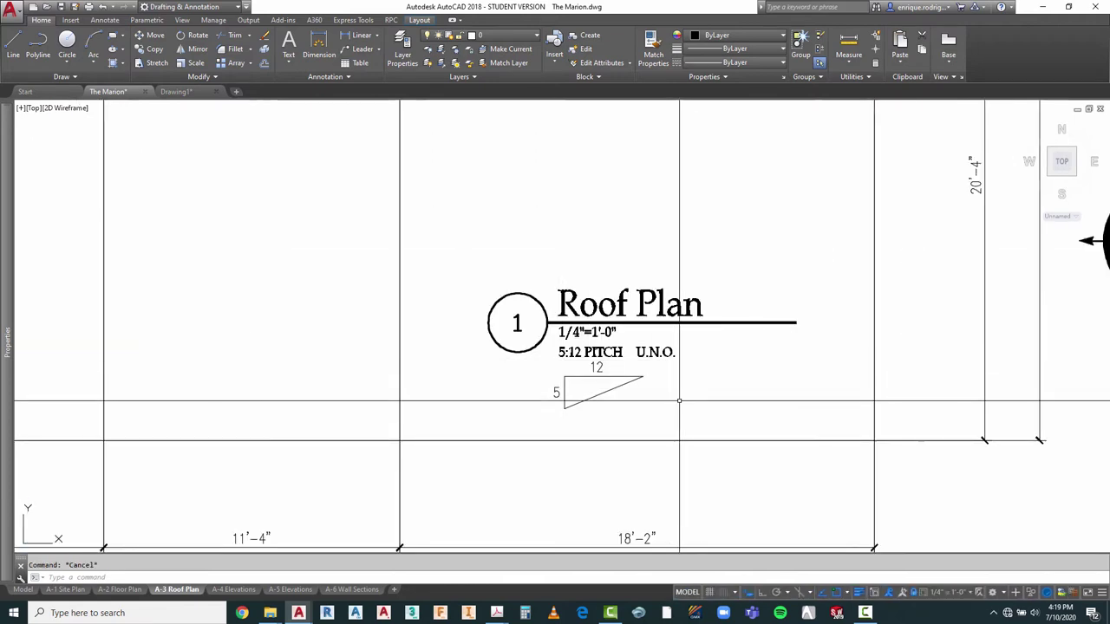
Step: Nudge the slope symbol slightly down and to the right so it clears the pitch note
{"action": "key", "text": "space"}
{"action": "left_click", "coordinate": [643, 396]}
{"action": "key", "text": "space"}
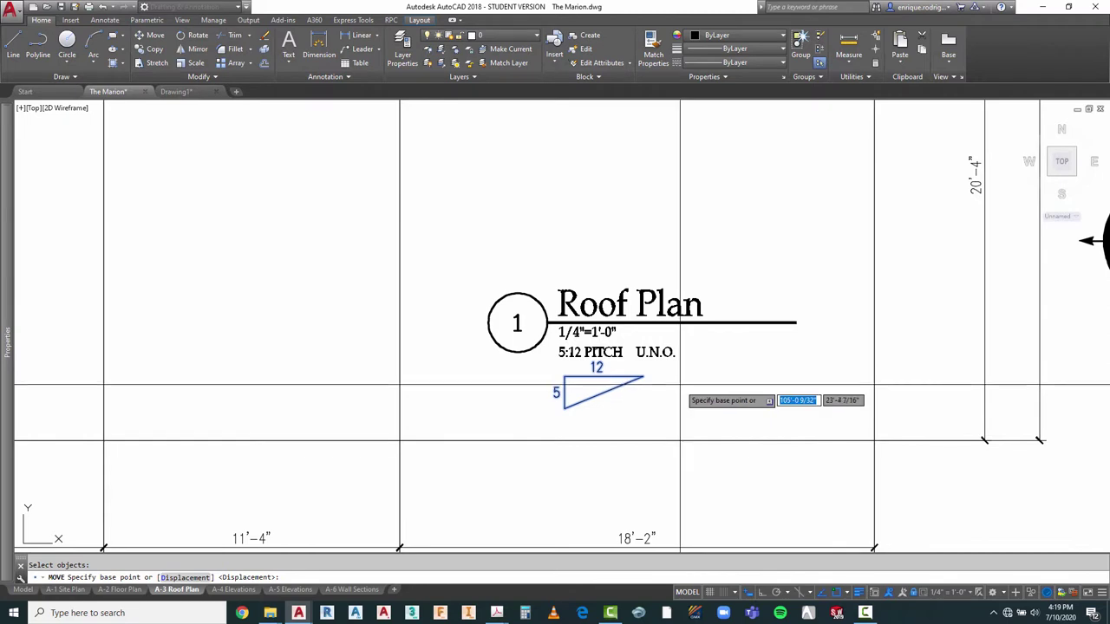
{"action": "left_click", "coordinate": [680, 386]}
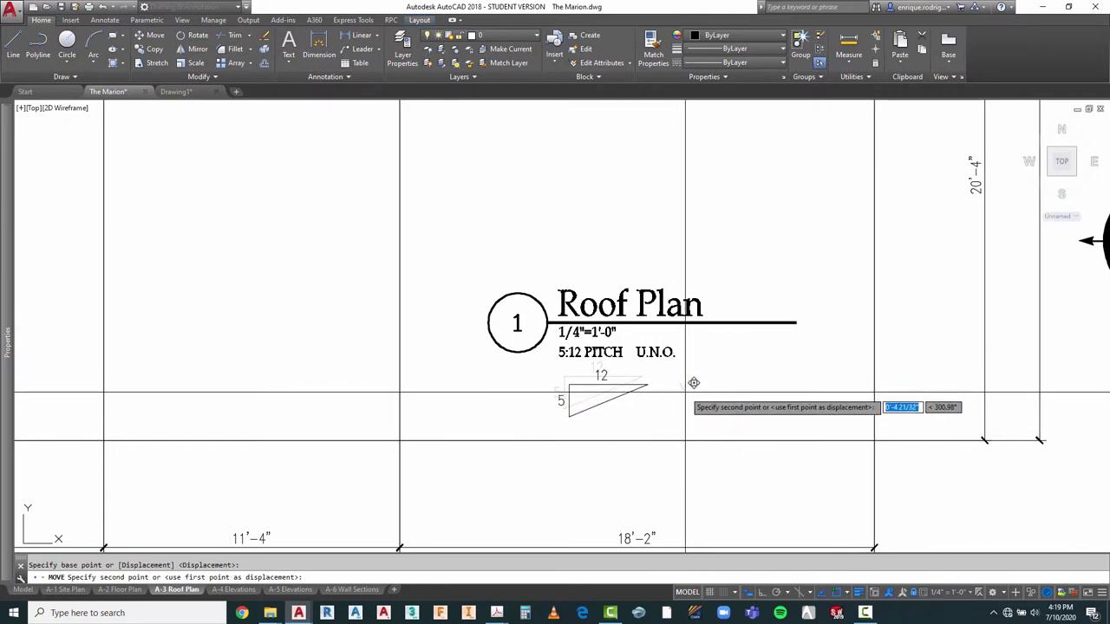
{"action": "left_click", "coordinate": [694, 382]}
{"action": "scroll", "coordinate": [632, 361], "scroll_direction": "down", "scroll_amount": 6}
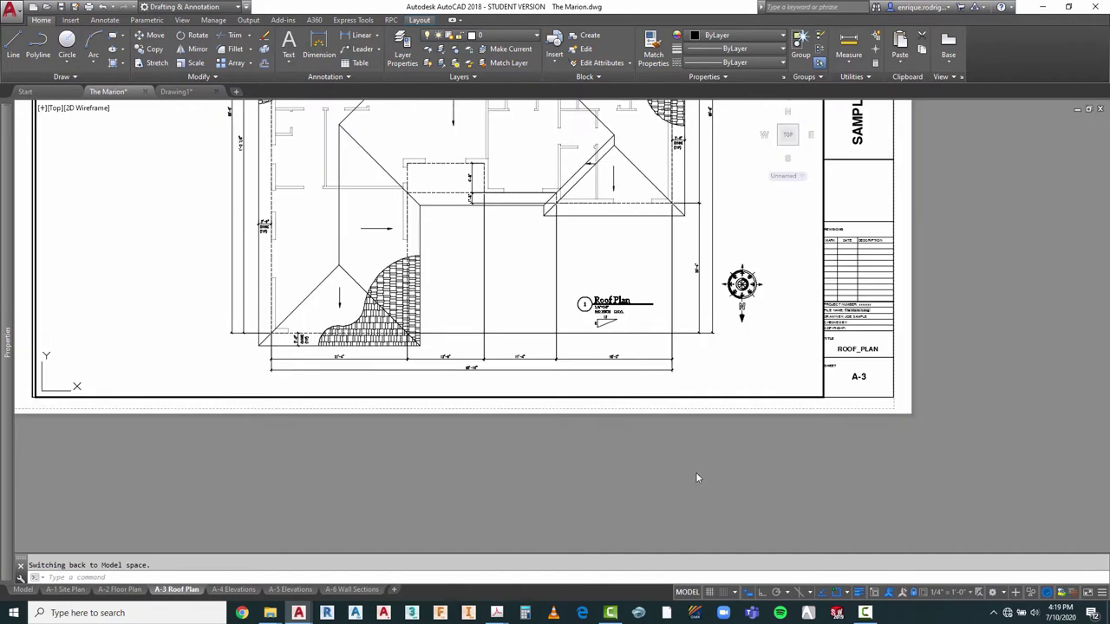
Step: Return to paper space and fit the whole A-3 sheet in view
{"action": "scroll", "coordinate": [690, 468], "scroll_direction": "down", "scroll_amount": 2}
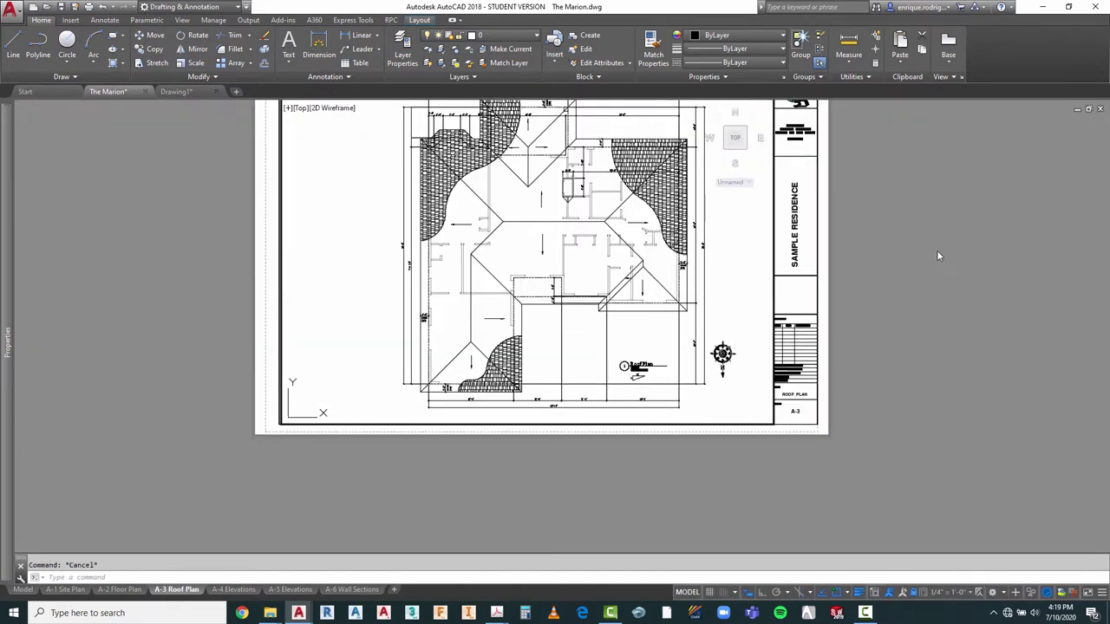
{"action": "double_click", "coordinate": [906, 269]}
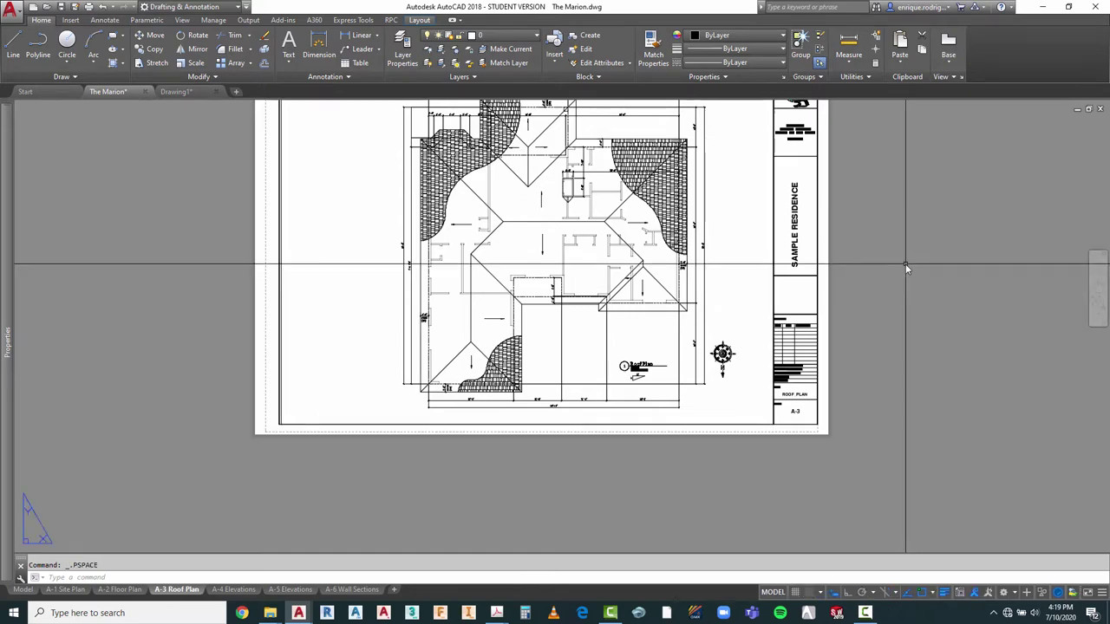
{"action": "scroll", "coordinate": [781, 366], "scroll_direction": "down", "scroll_amount": 3}
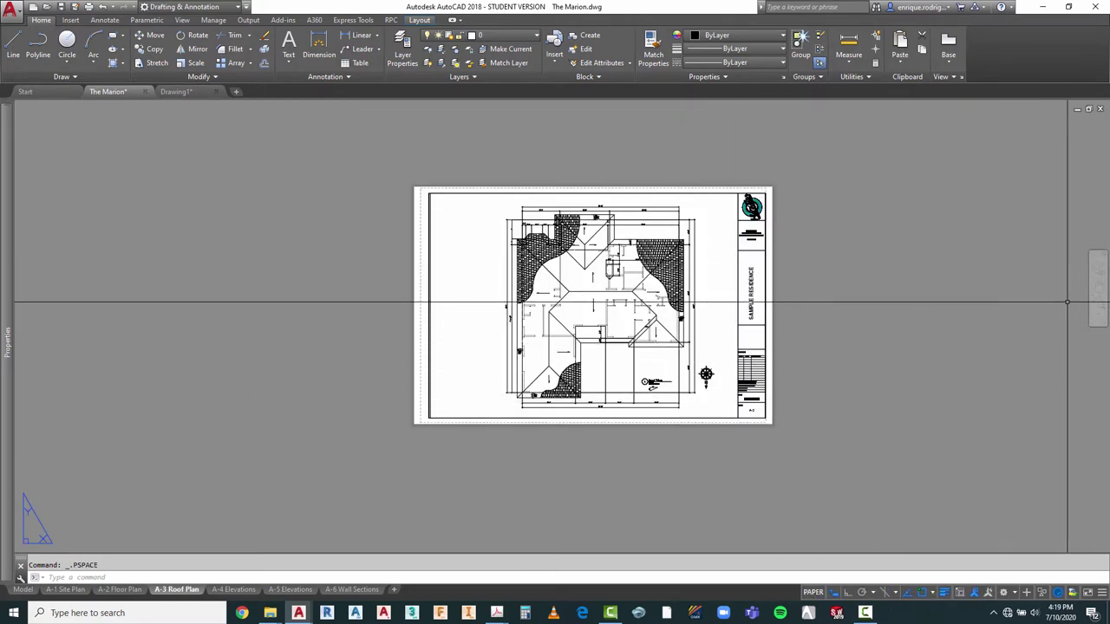
{"action": "left_click", "coordinate": [1096, 305]}
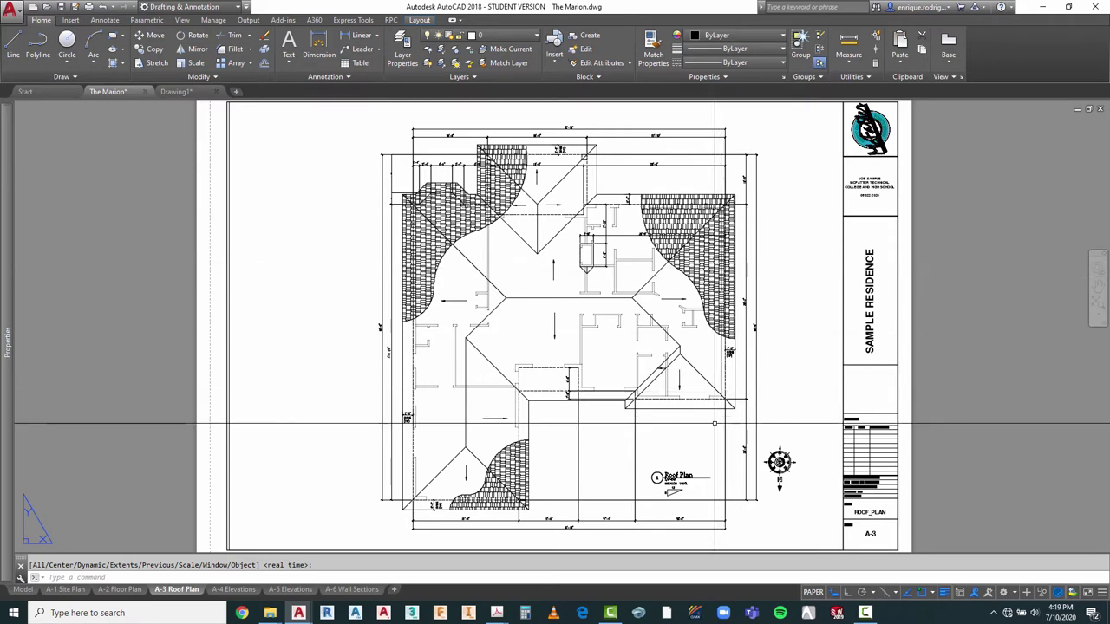
Step: Activate the viewport and erase the 5:12 slope symbol with its numbers below the Roof Plan title
{"action": "scroll", "coordinate": [685, 522], "scroll_direction": "up", "scroll_amount": 8}
{"action": "key", "text": "Escape"}
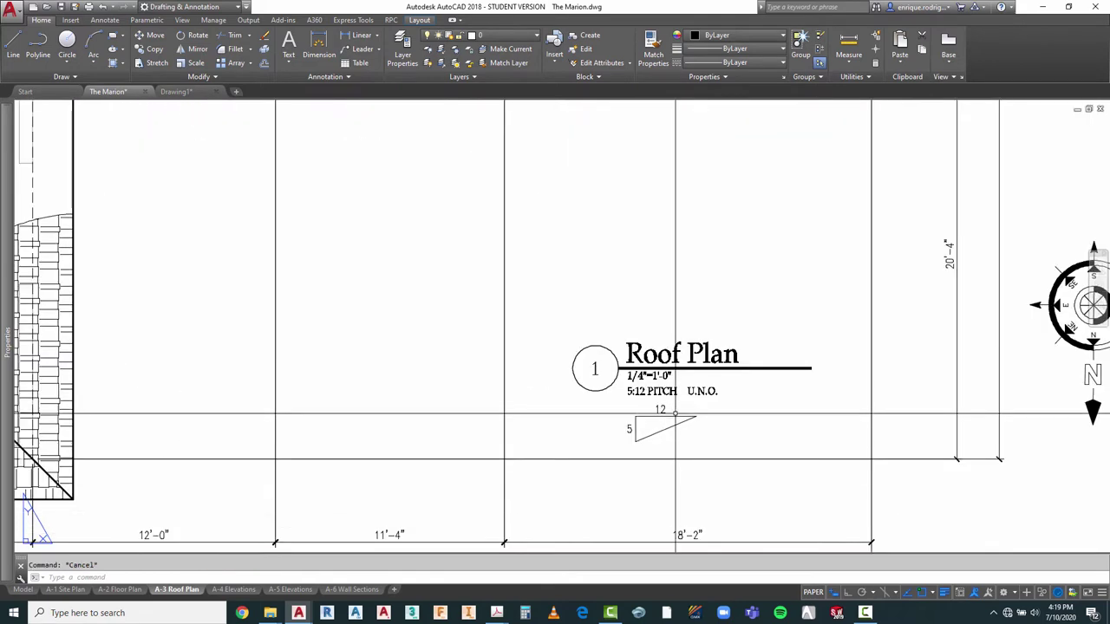
{"action": "double_click", "coordinate": [676, 413]}
{"action": "left_click", "coordinate": [676, 403]}
{"action": "left_click", "coordinate": [609, 441]}
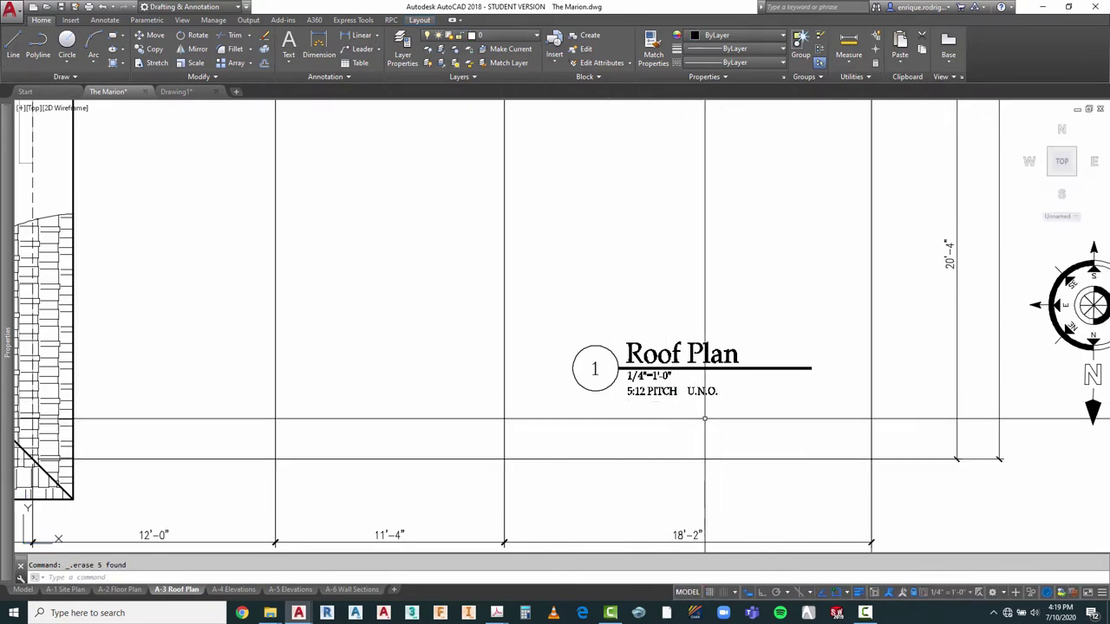
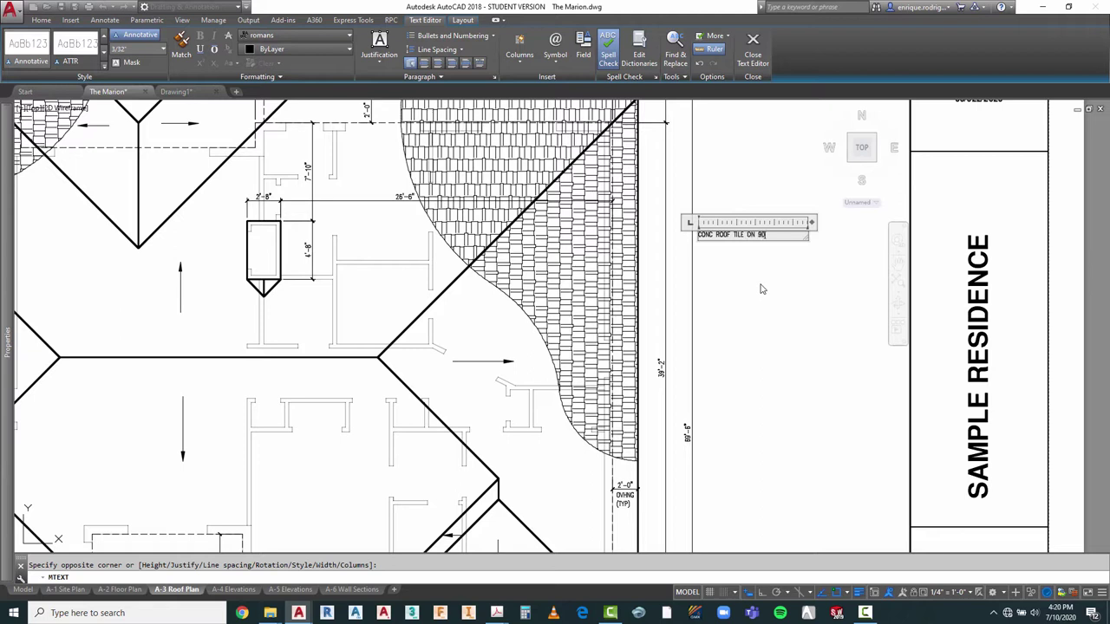
Step: Enter the note "CONC ROOF TILE ON 90# FELT HOT MPPED ON 30# FELT TIN TAGGED ON APA 40/20, 19/32" CDX #1 PLYWD SHEATHING" east of the roof
{"action": "type", "text": "#"}
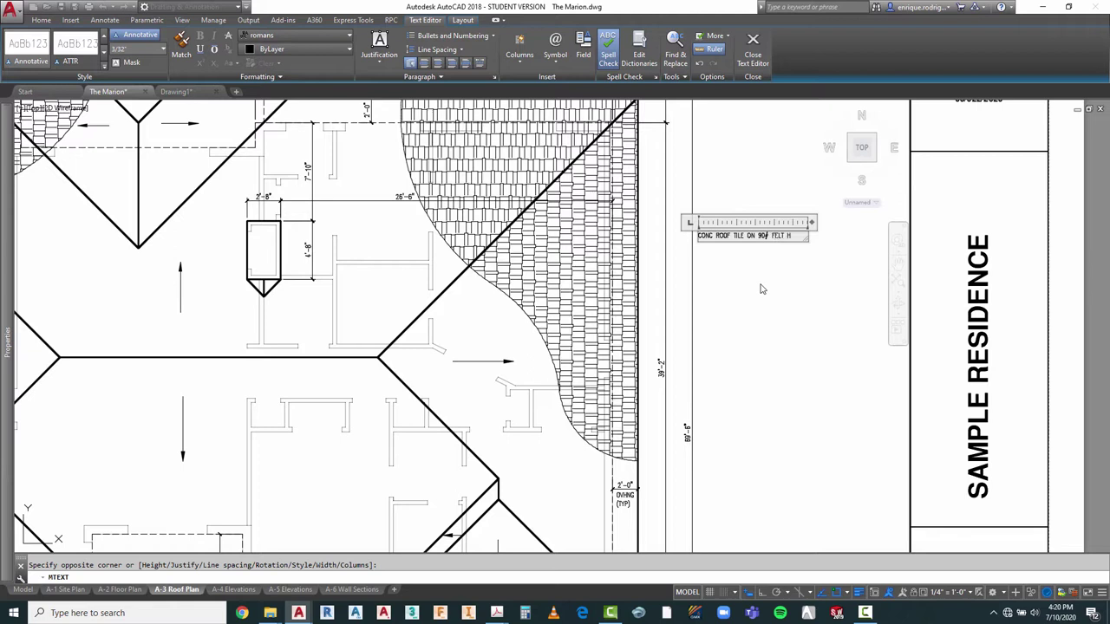
{"action": "type", "text": "FELT HOT MP"}
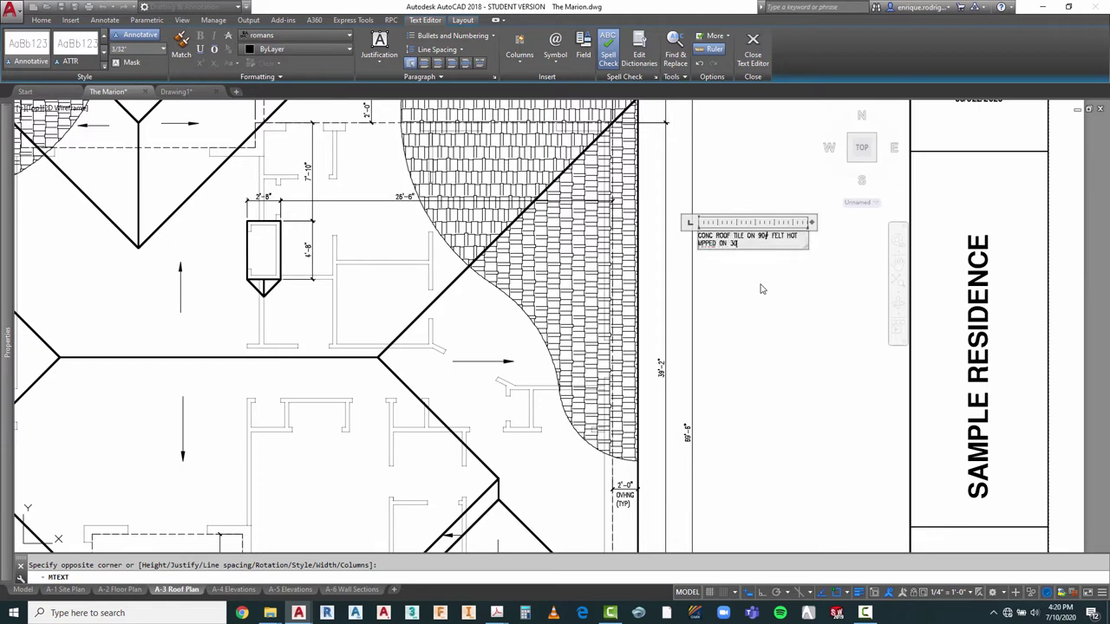
{"action": "type", "text": "PED ON 30# FELT TIN TAGGED O"}
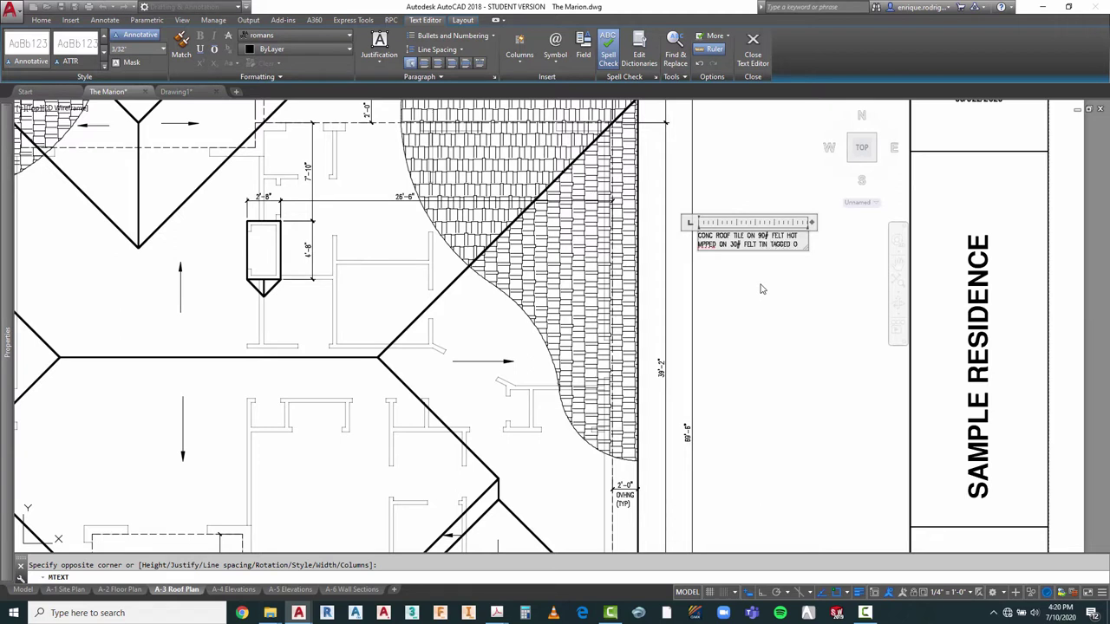
{"action": "type", "text": "4"}
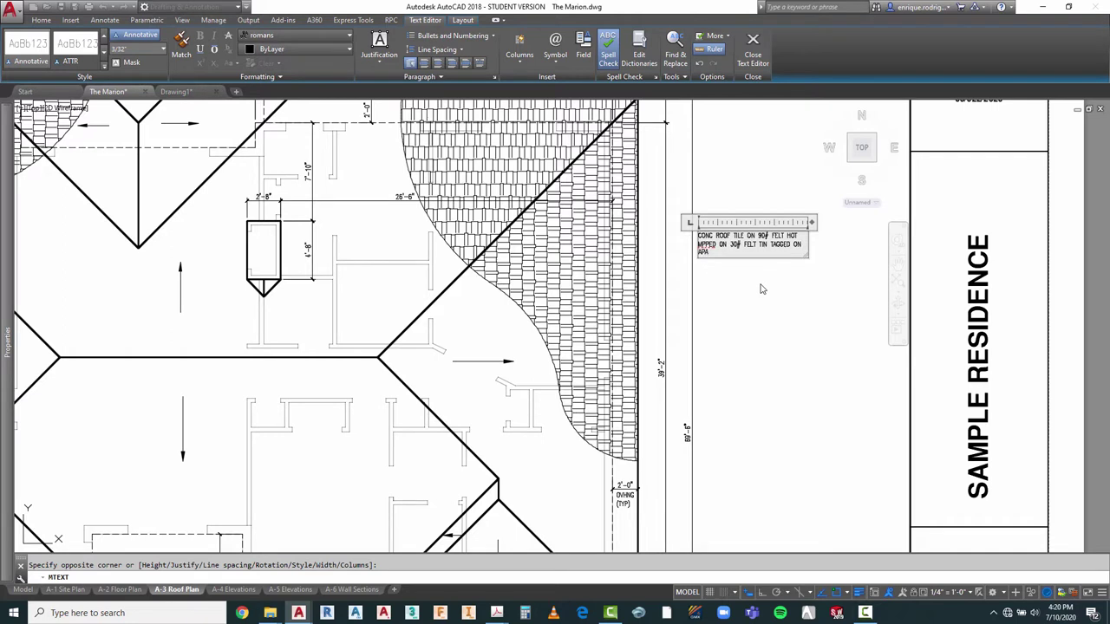
{"action": "type", "text": "0/20 "}
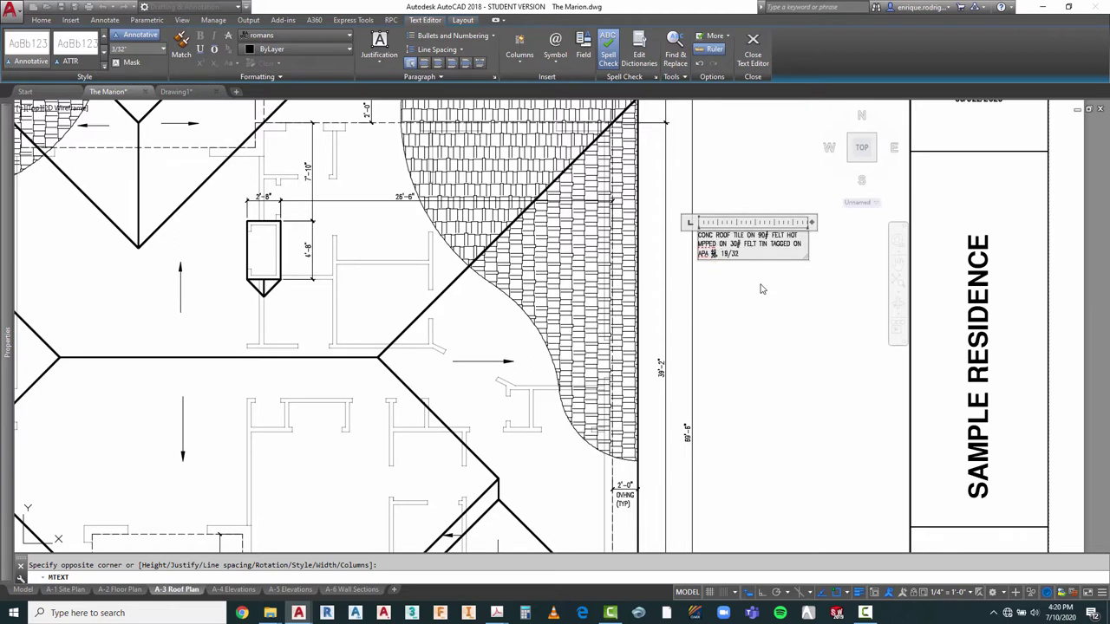
{"action": "type", "text": "19/32"}
{"action": "left_click", "coordinate": [782, 335]}
{"action": "scroll", "coordinate": [767, 302], "scroll_direction": "down", "scroll_amount": 3}
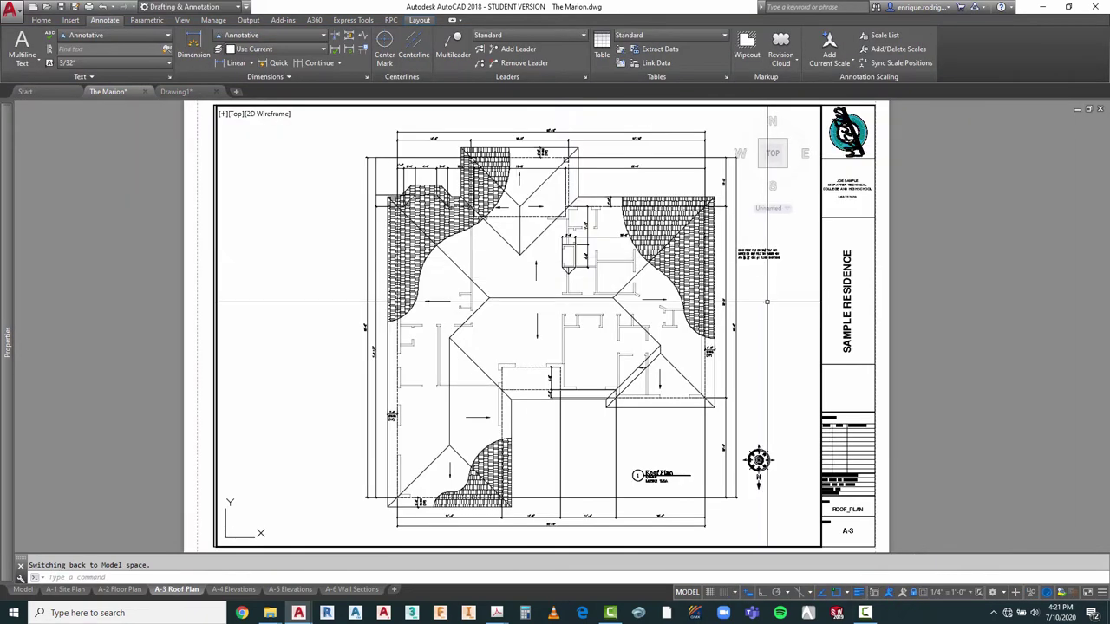
{"action": "scroll", "coordinate": [766, 302], "scroll_direction": "up", "scroll_amount": 5}
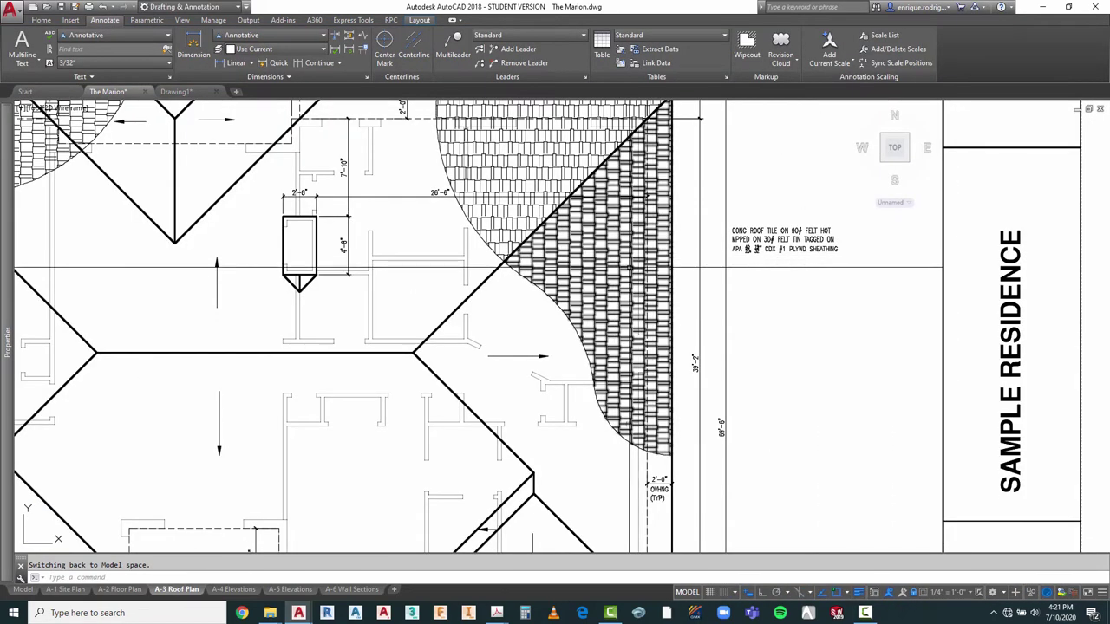
{"action": "scroll", "coordinate": [761, 260], "scroll_direction": "up", "scroll_amount": 4}
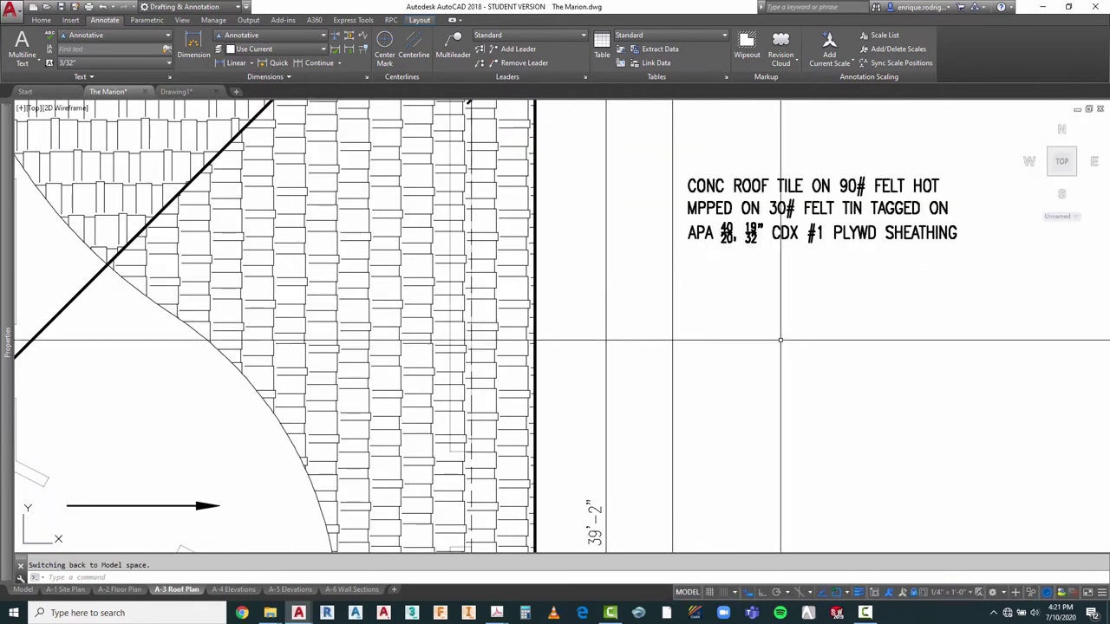
Step: Inspect the roofing material note's text height and annotation scale in its properties
{"action": "scroll", "coordinate": [765, 225], "scroll_direction": "up", "scroll_amount": 2}
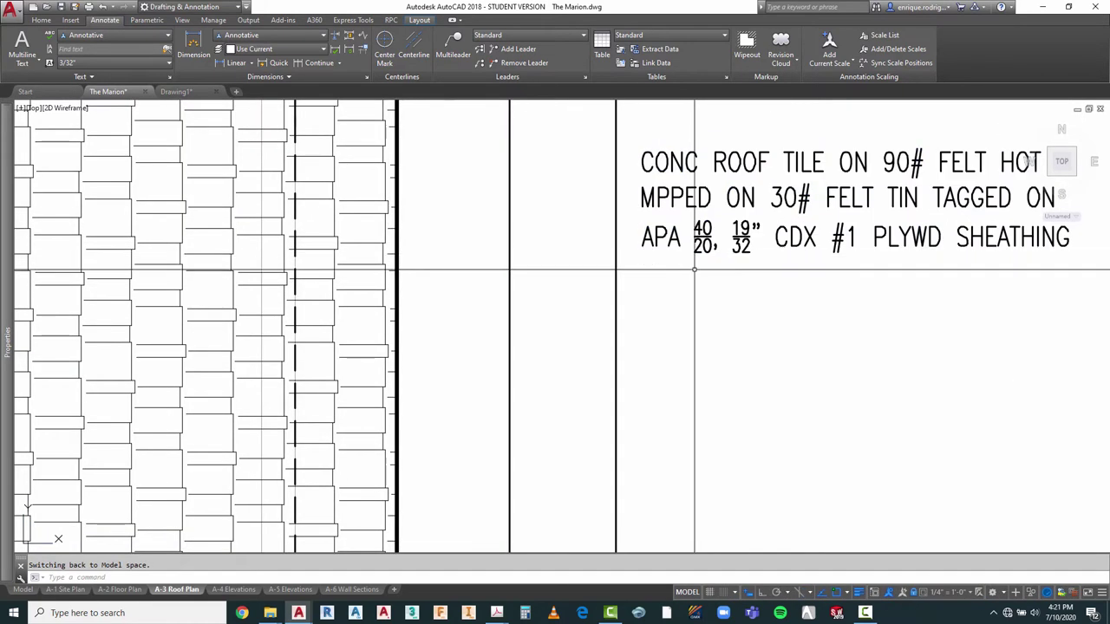
{"action": "key", "text": "Escape"}
{"action": "scroll", "coordinate": [693, 270], "scroll_direction": "down", "scroll_amount": 7}
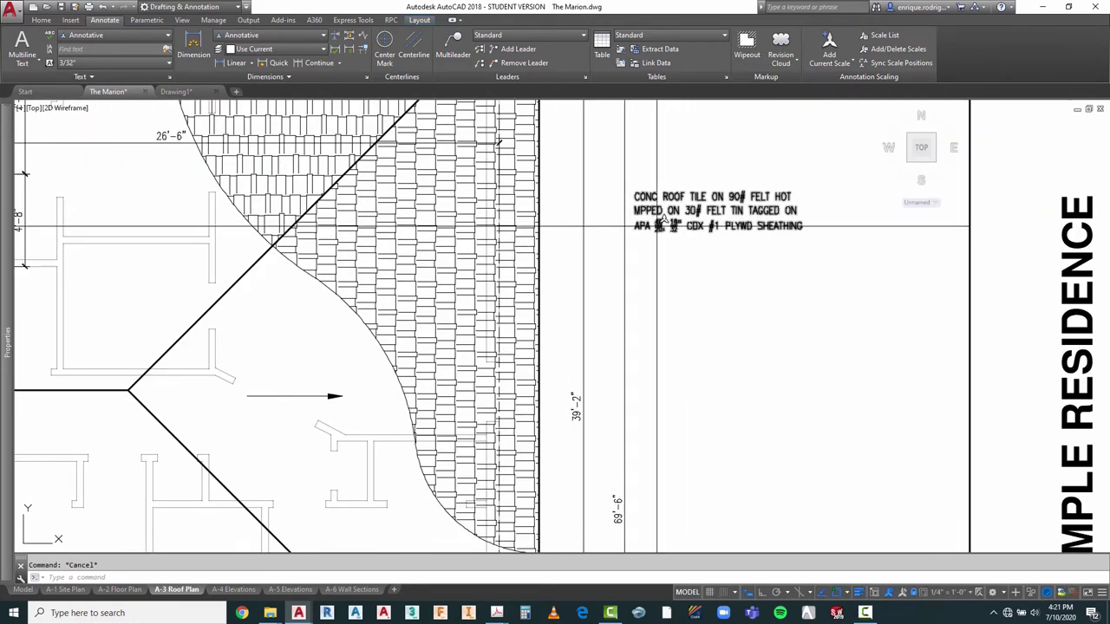
{"action": "left_click", "coordinate": [665, 215]}
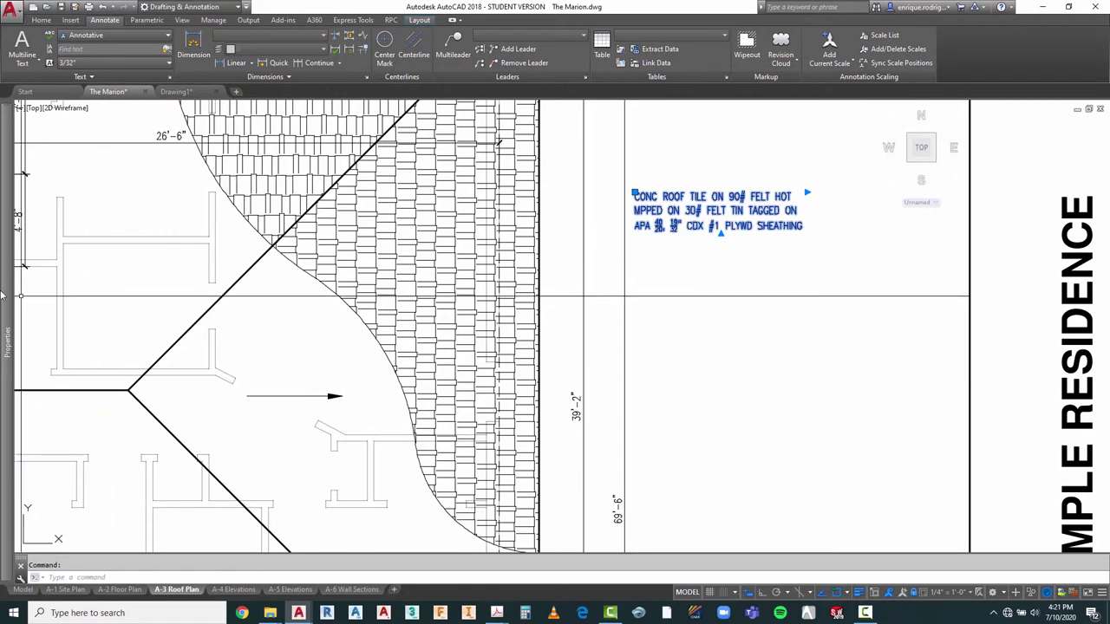
{"action": "mouse_move", "coordinate": [9, 292]}
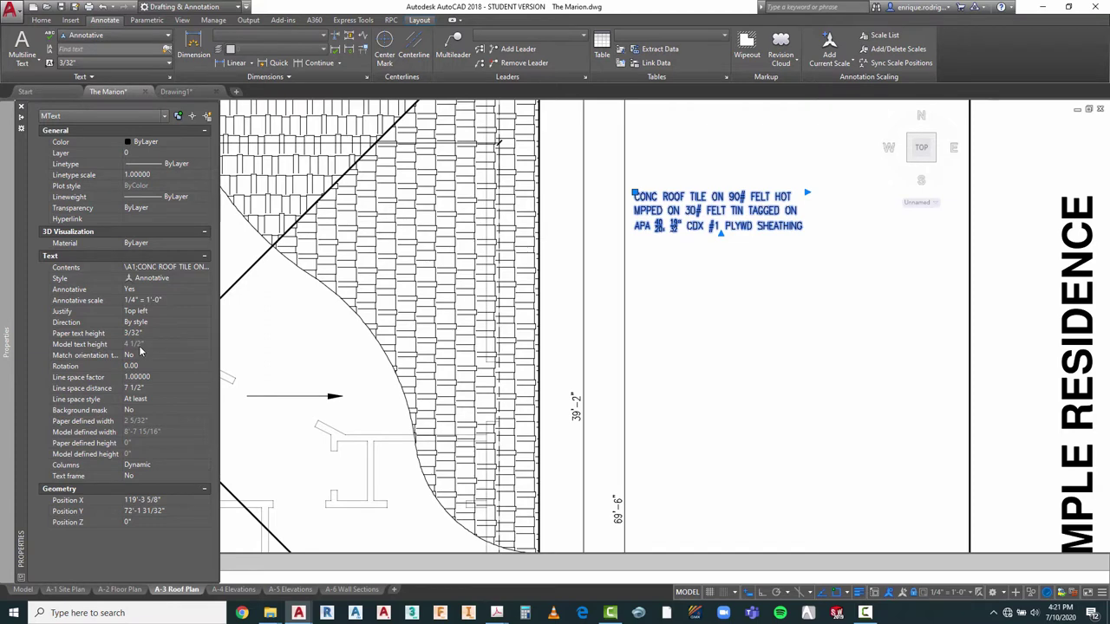
{"action": "key", "text": "Escape"}
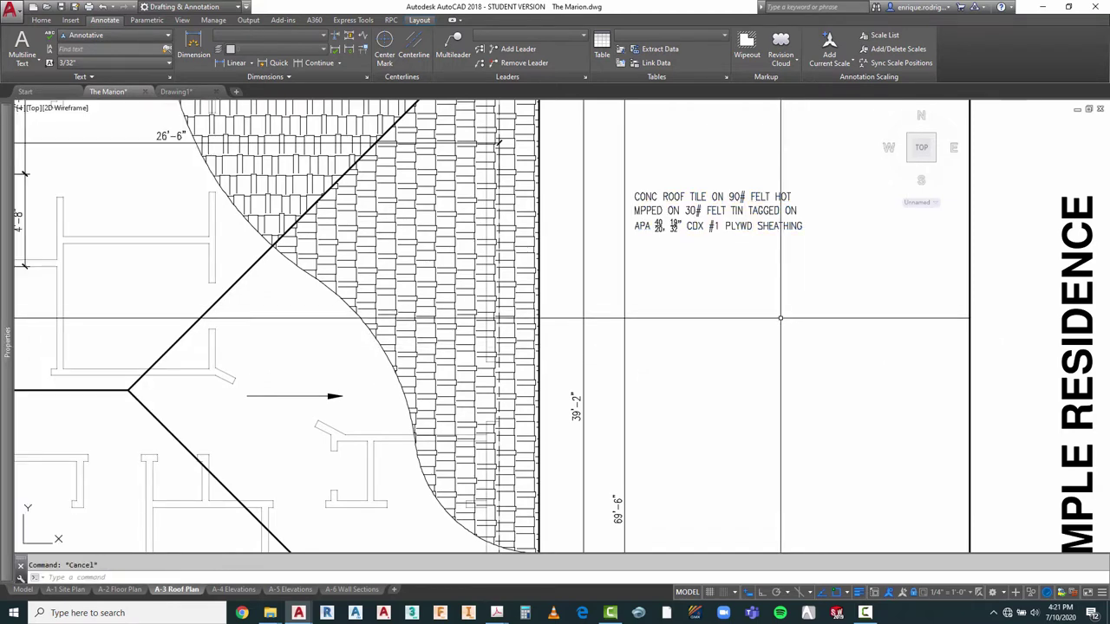
Step: Put the roofing material note on the A-Anno-Note-Roof layer
{"action": "scroll", "coordinate": [820, 351], "scroll_direction": "down", "scroll_amount": 2}
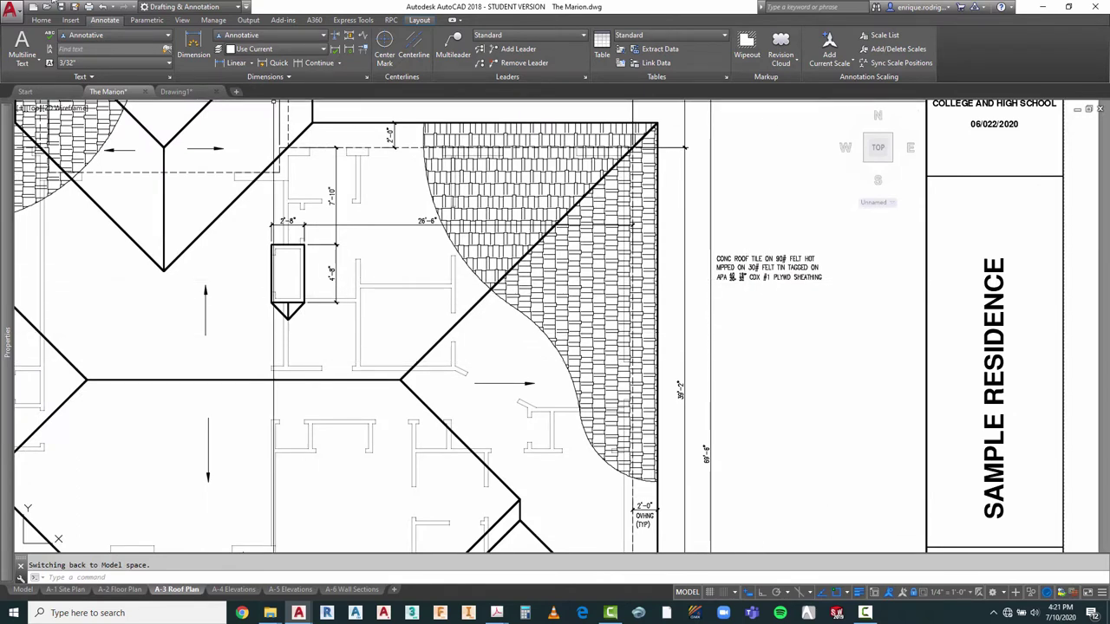
{"action": "left_click", "coordinate": [41, 20]}
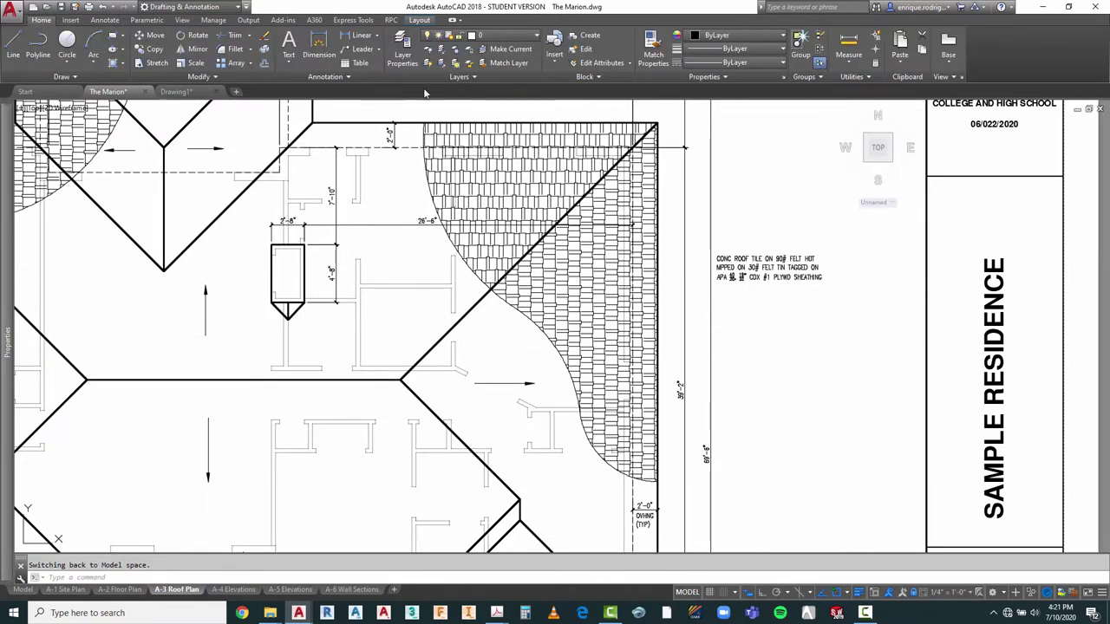
{"action": "left_click", "coordinate": [768, 267]}
{"action": "left_click", "coordinate": [733, 293]}
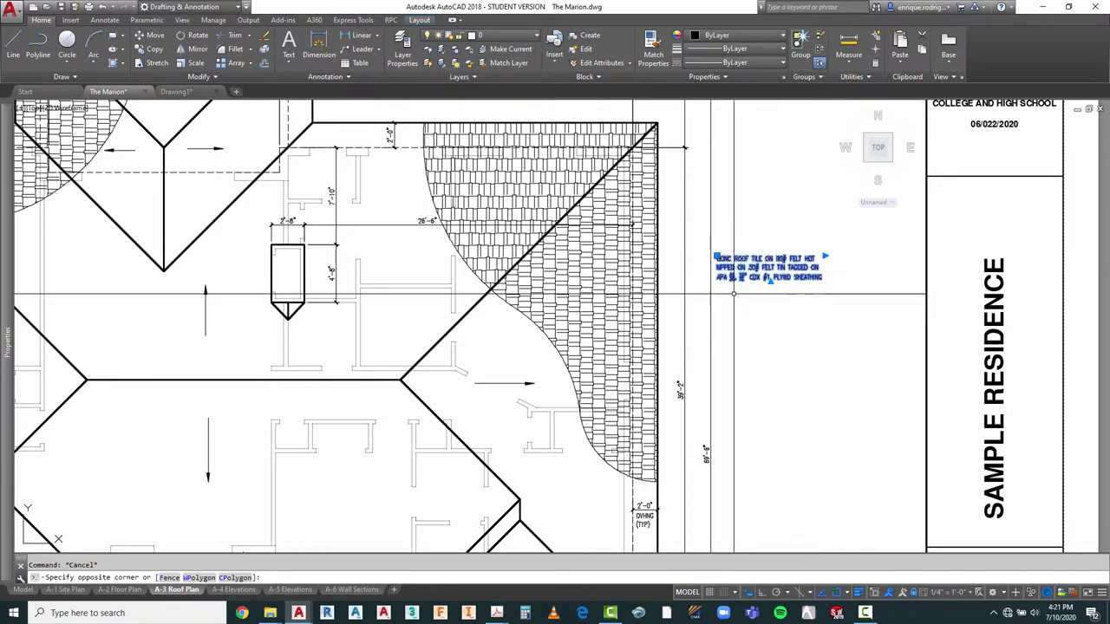
{"action": "left_click", "coordinate": [734, 293]}
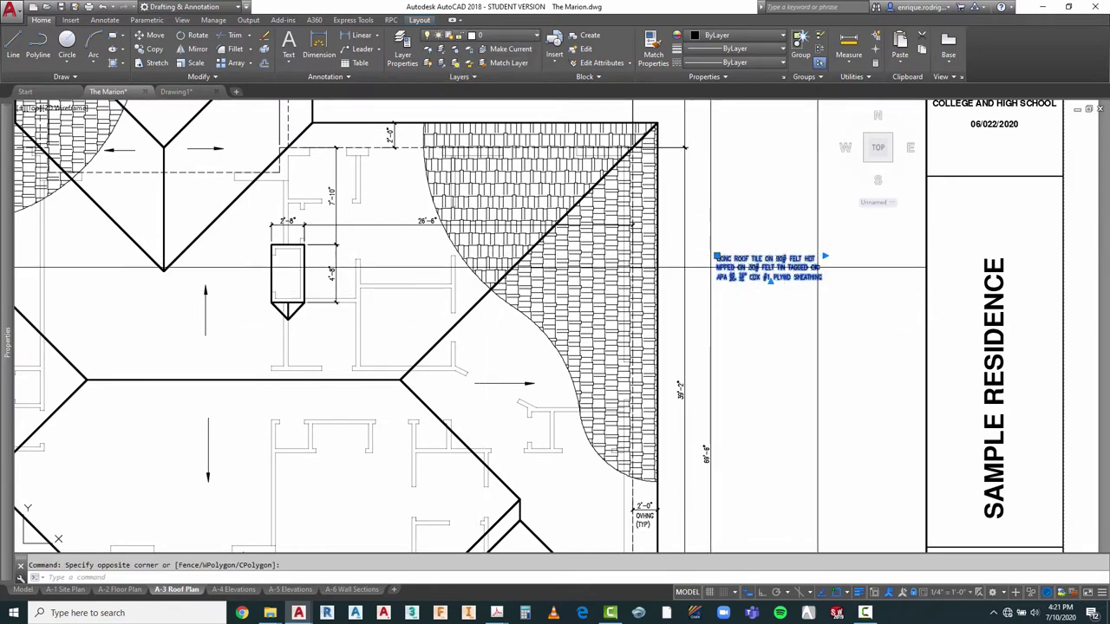
{"action": "left_click", "coordinate": [507, 35]}
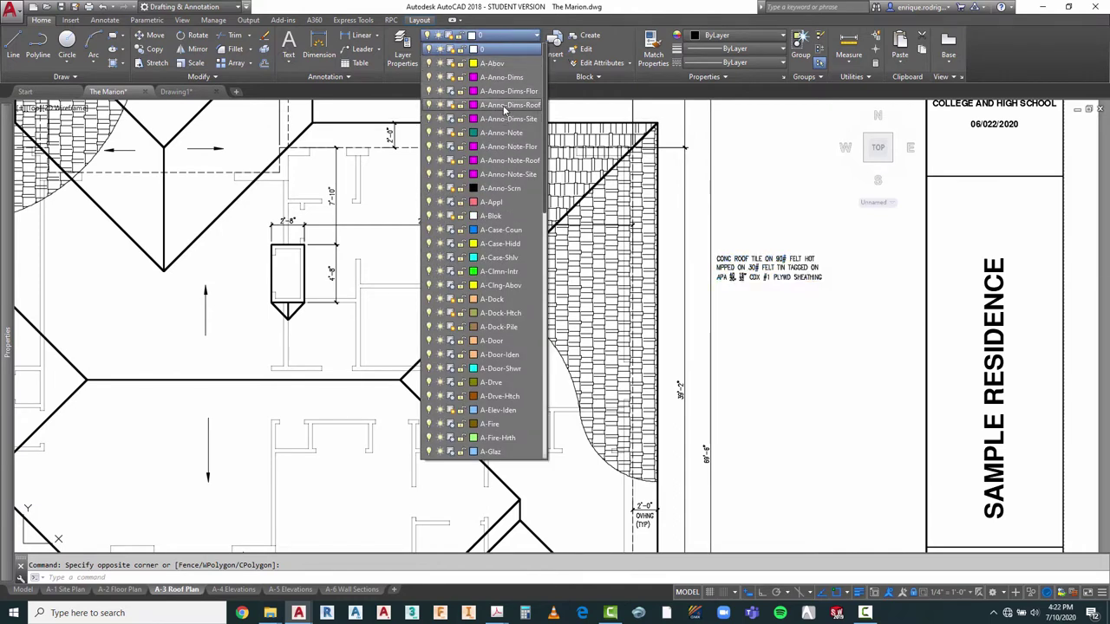
{"action": "left_click", "coordinate": [508, 163]}
{"action": "key", "text": "Escape"}
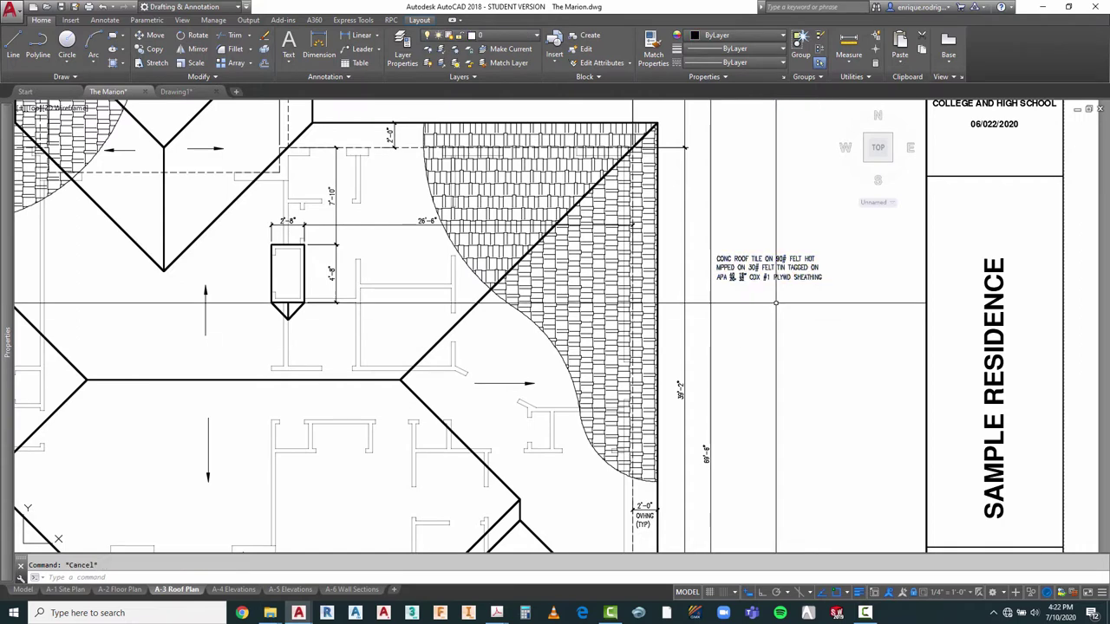
{"action": "left_click", "coordinate": [764, 253]}
{"action": "key", "text": "Escape"}
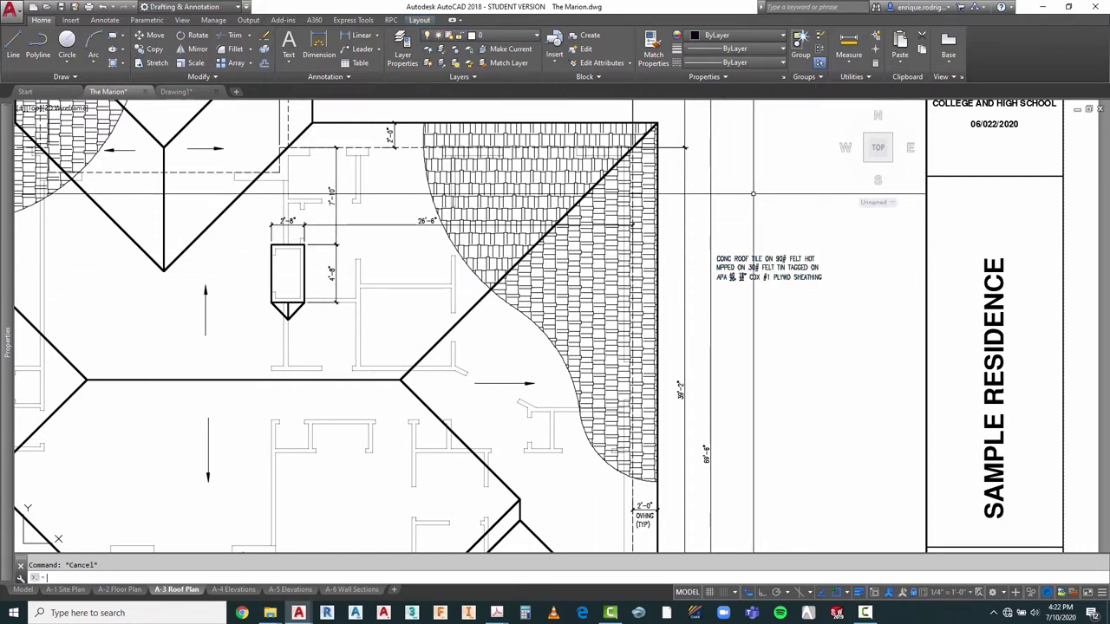
Step: Draw a plain two-segment line from the east roof tile hatch up to the roofing material note, ending in a short horizontal landing
{"action": "type", "text": "QLEad"}
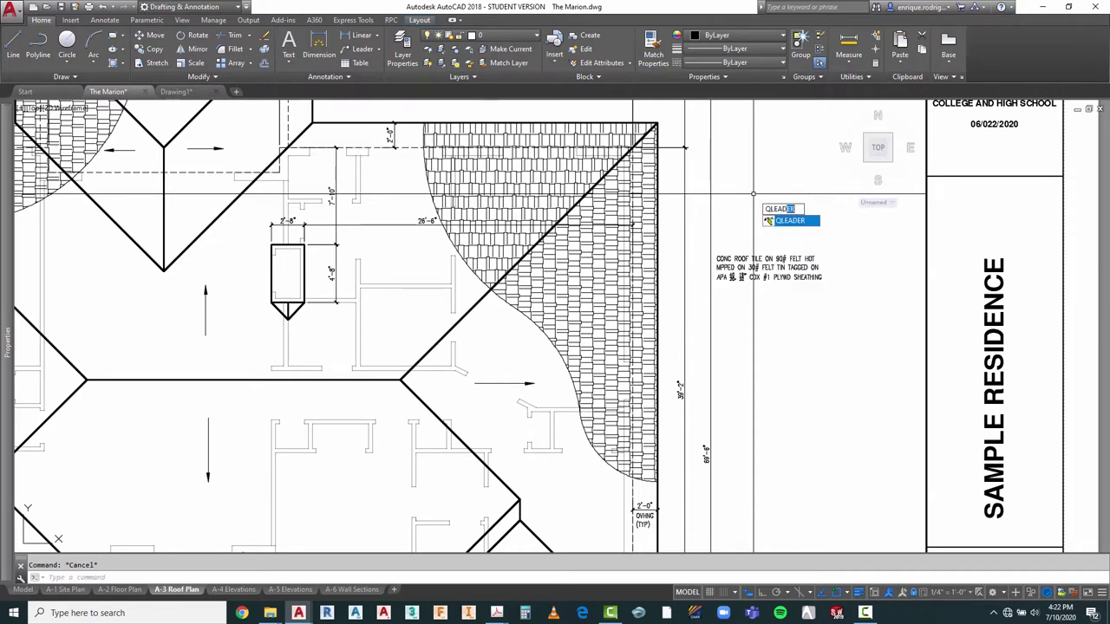
{"action": "key", "text": "Return"}
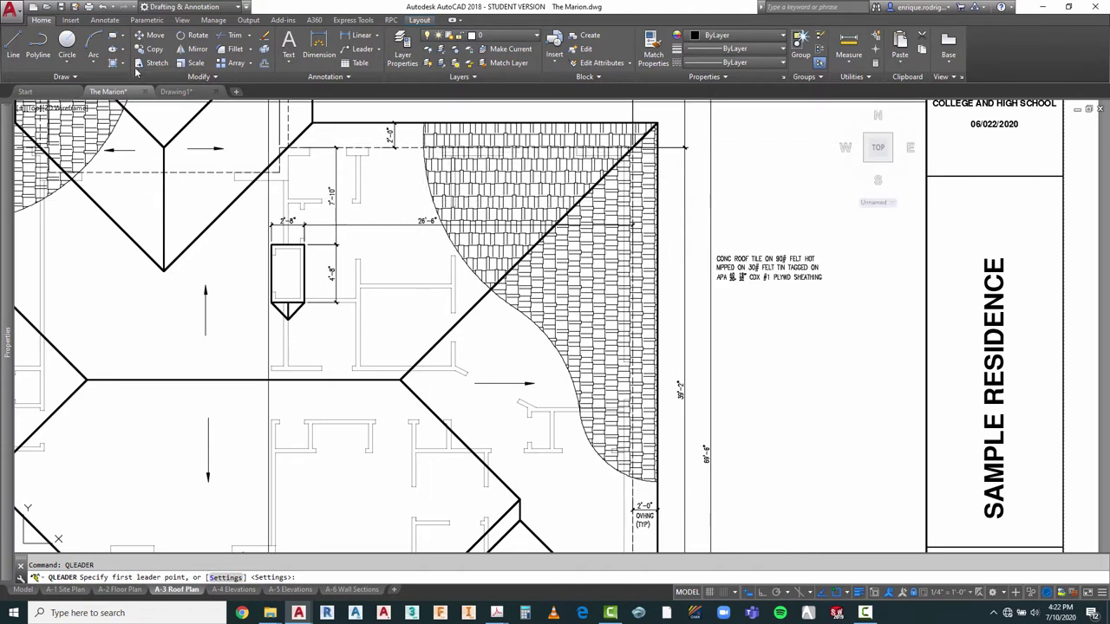
{"action": "left_click", "coordinate": [14, 45]}
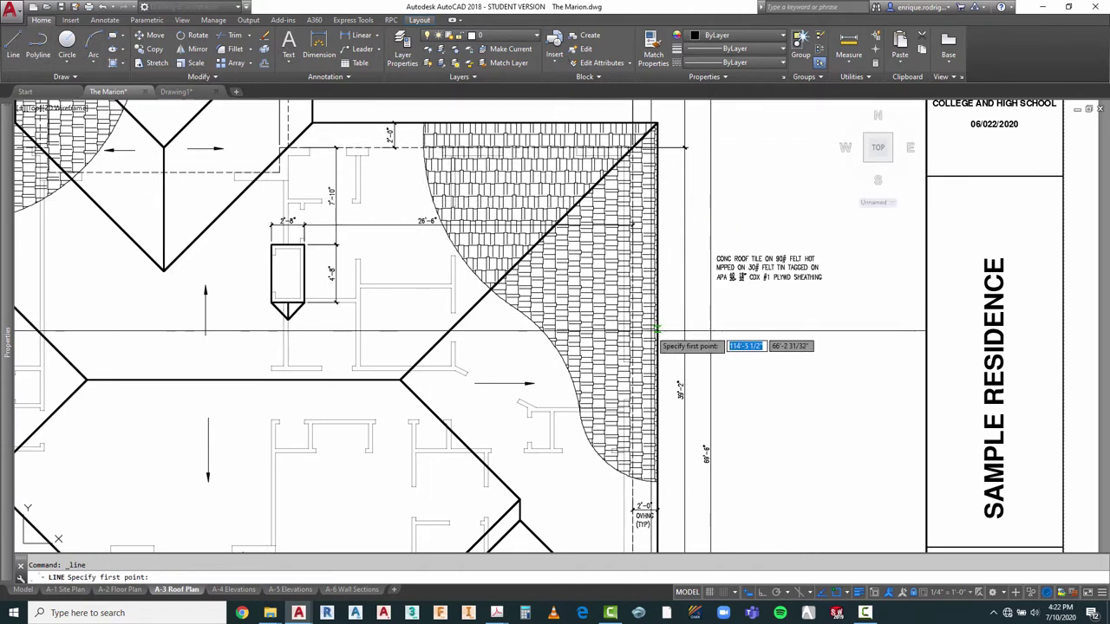
{"action": "scroll", "coordinate": [607, 316], "scroll_direction": "up", "scroll_amount": 4}
{"action": "scroll", "coordinate": [607, 315], "scroll_direction": "up", "scroll_amount": 2}
{"action": "left_click", "coordinate": [579, 293]}
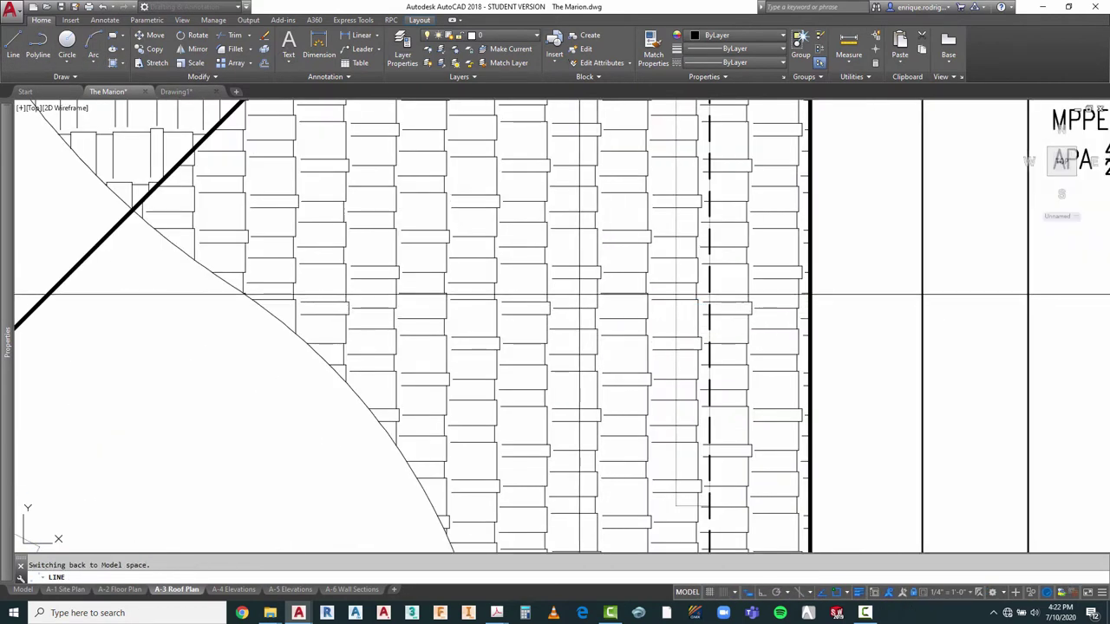
{"action": "scroll", "coordinate": [626, 291], "scroll_direction": "down", "scroll_amount": 4}
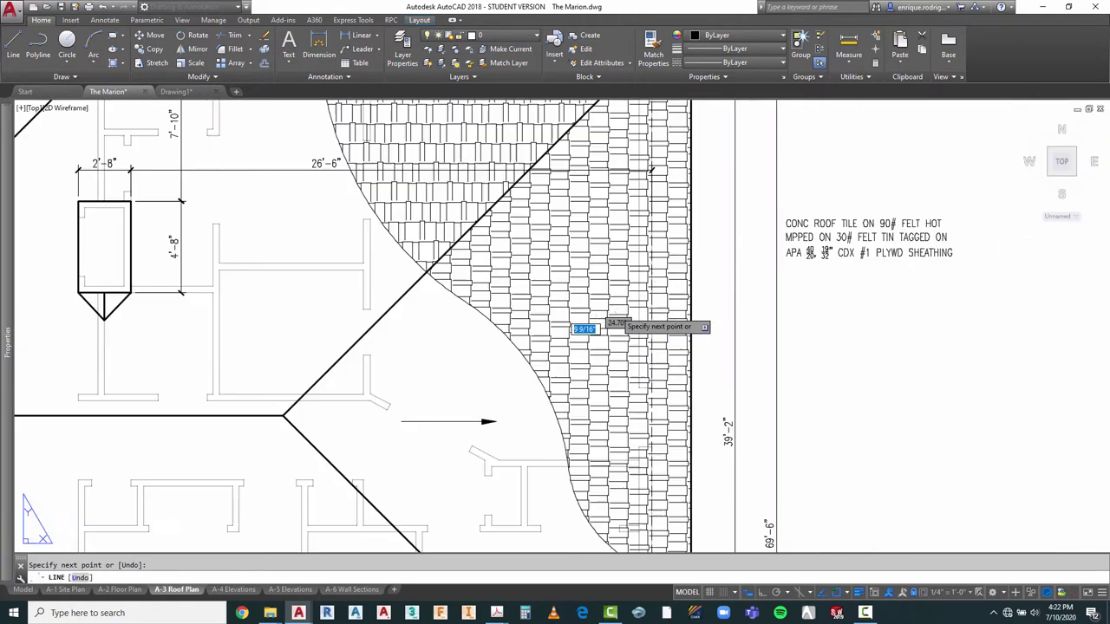
{"action": "left_click", "coordinate": [751, 235]}
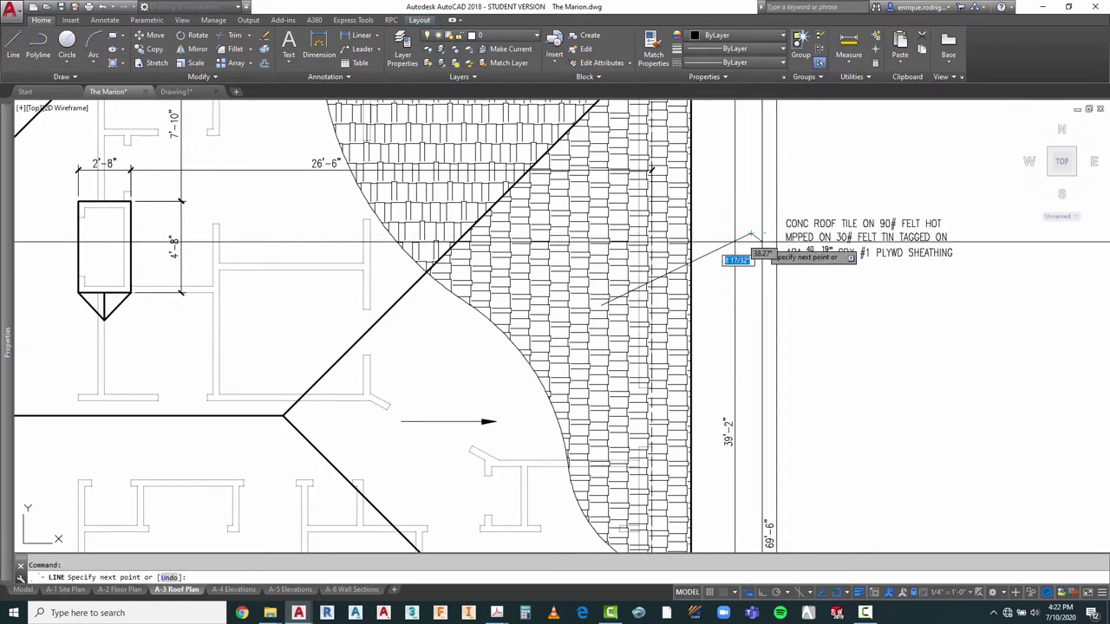
{"action": "scroll", "coordinate": [763, 239], "scroll_direction": "up", "scroll_amount": 5}
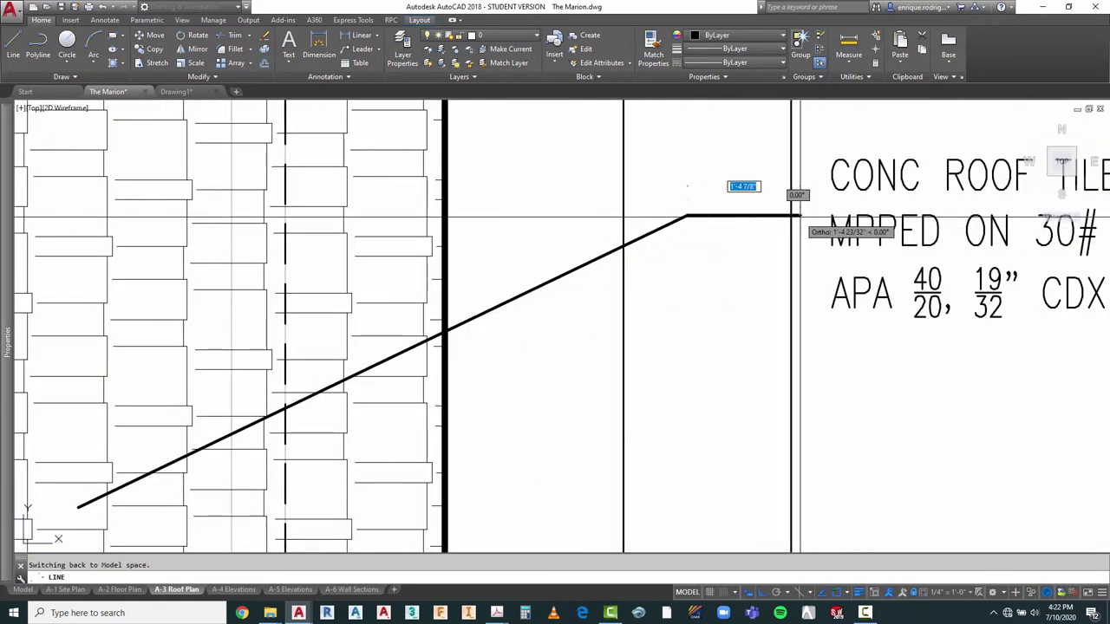
{"action": "key", "text": "Escape"}
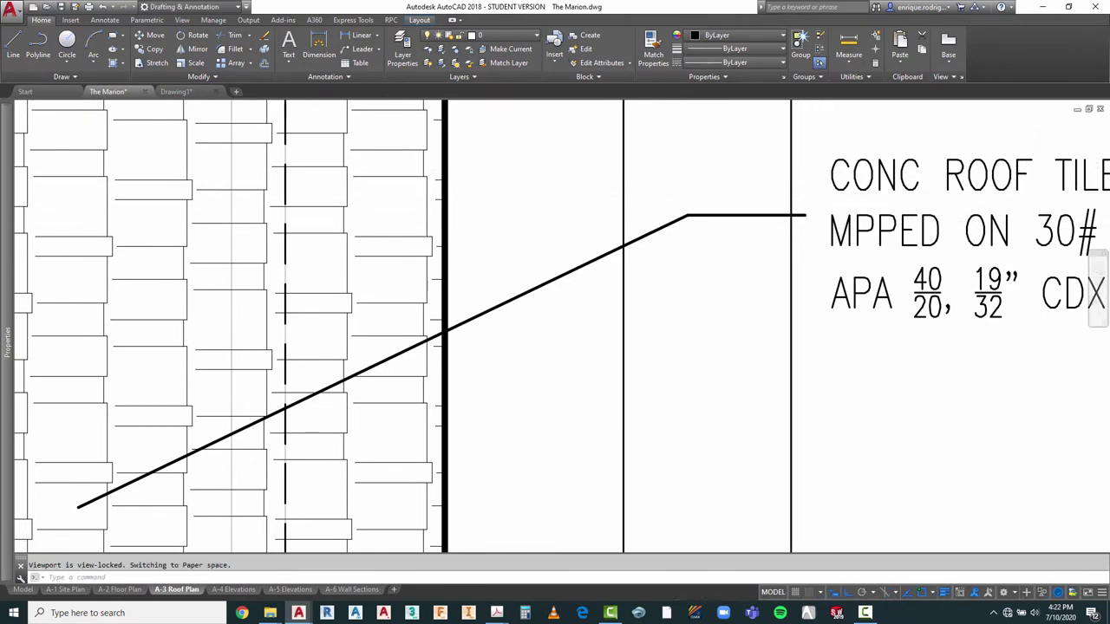
Step: Examine the sloped line's end on the tile hatch and check the line's properties
{"action": "scroll", "coordinate": [823, 174], "scroll_direction": "down", "scroll_amount": 5}
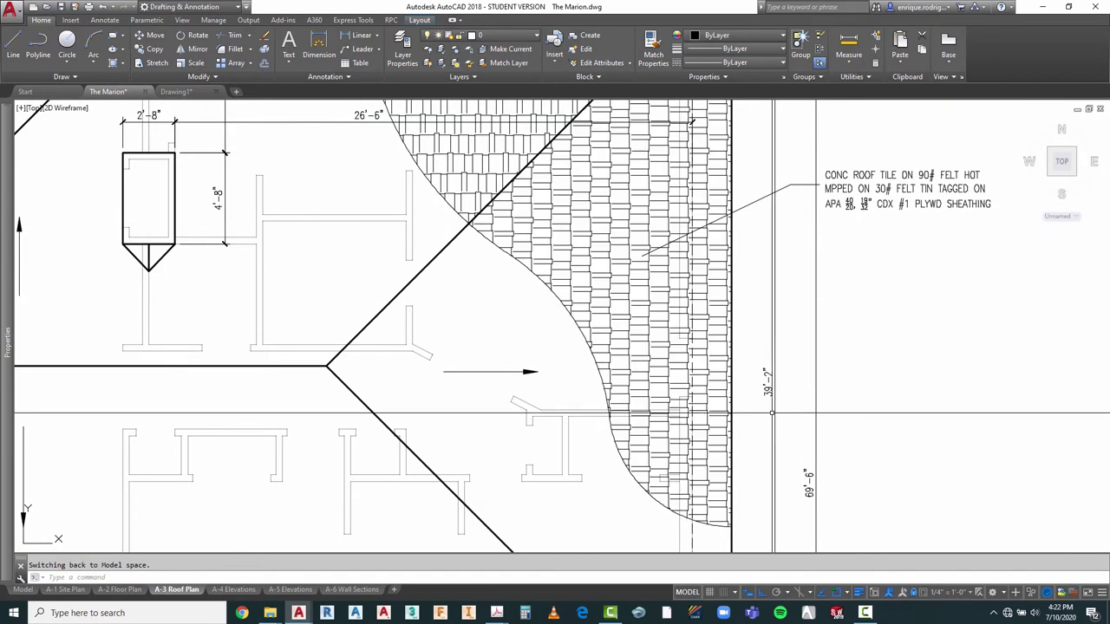
{"action": "scroll", "coordinate": [616, 247], "scroll_direction": "up", "scroll_amount": 6}
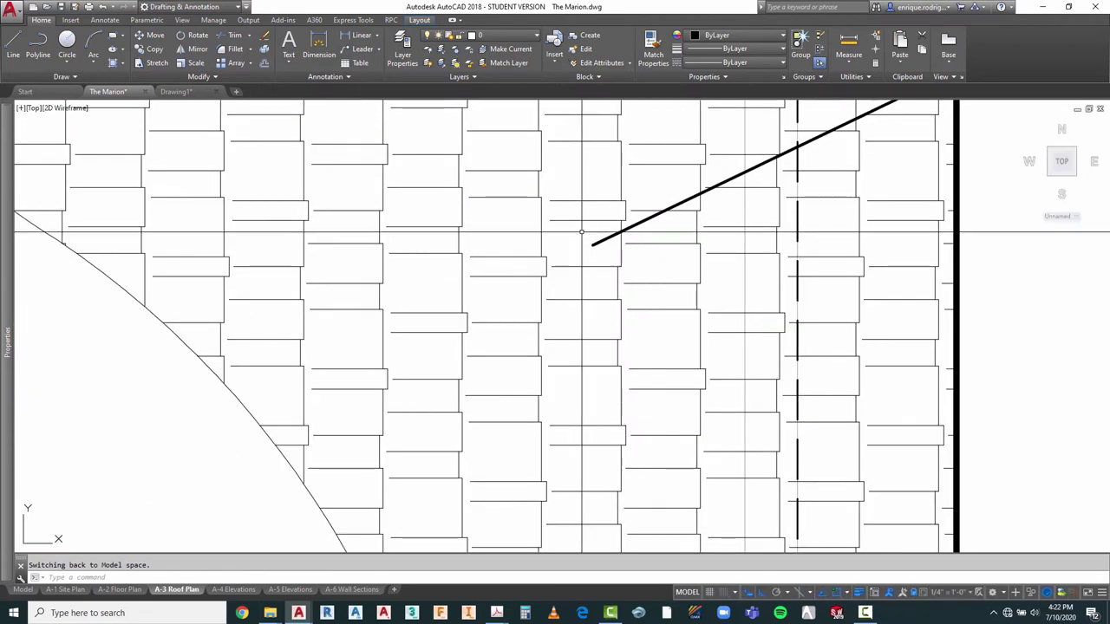
{"action": "key", "text": "Escape"}
{"action": "left_click", "coordinate": [594, 243]}
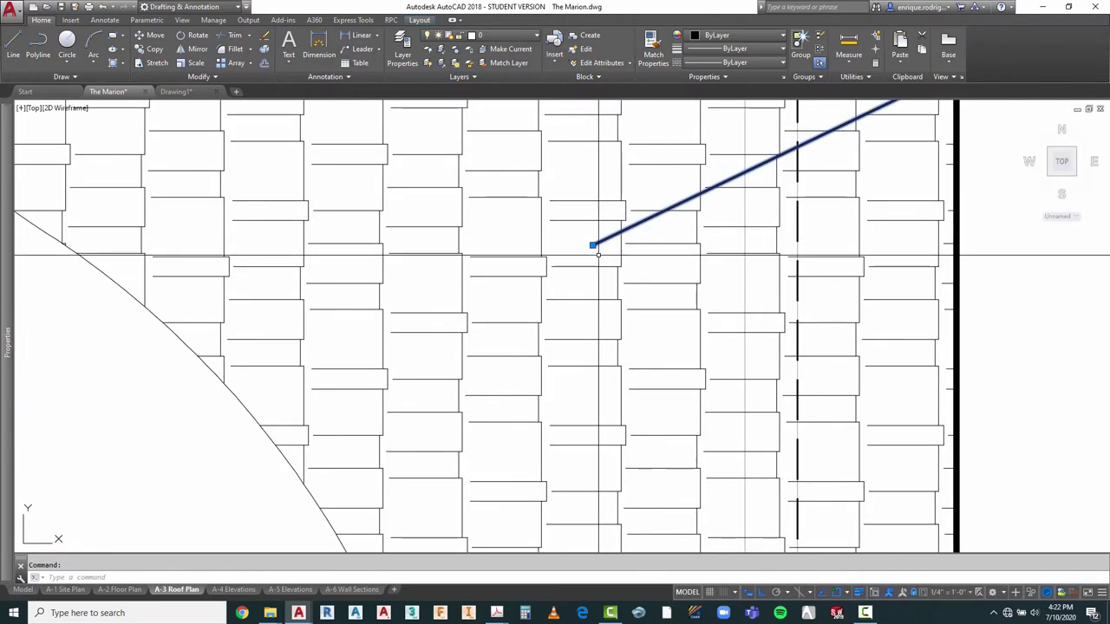
{"action": "scroll", "coordinate": [602, 260], "scroll_direction": "up", "scroll_amount": 5}
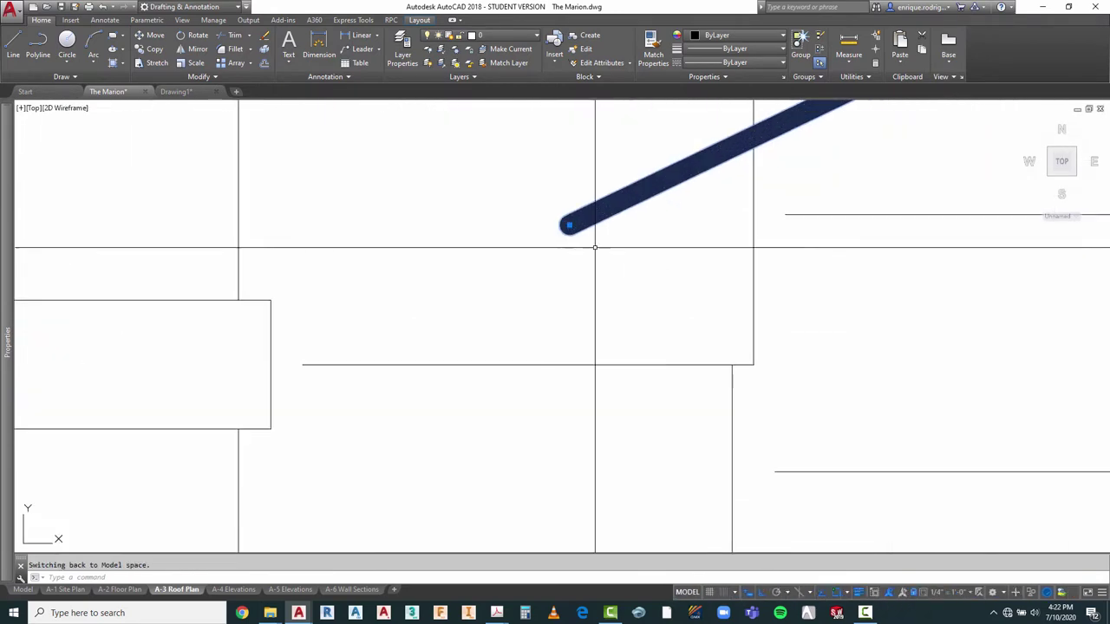
{"action": "scroll", "coordinate": [572, 227], "scroll_direction": "down", "scroll_amount": 10}
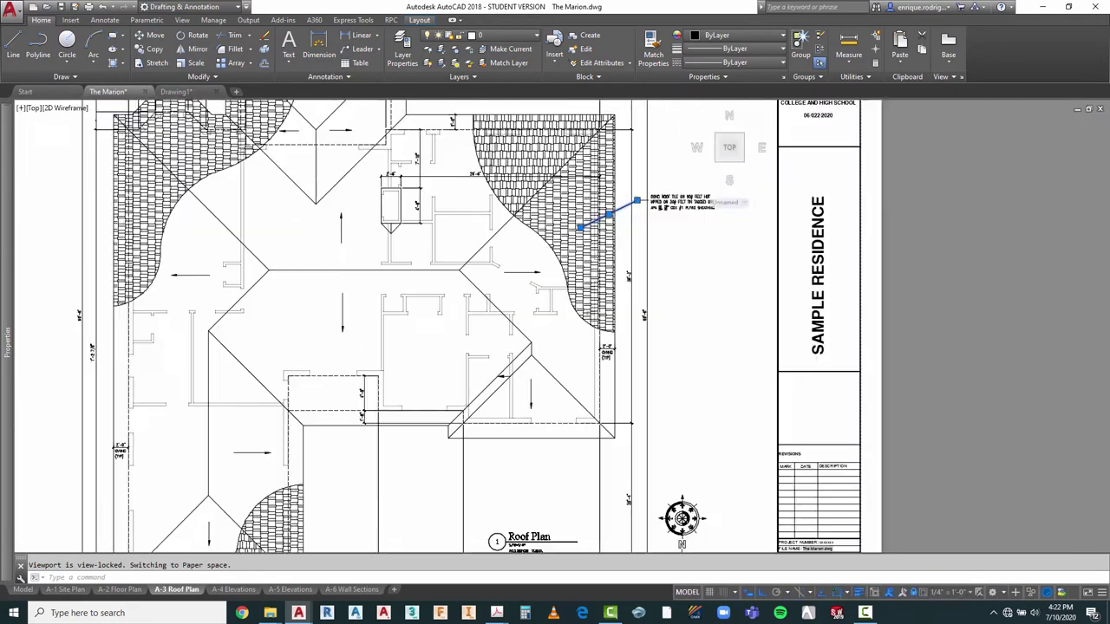
{"action": "scroll", "coordinate": [555, 224], "scroll_direction": "up", "scroll_amount": 5}
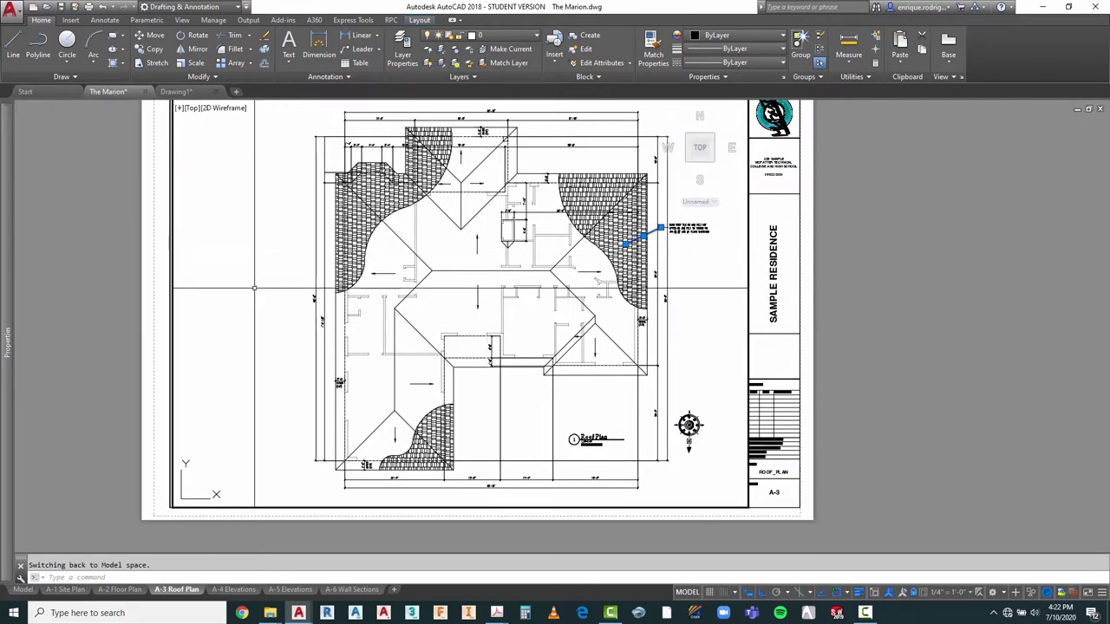
{"action": "mouse_move", "coordinate": [4, 275]}
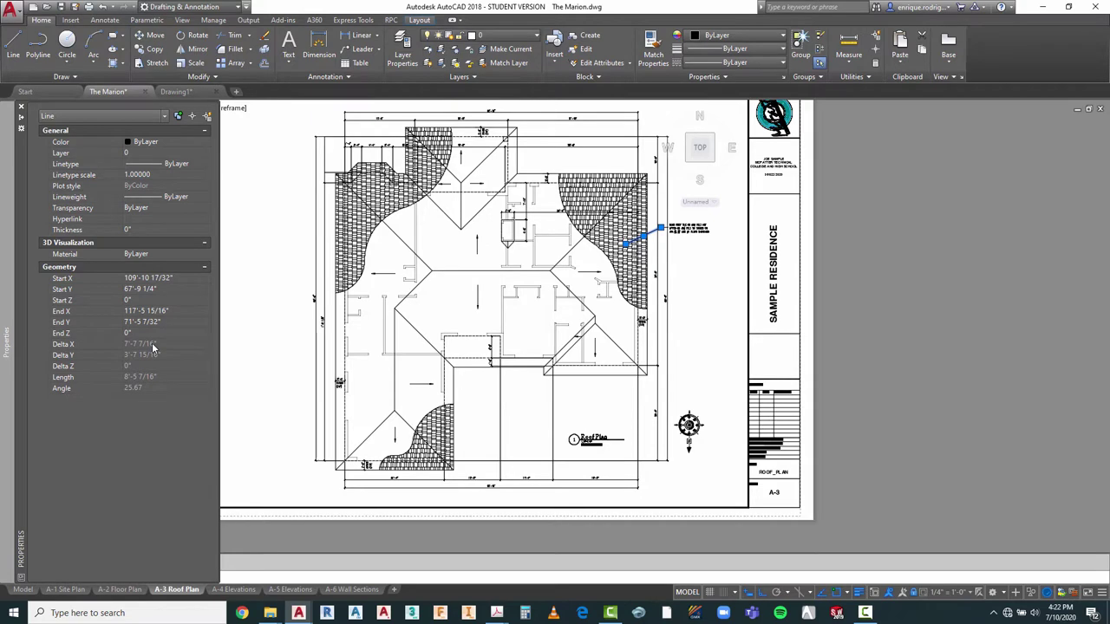
{"action": "key", "text": "Escape"}
{"action": "scroll", "coordinate": [637, 286], "scroll_direction": "up", "scroll_amount": 5}
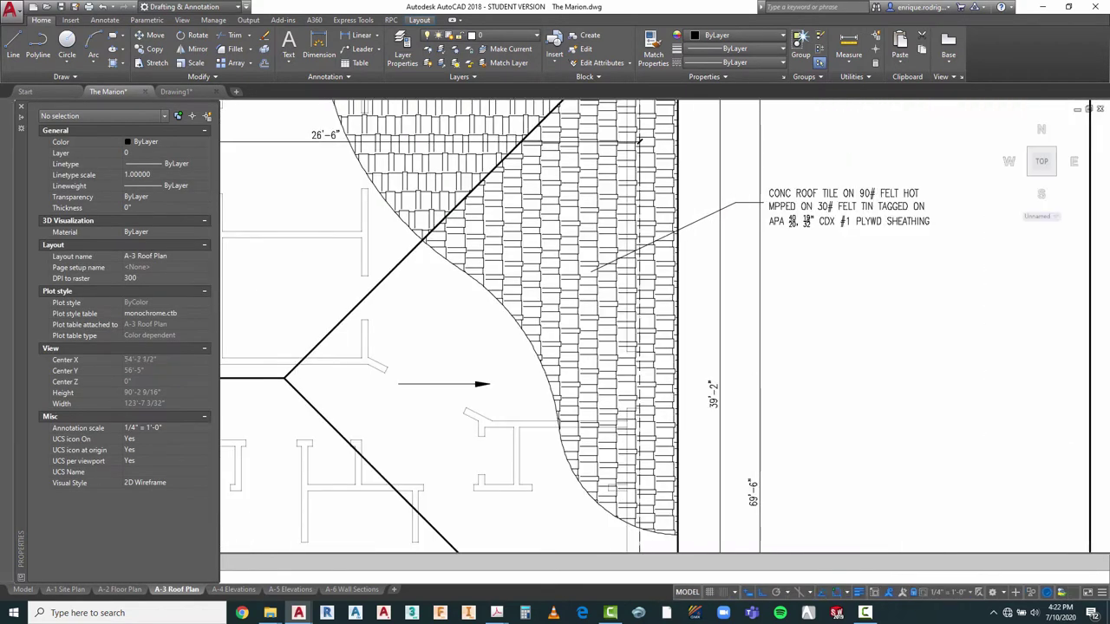
{"action": "key", "text": "ctrl+1"}
{"action": "left_click", "coordinate": [701, 219]}
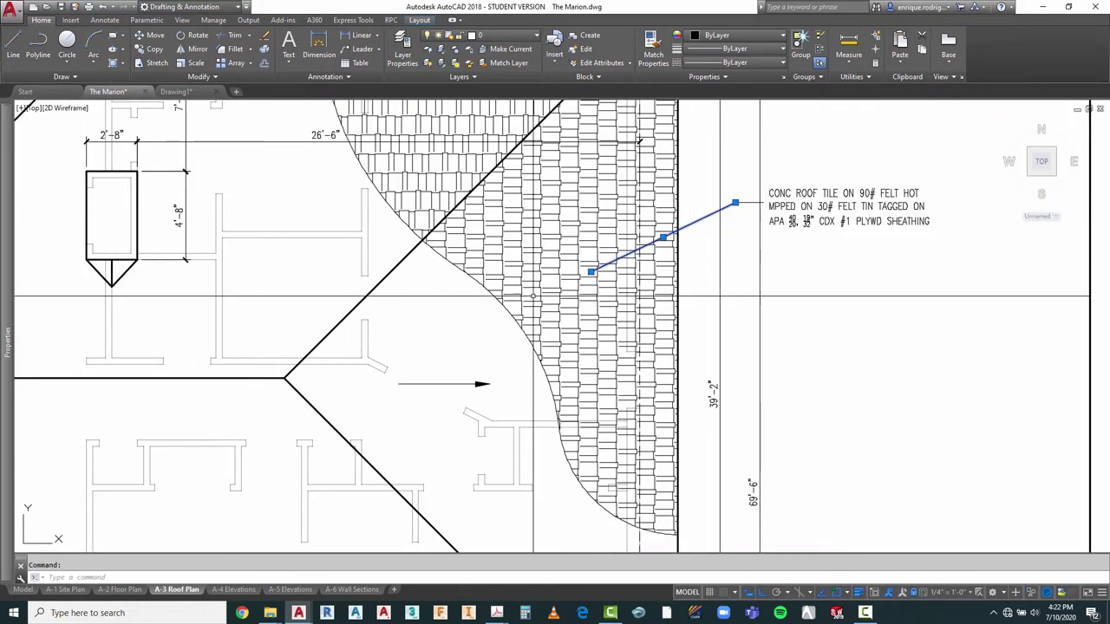
{"action": "mouse_move", "coordinate": [4, 172]}
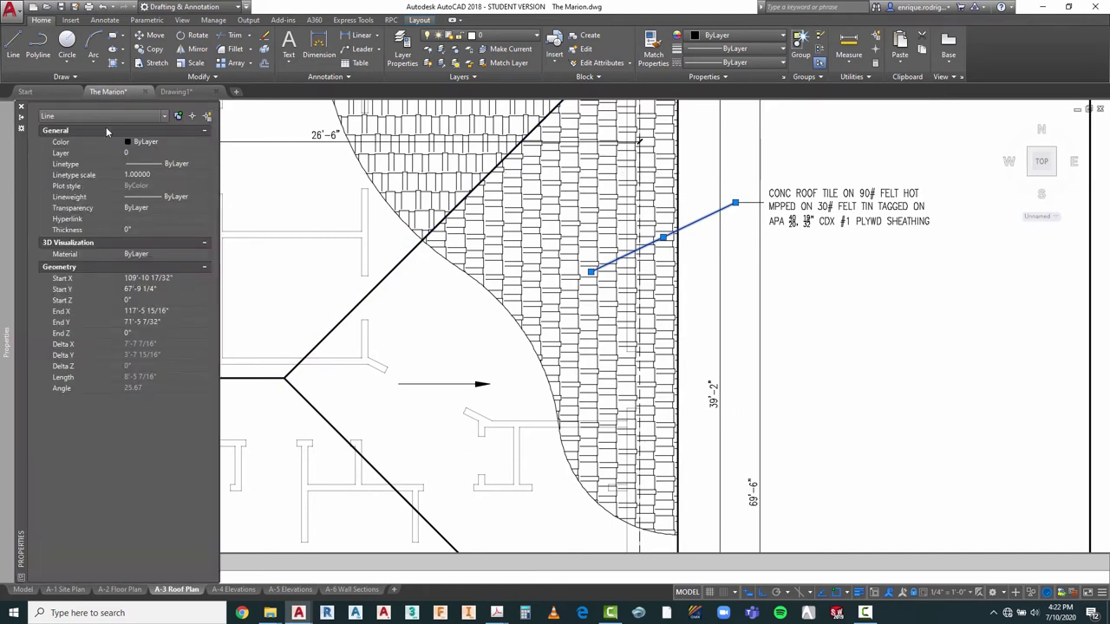
{"action": "key", "text": "Escape"}
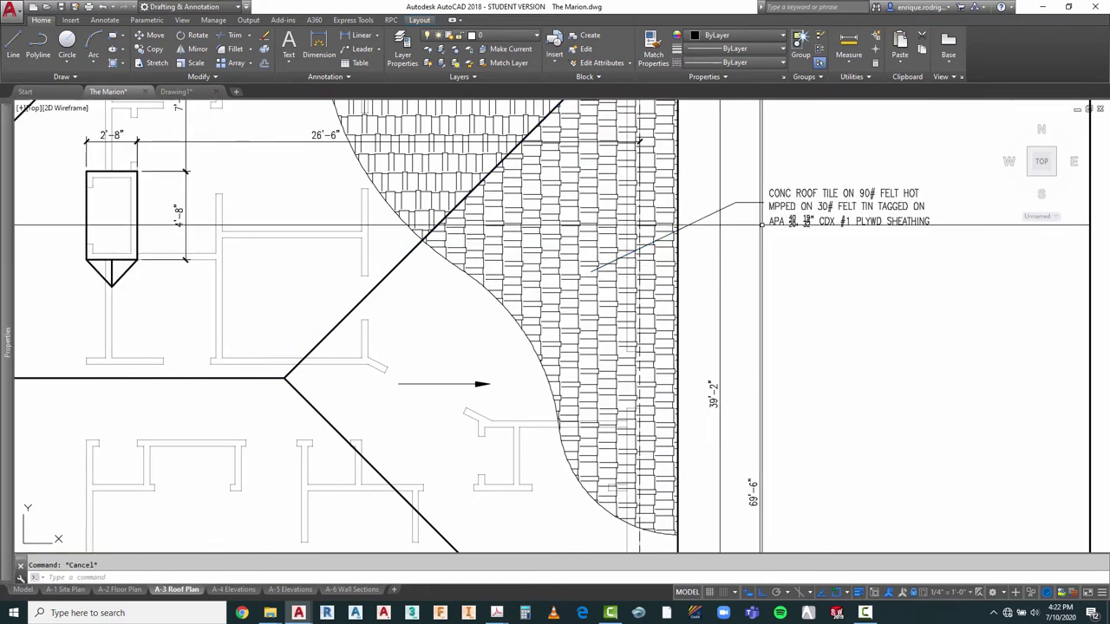
Step: Erase both line segments running from the tile hatch to the roofing material note
{"action": "type", "text": "e"}
{"action": "key", "text": "Return"}
{"action": "left_click", "coordinate": [754, 207]}
{"action": "left_click", "coordinate": [739, 224]}
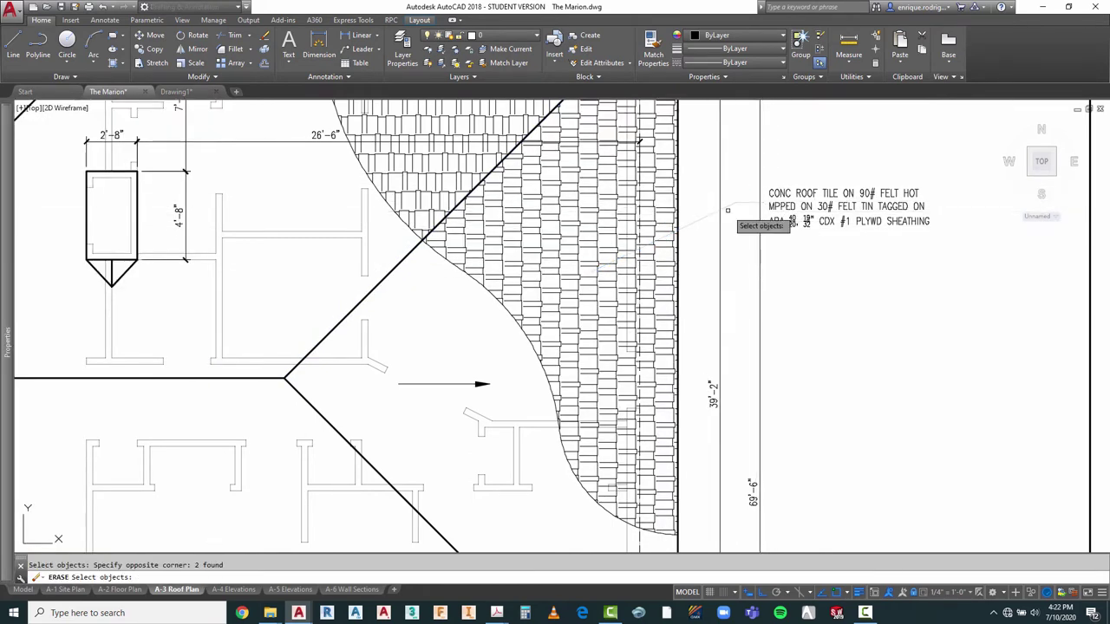
{"action": "key", "text": "Return"}
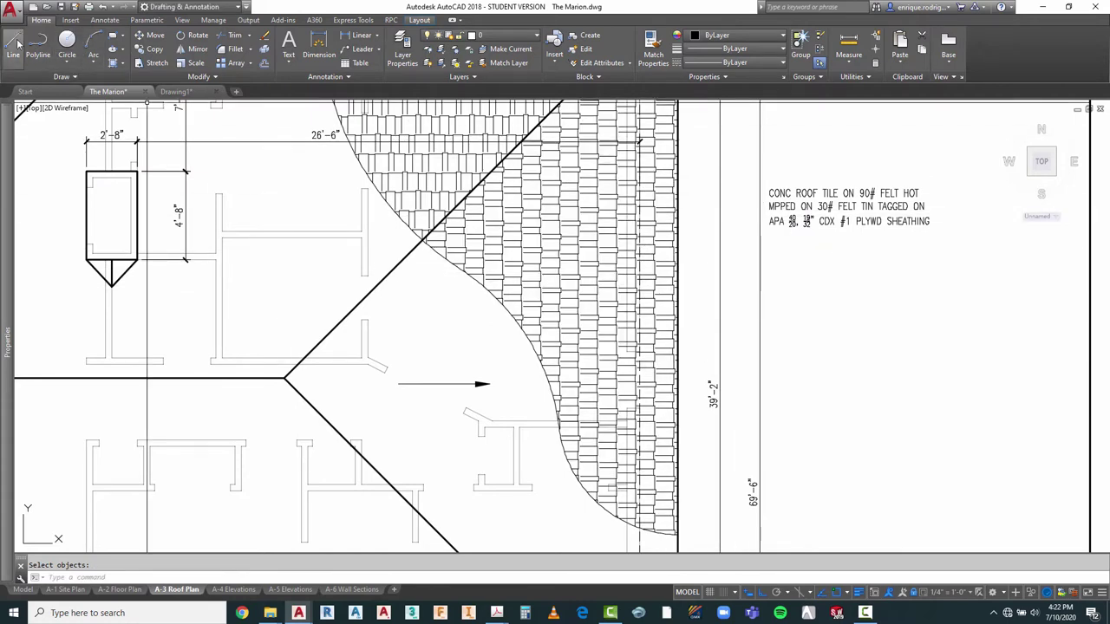
{"action": "key", "text": "Escape"}
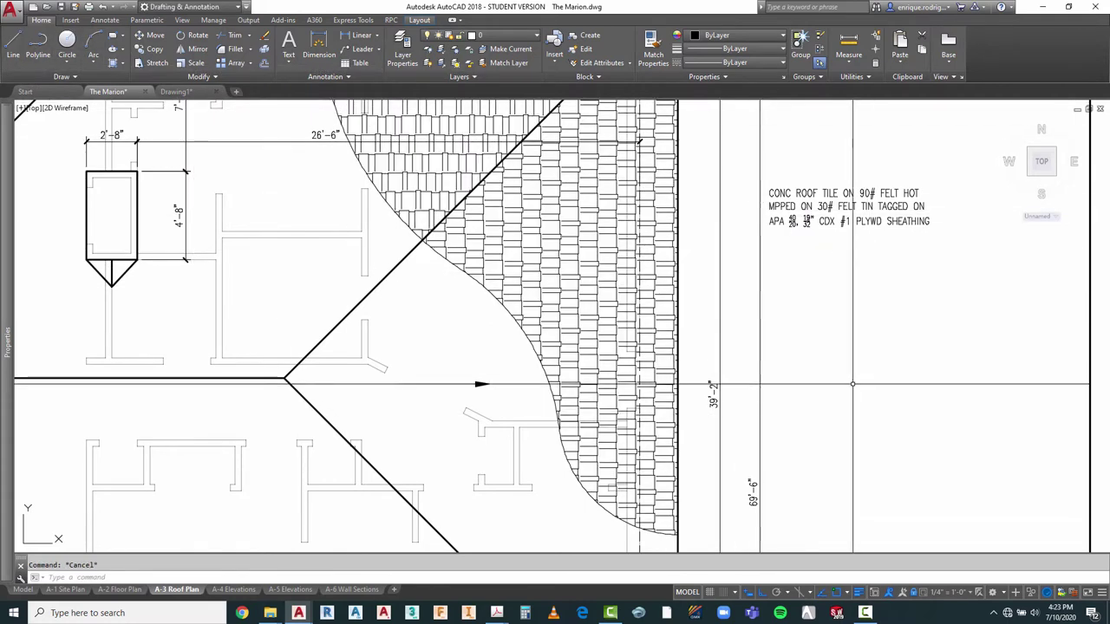
Step: Draw a quick leader from the east roof tile hatch up to the roofing material note, ending in a short horizontal landing without annotation text
{"action": "type", "text": "q"}
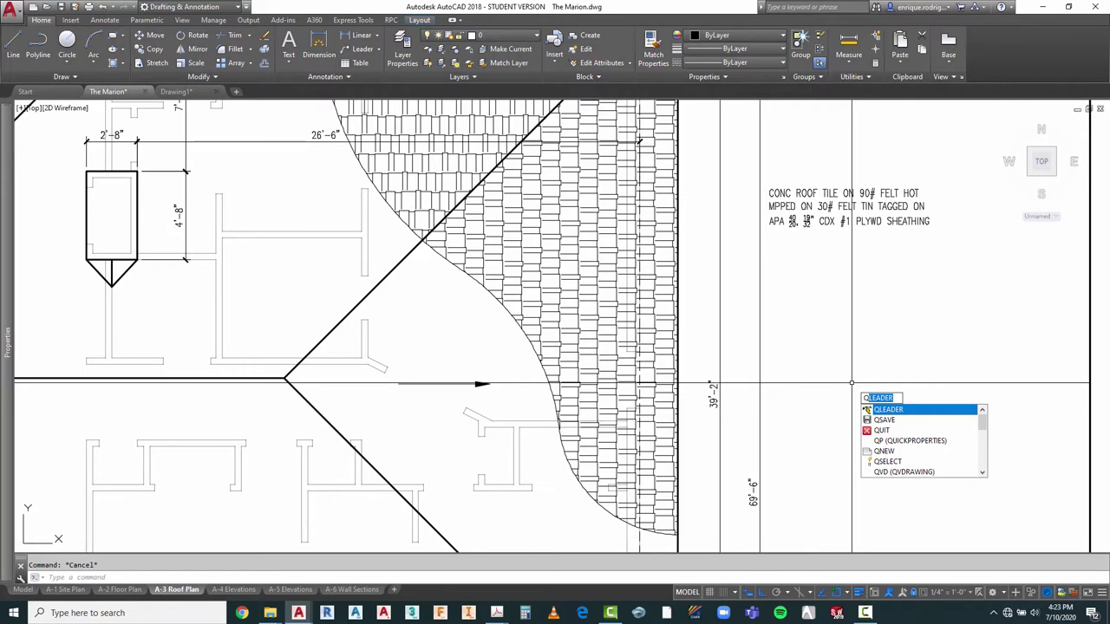
{"action": "key", "text": "Return"}
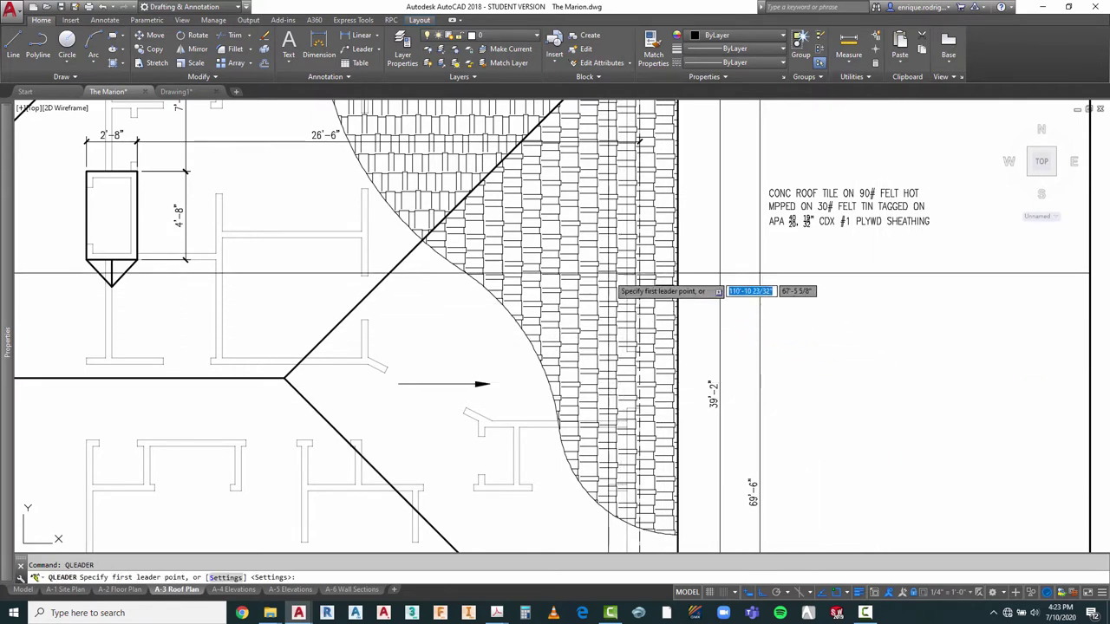
{"action": "scroll", "coordinate": [605, 274], "scroll_direction": "up", "scroll_amount": 3}
{"action": "left_click", "coordinate": [598, 261]}
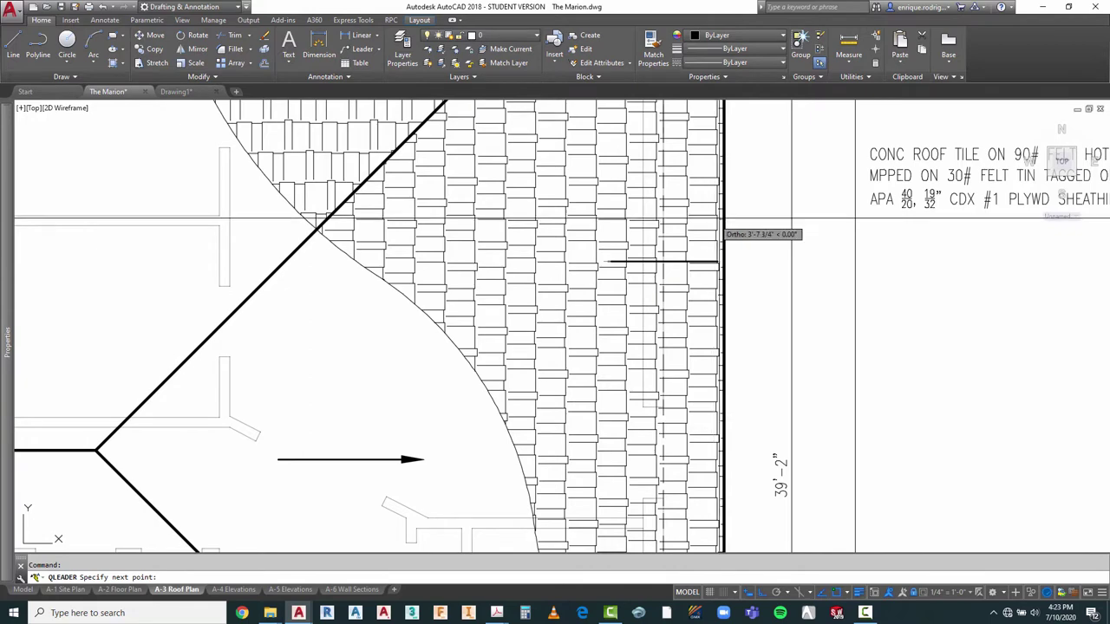
{"action": "key", "text": "F8"}
{"action": "left_click", "coordinate": [815, 174]}
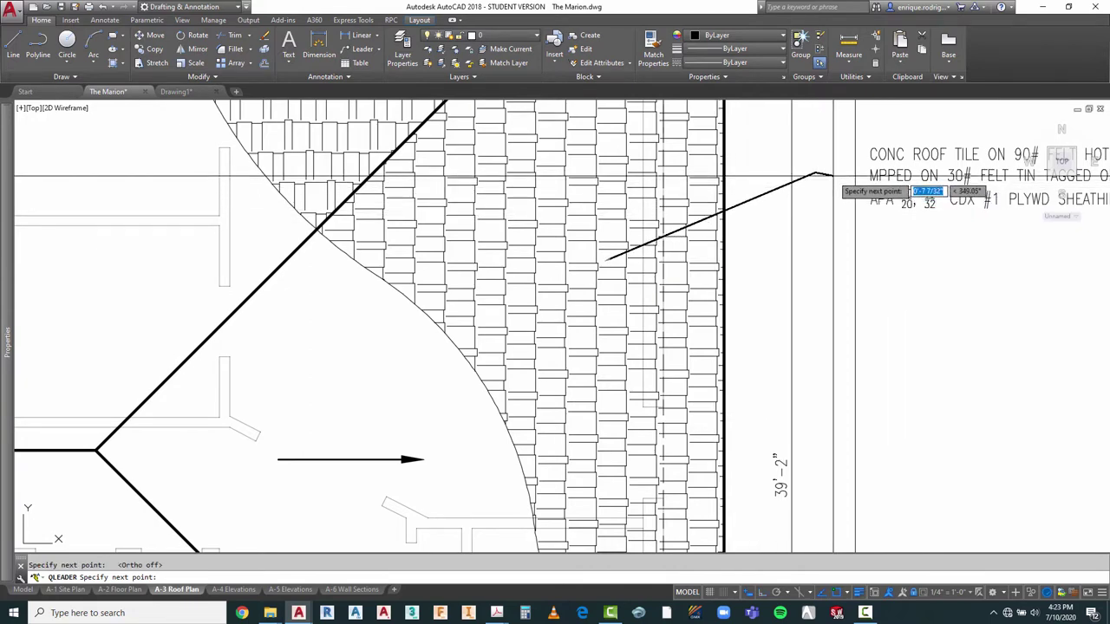
{"action": "key", "text": "F8"}
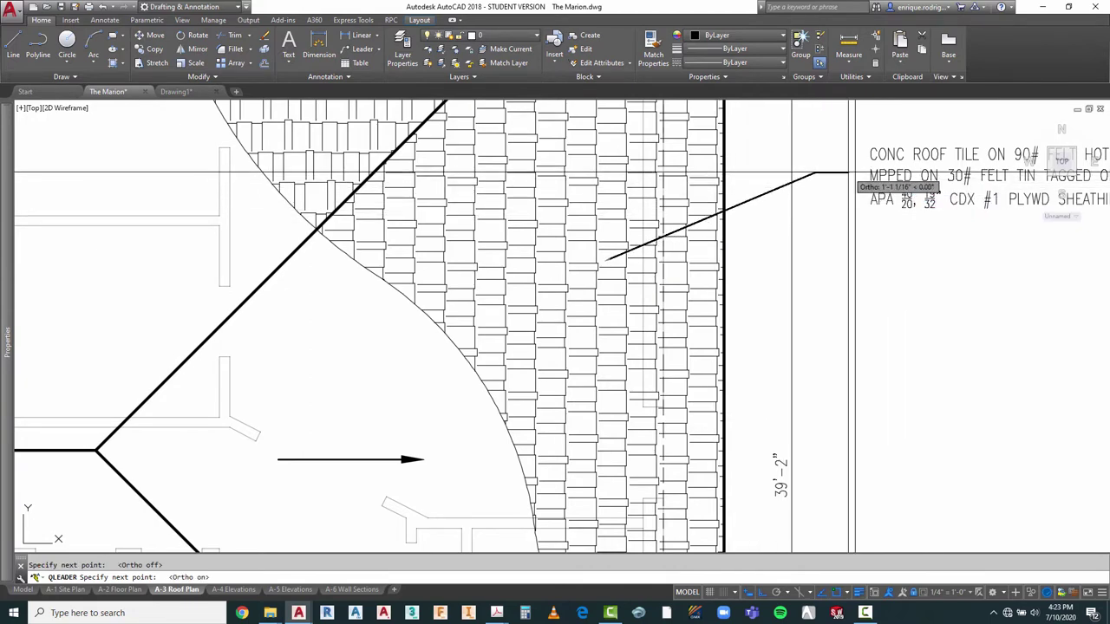
{"action": "left_click", "coordinate": [849, 172]}
{"action": "key", "text": "Return"}
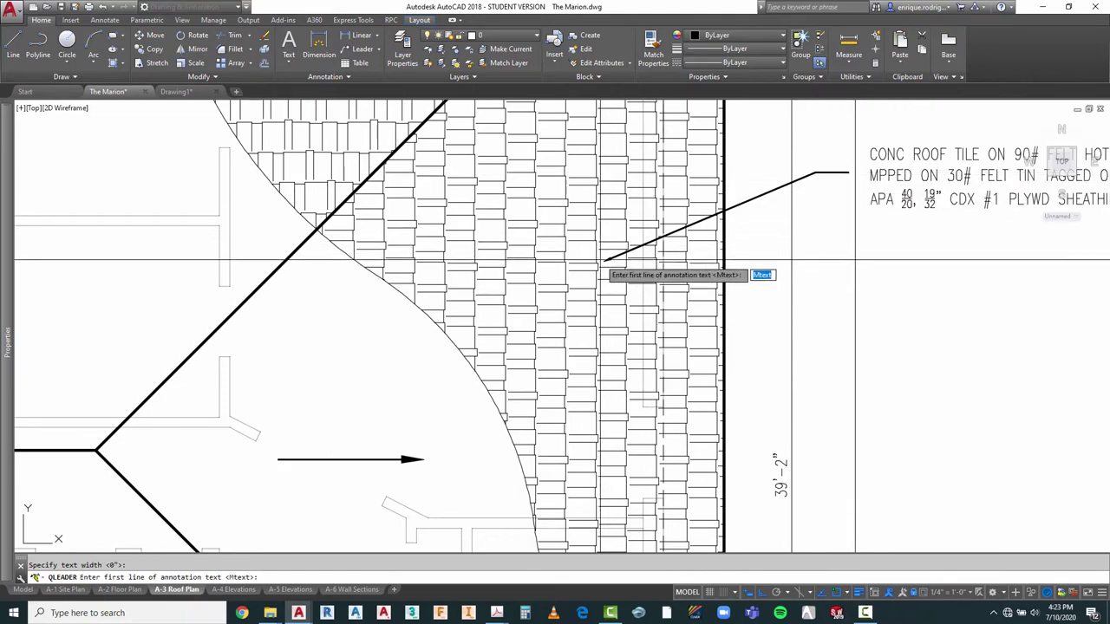
{"action": "scroll", "coordinate": [652, 256], "scroll_direction": "up", "scroll_amount": 5}
{"action": "scroll", "coordinate": [648, 254], "scroll_direction": "down", "scroll_amount": 8}
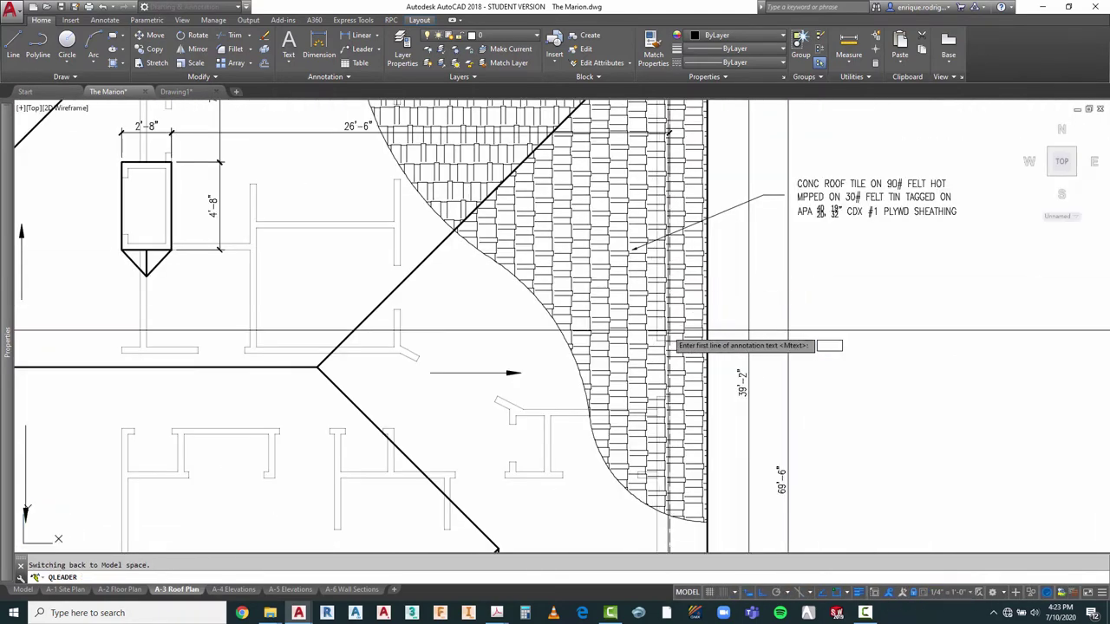
{"action": "scroll", "coordinate": [676, 291], "scroll_direction": "down", "scroll_amount": 5}
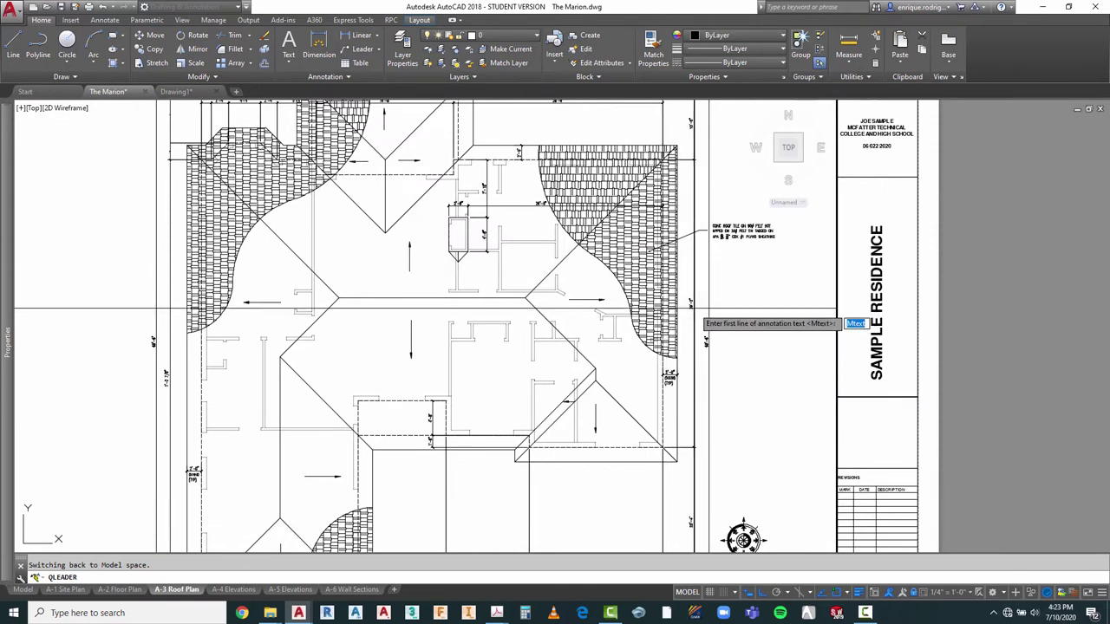
{"action": "scroll", "coordinate": [659, 280], "scroll_direction": "up", "scroll_amount": 2}
{"action": "scroll", "coordinate": [652, 268], "scroll_direction": "up", "scroll_amount": 4}
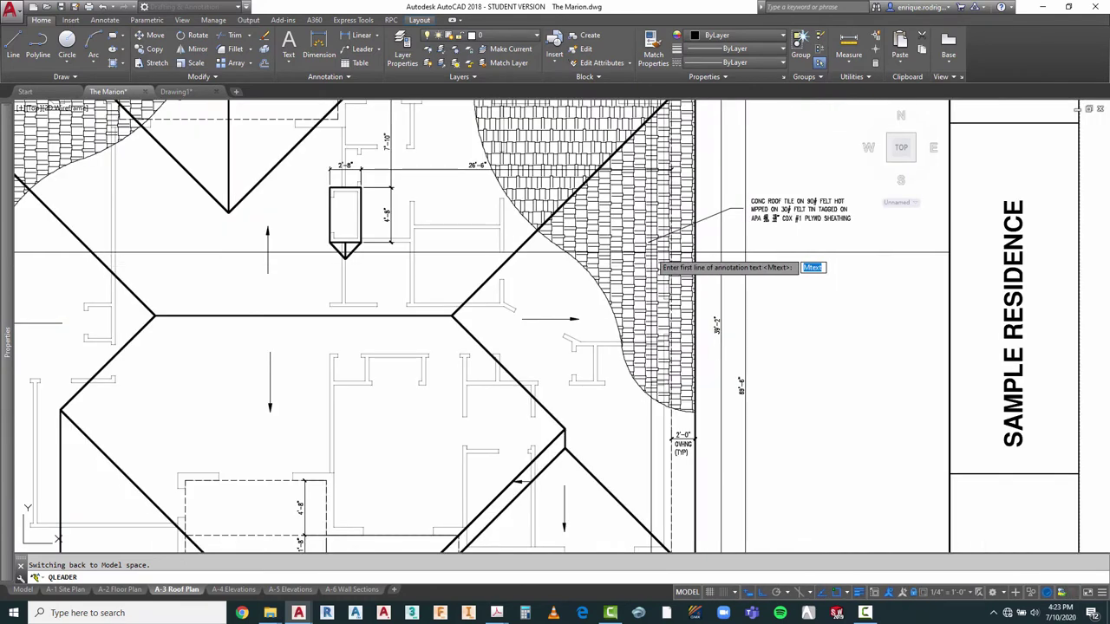
{"action": "key", "text": "Escape"}
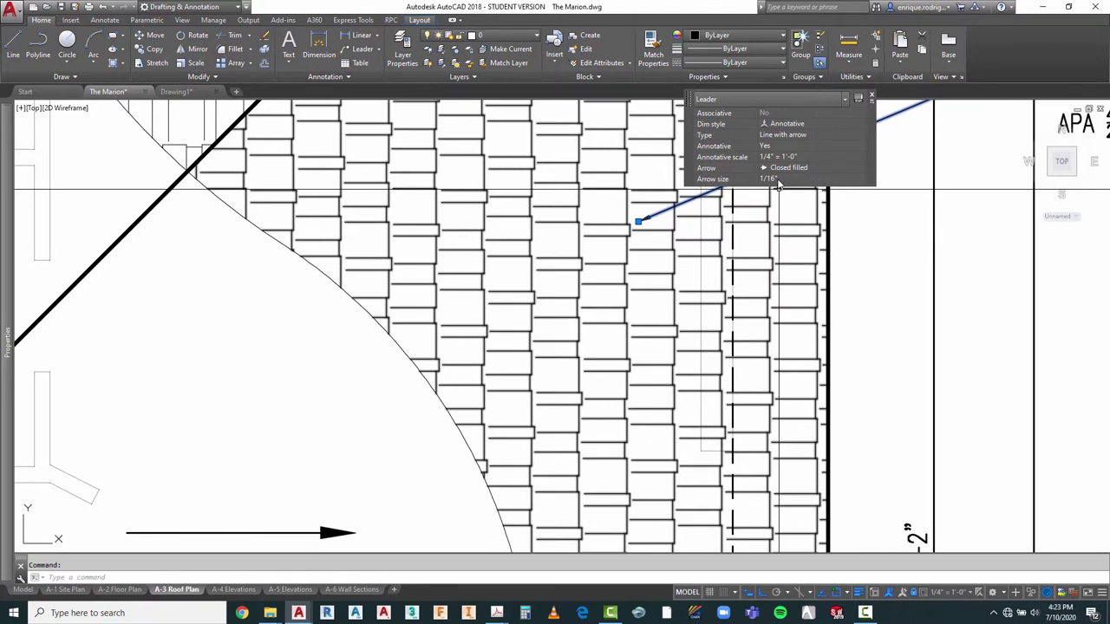
Step: Set the roofing note leader's arrow size to 3/32"
{"action": "left_click", "coordinate": [776, 180]}
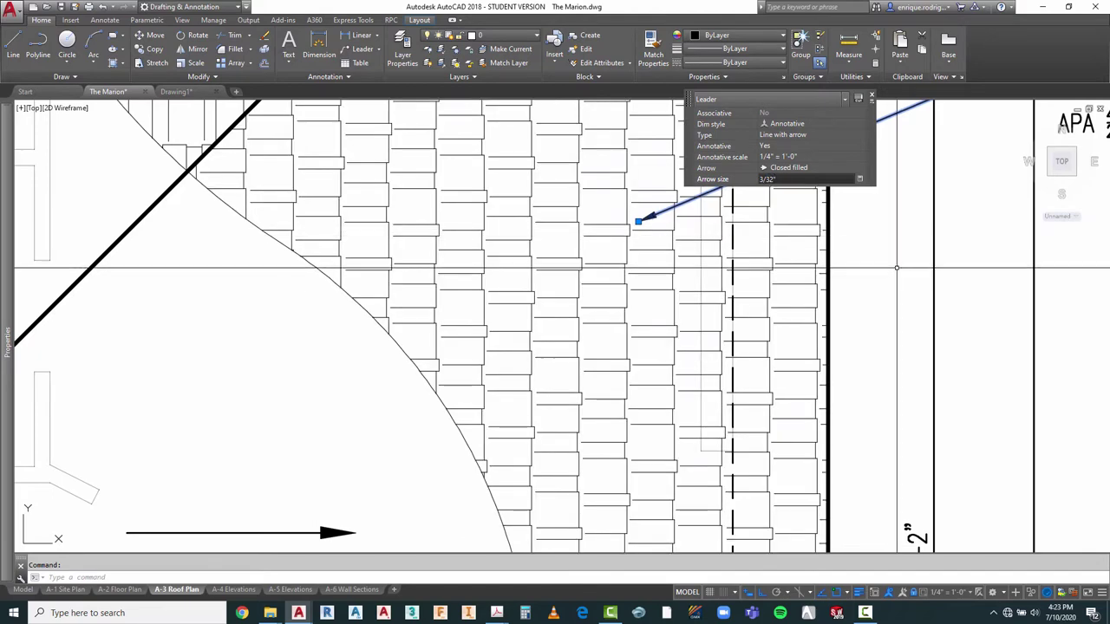
{"action": "key", "text": "Escape"}
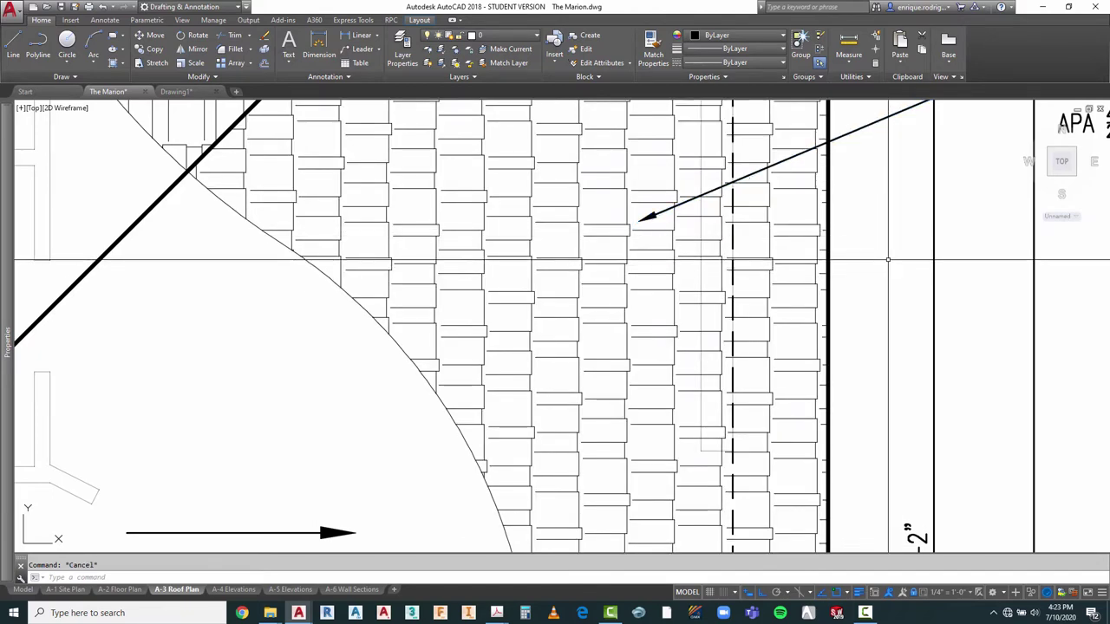
{"action": "scroll", "coordinate": [644, 182], "scroll_direction": "down", "scroll_amount": 6}
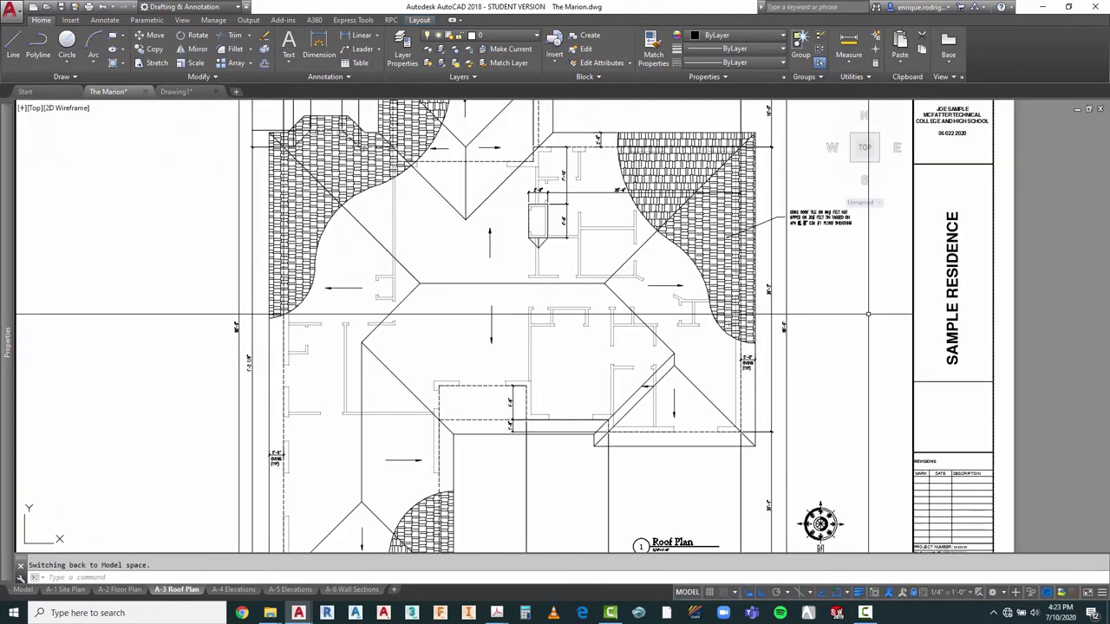
{"action": "key", "text": "Escape"}
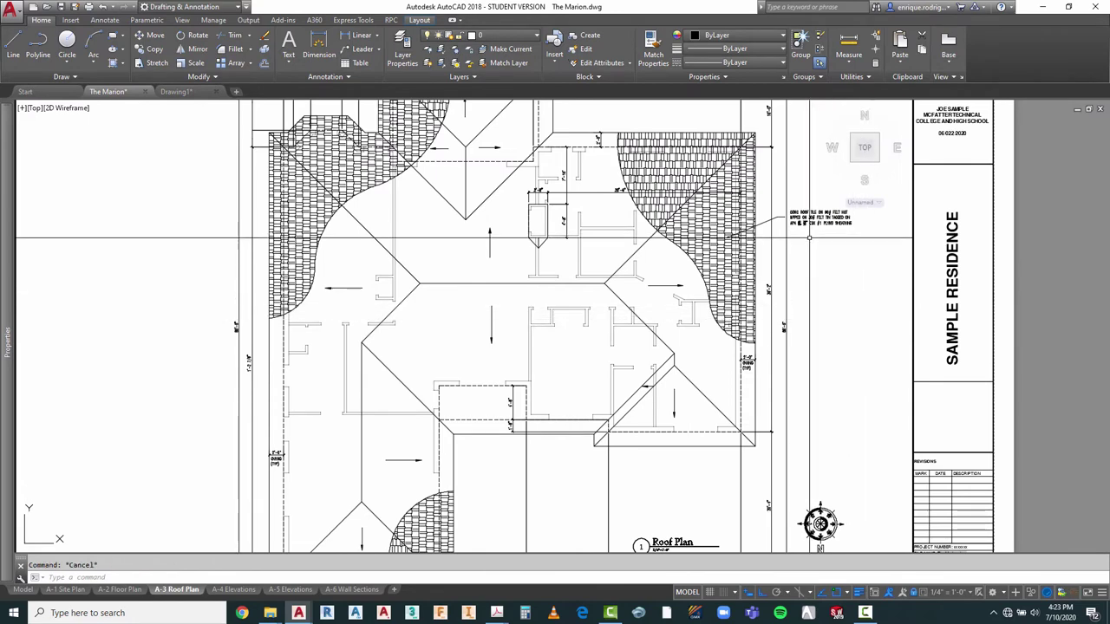
{"action": "scroll", "coordinate": [808, 241], "scroll_direction": "up", "scroll_amount": 5}
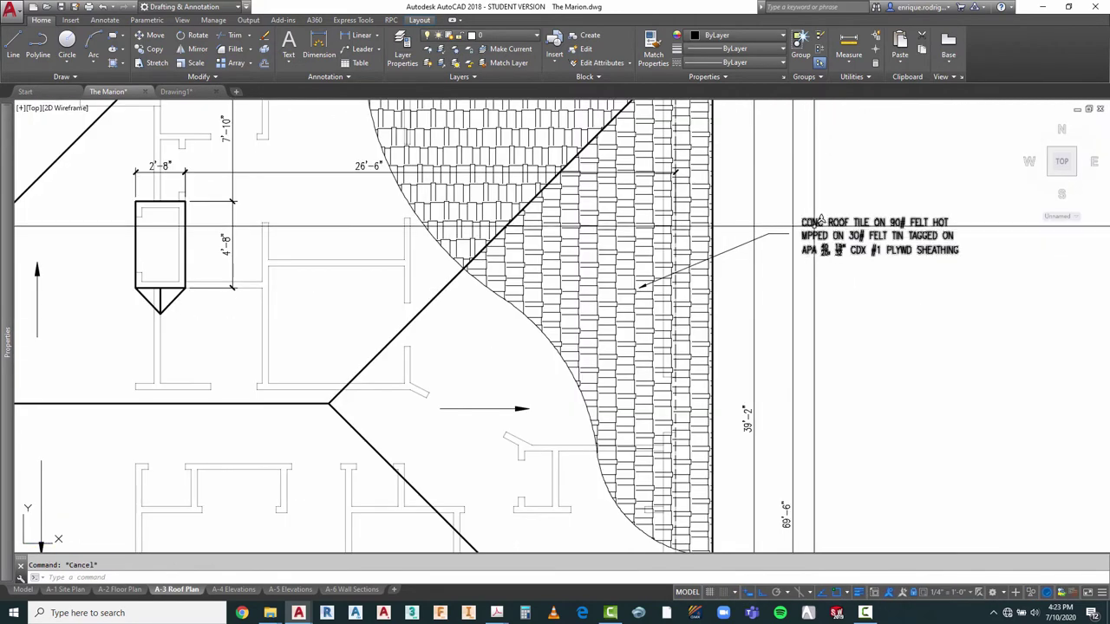
{"action": "left_click", "coordinate": [814, 223]}
{"action": "double_click", "coordinate": [811, 224]}
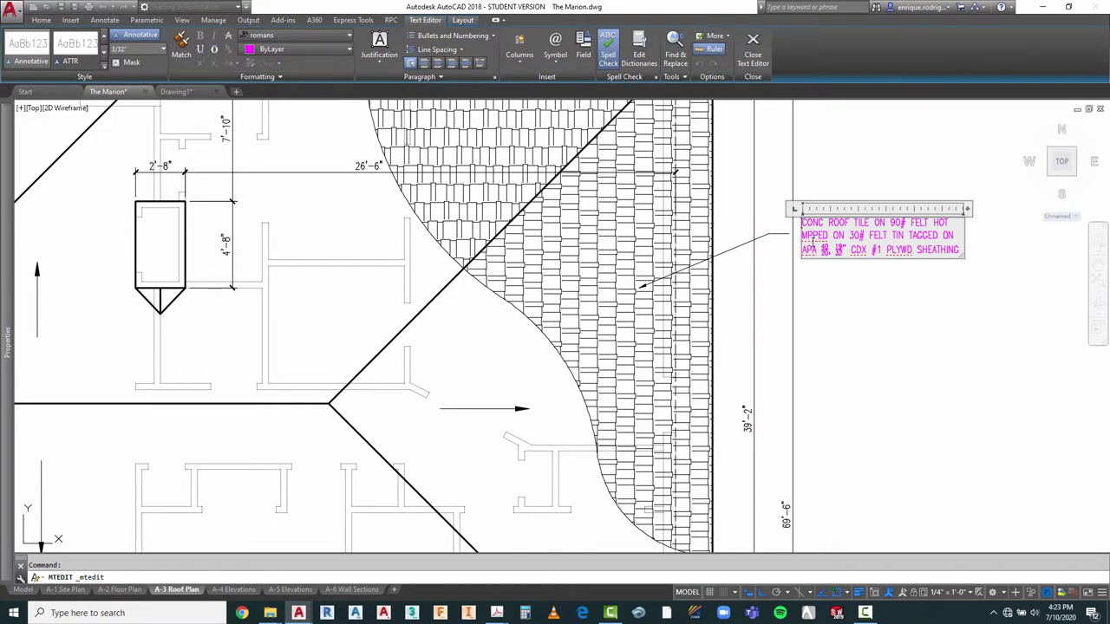
{"action": "key", "text": "Escape"}
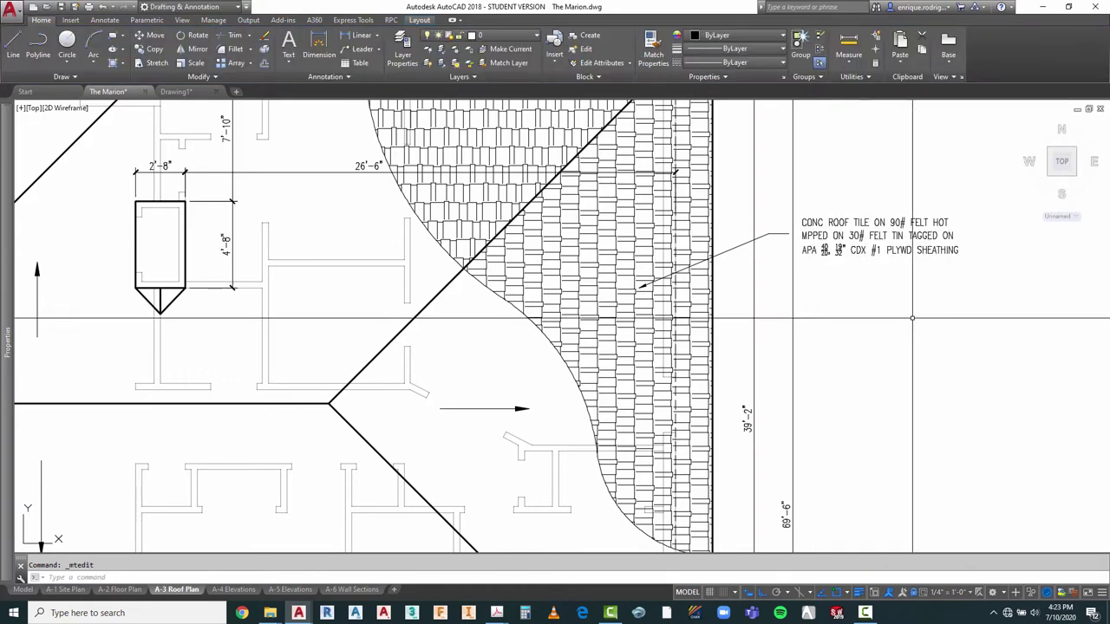
Step: Copy the roofing material note to the west side of the roof plan, just outside the outer dimension line beside the west tile hatch
{"action": "scroll", "coordinate": [863, 312], "scroll_direction": "down", "scroll_amount": 2}
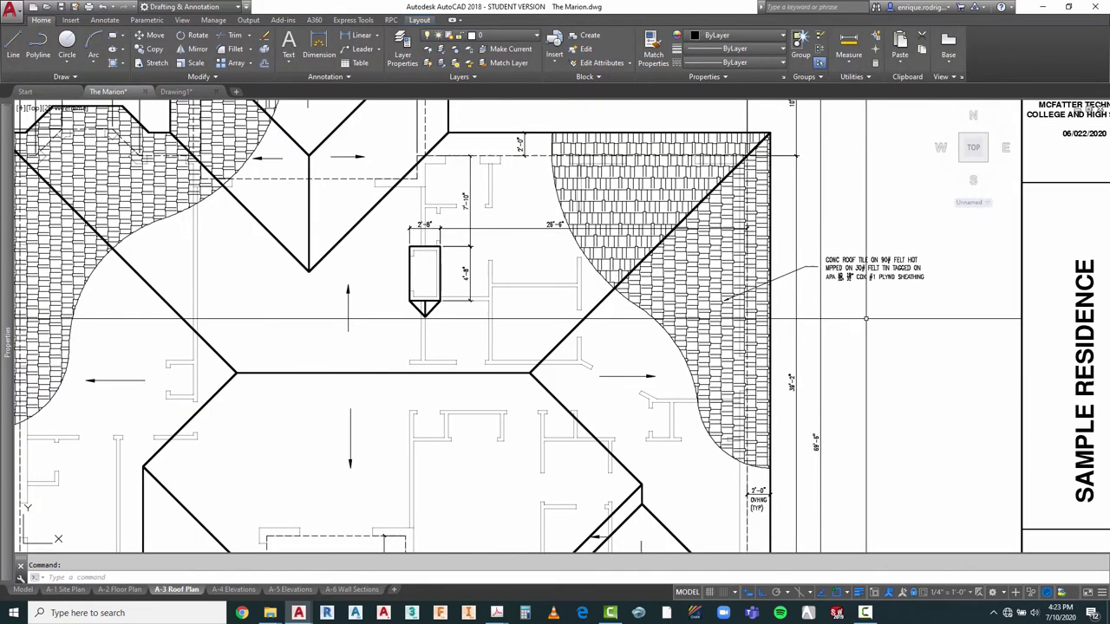
{"action": "type", "text": "ct o"}
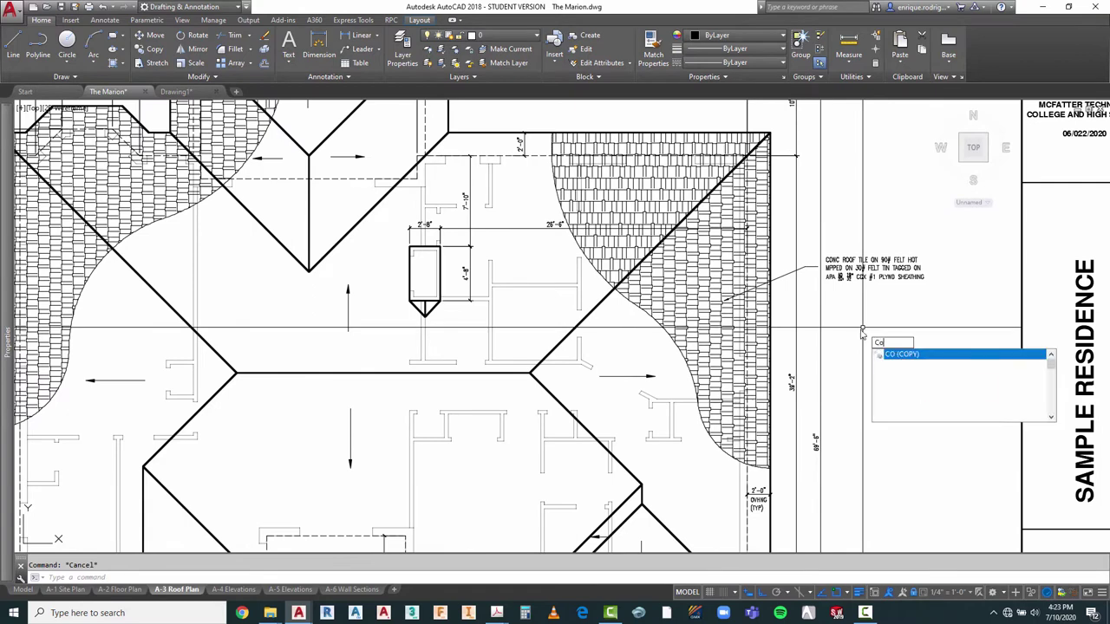
{"action": "key", "text": "Return"}
{"action": "left_click", "coordinate": [921, 254]}
{"action": "left_click", "coordinate": [837, 299]}
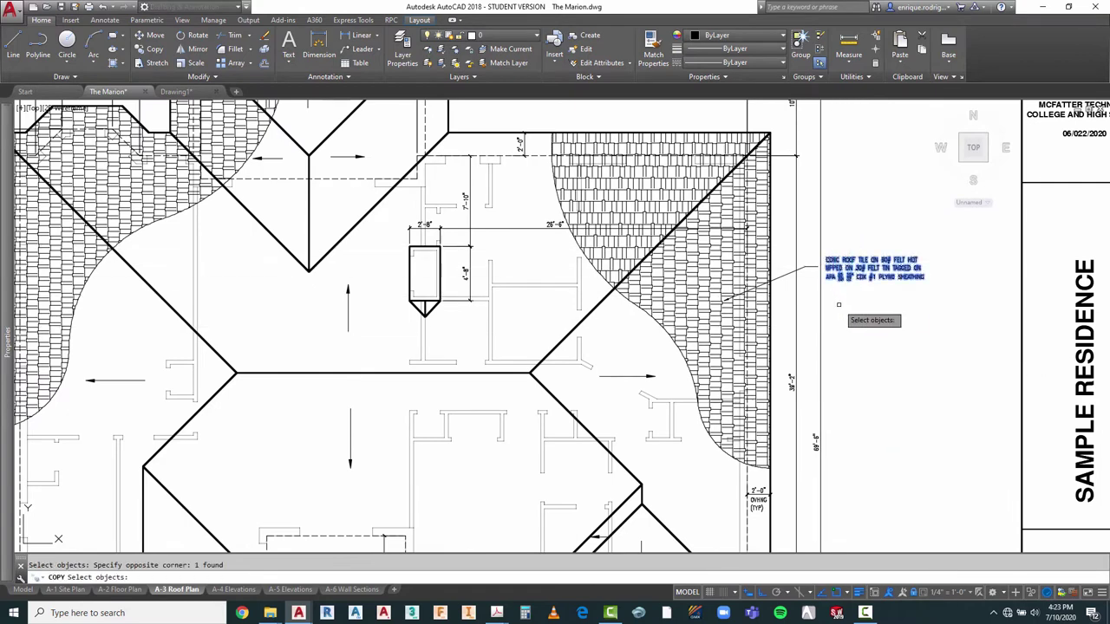
{"action": "key", "text": "Return"}
{"action": "left_click", "coordinate": [845, 305]}
{"action": "scroll", "coordinate": [950, 277], "scroll_direction": "down", "scroll_amount": 3}
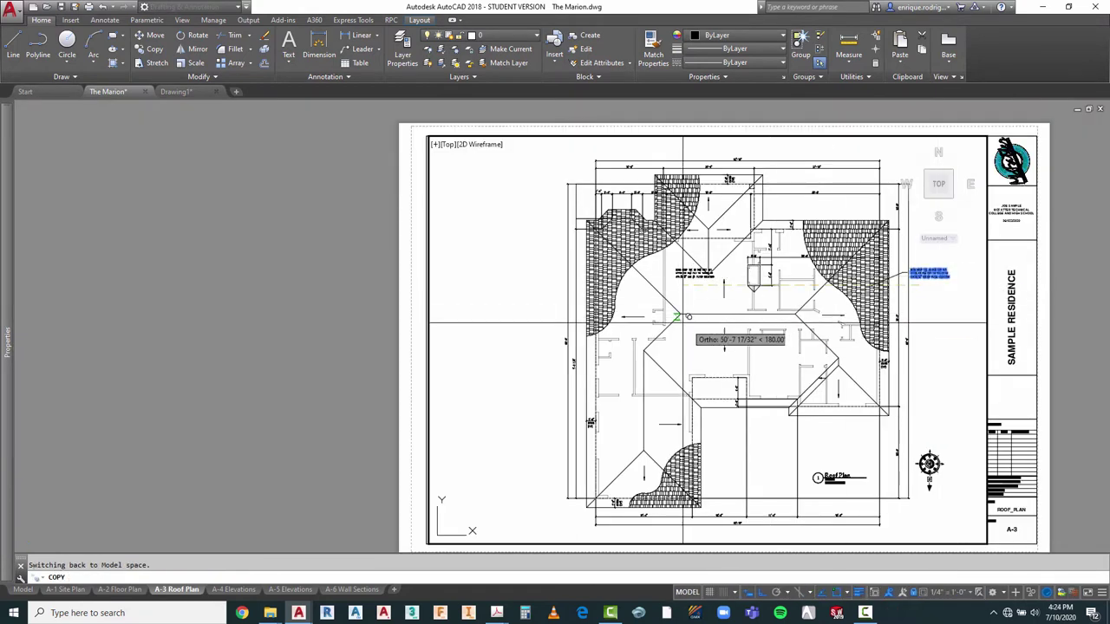
{"action": "key", "text": "F8"}
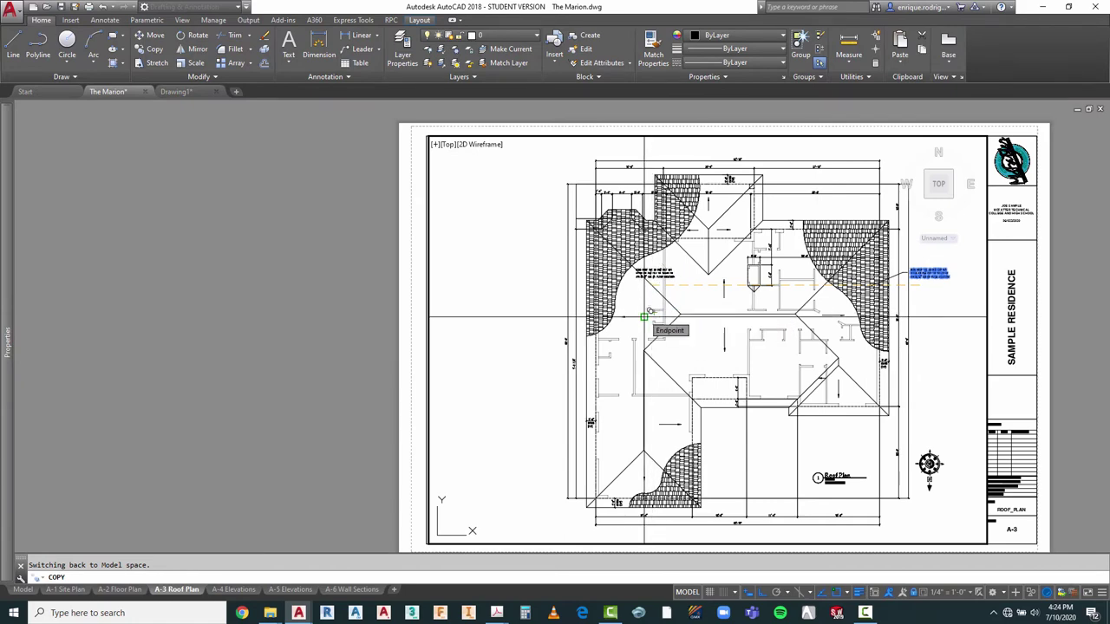
{"action": "scroll", "coordinate": [646, 313], "scroll_direction": "up", "scroll_amount": 3}
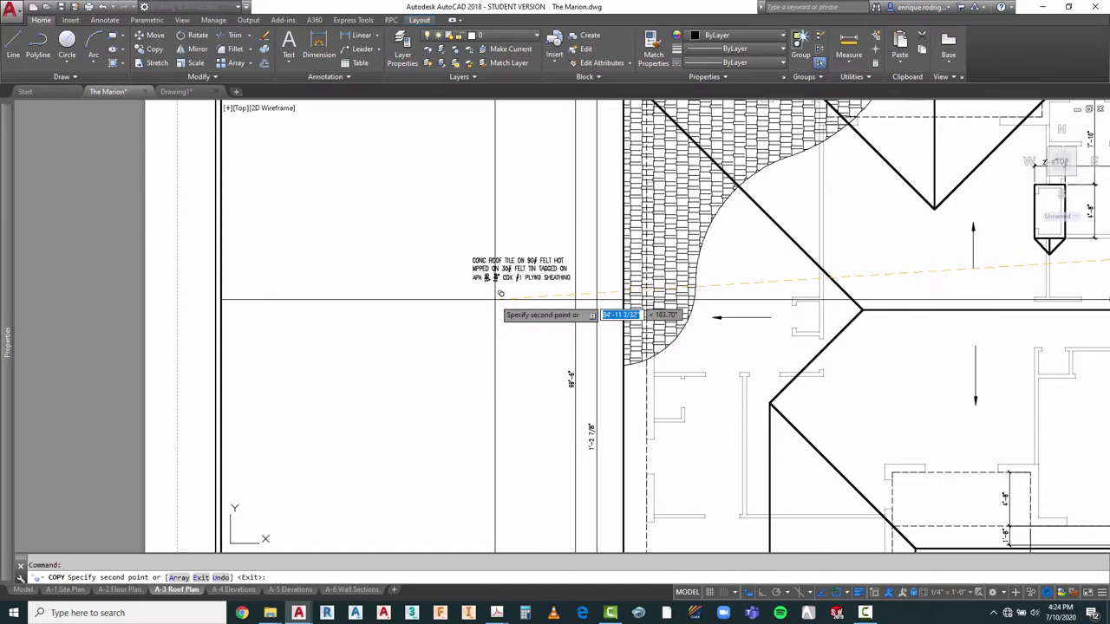
{"action": "key", "text": "Escape"}
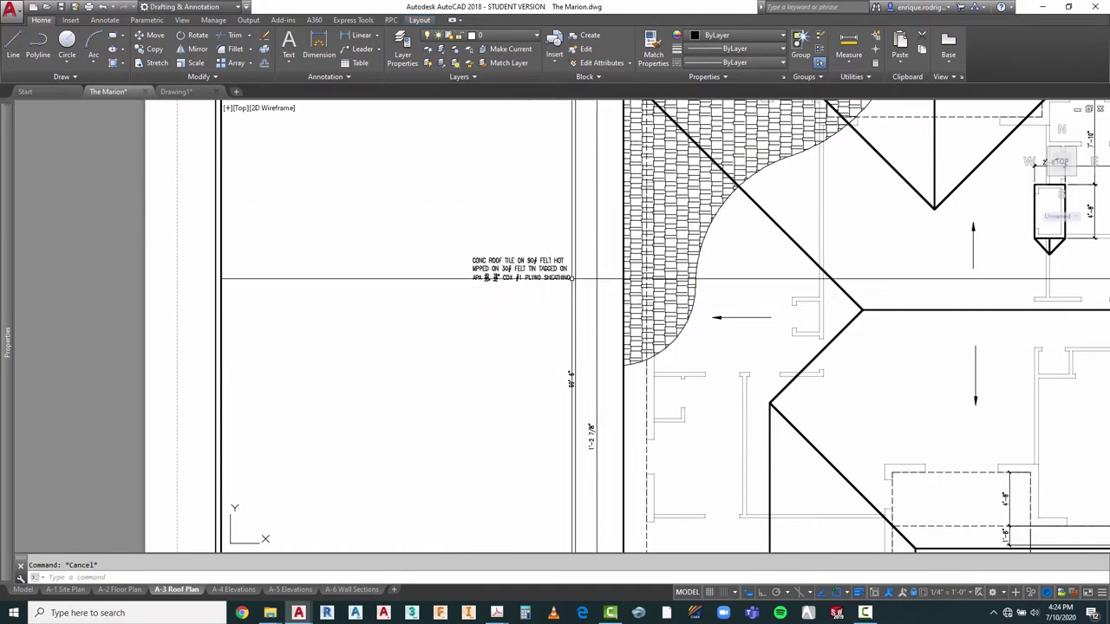
Step: Narrow the copied west roofing note's text width to about 6'-6"
{"action": "middle_click_drag", "start_coordinate": [573, 278], "coordinate": [527, 277]}
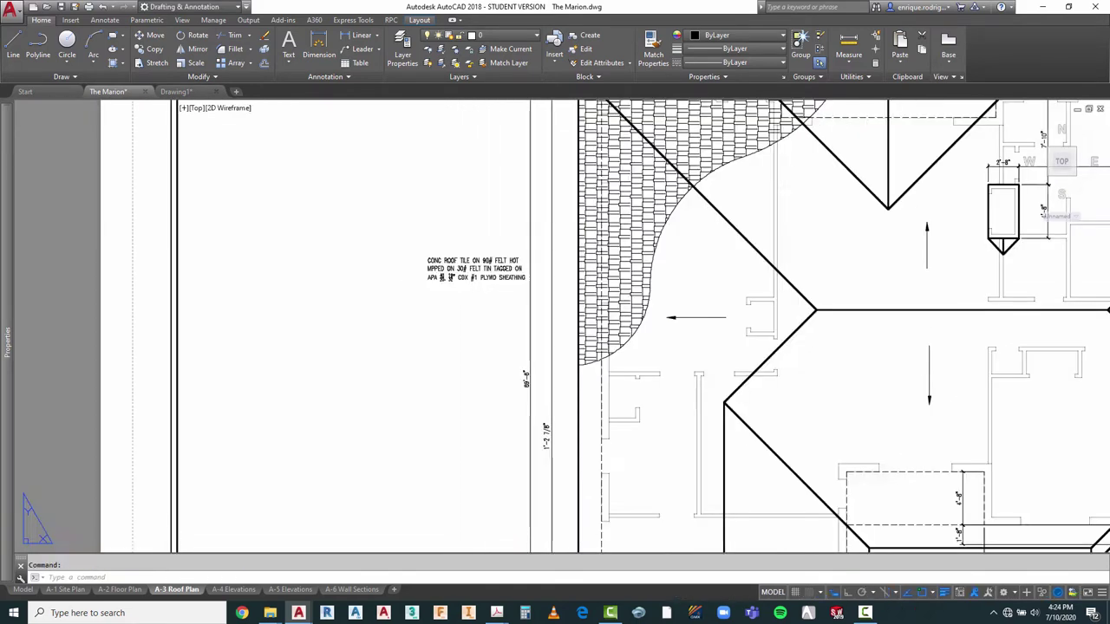
{"action": "double_click", "coordinate": [486, 319]}
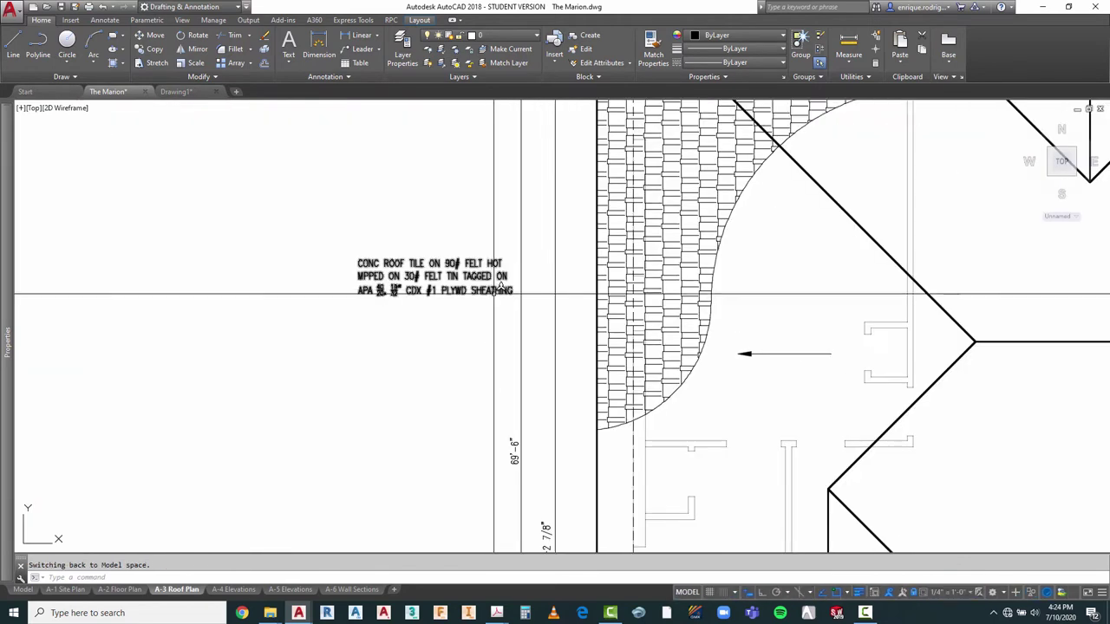
{"action": "key", "text": "Escape"}
{"action": "left_click", "coordinate": [481, 262]}
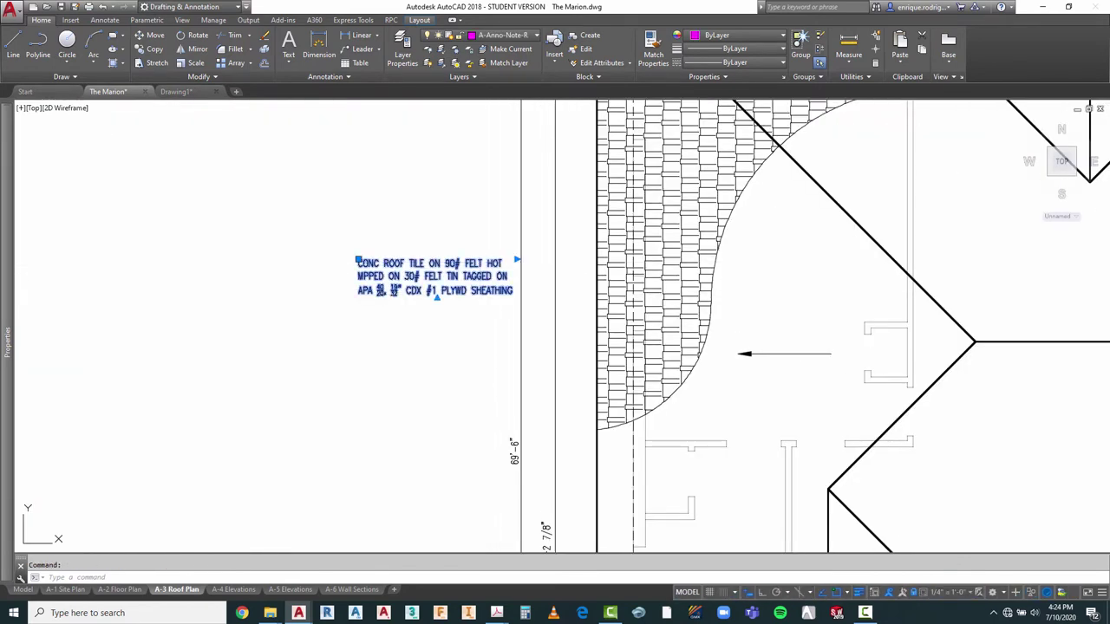
{"action": "double_click", "coordinate": [507, 276]}
{"action": "left_click_drag", "start_coordinate": [522, 250], "coordinate": [476, 248]}
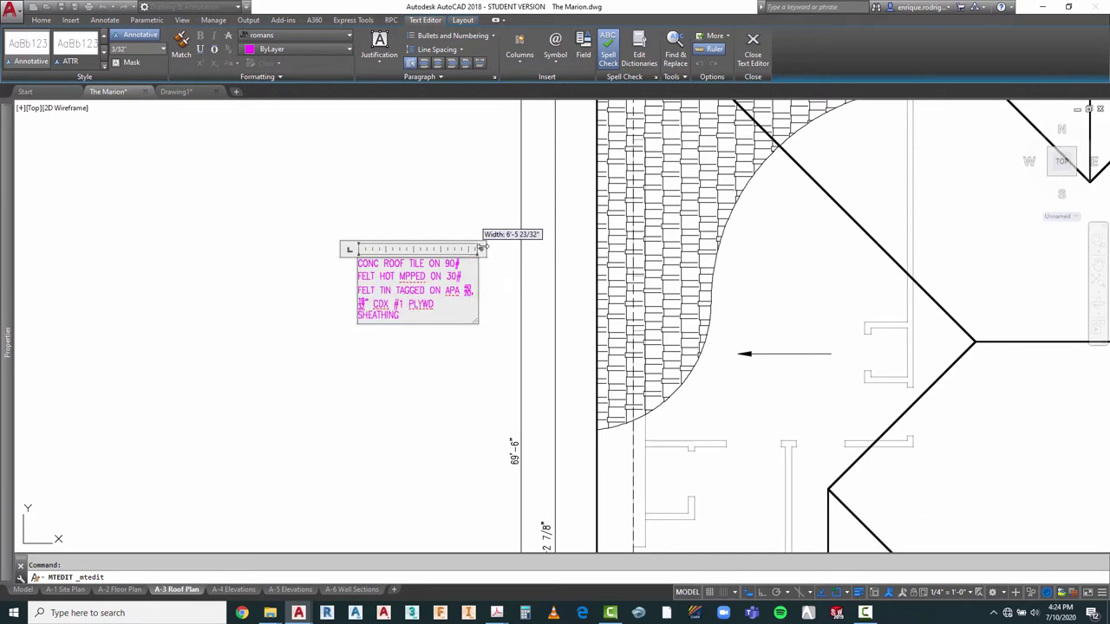
{"action": "key", "text": "Escape"}
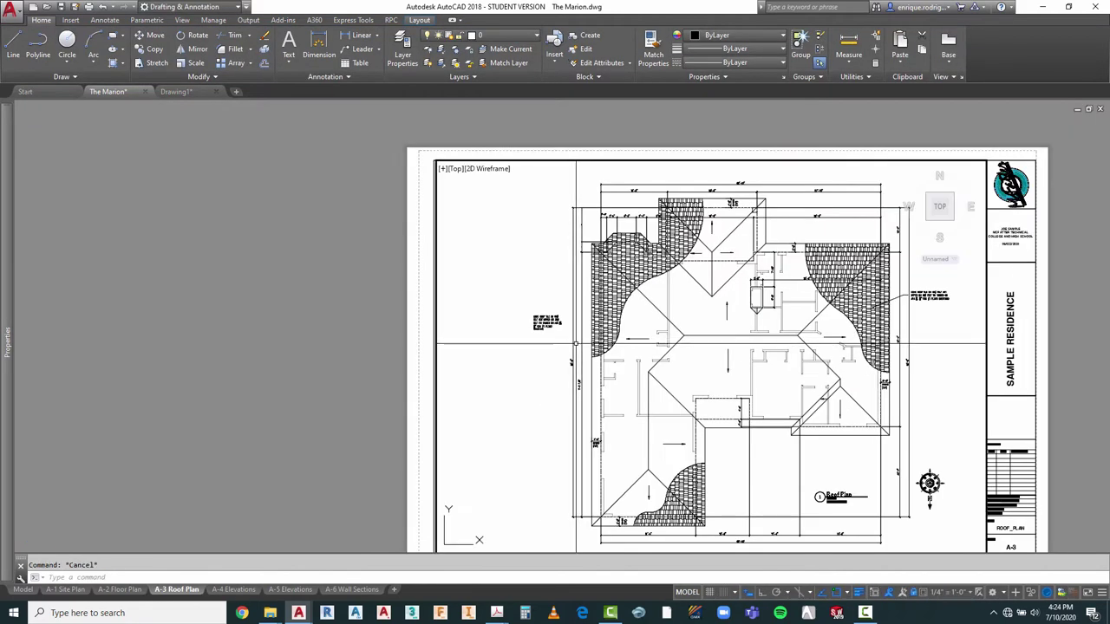
Step: Move the west roofing note closer to the outer west dimension line
{"action": "scroll", "coordinate": [554, 338], "scroll_direction": "up", "scroll_amount": 4}
{"action": "left_click", "coordinate": [547, 280]}
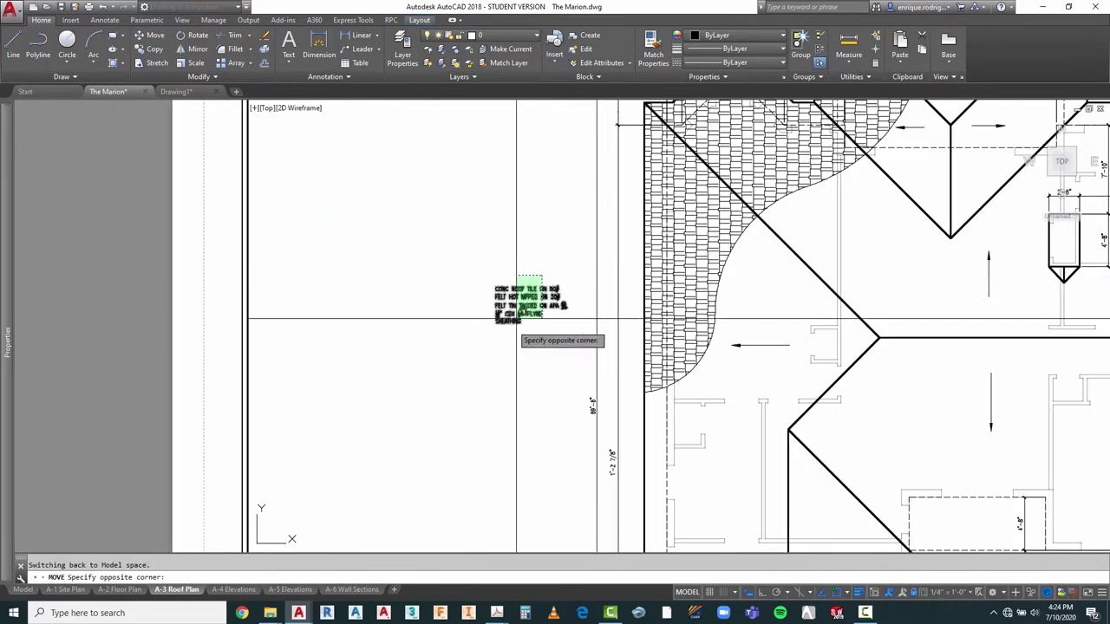
{"action": "left_click", "coordinate": [495, 328]}
{"action": "key", "text": "Return"}
{"action": "left_click", "coordinate": [491, 365]}
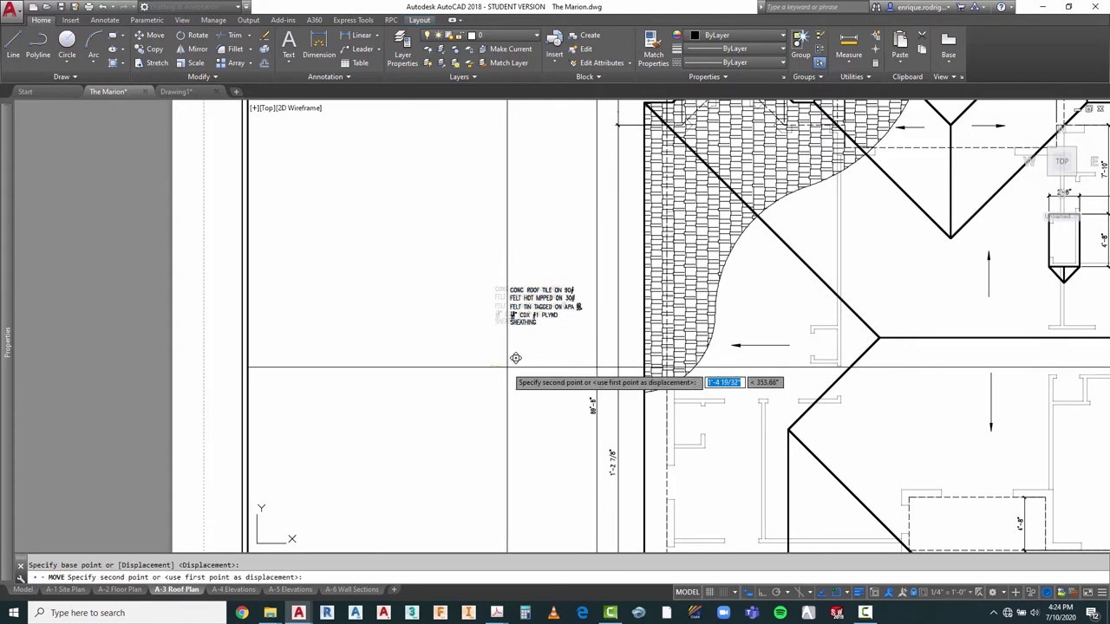
{"action": "left_click", "coordinate": [582, 318]}
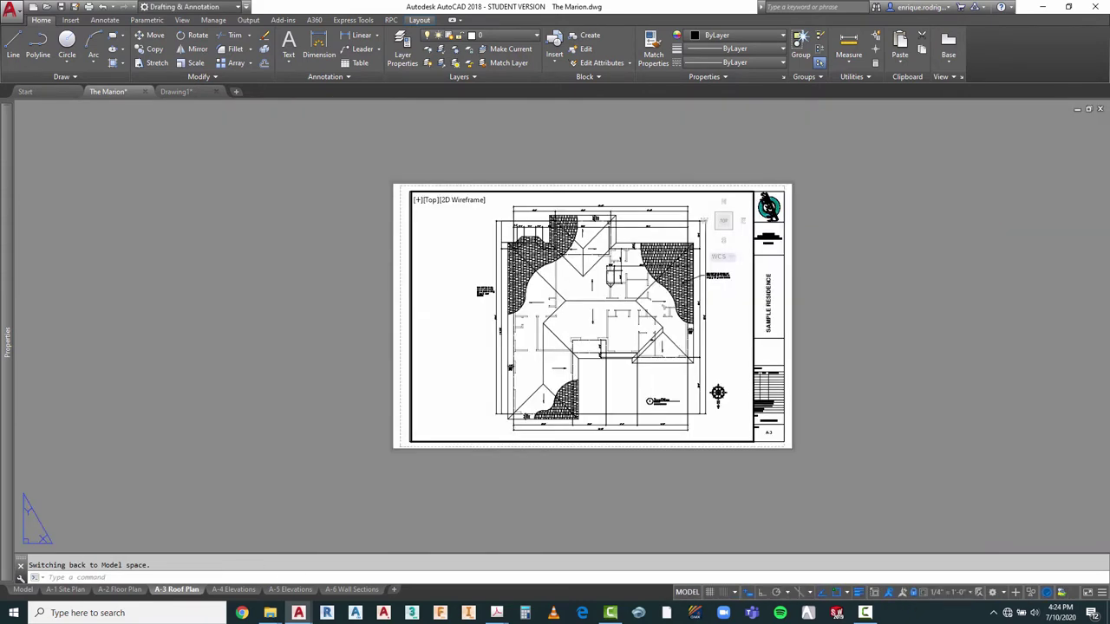
Step: Narrow the east roofing material note's text width to about 7'-1"
{"action": "scroll", "coordinate": [718, 291], "scroll_direction": "up", "scroll_amount": 5}
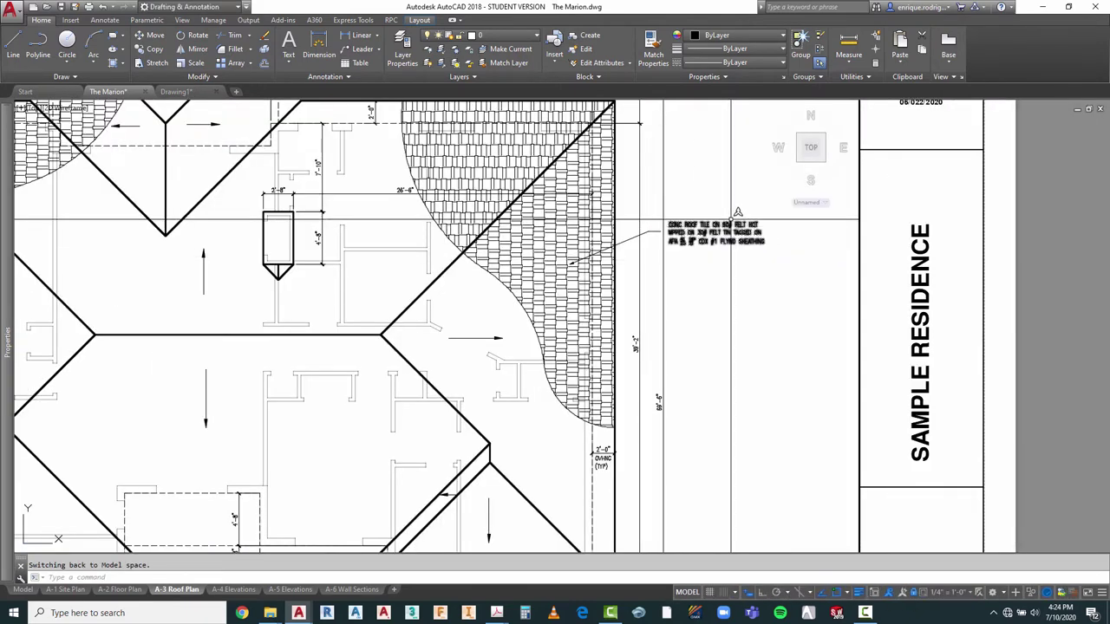
{"action": "left_click", "coordinate": [716, 234]}
{"action": "double_click", "coordinate": [717, 234]}
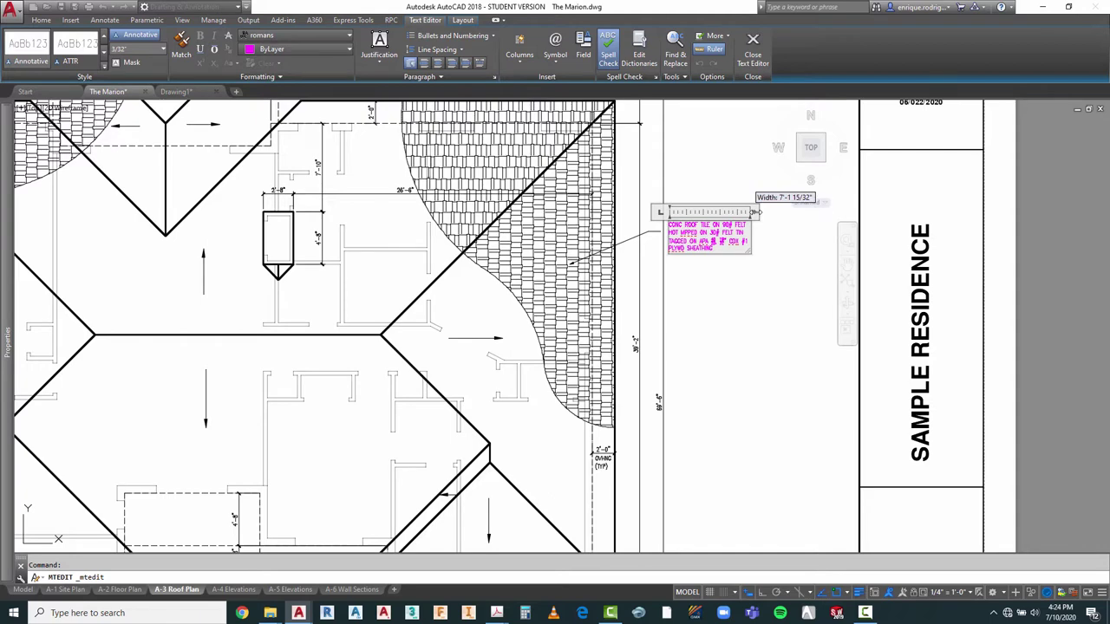
{"action": "left_click", "coordinate": [774, 279]}
{"action": "scroll", "coordinate": [774, 279], "scroll_direction": "down", "scroll_amount": 5}
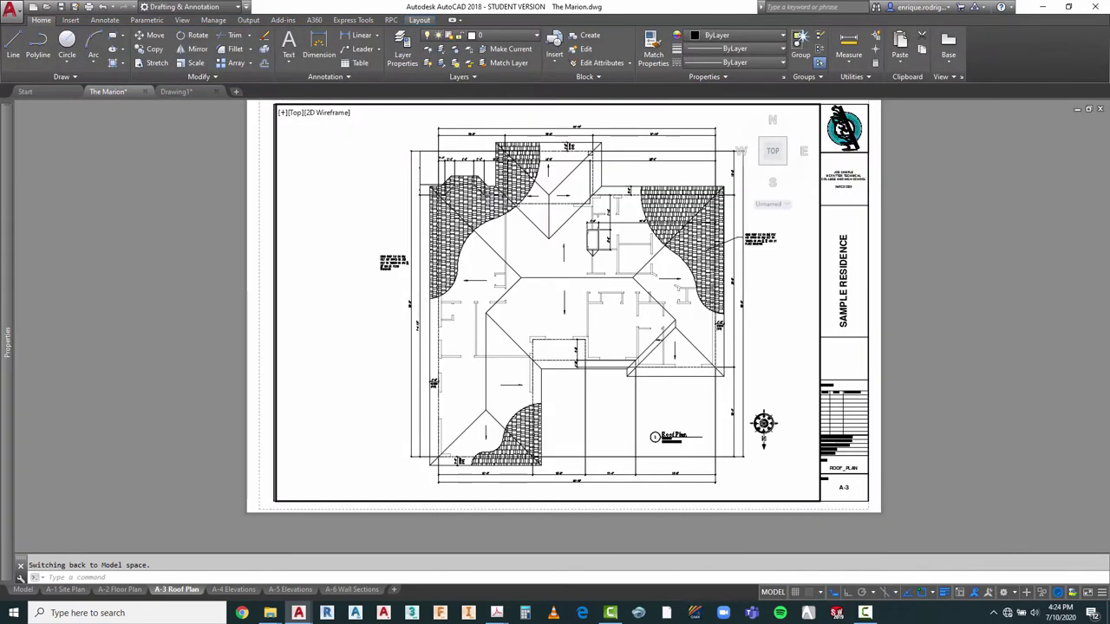
Step: Draw a quick leader without text from the west tile hatch to the west roofing note, ending in a horizontal landing beside the note
{"action": "scroll", "coordinate": [785, 251], "scroll_direction": "up", "scroll_amount": 4}
{"action": "mouse_move", "coordinate": [7, 342]}
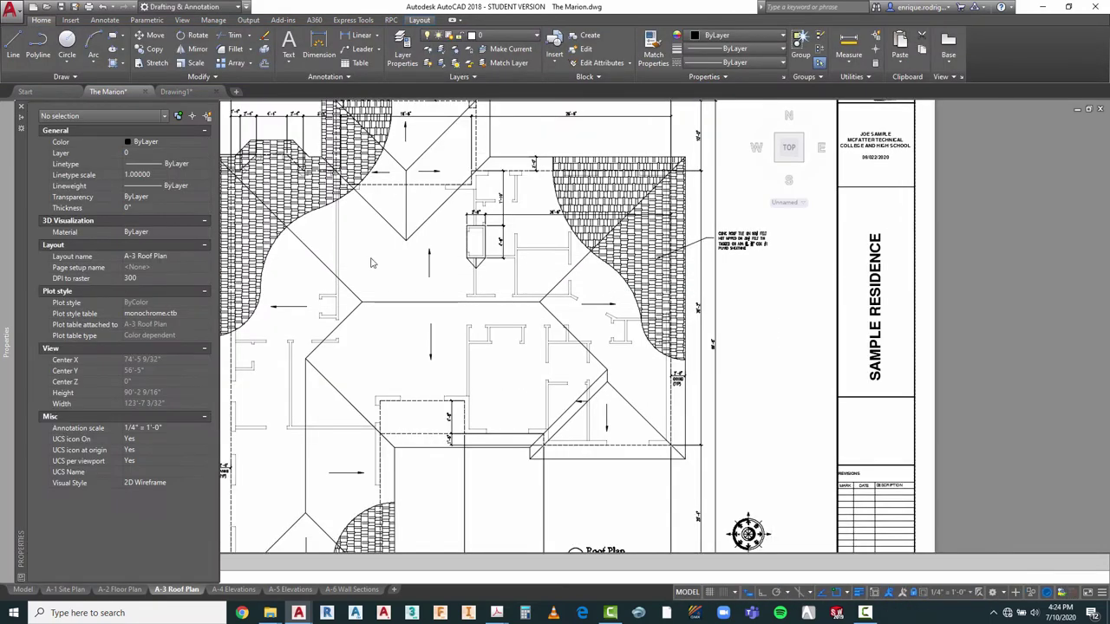
{"action": "scroll", "coordinate": [607, 278], "scroll_direction": "down", "scroll_amount": 4}
{"action": "double_click", "coordinate": [607, 278]}
{"action": "scroll", "coordinate": [607, 277], "scroll_direction": "up", "scroll_amount": 6}
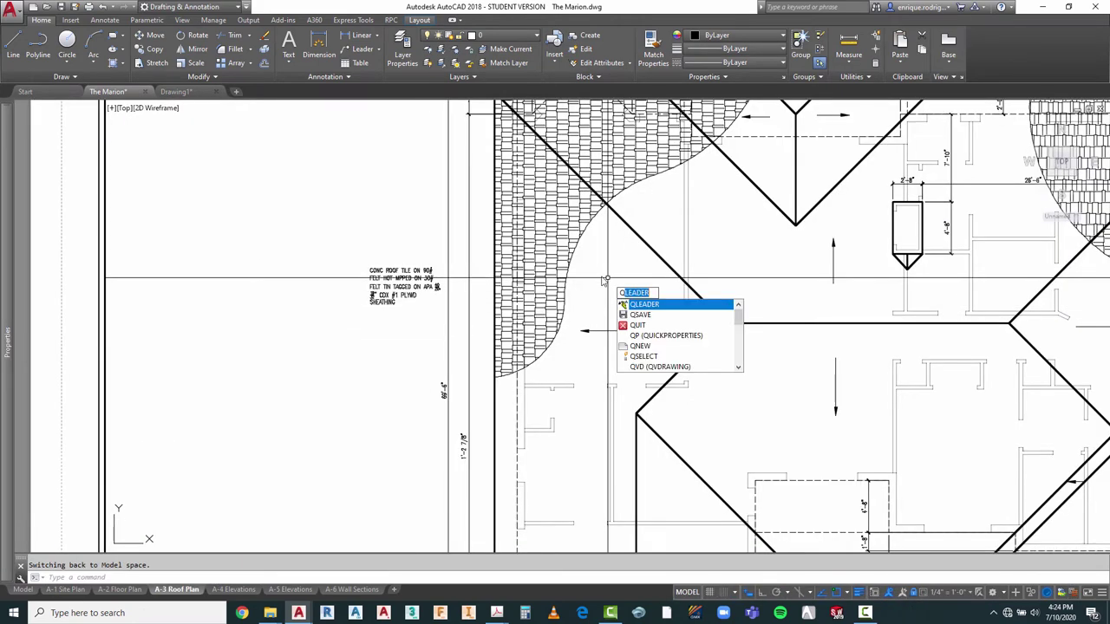
{"action": "left_click", "coordinate": [648, 306]}
{"action": "scroll", "coordinate": [529, 299], "scroll_direction": "up", "scroll_amount": 5}
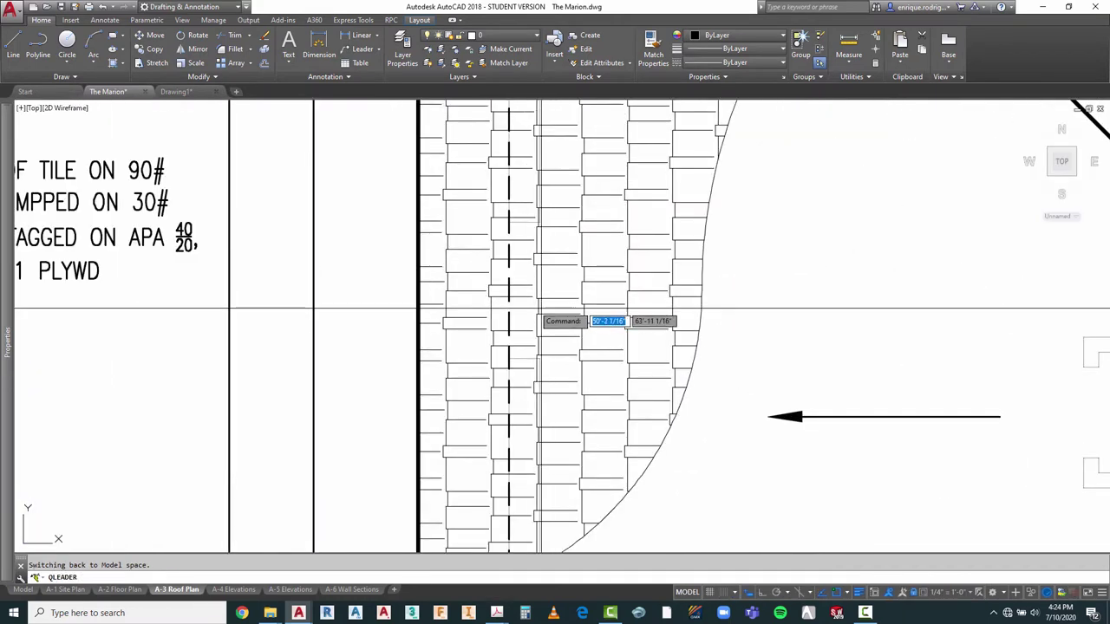
{"action": "left_click", "coordinate": [545, 288]}
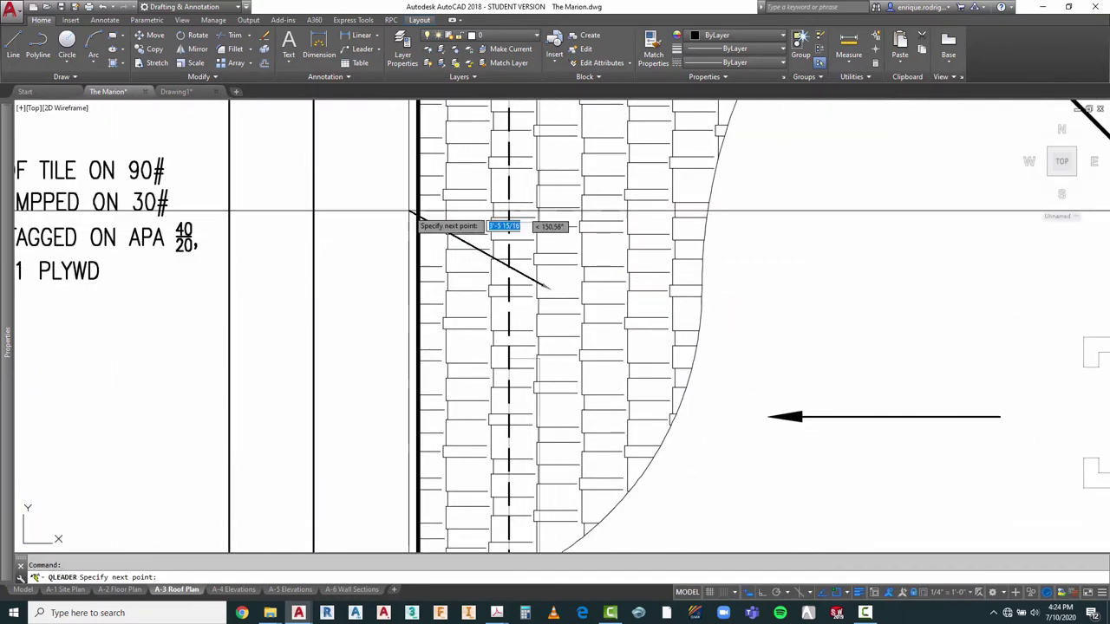
{"action": "left_click", "coordinate": [329, 190]}
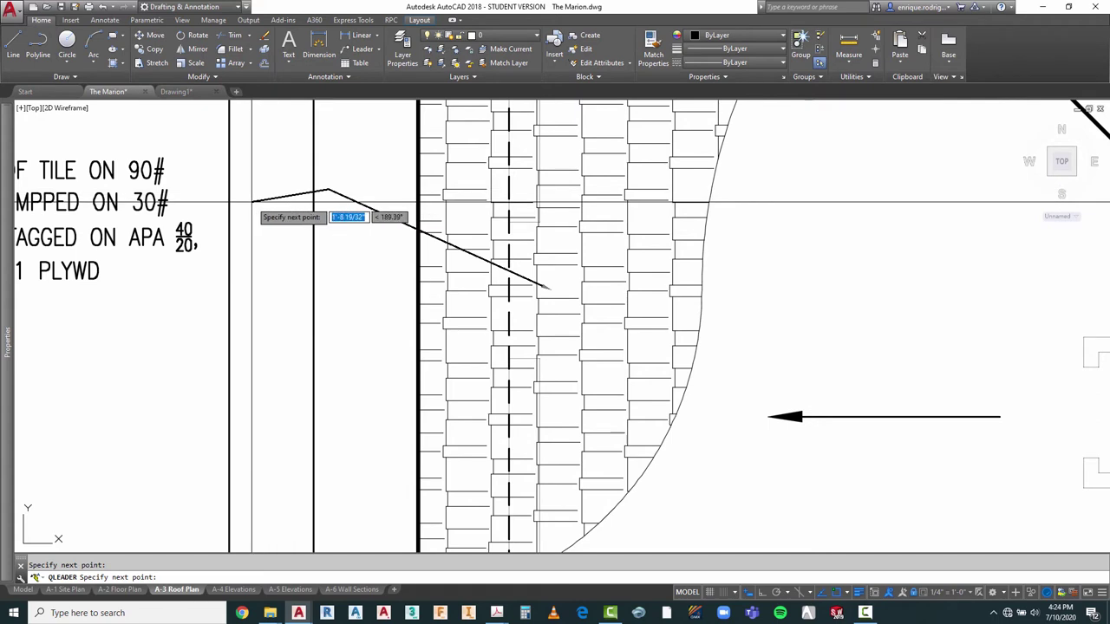
{"action": "key", "text": "F8"}
{"action": "left_click", "coordinate": [198, 189]}
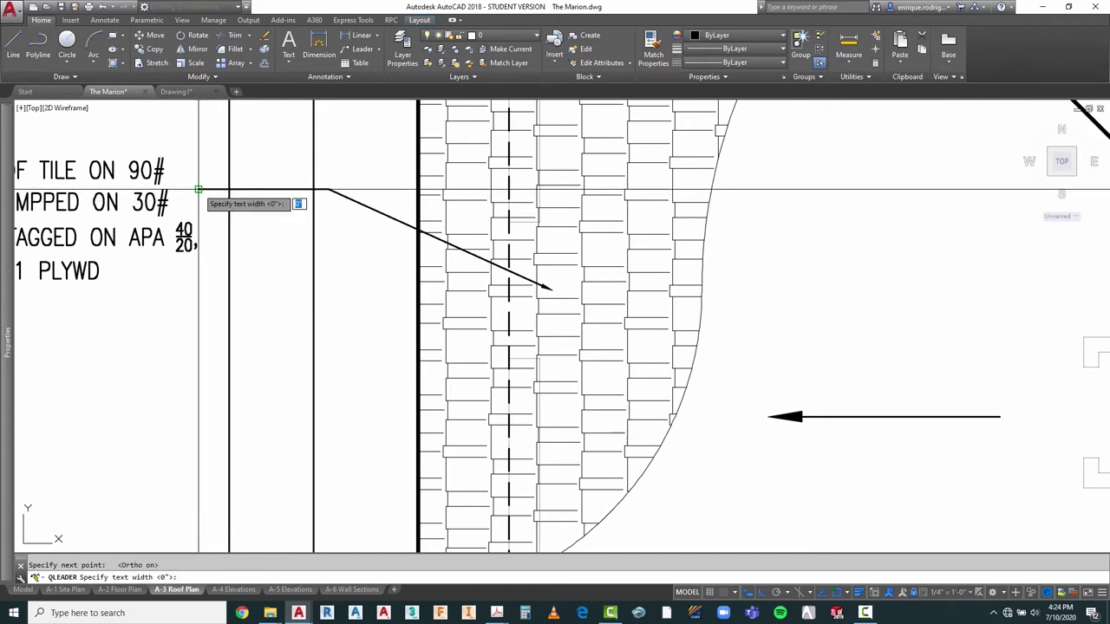
{"action": "key", "text": "Return"}
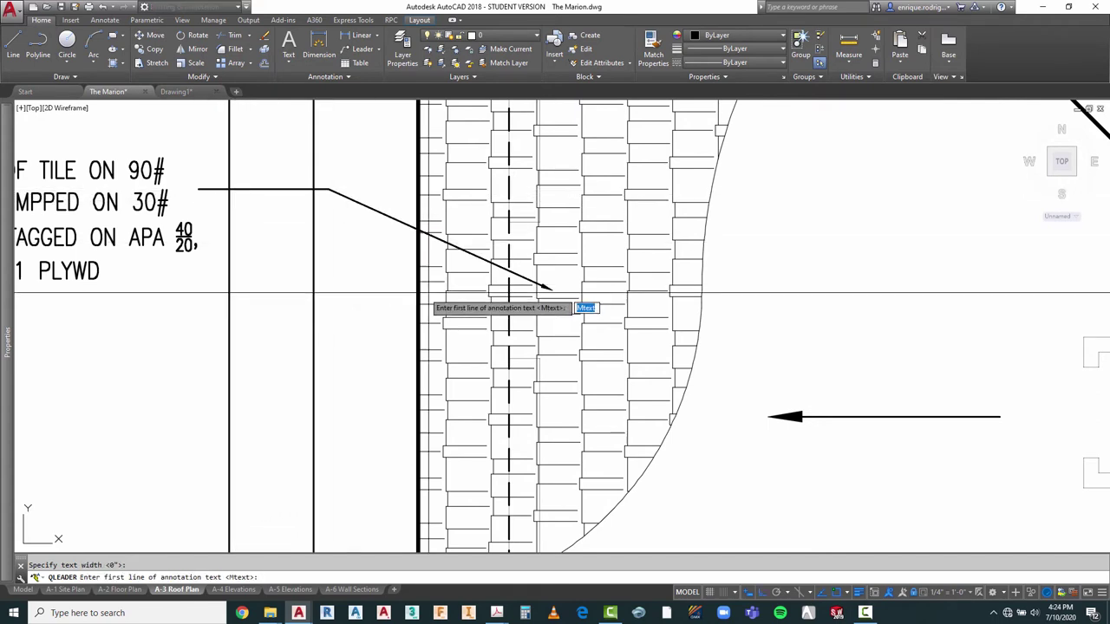
{"action": "scroll", "coordinate": [701, 317], "scroll_direction": "down", "scroll_amount": 2}
{"action": "scroll", "coordinate": [700, 317], "scroll_direction": "down", "scroll_amount": 1}
{"action": "scroll", "coordinate": [642, 286], "scroll_direction": "up", "scroll_amount": 6}
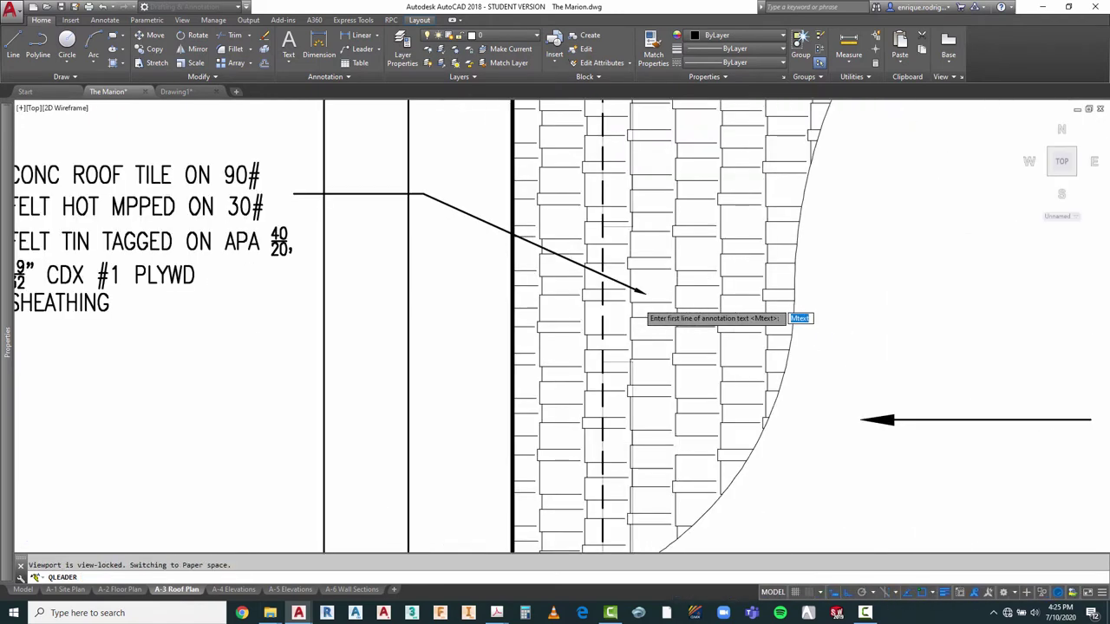
{"action": "key", "text": "Escape"}
Step: Set the west leader's arrow size to 3/32" and return to paper space on the roof plan sheet
{"action": "left_click", "coordinate": [641, 279]}
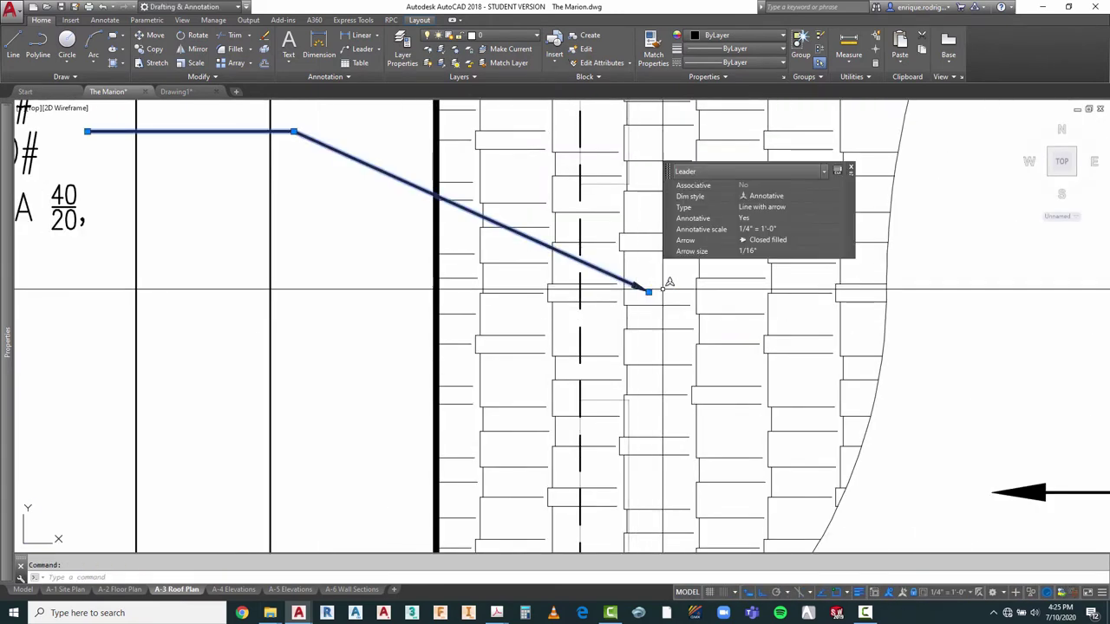
{"action": "left_click", "coordinate": [749, 252]}
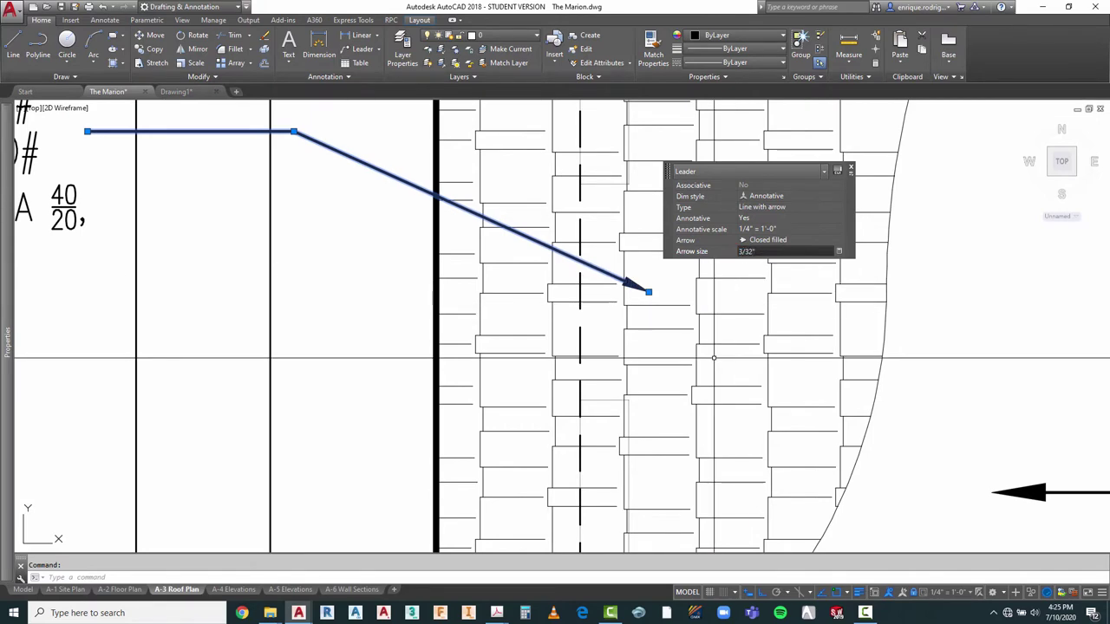
{"action": "key", "text": "Escape"}
{"action": "scroll", "coordinate": [531, 241], "scroll_direction": "down", "scroll_amount": 10}
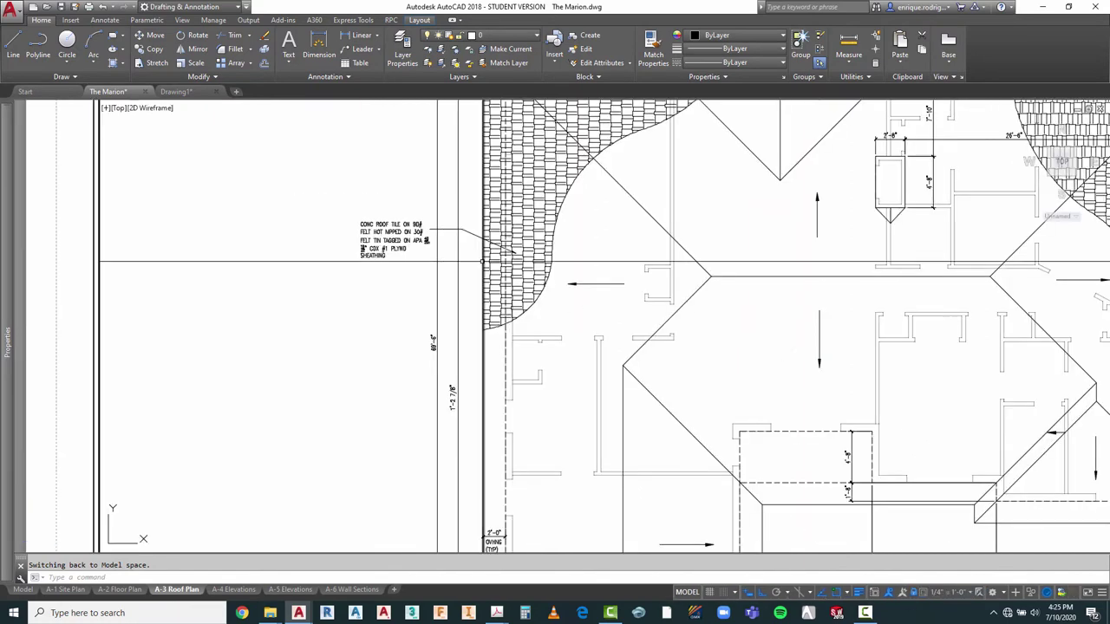
{"action": "scroll", "coordinate": [699, 397], "scroll_direction": "down", "scroll_amount": 4}
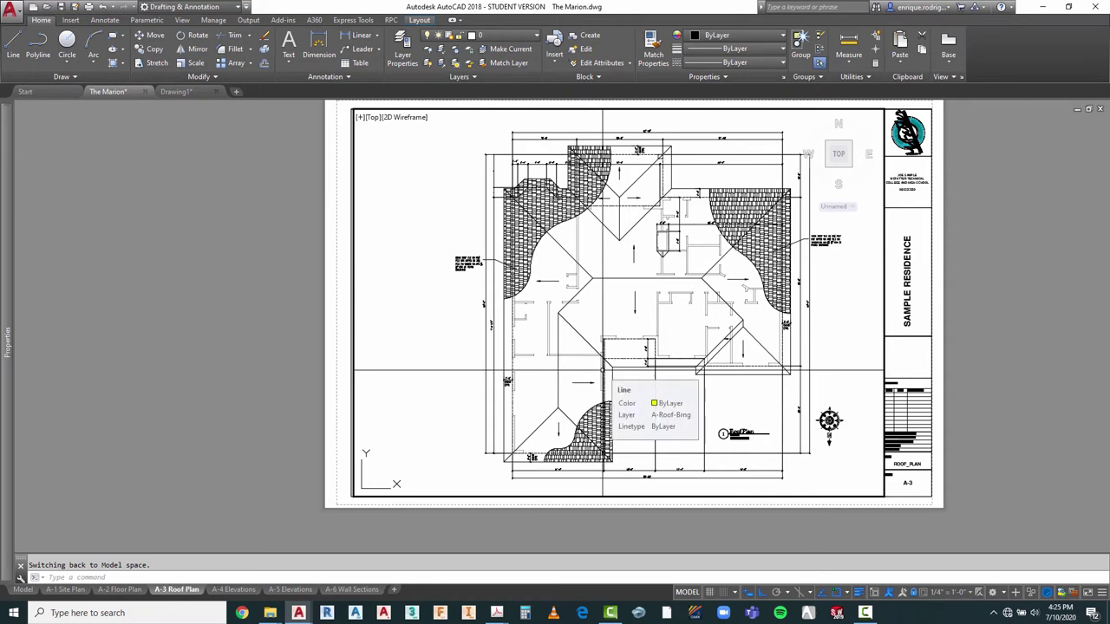
{"action": "double_click", "coordinate": [1016, 277]}
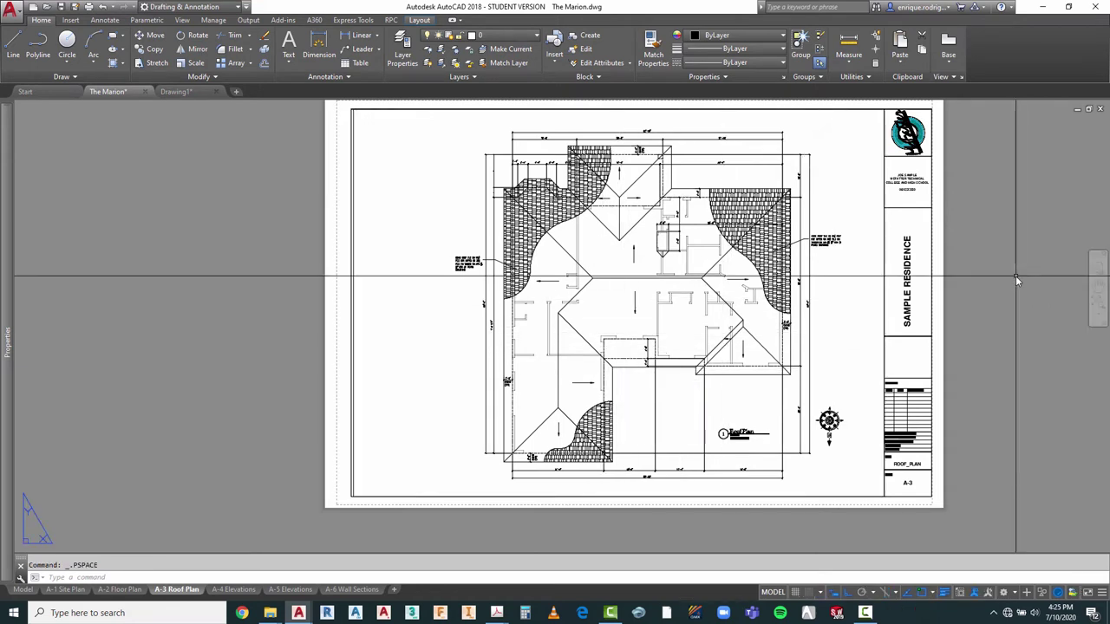
{"action": "middle_click", "coordinate": [994, 347]}
{"action": "middle_click", "coordinate": [994, 346]}
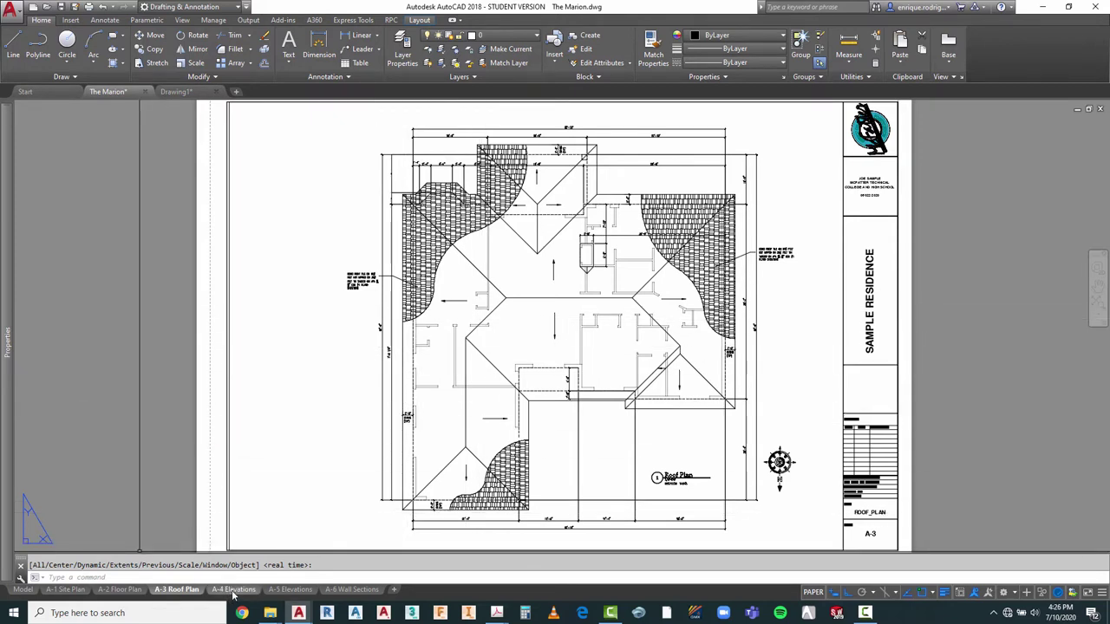
Step: View the A-4 Elevations sheet, and switch to model space at the roofing note east of the roof plan
{"action": "left_click", "coordinate": [233, 590]}
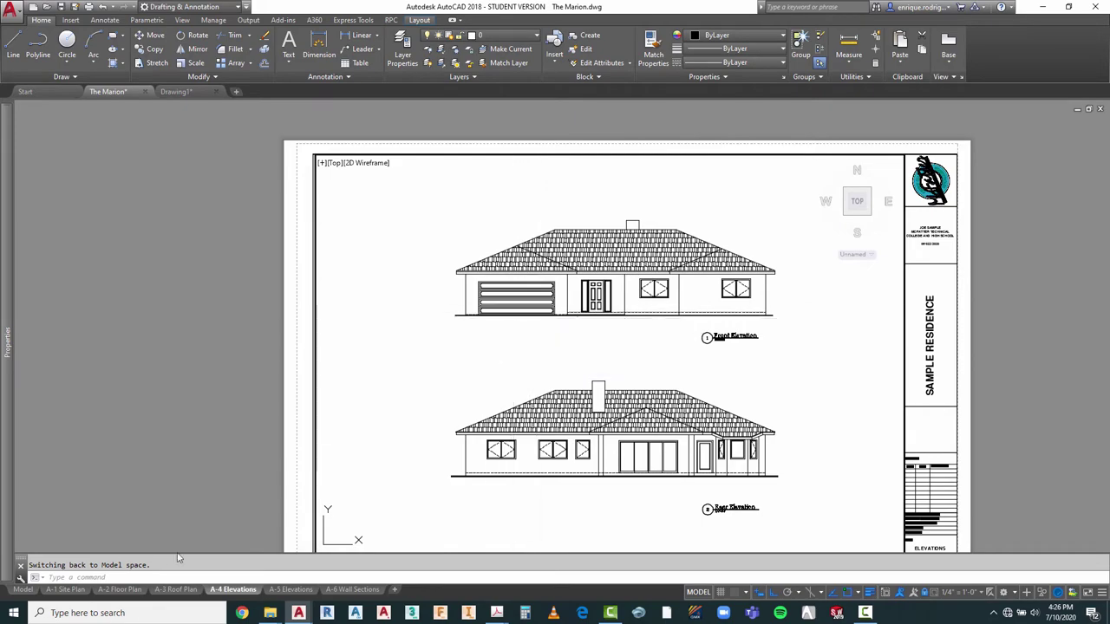
{"action": "left_click", "coordinate": [26, 590]}
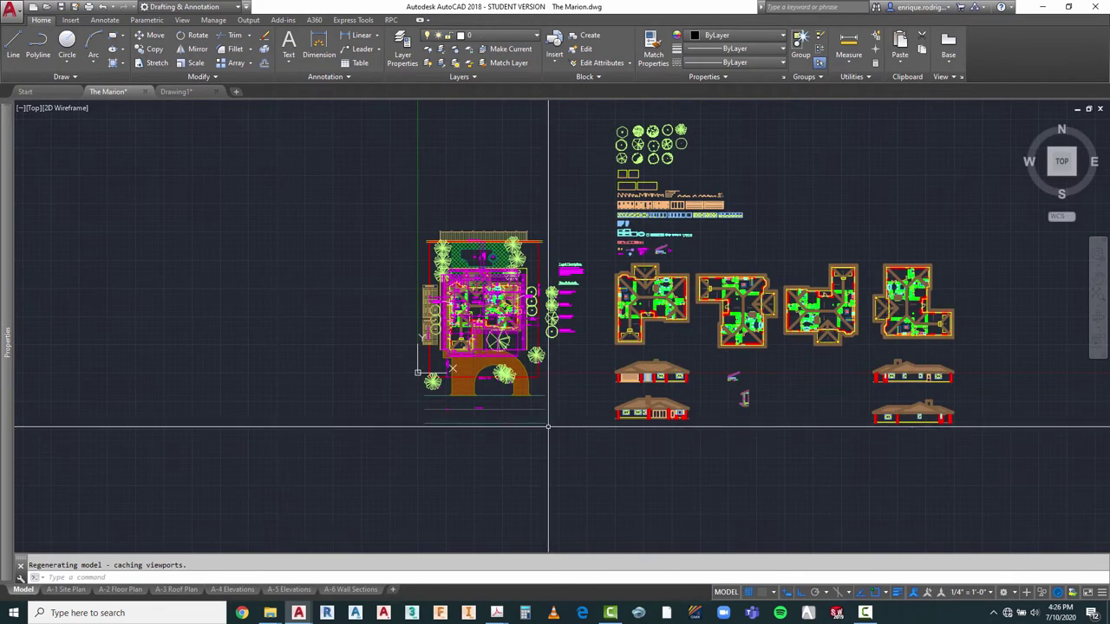
{"action": "scroll", "coordinate": [468, 273], "scroll_direction": "up", "scroll_amount": 4}
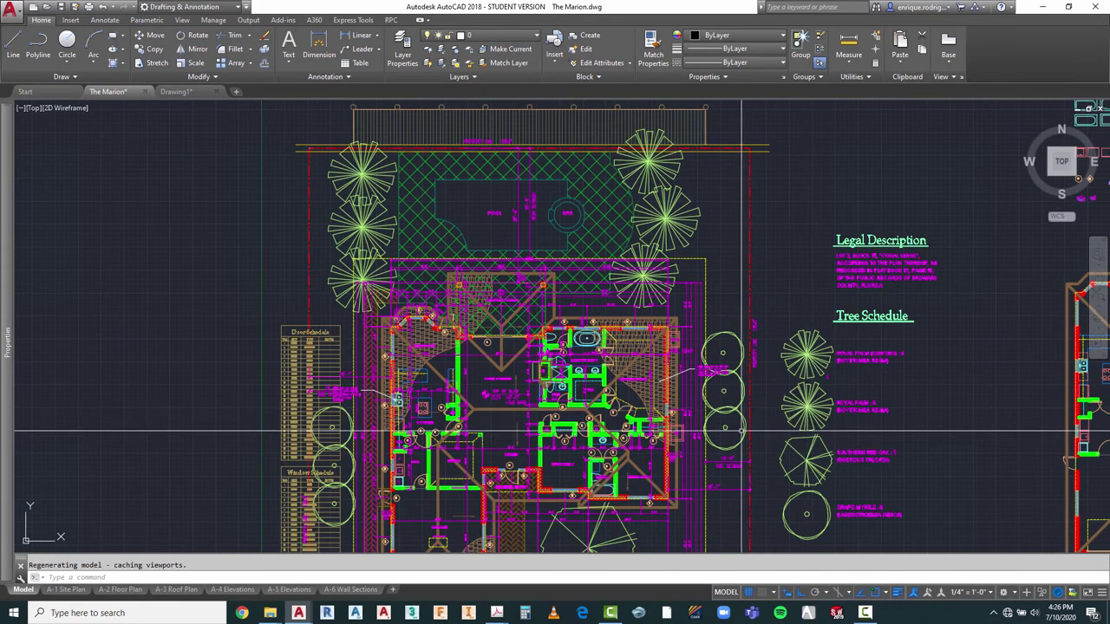
{"action": "scroll", "coordinate": [685, 274], "scroll_direction": "up", "scroll_amount": 3}
{"action": "scroll", "coordinate": [685, 274], "scroll_direction": "down", "scroll_amount": 4}
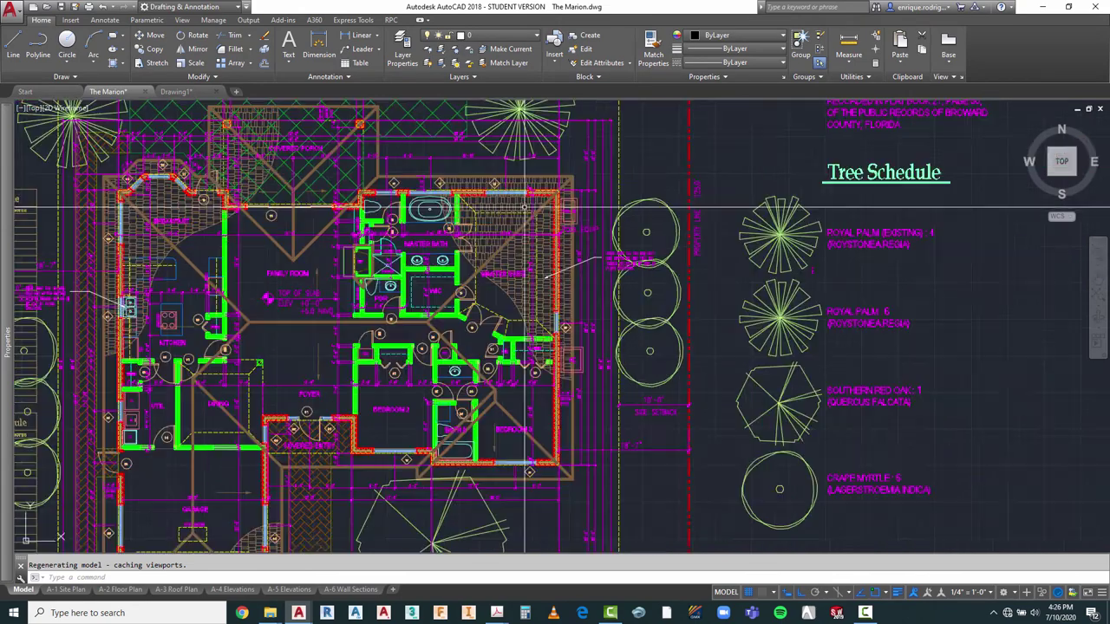
{"action": "scroll", "coordinate": [571, 258], "scroll_direction": "up", "scroll_amount": 2}
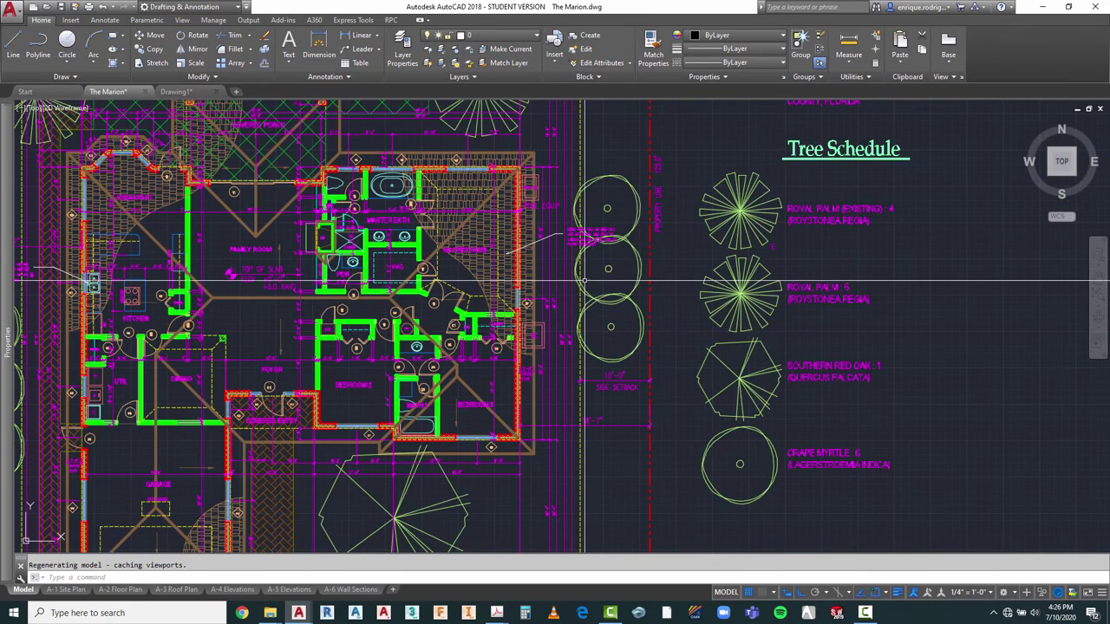
Step: Copy the east roofing material note to just above the right-hand roof slope of the front elevation, with Ortho off
{"action": "key", "text": "Escape"}
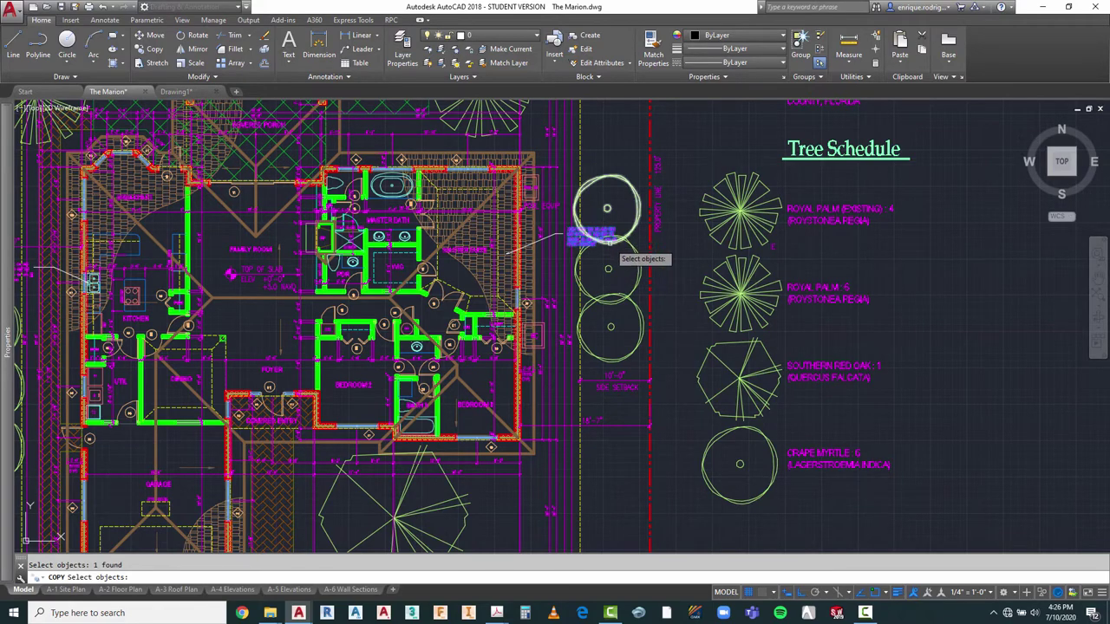
{"action": "key", "text": "Return"}
{"action": "left_click", "coordinate": [603, 247]}
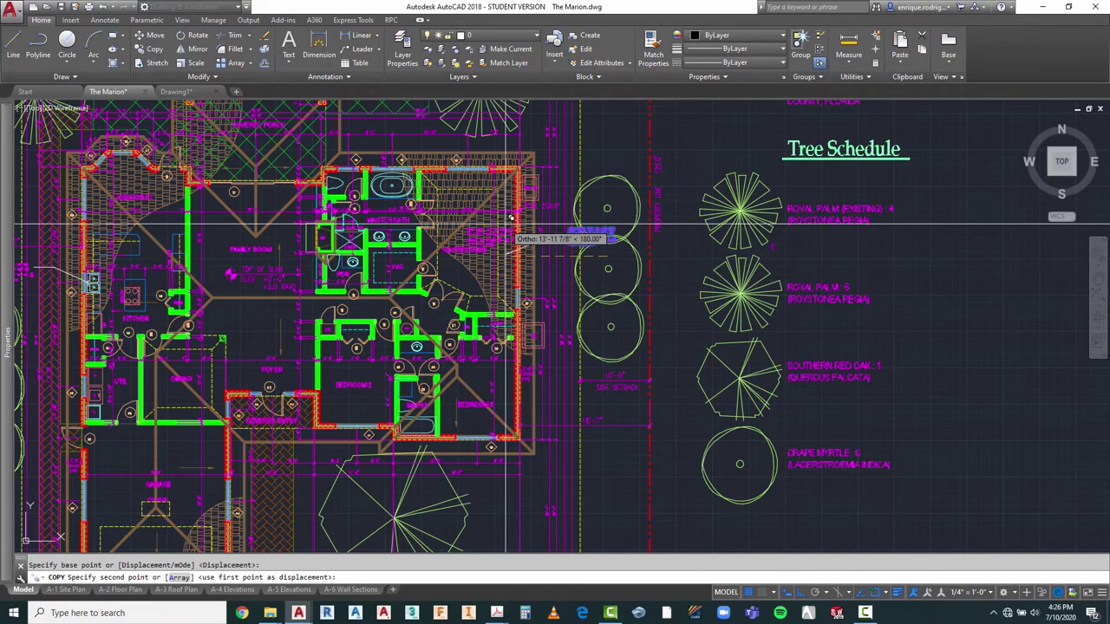
{"action": "scroll", "coordinate": [514, 229], "scroll_direction": "down", "scroll_amount": 4}
{"action": "scroll", "coordinate": [514, 229], "scroll_direction": "down", "scroll_amount": 4}
{"action": "scroll", "coordinate": [686, 297], "scroll_direction": "up", "scroll_amount": 3}
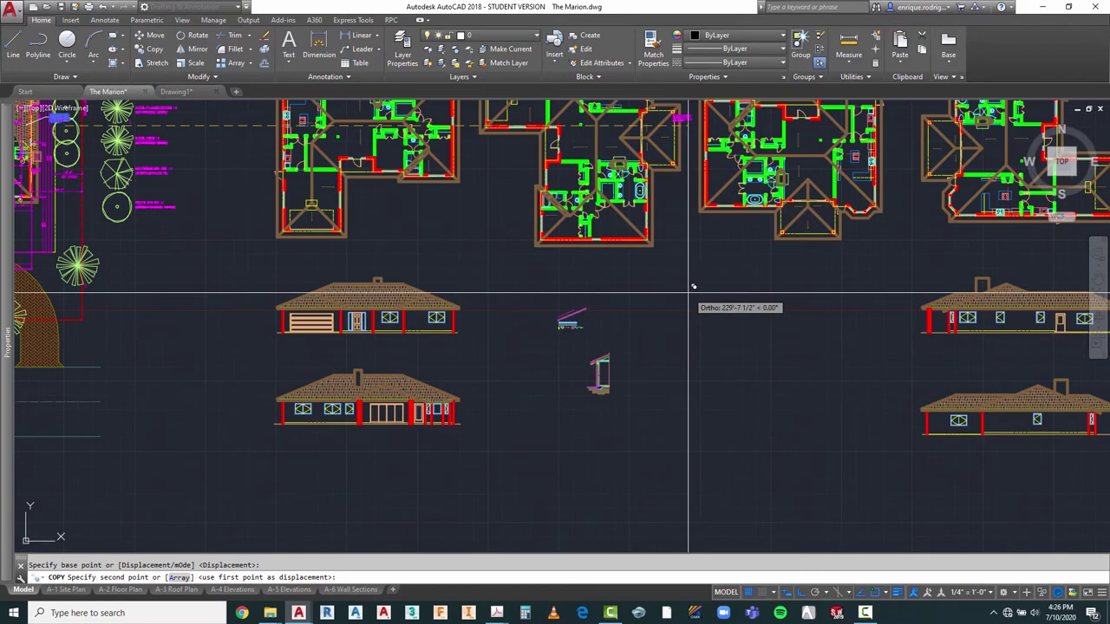
{"action": "key", "text": "F8"}
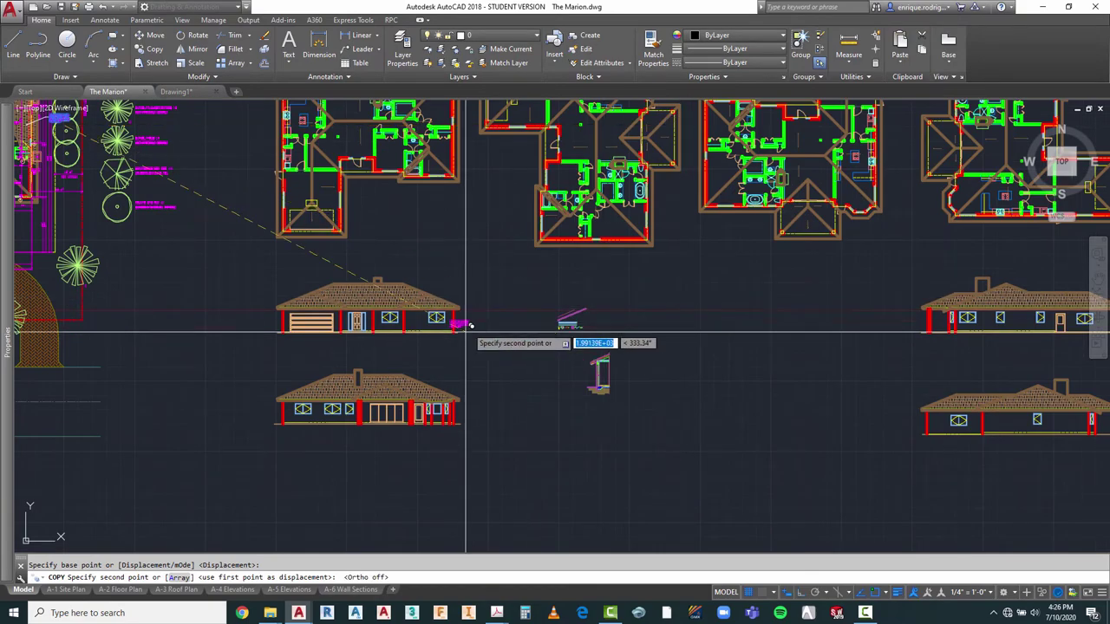
{"action": "scroll", "coordinate": [521, 317], "scroll_direction": "down", "scroll_amount": 3}
{"action": "scroll", "coordinate": [476, 305], "scroll_direction": "up", "scroll_amount": 3}
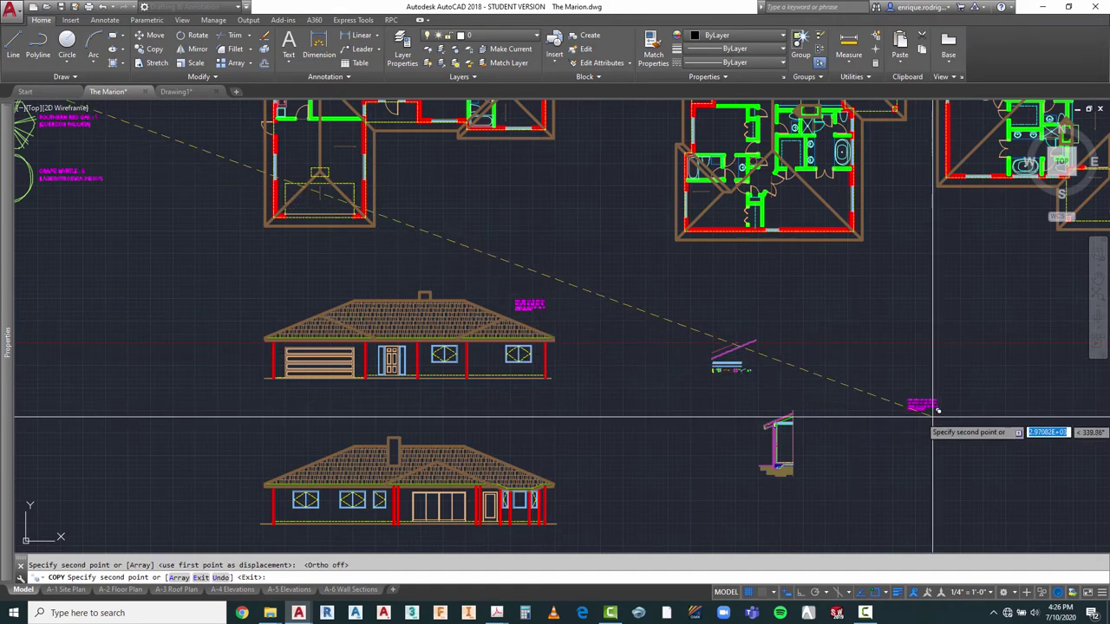
{"action": "scroll", "coordinate": [932, 406], "scroll_direction": "down", "scroll_amount": 5}
{"action": "key", "text": "Escape"}
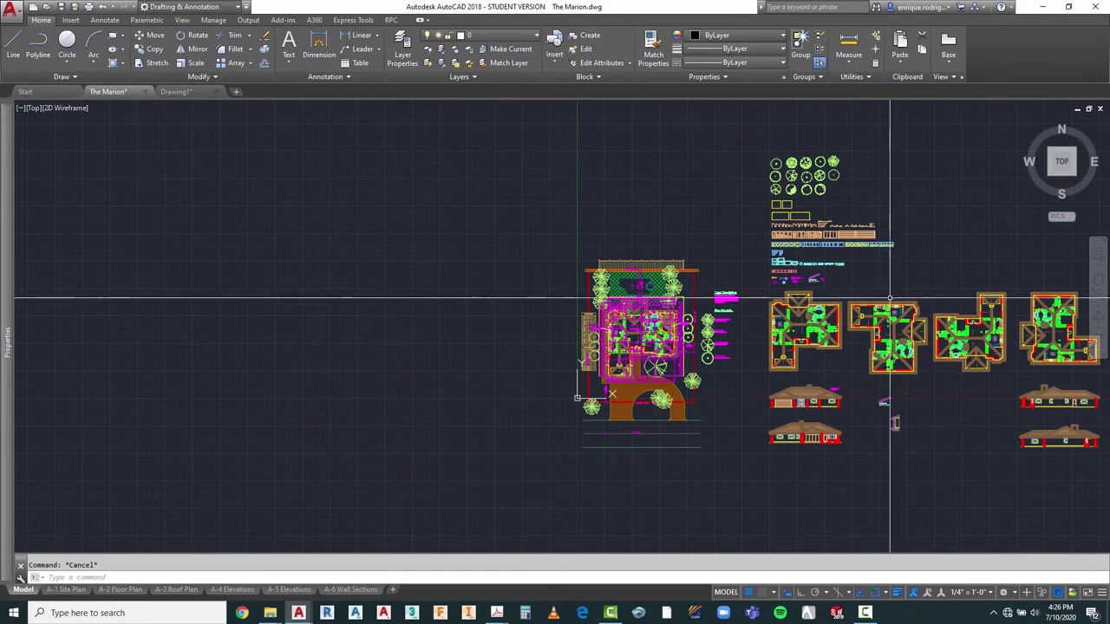
Step: Copy the larger roof pitch triangle from the symbol library to just above the left-hand roof slope of the front elevation
{"action": "scroll", "coordinate": [847, 280], "scroll_direction": "up", "scroll_amount": 4}
{"action": "scroll", "coordinate": [807, 276], "scroll_direction": "up", "scroll_amount": 4}
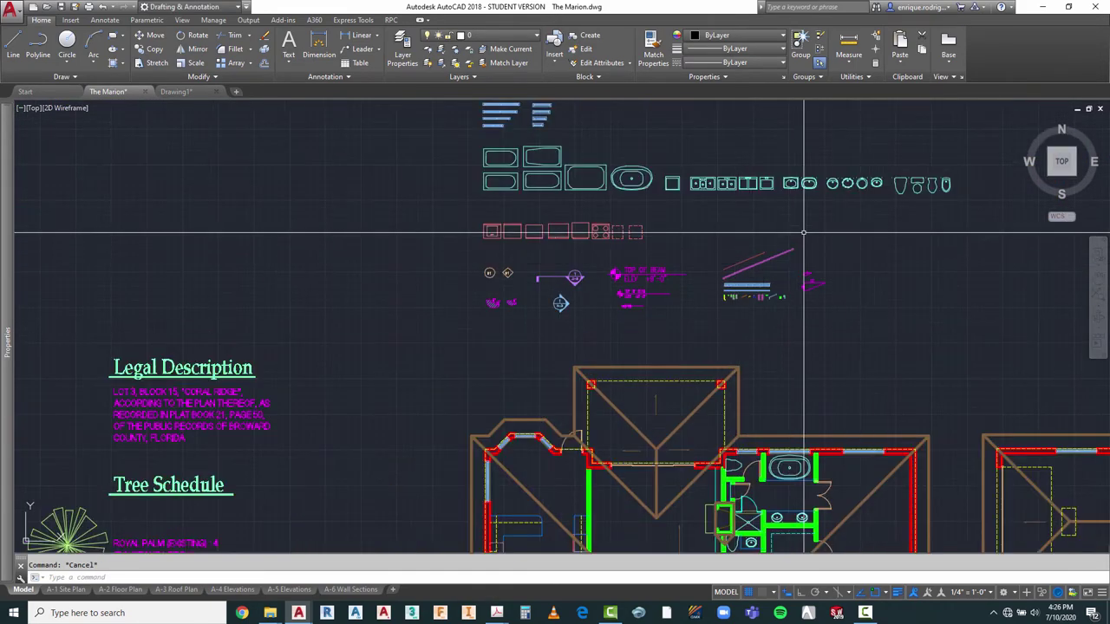
{"action": "scroll", "coordinate": [811, 291], "scroll_direction": "up", "scroll_amount": 4}
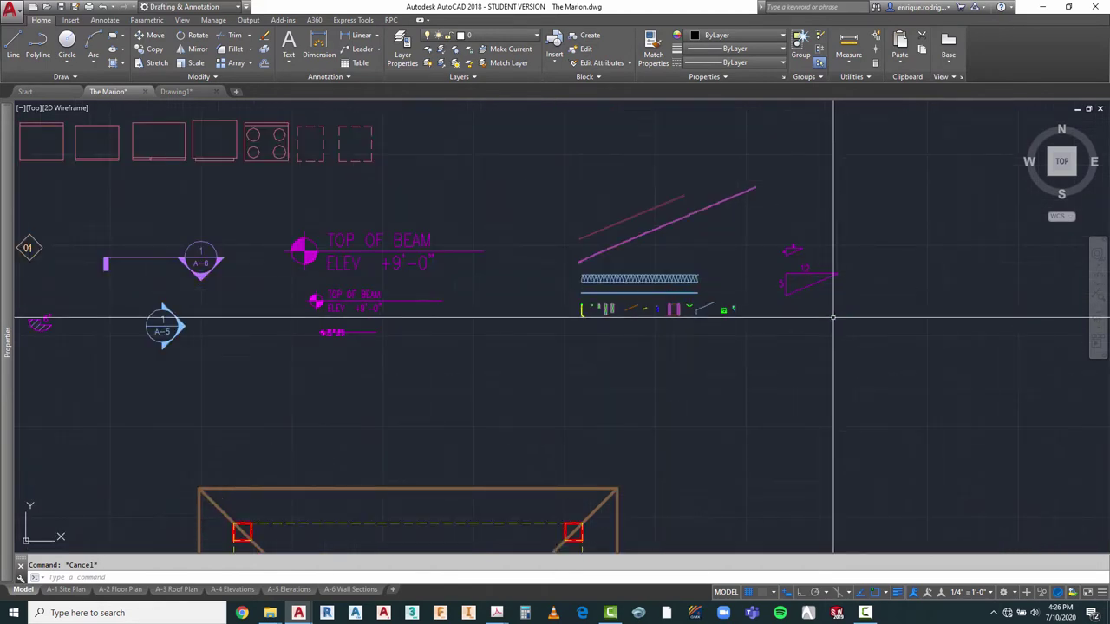
{"action": "type", "text": "co"}
{"action": "key", "text": "Return"}
{"action": "left_click", "coordinate": [815, 265]}
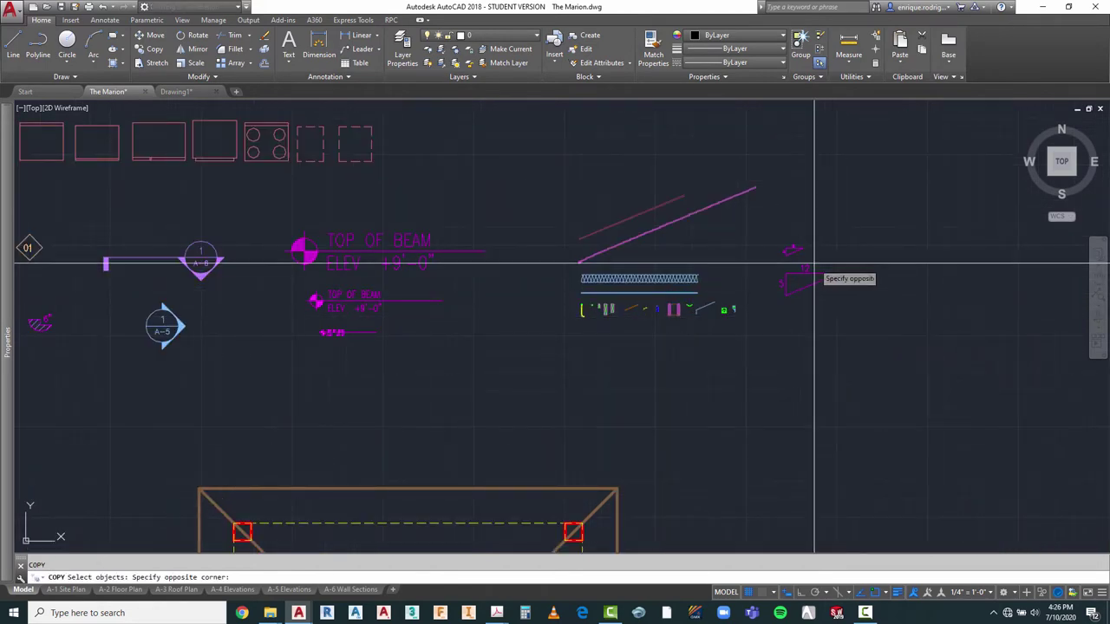
{"action": "left_click", "coordinate": [776, 297]}
{"action": "key", "text": "Return"}
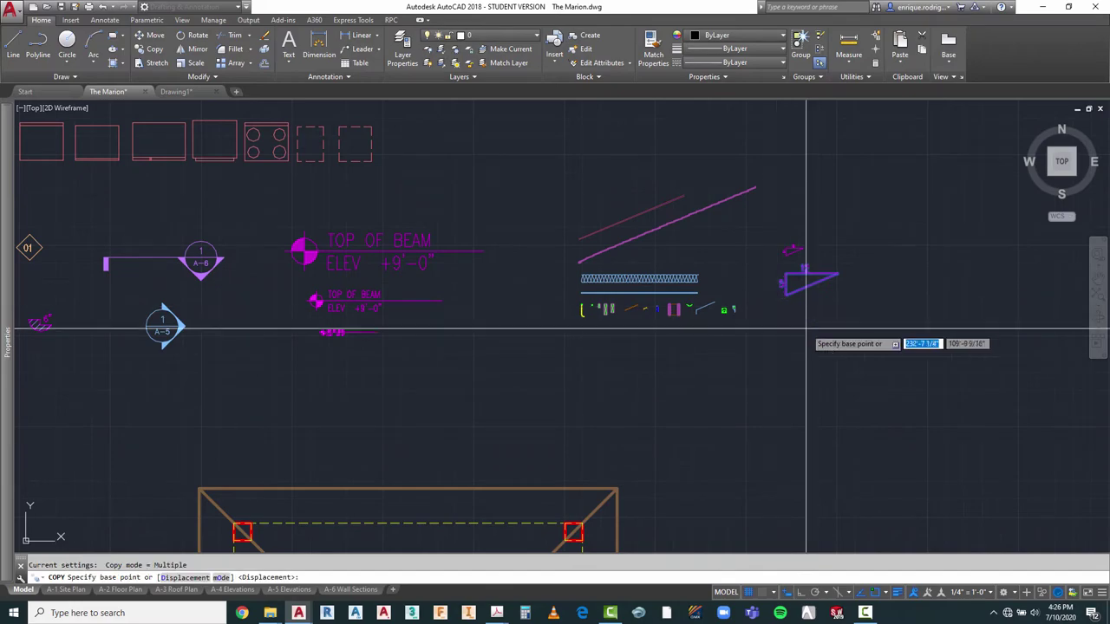
{"action": "left_click", "coordinate": [805, 248]}
{"action": "scroll", "coordinate": [807, 230], "scroll_direction": "down", "scroll_amount": 5}
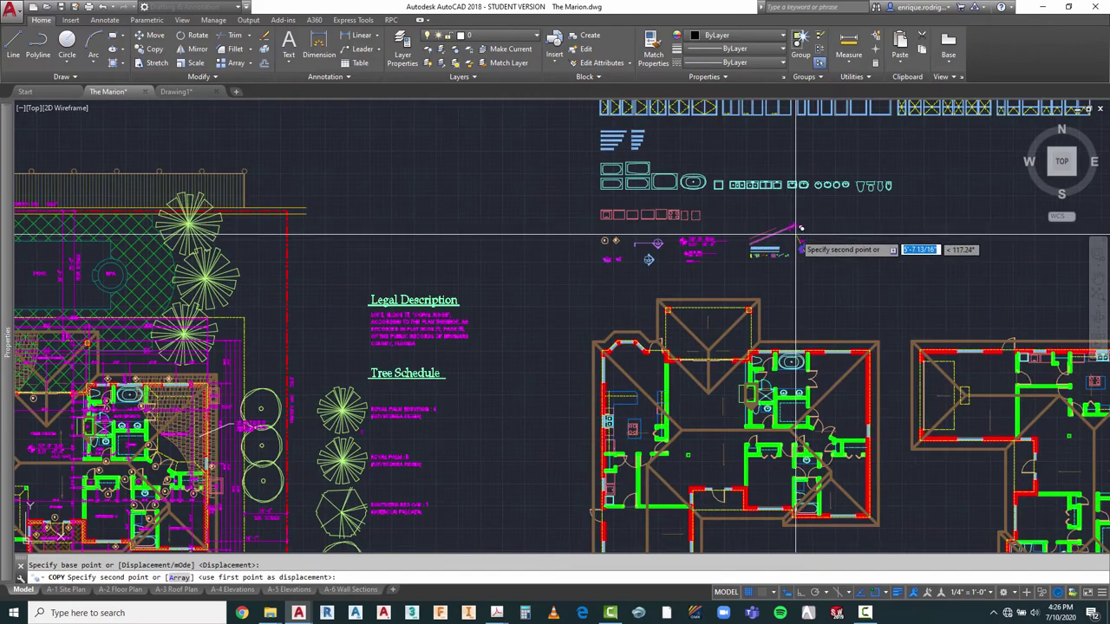
{"action": "scroll", "coordinate": [794, 291], "scroll_direction": "down", "scroll_amount": 3}
{"action": "scroll", "coordinate": [690, 521], "scroll_direction": "up", "scroll_amount": 5}
{"action": "scroll", "coordinate": [685, 530], "scroll_direction": "up", "scroll_amount": 3}
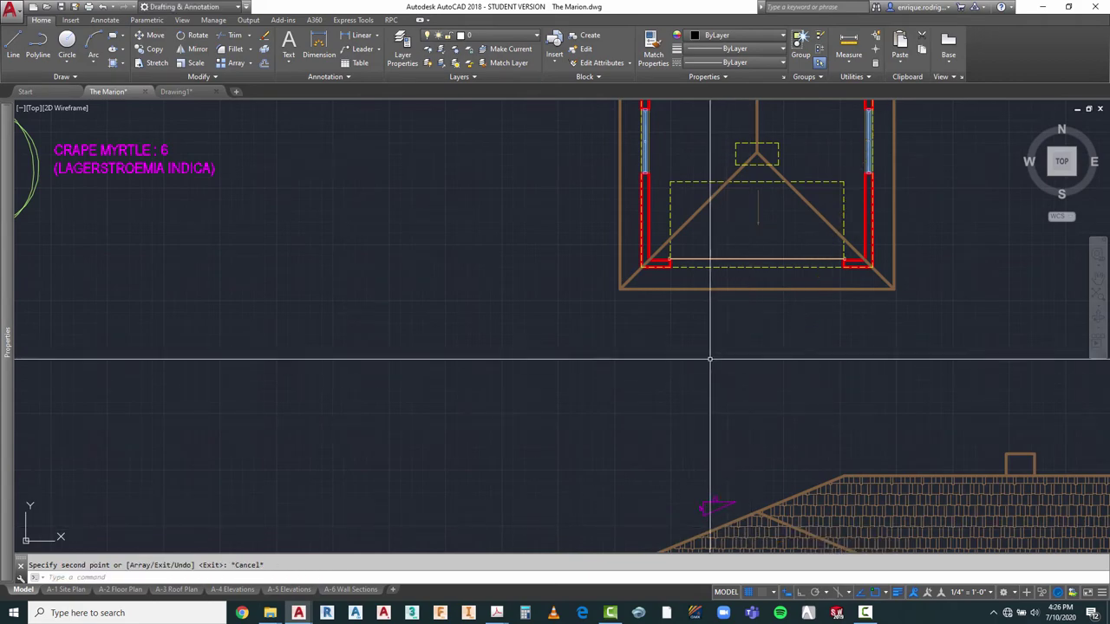
{"action": "key", "text": "Escape"}
Step: Copy the middle-sized TOP OF BEAM elevation marker from the symbol library to just left of the front elevation's garage wall
{"action": "scroll", "coordinate": [720, 525], "scroll_direction": "down", "scroll_amount": 4}
{"action": "scroll", "coordinate": [907, 437], "scroll_direction": "up", "scroll_amount": 2}
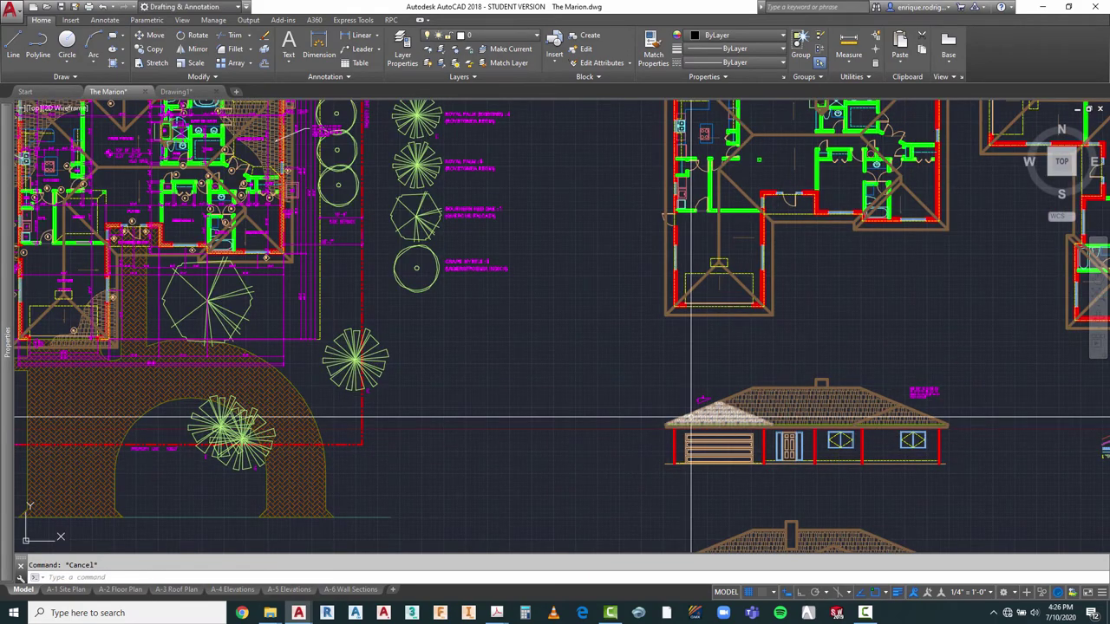
{"action": "scroll", "coordinate": [680, 416], "scroll_direction": "down", "scroll_amount": 2}
{"action": "scroll", "coordinate": [724, 158], "scroll_direction": "up", "scroll_amount": 5}
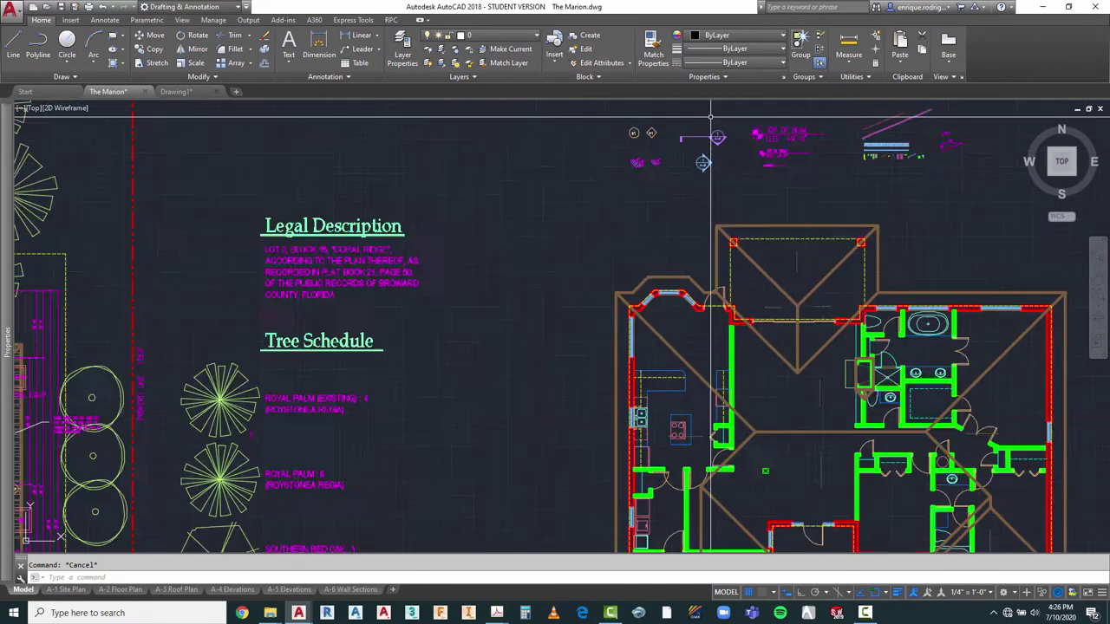
{"action": "scroll", "coordinate": [599, 194], "scroll_direction": "up", "scroll_amount": 2}
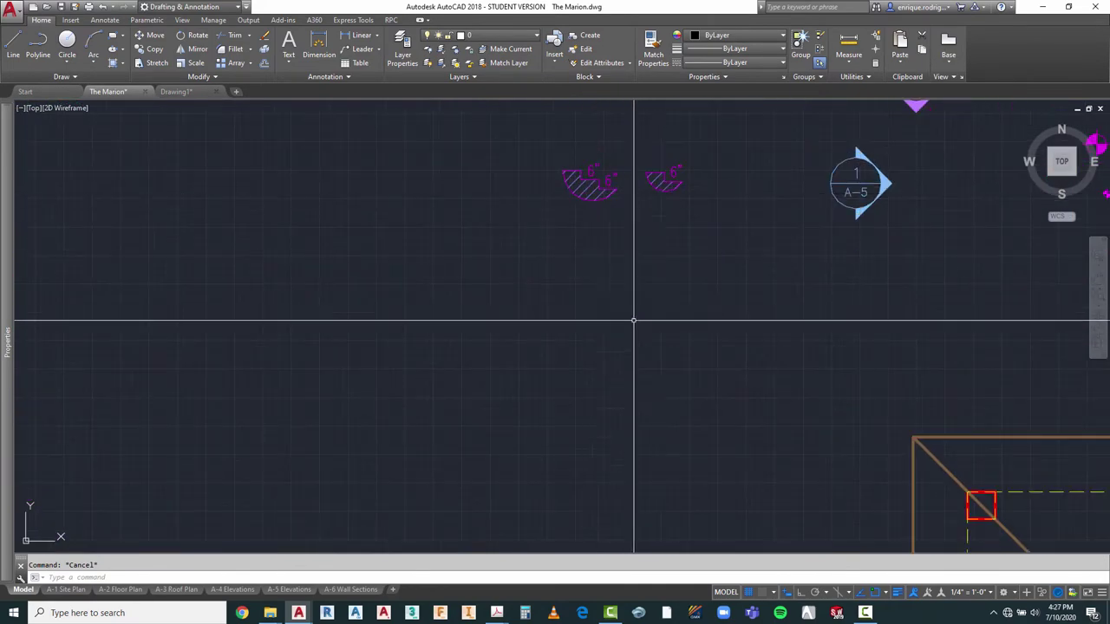
{"action": "scroll", "coordinate": [638, 322], "scroll_direction": "down", "scroll_amount": 4}
{"action": "scroll", "coordinate": [874, 262], "scroll_direction": "up", "scroll_amount": 4}
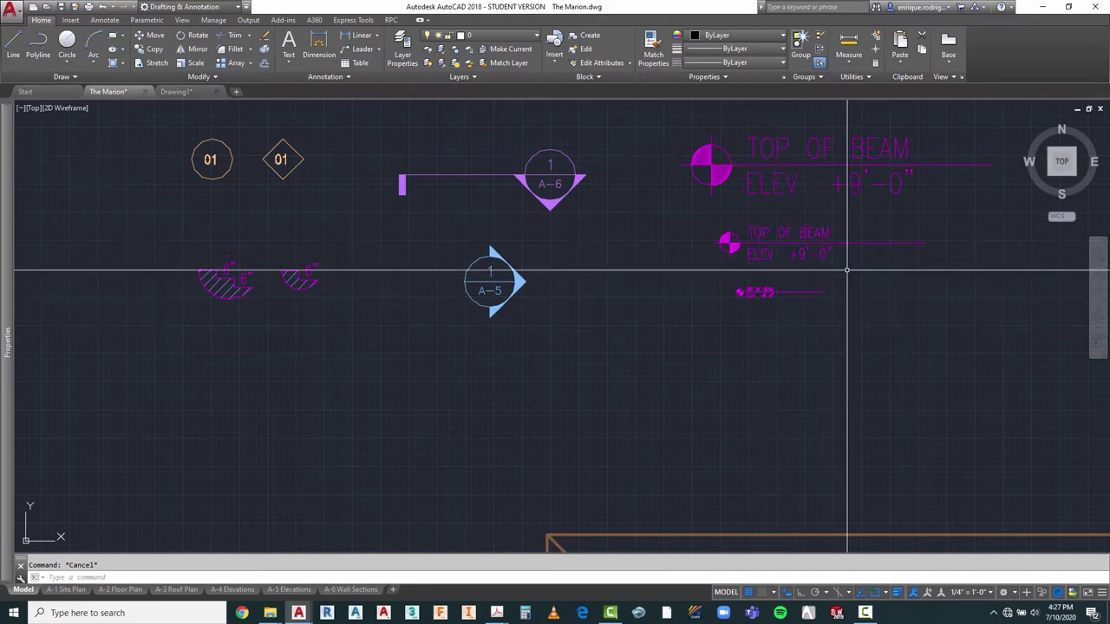
{"action": "type", "text": "co"}
{"action": "key", "text": "Return"}
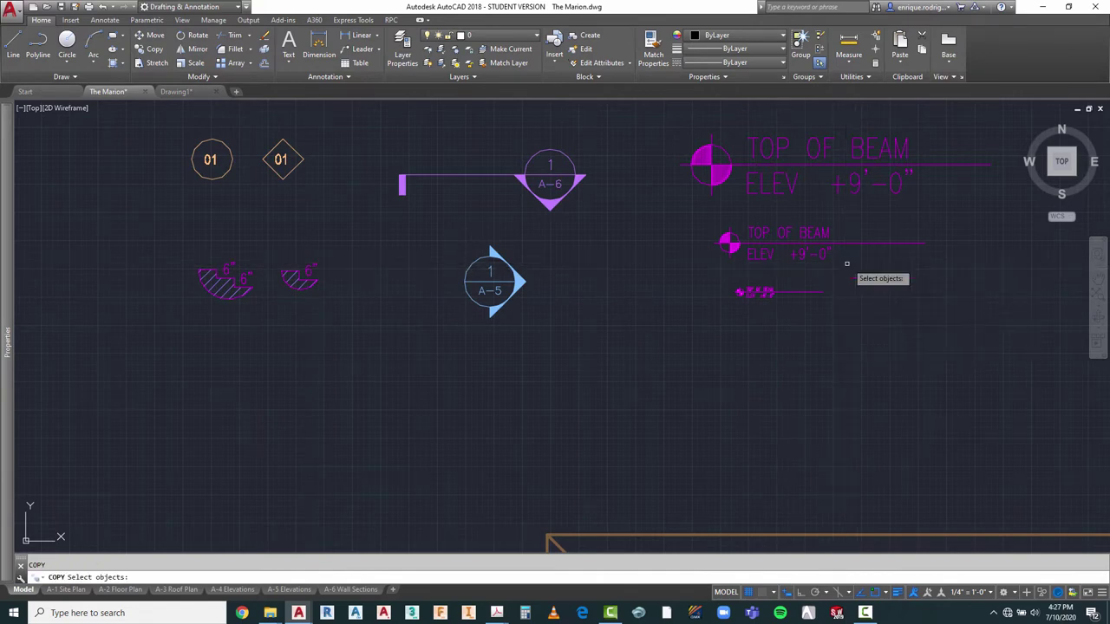
{"action": "left_click", "coordinate": [850, 219]}
{"action": "left_click", "coordinate": [709, 261]}
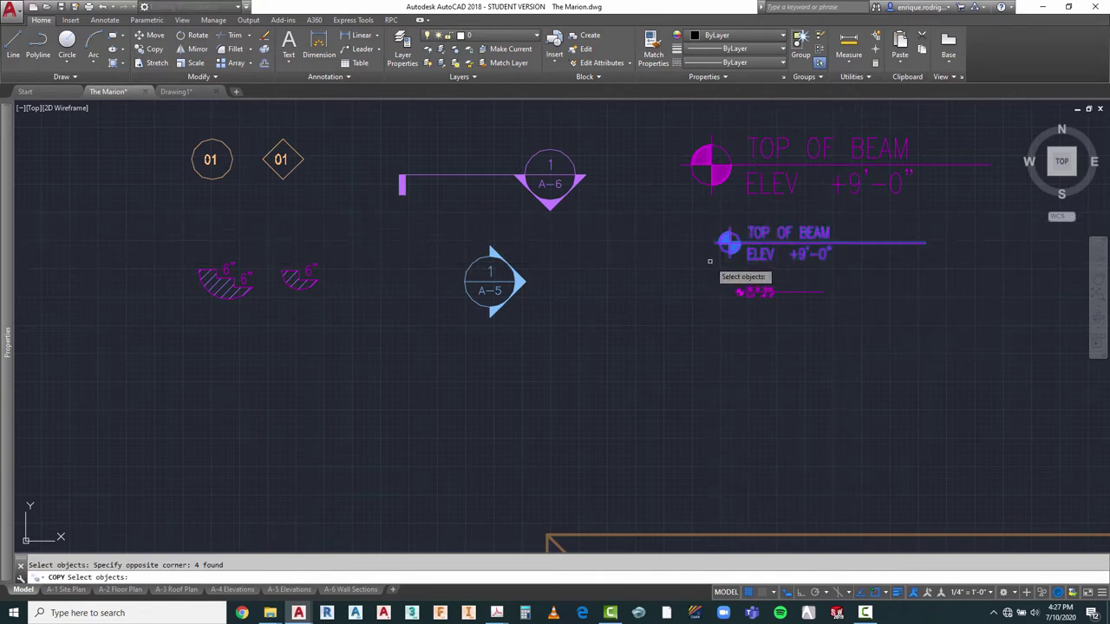
{"action": "key", "text": "Return"}
{"action": "left_click", "coordinate": [720, 241]}
{"action": "scroll", "coordinate": [737, 182], "scroll_direction": "down", "scroll_amount": 5}
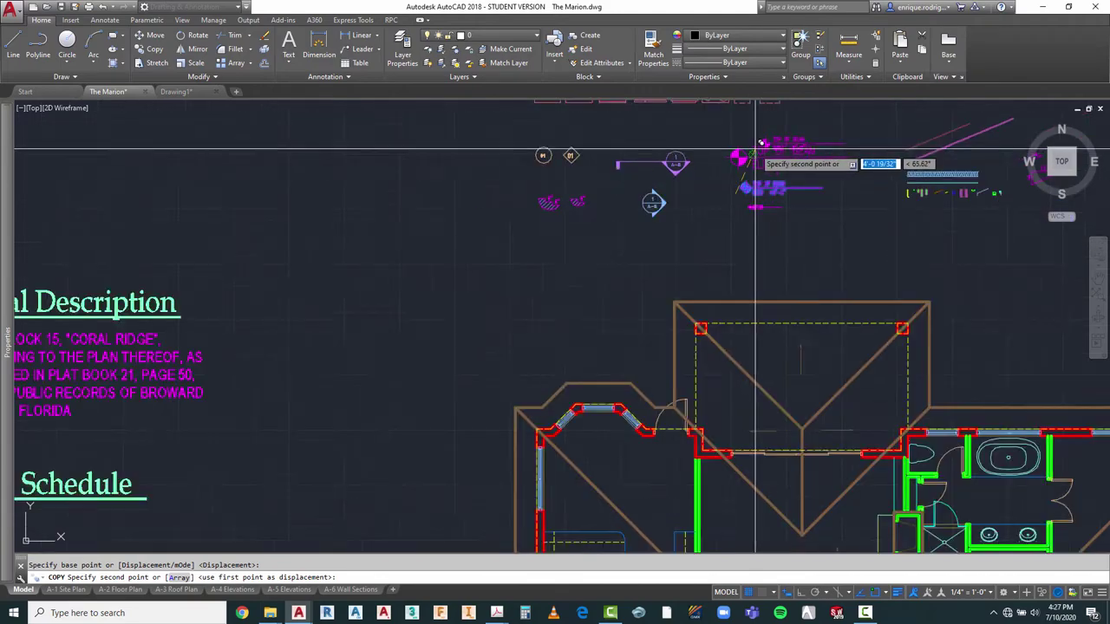
{"action": "scroll", "coordinate": [748, 137], "scroll_direction": "down", "scroll_amount": 5}
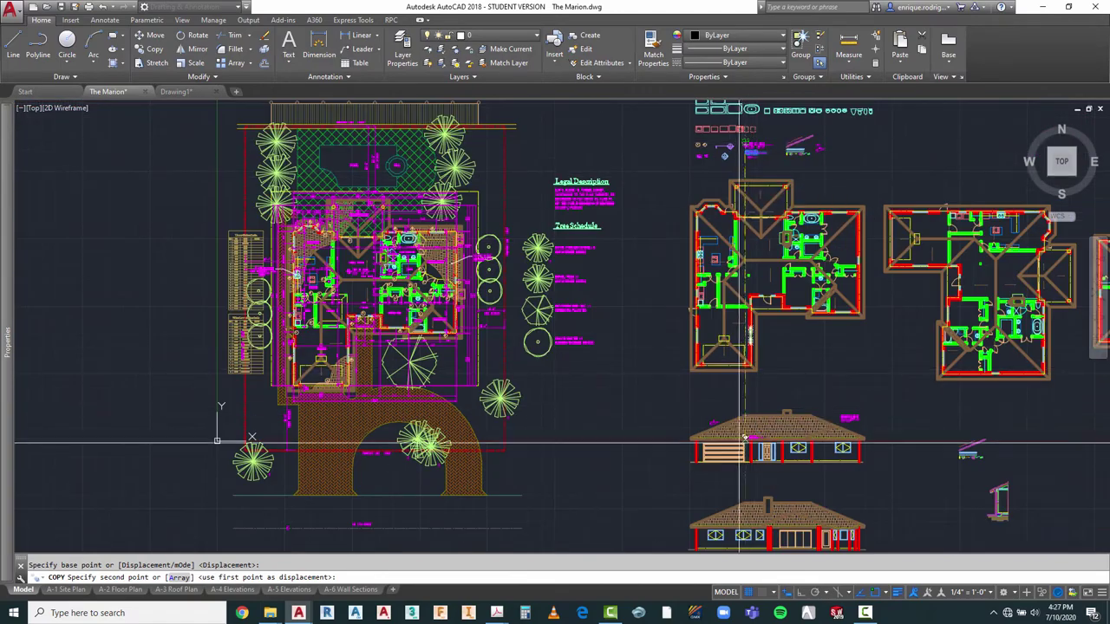
{"action": "scroll", "coordinate": [742, 464], "scroll_direction": "up", "scroll_amount": 4}
{"action": "scroll", "coordinate": [741, 463], "scroll_direction": "up", "scroll_amount": 2}
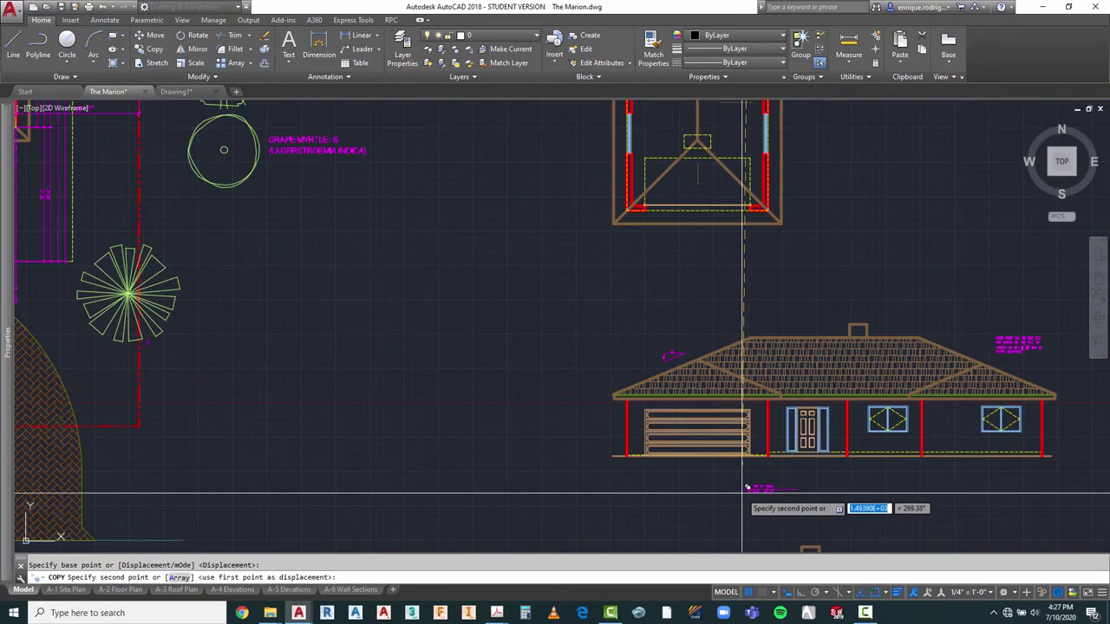
{"action": "left_click", "coordinate": [565, 444]}
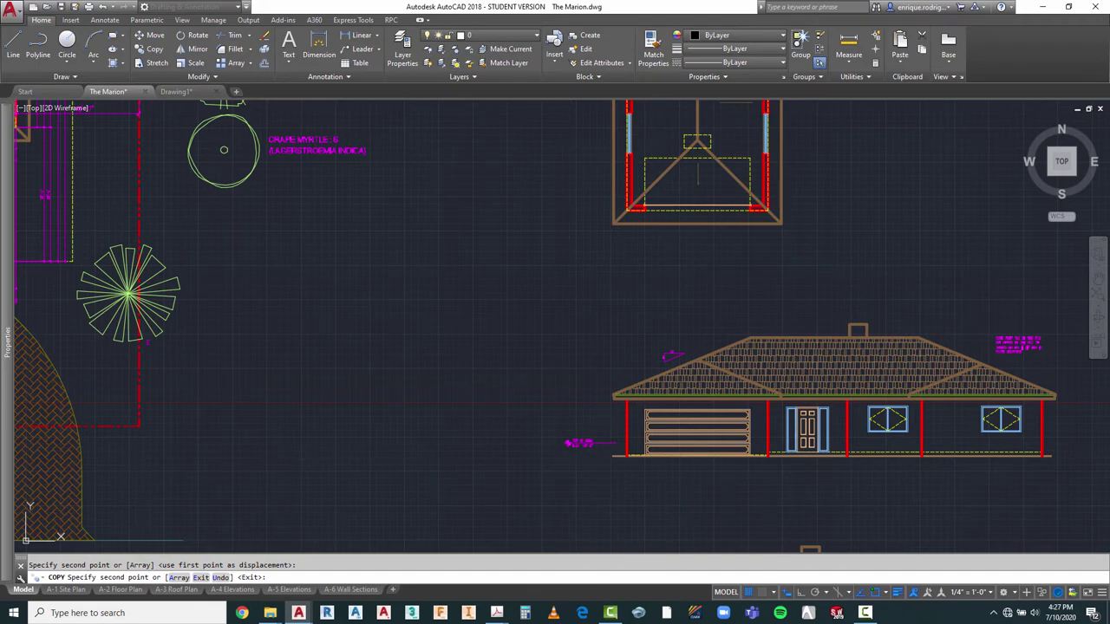
{"action": "key", "text": "Escape"}
Step: View the A-4 Elevations sheet and examine the front elevation's copied elevation marker, pitch symbol and floor line
{"action": "scroll", "coordinate": [415, 187], "scroll_direction": "down", "scroll_amount": 2}
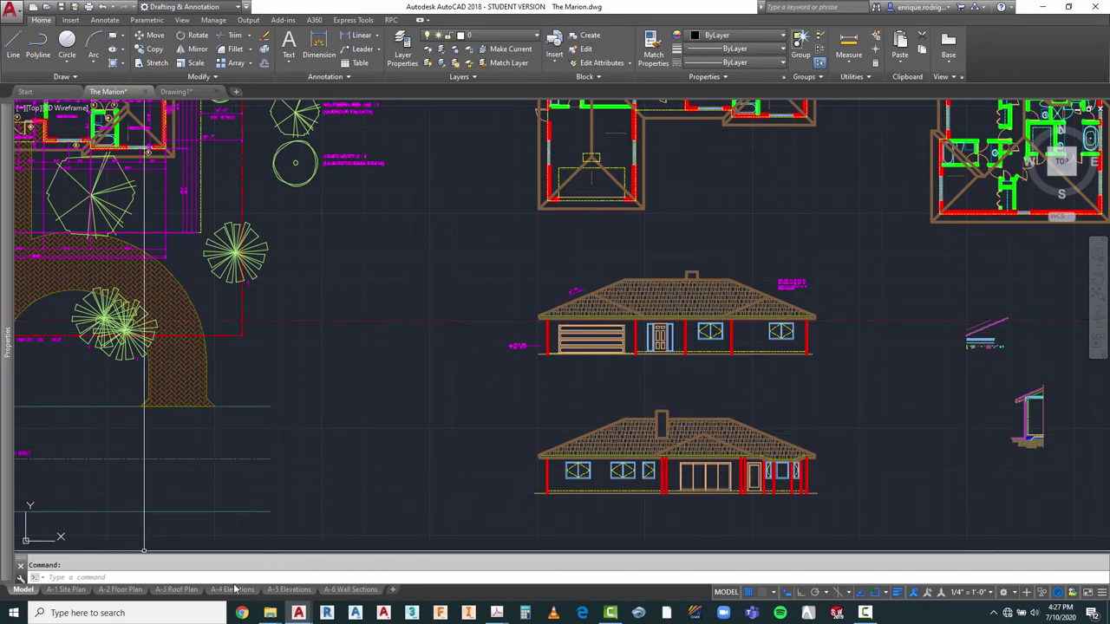
{"action": "left_click", "coordinate": [233, 590]}
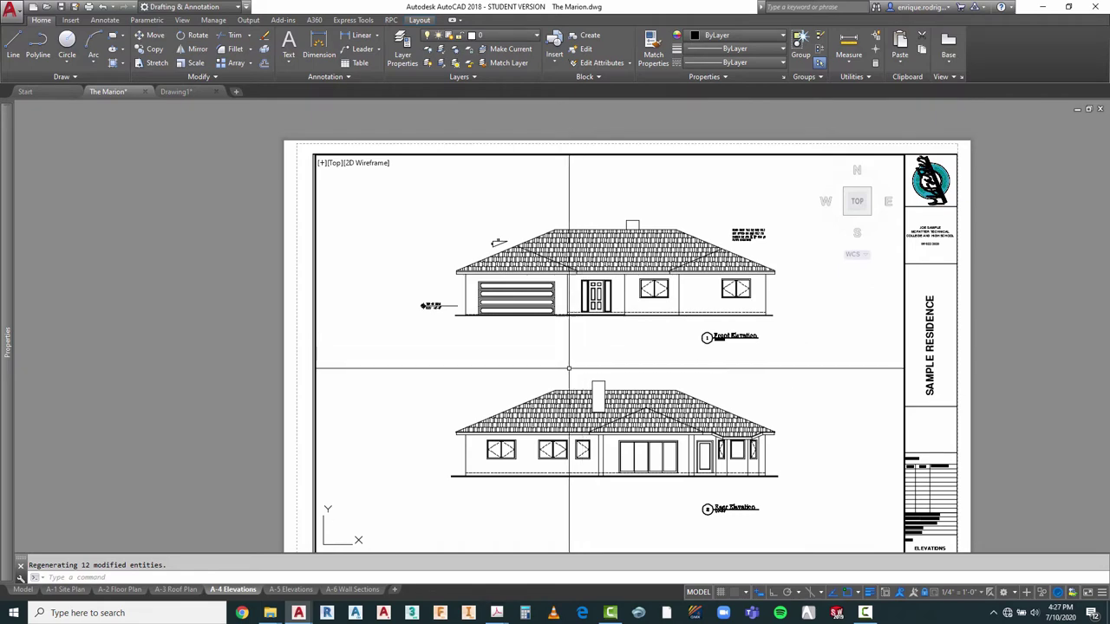
{"action": "double_click", "coordinate": [564, 361]}
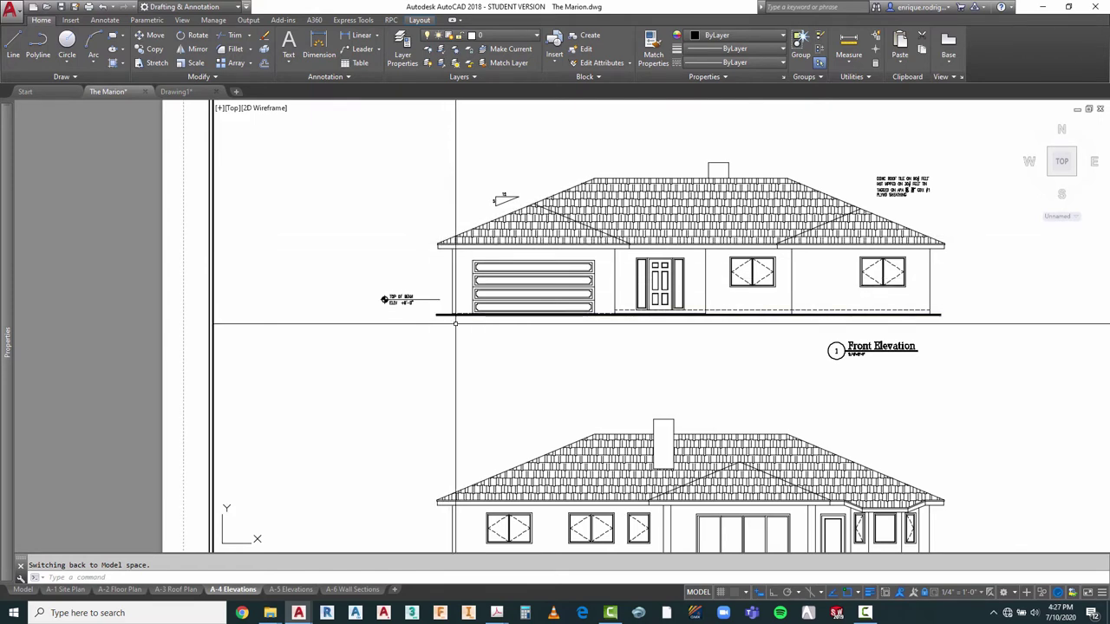
{"action": "scroll", "coordinate": [464, 317], "scroll_direction": "up", "scroll_amount": 3}
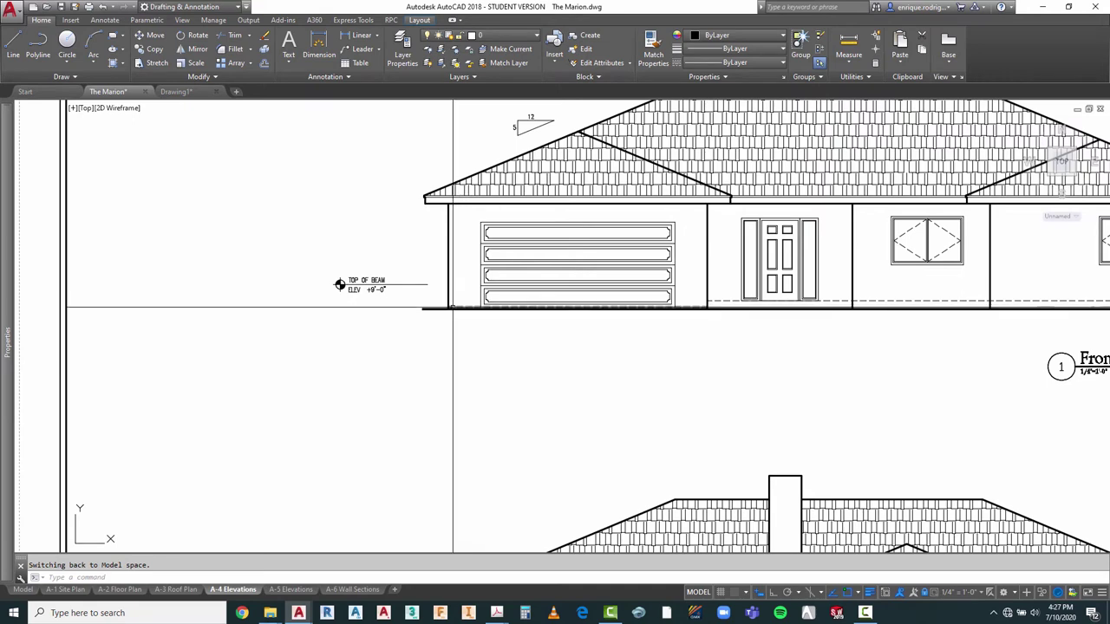
{"action": "scroll", "coordinate": [450, 308], "scroll_direction": "down", "scroll_amount": 4}
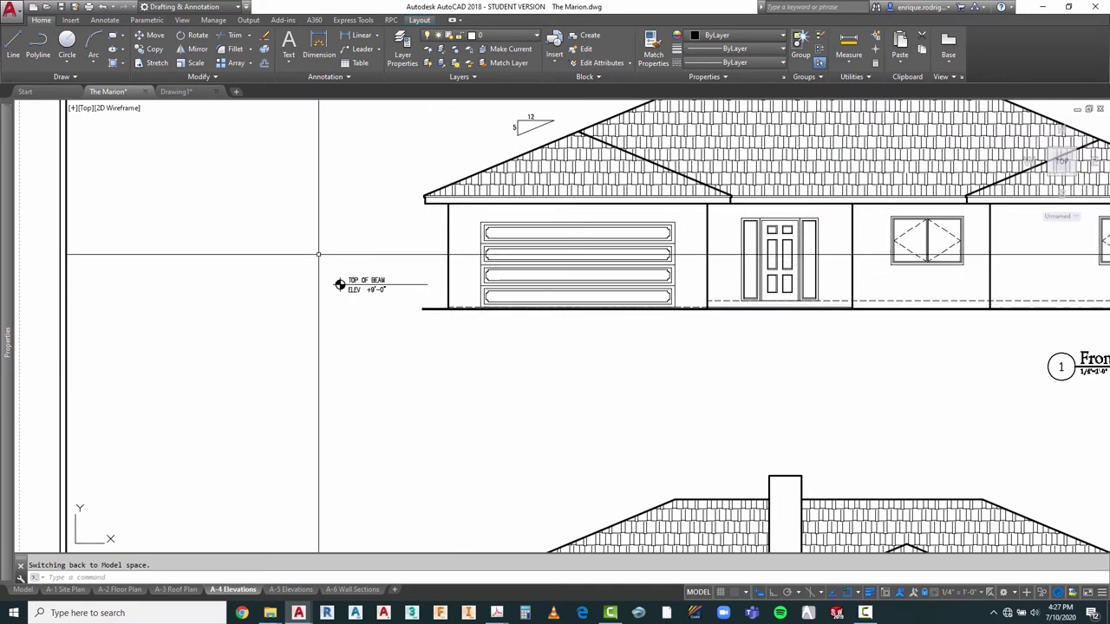
{"action": "scroll", "coordinate": [620, 282], "scroll_direction": "up", "scroll_amount": 4}
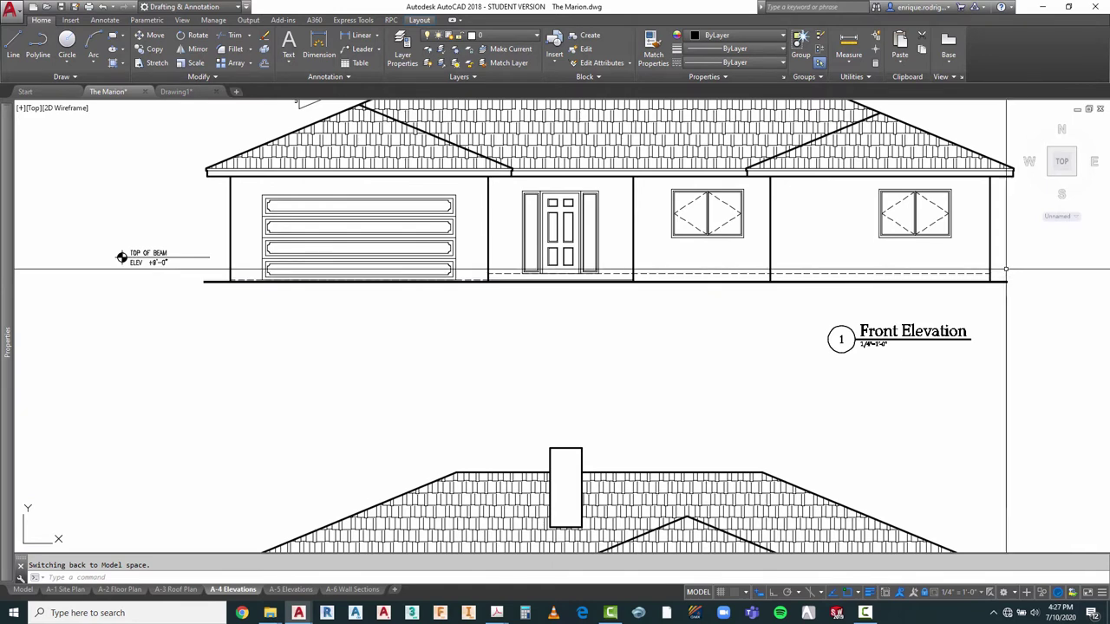
{"action": "scroll", "coordinate": [597, 221], "scroll_direction": "down", "scroll_amount": 2}
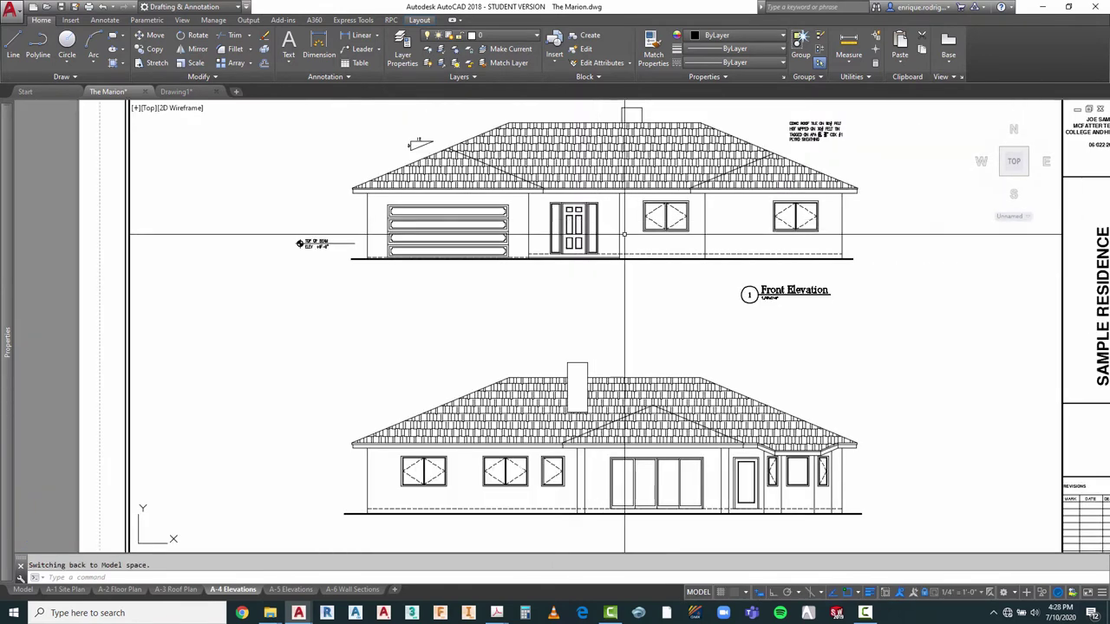
{"action": "scroll", "coordinate": [663, 282], "scroll_direction": "down", "scroll_amount": 2}
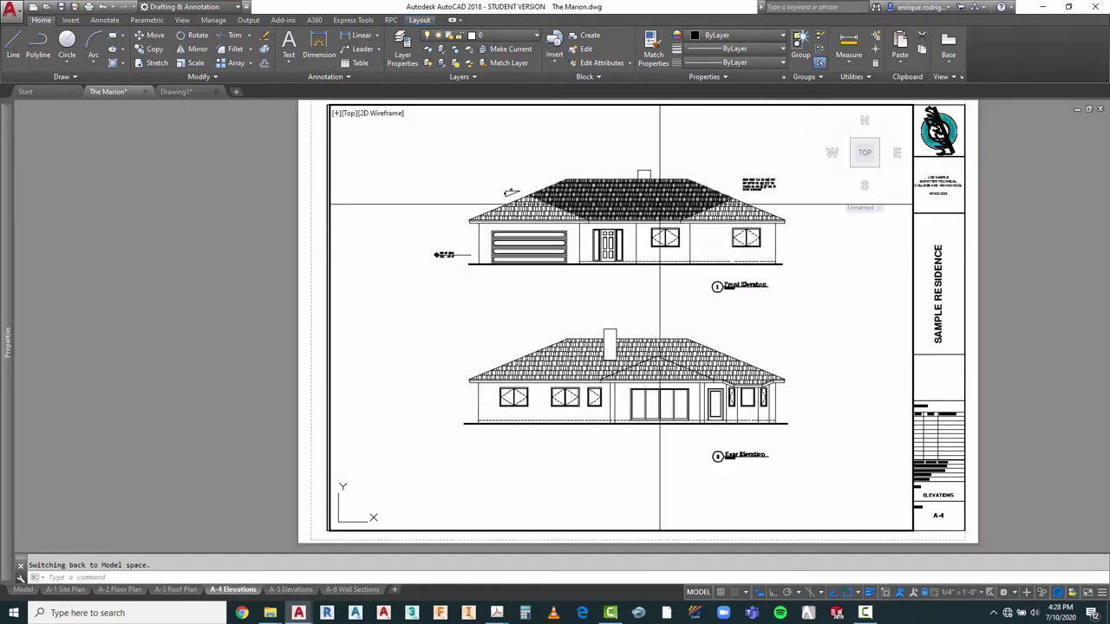
{"action": "scroll", "coordinate": [651, 186], "scroll_direction": "up", "scroll_amount": 2}
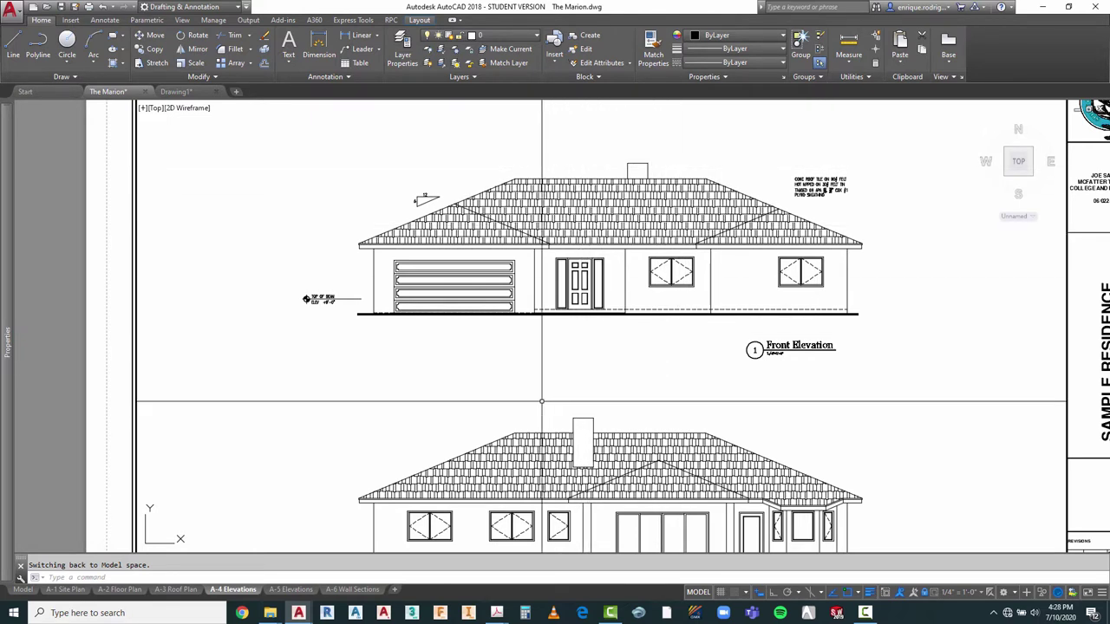
{"action": "scroll", "coordinate": [640, 230], "scroll_direction": "down", "scroll_amount": 5}
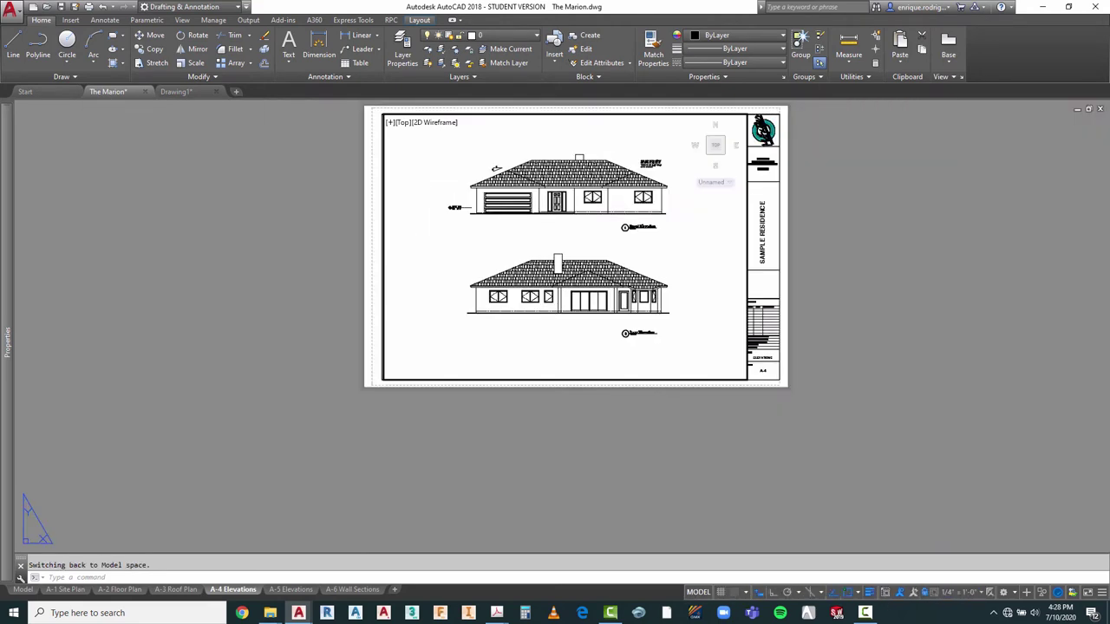
{"action": "scroll", "coordinate": [557, 182], "scroll_direction": "up", "scroll_amount": 2}
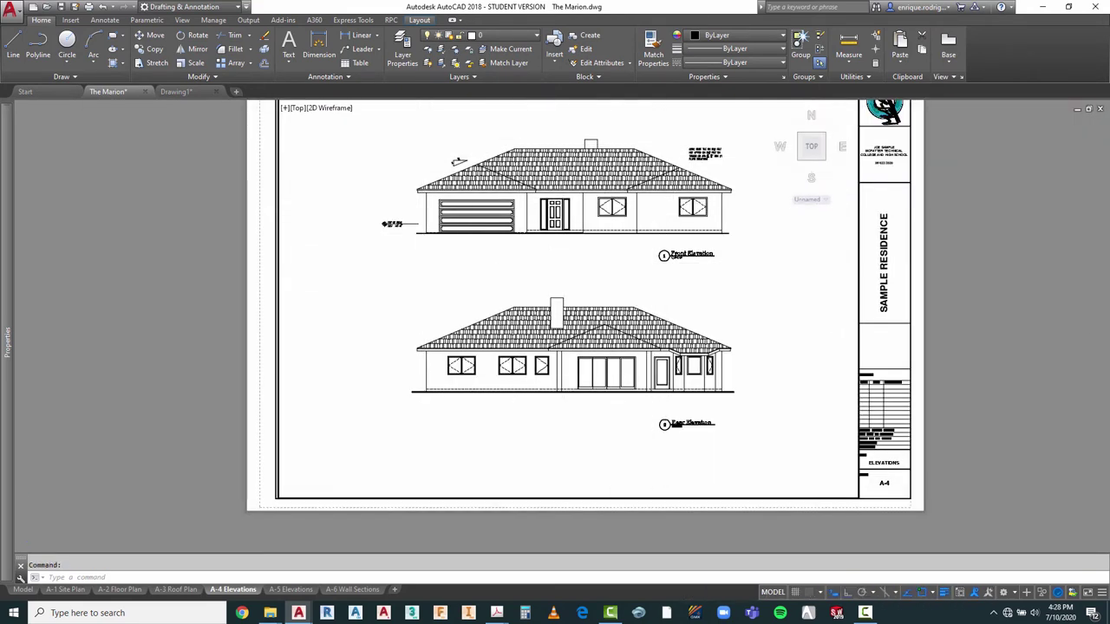
{"action": "scroll", "coordinate": [542, 338], "scroll_direction": "up", "scroll_amount": 2}
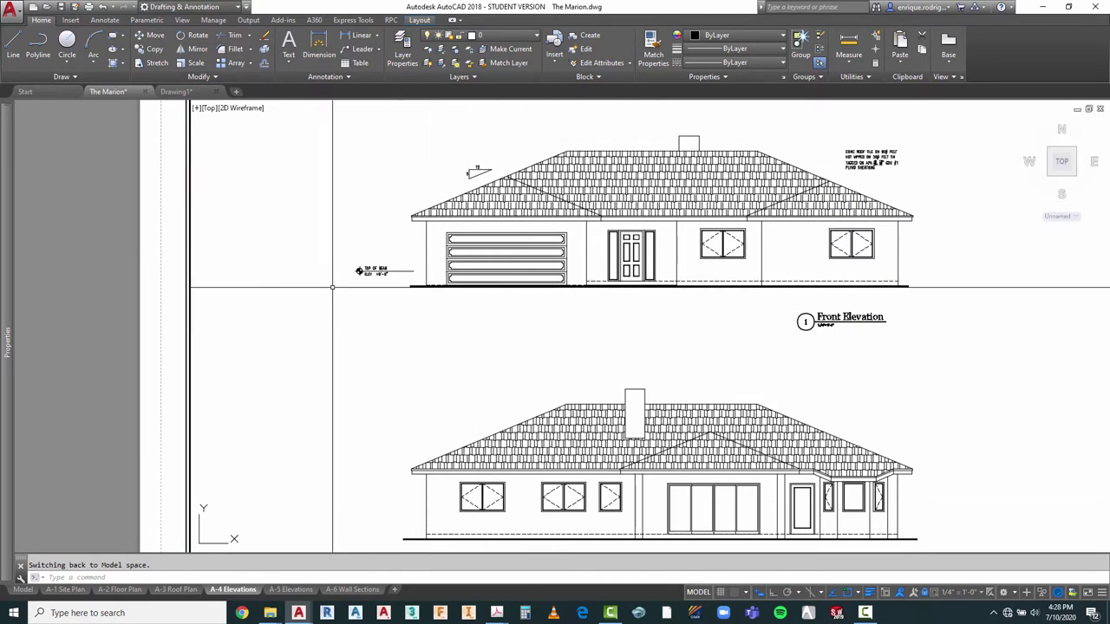
Step: Check the available layers and the layer of the TOP OF BEAM text beside the front elevation
{"action": "scroll", "coordinate": [341, 291], "scroll_direction": "up", "scroll_amount": 4}
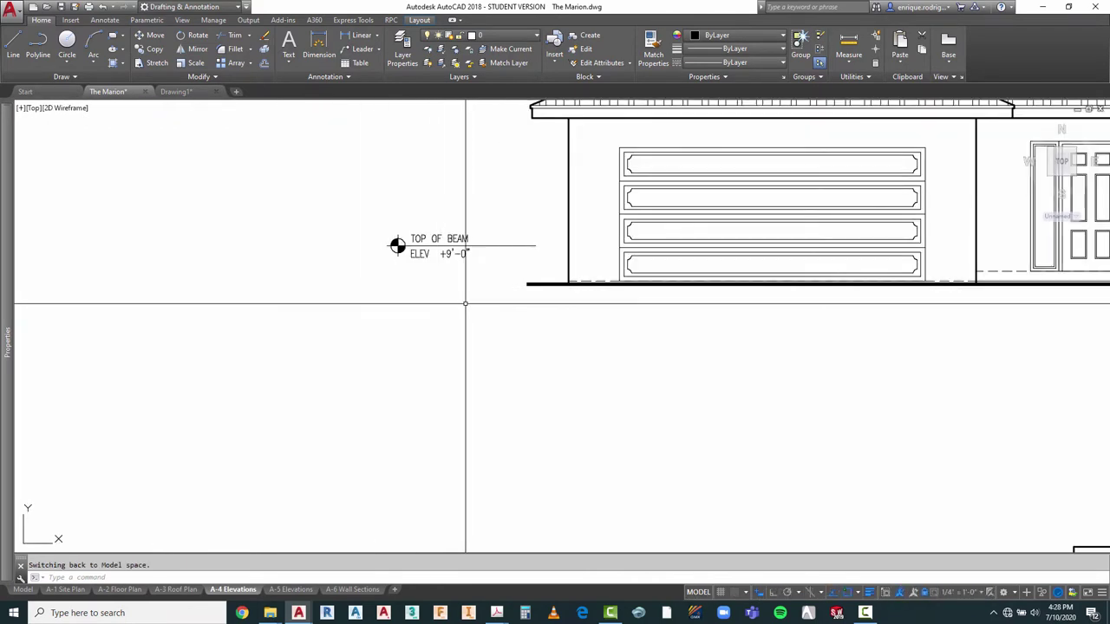
{"action": "scroll", "coordinate": [477, 286], "scroll_direction": "up", "scroll_amount": 2}
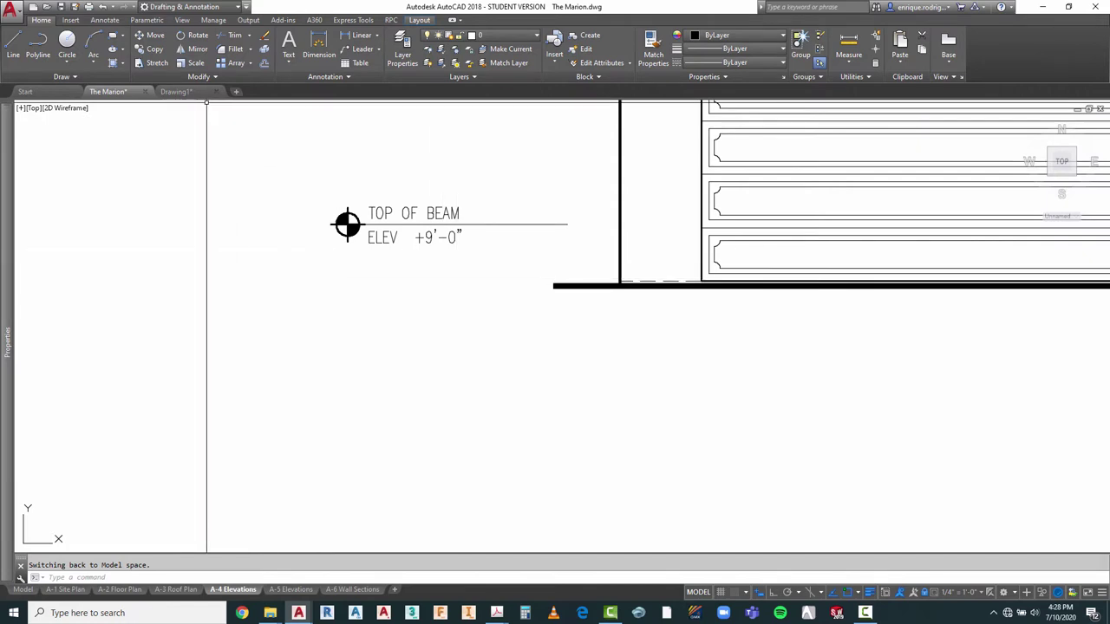
{"action": "left_click", "coordinate": [496, 36]}
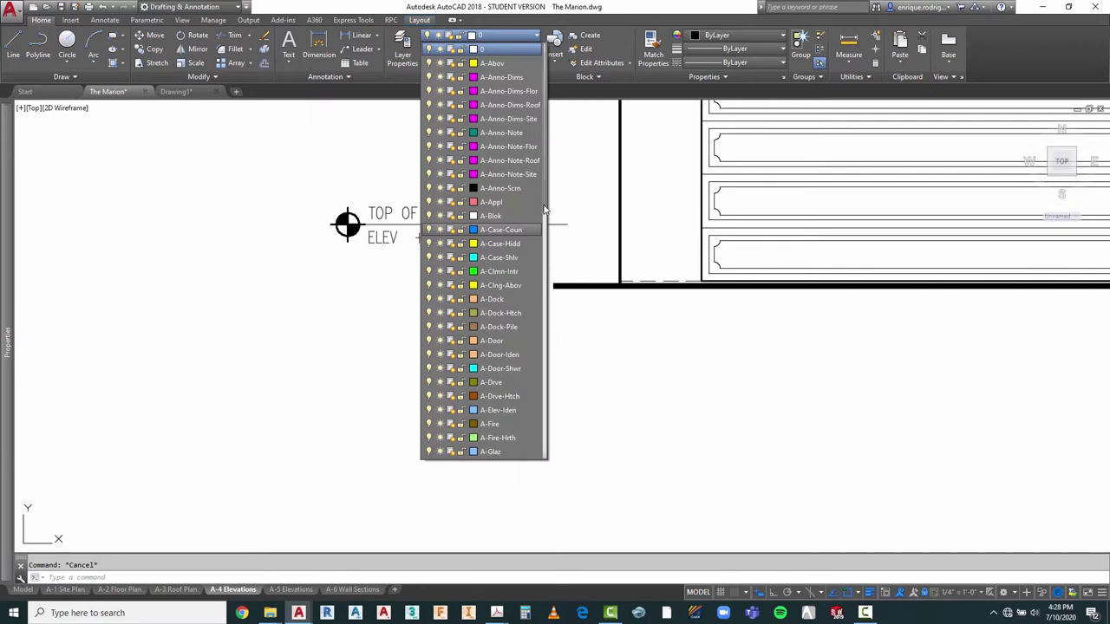
{"action": "scroll", "coordinate": [545, 208], "scroll_direction": "down", "scroll_amount": 3}
{"action": "left_click", "coordinate": [357, 295]}
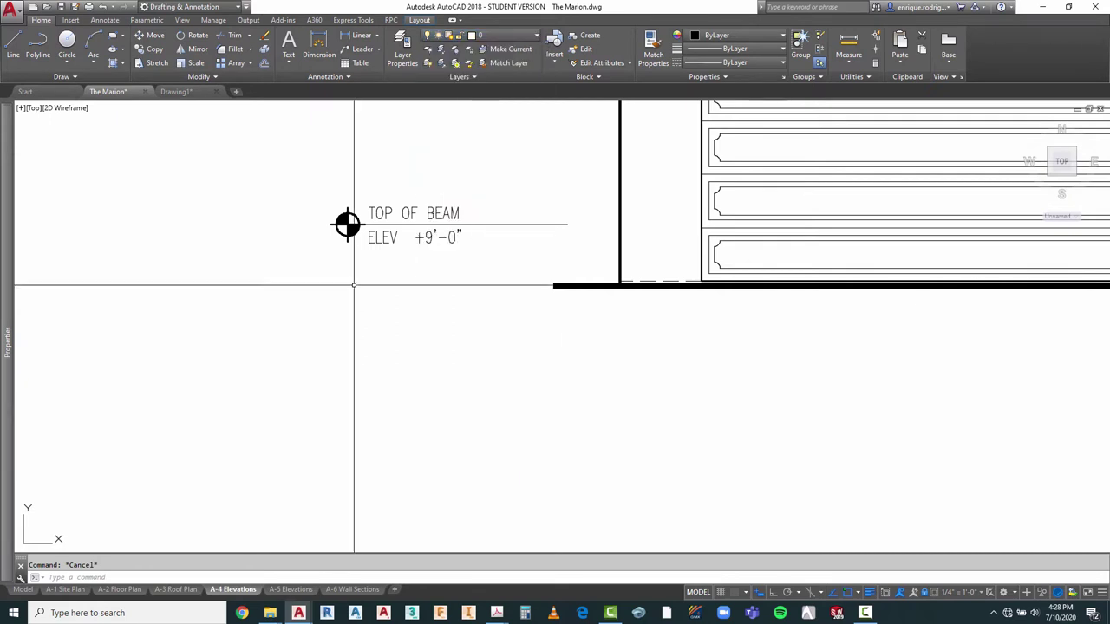
{"action": "left_click", "coordinate": [384, 216]}
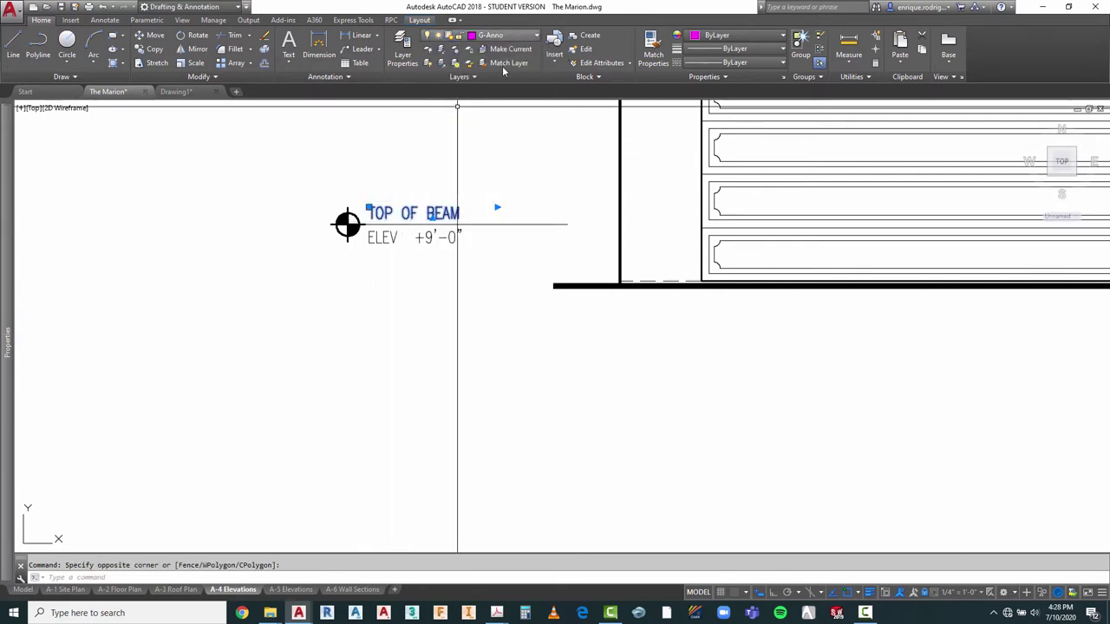
{"action": "key", "text": "Escape"}
{"action": "scroll", "coordinate": [495, 308], "scroll_direction": "down", "scroll_amount": 2}
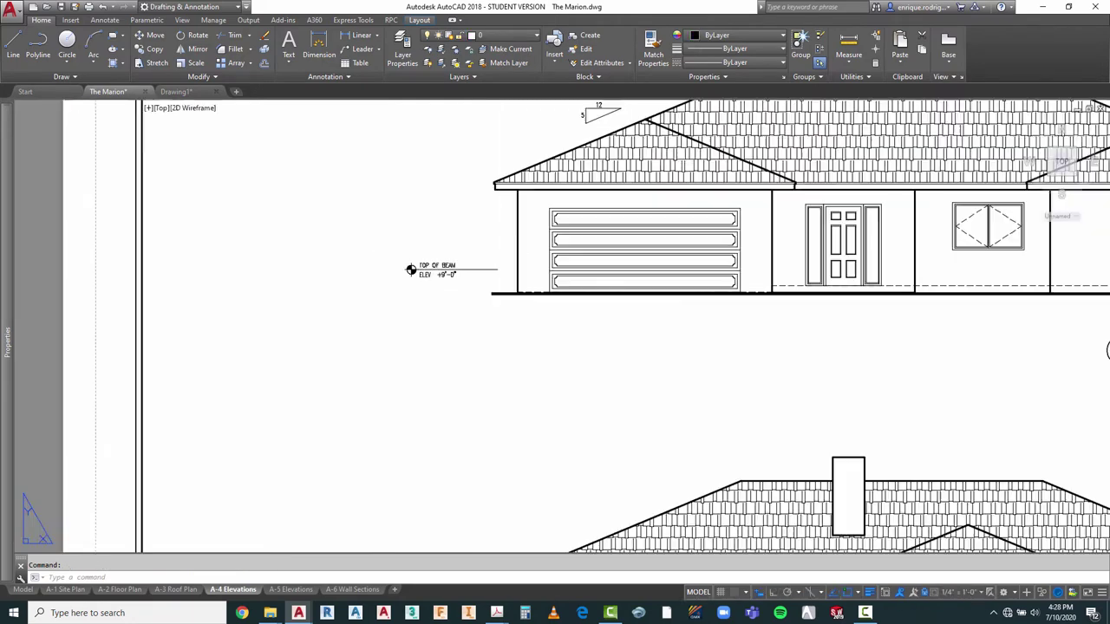
Step: Check which layers hold the front elevation's roof slope symbol and roof tile note, and look through the available layers
{"action": "scroll", "coordinate": [528, 235], "scroll_direction": "down", "scroll_amount": 2}
{"action": "left_click", "coordinate": [538, 180]}
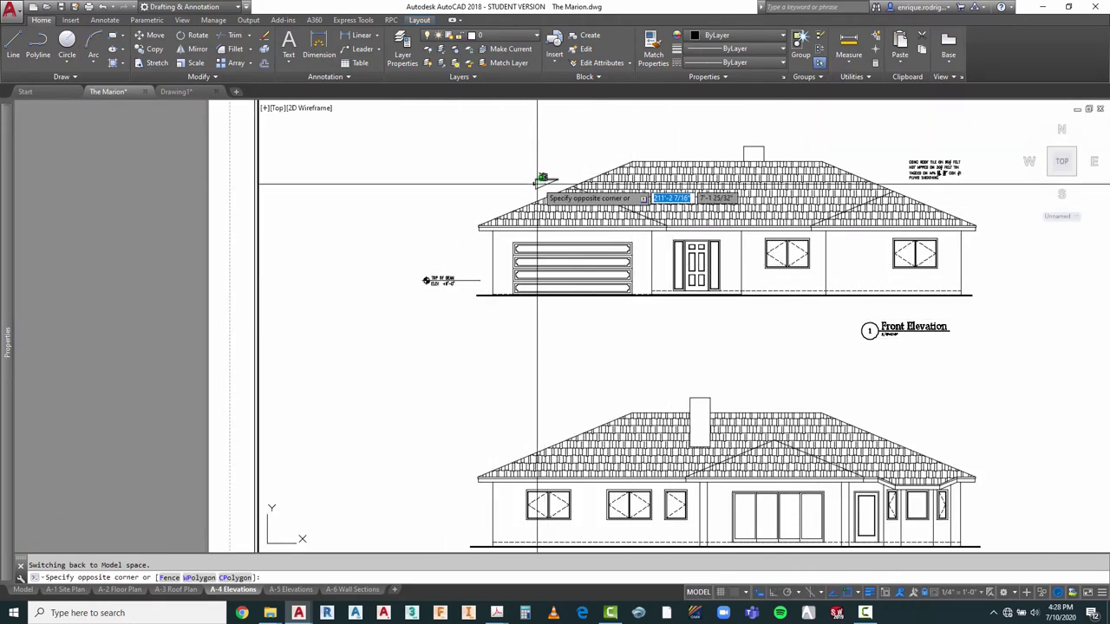
{"action": "left_click", "coordinate": [525, 186]}
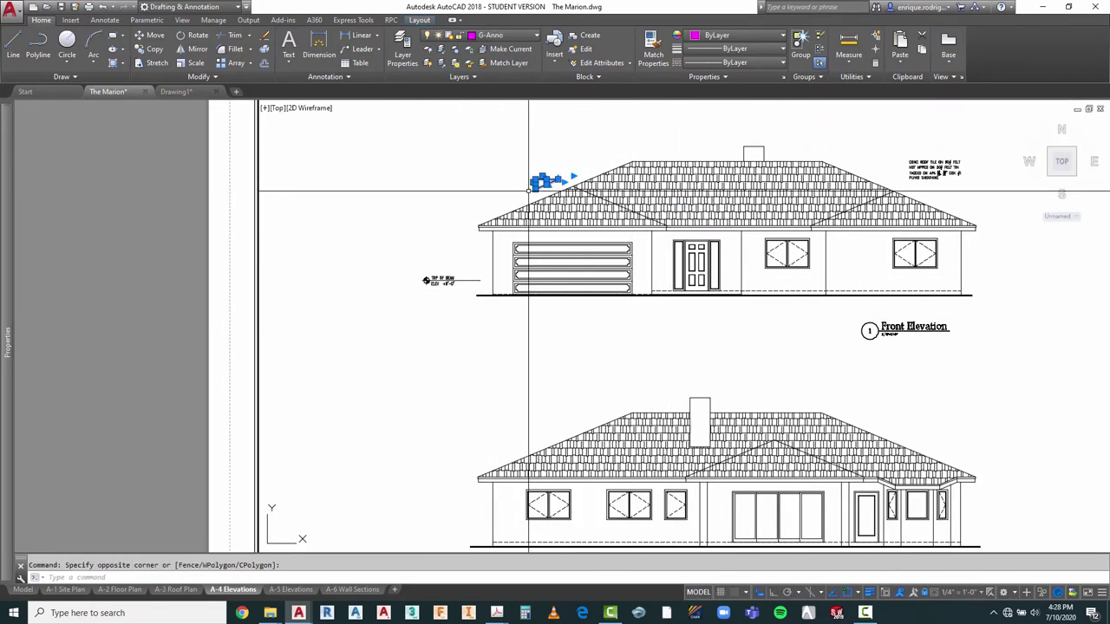
{"action": "left_click", "coordinate": [920, 170]}
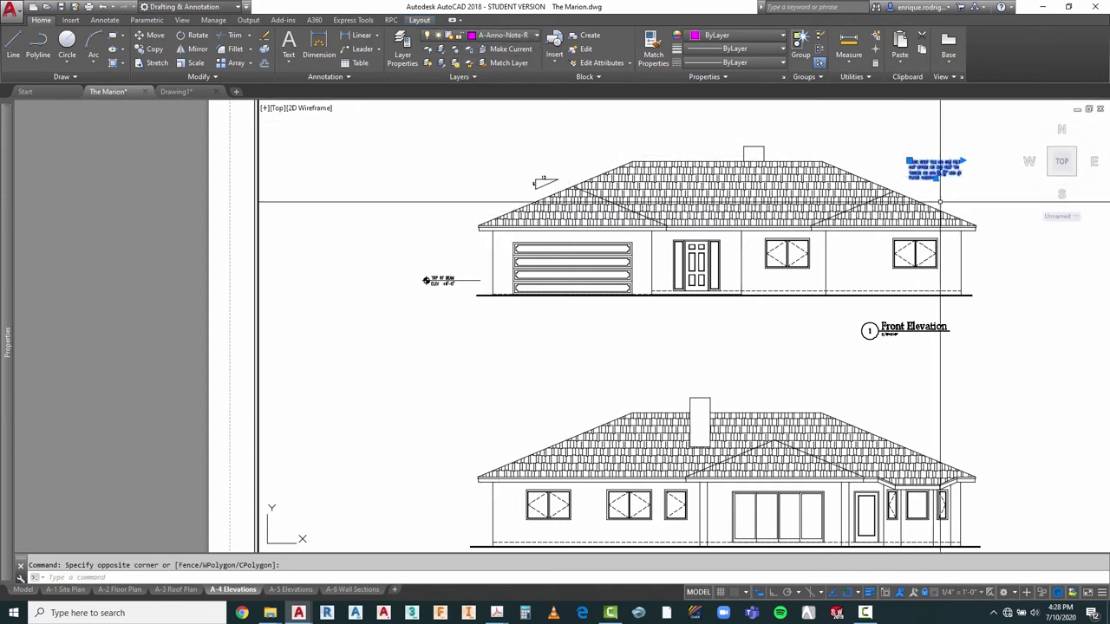
{"action": "left_click", "coordinate": [526, 37]}
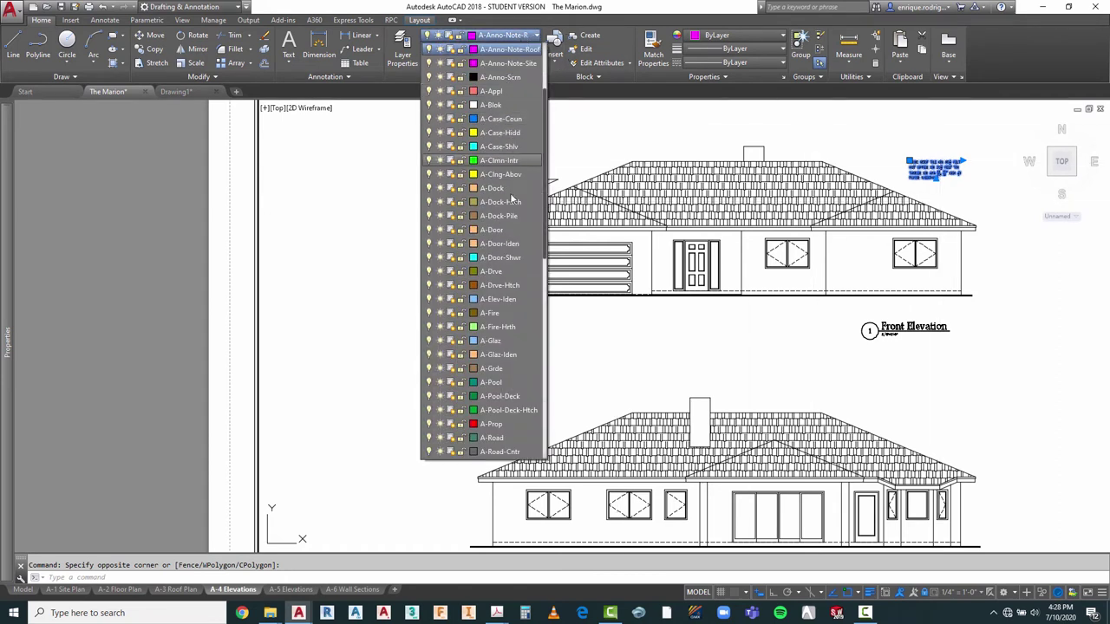
{"action": "scroll", "coordinate": [509, 412], "scroll_direction": "down", "scroll_amount": 7}
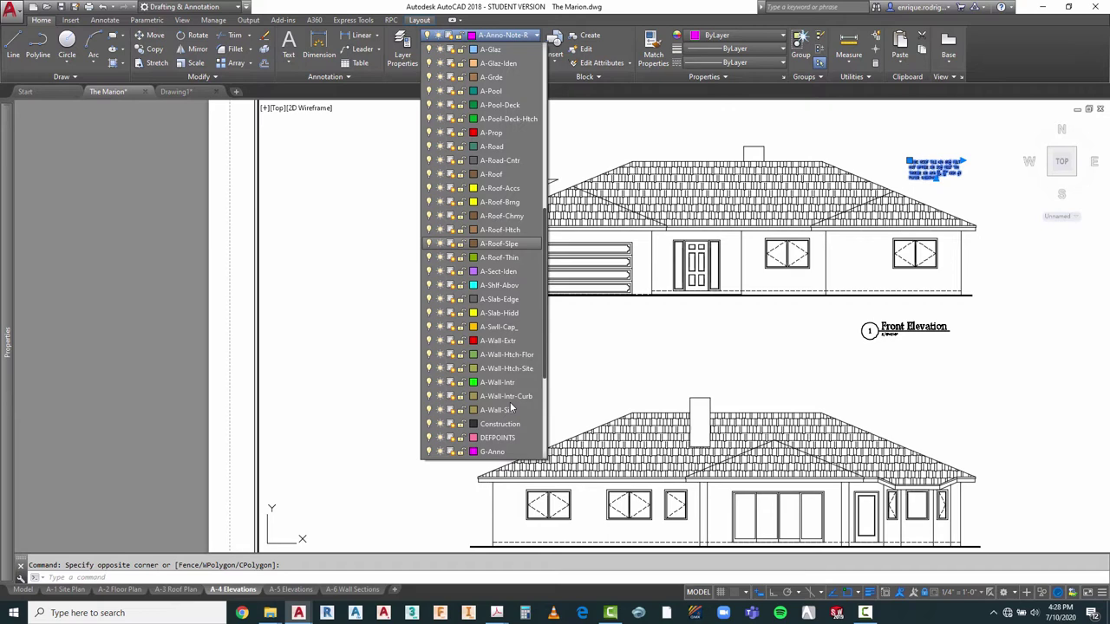
{"action": "left_click", "coordinate": [954, 198]}
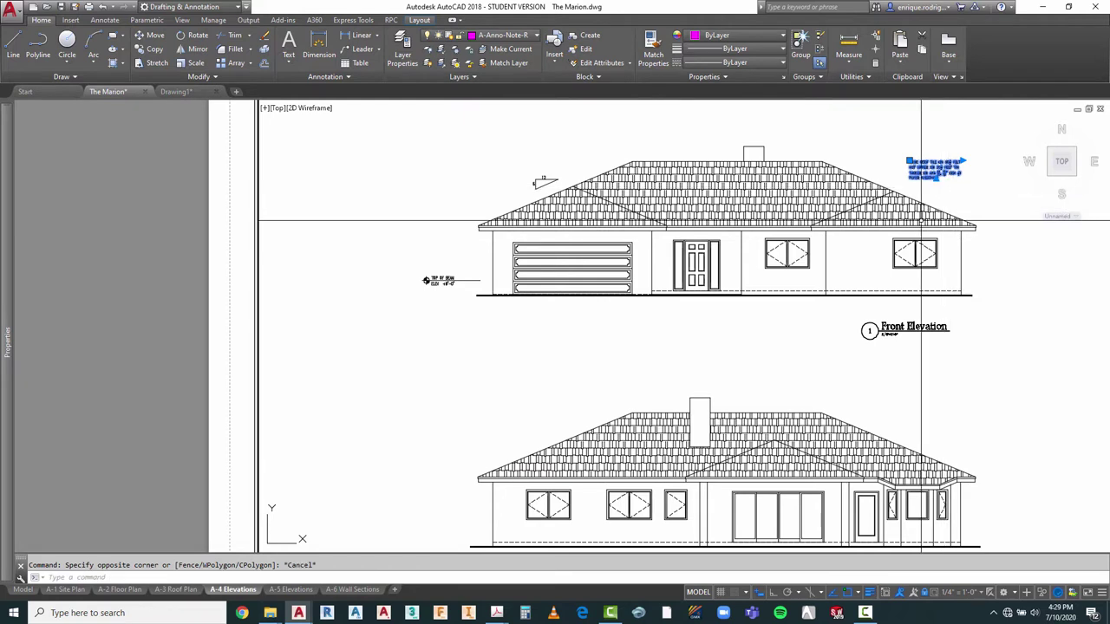
{"action": "key", "text": "Escape"}
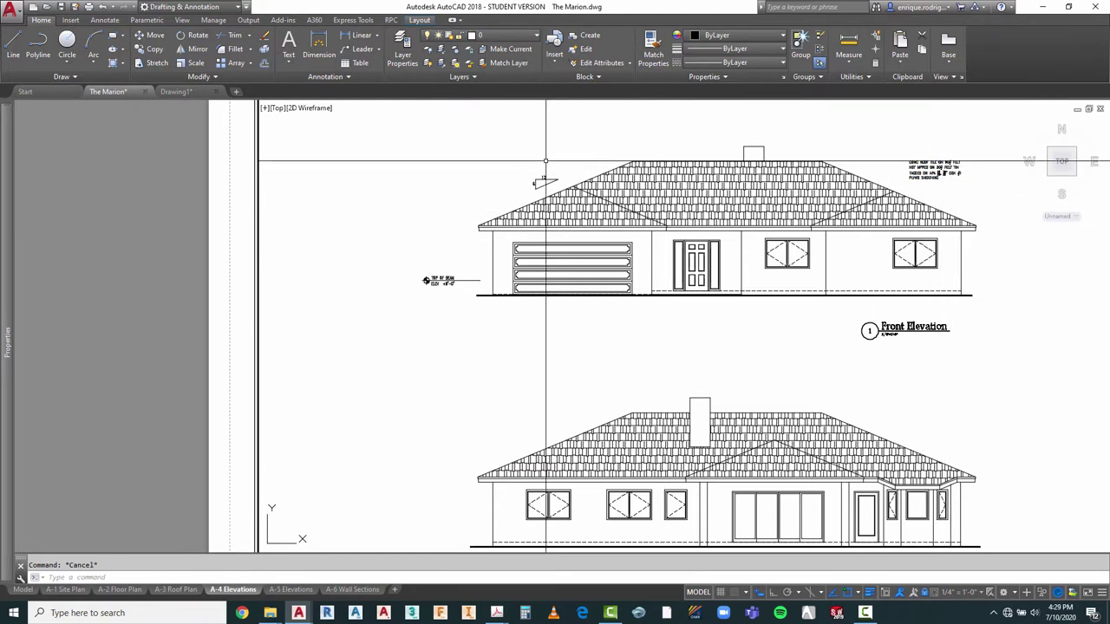
Step: Create a layer named A-Anno-Note-Elev based on A-Anno-Note-Flor and make it the current layer
{"action": "left_click", "coordinate": [409, 45]}
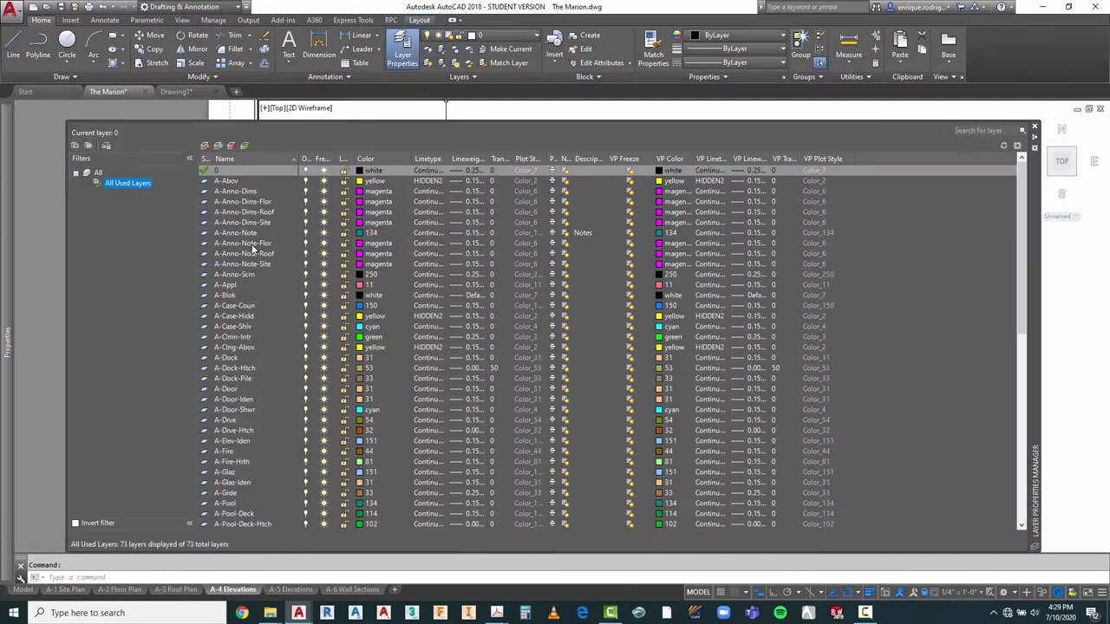
{"action": "left_click", "coordinate": [253, 245]}
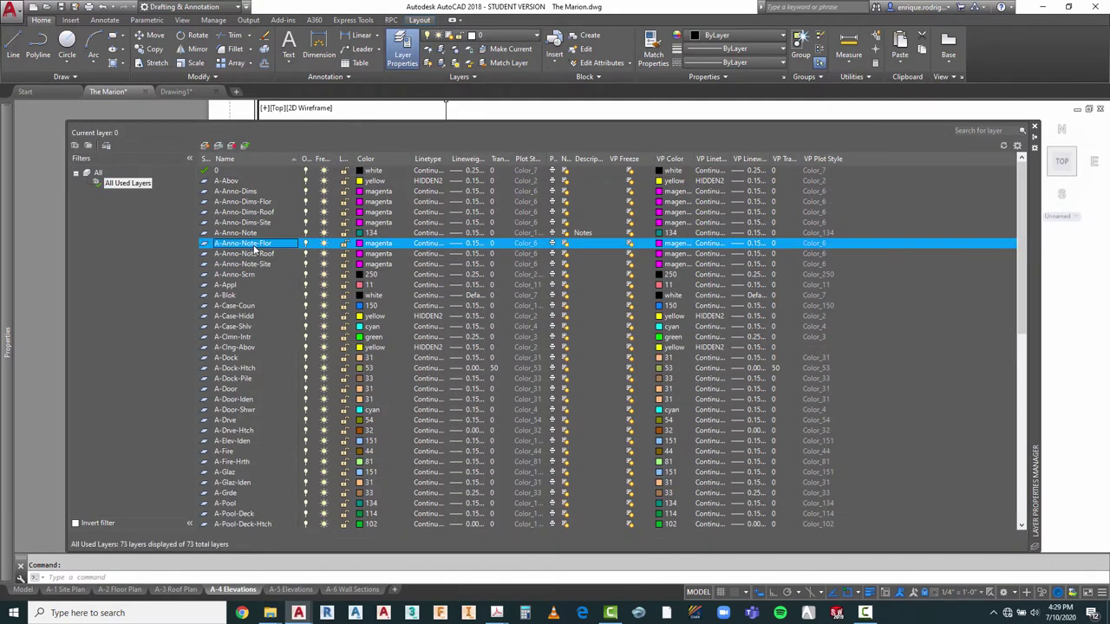
{"action": "left_click", "coordinate": [205, 146]}
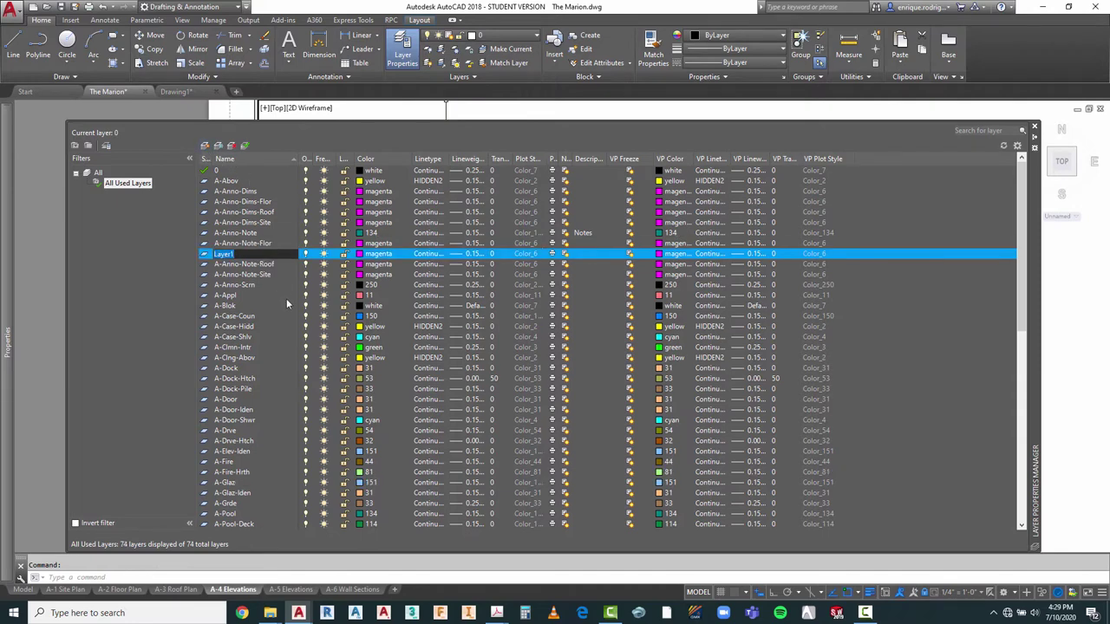
{"action": "type", "text": "A-Anno-Note-Elev"}
{"action": "left_click", "coordinate": [297, 295]}
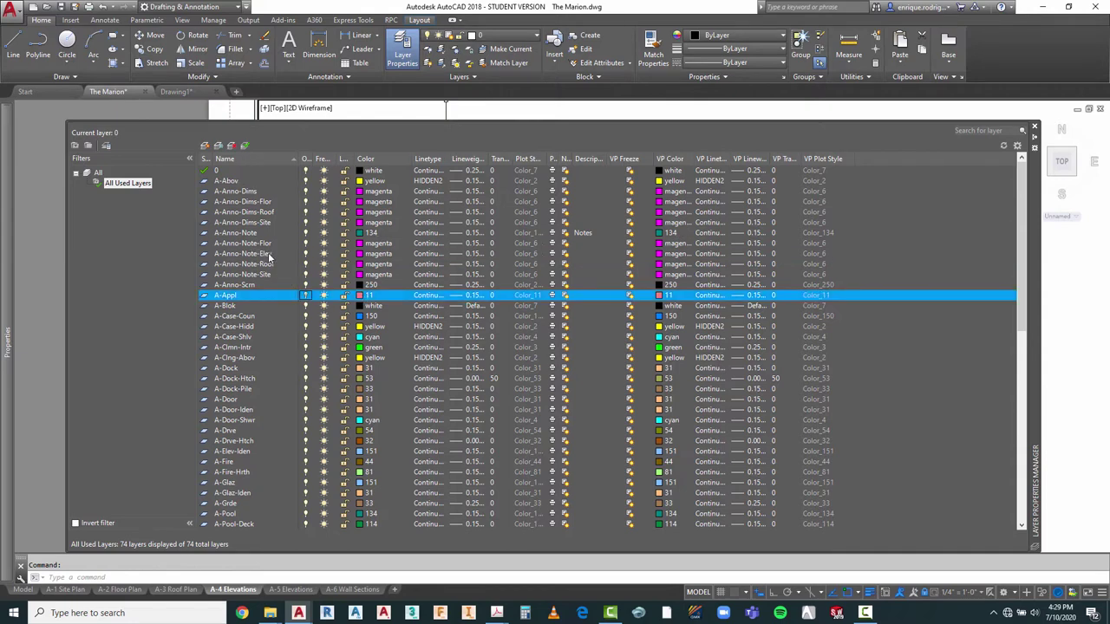
{"action": "left_click", "coordinate": [269, 254]}
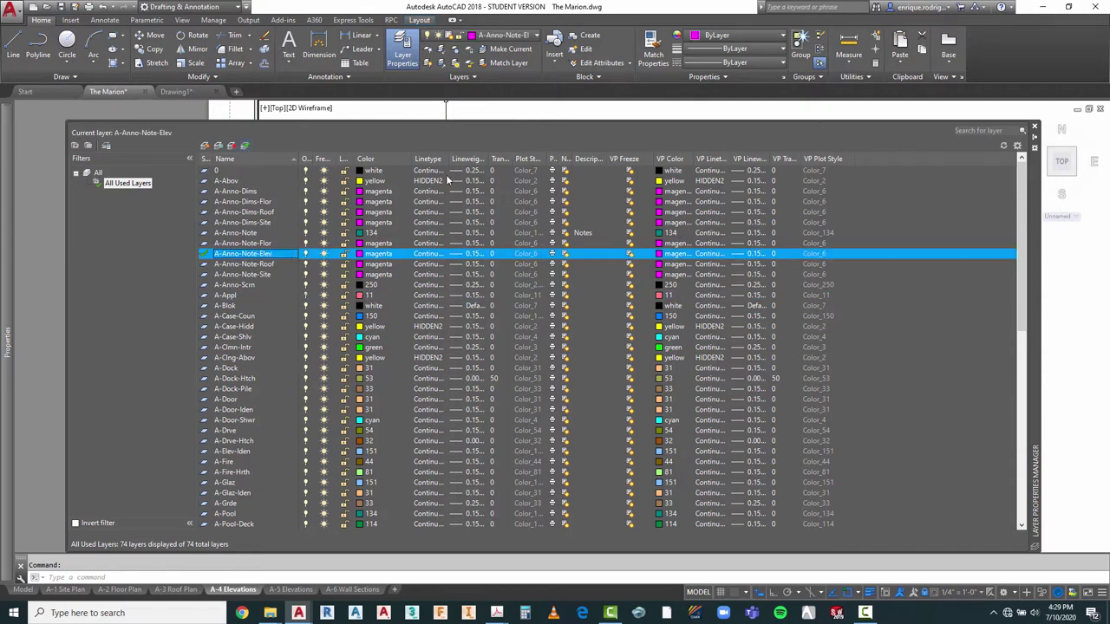
{"action": "left_click", "coordinate": [1034, 127]}
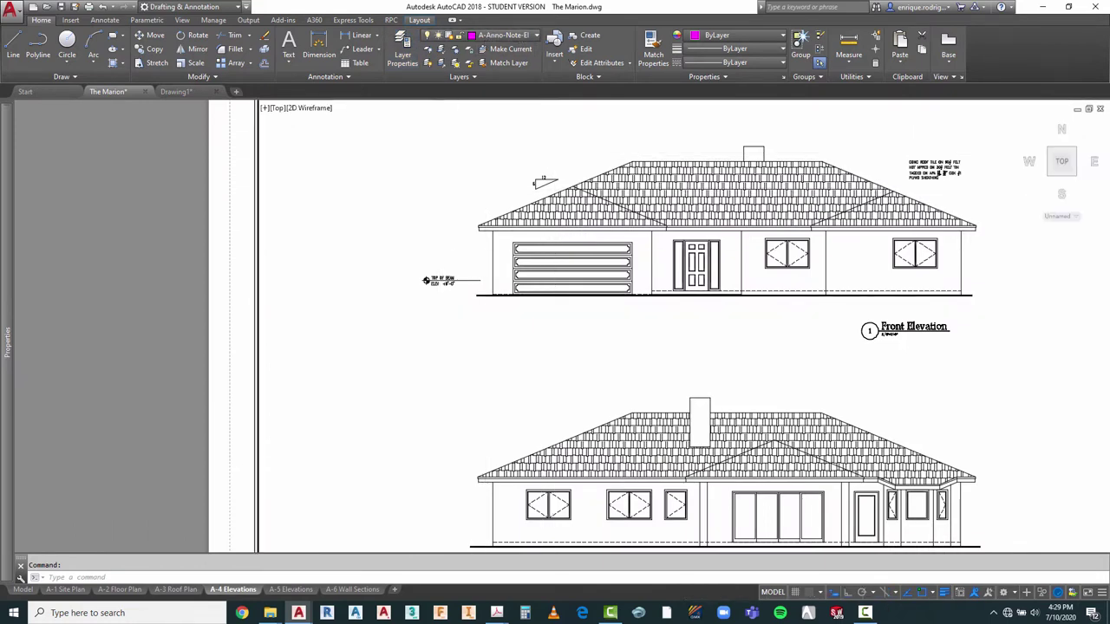
Step: Move the front elevation's top-of-beam marker, roof slope symbol and roof tile note to the A-Anno-Note-Elev layer
{"action": "scroll", "coordinate": [469, 225], "scroll_direction": "up", "scroll_amount": 5}
{"action": "left_click", "coordinate": [468, 194]}
{"action": "left_click", "coordinate": [374, 279]}
{"action": "scroll", "coordinate": [396, 274], "scroll_direction": "down", "scroll_amount": 6}
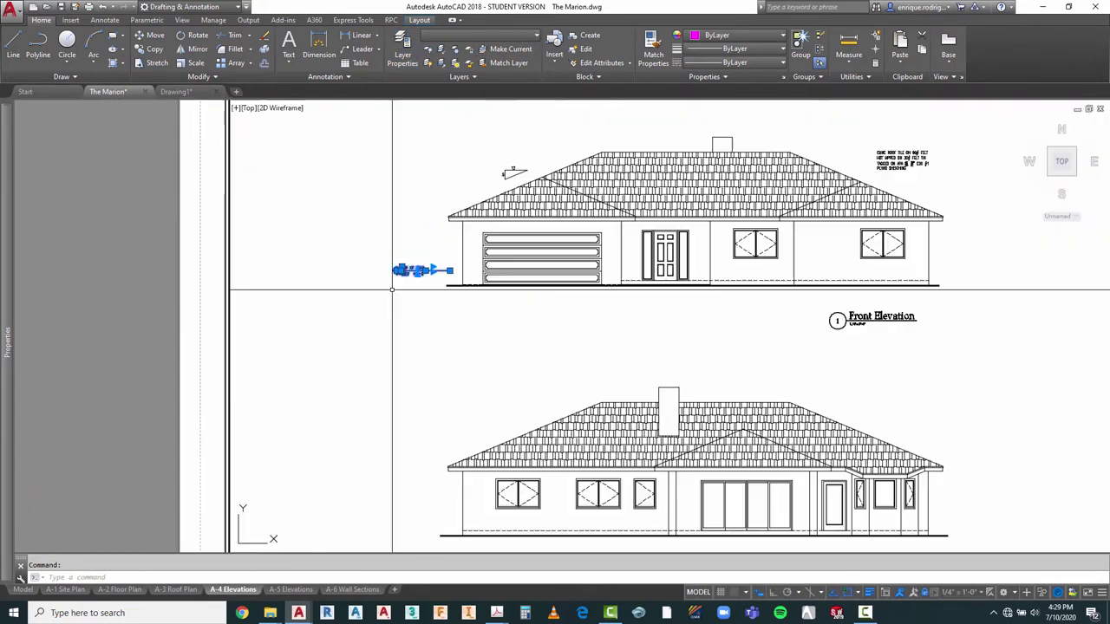
{"action": "left_click", "coordinate": [512, 170]}
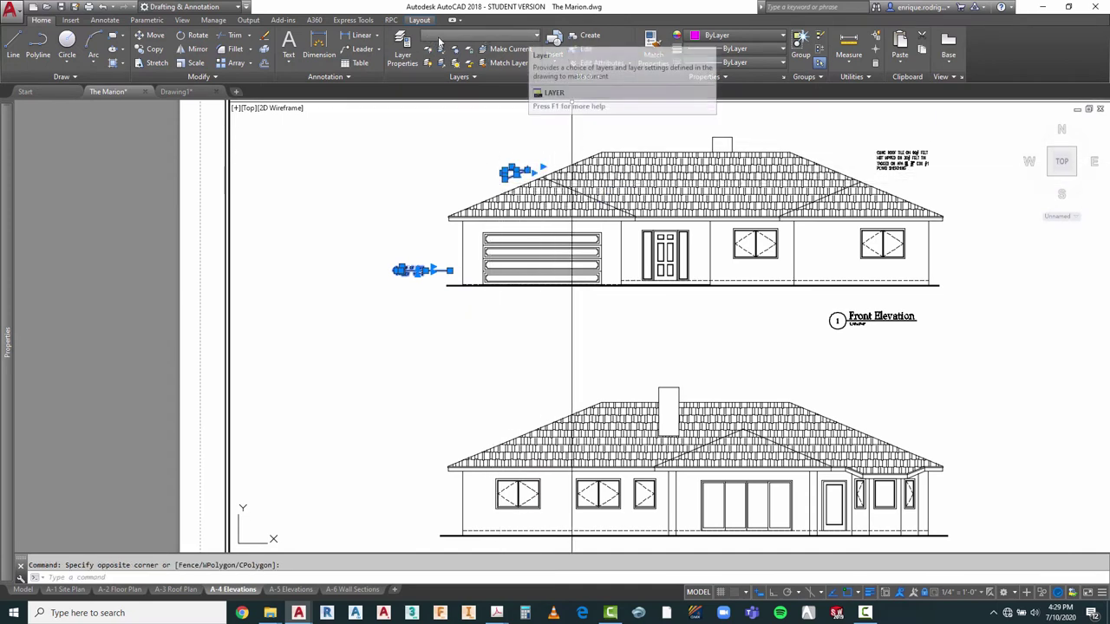
{"action": "left_click", "coordinate": [900, 136]}
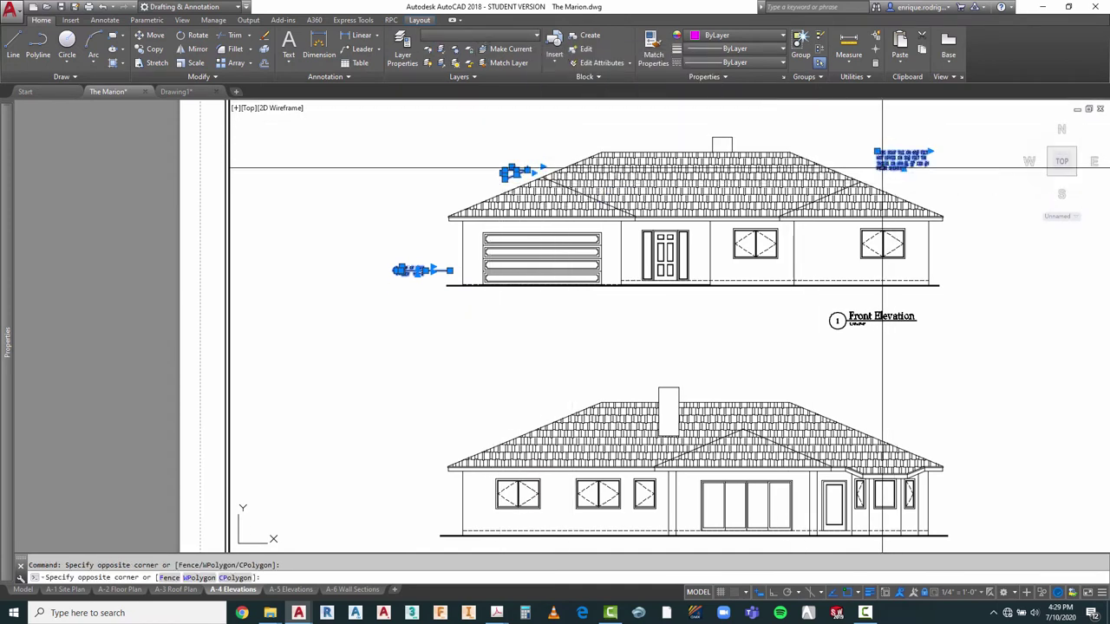
{"action": "left_click", "coordinate": [488, 39]}
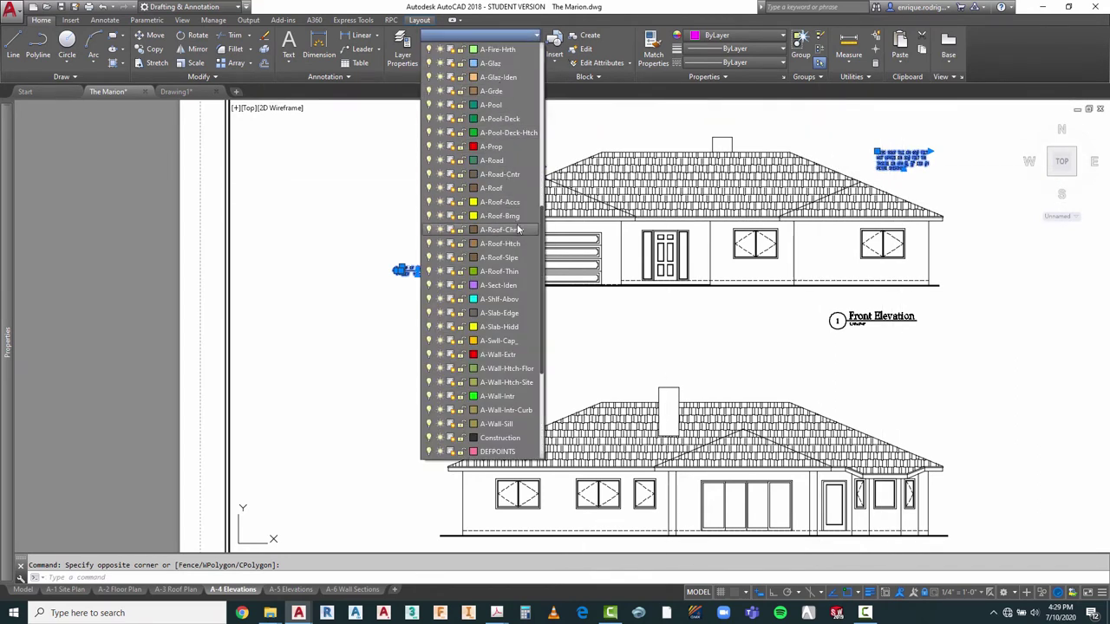
{"action": "scroll", "coordinate": [518, 199], "scroll_direction": "up", "scroll_amount": 8}
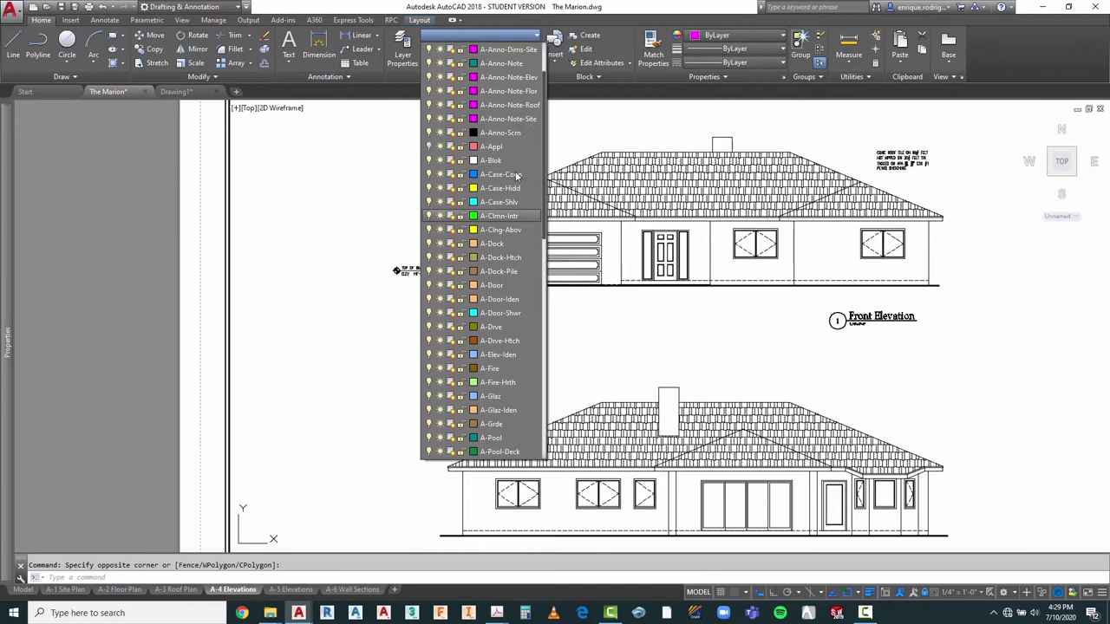
{"action": "left_click", "coordinate": [520, 80]}
{"action": "key", "text": "Escape"}
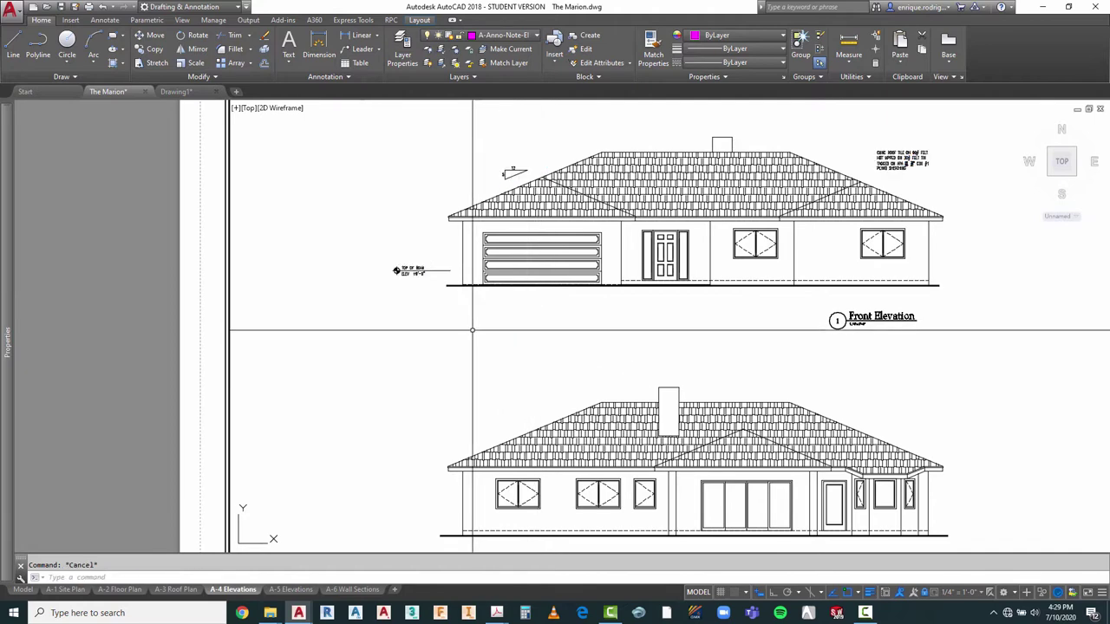
Step: Draw a horizontal level line about 2'-8" long from the garage slab line at the front elevation's outer wall outward, with Ortho on
{"action": "scroll", "coordinate": [386, 322], "scroll_direction": "up", "scroll_amount": 4}
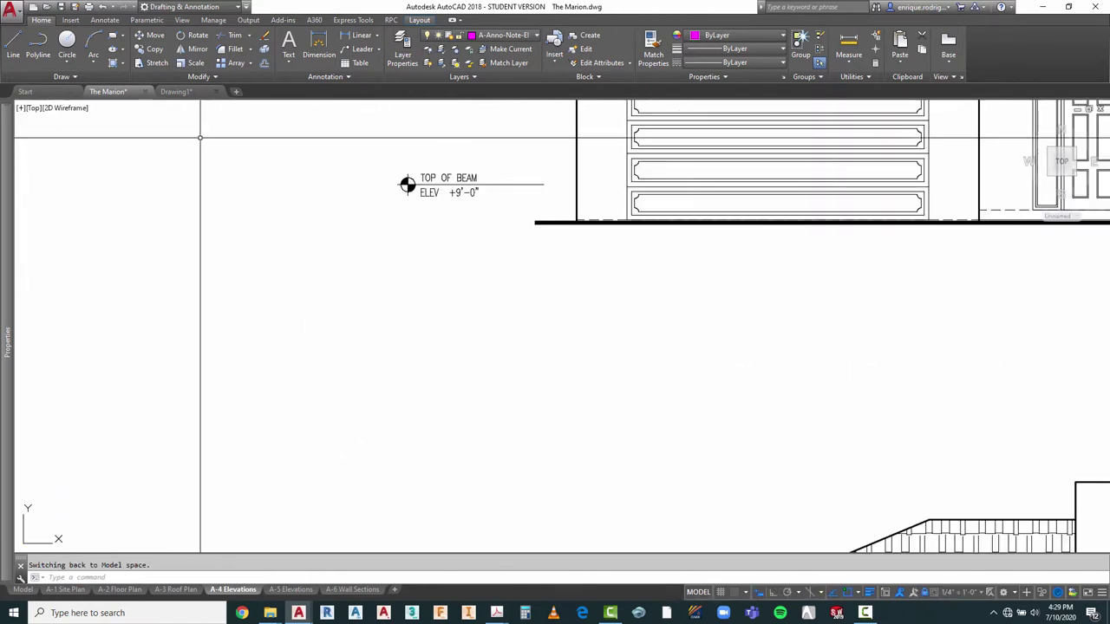
{"action": "left_click", "coordinate": [16, 42]}
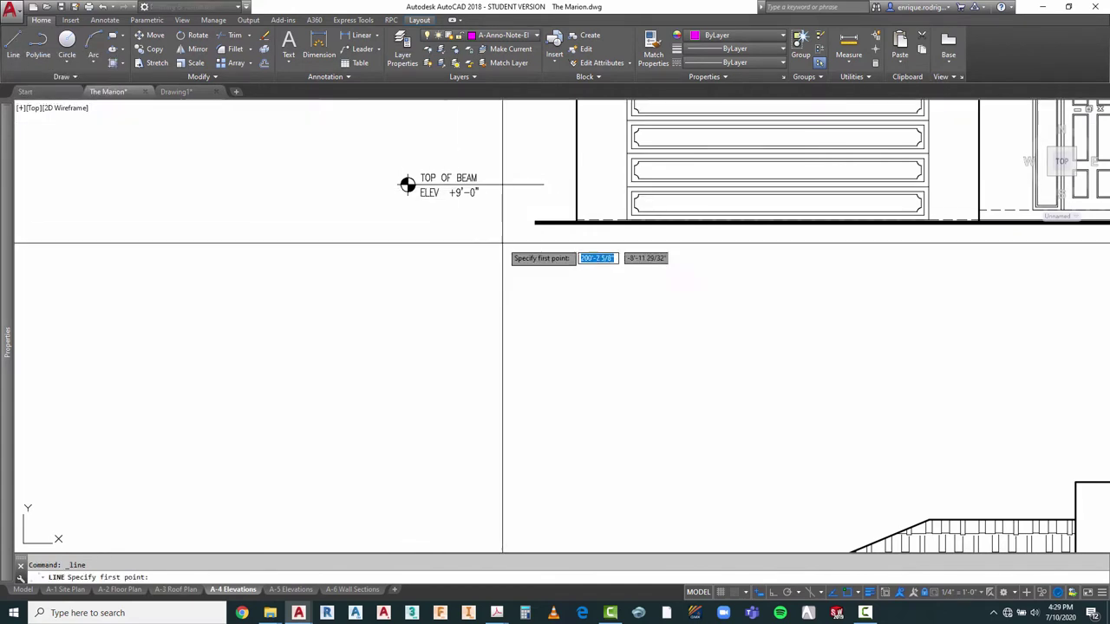
{"action": "scroll", "coordinate": [562, 224], "scroll_direction": "up", "scroll_amount": 4}
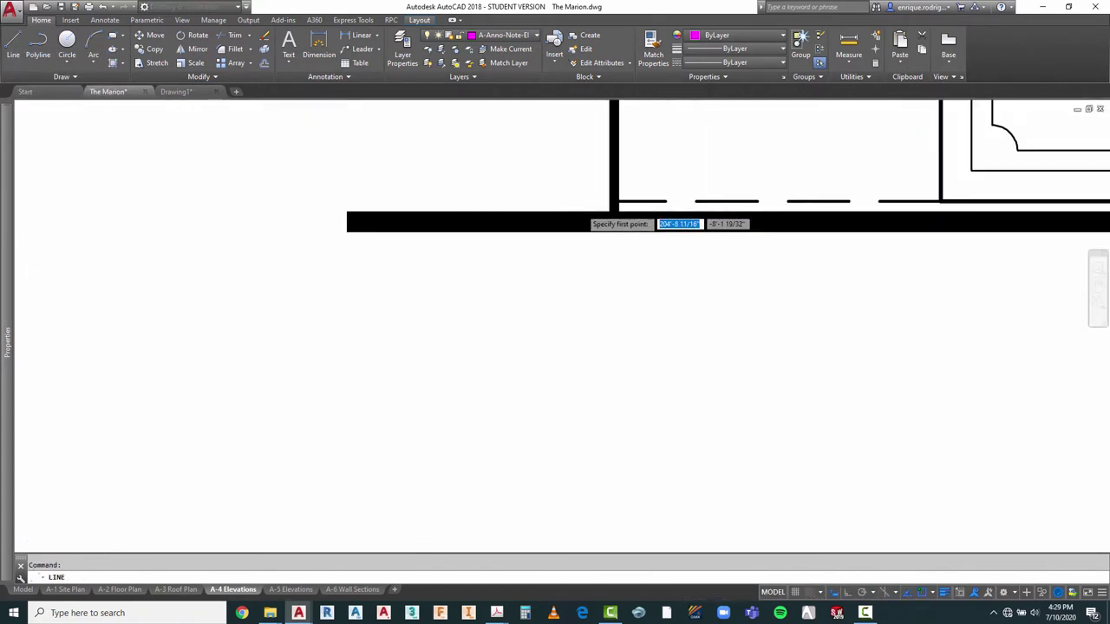
{"action": "left_click", "coordinate": [614, 202]}
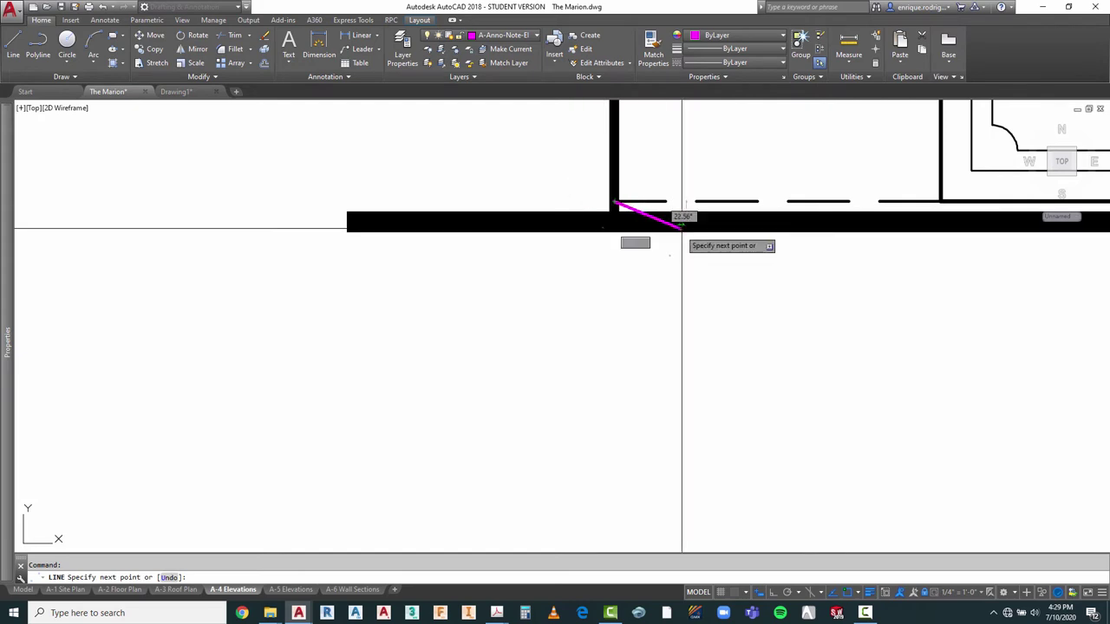
{"action": "scroll", "coordinate": [682, 228], "scroll_direction": "down", "scroll_amount": 3}
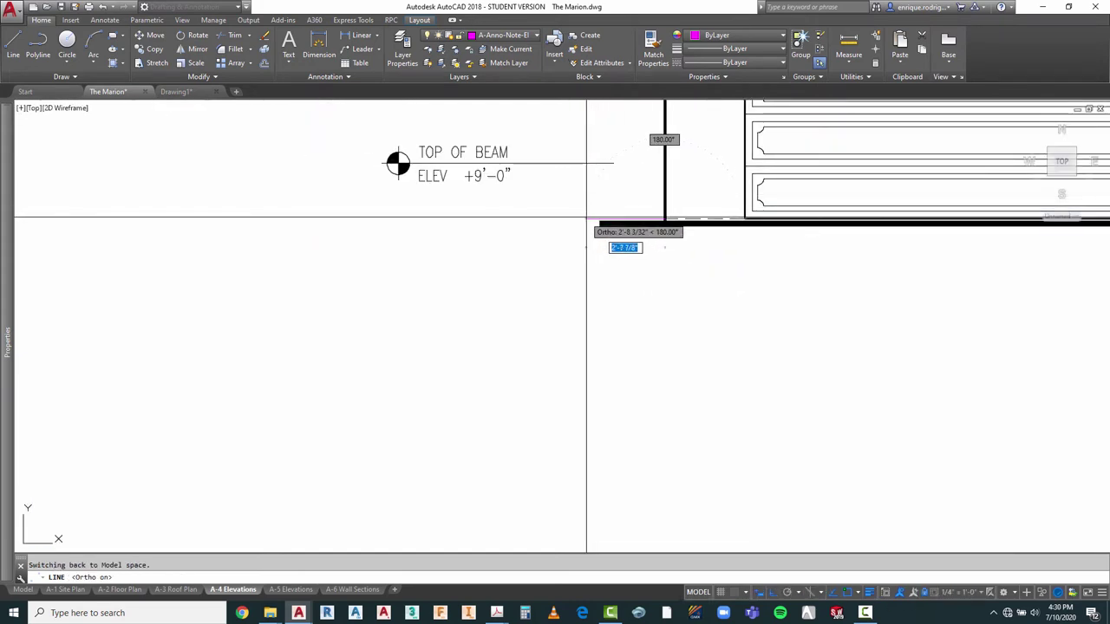
{"action": "key", "text": "F8"}
{"action": "left_click", "coordinate": [581, 215]}
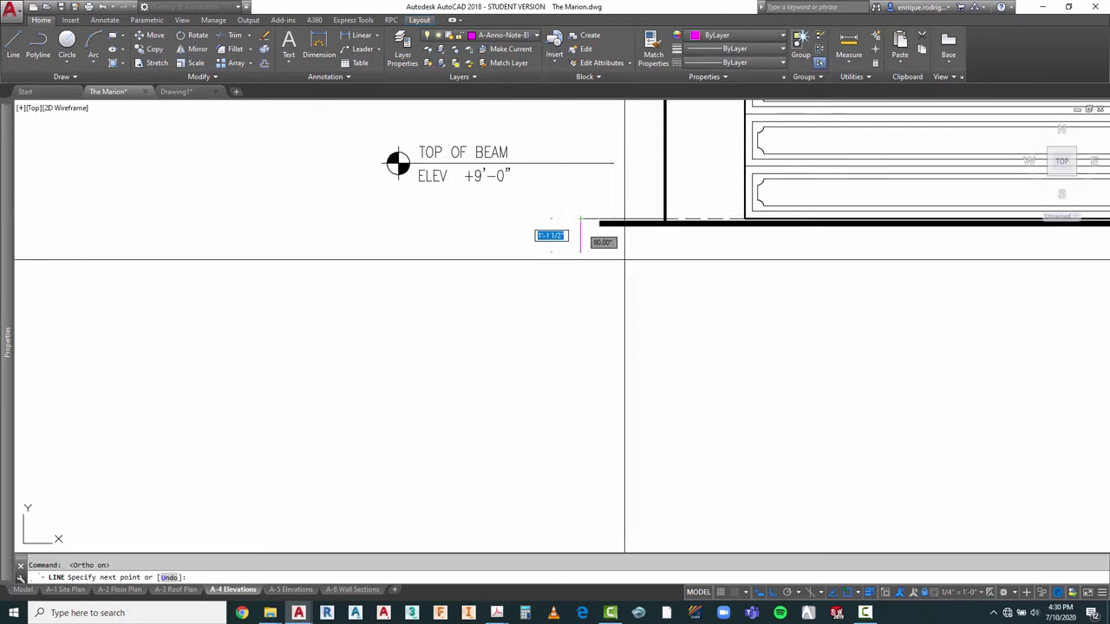
{"action": "key", "text": "Escape"}
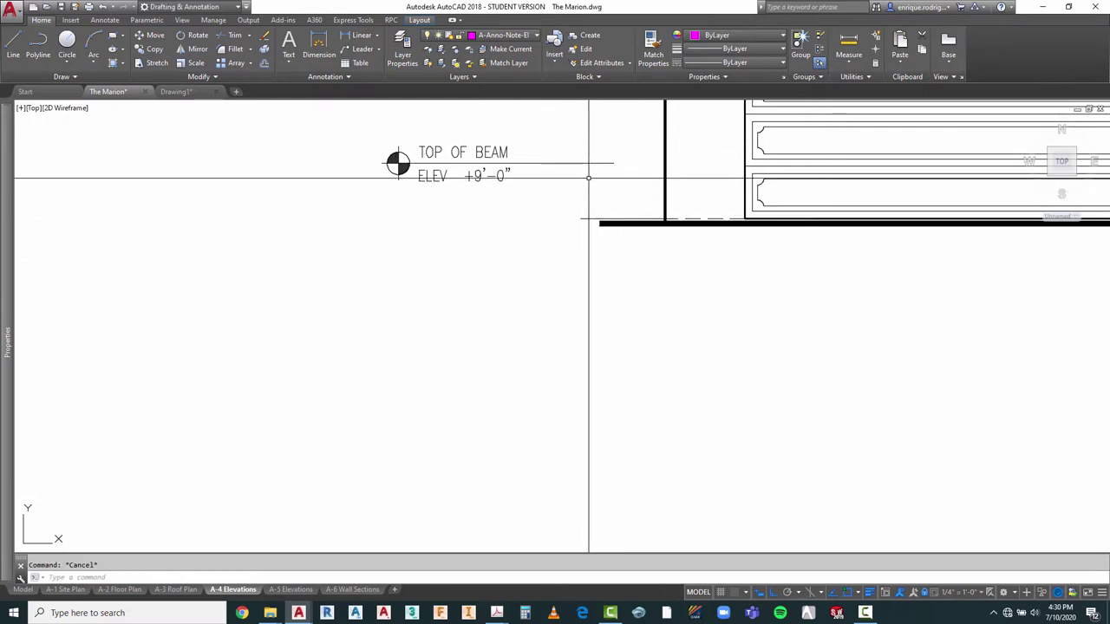
Step: Move the top-of-beam marker, text and leader down so the leader's end meets the outer end of the new slab level line
{"action": "key", "text": "Return"}
{"action": "left_click", "coordinate": [609, 124]}
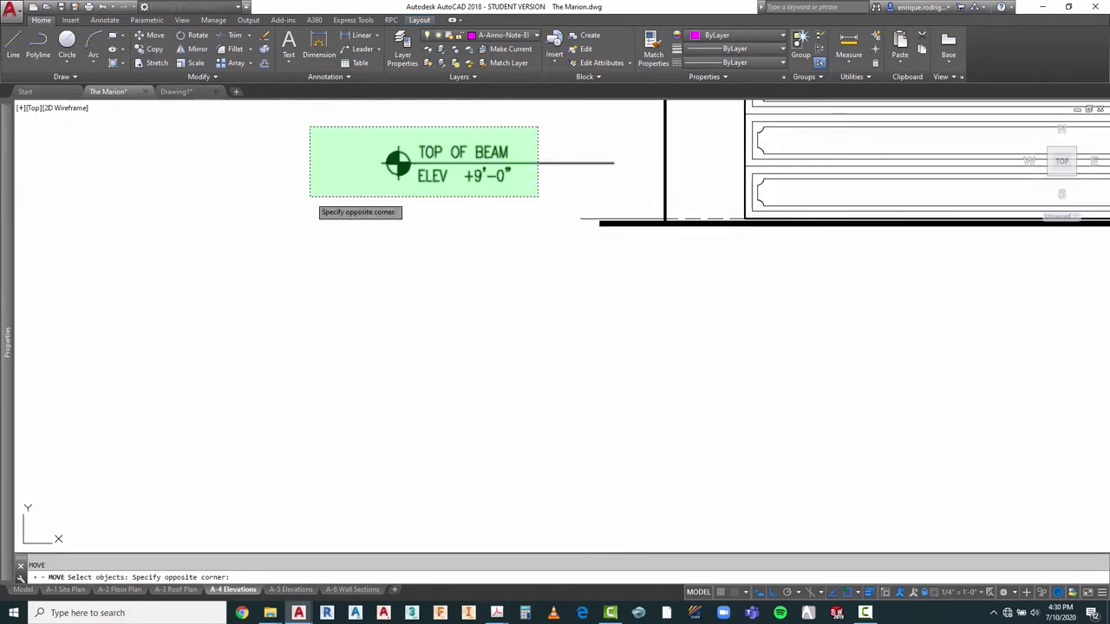
{"action": "left_click", "coordinate": [309, 199]}
{"action": "key", "text": "Return"}
{"action": "left_click", "coordinate": [613, 163]}
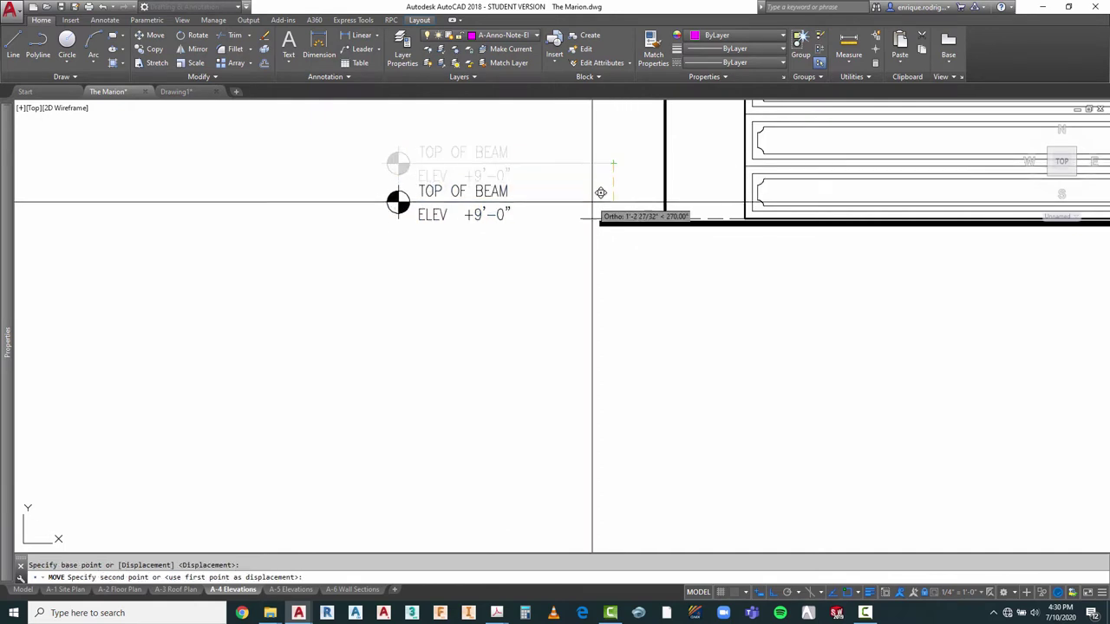
{"action": "left_click", "coordinate": [588, 210]}
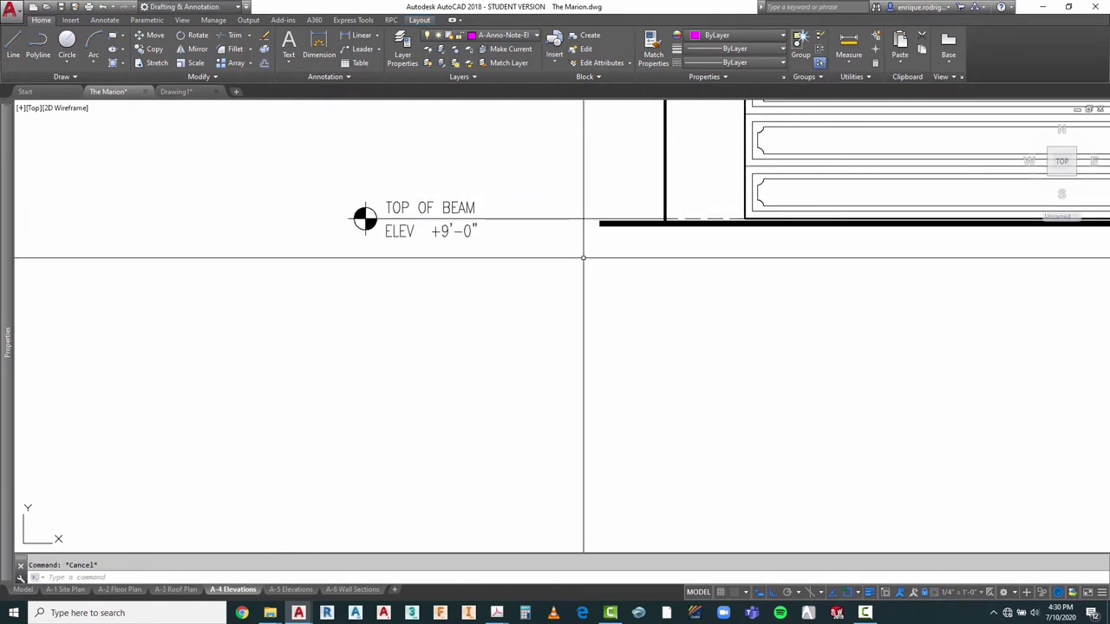
{"action": "scroll", "coordinate": [582, 252], "scroll_direction": "up", "scroll_amount": 1}
{"action": "scroll", "coordinate": [218, 248], "scroll_direction": "down", "scroll_amount": 3}
{"action": "scroll", "coordinate": [495, 222], "scroll_direction": "up", "scroll_amount": 3}
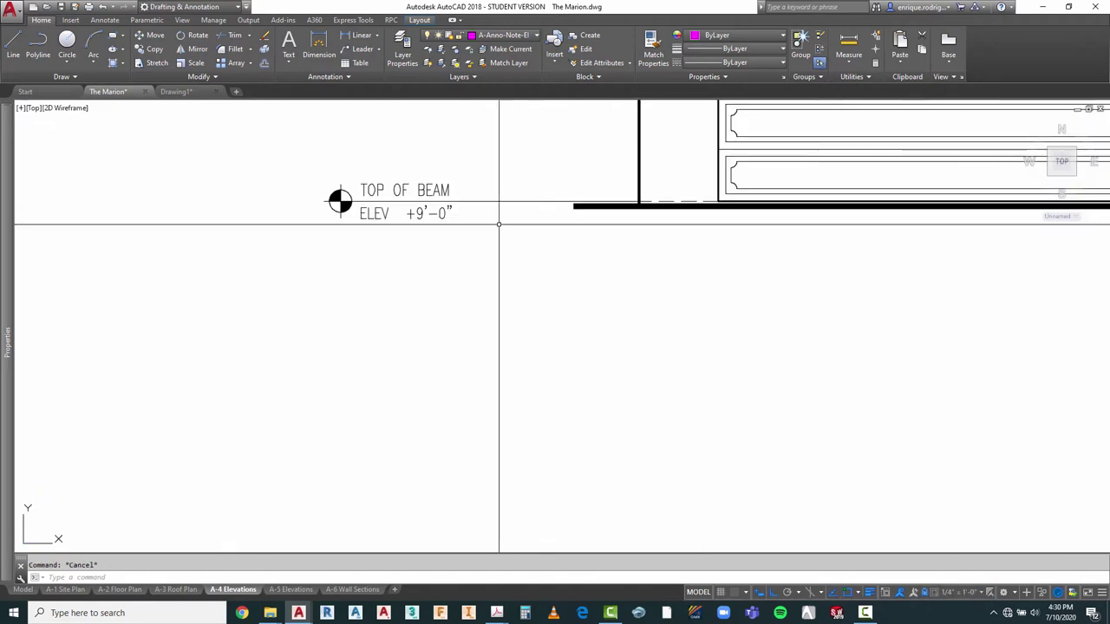
{"action": "type", "text": "s"}
{"action": "key", "text": "Return"}
{"action": "left_click", "coordinate": [475, 153]}
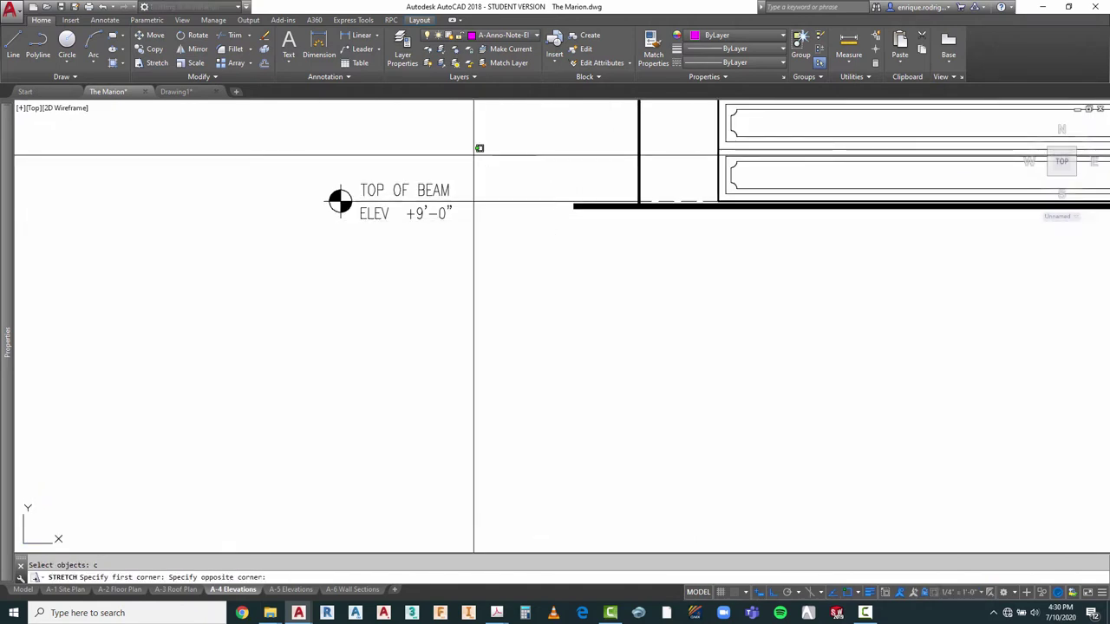
{"action": "left_click", "coordinate": [324, 250]}
{"action": "key", "text": "Return"}
{"action": "right_click", "coordinate": [354, 277]}
{"action": "left_click", "coordinate": [372, 292]}
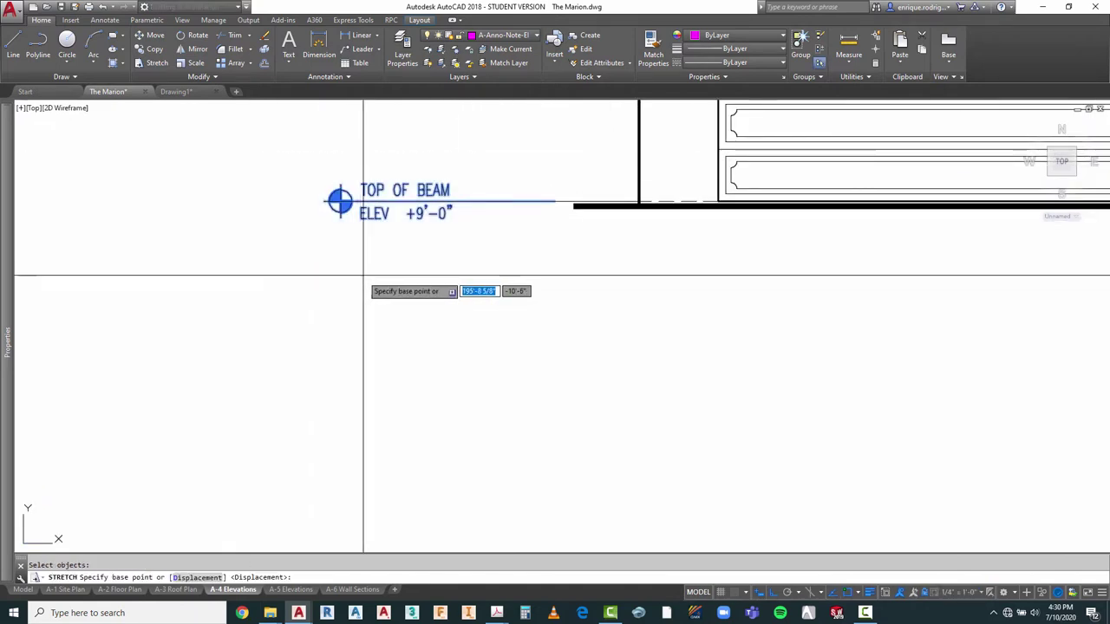
Step: Stretch the marker and its texts horizontally toward the garage wall, shortening the leader line at slab level
{"action": "type", "text": "s"}
{"action": "key", "text": "Return"}
{"action": "type", "text": "c"}
{"action": "key", "text": "Return"}
{"action": "left_click", "coordinate": [451, 168]}
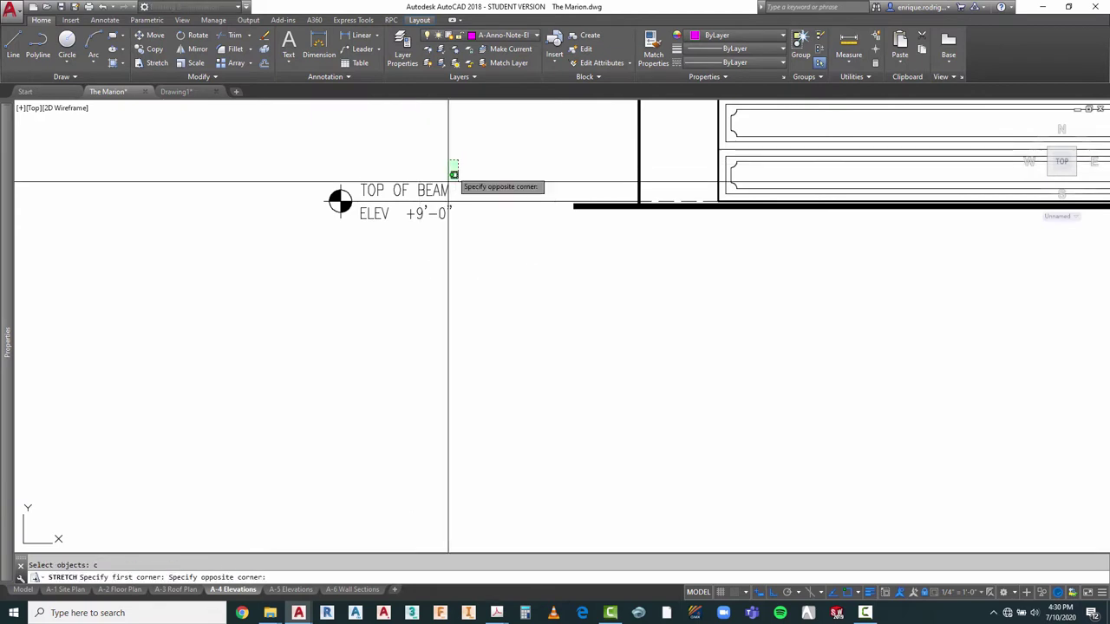
{"action": "key", "text": "Return"}
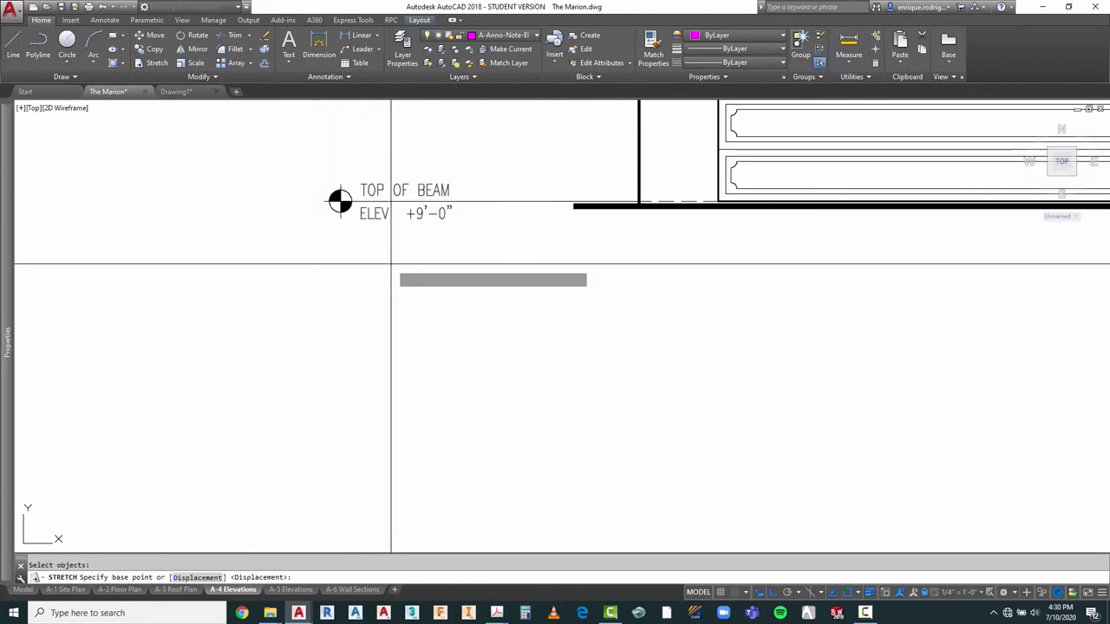
{"action": "left_click", "coordinate": [391, 265]}
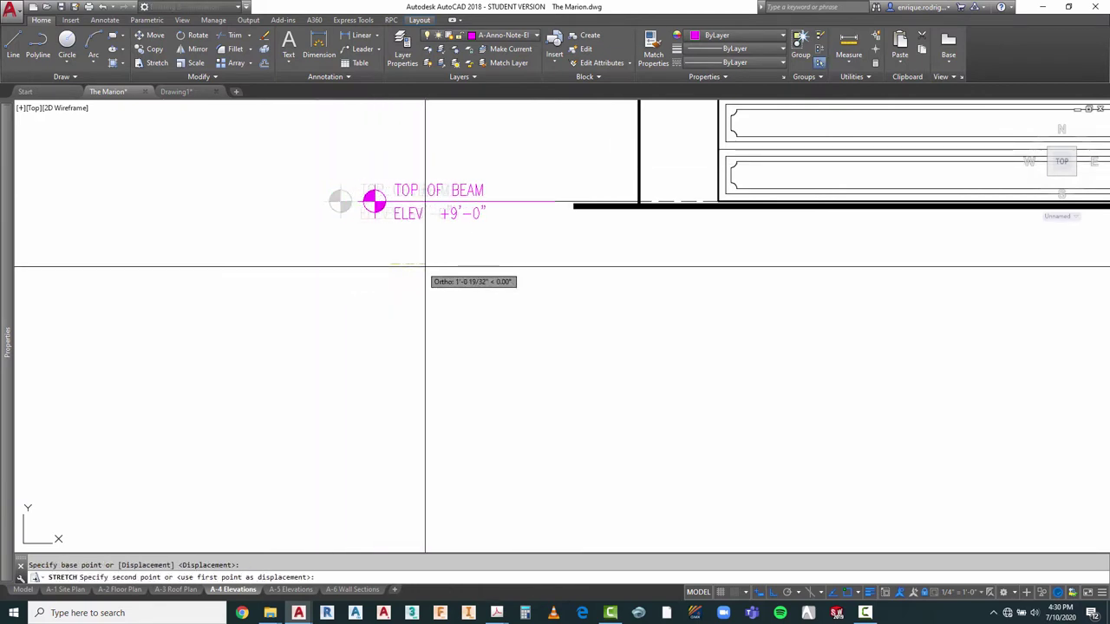
{"action": "left_click", "coordinate": [481, 270]}
{"action": "left_click", "coordinate": [698, 592]}
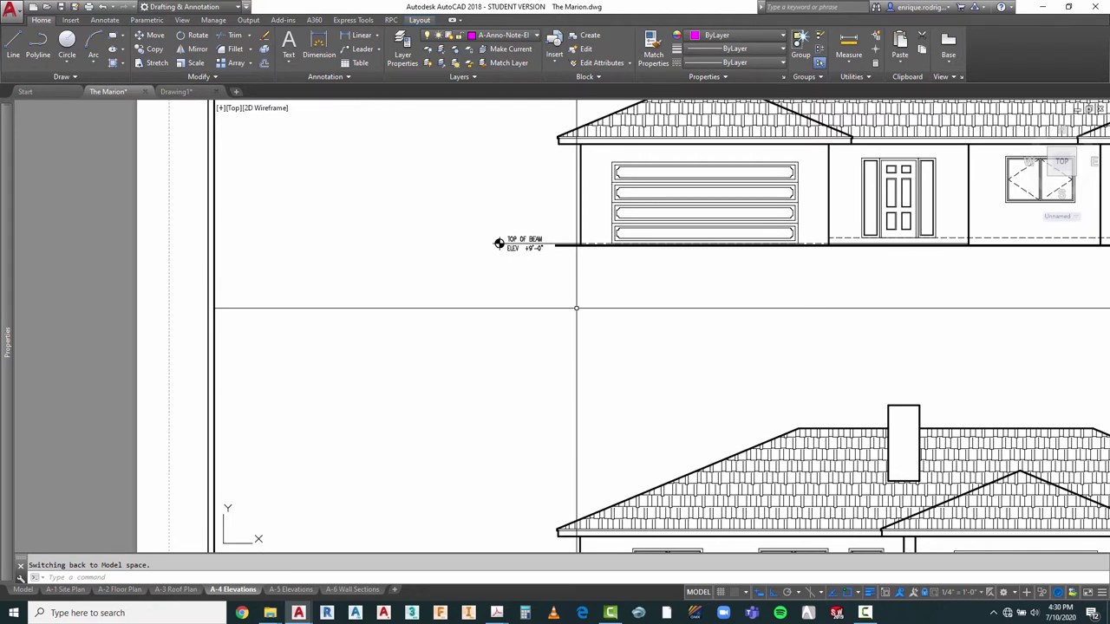
Step: Change the marker's TOP OF BEAM text to TOP OF SLAB (GARAGE) and widen its text frame to about 5'-3 1/2" so it fits one line
{"action": "scroll", "coordinate": [545, 248], "scroll_direction": "up", "scroll_amount": 3}
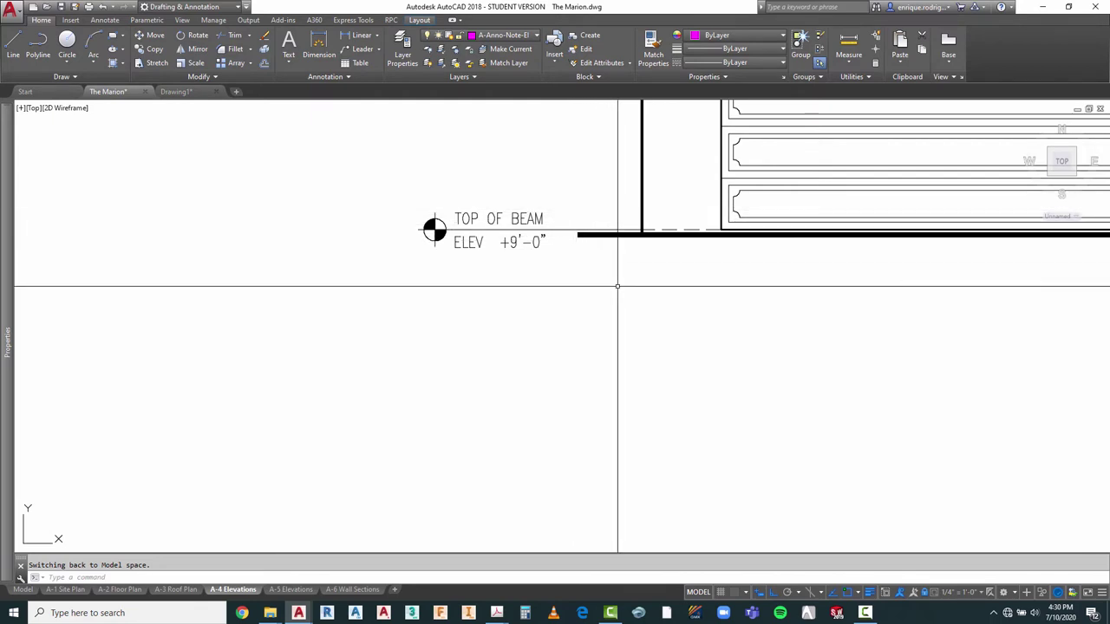
{"action": "key", "text": "Escape"}
{"action": "scroll", "coordinate": [520, 224], "scroll_direction": "up", "scroll_amount": 3}
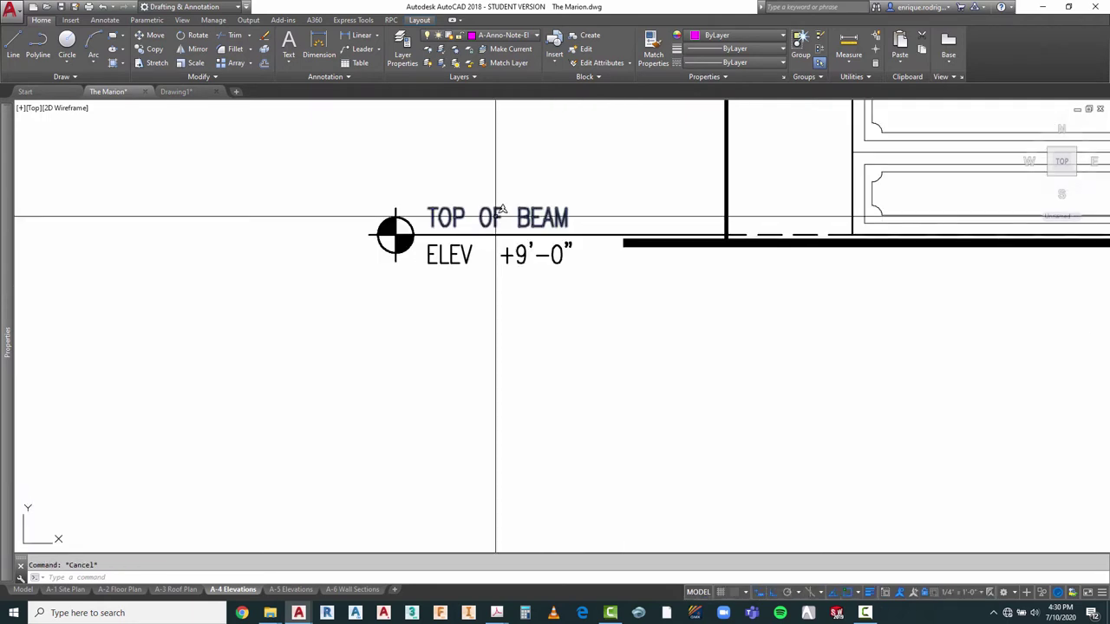
{"action": "double_click", "coordinate": [519, 218]}
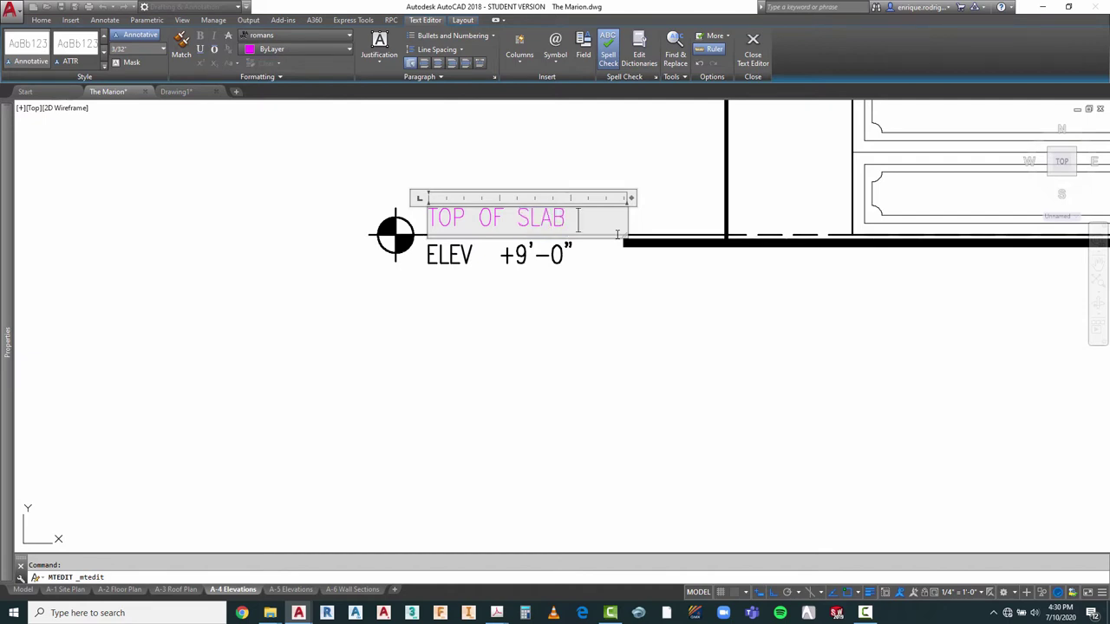
{"action": "type", "text": "RAGE)"}
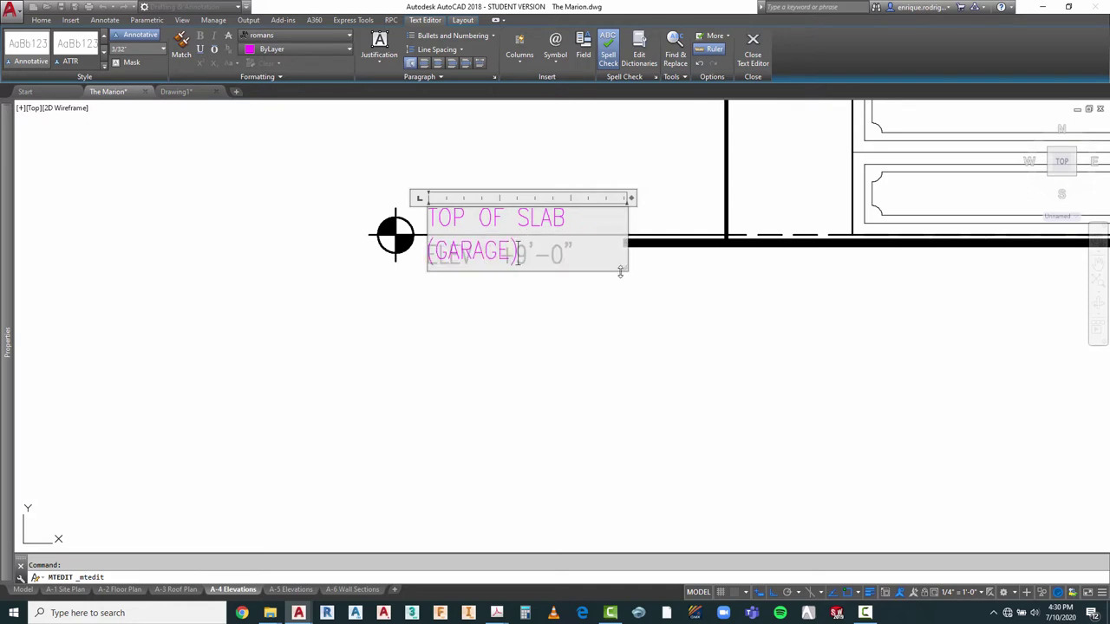
{"action": "left_click_drag", "start_coordinate": [664, 201], "coordinate": [683, 199]}
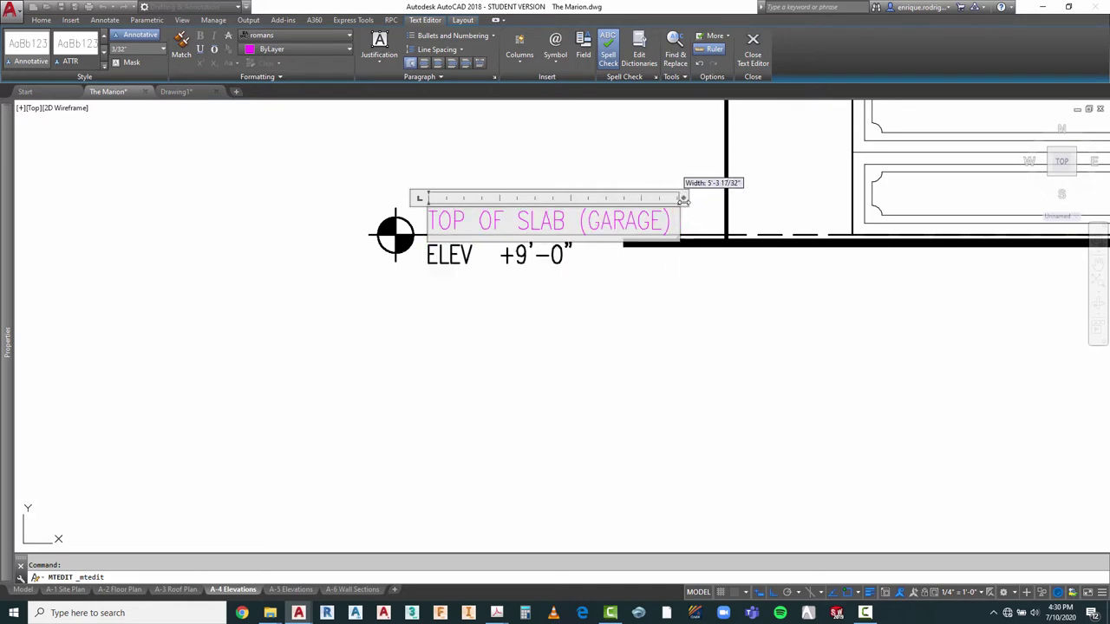
{"action": "left_click", "coordinate": [728, 336]}
Step: Stretch the garage slab marker, its texts and the captured end of the ground line about 1'-0" away from the garage wall
{"action": "scroll", "coordinate": [589, 261], "scroll_direction": "down", "scroll_amount": 6}
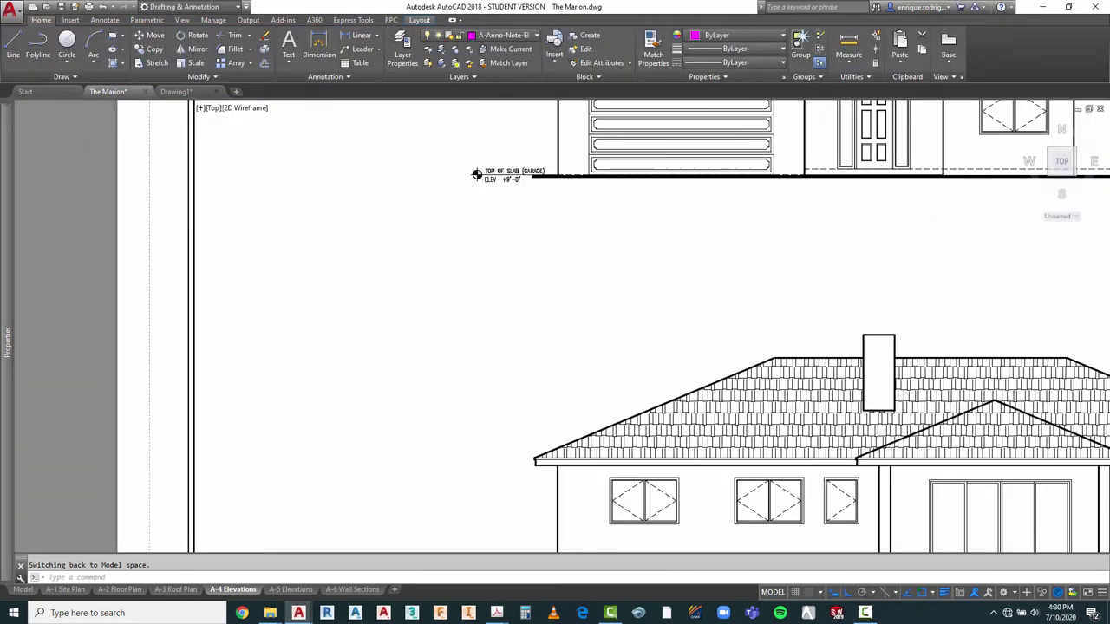
{"action": "scroll", "coordinate": [555, 260], "scroll_direction": "up", "scroll_amount": 8}
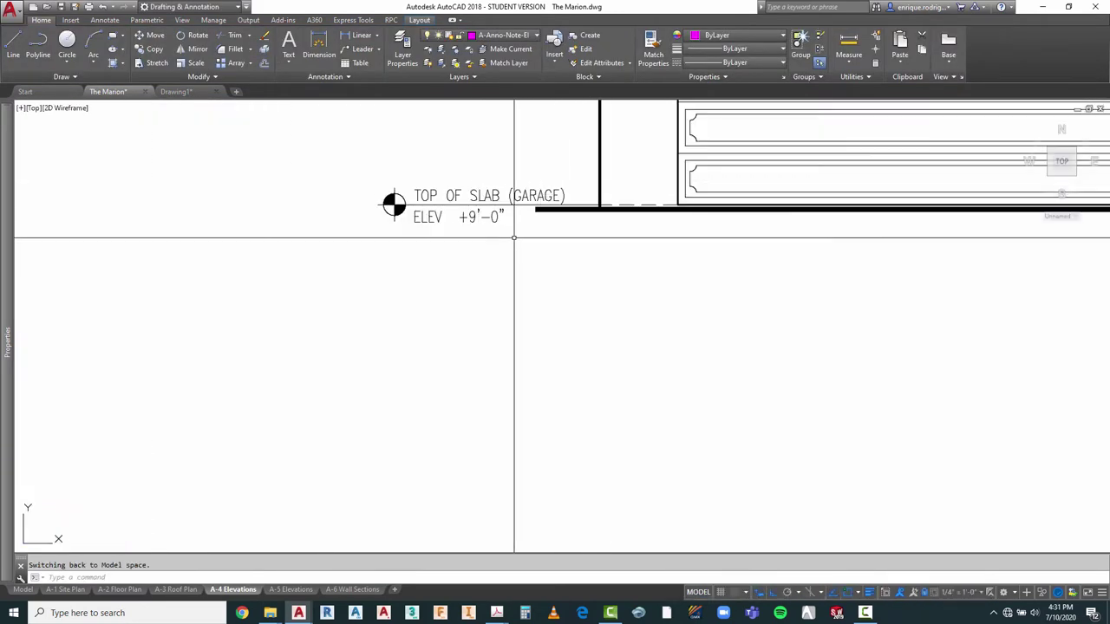
{"action": "key", "text": "Escape"}
{"action": "type", "text": "s"}
{"action": "key", "text": "Return"}
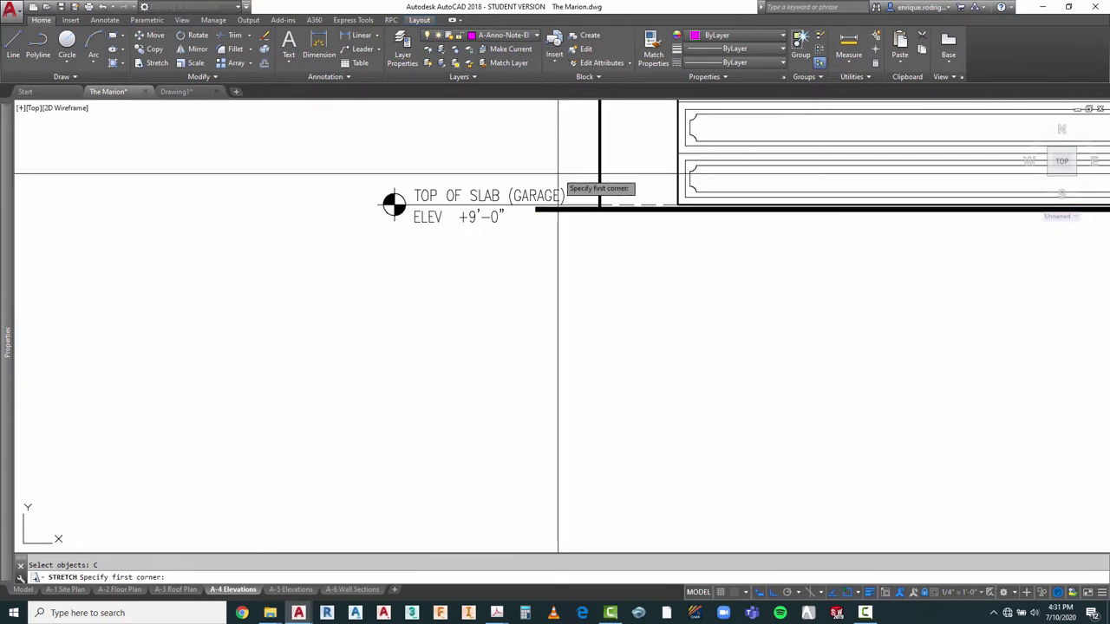
{"action": "left_click", "coordinate": [569, 154]}
{"action": "left_click", "coordinate": [356, 251]}
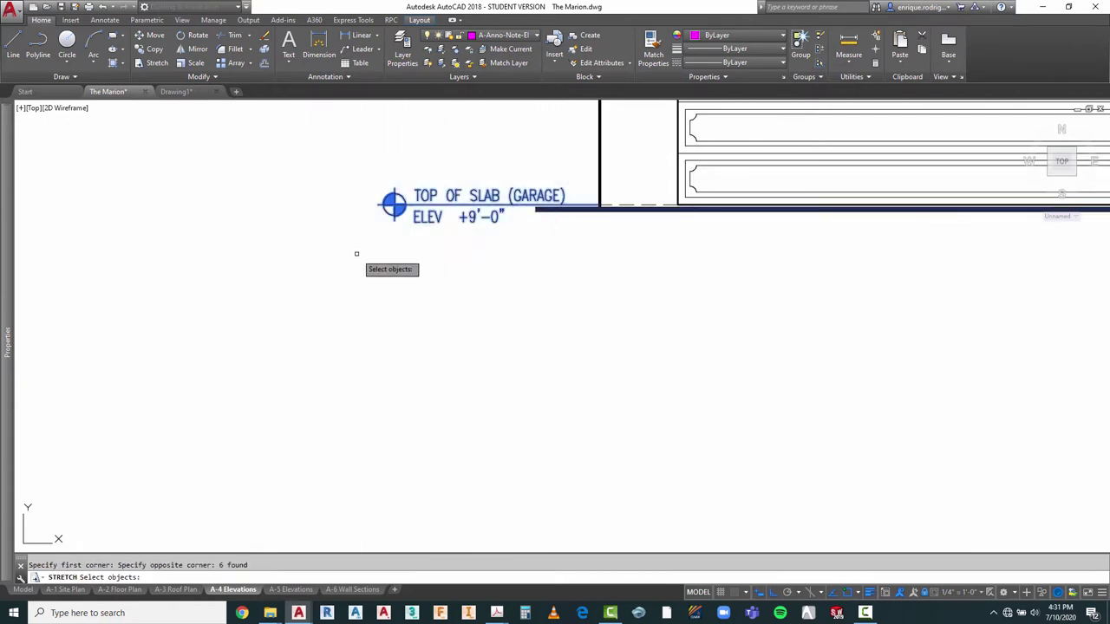
{"action": "key", "text": "Return"}
{"action": "left_click", "coordinate": [533, 258]}
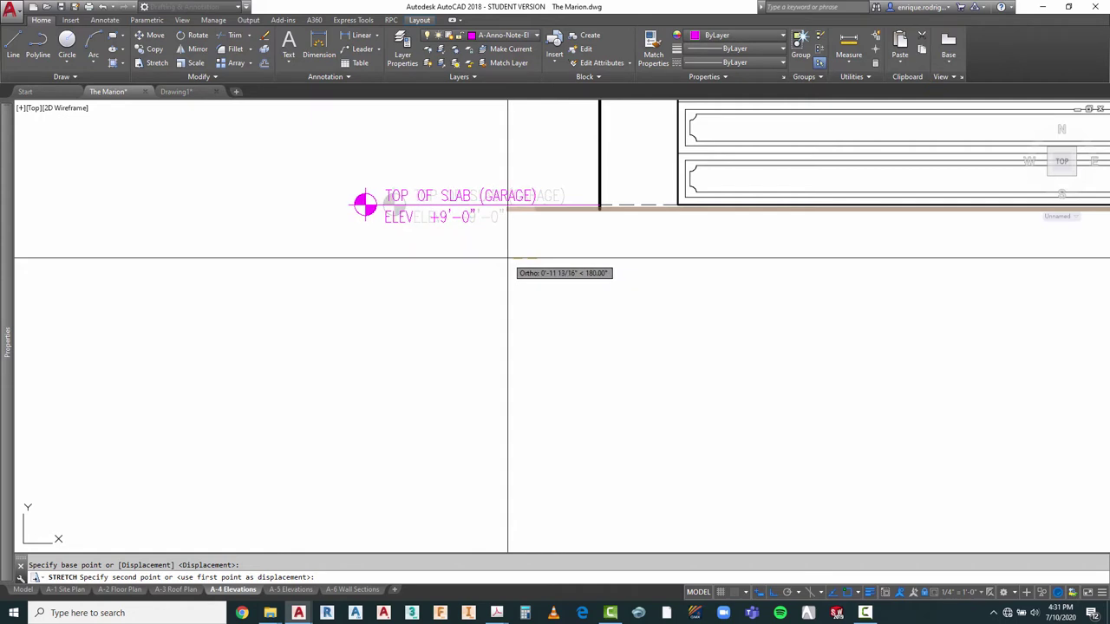
{"action": "key", "text": "Escape"}
Step: Stretch the end of the thick ground line about 1'-2" back toward the garage wall, clear of the slab marker's text
{"action": "scroll", "coordinate": [511, 243], "scroll_direction": "up", "scroll_amount": 5}
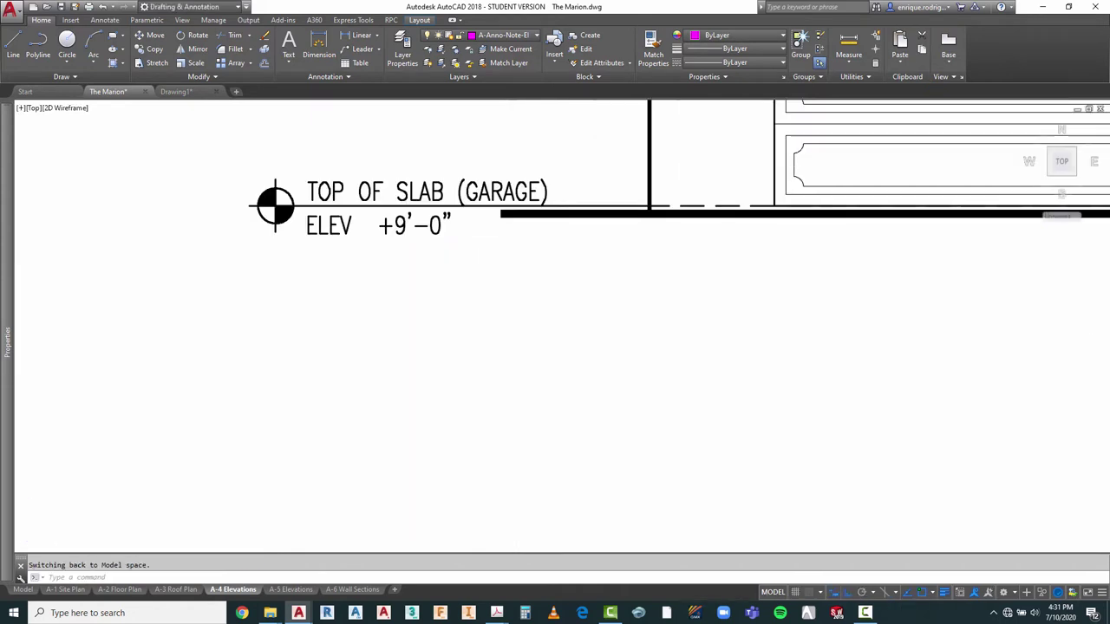
{"action": "key", "text": "Return"}
{"action": "left_click", "coordinate": [509, 214]}
{"action": "left_click", "coordinate": [453, 272]}
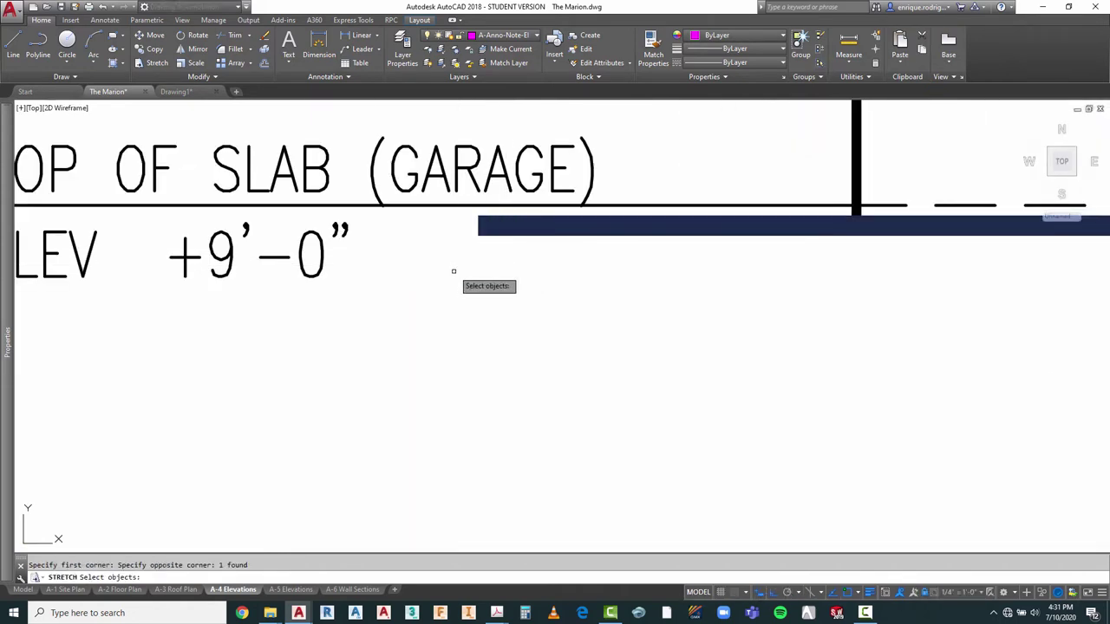
{"action": "key", "text": "Return"}
{"action": "left_click", "coordinate": [454, 288]}
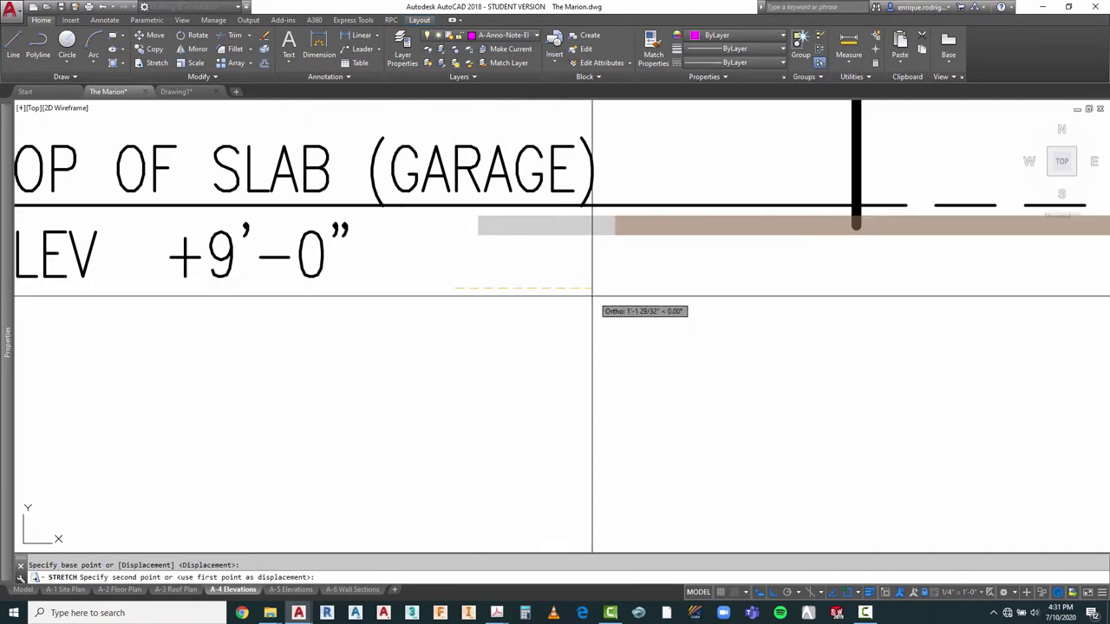
{"action": "left_click", "coordinate": [590, 293]}
{"action": "scroll", "coordinate": [531, 238], "scroll_direction": "down", "scroll_amount": 10}
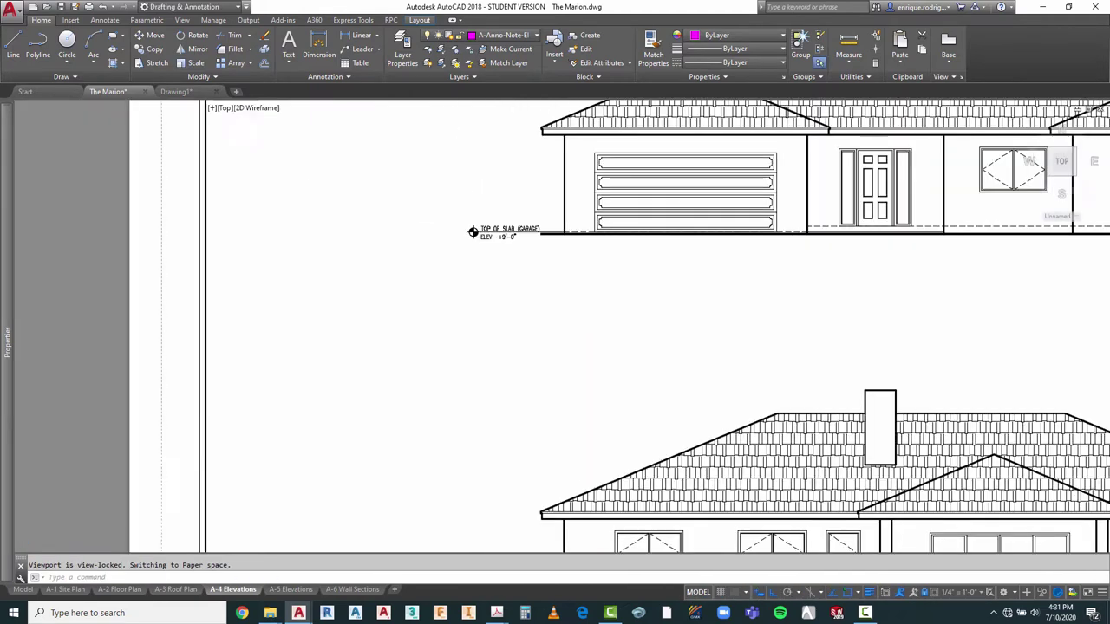
{"action": "scroll", "coordinate": [515, 282], "scroll_direction": "down", "scroll_amount": 5}
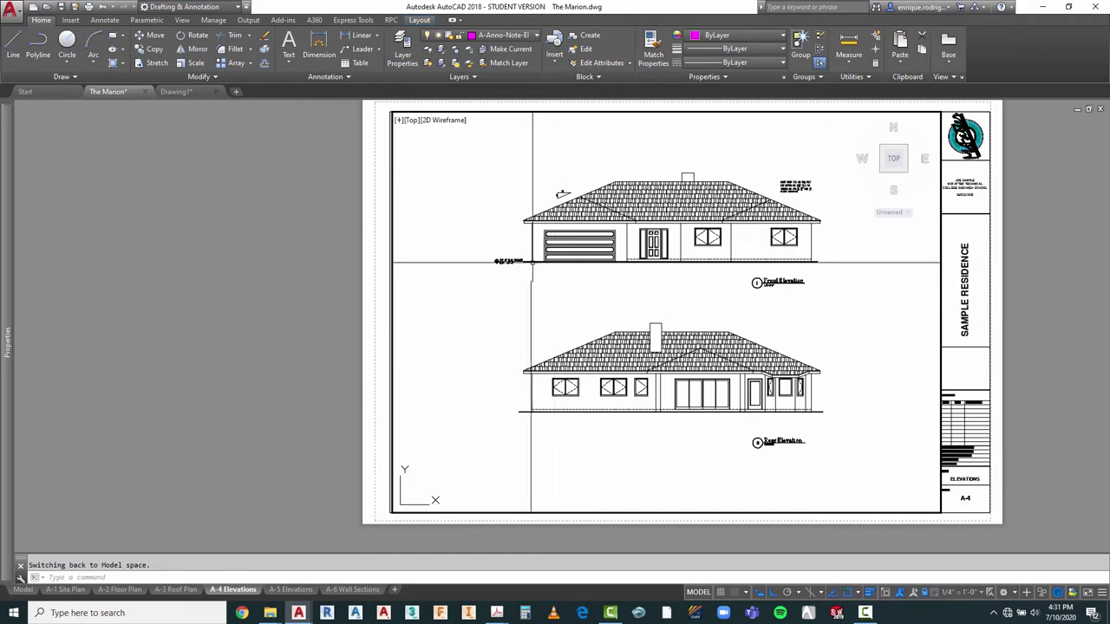
{"action": "scroll", "coordinate": [530, 263], "scroll_direction": "up", "scroll_amount": 5}
{"action": "scroll", "coordinate": [471, 293], "scroll_direction": "down", "scroll_amount": 3}
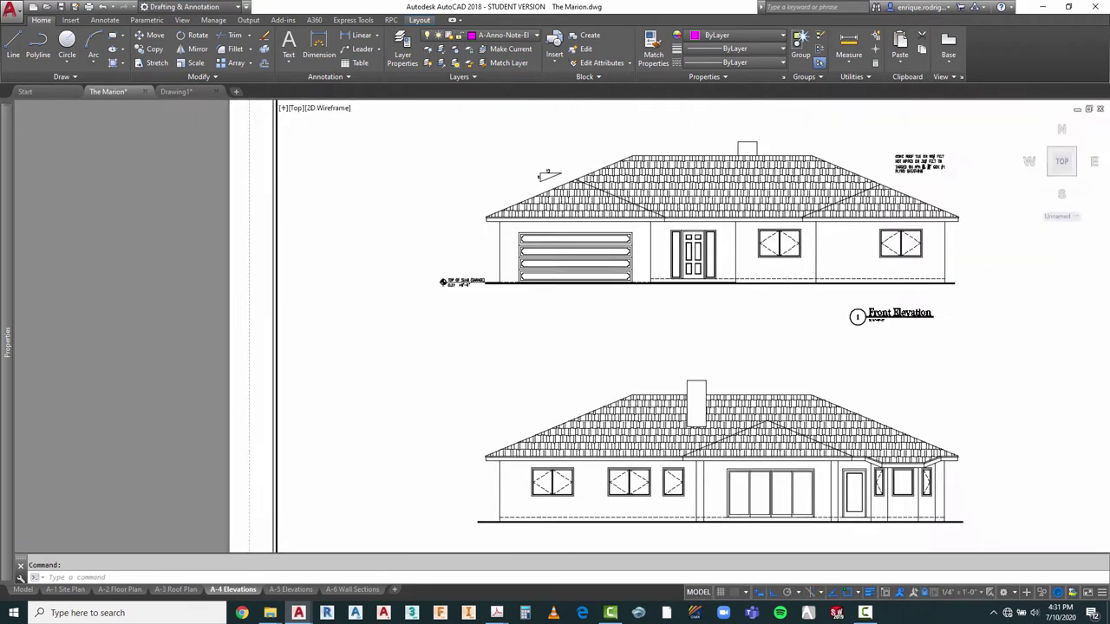
{"action": "scroll", "coordinate": [438, 277], "scroll_direction": "down", "scroll_amount": 3}
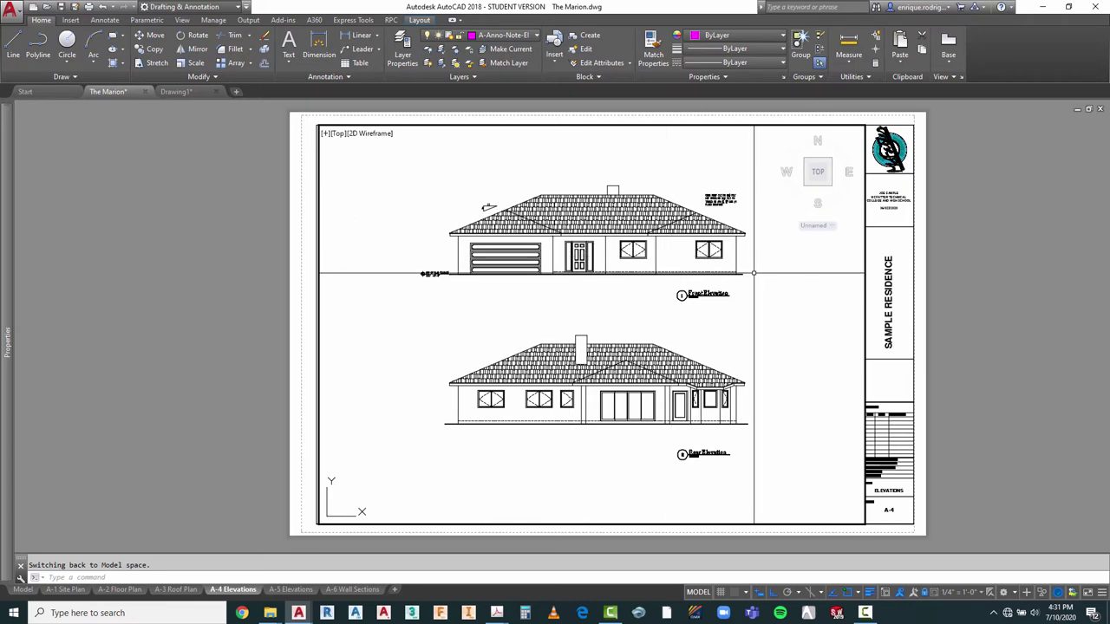
{"action": "scroll", "coordinate": [406, 286], "scroll_direction": "up", "scroll_amount": 8}
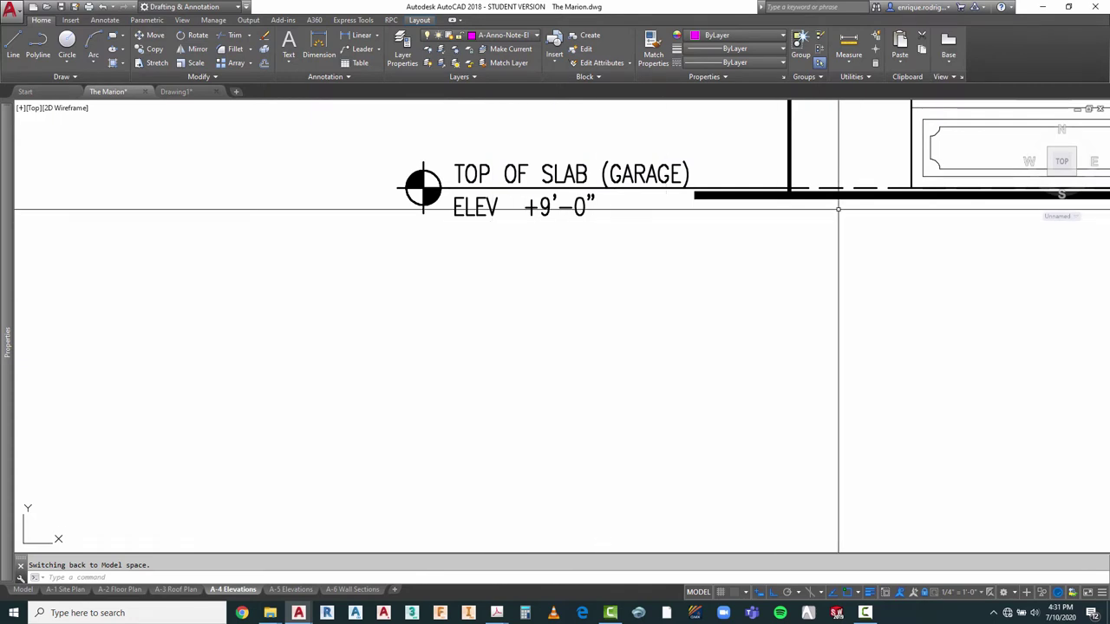
Step: Change the garage slab marker's elevation text to ELEV -0'-6"
{"action": "key", "text": "Escape"}
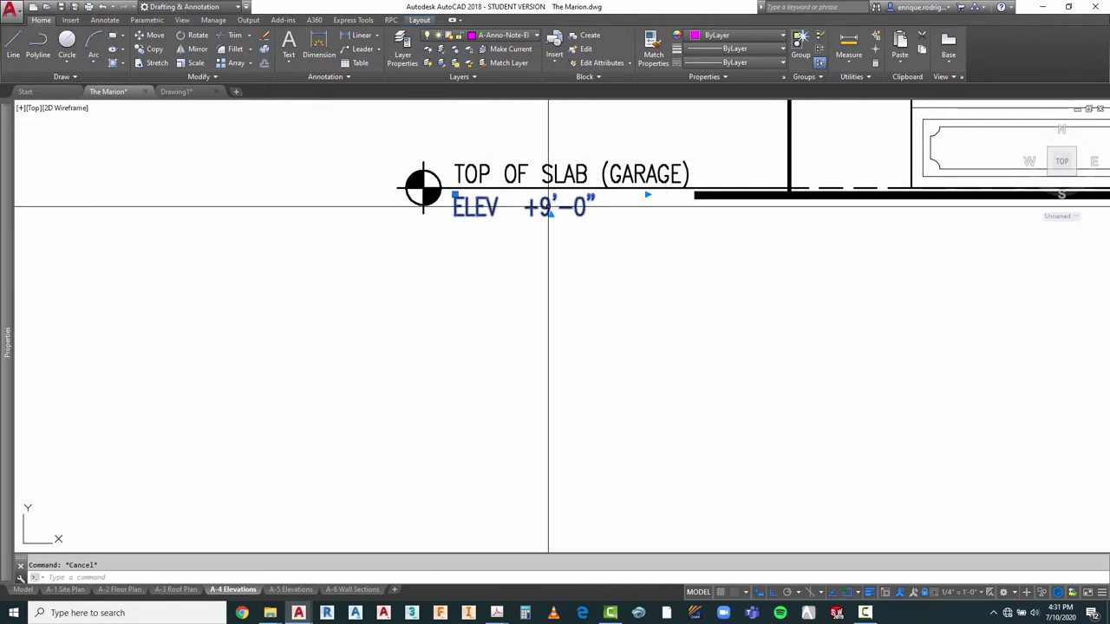
{"action": "double_click", "coordinate": [548, 207]}
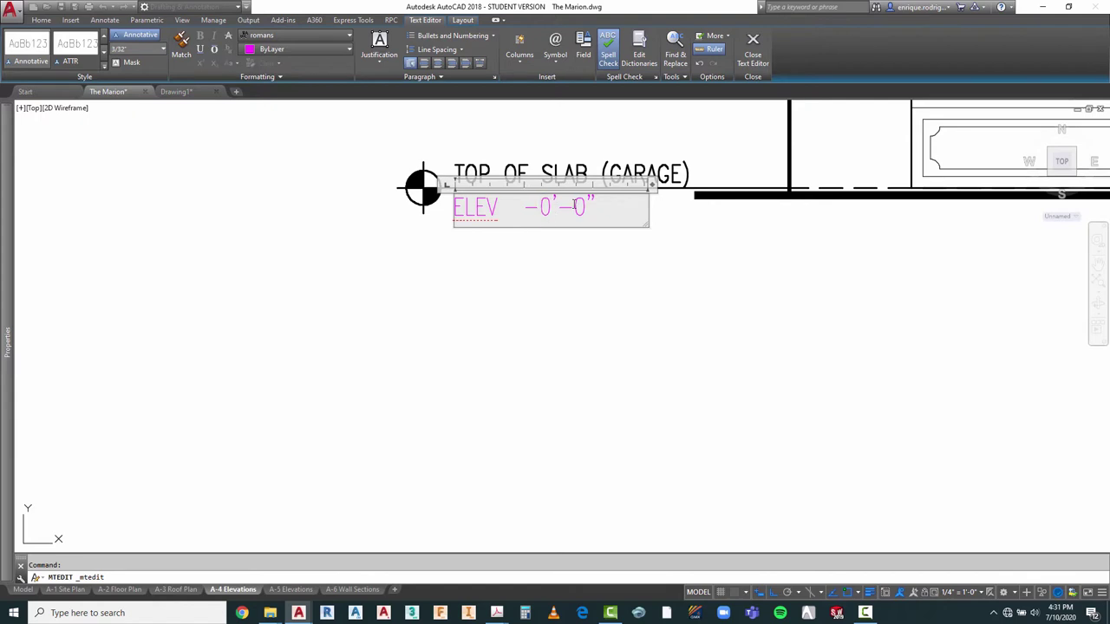
{"action": "left_click", "coordinate": [644, 288]}
{"action": "scroll", "coordinate": [515, 231], "scroll_direction": "down", "scroll_amount": 6}
{"action": "scroll", "coordinate": [577, 203], "scroll_direction": "up", "scroll_amount": 2}
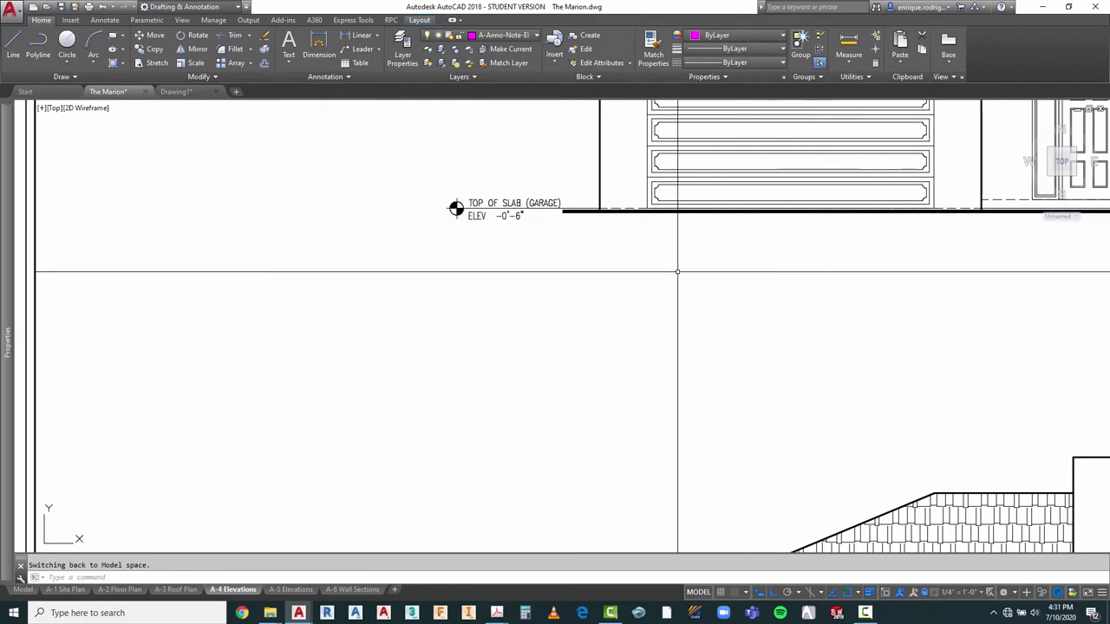
{"action": "scroll", "coordinate": [452, 206], "scroll_direction": "down", "scroll_amount": 2}
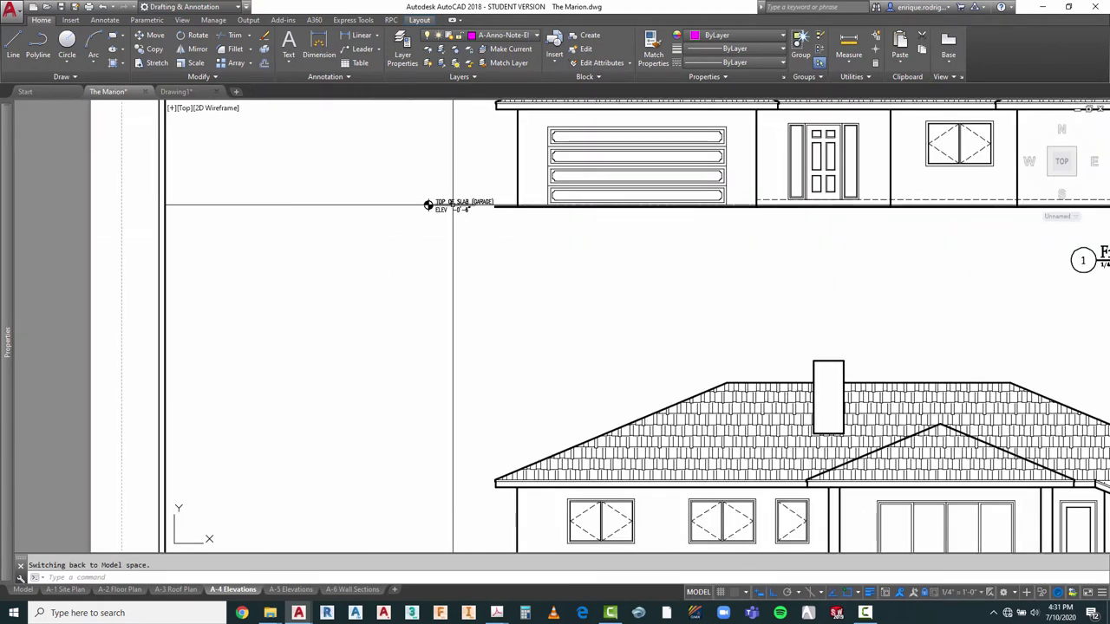
Step: Change the garage slab marker's elevation text to ELEV -0'-4" TO -0'-6" and widen its frame so it fits one line
{"action": "scroll", "coordinate": [452, 205], "scroll_direction": "up", "scroll_amount": 4}
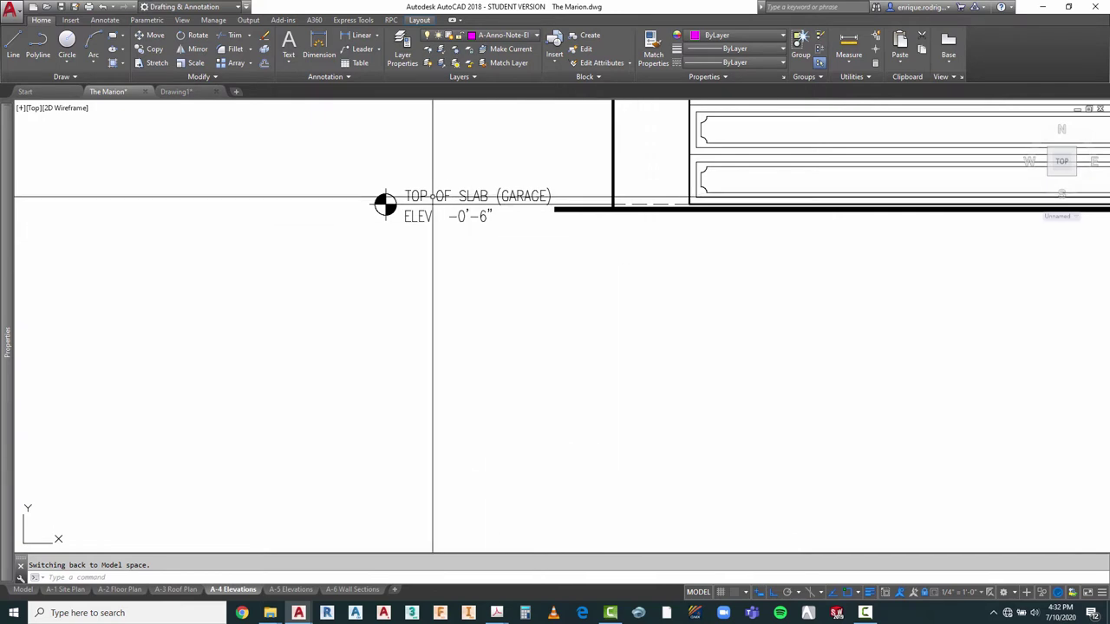
{"action": "scroll", "coordinate": [500, 257], "scroll_direction": "up", "scroll_amount": 4}
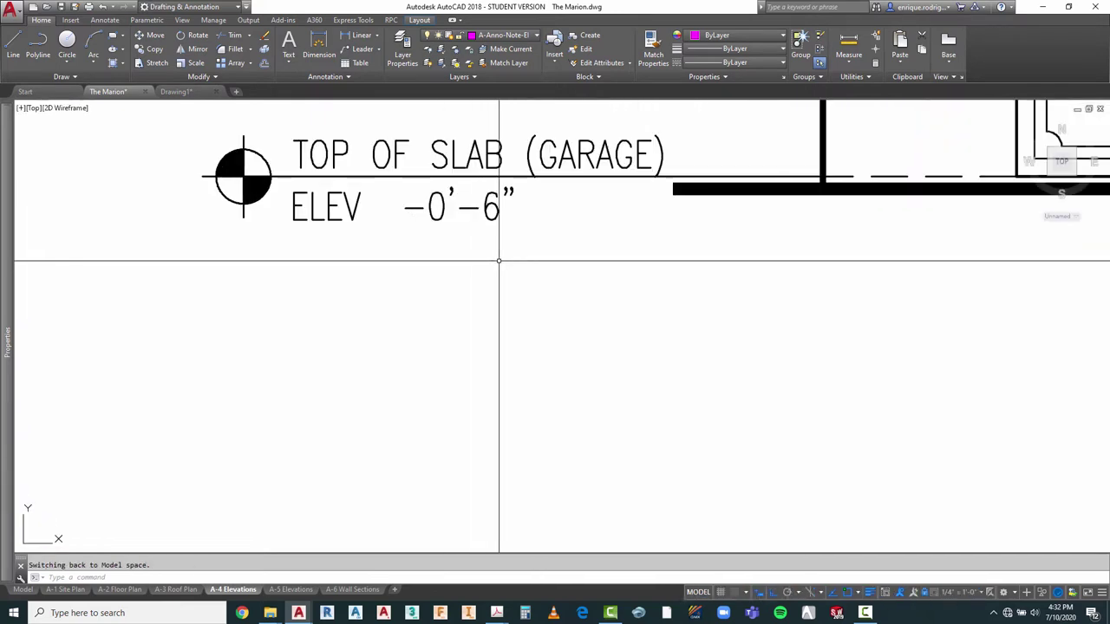
{"action": "key", "text": "Escape"}
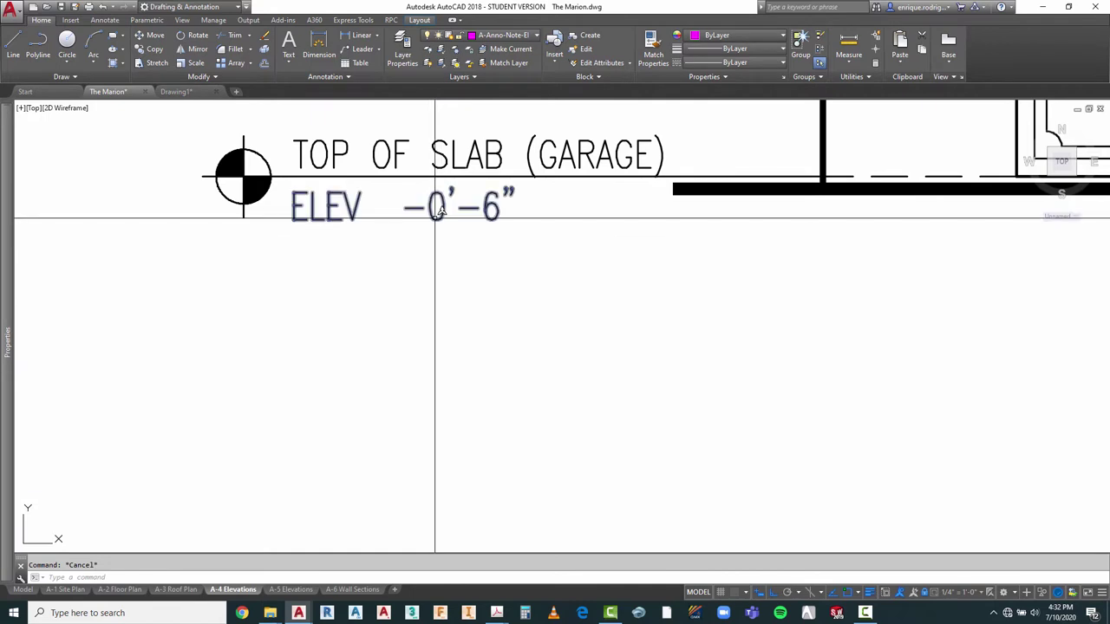
{"action": "double_click", "coordinate": [329, 206]}
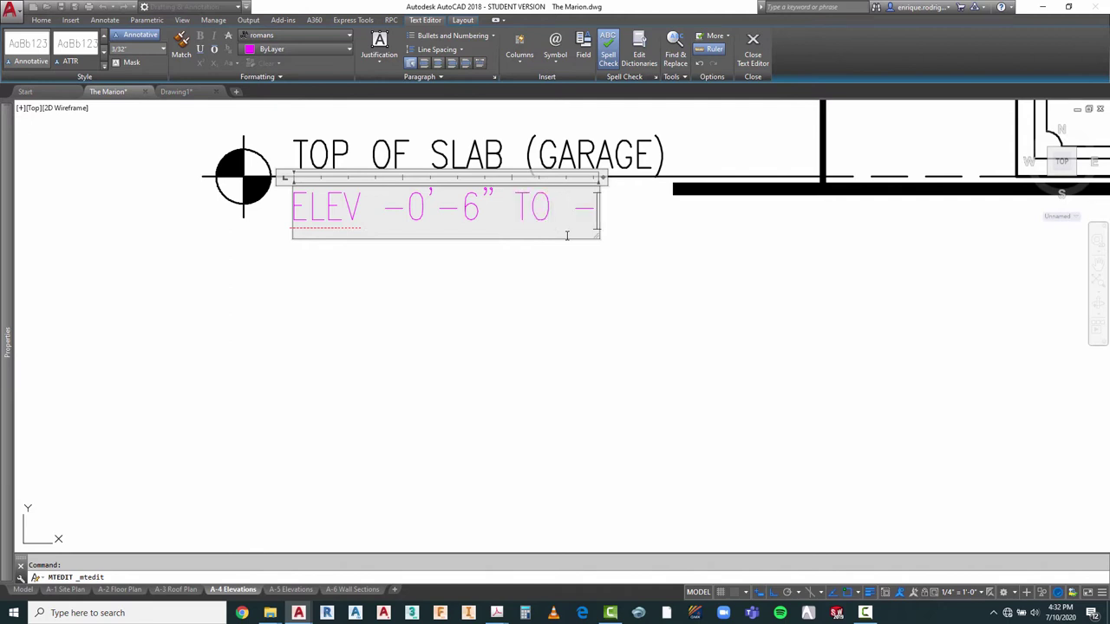
{"action": "type", "text": "0'-6"}
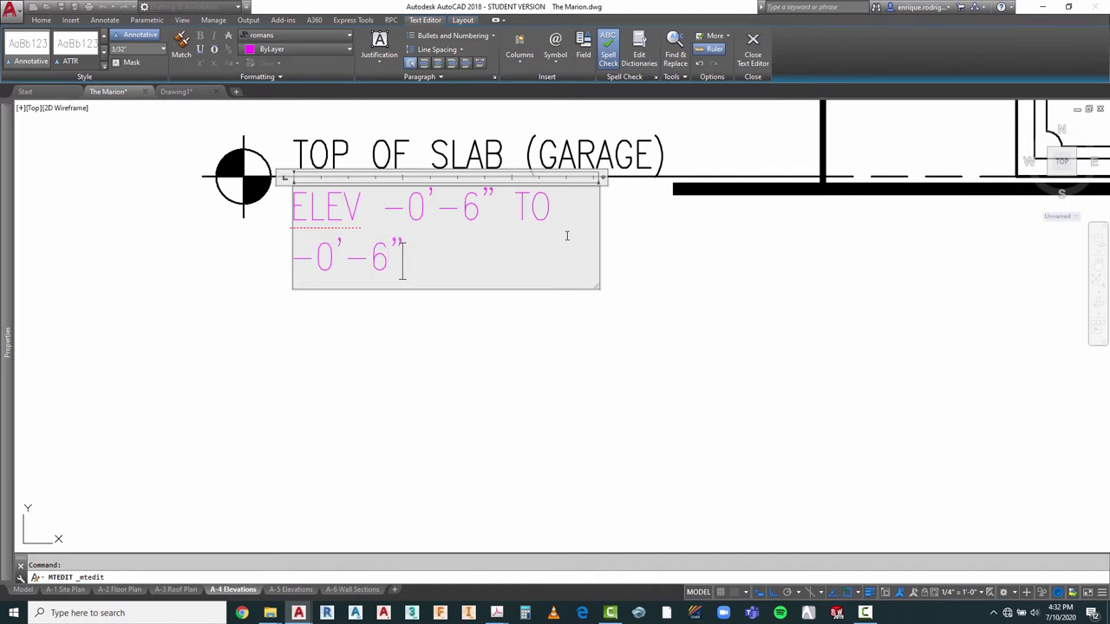
{"action": "left_click_drag", "start_coordinate": [601, 176], "coordinate": [707, 177]}
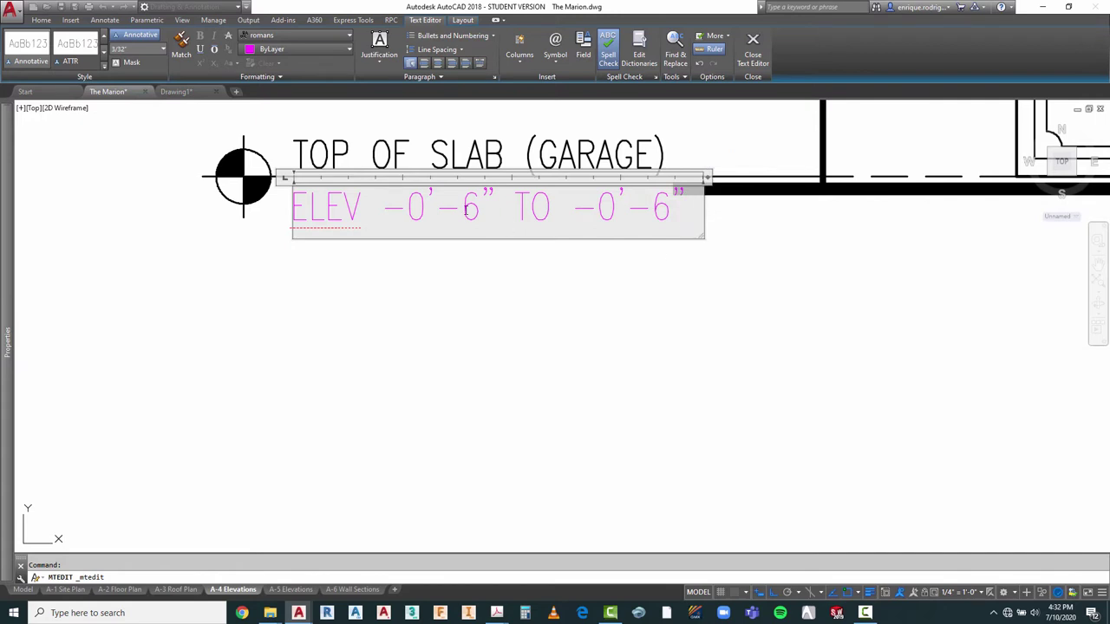
{"action": "left_click", "coordinate": [568, 329]}
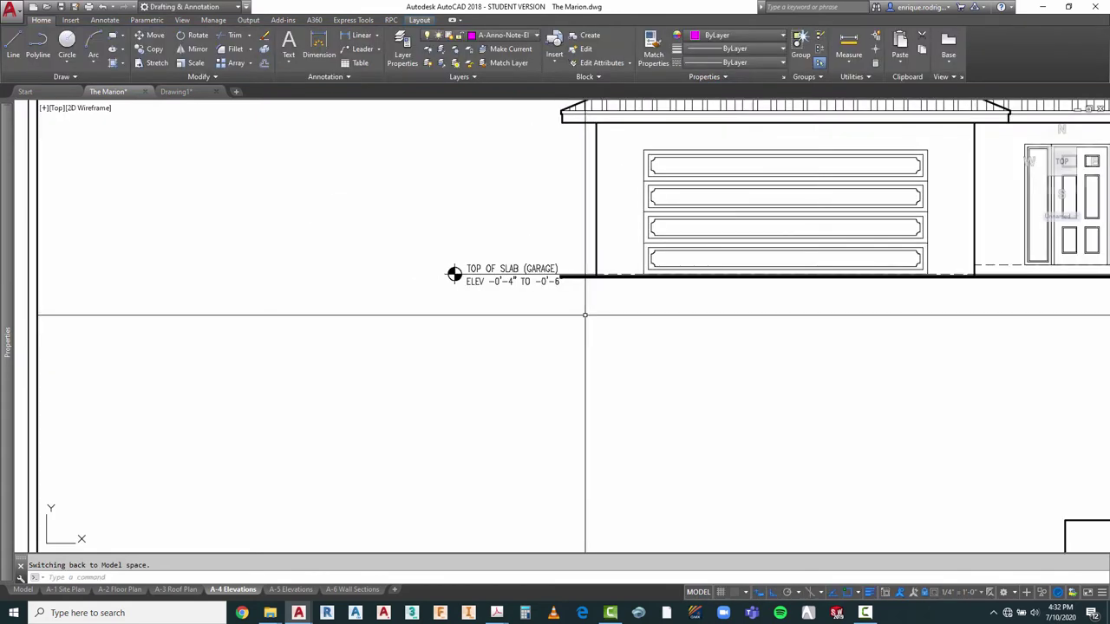
Step: Stretch the garage slab marker and its texts about 0'-5 1/2" away from the garage wall, excluding the thick ground line from the selection
{"action": "scroll", "coordinate": [565, 234], "scroll_direction": "up", "scroll_amount": 4}
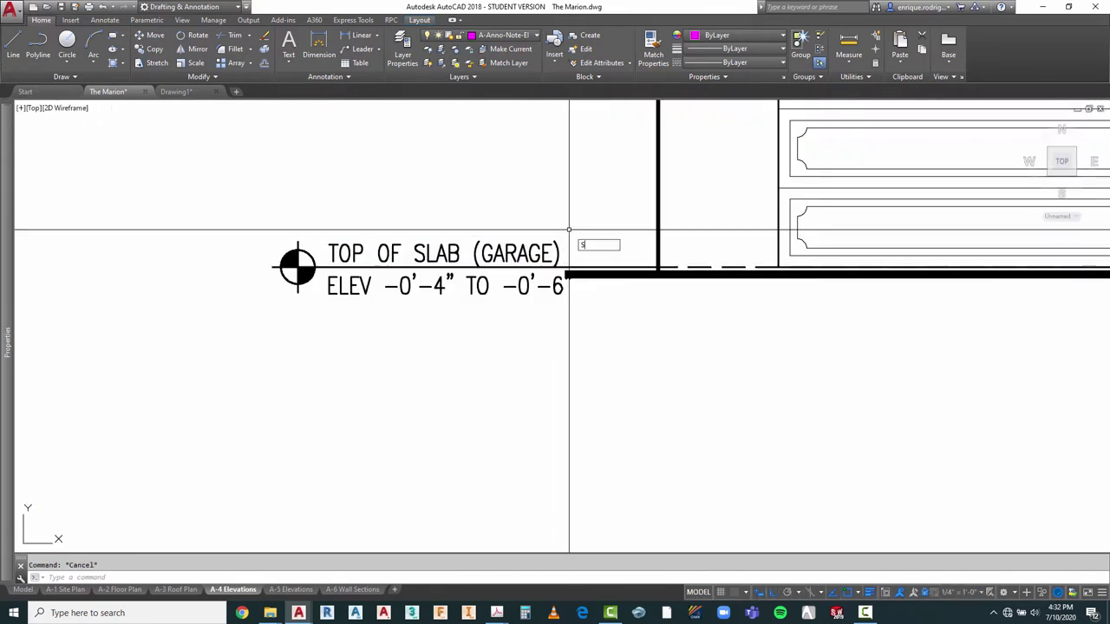
{"action": "key", "text": "Return"}
{"action": "left_click", "coordinate": [576, 227]}
{"action": "left_click", "coordinate": [232, 327]}
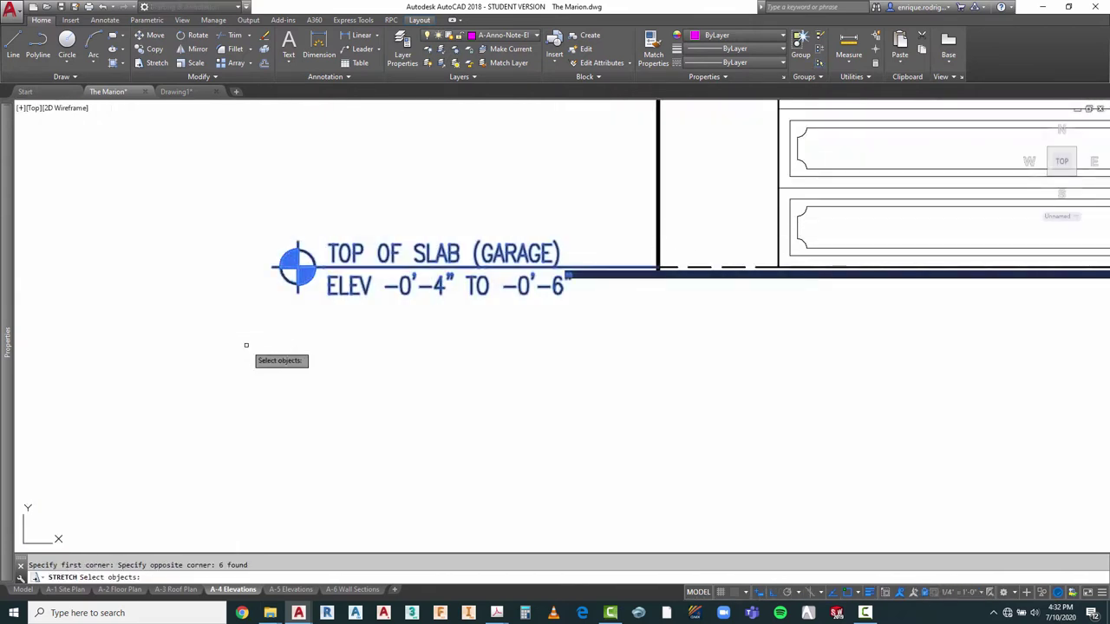
{"action": "left_click", "coordinate": [603, 271]}
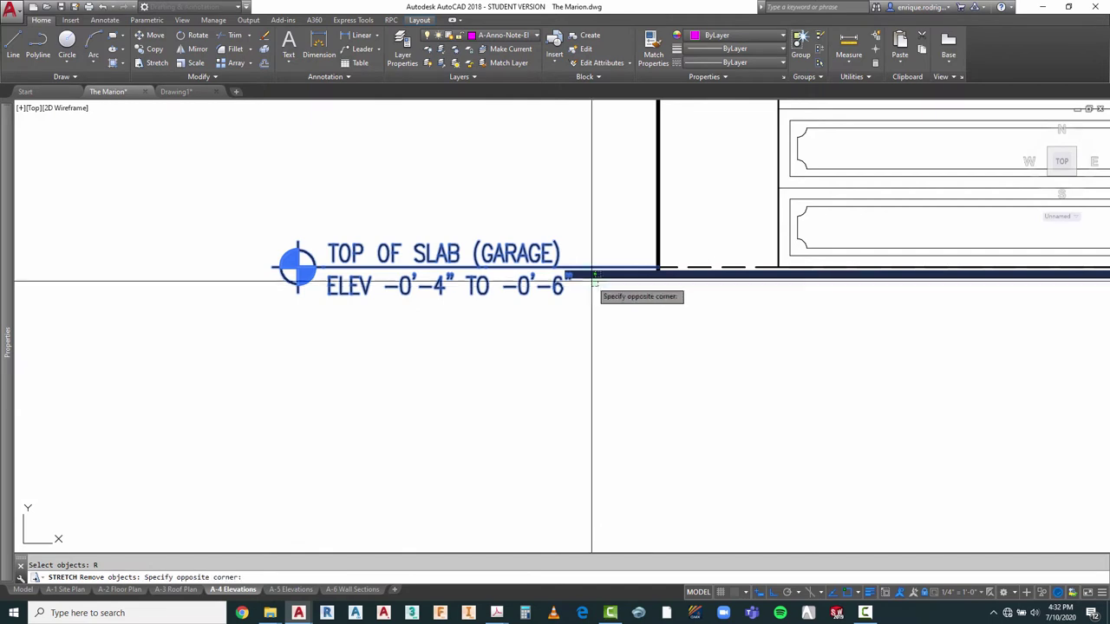
{"action": "left_click", "coordinate": [596, 297]}
{"action": "key", "text": "Return"}
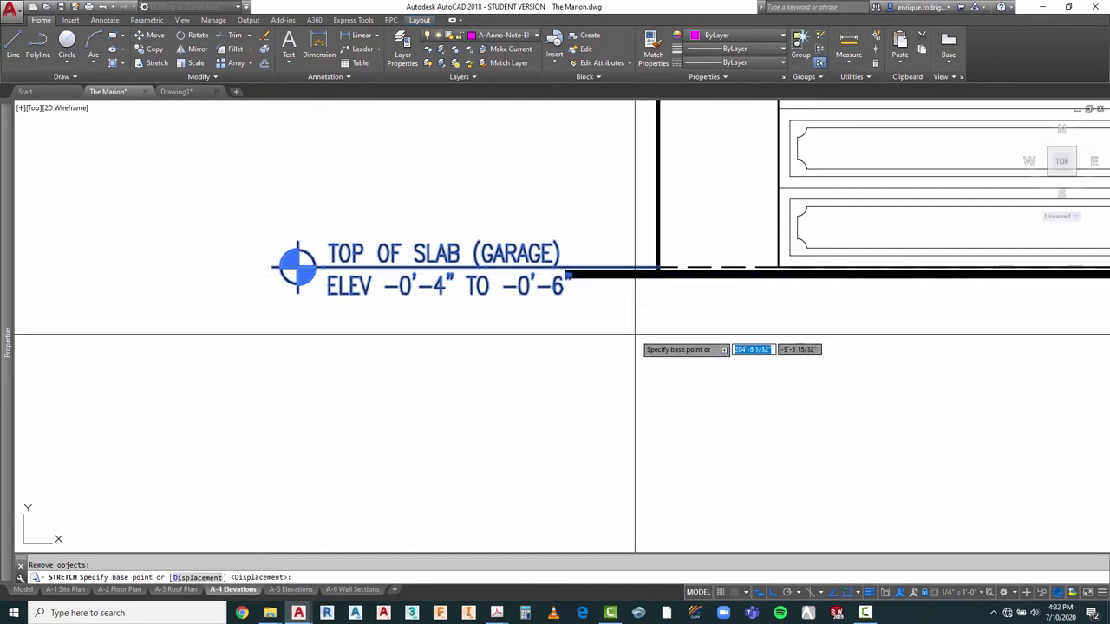
{"action": "left_click", "coordinate": [634, 334]}
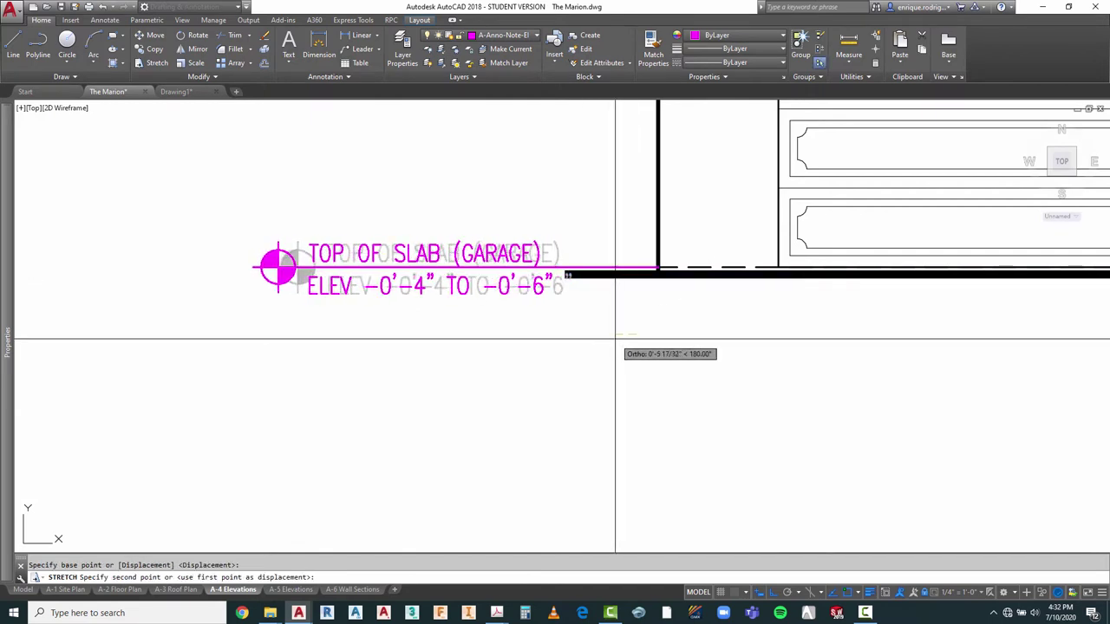
{"action": "left_click", "coordinate": [614, 339]}
Step: Copy the garage slab marker with its texts and leader line straight up, to just above the roof eave level
{"action": "scroll", "coordinate": [522, 352], "scroll_direction": "down", "scroll_amount": 5}
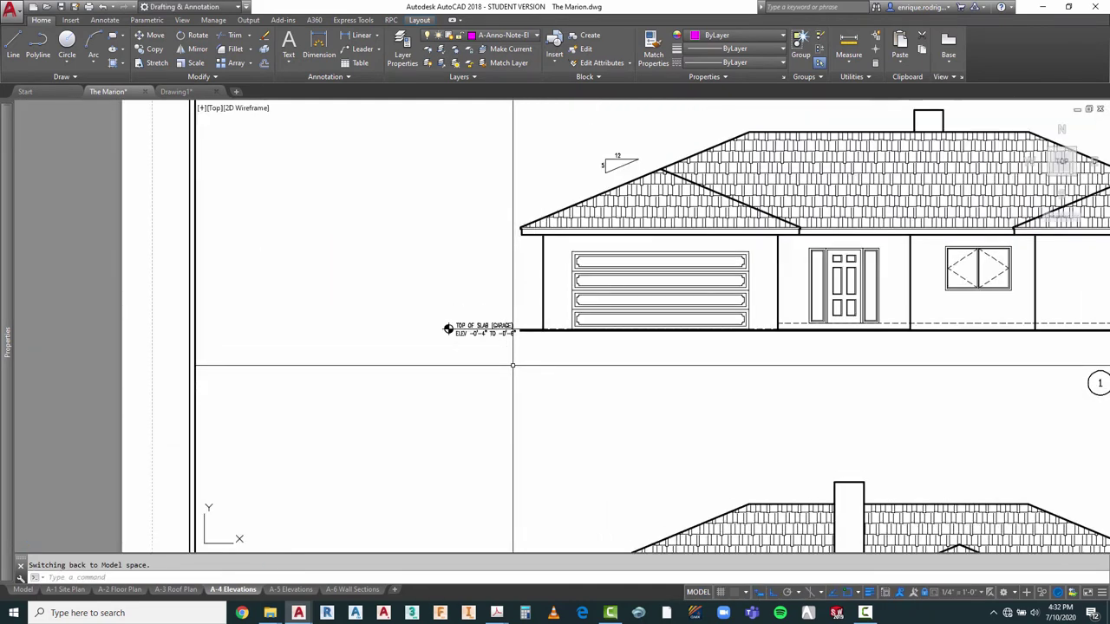
{"action": "key", "text": "Escape"}
{"action": "type", "text": "CO"}
{"action": "key", "text": "Return"}
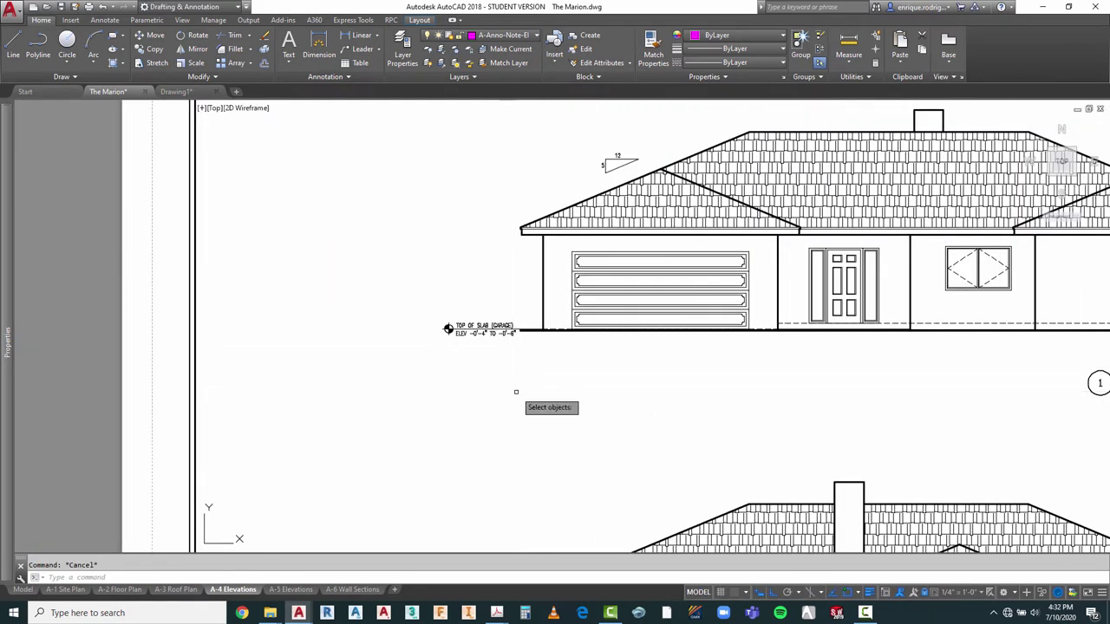
{"action": "left_click", "coordinate": [520, 309]}
{"action": "left_click", "coordinate": [438, 357]}
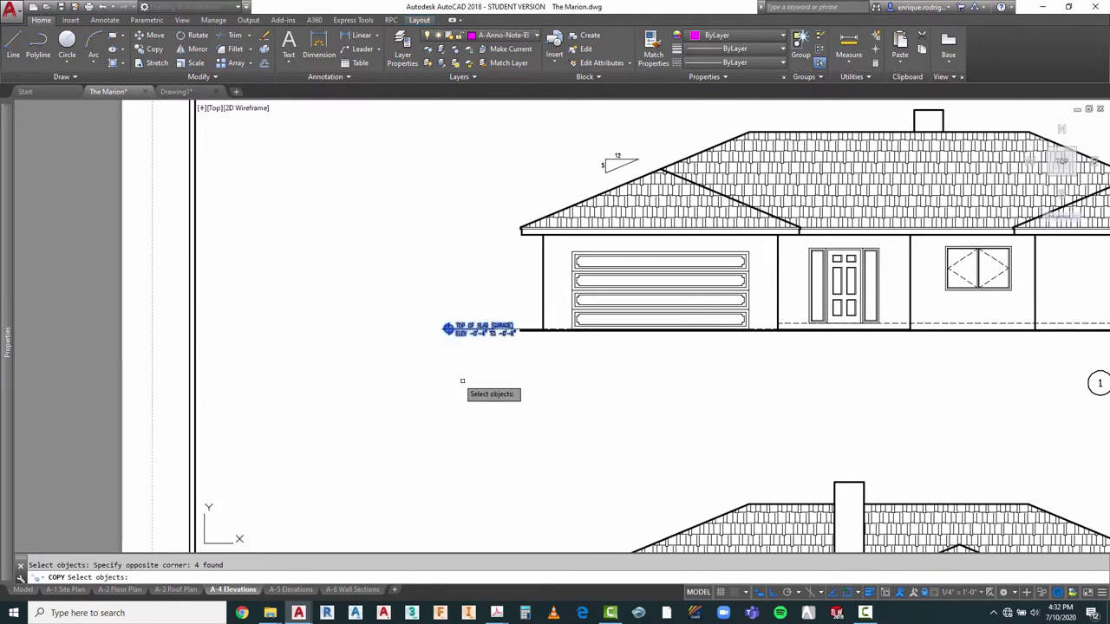
{"action": "key", "text": "Return"}
{"action": "left_click", "coordinate": [400, 407]}
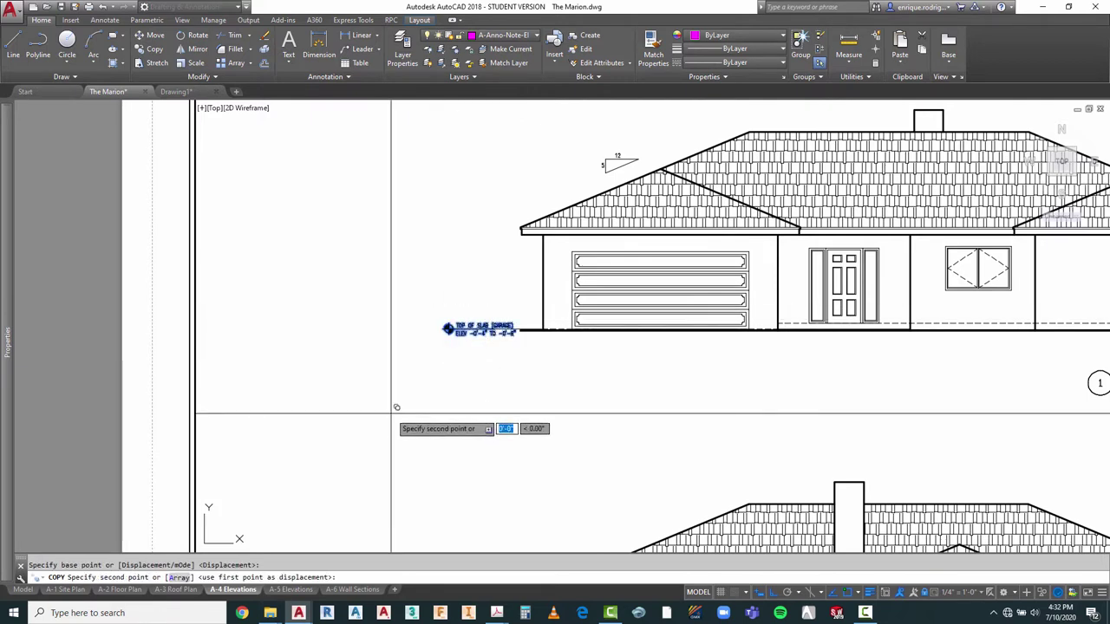
{"action": "left_click", "coordinate": [394, 280]}
{"action": "key", "text": "Escape"}
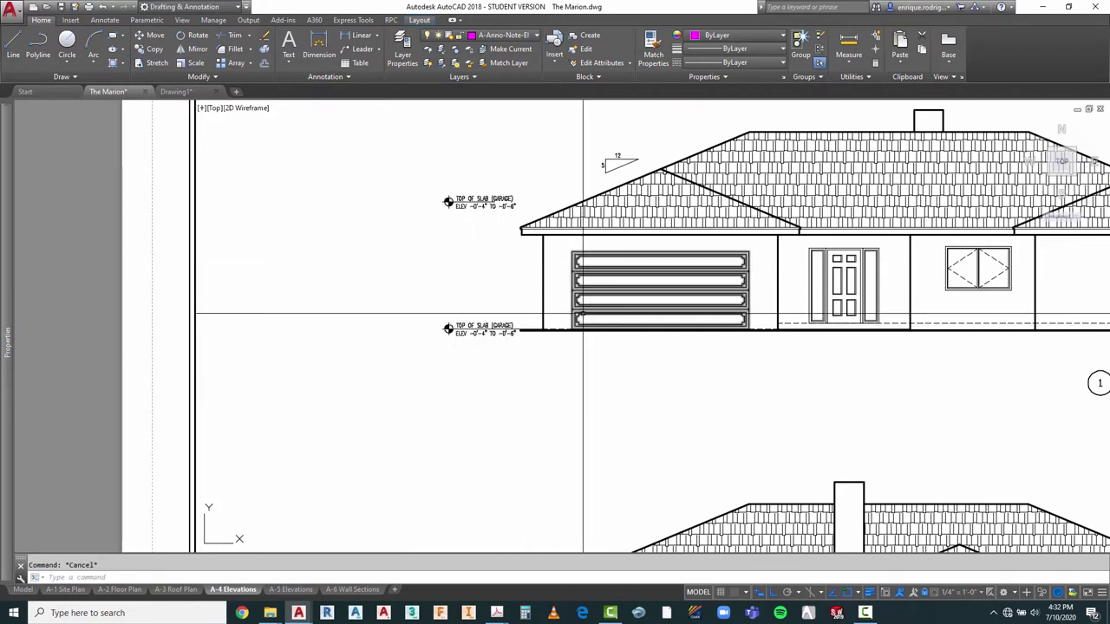
Step: Draw a horizontal line extending the copied marker's leader toward the roof, ending short of the roof slope
{"action": "scroll", "coordinate": [537, 218], "scroll_direction": "up", "scroll_amount": 6}
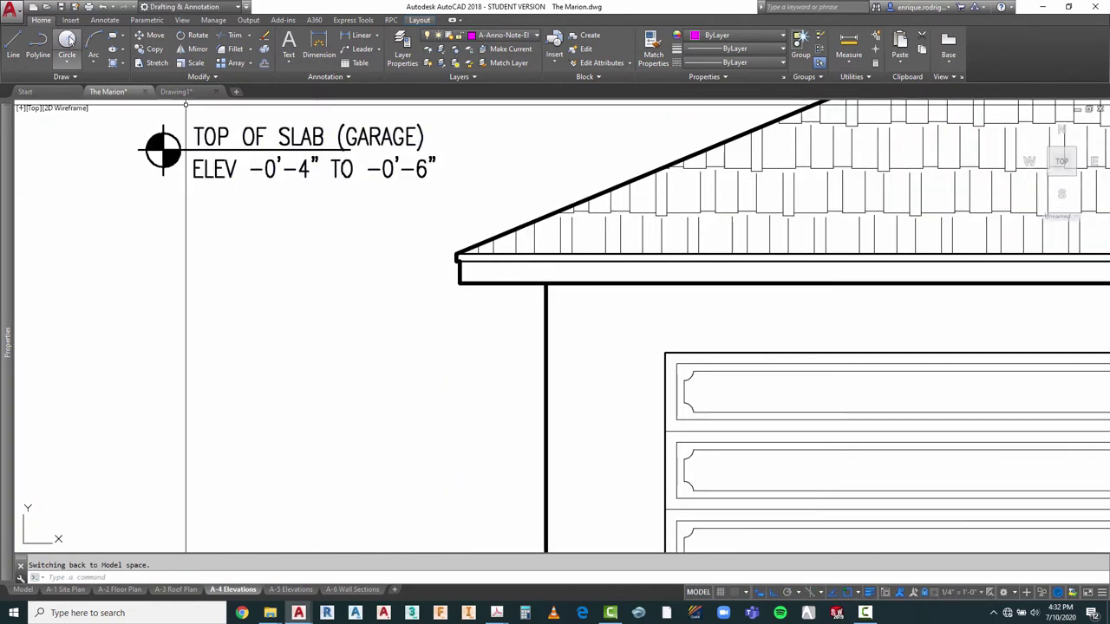
{"action": "left_click", "coordinate": [351, 151]}
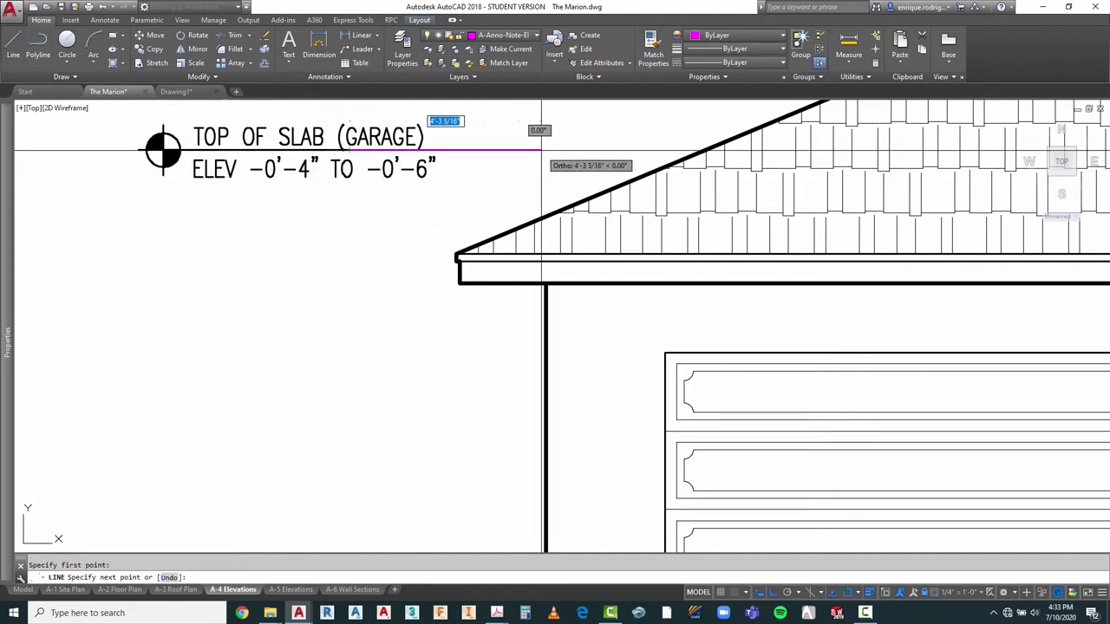
{"action": "left_click", "coordinate": [567, 150]}
{"action": "key", "text": "Escape"}
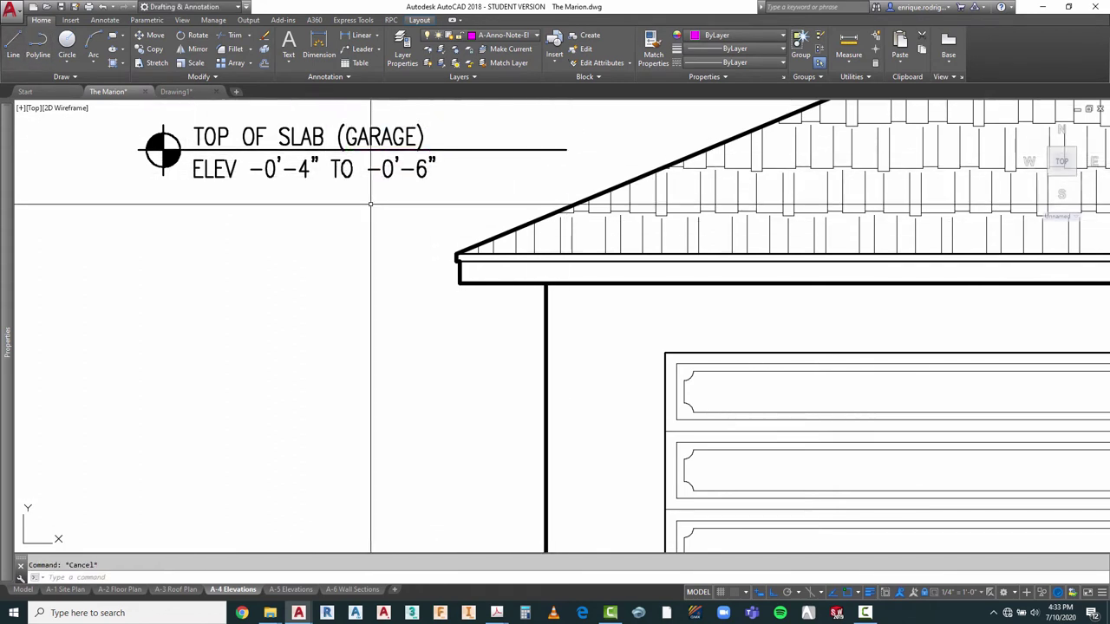
Step: Draw a horizontal line about 11'-9" long outward from the dashed floor line's end at the front elevation's wall opposite the garage
{"action": "scroll", "coordinate": [323, 174], "scroll_direction": "down", "scroll_amount": 4}
{"action": "scroll", "coordinate": [316, 170], "scroll_direction": "down", "scroll_amount": 4}
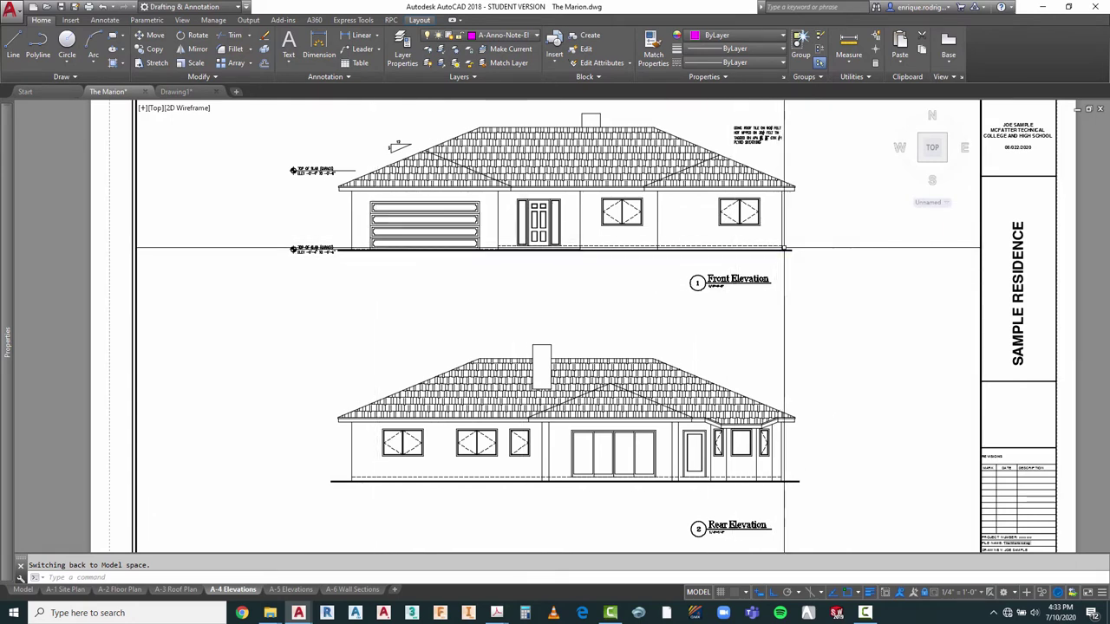
{"action": "scroll", "coordinate": [771, 269], "scroll_direction": "up", "scroll_amount": 4}
{"action": "scroll", "coordinate": [667, 274], "scroll_direction": "down", "scroll_amount": 2}
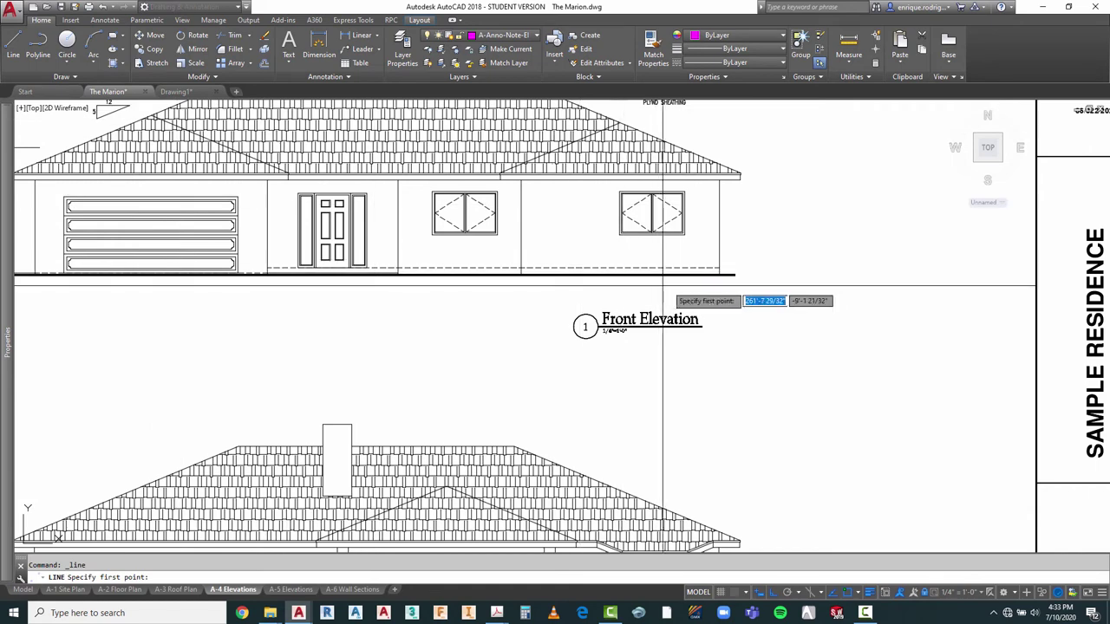
{"action": "left_click", "coordinate": [719, 268]}
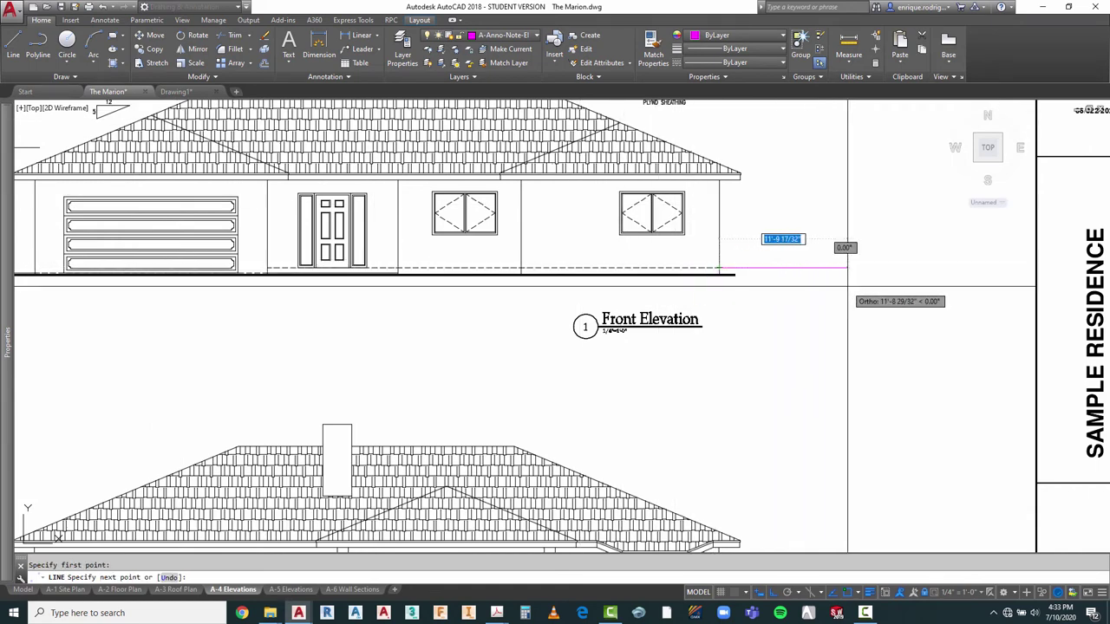
{"action": "key", "text": "Escape"}
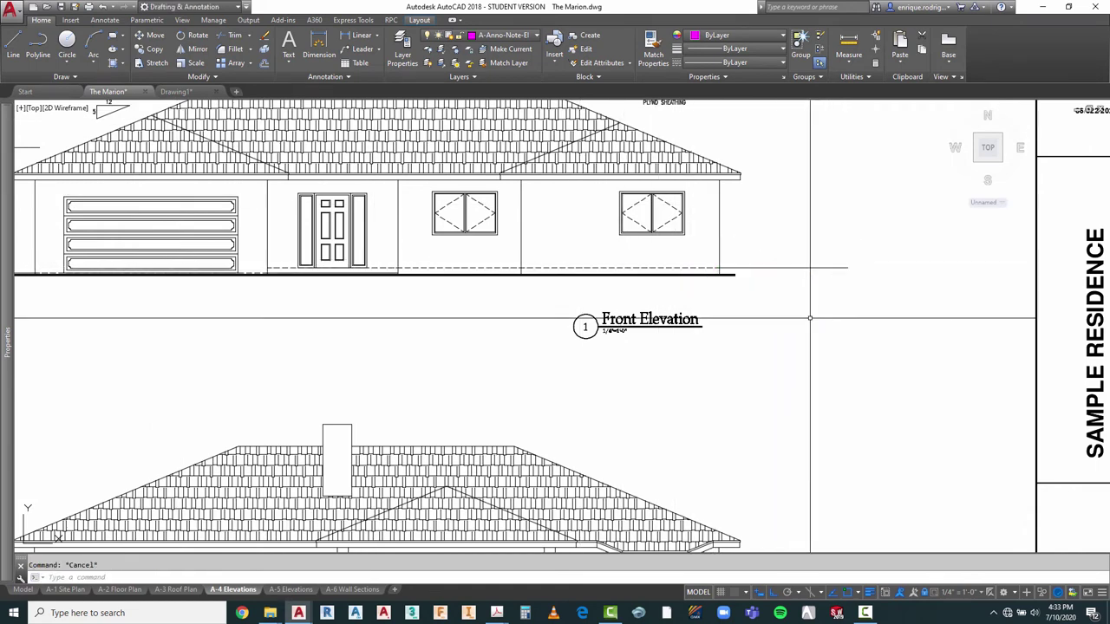
Step: Move the new floor level line straight up 9'
{"action": "key", "text": "Return"}
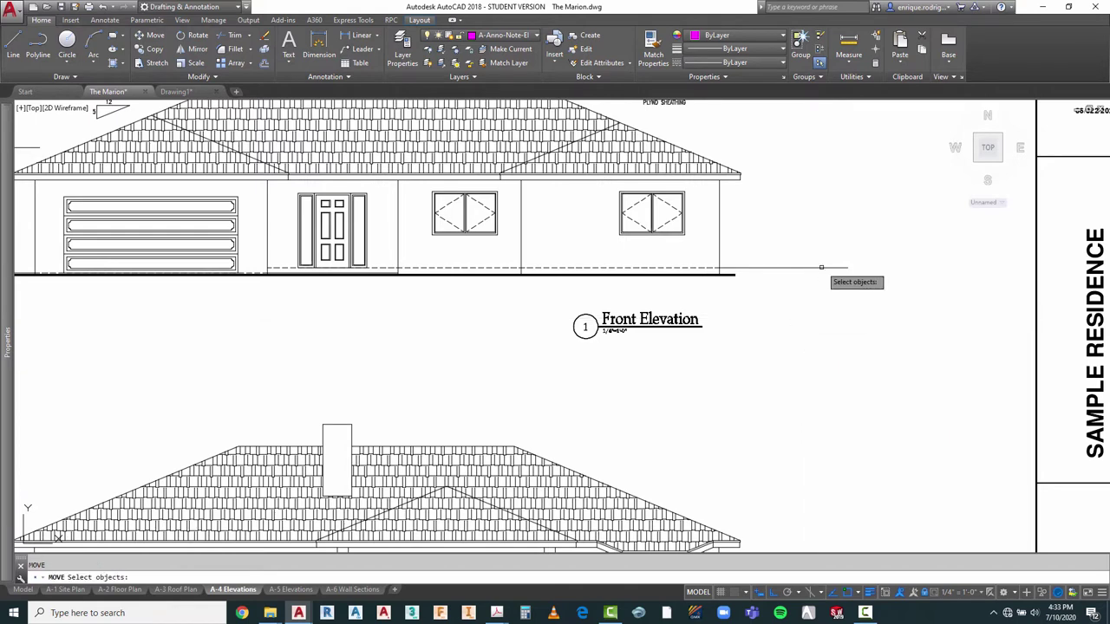
{"action": "left_click", "coordinate": [820, 261]}
{"action": "left_click", "coordinate": [790, 297]}
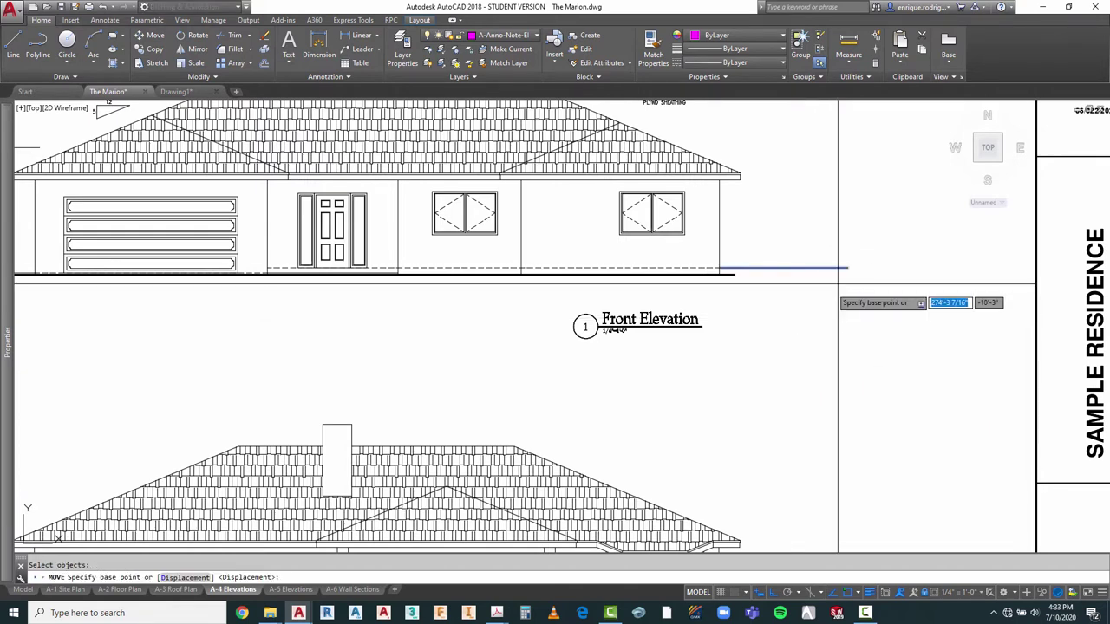
{"action": "key", "text": "Return"}
{"action": "left_click", "coordinate": [871, 273]}
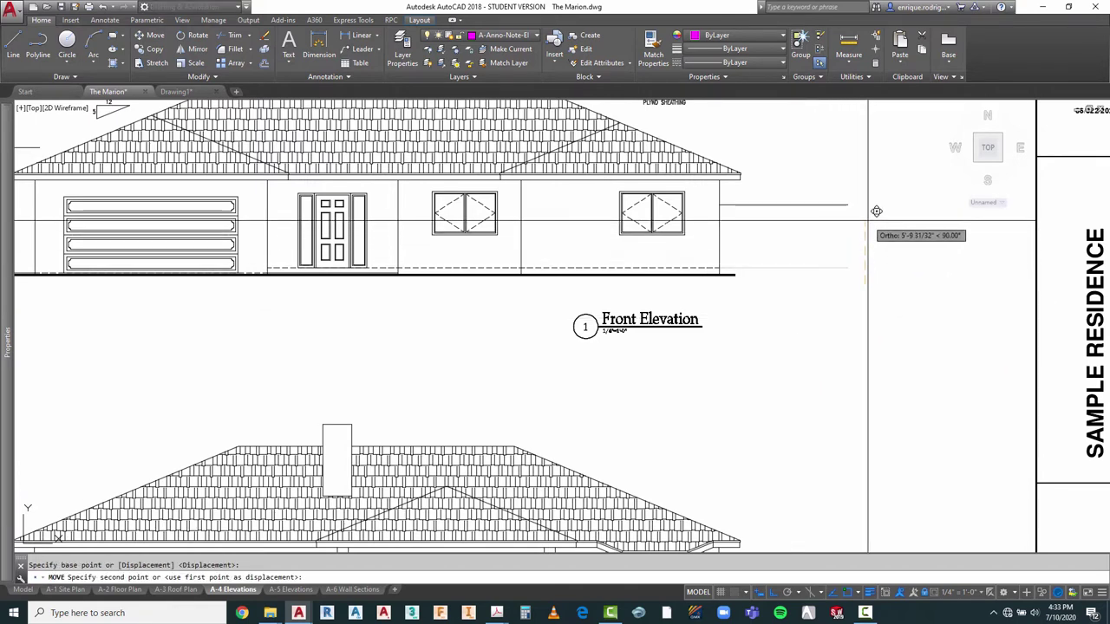
{"action": "type", "text": "9'"}
{"action": "key", "text": "Return"}
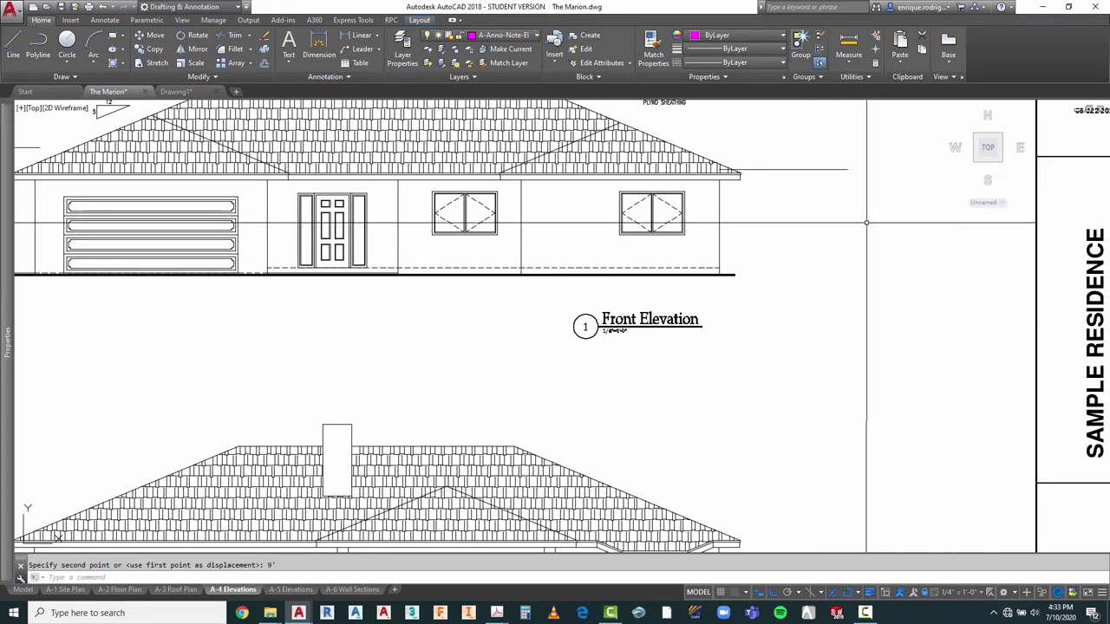
Step: Stretch the outer end of the raised level line inward so it ends just past the roof eave opposite the garage
{"action": "scroll", "coordinate": [837, 263], "scroll_direction": "down", "scroll_amount": 2}
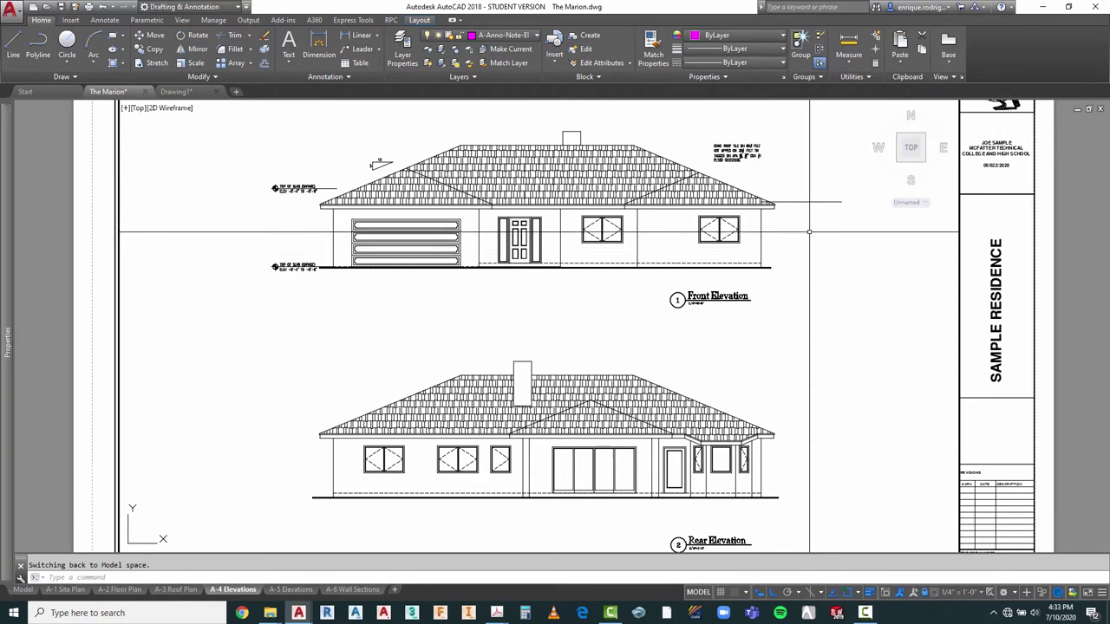
{"action": "key", "text": "Escape"}
{"action": "scroll", "coordinate": [809, 232], "scroll_direction": "up", "scroll_amount": 4}
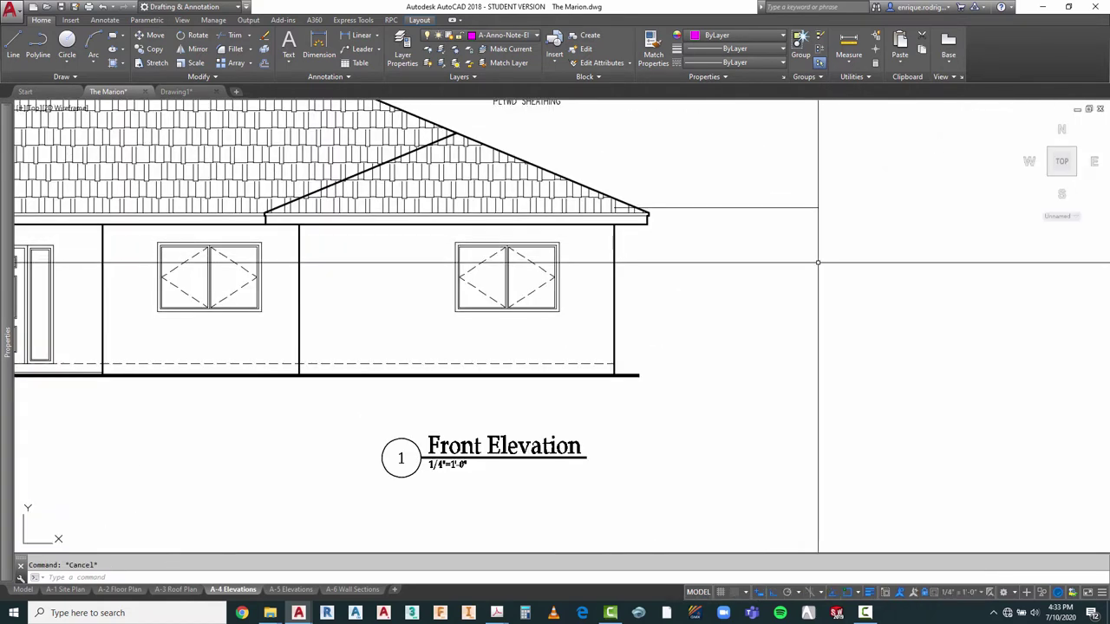
{"action": "type", "text": "s"}
{"action": "key", "text": "Return"}
{"action": "left_click", "coordinate": [824, 205]}
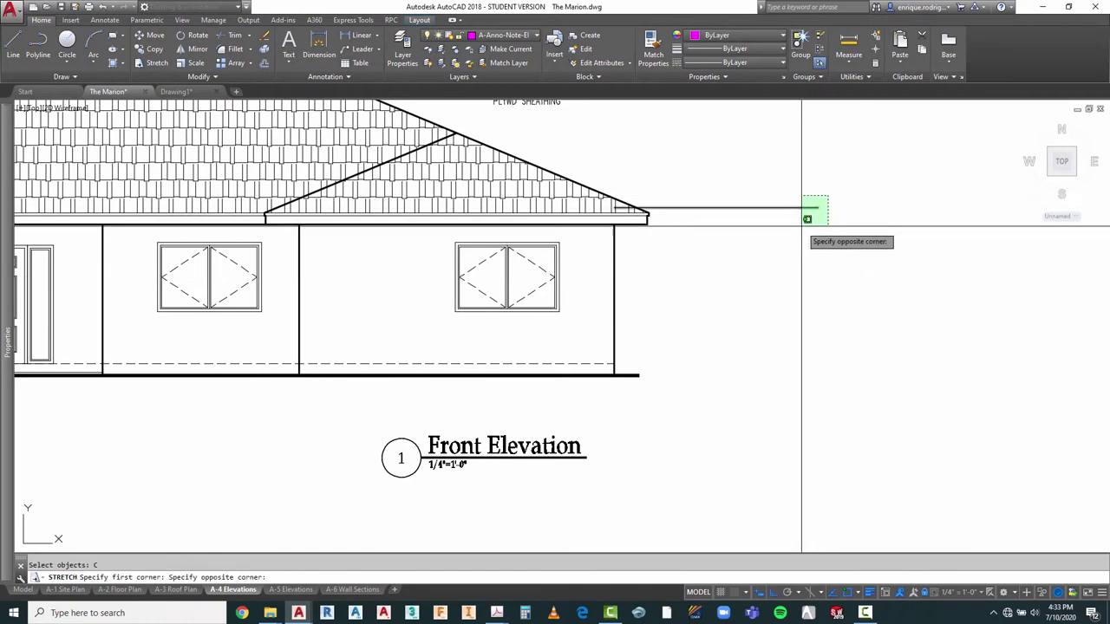
{"action": "left_click", "coordinate": [802, 228]}
{"action": "key", "text": "Return"}
{"action": "left_click", "coordinate": [822, 249]}
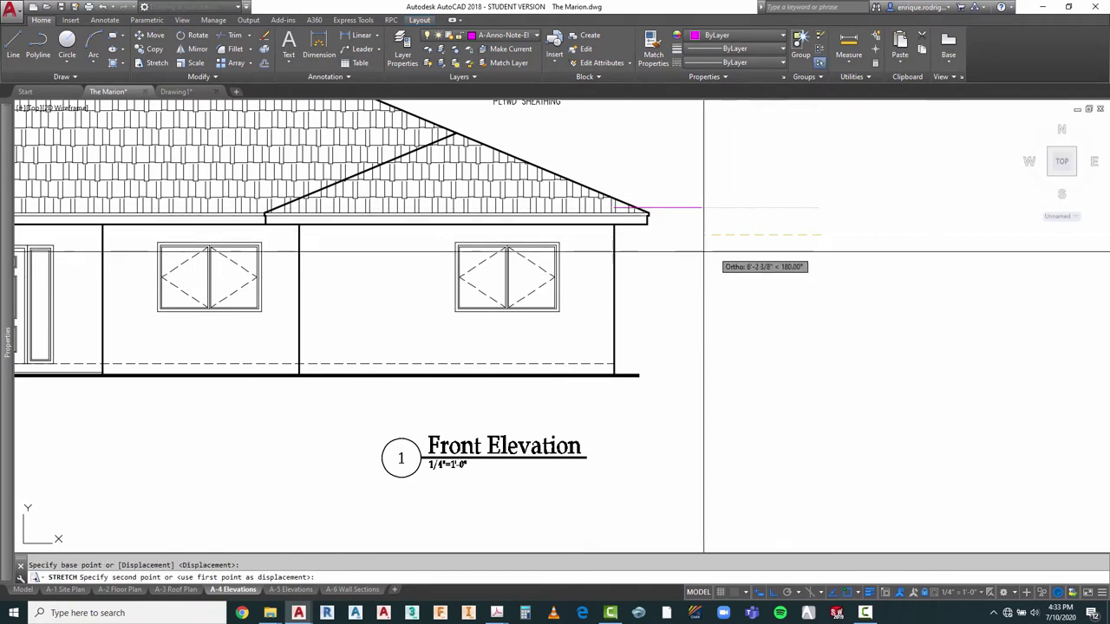
{"action": "scroll", "coordinate": [670, 252], "scroll_direction": "down", "scroll_amount": 5}
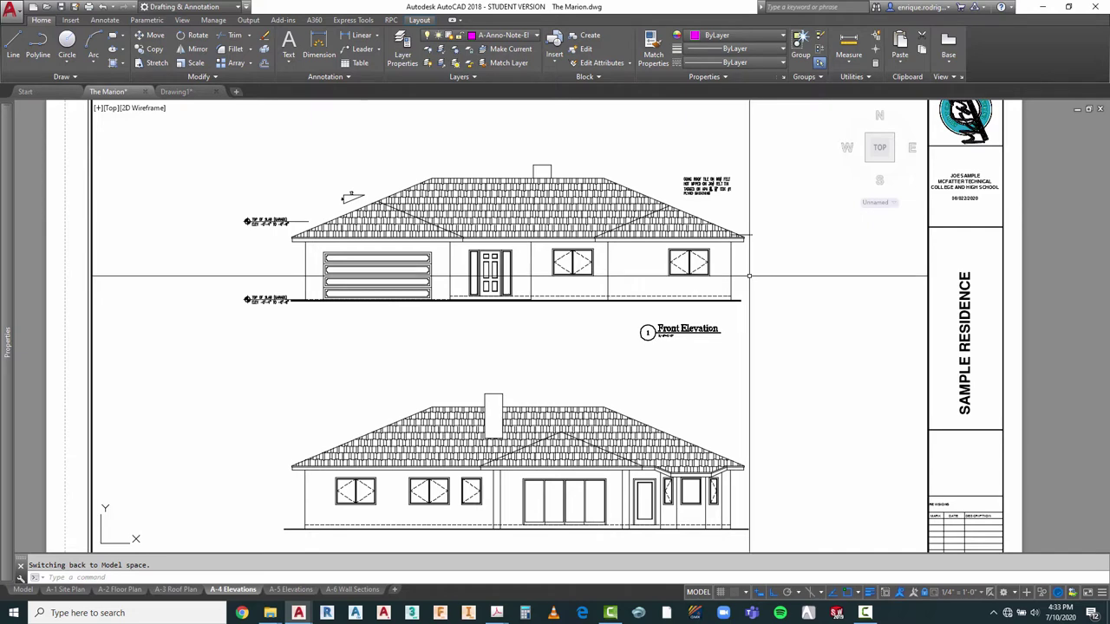
{"action": "key", "text": "Escape"}
Step: Mirror the upper garage slab marker with its texts and lines across a vertical line near the front door, keeping the original
{"action": "scroll", "coordinate": [252, 258], "scroll_direction": "up", "scroll_amount": 2}
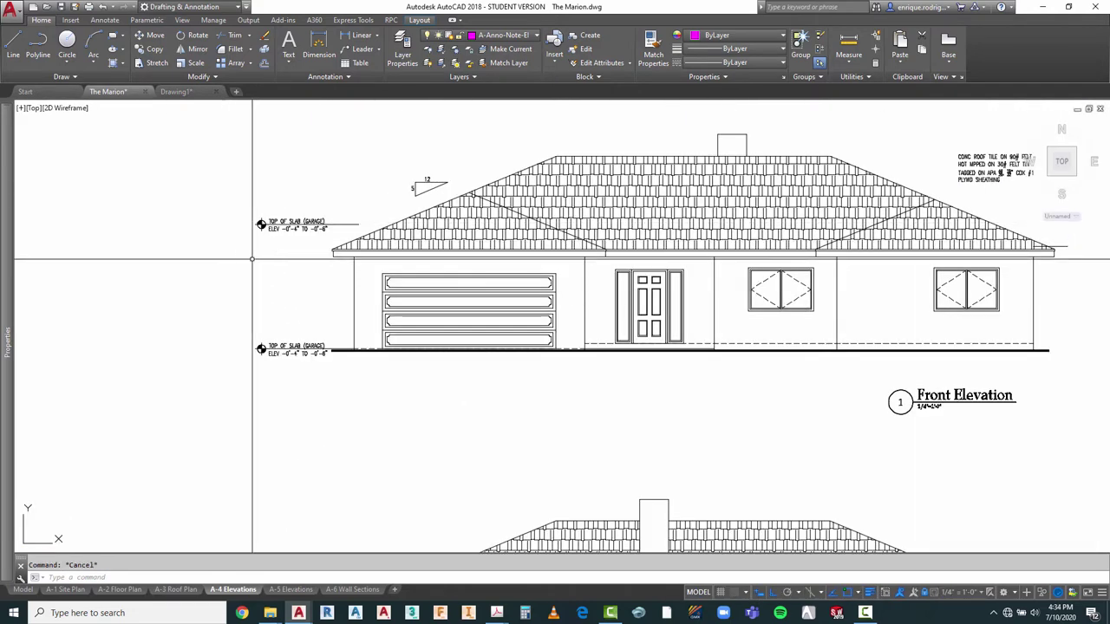
{"action": "type", "text": "MI"}
{"action": "key", "text": "Return"}
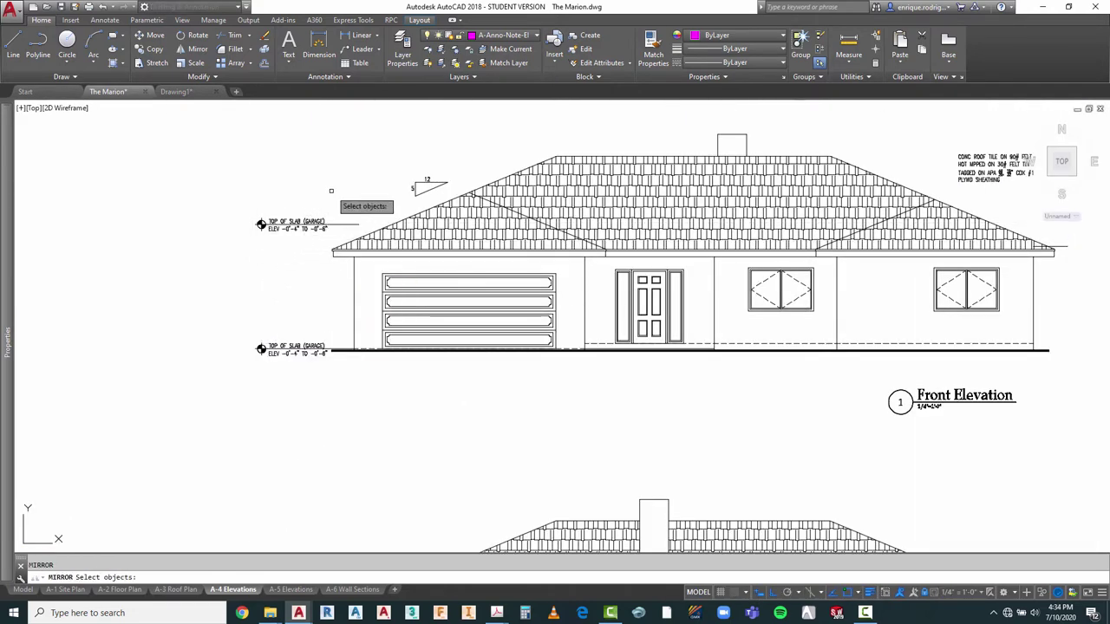
{"action": "left_click", "coordinate": [332, 191]}
{"action": "left_click", "coordinate": [261, 225]}
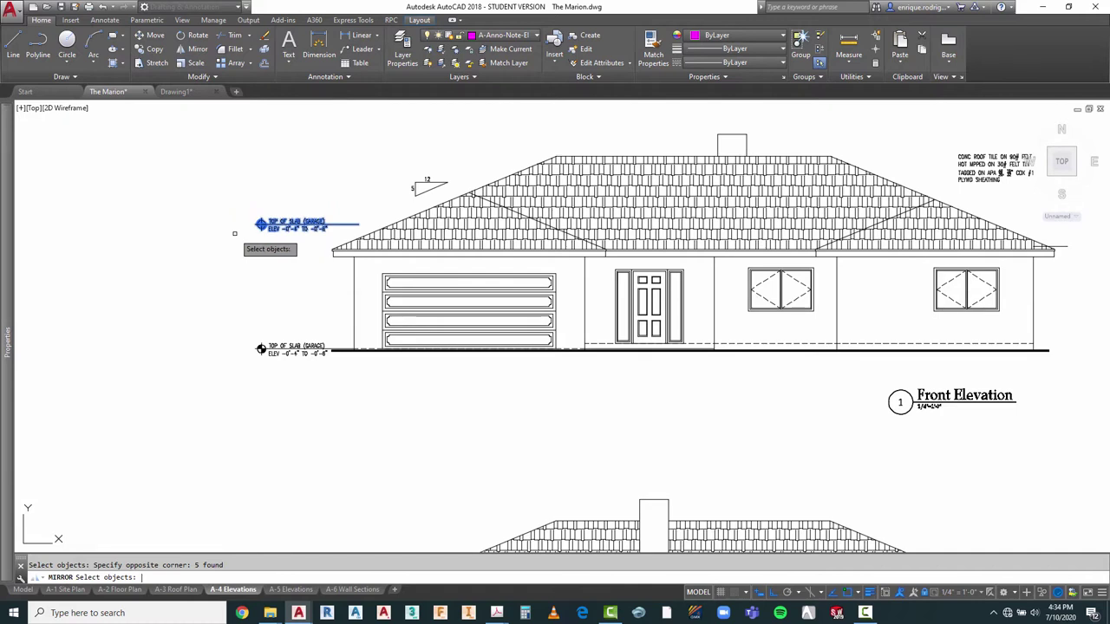
{"action": "key", "text": "Return"}
{"action": "left_click", "coordinate": [652, 139]}
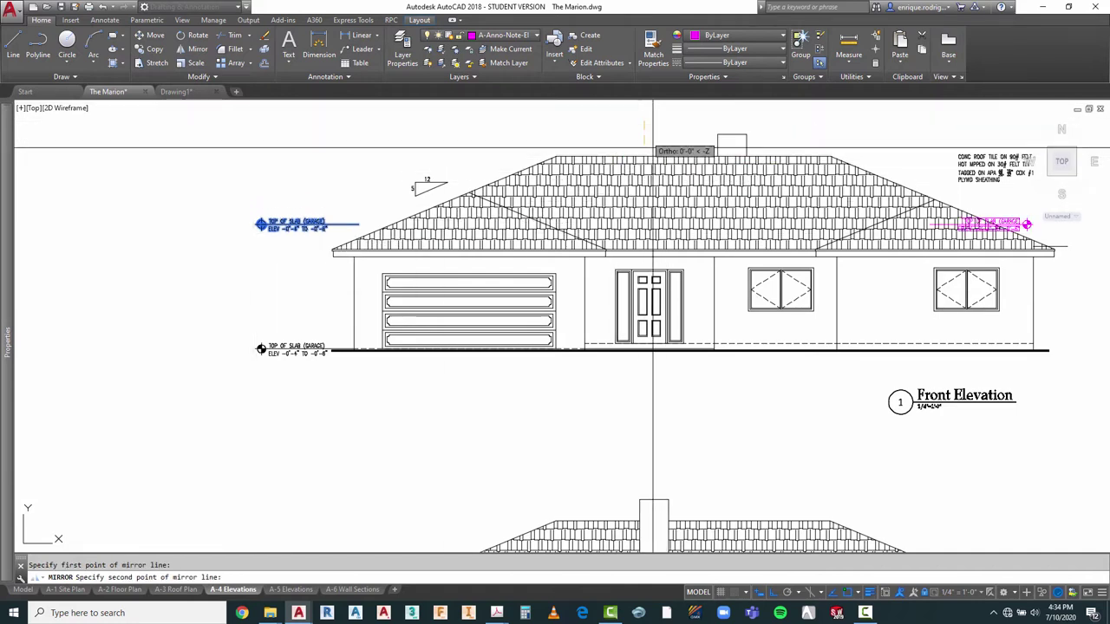
{"action": "left_click", "coordinate": [665, 394]}
{"action": "key", "text": "Return"}
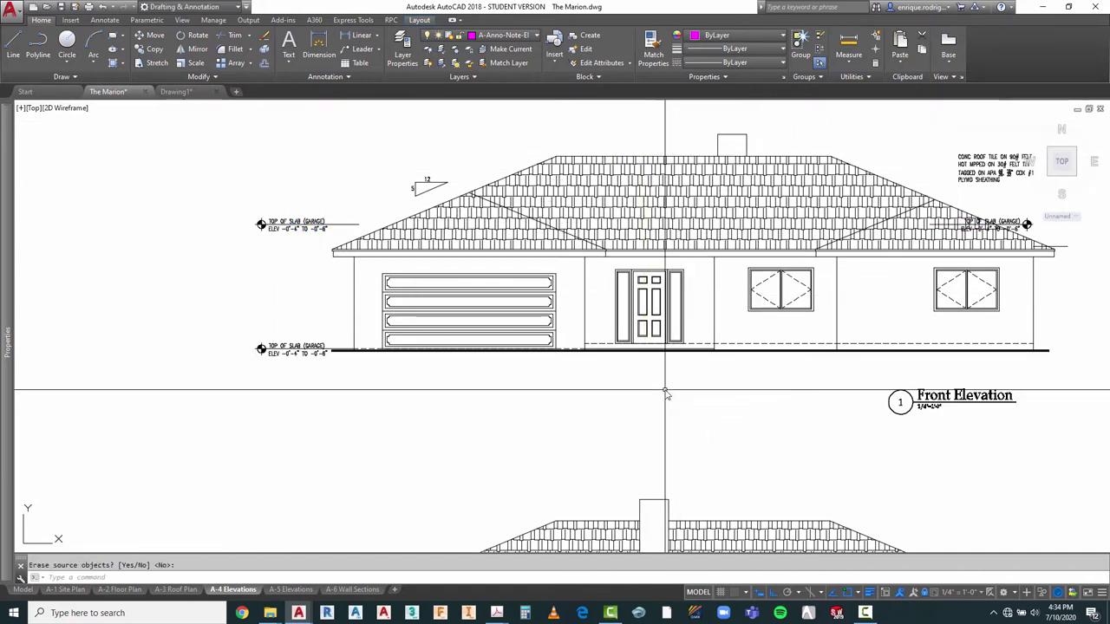
{"action": "key", "text": "Escape"}
Step: Erase the original upper slab marker with its texts and lines above the garage-side eave
{"action": "scroll", "coordinate": [261, 220], "scroll_direction": "down", "scroll_amount": 3}
{"action": "scroll", "coordinate": [334, 220], "scroll_direction": "up", "scroll_amount": 5}
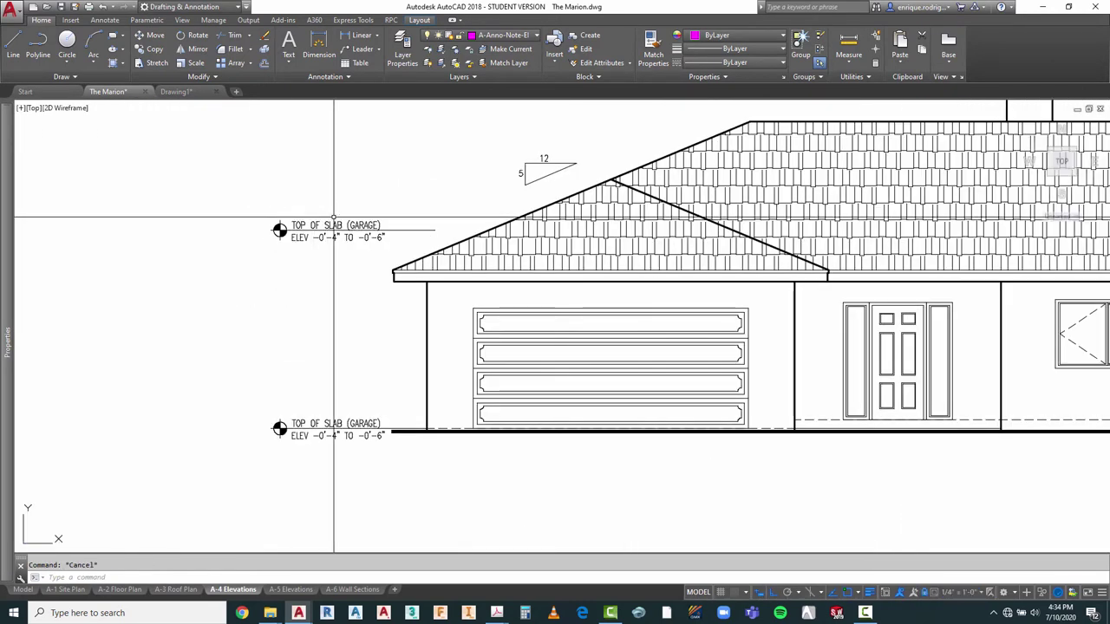
{"action": "key", "text": "e"}
{"action": "key", "text": "Return"}
{"action": "left_click", "coordinate": [381, 205]}
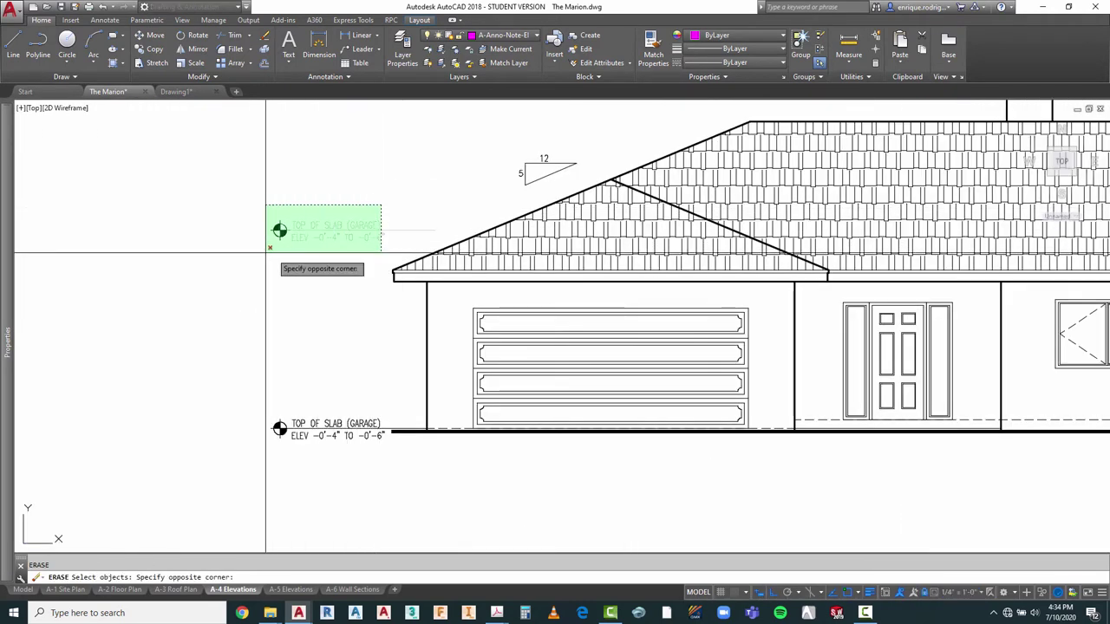
{"action": "left_click", "coordinate": [266, 253]}
{"action": "key", "text": "Return"}
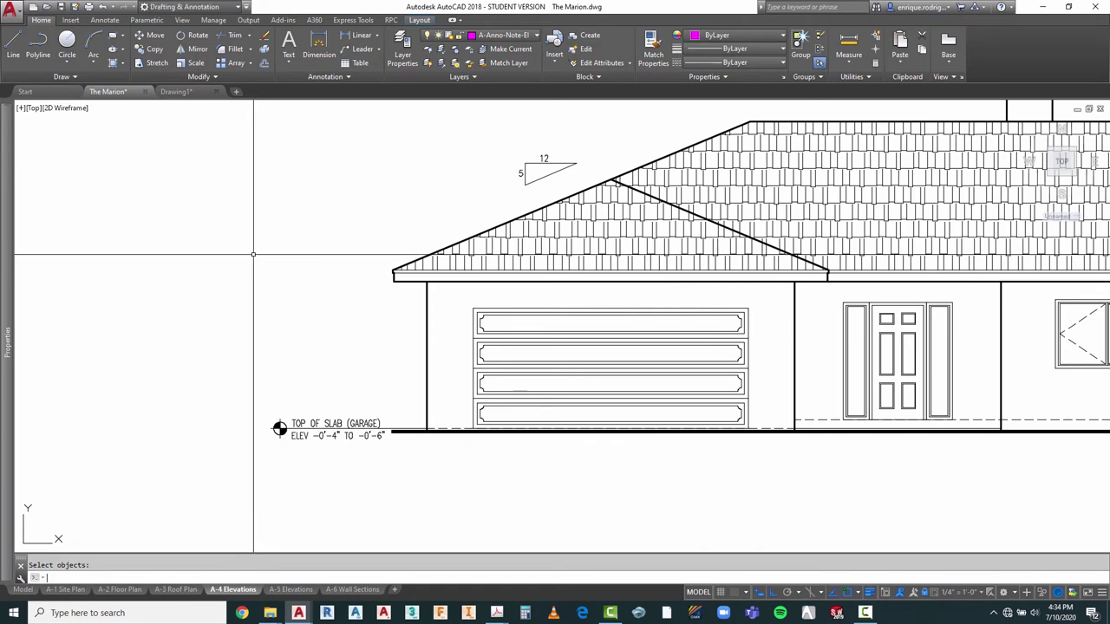
Step: Move the mirrored marker with its texts and leader line onto the outer end of the raised level line past the eave
{"action": "scroll", "coordinate": [748, 237], "scroll_direction": "down", "scroll_amount": 6}
{"action": "scroll", "coordinate": [748, 237], "scroll_direction": "up", "scroll_amount": 3}
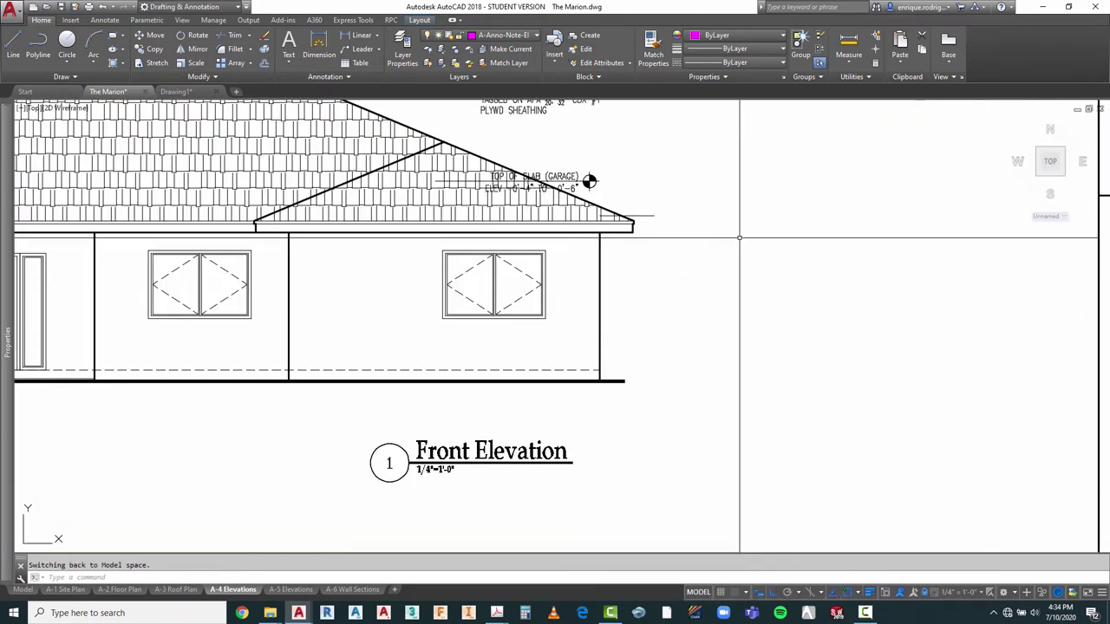
{"action": "key", "text": "Escape"}
{"action": "key", "text": "Return"}
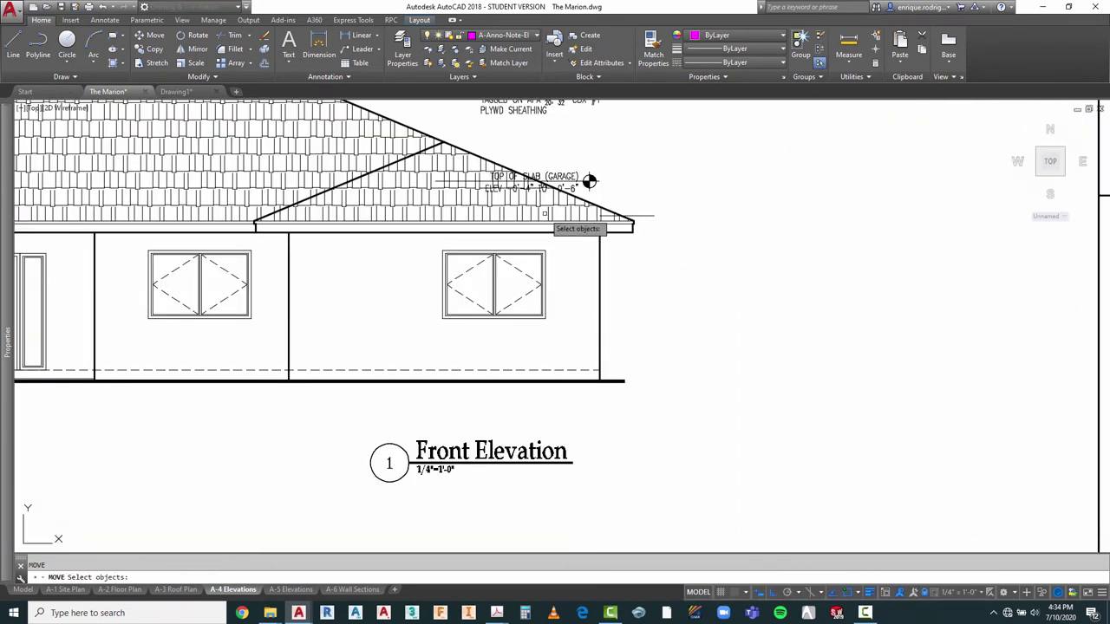
{"action": "left_click", "coordinate": [471, 131]}
{"action": "left_click", "coordinate": [625, 223]}
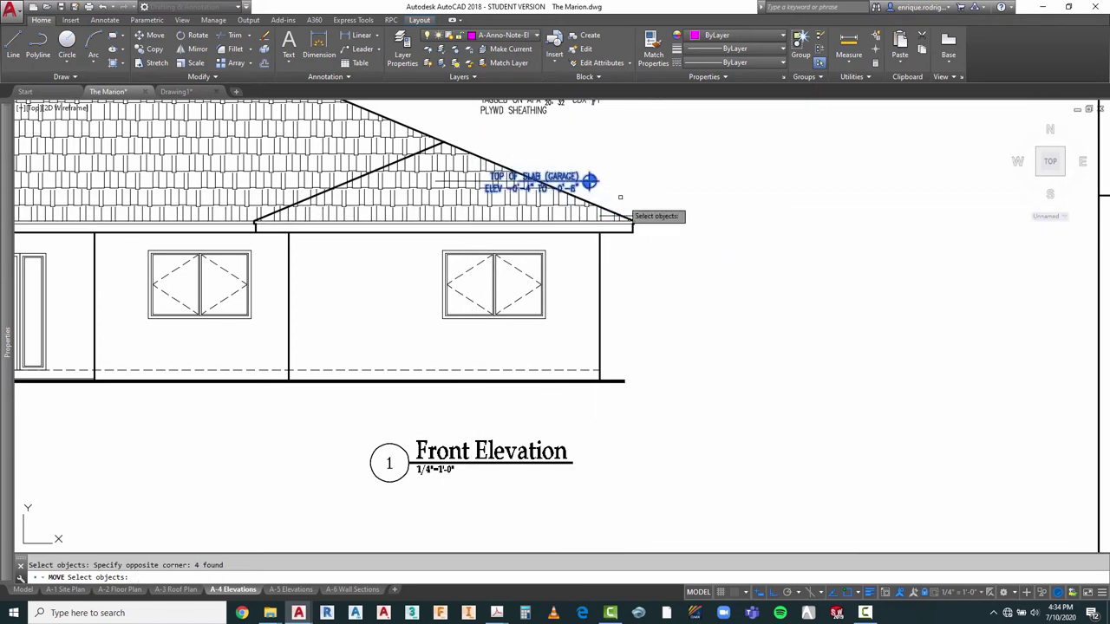
{"action": "scroll", "coordinate": [503, 195], "scroll_direction": "up", "scroll_amount": 3}
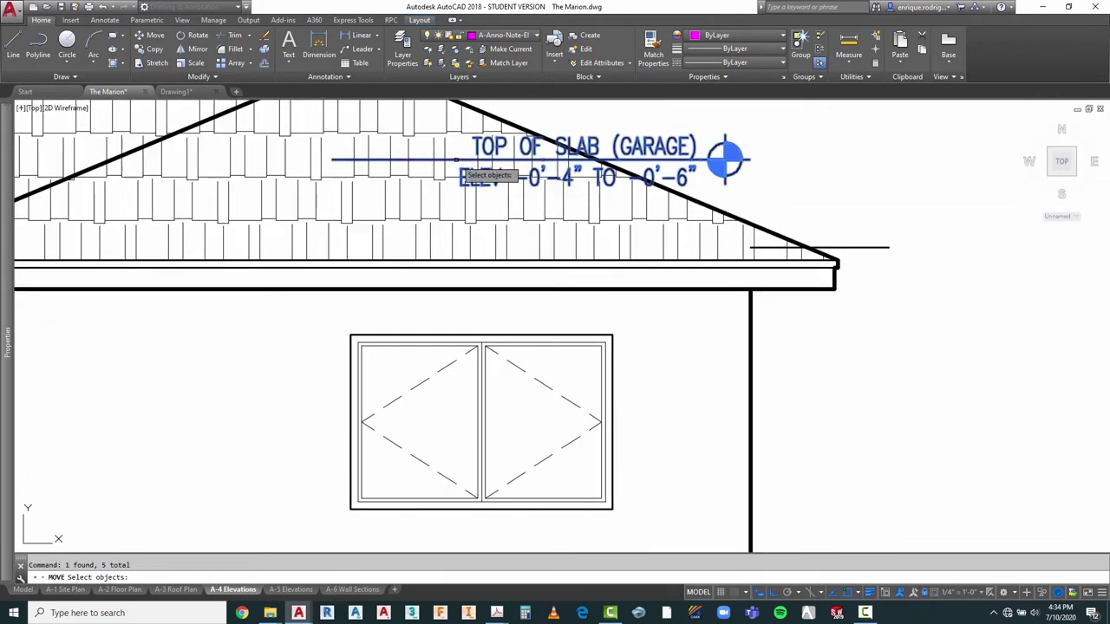
{"action": "scroll", "coordinate": [457, 161], "scroll_direction": "down", "scroll_amount": 5}
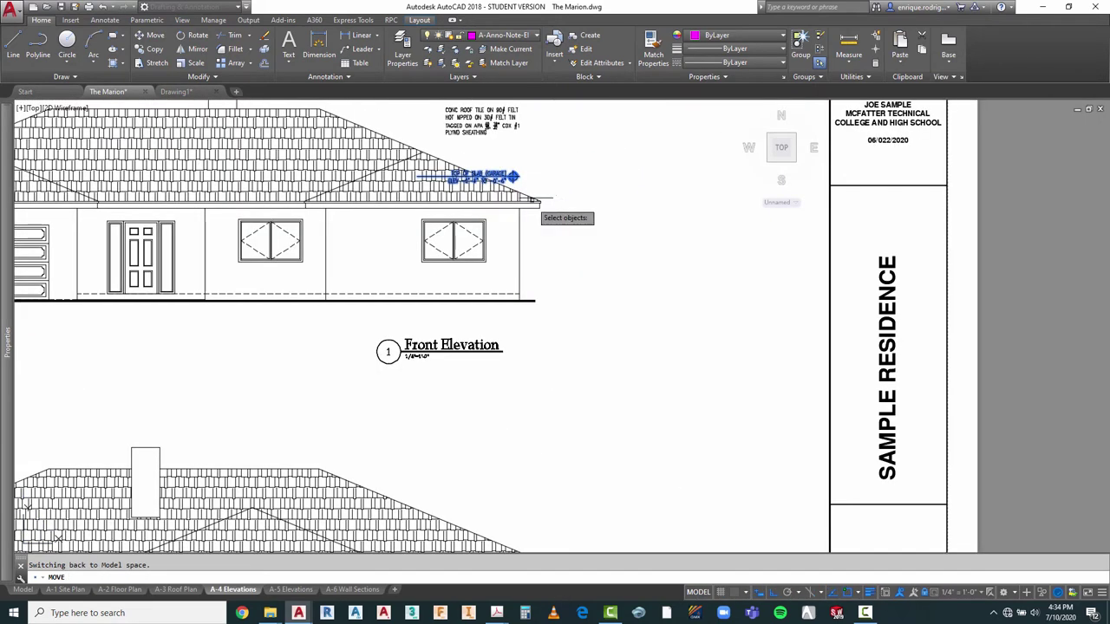
{"action": "key", "text": "Return"}
{"action": "left_click", "coordinate": [426, 177]}
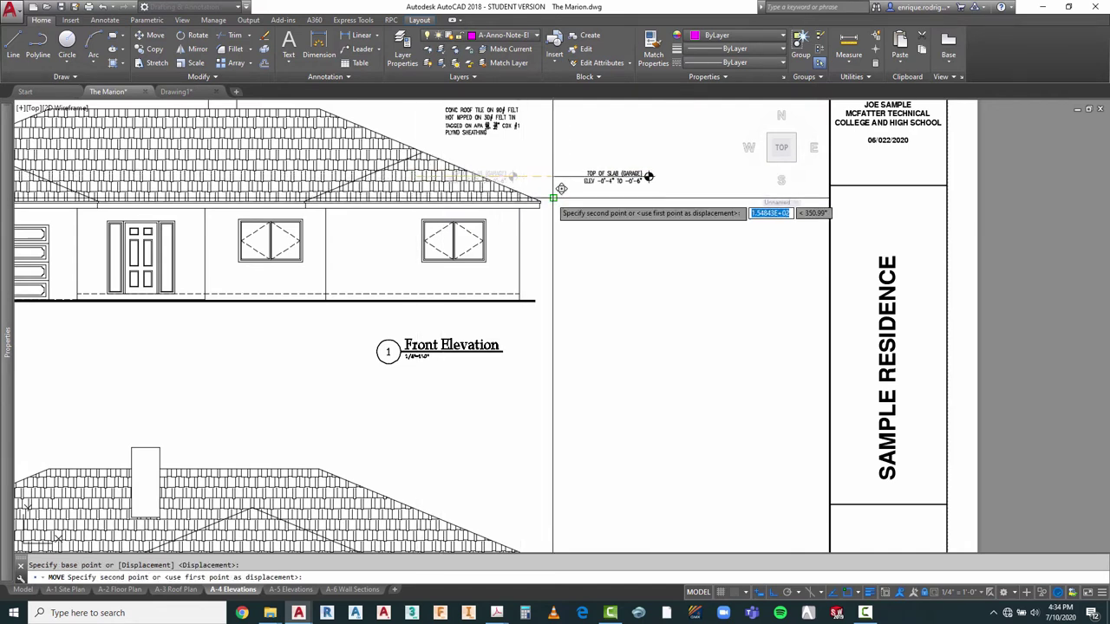
{"action": "left_click", "coordinate": [563, 209]}
{"action": "key", "text": "Escape"}
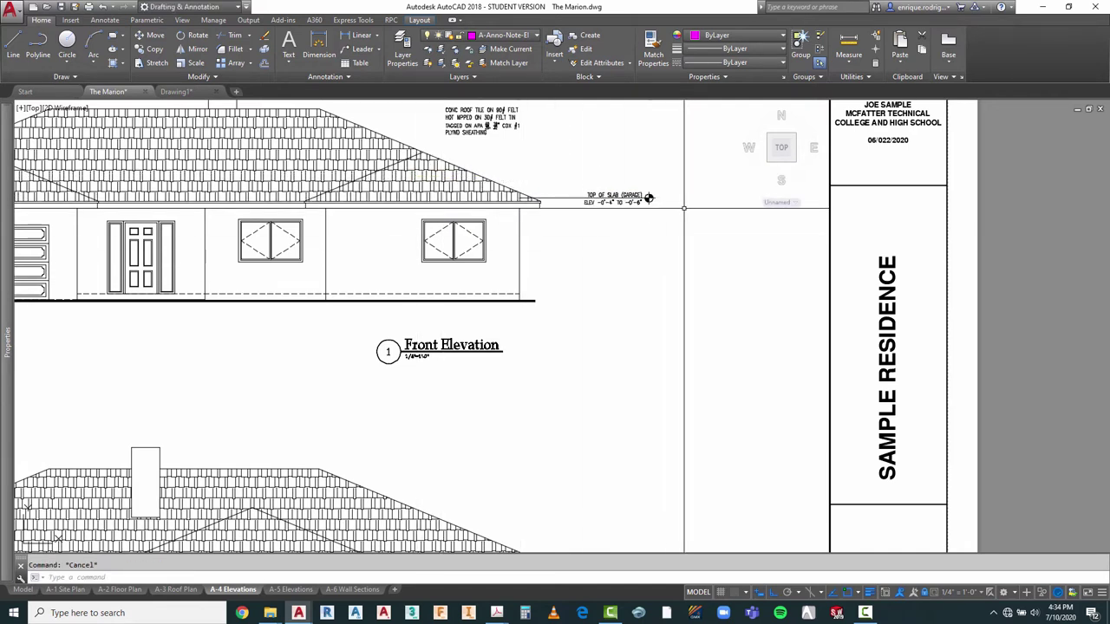
Step: Stretch the relocated marker and its texts about 2'-10" inward, shortening the leader toward the eave
{"action": "type", "text": "s"}
{"action": "key", "text": "Return"}
{"action": "type", "text": "c"}
{"action": "key", "text": "Return"}
{"action": "left_click", "coordinate": [662, 176]}
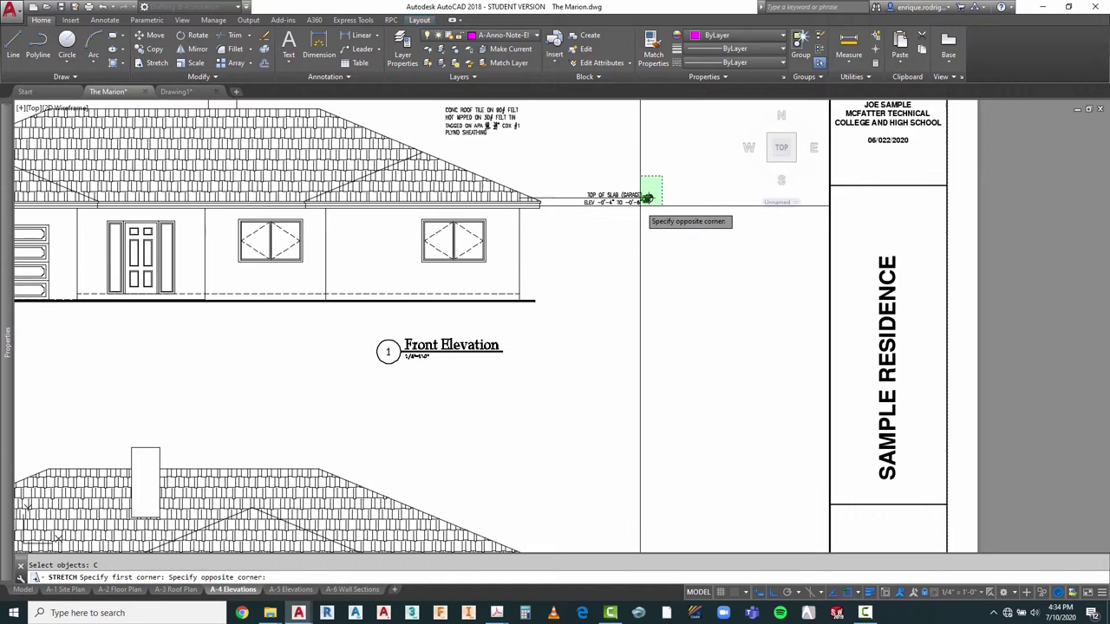
{"action": "left_click", "coordinate": [554, 227]}
{"action": "key", "text": "Return"}
{"action": "left_click", "coordinate": [600, 248]}
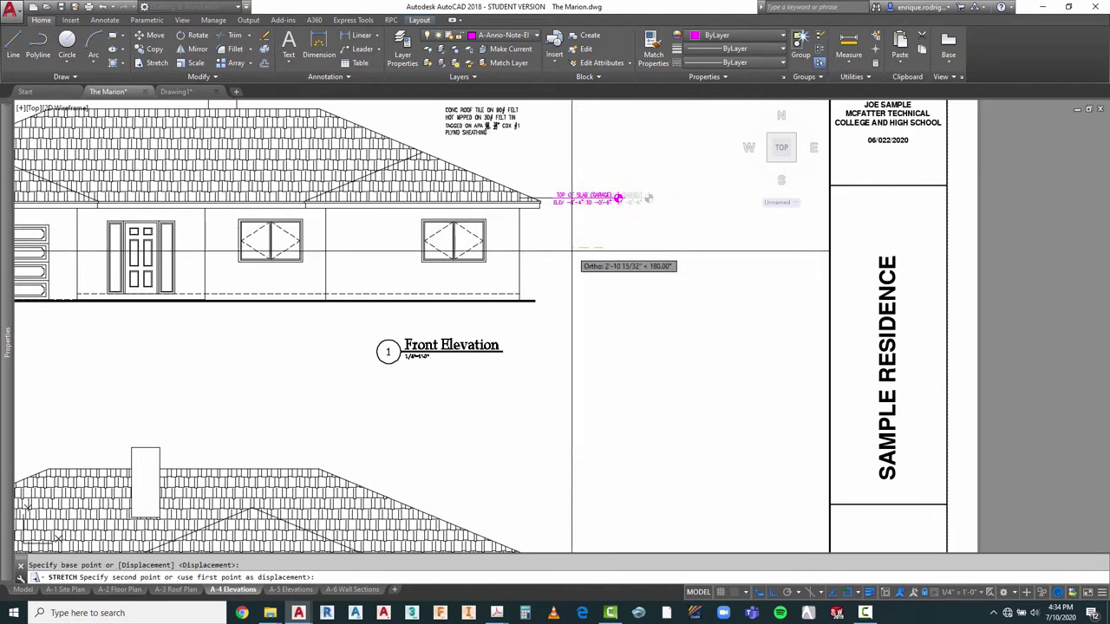
{"action": "key", "text": "Escape"}
Step: Move the mirrored marker's "TOP OF SLAB (GARAGE)" text about 3" horizontally toward the roof
{"action": "scroll", "coordinate": [620, 187], "scroll_direction": "up", "scroll_amount": 5}
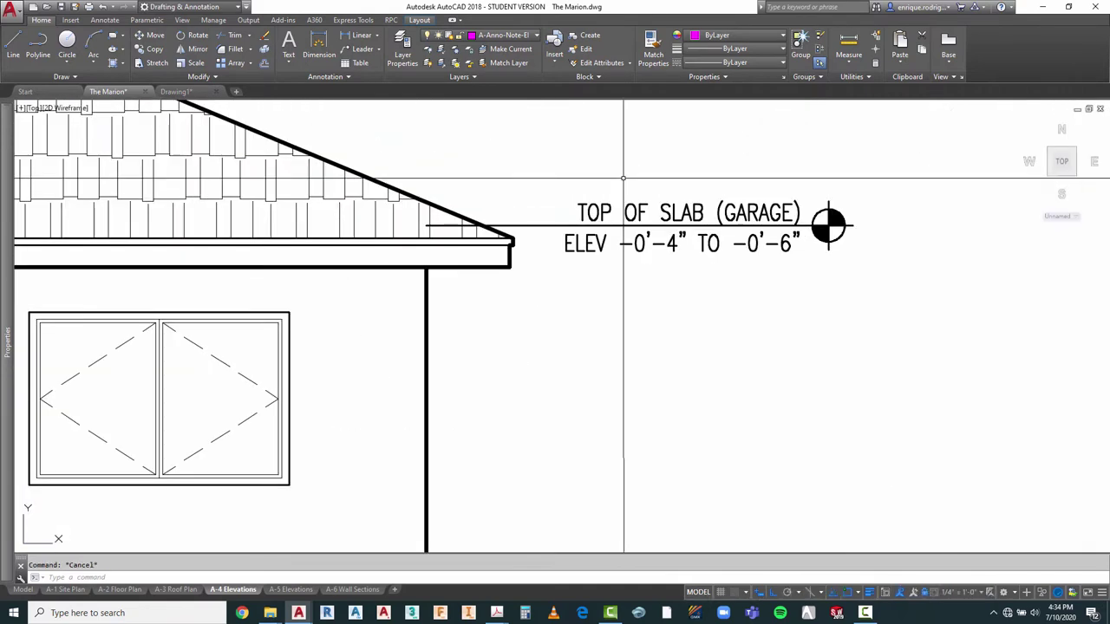
{"action": "type", "text": "M"}
{"action": "key", "text": "Return"}
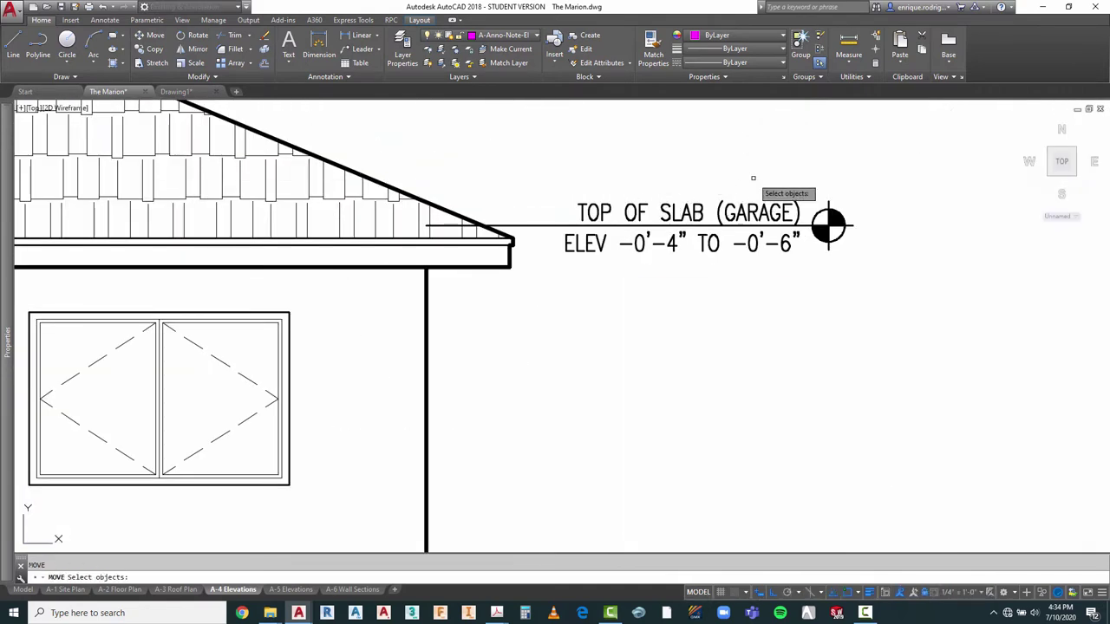
{"action": "left_click", "coordinate": [756, 198]}
{"action": "left_click", "coordinate": [573, 222]}
{"action": "key", "text": "Return"}
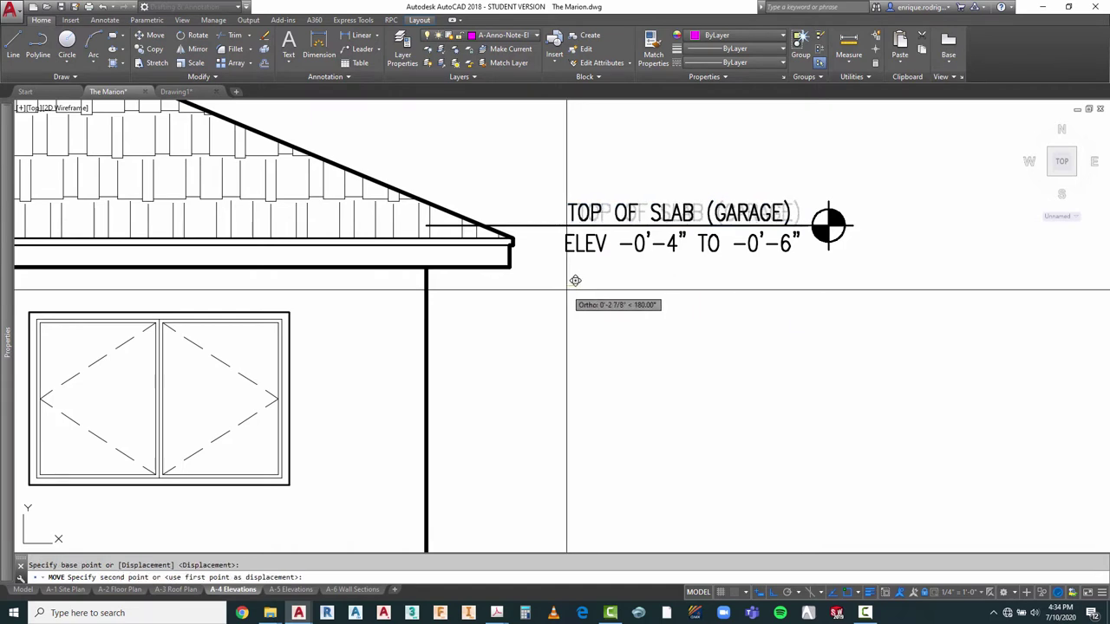
{"action": "left_click", "coordinate": [579, 294]}
{"action": "key", "text": "Escape"}
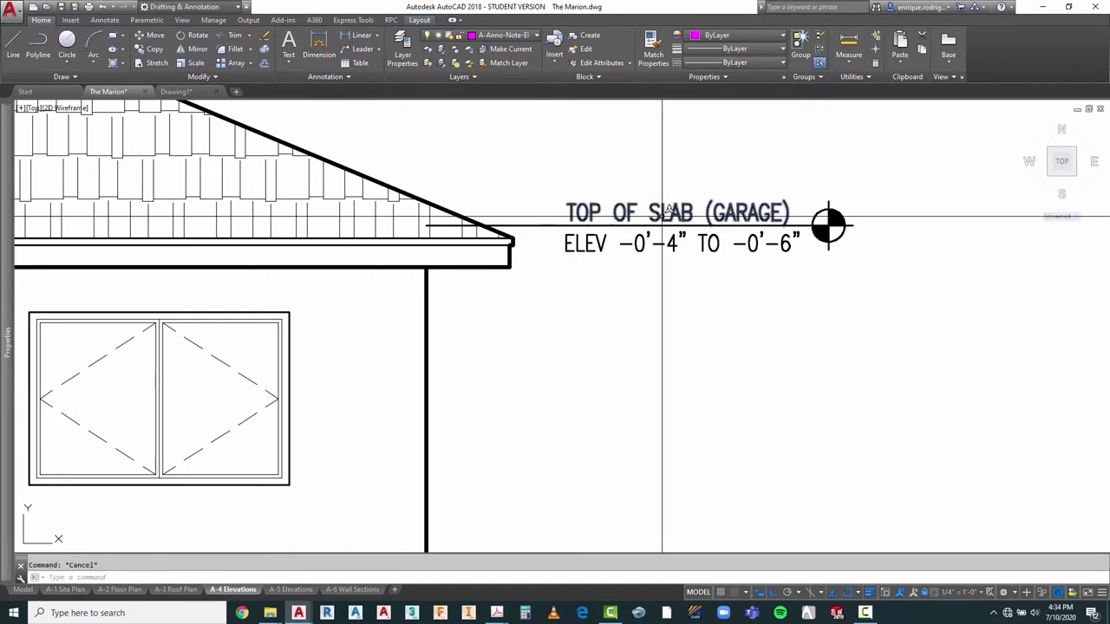
Step: Change the mirrored marker's upper text to "TOP OF BEAM"
{"action": "double_click", "coordinate": [649, 218]}
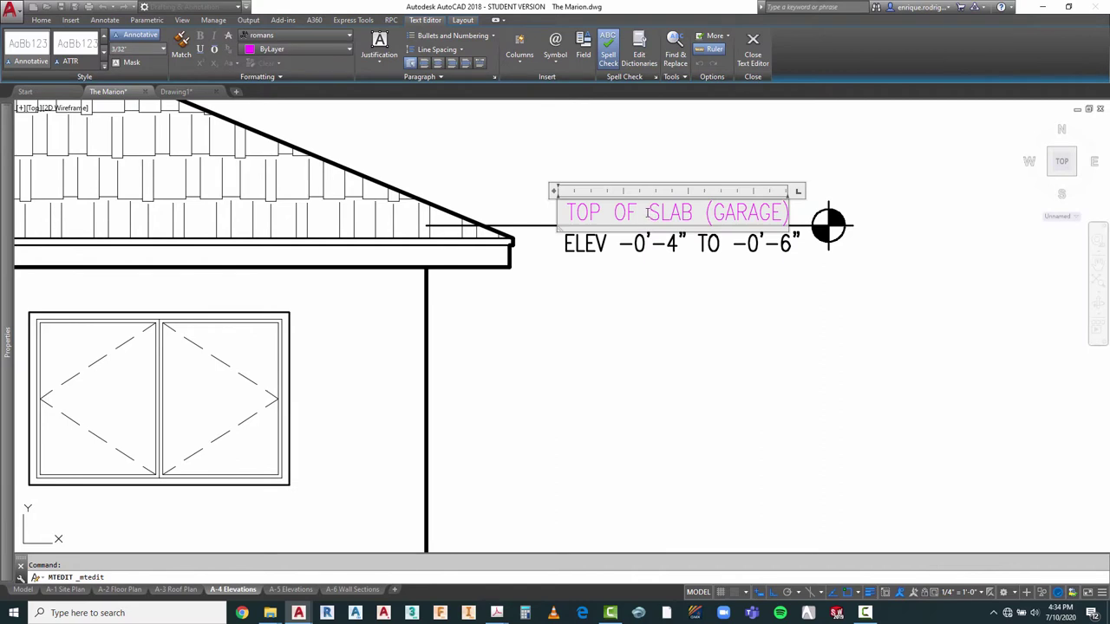
{"action": "left_click", "coordinate": [807, 212], "text": "shift"}
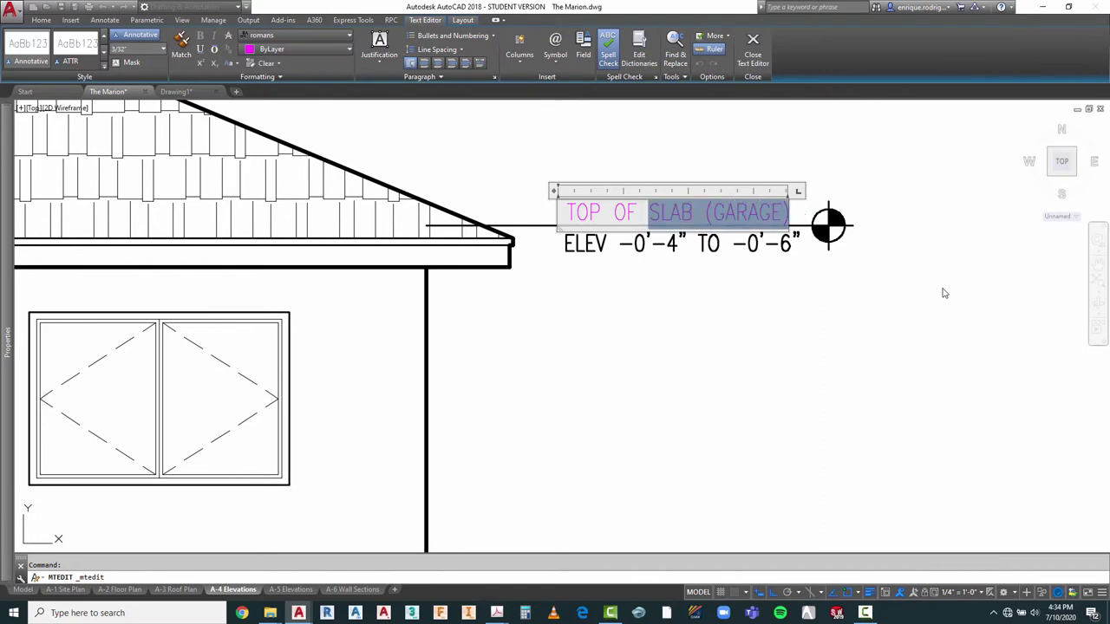
{"action": "type", "text": "BEAM"}
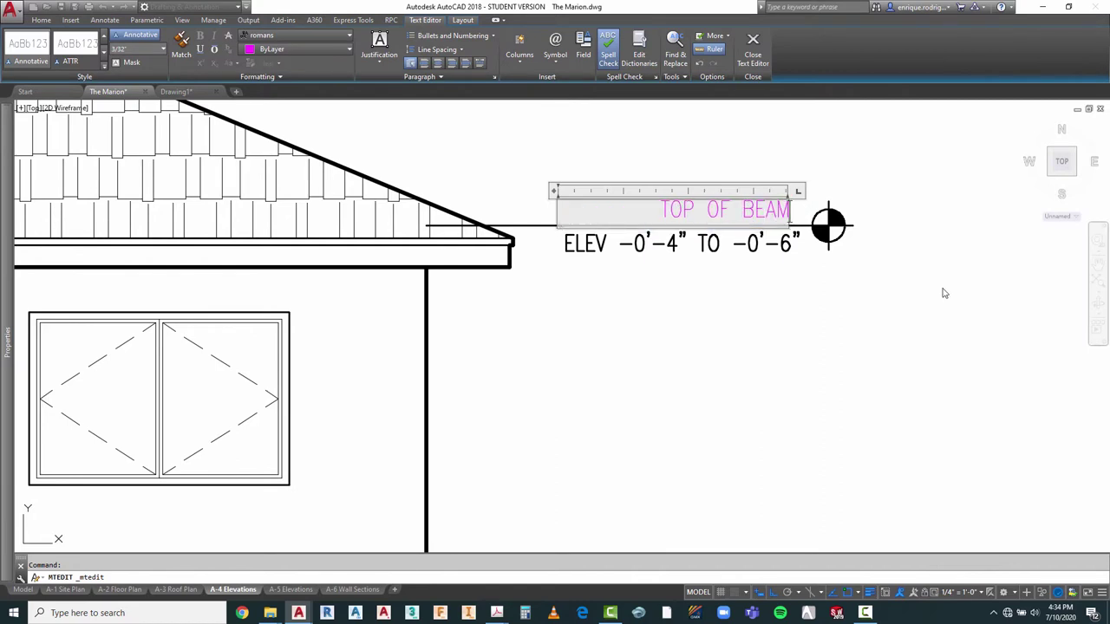
{"action": "left_click", "coordinate": [580, 315]}
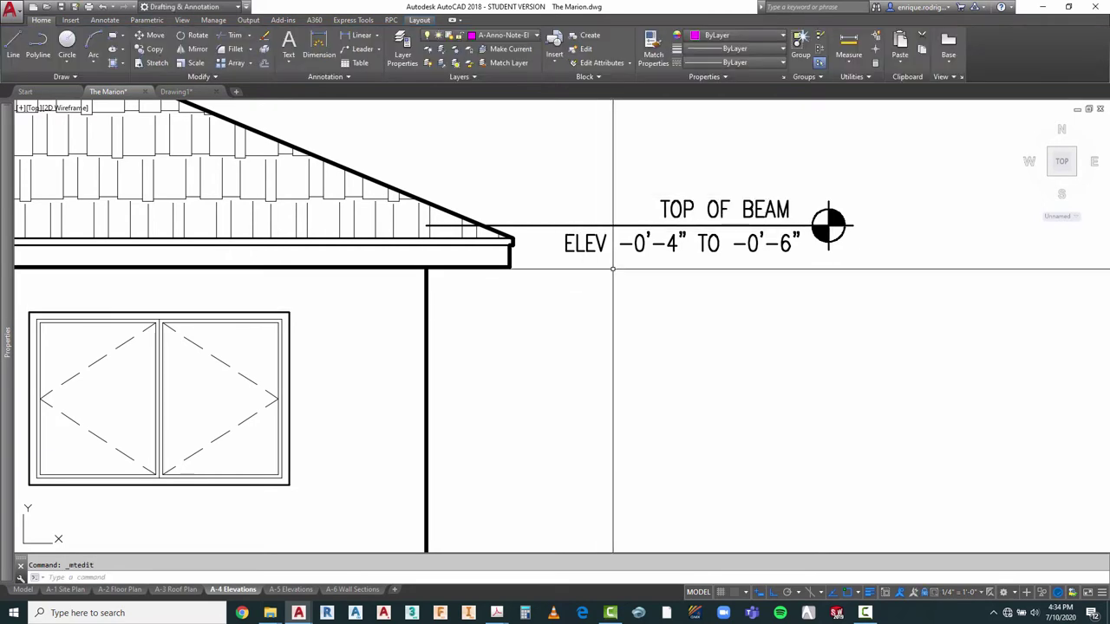
Step: Change the beam marker's elevation text to "ELEV +8'-11 1/4"" with a stacked fraction
{"action": "left_click", "coordinate": [675, 246]}
{"action": "double_click", "coordinate": [621, 247]}
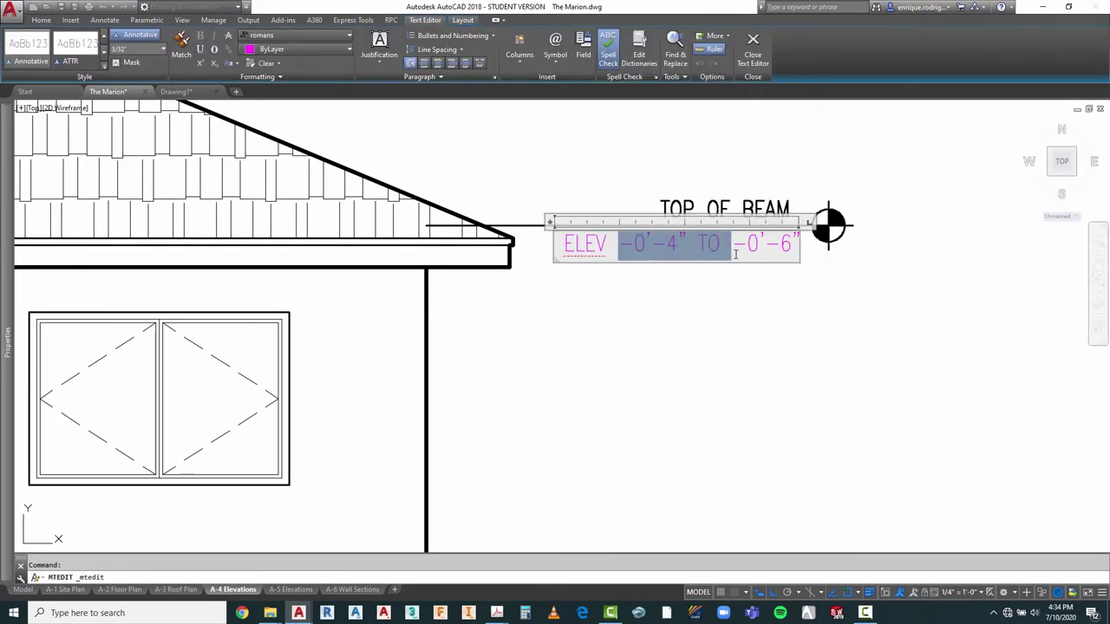
{"action": "key", "text": "Delete"}
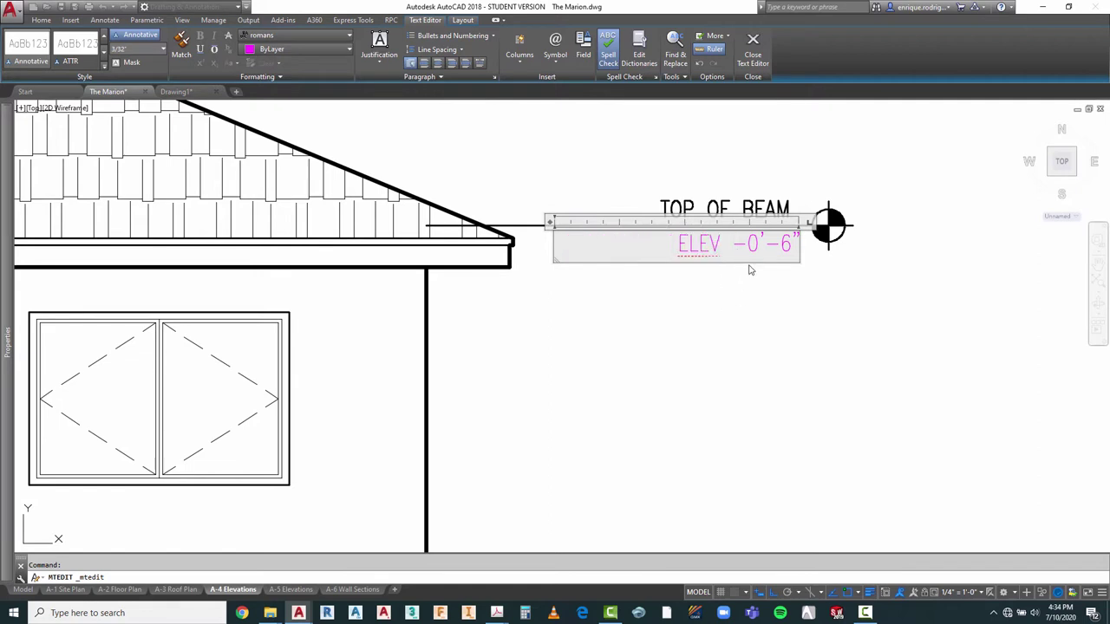
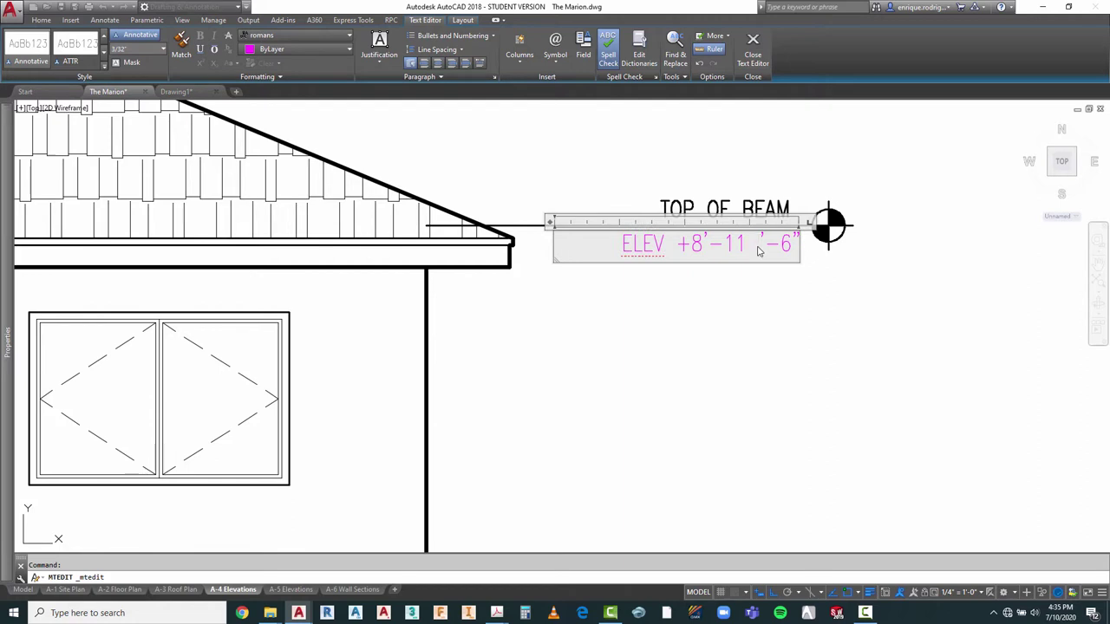
{"action": "type", "text": "\""}
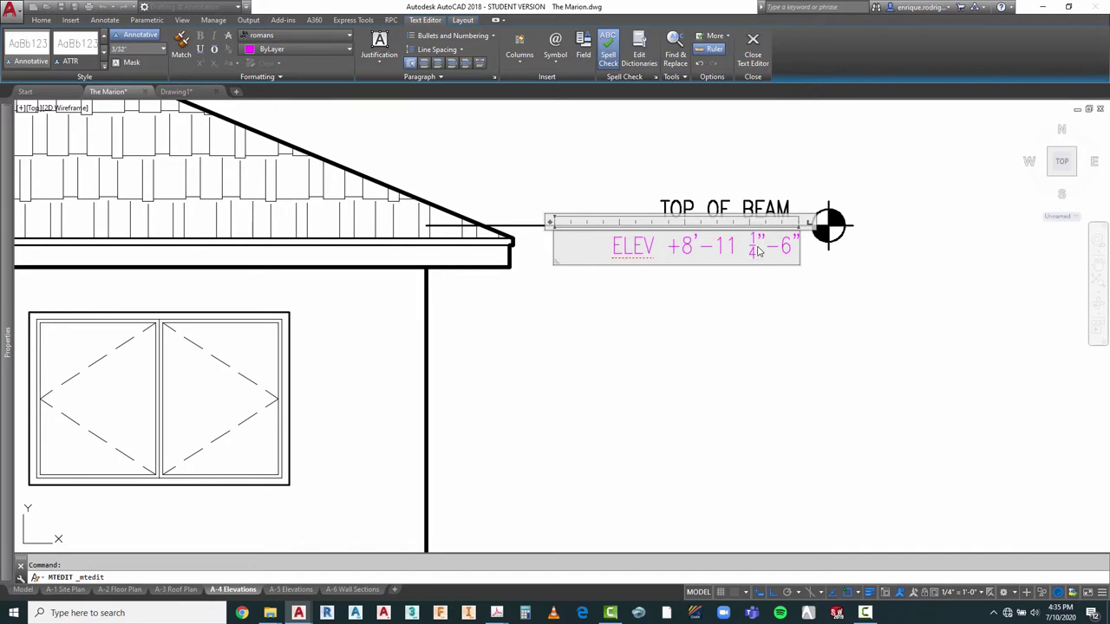
{"action": "key", "text": "BackSpace"}
{"action": "key", "text": "BackSpace"}
{"action": "key", "text": "BackSpace"}
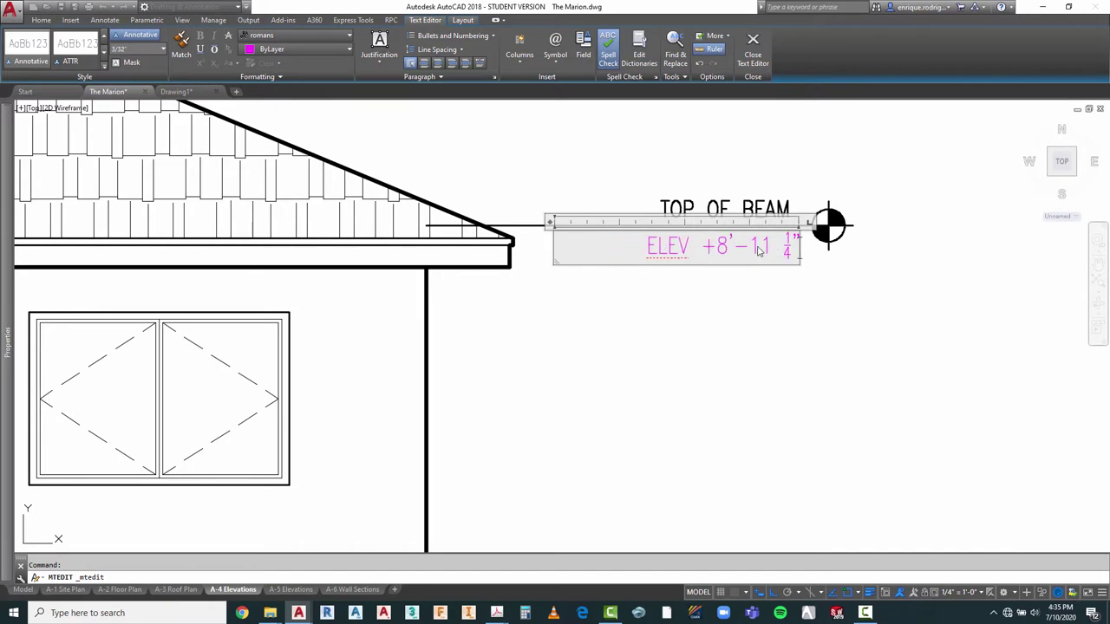
Step: Move the "TOP OF BEAM" text about 3" horizontally toward the roof to align with the elevation text's start
{"action": "left_click", "coordinate": [734, 323]}
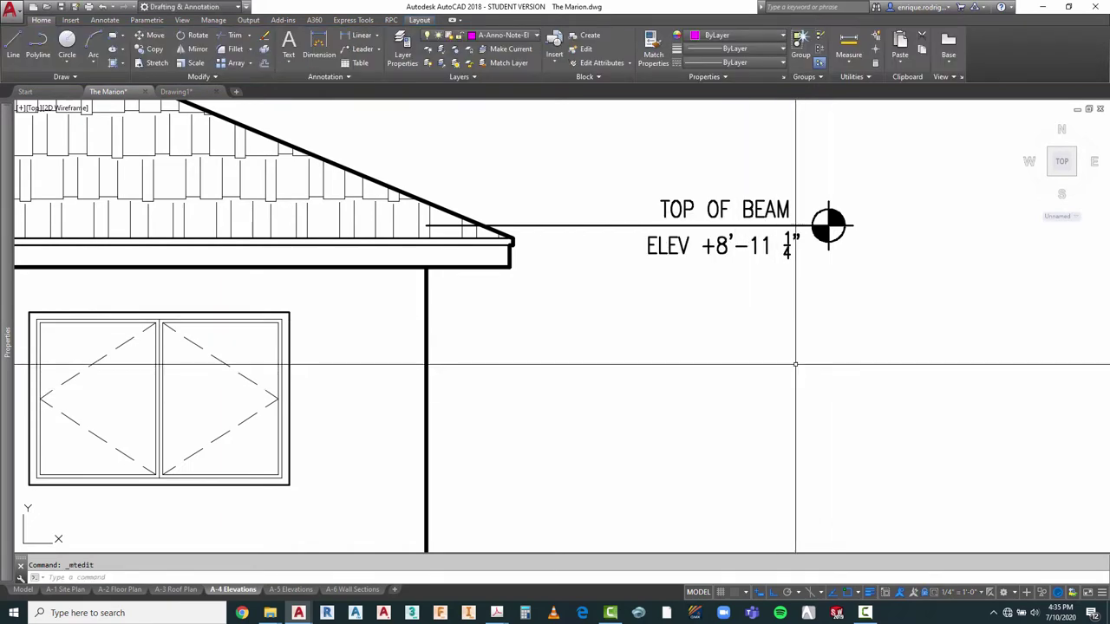
{"action": "type", "text": "m"}
{"action": "key", "text": "Return"}
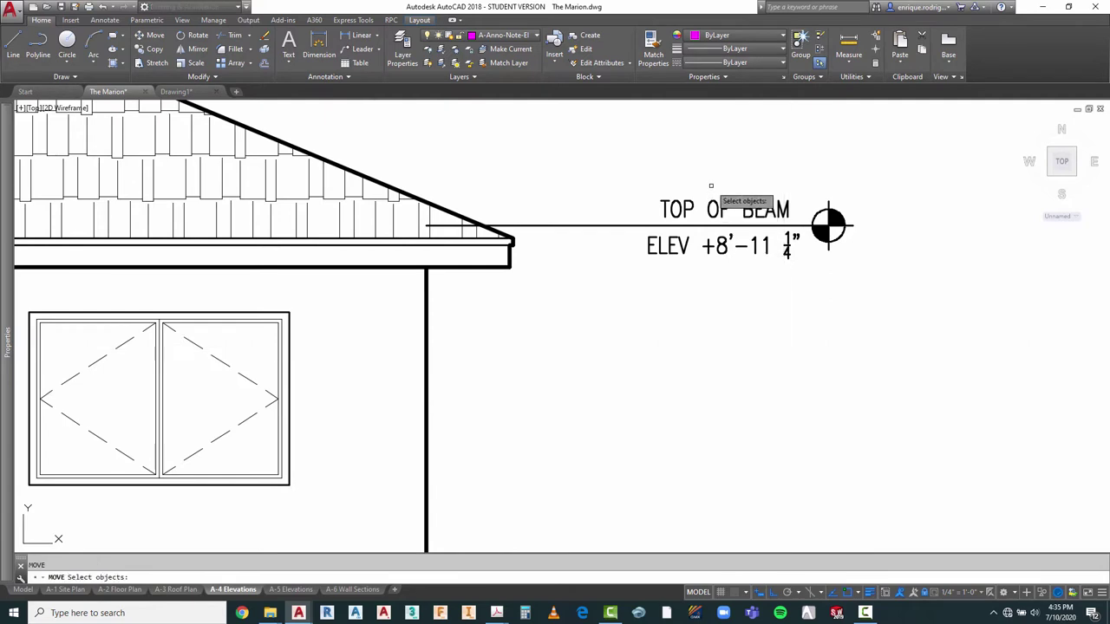
{"action": "left_click", "coordinate": [685, 206]}
{"action": "key", "text": "Return"}
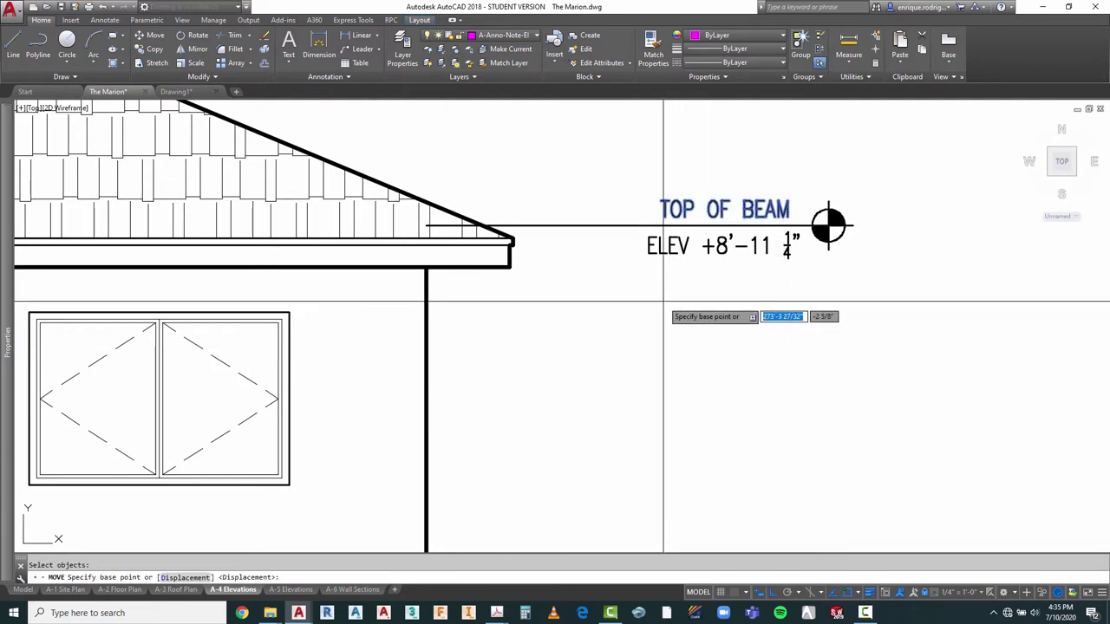
{"action": "left_click", "coordinate": [658, 301]}
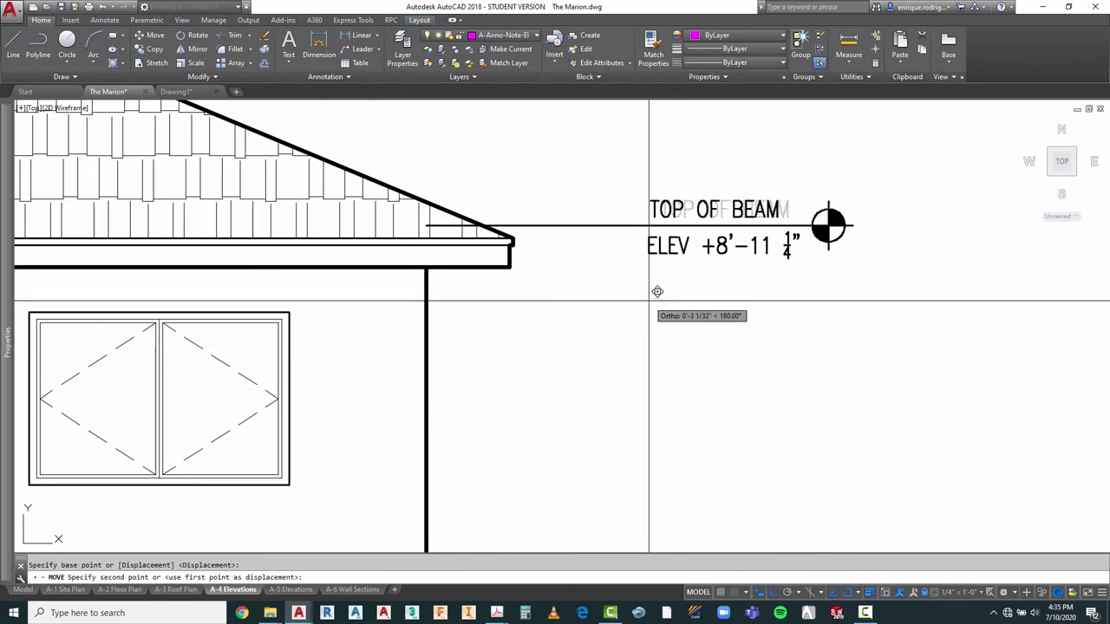
{"action": "key", "text": "Escape"}
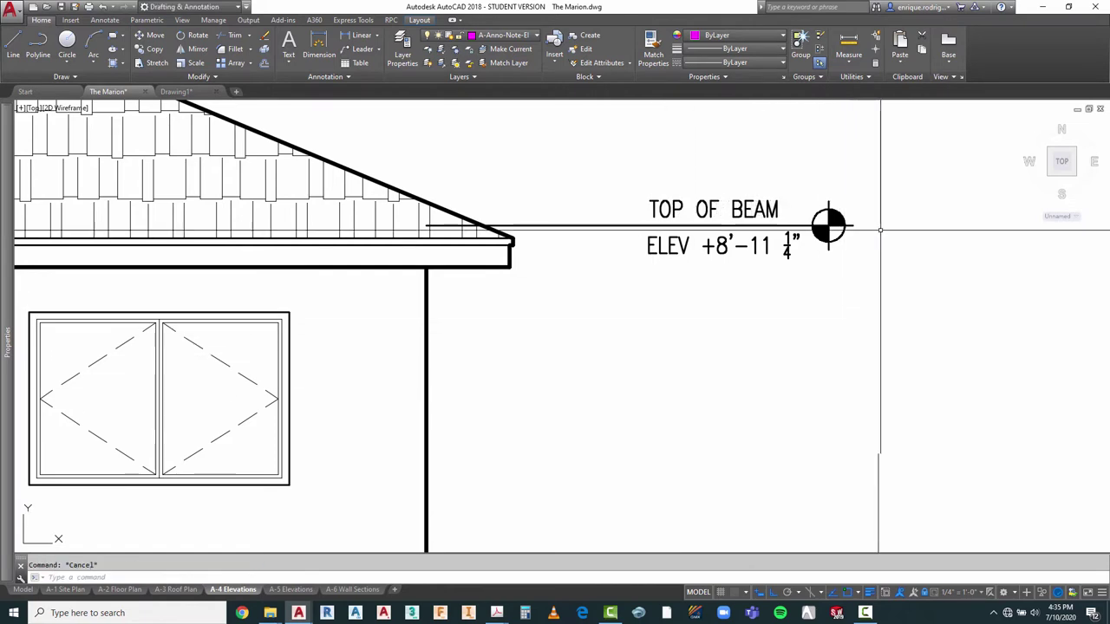
Step: Change the stacked 1/4 in the beam marker's elevation text to the diagonal fraction style
{"action": "scroll", "coordinate": [793, 260], "scroll_direction": "up", "scroll_amount": 4}
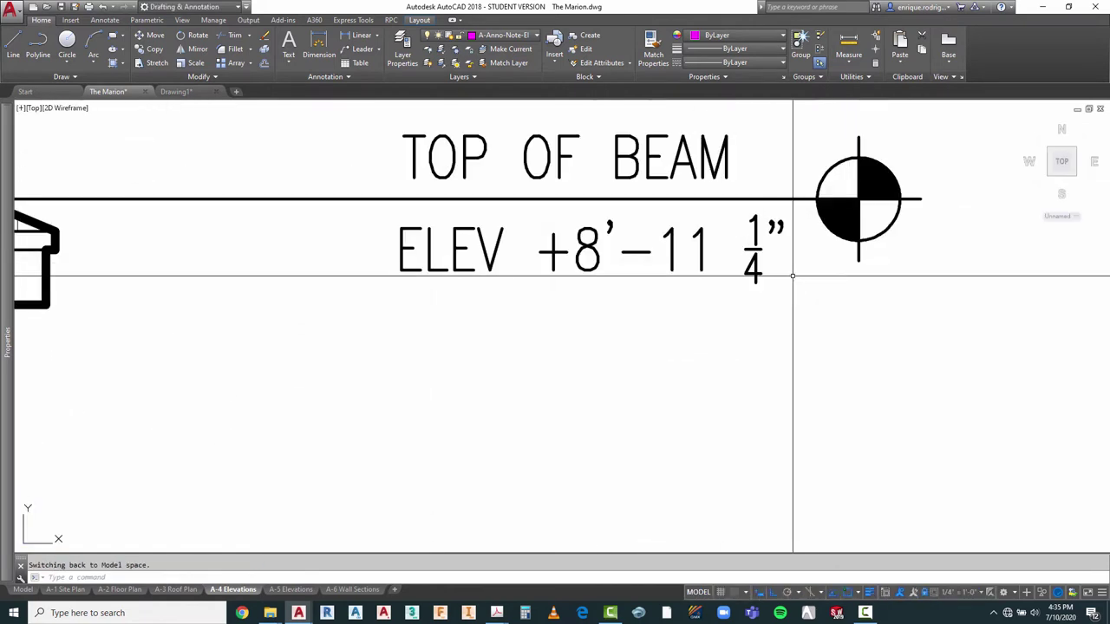
{"action": "left_click", "coordinate": [753, 257]}
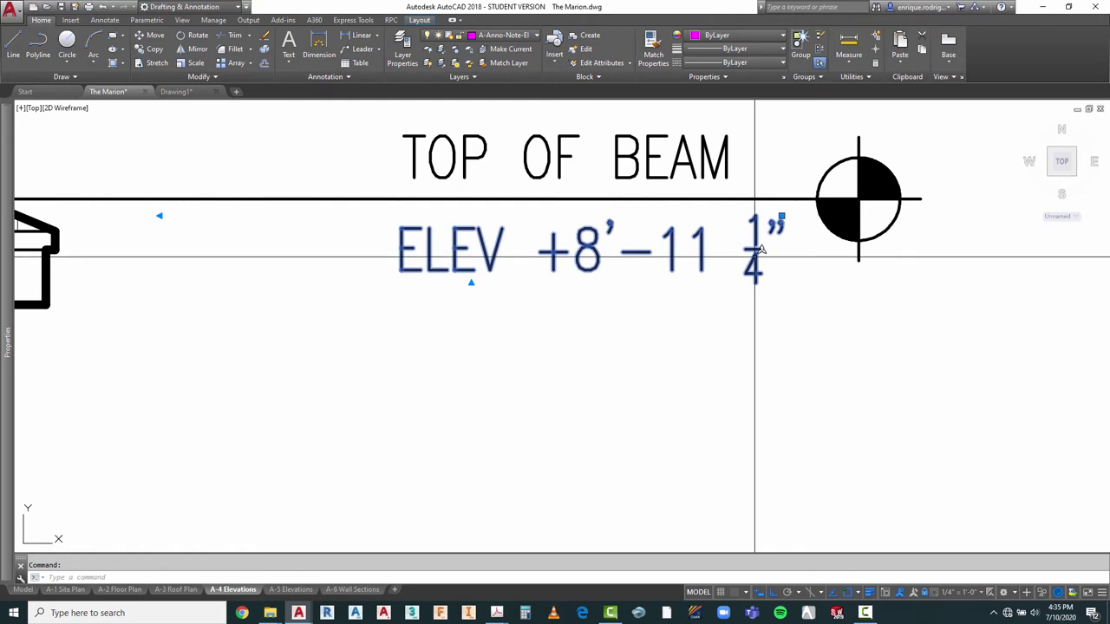
{"action": "double_click", "coordinate": [754, 258]}
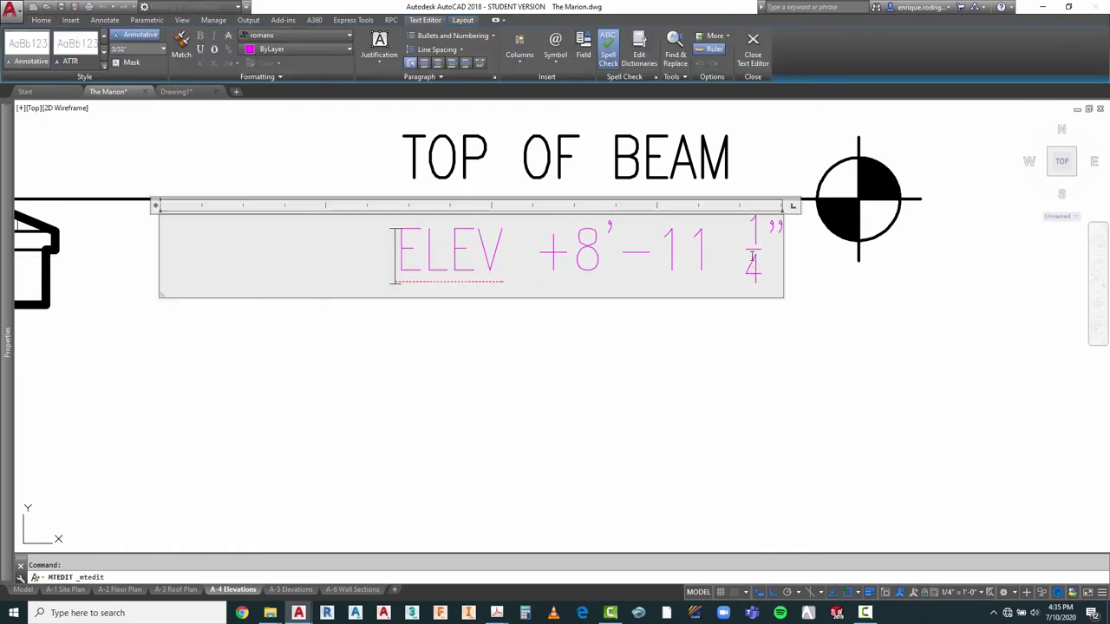
{"action": "left_click", "coordinate": [754, 256]}
{"action": "right_click", "coordinate": [757, 258]}
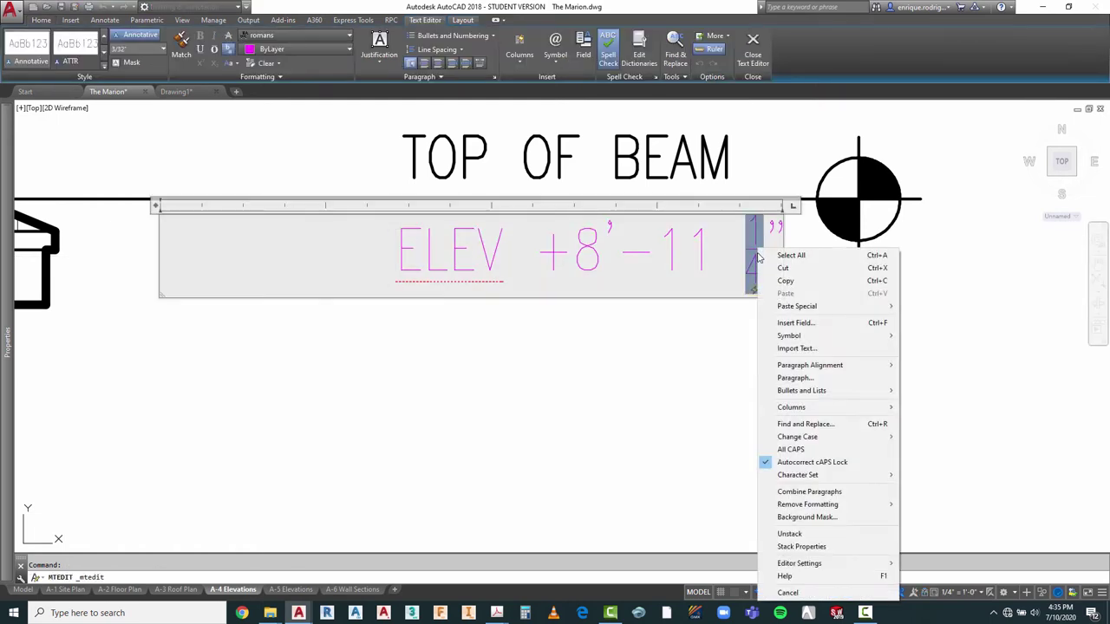
{"action": "left_click", "coordinate": [811, 547]}
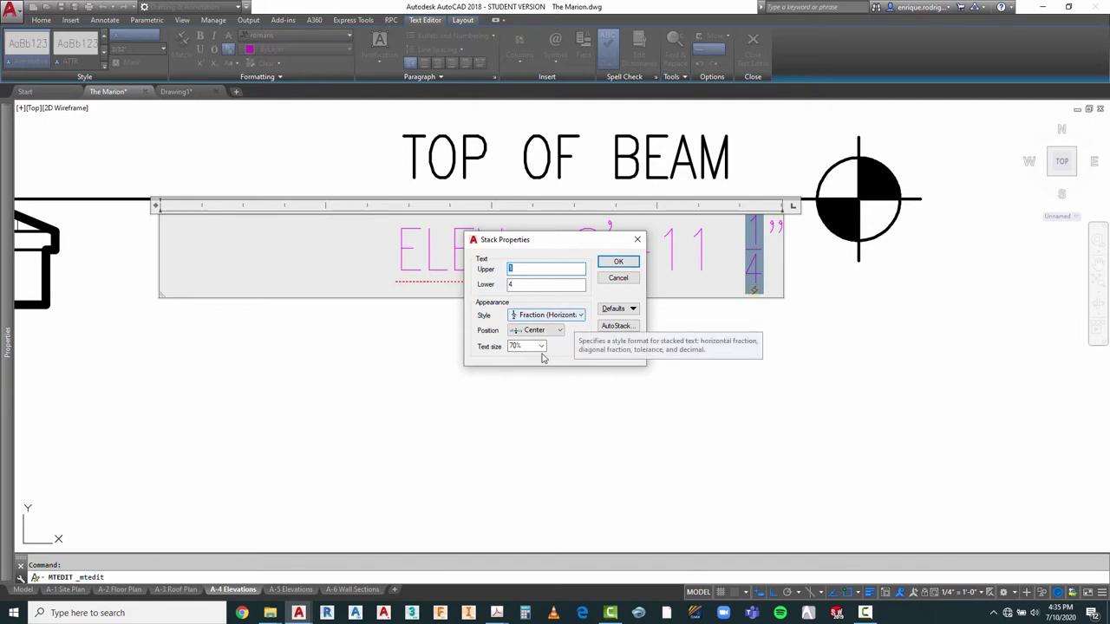
{"action": "left_click", "coordinate": [581, 316]}
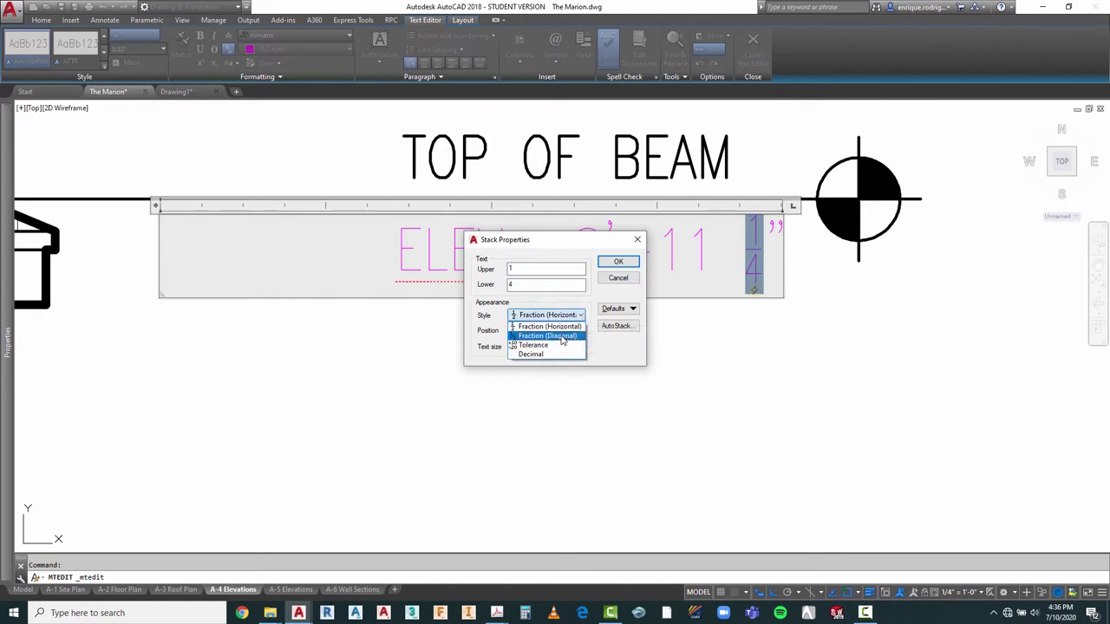
{"action": "left_click", "coordinate": [562, 337]}
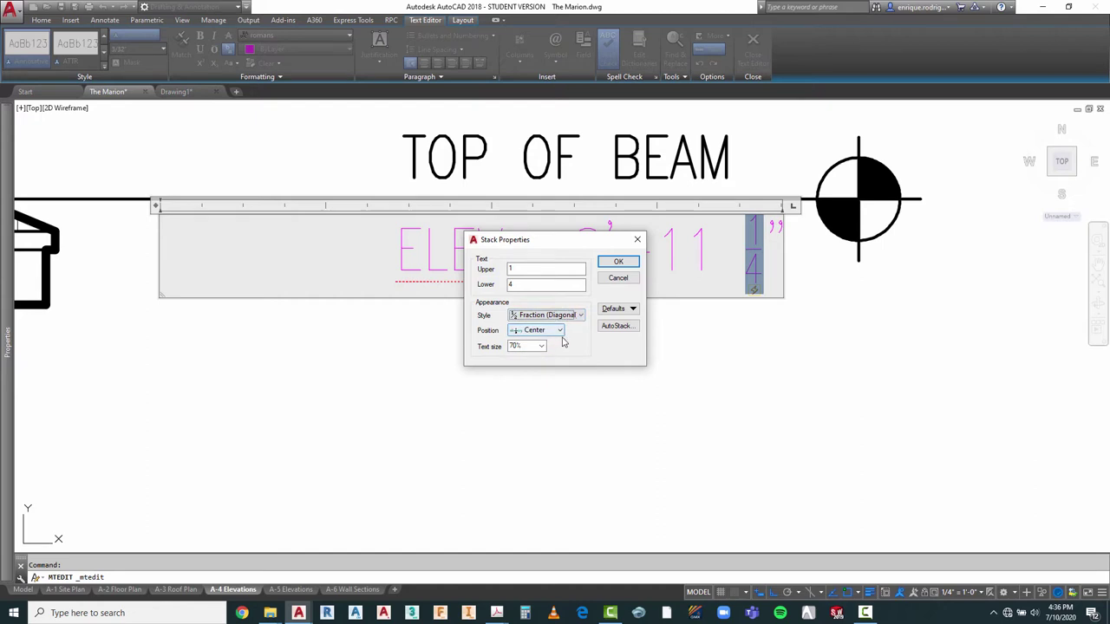
{"action": "left_click", "coordinate": [618, 262]}
{"action": "left_click", "coordinate": [774, 370]}
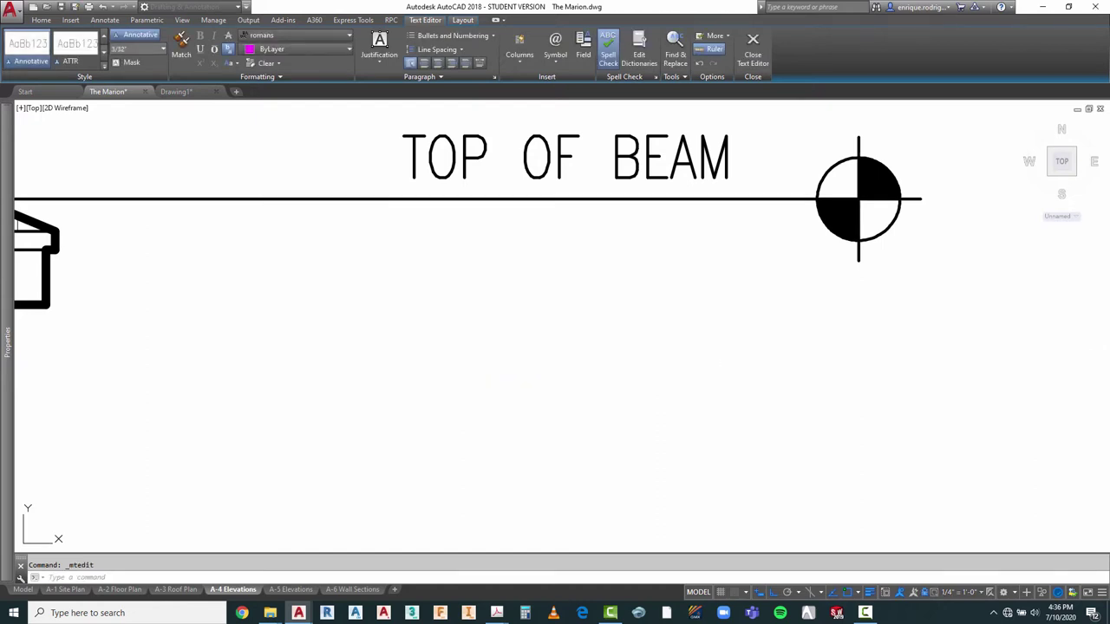
{"action": "scroll", "coordinate": [718, 286], "scroll_direction": "down", "scroll_amount": 3}
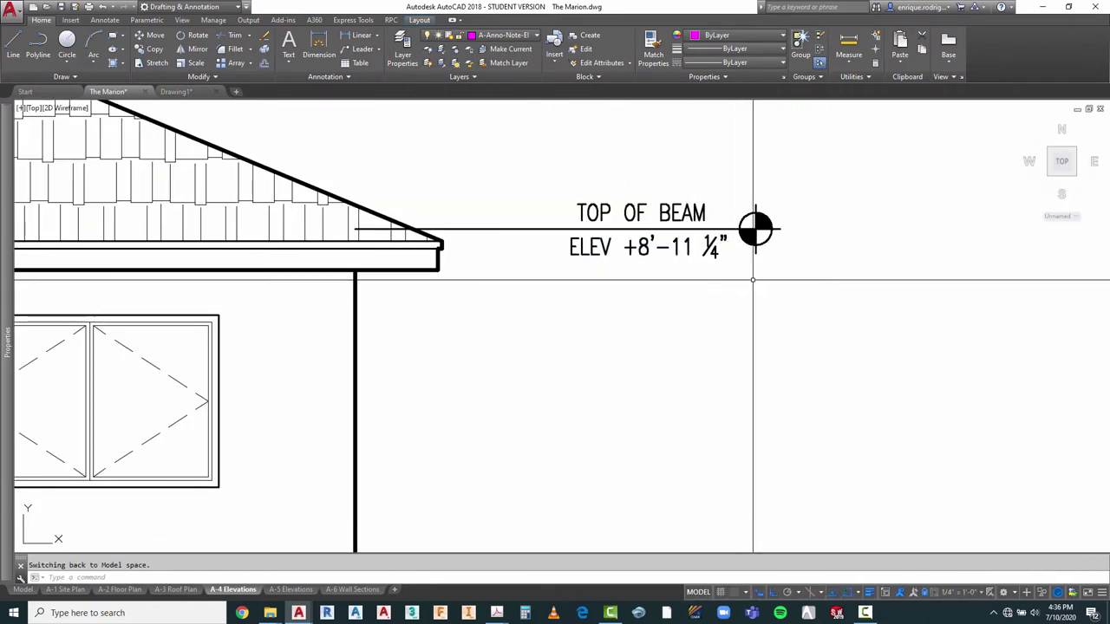
Step: Shift the "TOP OF BEAM" text about 2" further toward the roof, aligning it with the start of the elevation text
{"action": "scroll", "coordinate": [750, 280], "scroll_direction": "down", "scroll_amount": 4}
{"action": "key", "text": "Escape"}
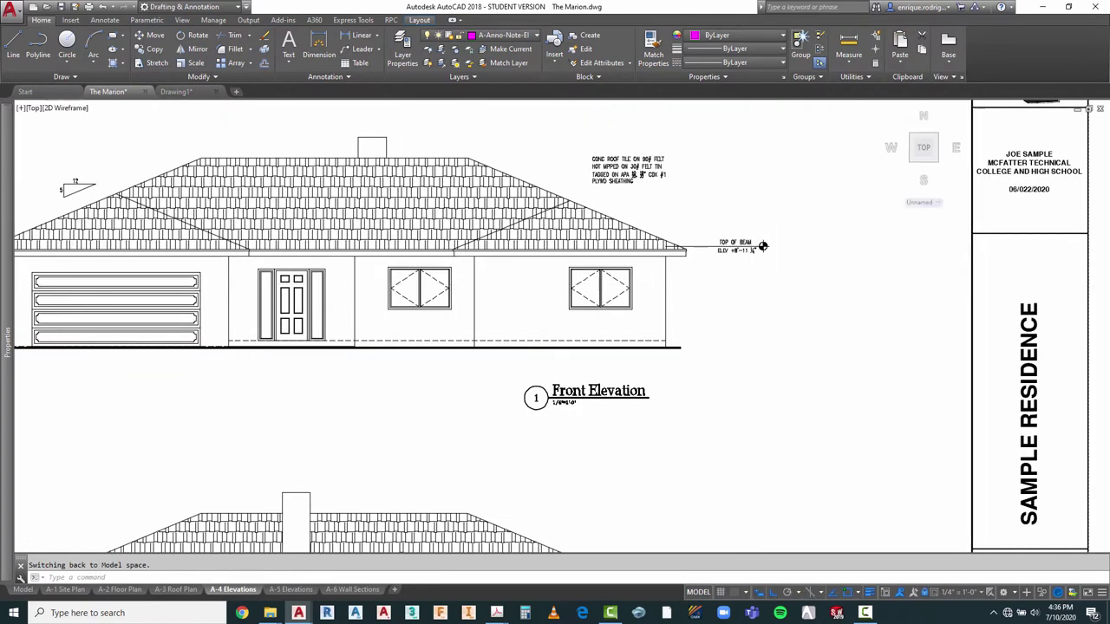
{"action": "scroll", "coordinate": [749, 280], "scroll_direction": "down", "scroll_amount": 2}
{"action": "scroll", "coordinate": [763, 278], "scroll_direction": "up", "scroll_amount": 5}
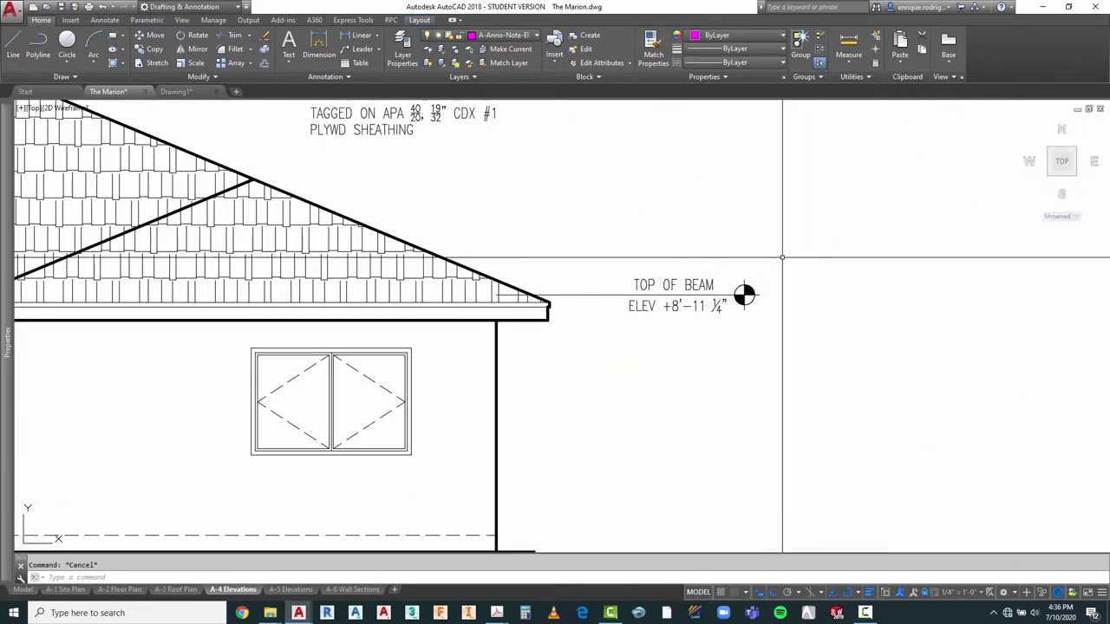
{"action": "left_click", "coordinate": [782, 258]}
{"action": "key", "text": "Escape"}
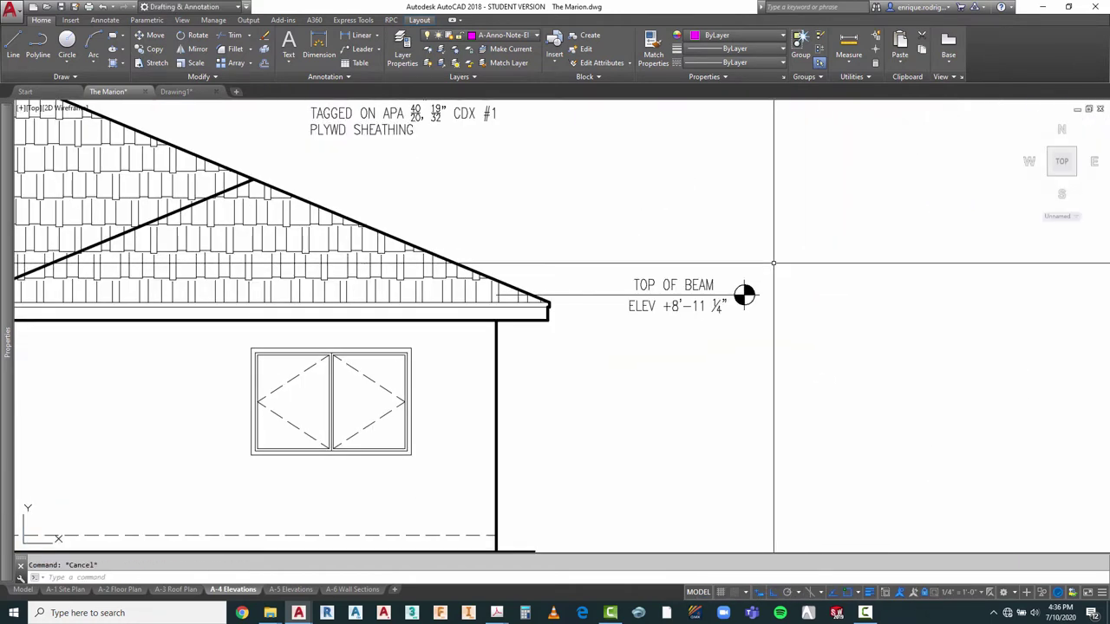
{"action": "scroll", "coordinate": [689, 269], "scroll_direction": "up", "scroll_amount": 3}
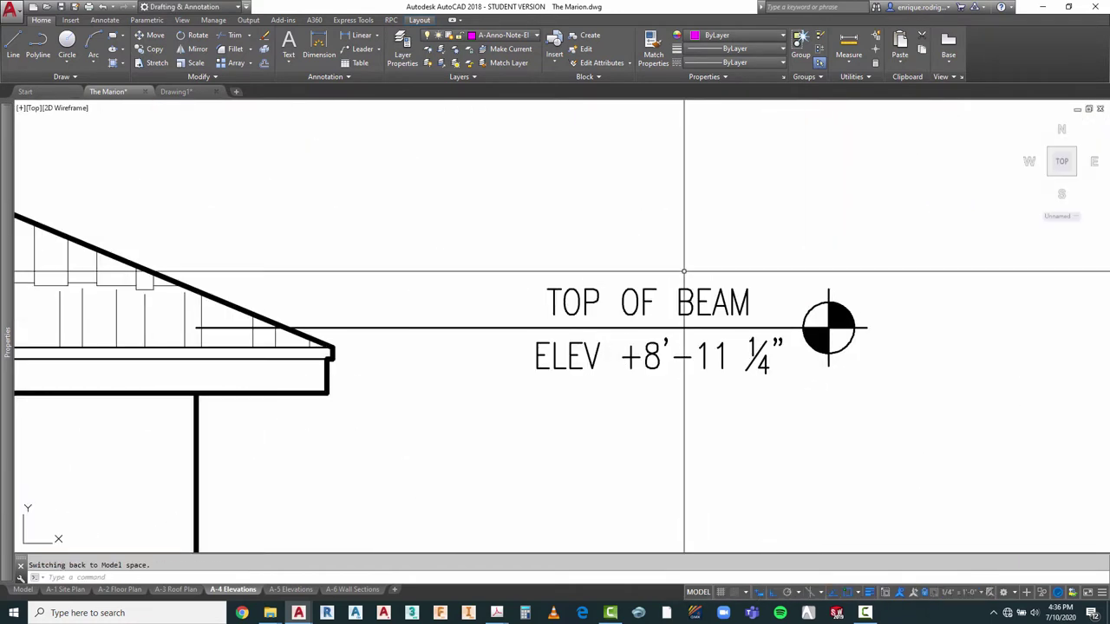
{"action": "key", "text": "Return"}
{"action": "left_click", "coordinate": [664, 272]}
{"action": "left_click", "coordinate": [562, 322]}
{"action": "key", "text": "Return"}
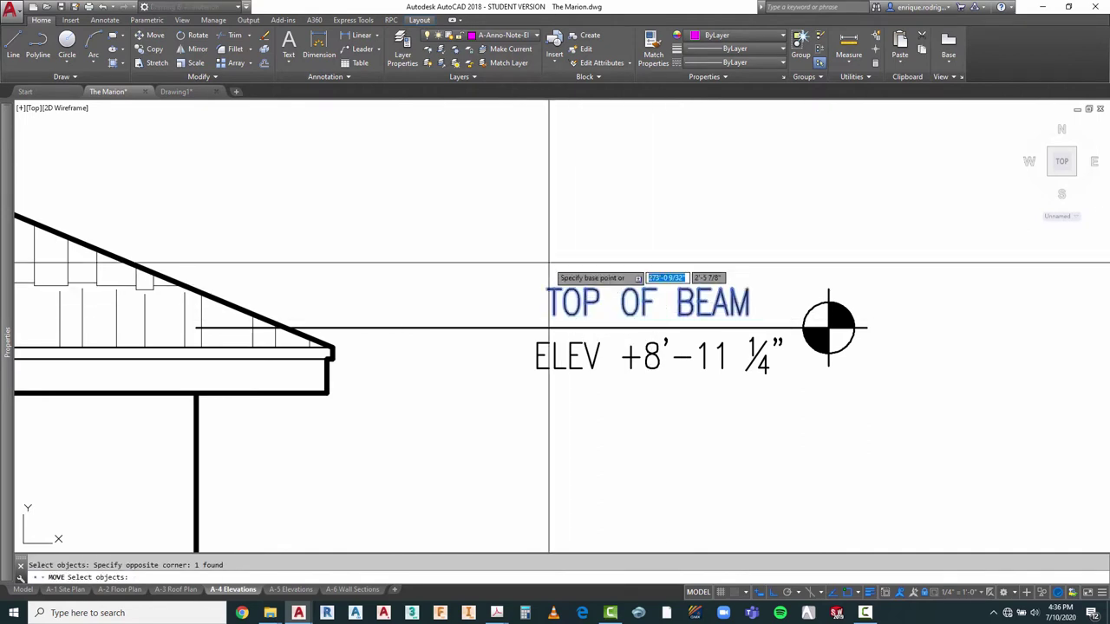
{"action": "left_click", "coordinate": [547, 263]}
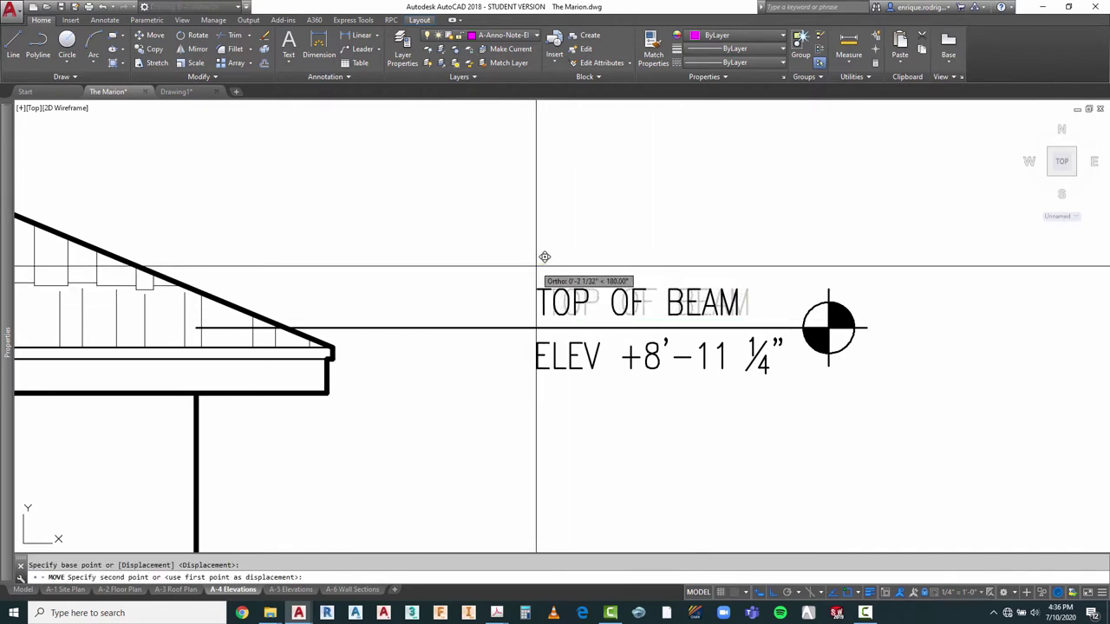
{"action": "key", "text": "Escape"}
Step: Stretch the beam marker and its texts horizontally toward the eave, shortening the leader line
{"action": "scroll", "coordinate": [688, 272], "scroll_direction": "down", "scroll_amount": 5}
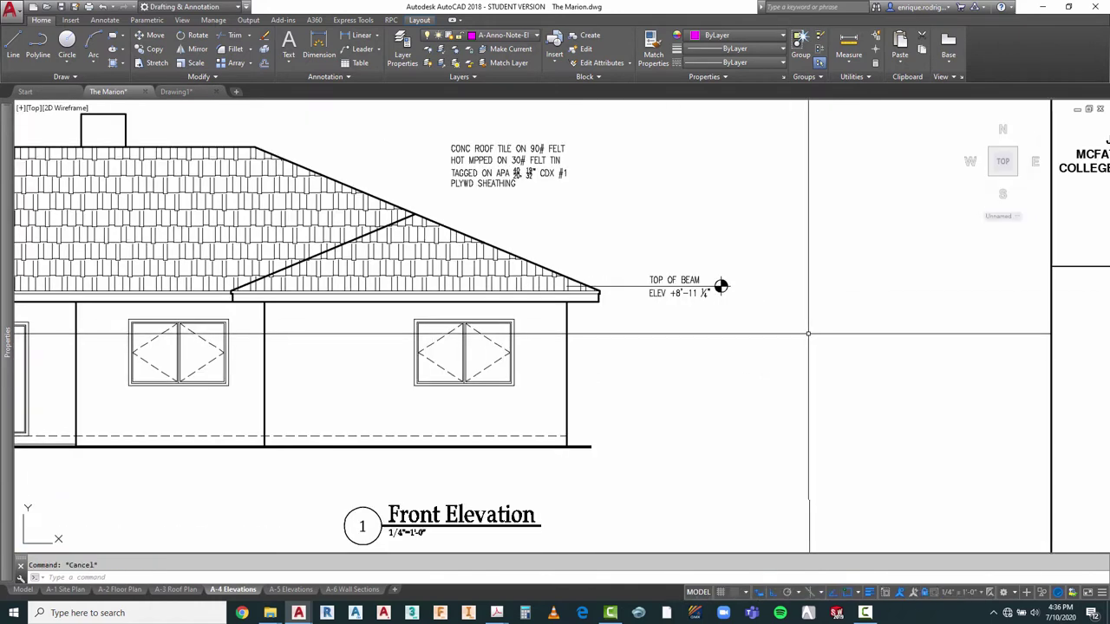
{"action": "key", "text": "Return"}
{"action": "left_click", "coordinate": [828, 269]}
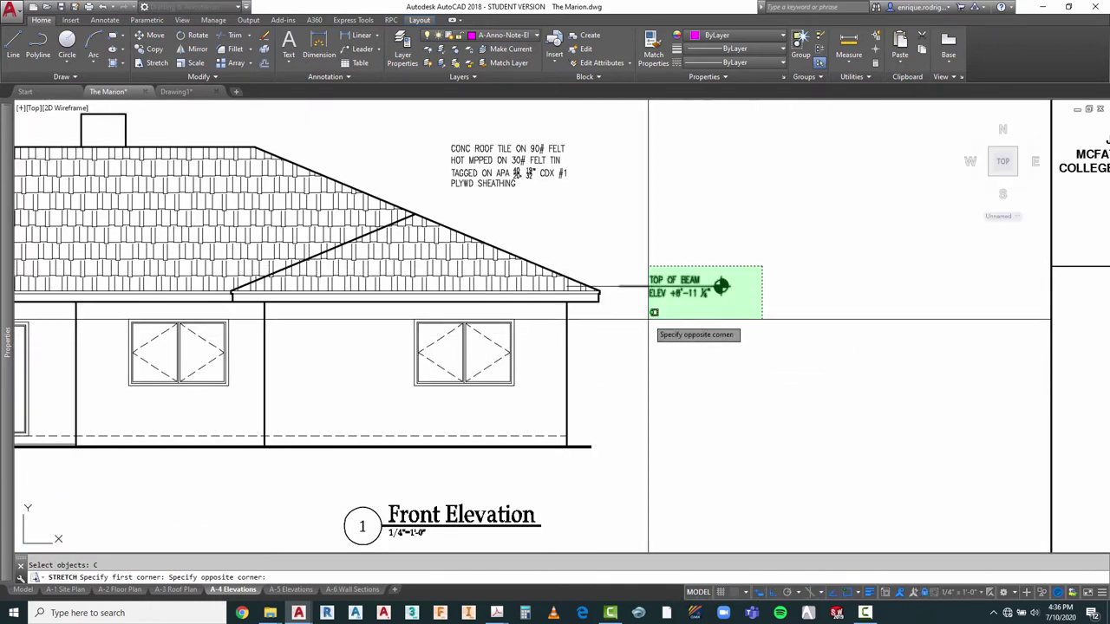
{"action": "left_click", "coordinate": [651, 317]}
{"action": "key", "text": "Return"}
{"action": "left_click", "coordinate": [721, 286]}
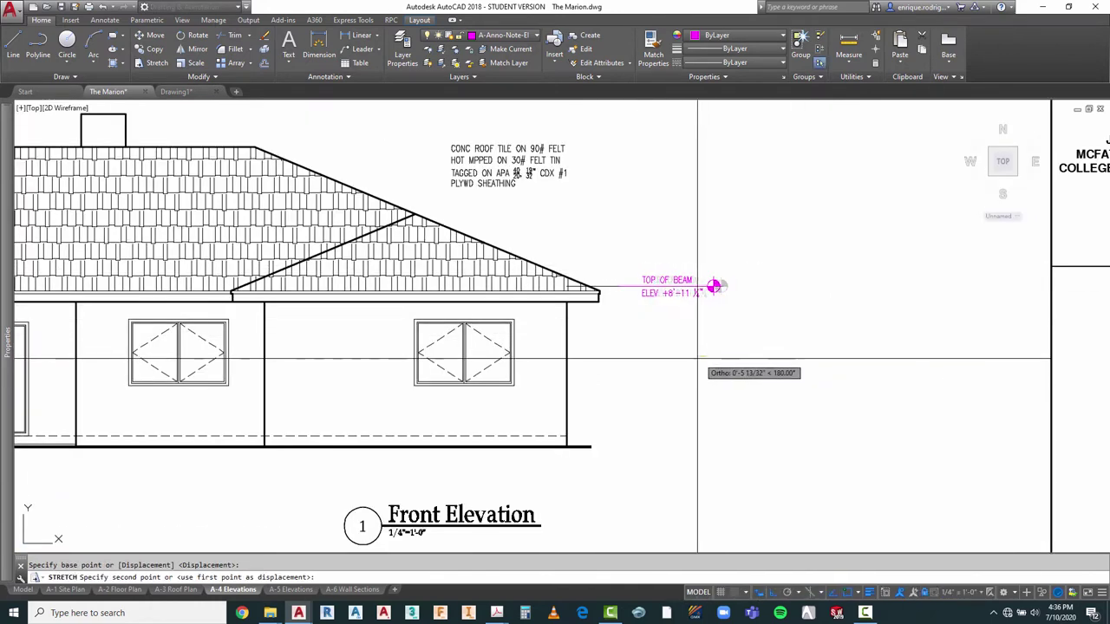
{"action": "key", "text": "Escape"}
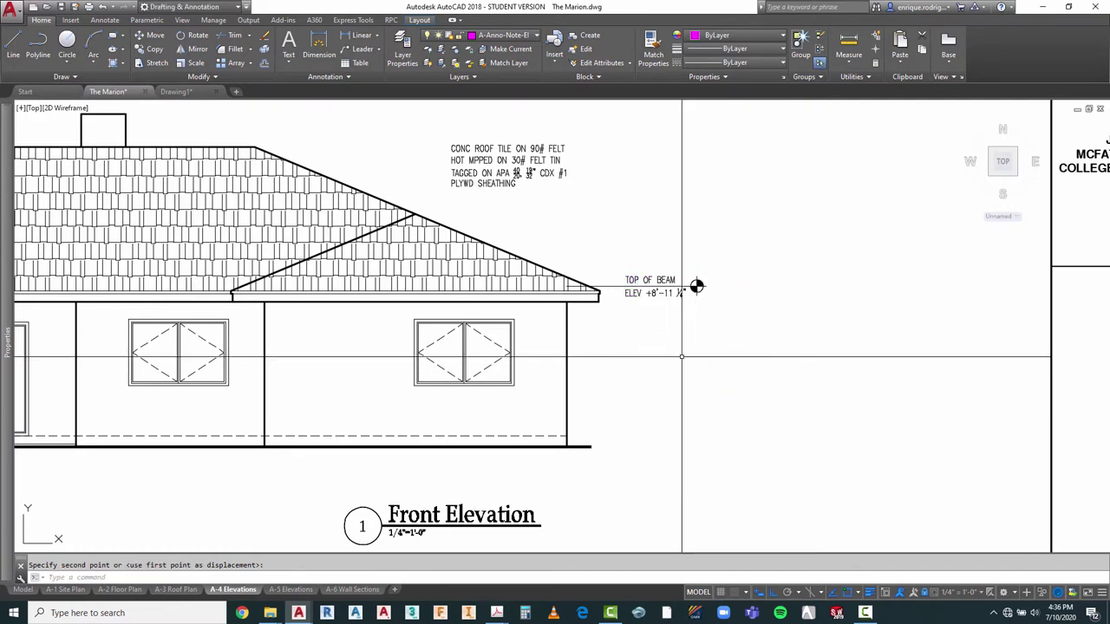
Step: Copy the beam marker with its leader and texts straight down to the dashed floor line at the end wall
{"action": "type", "text": "CO"}
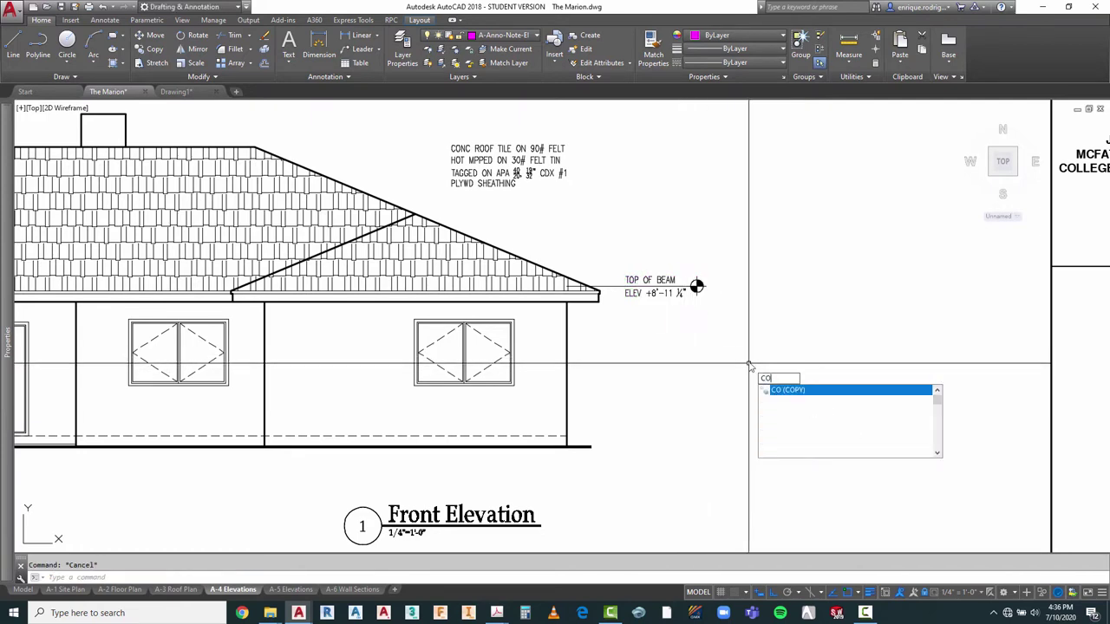
{"action": "key", "text": "Return"}
{"action": "left_click", "coordinate": [728, 253]}
{"action": "left_click", "coordinate": [619, 315]}
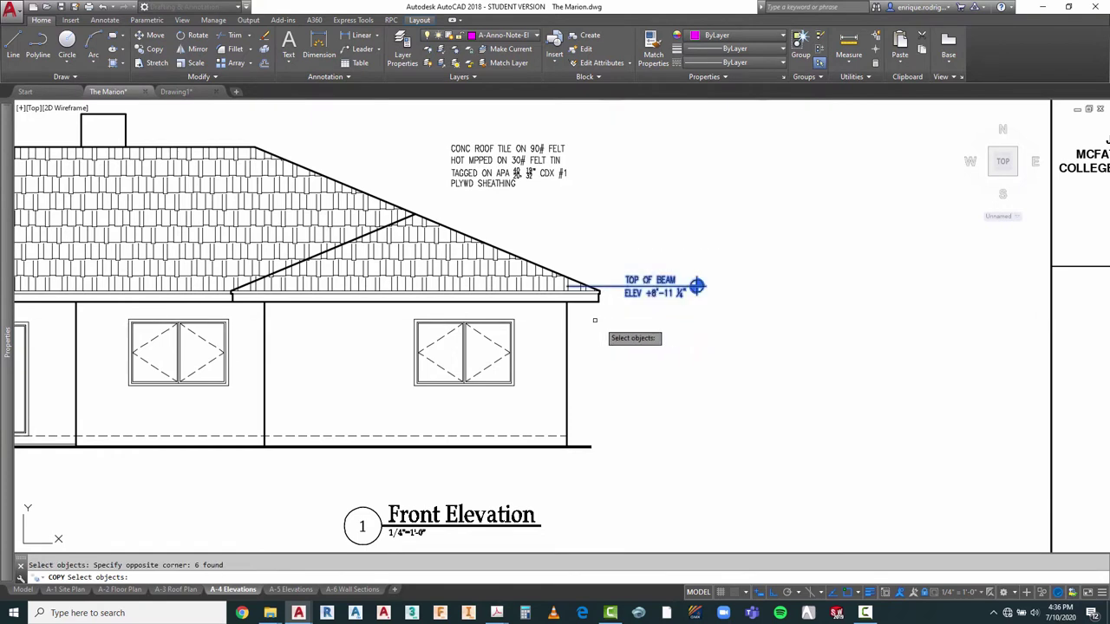
{"action": "key", "text": "Return"}
{"action": "left_click", "coordinate": [568, 284]}
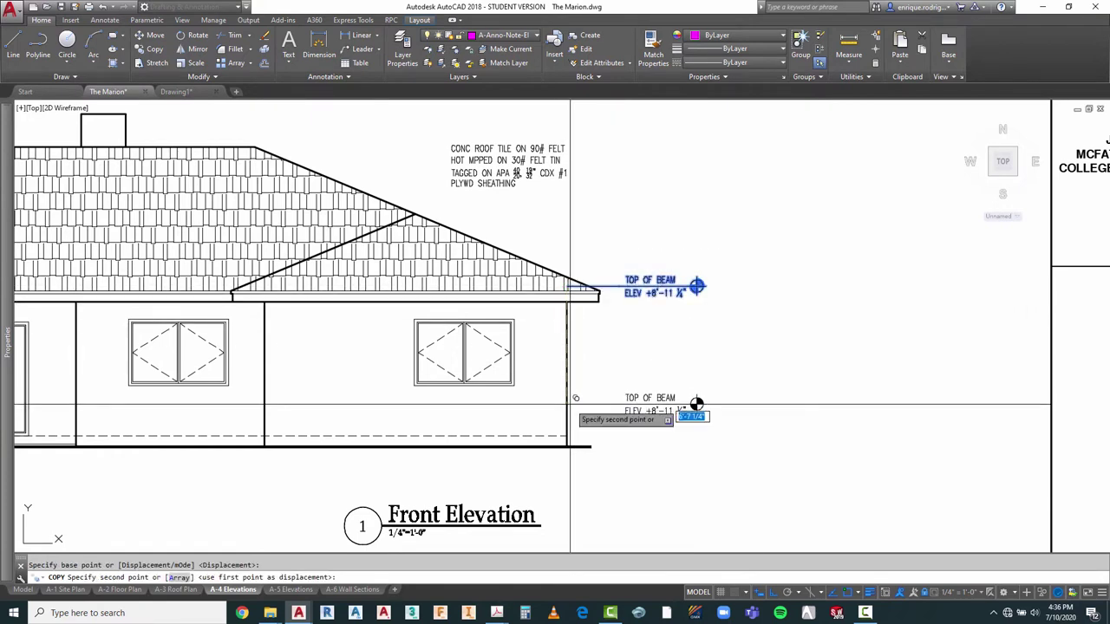
{"action": "left_click", "coordinate": [569, 436]}
{"action": "key", "text": "Escape"}
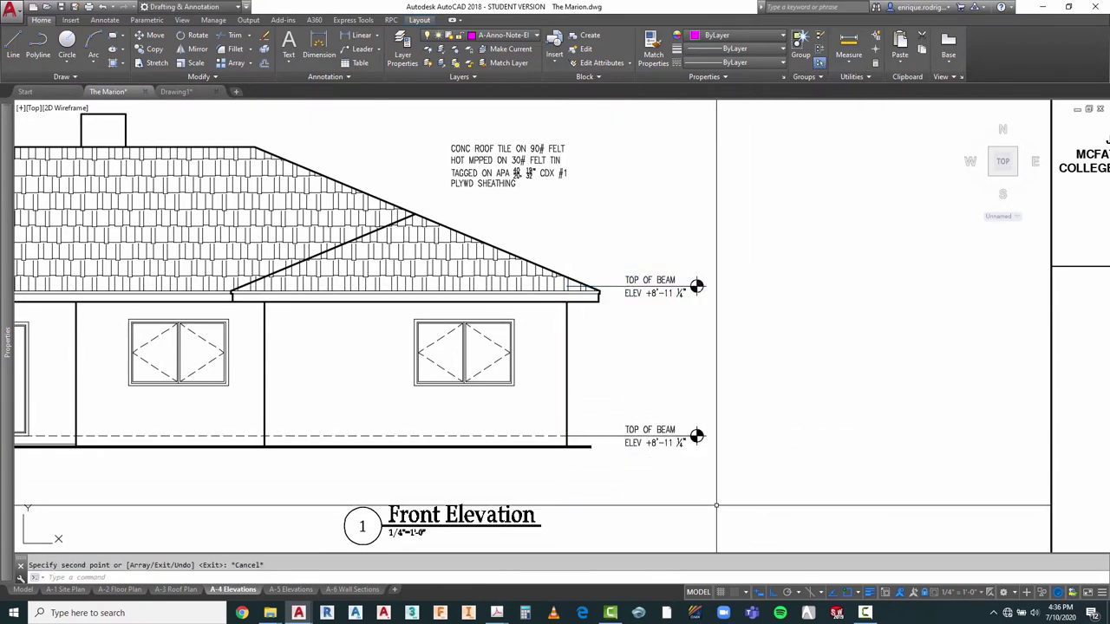
Step: Pull the wall end of the copied marker's leader slightly outward, leaving a small gap from the end wall
{"action": "scroll", "coordinate": [559, 459], "scroll_direction": "up", "scroll_amount": 2}
{"action": "scroll", "coordinate": [562, 451], "scroll_direction": "up", "scroll_amount": 2}
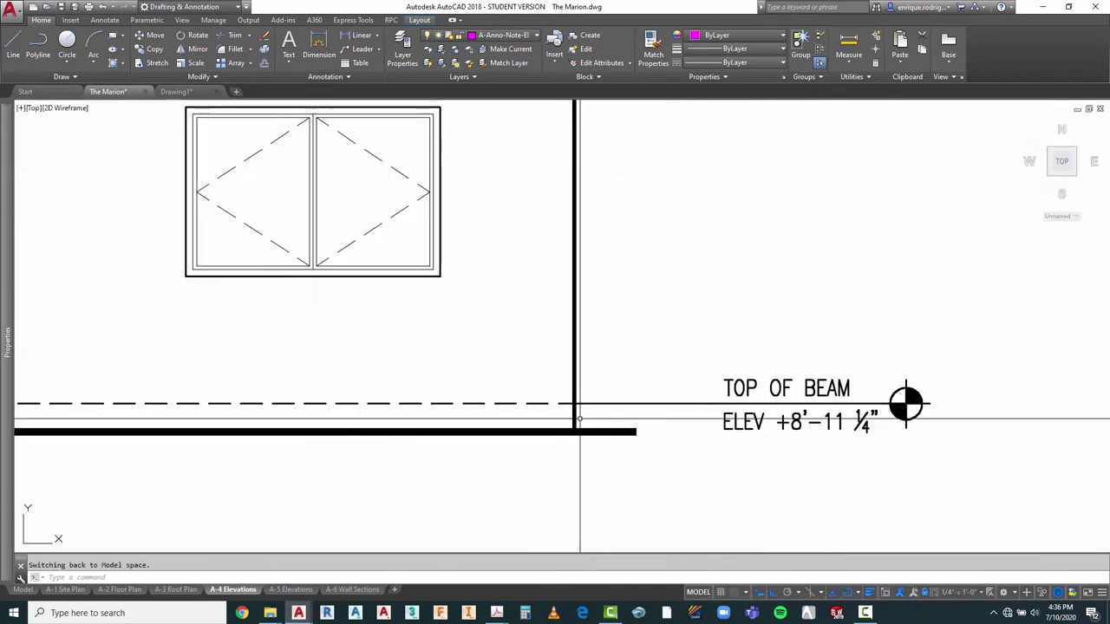
{"action": "left_click", "coordinate": [585, 405]}
{"action": "scroll", "coordinate": [573, 402], "scroll_direction": "up", "scroll_amount": 3}
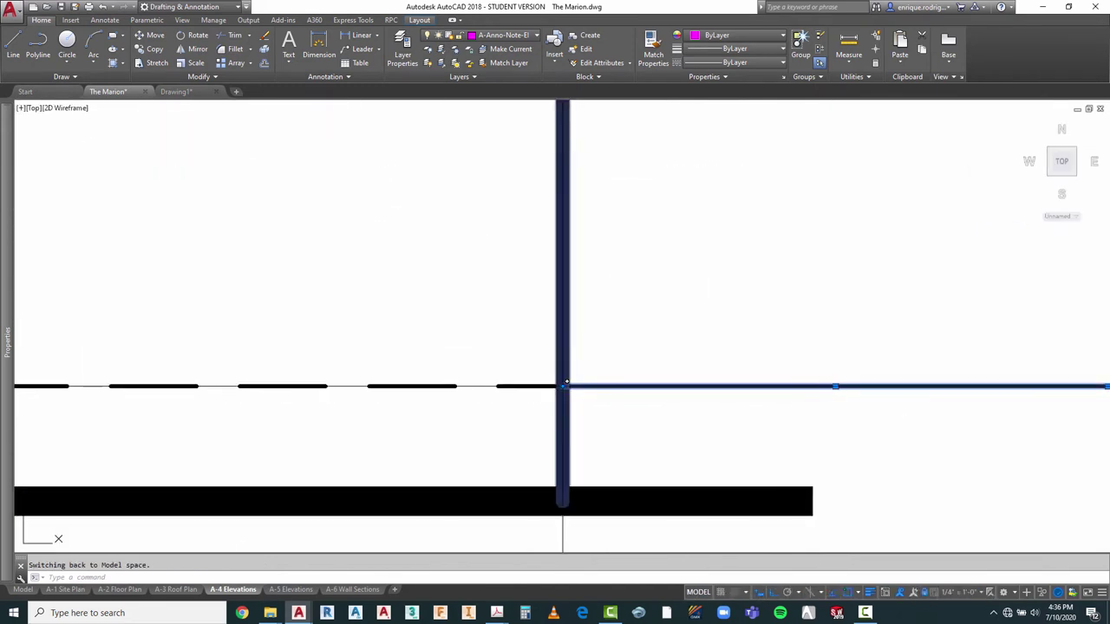
{"action": "left_click", "coordinate": [571, 400]}
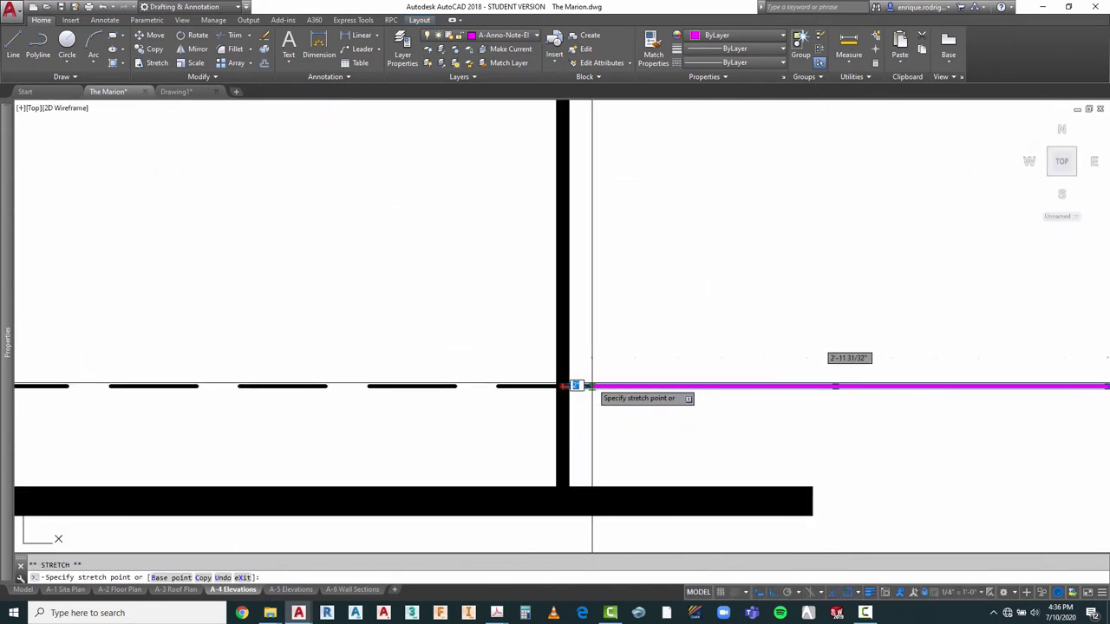
{"action": "left_click", "coordinate": [589, 385]}
{"action": "scroll", "coordinate": [555, 416], "scroll_direction": "down", "scroll_amount": 5}
{"action": "scroll", "coordinate": [555, 409], "scroll_direction": "down", "scroll_amount": 3}
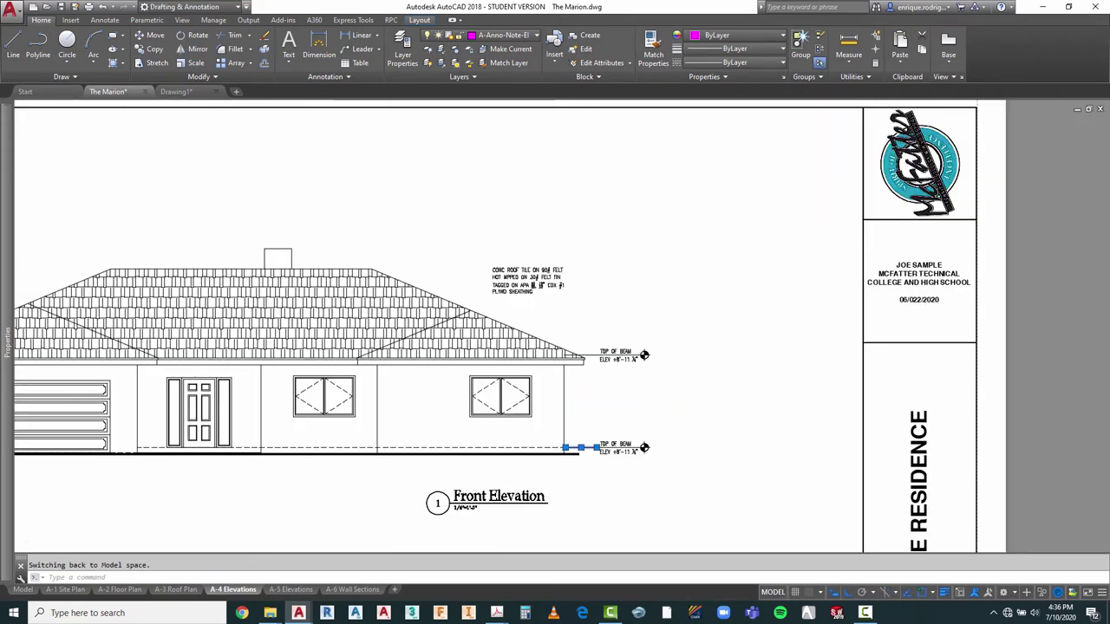
{"action": "key", "text": "Escape"}
{"action": "scroll", "coordinate": [629, 379], "scroll_direction": "up", "scroll_amount": 5}
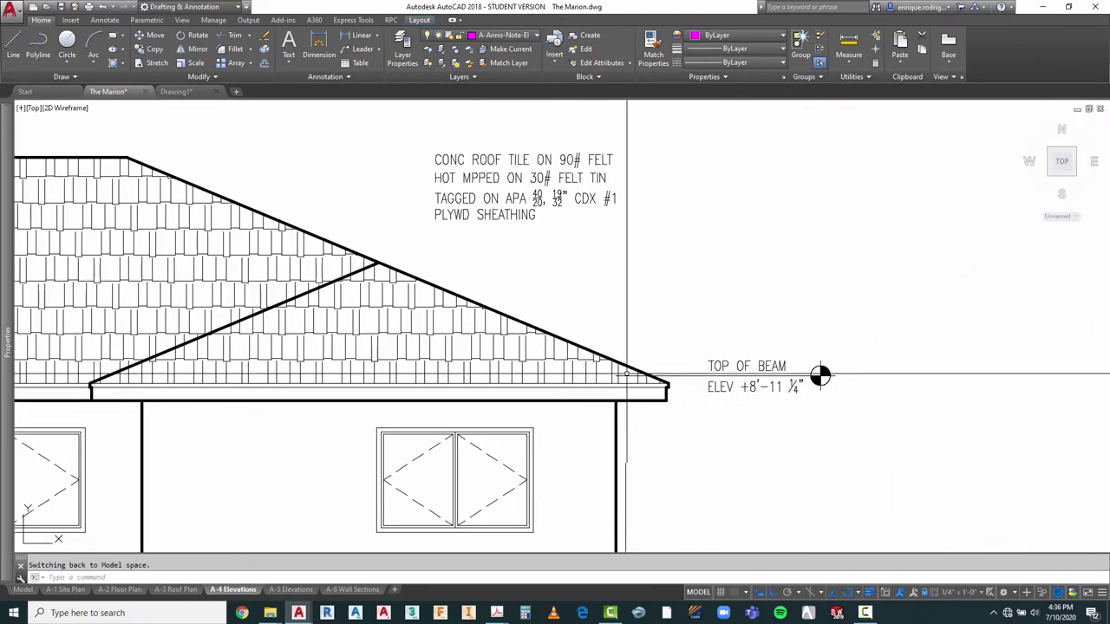
{"action": "scroll", "coordinate": [615, 379], "scroll_direction": "down", "scroll_amount": 2}
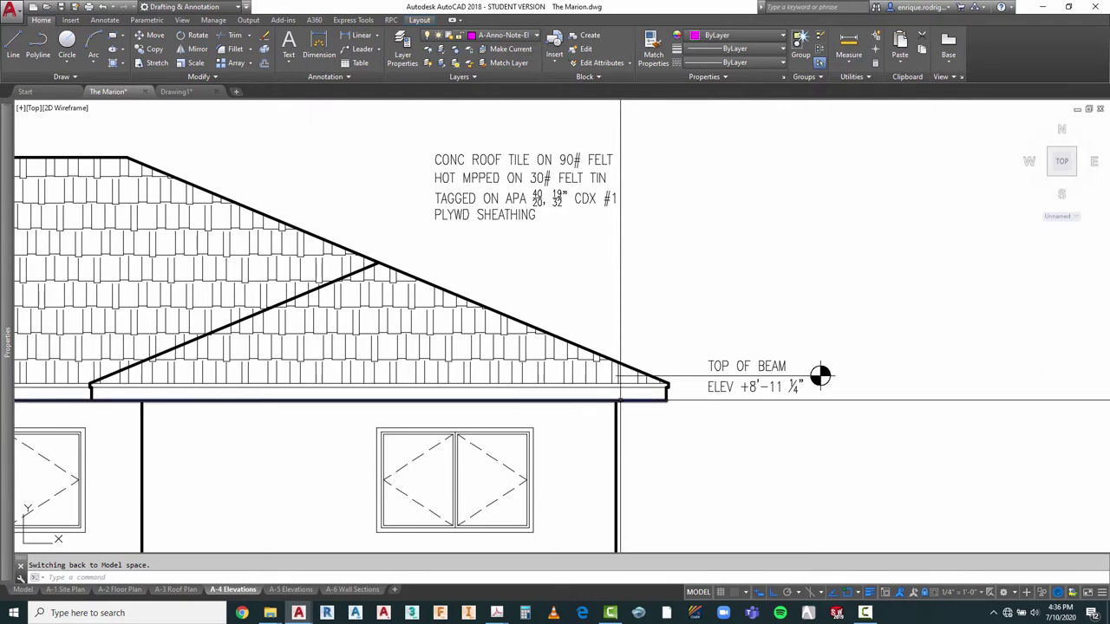
{"action": "scroll", "coordinate": [613, 294], "scroll_direction": "down", "scroll_amount": 3}
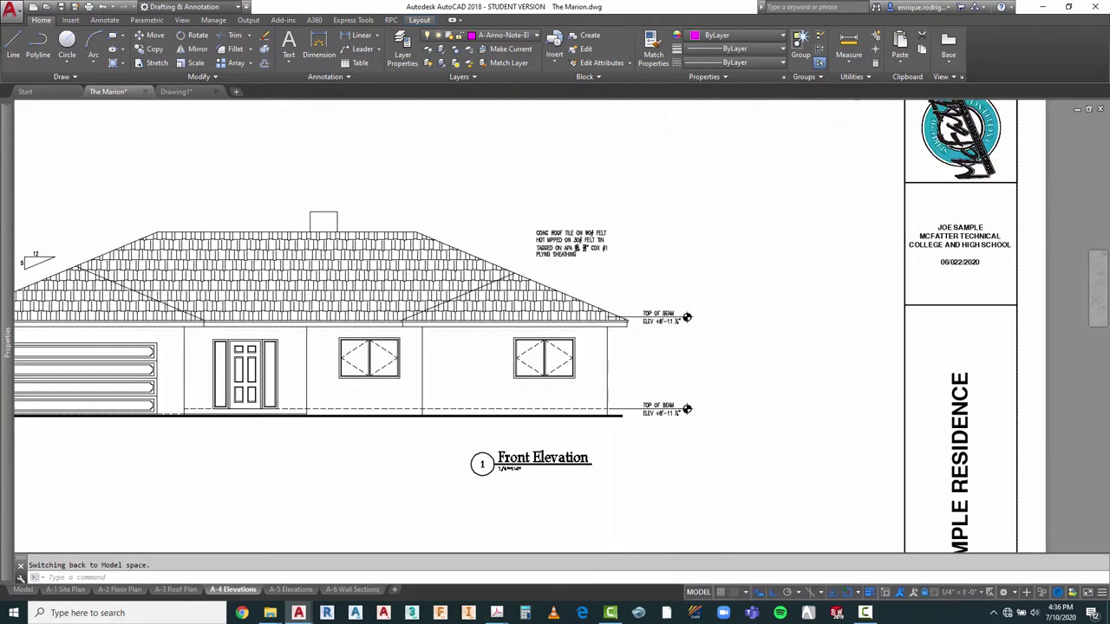
Step: Change the copied marker's upper text at the dashed floor line to "TOP OF SLAB"
{"action": "scroll", "coordinate": [664, 333], "scroll_direction": "up", "scroll_amount": 5}
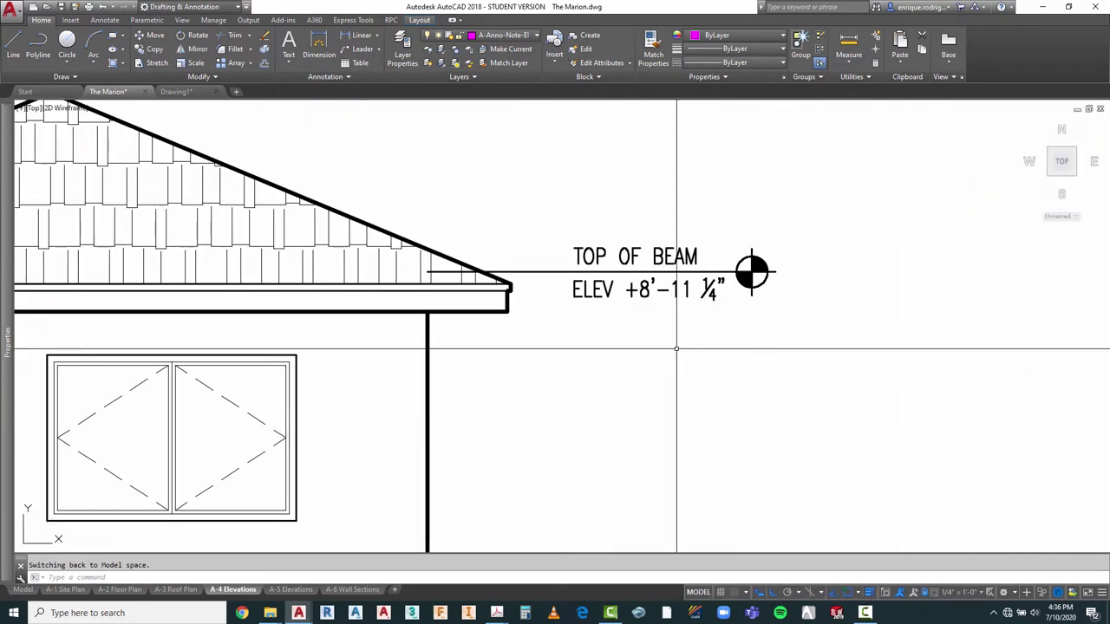
{"action": "scroll", "coordinate": [677, 348], "scroll_direction": "down", "scroll_amount": 6}
{"action": "scroll", "coordinate": [676, 349], "scroll_direction": "up", "scroll_amount": 4}
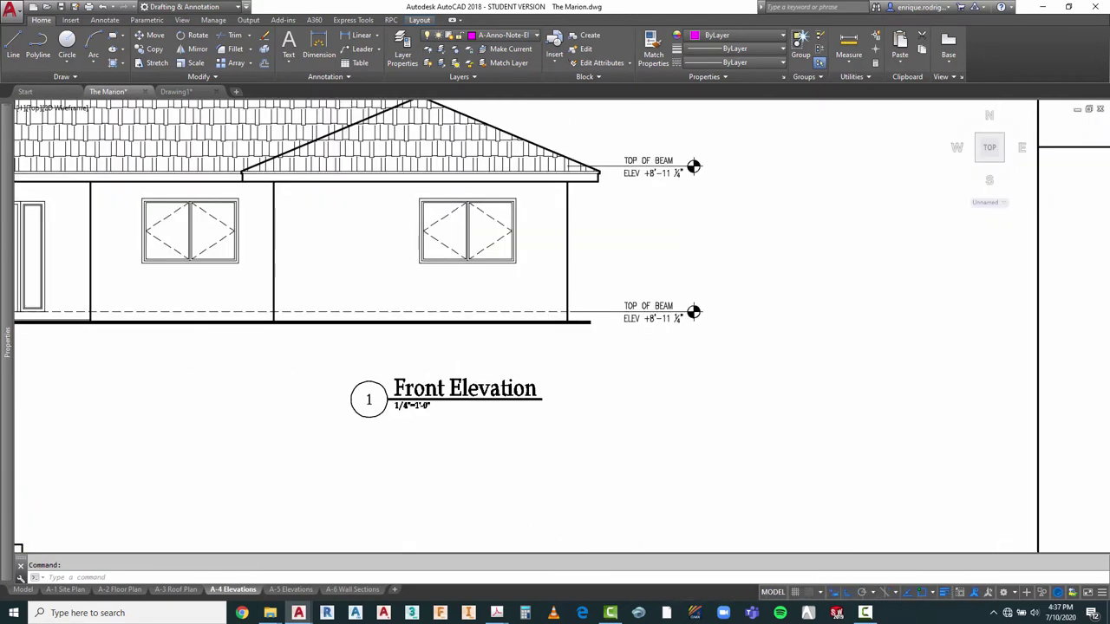
{"action": "scroll", "coordinate": [642, 317], "scroll_direction": "up", "scroll_amount": 3}
{"action": "left_click", "coordinate": [686, 295]}
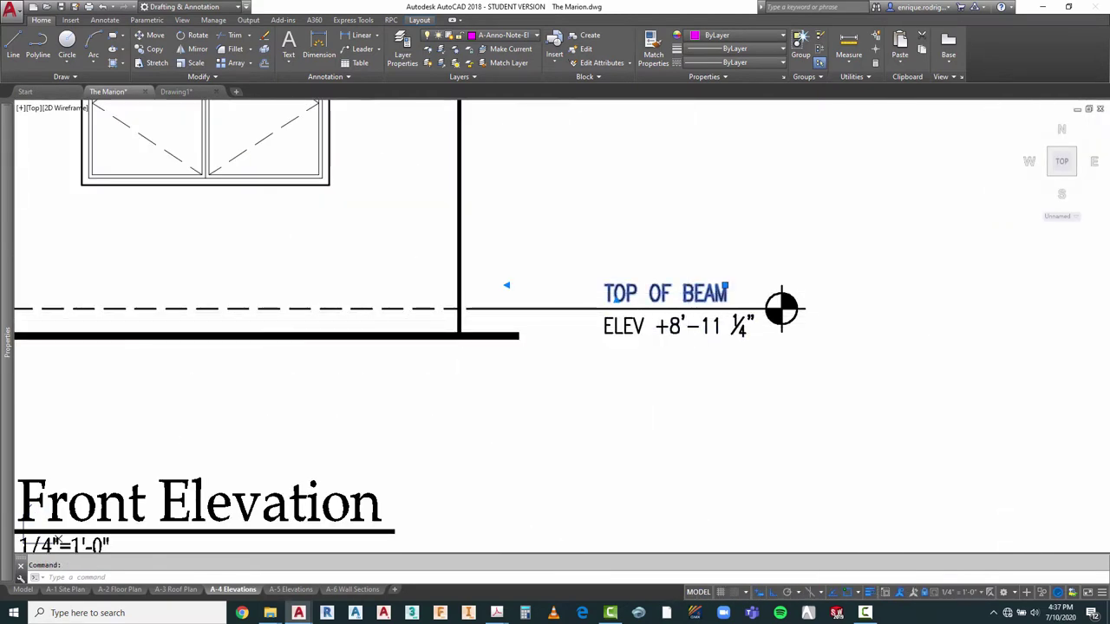
{"action": "double_click", "coordinate": [680, 296]}
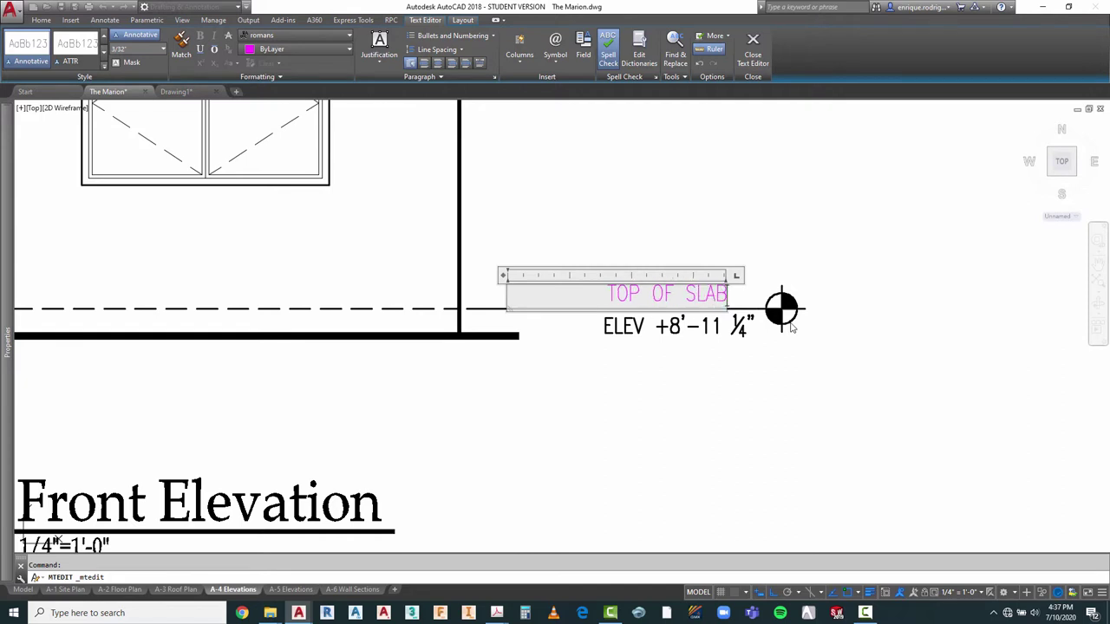
{"action": "left_click", "coordinate": [746, 394]}
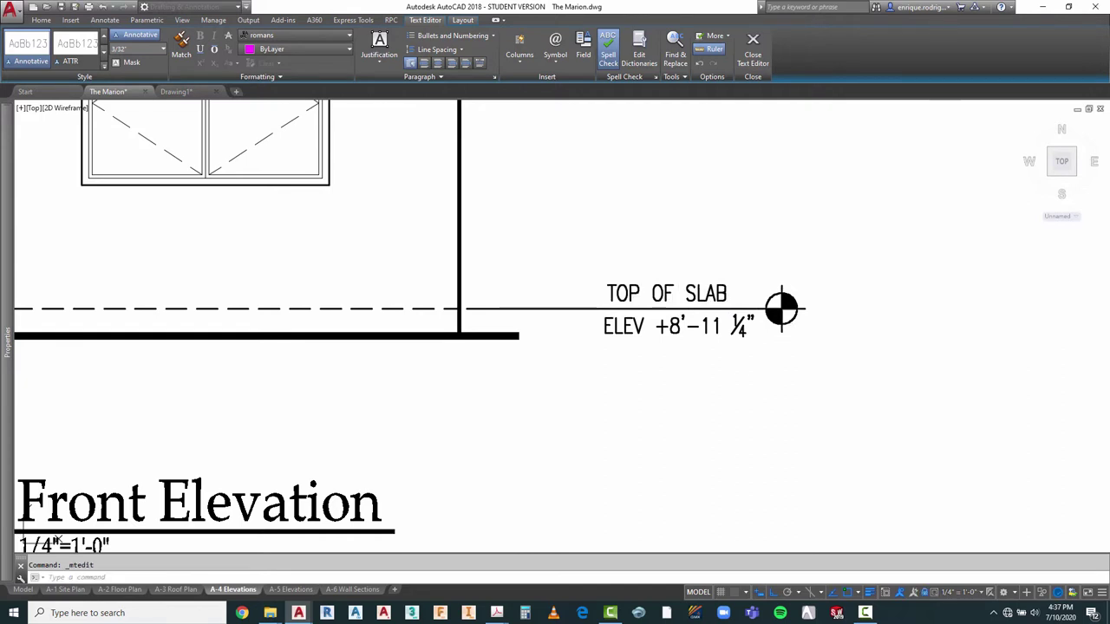
Step: Change the elevation text below the slab marker's leader to "ELEV +0'-0""
{"action": "left_click", "coordinate": [675, 325]}
{"action": "double_click", "coordinate": [668, 326]}
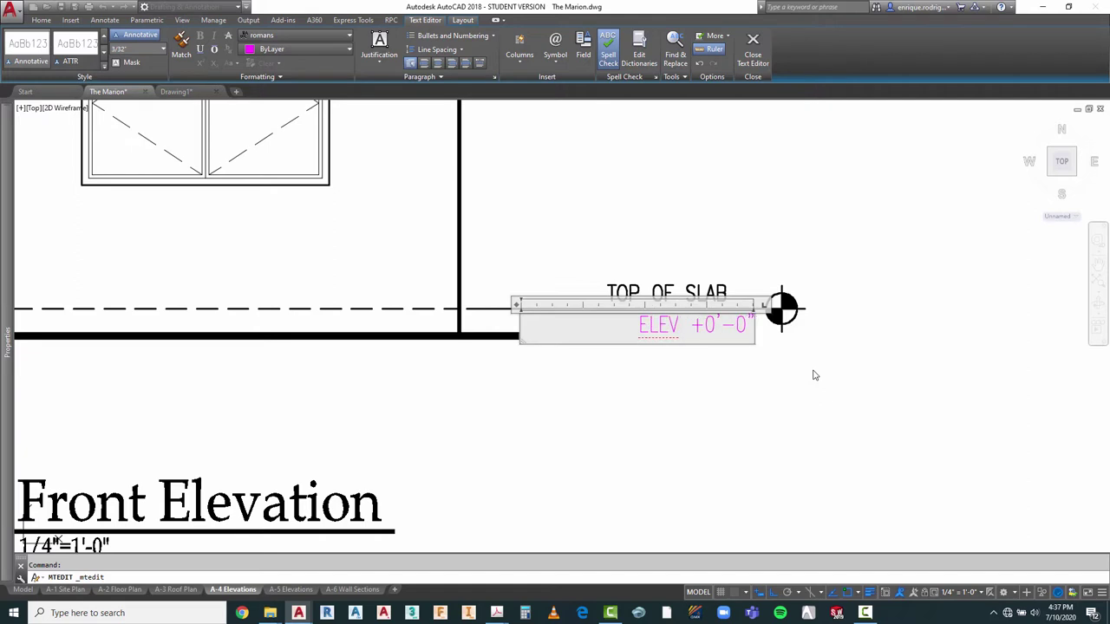
{"action": "key", "text": "Escape"}
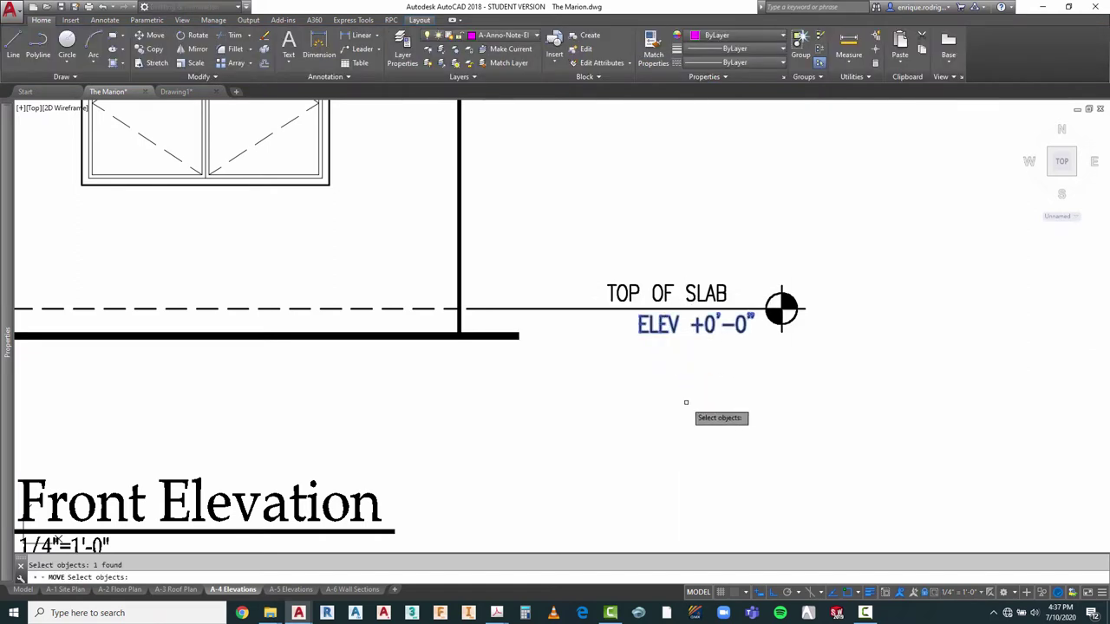
Step: Move the slab elevation text about 10" horizontally toward the wall, aligning its start with the "TOP OF SLAB" text
{"action": "key", "text": "Return"}
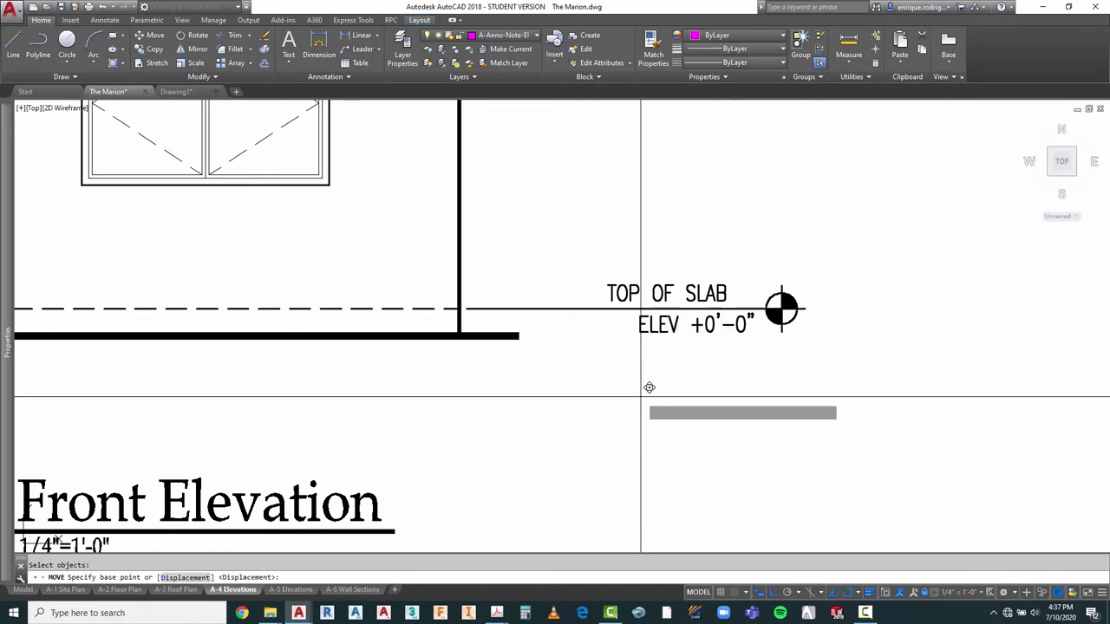
{"action": "left_click", "coordinate": [648, 387]}
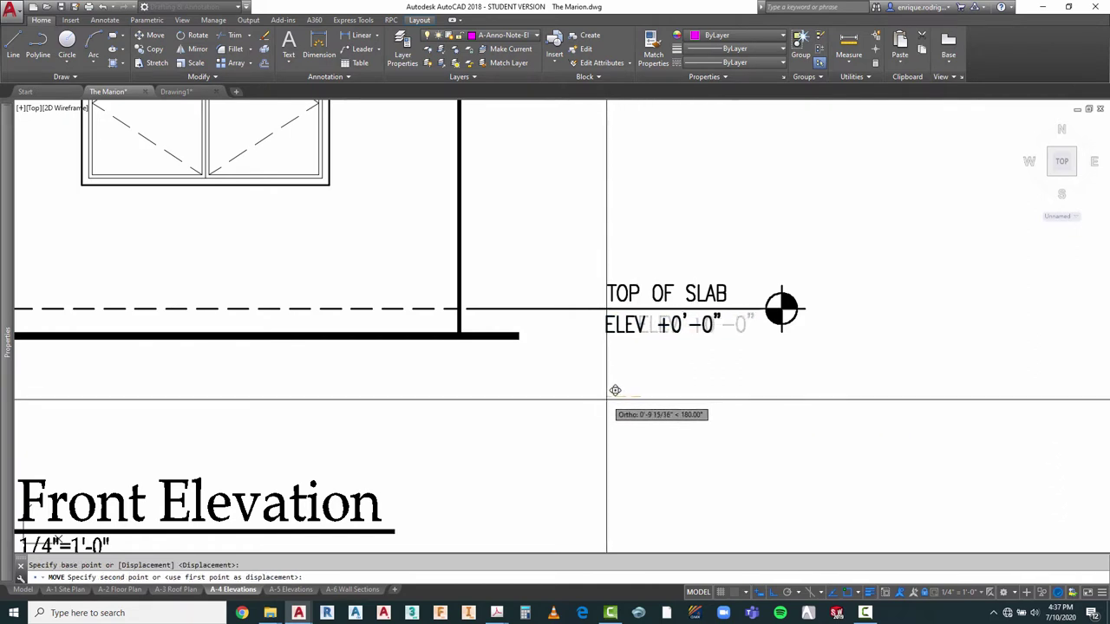
{"action": "left_click", "coordinate": [616, 391]}
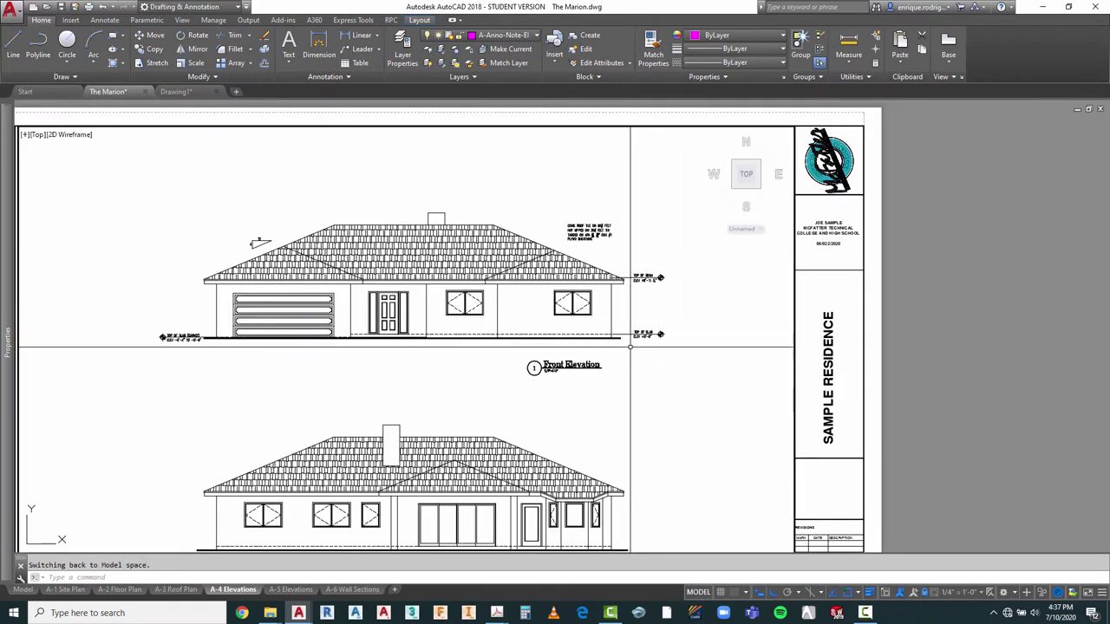
Step: Set the stacked 19/32 fraction in the roof tile note to the Fraction (Diagonal) style
{"action": "scroll", "coordinate": [642, 334], "scroll_direction": "down", "scroll_amount": 3}
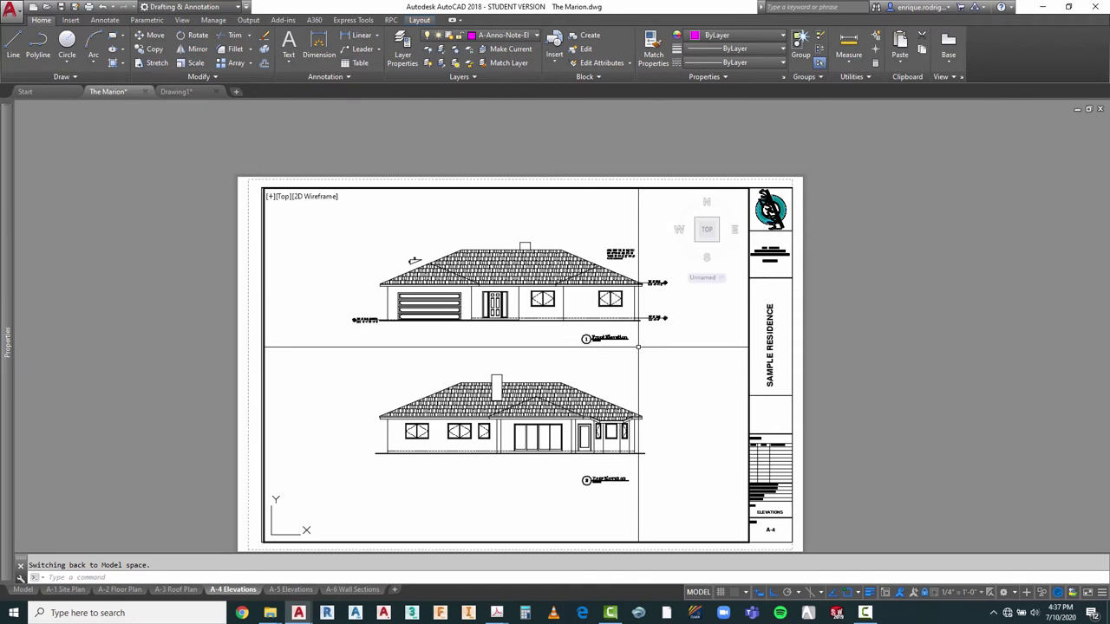
{"action": "scroll", "coordinate": [607, 244], "scroll_direction": "up", "scroll_amount": 4}
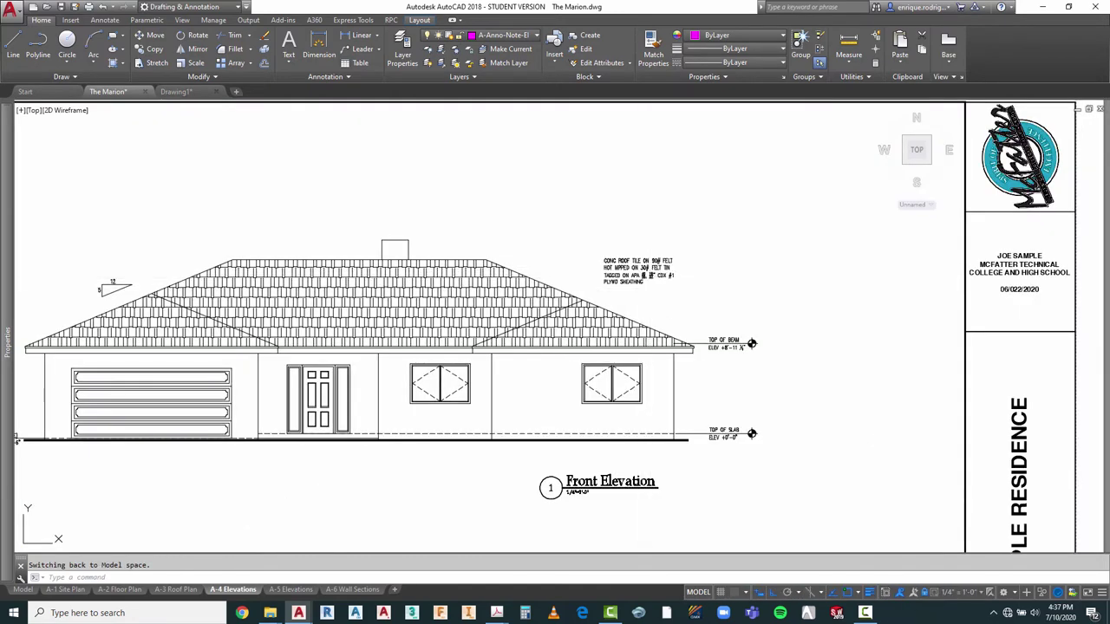
{"action": "key", "text": "Escape"}
{"action": "scroll", "coordinate": [615, 300], "scroll_direction": "up", "scroll_amount": 4}
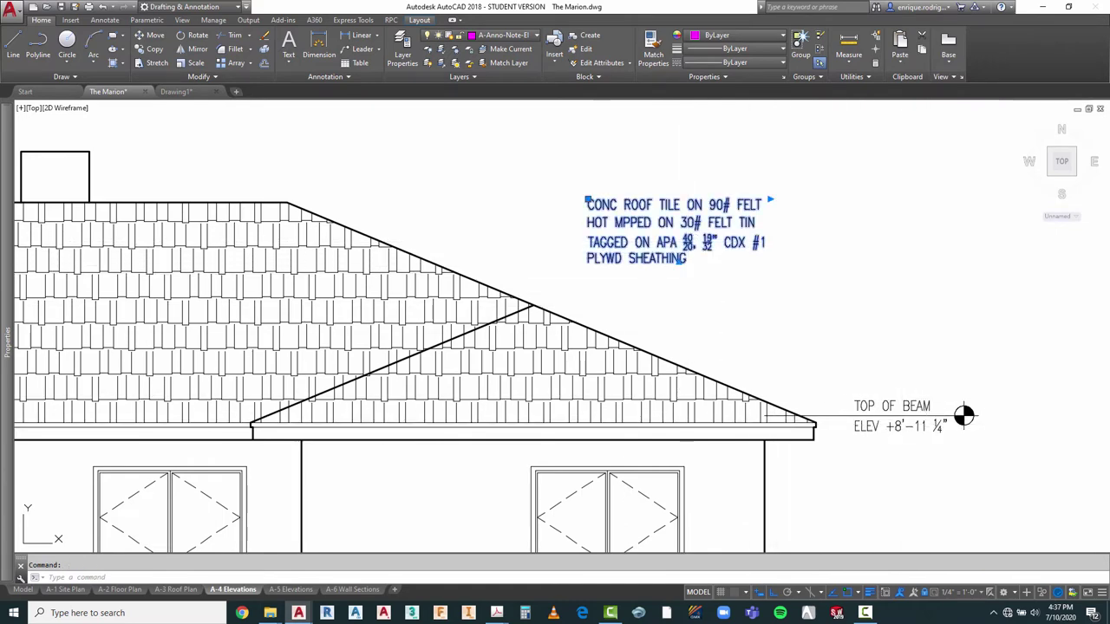
{"action": "double_click", "coordinate": [683, 248]}
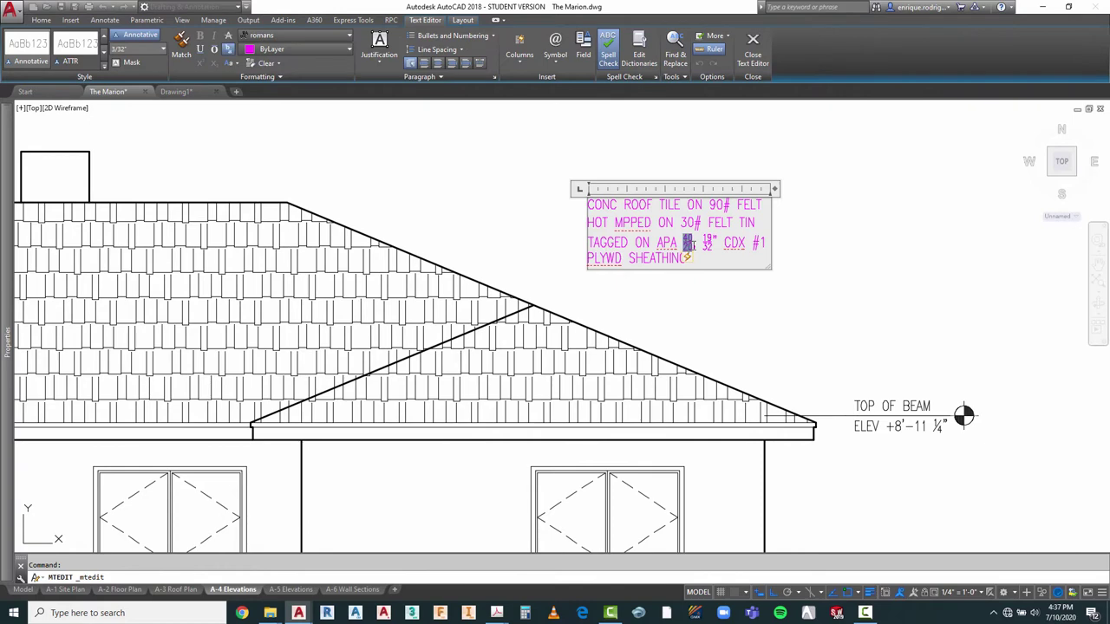
{"action": "right_click", "coordinate": [706, 245]}
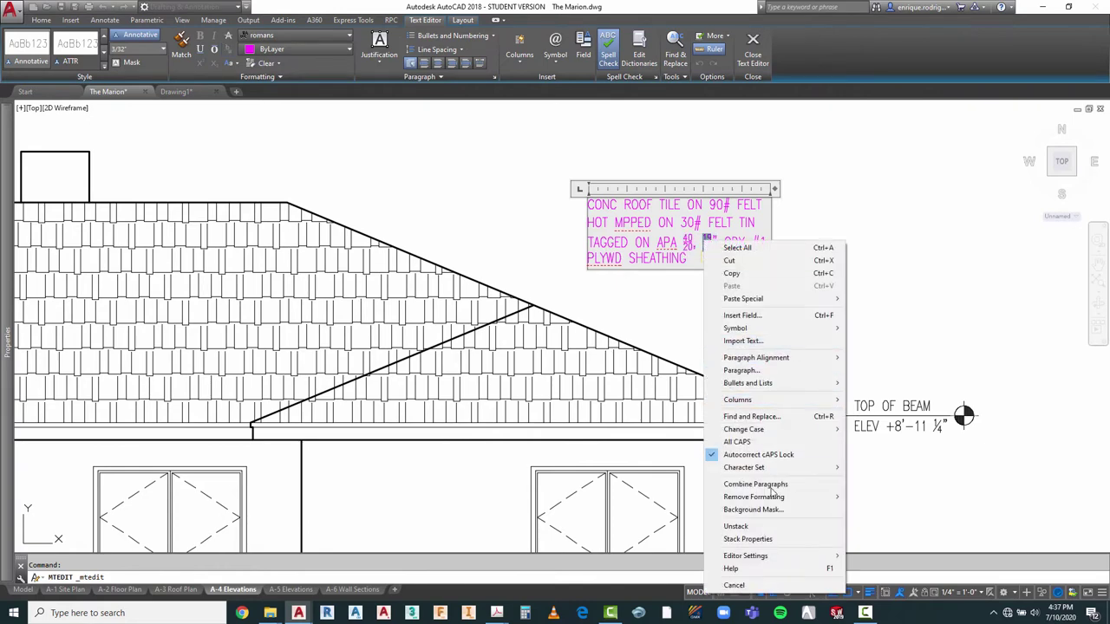
{"action": "left_click", "coordinate": [747, 540]}
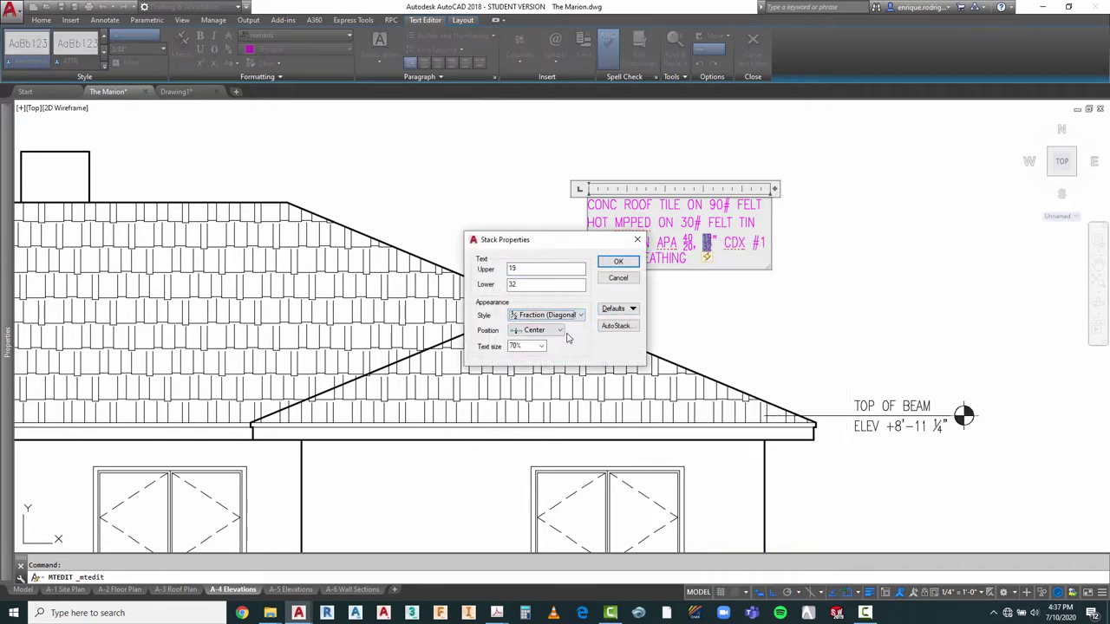
{"action": "left_click", "coordinate": [618, 261]}
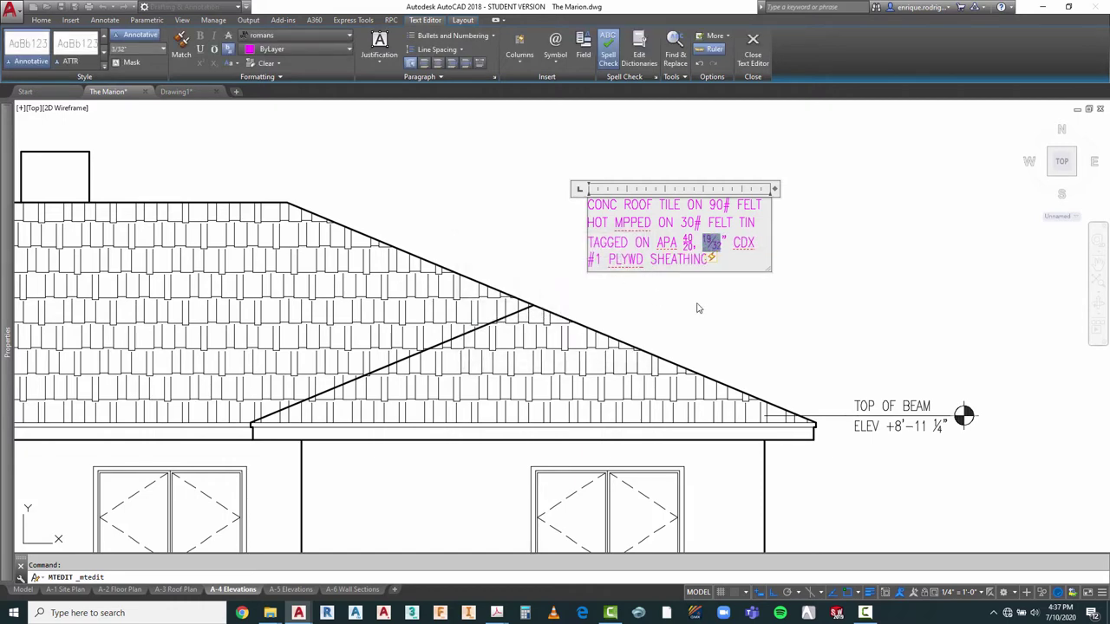
{"action": "left_click", "coordinate": [785, 318]}
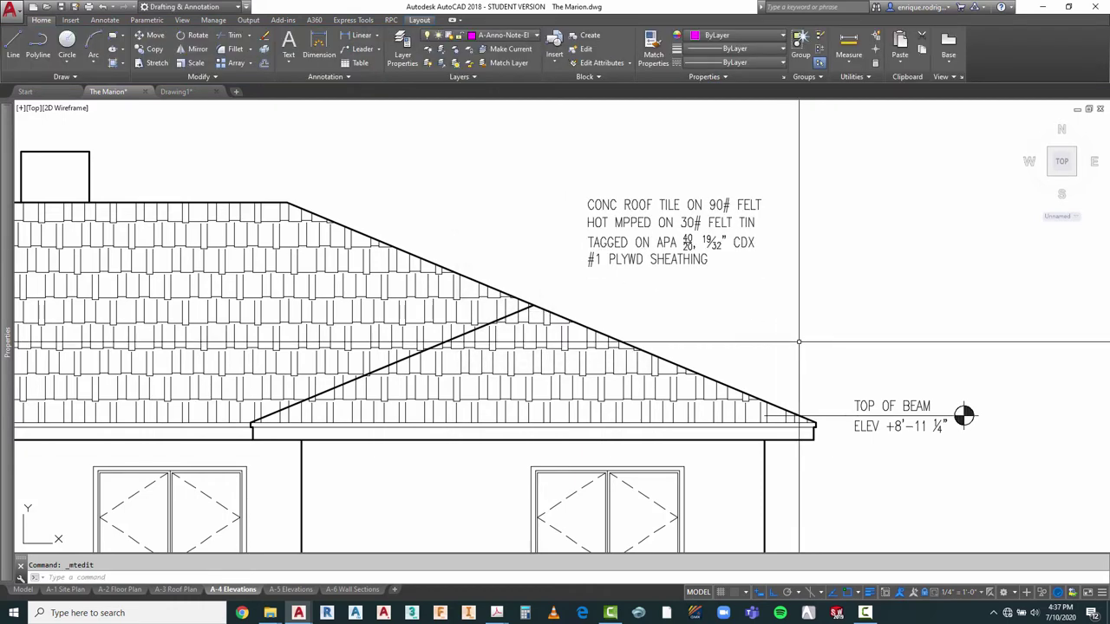
Step: Set the stacked 40/20 fraction in the roof tile note to the Fraction (Diagonal) style
{"action": "key", "text": "Escape"}
{"action": "left_click", "coordinate": [686, 239]}
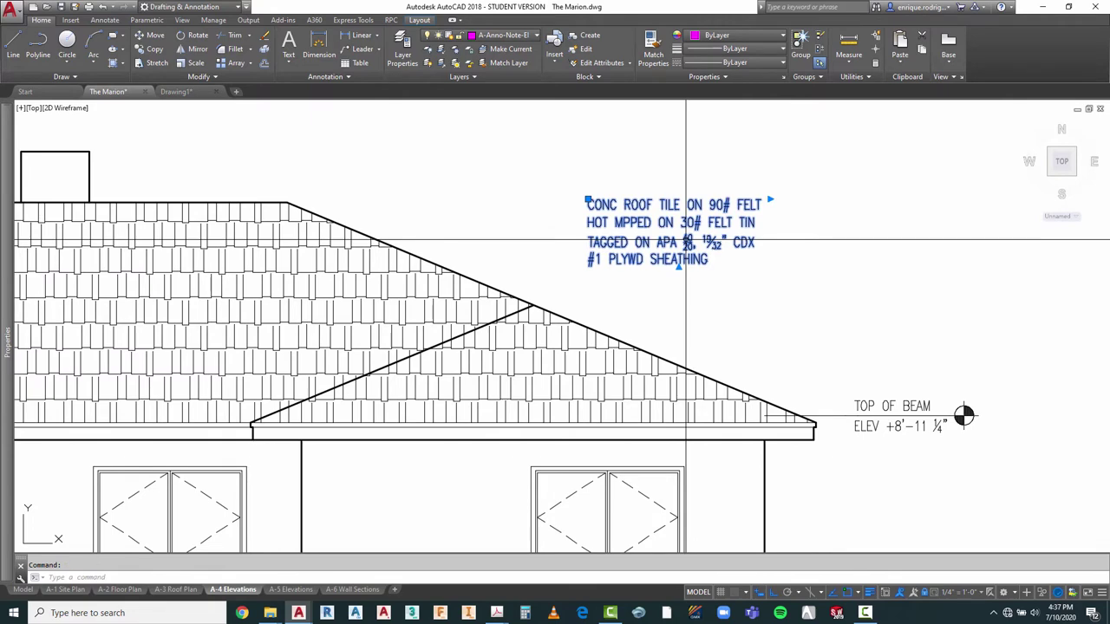
{"action": "double_click", "coordinate": [686, 243]}
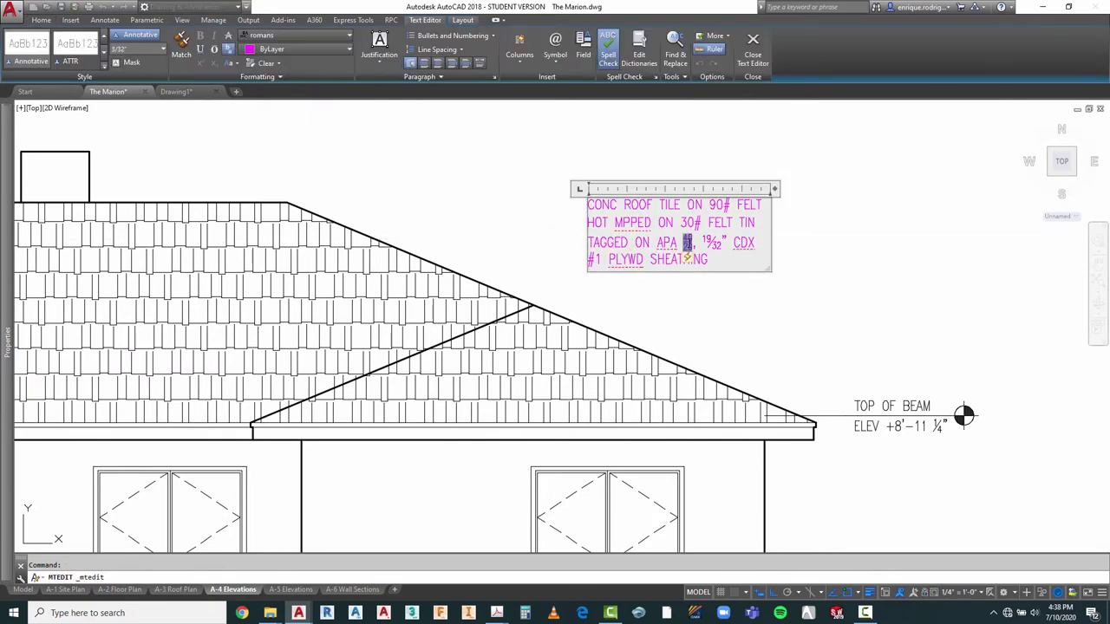
{"action": "right_click", "coordinate": [689, 243]}
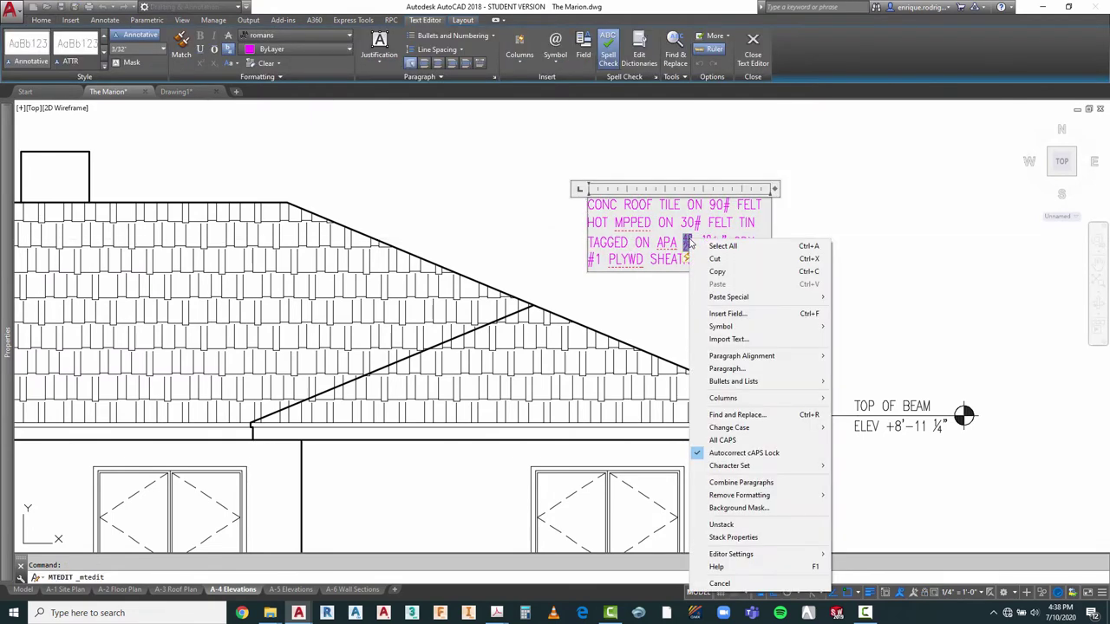
{"action": "left_click", "coordinate": [734, 538]}
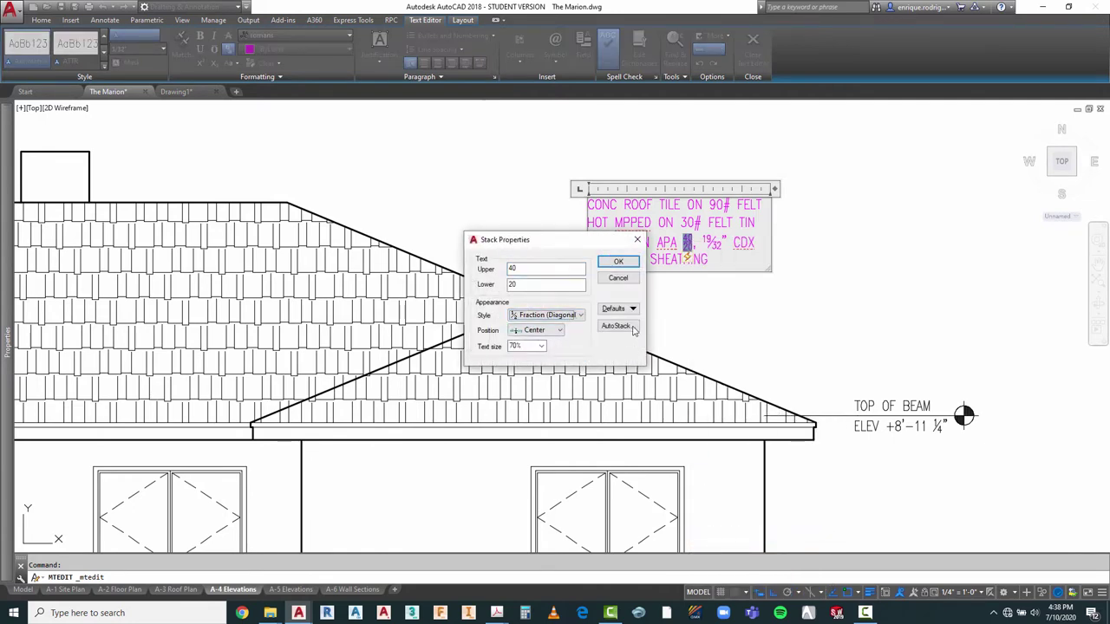
{"action": "left_click", "coordinate": [631, 262]}
{"action": "left_click", "coordinate": [796, 338]}
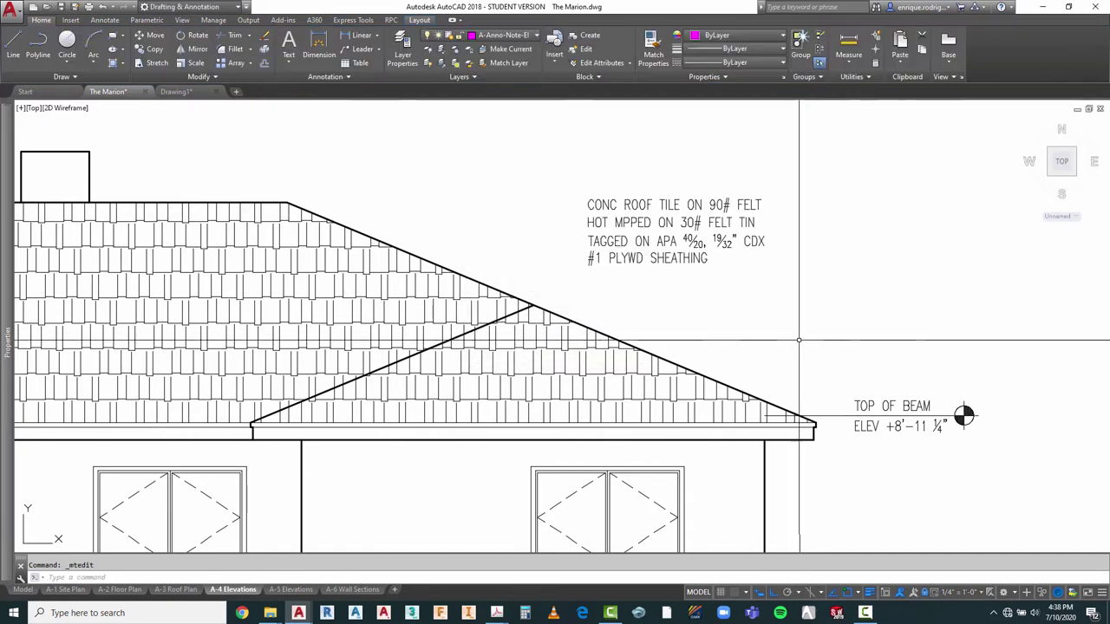
Step: Move the roof tile note about 2'-6" toward the roof and slightly upward, with Ortho turned off
{"action": "scroll", "coordinate": [719, 238], "scroll_direction": "down", "scroll_amount": 6}
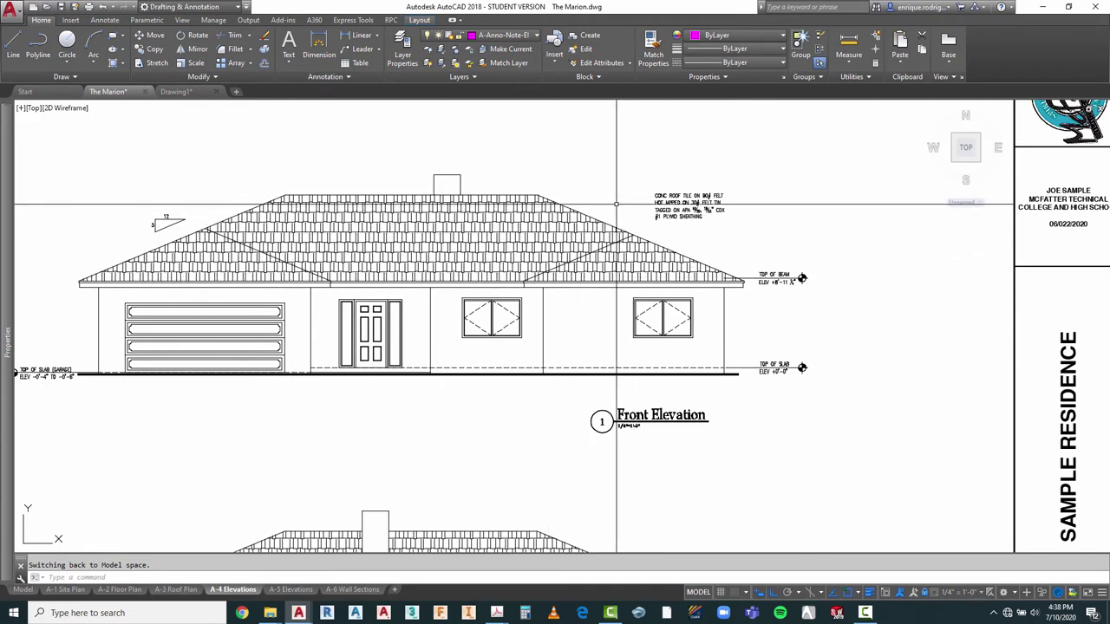
{"action": "key", "text": "Escape"}
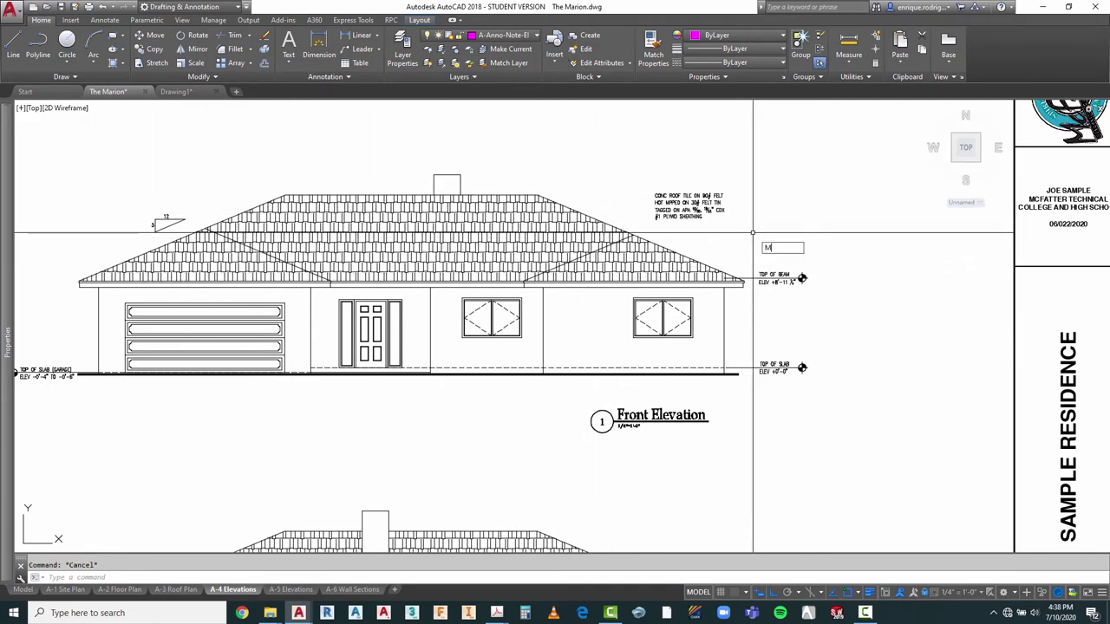
{"action": "key", "text": "Return"}
{"action": "left_click", "coordinate": [732, 224]}
{"action": "left_click", "coordinate": [650, 184]}
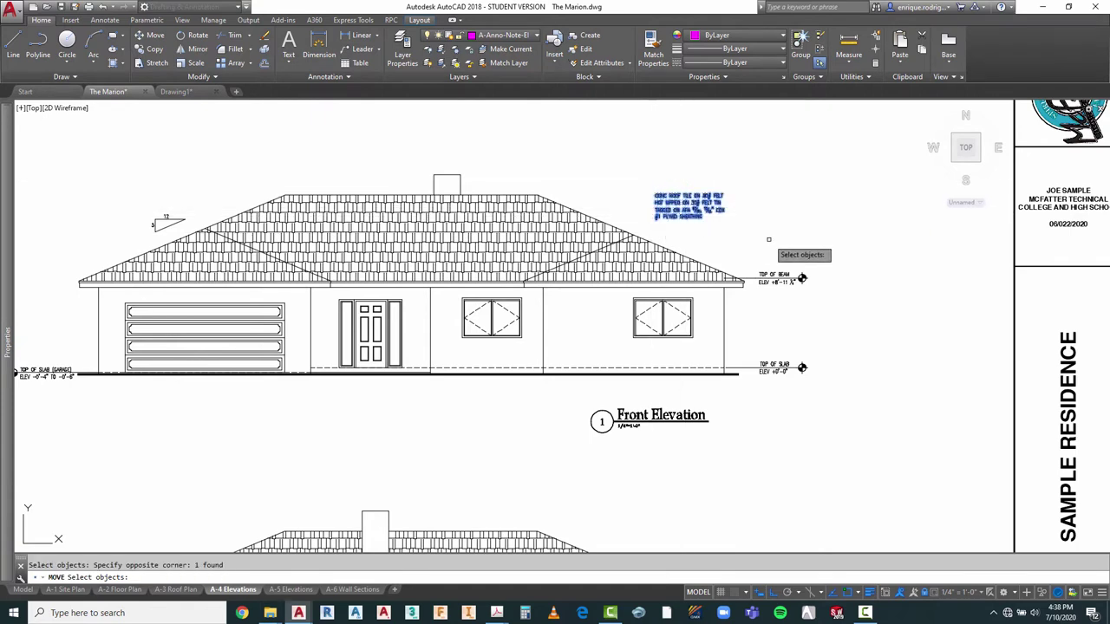
{"action": "key", "text": "Return"}
{"action": "left_click", "coordinate": [788, 219]}
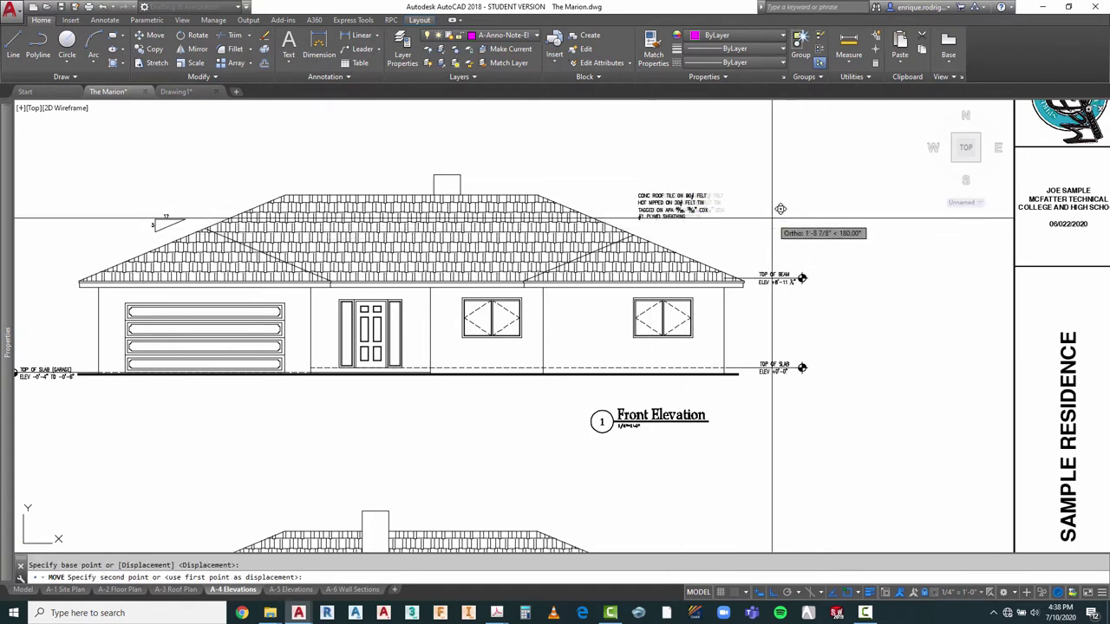
{"action": "key", "text": "F8"}
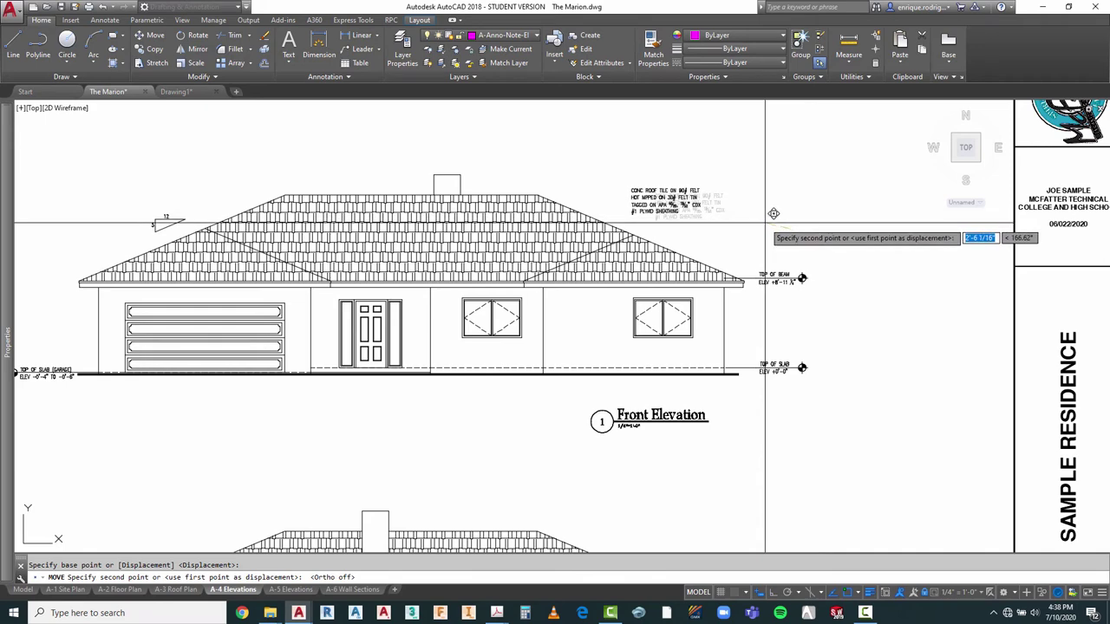
{"action": "key", "text": "Escape"}
Step: Mirror the 5/12 roof slope symbol about a vertical line through the middle of the main ridge, keeping the original
{"action": "scroll", "coordinate": [593, 230], "scroll_direction": "down", "scroll_amount": 3}
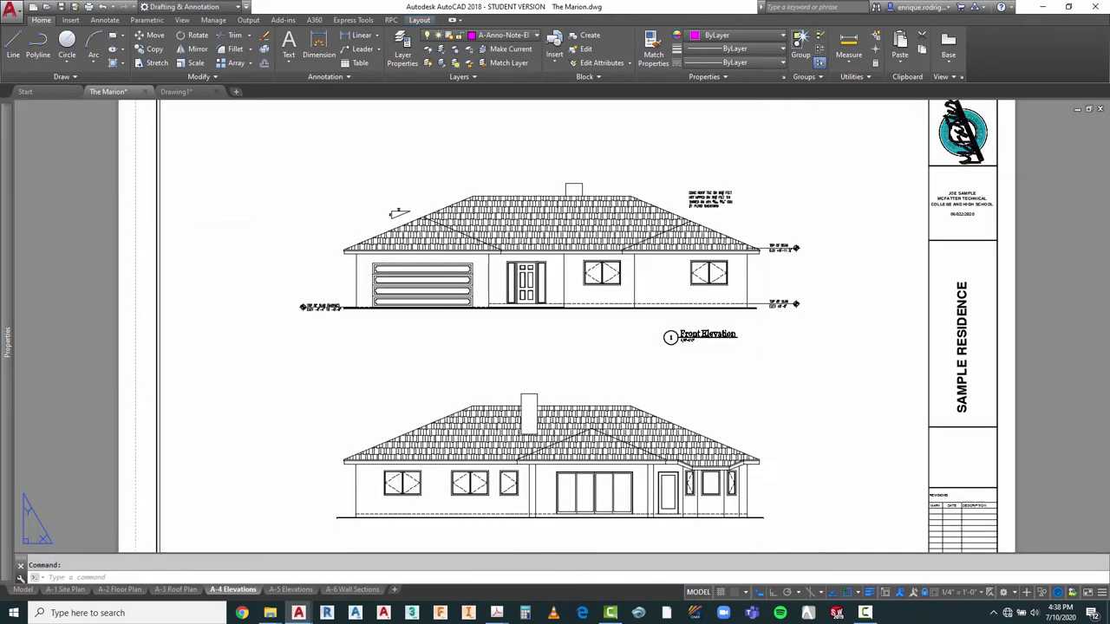
{"action": "scroll", "coordinate": [406, 238], "scroll_direction": "up", "scroll_amount": 5}
{"action": "double_click", "coordinate": [373, 182]}
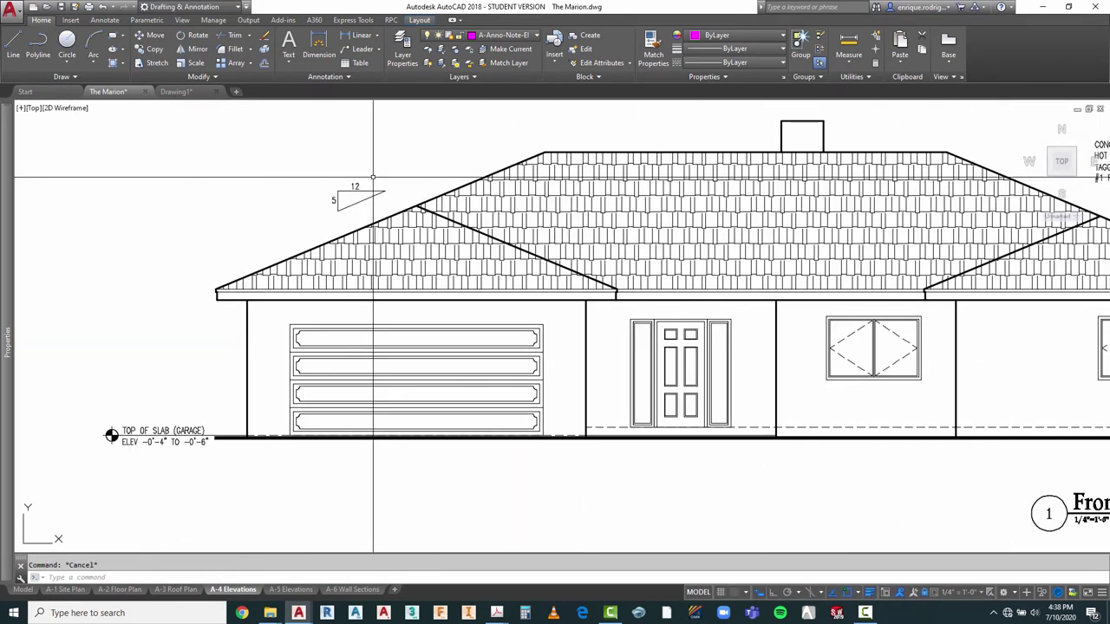
{"action": "type", "text": "MI"}
{"action": "key", "text": "Return"}
{"action": "left_click", "coordinate": [371, 177]}
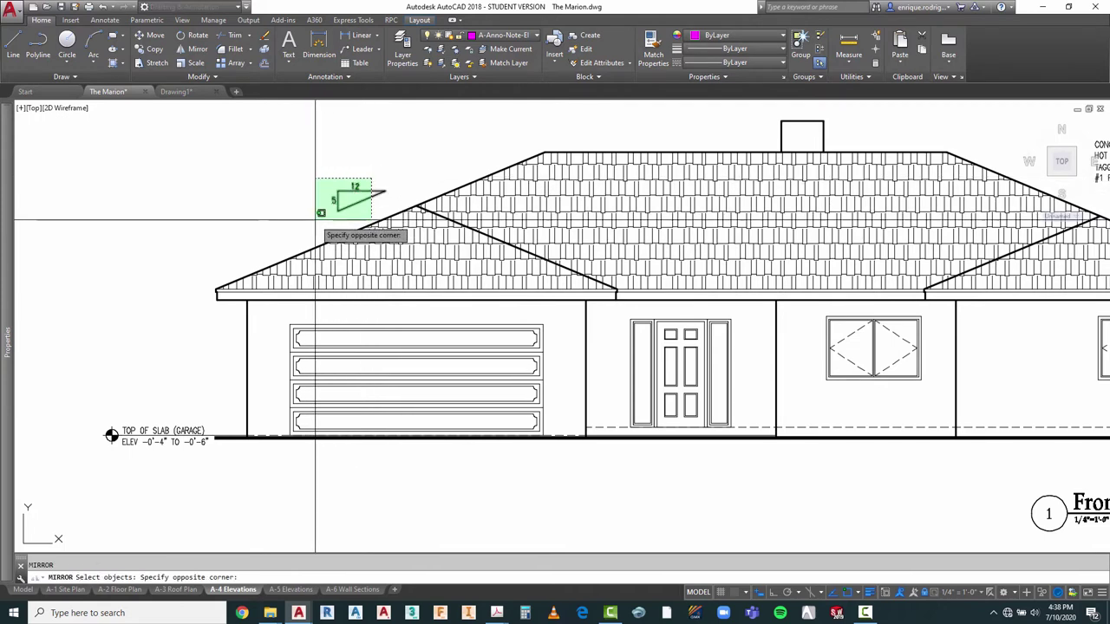
{"action": "left_click", "coordinate": [317, 224]}
{"action": "key", "text": "Return"}
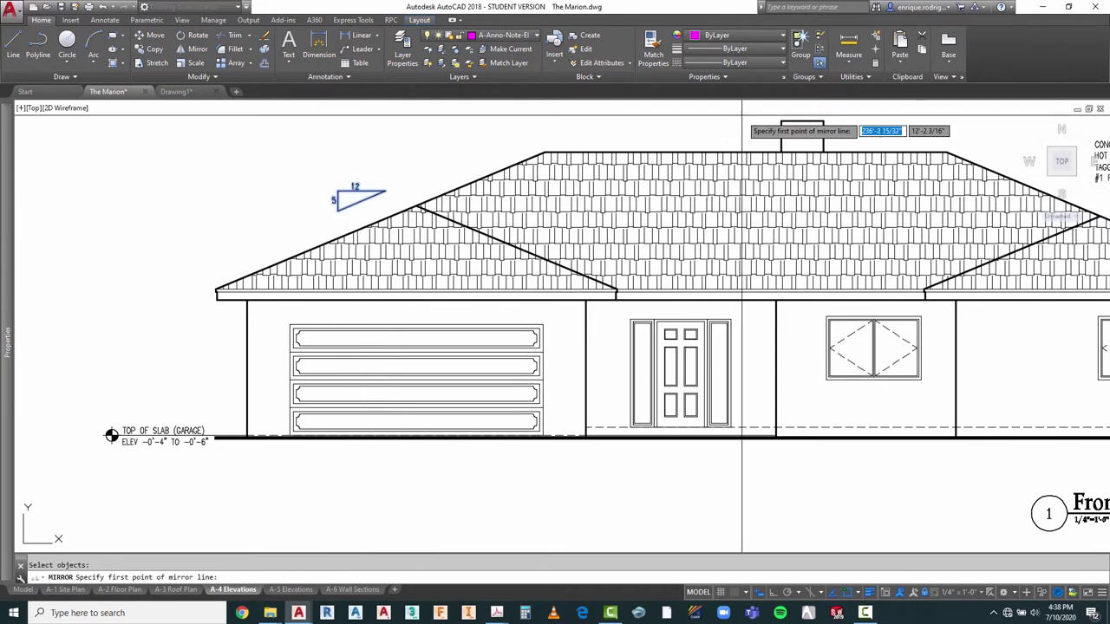
{"action": "left_click", "coordinate": [749, 126]}
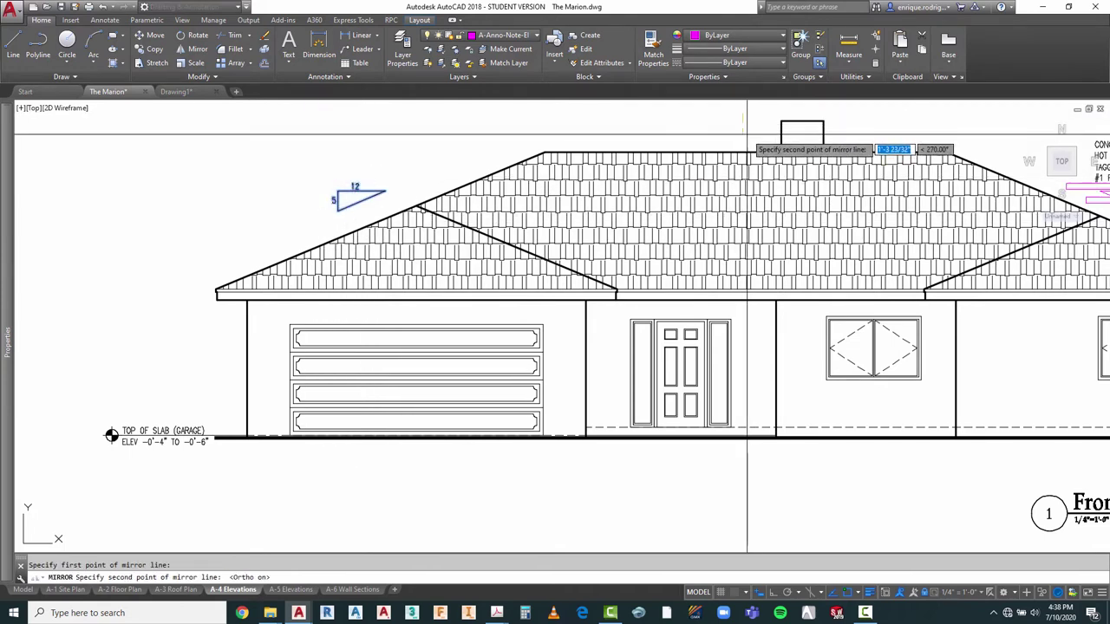
{"action": "left_click", "coordinate": [506, 196]}
{"action": "key", "text": "Return"}
{"action": "scroll", "coordinate": [506, 196], "scroll_direction": "down", "scroll_amount": 5}
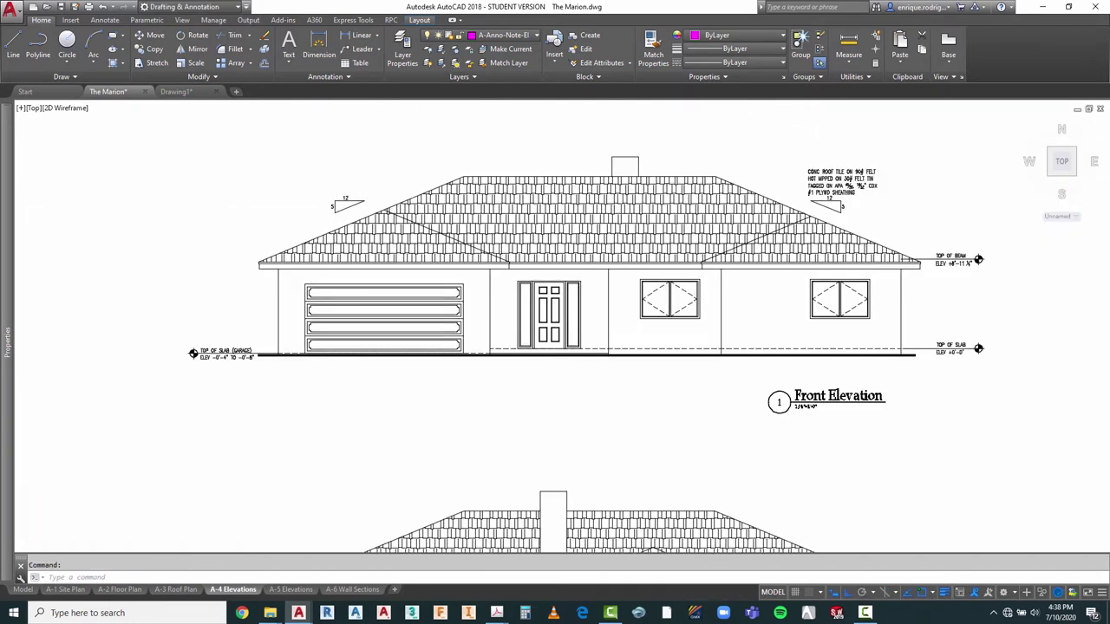
{"action": "scroll", "coordinate": [661, 197], "scroll_direction": "up", "scroll_amount": 6}
{"action": "key", "text": "Escape"}
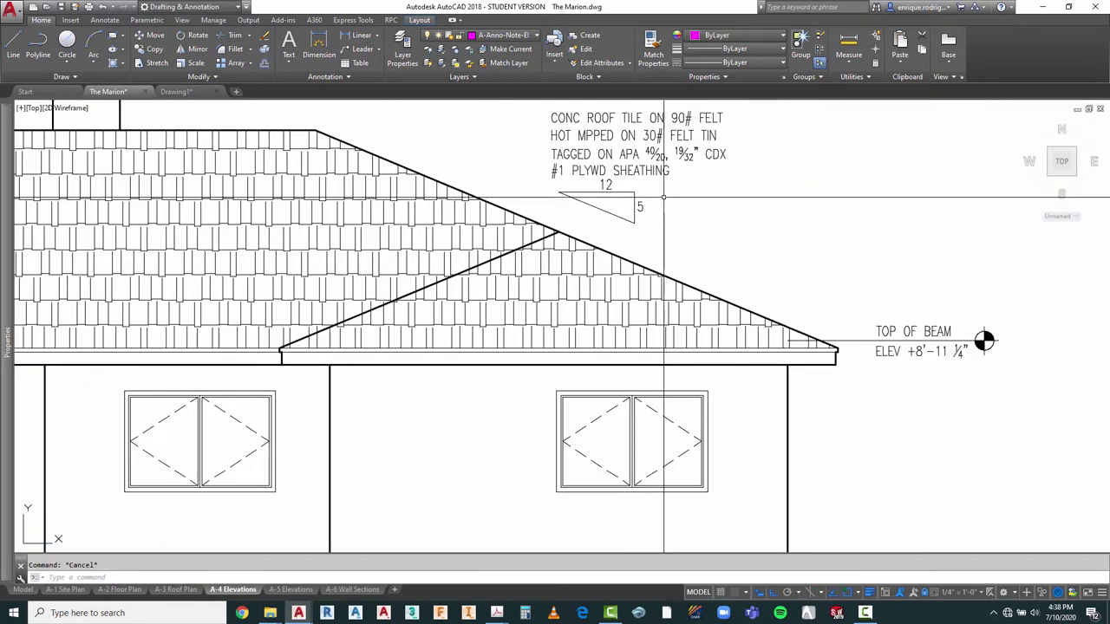
Step: Move the 5/12 slope symbol under the roof tile note about 4'-6" diagonally down to the adjacent roof slope, with Ortho turned off
{"action": "key", "text": "Return"}
{"action": "left_click", "coordinate": [647, 184]}
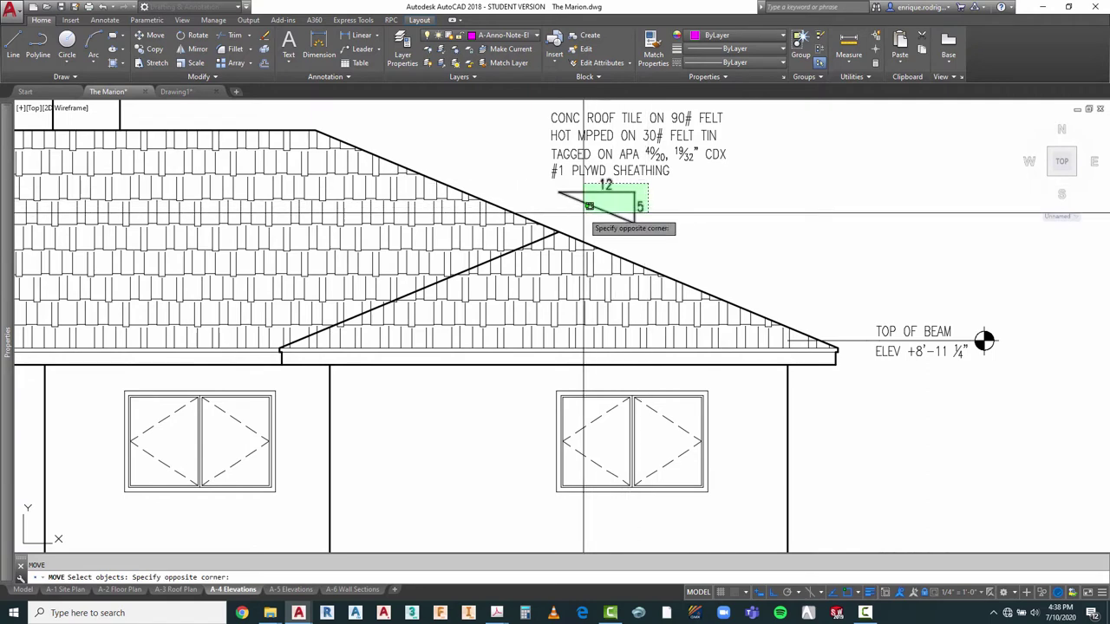
{"action": "left_click", "coordinate": [592, 224]}
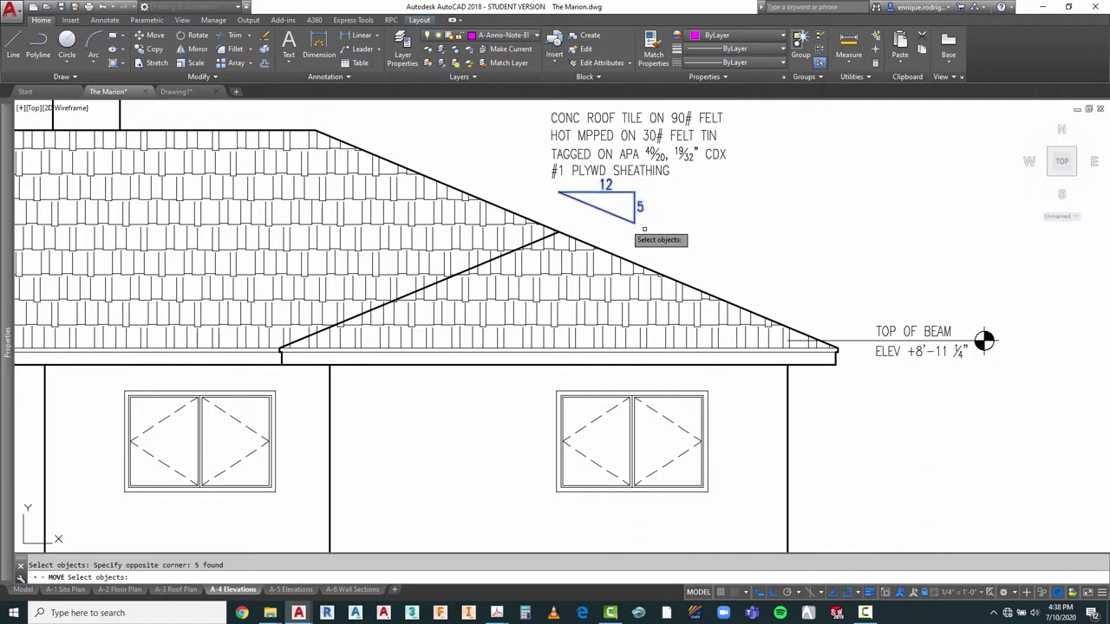
{"action": "key", "text": "Return"}
{"action": "left_click", "coordinate": [712, 230]}
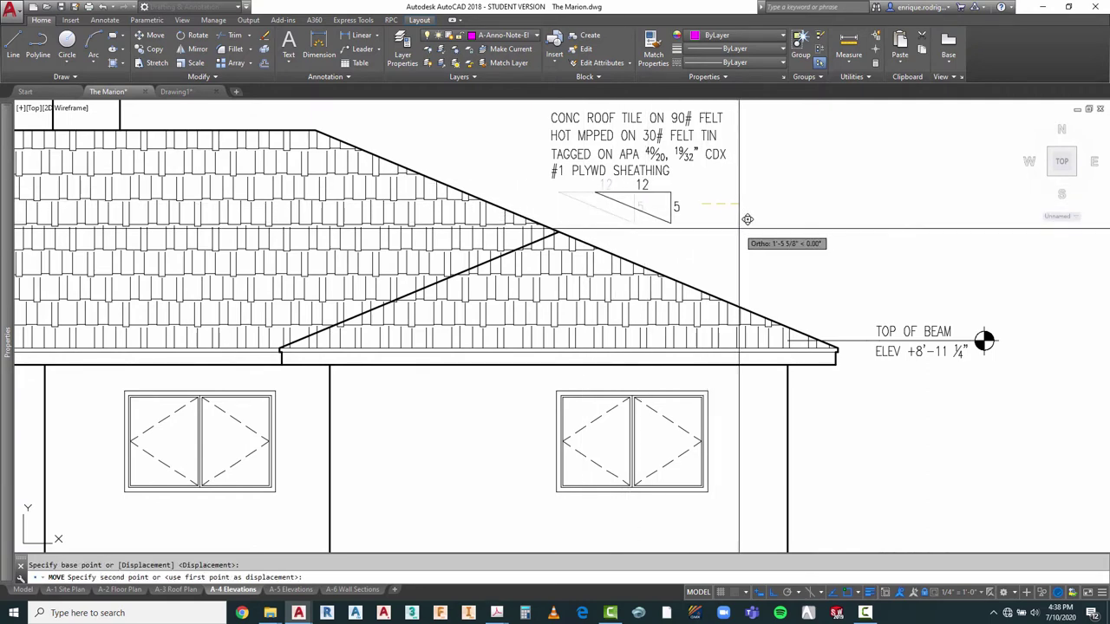
{"action": "key", "text": "F8"}
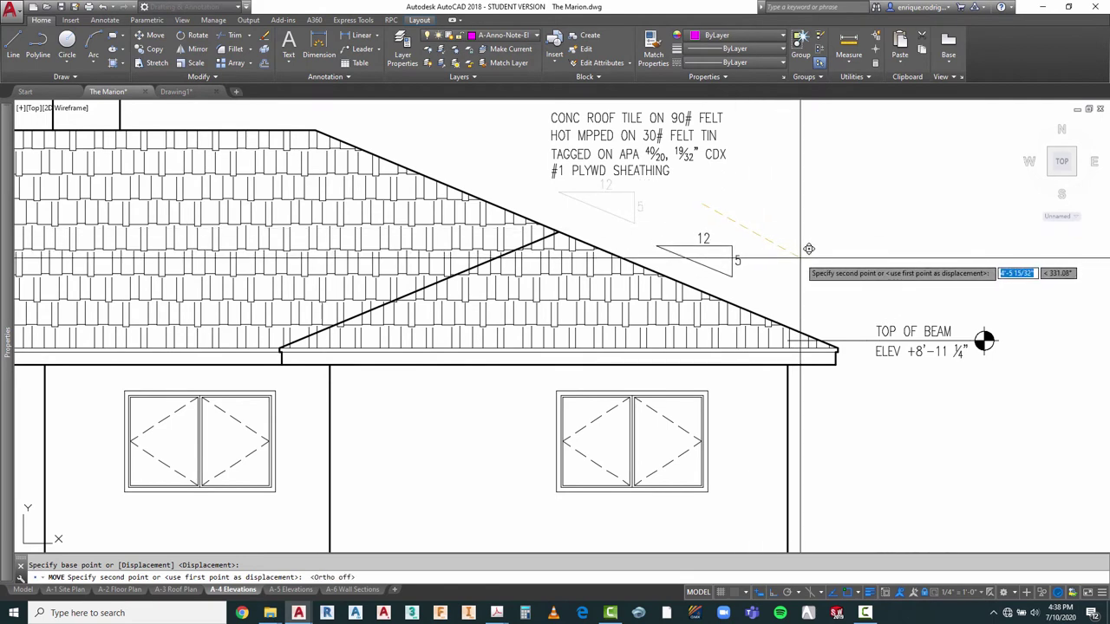
{"action": "left_click", "coordinate": [809, 249]}
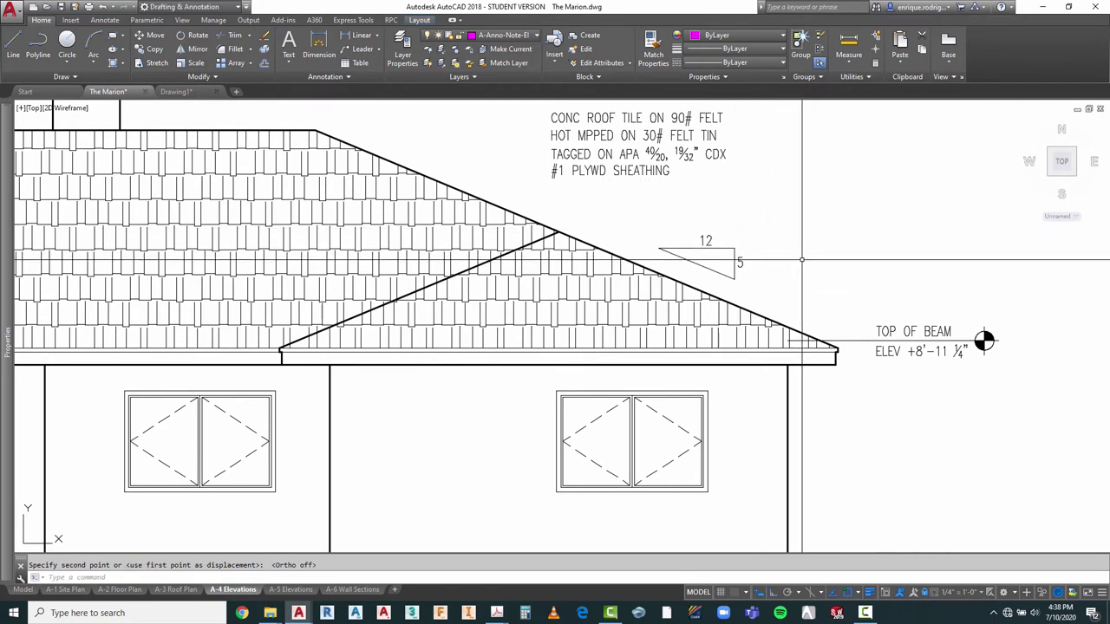
Step: Move the 5/12 slope symbol above the garage roof about 4'-2" toward the roof slope and slightly upward
{"action": "scroll", "coordinate": [809, 249], "scroll_direction": "down", "scroll_amount": 2}
{"action": "scroll", "coordinate": [737, 230], "scroll_direction": "down", "scroll_amount": 2}
{"action": "key", "text": "ctrl+1"}
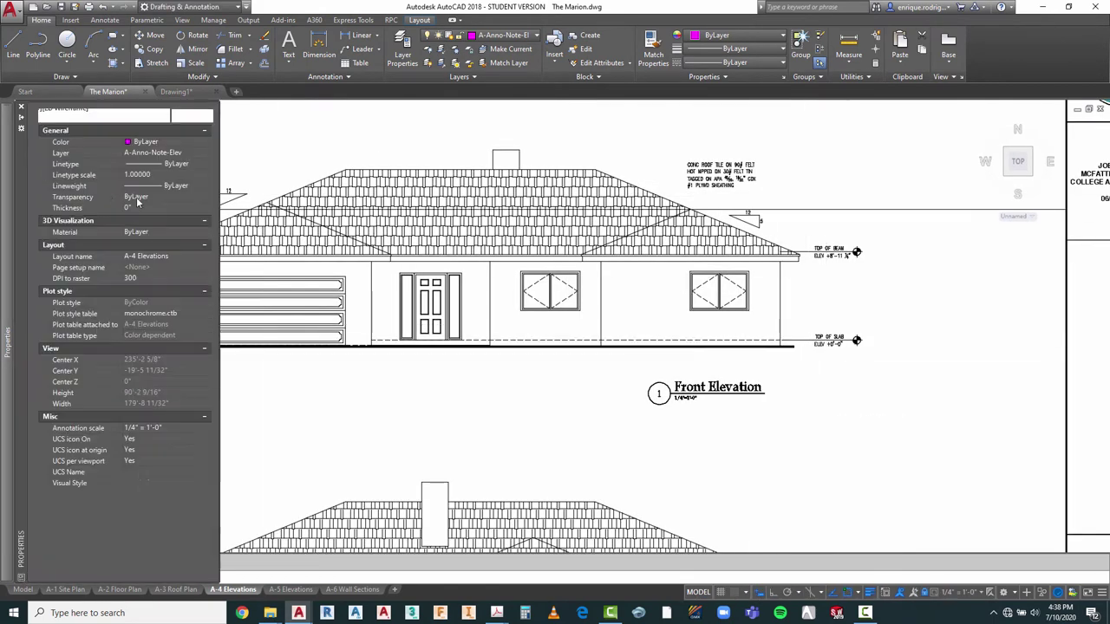
{"action": "scroll", "coordinate": [395, 183], "scroll_direction": "down", "scroll_amount": 3}
{"action": "key", "text": "ctrl+1"}
{"action": "scroll", "coordinate": [414, 186], "scroll_direction": "up", "scroll_amount": 5}
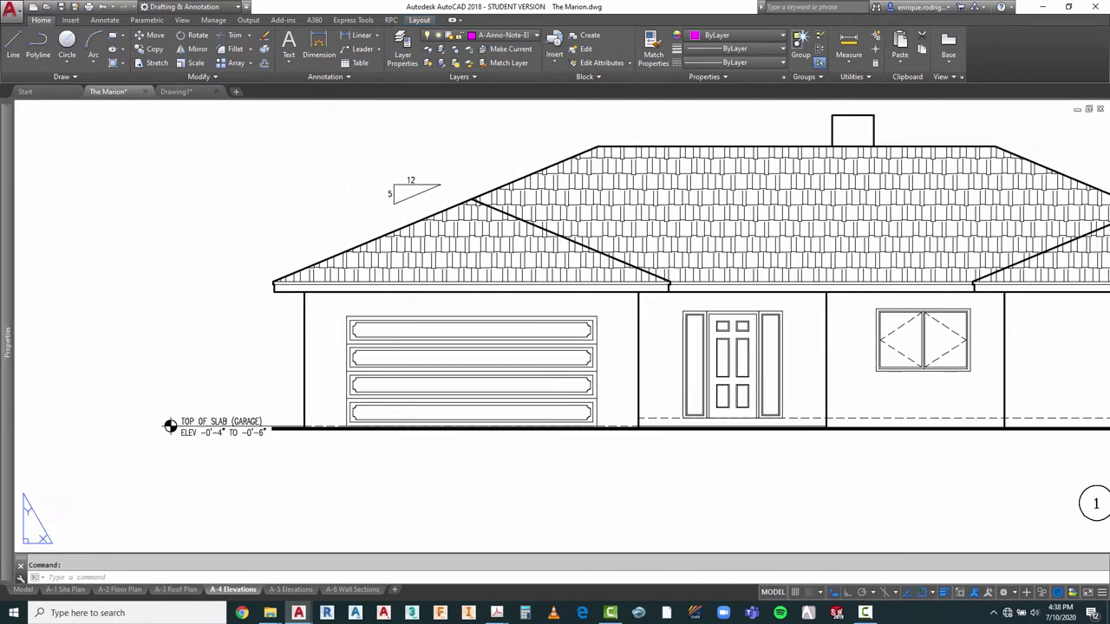
{"action": "key", "text": "space"}
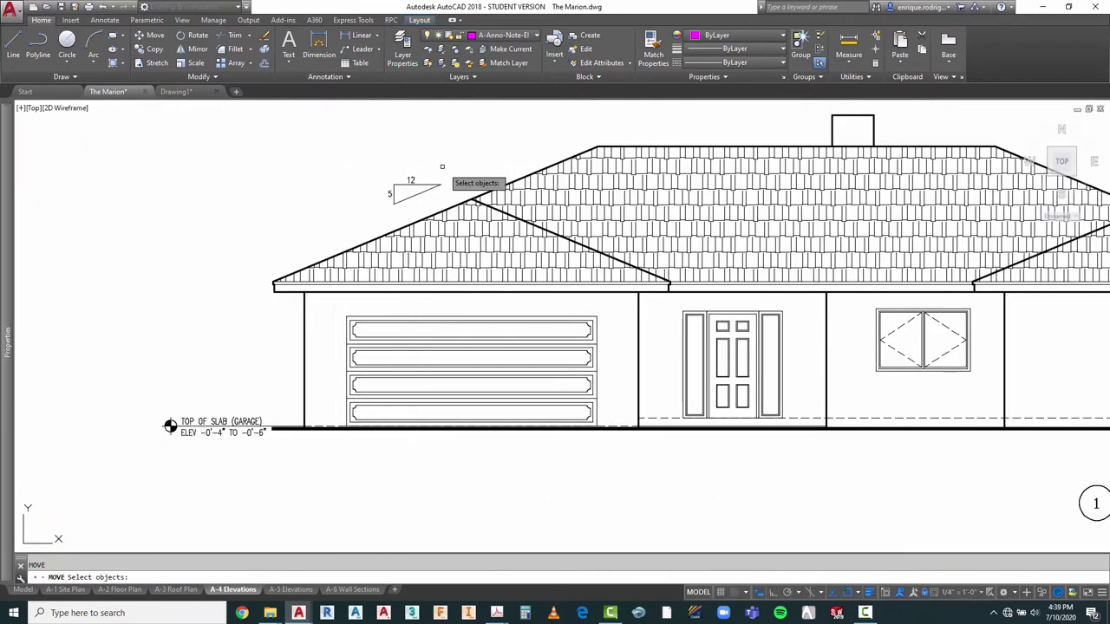
{"action": "left_click", "coordinate": [458, 211]}
{"action": "left_click", "coordinate": [372, 166]}
{"action": "key", "text": "space"}
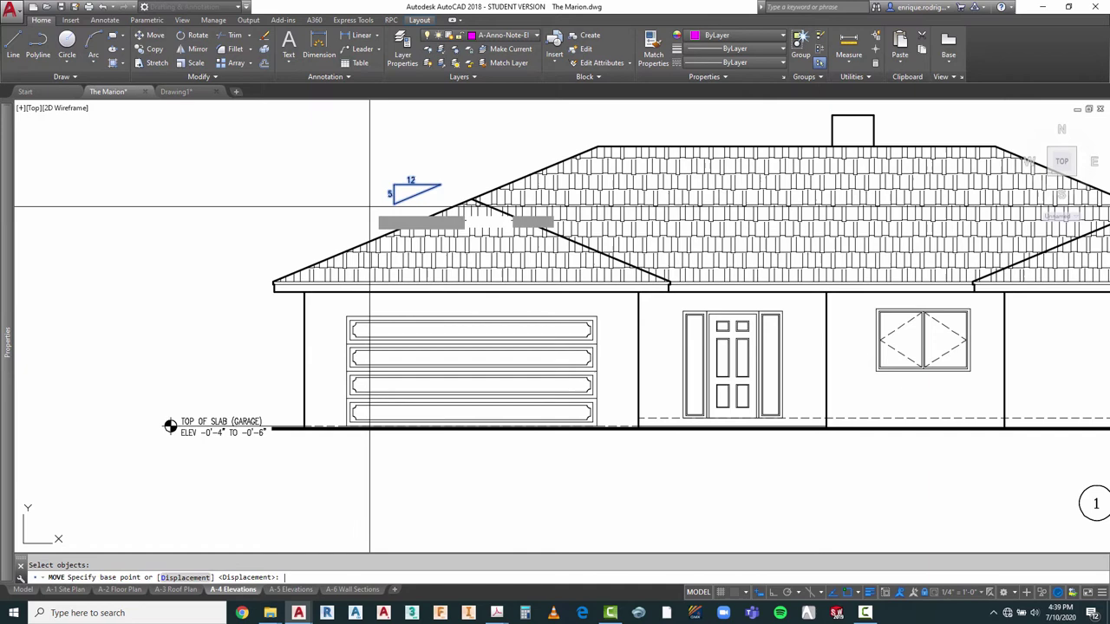
{"action": "left_click", "coordinate": [314, 170]}
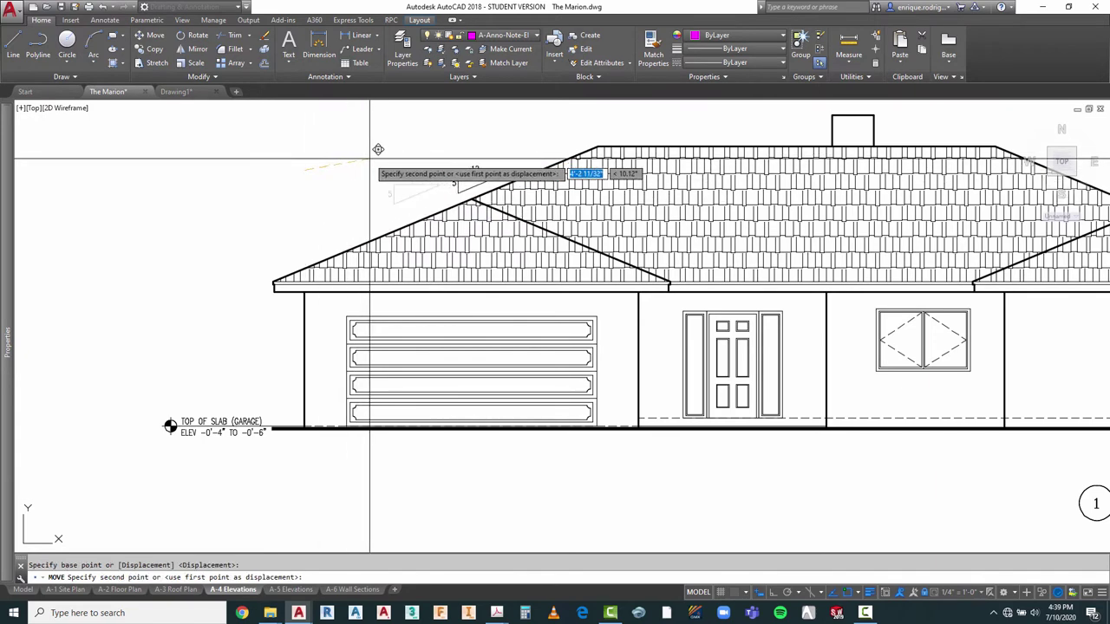
{"action": "left_click", "coordinate": [367, 158]}
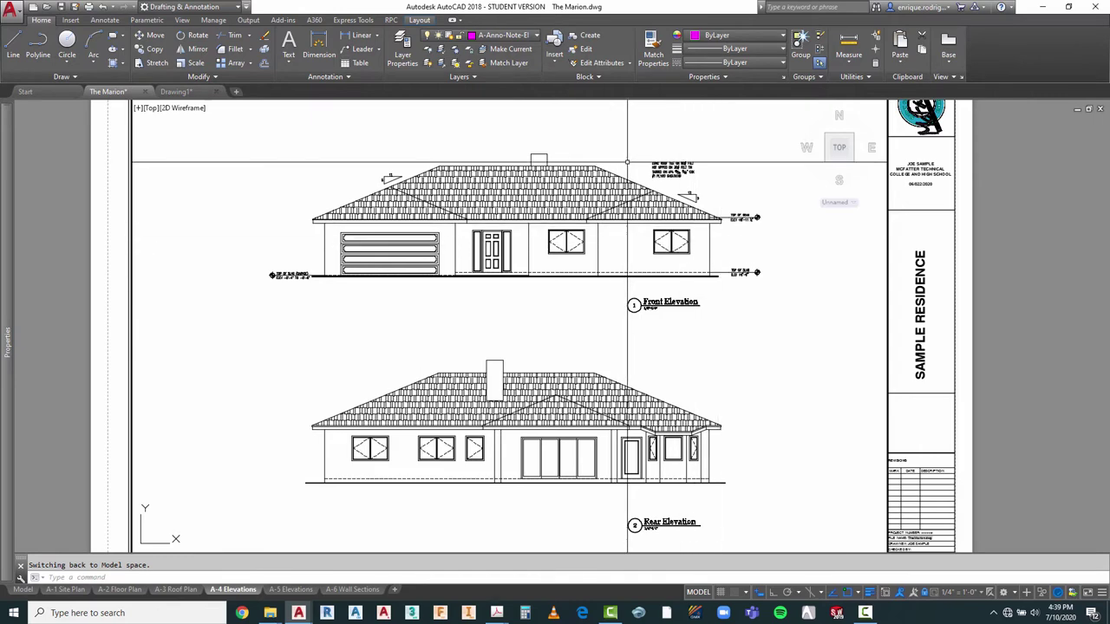
{"action": "scroll", "coordinate": [609, 198], "scroll_direction": "up", "scroll_amount": 3}
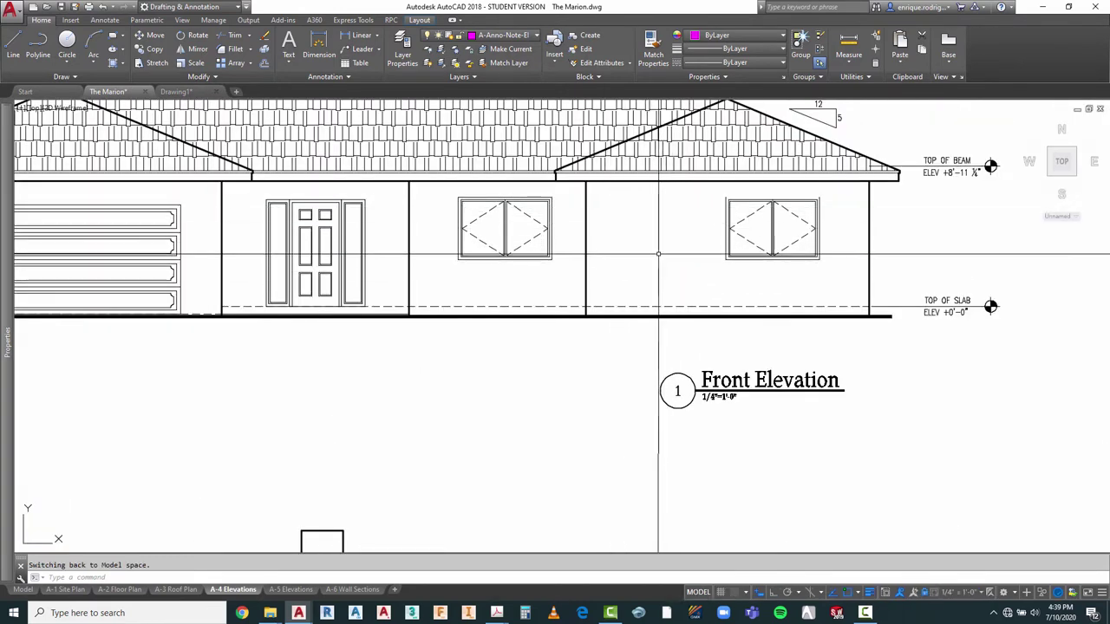
{"action": "scroll", "coordinate": [642, 265], "scroll_direction": "down", "scroll_amount": 2}
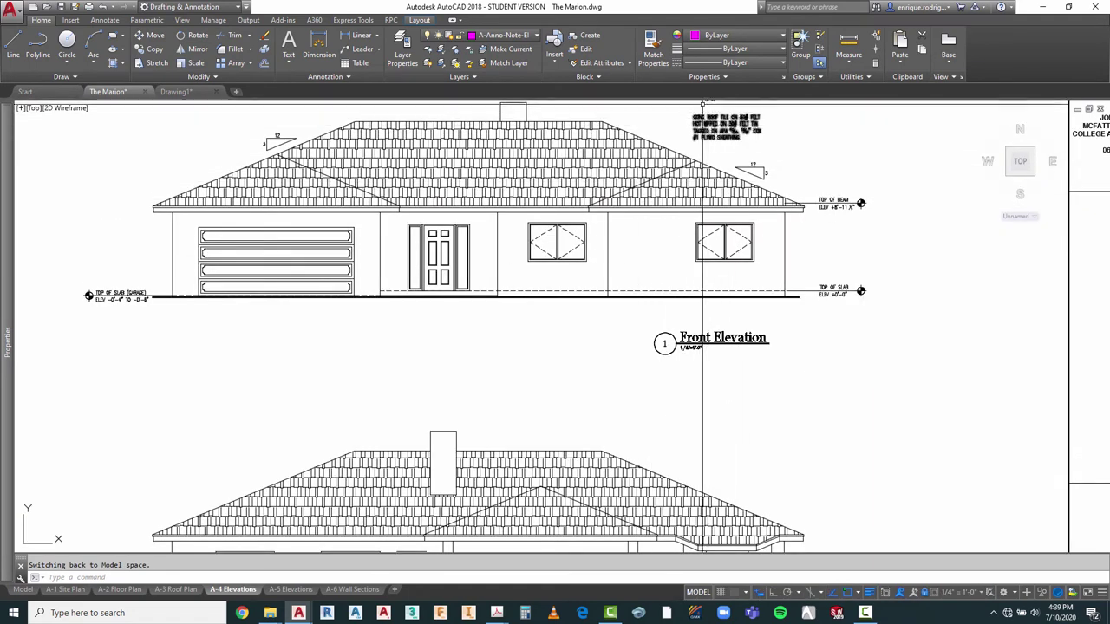
{"action": "scroll", "coordinate": [703, 105], "scroll_direction": "up", "scroll_amount": 2}
{"action": "scroll", "coordinate": [705, 102], "scroll_direction": "up", "scroll_amount": 2}
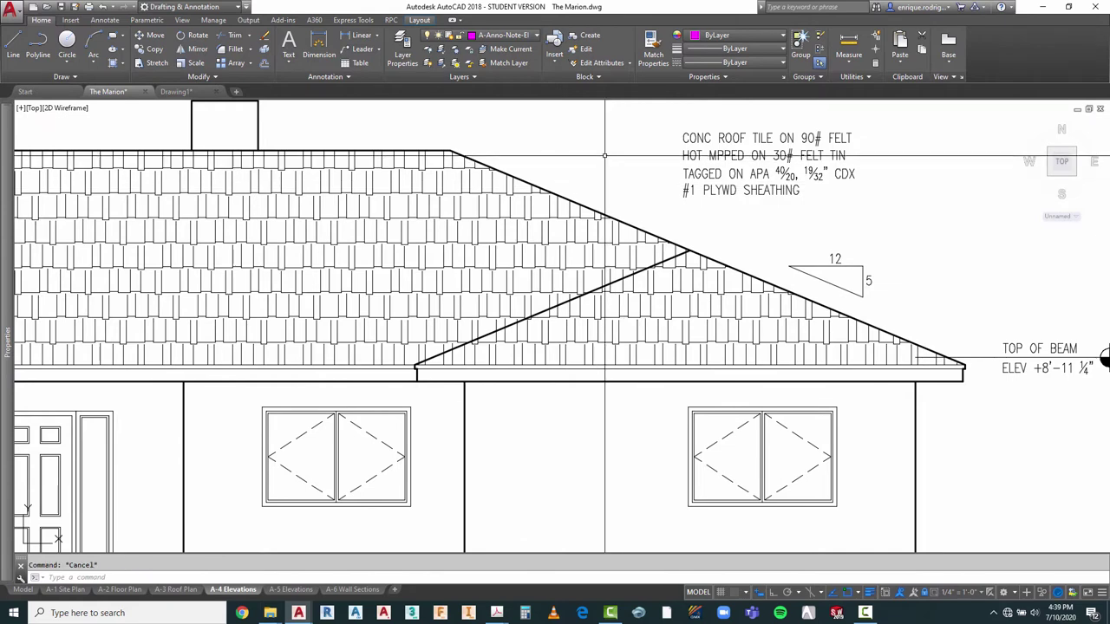
{"action": "key", "text": "Escape"}
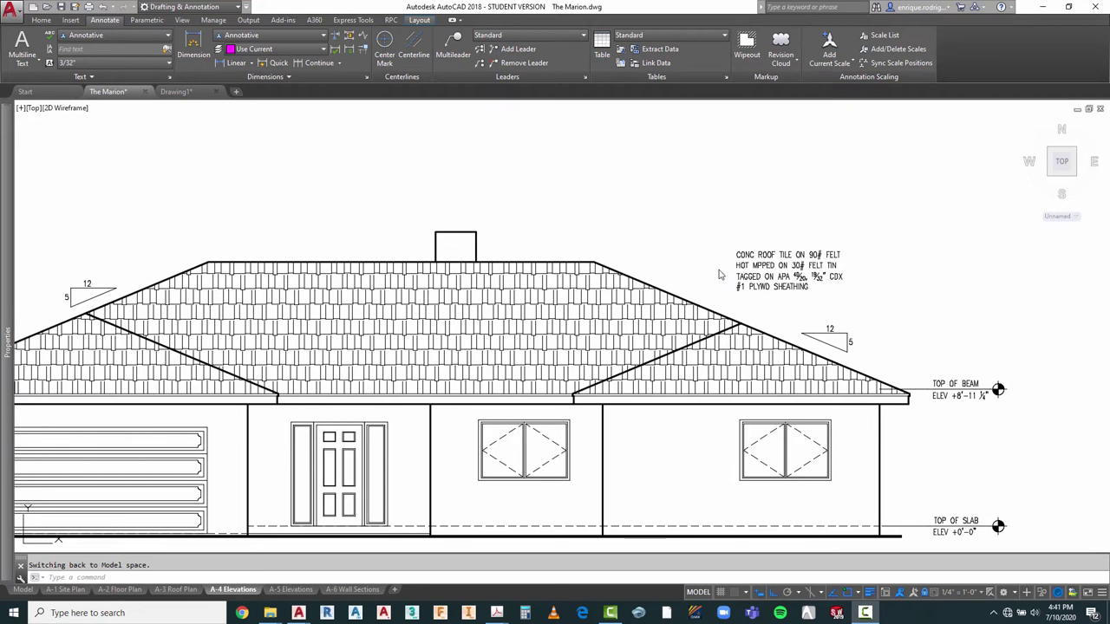
{"action": "scroll", "coordinate": [721, 278], "scroll_direction": "up", "scroll_amount": 4}
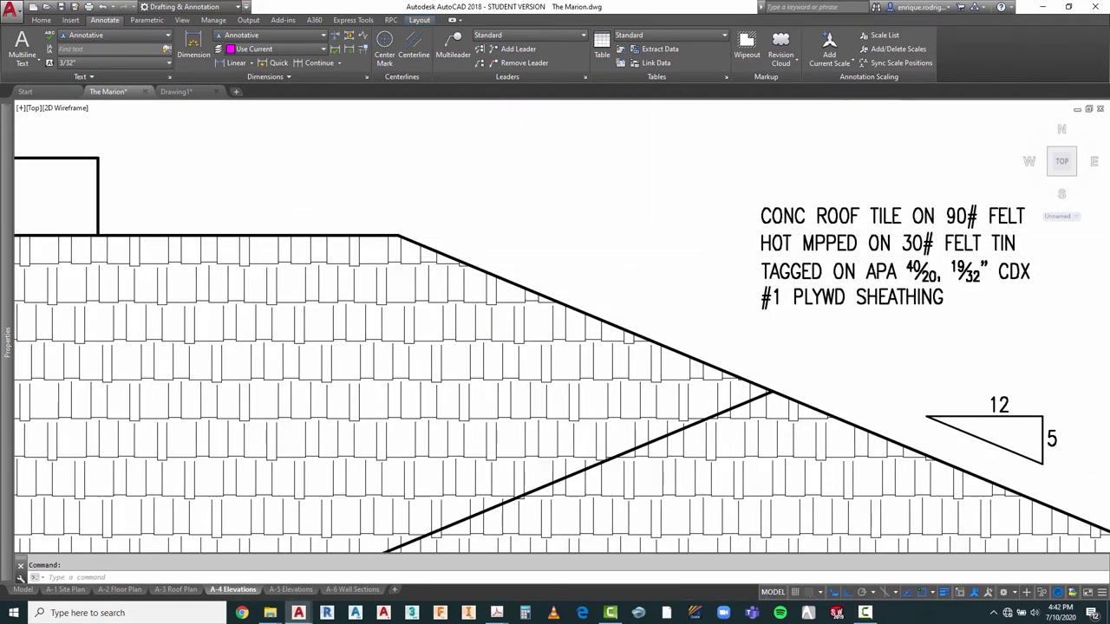
{"action": "scroll", "coordinate": [685, 238], "scroll_direction": "down", "scroll_amount": 4}
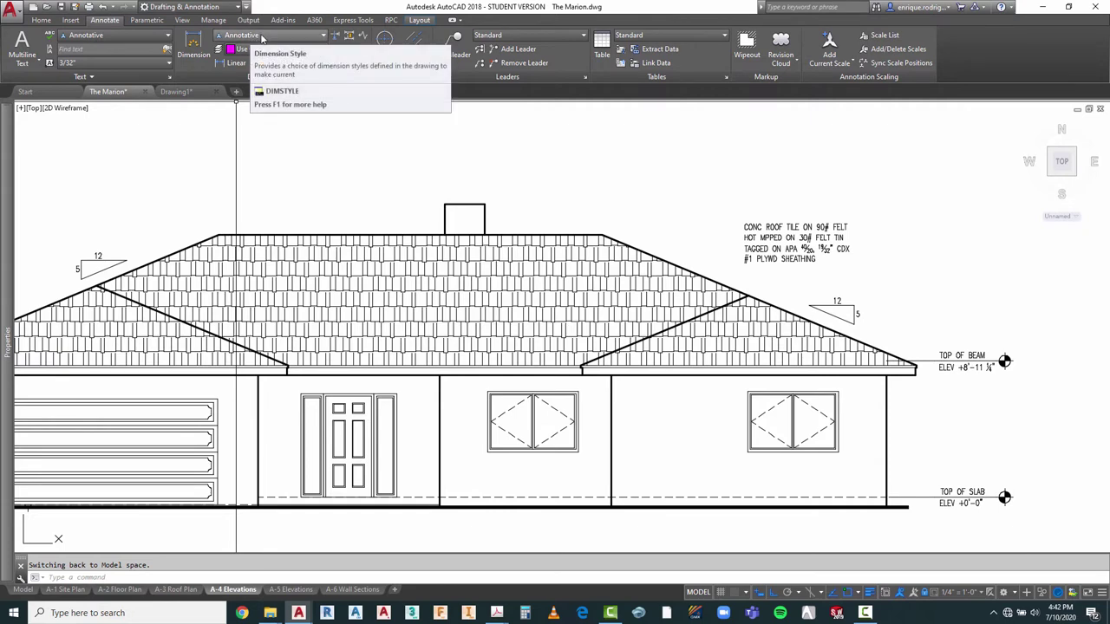
Step: Review the symbols and arrows settings of the Annotative dimension style and leave them without saving
{"action": "left_click", "coordinate": [367, 76]}
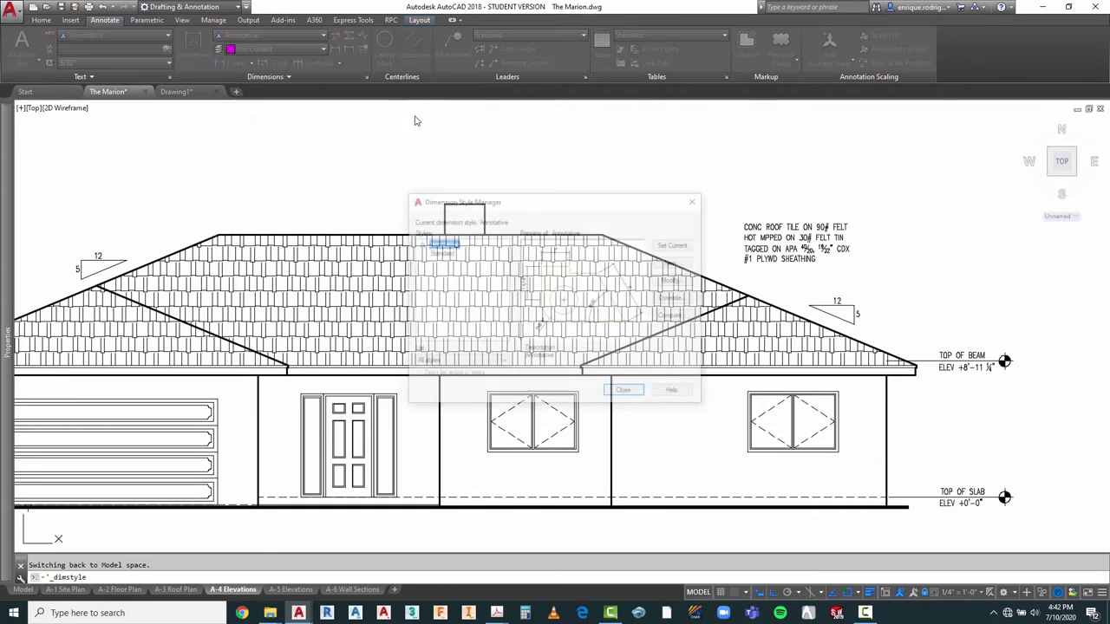
{"action": "left_click_drag", "start_coordinate": [587, 208], "coordinate": [646, 128]}
{"action": "left_click", "coordinate": [743, 204]}
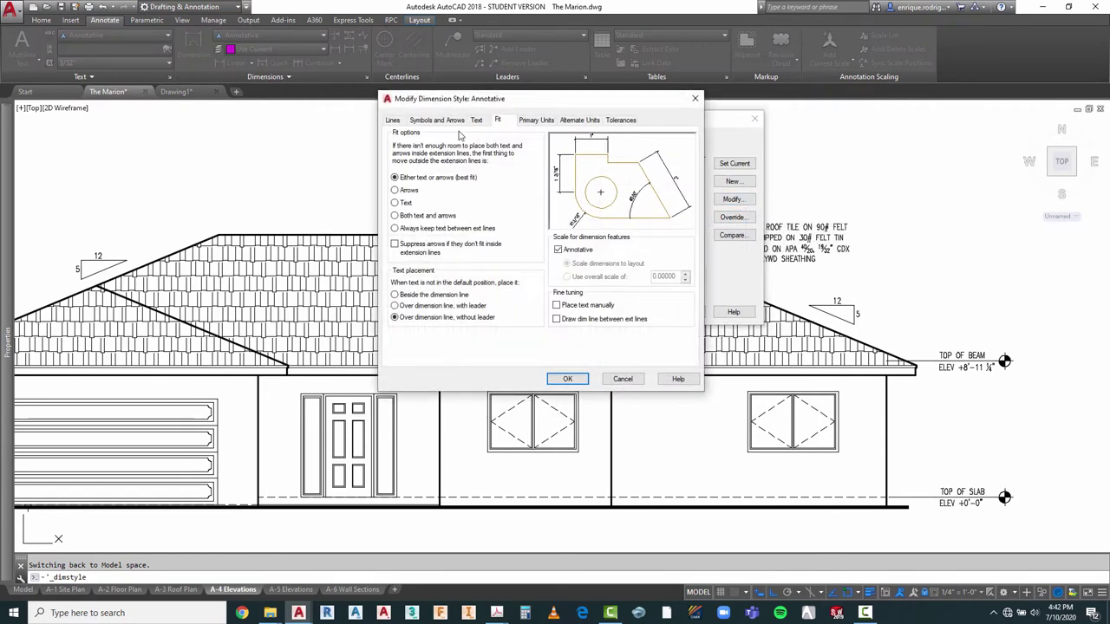
{"action": "left_click", "coordinate": [447, 121]}
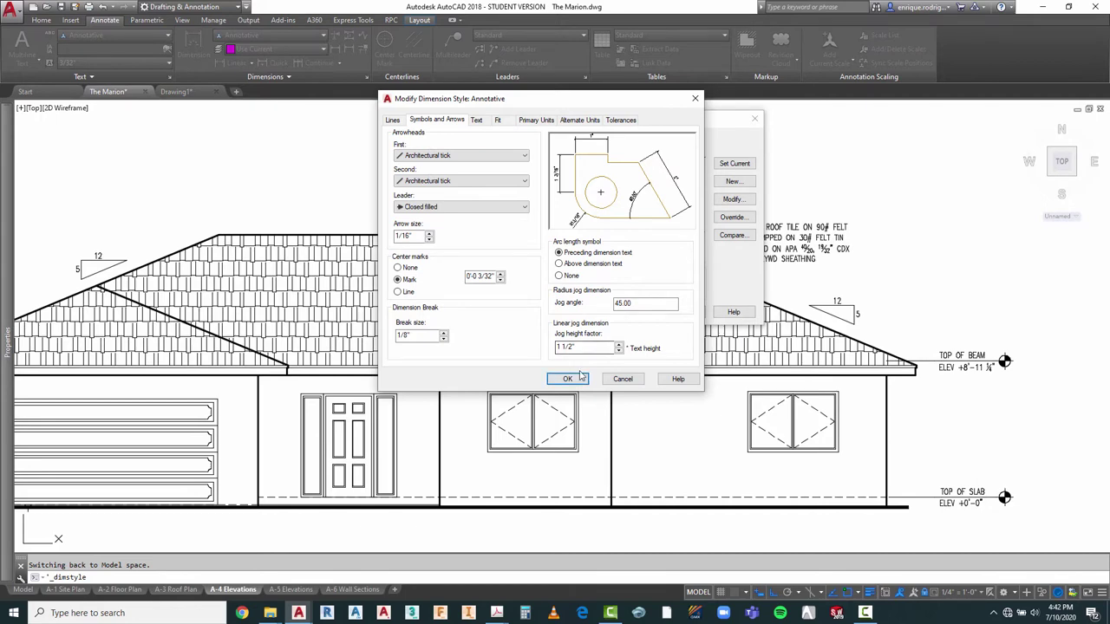
{"action": "left_click", "coordinate": [624, 380]}
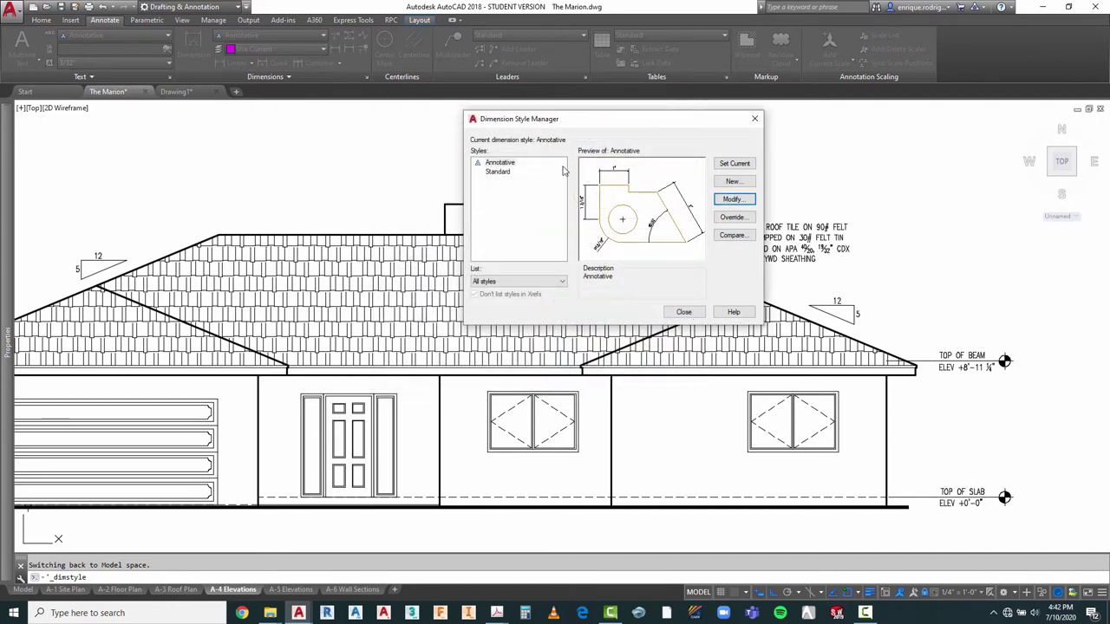
Step: Create an annotative dimension style named QLeader, based on the Annotative style and used for all dimensions
{"action": "left_click", "coordinate": [500, 164]}
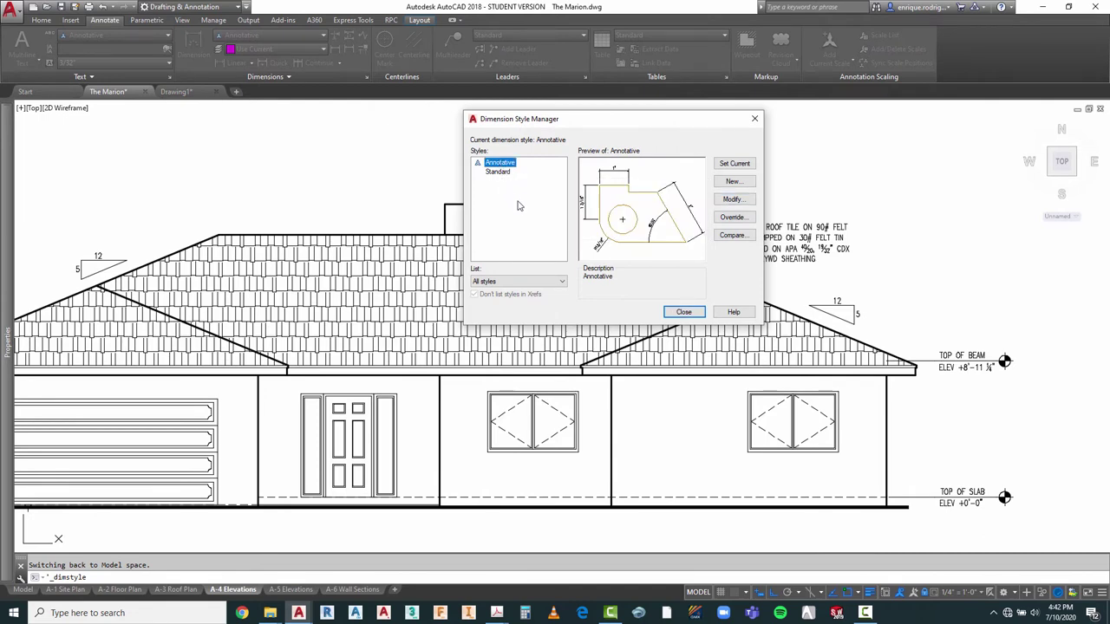
{"action": "left_click", "coordinate": [733, 181]}
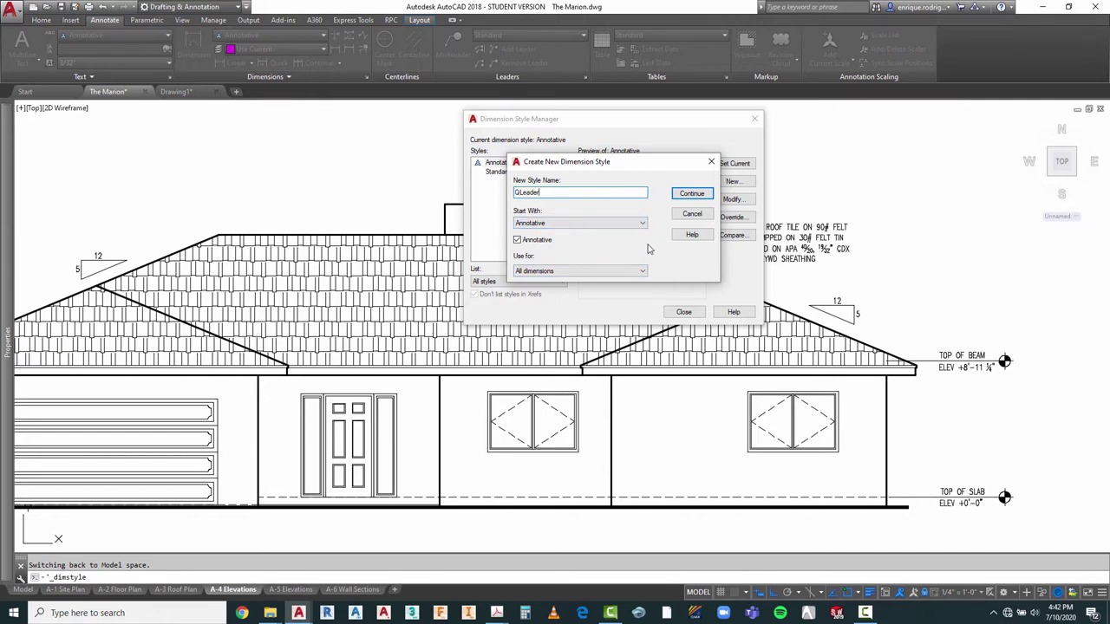
{"action": "left_click", "coordinate": [692, 193]}
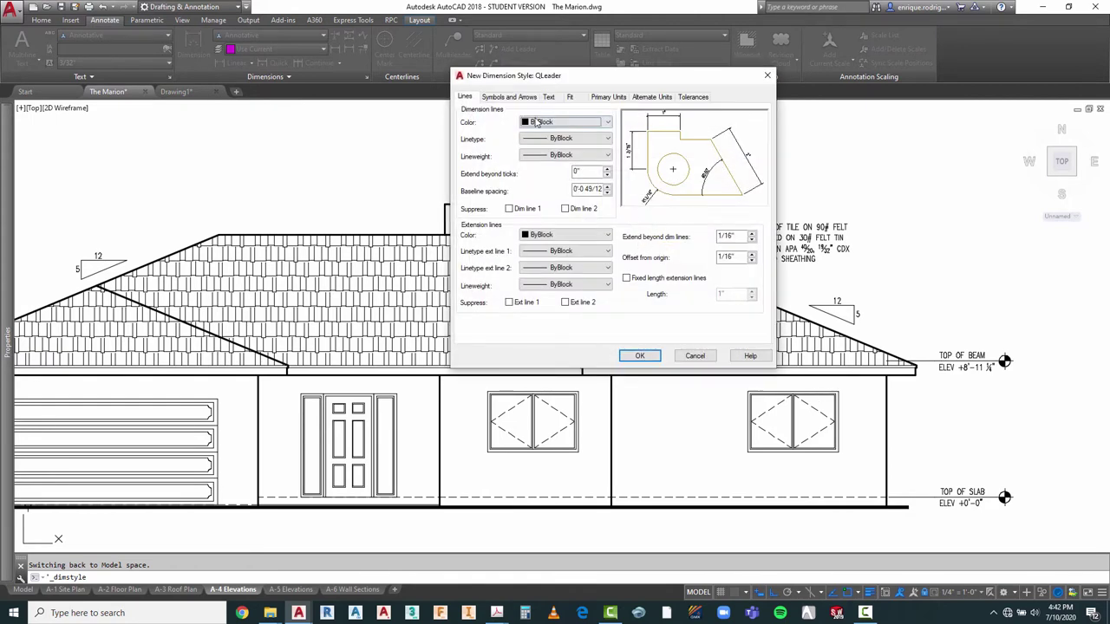
Step: Use the Closed filled leader arrowhead in the QLeader style, enter a new arrow size and save the style
{"action": "left_click", "coordinate": [509, 97]}
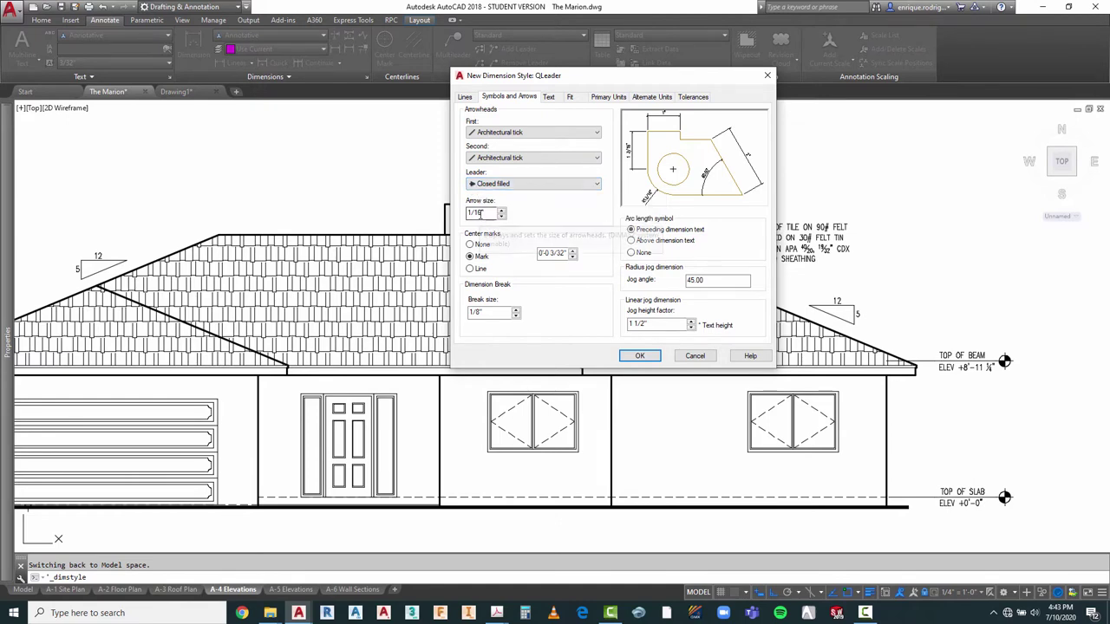
{"action": "left_click", "coordinate": [598, 185]}
{"action": "left_click", "coordinate": [596, 192]}
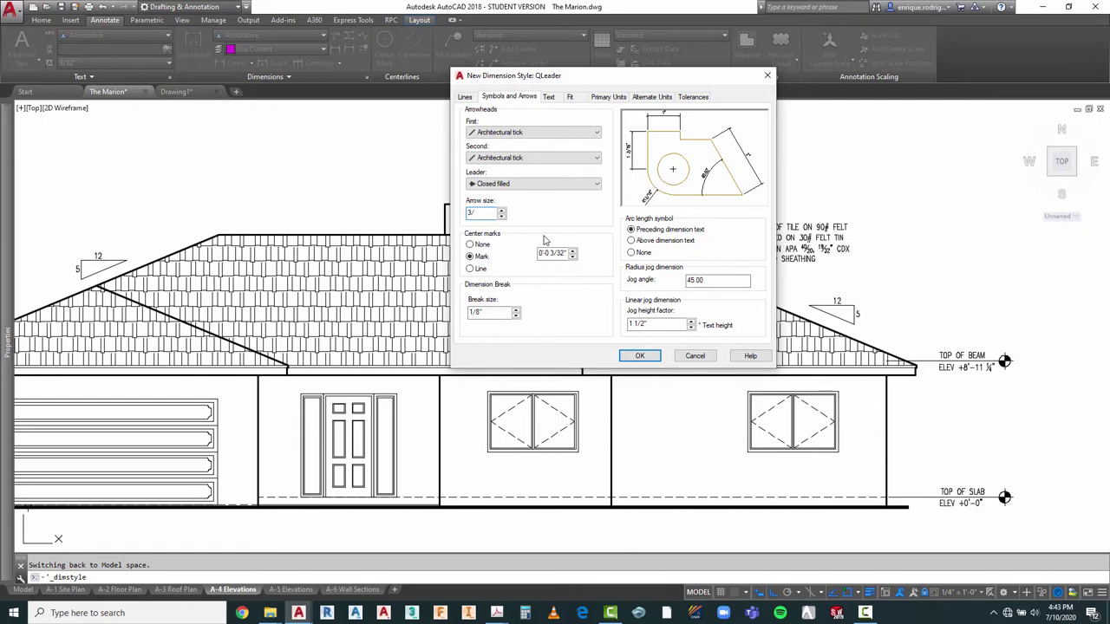
{"action": "left_click", "coordinate": [640, 356]}
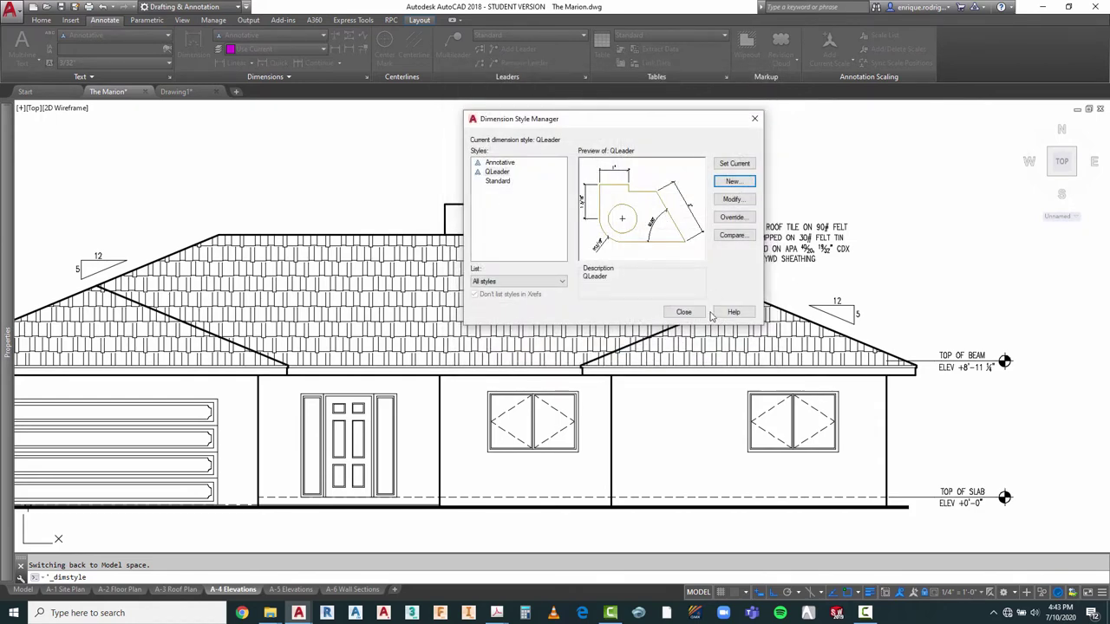
{"action": "left_click", "coordinate": [684, 312]}
Step: Make Annotative the current dimension style, and switch back to the QLeader style
{"action": "scroll", "coordinate": [756, 245], "scroll_direction": "down", "scroll_amount": 3}
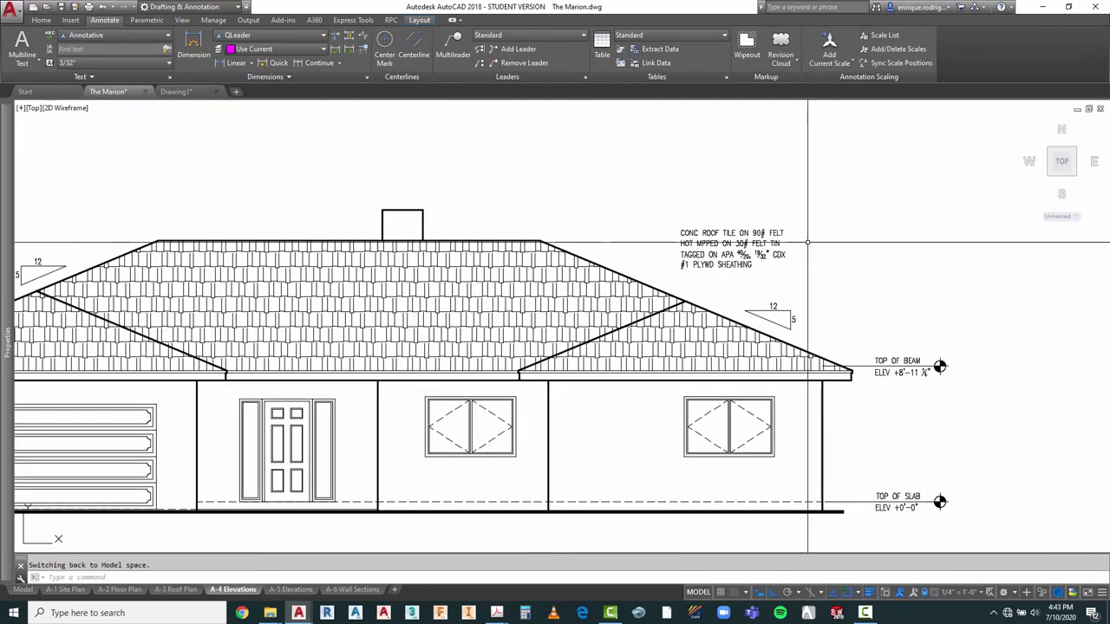
{"action": "scroll", "coordinate": [712, 245], "scroll_direction": "up", "scroll_amount": 2}
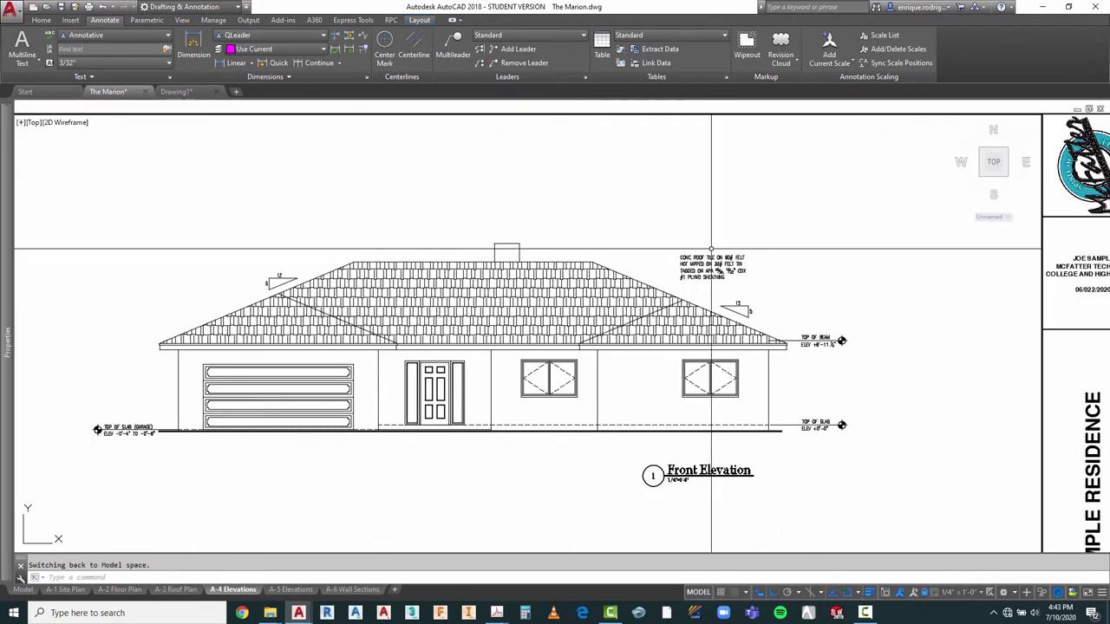
{"action": "left_click", "coordinate": [249, 39]}
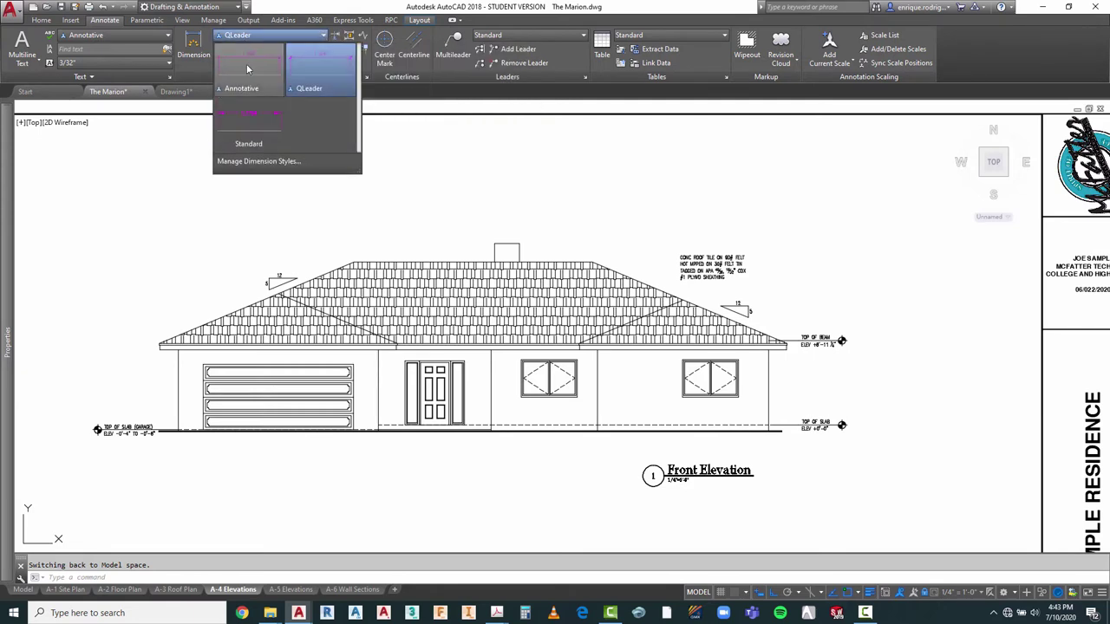
{"action": "left_click", "coordinate": [242, 90]}
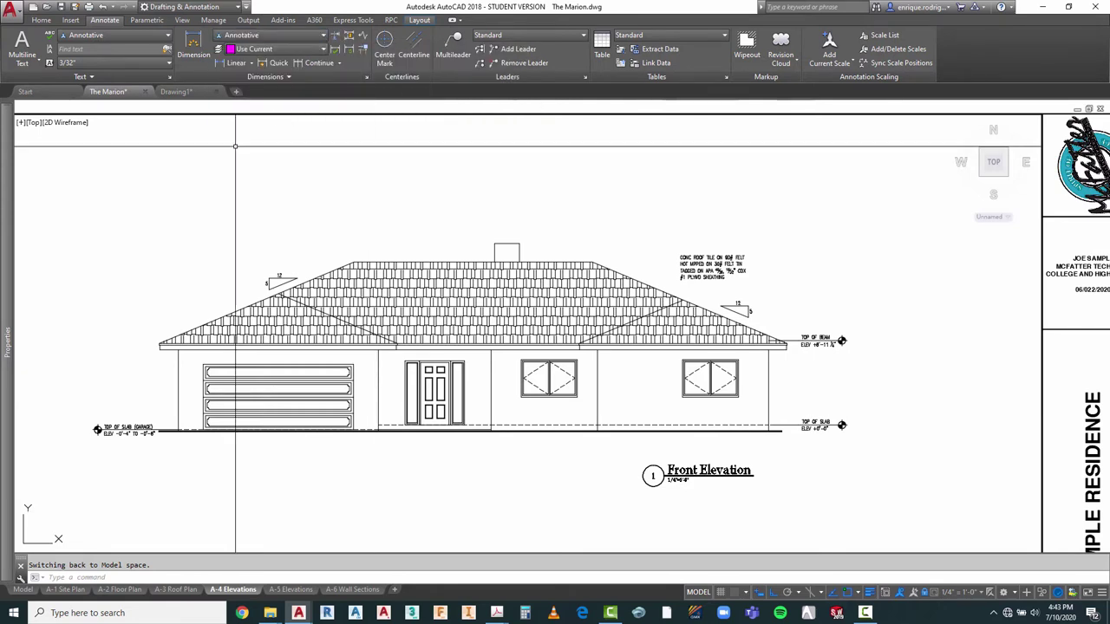
{"action": "left_click", "coordinate": [323, 35]}
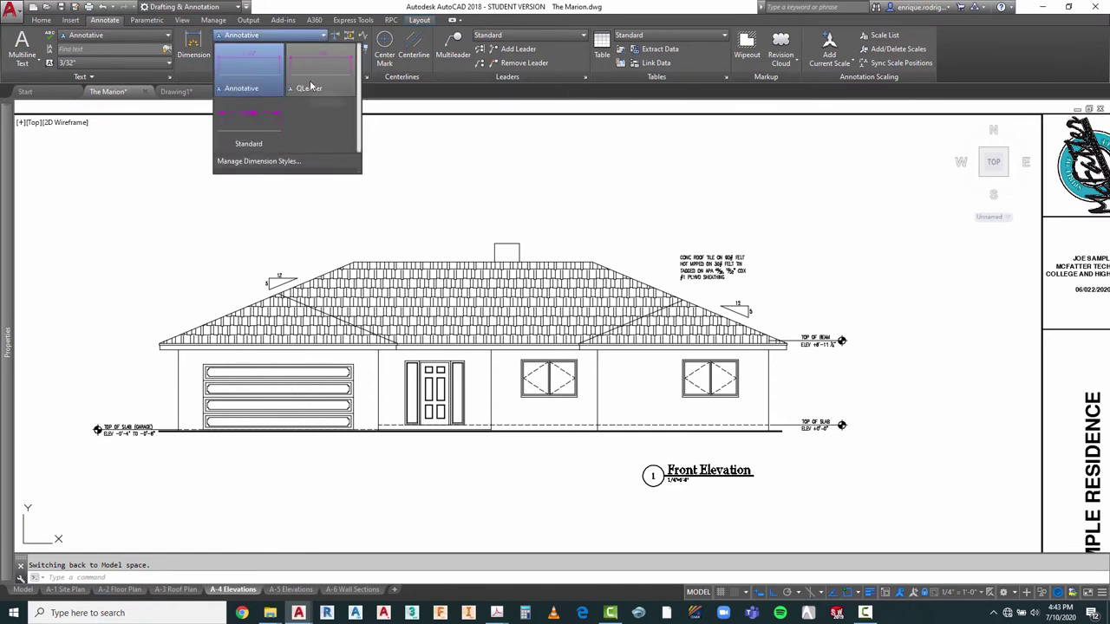
{"action": "left_click", "coordinate": [297, 88]}
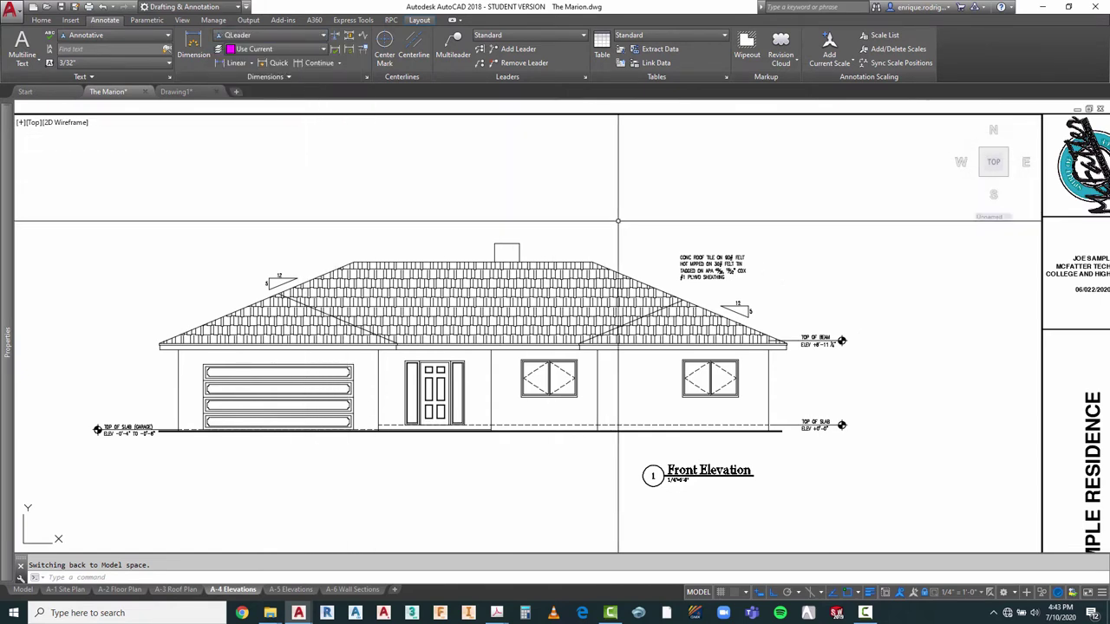
Step: Draw a QLeader with its arrowhead on the front elevation's roof tiles and its tail beside the concrete roof tile note, without text
{"action": "scroll", "coordinate": [681, 278], "scroll_direction": "up", "scroll_amount": 4}
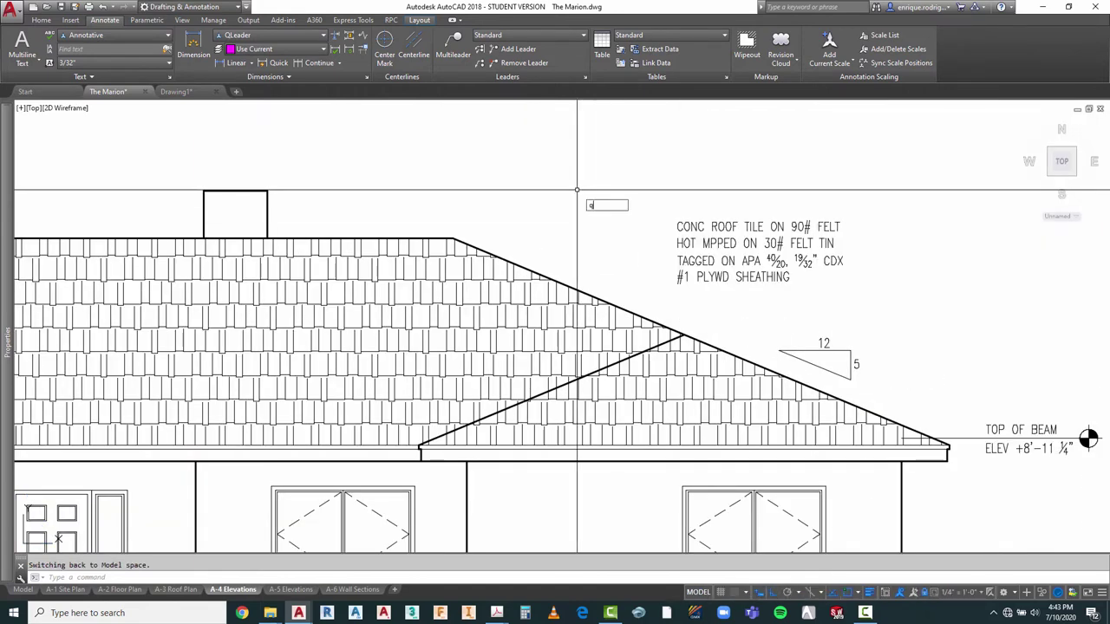
{"action": "left_click", "coordinate": [613, 216]}
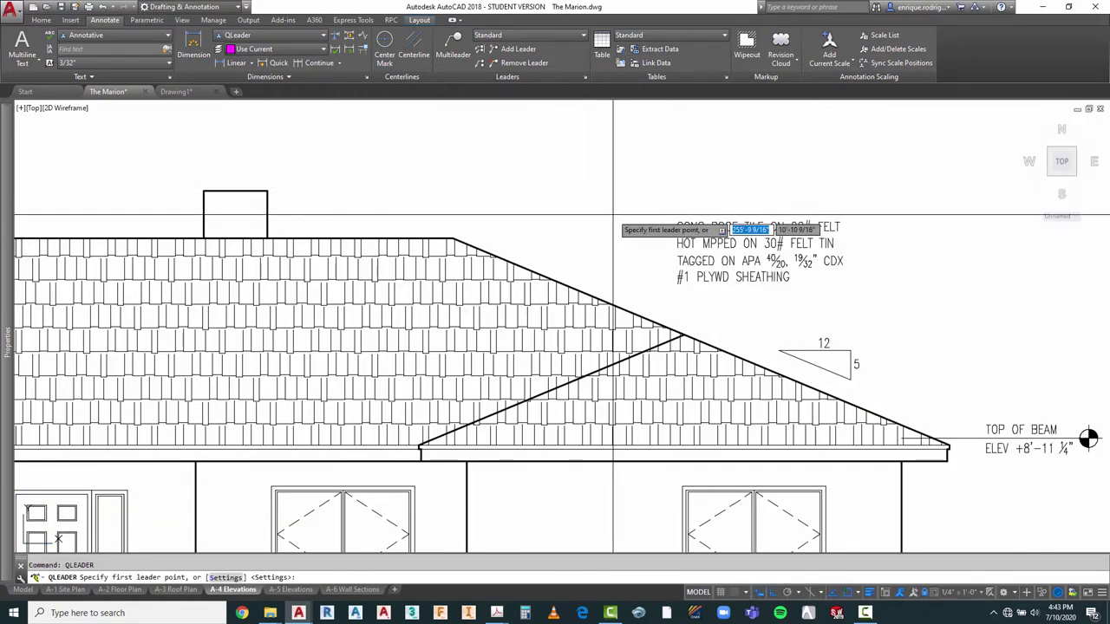
{"action": "left_click", "coordinate": [528, 339]}
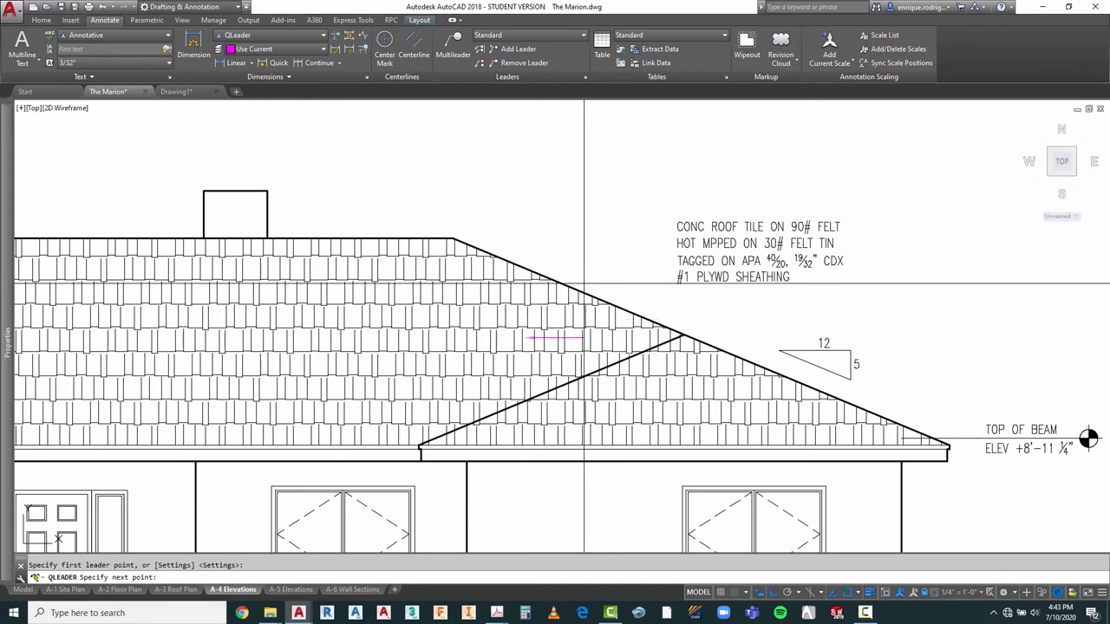
{"action": "key", "text": "F8"}
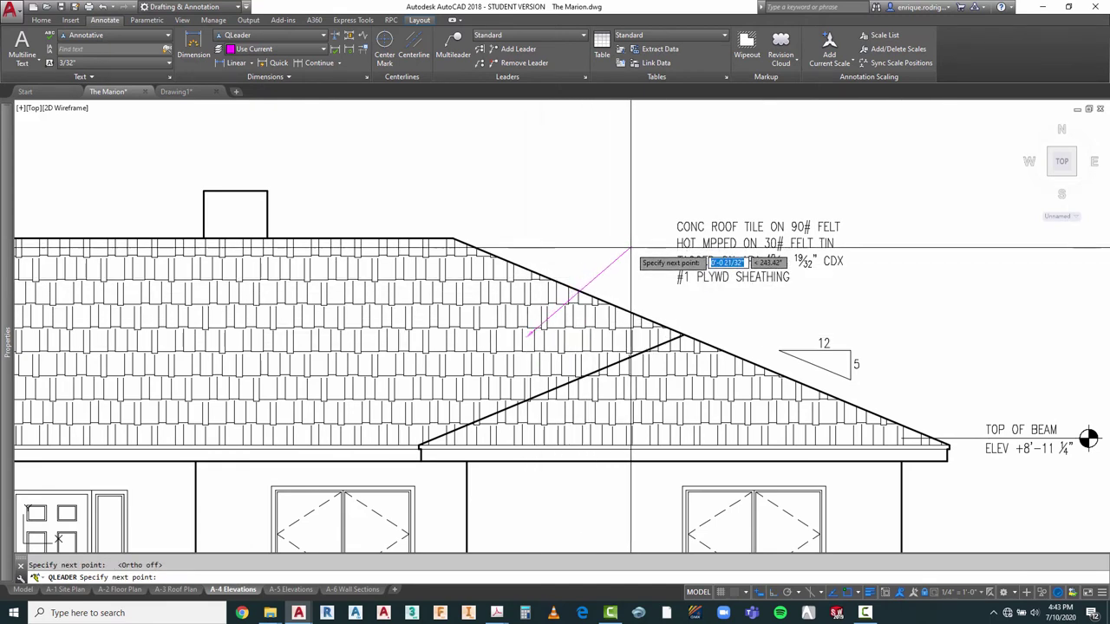
{"action": "left_click", "coordinate": [630, 249]}
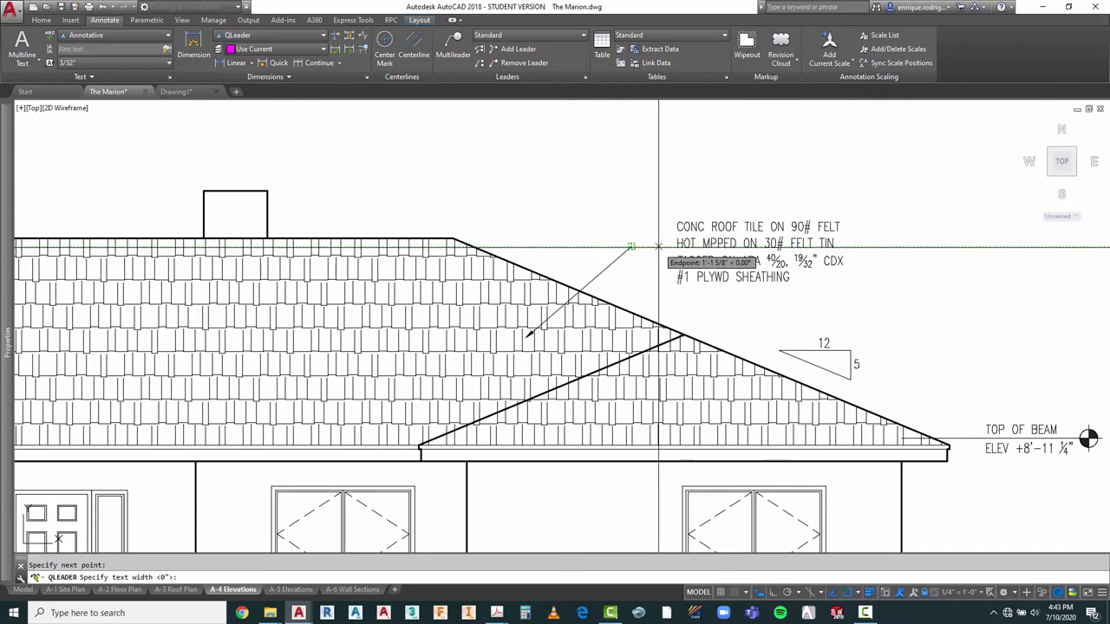
{"action": "scroll", "coordinate": [658, 248], "scroll_direction": "up", "scroll_amount": 3}
{"action": "key", "text": "F8"}
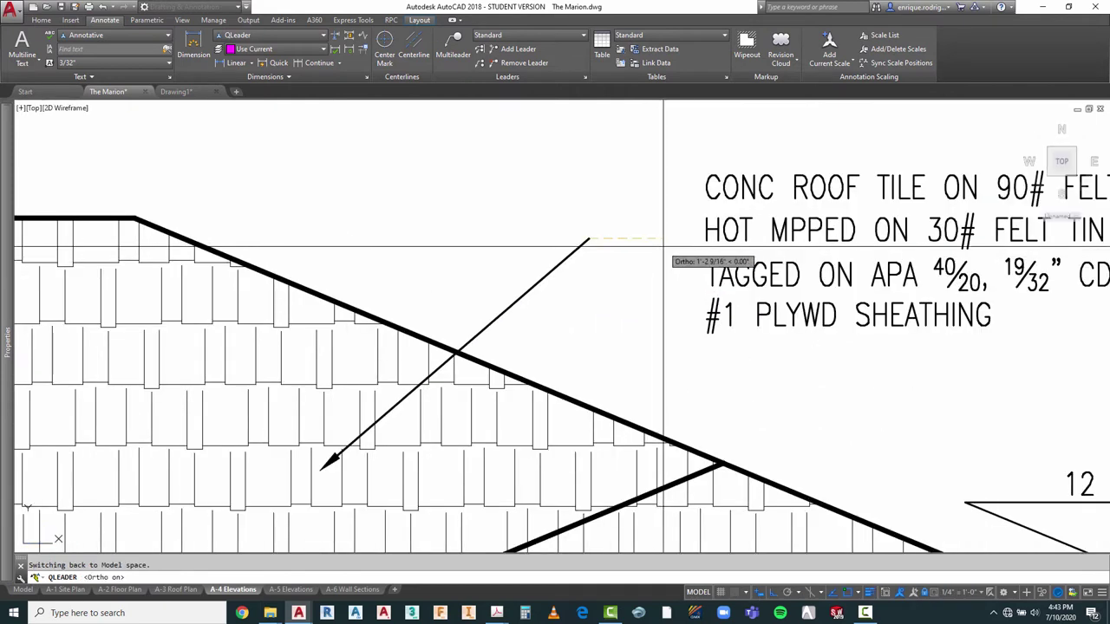
{"action": "left_click", "coordinate": [664, 247]}
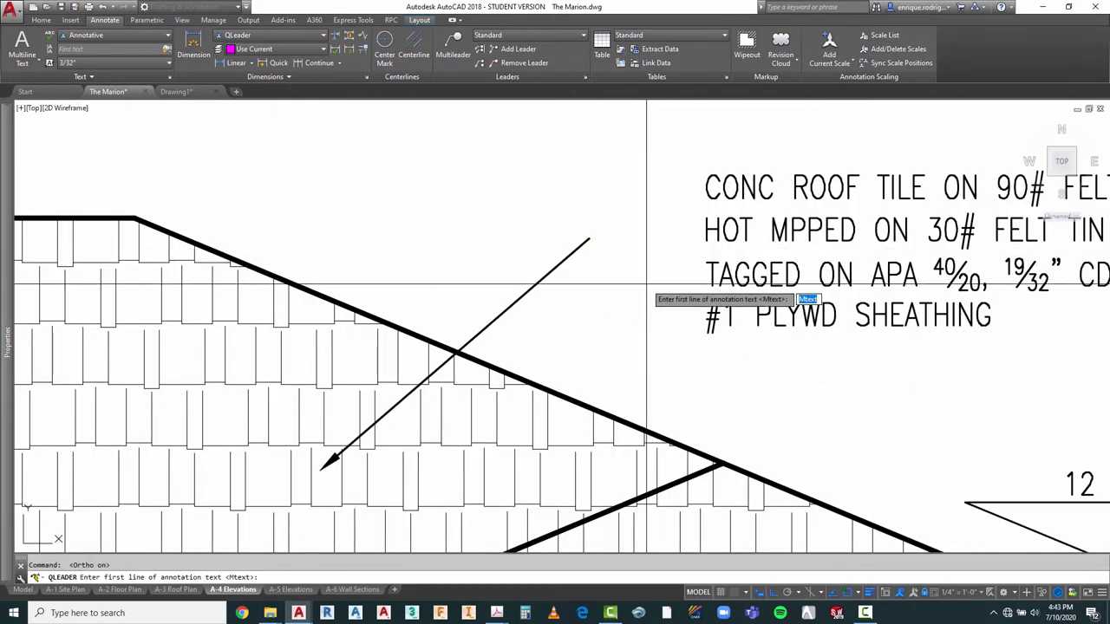
{"action": "key", "text": "Return"}
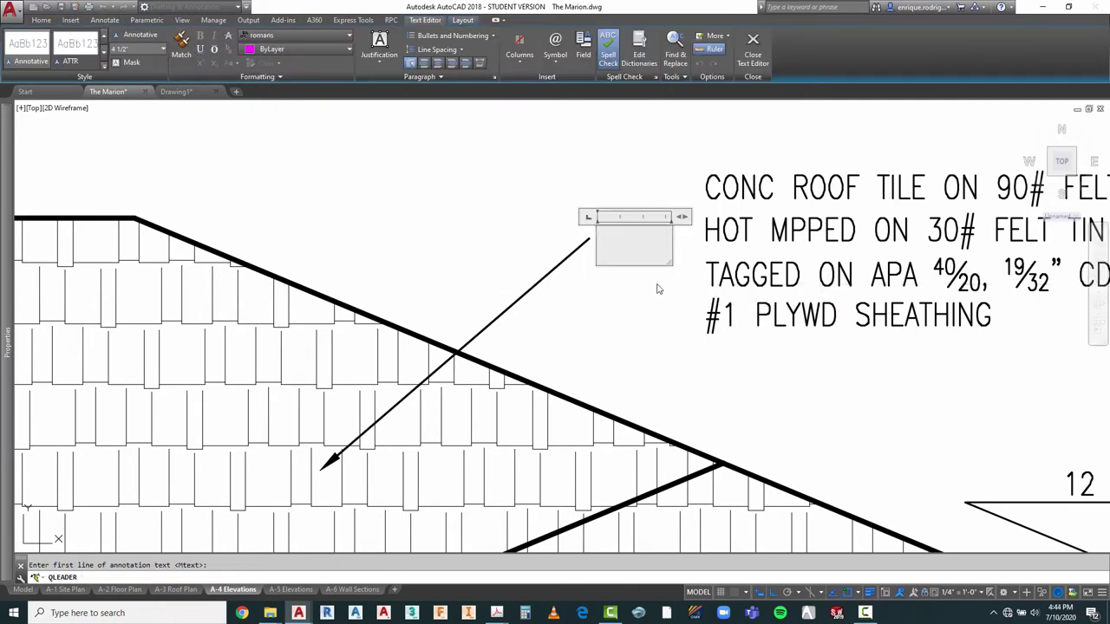
{"action": "left_click", "coordinate": [663, 292]}
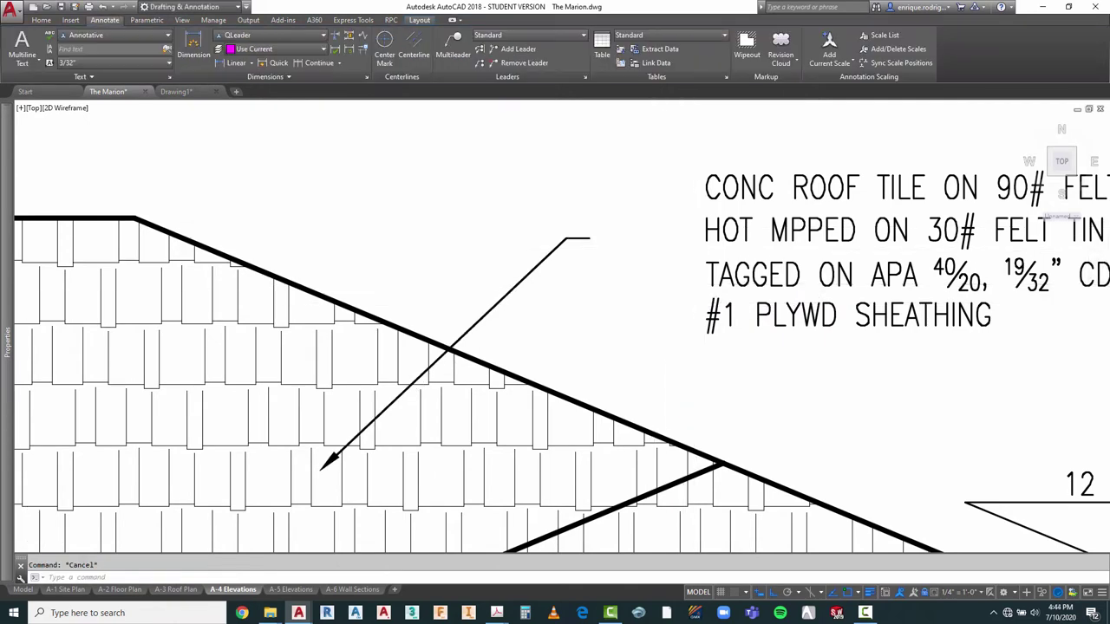
Step: Stretch the leader's landing end horizontally closer to the concrete roof tile note
{"action": "scroll", "coordinate": [652, 235], "scroll_direction": "down", "scroll_amount": 4}
{"action": "scroll", "coordinate": [652, 235], "scroll_direction": "up", "scroll_amount": 4}
{"action": "left_click", "coordinate": [654, 234]}
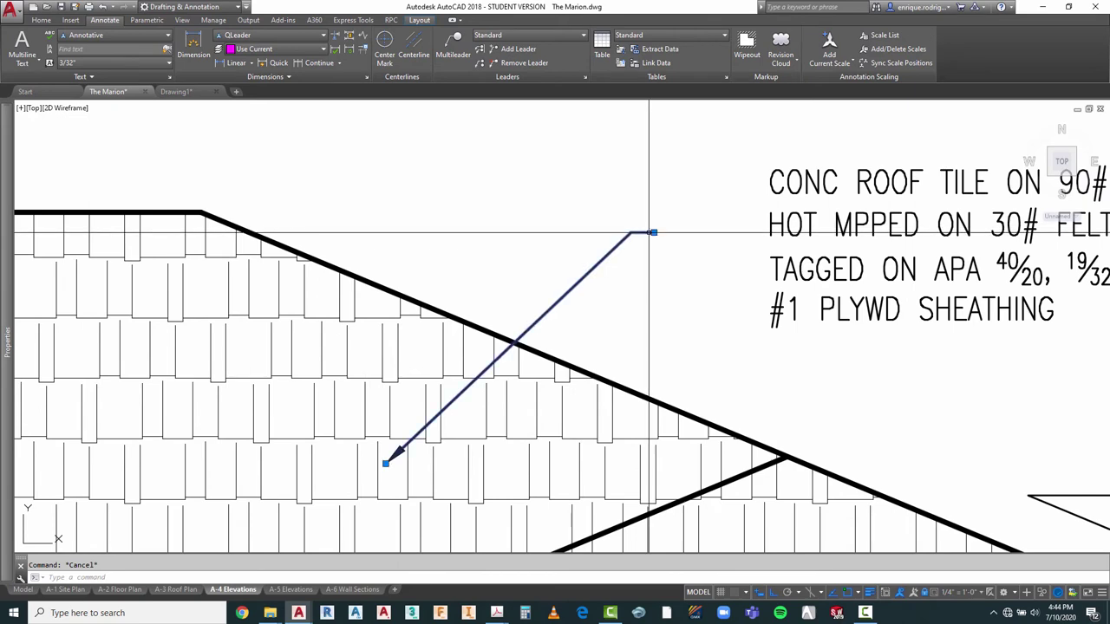
{"action": "left_click", "coordinate": [656, 235]}
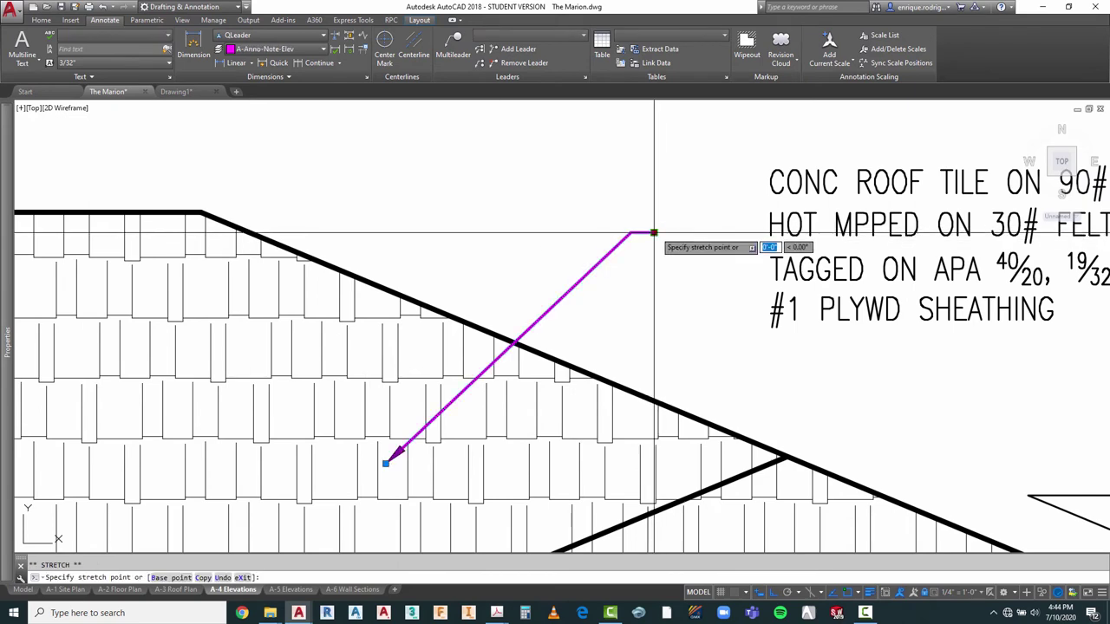
{"action": "left_click", "coordinate": [716, 233]}
{"action": "key", "text": "Escape"}
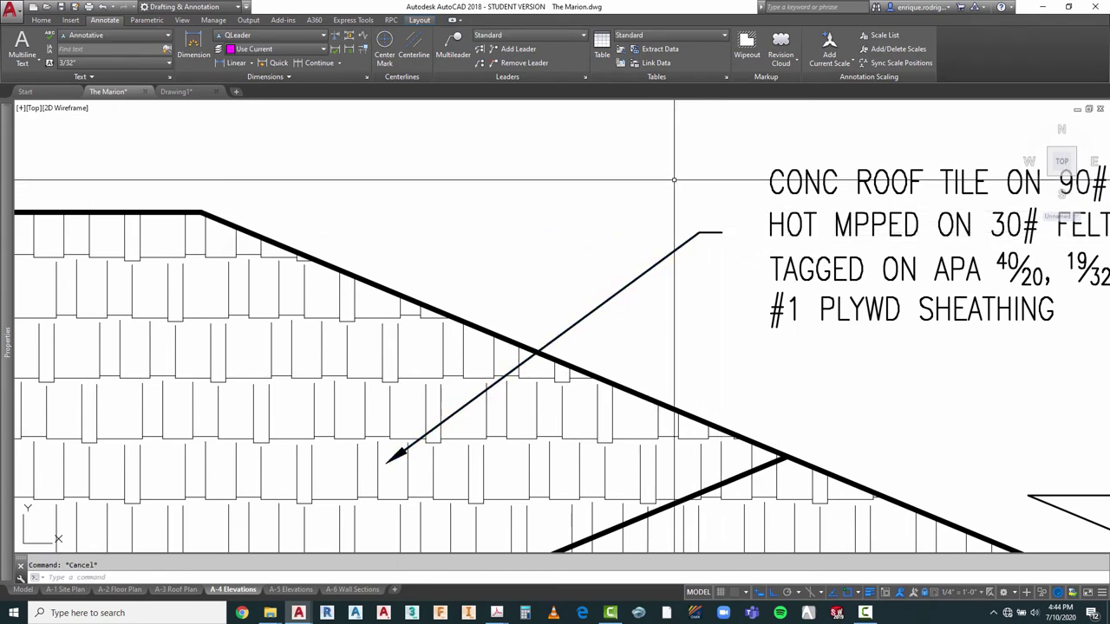
{"action": "scroll", "coordinate": [674, 187], "scroll_direction": "down", "scroll_amount": 4}
{"action": "scroll", "coordinate": [659, 186], "scroll_direction": "down", "scroll_amount": 2}
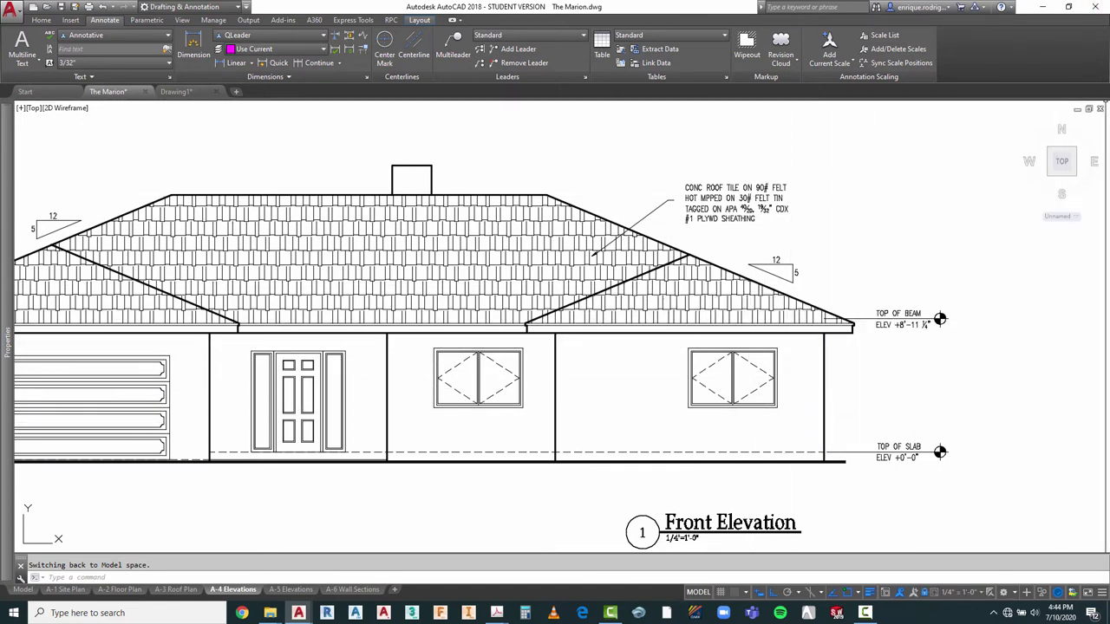
{"action": "scroll", "coordinate": [583, 290], "scroll_direction": "down", "scroll_amount": 4}
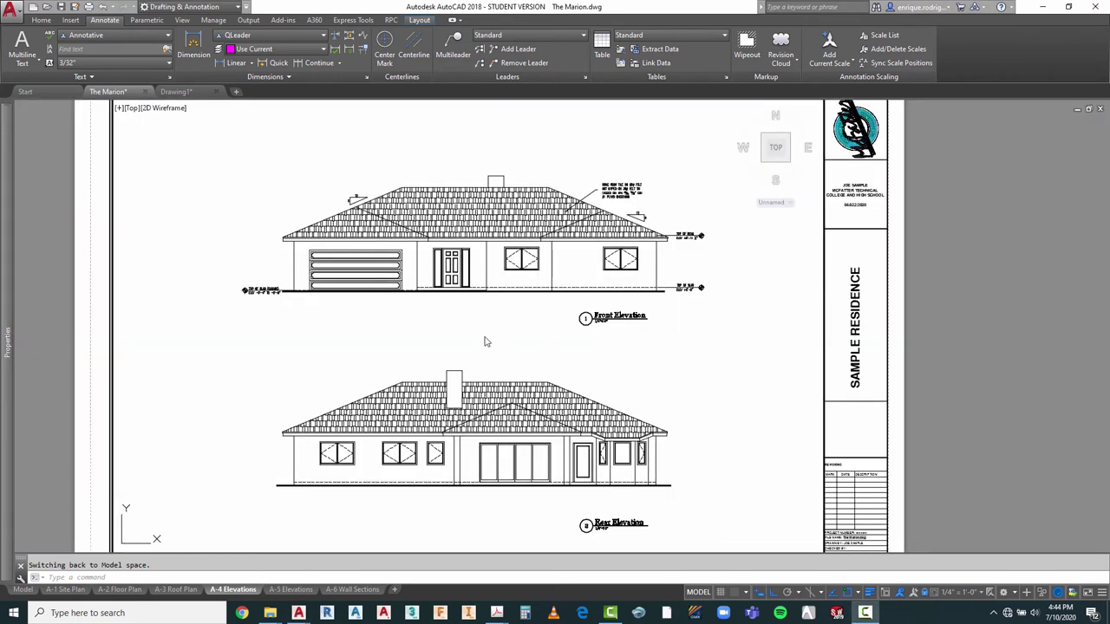
{"action": "left_click", "coordinate": [376, 347]}
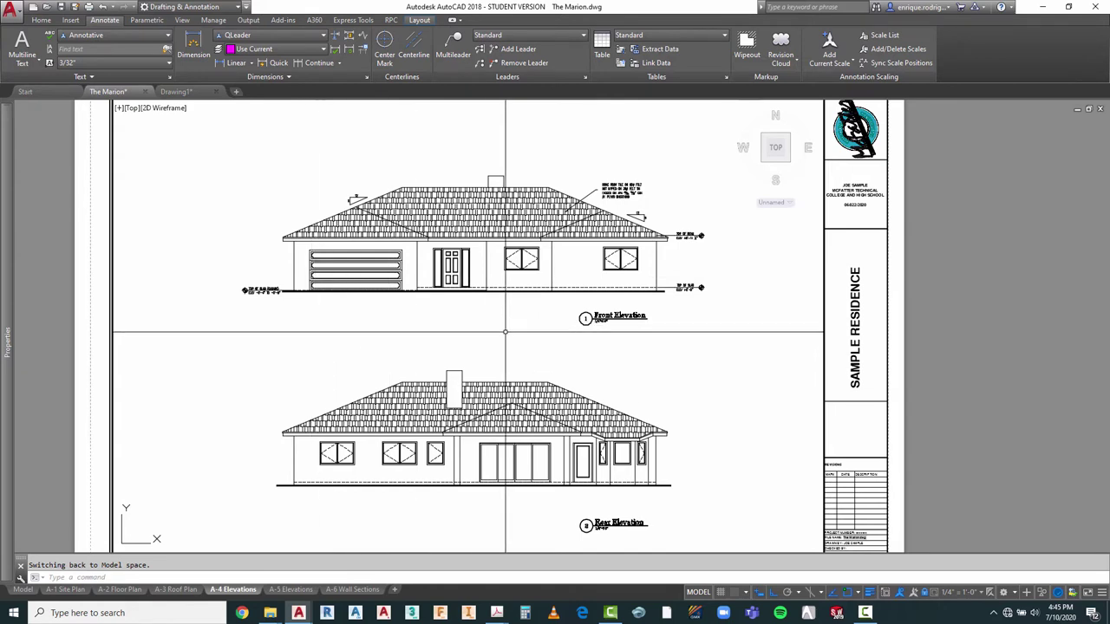
Step: Make Annotative the current dimension style
{"action": "scroll", "coordinate": [551, 274], "scroll_direction": "up", "scroll_amount": 4}
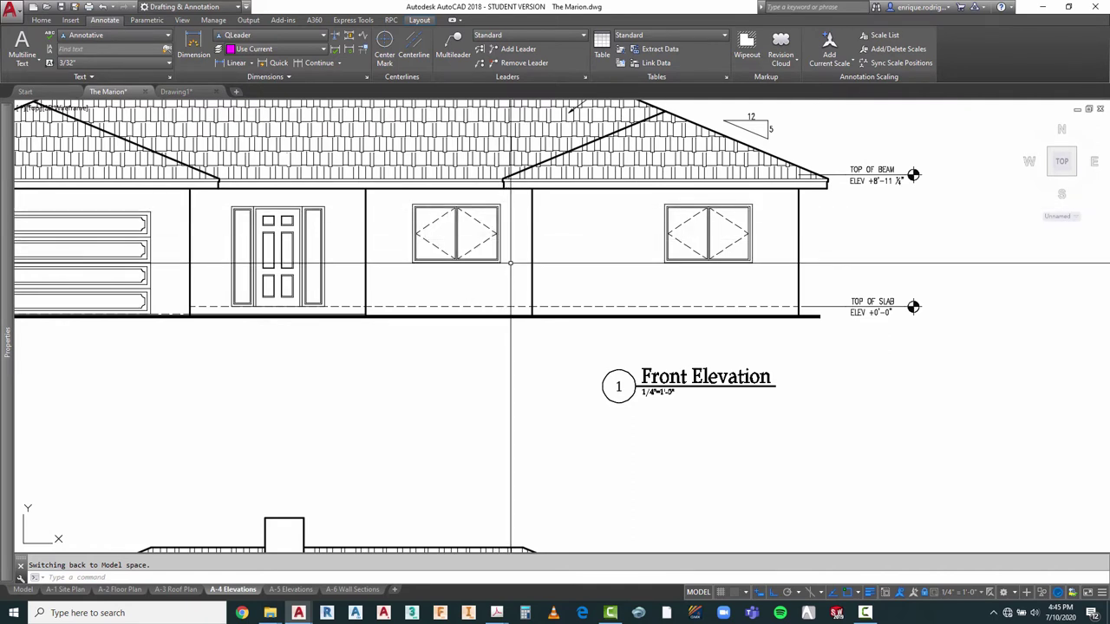
{"action": "left_click", "coordinate": [269, 39]}
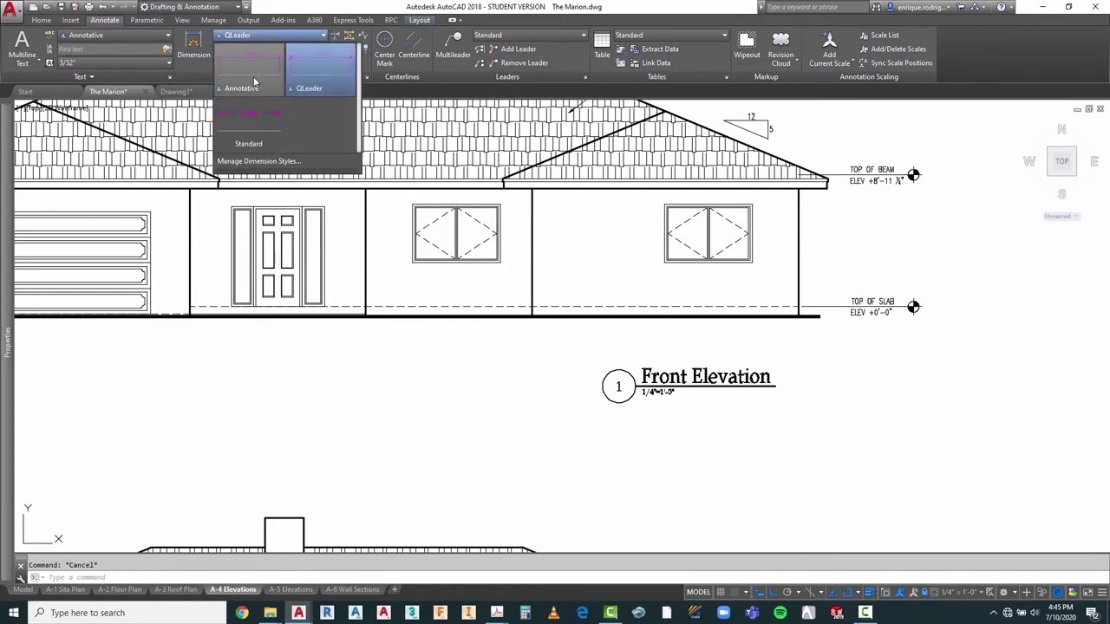
{"action": "left_click", "coordinate": [249, 88]}
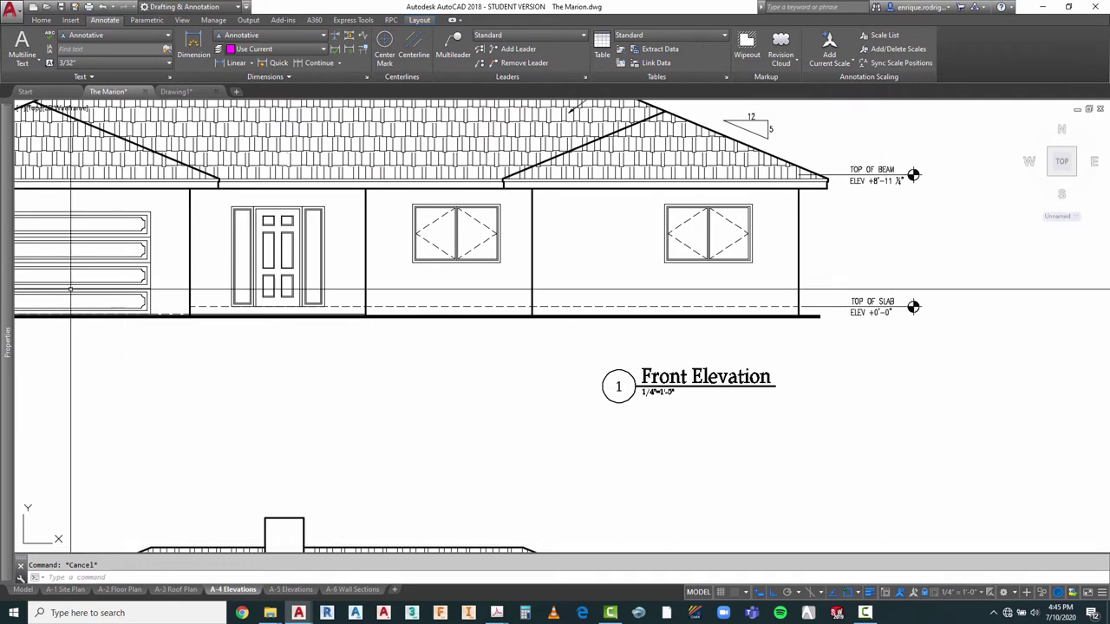
{"action": "left_click", "coordinate": [232, 66]}
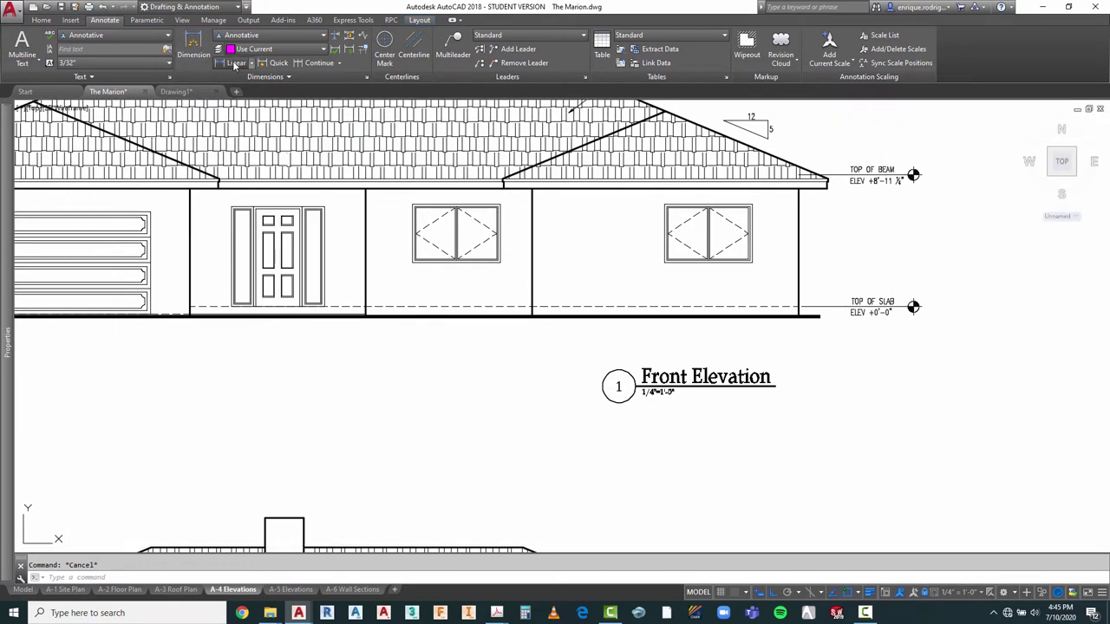
{"action": "scroll", "coordinate": [509, 208], "scroll_direction": "up", "scroll_amount": 4}
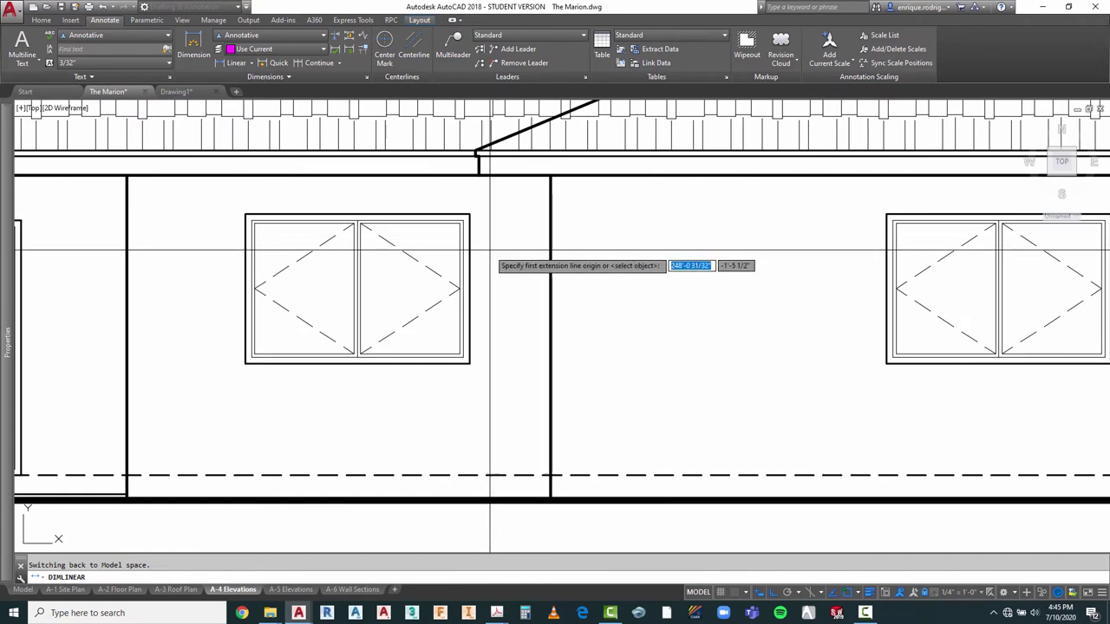
{"action": "left_click", "coordinate": [469, 214]}
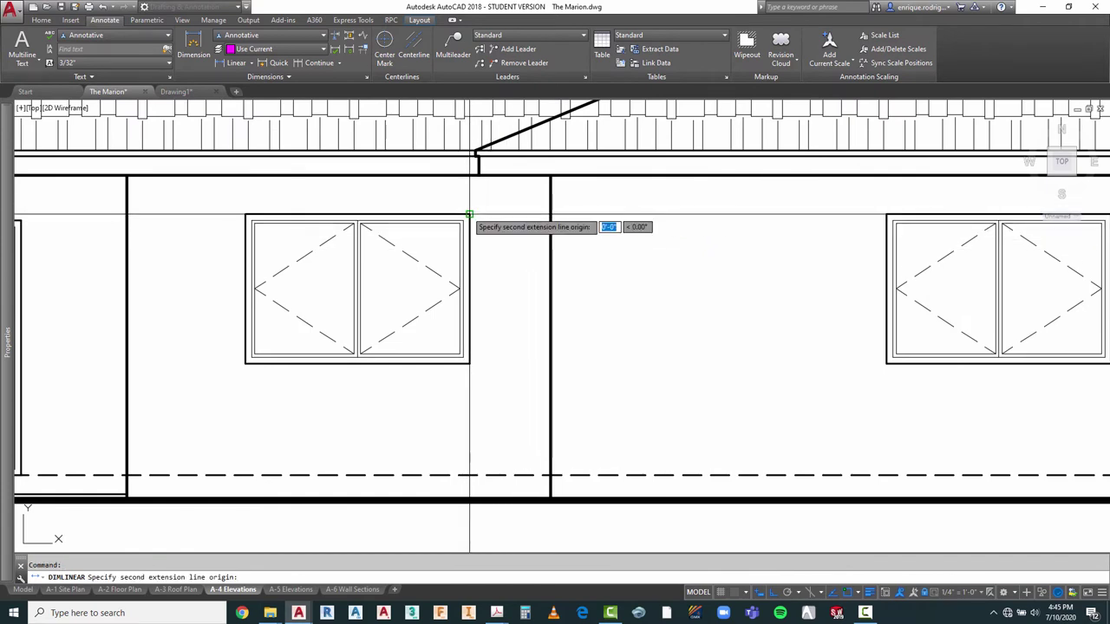
{"action": "left_click", "coordinate": [471, 476]}
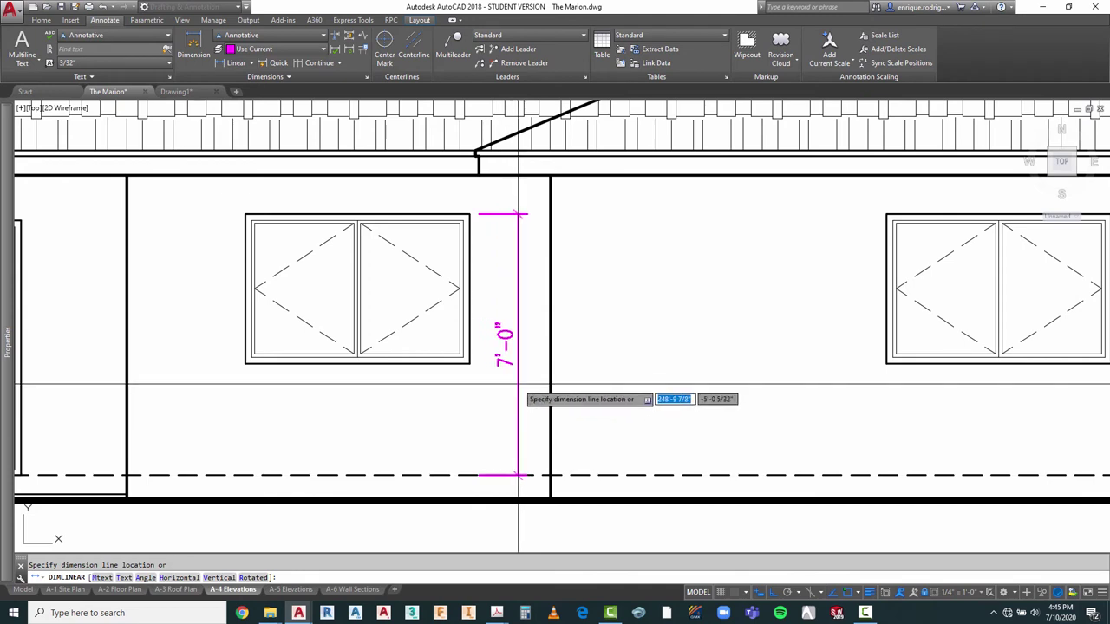
{"action": "key", "text": "Escape"}
{"action": "scroll", "coordinate": [482, 316], "scroll_direction": "down", "scroll_amount": 4}
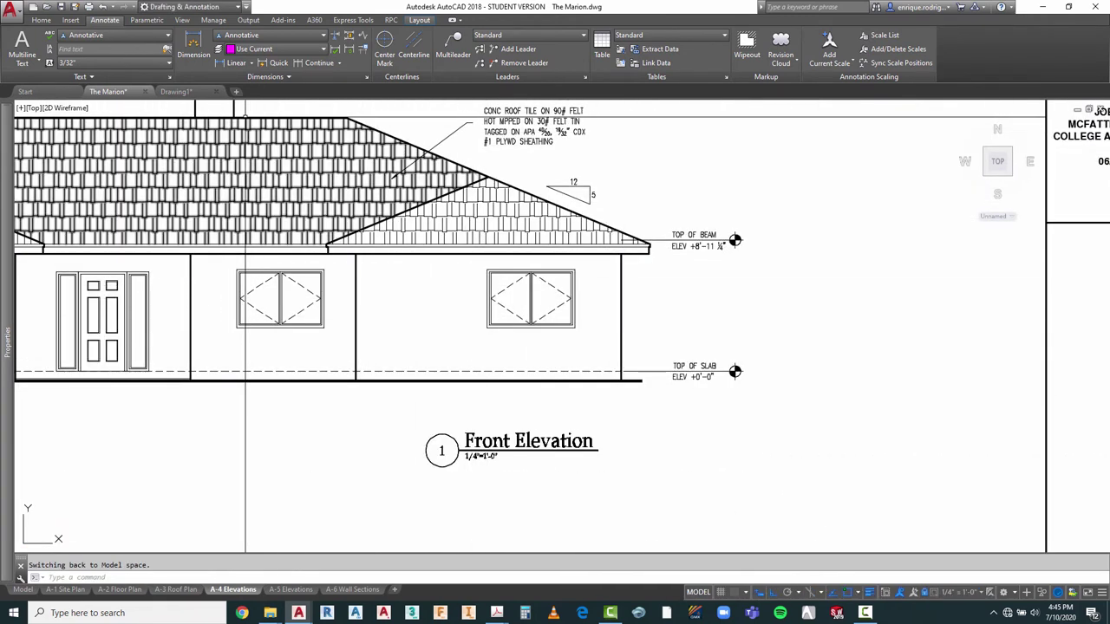
Step: Add a linear dimension from the rightmost window's upper left corner down to the top-of-slab line, placed left of the window
{"action": "left_click", "coordinate": [234, 63]}
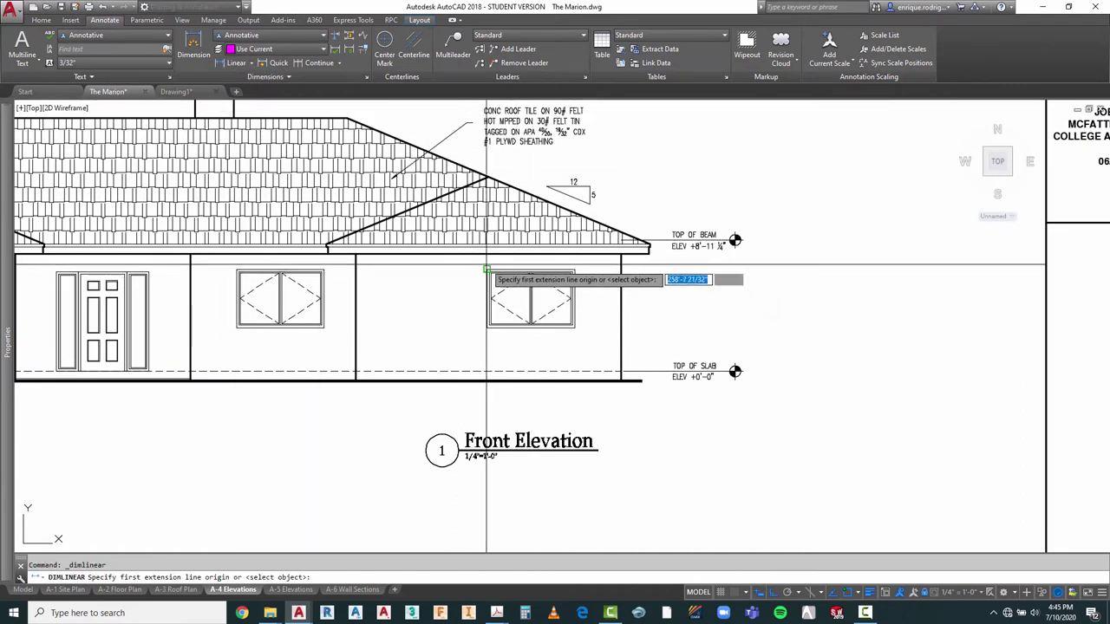
{"action": "left_click", "coordinate": [488, 270]}
{"action": "type", "text": "7'-0 5/32\""}
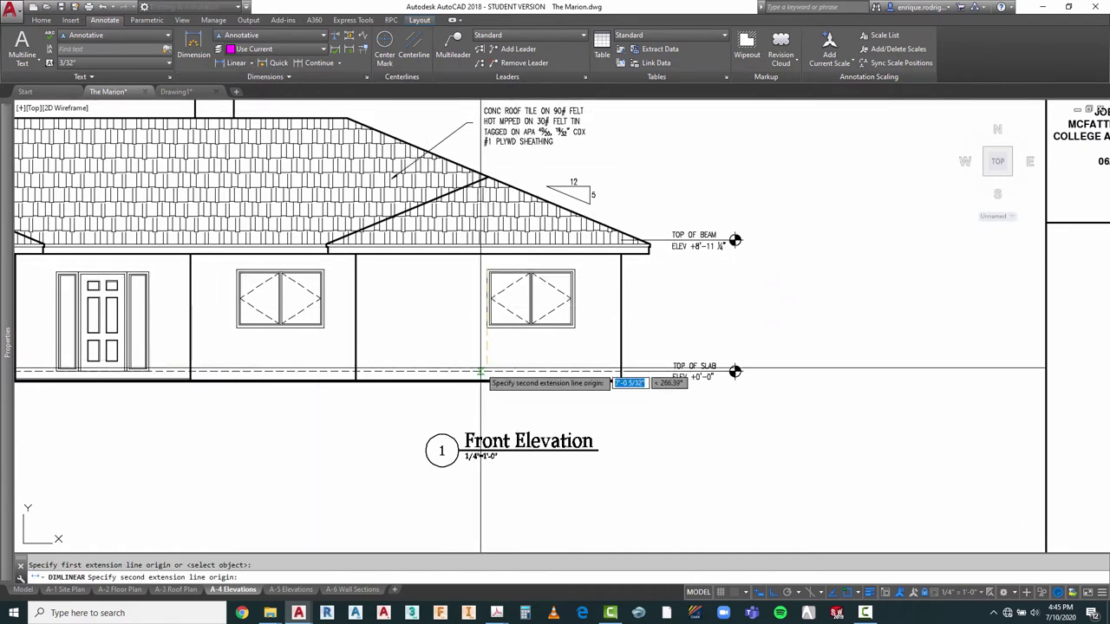
{"action": "key", "text": "Return"}
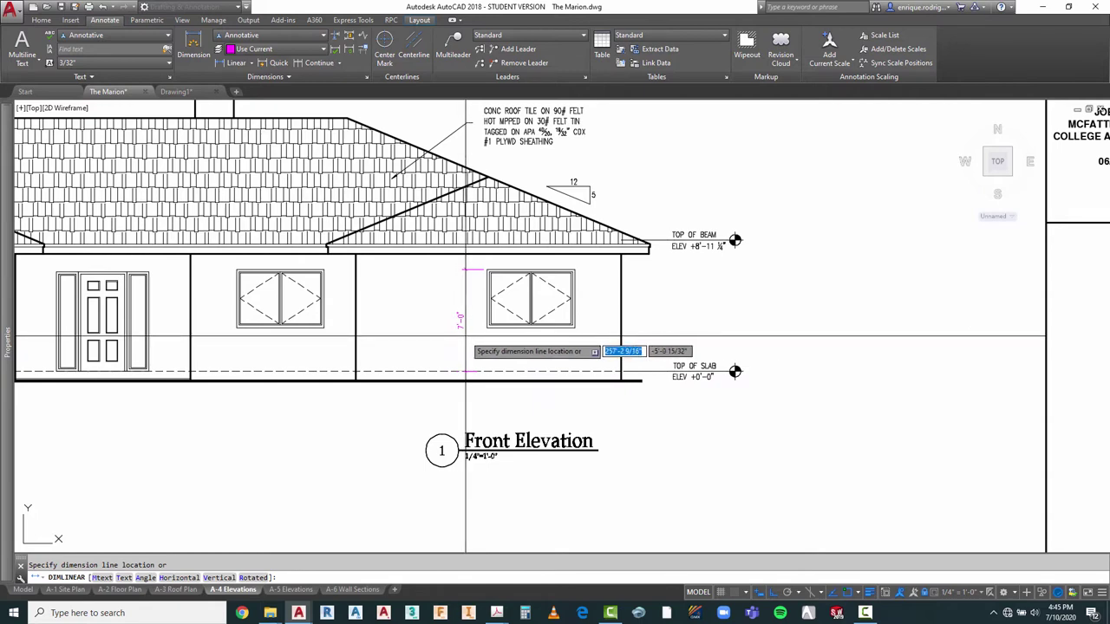
{"action": "left_click", "coordinate": [466, 336]}
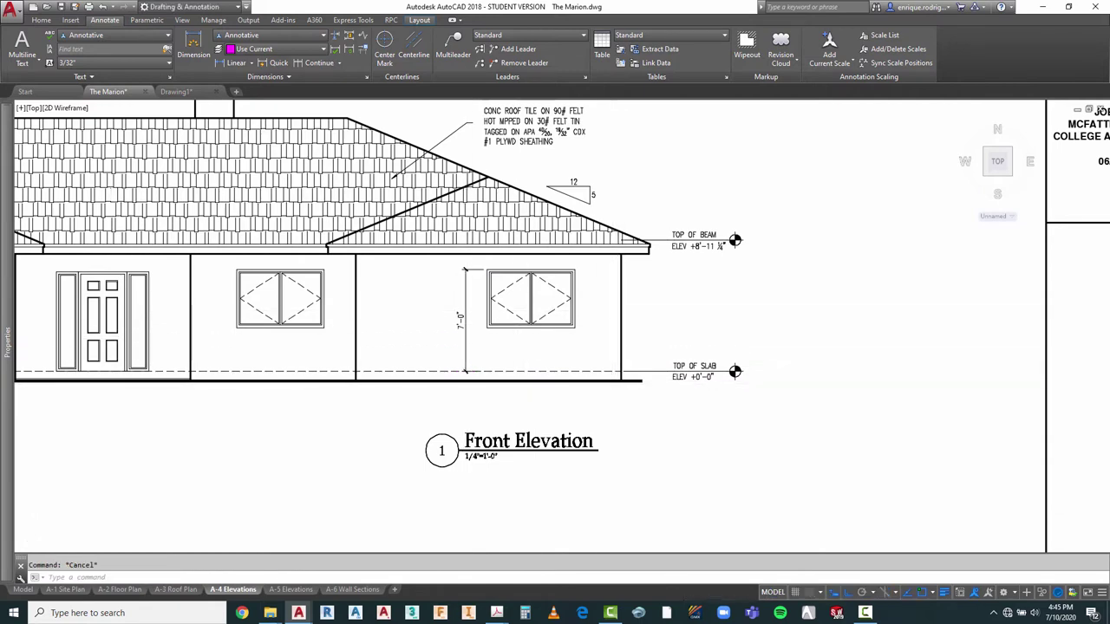
Step: Erase the vertical dimension on the left side of the rightmost front elevation window
{"action": "scroll", "coordinate": [624, 382], "scroll_direction": "down", "scroll_amount": 2}
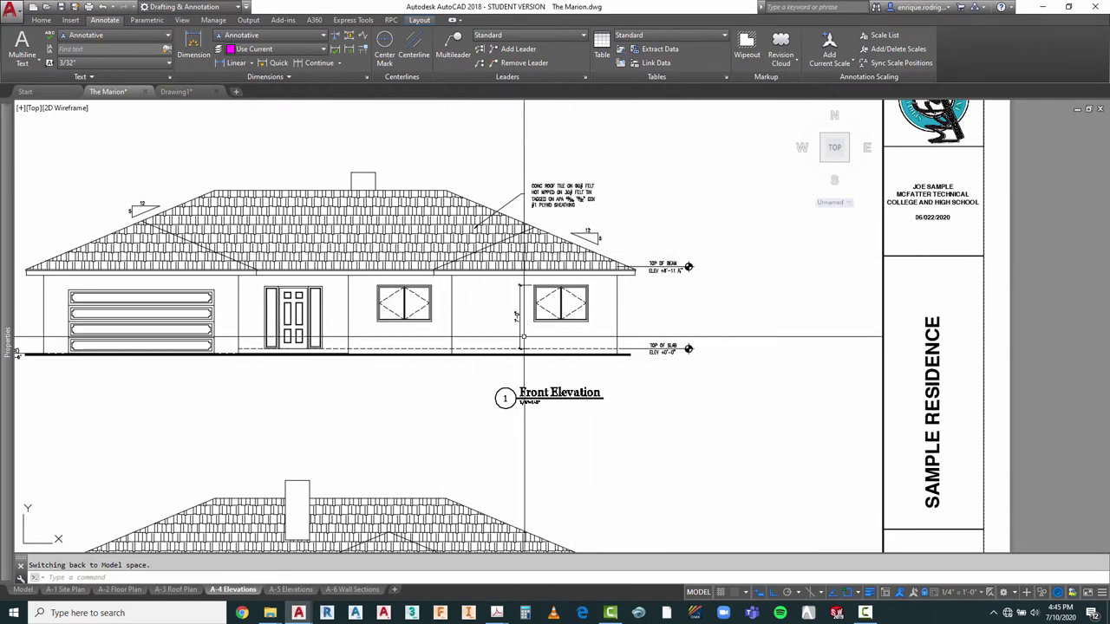
{"action": "scroll", "coordinate": [524, 321], "scroll_direction": "up", "scroll_amount": 4}
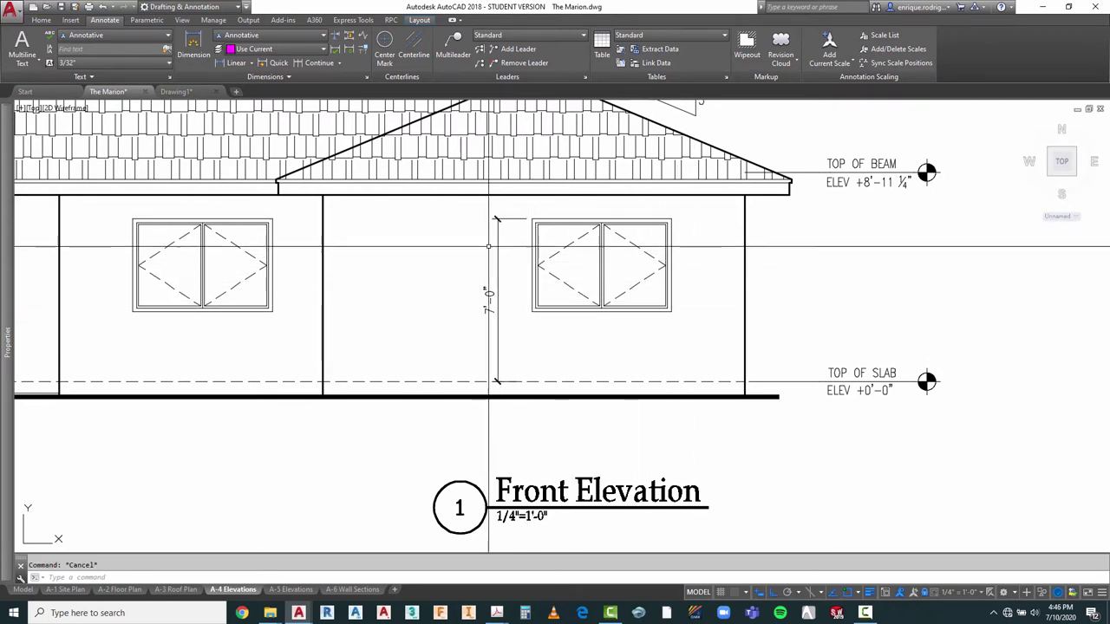
{"action": "type", "text": "e"}
{"action": "key", "text": "Return"}
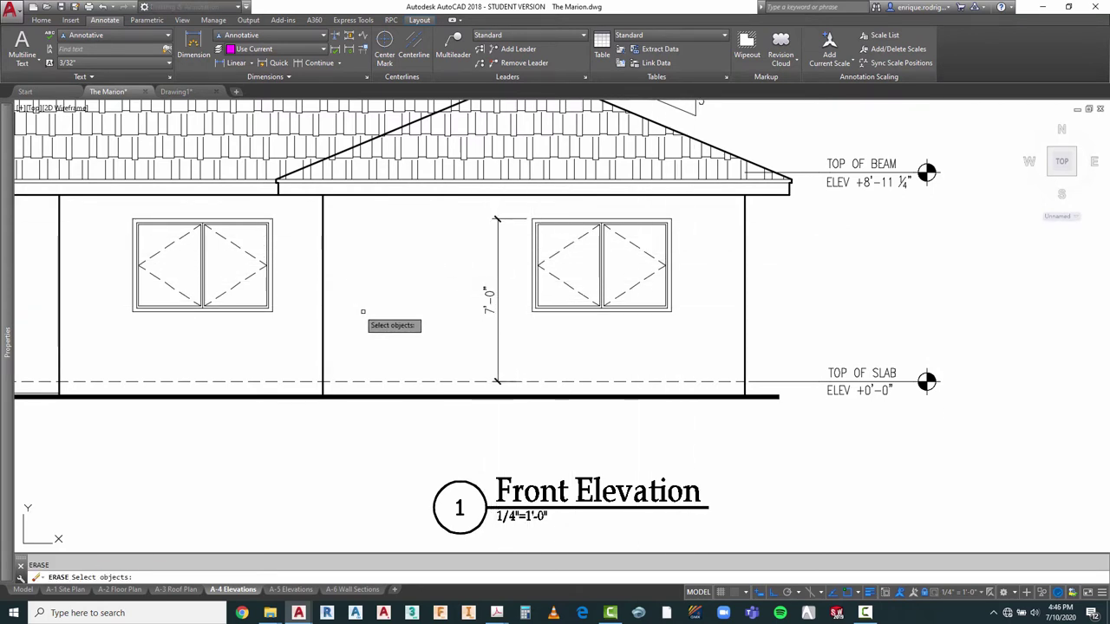
{"action": "left_click", "coordinate": [509, 208]}
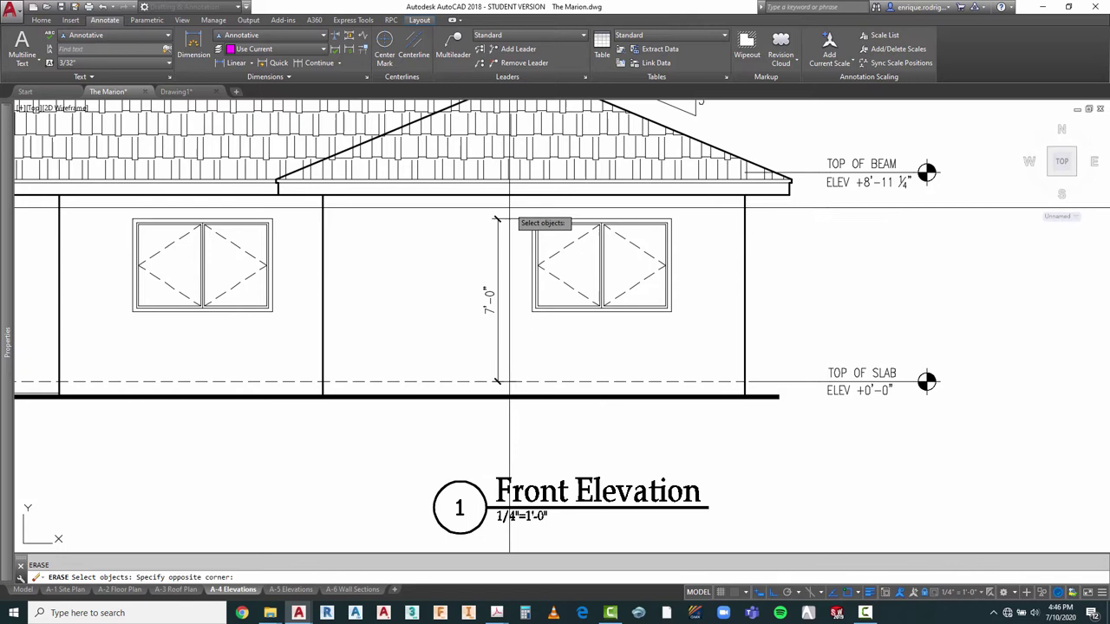
{"action": "left_click", "coordinate": [476, 309]}
{"action": "key", "text": "Return"}
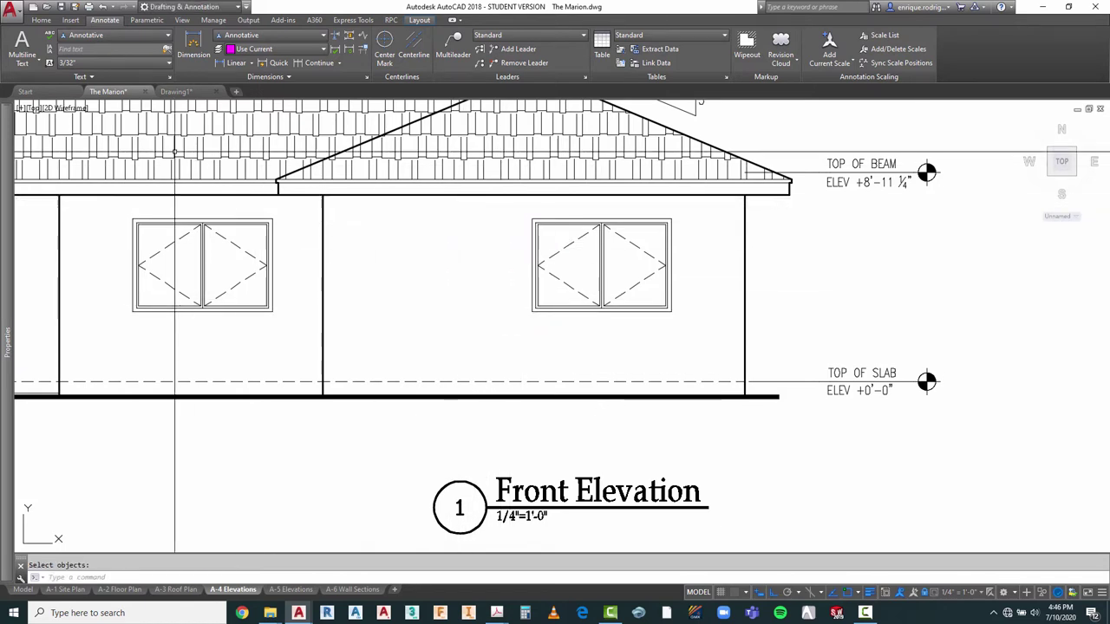
Step: Add a linear dimension from the rightmost window's upper right corner down to the top-of-slab line, placed right of the window
{"action": "left_click", "coordinate": [236, 63]}
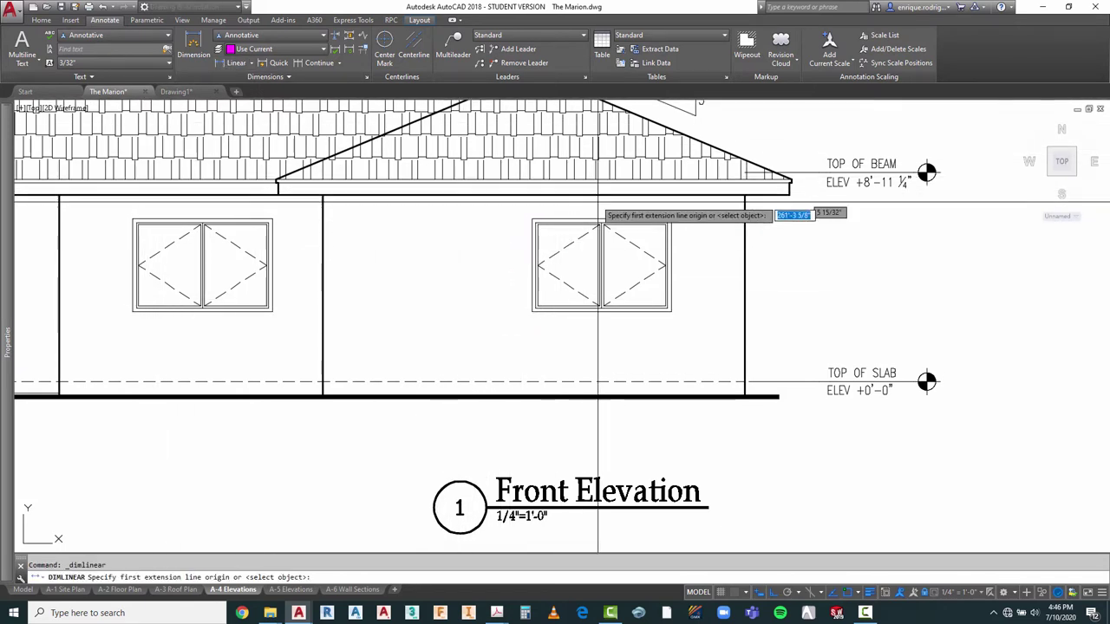
{"action": "left_click", "coordinate": [671, 218]}
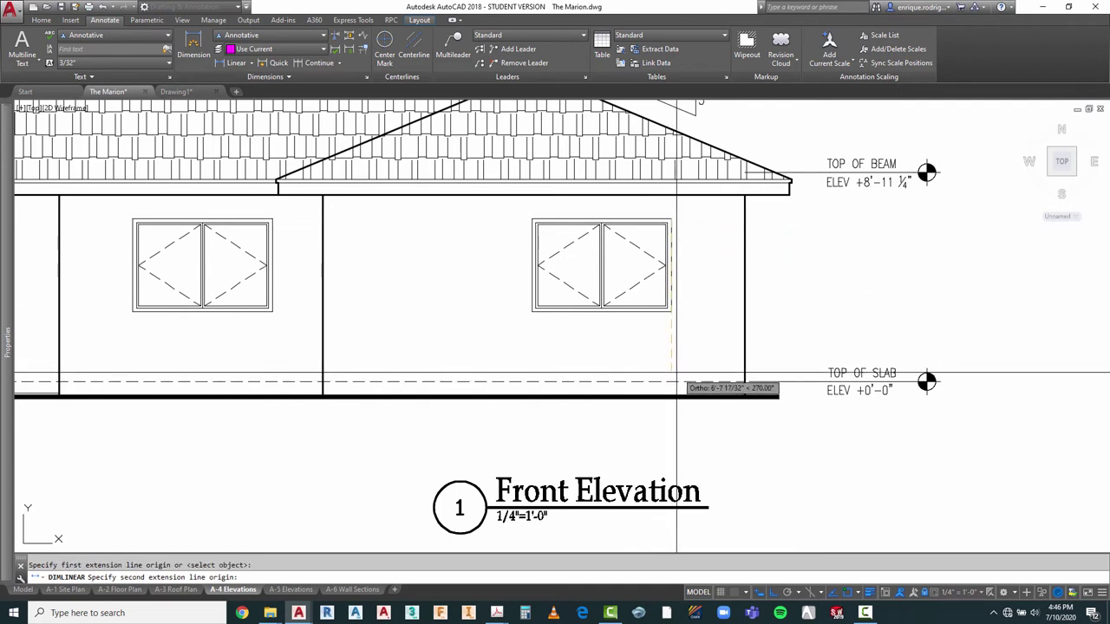
{"action": "left_click", "coordinate": [671, 382]}
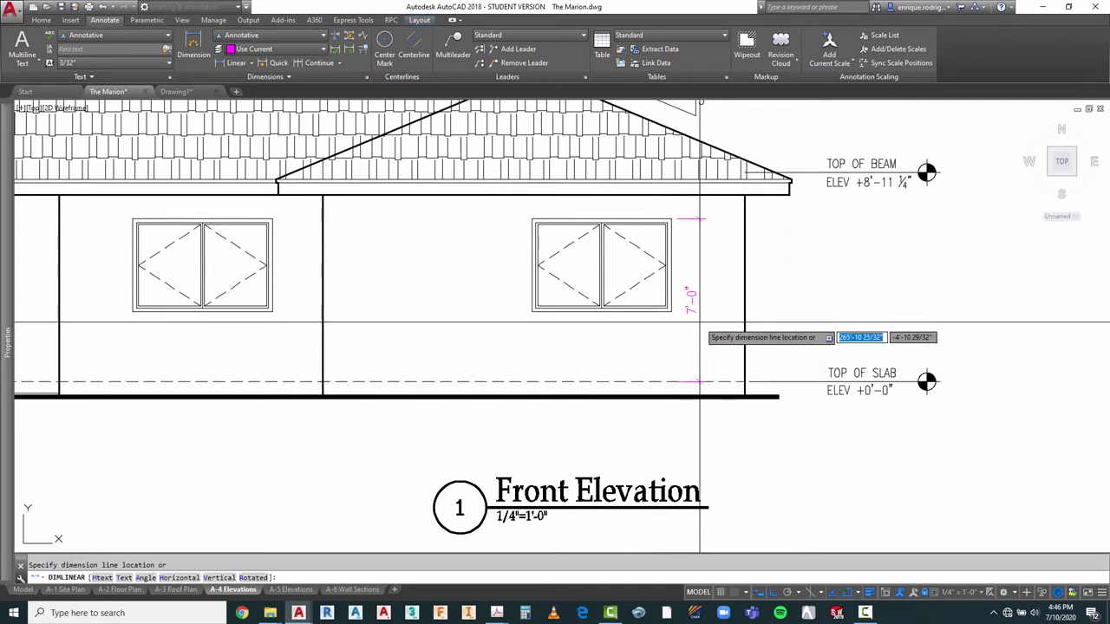
{"action": "left_click", "coordinate": [711, 334]}
{"action": "key", "text": "Escape"}
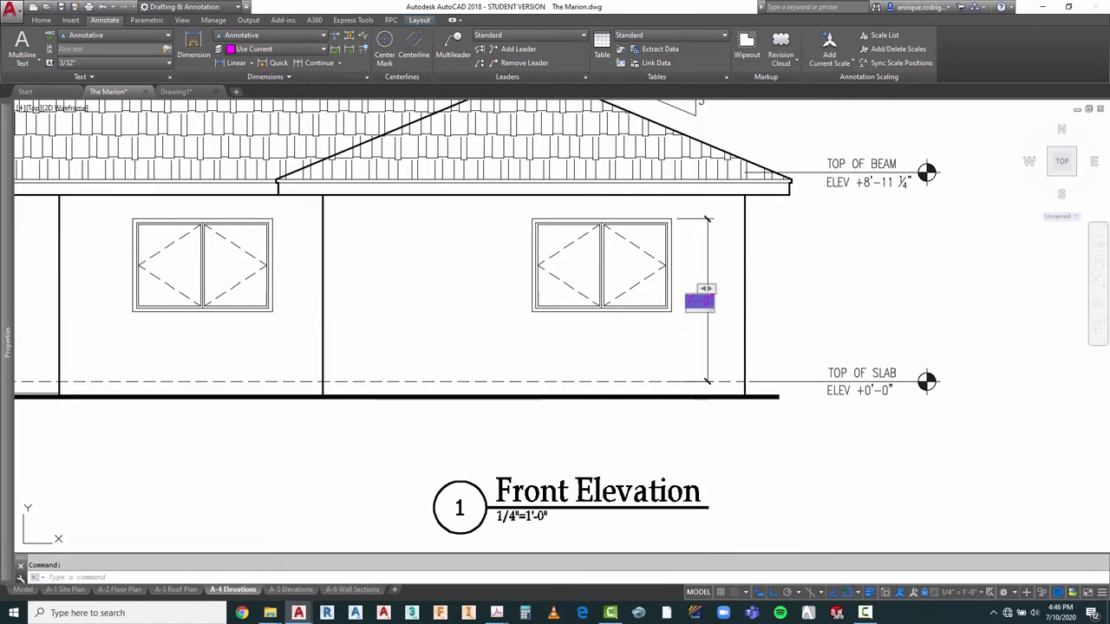
{"action": "key", "text": "Escape"}
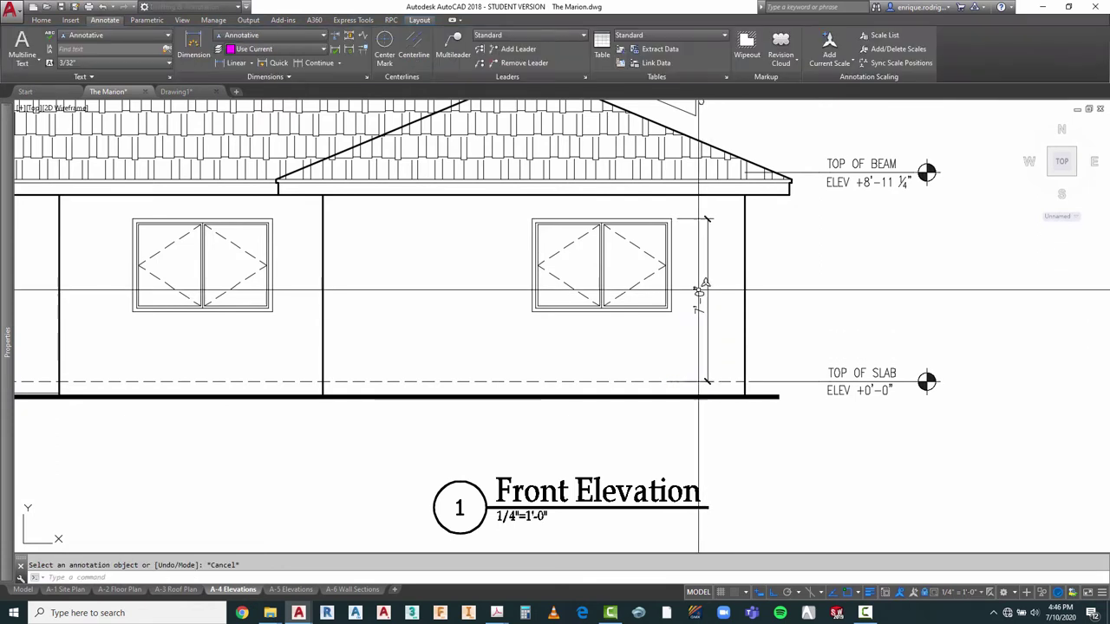
Step: Override the text of the rightmost window's height dimension with 7'-0" TYP
{"action": "left_click", "coordinate": [702, 290]}
{"action": "mouse_move", "coordinate": [6, 341]}
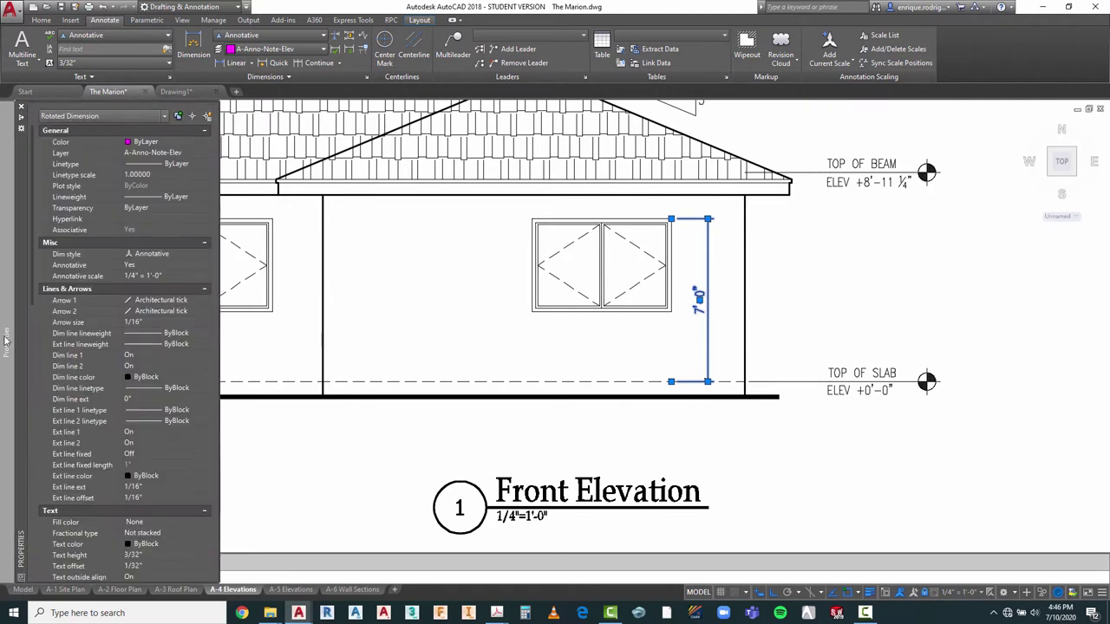
{"action": "scroll", "coordinate": [150, 400], "scroll_direction": "down", "scroll_amount": 8}
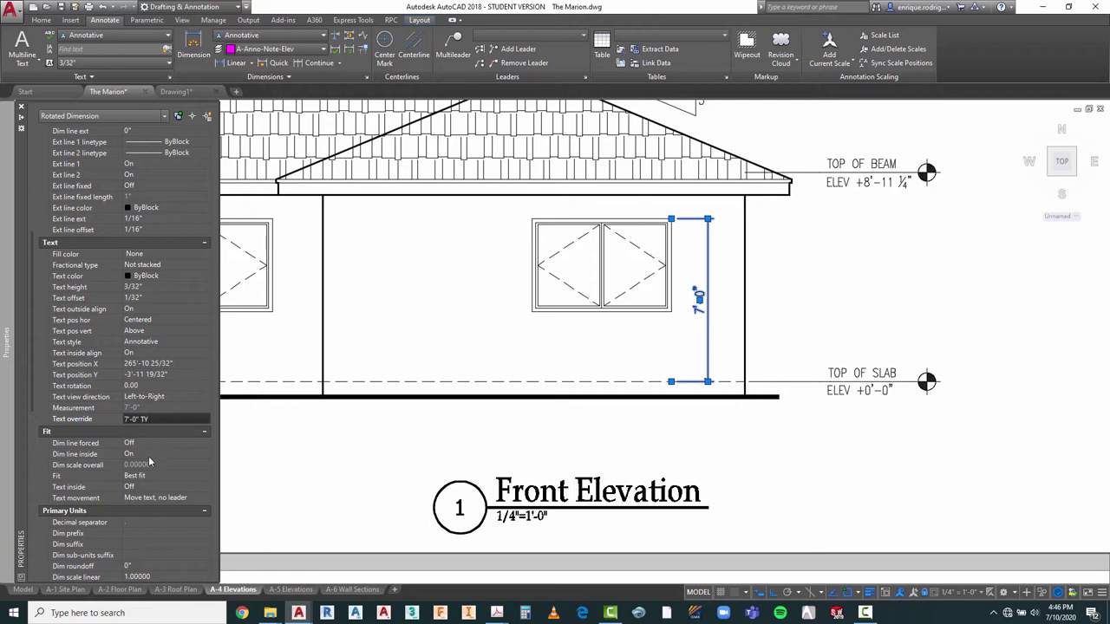
{"action": "key", "text": "Return"}
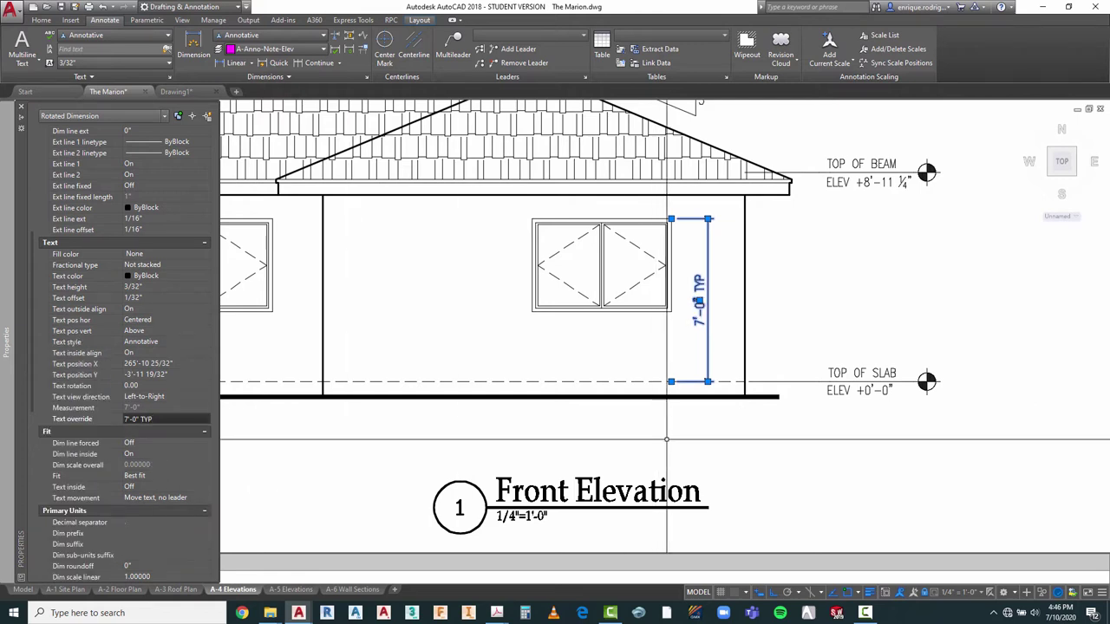
{"action": "key", "text": "ctrl+1"}
{"action": "key", "text": "Escape"}
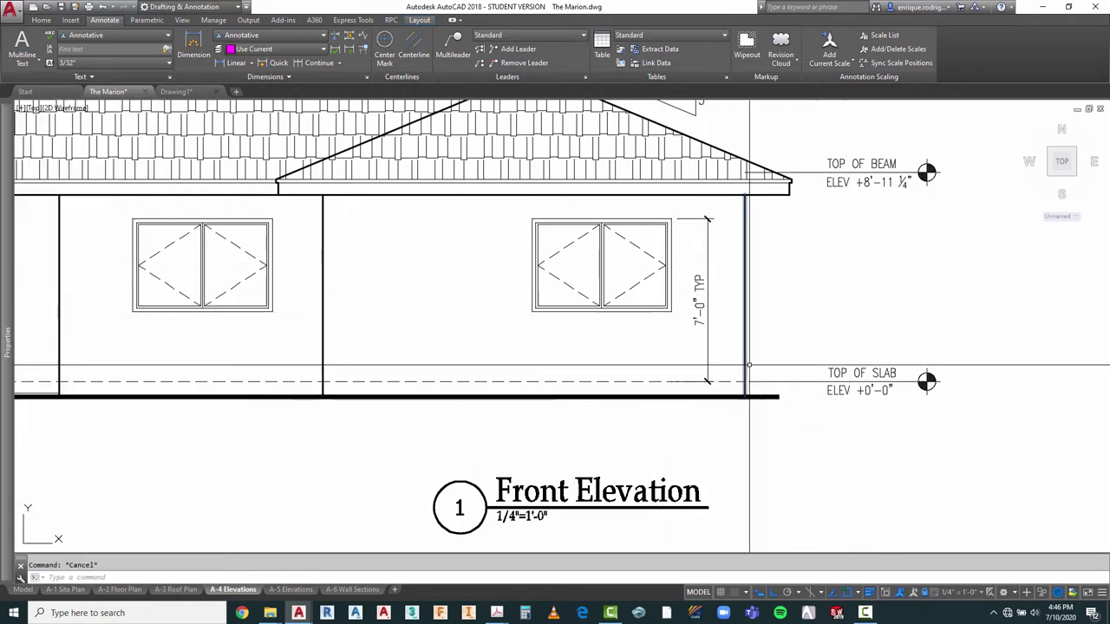
{"action": "left_click", "coordinate": [733, 593]}
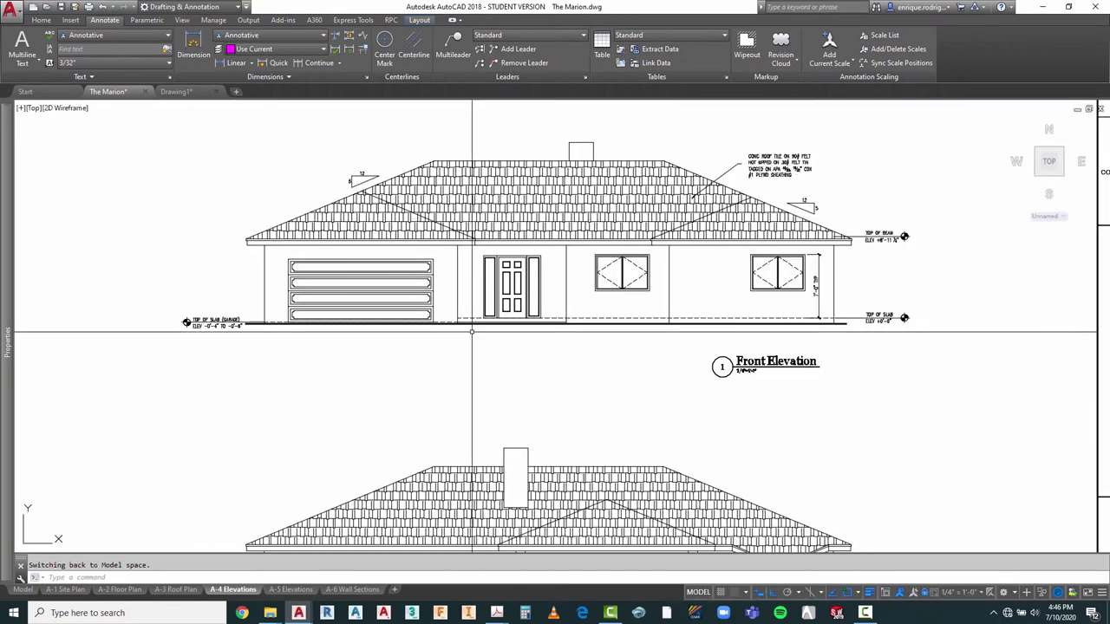
{"action": "scroll", "coordinate": [389, 168], "scroll_direction": "up", "scroll_amount": 3}
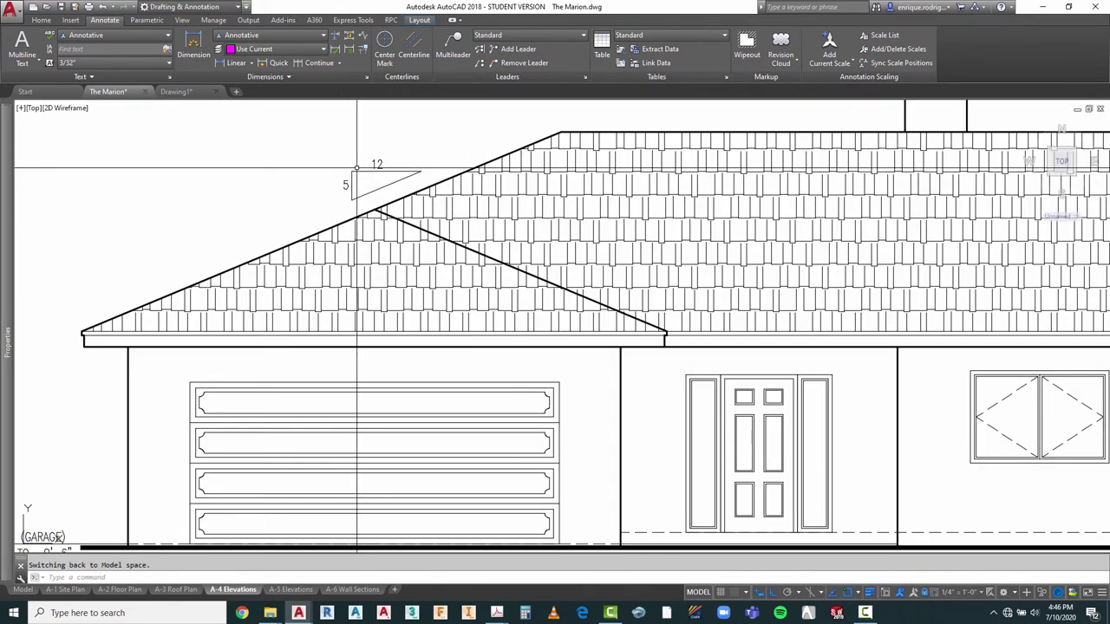
{"action": "left_click", "coordinate": [347, 190]}
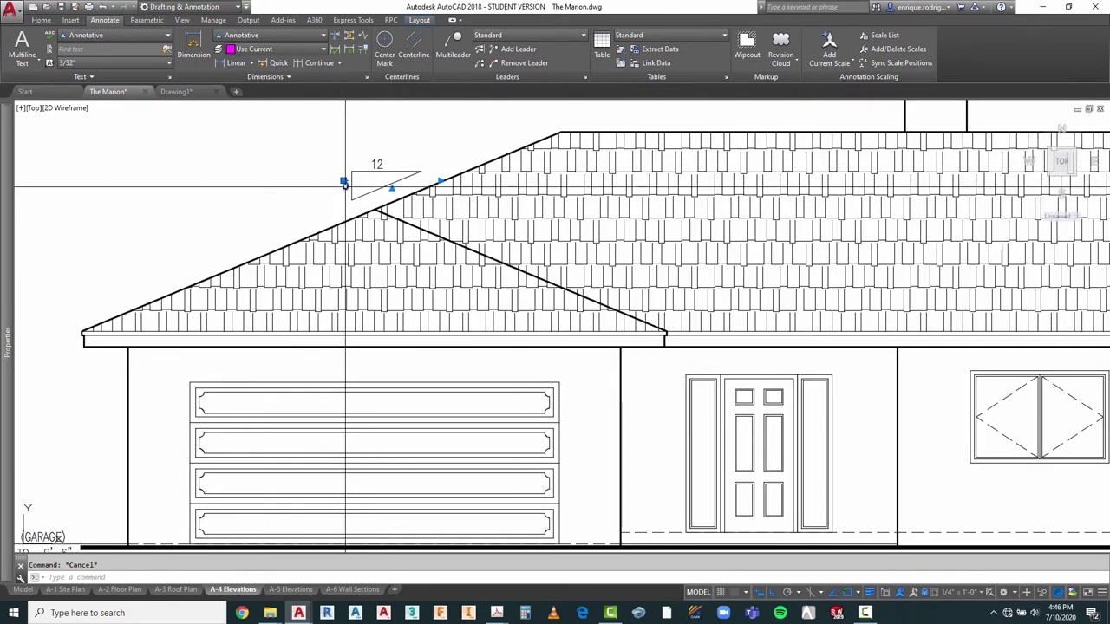
{"action": "key", "text": "Escape"}
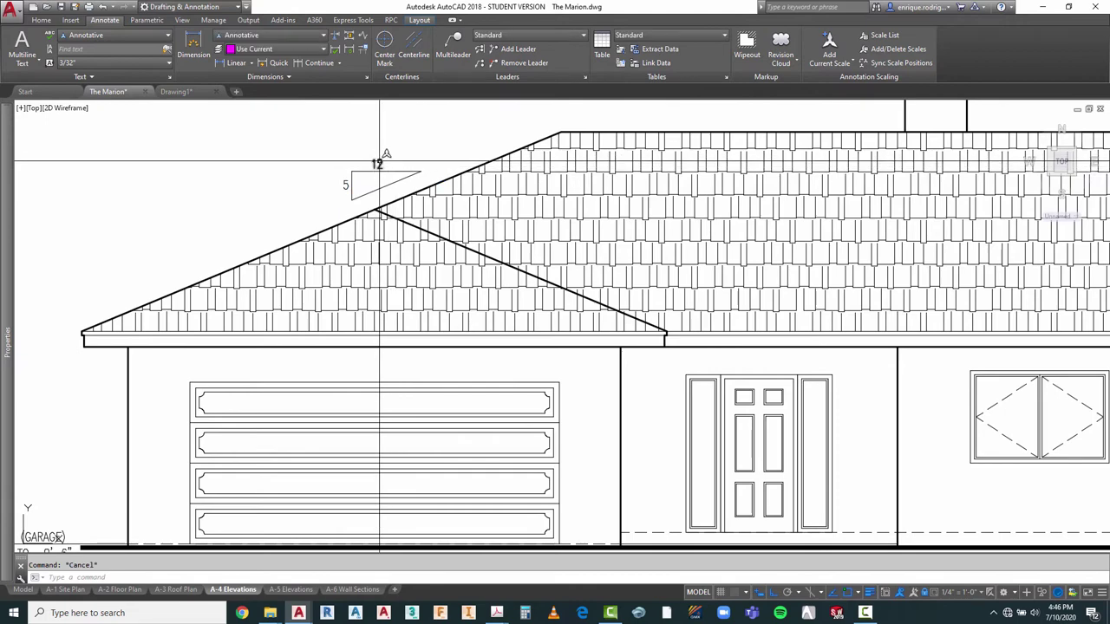
{"action": "left_click", "coordinate": [989, 592]}
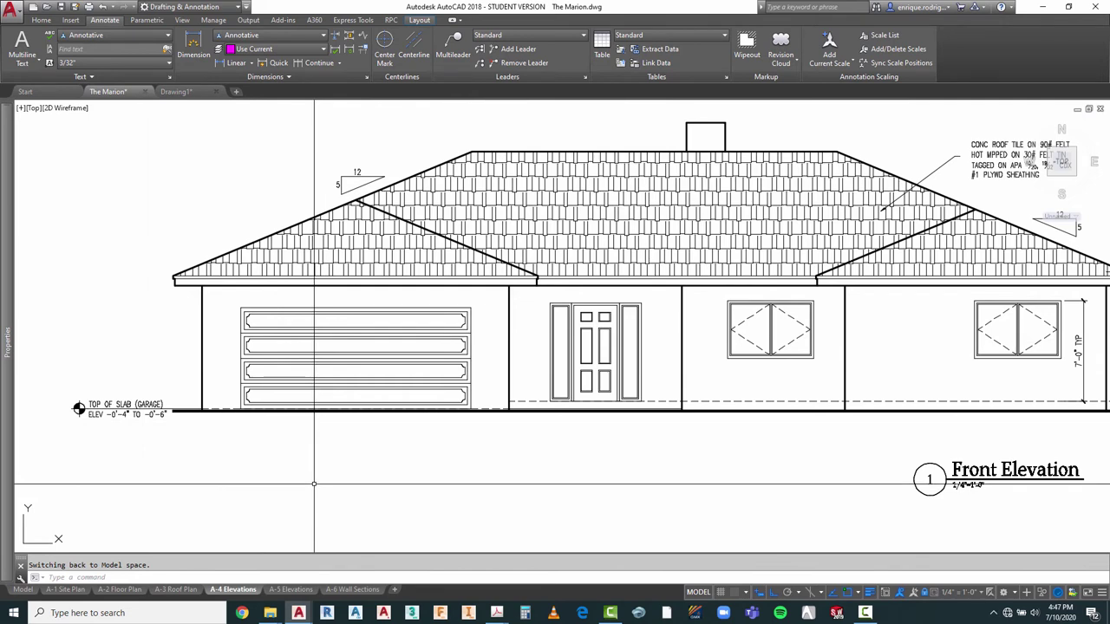
{"action": "scroll", "coordinate": [314, 483], "scroll_direction": "down", "scroll_amount": 3}
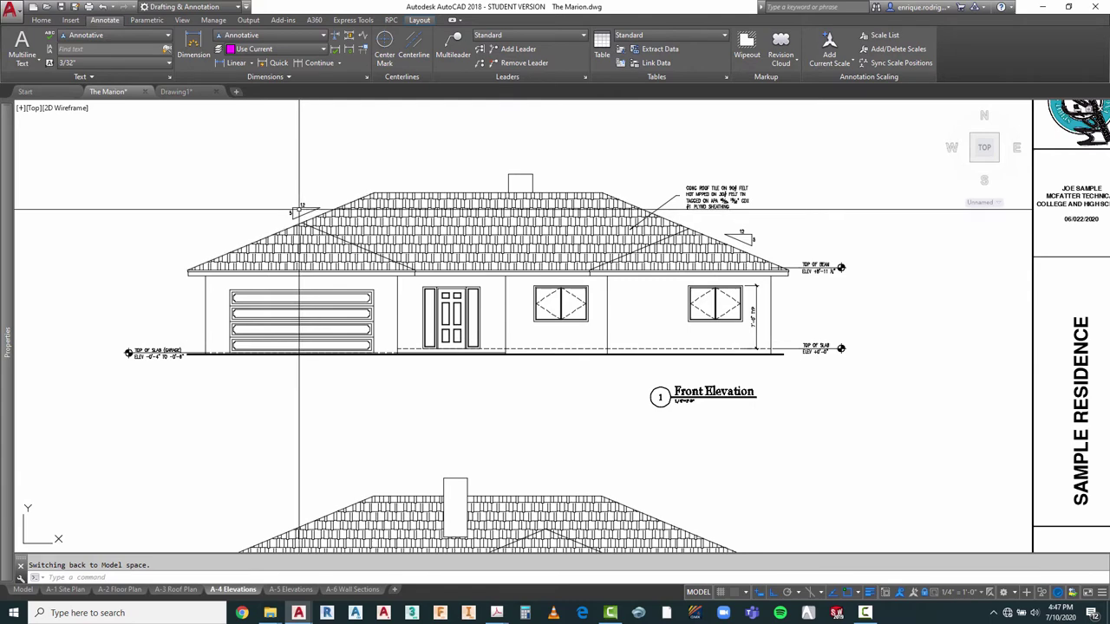
Step: Scale the roof slope triangle above the garage by 0.75 about its upper left corner, leaving out the 12 and 5 labels
{"action": "scroll", "coordinate": [298, 209], "scroll_direction": "up", "scroll_amount": 5}
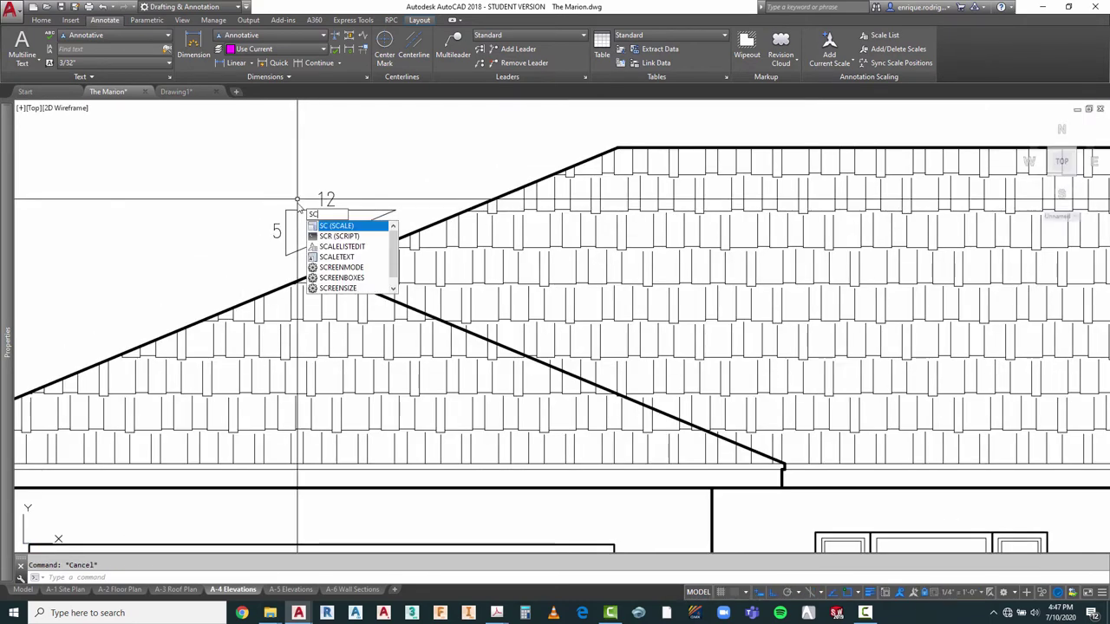
{"action": "key", "text": "Return"}
{"action": "scroll", "coordinate": [301, 206], "scroll_direction": "up", "scroll_amount": 5}
{"action": "left_click", "coordinate": [299, 205]}
{"action": "left_click", "coordinate": [249, 360]}
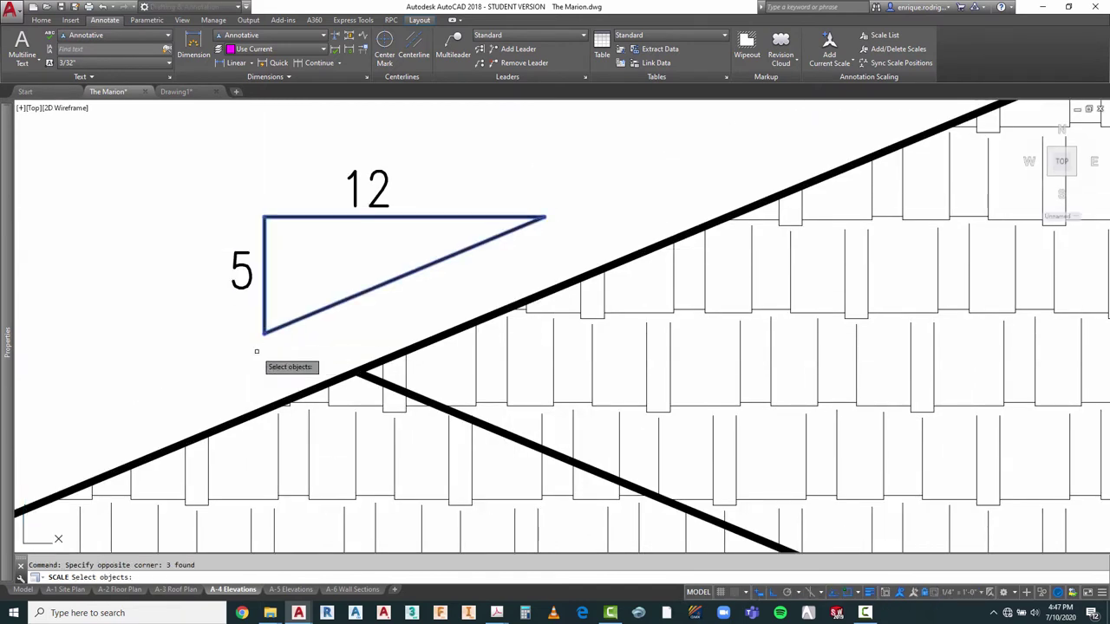
{"action": "key", "text": "Return"}
{"action": "left_click", "coordinate": [265, 217]}
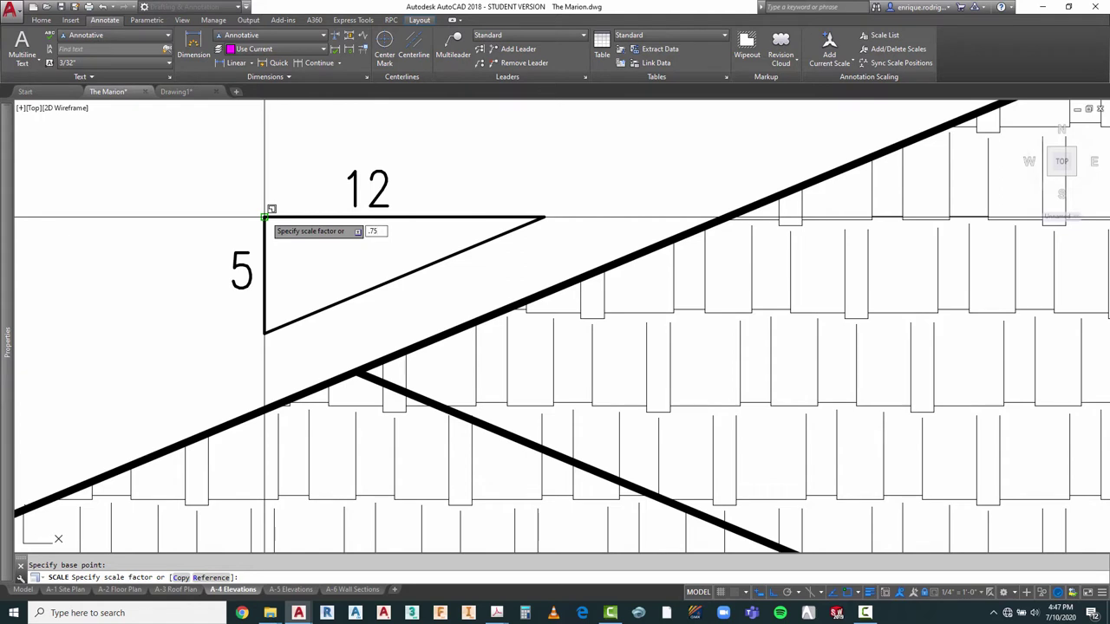
{"action": "key", "text": "Return"}
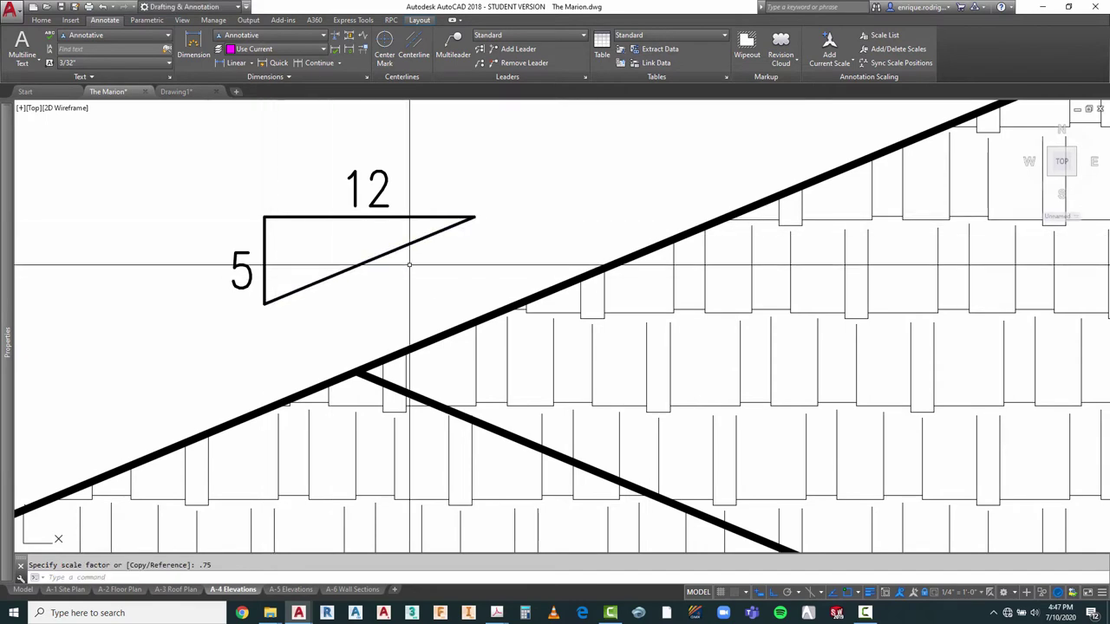
Step: Move the garage-side slope triangle about 1 1/8" diagonally down and to the right, with Ortho off
{"action": "scroll", "coordinate": [408, 282], "scroll_direction": "down", "scroll_amount": 7}
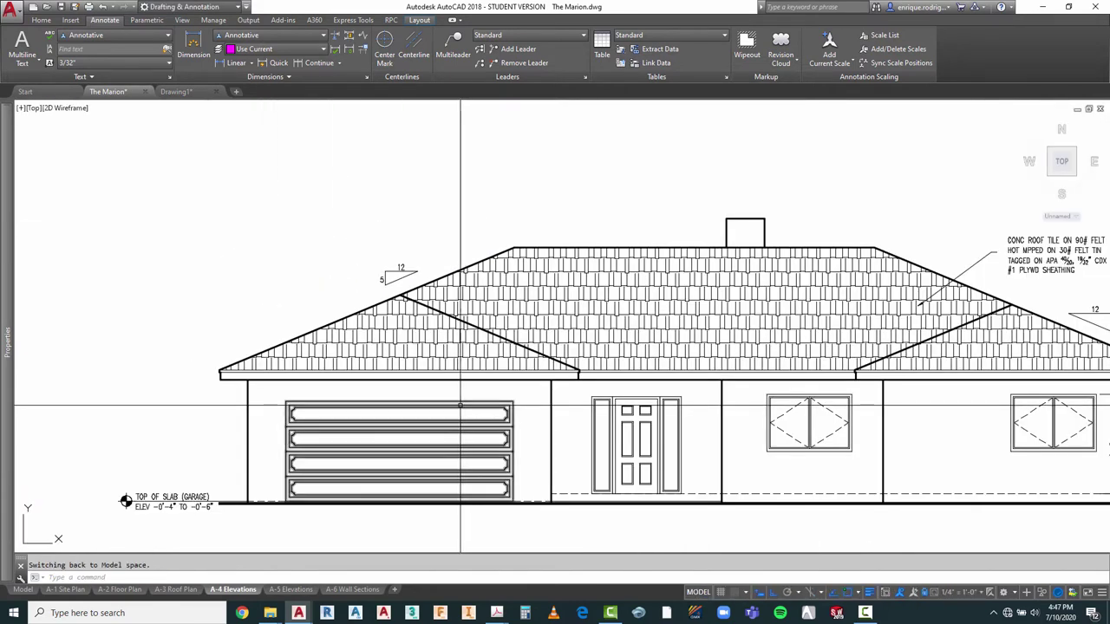
{"action": "scroll", "coordinate": [403, 281], "scroll_direction": "up", "scroll_amount": 4}
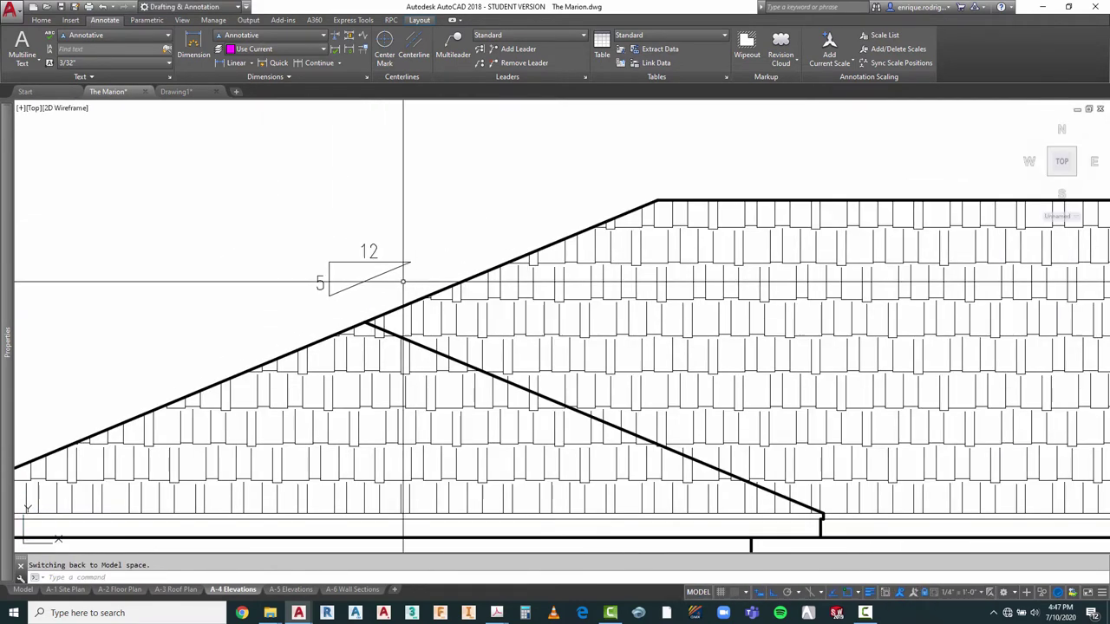
{"action": "scroll", "coordinate": [403, 282], "scroll_direction": "down", "scroll_amount": 5}
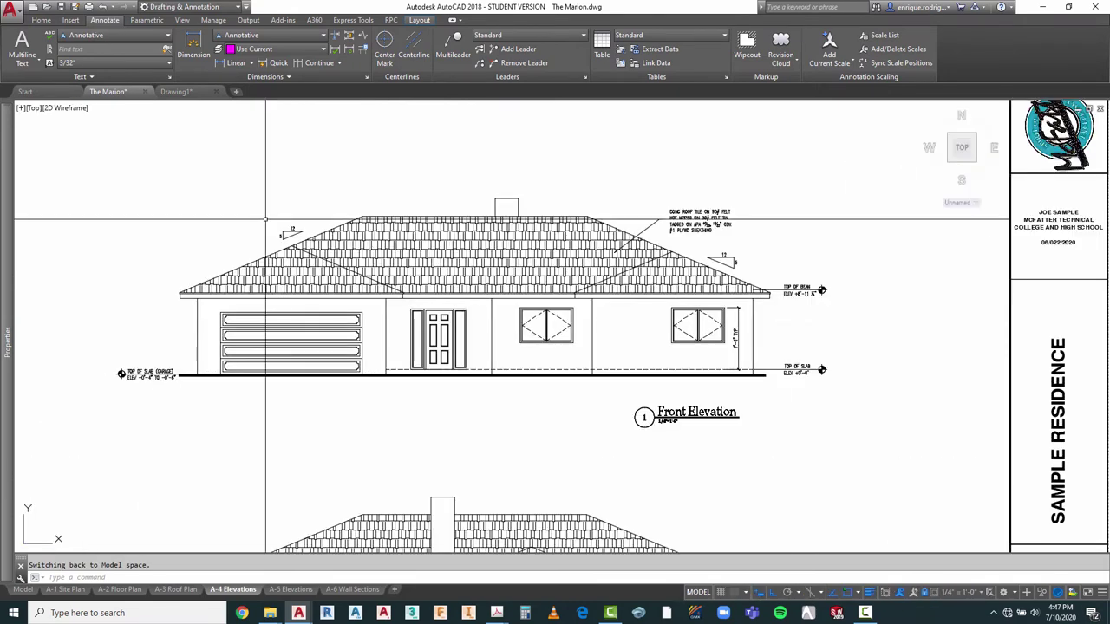
{"action": "scroll", "coordinate": [286, 225], "scroll_direction": "up", "scroll_amount": 5}
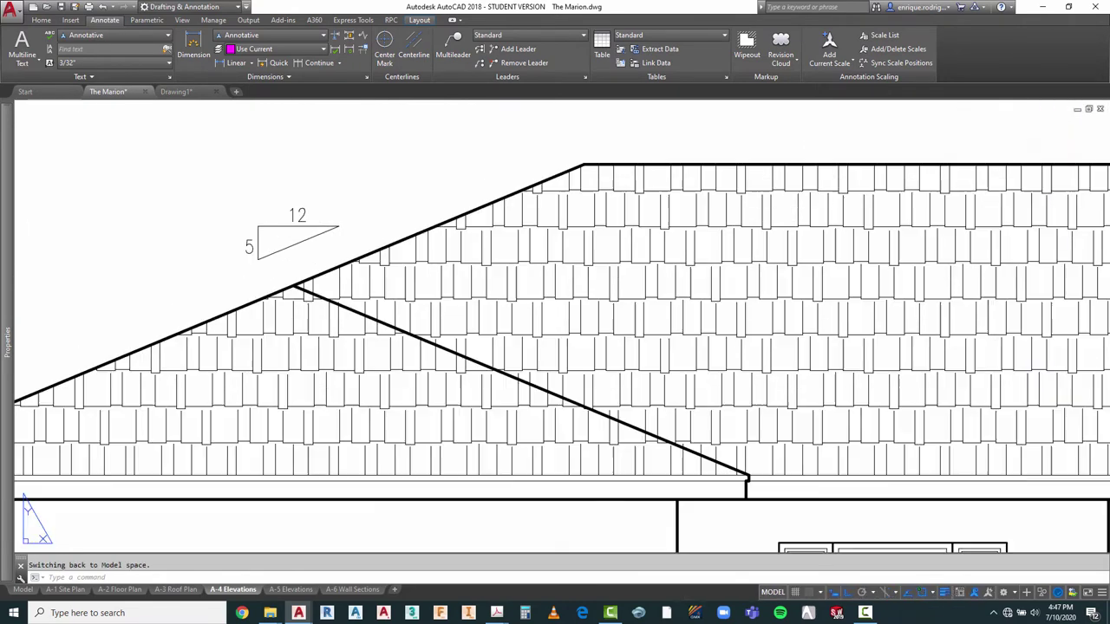
{"action": "key", "text": "Return"}
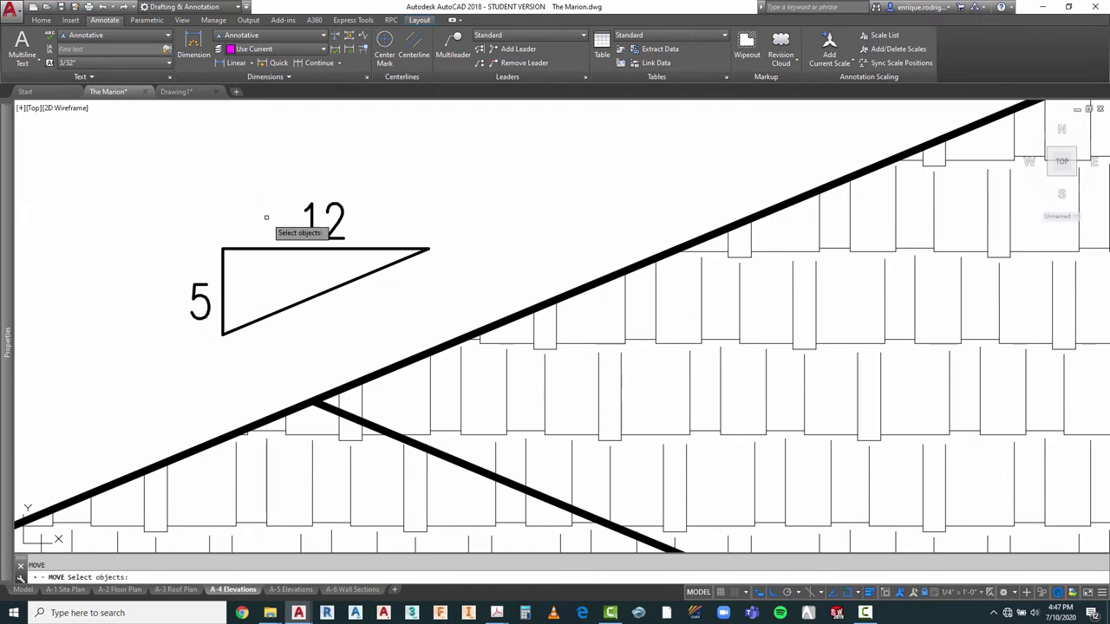
{"action": "left_click", "coordinate": [266, 216]}
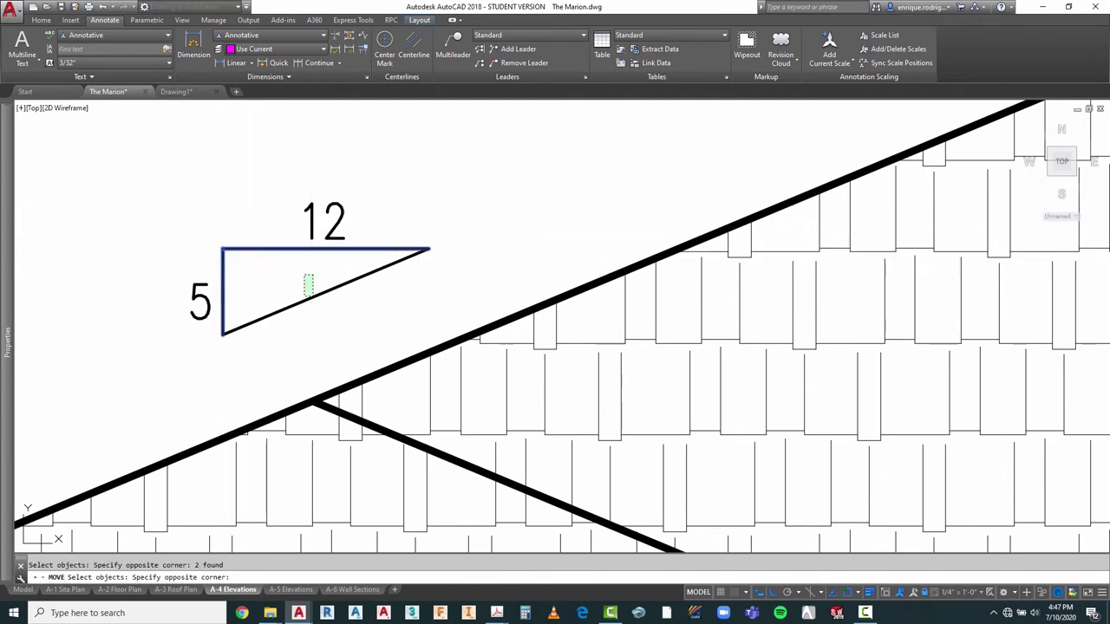
{"action": "key", "text": "Return"}
{"action": "left_click", "coordinate": [440, 193]}
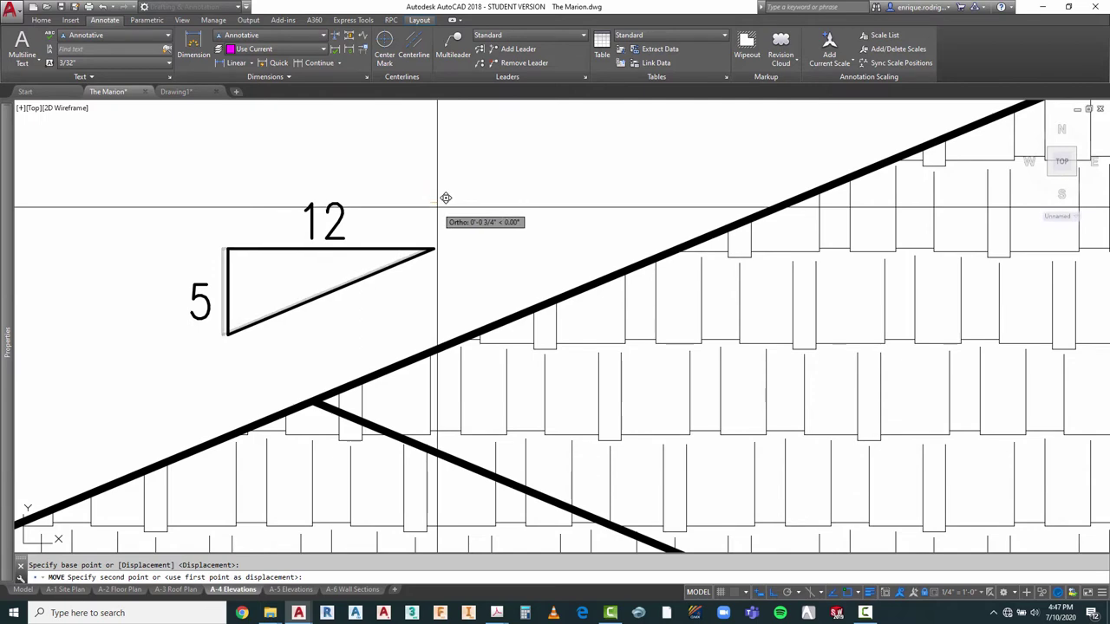
{"action": "key", "text": "F8"}
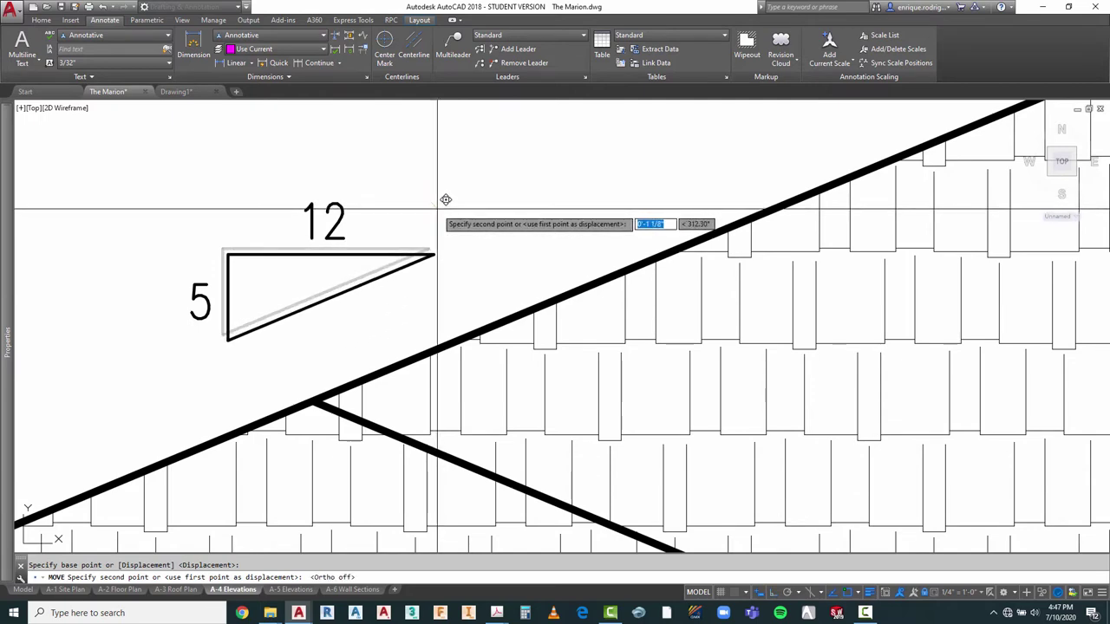
{"action": "left_click", "coordinate": [437, 209]}
Step: Scale the slope triangle at the right end of the front elevation roof by 0.75 about its upper right corner
{"action": "scroll", "coordinate": [225, 208], "scroll_direction": "down", "scroll_amount": 5}
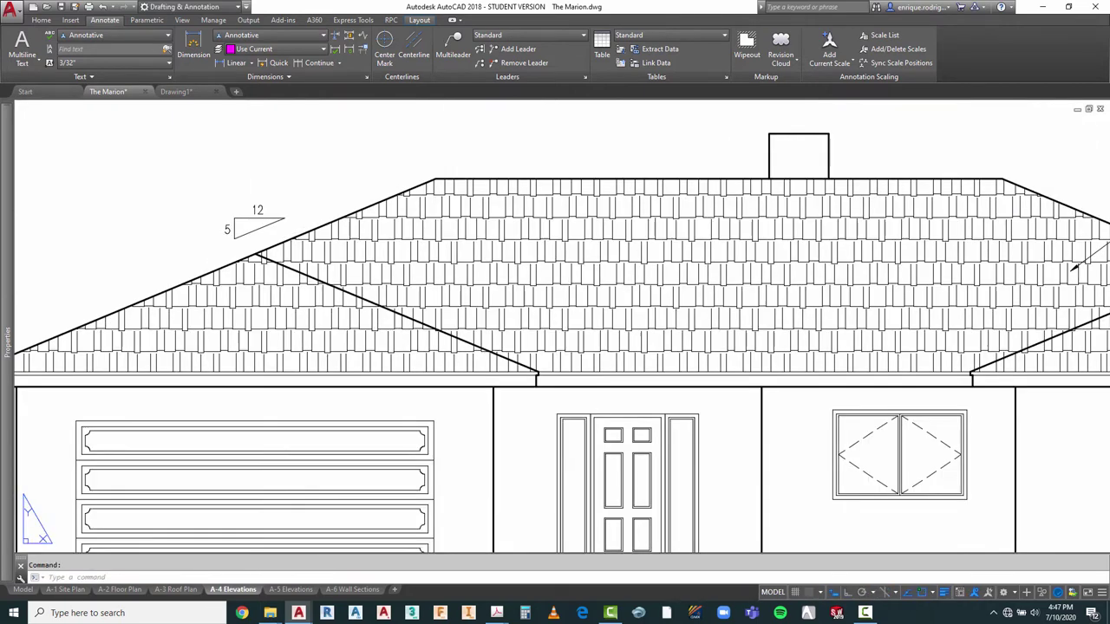
{"action": "scroll", "coordinate": [224, 209], "scroll_direction": "down", "scroll_amount": 4}
{"action": "scroll", "coordinate": [538, 173], "scroll_direction": "up", "scroll_amount": 7}
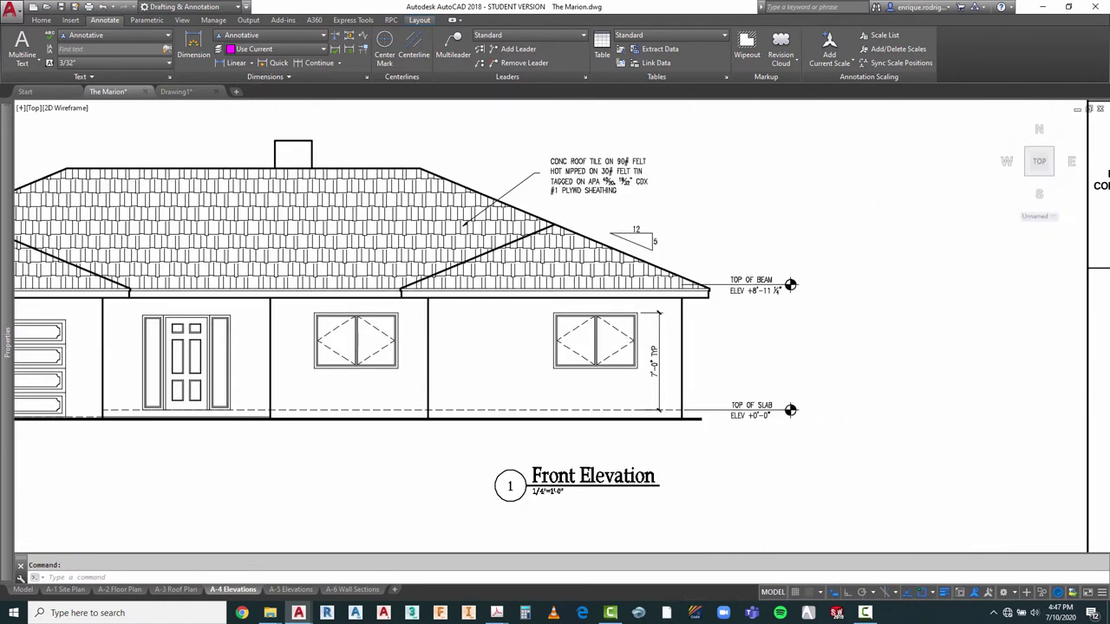
{"action": "scroll", "coordinate": [607, 250], "scroll_direction": "up", "scroll_amount": 2}
{"action": "key", "text": "Escape"}
{"action": "left_click", "coordinate": [600, 141]}
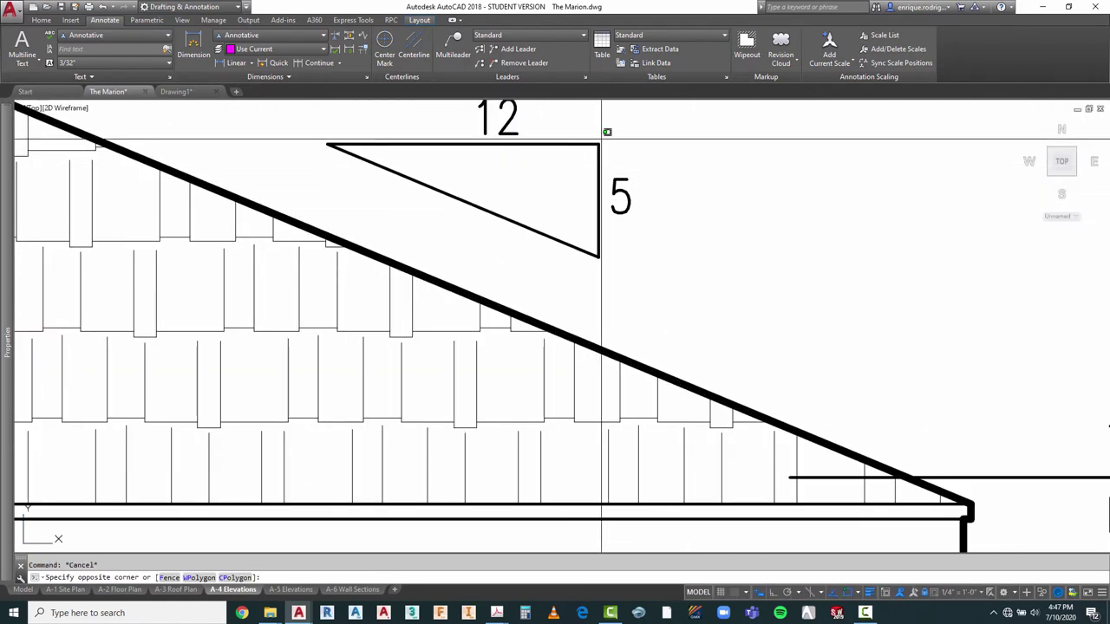
{"action": "left_click", "coordinate": [580, 250]}
{"action": "type", "text": "sc"}
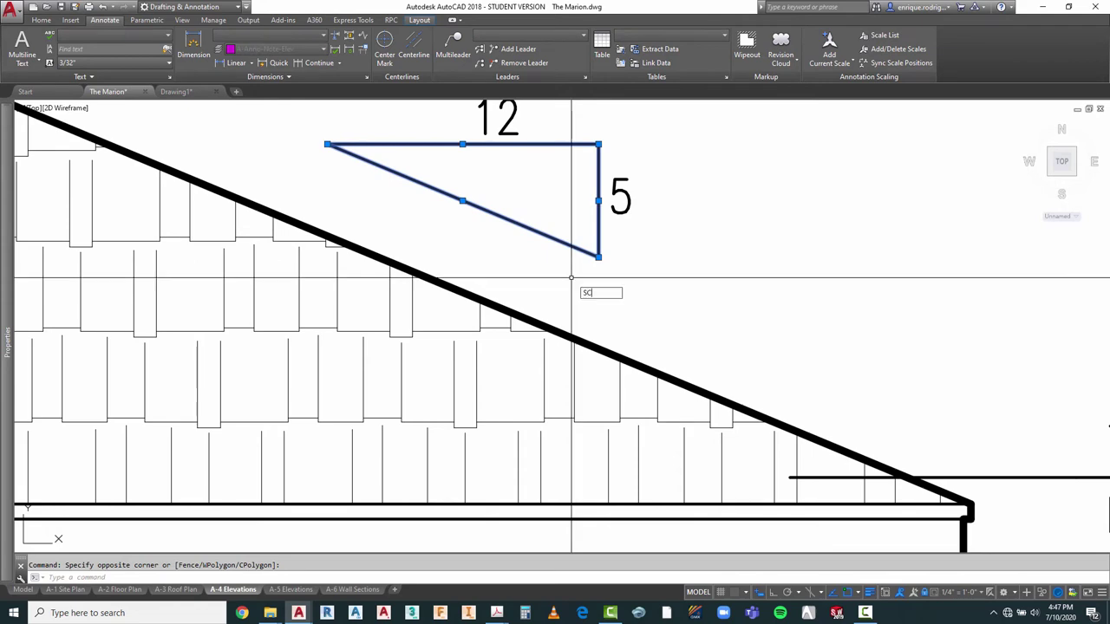
{"action": "key", "text": "Return"}
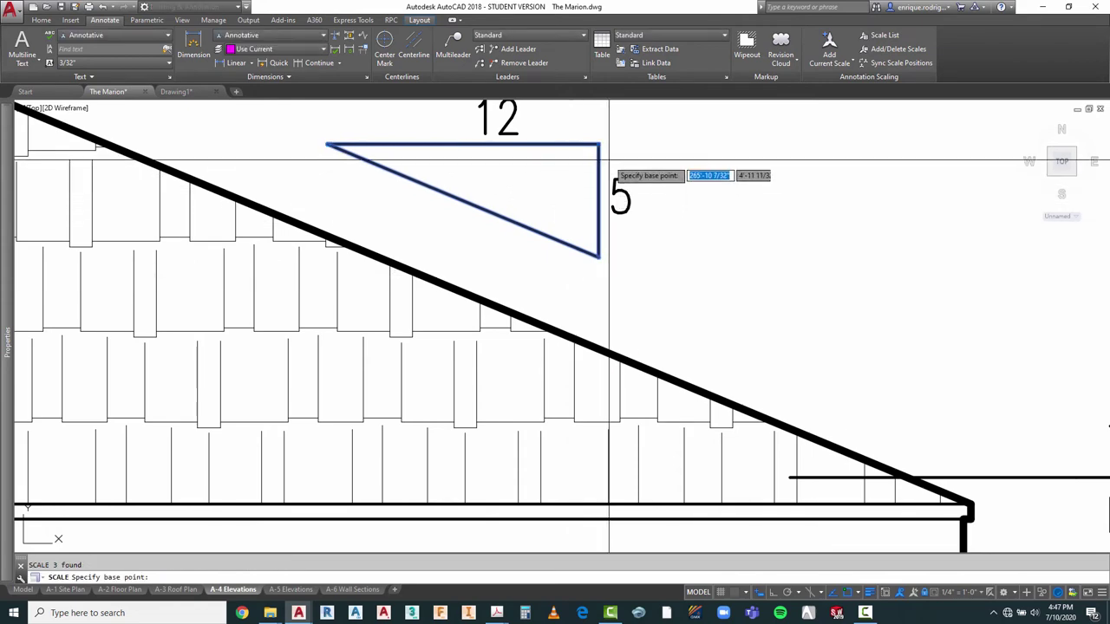
{"action": "left_click", "coordinate": [598, 143]}
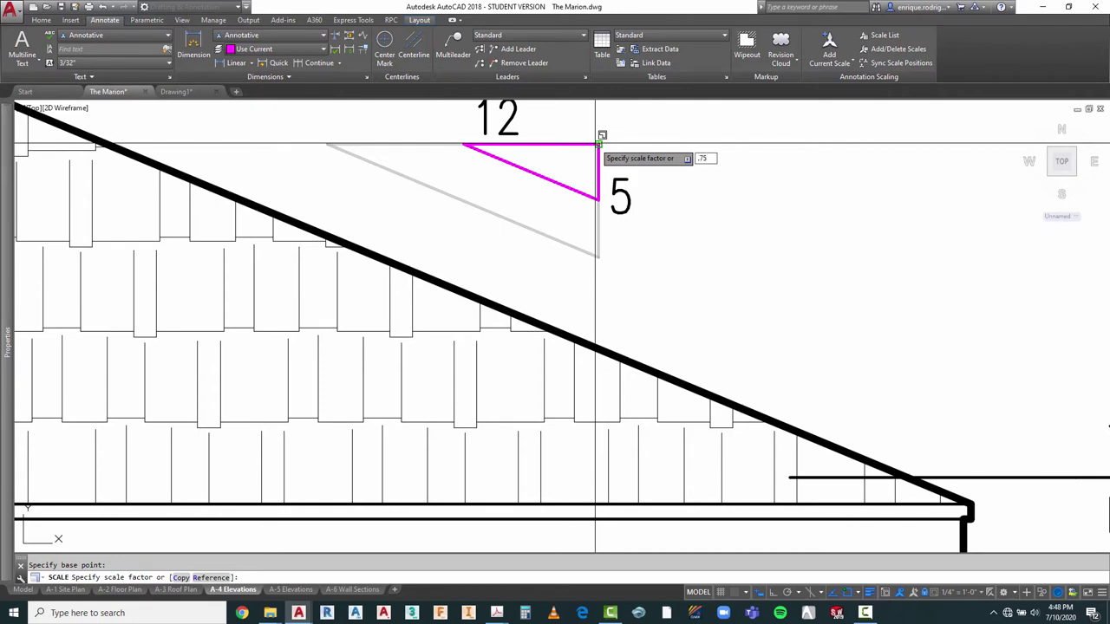
{"action": "type", "text": ".75"}
{"action": "key", "text": "Return"}
{"action": "key", "text": "Escape"}
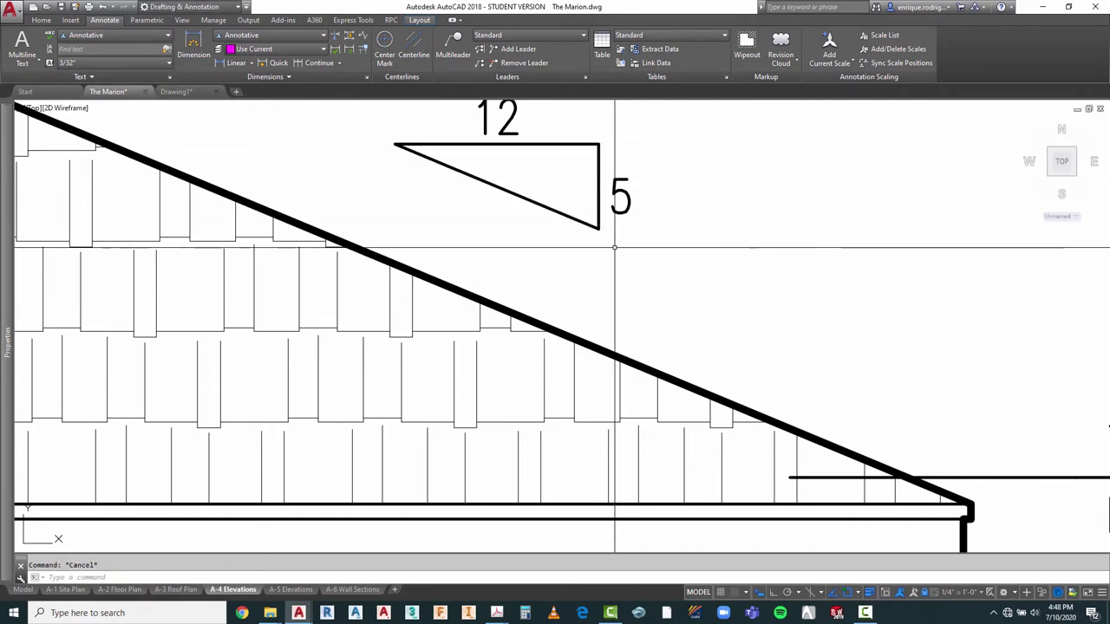
Step: Move the slope triangle at the right end of the front elevation roof slightly down and to the left, leaving its 12 and 5 labels in place
{"action": "type", "text": "M"}
{"action": "key", "text": "Return"}
{"action": "left_click", "coordinate": [605, 141]}
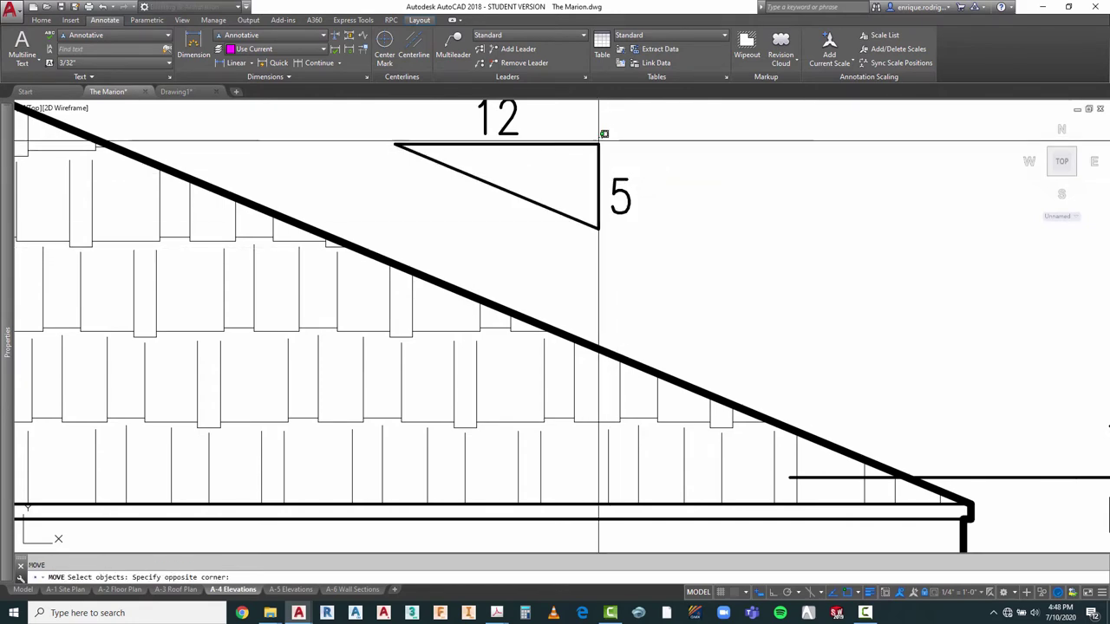
{"action": "key", "text": "Return"}
{"action": "left_click", "coordinate": [730, 183]}
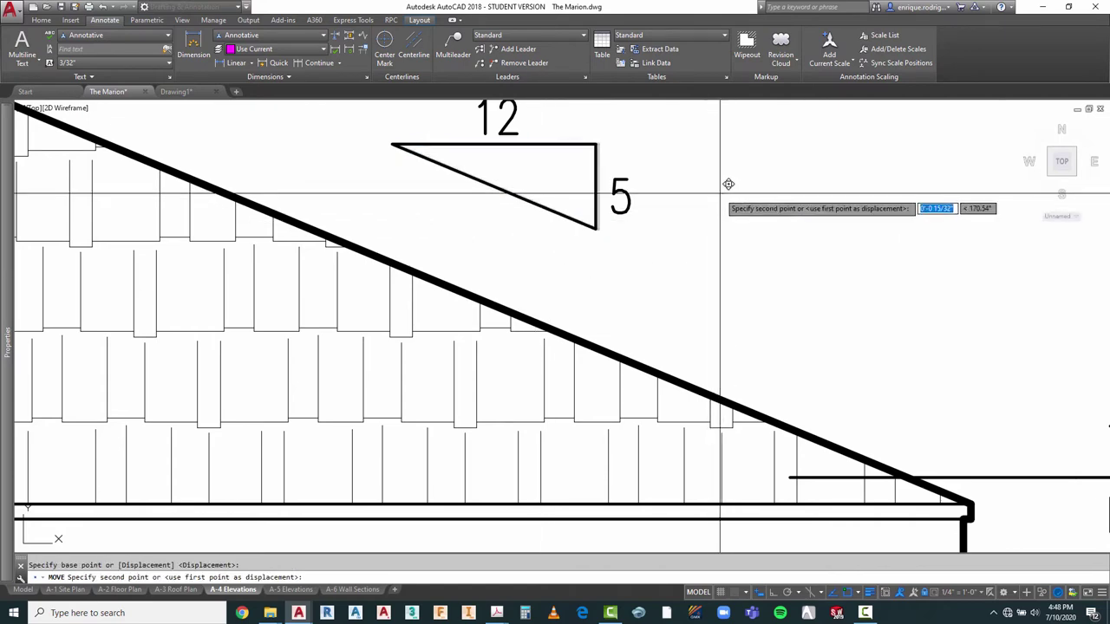
{"action": "key", "text": "Escape"}
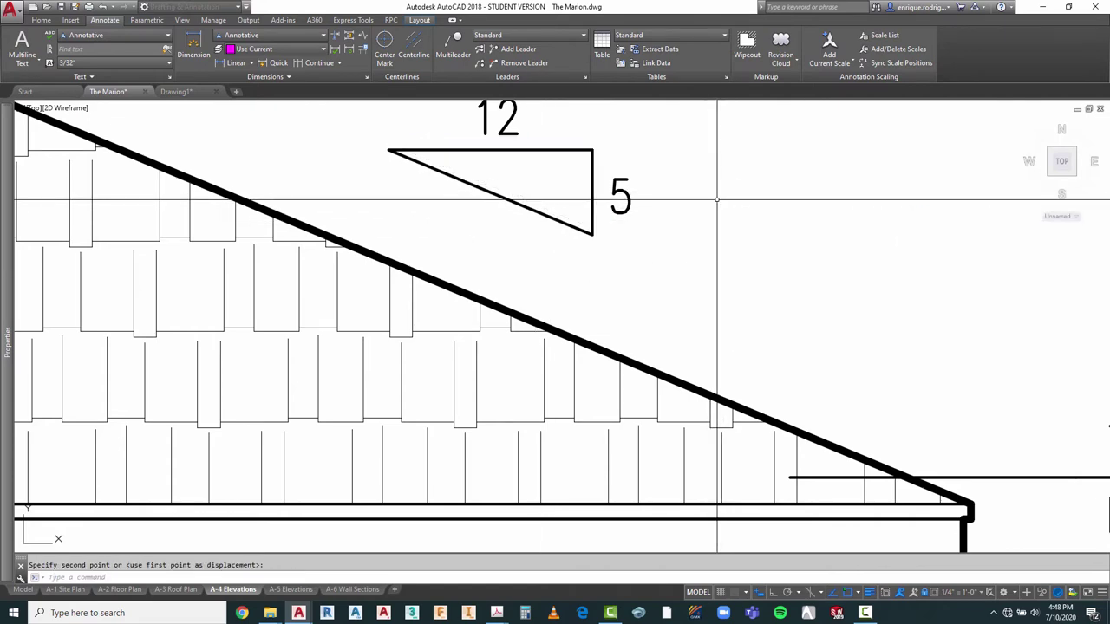
{"action": "scroll", "coordinate": [541, 235], "scroll_direction": "down", "scroll_amount": 6}
{"action": "scroll", "coordinate": [495, 351], "scroll_direction": "down", "scroll_amount": 2}
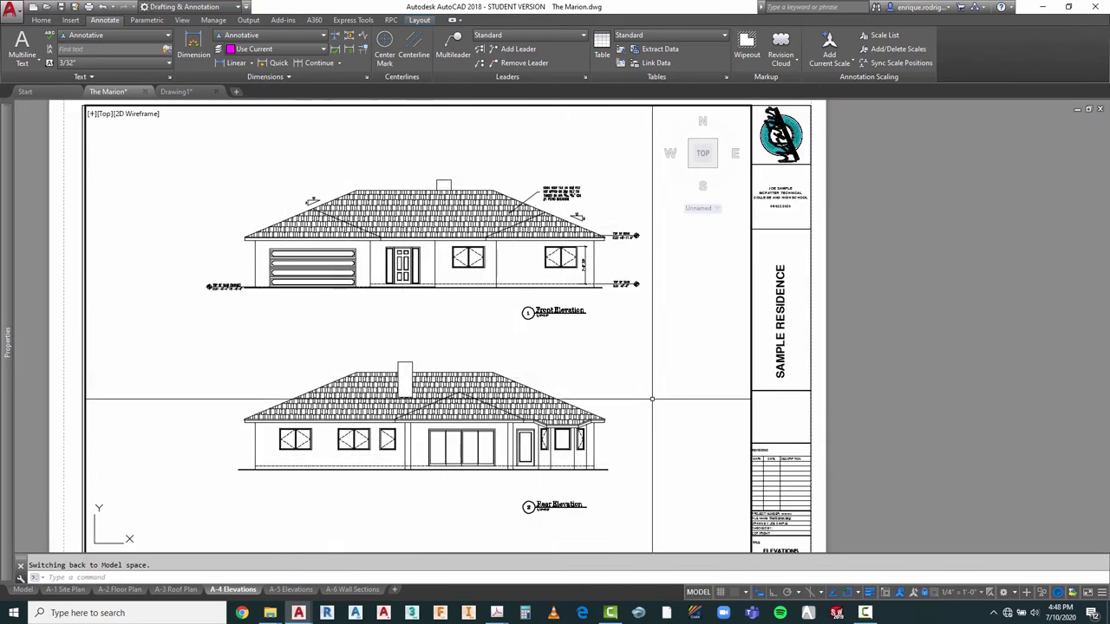
{"action": "scroll", "coordinate": [371, 286], "scroll_direction": "up", "scroll_amount": 4}
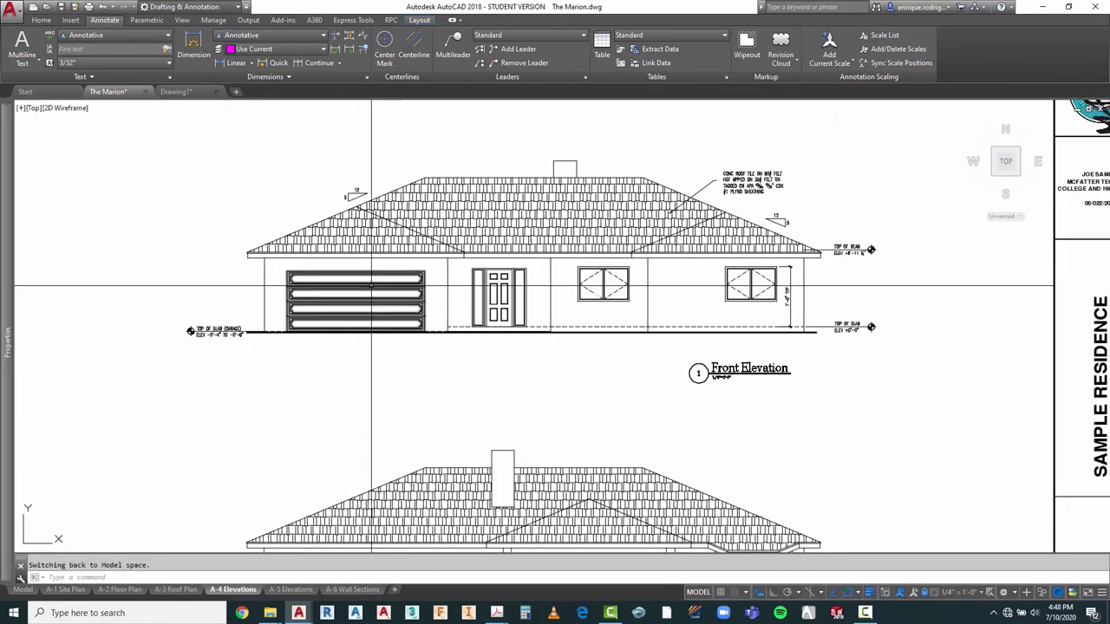
{"action": "right_click", "coordinate": [373, 319]}
{"action": "key", "text": "Escape"}
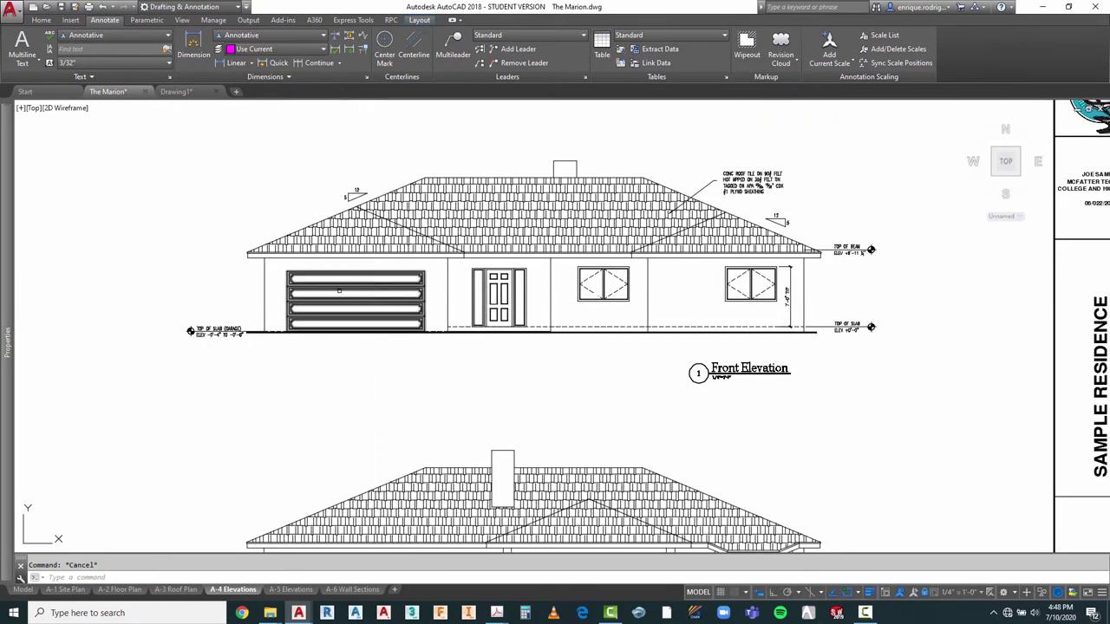
{"action": "type", "text": "co"}
{"action": "key", "text": "Return"}
{"action": "scroll", "coordinate": [338, 196], "scroll_direction": "up", "scroll_amount": 2}
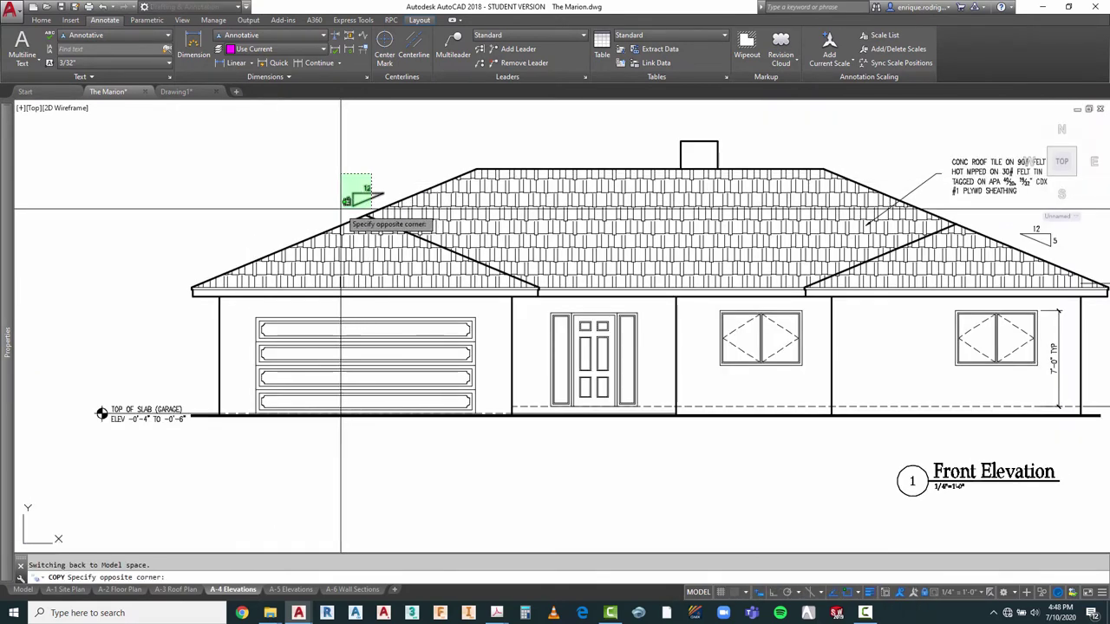
{"action": "left_click", "coordinate": [357, 189]}
{"action": "scroll", "coordinate": [360, 189], "scroll_direction": "down", "scroll_amount": 2}
{"action": "left_click", "coordinate": [798, 155]}
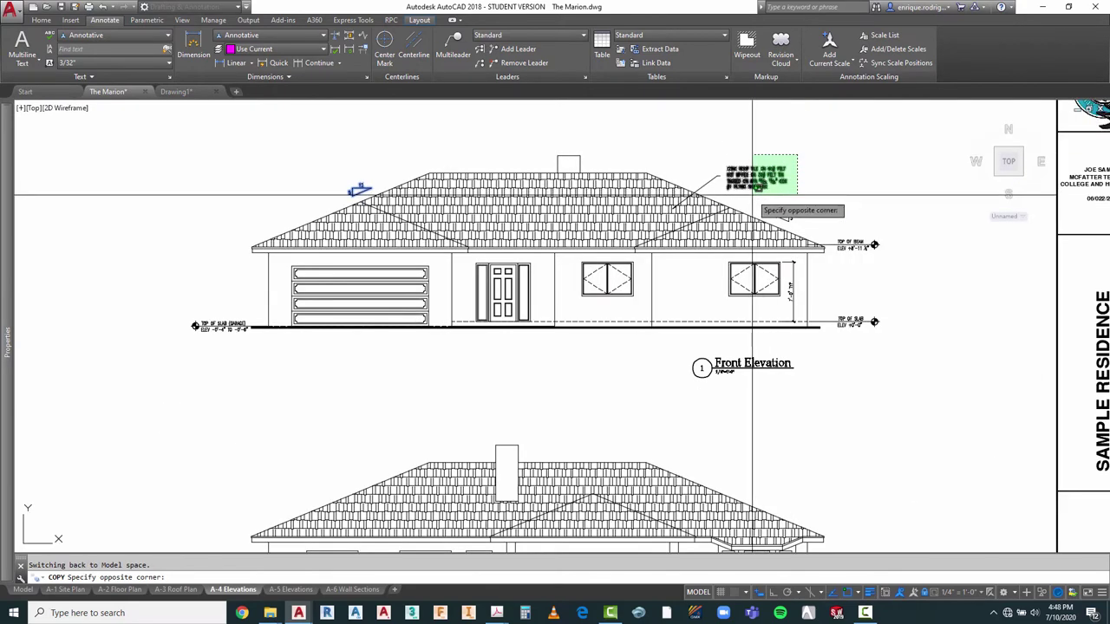
{"action": "left_click", "coordinate": [755, 196]}
{"action": "left_click", "coordinate": [808, 203]}
{"action": "left_click", "coordinate": [778, 217]}
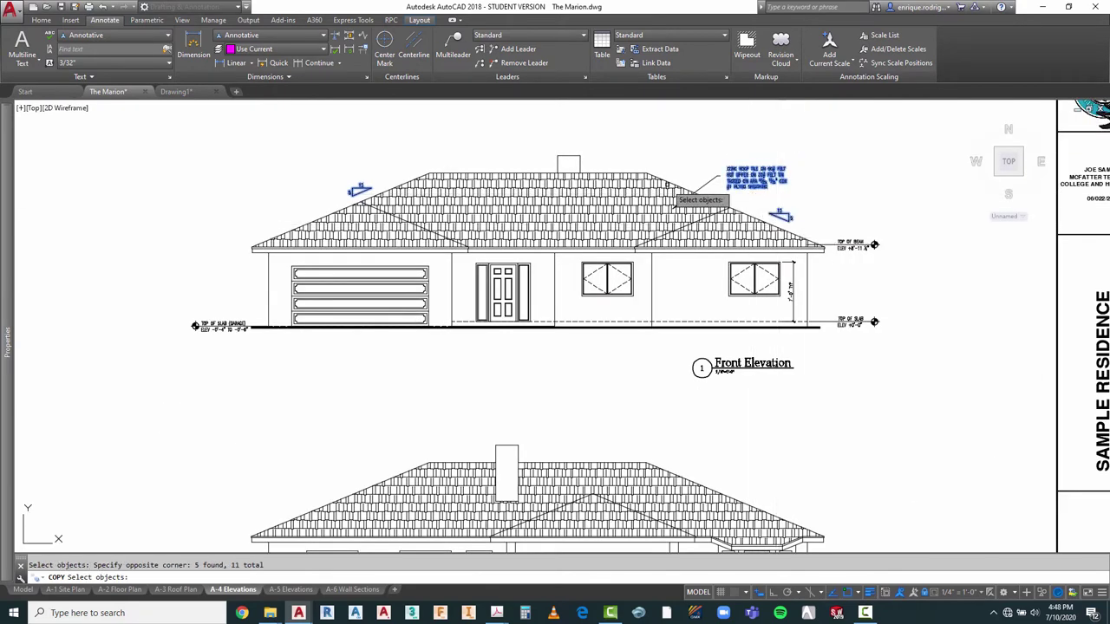
{"action": "double_click", "coordinate": [778, 217]}
{"action": "scroll", "coordinate": [770, 217], "scroll_direction": "up", "scroll_amount": 5}
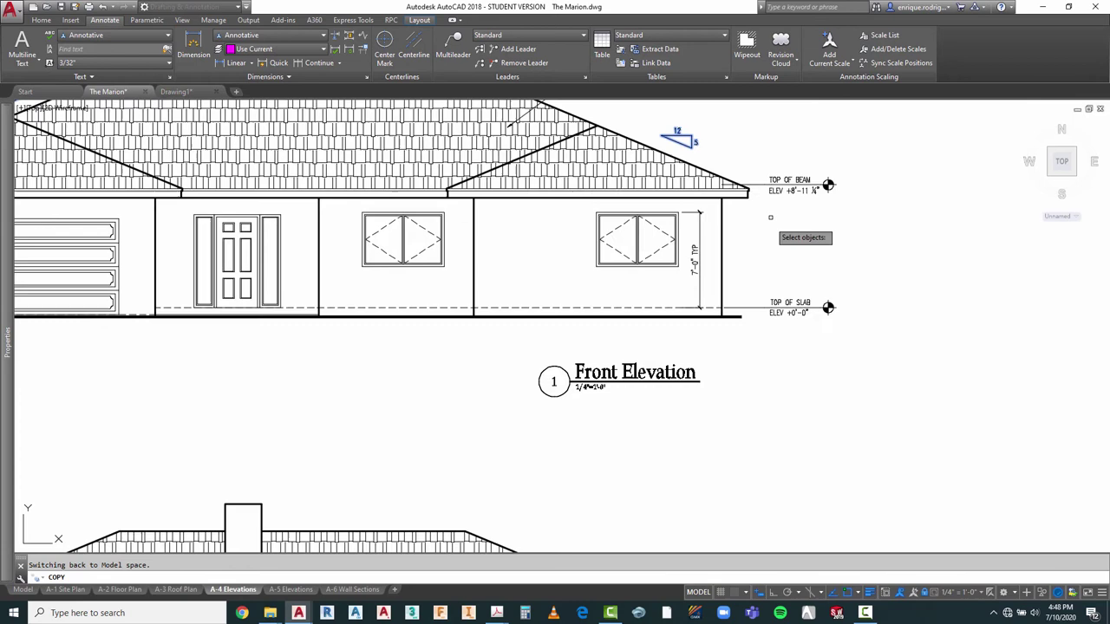
{"action": "left_click", "coordinate": [833, 169]}
{"action": "left_click", "coordinate": [765, 212]}
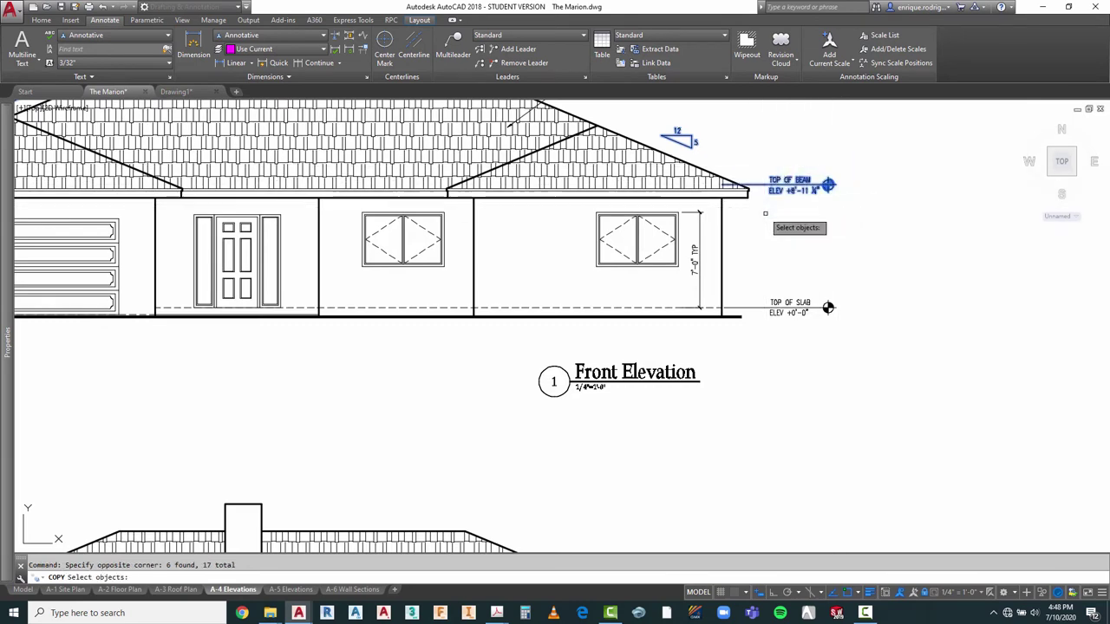
{"action": "left_click", "coordinate": [847, 255]}
{"action": "left_click", "coordinate": [767, 317]}
{"action": "double_click", "coordinate": [766, 318]}
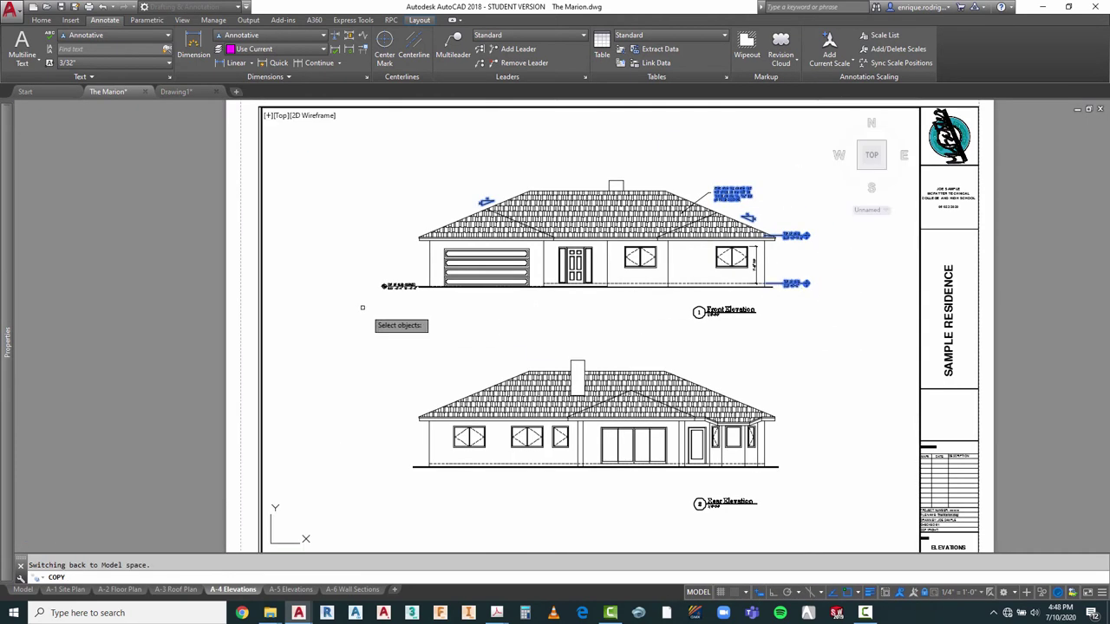
{"action": "scroll", "coordinate": [766, 294], "scroll_direction": "up", "scroll_amount": 5}
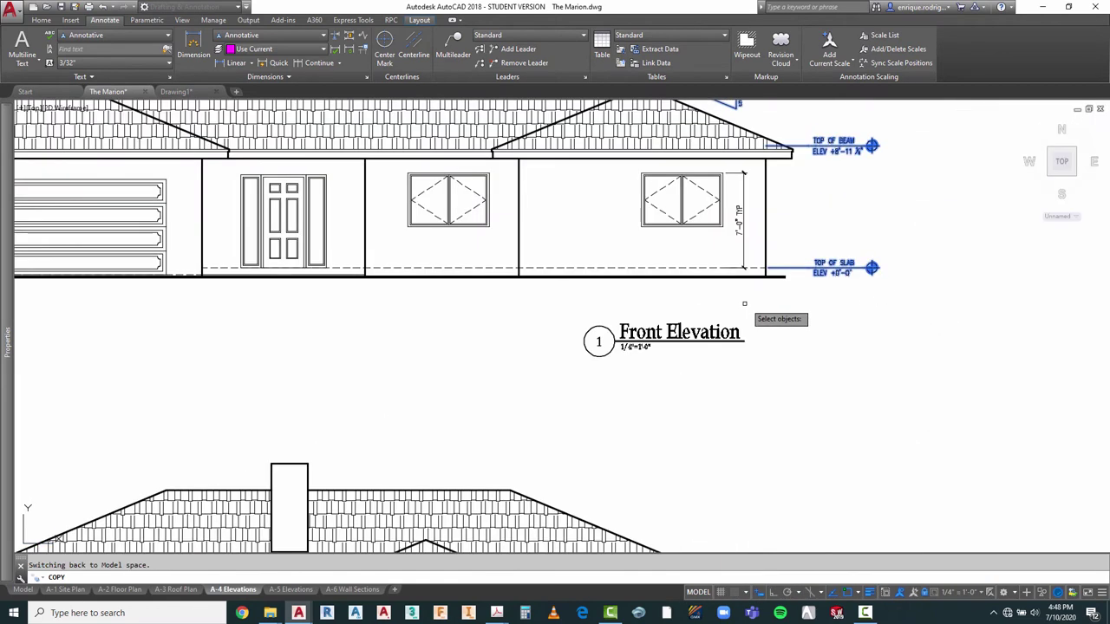
{"action": "scroll", "coordinate": [769, 179], "scroll_direction": "down", "scroll_amount": 5}
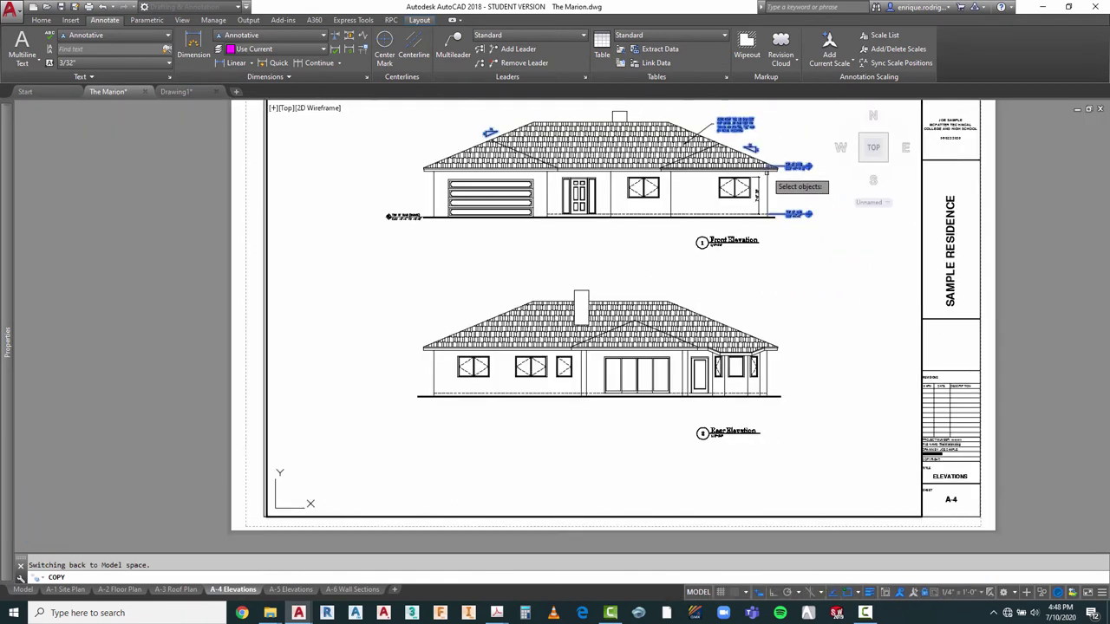
{"action": "scroll", "coordinate": [755, 232], "scroll_direction": "up", "scroll_amount": 5}
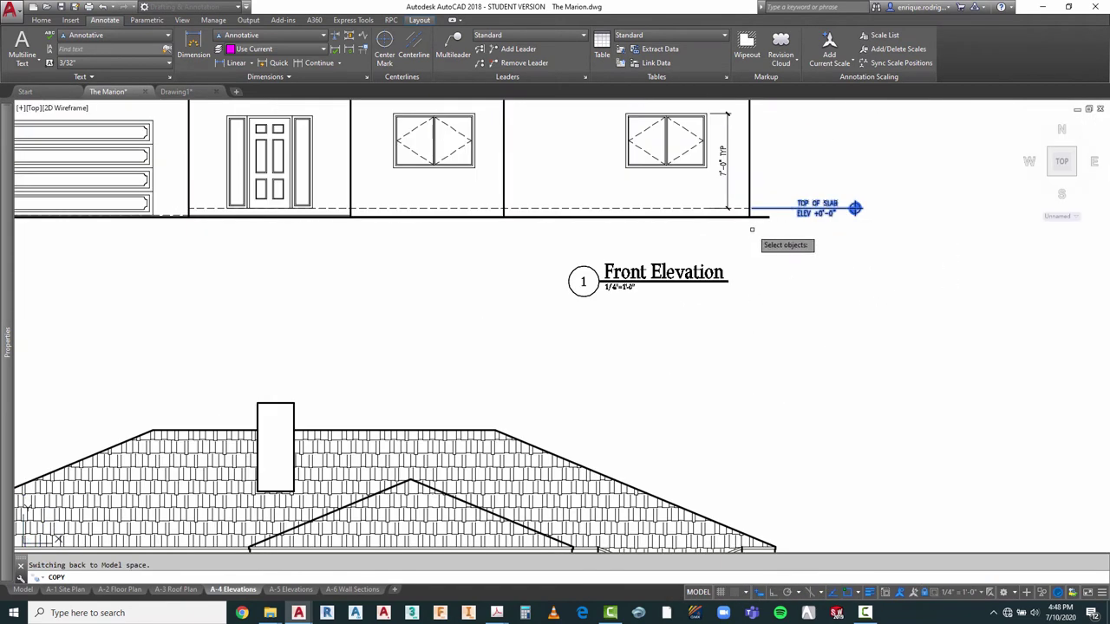
{"action": "right_click", "coordinate": [748, 226]}
{"action": "right_click", "coordinate": [748, 227]}
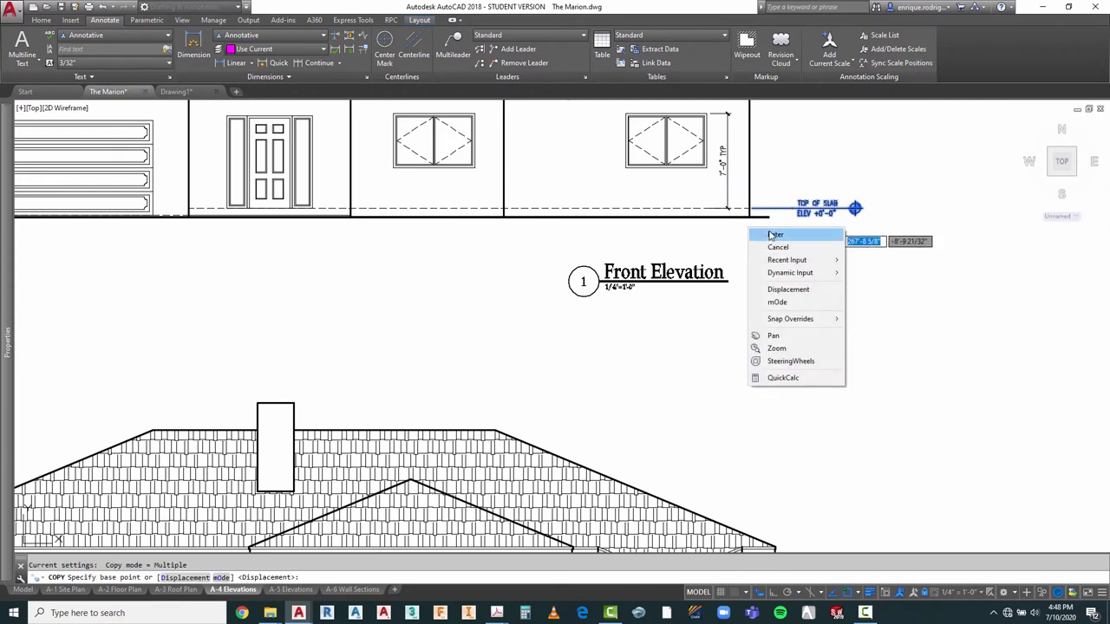
{"action": "left_click", "coordinate": [775, 234]}
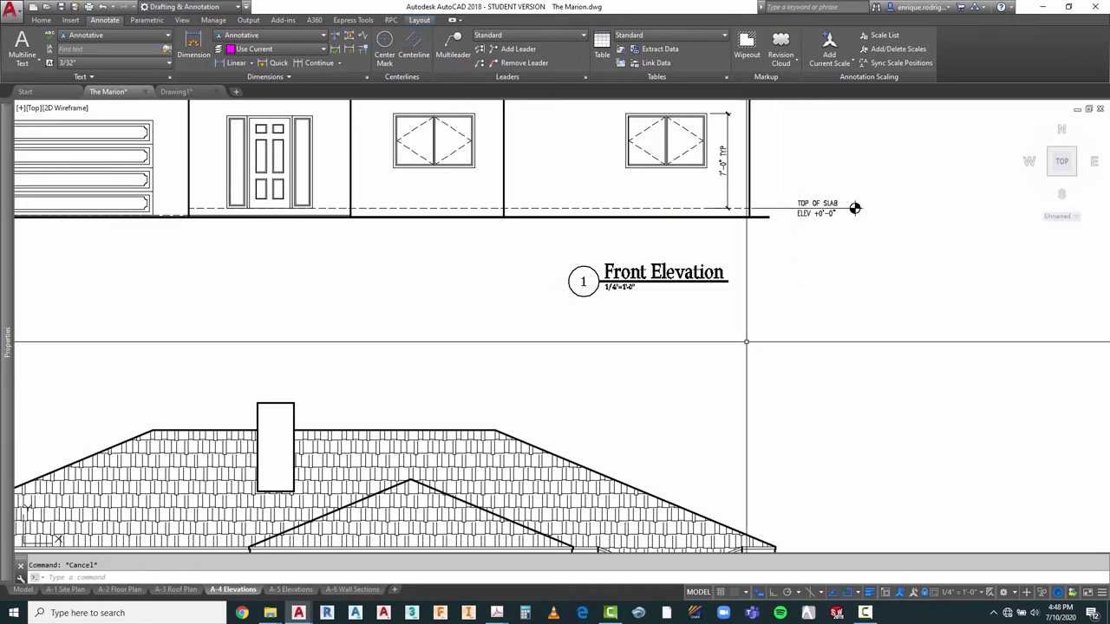
Step: Copy the front elevation's two right-side level markers, roof note with leader and both slope symbols to the rear elevation, aligning slab line with slab line at the right wall
{"action": "scroll", "coordinate": [744, 208], "scroll_direction": "down", "scroll_amount": 3}
{"action": "right_click", "coordinate": [822, 199]}
{"action": "left_click", "coordinate": [834, 202]}
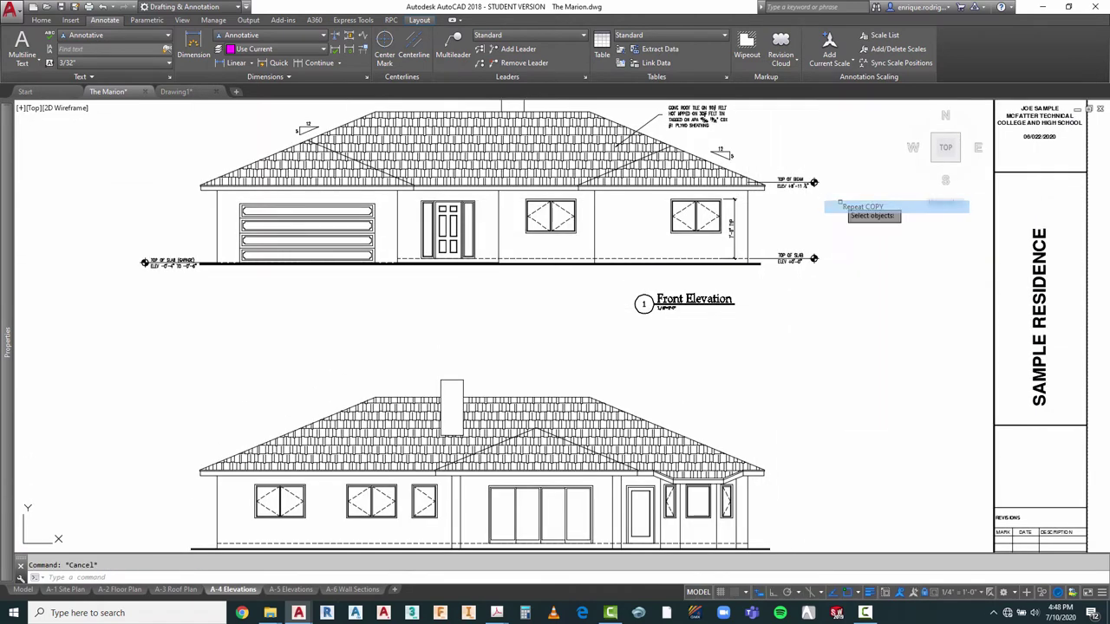
{"action": "left_click", "coordinate": [822, 199]}
{"action": "left_click", "coordinate": [778, 289]}
{"action": "scroll", "coordinate": [759, 319], "scroll_direction": "down", "scroll_amount": 2}
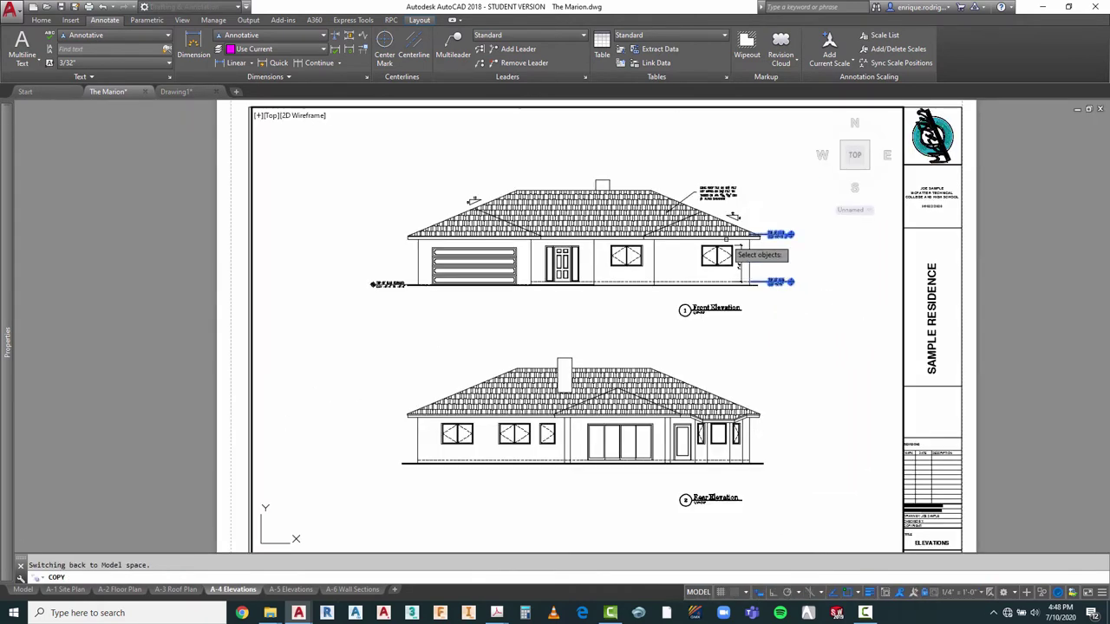
{"action": "left_click", "coordinate": [744, 179]}
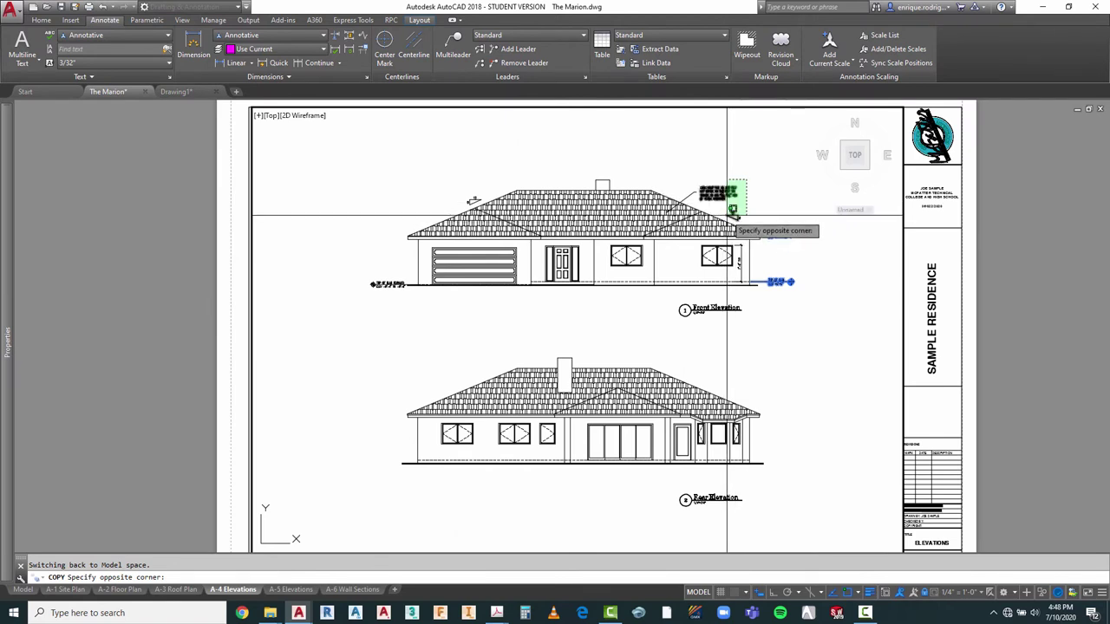
{"action": "left_click", "coordinate": [729, 215]}
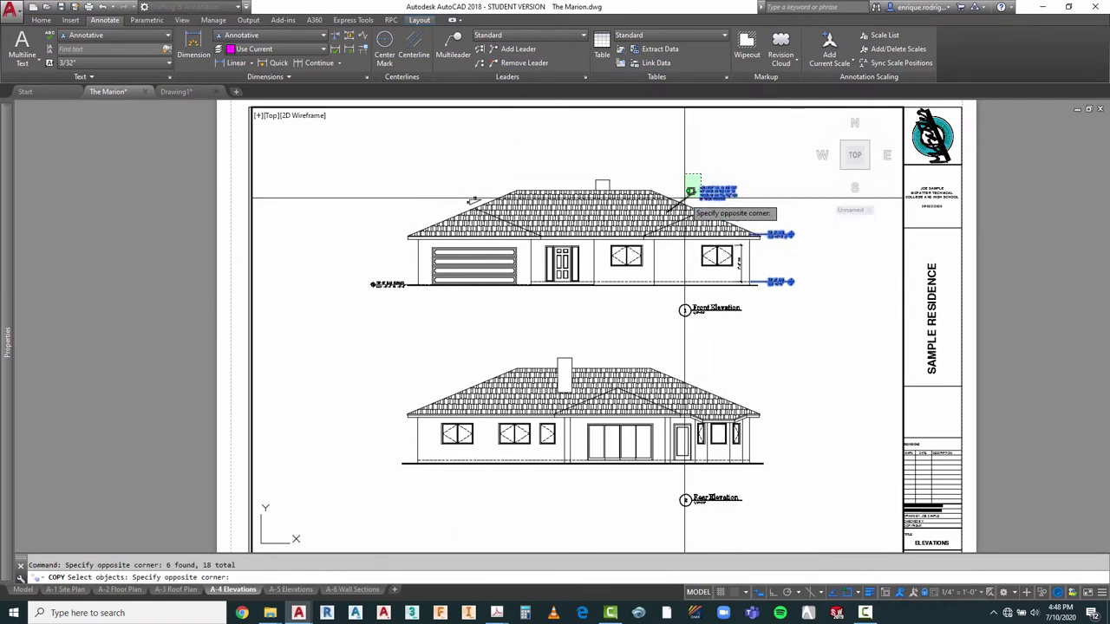
{"action": "left_click", "coordinate": [751, 258]}
{"action": "left_click", "coordinate": [477, 184]}
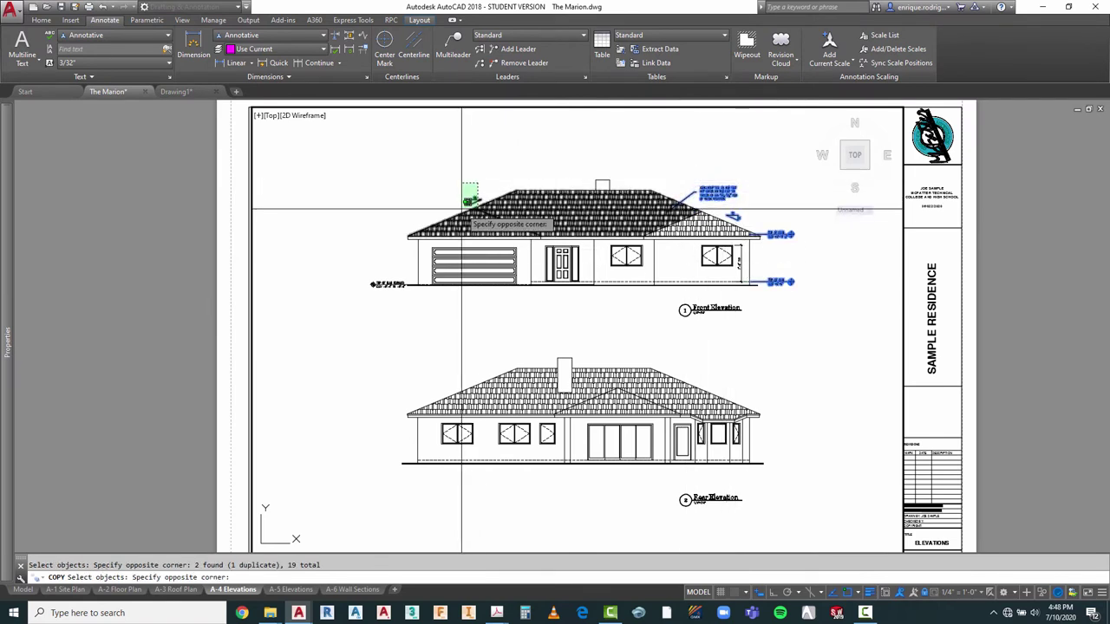
{"action": "left_click", "coordinate": [459, 203]}
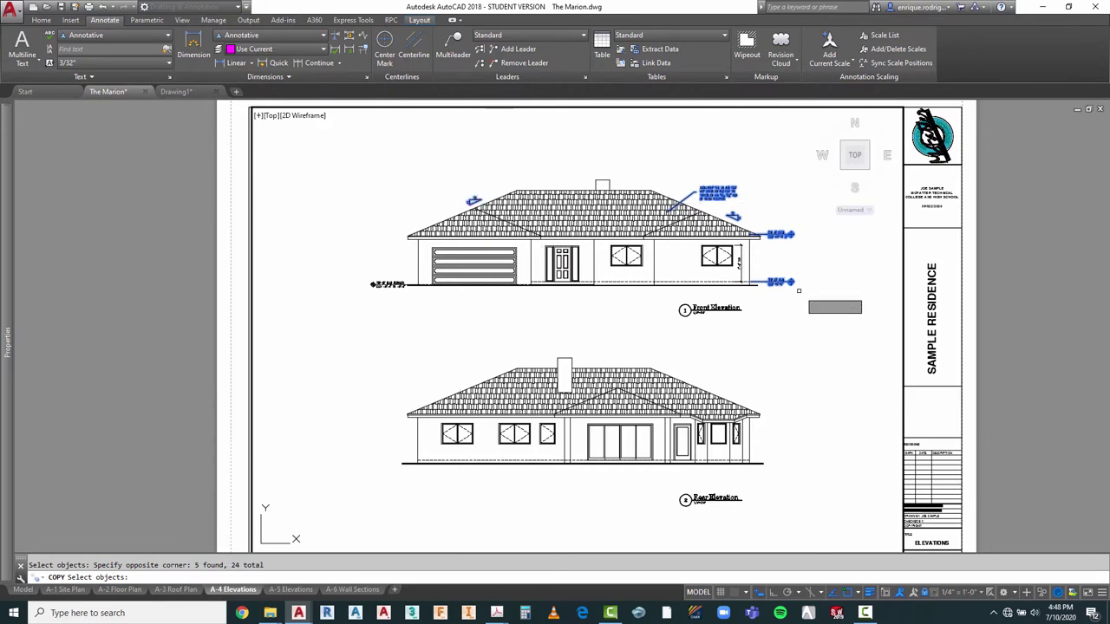
{"action": "key", "text": "Return"}
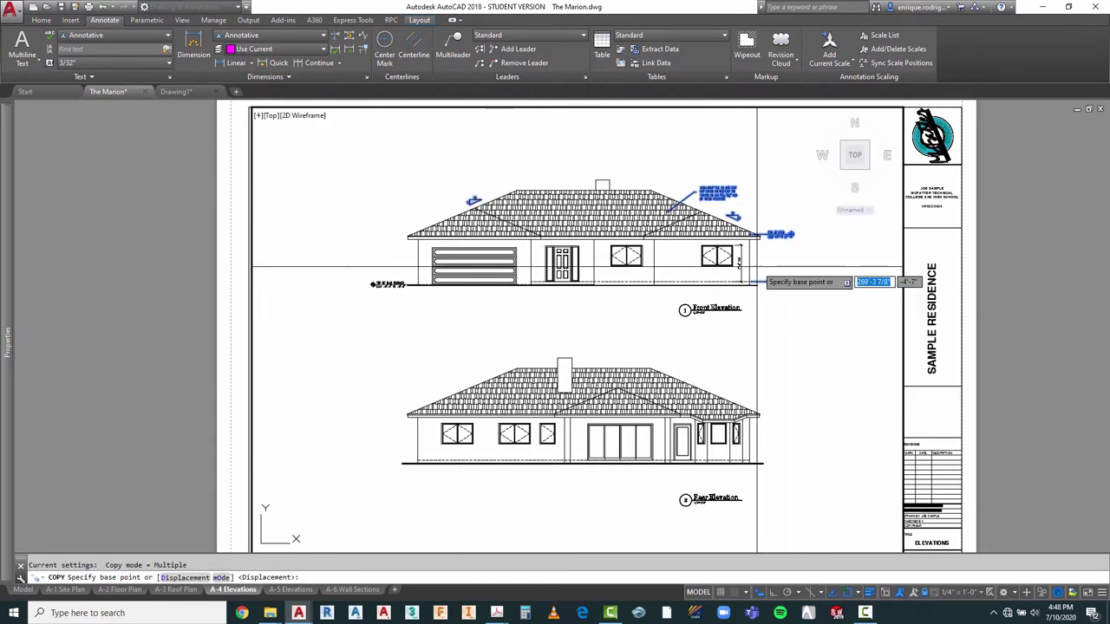
{"action": "scroll", "coordinate": [748, 300], "scroll_direction": "up", "scroll_amount": 8}
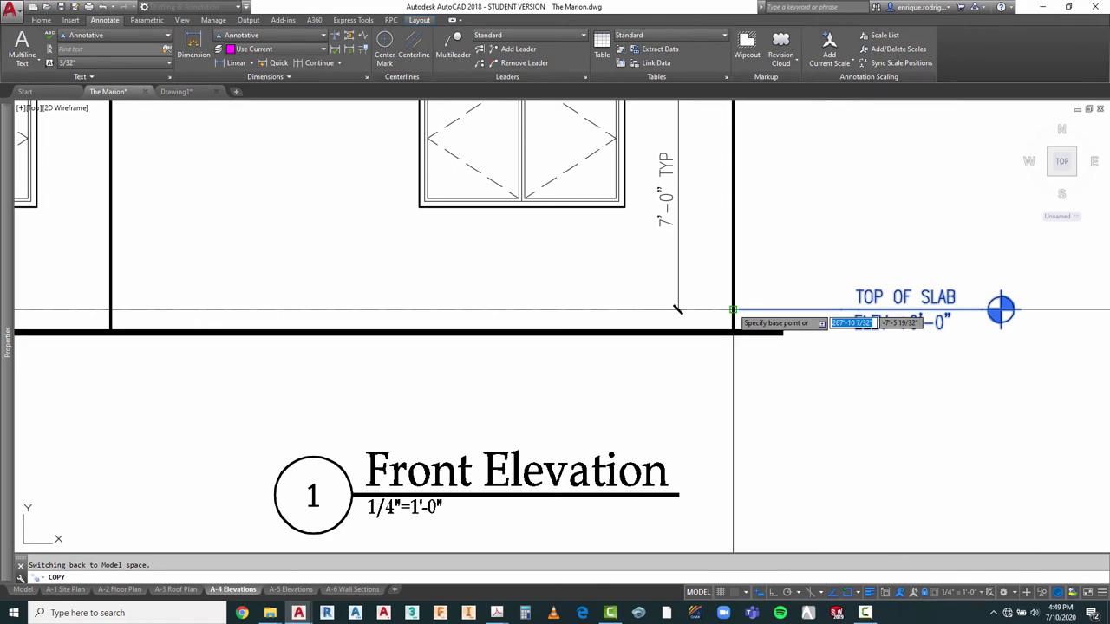
{"action": "left_click", "coordinate": [733, 309]}
{"action": "scroll", "coordinate": [733, 309], "scroll_direction": "down", "scroll_amount": 8}
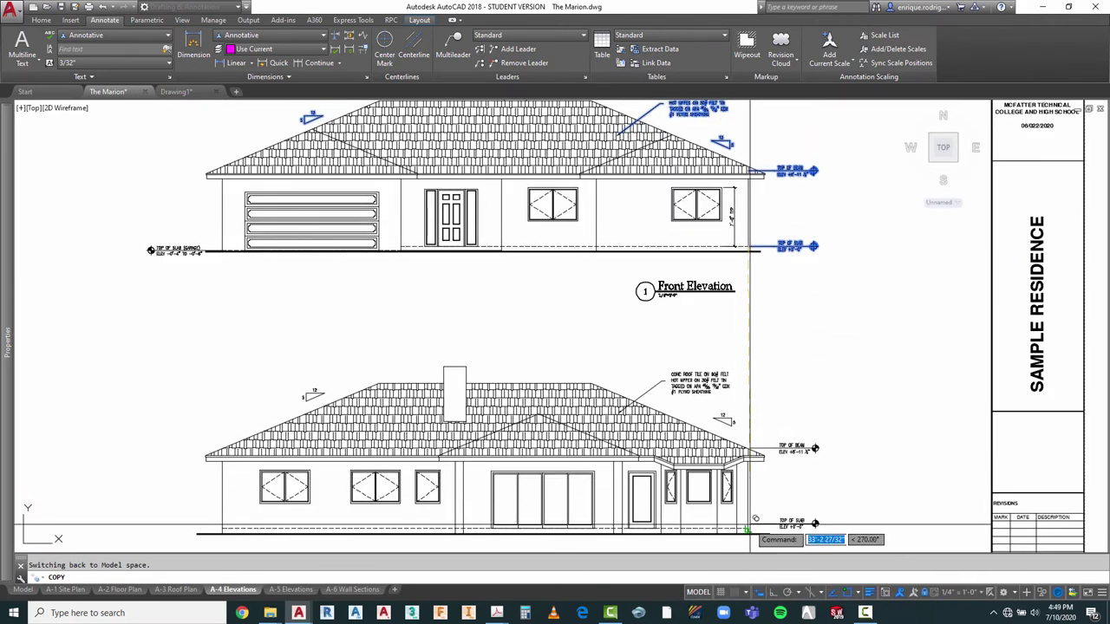
{"action": "left_click", "coordinate": [747, 530]}
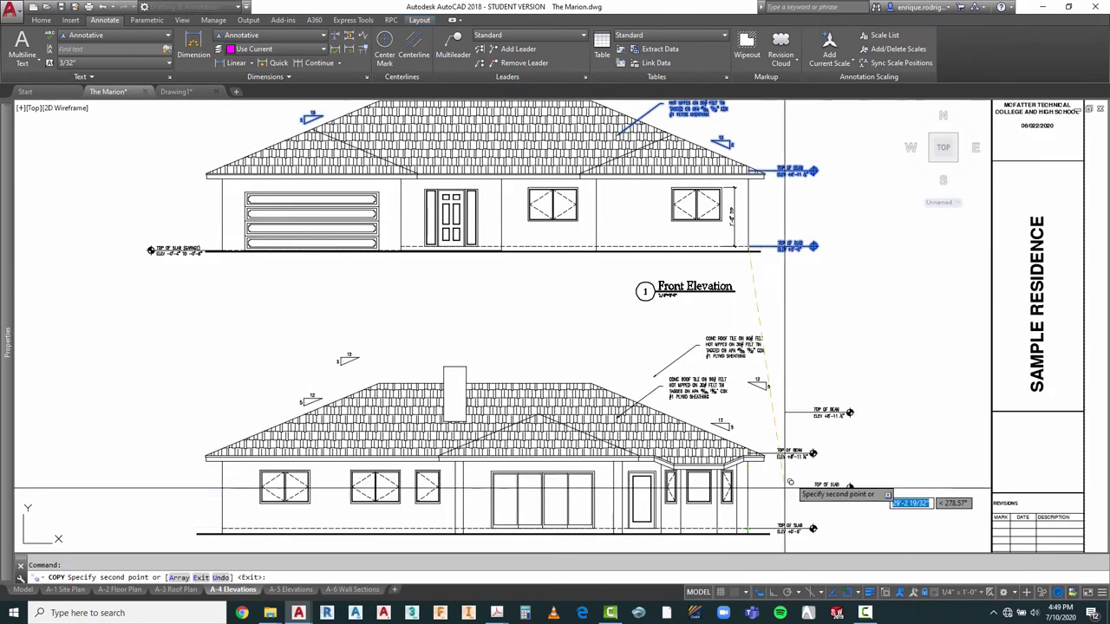
{"action": "scroll", "coordinate": [888, 494], "scroll_direction": "down", "scroll_amount": 4}
{"action": "key", "text": "Escape"}
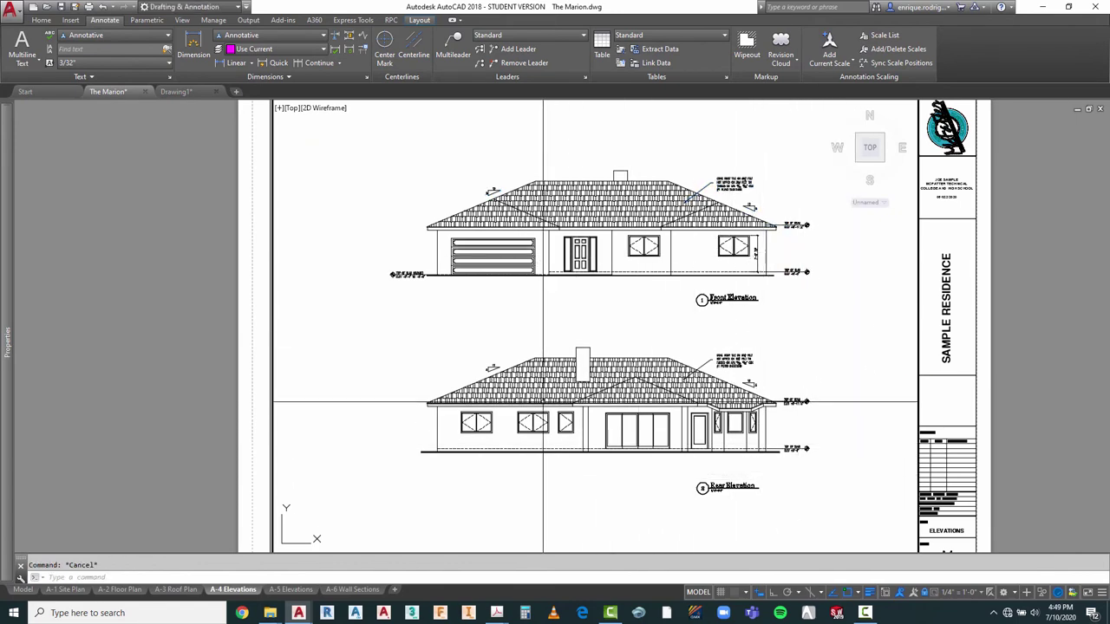
Step: Examine the roof note, slope symbols and level markers copied to the rear elevation
{"action": "scroll", "coordinate": [544, 402], "scroll_direction": "up", "scroll_amount": 2}
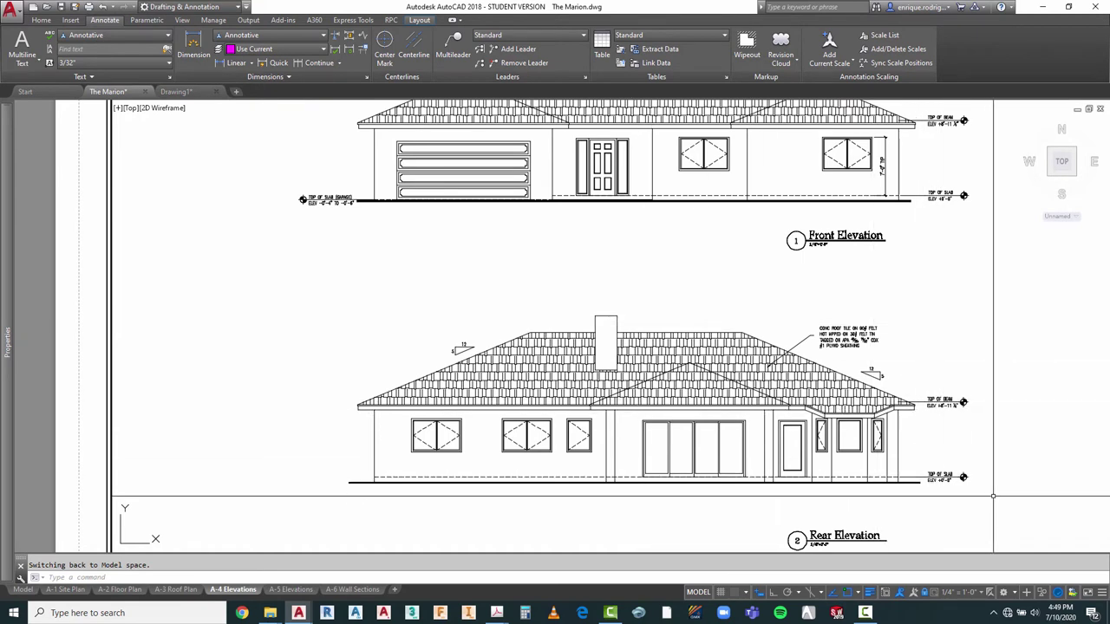
{"action": "scroll", "coordinate": [824, 391], "scroll_direction": "up", "scroll_amount": 6}
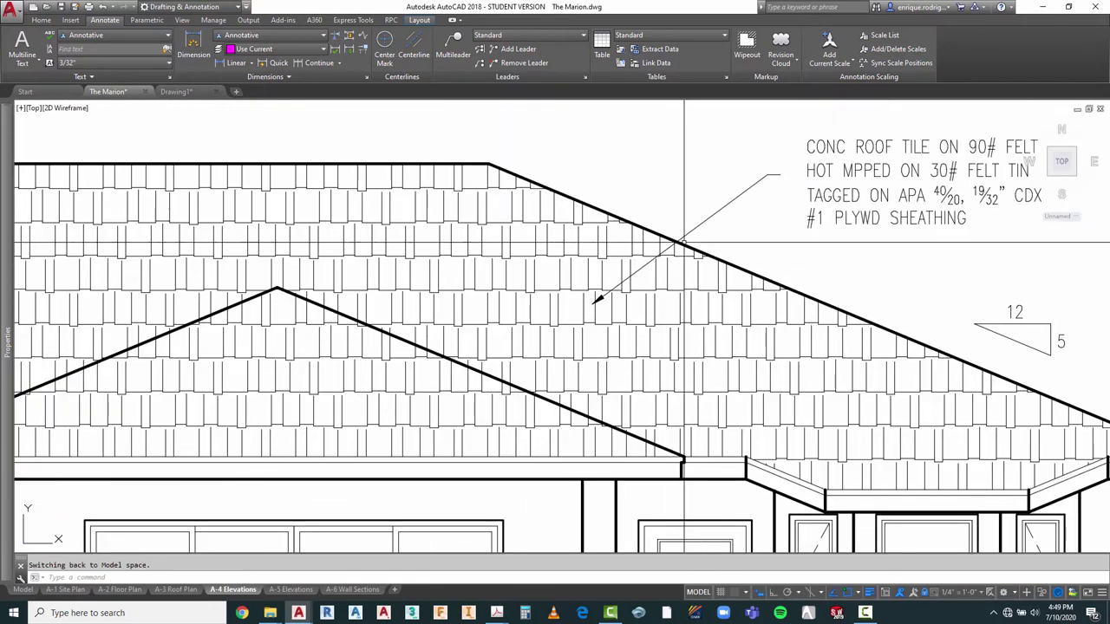
{"action": "scroll", "coordinate": [671, 282], "scroll_direction": "down", "scroll_amount": 4}
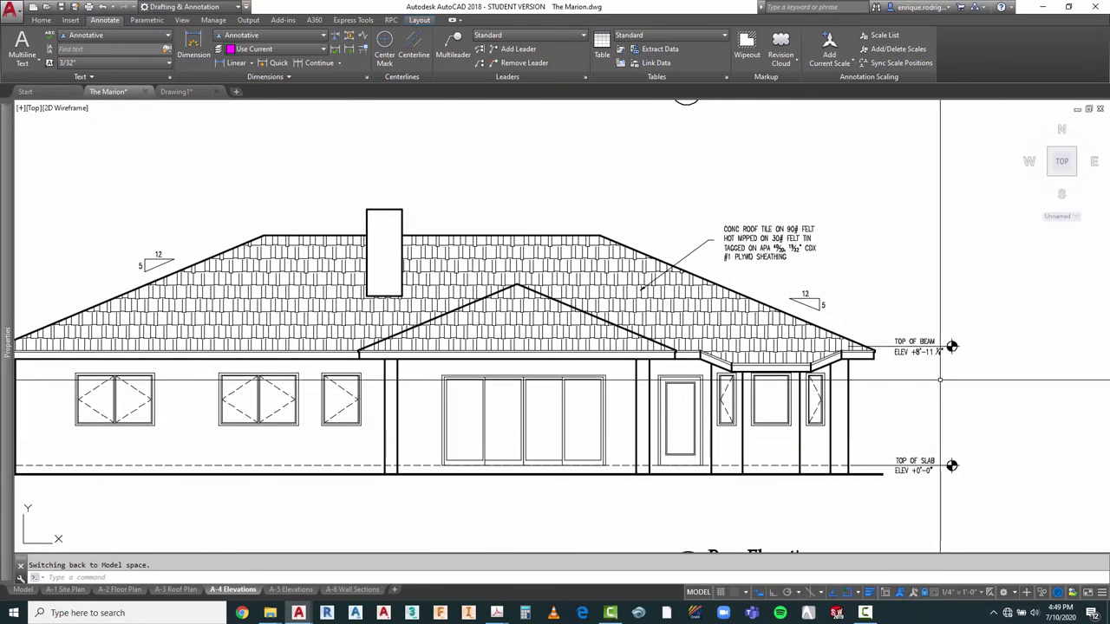
{"action": "scroll", "coordinate": [944, 378], "scroll_direction": "down", "scroll_amount": 2}
{"action": "scroll", "coordinate": [818, 405], "scroll_direction": "down", "scroll_amount": 3}
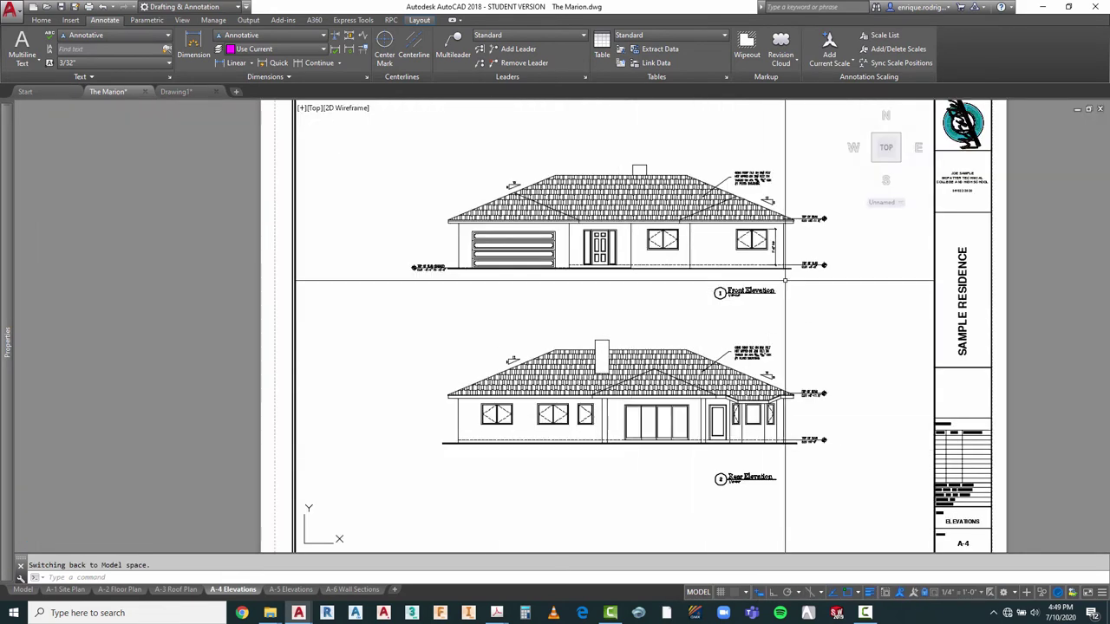
{"action": "scroll", "coordinate": [659, 260], "scroll_direction": "up", "scroll_amount": 3}
{"action": "scroll", "coordinate": [795, 227], "scroll_direction": "up", "scroll_amount": 2}
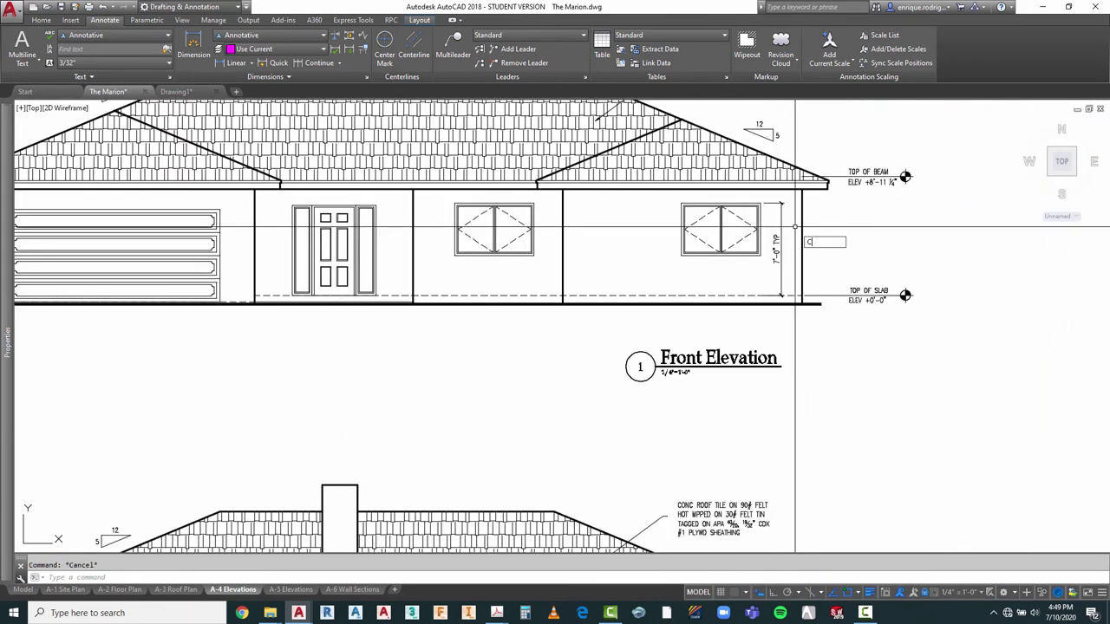
{"action": "type", "text": "o"}
{"action": "key", "text": "Return"}
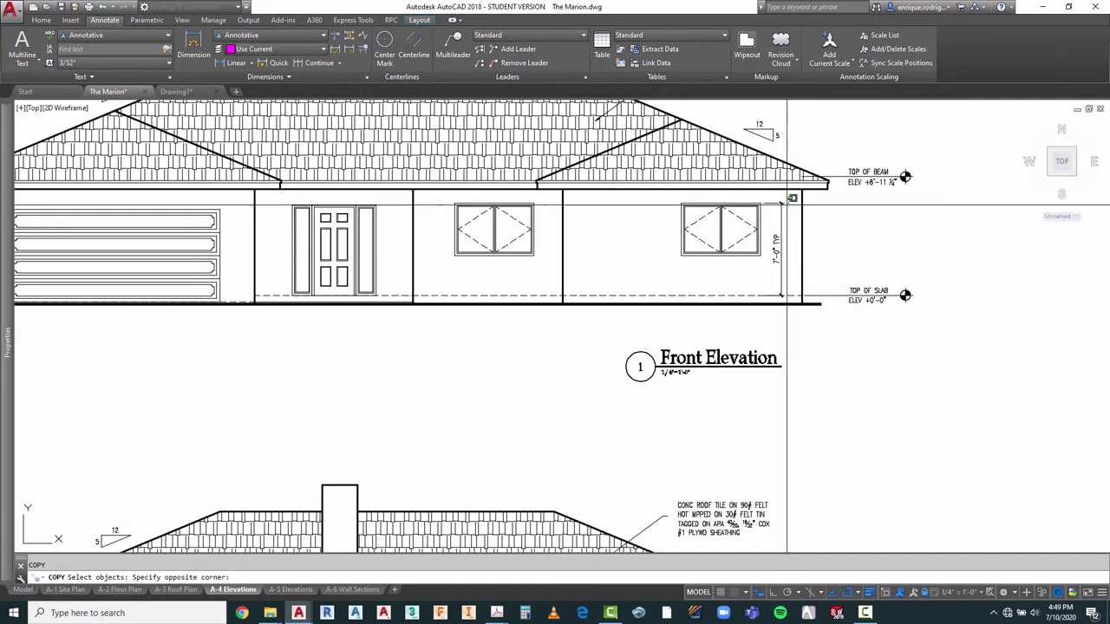
{"action": "left_click", "coordinate": [772, 269]}
{"action": "key", "text": "Return"}
{"action": "right_click", "coordinate": [763, 217]}
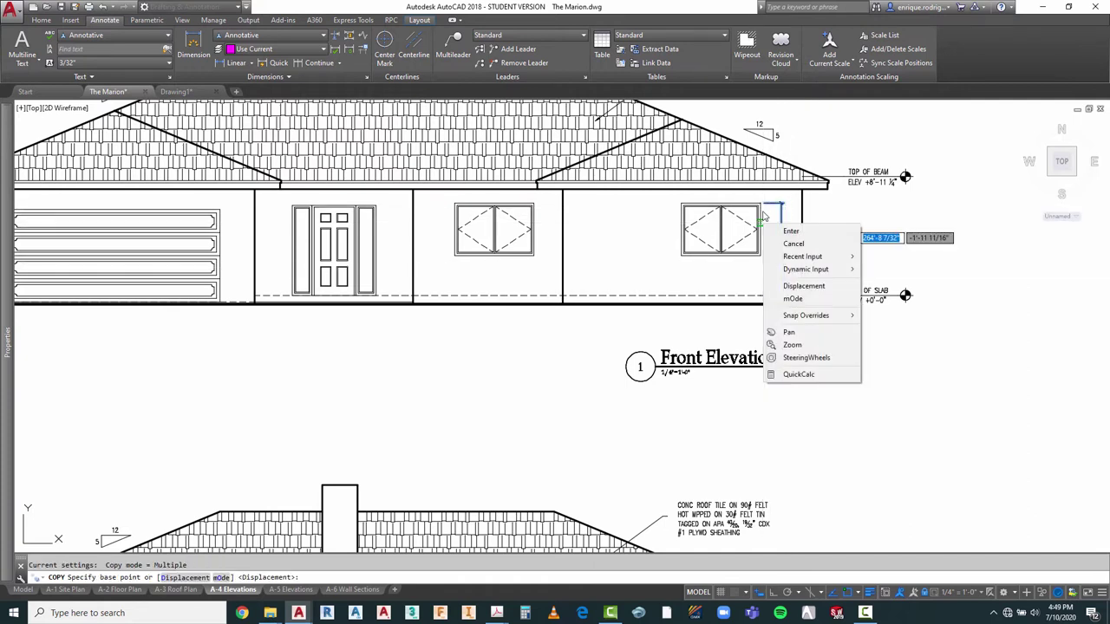
{"action": "left_click", "coordinate": [791, 231]}
Step: Copy the 7'-0" TYP dimension from the upper right corner of the front elevation's rightmost window to that of the rear elevation's leftmost window
{"action": "right_click", "coordinate": [793, 204]}
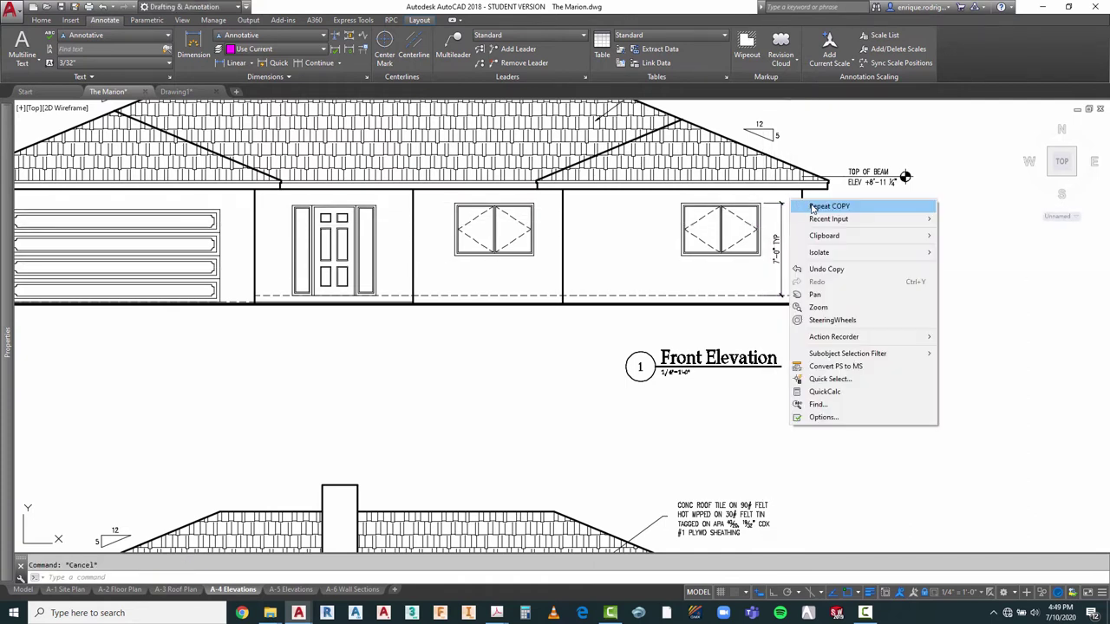
{"action": "left_click", "coordinate": [819, 207]}
{"action": "left_click", "coordinate": [840, 284]}
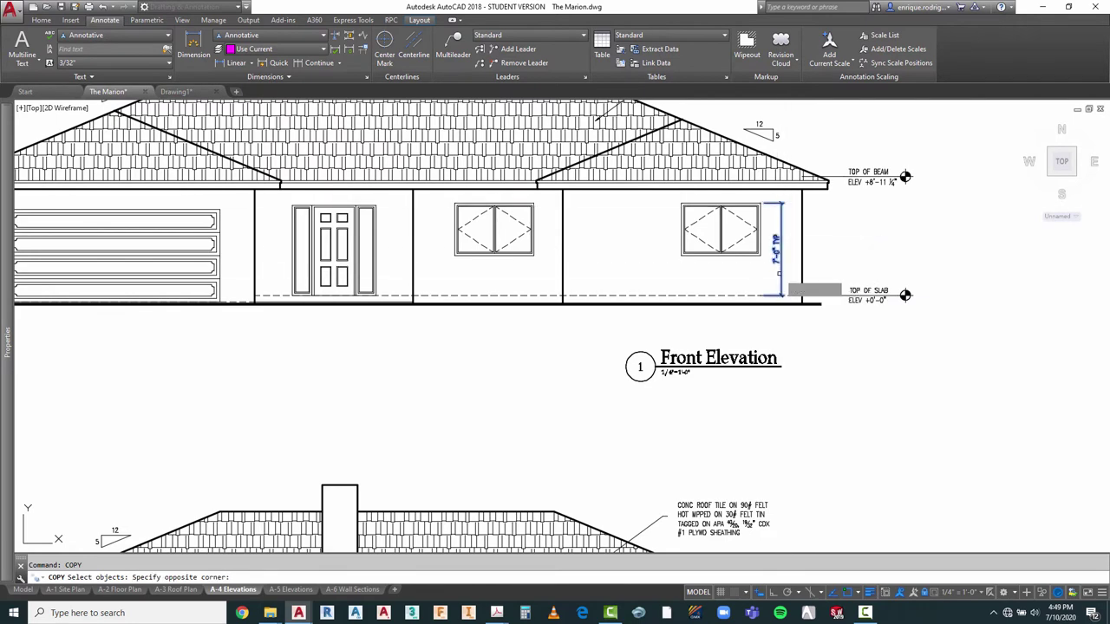
{"action": "key", "text": "Return"}
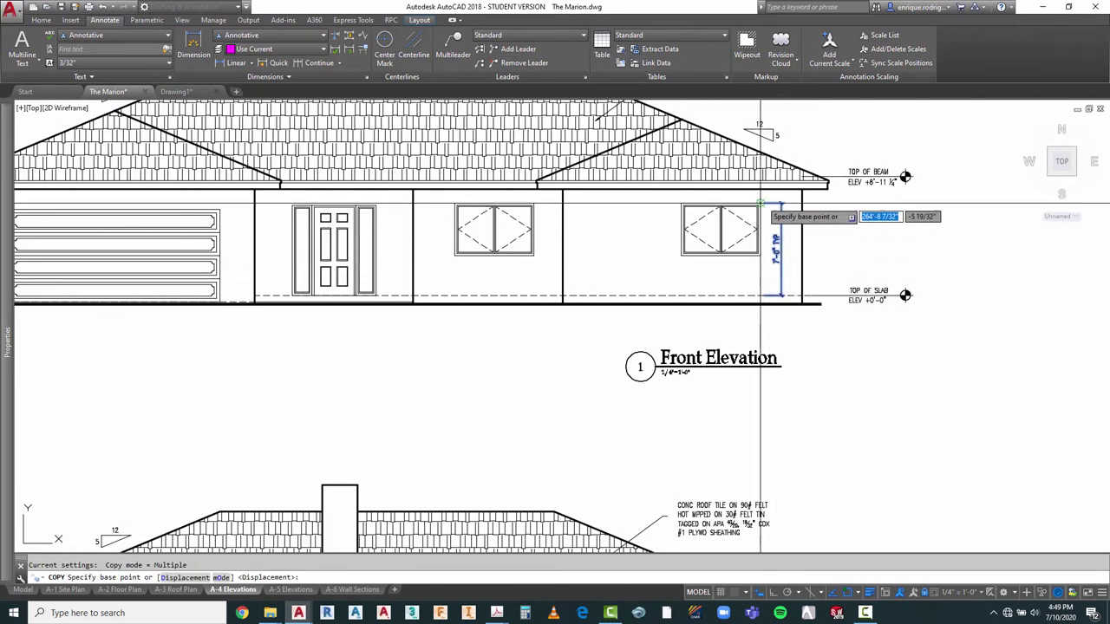
{"action": "left_click", "coordinate": [762, 204]}
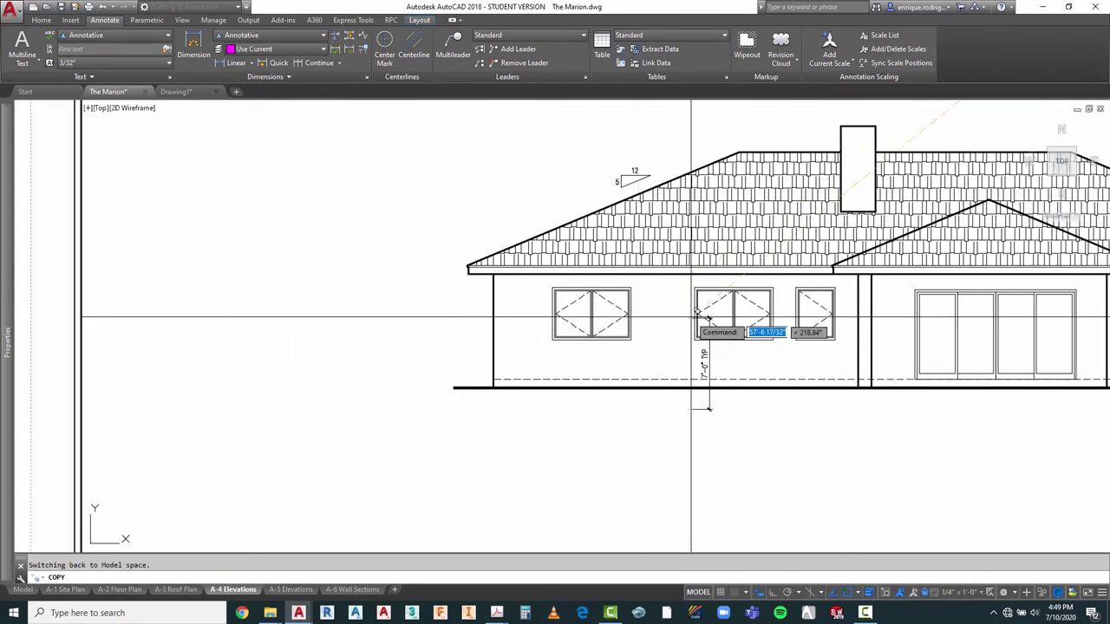
{"action": "scroll", "coordinate": [490, 317], "scroll_direction": "down", "scroll_amount": 4}
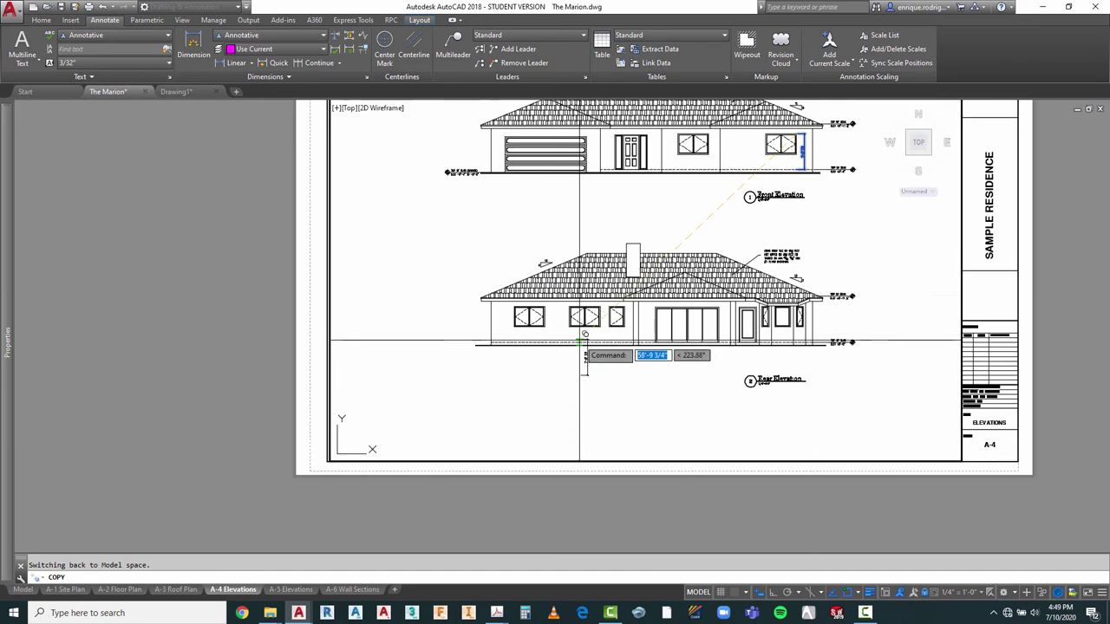
{"action": "scroll", "coordinate": [580, 343], "scroll_direction": "up", "scroll_amount": 6}
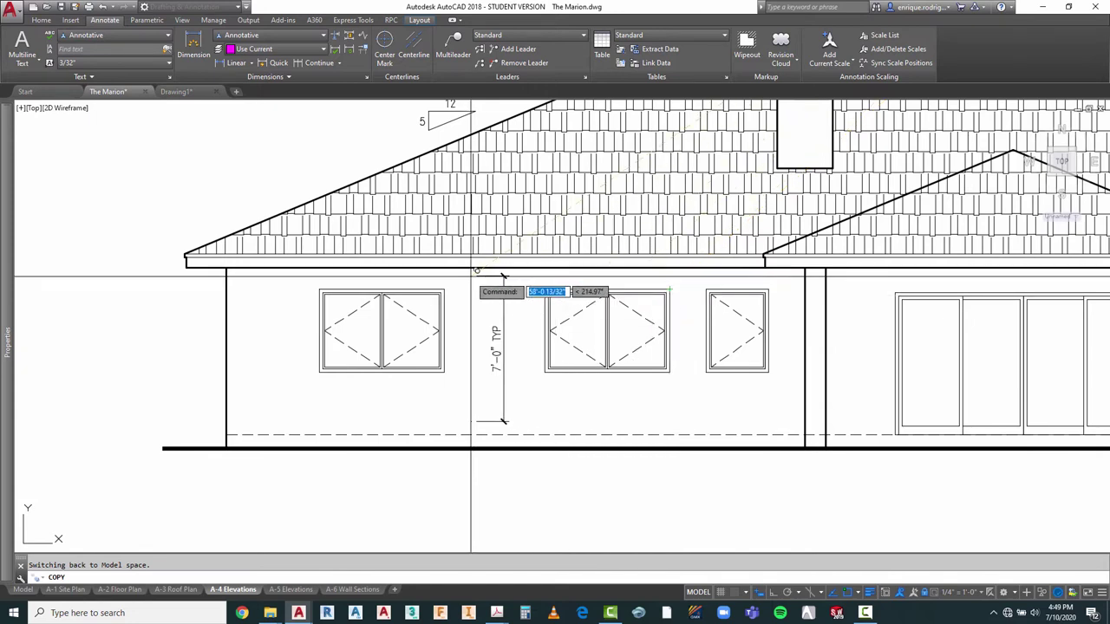
{"action": "scroll", "coordinate": [439, 270], "scroll_direction": "down", "scroll_amount": 2}
{"action": "scroll", "coordinate": [440, 269], "scroll_direction": "down", "scroll_amount": 2}
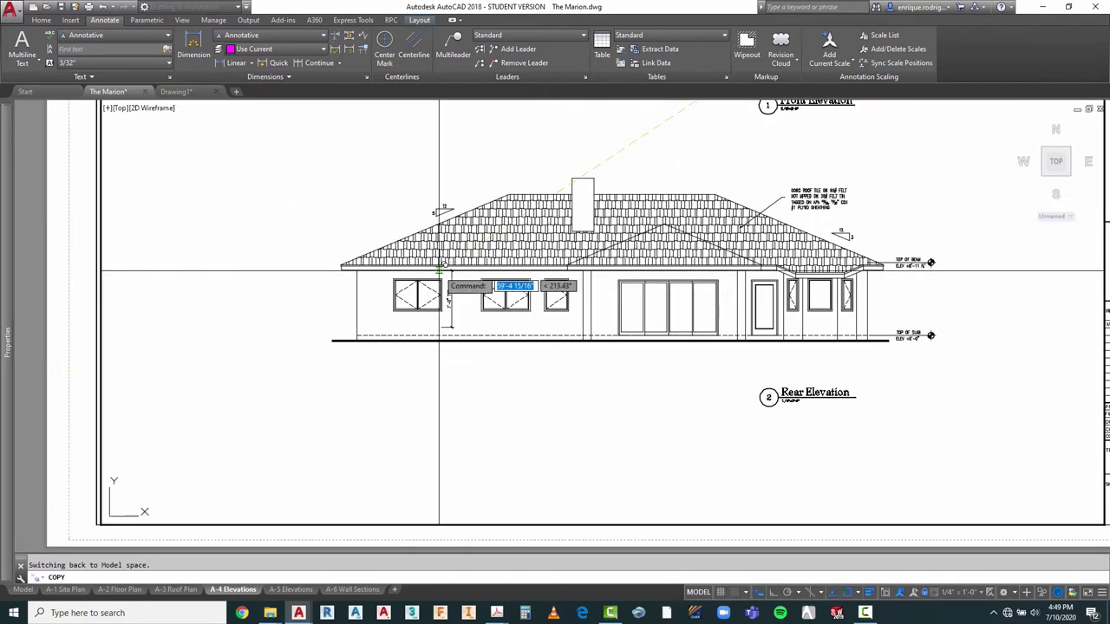
{"action": "scroll", "coordinate": [491, 281], "scroll_direction": "up", "scroll_amount": 5}
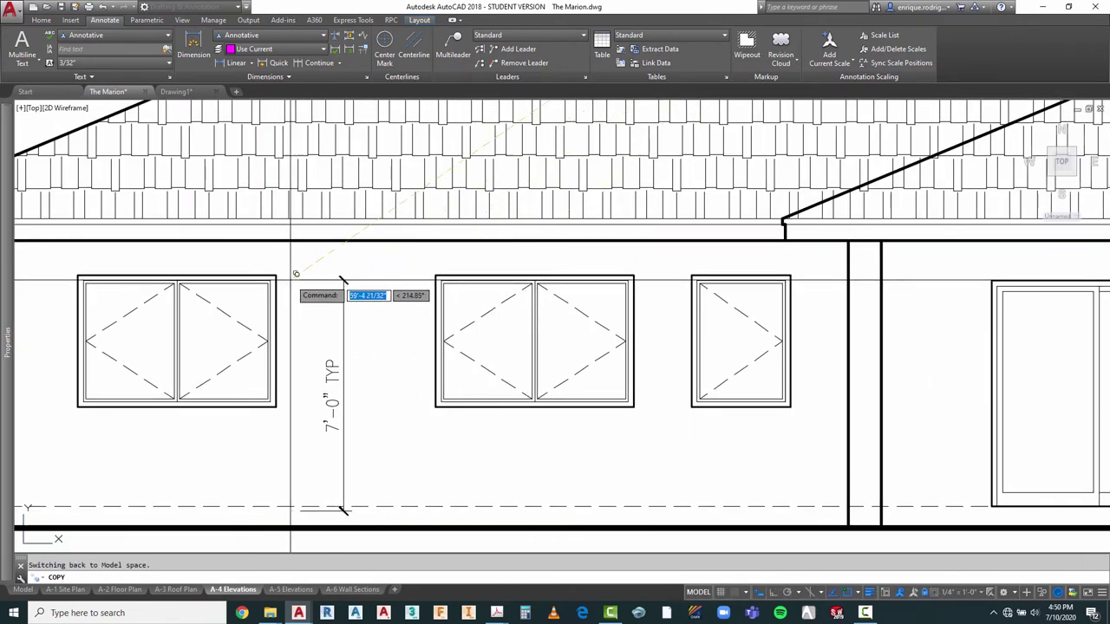
{"action": "left_click", "coordinate": [276, 279]}
{"action": "key", "text": "Escape"}
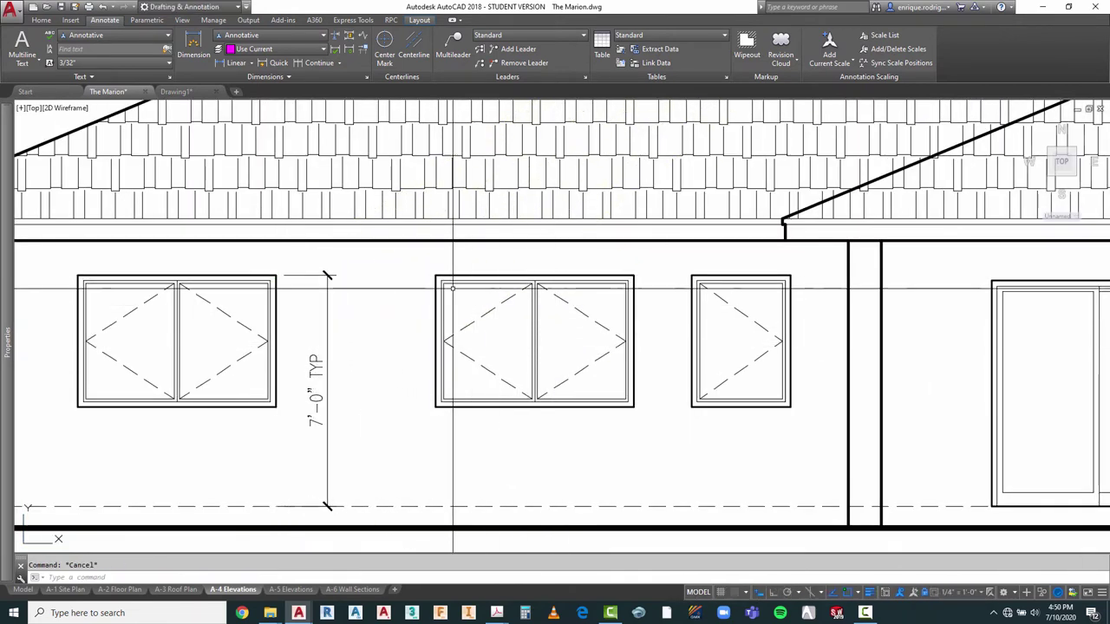
Step: Copy the rear elevation's Top of Beam level marker from its line's inner end to the chimney's upper right corner
{"action": "scroll", "coordinate": [453, 288], "scroll_direction": "down", "scroll_amount": 5}
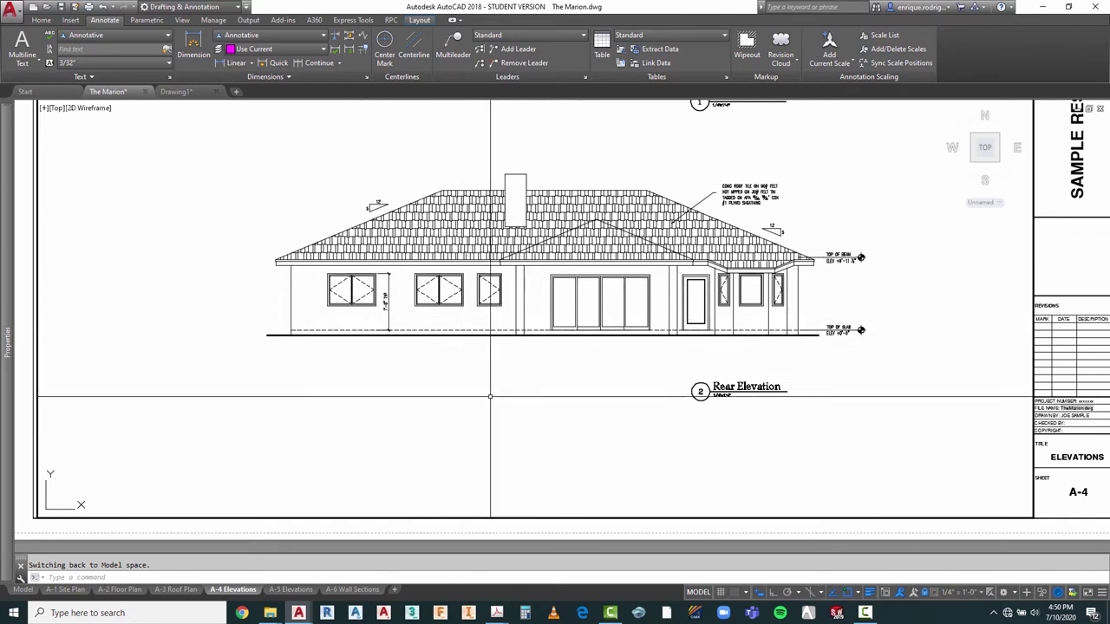
{"action": "scroll", "coordinate": [844, 249], "scroll_direction": "up", "scroll_amount": 4}
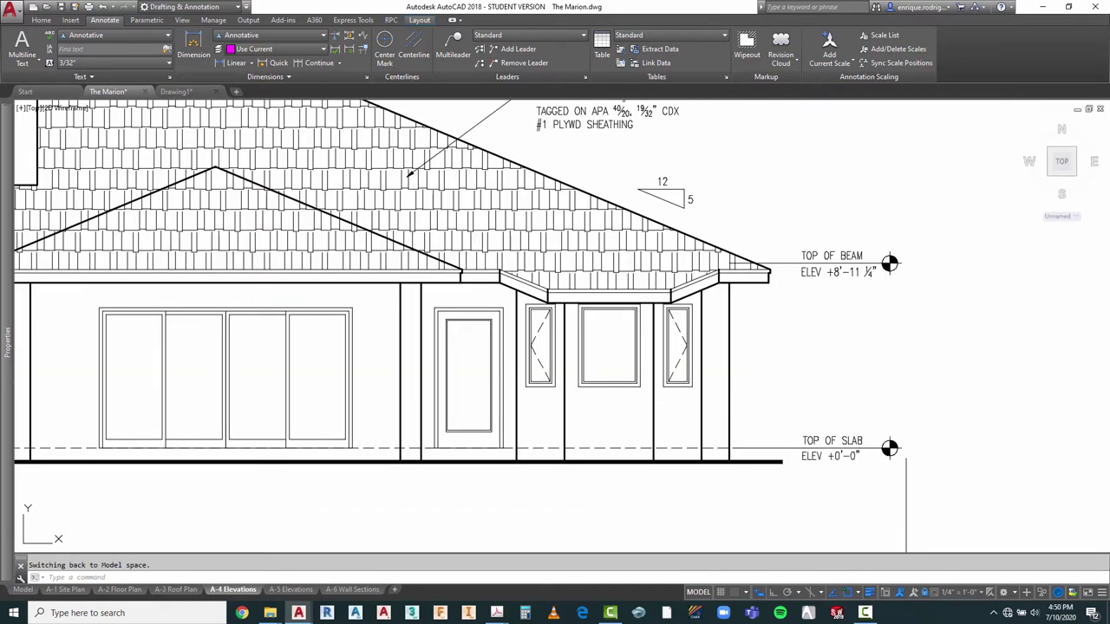
{"action": "type", "text": "ct "}
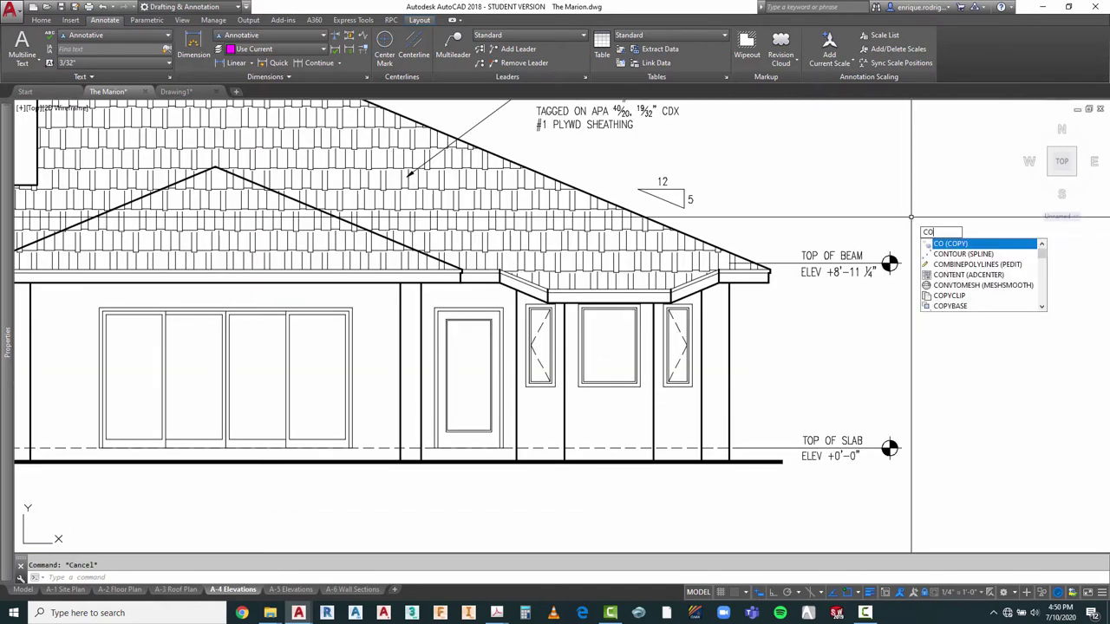
{"action": "type", "text": "o"}
{"action": "key", "text": "Return"}
{"action": "left_click", "coordinate": [910, 227]}
{"action": "left_click", "coordinate": [785, 290]}
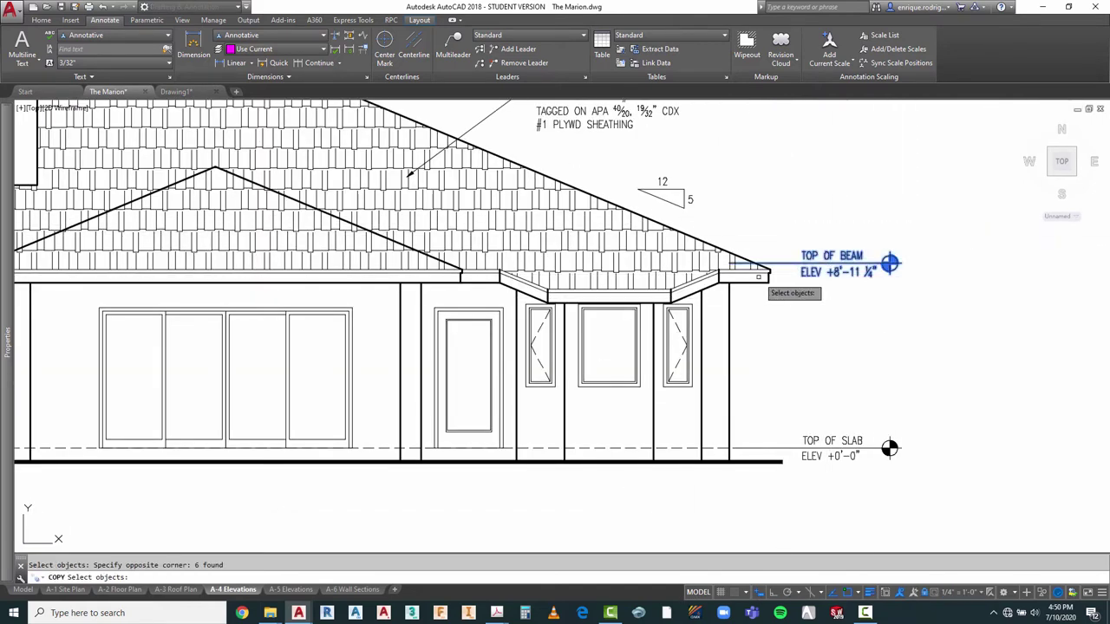
{"action": "key", "text": "Return"}
{"action": "left_click", "coordinate": [730, 265]}
{"action": "scroll", "coordinate": [934, 337], "scroll_direction": "down", "scroll_amount": 4}
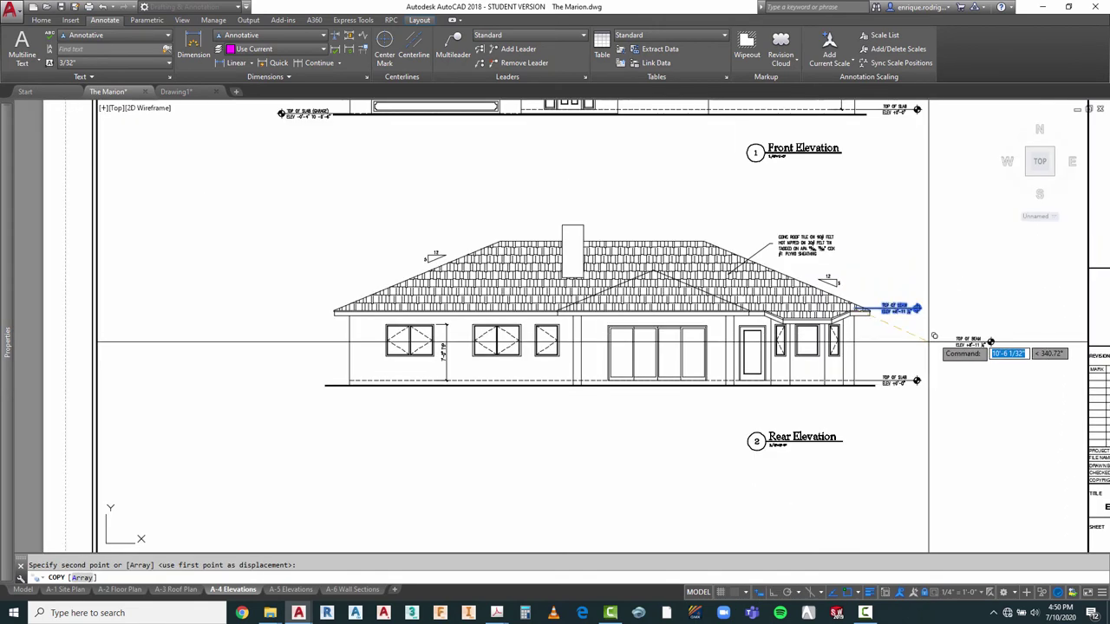
{"action": "scroll", "coordinate": [586, 227], "scroll_direction": "up", "scroll_amount": 4}
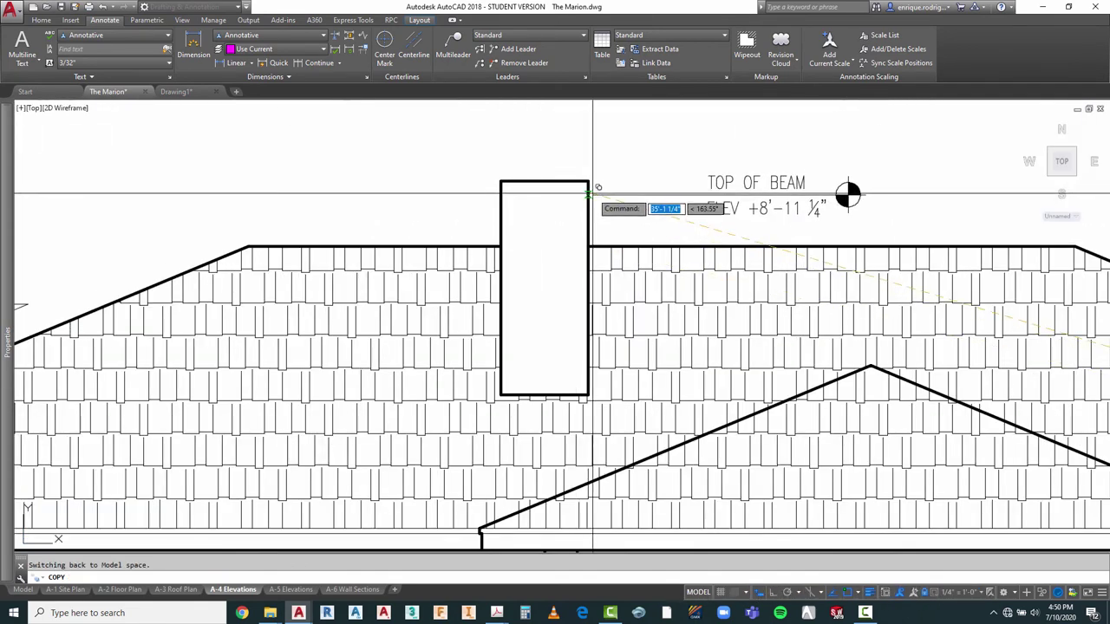
{"action": "key", "text": "Escape"}
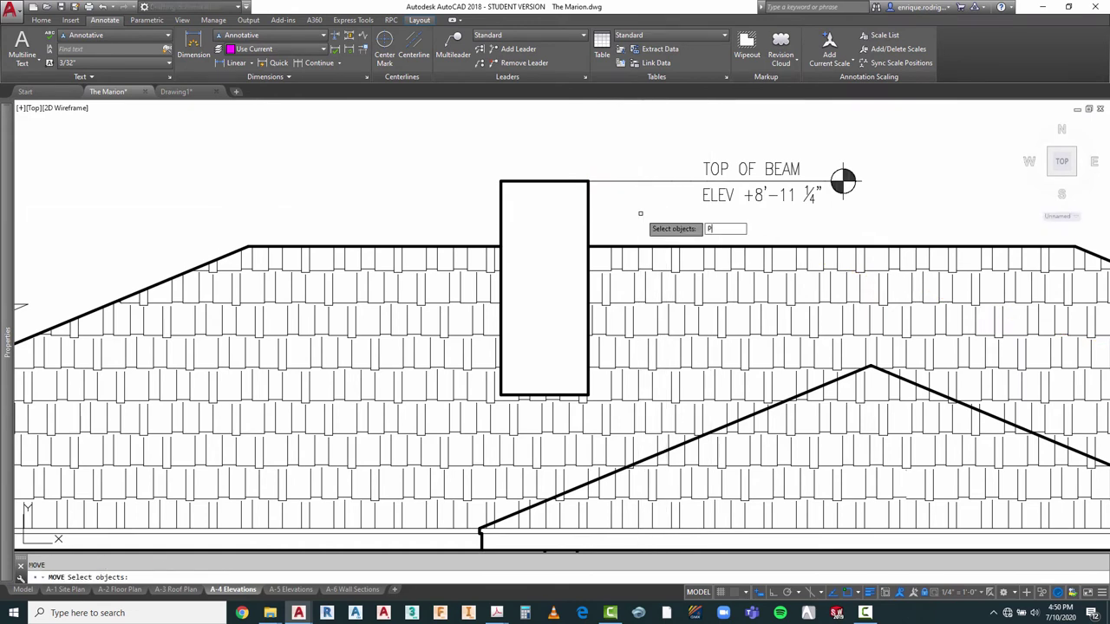
Step: Move the chimney-top elevation marker, with its line and text, horizontally about 3" away from the rear elevation's chimney with ortho on
{"action": "key", "text": "Escape"}
{"action": "right_click", "coordinate": [688, 139]}
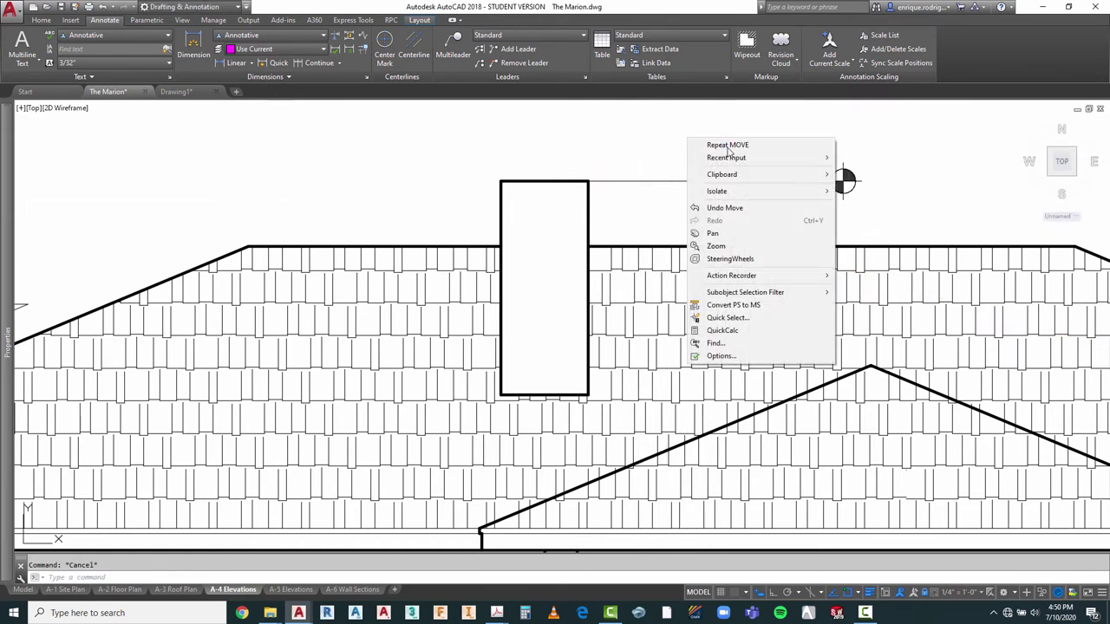
{"action": "left_click", "coordinate": [727, 146]}
{"action": "left_click", "coordinate": [874, 137]}
{"action": "left_click", "coordinate": [658, 217]}
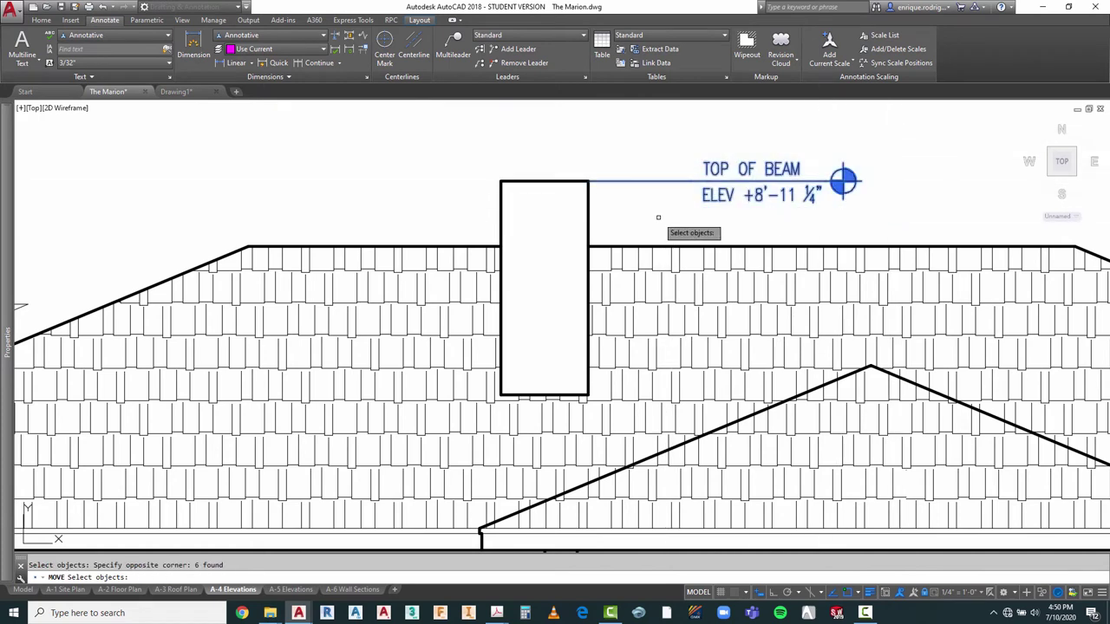
{"action": "key", "text": "Return"}
{"action": "left_click", "coordinate": [594, 146]}
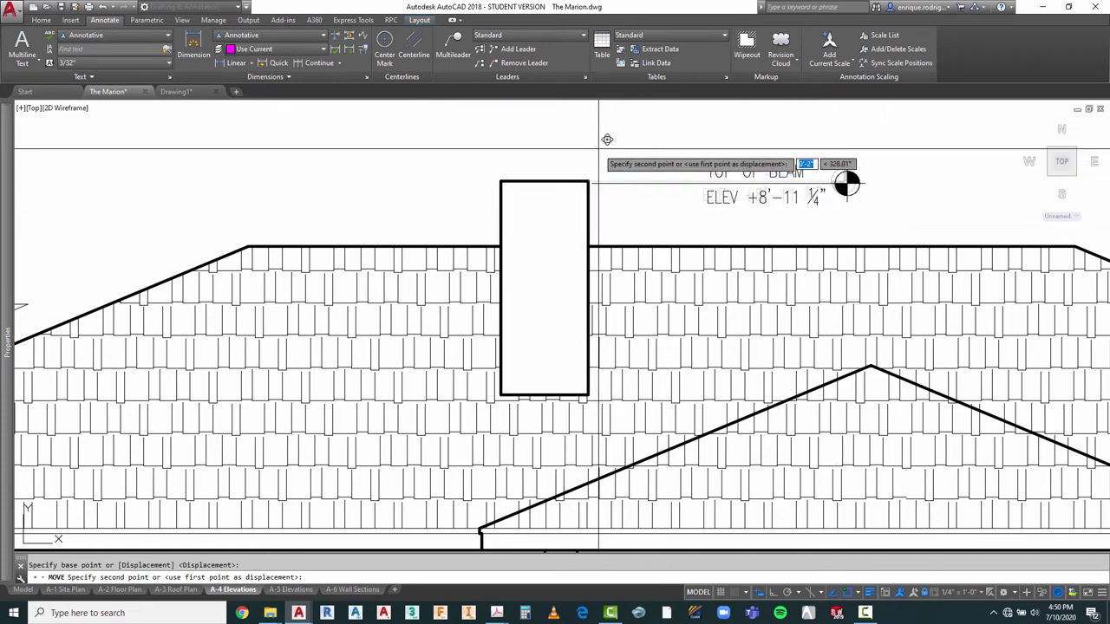
{"action": "key", "text": "F8"}
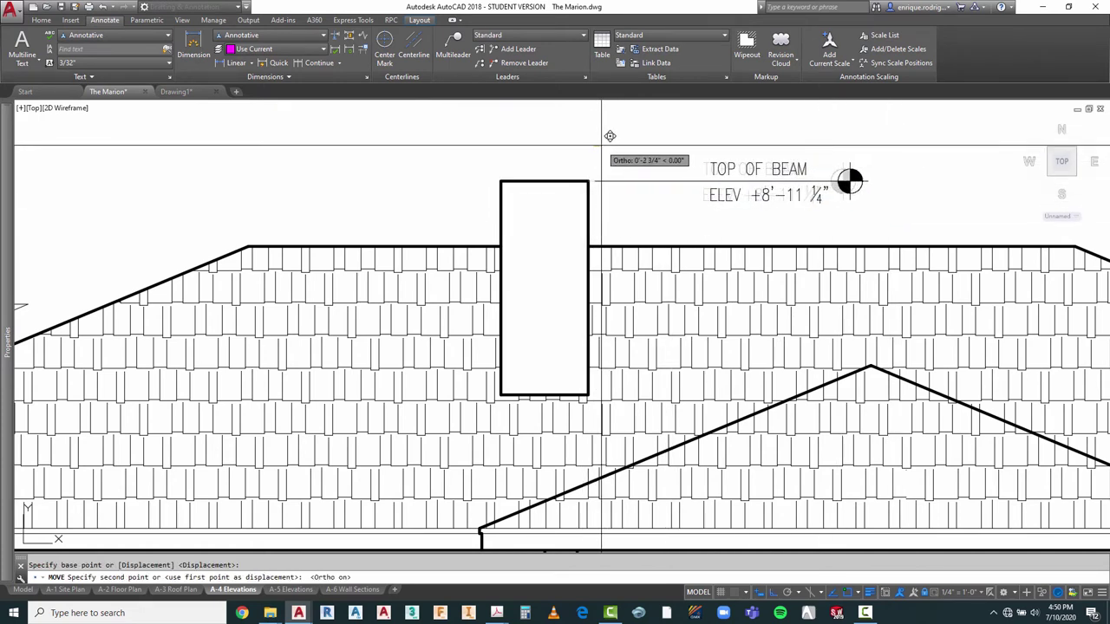
{"action": "left_click", "coordinate": [610, 138]}
{"action": "scroll", "coordinate": [572, 173], "scroll_direction": "down", "scroll_amount": 6}
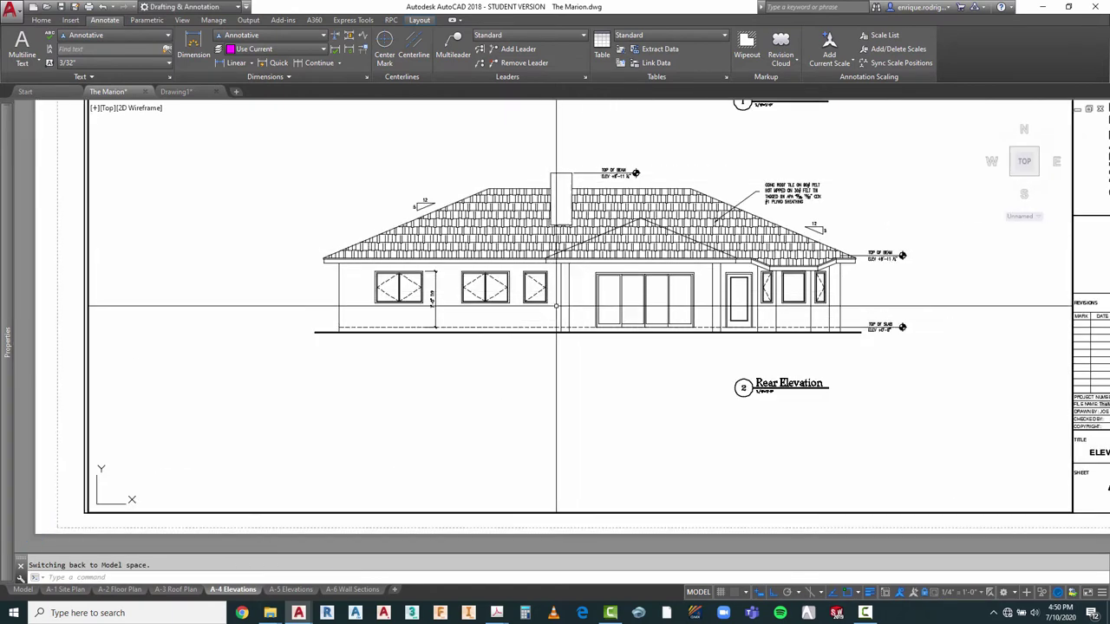
Step: Measure the distance from the chimney's top corner down to the dashed top-of-slab line on the rear elevation
{"action": "scroll", "coordinate": [569, 165], "scroll_direction": "up", "scroll_amount": 4}
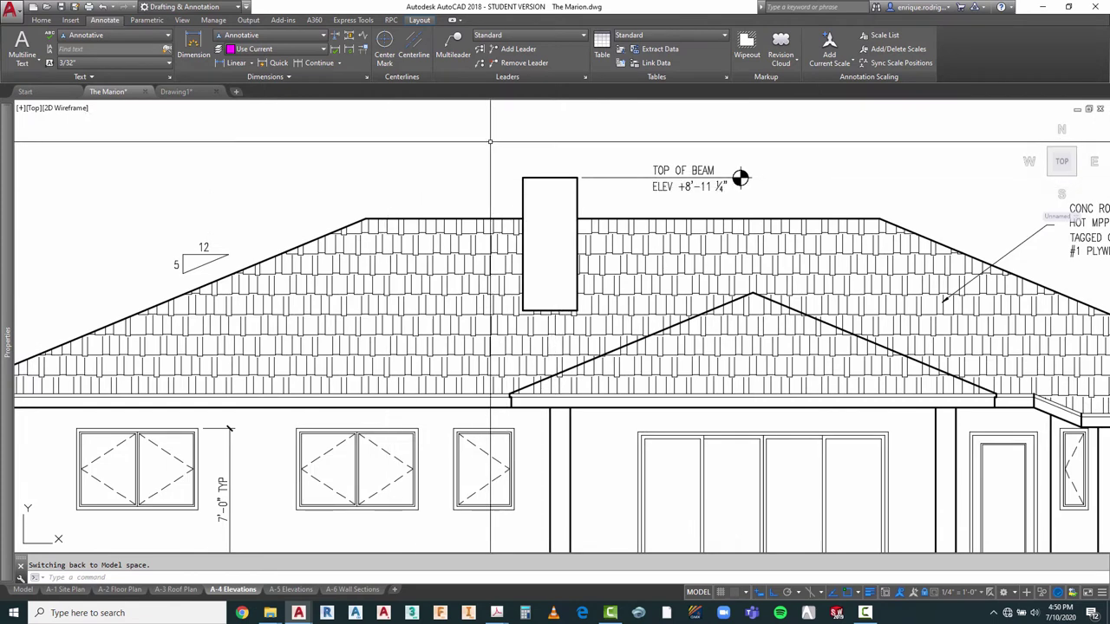
{"action": "scroll", "coordinate": [471, 145], "scroll_direction": "down", "scroll_amount": 2}
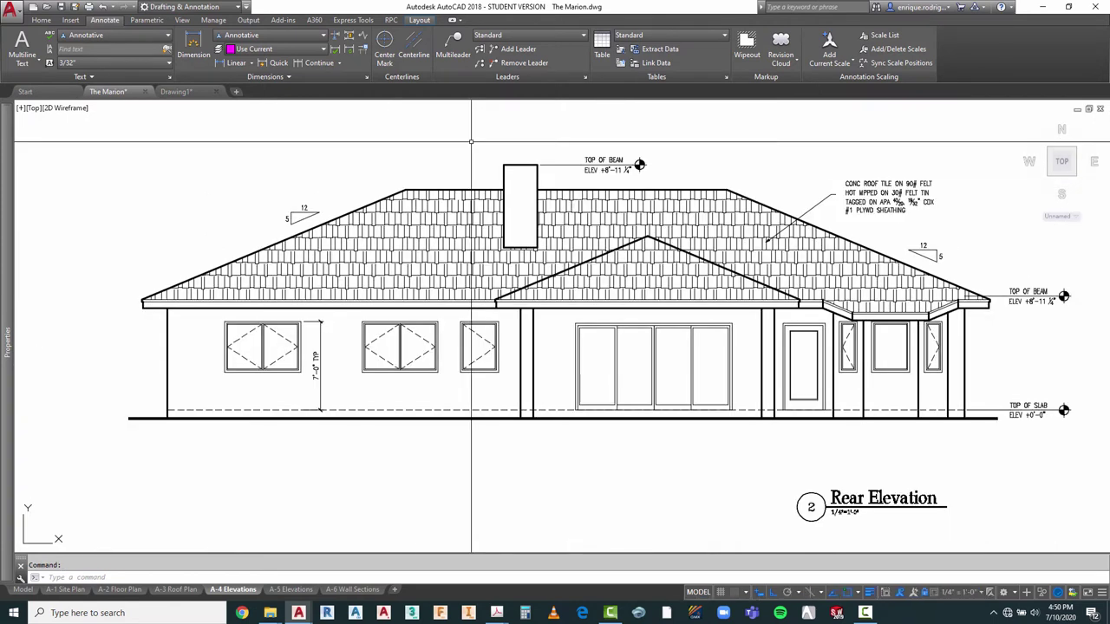
{"action": "left_click", "coordinate": [41, 20]}
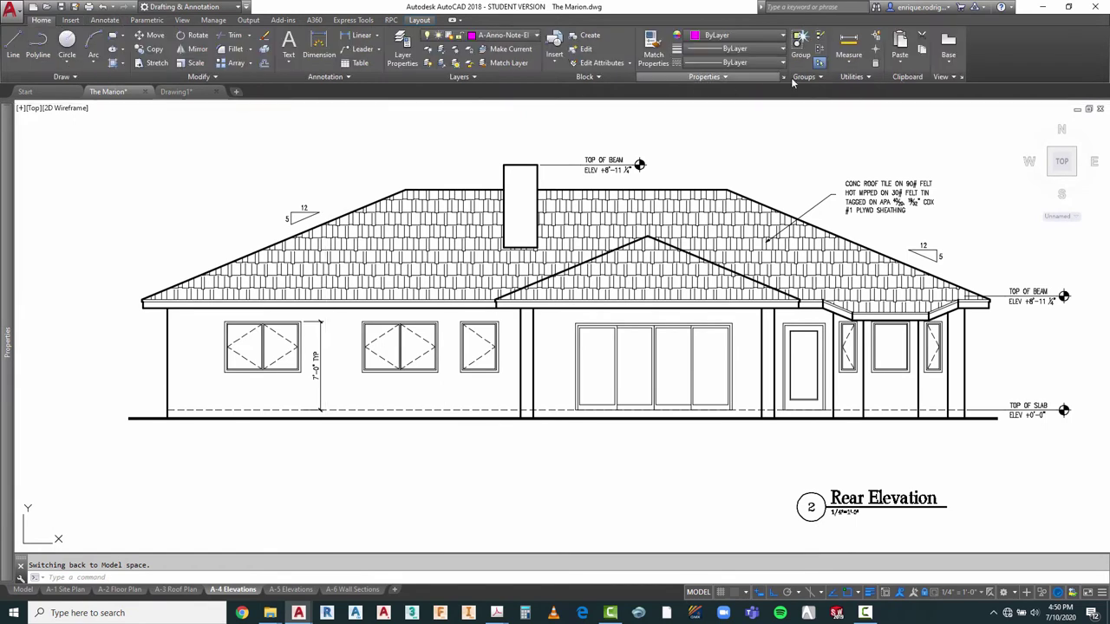
{"action": "left_click", "coordinate": [849, 48]}
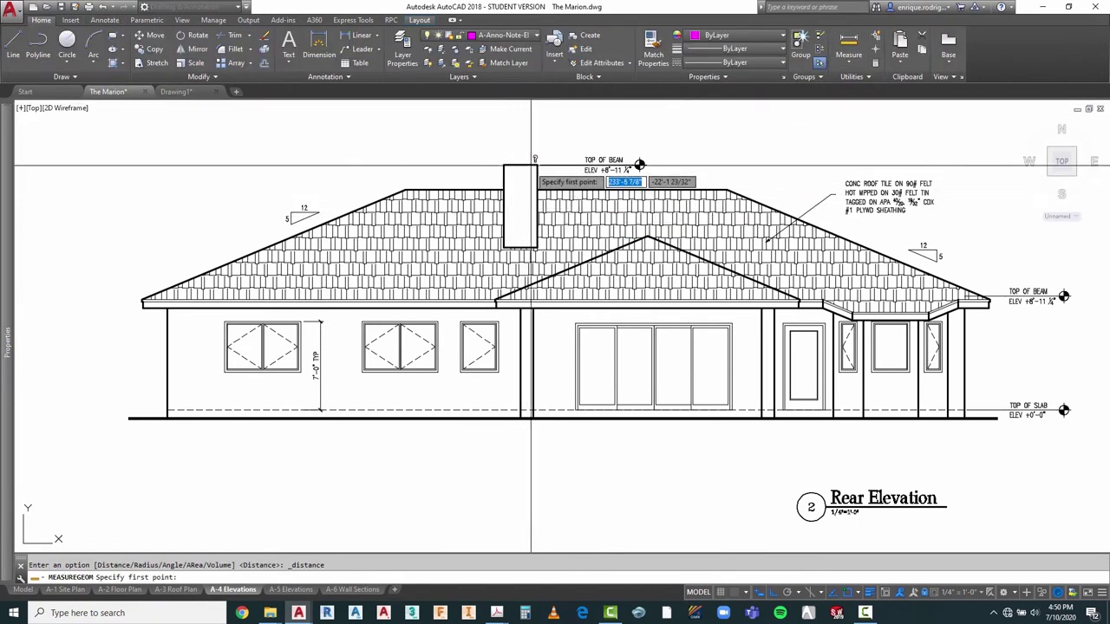
{"action": "left_click", "coordinate": [537, 165]}
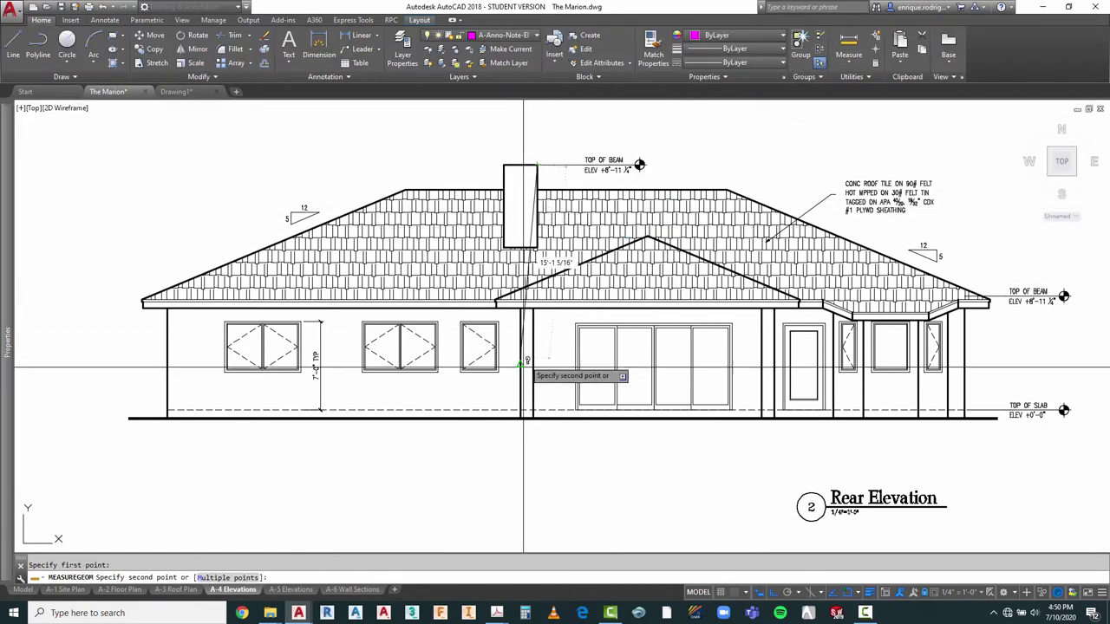
{"action": "left_click", "coordinate": [527, 410]}
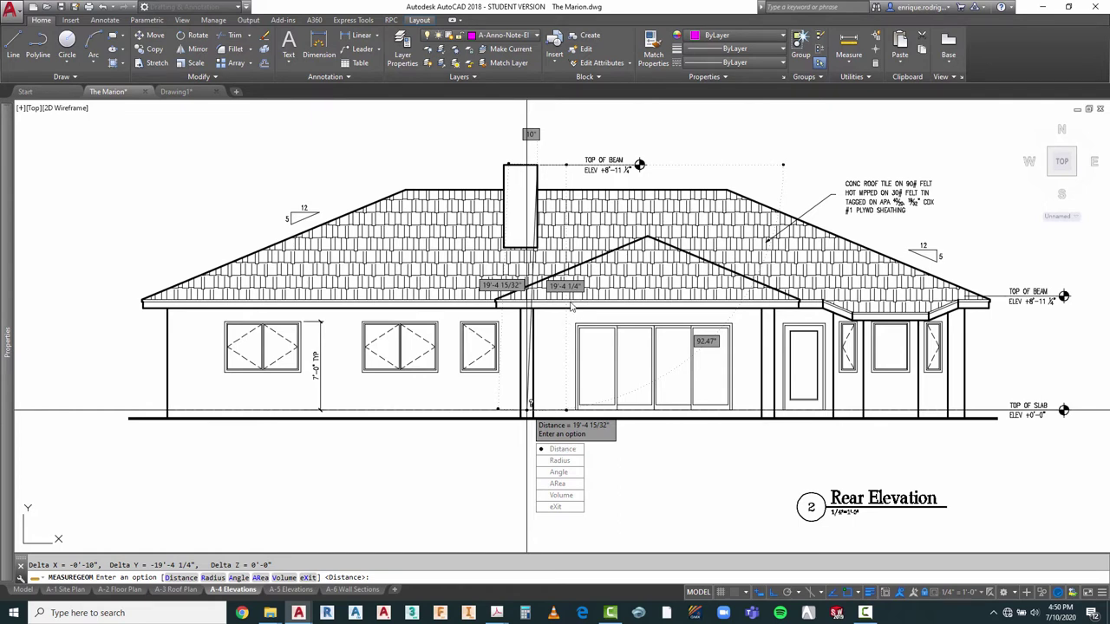
{"action": "key", "text": "Escape"}
Step: Change the chimney-top marker's elevation text to ELEV +19'-4"
{"action": "scroll", "coordinate": [574, 160], "scroll_direction": "up", "scroll_amount": 6}
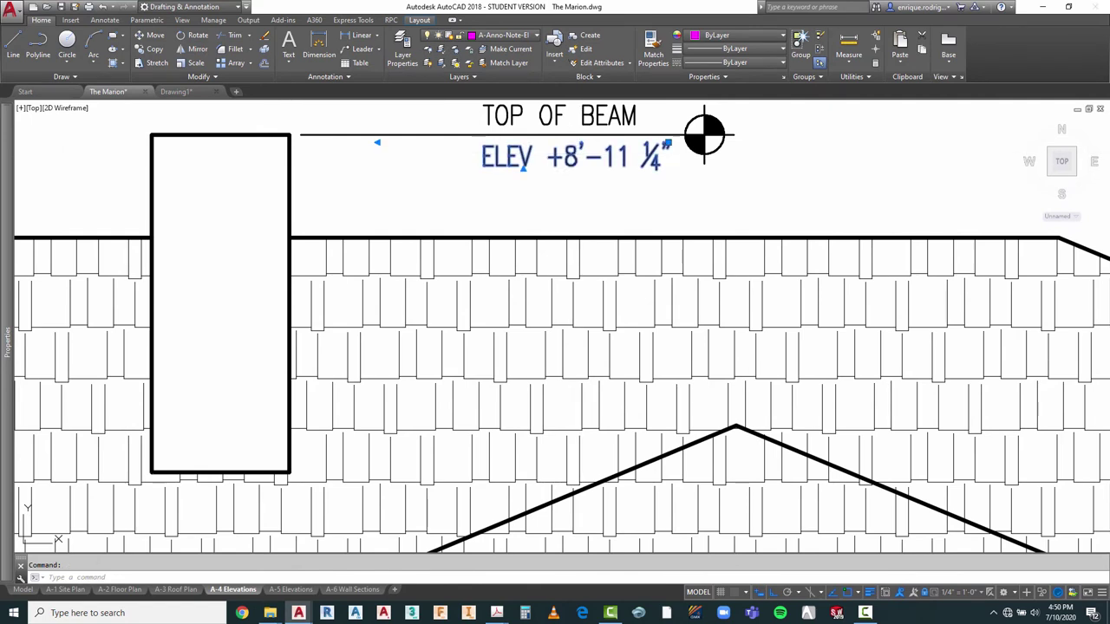
{"action": "double_click", "coordinate": [571, 157]}
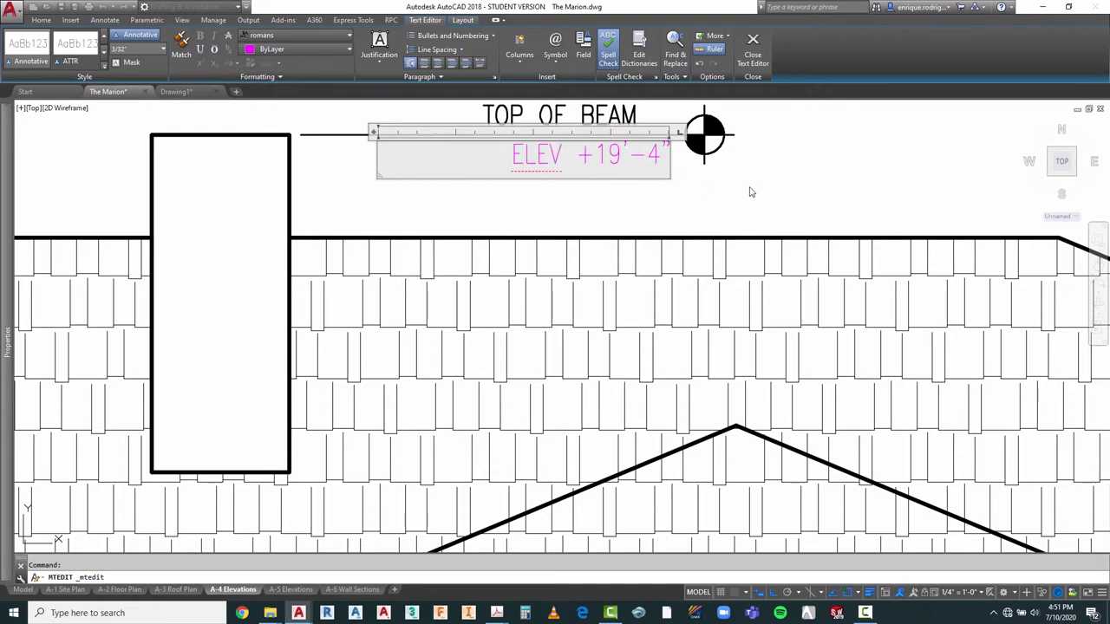
{"action": "key", "text": "Escape"}
Step: Move the ELEV +19'-4" text left about 6" to align its start with the TOP OF BEAM text above it
{"action": "scroll", "coordinate": [530, 191], "scroll_direction": "down", "scroll_amount": 4}
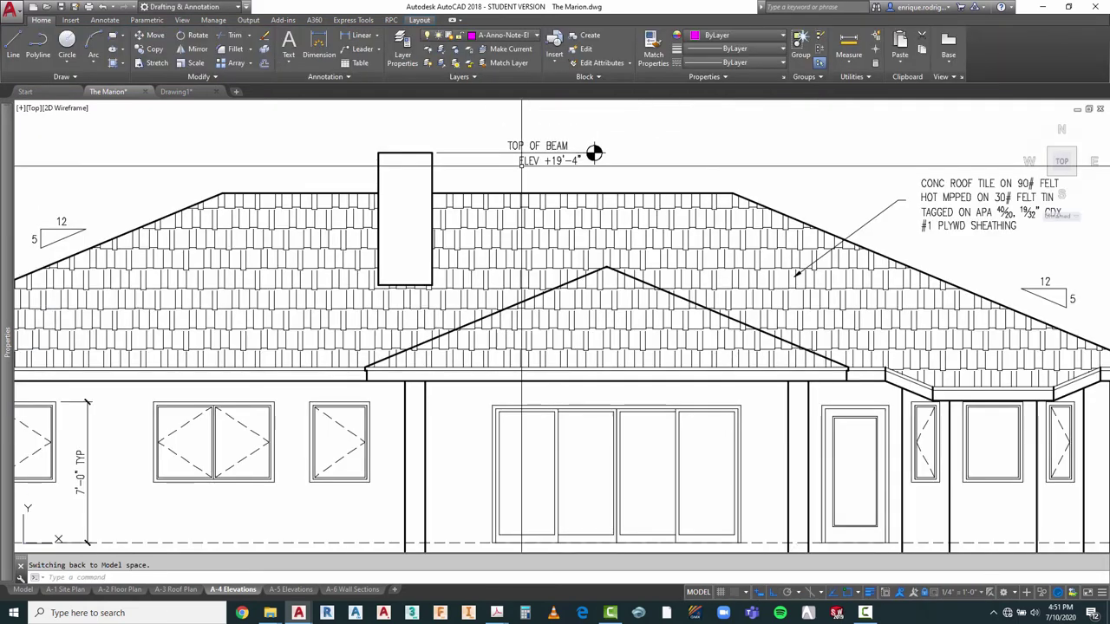
{"action": "type", "text": "M"}
{"action": "key", "text": "Return"}
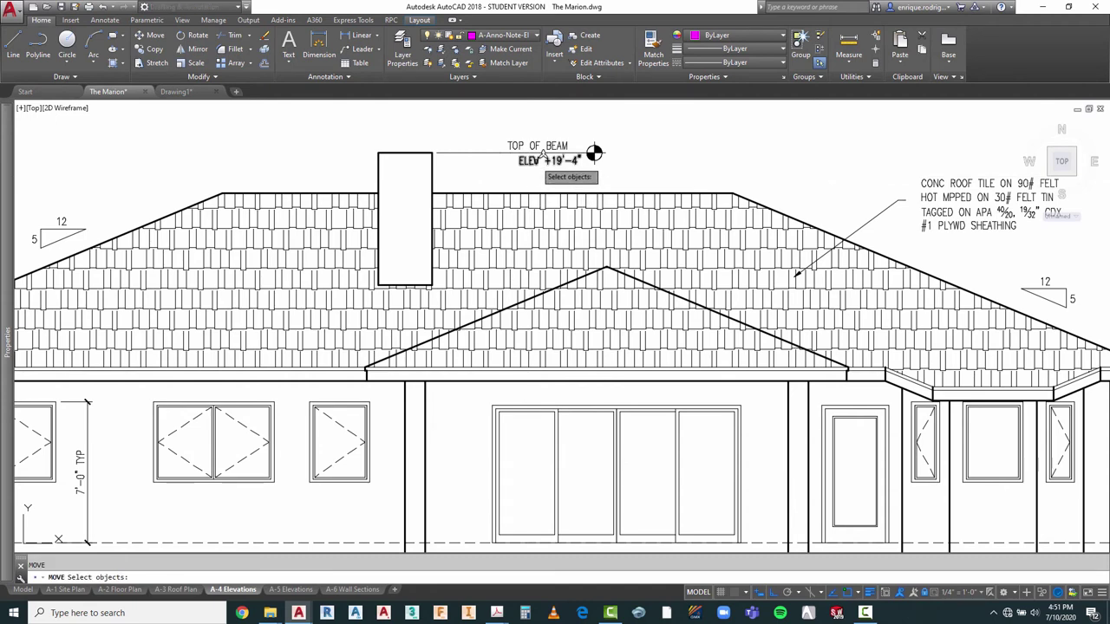
{"action": "key", "text": "Return"}
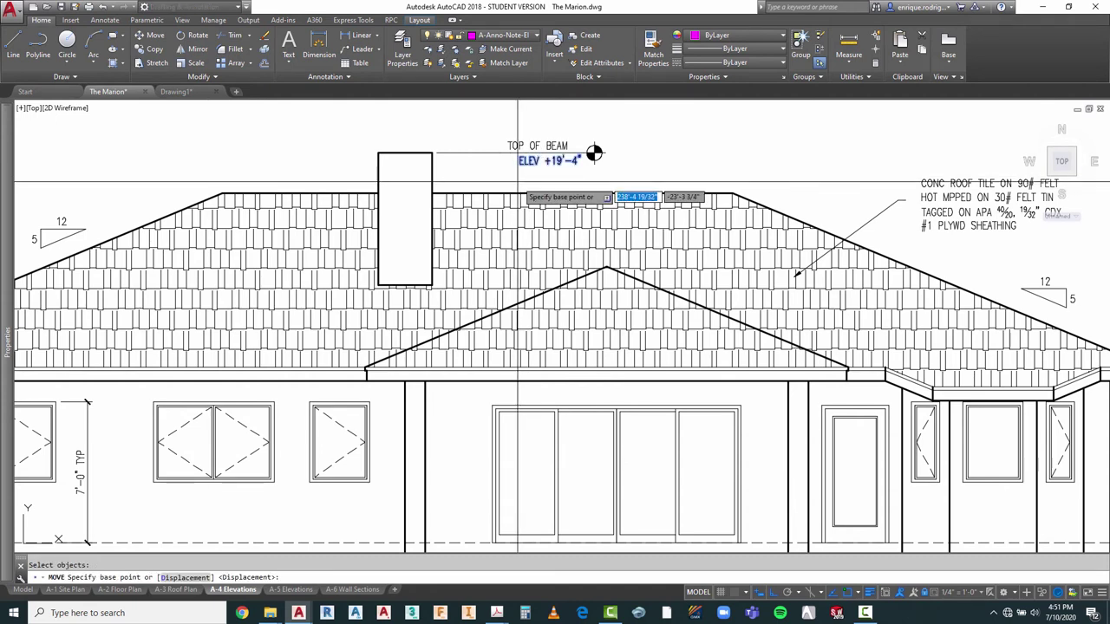
{"action": "left_click", "coordinate": [524, 174]}
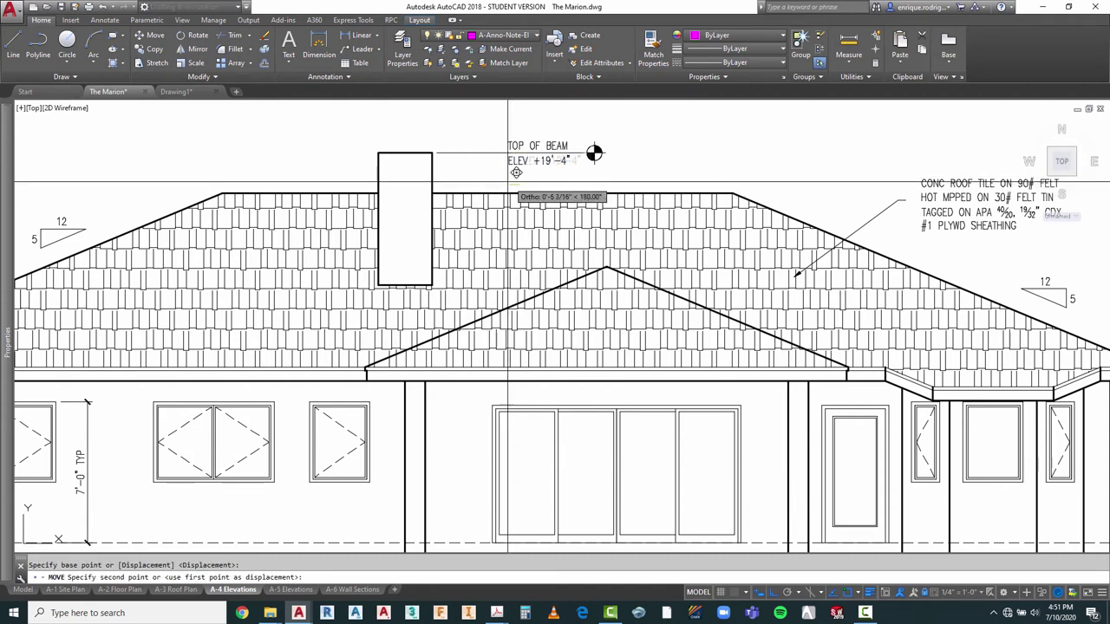
{"action": "left_click", "coordinate": [594, 154]}
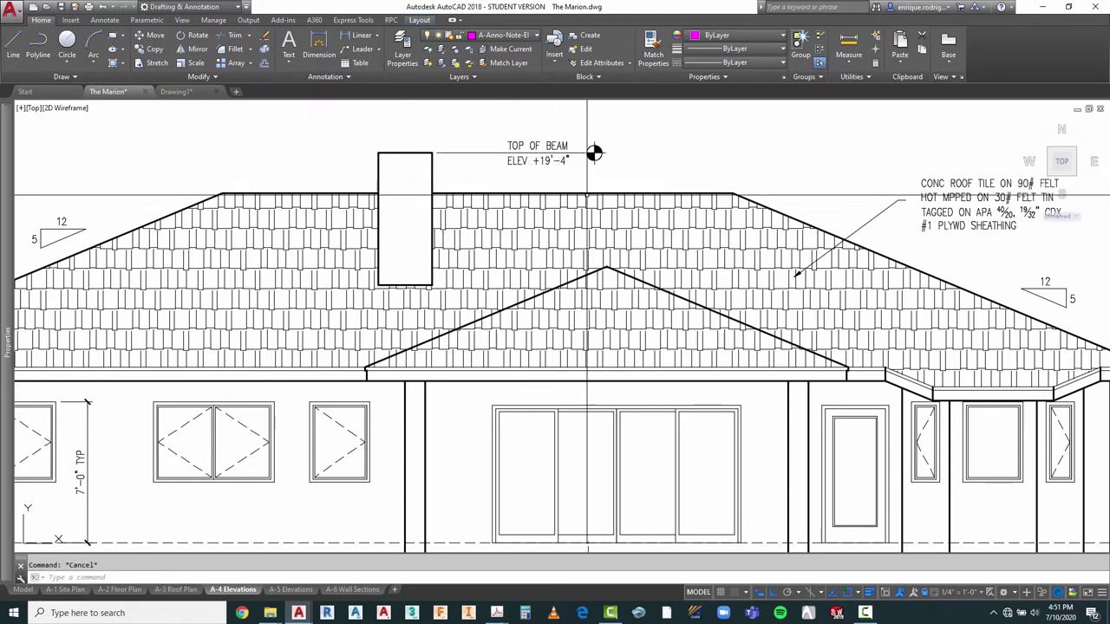
{"action": "scroll", "coordinate": [594, 153], "scroll_direction": "down", "scroll_amount": 6}
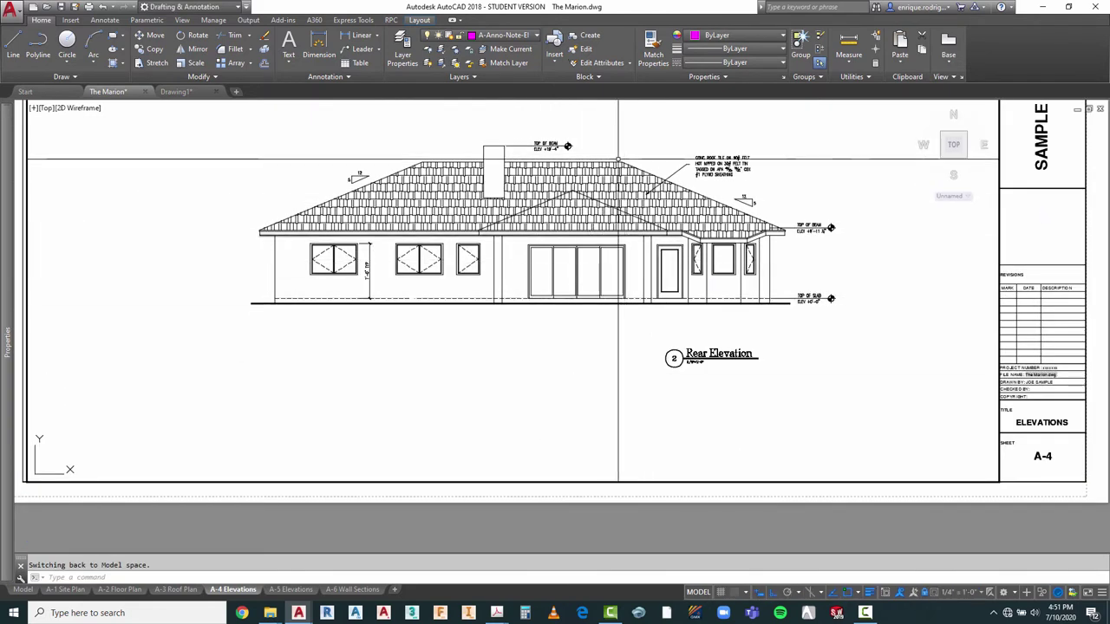
{"action": "scroll", "coordinate": [557, 117], "scroll_direction": "up", "scroll_amount": 6}
{"action": "key", "text": "Escape"}
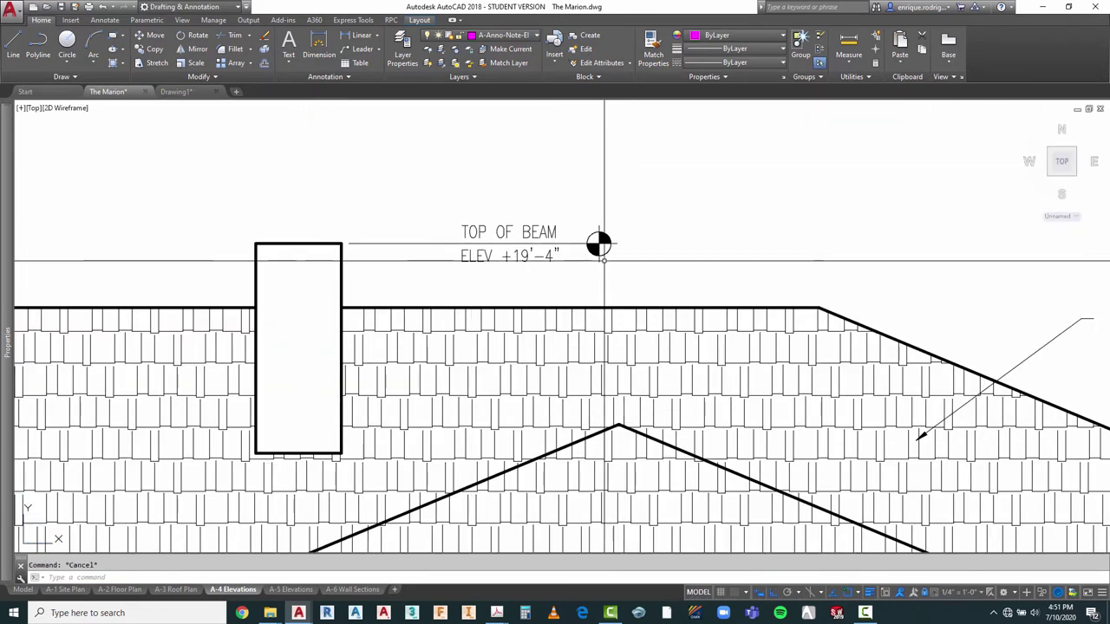
{"action": "left_click", "coordinate": [621, 189]}
{"action": "left_click", "coordinate": [438, 275]}
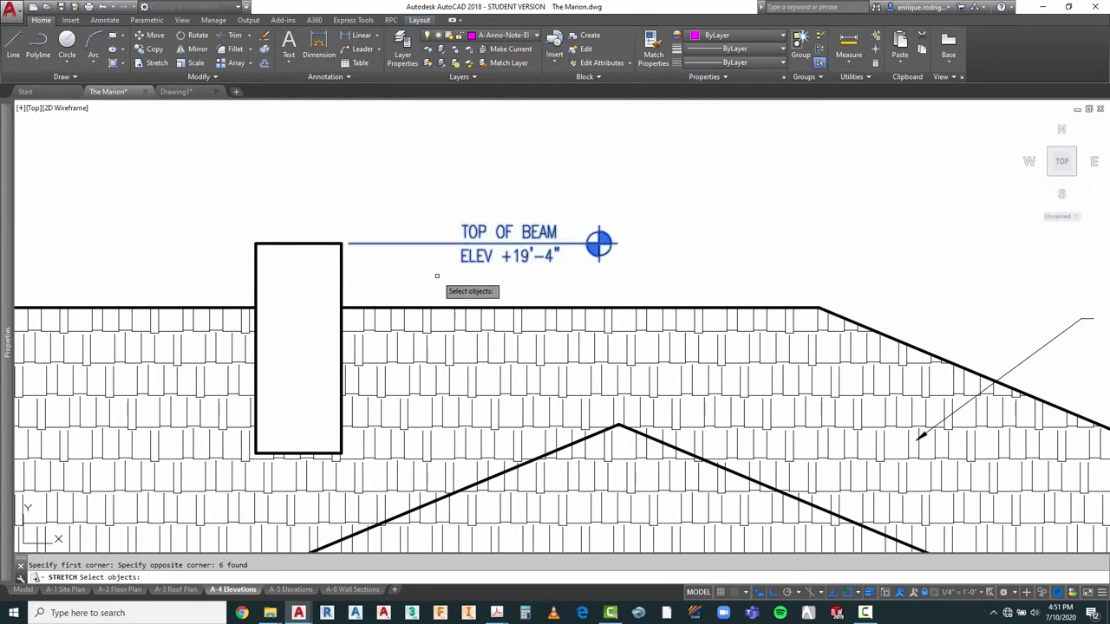
{"action": "left_click", "coordinate": [505, 190]}
{"action": "key", "text": "Escape"}
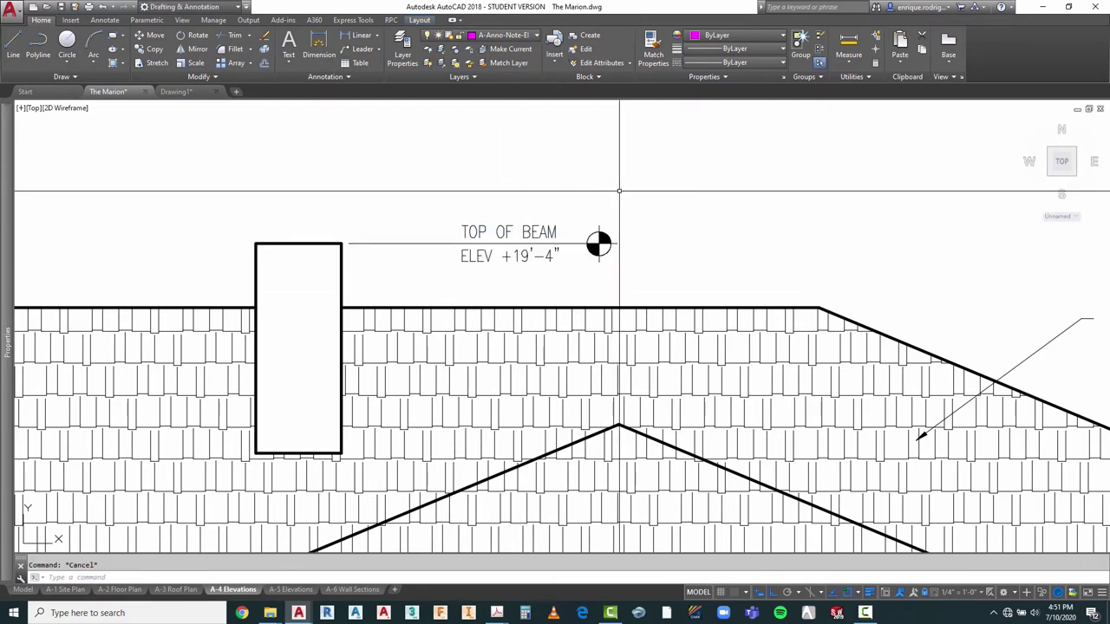
Step: Stretch the chimney-top elevation marker about 1' toward the chimney, shortening its line while carrying the text and symbol along
{"action": "type", "text": "s"}
{"action": "key", "text": "Return"}
{"action": "left_click", "coordinate": [640, 194]}
{"action": "left_click", "coordinate": [436, 293]}
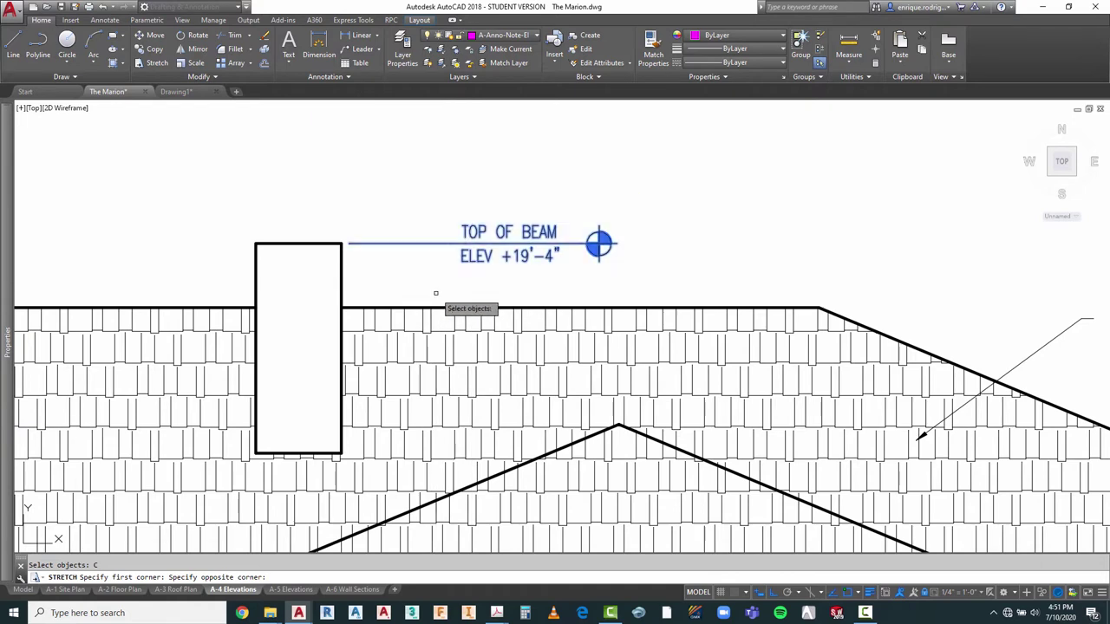
{"action": "key", "text": "Return"}
{"action": "left_click", "coordinate": [499, 184]}
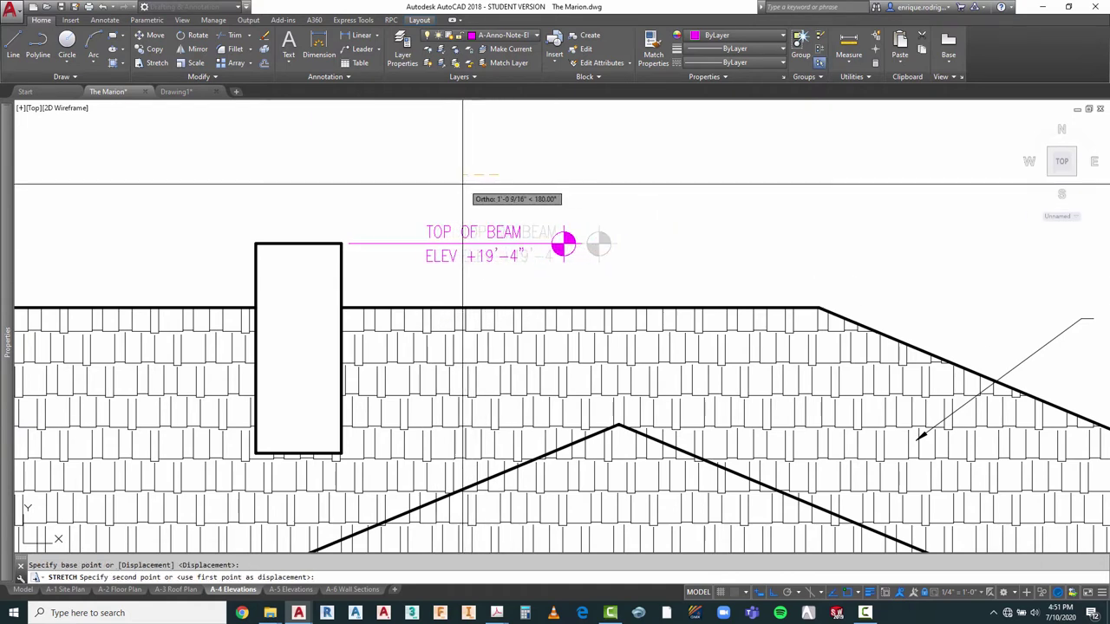
{"action": "left_click", "coordinate": [459, 184]}
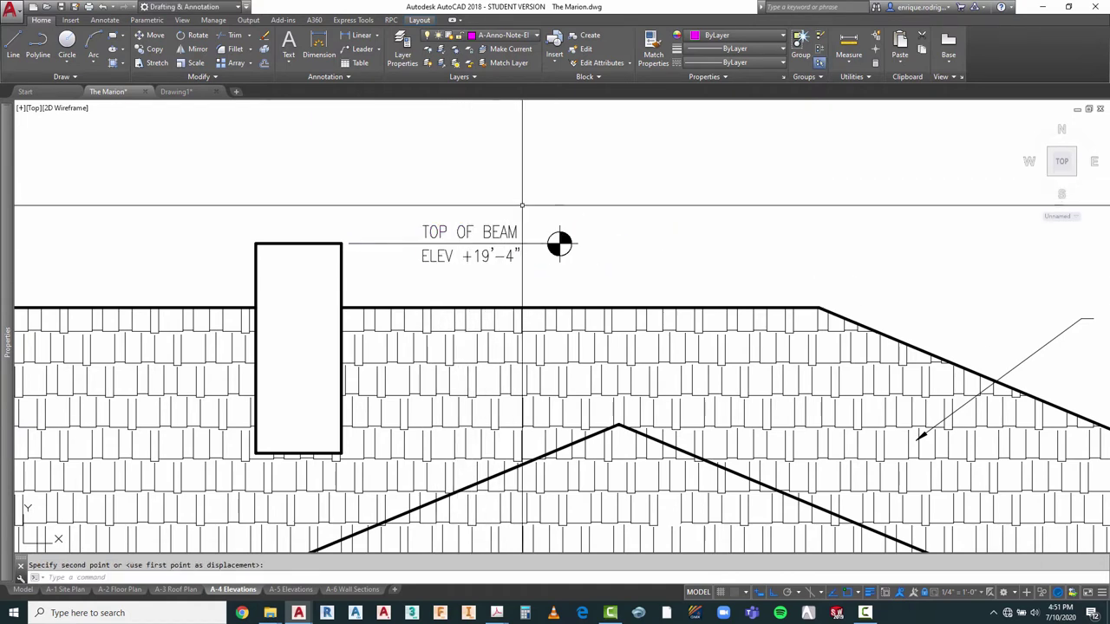
Step: Move the shortened chimney-top elevation marker slightly right to widen the gap between its line and the chimney
{"action": "left_click", "coordinate": [404, 268]}
{"action": "key", "text": "Return"}
{"action": "left_click", "coordinate": [396, 149]}
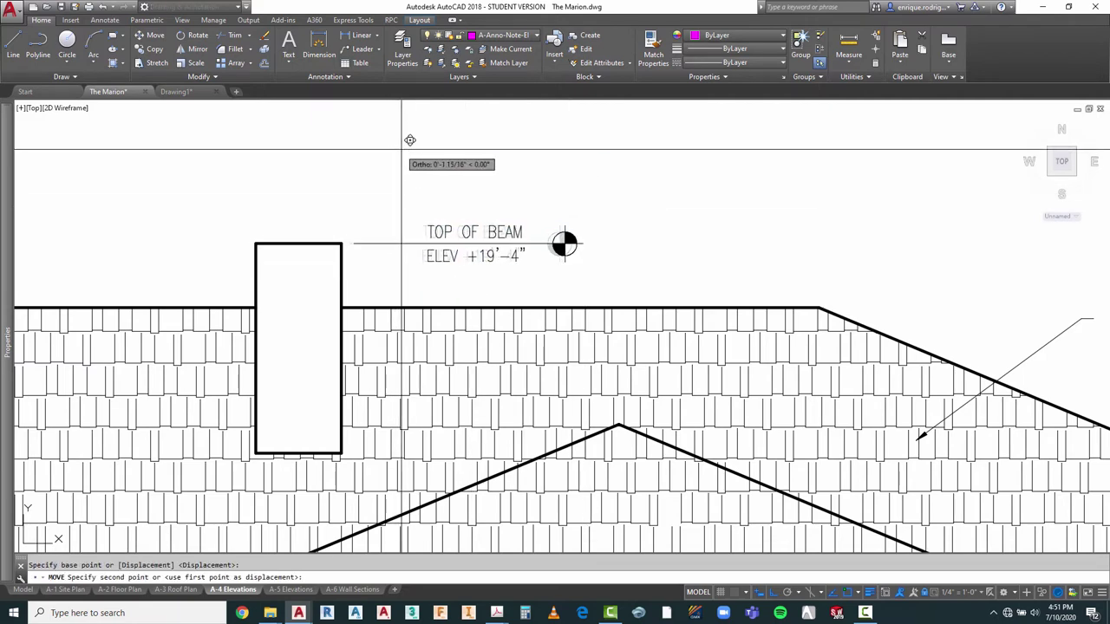
{"action": "left_click", "coordinate": [404, 149]}
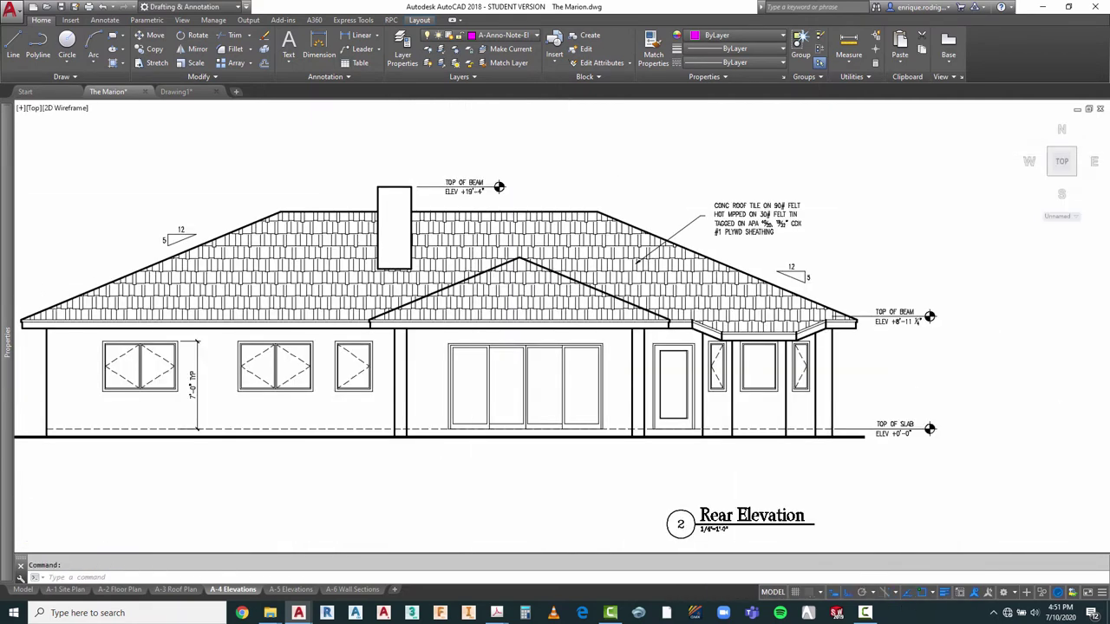
Step: Add the multiline text STUCCO on the wall below the rear elevation's second double window from the left
{"action": "scroll", "coordinate": [360, 177], "scroll_direction": "up", "scroll_amount": 2}
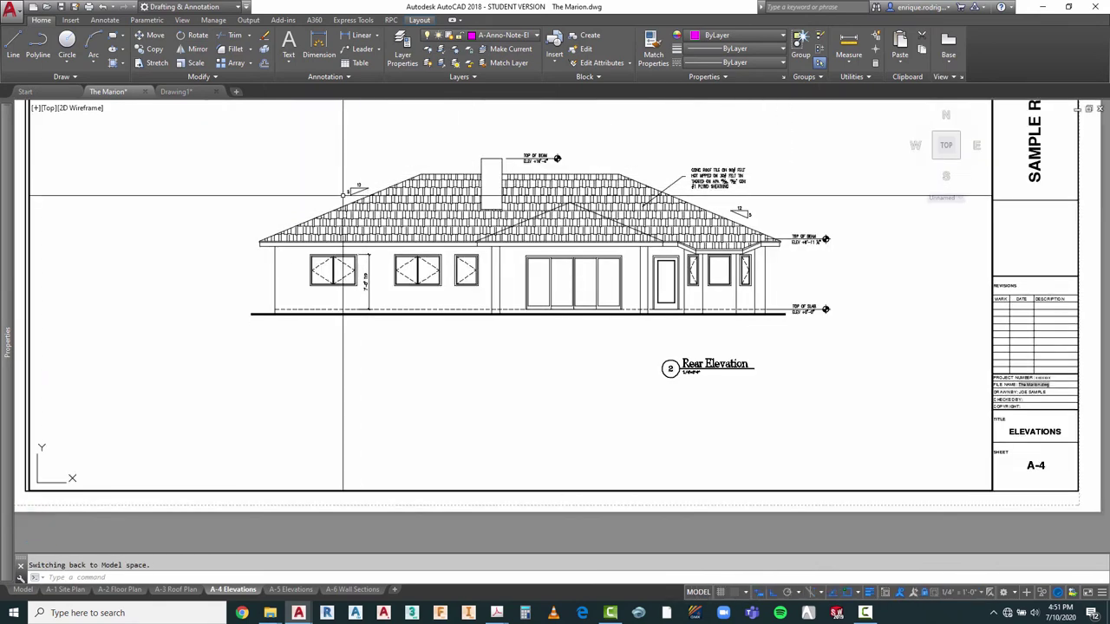
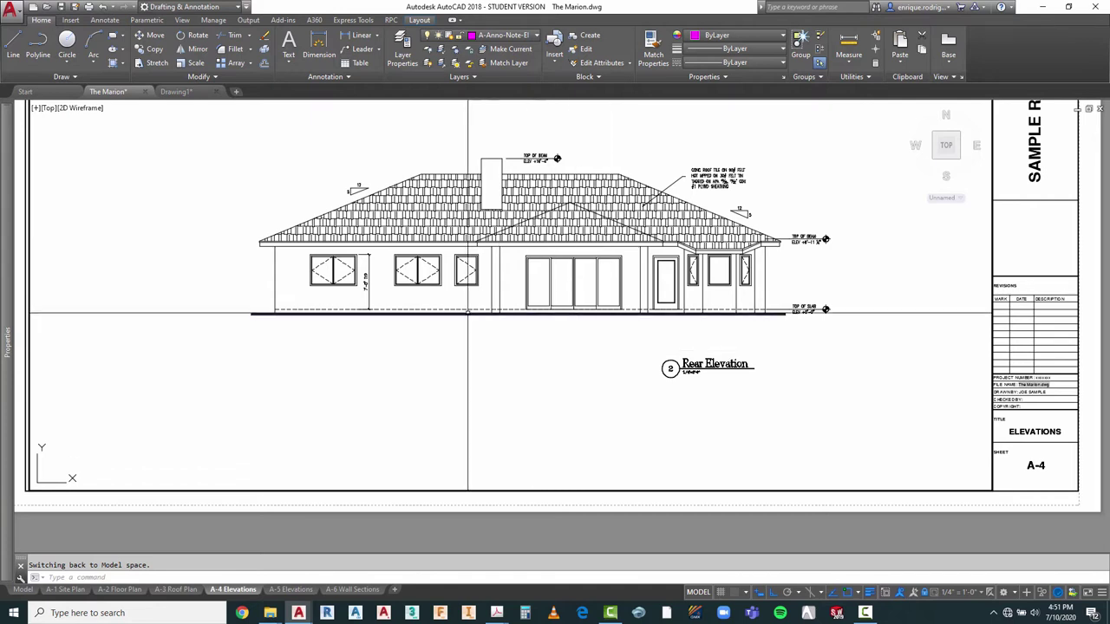
{"action": "left_click", "coordinate": [105, 20]}
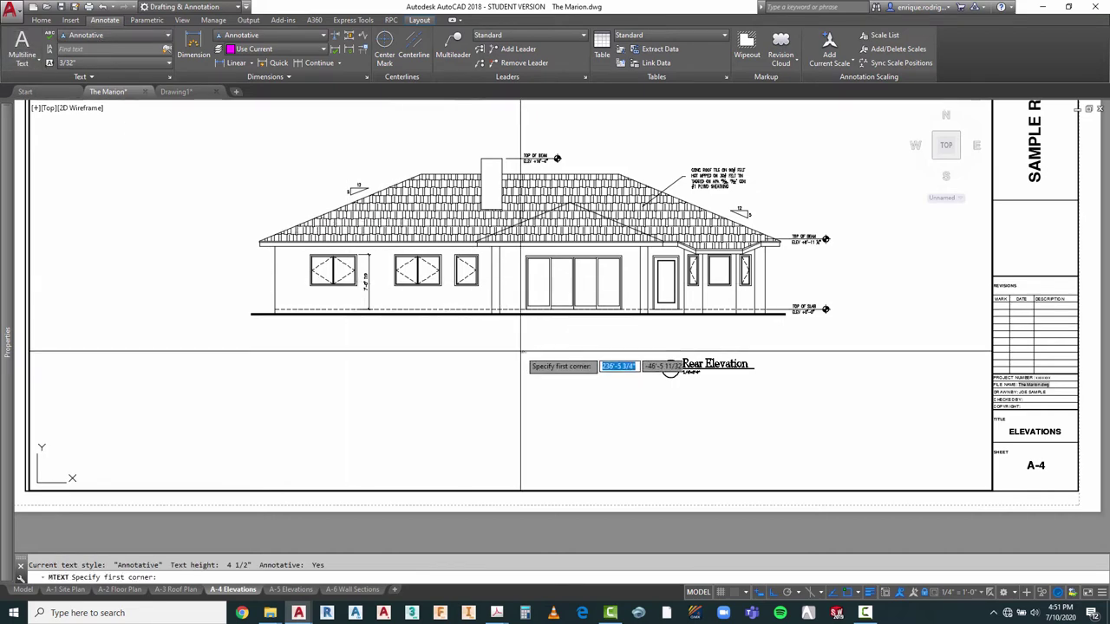
{"action": "scroll", "coordinate": [486, 326], "scroll_direction": "up", "scroll_amount": 5}
{"action": "left_click", "coordinate": [439, 216]}
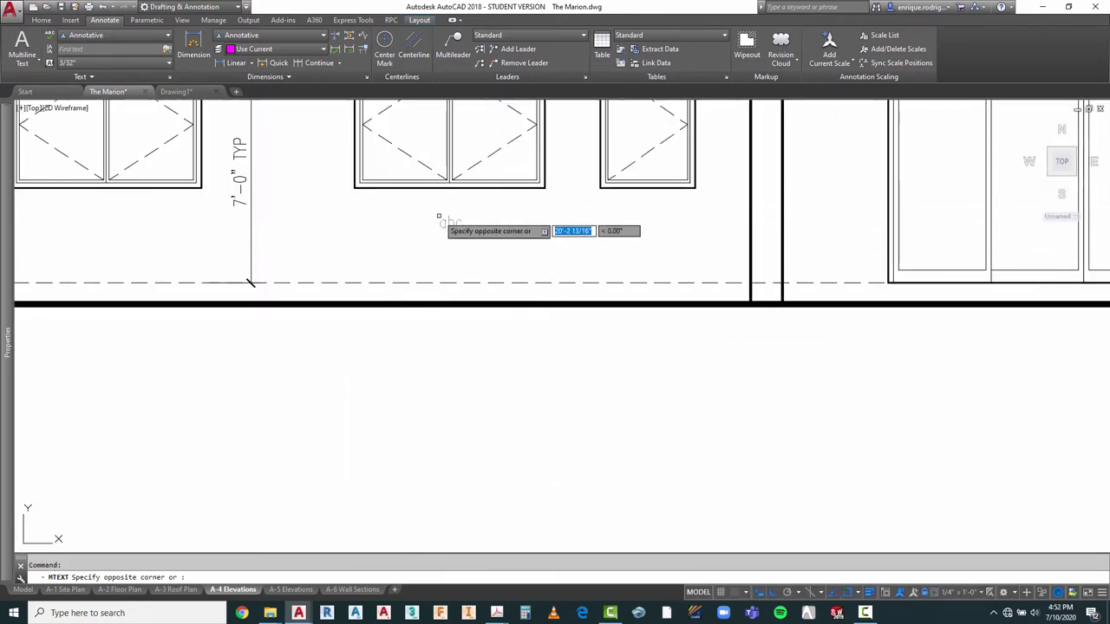
{"action": "left_click", "coordinate": [556, 259]}
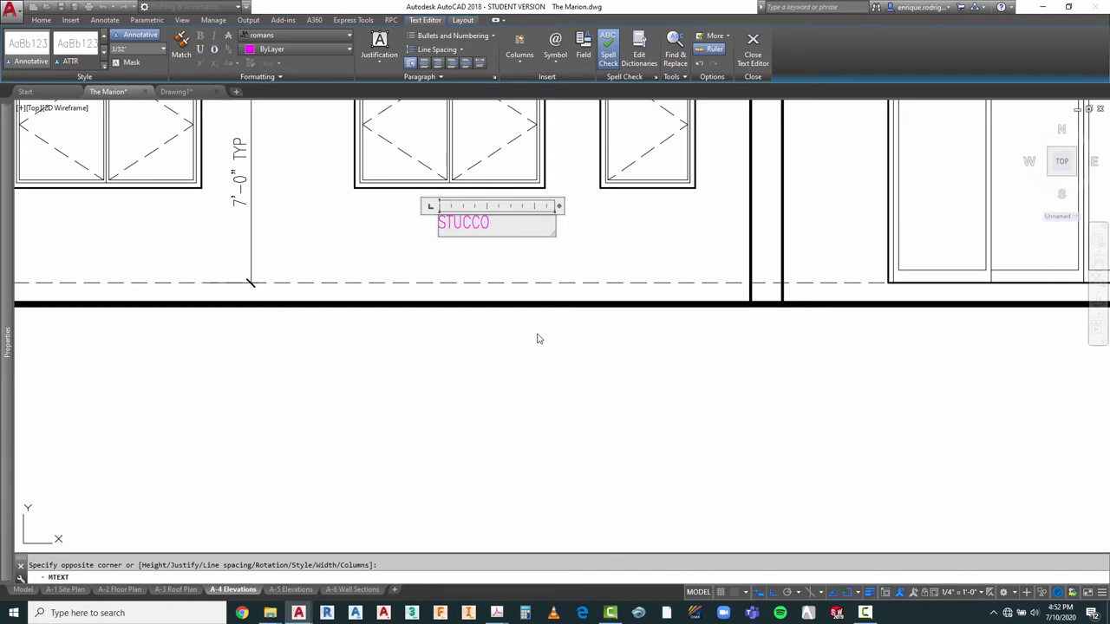
{"action": "key", "text": "Escape"}
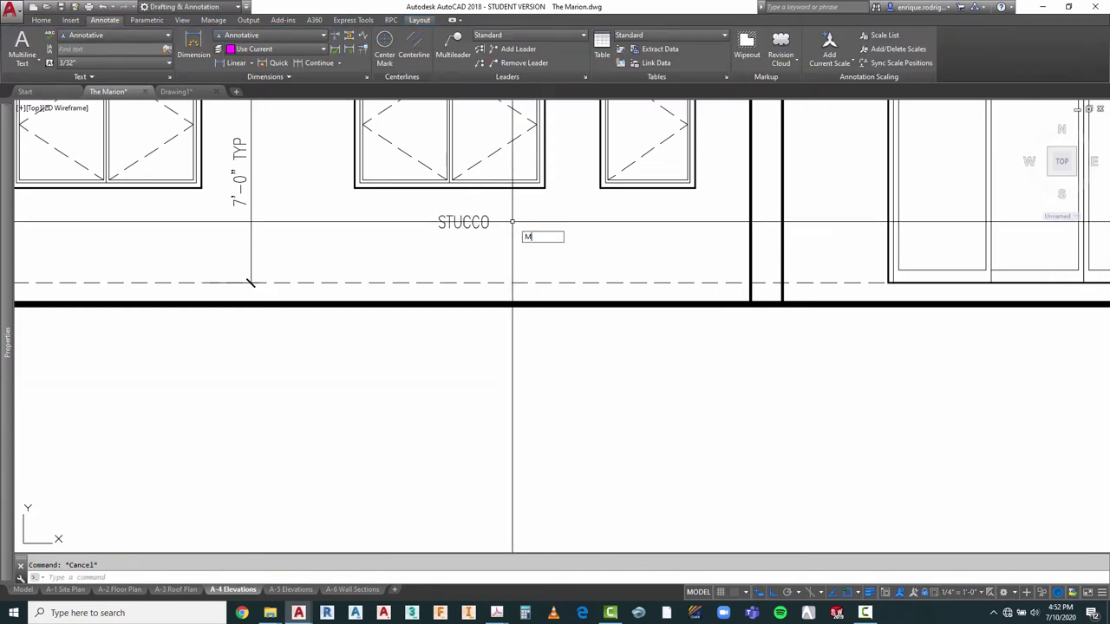
Step: Move the STUCCO text slightly straight down, closer to midway between the window sill and the dashed slab line
{"action": "type", "text": "M"}
{"action": "key", "text": "Return"}
{"action": "left_click", "coordinate": [510, 219]}
{"action": "left_click", "coordinate": [464, 236]}
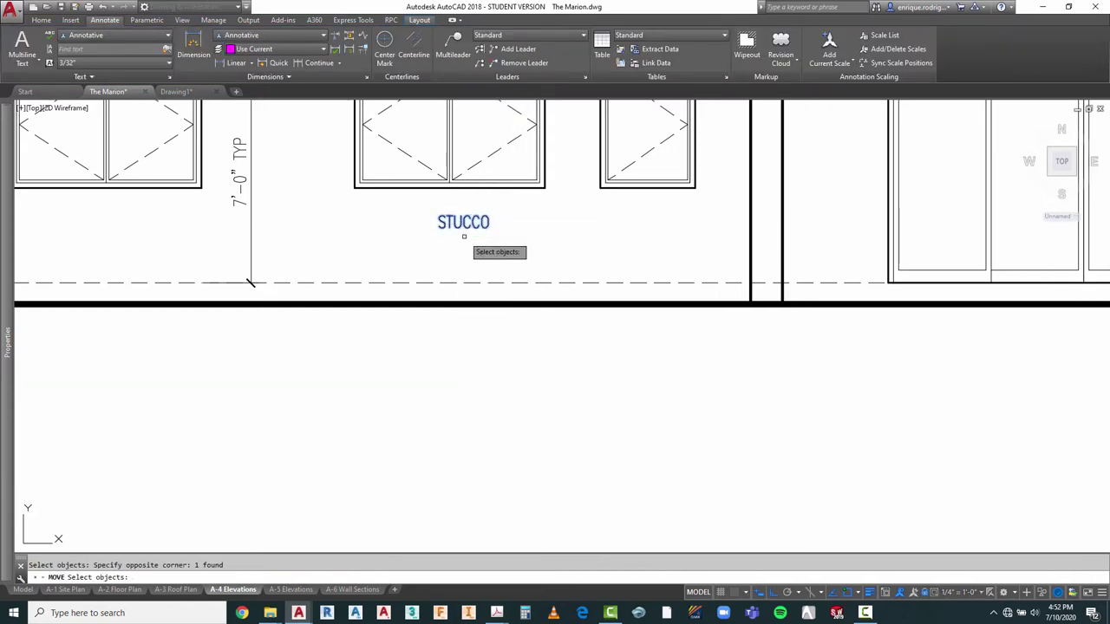
{"action": "key", "text": "Return"}
{"action": "left_click", "coordinate": [506, 222]}
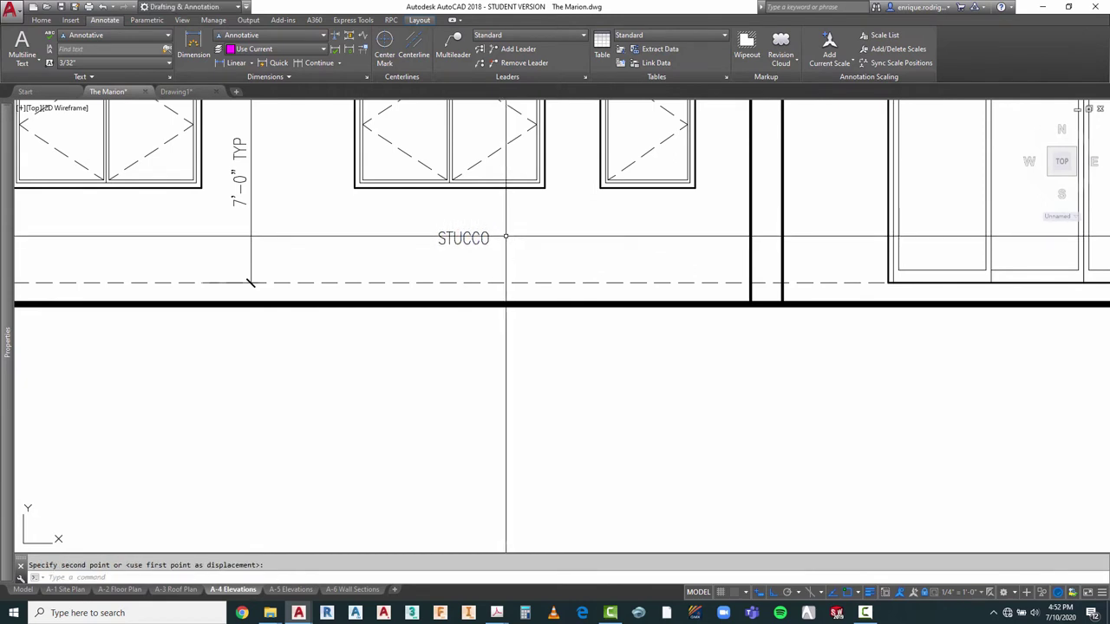
Step: Move the STUCCO text on the rear elevation about 6'-7" to the right and slightly up, beneath the single window
{"action": "left_click", "coordinate": [505, 236]}
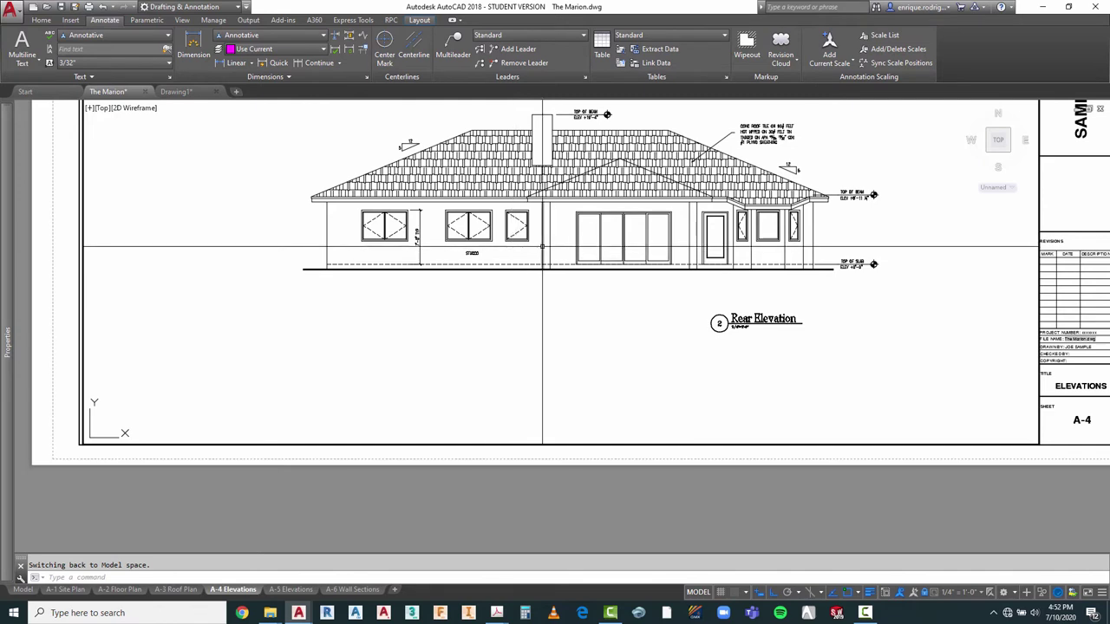
{"action": "scroll", "coordinate": [485, 251], "scroll_direction": "up", "scroll_amount": 3}
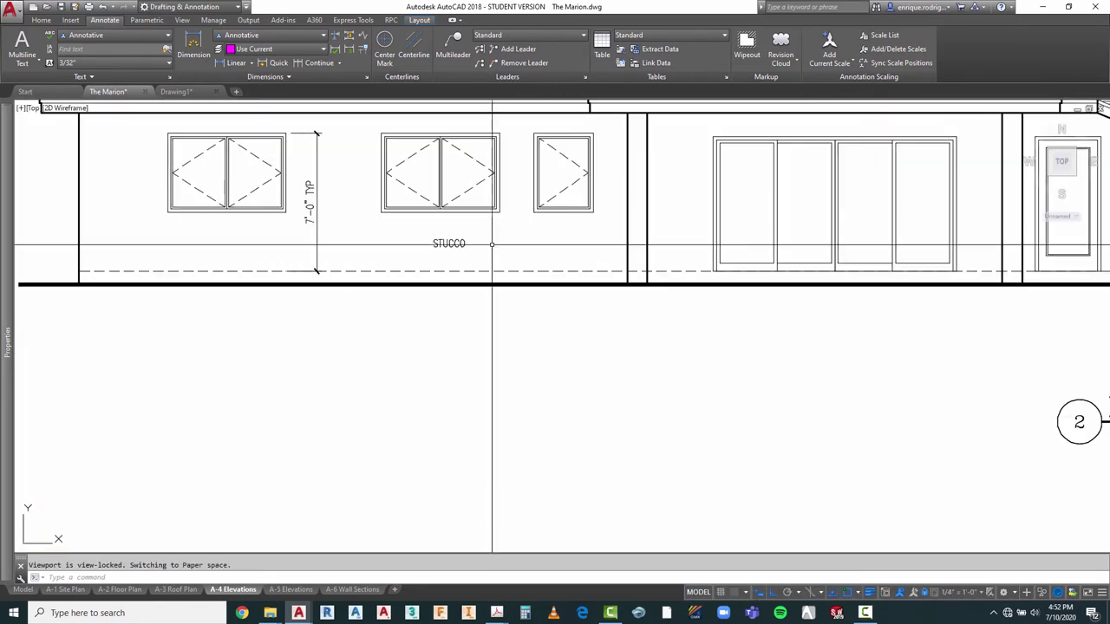
{"action": "key", "text": "Escape"}
{"action": "key", "text": "Return"}
{"action": "left_click", "coordinate": [477, 253]}
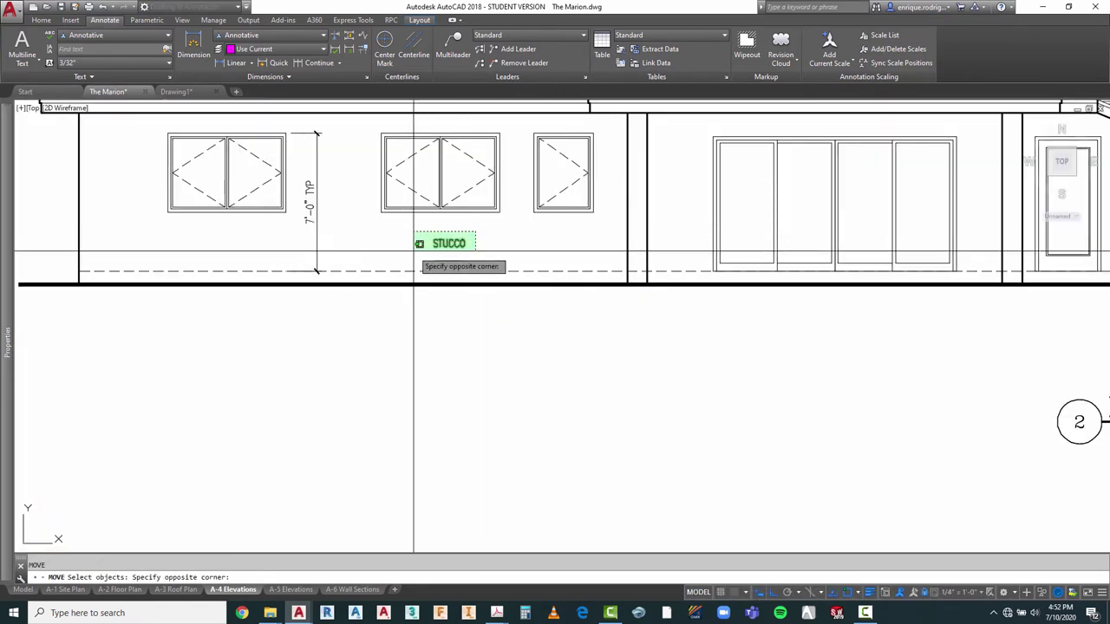
{"action": "left_click", "coordinate": [413, 251]}
{"action": "key", "text": "Return"}
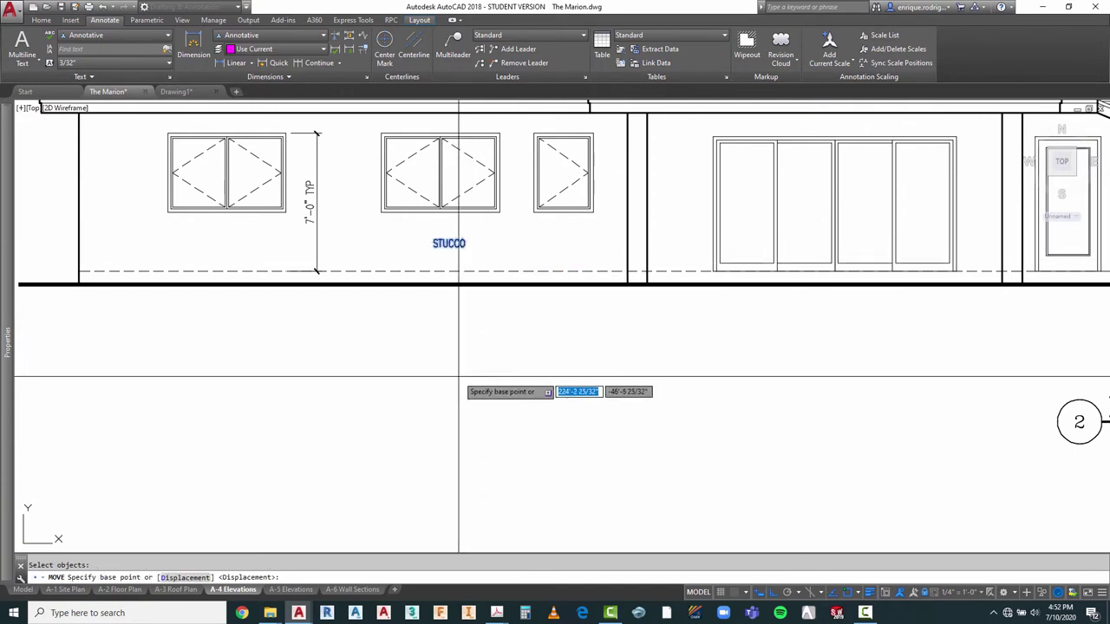
{"action": "left_click", "coordinate": [458, 375]}
{"action": "key", "text": "F8"}
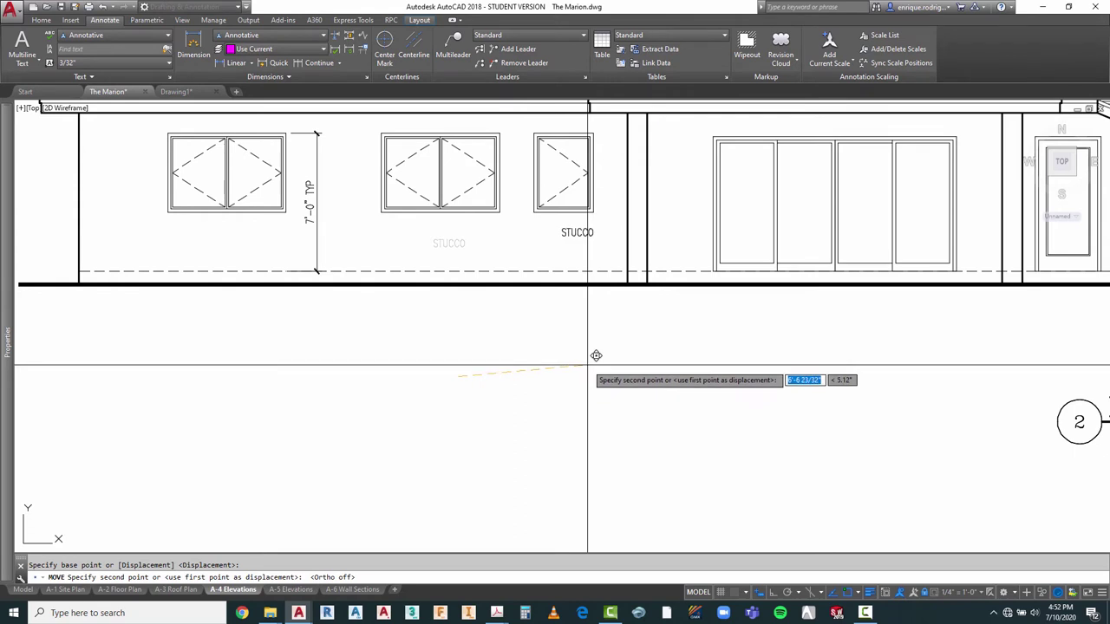
{"action": "left_click", "coordinate": [596, 355]}
{"action": "key", "text": "Escape"}
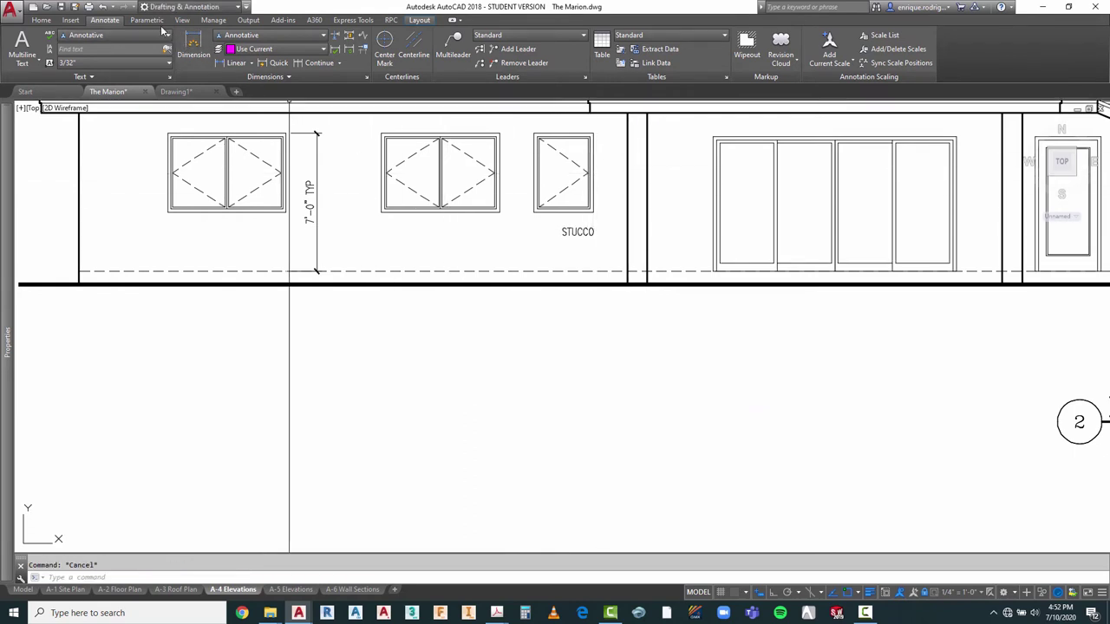
Step: Make QLeader the current dimension style
{"action": "left_click", "coordinate": [42, 20]}
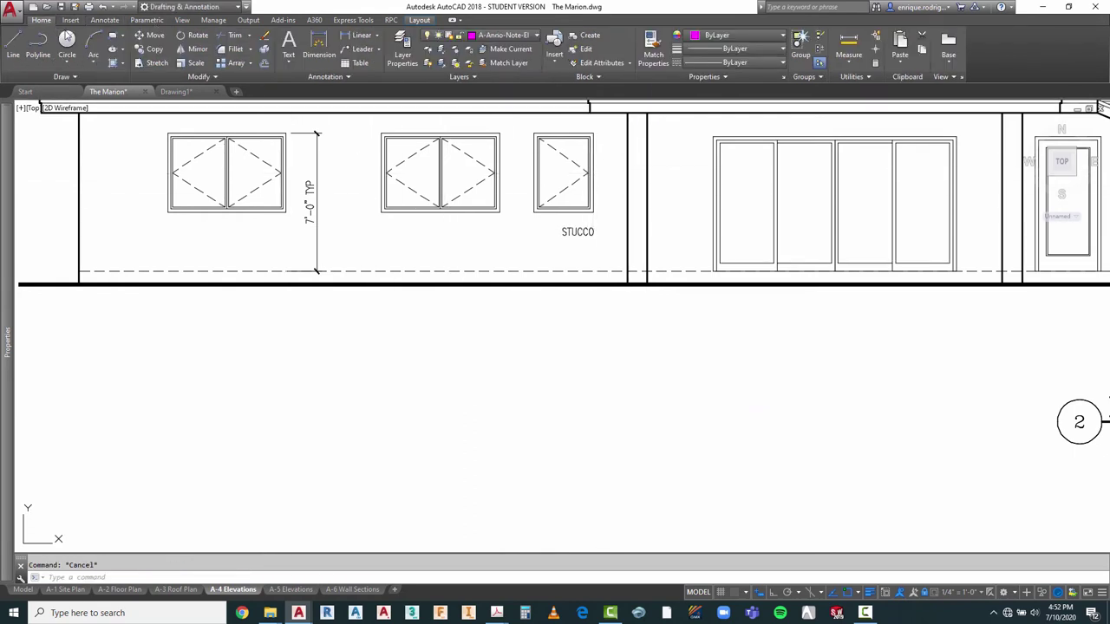
{"action": "left_click", "coordinate": [105, 20]}
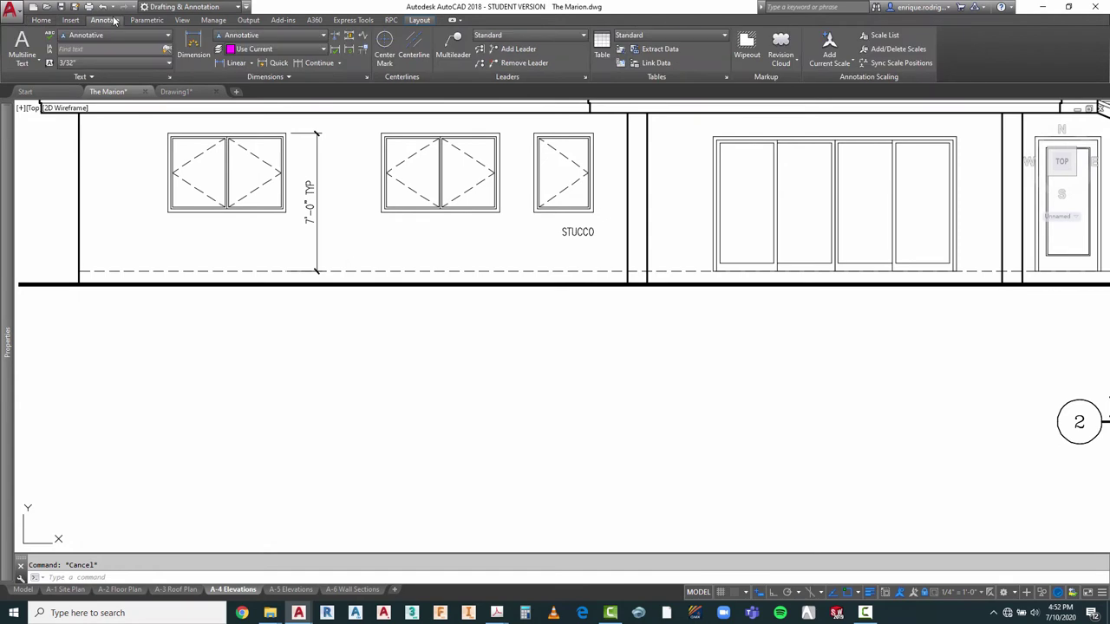
{"action": "left_click", "coordinate": [275, 37]}
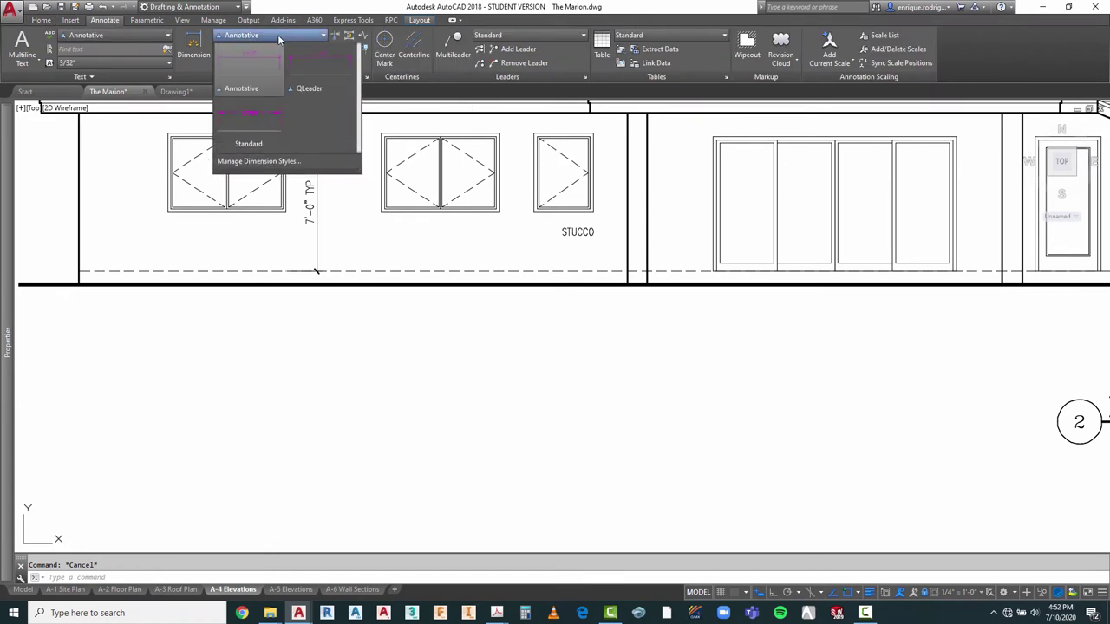
{"action": "left_click", "coordinate": [310, 90]}
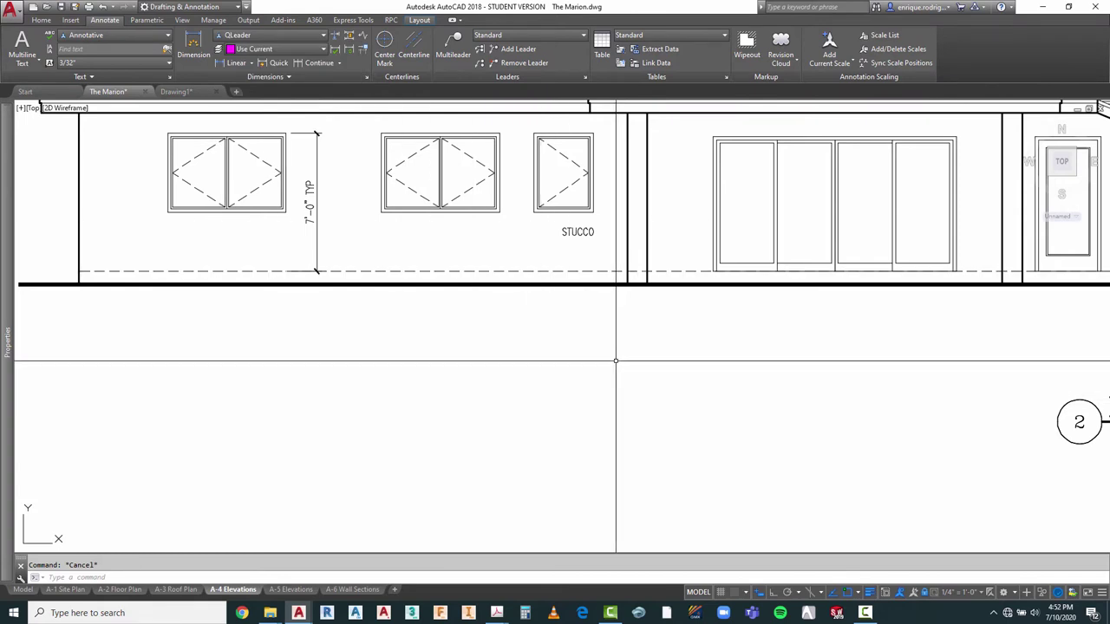
Step: Draw a quick leader without new text from the wall just left of the sliding glass door to the right end of STUCCO
{"action": "type", "text": "QLEADER"}
{"action": "key", "text": "Return"}
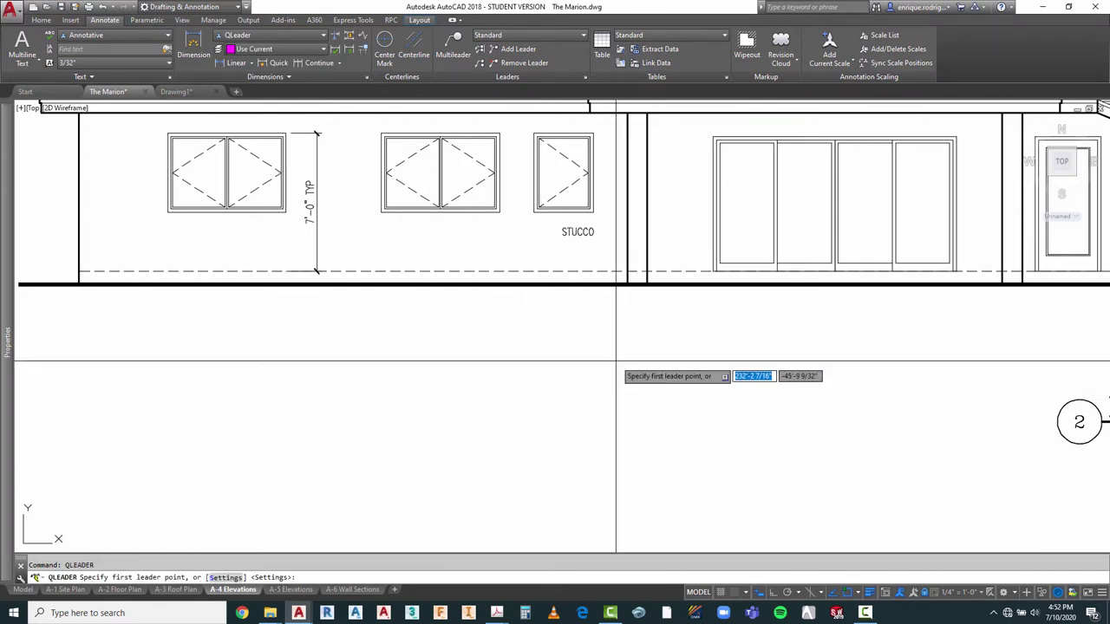
{"action": "left_click", "coordinate": [680, 169]}
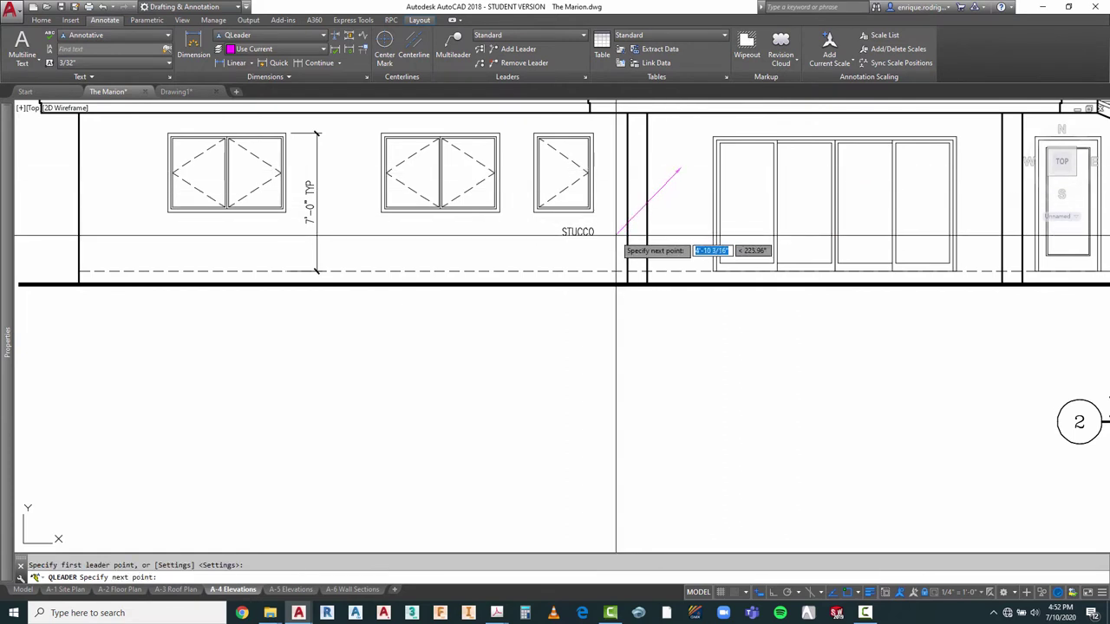
{"action": "scroll", "coordinate": [612, 234], "scroll_direction": "up", "scroll_amount": 2}
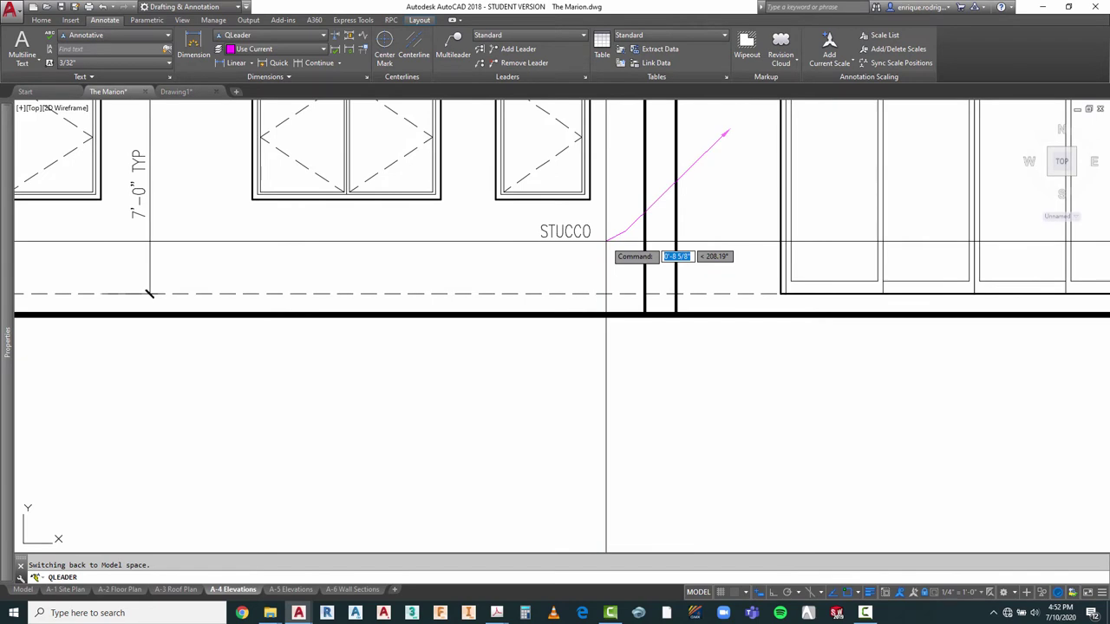
{"action": "key", "text": "F8"}
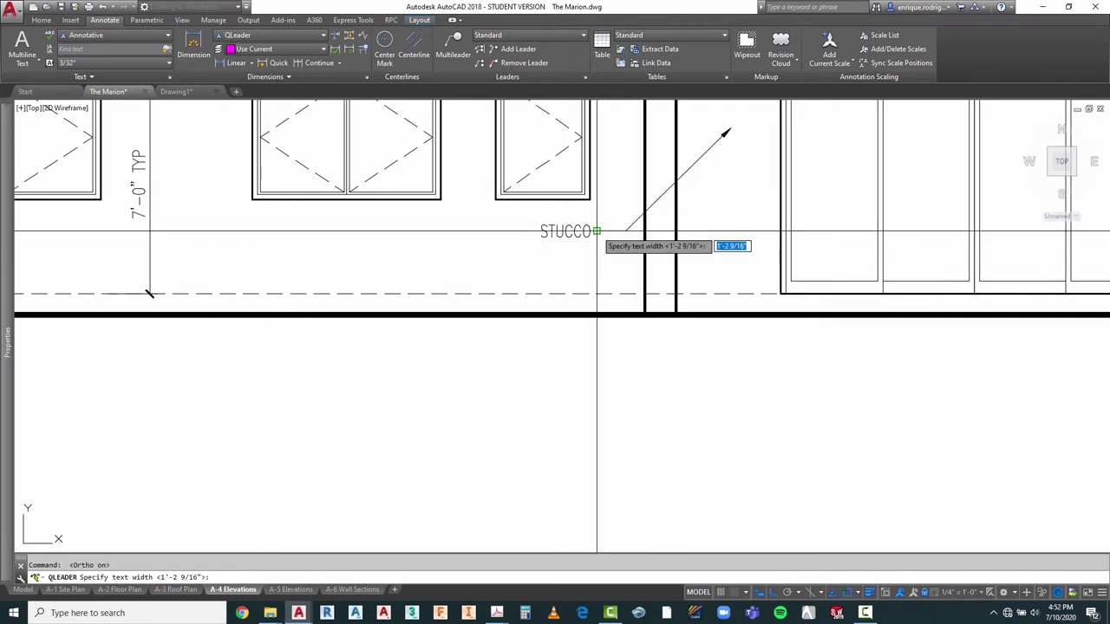
{"action": "key", "text": "Return"}
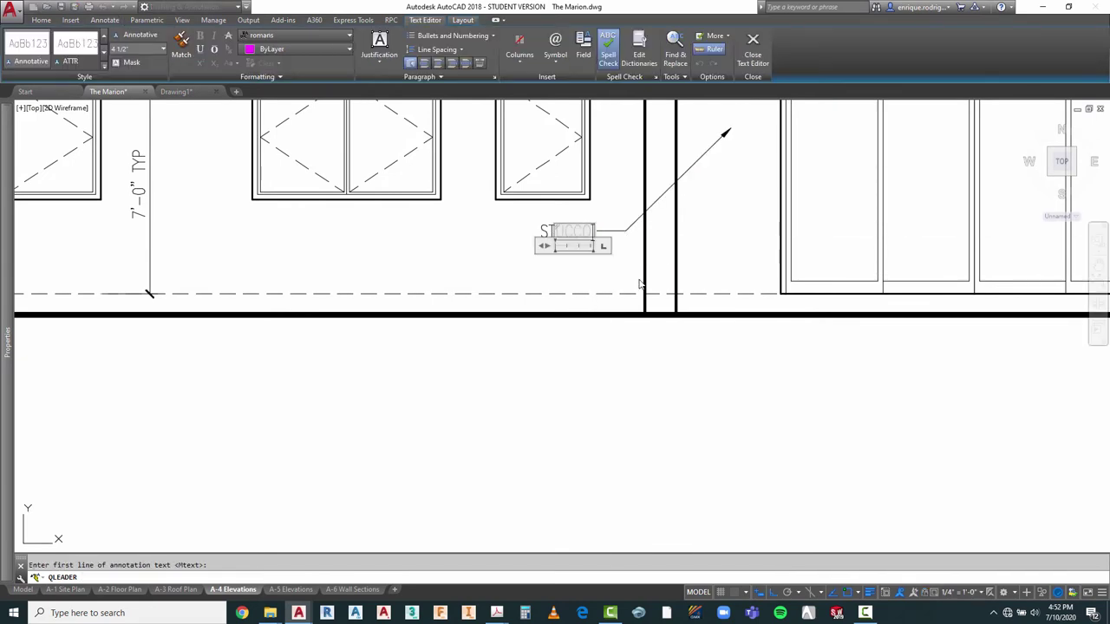
{"action": "scroll", "coordinate": [685, 251], "scroll_direction": "down", "scroll_amount": 2}
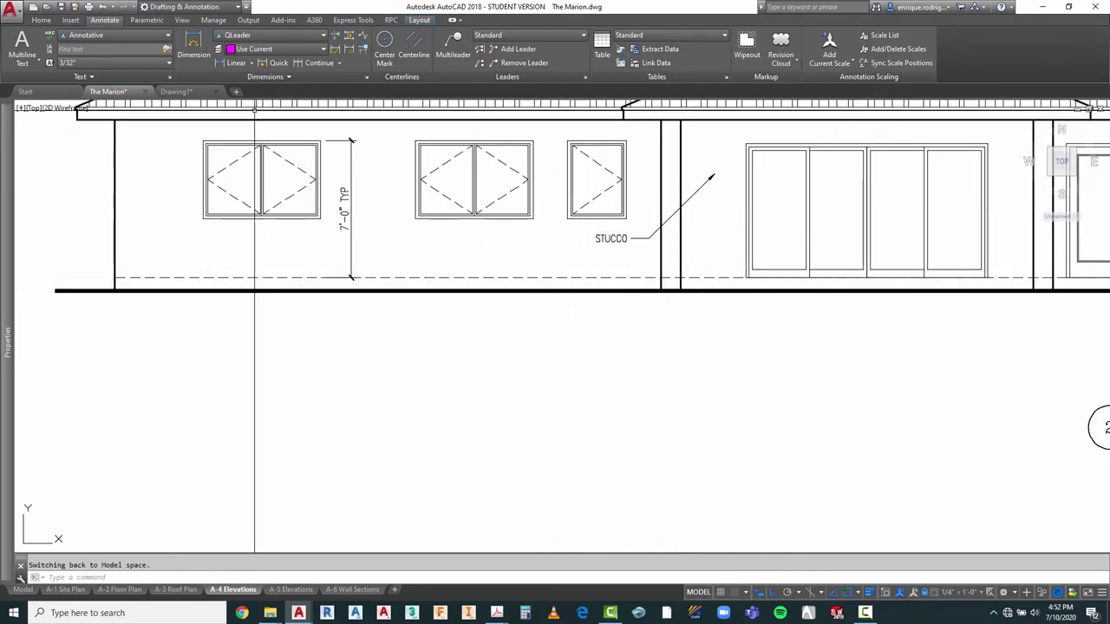
Step: Draw a second textless quick leader from the wall below the second double window to the left end of STUCCO
{"action": "right_click", "coordinate": [387, 207]}
{"action": "left_click", "coordinate": [424, 216]}
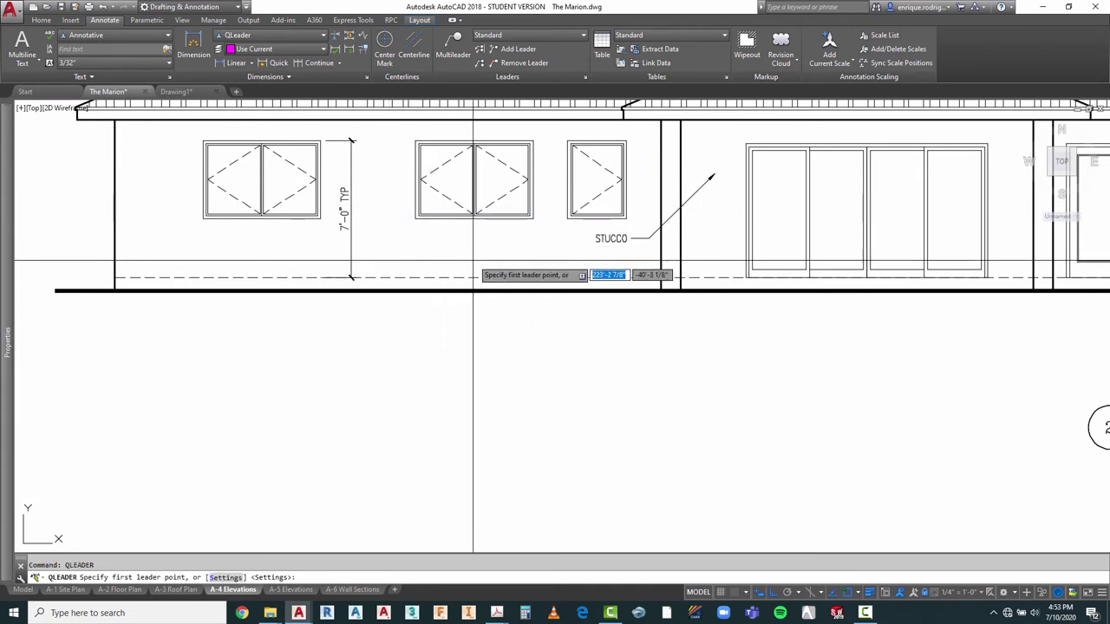
{"action": "scroll", "coordinate": [498, 278], "scroll_direction": "up", "scroll_amount": 2}
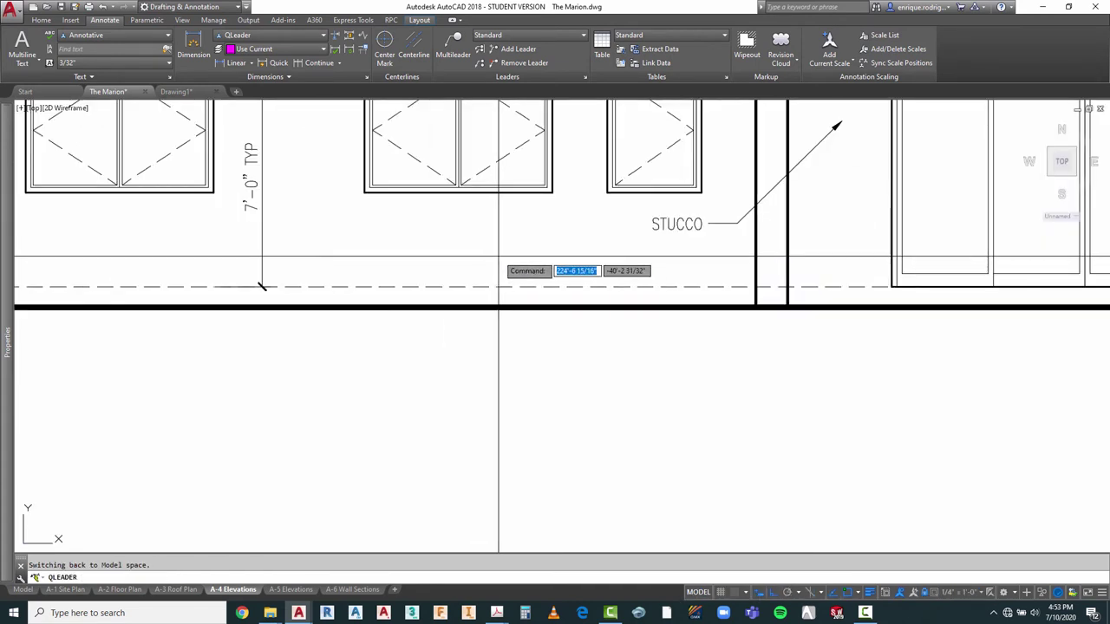
{"action": "left_click", "coordinate": [494, 260]}
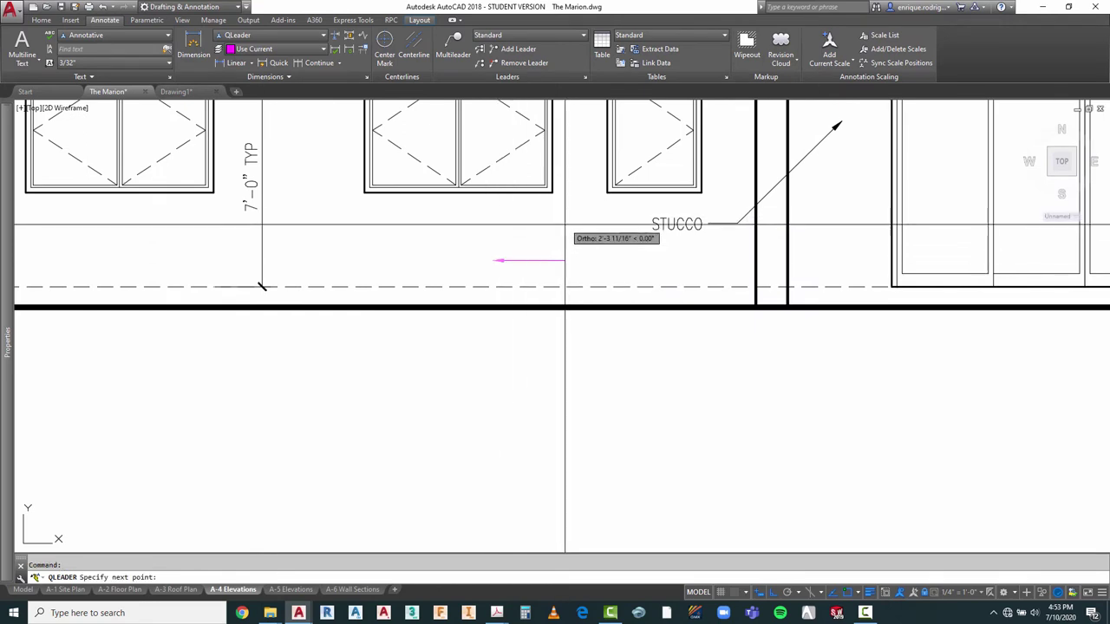
{"action": "key", "text": "F8"}
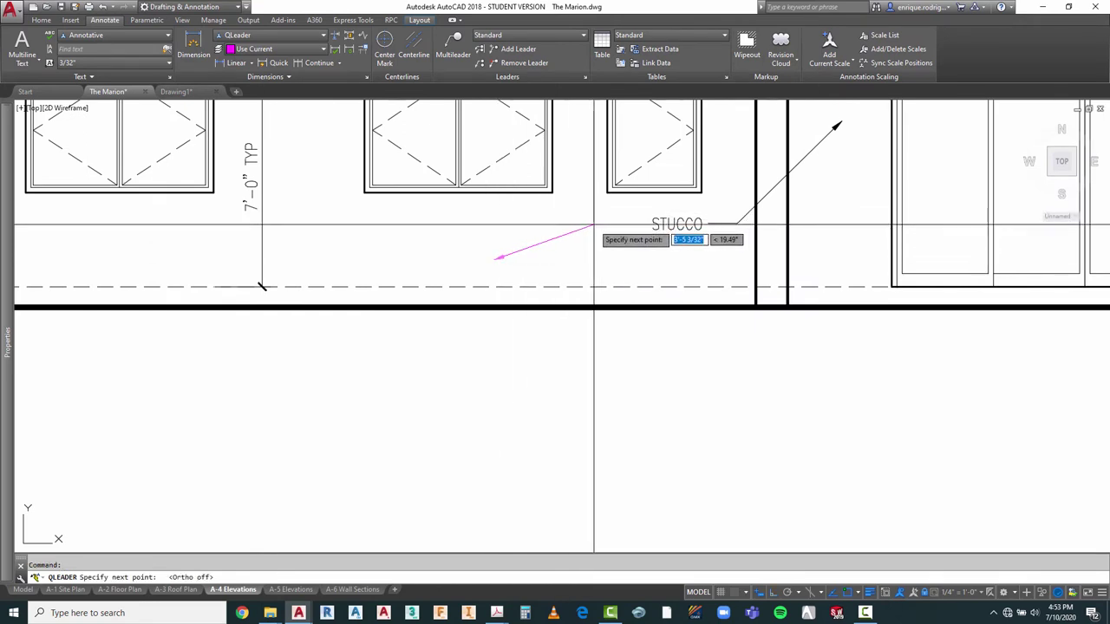
{"action": "left_click", "coordinate": [594, 225]}
{"action": "key", "text": "F8"}
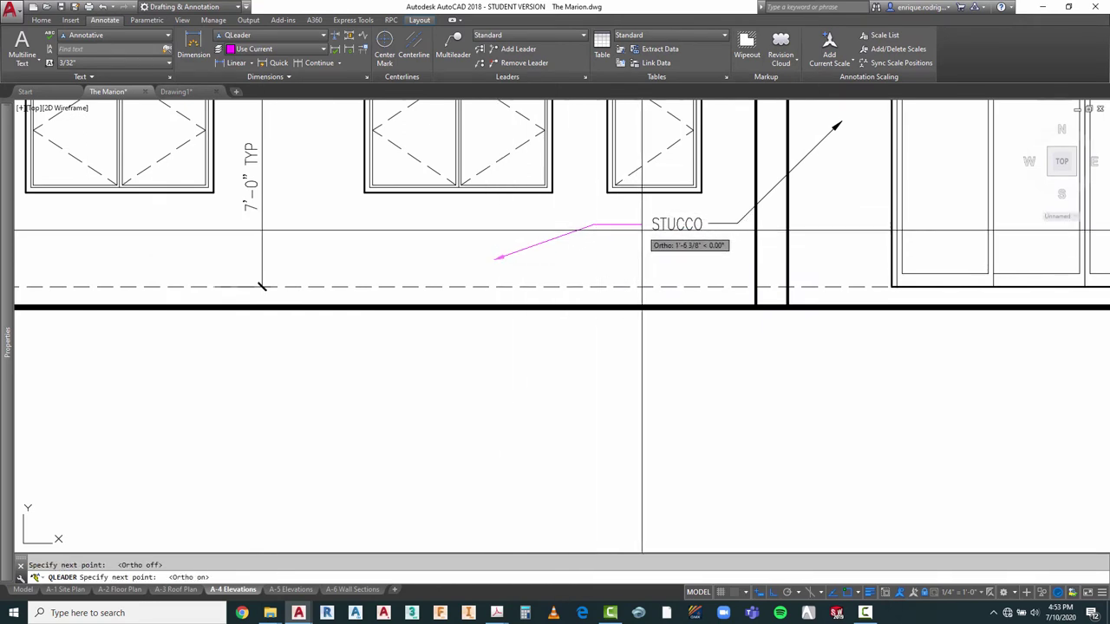
{"action": "left_click", "coordinate": [642, 230]}
{"action": "key", "text": "Escape"}
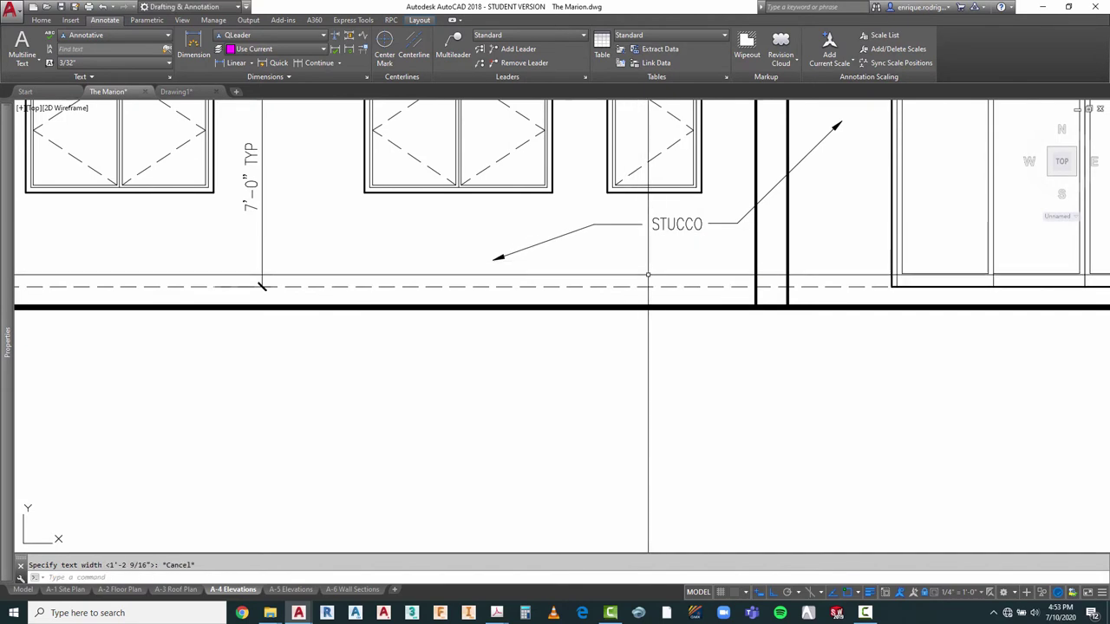
Step: Move the STUCCO text slightly straight left to even out the gaps to its two leaders
{"action": "scroll", "coordinate": [650, 260], "scroll_direction": "down", "scroll_amount": 3}
{"action": "scroll", "coordinate": [649, 260], "scroll_direction": "up", "scroll_amount": 3}
{"action": "key", "text": "Escape"}
{"action": "scroll", "coordinate": [640, 182], "scroll_direction": "up", "scroll_amount": 2}
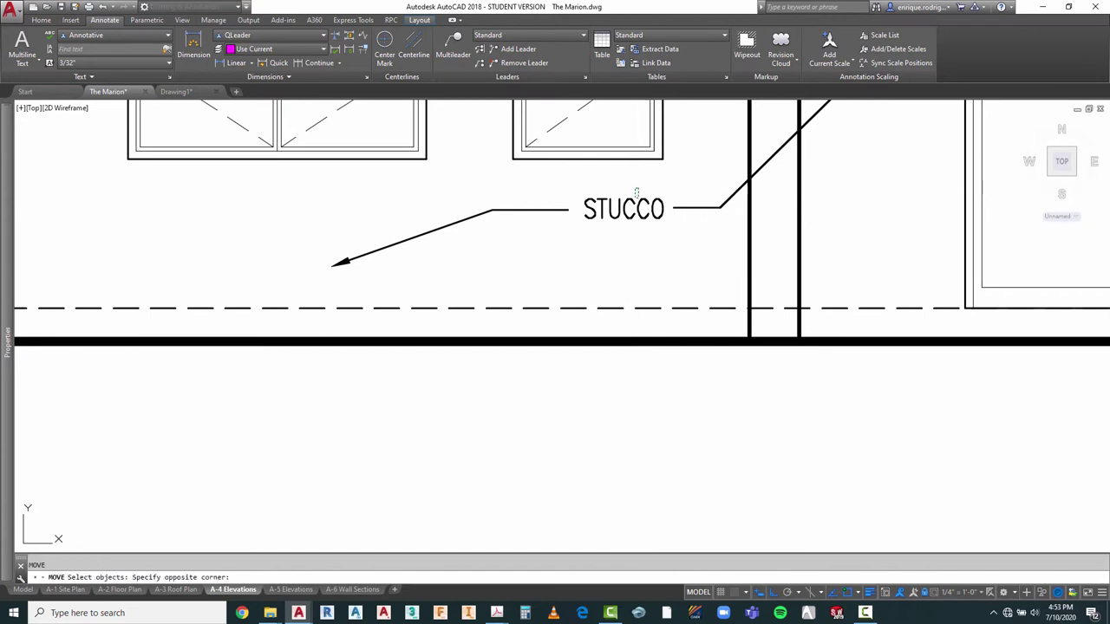
{"action": "key", "text": "Return"}
{"action": "left_click", "coordinate": [640, 243]}
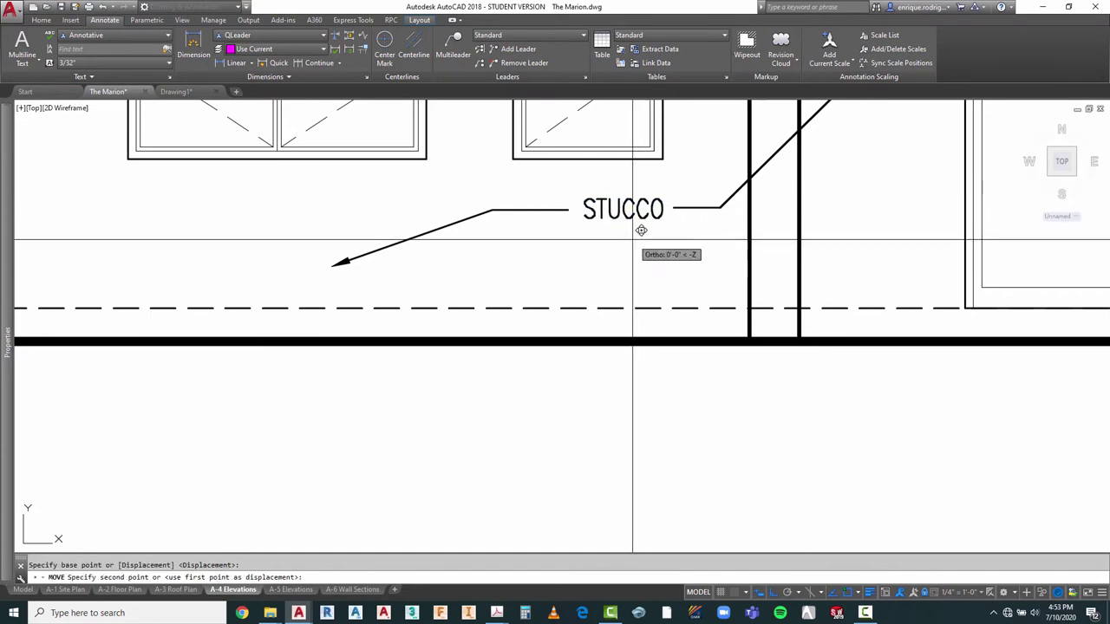
{"action": "left_click", "coordinate": [639, 229]}
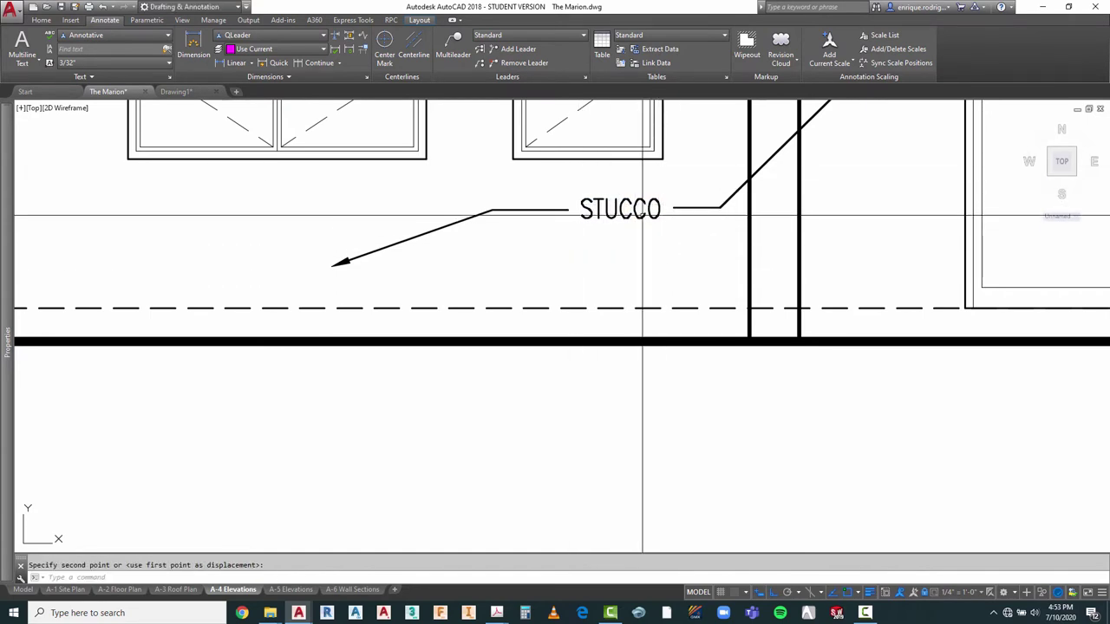
Step: Copy the rear elevation's STUCCO text to the front elevation wall, between and just below its two double windows
{"action": "scroll", "coordinate": [607, 234], "scroll_direction": "down", "scroll_amount": 5}
{"action": "scroll", "coordinate": [589, 260], "scroll_direction": "down", "scroll_amount": 2}
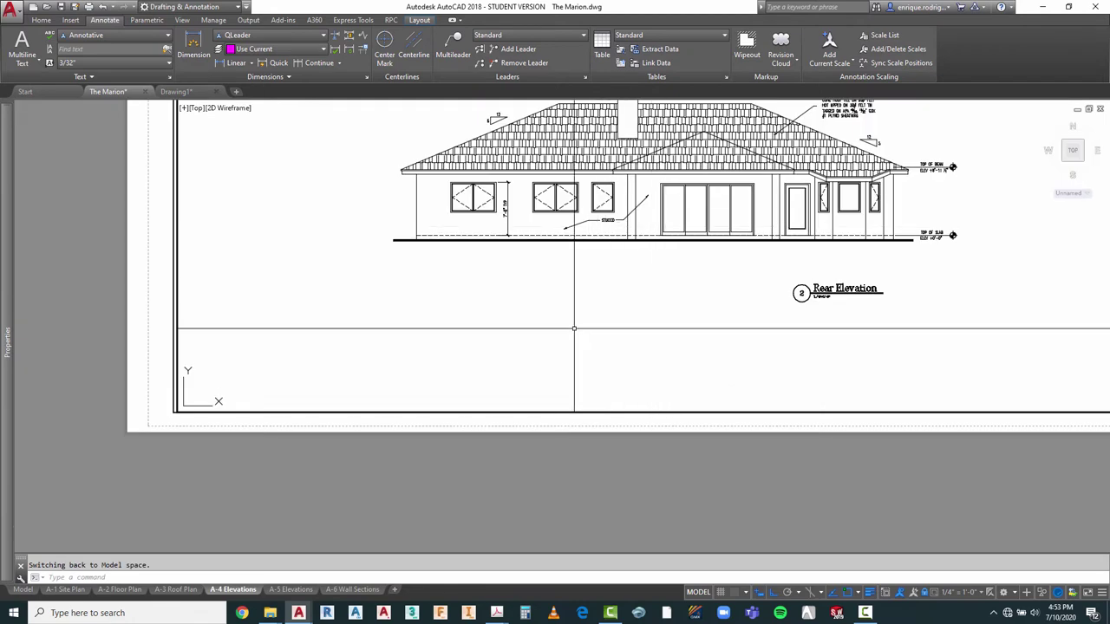
{"action": "scroll", "coordinate": [541, 308], "scroll_direction": "down", "scroll_amount": 1}
{"action": "scroll", "coordinate": [542, 312], "scroll_direction": "down", "scroll_amount": 2}
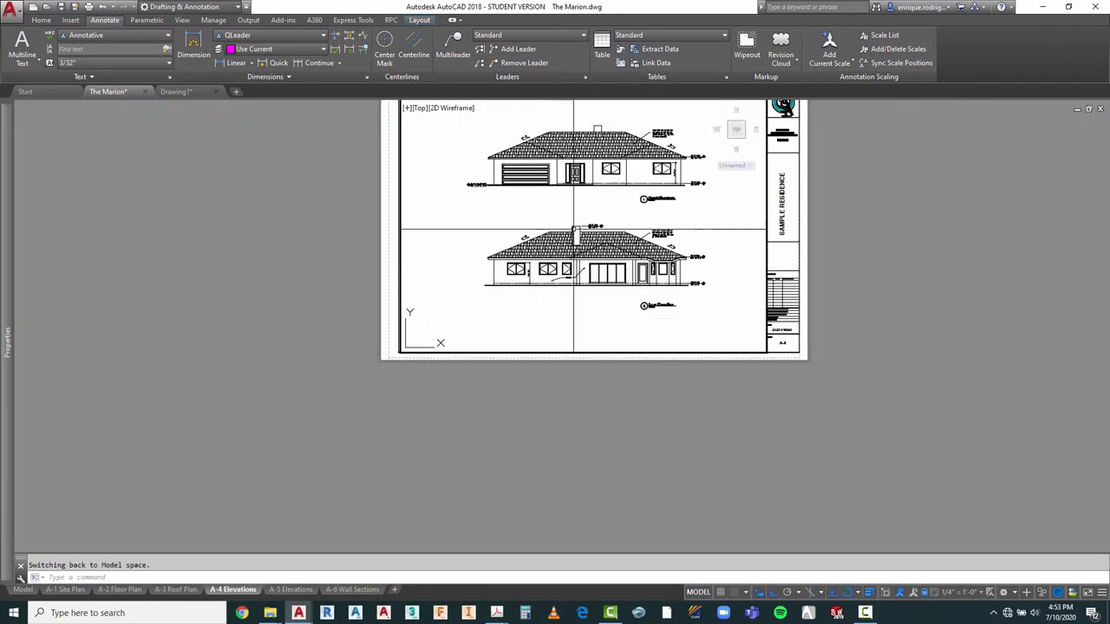
{"action": "scroll", "coordinate": [573, 230], "scroll_direction": "up", "scroll_amount": 2}
{"action": "key", "text": "Escape"}
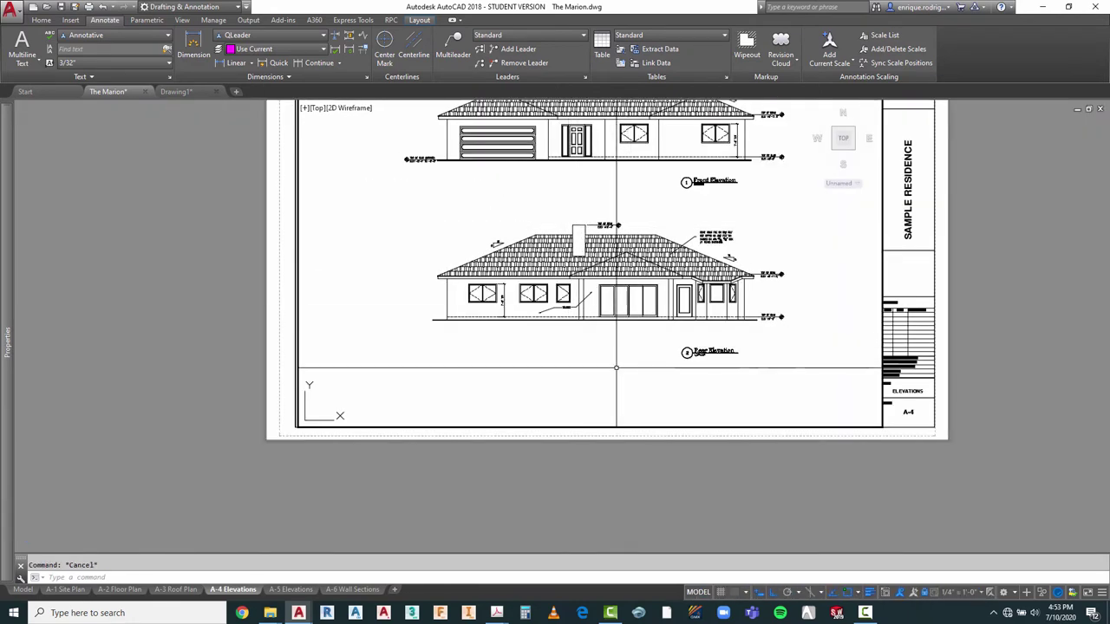
{"action": "type", "text": "co"}
{"action": "key", "text": "Return"}
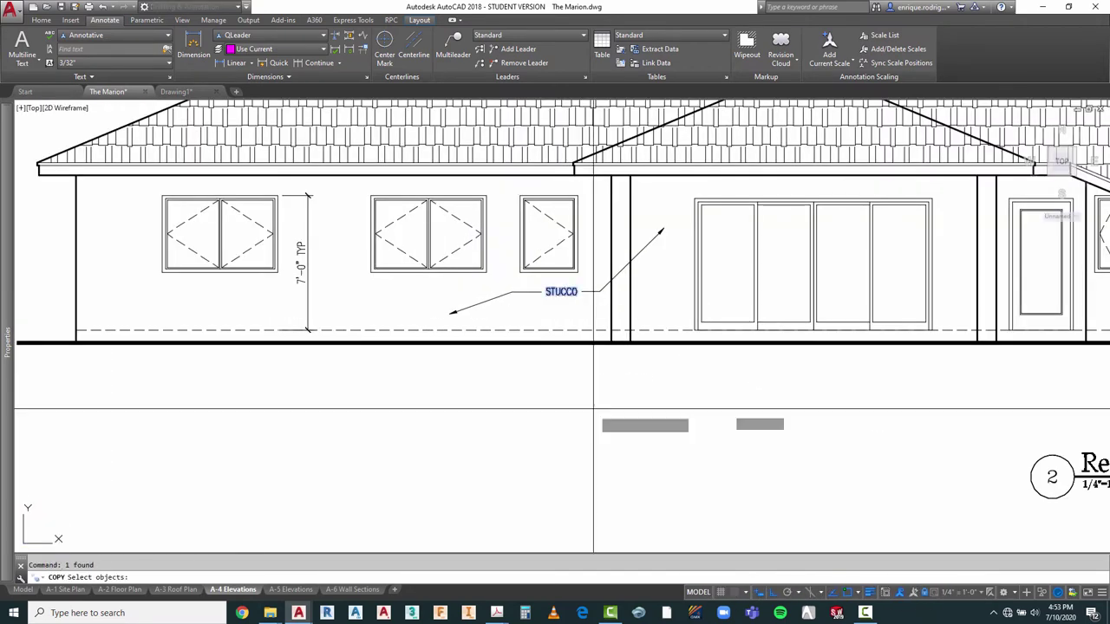
{"action": "key", "text": "Return"}
{"action": "left_click", "coordinate": [570, 453]}
{"action": "left_click", "coordinate": [937, 592]}
{"action": "scroll", "coordinate": [602, 330], "scroll_direction": "up", "scroll_amount": 2}
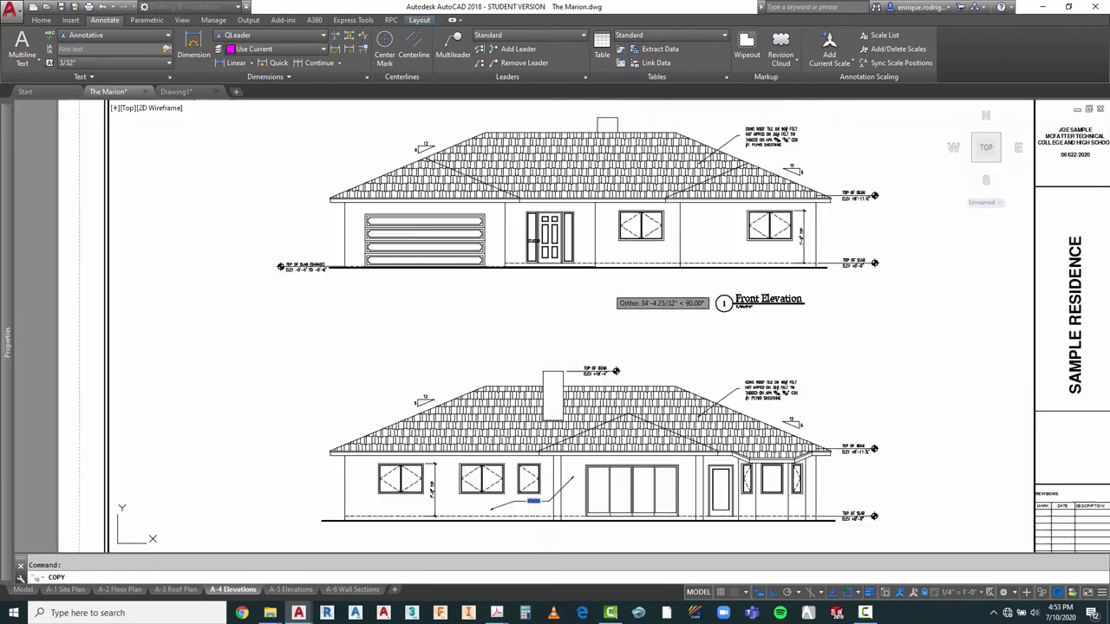
{"action": "key", "text": "F8"}
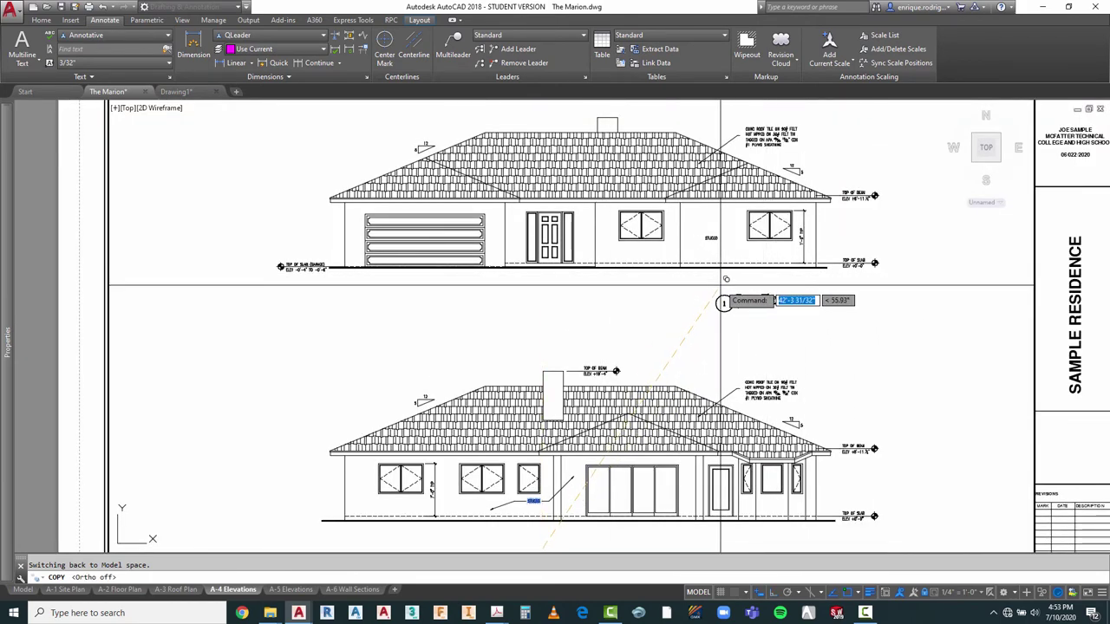
{"action": "key", "text": "Escape"}
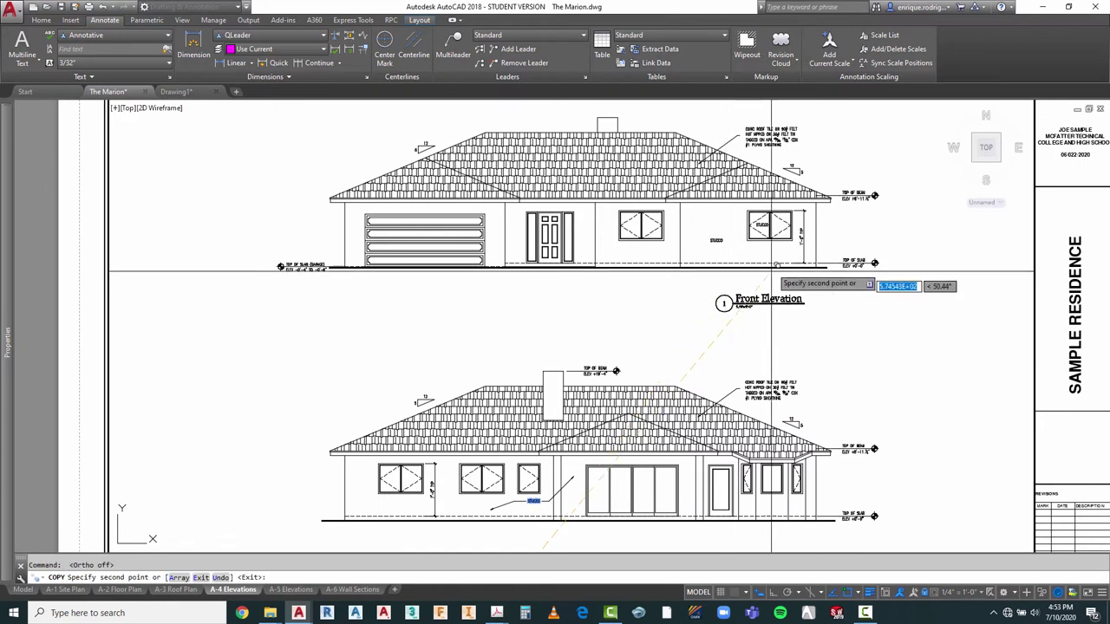
Step: Try to draw a quick leader from the wall between the front elevation's double windows toward the left end of STUCCO
{"action": "scroll", "coordinate": [711, 295], "scroll_direction": "up", "scroll_amount": 4}
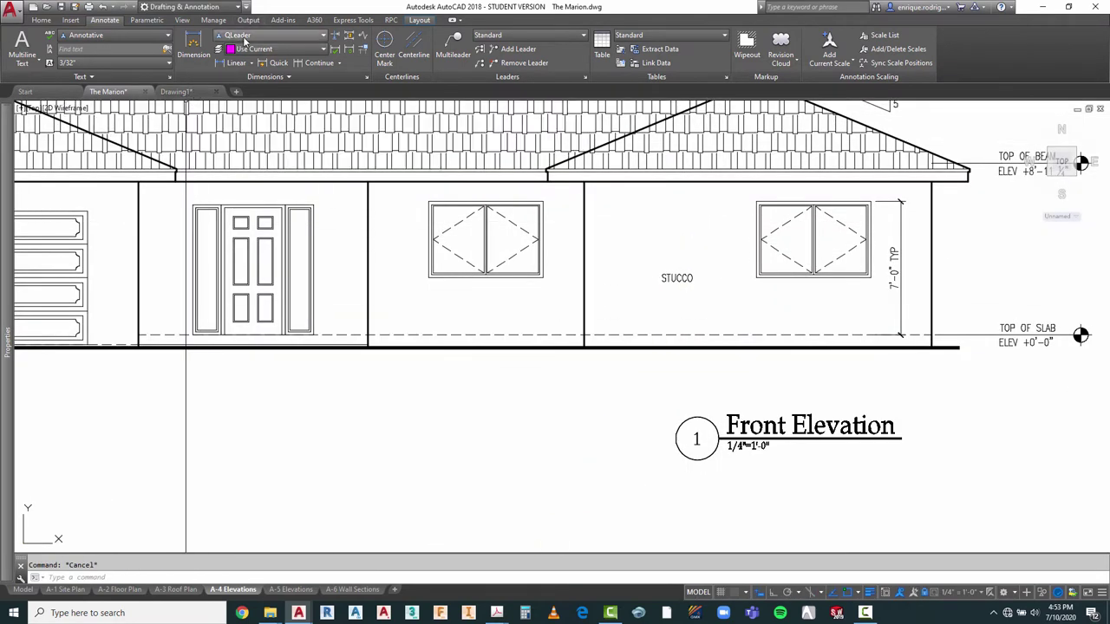
{"action": "right_click", "coordinate": [523, 331]}
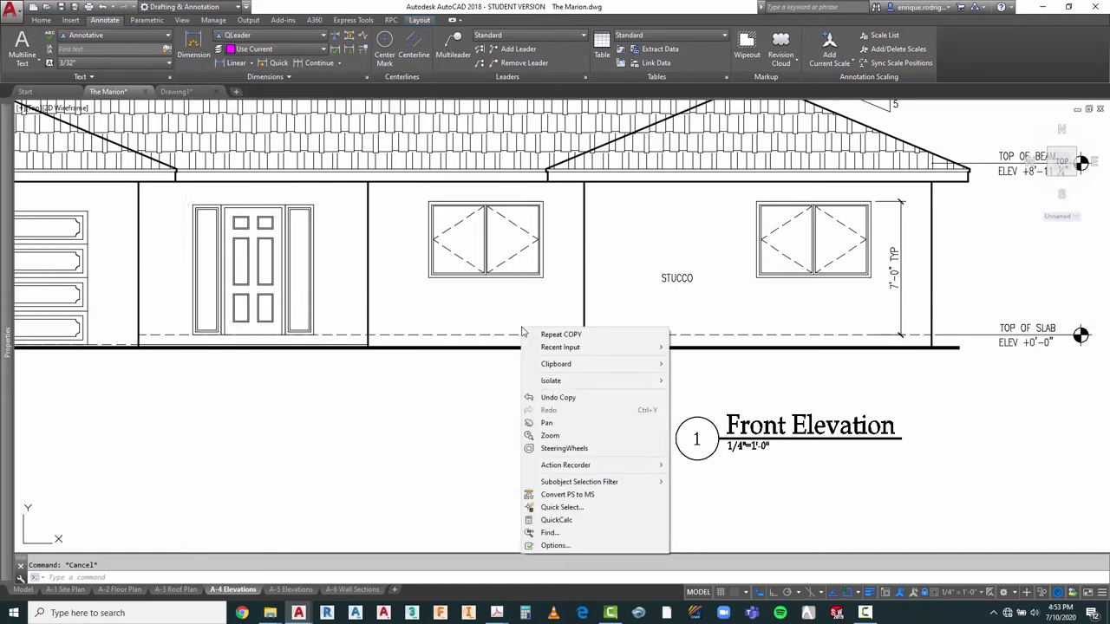
{"action": "mouse_move", "coordinate": [560, 354]}
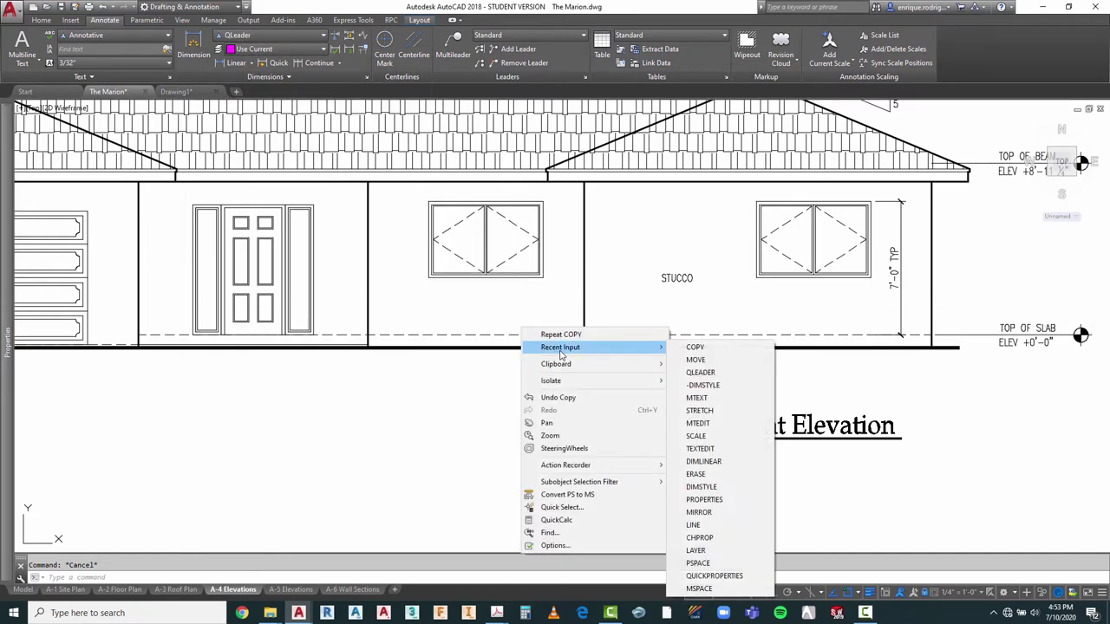
{"action": "left_click", "coordinate": [700, 374]}
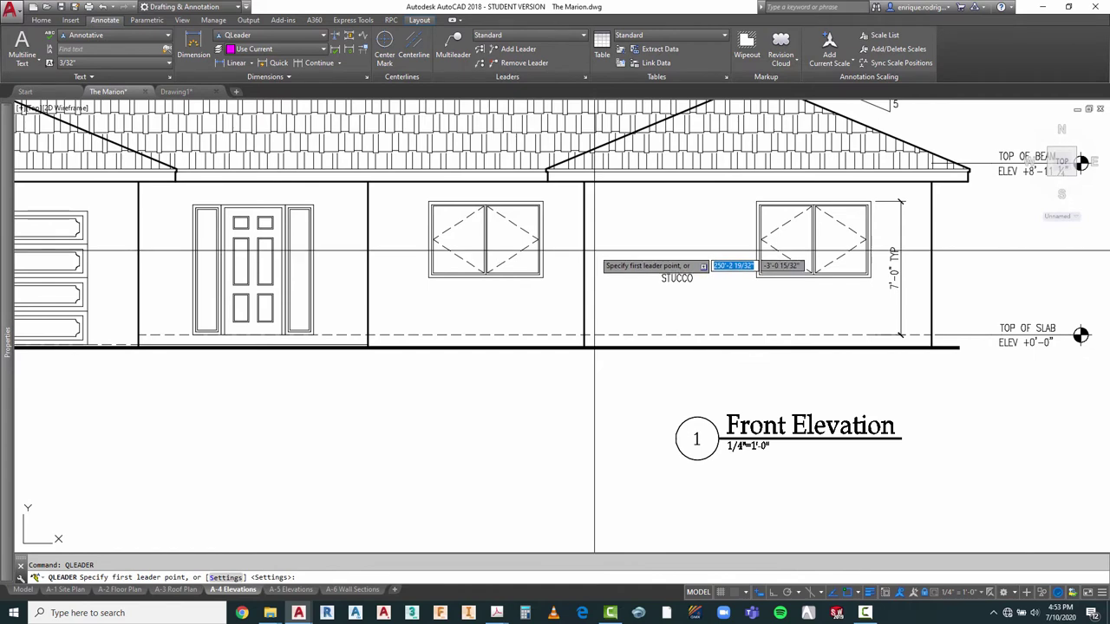
{"action": "left_click", "coordinate": [597, 249]}
{"action": "scroll", "coordinate": [637, 286], "scroll_direction": "up", "scroll_amount": 4}
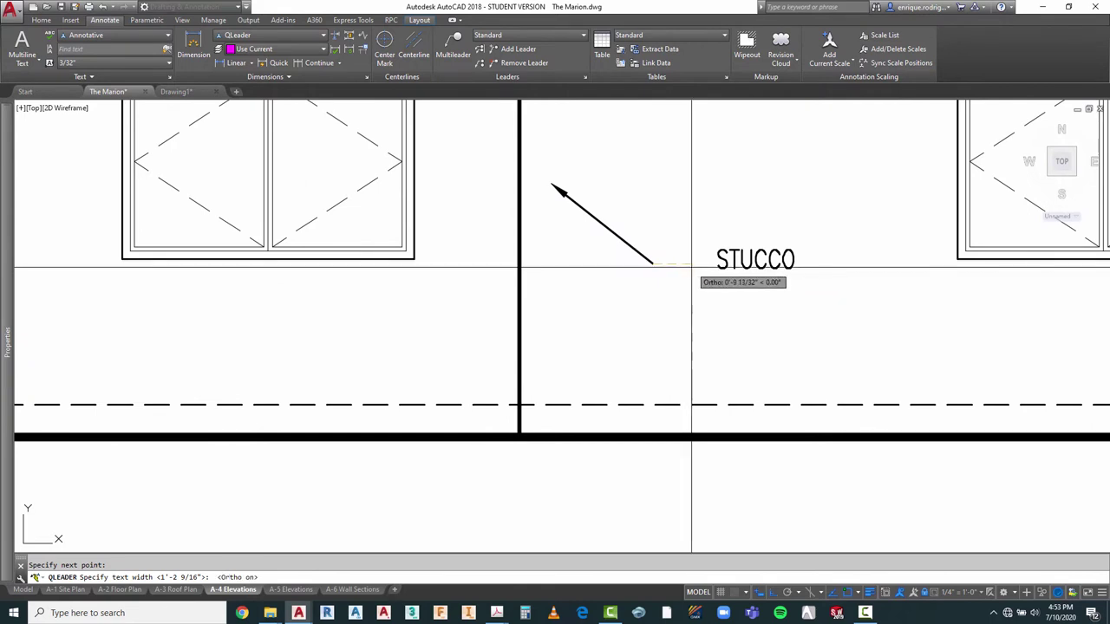
{"action": "key", "text": "F8"}
{"action": "key", "text": "Return"}
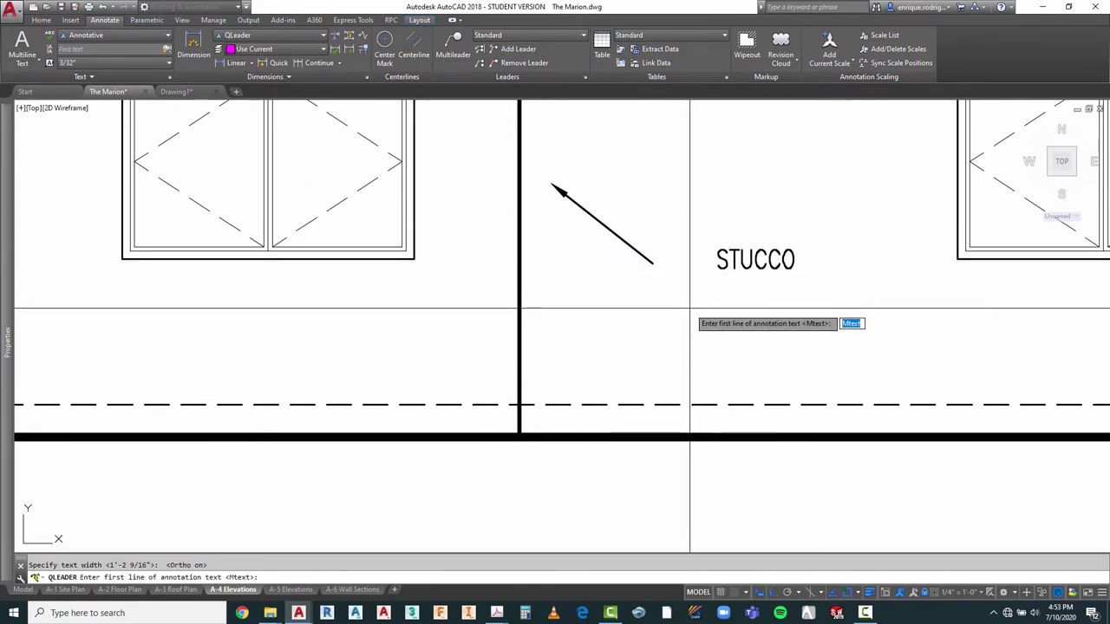
{"action": "key", "text": "Escape"}
Step: Erase the short leader beside the front elevation's STUCCO text
{"action": "type", "text": "e"}
{"action": "key", "text": "Return"}
{"action": "left_click", "coordinate": [644, 204]}
{"action": "left_click", "coordinate": [602, 254]}
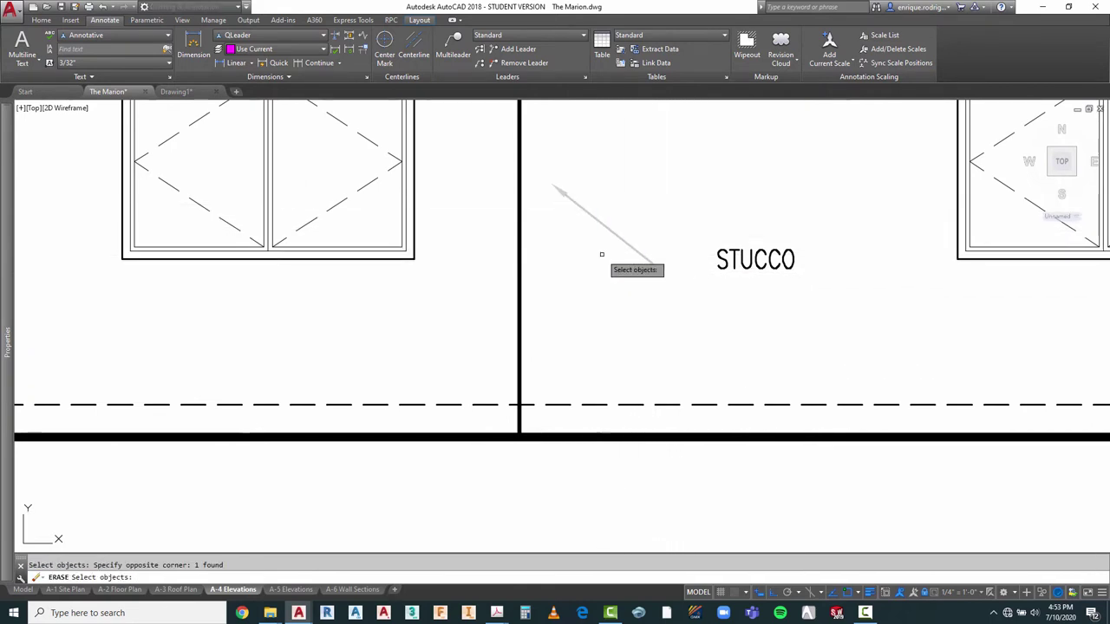
{"action": "key", "text": "Return"}
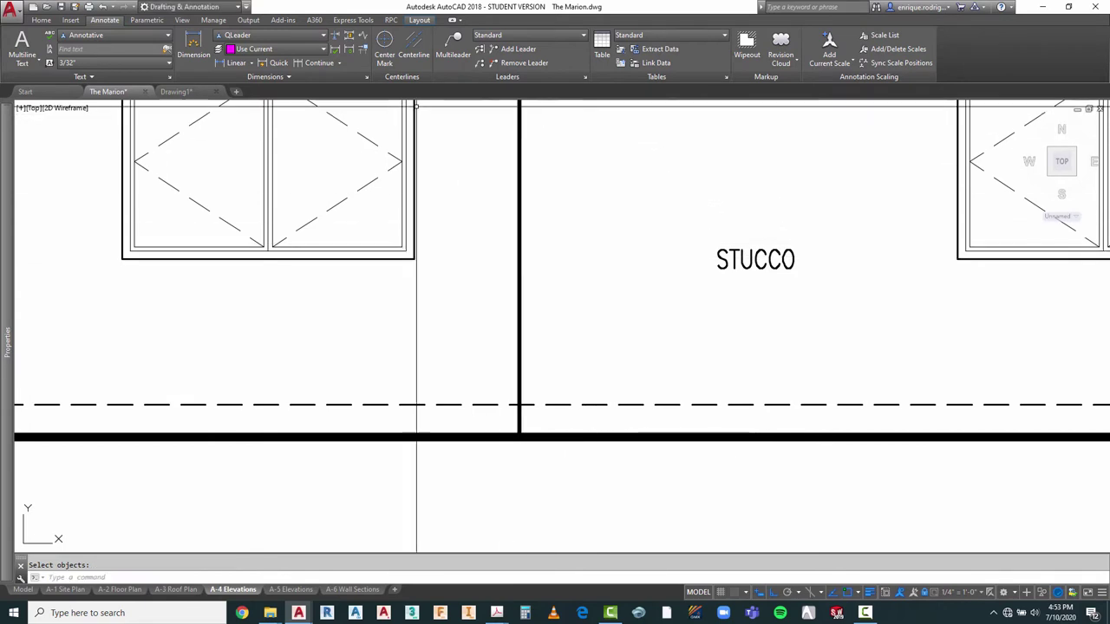
Step: Draw a textless quick leader from the wall up and left of STUCCO, ending in a horizontal landing at the text's left side
{"action": "right_click", "coordinate": [513, 138]}
{"action": "mouse_move", "coordinate": [633, 160]}
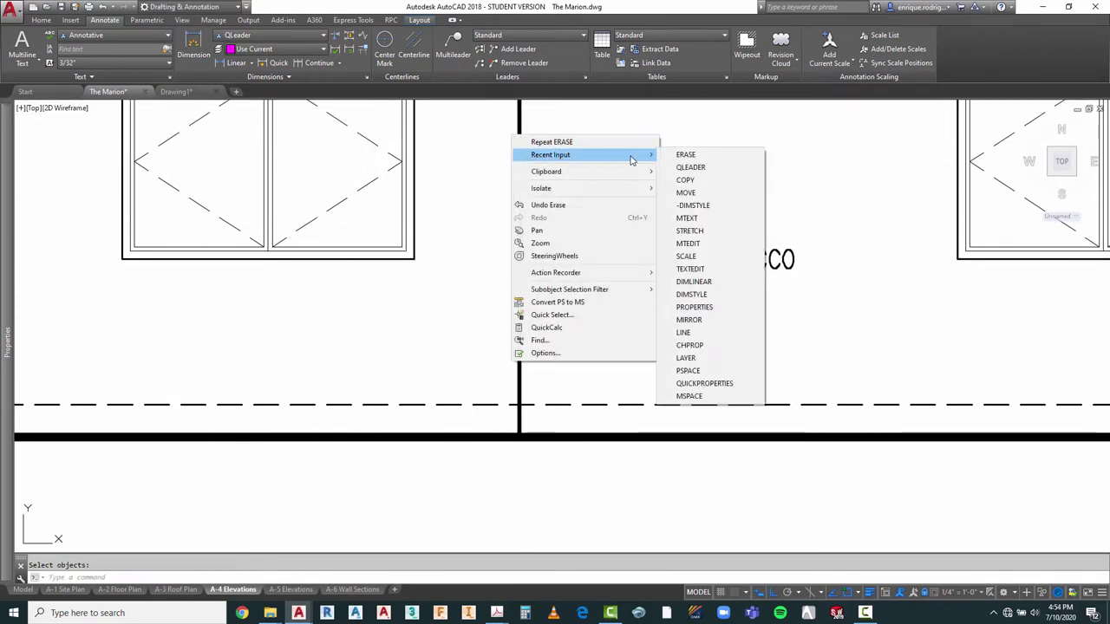
{"action": "left_click", "coordinate": [711, 170]}
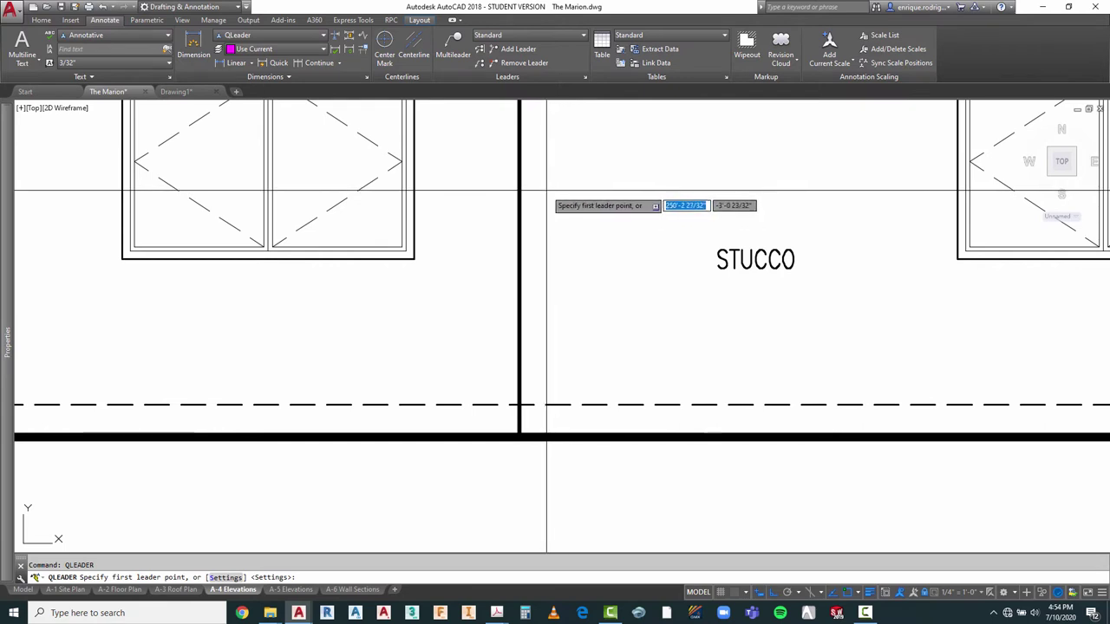
{"action": "left_click", "coordinate": [547, 190]}
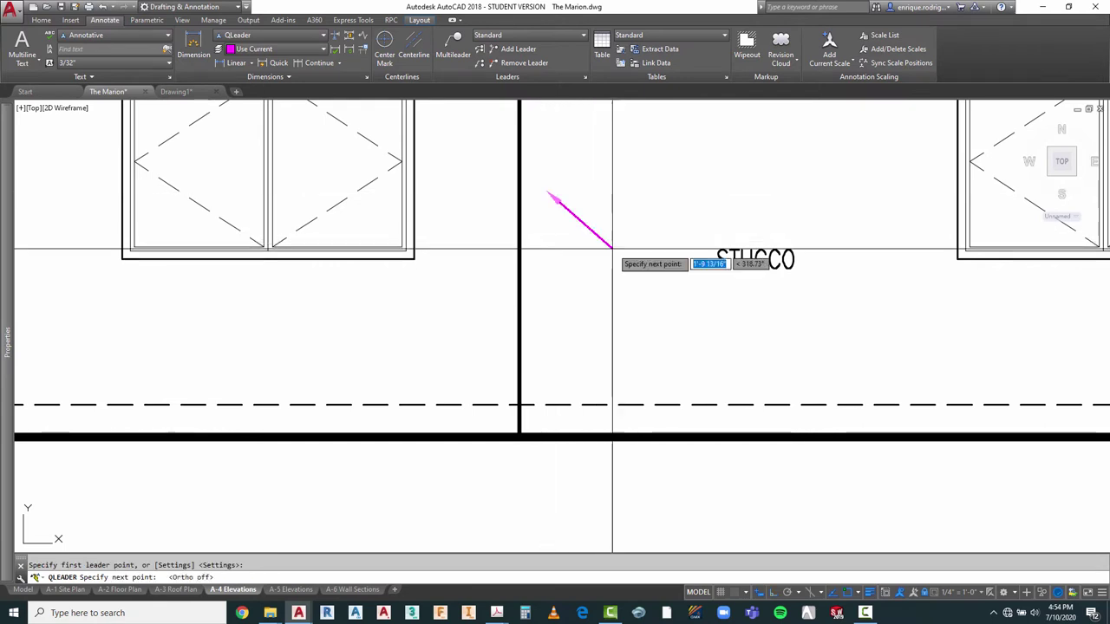
{"action": "left_click", "coordinate": [634, 260]}
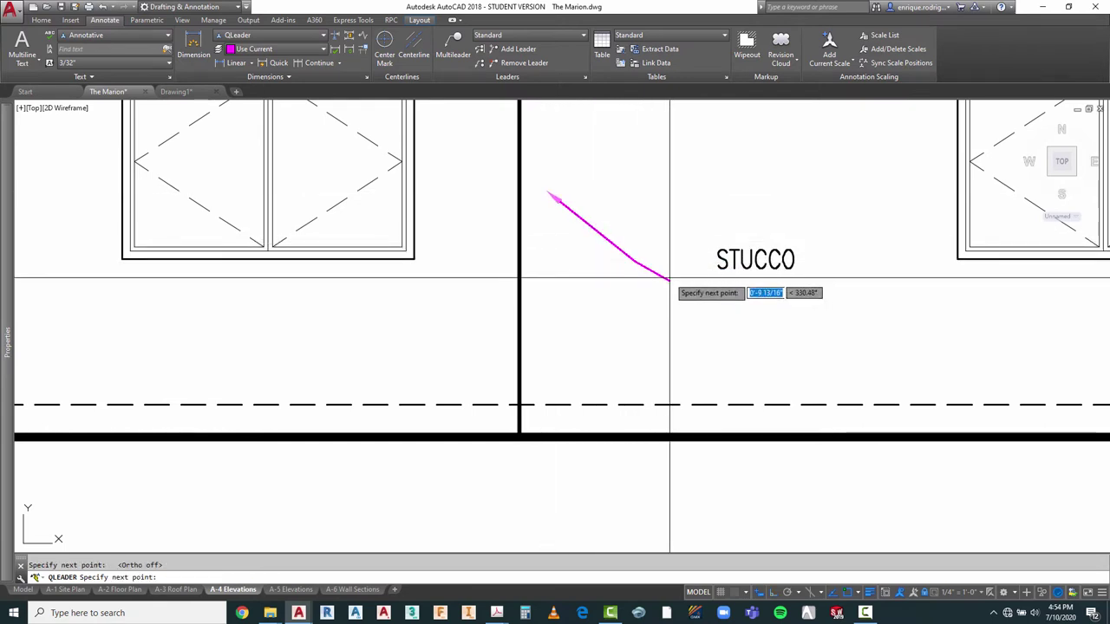
{"action": "key", "text": "F8"}
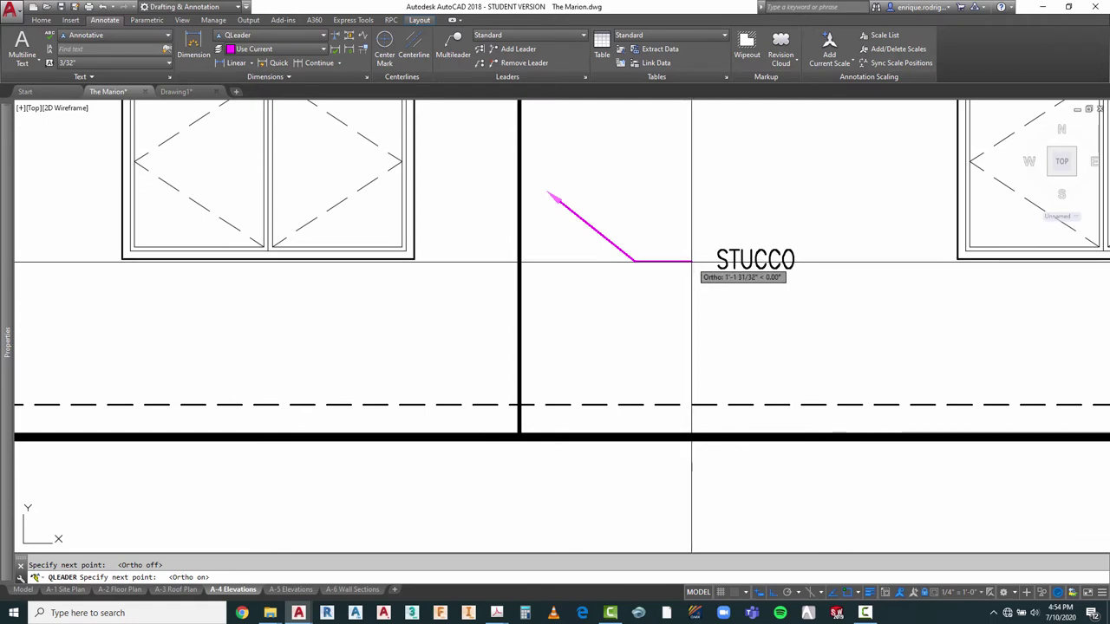
{"action": "left_click", "coordinate": [692, 261]}
{"action": "key", "text": "Escape"}
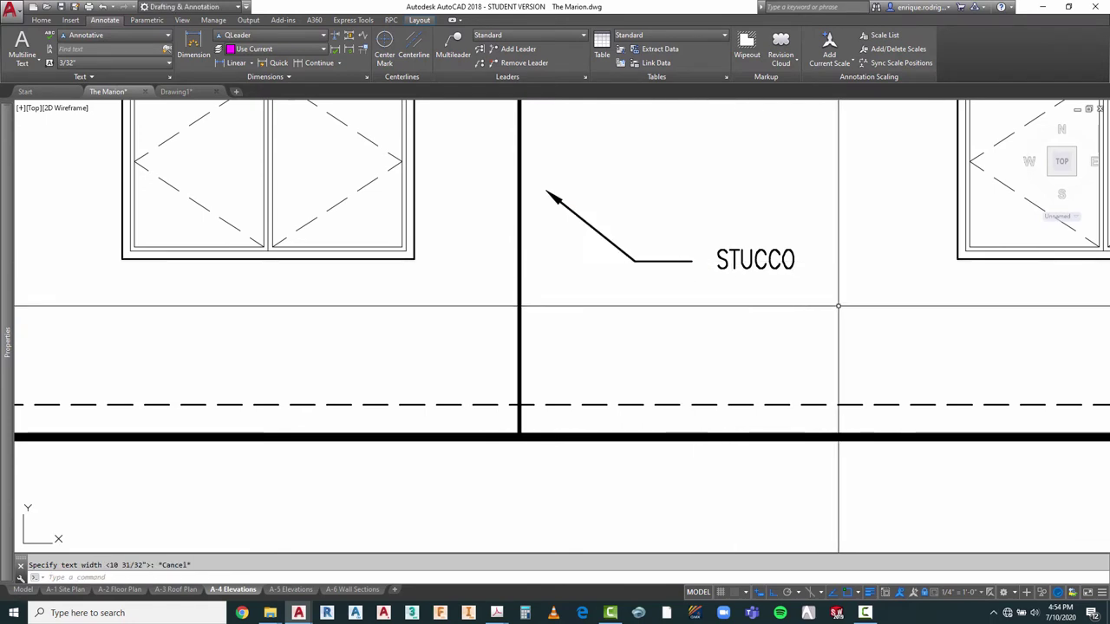
Step: Draw a second textless quick leader from the wall just below and left of the right double window to the right end of STUCCO
{"action": "right_click", "coordinate": [804, 256]}
{"action": "left_click", "coordinate": [836, 260]}
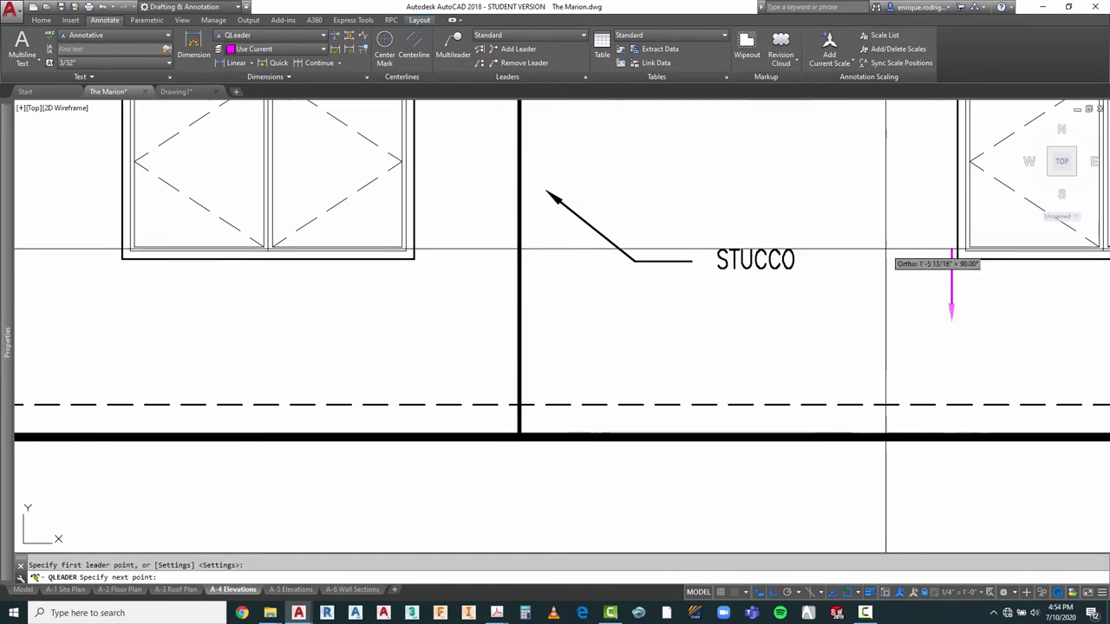
{"action": "key", "text": "F8"}
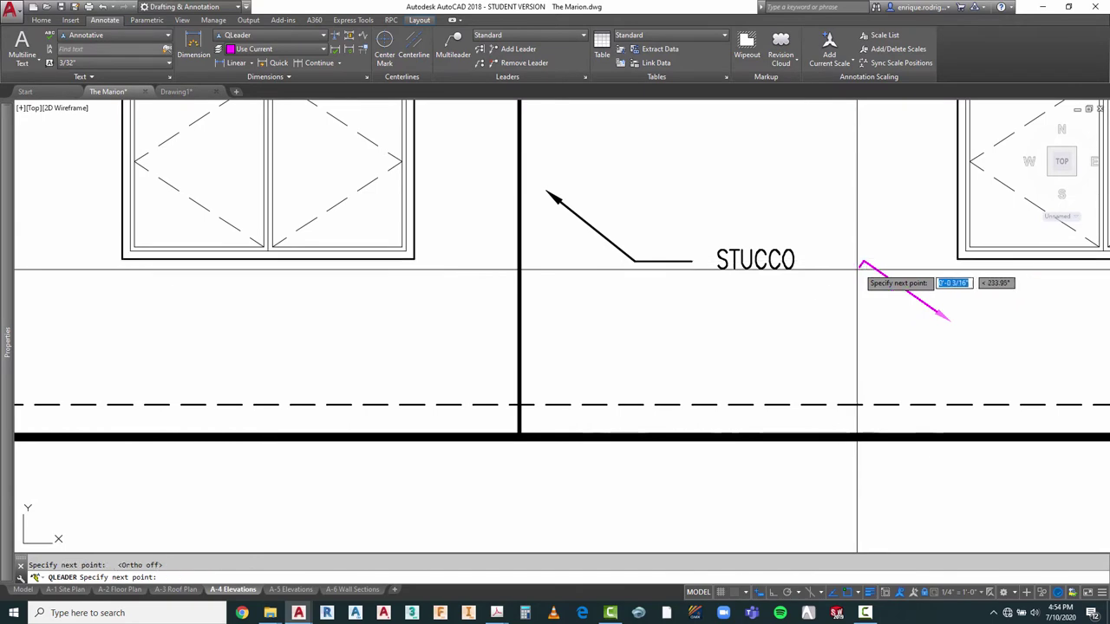
{"action": "left_click", "coordinate": [863, 260]}
{"action": "key", "text": "F8"}
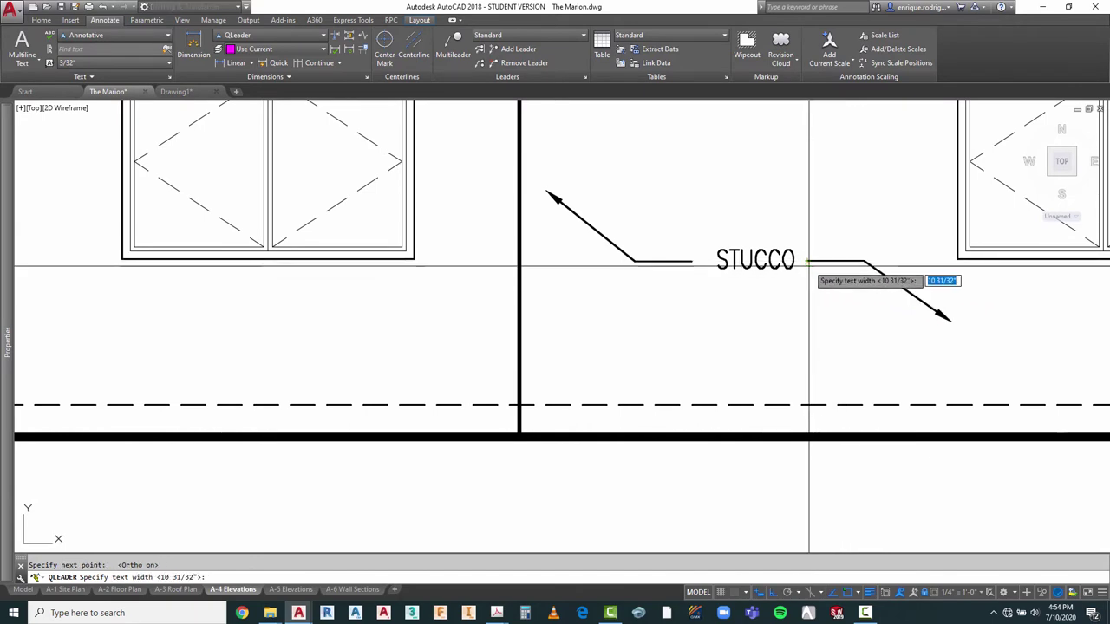
{"action": "left_click", "coordinate": [807, 288]}
{"action": "scroll", "coordinate": [659, 208], "scroll_direction": "down", "scroll_amount": 4}
{"action": "scroll", "coordinate": [632, 309], "scroll_direction": "down", "scroll_amount": 4}
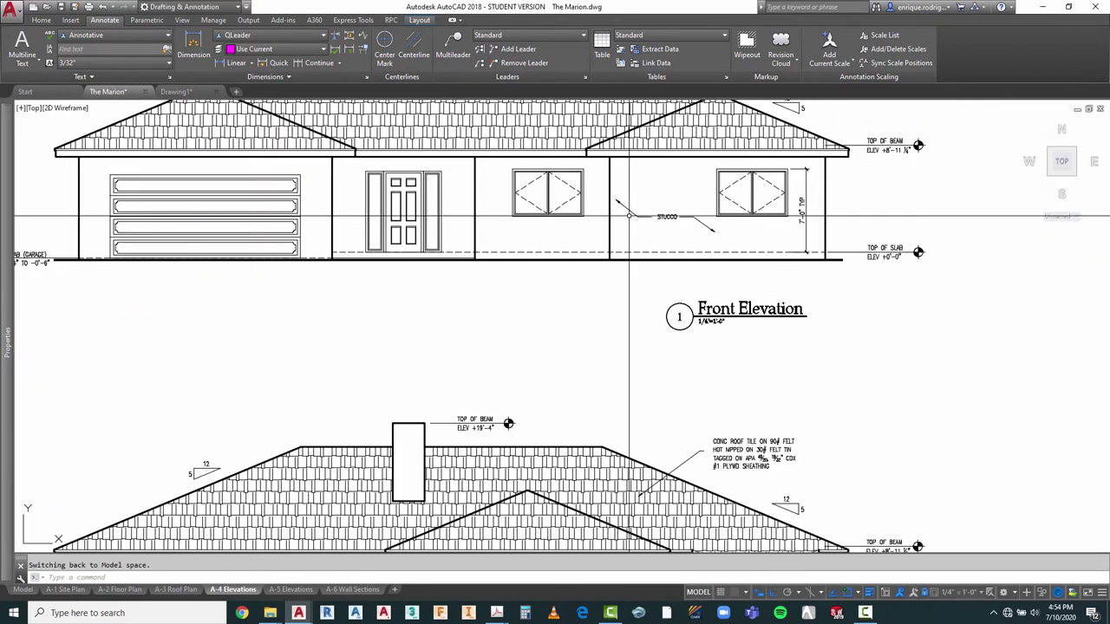
Step: Return the A-4 sheet to paper space and open the A-5 Elevations layout
{"action": "scroll", "coordinate": [672, 299], "scroll_direction": "down", "scroll_amount": 3}
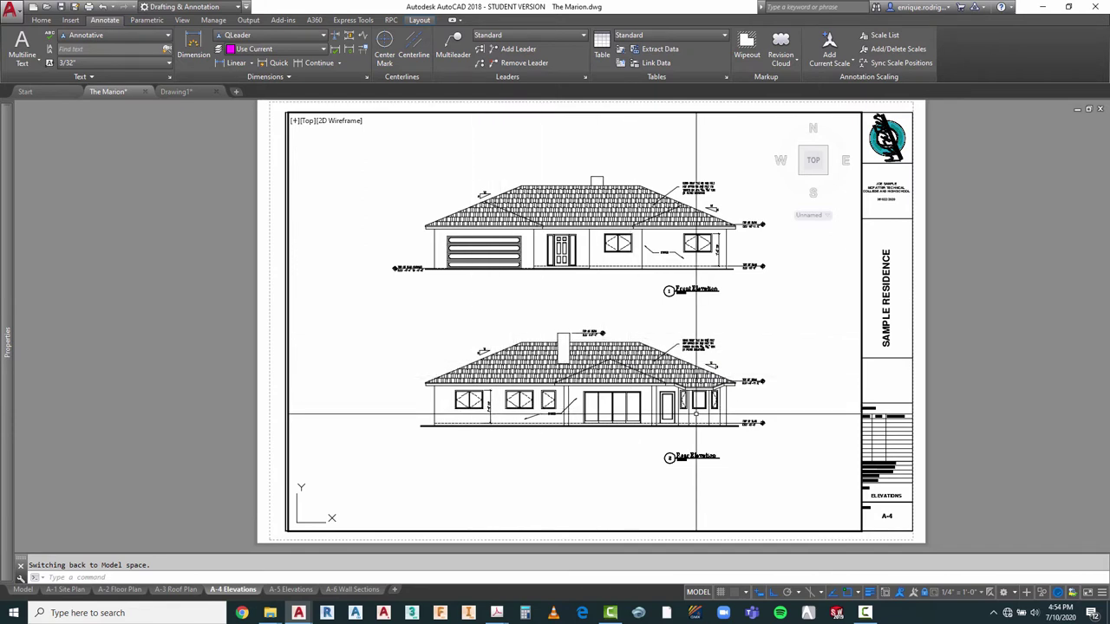
{"action": "double_click", "coordinate": [198, 194]}
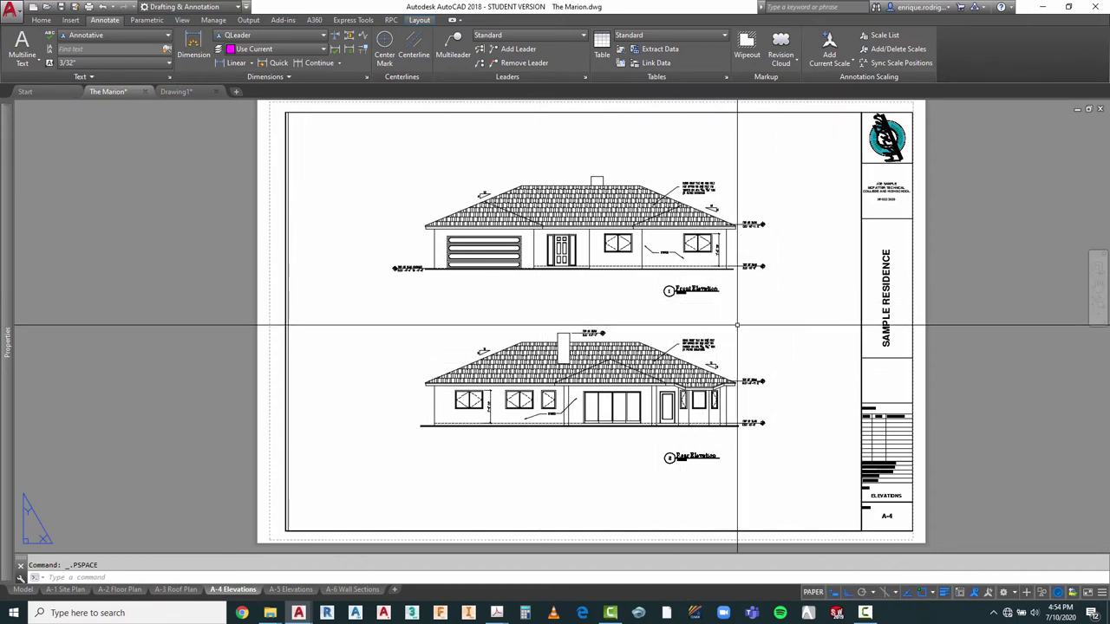
{"action": "left_click", "coordinate": [292, 590]}
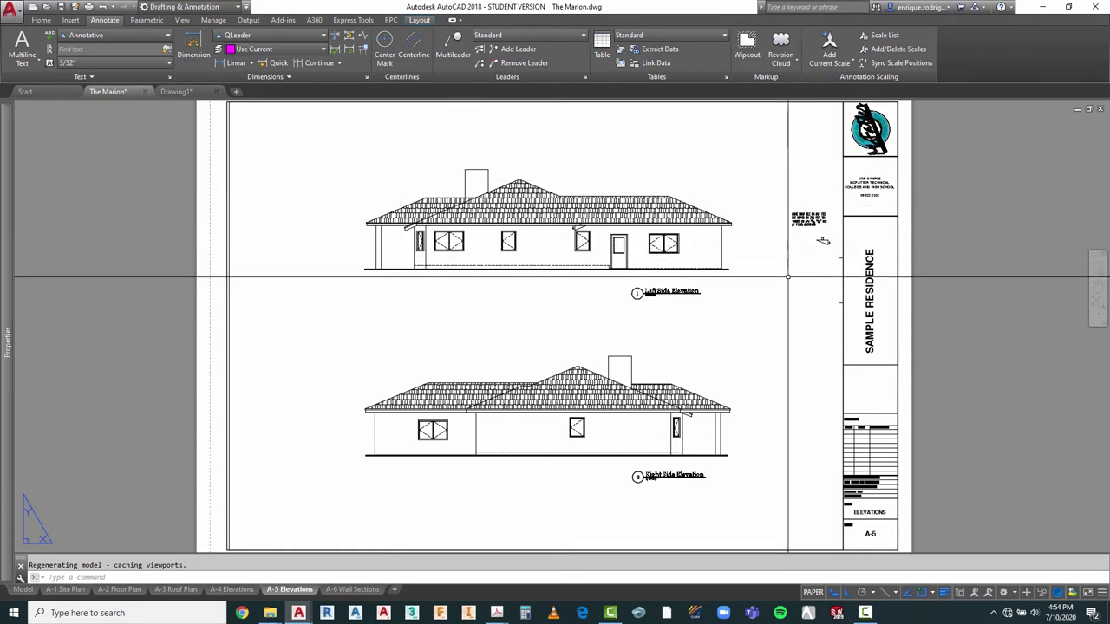
Step: In model space, erase the stray roof note, slope symbol and two elevation markers lying to the right of the left side elevation
{"action": "left_click", "coordinate": [23, 590]}
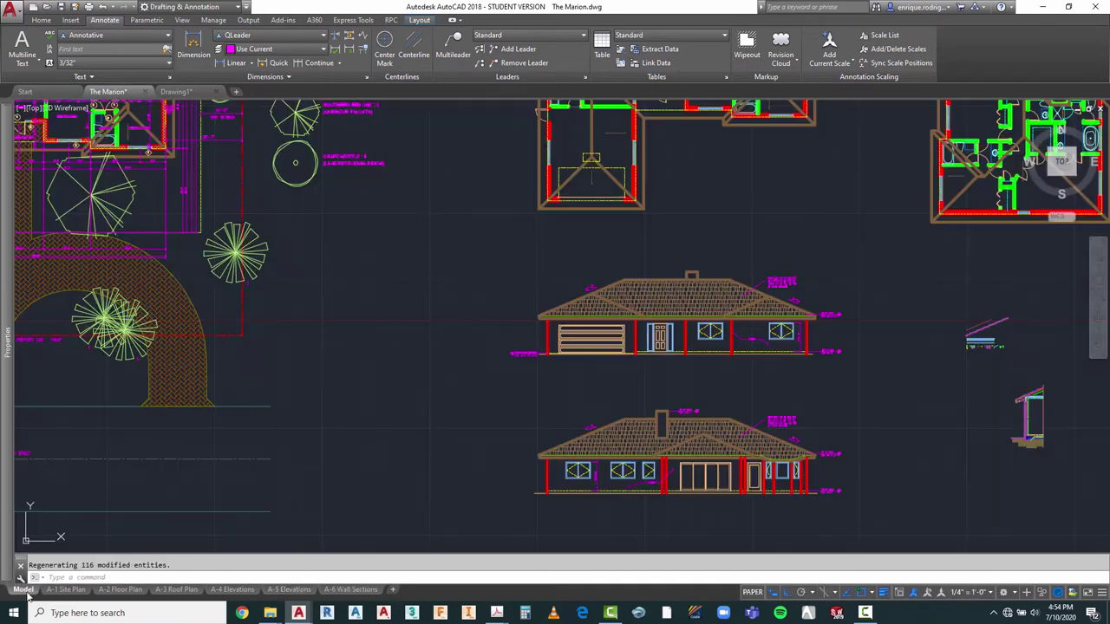
{"action": "scroll", "coordinate": [370, 303], "scroll_direction": "down", "scroll_amount": 2}
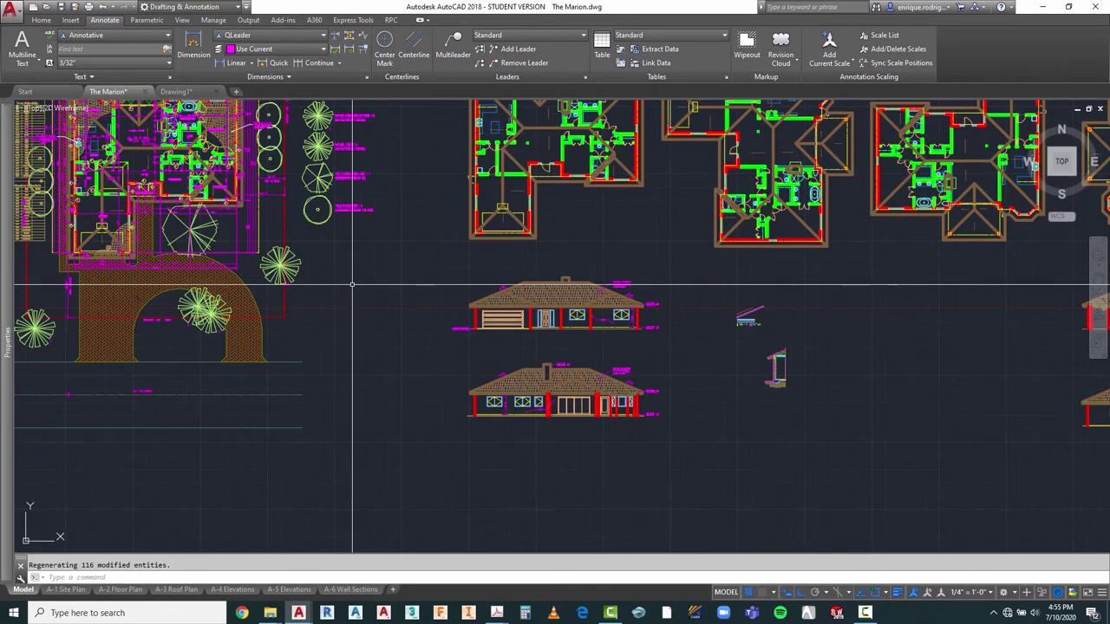
{"action": "scroll", "coordinate": [650, 310], "scroll_direction": "down", "scroll_amount": 1}
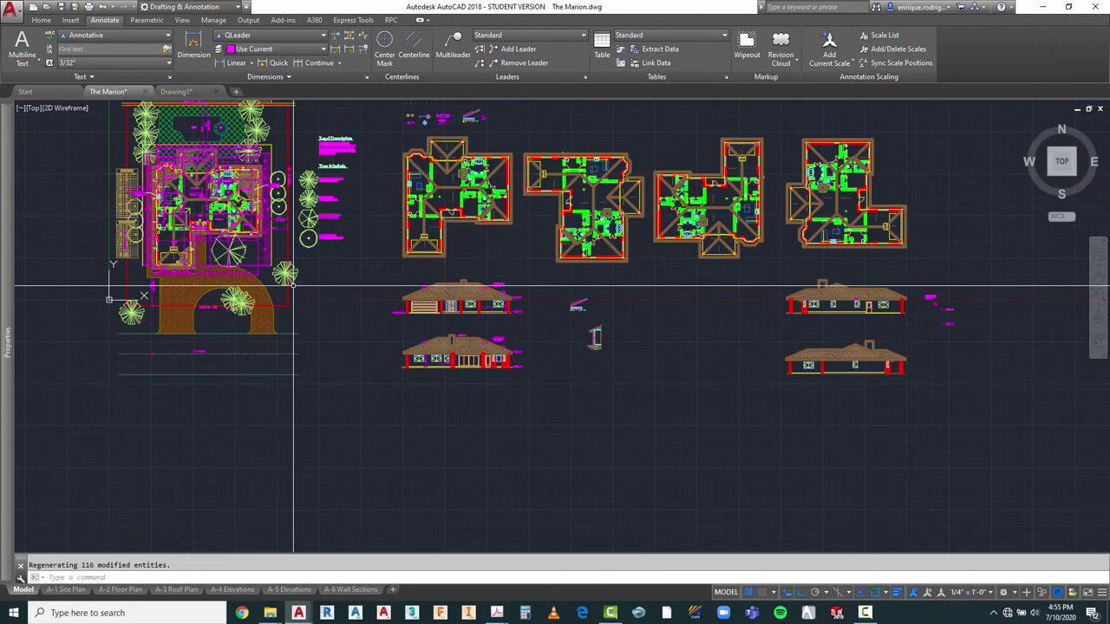
{"action": "scroll", "coordinate": [954, 300], "scroll_direction": "up", "scroll_amount": 2}
{"action": "key", "text": "Escape"}
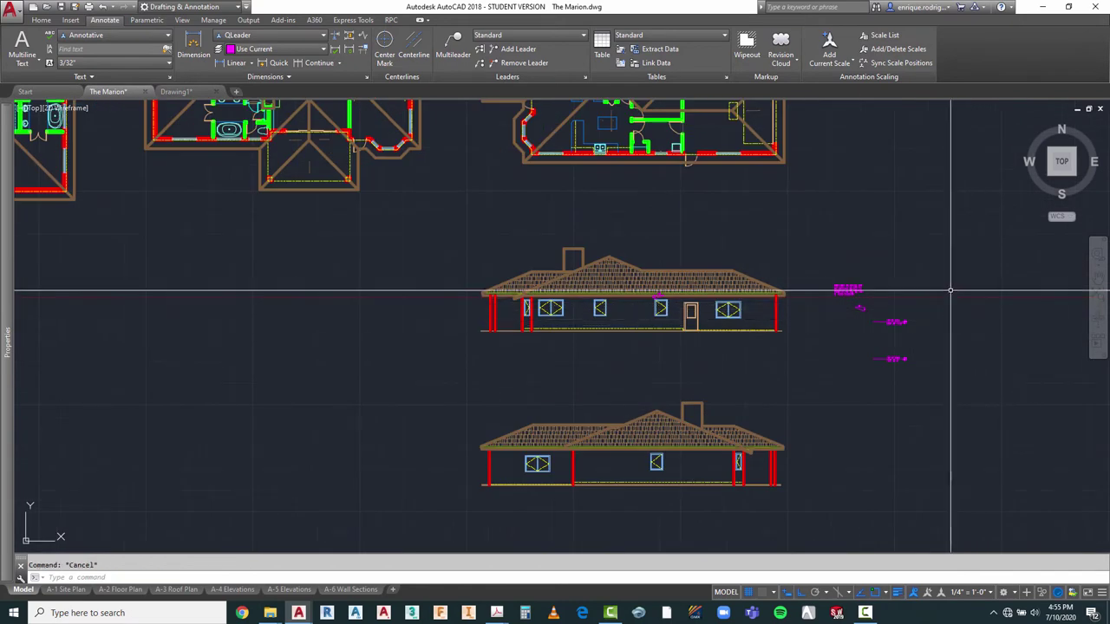
{"action": "type", "text": "e"}
{"action": "key", "text": "Return"}
{"action": "left_click", "coordinate": [949, 258]}
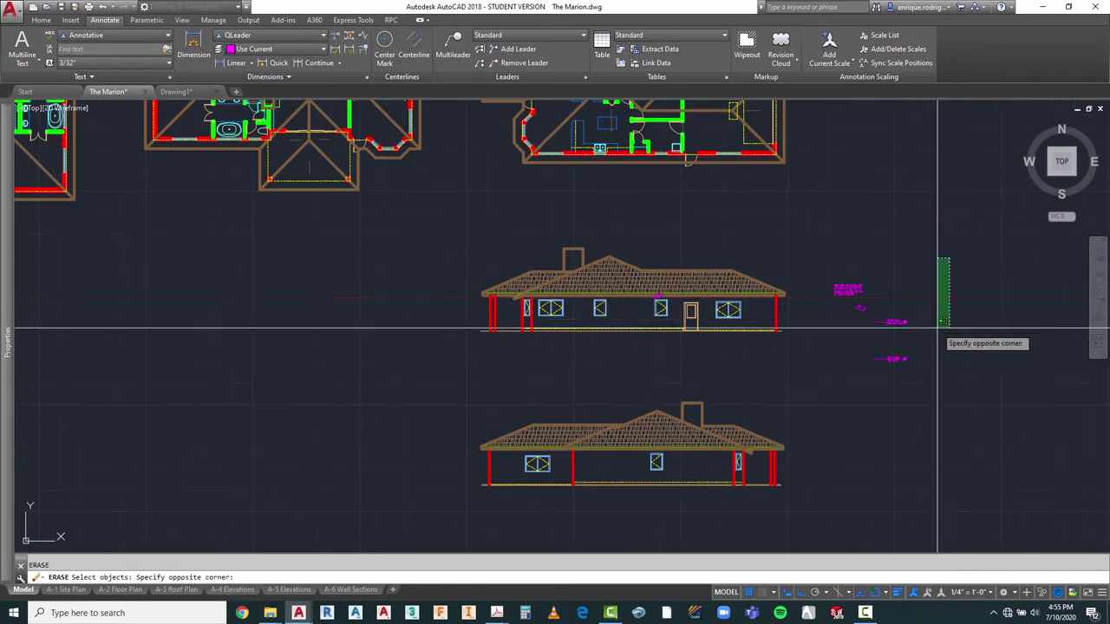
{"action": "left_click", "coordinate": [826, 392]}
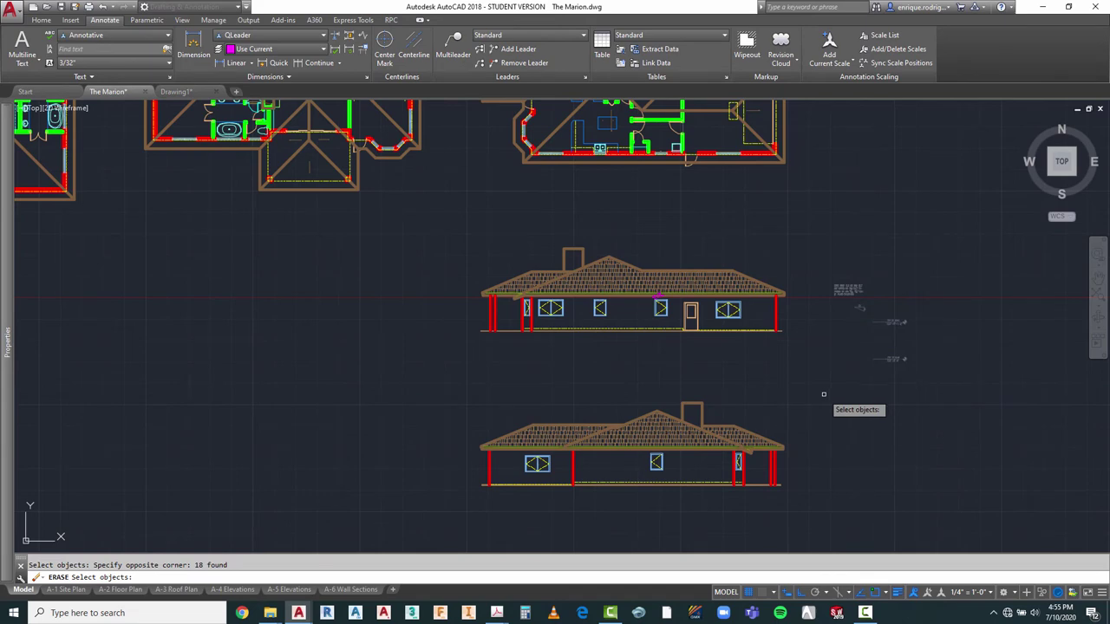
{"action": "key", "text": "Return"}
Step: Start copying the front elevation's annotations, selecting the roof note, right slope symbol, beam and slab markers, 7'-0" TYP dimension, and STUCCO with its leaders
{"action": "scroll", "coordinate": [825, 391], "scroll_direction": "down", "scroll_amount": 5}
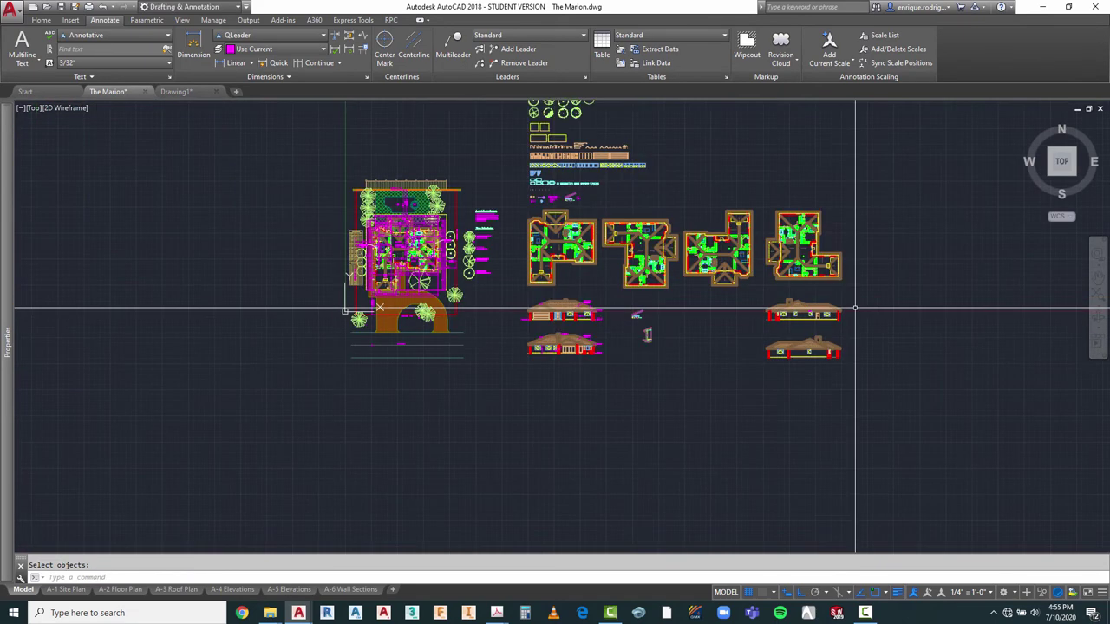
{"action": "scroll", "coordinate": [627, 391], "scroll_direction": "up", "scroll_amount": 4}
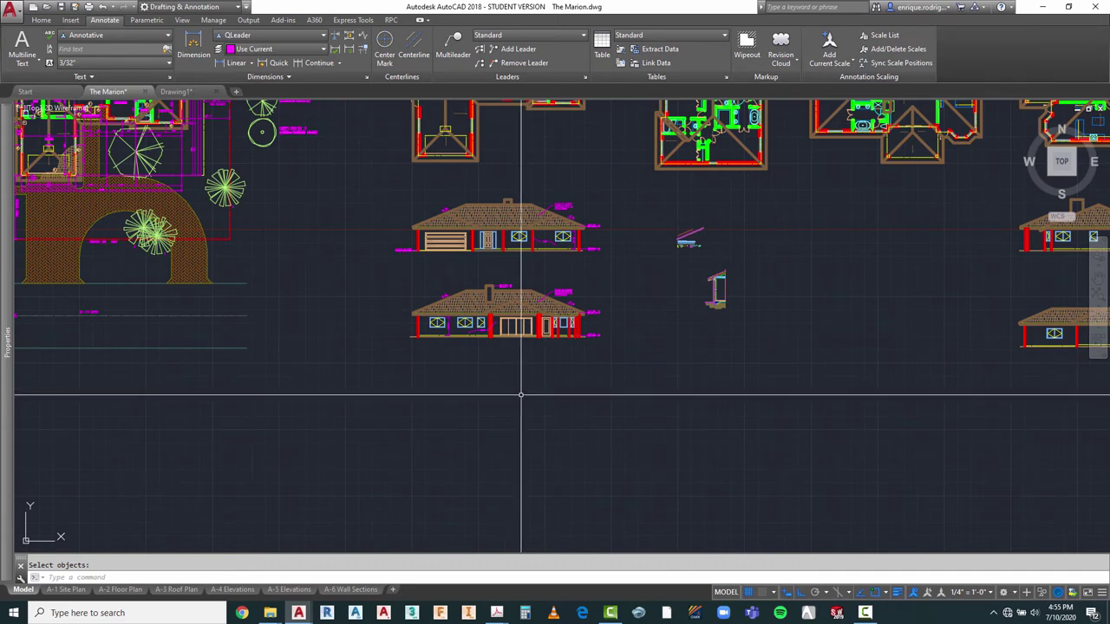
{"action": "scroll", "coordinate": [558, 238], "scroll_direction": "down", "scroll_amount": 2}
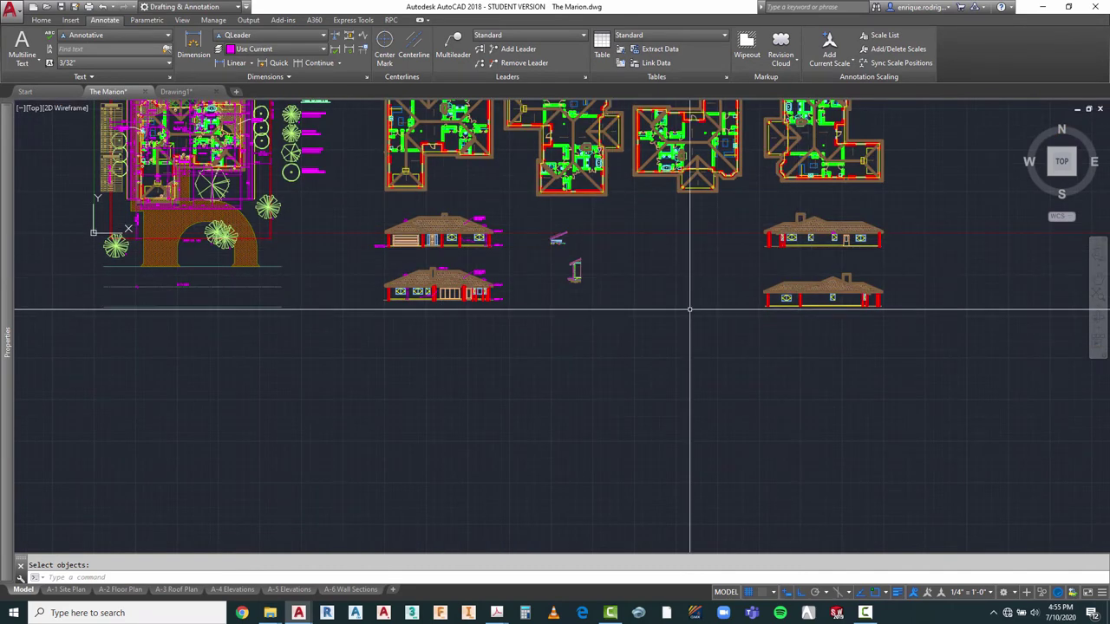
{"action": "scroll", "coordinate": [391, 242], "scroll_direction": "up", "scroll_amount": 5}
{"action": "scroll", "coordinate": [384, 205], "scroll_direction": "down", "scroll_amount": 2}
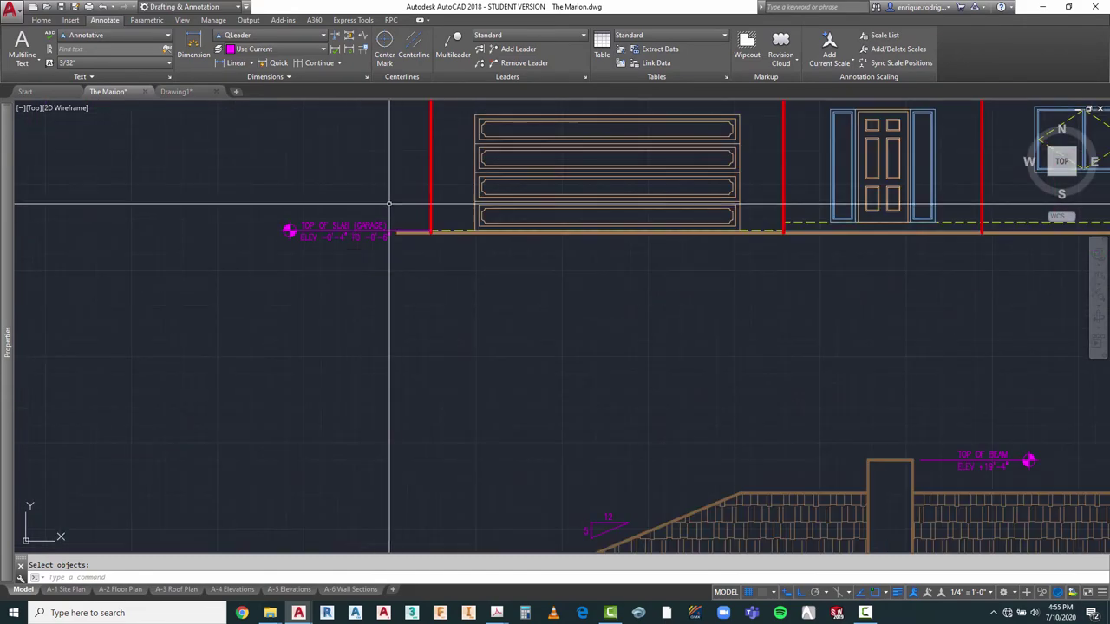
{"action": "scroll", "coordinate": [335, 216], "scroll_direction": "down", "scroll_amount": 4}
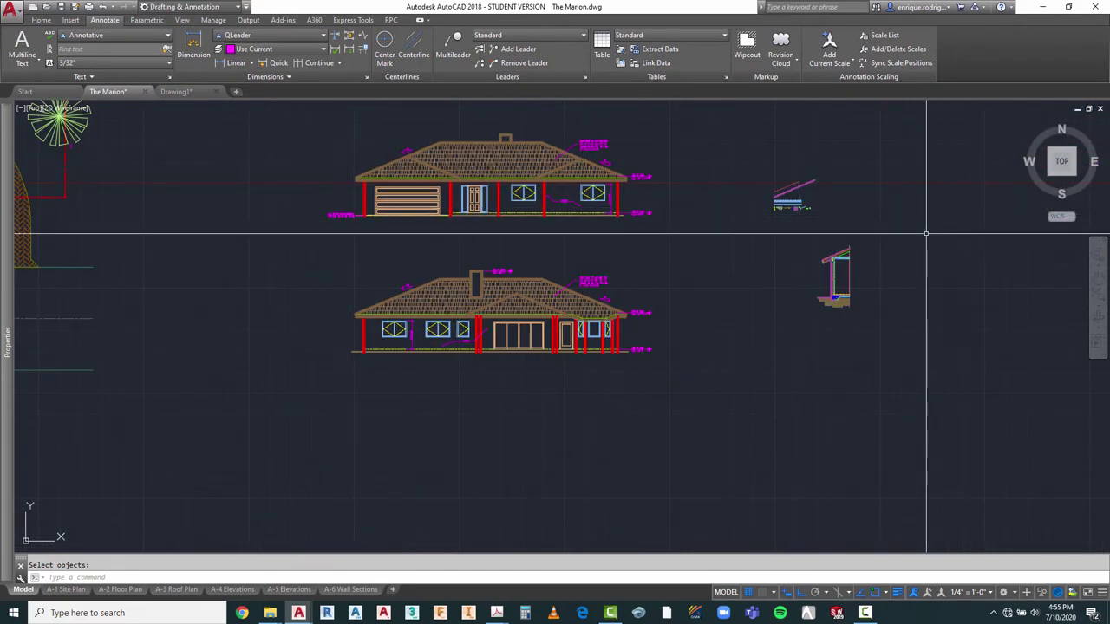
{"action": "key", "text": "Escape"}
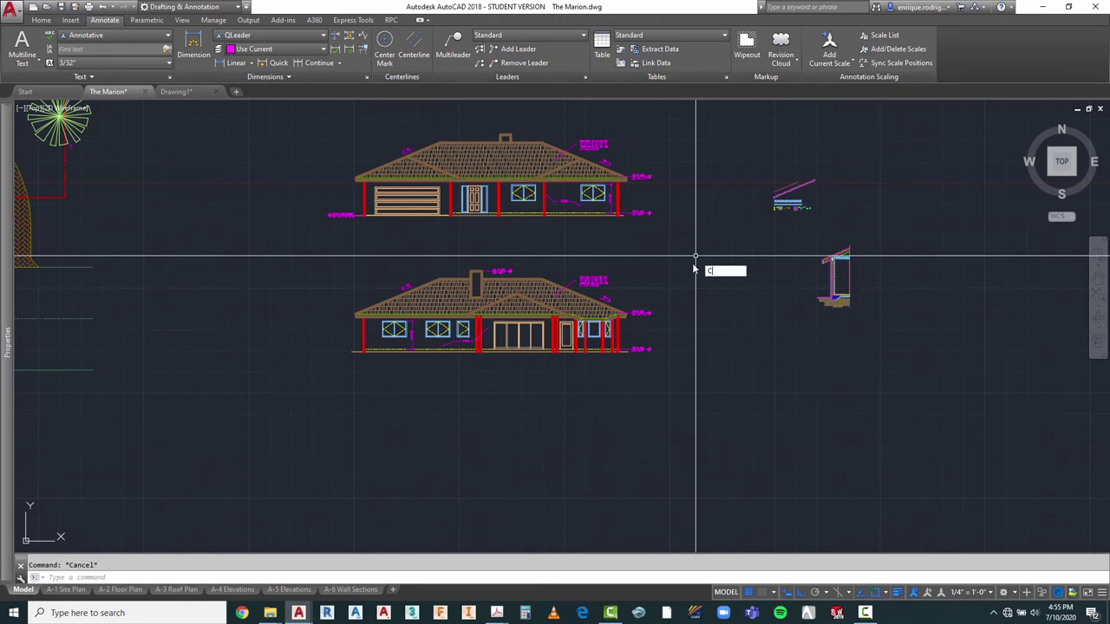
{"action": "type", "text": "o"}
{"action": "key", "text": "Return"}
{"action": "scroll", "coordinate": [614, 161], "scroll_direction": "up", "scroll_amount": 4}
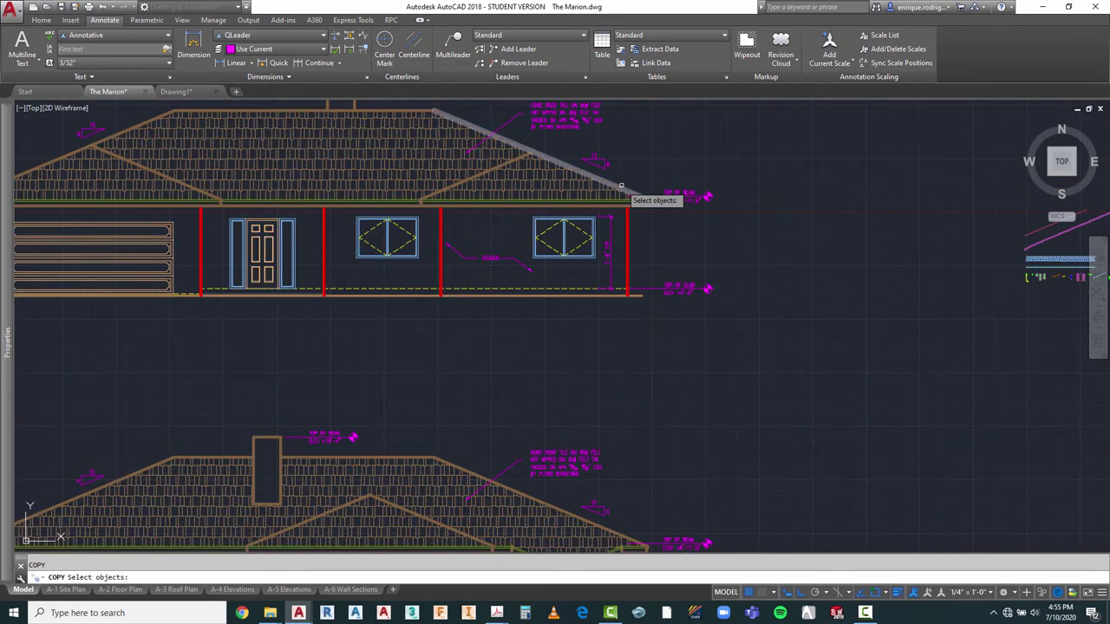
{"action": "scroll", "coordinate": [621, 185], "scroll_direction": "down", "scroll_amount": 3}
{"action": "left_click", "coordinate": [621, 123]}
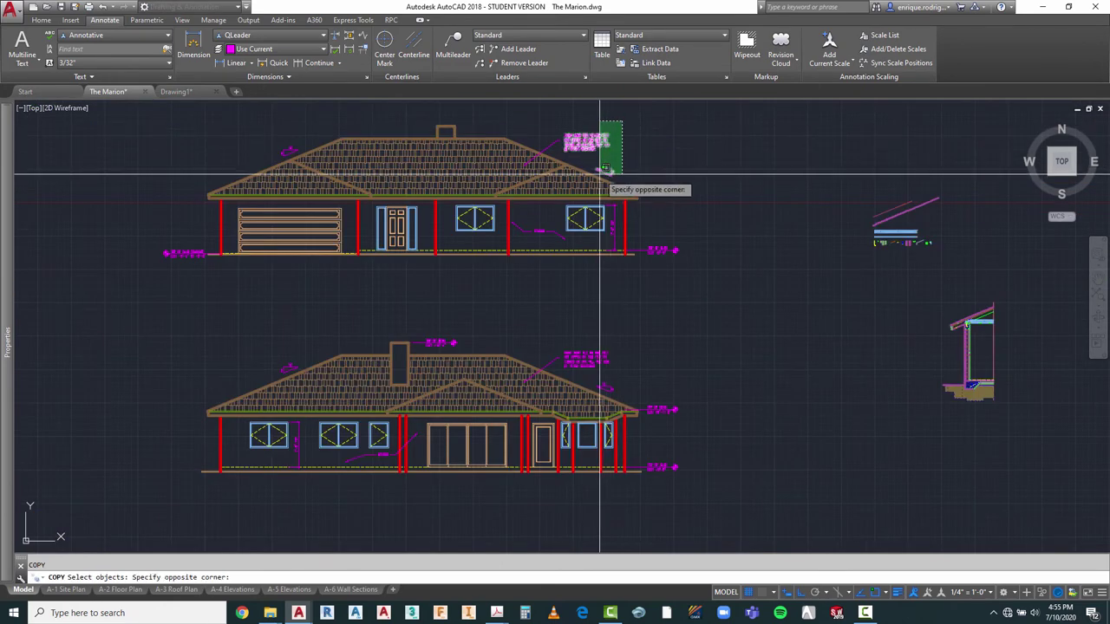
{"action": "left_click", "coordinate": [599, 172]}
{"action": "scroll", "coordinate": [678, 217], "scroll_direction": "up", "scroll_amount": 4}
{"action": "left_click", "coordinate": [693, 122]}
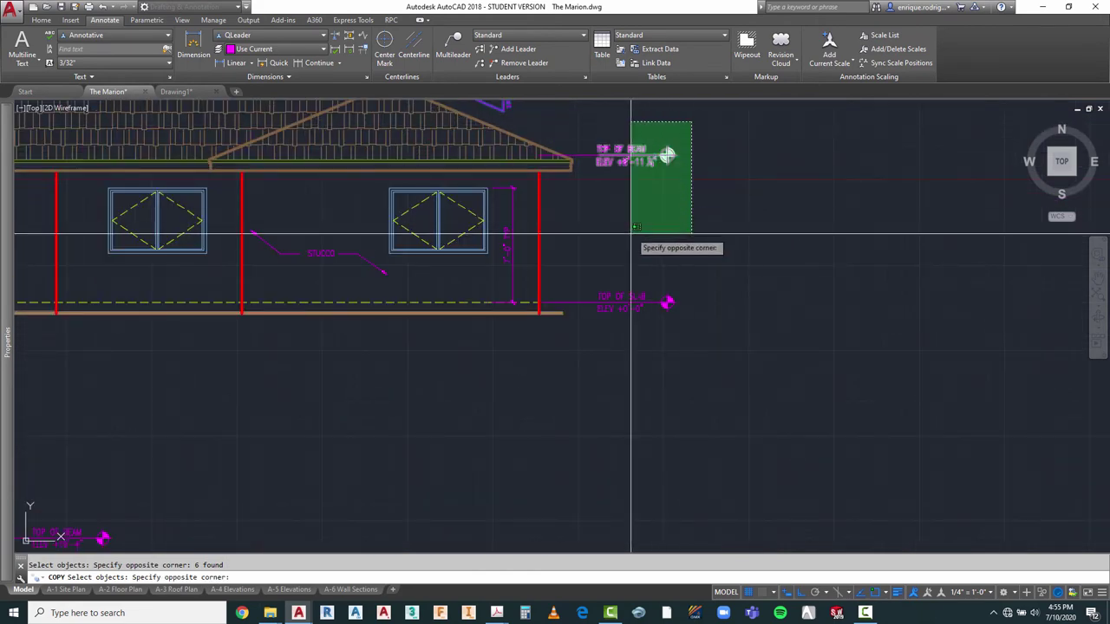
{"action": "left_click", "coordinate": [558, 319]}
{"action": "left_click", "coordinate": [523, 249]}
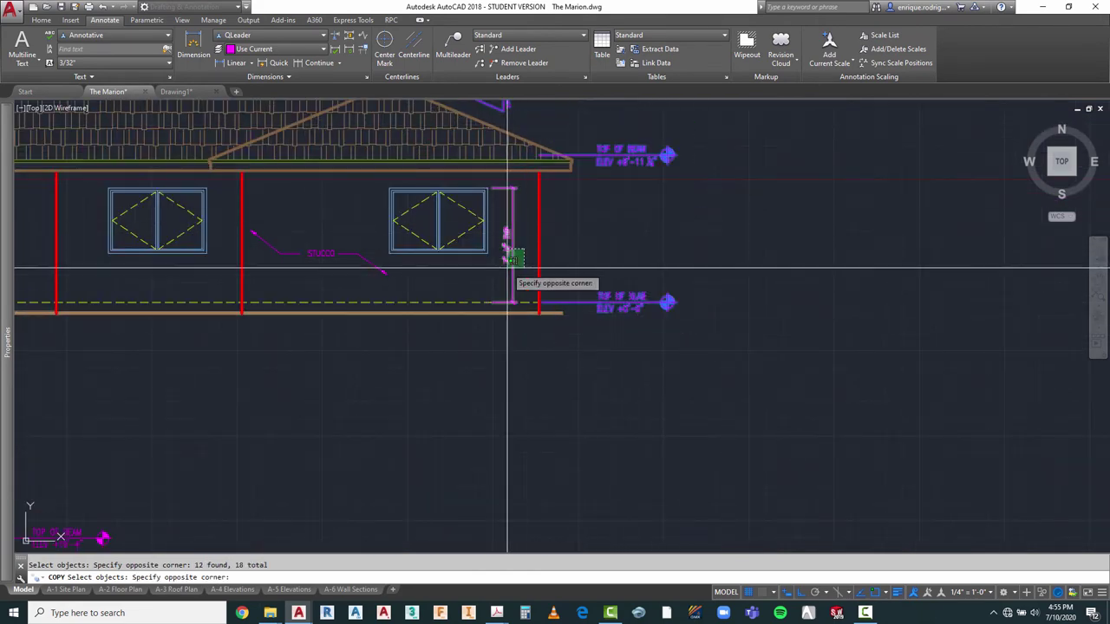
{"action": "left_click", "coordinate": [498, 276]}
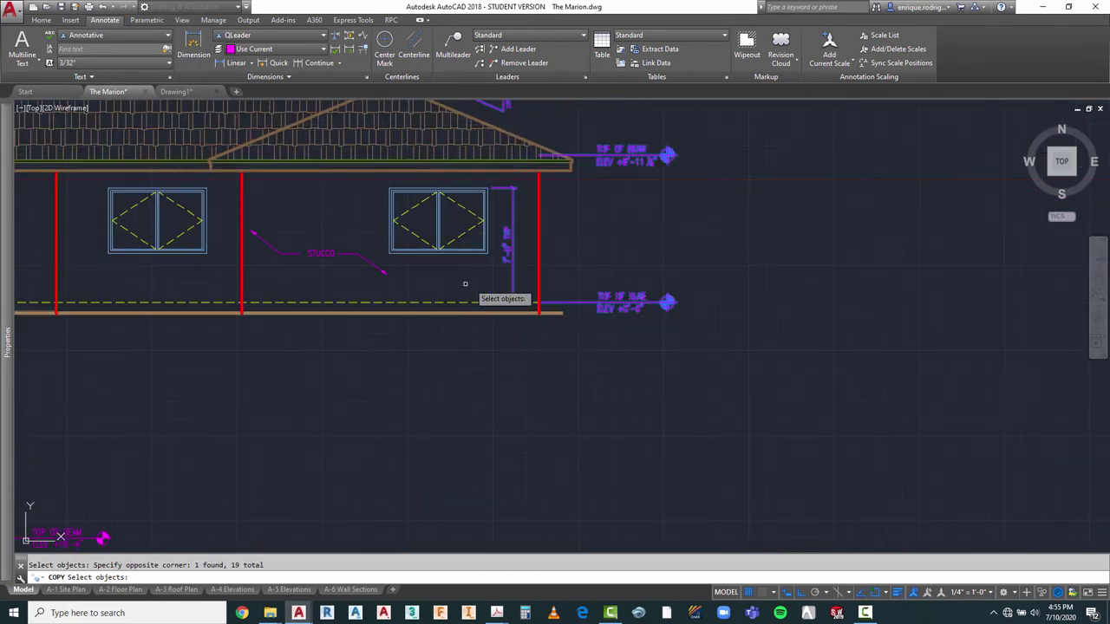
{"action": "left_click", "coordinate": [280, 268]}
Step: Add the left slope symbol and garage slab marker, and copy the set from the right wall's top corner to the upper side elevation's matching corner
{"action": "scroll", "coordinate": [849, 284], "scroll_direction": "down", "scroll_amount": 4}
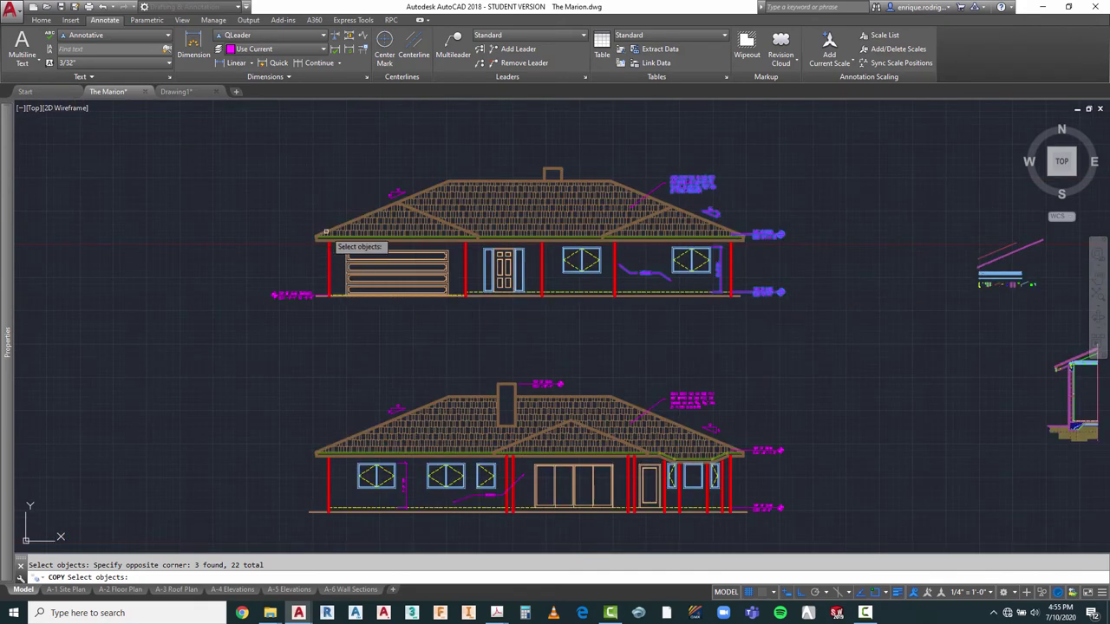
{"action": "scroll", "coordinate": [343, 220], "scroll_direction": "up", "scroll_amount": 4}
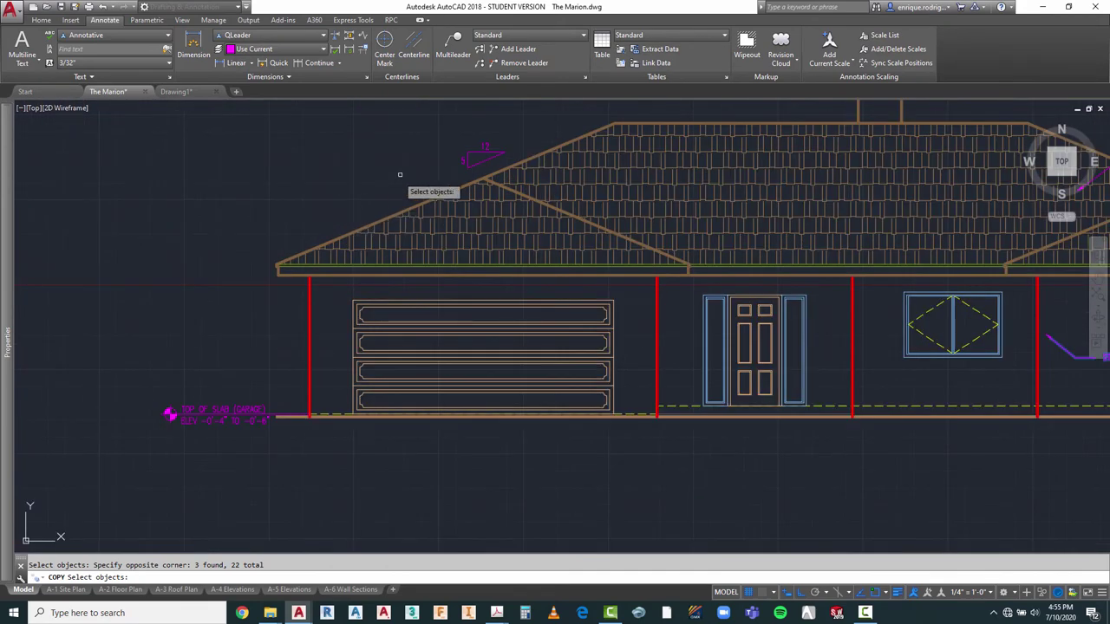
{"action": "left_click", "coordinate": [457, 163]}
{"action": "left_click", "coordinate": [153, 416]}
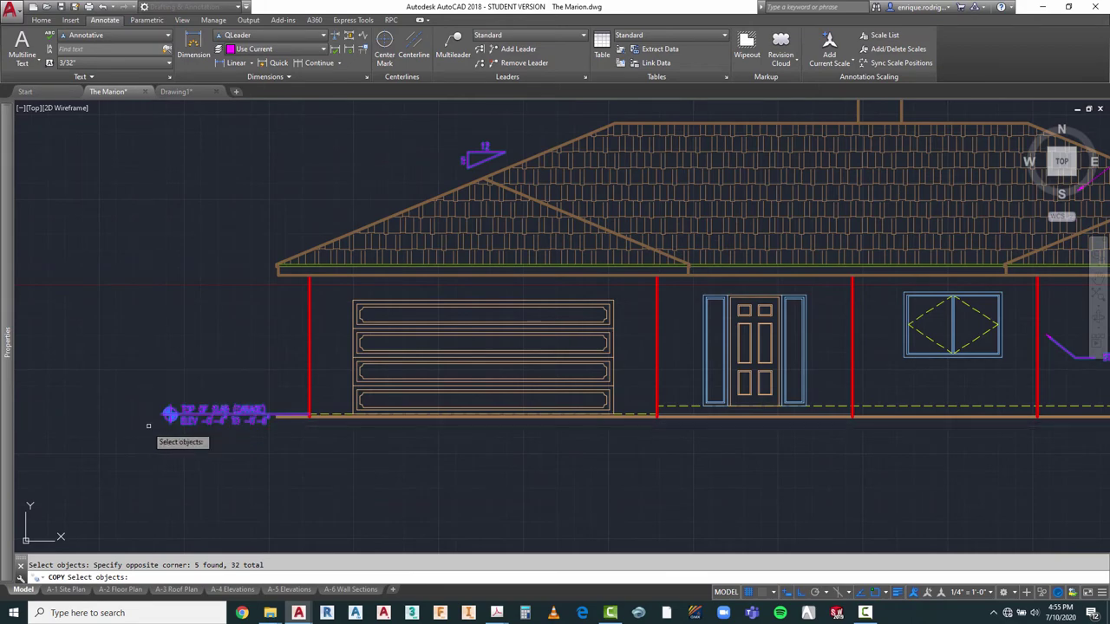
{"action": "scroll", "coordinate": [208, 278], "scroll_direction": "down", "scroll_amount": 4}
{"action": "scroll", "coordinate": [400, 330], "scroll_direction": "up", "scroll_amount": 5}
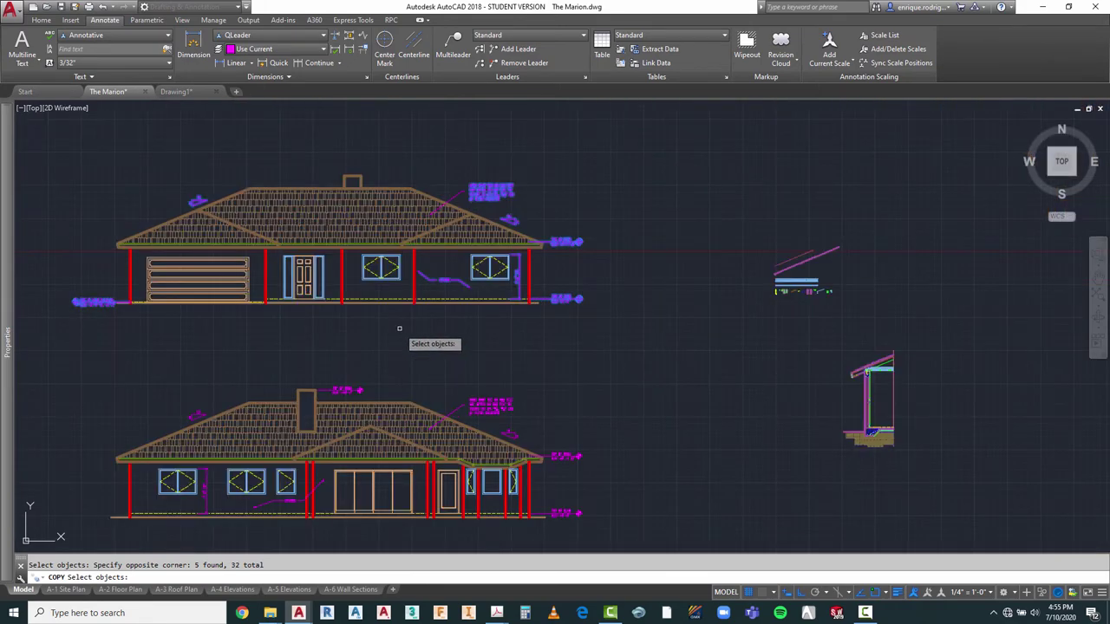
{"action": "scroll", "coordinate": [619, 254], "scroll_direction": "up", "scroll_amount": 3}
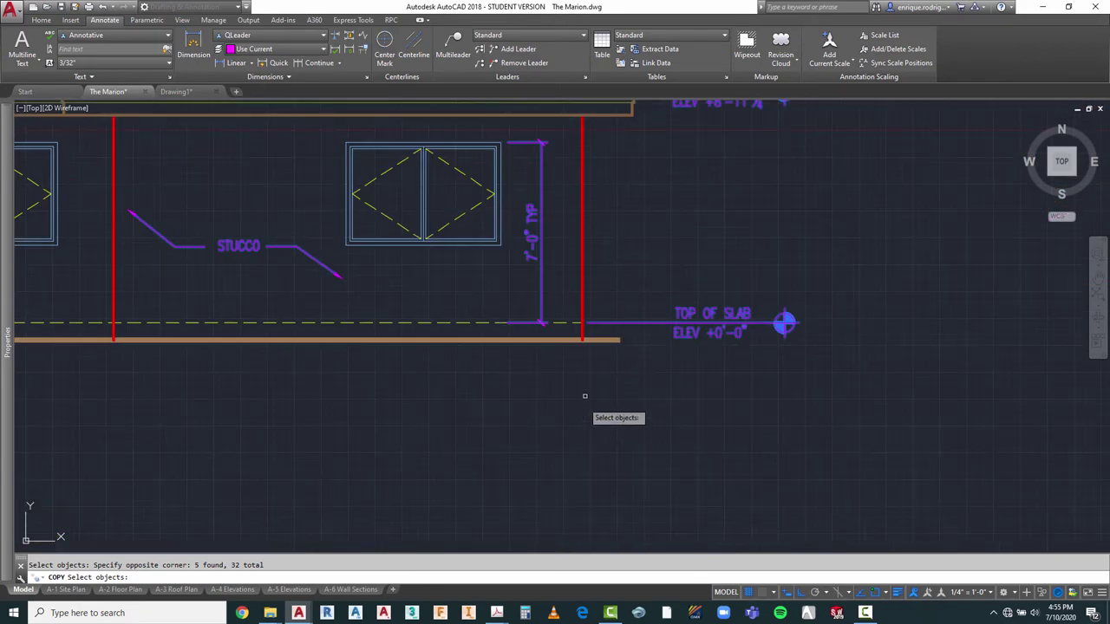
{"action": "scroll", "coordinate": [593, 394], "scroll_direction": "down", "scroll_amount": 2}
{"action": "key", "text": "Return"}
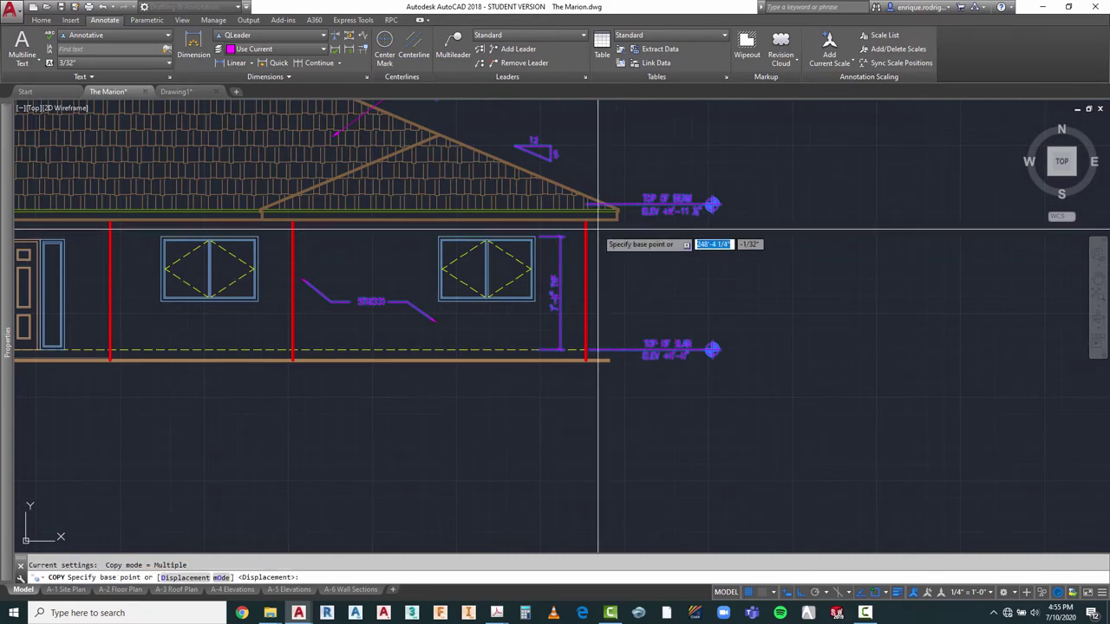
{"action": "left_click", "coordinate": [586, 223]}
{"action": "scroll", "coordinate": [486, 265], "scroll_direction": "down", "scroll_amount": 4}
{"action": "scroll", "coordinate": [373, 254], "scroll_direction": "down", "scroll_amount": 3}
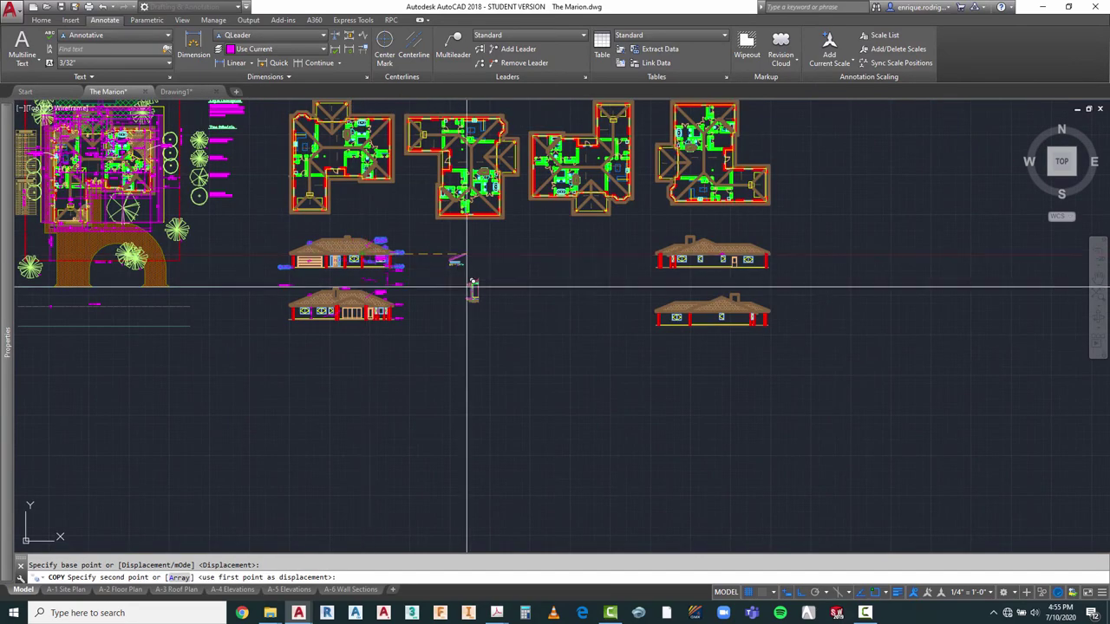
{"action": "scroll", "coordinate": [781, 257], "scroll_direction": "up", "scroll_amount": 6}
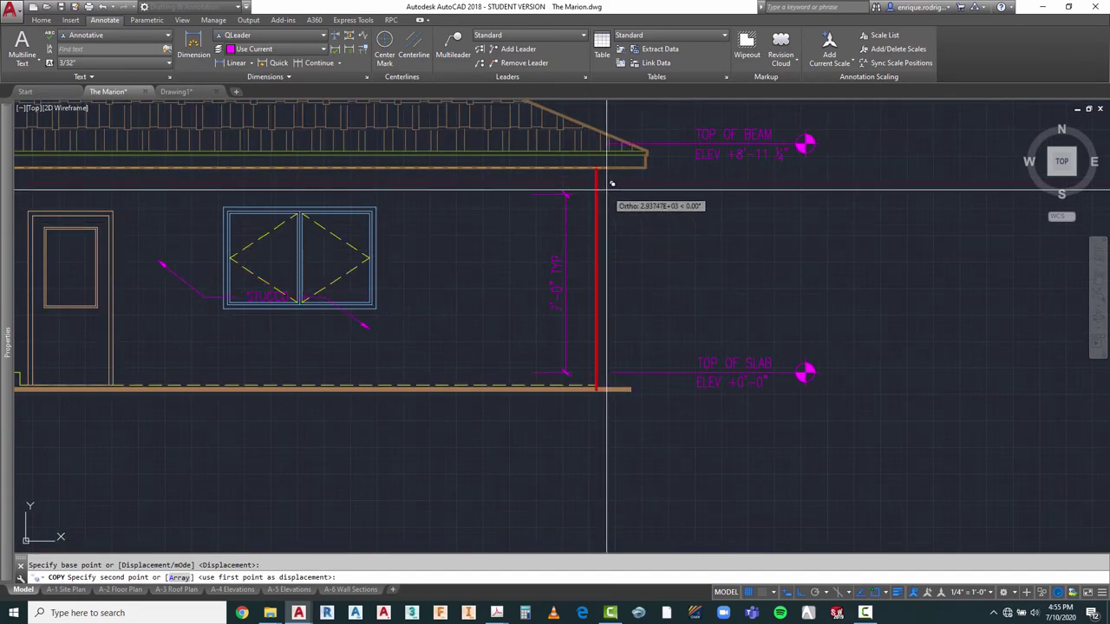
{"action": "left_click", "coordinate": [597, 166]}
{"action": "scroll", "coordinate": [676, 251], "scroll_direction": "down", "scroll_amount": 4}
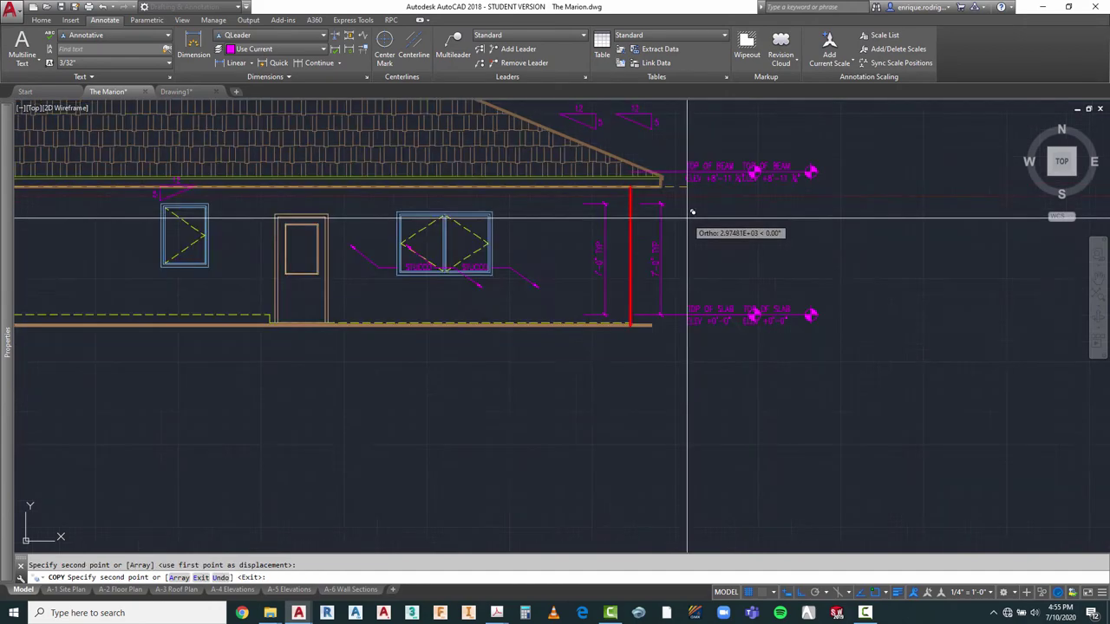
{"action": "key", "text": "Escape"}
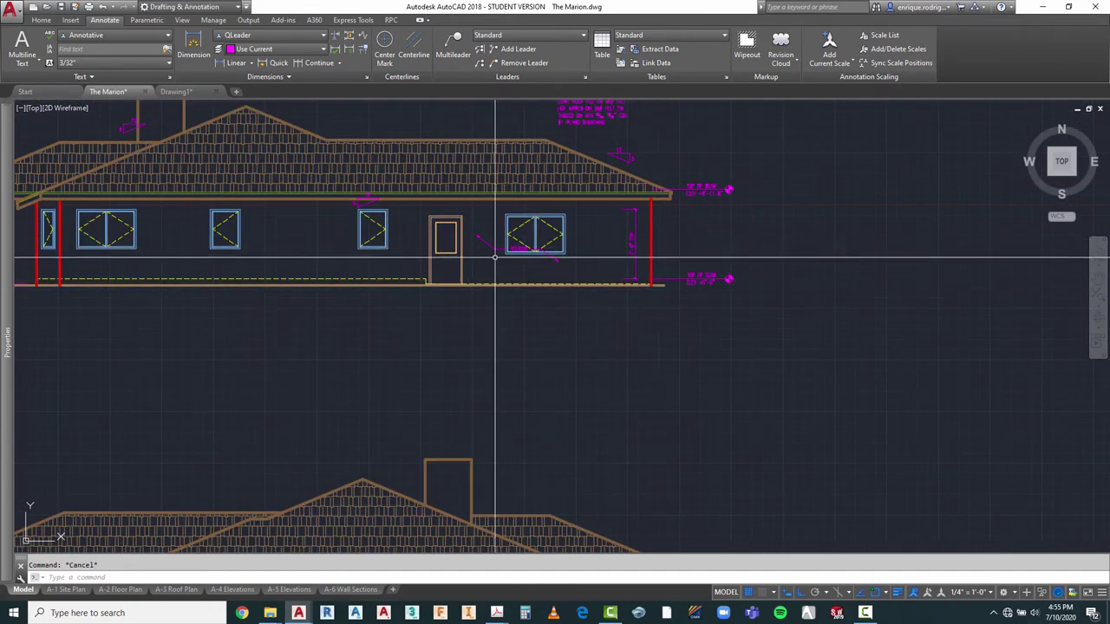
Step: Move the copied STUCCO text and its two leaders onto the blank wall between the two single windows of the upper side elevation
{"action": "scroll", "coordinate": [494, 279], "scroll_direction": "up", "scroll_amount": 4}
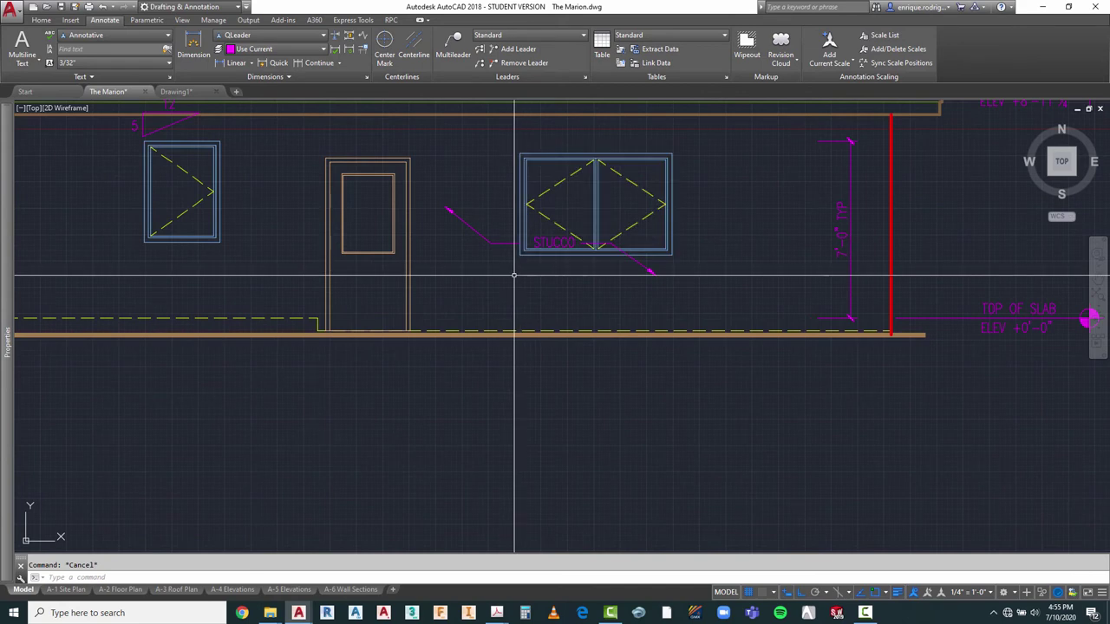
{"action": "key", "text": "Return"}
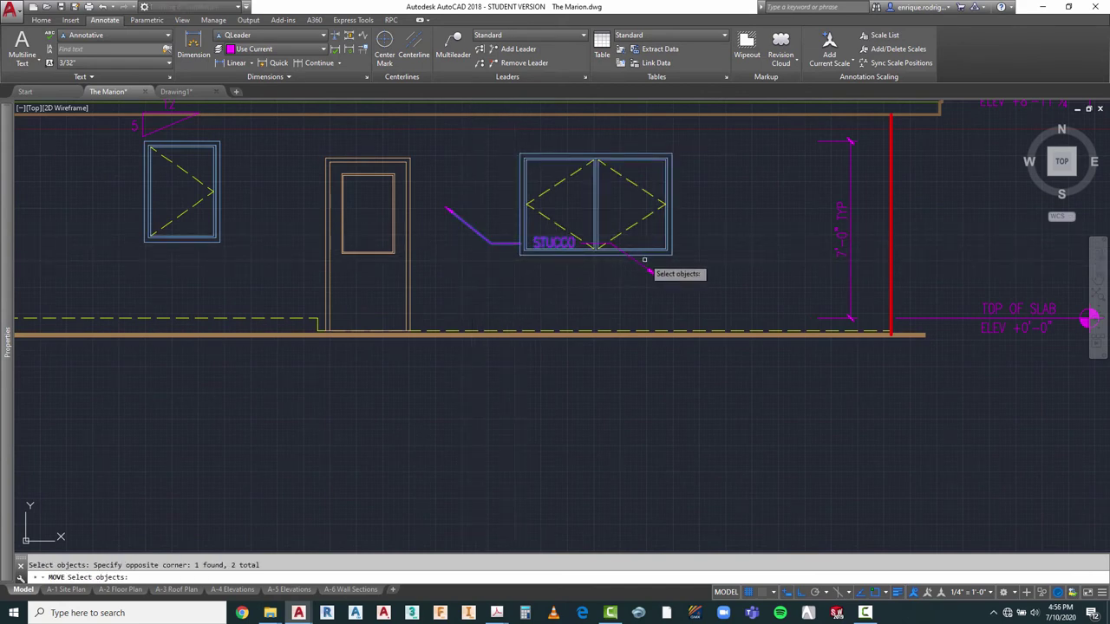
{"action": "key", "text": "Return"}
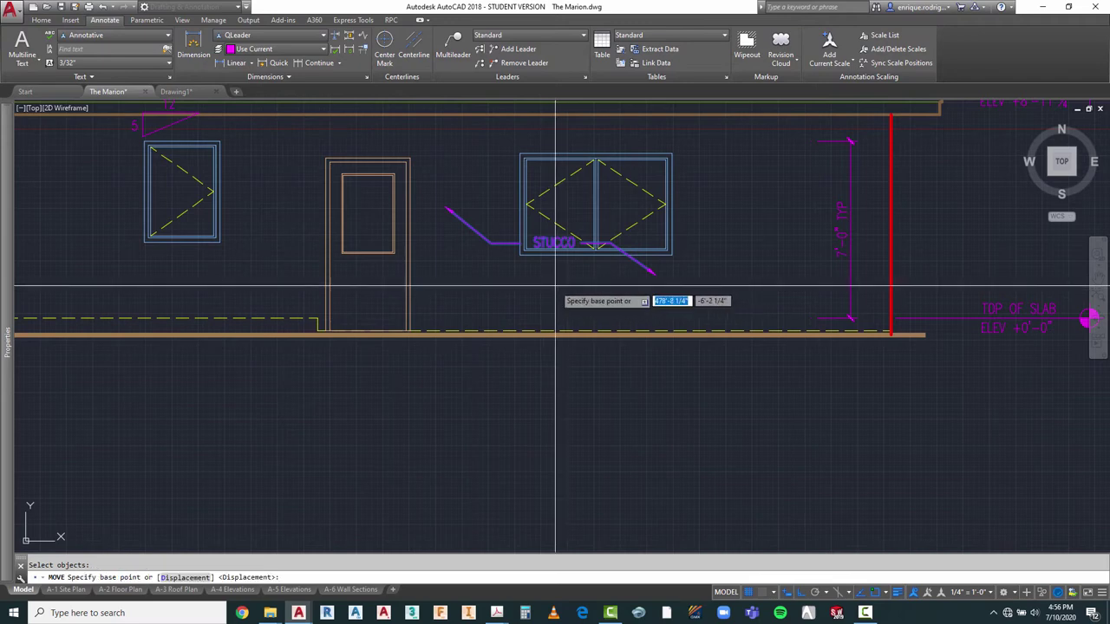
{"action": "scroll", "coordinate": [607, 280], "scroll_direction": "down", "scroll_amount": 5}
{"action": "left_click", "coordinate": [656, 280]}
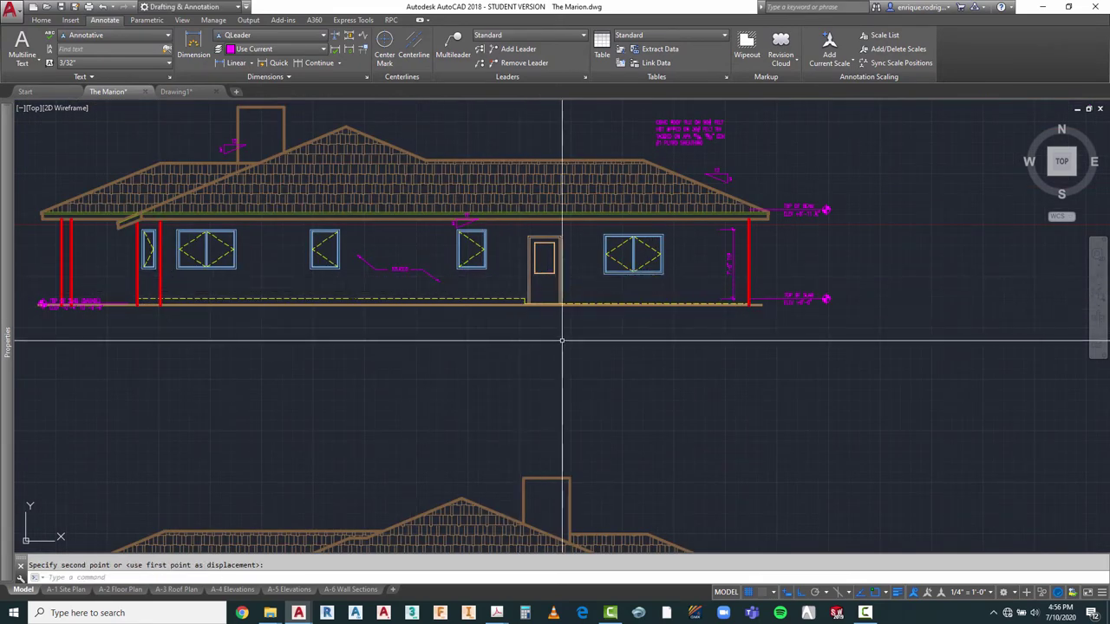
{"action": "key", "text": "Escape"}
Step: With Ortho off, move the 5:12 slope symbol above the single window nearest the door to just above the left roof slope
{"action": "scroll", "coordinate": [469, 233], "scroll_direction": "up", "scroll_amount": 4}
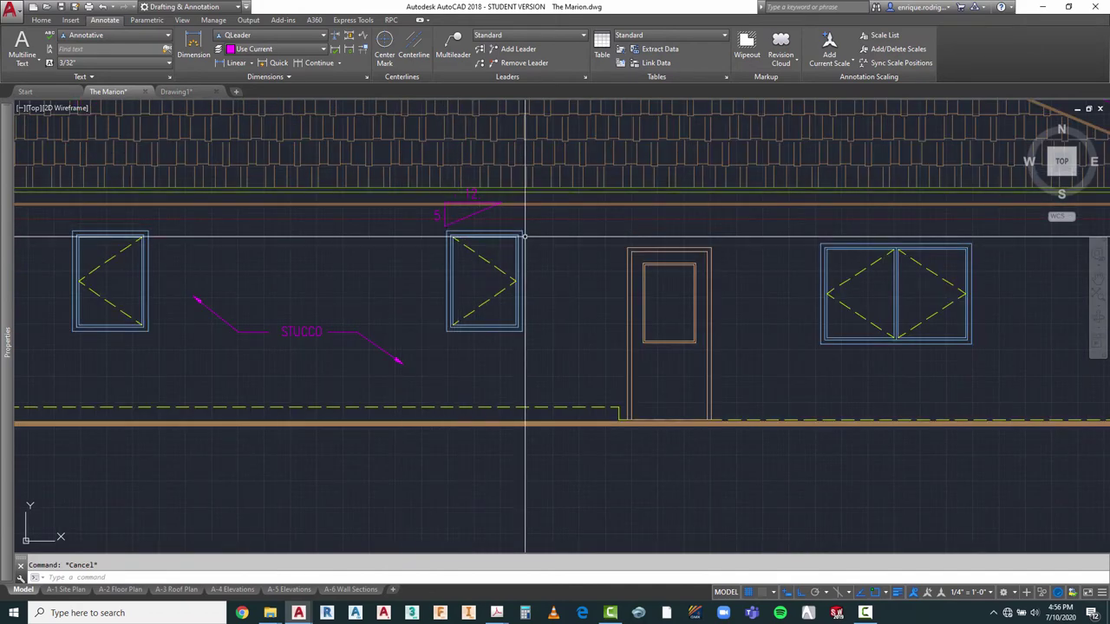
{"action": "type", "text": "M"}
{"action": "key", "text": "Return"}
{"action": "scroll", "coordinate": [414, 186], "scroll_direction": "up", "scroll_amount": 3}
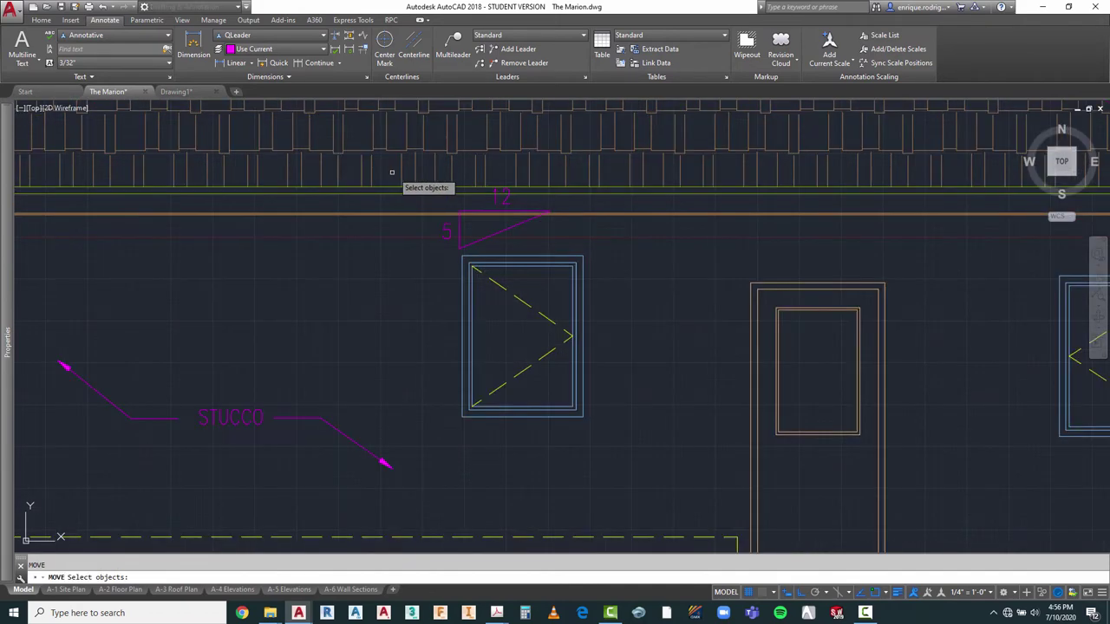
{"action": "left_click", "coordinate": [391, 172]}
{"action": "left_click", "coordinate": [595, 252]}
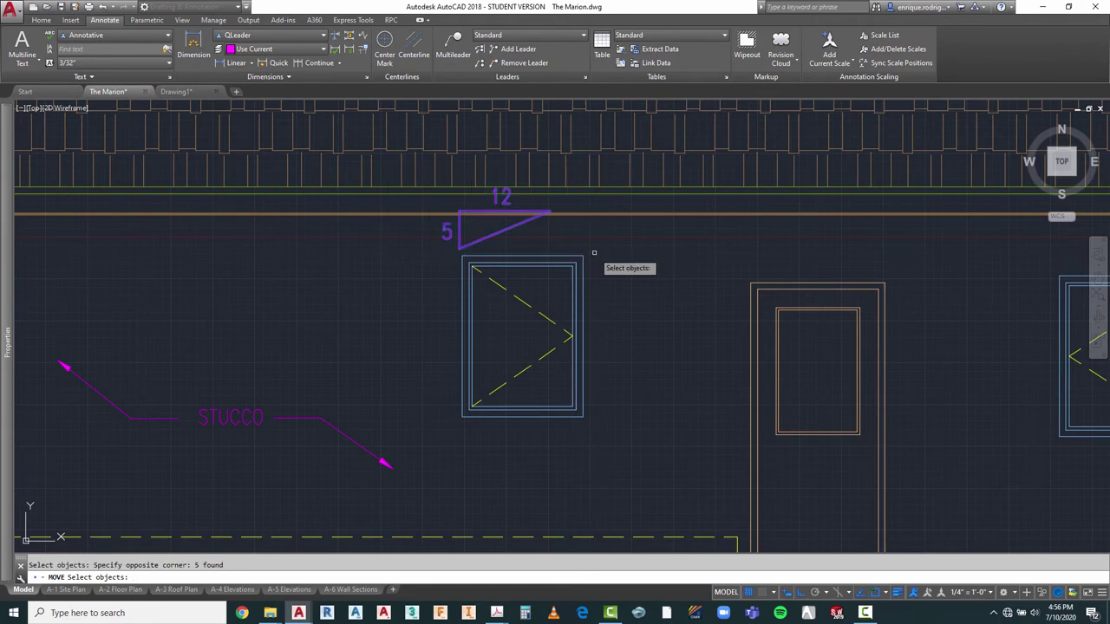
{"action": "key", "text": "Return"}
{"action": "left_click", "coordinate": [621, 277]}
{"action": "scroll", "coordinate": [783, 322], "scroll_direction": "down", "scroll_amount": 3}
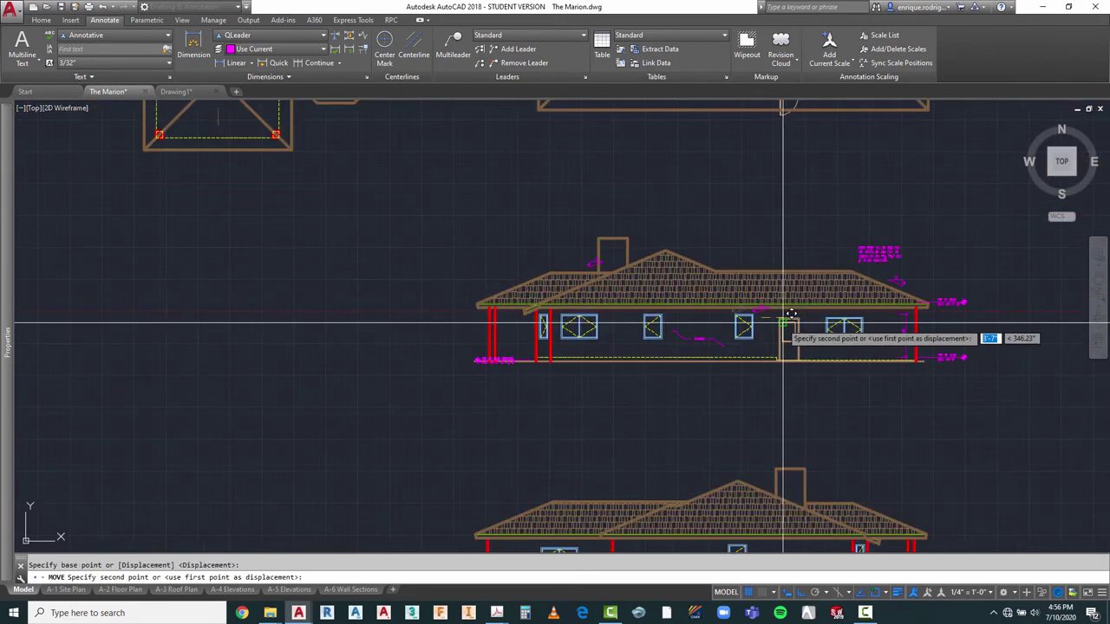
{"action": "scroll", "coordinate": [596, 284], "scroll_direction": "up", "scroll_amount": 2}
{"action": "key", "text": "F8"}
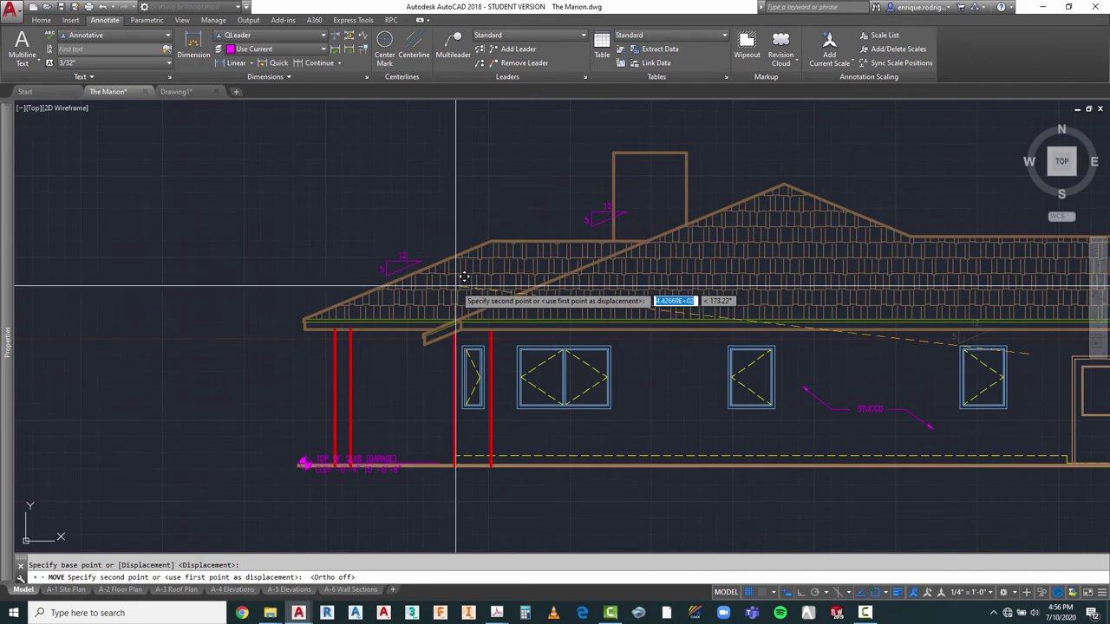
{"action": "left_click", "coordinate": [456, 284]}
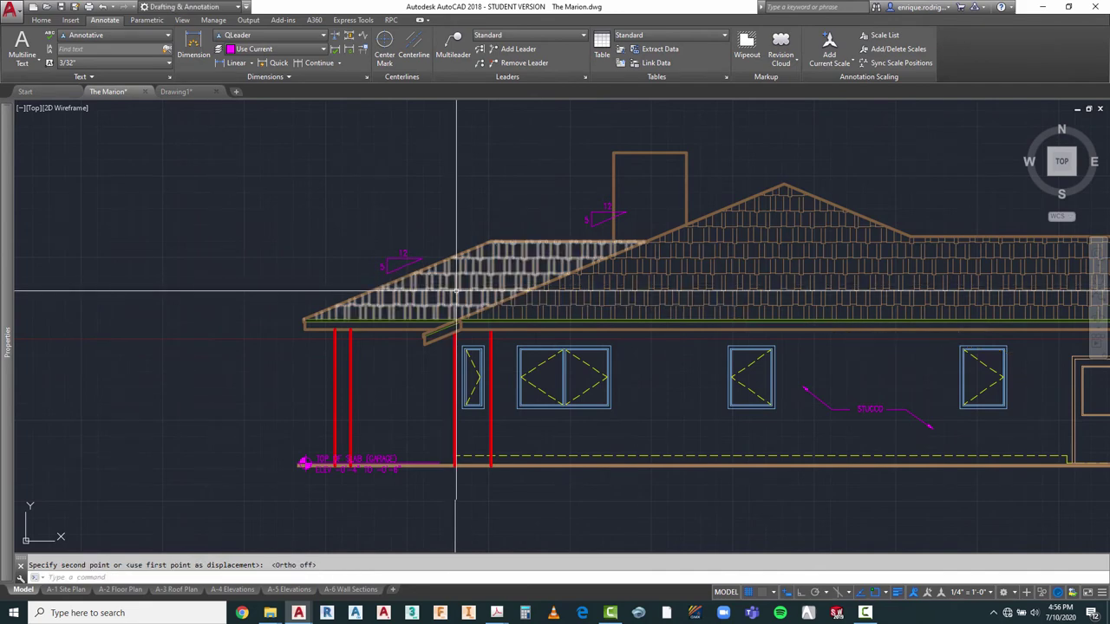
{"action": "scroll", "coordinate": [344, 219], "scroll_direction": "down", "scroll_amount": 2}
{"action": "key", "text": "Escape"}
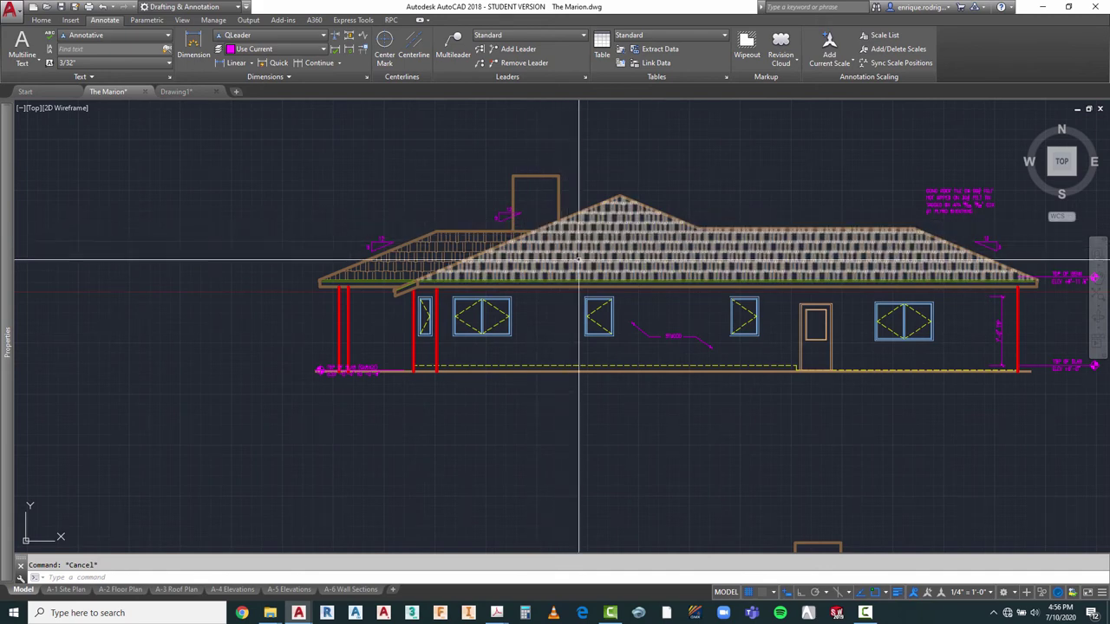
Step: Erase the extra 5:12 slope symbol overlapping the chimney's left edge on the upper side elevation
{"action": "scroll", "coordinate": [474, 217], "scroll_direction": "up", "scroll_amount": 2}
{"action": "type", "text": "e"}
{"action": "key", "text": "Return"}
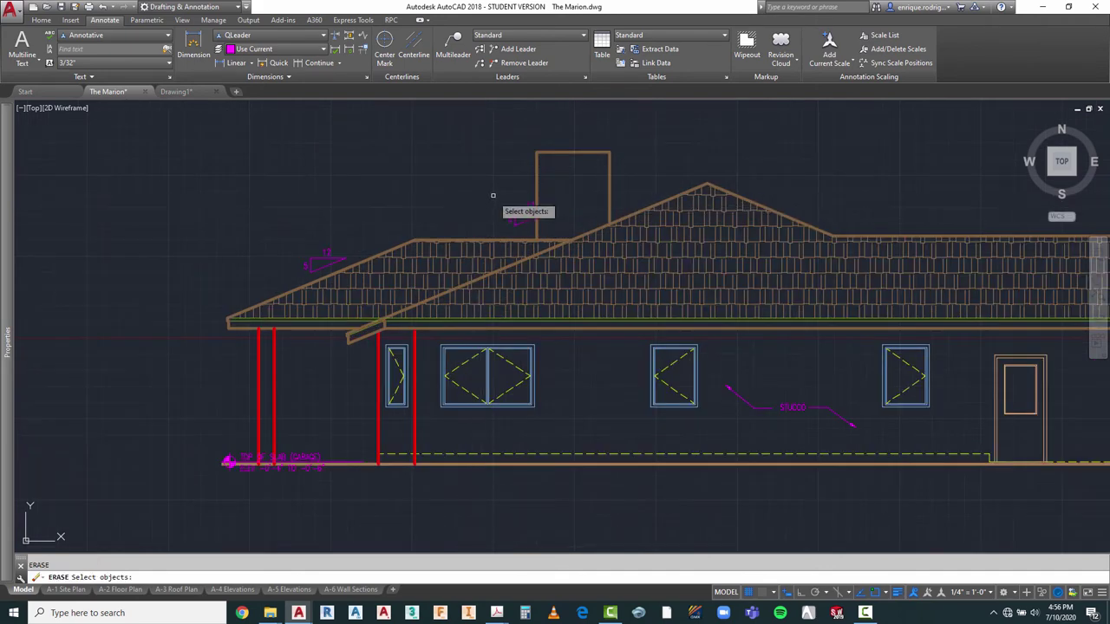
{"action": "left_click", "coordinate": [496, 194]}
{"action": "left_click", "coordinate": [569, 230]}
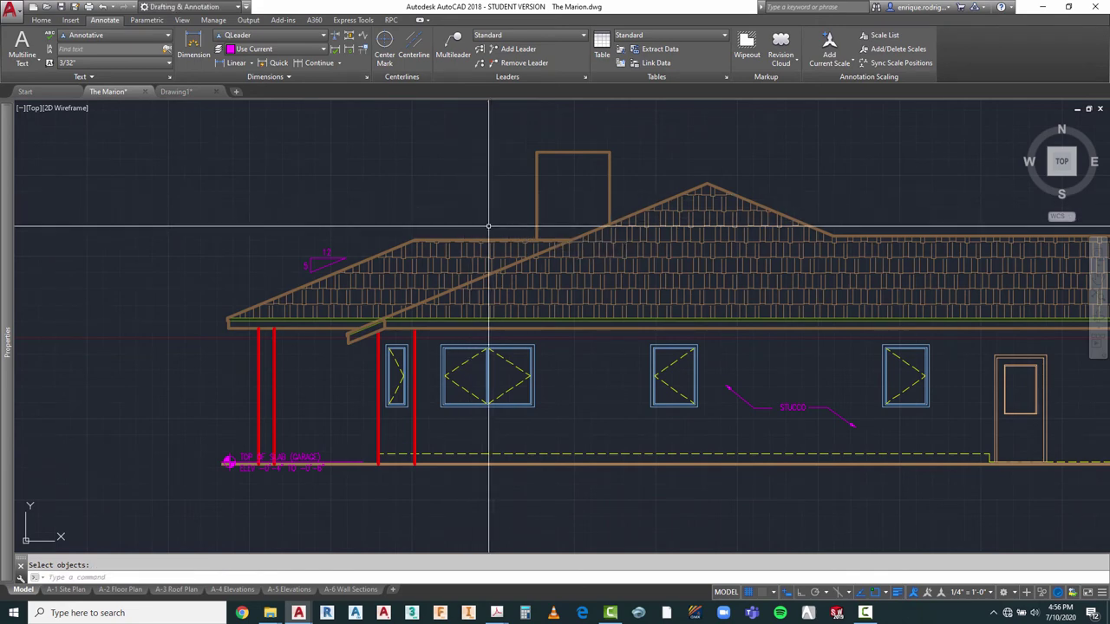
{"action": "scroll", "coordinate": [349, 177], "scroll_direction": "down", "scroll_amount": 3}
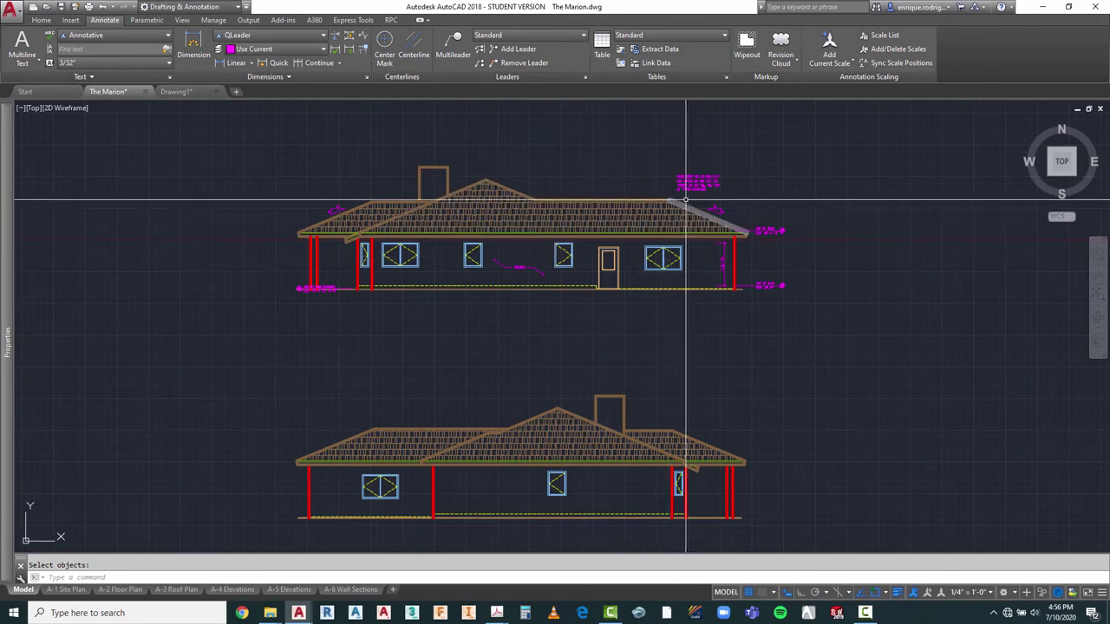
Step: Move the 5:12 slope symbol at the right end of the upper side elevation slightly closer to the roof slope
{"action": "scroll", "coordinate": [682, 199], "scroll_direction": "up", "scroll_amount": 2}
{"action": "key", "text": "Escape"}
{"action": "scroll", "coordinate": [743, 168], "scroll_direction": "up", "scroll_amount": 3}
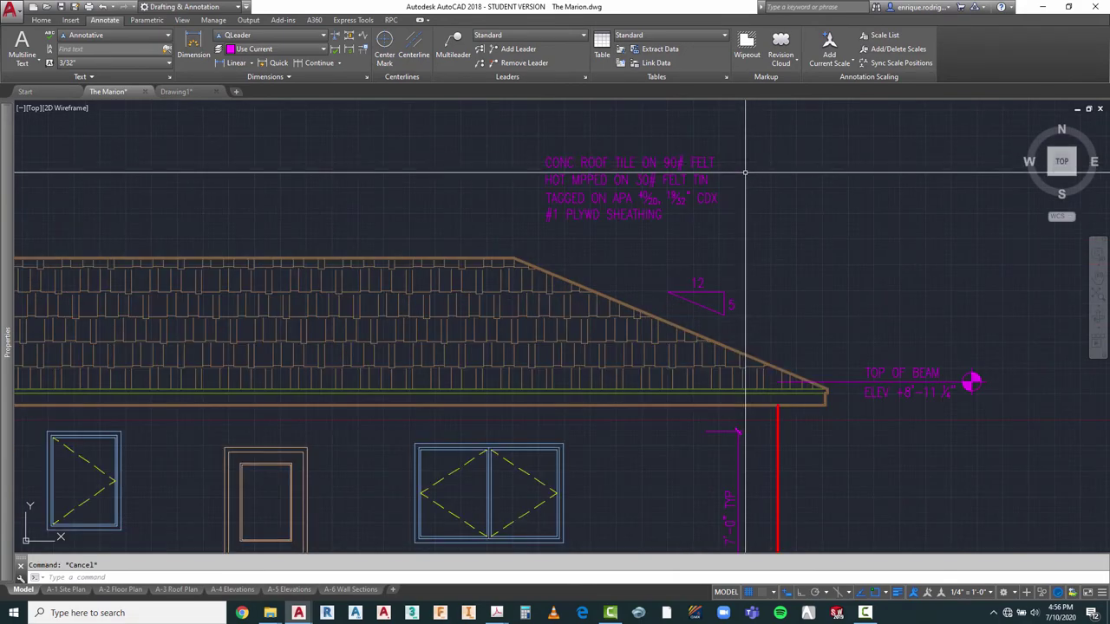
{"action": "scroll", "coordinate": [598, 191], "scroll_direction": "down", "scroll_amount": 1}
{"action": "type", "text": "M"}
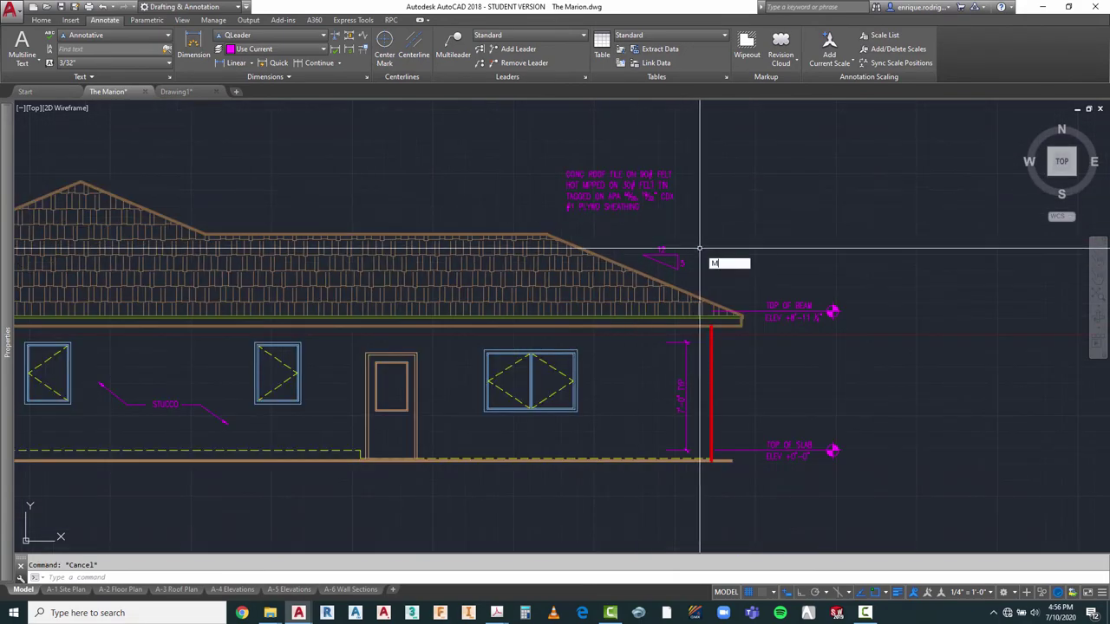
{"action": "left_click", "coordinate": [652, 269]}
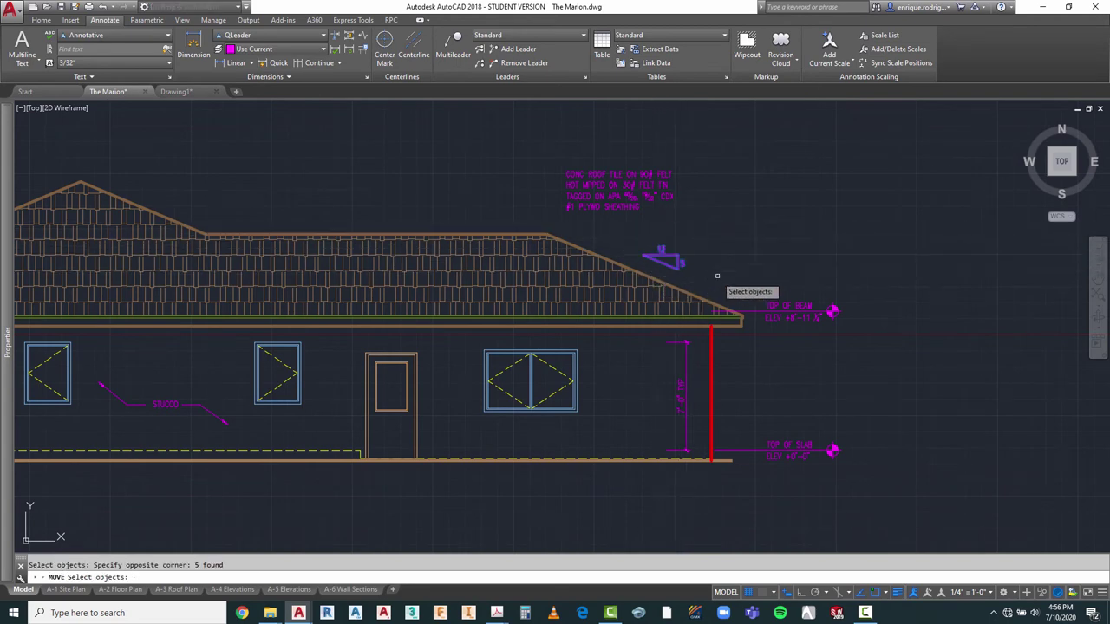
{"action": "key", "text": "Return"}
{"action": "left_click", "coordinate": [711, 255]}
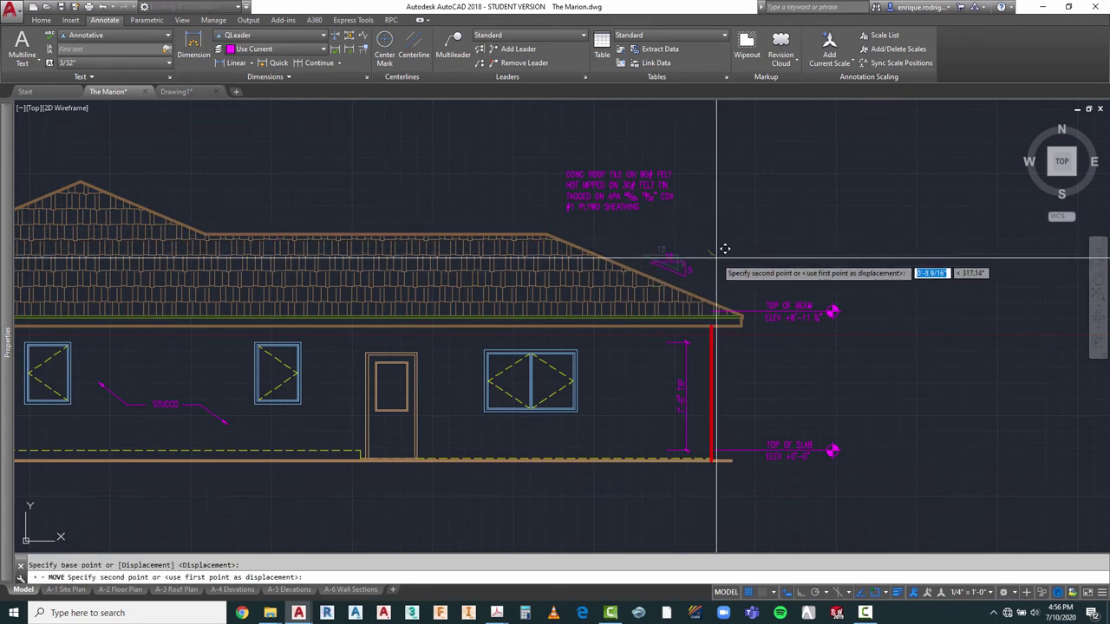
{"action": "scroll", "coordinate": [717, 258], "scroll_direction": "down", "scroll_amount": 5}
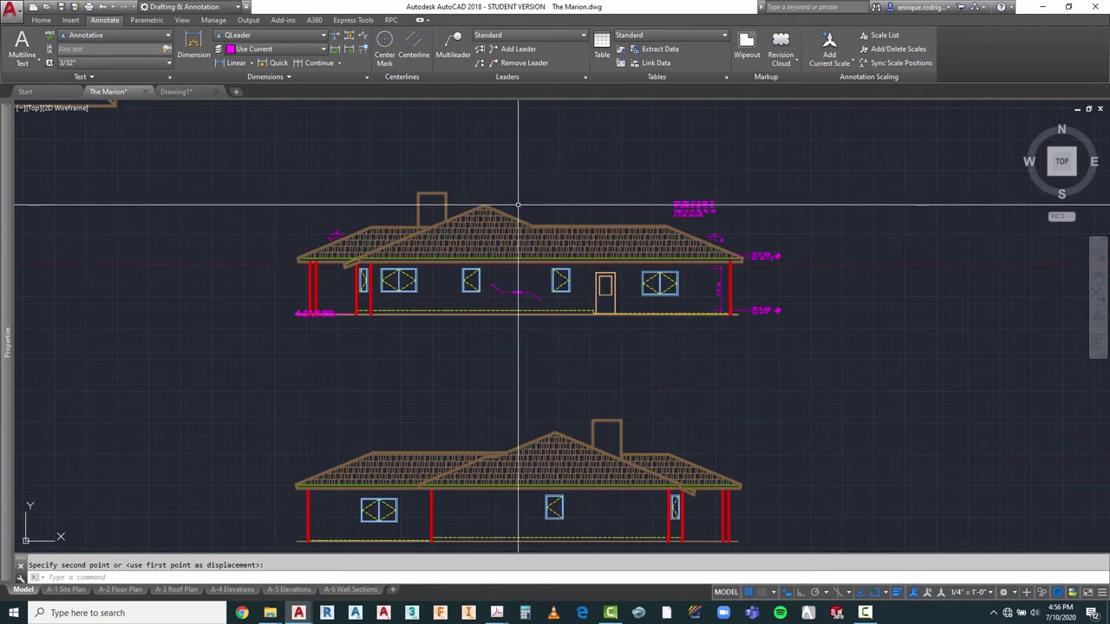
Step: With Ortho on, mirror the TOP OF SLAB marker across a vertical line to the upper side elevation's left side, erasing the source
{"action": "scroll", "coordinate": [642, 220], "scroll_direction": "up", "scroll_amount": 2}
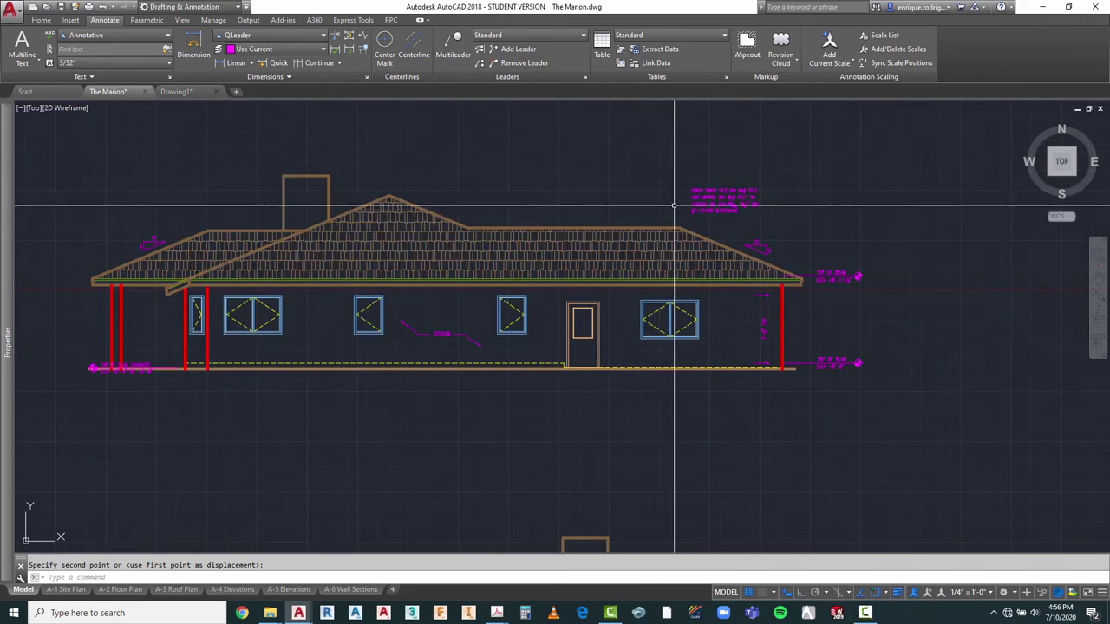
{"action": "scroll", "coordinate": [863, 307], "scroll_direction": "up", "scroll_amount": 3}
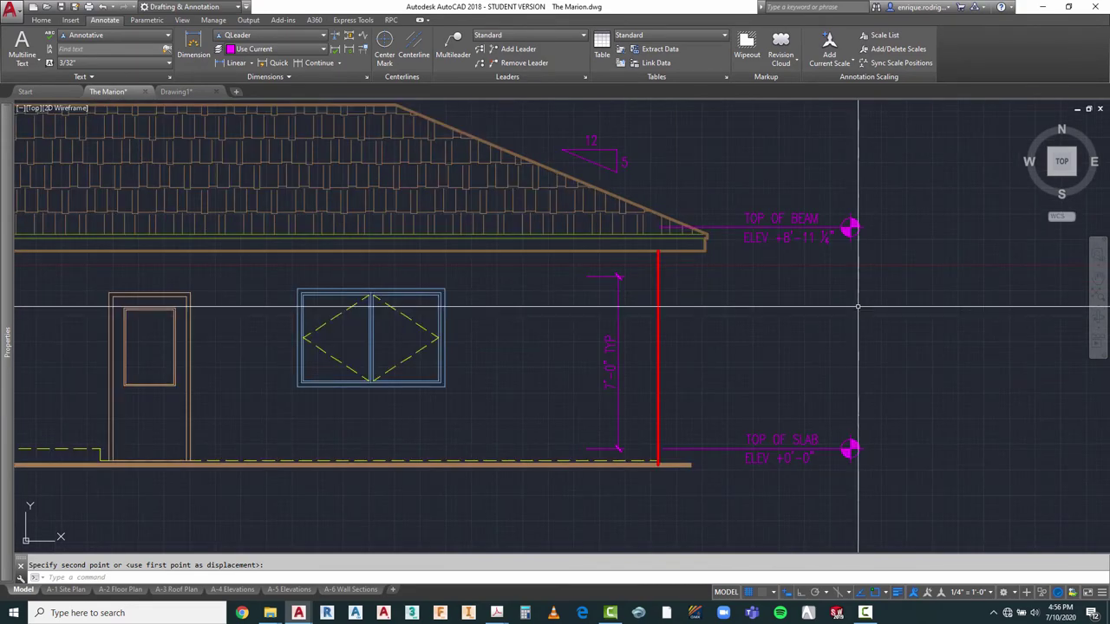
{"action": "scroll", "coordinate": [739, 239], "scroll_direction": "down", "scroll_amount": 2}
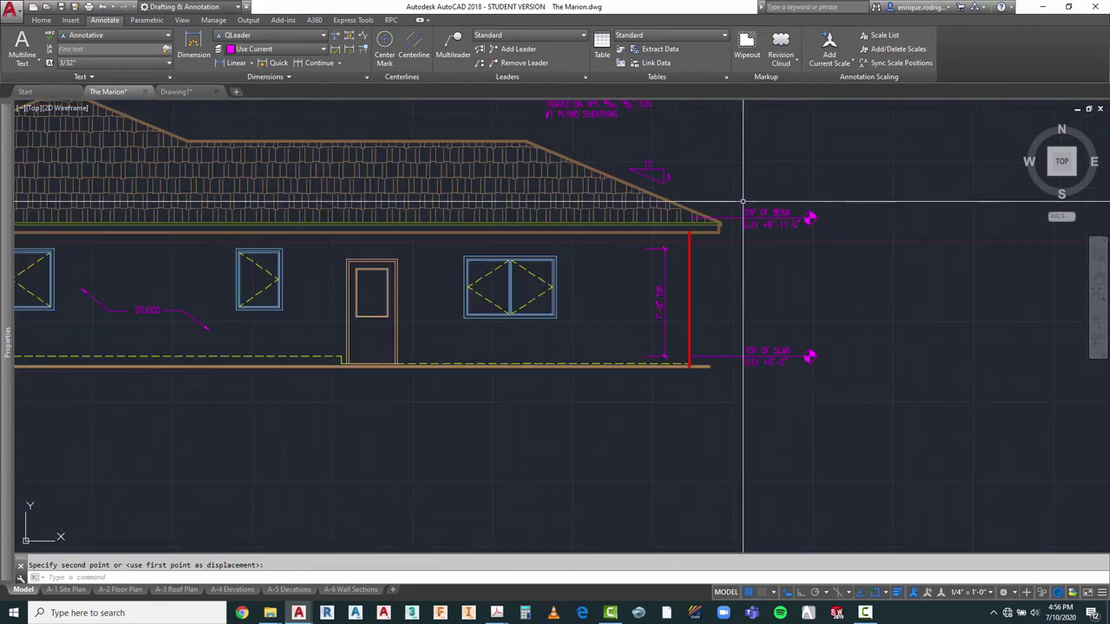
{"action": "scroll", "coordinate": [785, 365], "scroll_direction": "down", "scroll_amount": 3}
{"action": "scroll", "coordinate": [867, 330], "scroll_direction": "up", "scroll_amount": 3}
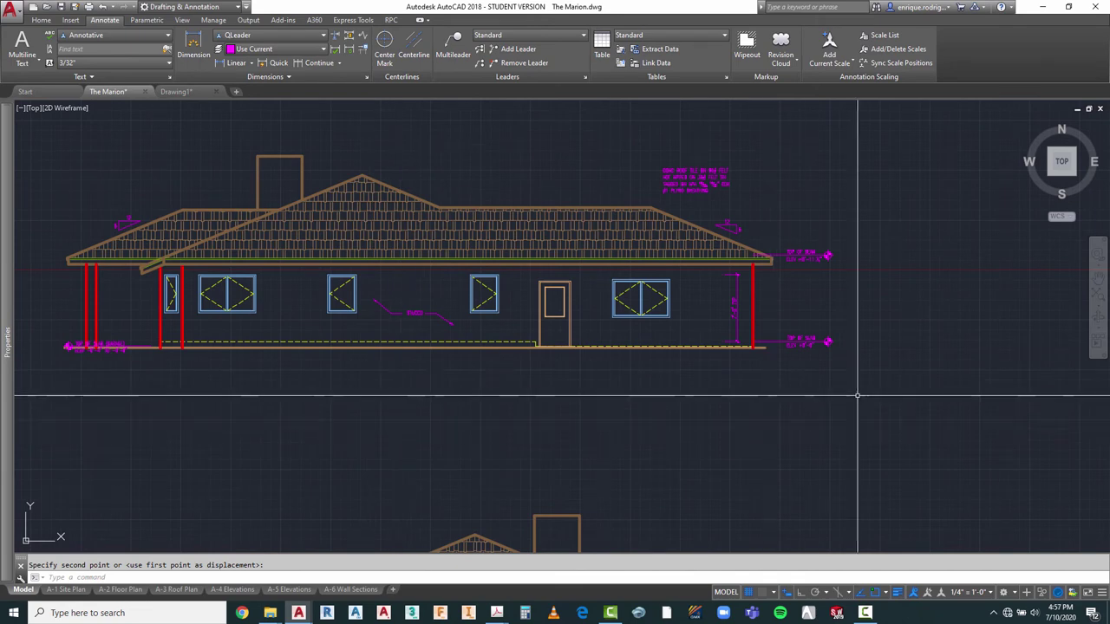
{"action": "key", "text": "Escape"}
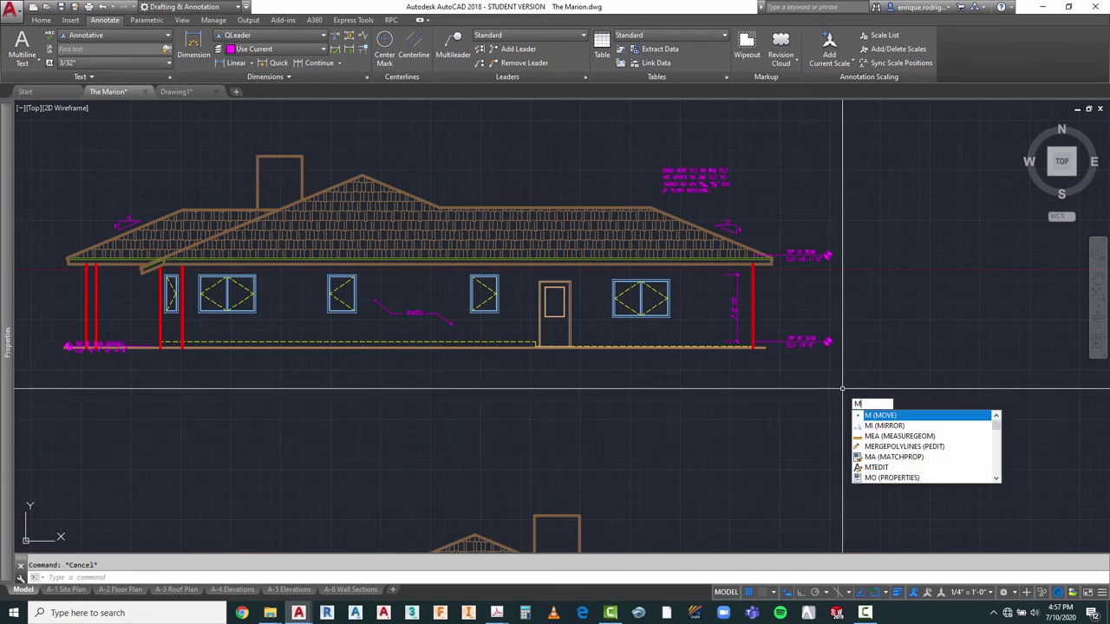
{"action": "type", "text": "MI"}
{"action": "key", "text": "Return"}
{"action": "left_click", "coordinate": [851, 316]}
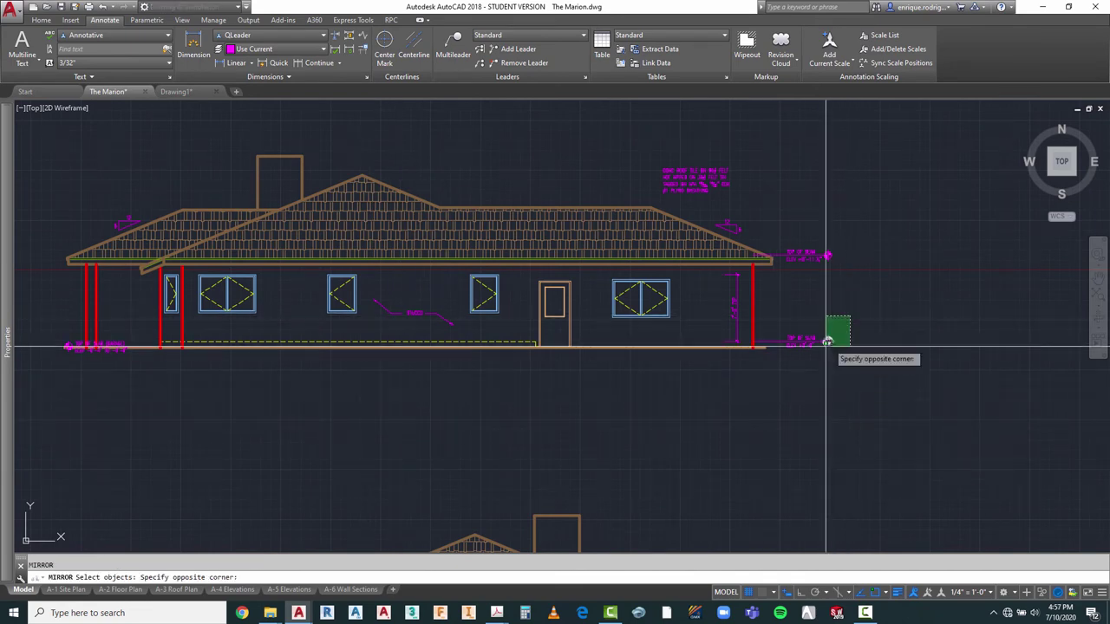
{"action": "left_click", "coordinate": [778, 375]}
{"action": "scroll", "coordinate": [880, 343], "scroll_direction": "down", "scroll_amount": 2}
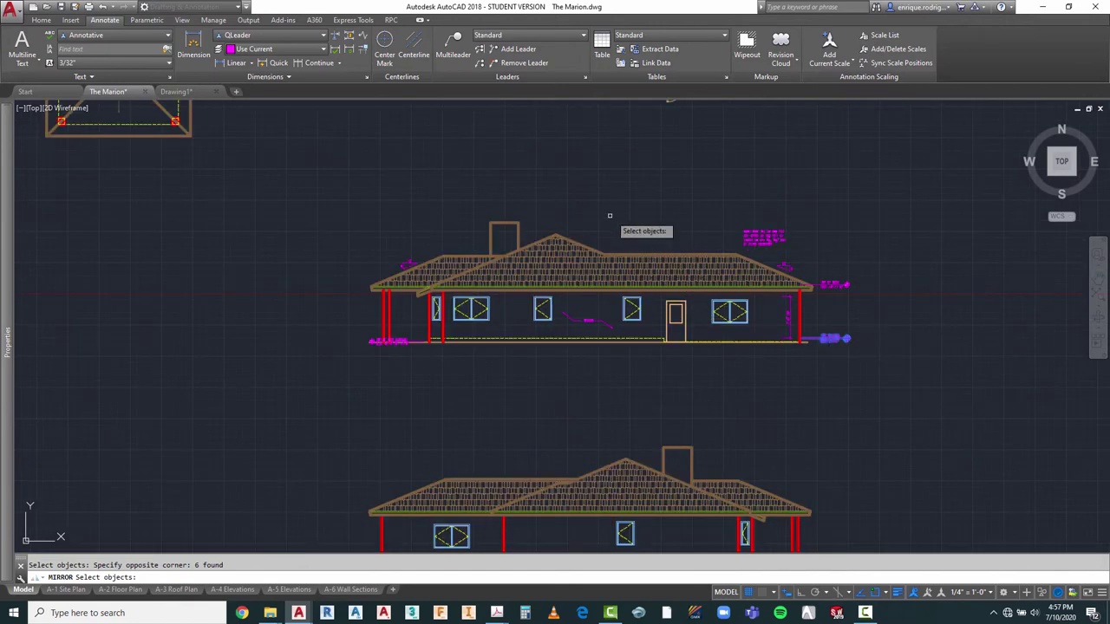
{"action": "key", "text": "Return"}
{"action": "left_click", "coordinate": [560, 202]}
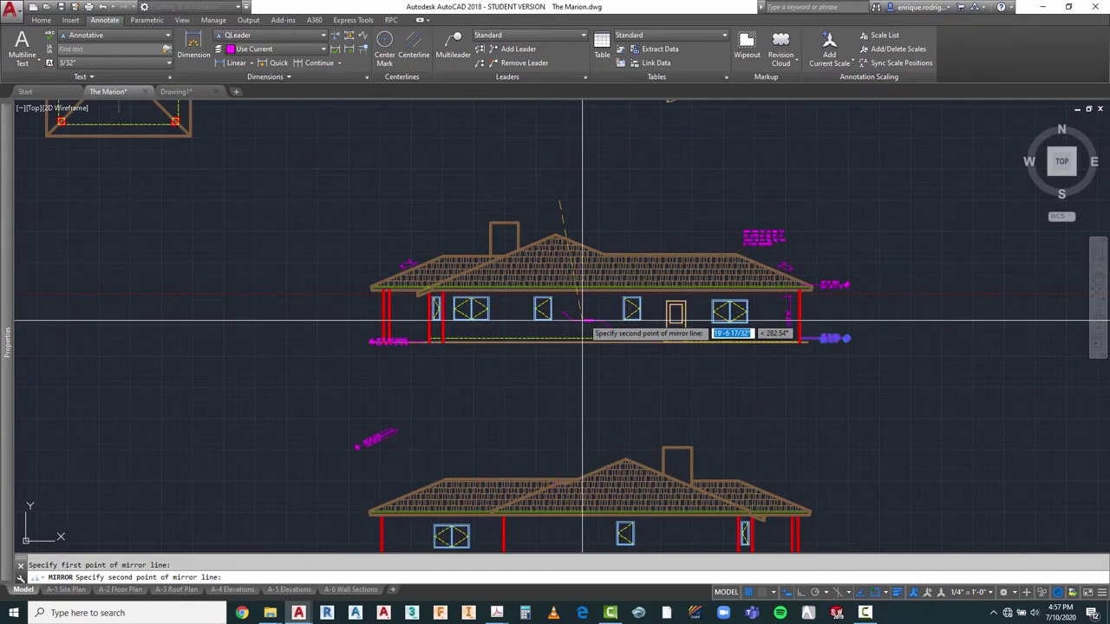
{"action": "key", "text": "F8"}
{"action": "left_click", "coordinate": [560, 366]}
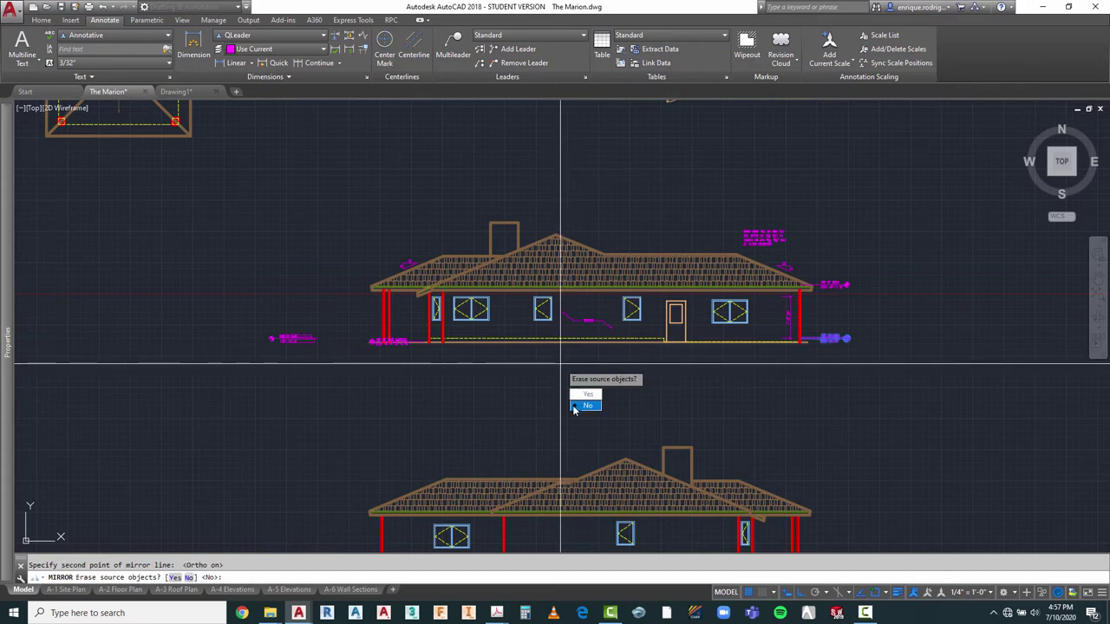
{"action": "key", "text": "Down"}
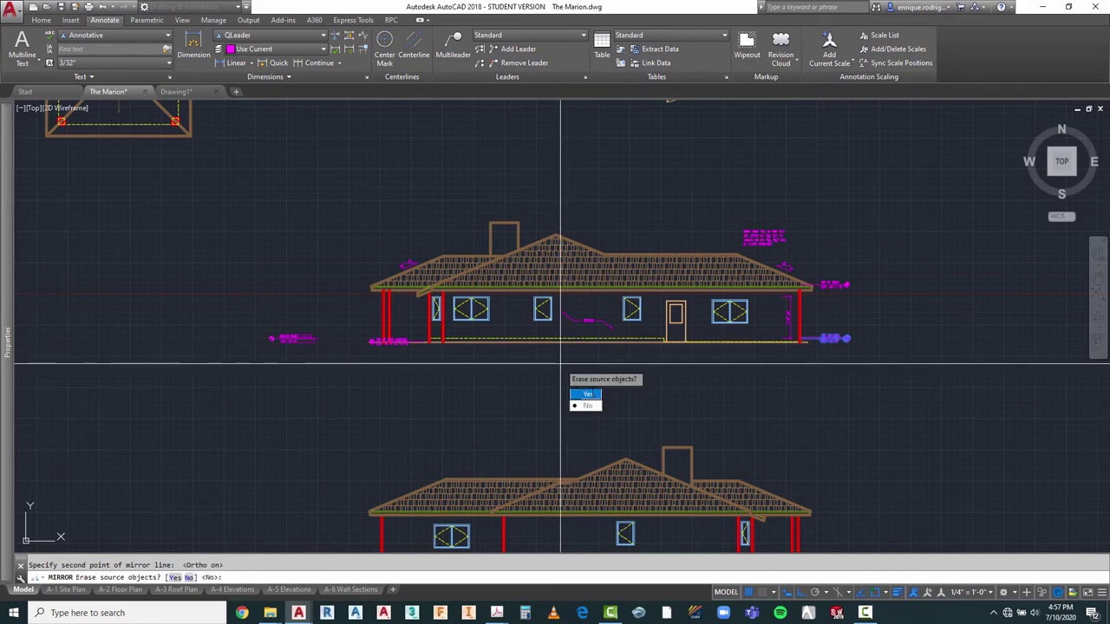
{"action": "key", "text": "Escape"}
Step: Mirror the TOP OF SLAB (GARAGE) marker across a vertical line to the elevation's right end, erasing the source
{"action": "scroll", "coordinate": [347, 357], "scroll_direction": "up", "scroll_amount": 4}
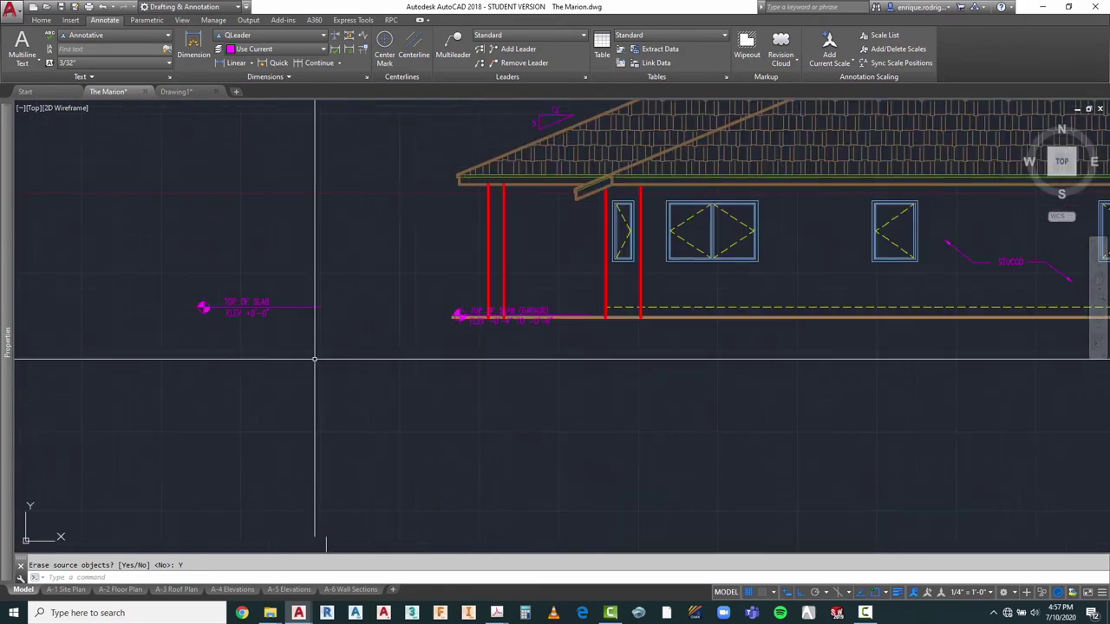
{"action": "type", "text": "MI"}
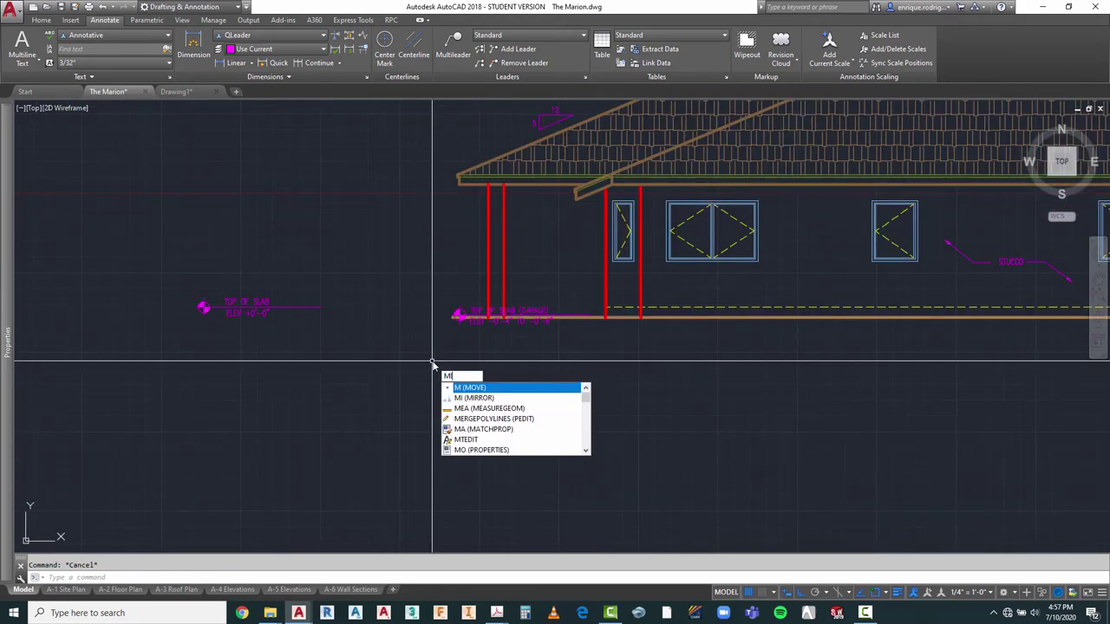
{"action": "key", "text": "Return"}
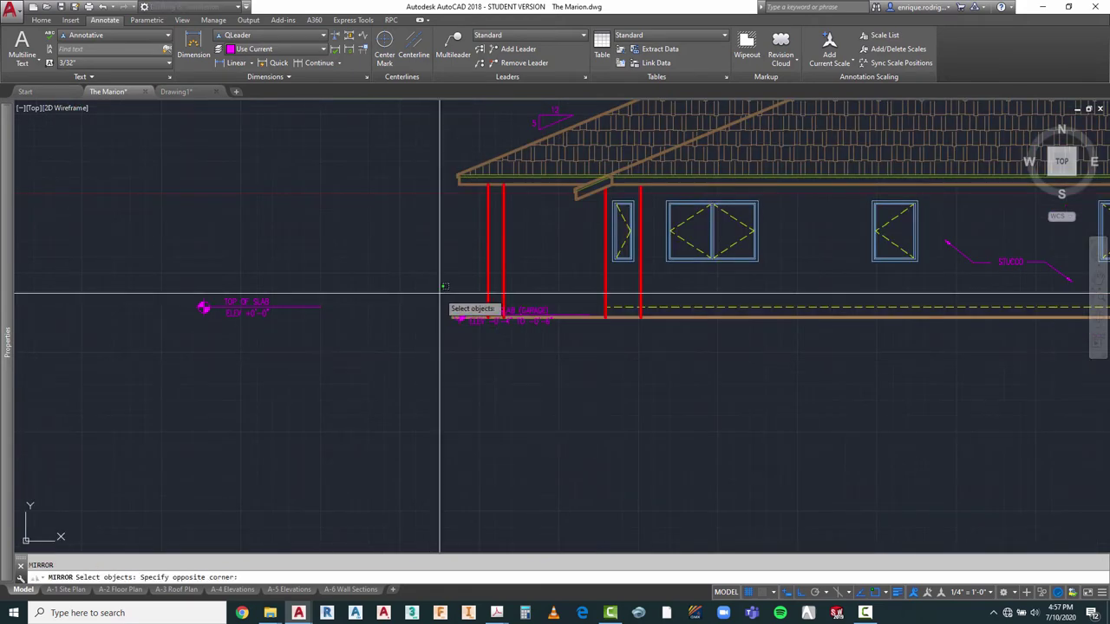
{"action": "left_click", "coordinate": [568, 346]}
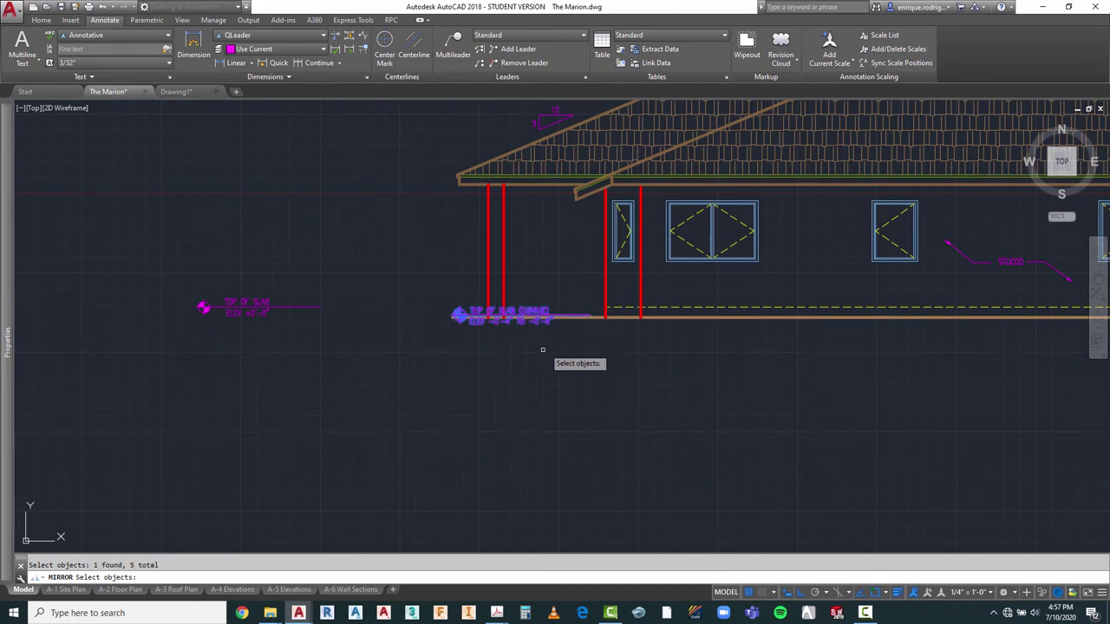
{"action": "key", "text": "Return"}
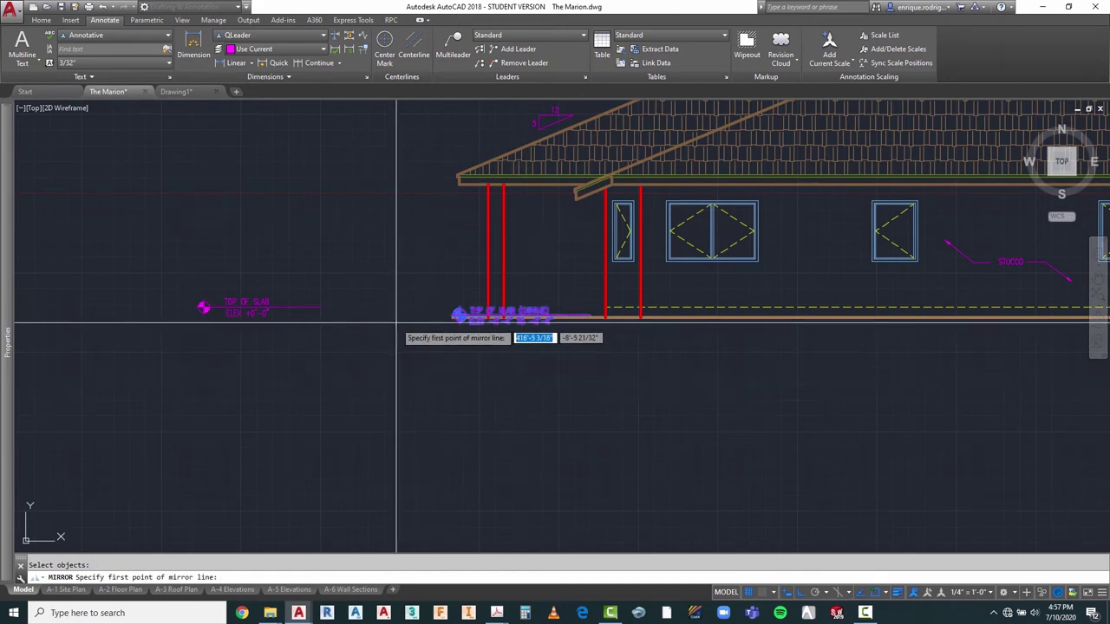
{"action": "scroll", "coordinate": [404, 325], "scroll_direction": "down", "scroll_amount": 4}
{"action": "left_click", "coordinate": [661, 198]}
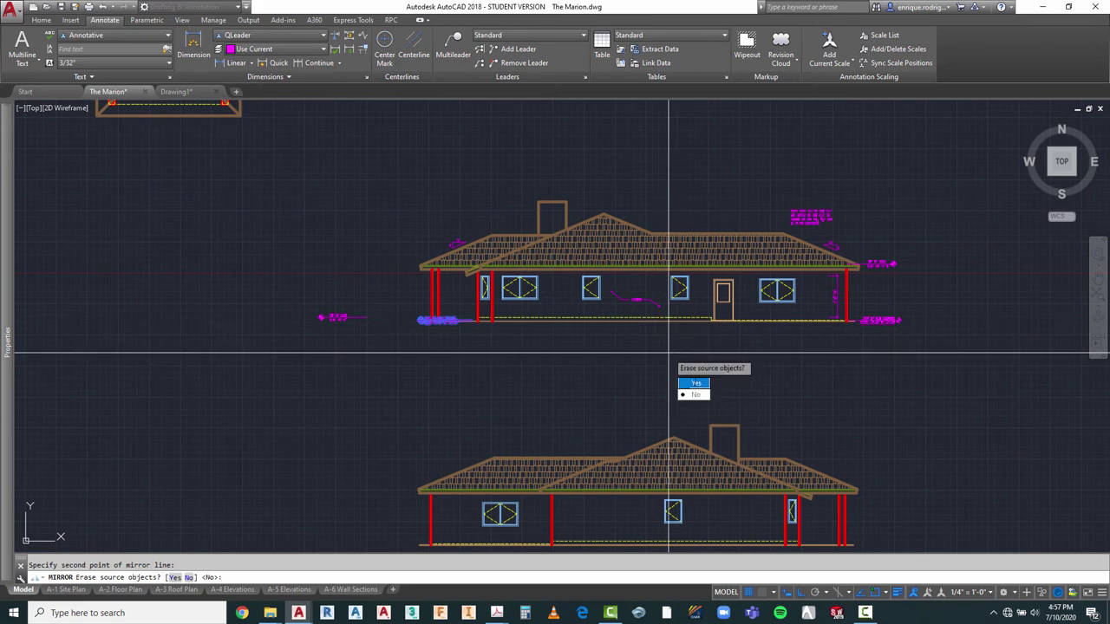
{"action": "key", "text": "Escape"}
Step: Stretch the garage slab marker's line and target symbol outward, away from the end of its text
{"action": "scroll", "coordinate": [764, 352], "scroll_direction": "up", "scroll_amount": 6}
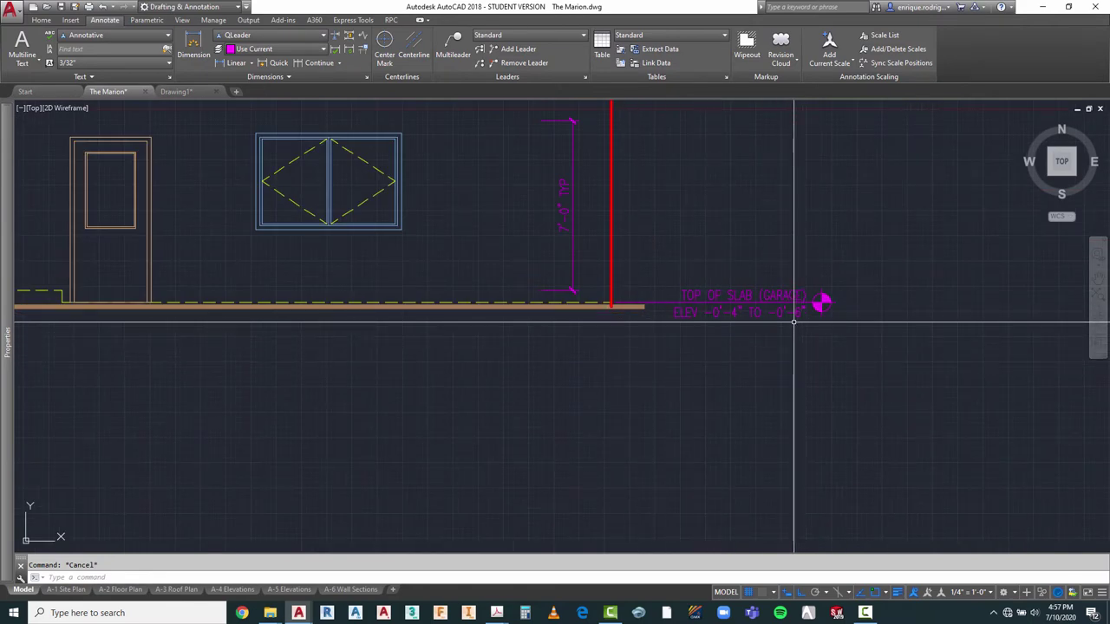
{"action": "scroll", "coordinate": [862, 364], "scroll_direction": "up", "scroll_amount": 2}
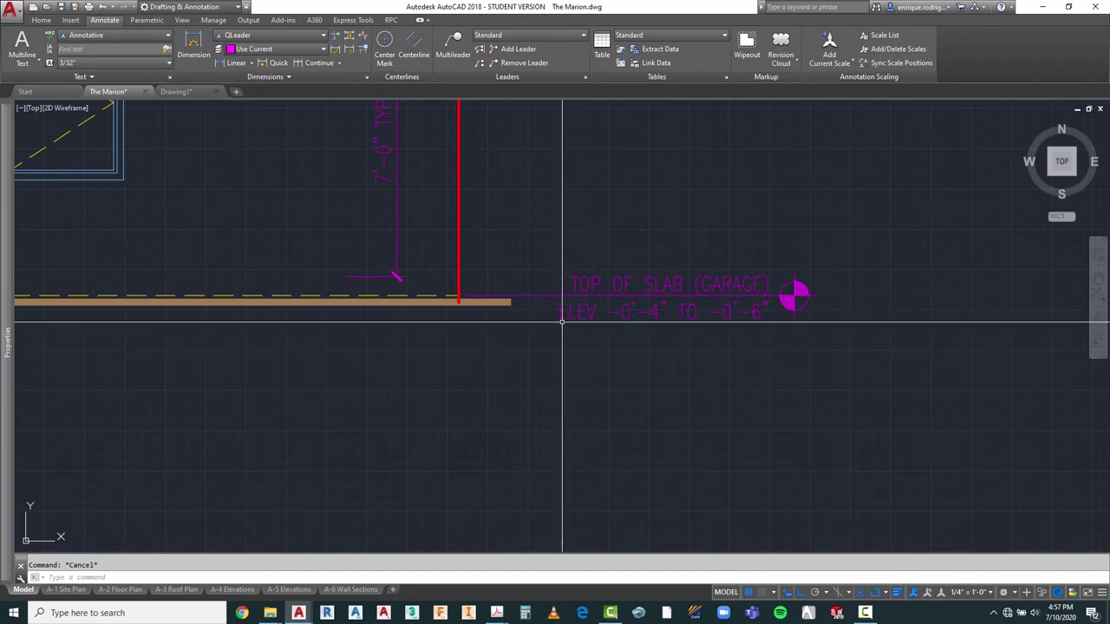
{"action": "type", "text": "s"}
{"action": "key", "text": "Return"}
{"action": "type", "text": "c"}
{"action": "key", "text": "Return"}
{"action": "left_click", "coordinate": [830, 260]}
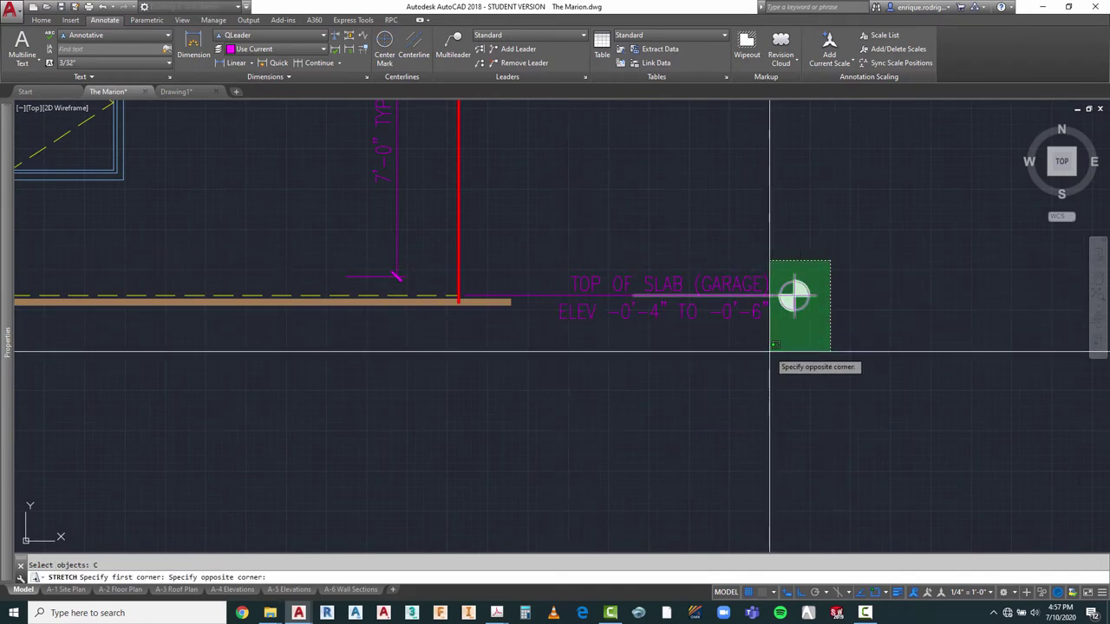
{"action": "left_click", "coordinate": [771, 351]}
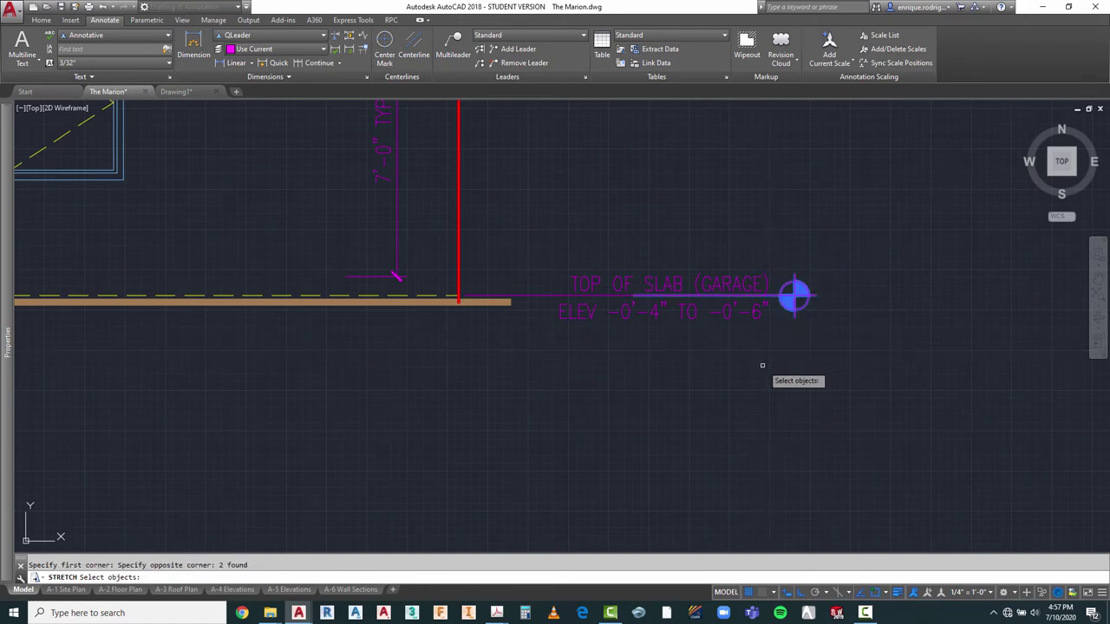
{"action": "key", "text": "Return"}
{"action": "left_click", "coordinate": [783, 364]}
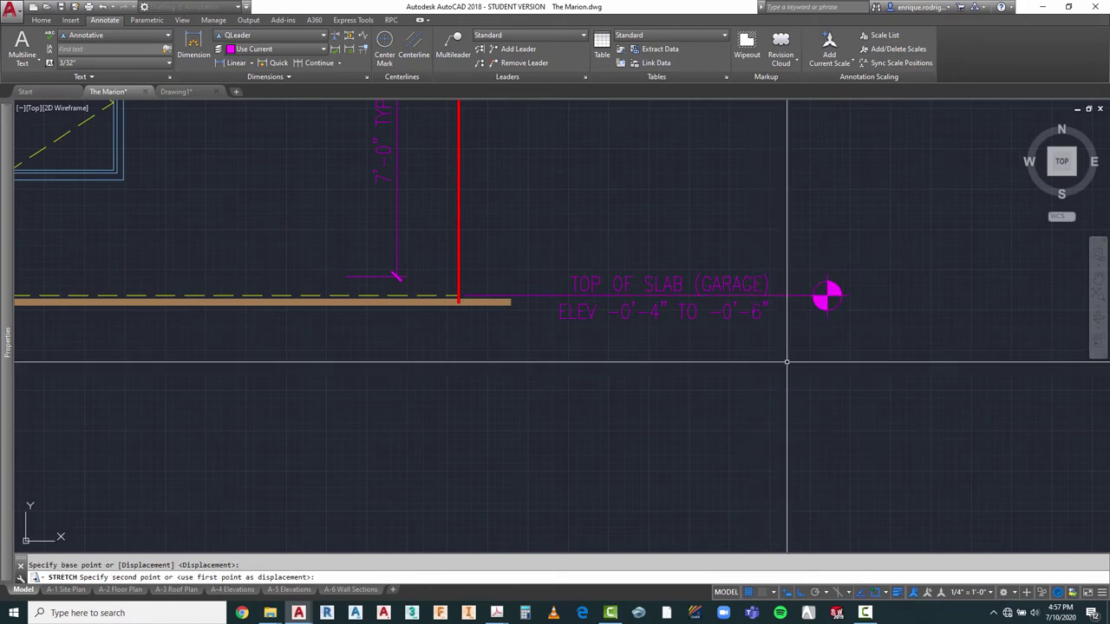
{"action": "left_click", "coordinate": [787, 363]}
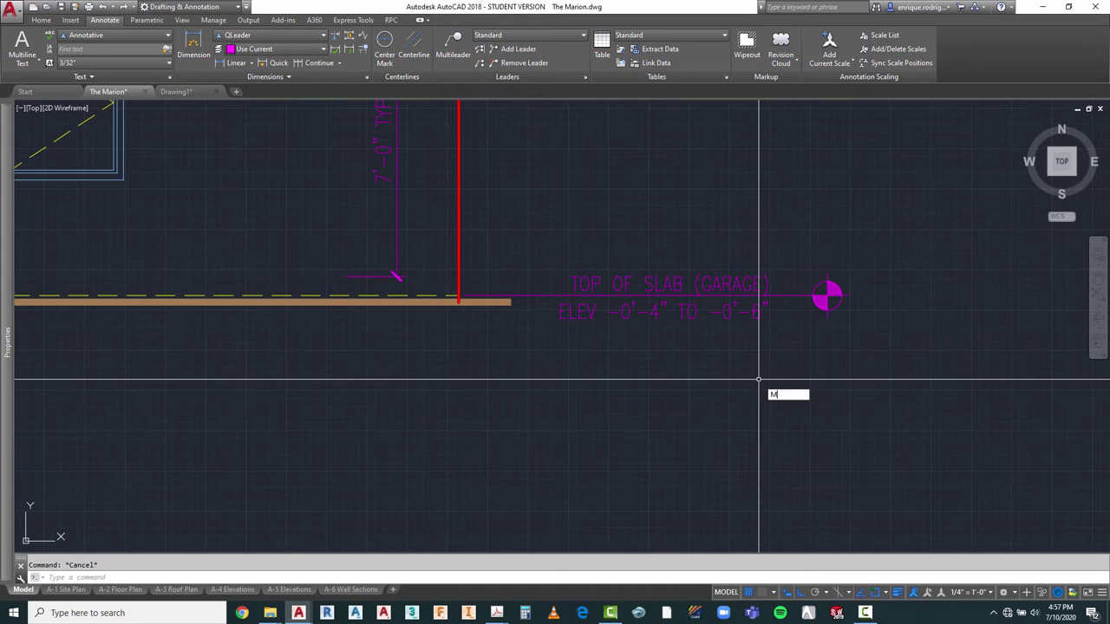
Step: Move the garage marker's ELEV -0'-4" TO -0'-6" text horizontally to line up with the start of the text above it
{"action": "left_click", "coordinate": [773, 304]}
{"action": "left_click", "coordinate": [562, 352]}
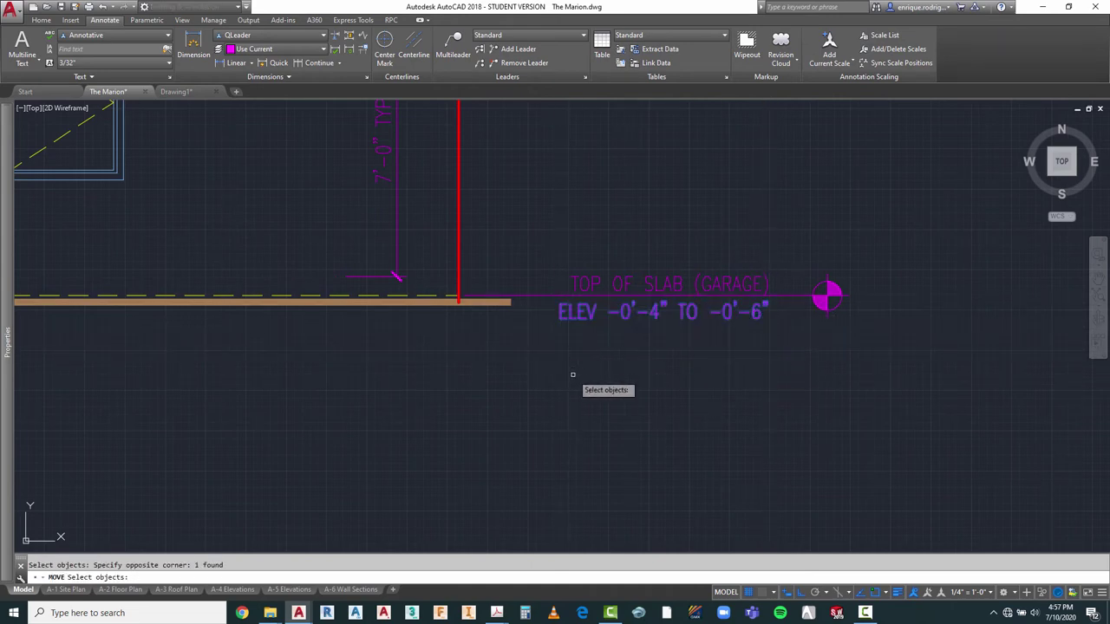
{"action": "key", "text": "Return"}
{"action": "left_click", "coordinate": [563, 368]}
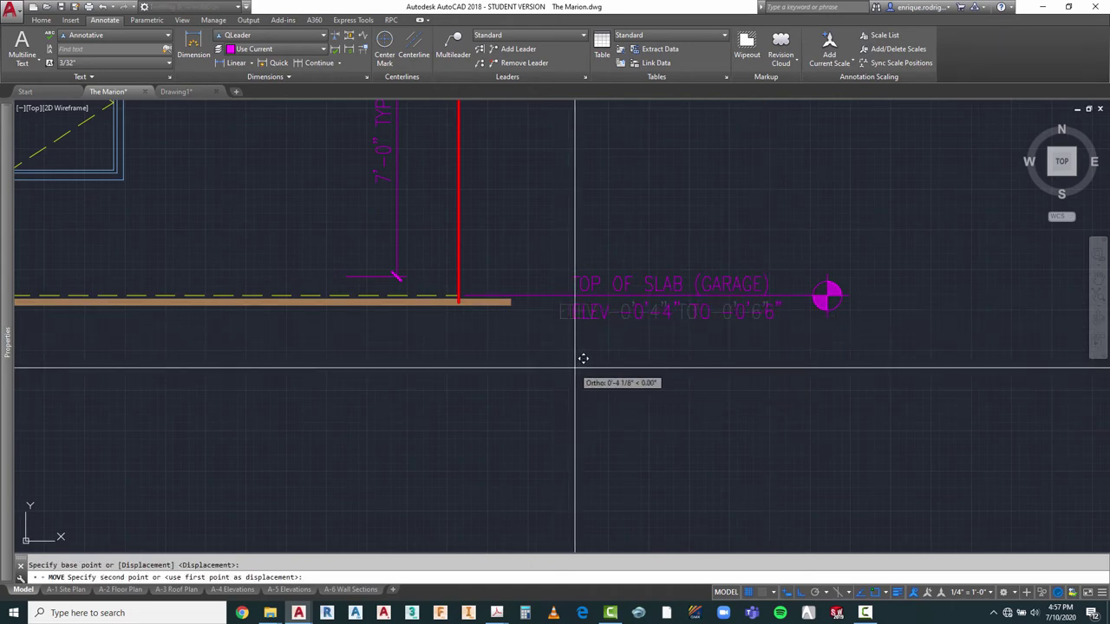
{"action": "left_click", "coordinate": [571, 367]}
{"action": "scroll", "coordinate": [587, 372], "scroll_direction": "down", "scroll_amount": 4}
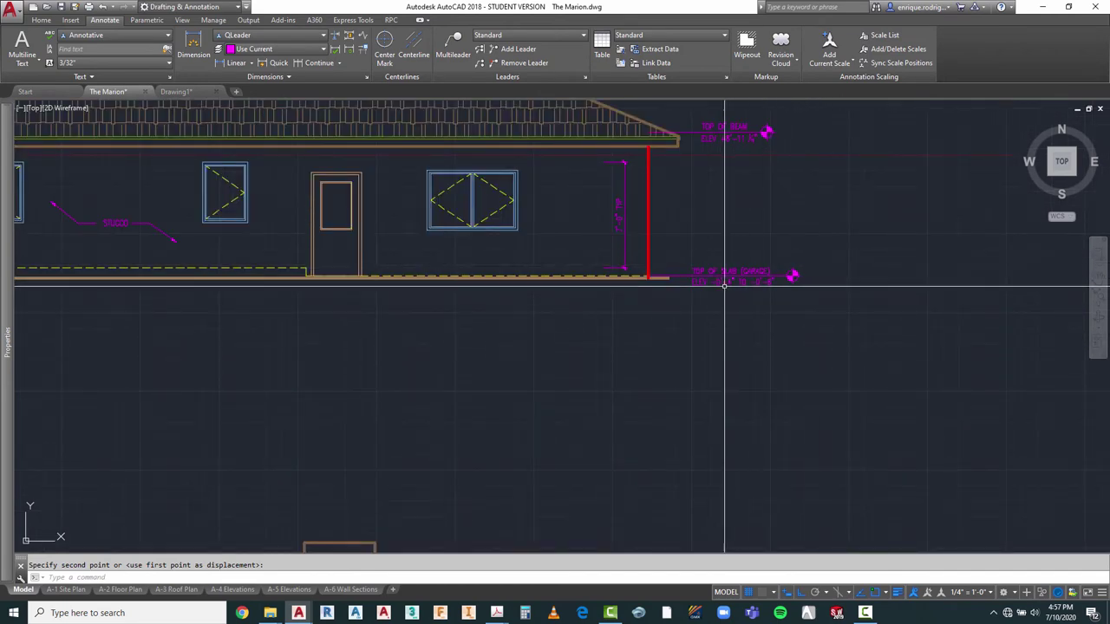
{"action": "scroll", "coordinate": [336, 271], "scroll_direction": "up", "scroll_amount": 5}
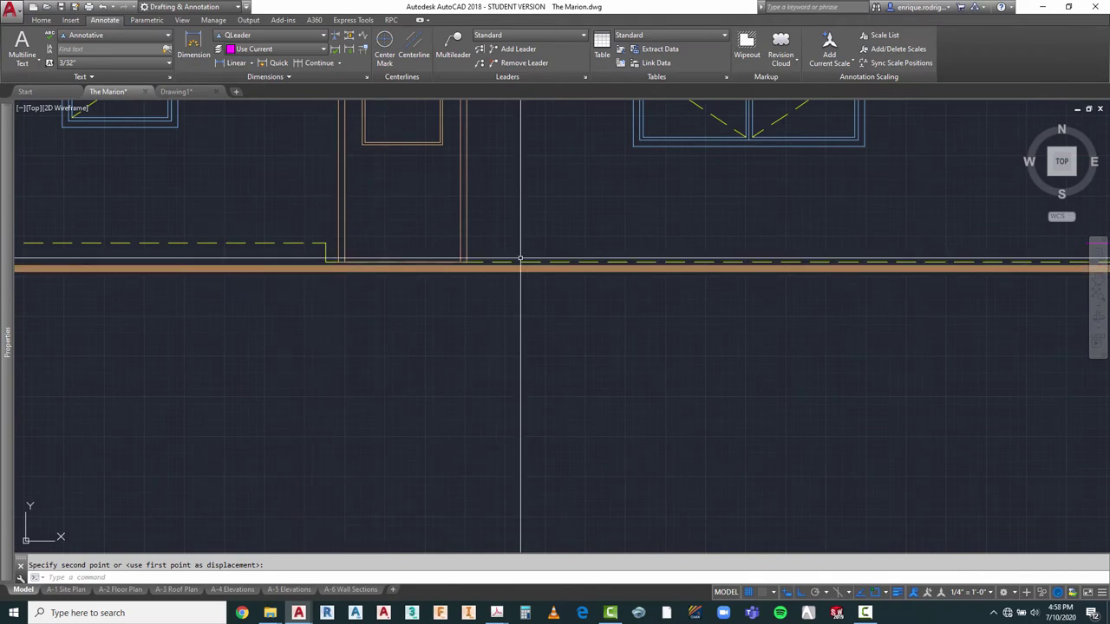
{"action": "scroll", "coordinate": [478, 249], "scroll_direction": "down", "scroll_amount": 3}
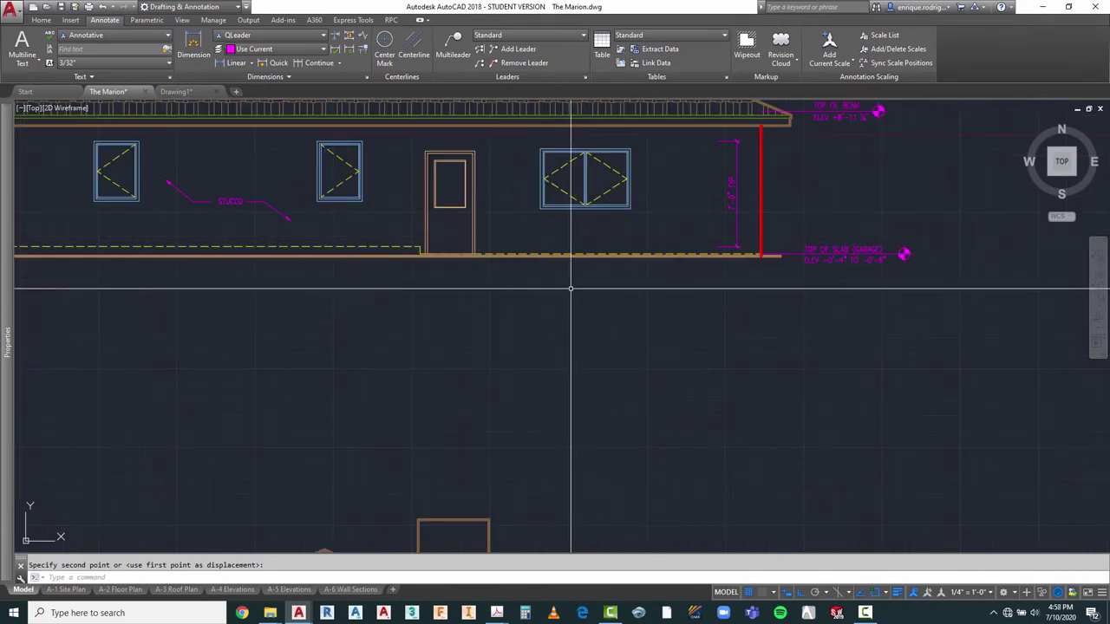
{"action": "scroll", "coordinate": [753, 234], "scroll_direction": "down", "scroll_amount": 3}
{"action": "scroll", "coordinate": [754, 199], "scroll_direction": "up", "scroll_amount": 3}
{"action": "key", "text": "Escape"}
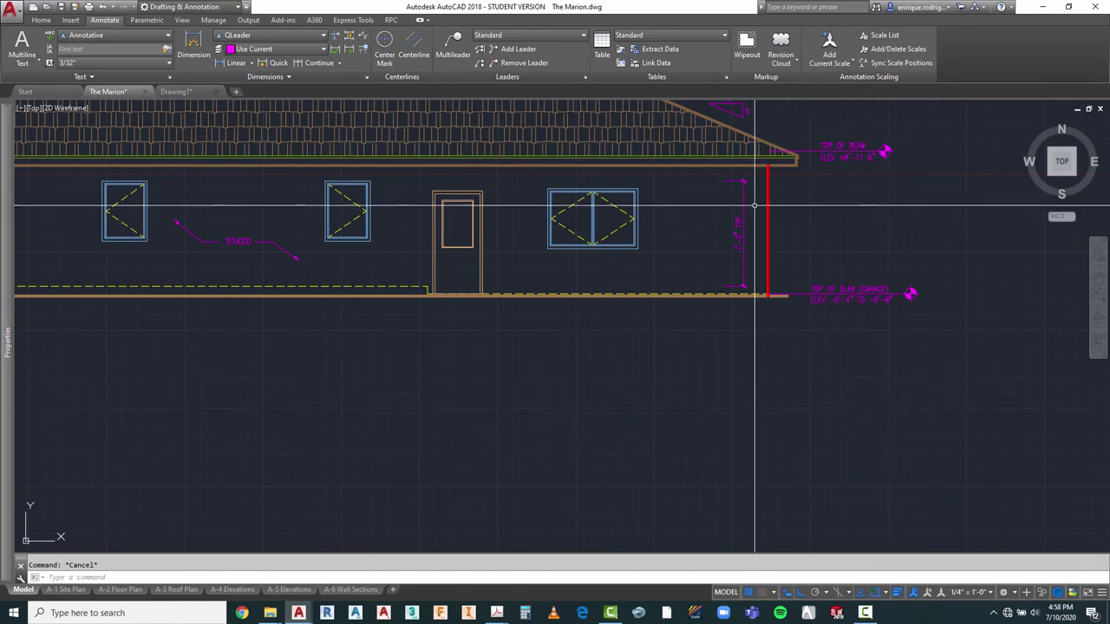
{"action": "left_click", "coordinate": [753, 209]}
{"action": "left_click", "coordinate": [729, 380]}
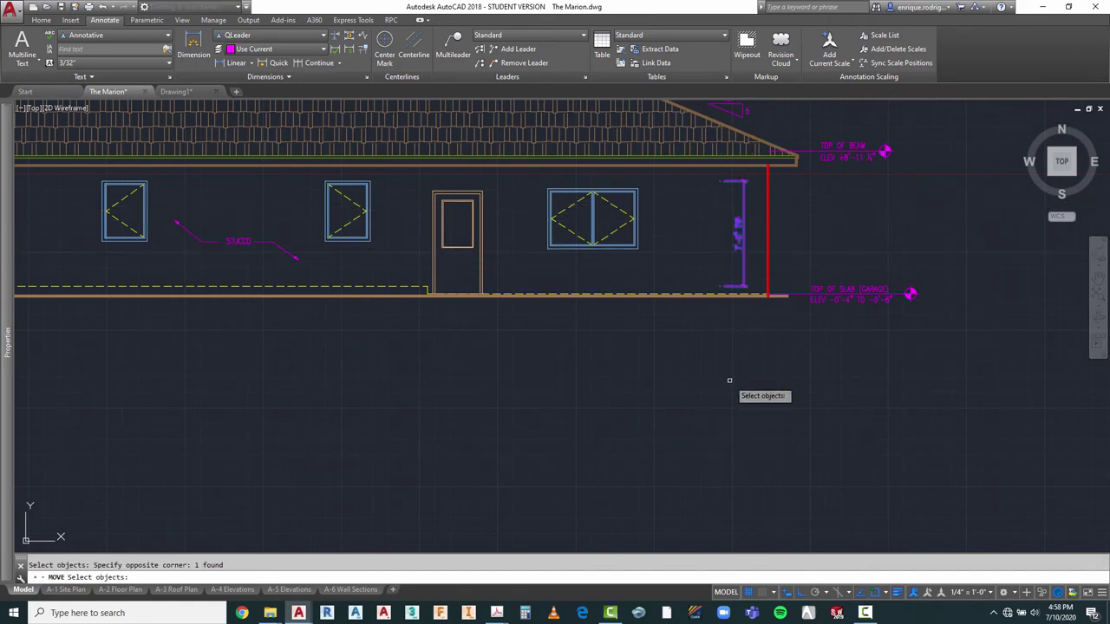
{"action": "right_click", "coordinate": [744, 339]}
{"action": "left_click", "coordinate": [752, 349]}
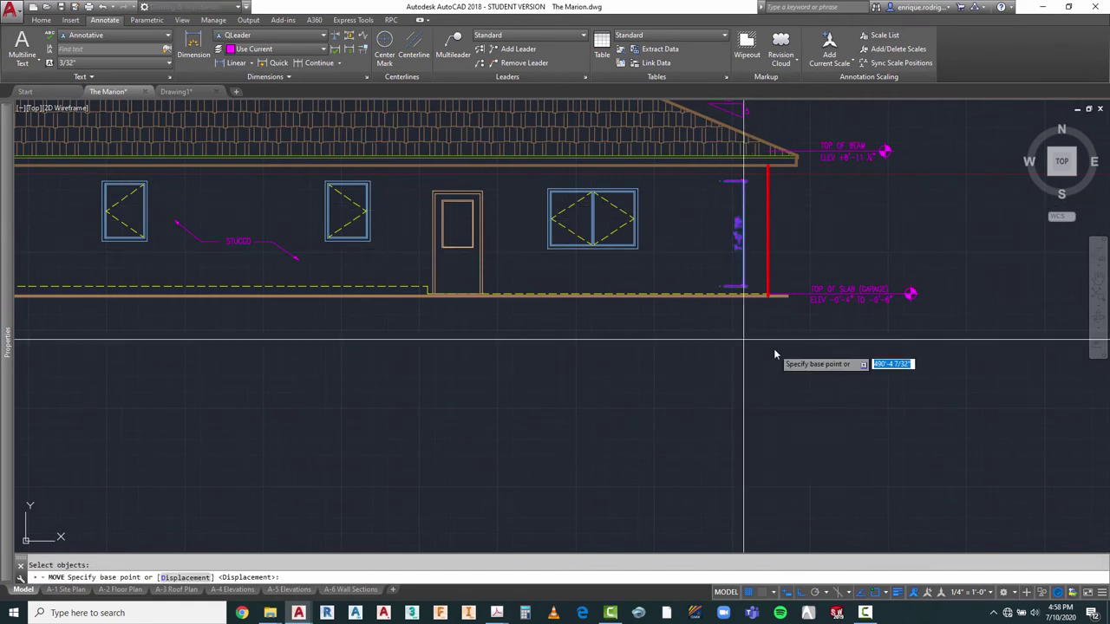
{"action": "key", "text": "Escape"}
{"action": "key", "text": "Escape"}
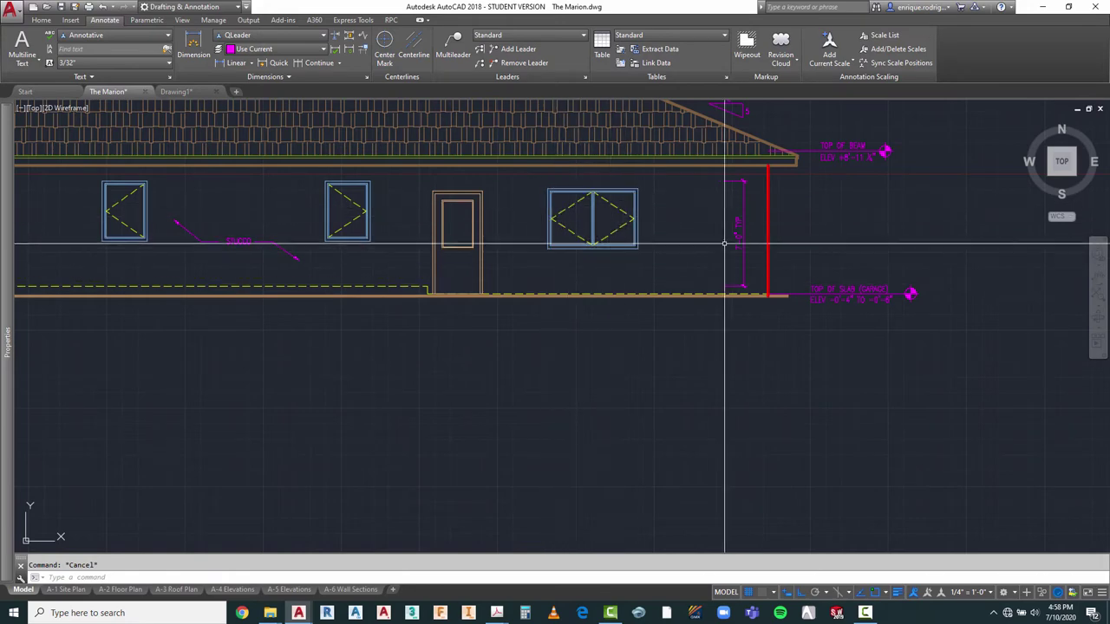
{"action": "type", "text": "CO"}
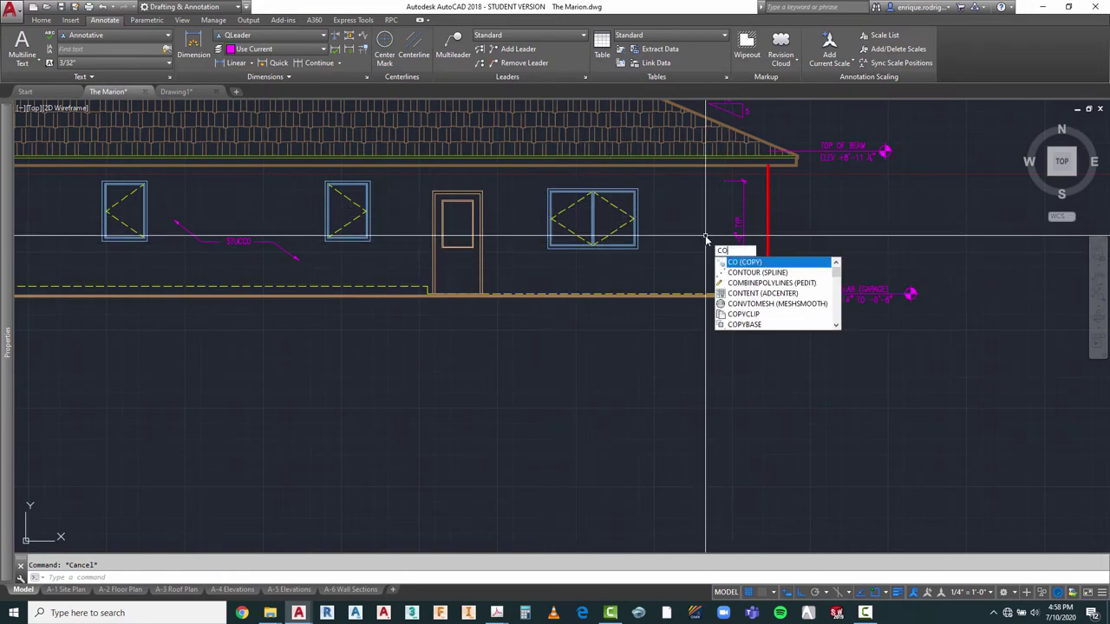
{"action": "key", "text": "Return"}
{"action": "left_click", "coordinate": [717, 261]}
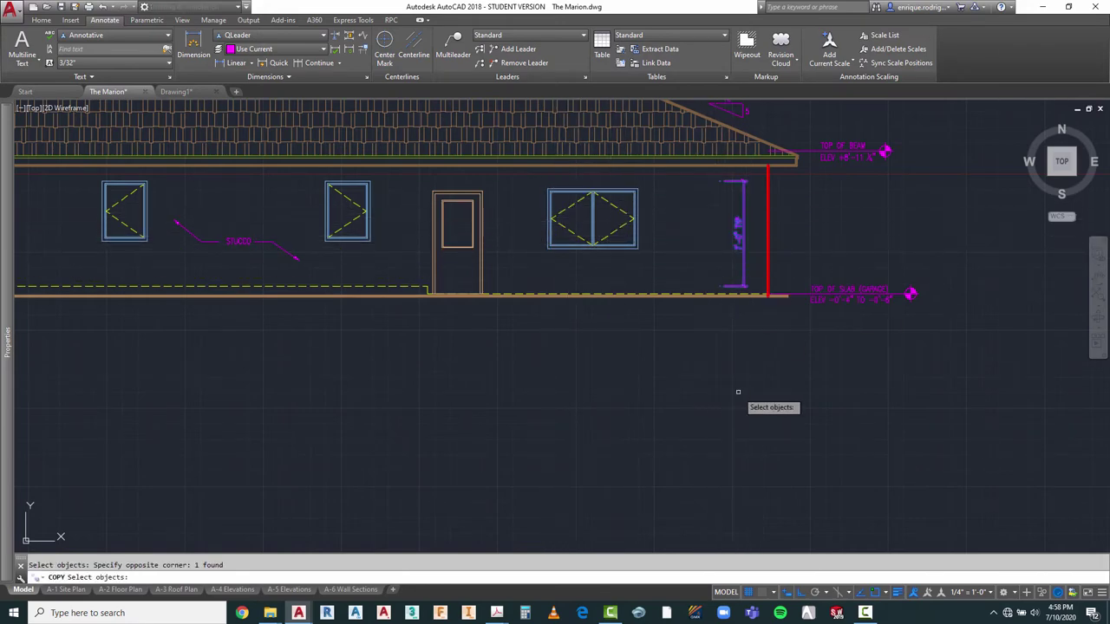
{"action": "key", "text": "Return"}
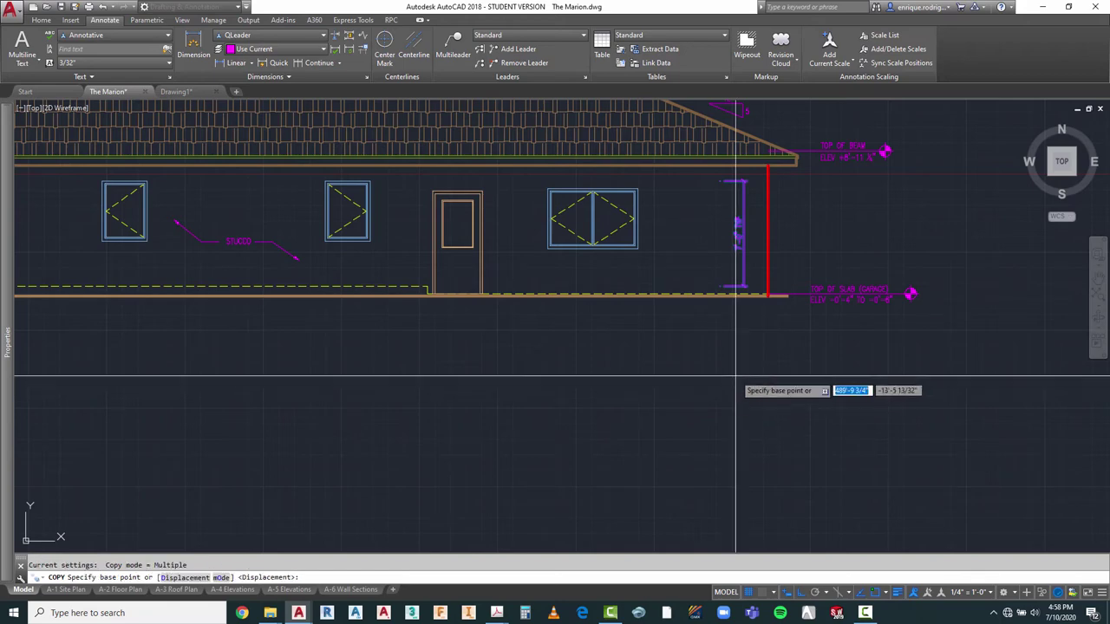
{"action": "left_click", "coordinate": [721, 286]}
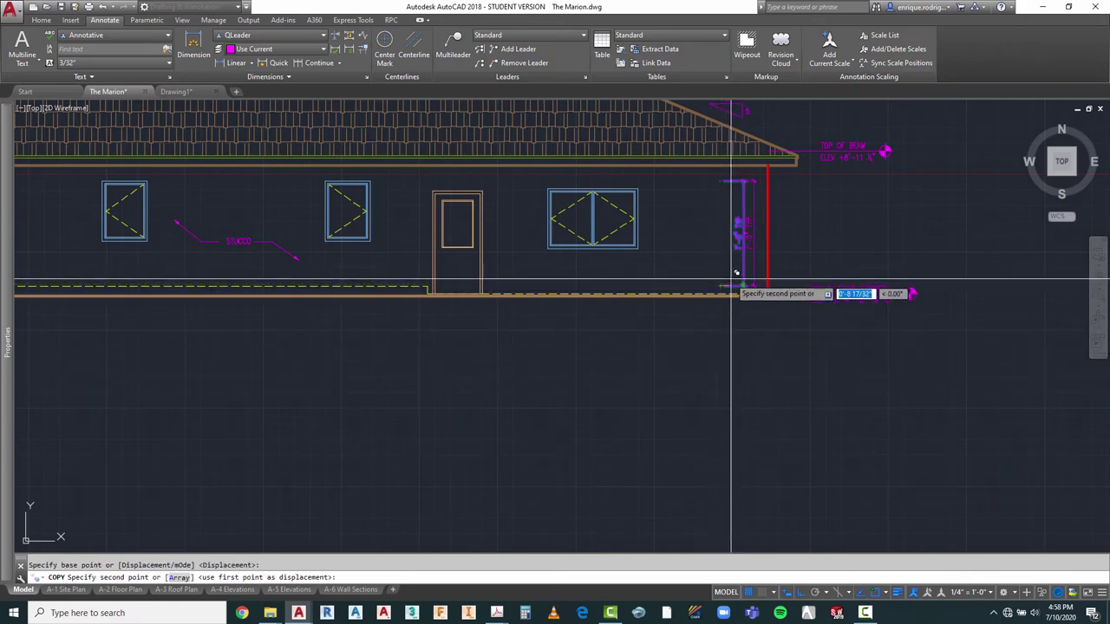
{"action": "key", "text": "Escape"}
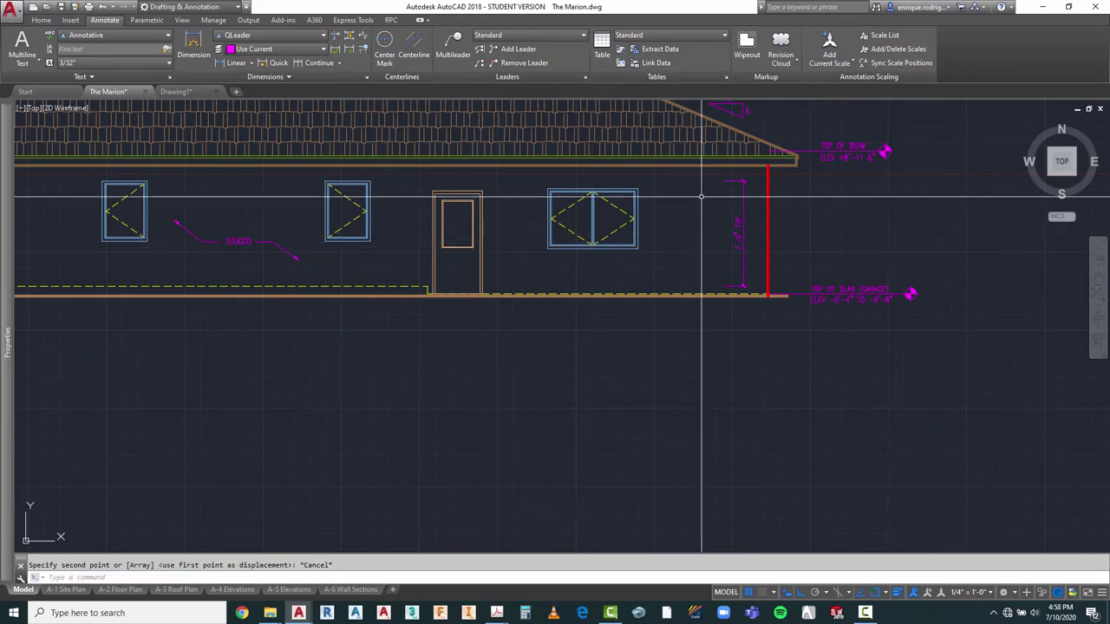
{"action": "right_click", "coordinate": [702, 199]}
{"action": "left_click", "coordinate": [732, 205]}
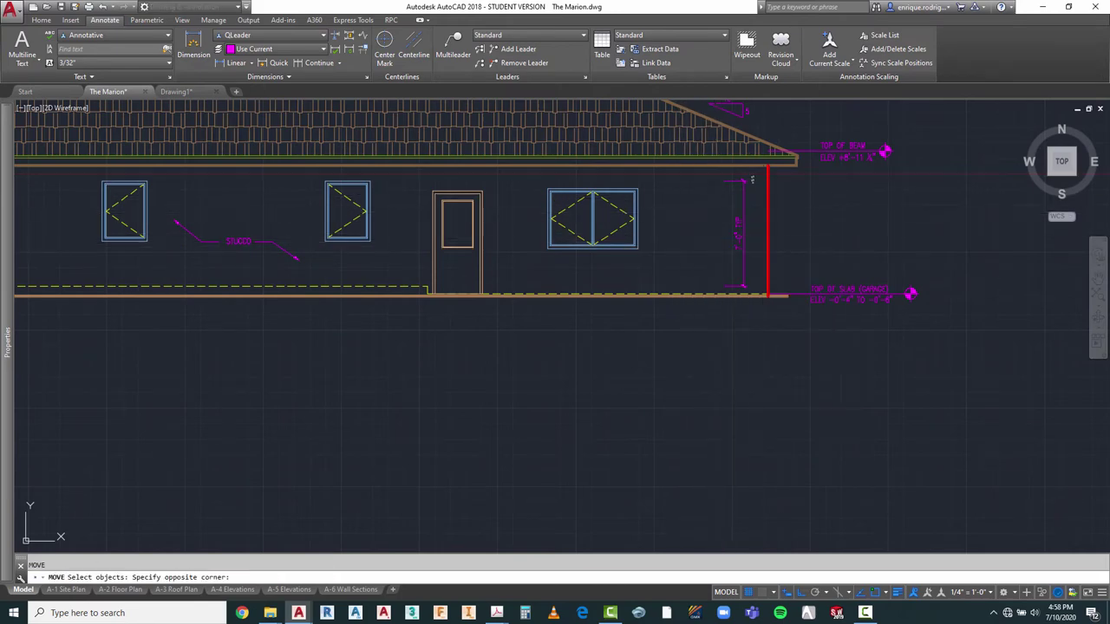
{"action": "left_click", "coordinate": [735, 208]}
{"action": "key", "text": "Return"}
{"action": "right_click", "coordinate": [731, 198]}
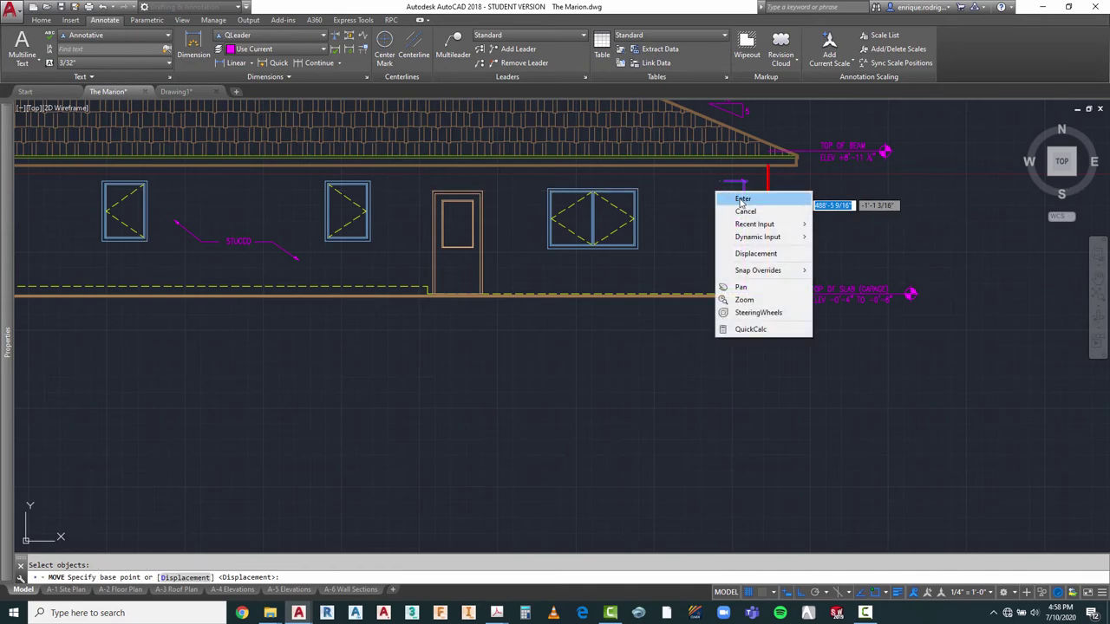
{"action": "key", "text": "Escape"}
Step: Move the 7'-0" TYP dimension horizontally from the garage end to just right of the double window near the elevation's left end
{"action": "right_click", "coordinate": [709, 193]}
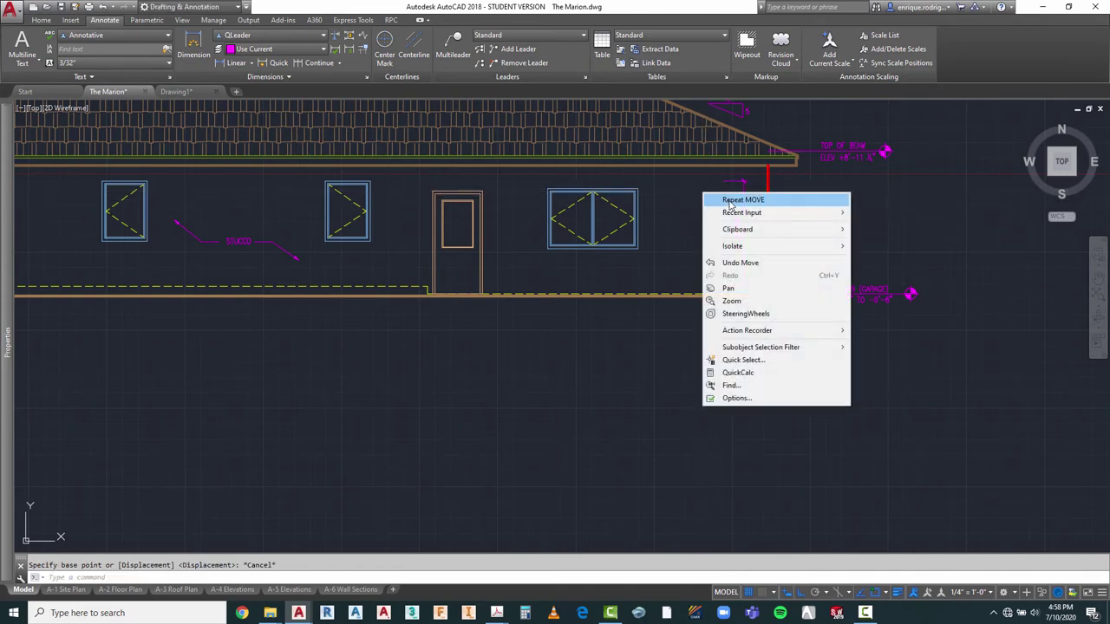
{"action": "left_click", "coordinate": [739, 198]}
{"action": "left_click", "coordinate": [750, 180]}
{"action": "left_click", "coordinate": [725, 236]}
{"action": "key", "text": "Return"}
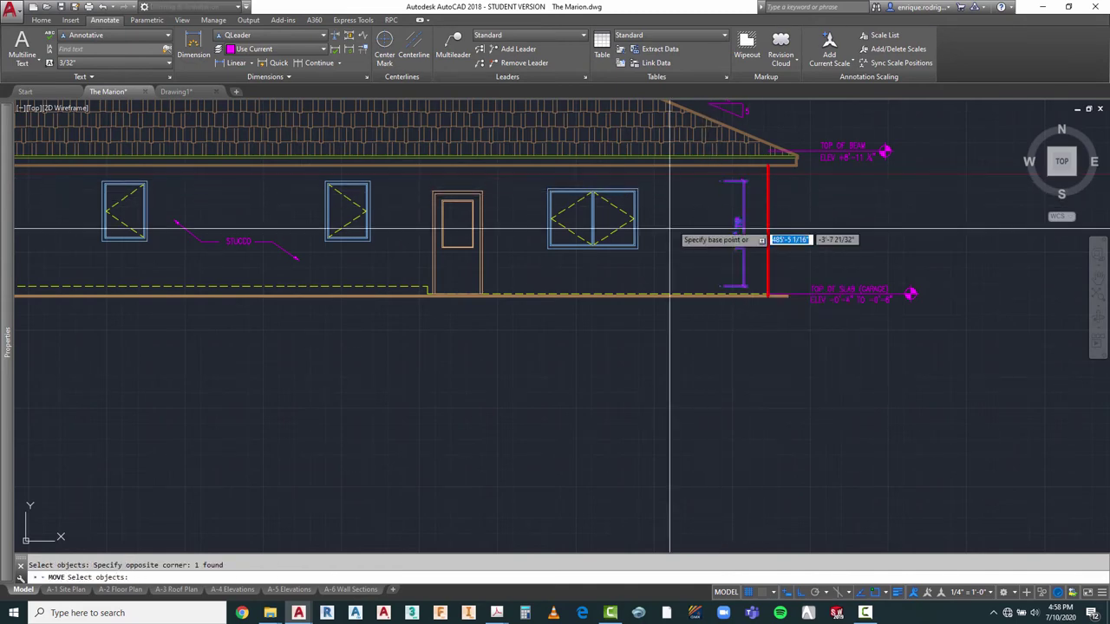
{"action": "left_click", "coordinate": [726, 185]}
{"action": "scroll", "coordinate": [750, 198], "scroll_direction": "down", "scroll_amount": 2}
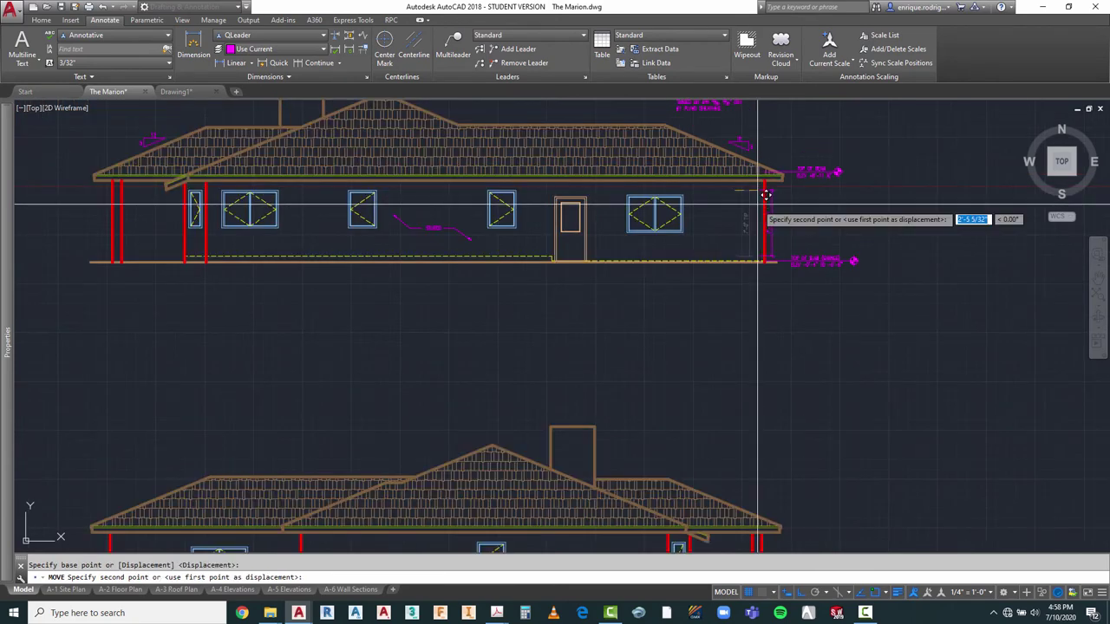
{"action": "scroll", "coordinate": [308, 188], "scroll_direction": "up", "scroll_amount": 3}
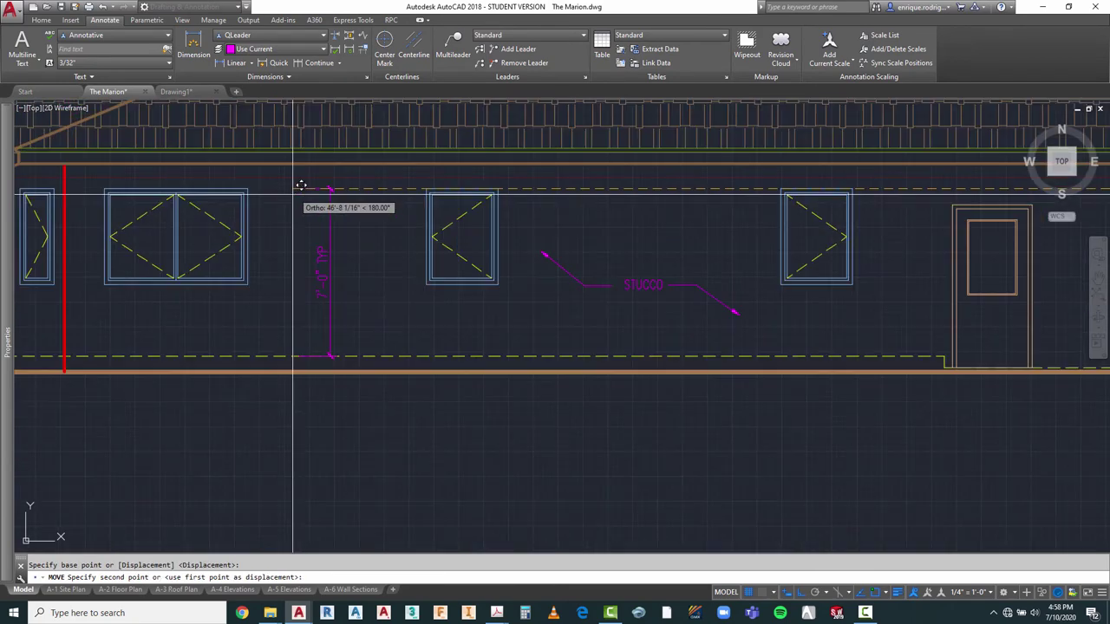
{"action": "left_click", "coordinate": [254, 182]}
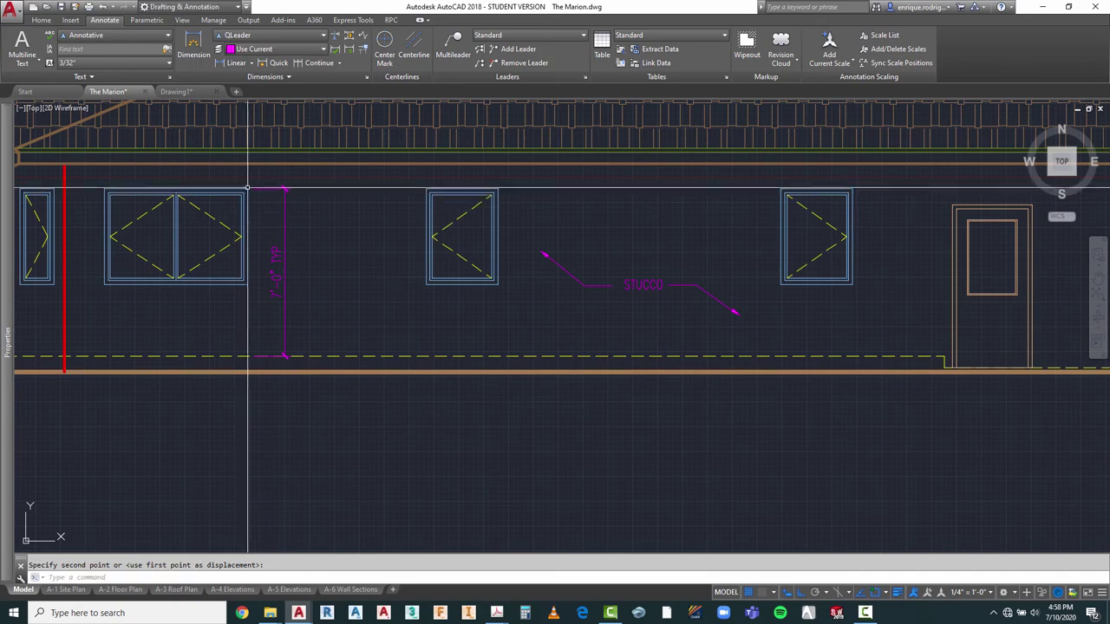
Step: Move the TOP OF SLAB marker horizontally toward the house so its text sits just outside the left end of the ground line
{"action": "scroll", "coordinate": [590, 215], "scroll_direction": "down", "scroll_amount": 4}
{"action": "scroll", "coordinate": [344, 274], "scroll_direction": "up", "scroll_amount": 5}
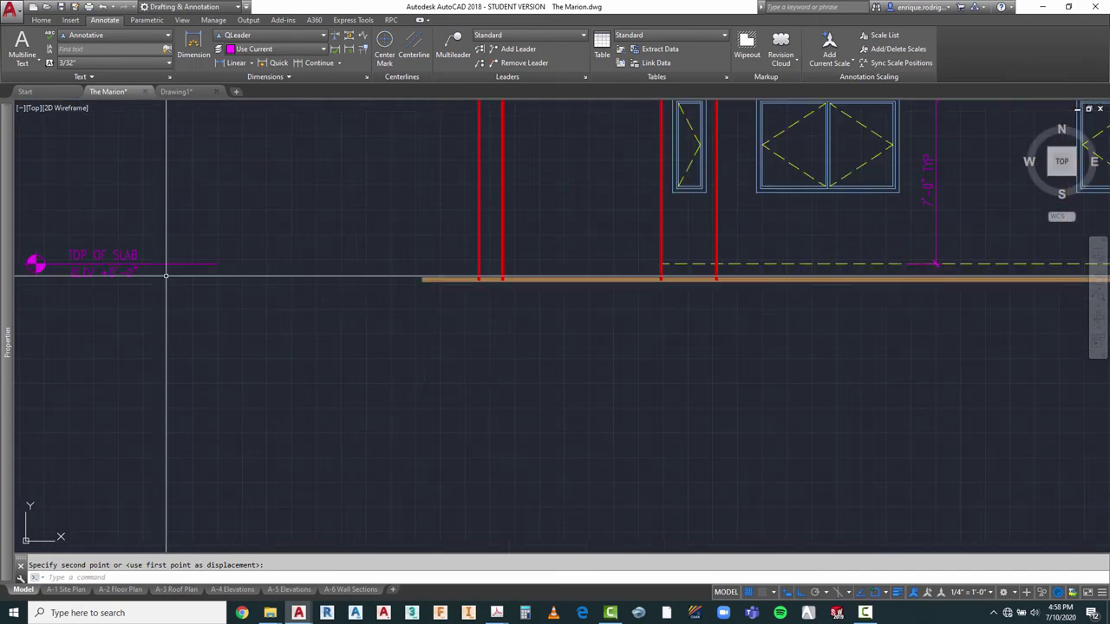
{"action": "scroll", "coordinate": [345, 277], "scroll_direction": "down", "scroll_amount": 2}
{"action": "key", "text": "Escape"}
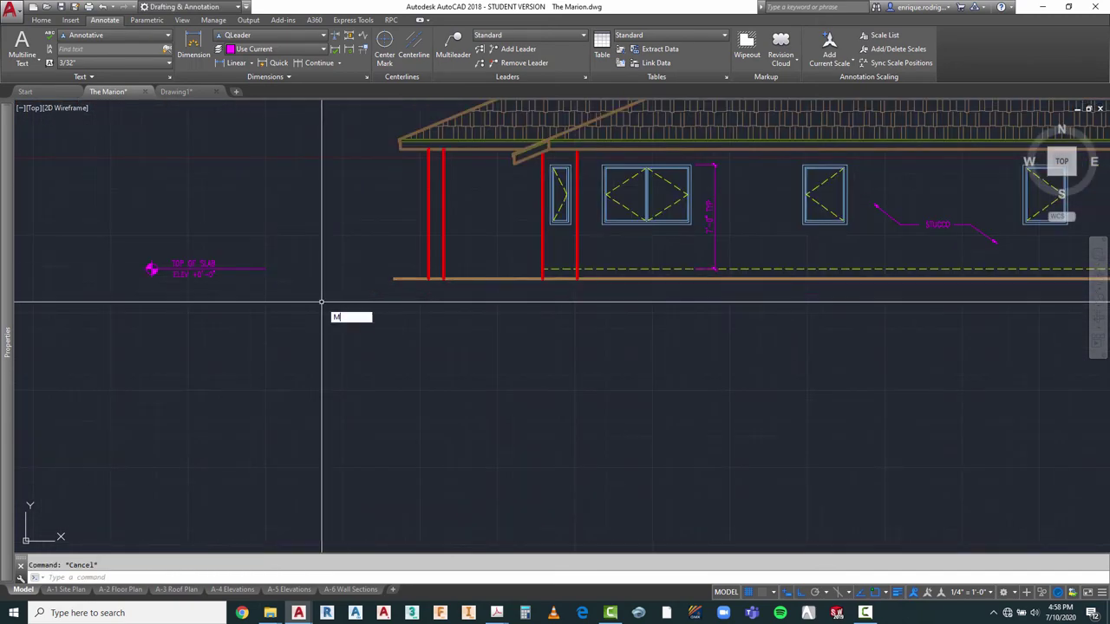
{"action": "left_click", "coordinate": [271, 235]}
{"action": "left_click", "coordinate": [120, 291]}
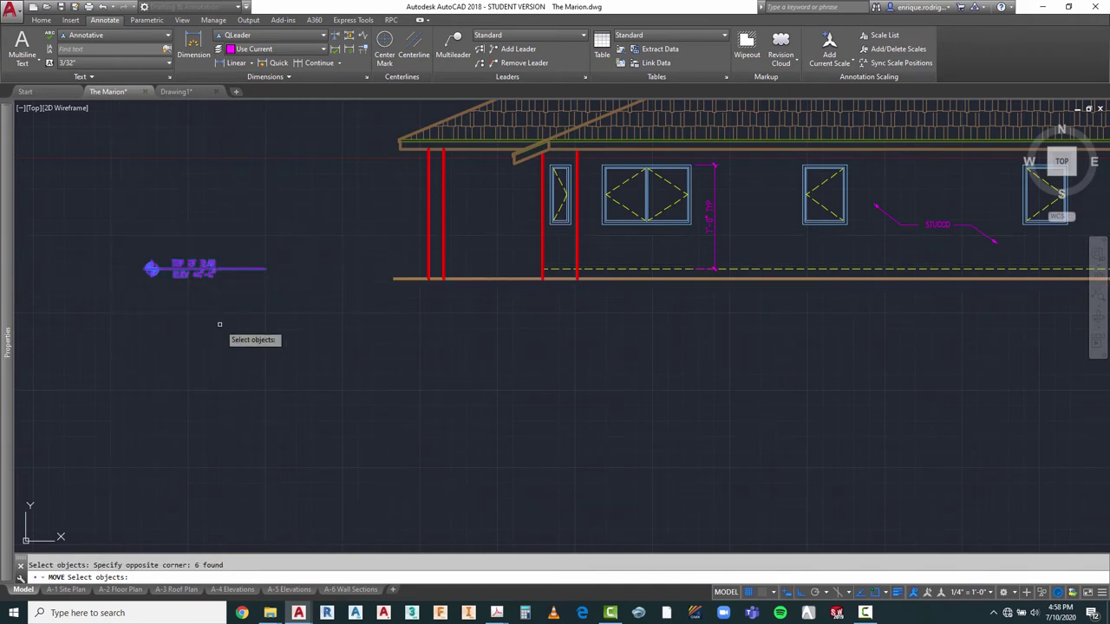
{"action": "key", "text": "Return"}
{"action": "left_click", "coordinate": [192, 303]}
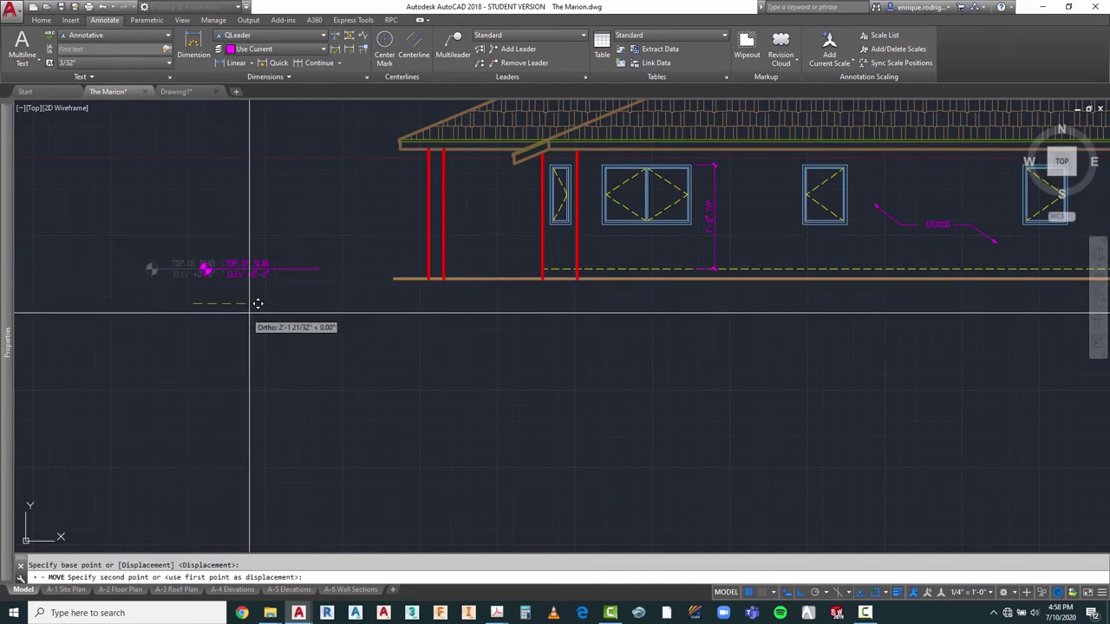
{"action": "left_click", "coordinate": [375, 295]}
Step: Stretch the inner end of the TOP OF SLAB marker's line to meet the start of the dashed slab line
{"action": "scroll", "coordinate": [381, 282], "scroll_direction": "up", "scroll_amount": 4}
{"action": "left_click", "coordinate": [445, 258]}
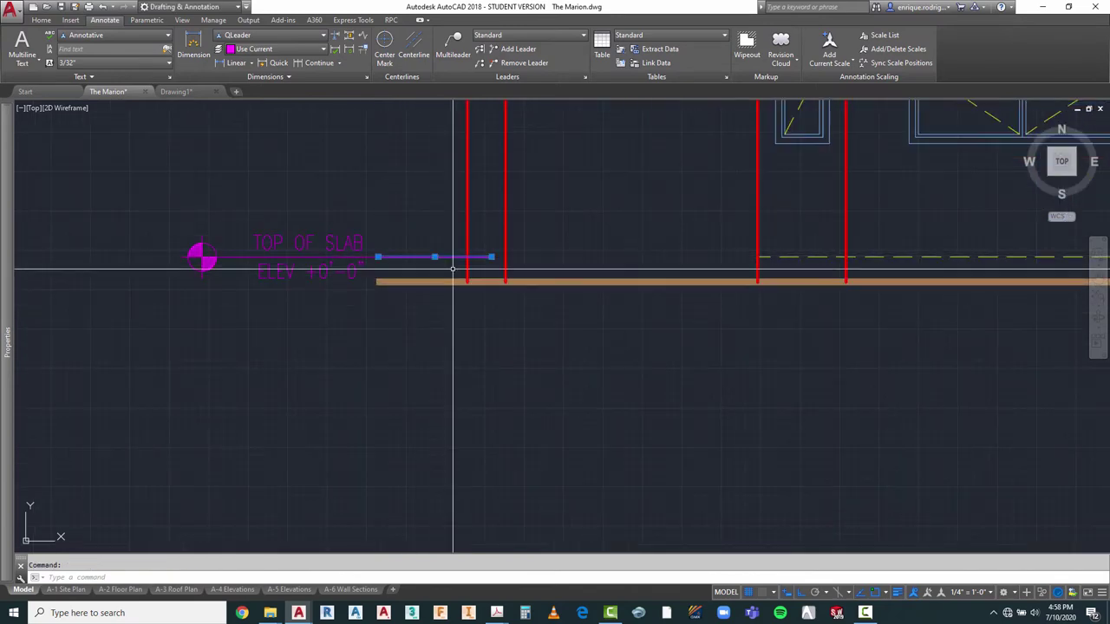
{"action": "left_click", "coordinate": [493, 257]}
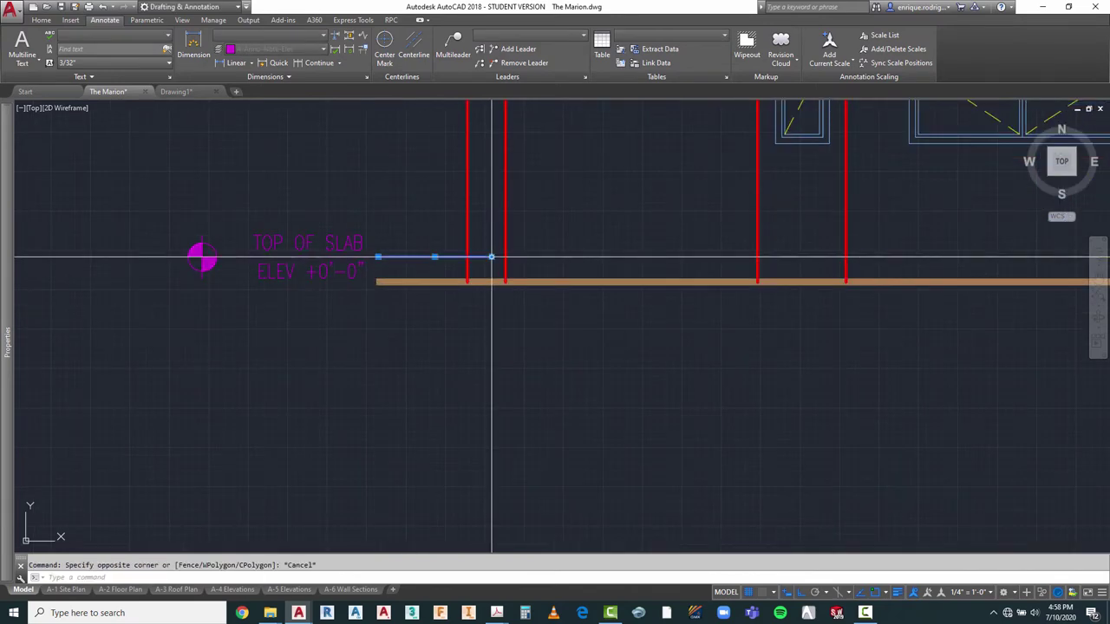
{"action": "left_click", "coordinate": [493, 257]}
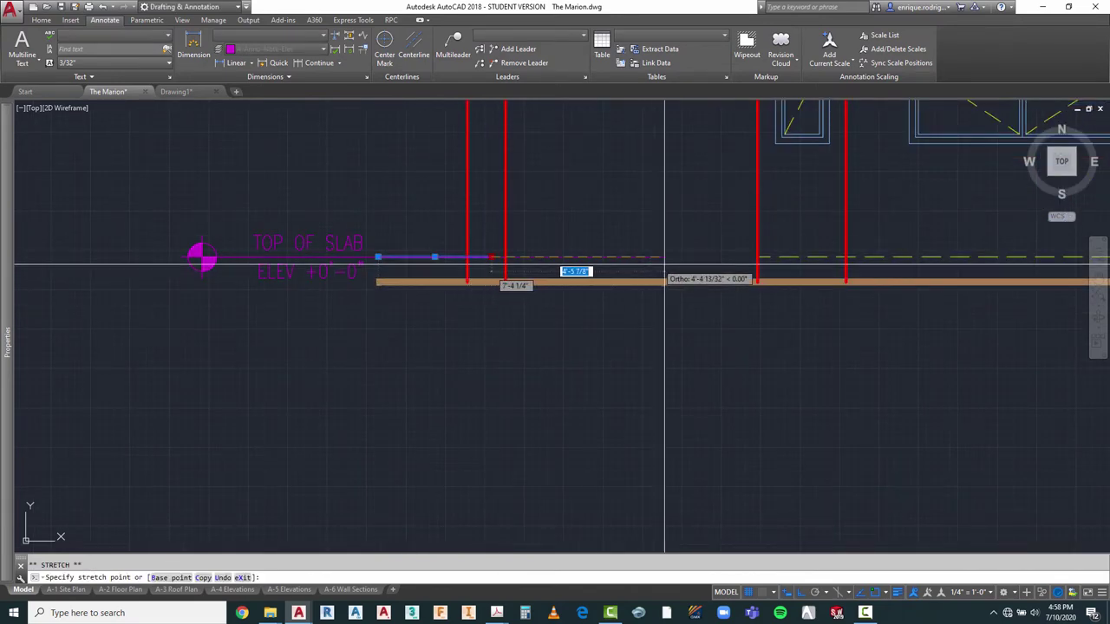
{"action": "left_click", "coordinate": [746, 257]}
{"action": "key", "text": "Escape"}
{"action": "scroll", "coordinate": [699, 288], "scroll_direction": "down", "scroll_amount": 5}
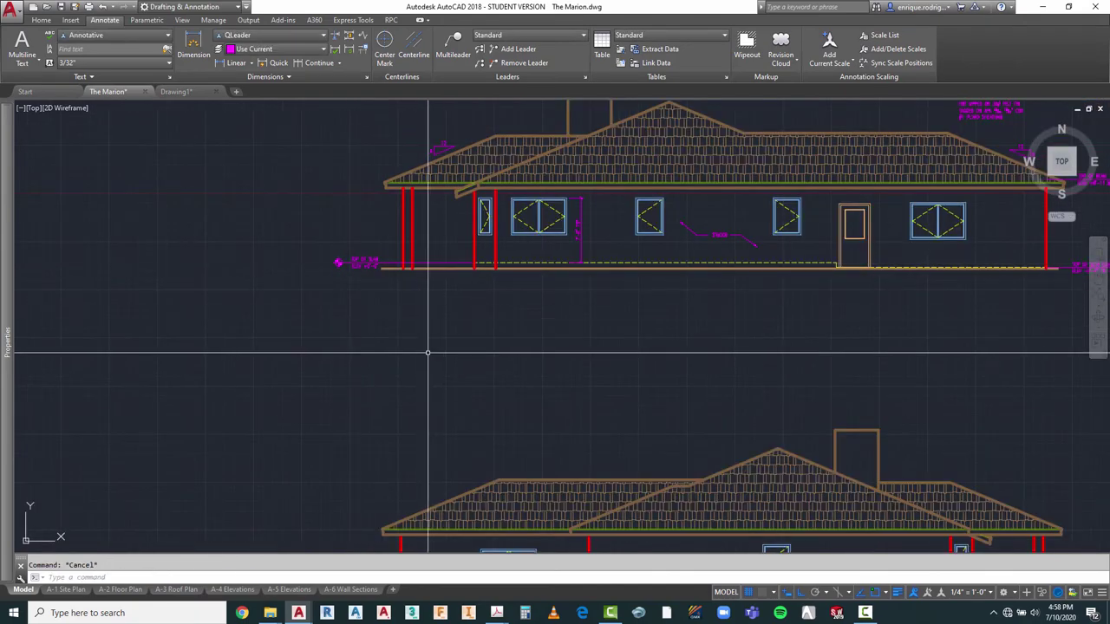
{"action": "scroll", "coordinate": [424, 349], "scroll_direction": "down", "scroll_amount": 2}
{"action": "scroll", "coordinate": [871, 252], "scroll_direction": "up", "scroll_amount": 4}
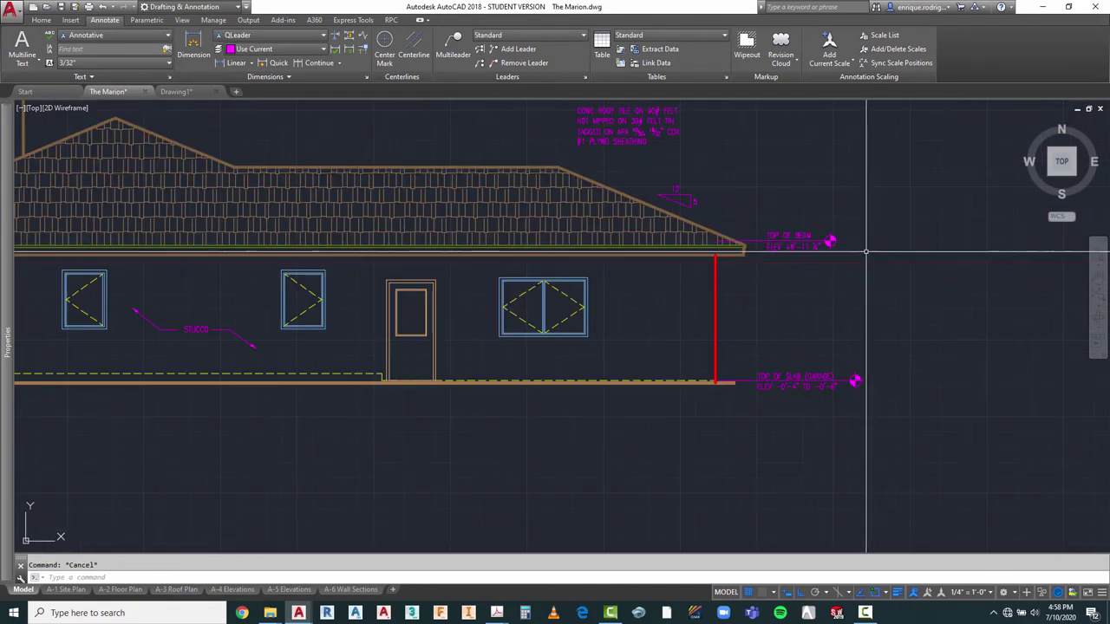
{"action": "scroll", "coordinate": [793, 250], "scroll_direction": "down", "scroll_amount": 2}
{"action": "scroll", "coordinate": [792, 249], "scroll_direction": "down", "scroll_amount": 2}
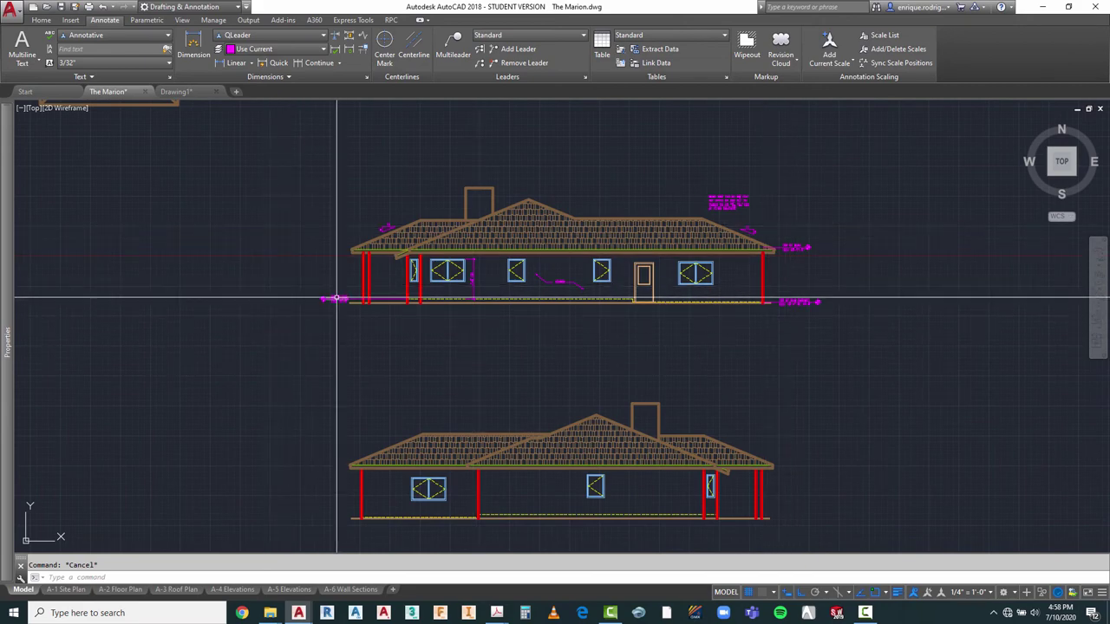
{"action": "scroll", "coordinate": [706, 298], "scroll_direction": "down", "scroll_amount": 4}
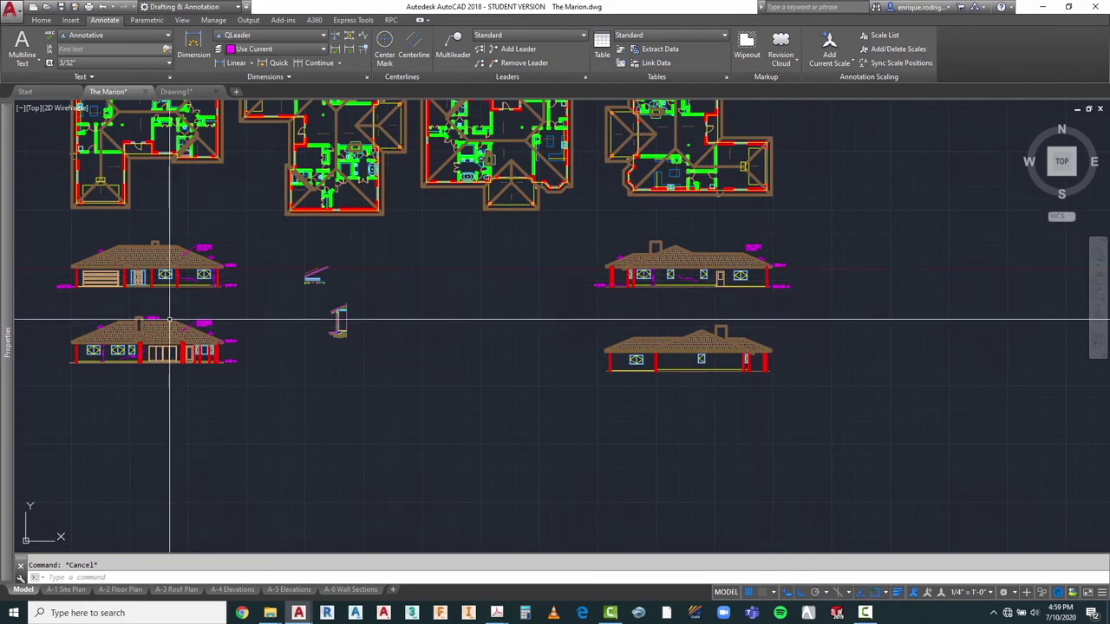
{"action": "scroll", "coordinate": [161, 322], "scroll_direction": "up", "scroll_amount": 5}
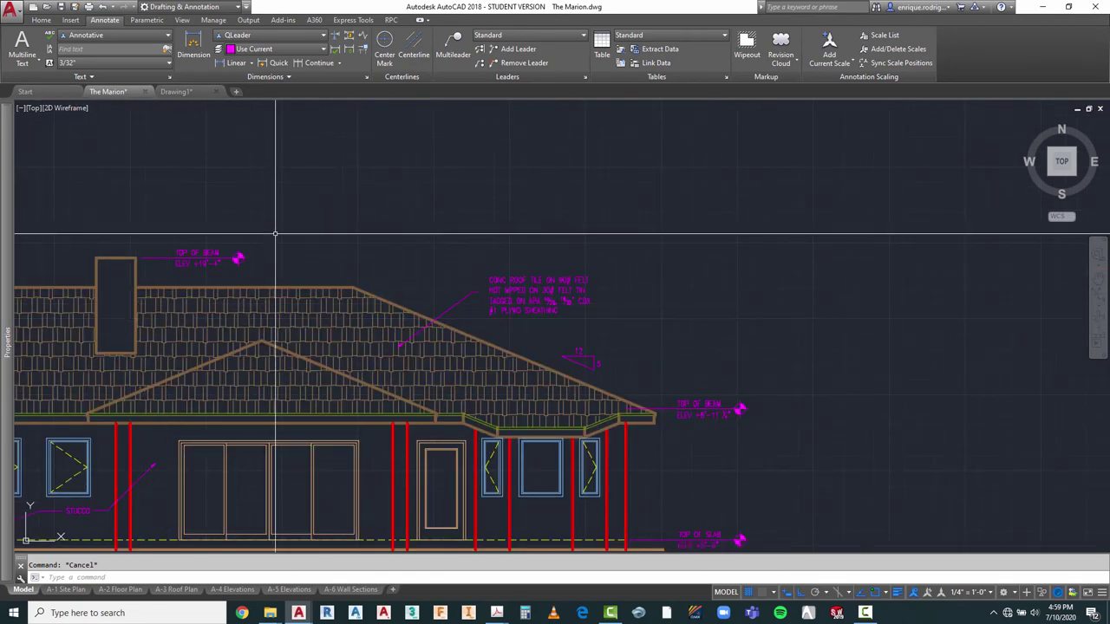
{"action": "type", "text": "co"}
{"action": "key", "text": "Return"}
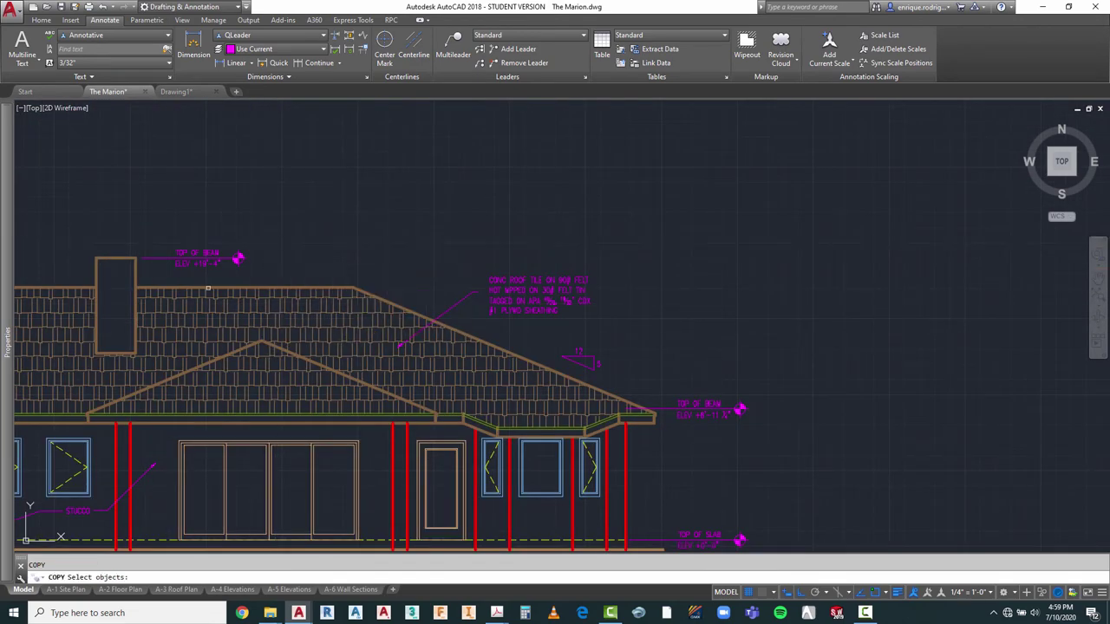
{"action": "scroll", "coordinate": [340, 260], "scroll_direction": "down", "scroll_amount": 3}
{"action": "key", "text": "Escape"}
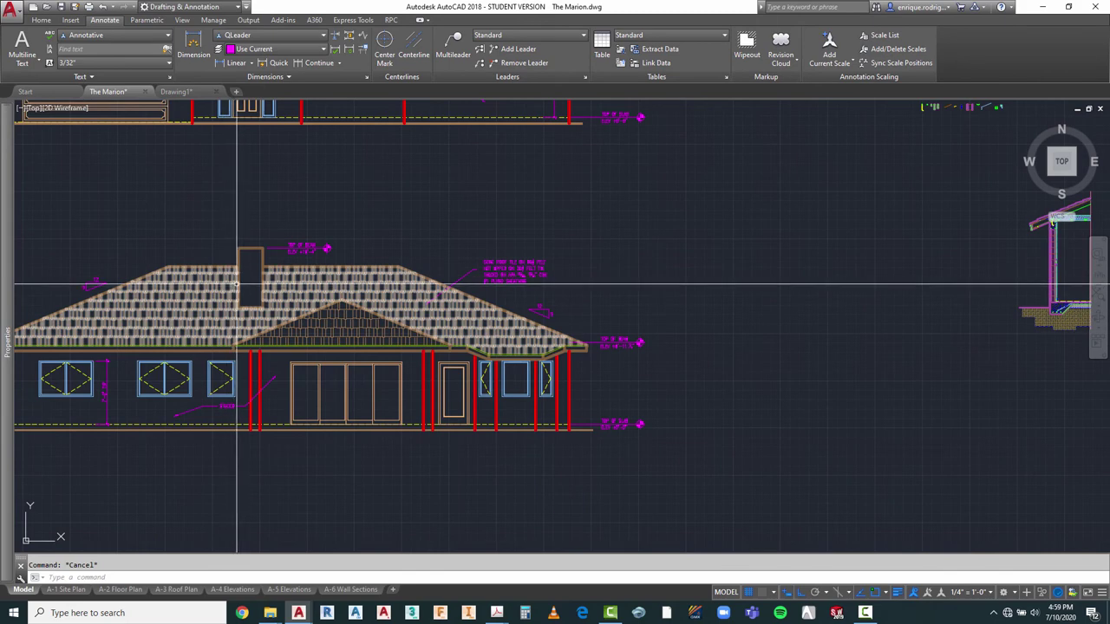
Step: Change the chimney marker's TOP OF BEAM text to TOP OF FRAMING
{"action": "scroll", "coordinate": [257, 250], "scroll_direction": "up", "scroll_amount": 5}
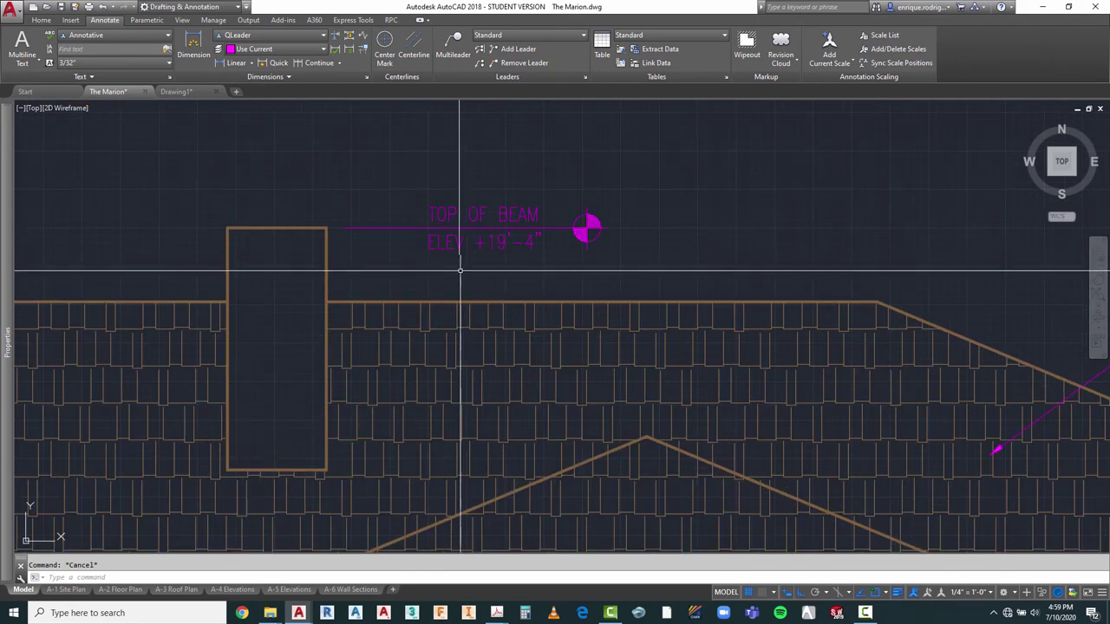
{"action": "left_click", "coordinate": [480, 213]}
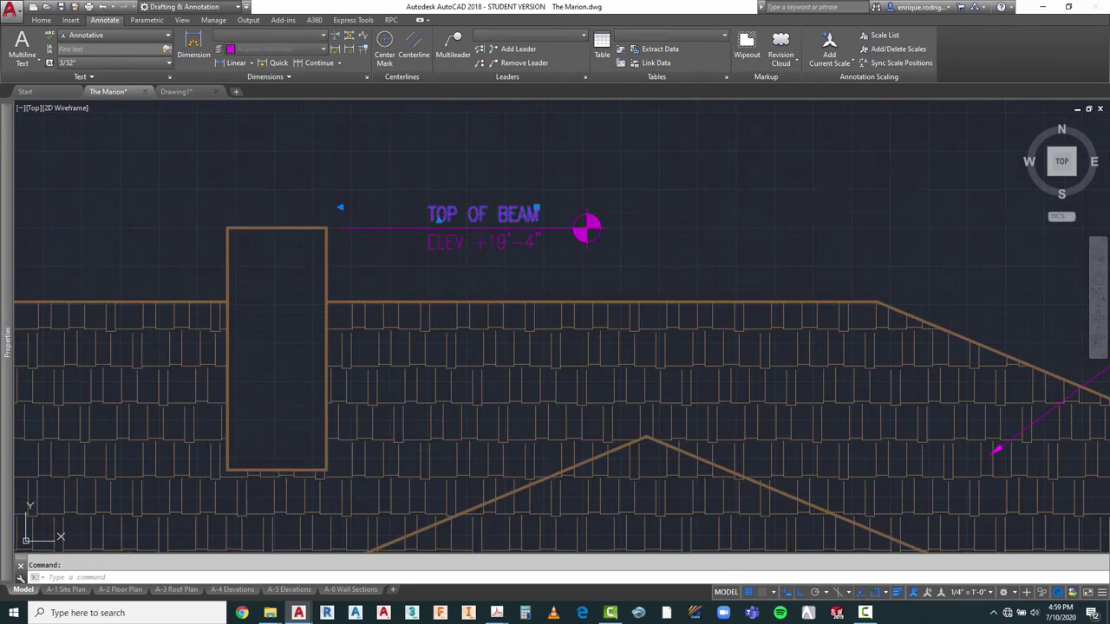
{"action": "double_click", "coordinate": [503, 218]}
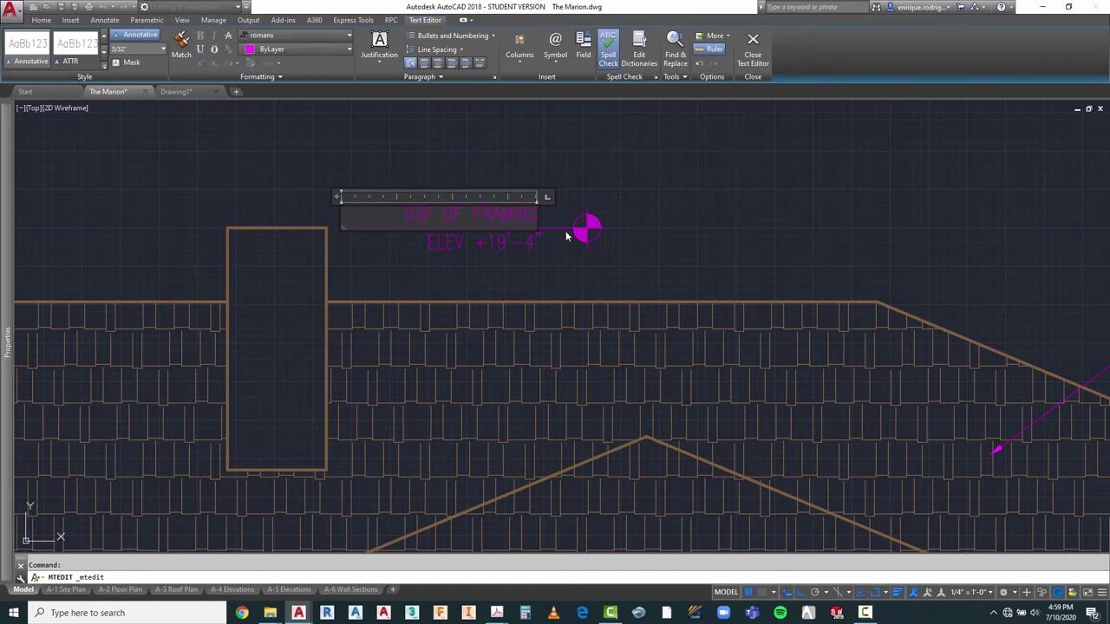
{"action": "left_click", "coordinate": [598, 253]}
{"action": "key", "text": "Escape"}
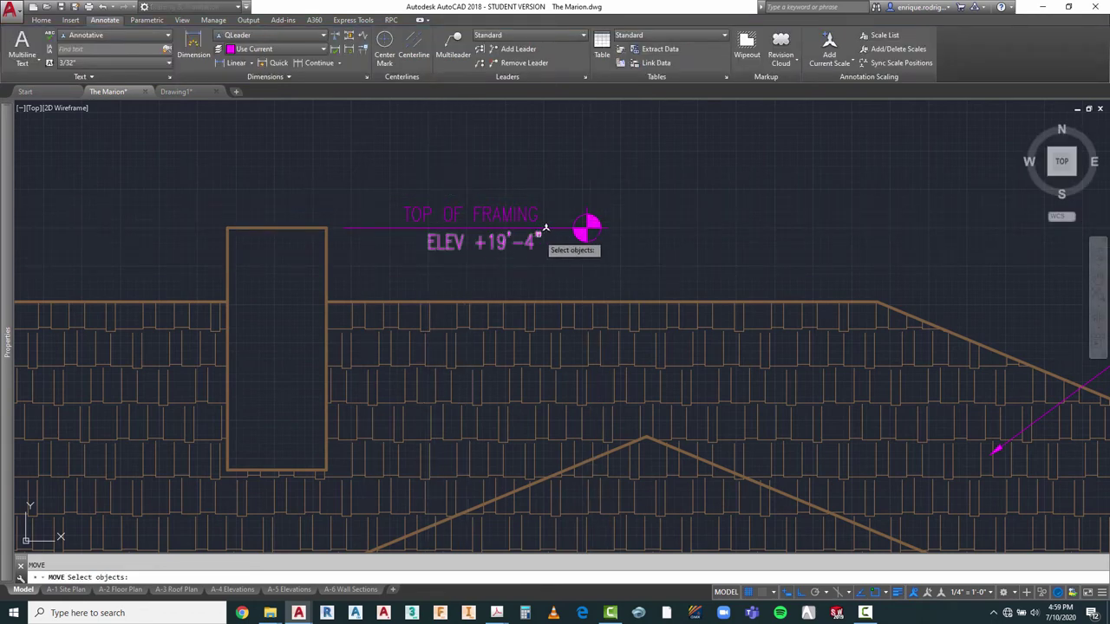
Step: Move the chimney marker's ELEV +19'-4" text horizontally to line up with the start of the TOP OF FRAMING text above it
{"action": "left_click", "coordinate": [493, 263]}
{"action": "key", "text": "Return"}
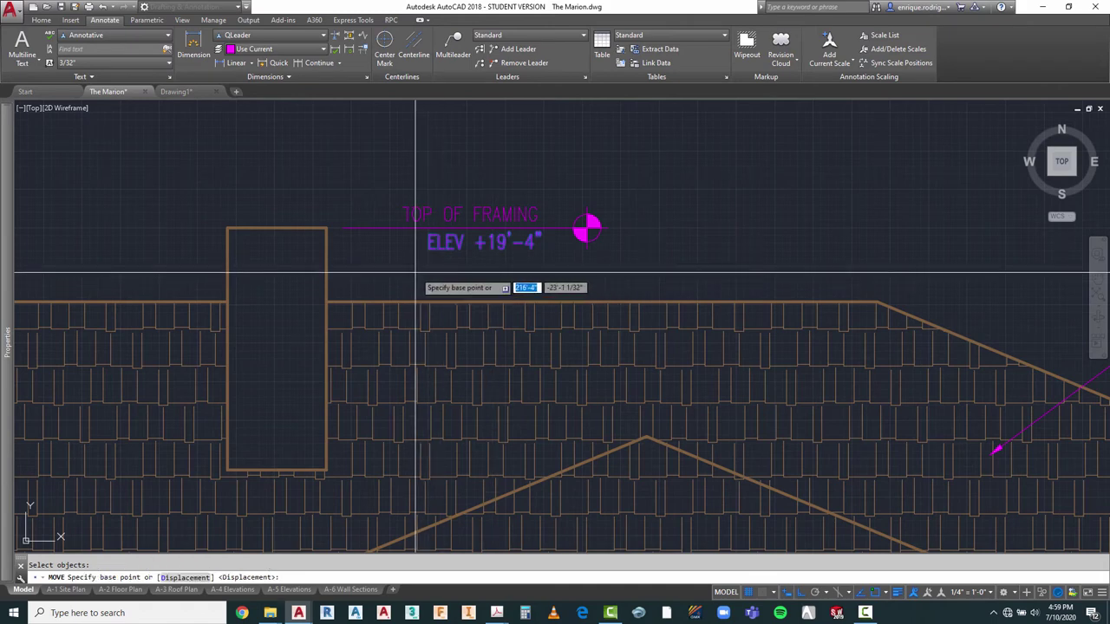
{"action": "left_click", "coordinate": [429, 274]}
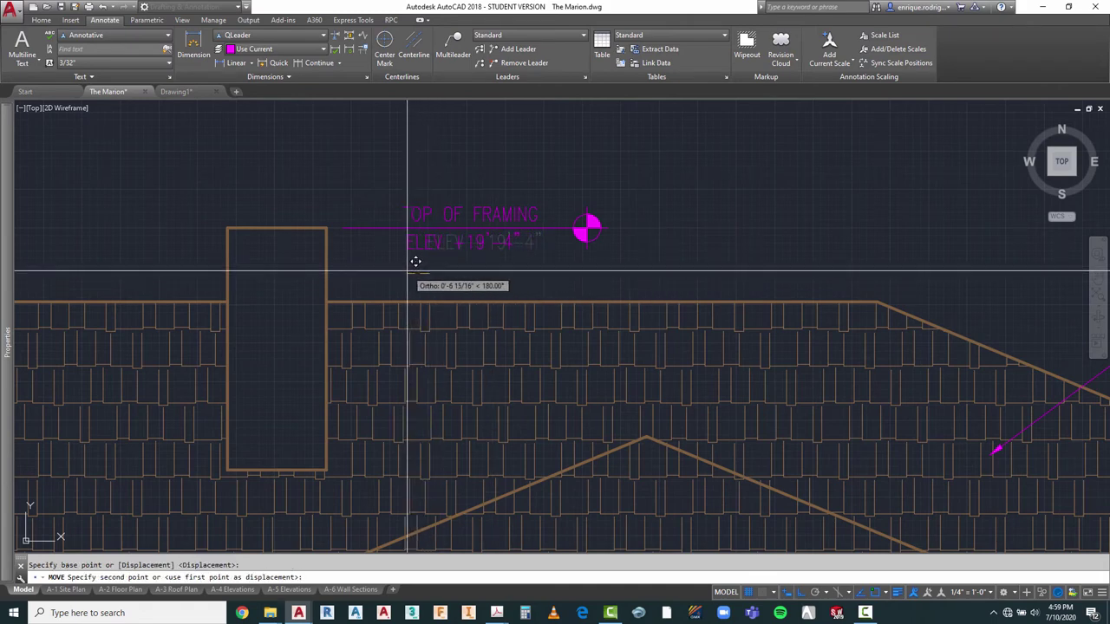
{"action": "key", "text": "Escape"}
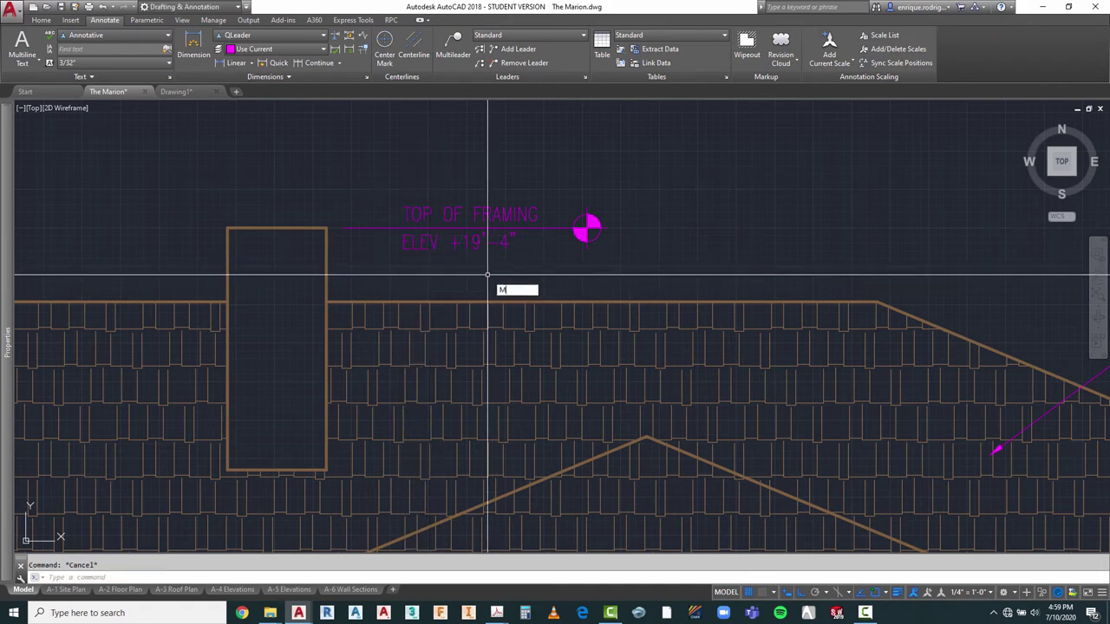
Step: Try to move the chimney marker's two text lines together, and undo the resulting displacement
{"action": "left_click", "coordinate": [390, 189]}
{"action": "left_click", "coordinate": [561, 274]}
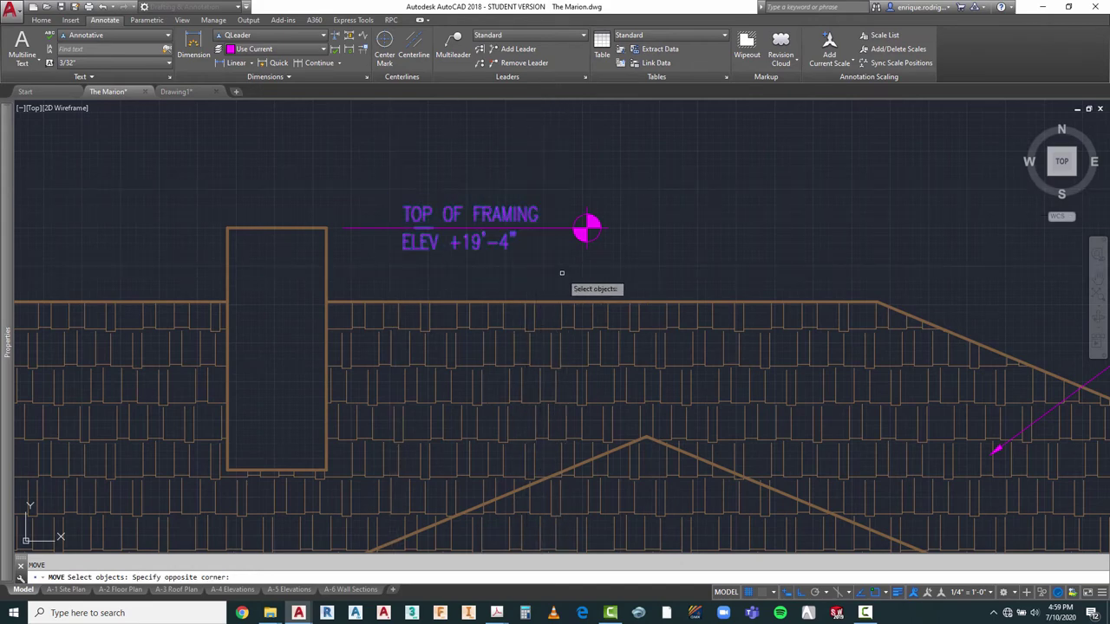
{"action": "right_click", "coordinate": [443, 279]}
{"action": "right_click", "coordinate": [441, 279]}
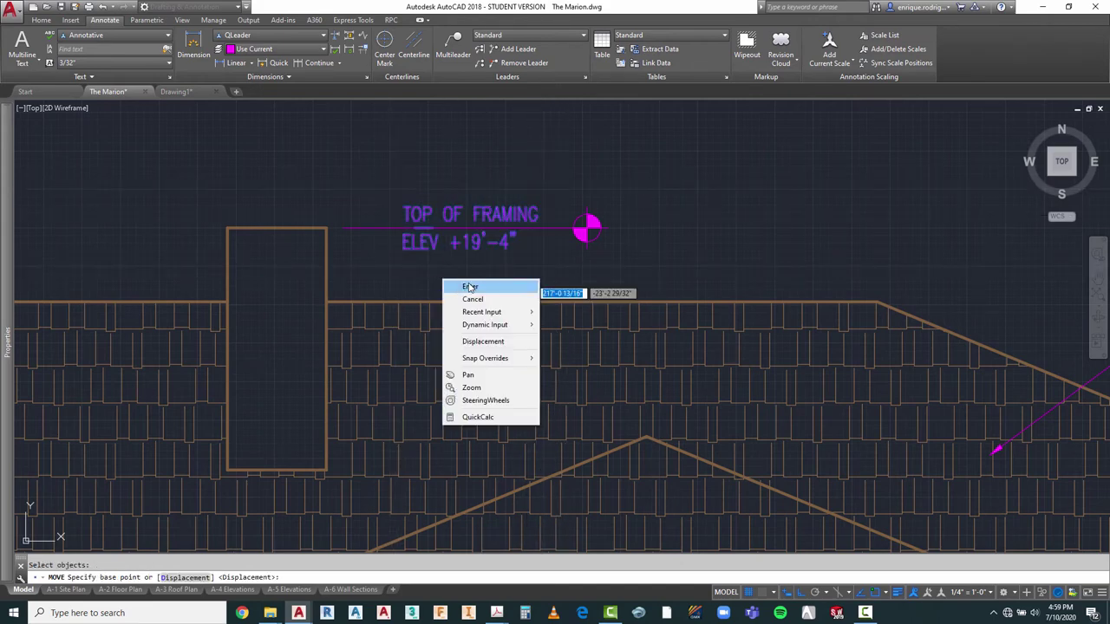
{"action": "left_click", "coordinate": [469, 286]}
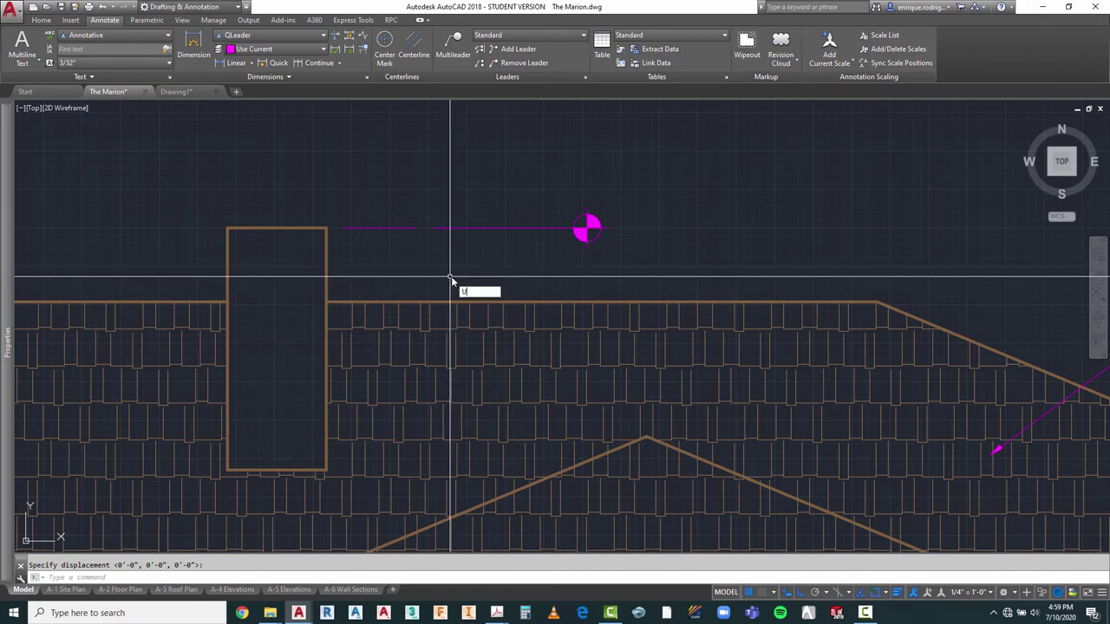
{"action": "key", "text": "Return"}
{"action": "key", "text": "Escape"}
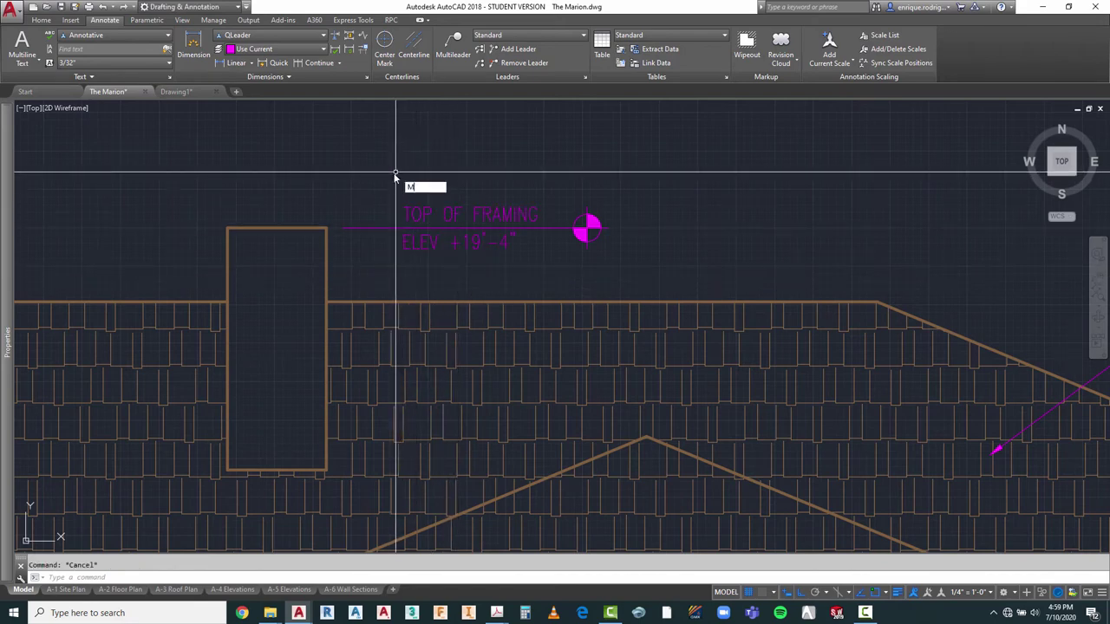
Step: Move the chimney marker's TOP OF FRAMING and ELEV +19'-4" texts slightly along the line toward the round symbol
{"action": "left_click", "coordinate": [378, 182]}
{"action": "left_click", "coordinate": [533, 269]}
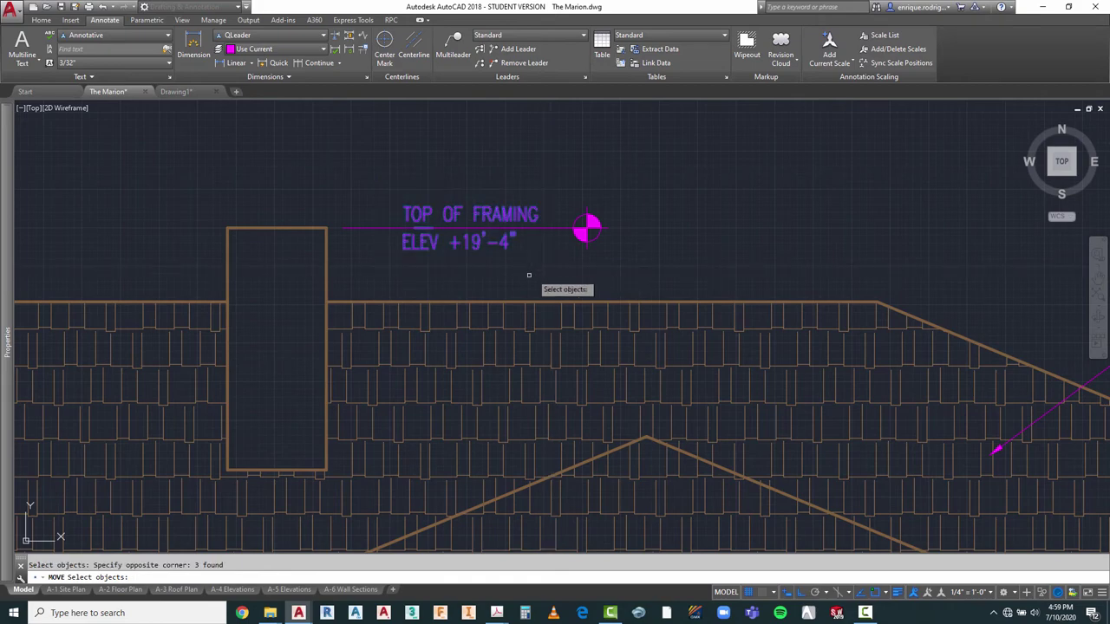
{"action": "key", "text": "Return"}
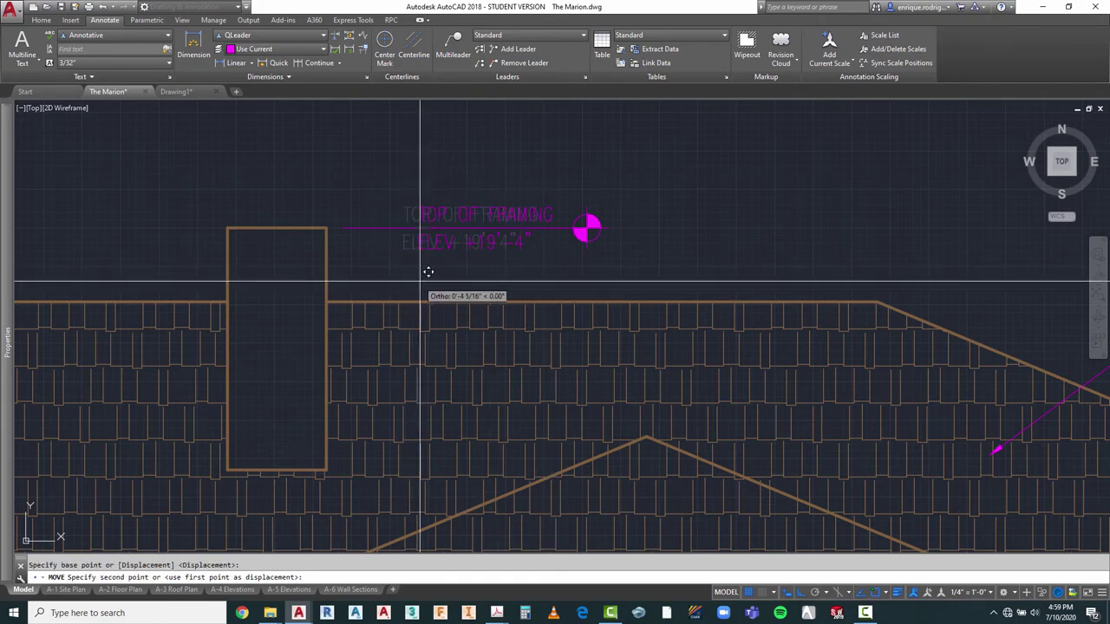
{"action": "left_click", "coordinate": [431, 272]}
{"action": "scroll", "coordinate": [591, 265], "scroll_direction": "down", "scroll_amount": 6}
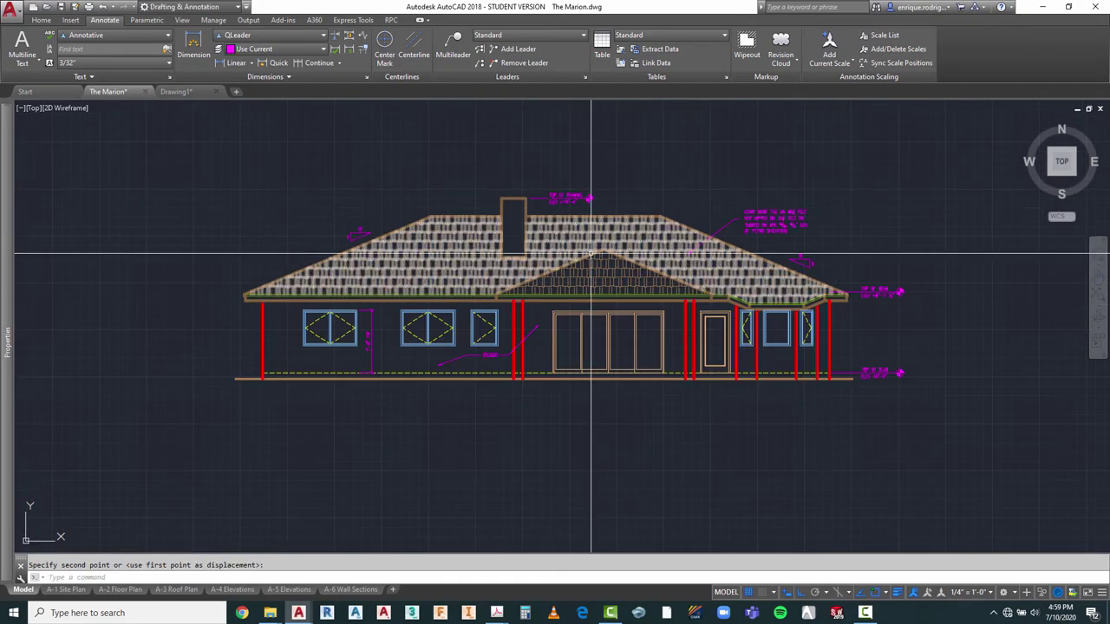
Step: Stretch the inner end of the line piece under the chimney marker's text to close the gap in the marker line
{"action": "scroll", "coordinate": [543, 203], "scroll_direction": "up", "scroll_amount": 6}
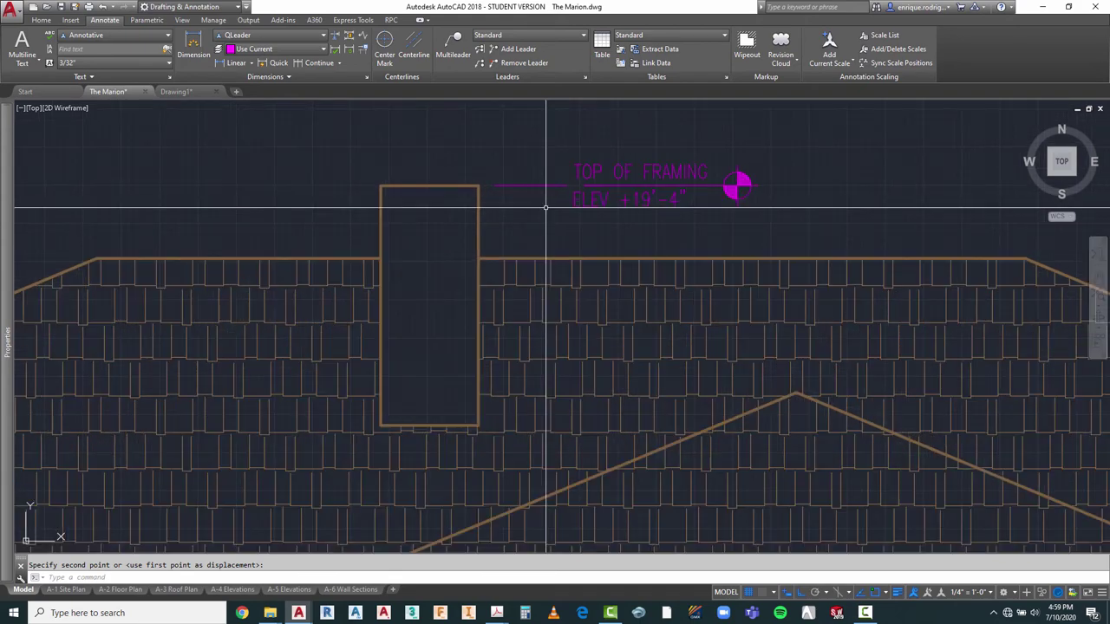
{"action": "key", "text": "Escape"}
{"action": "left_click", "coordinate": [590, 185]}
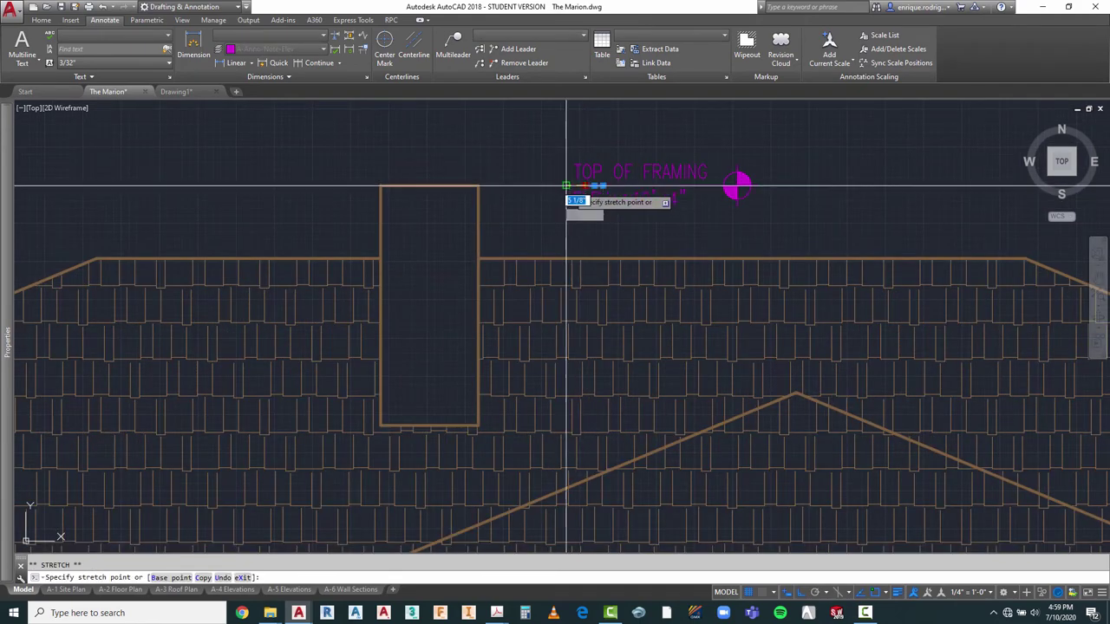
{"action": "key", "text": "Escape"}
{"action": "scroll", "coordinate": [582, 243], "scroll_direction": "down", "scroll_amount": 6}
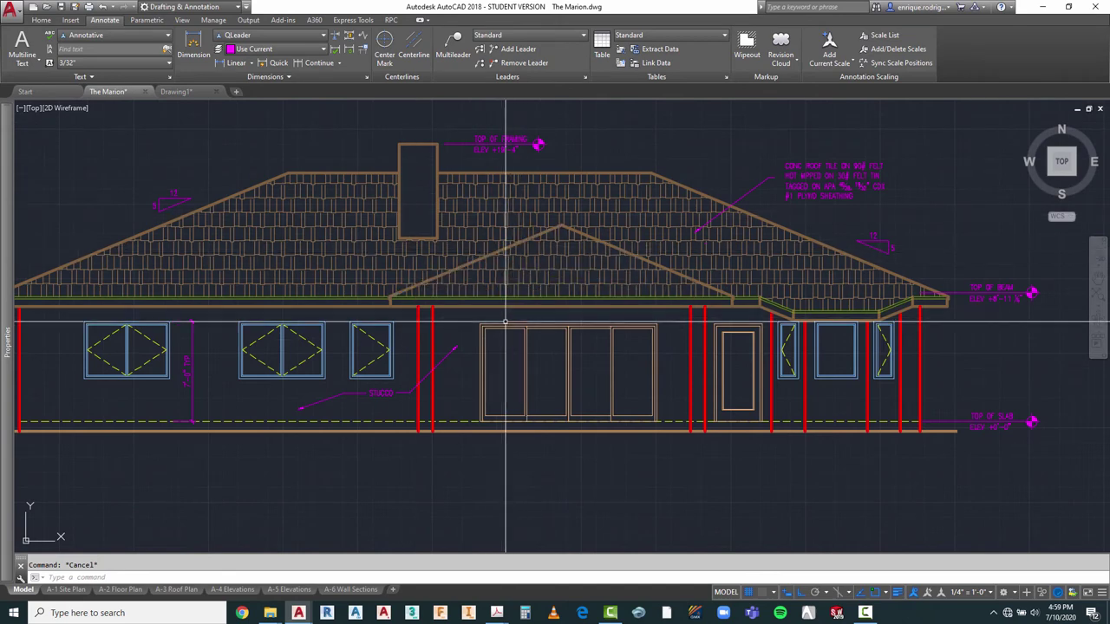
{"action": "scroll", "coordinate": [520, 333], "scroll_direction": "down", "scroll_amount": 2}
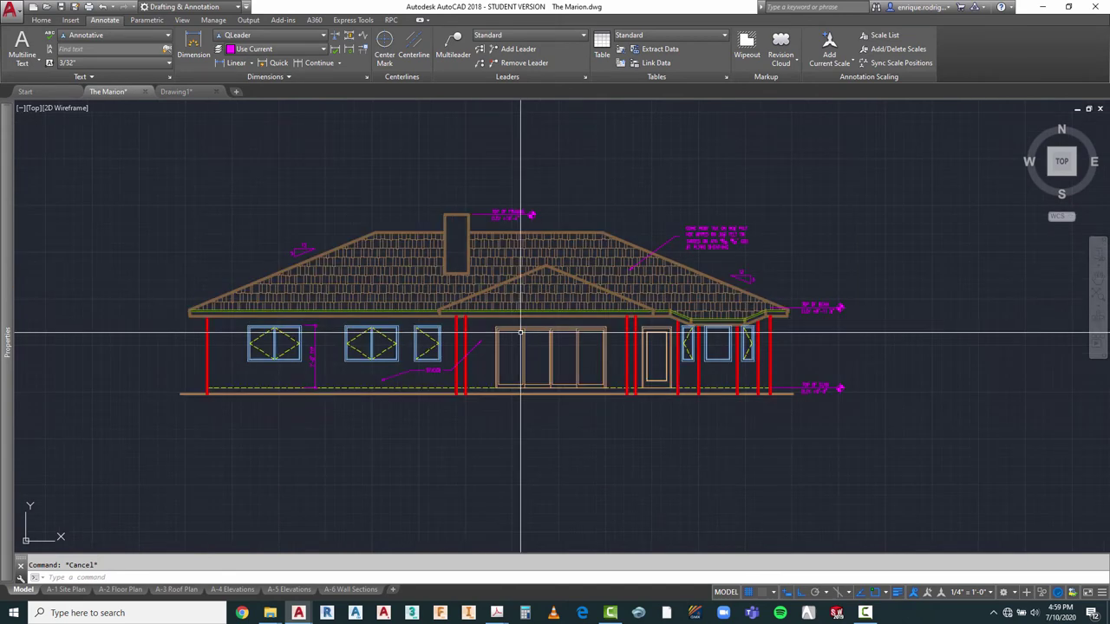
Step: Change the chimney marker's TOP OF FRAMING text to TOP OF PLATE
{"action": "scroll", "coordinate": [510, 173], "scroll_direction": "up", "scroll_amount": 4}
{"action": "scroll", "coordinate": [497, 206], "scroll_direction": "up", "scroll_amount": 4}
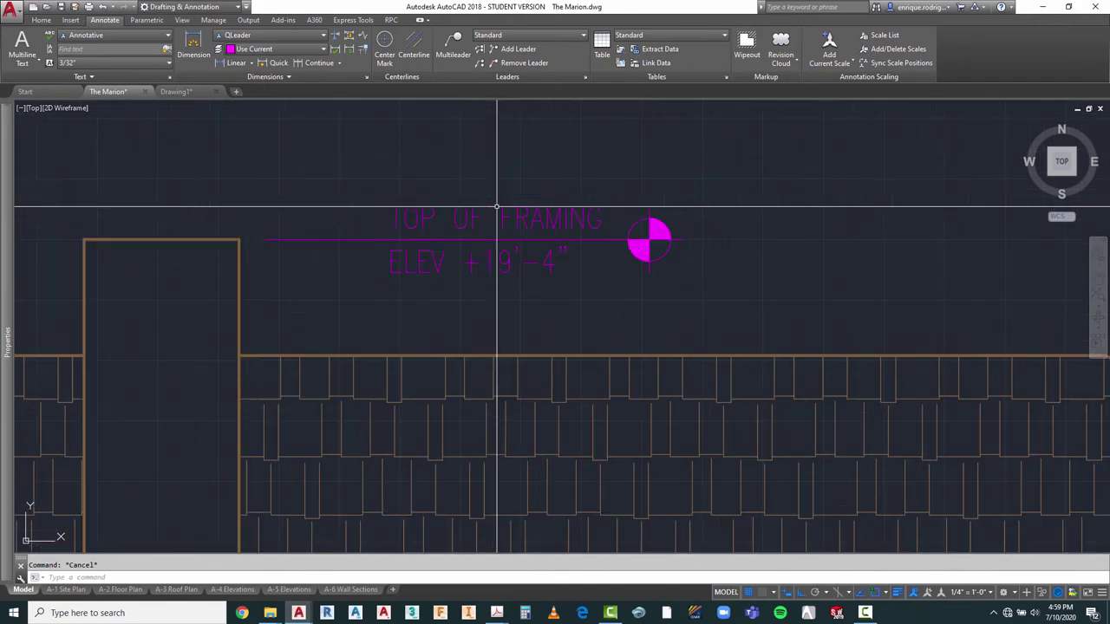
{"action": "key", "text": "Escape"}
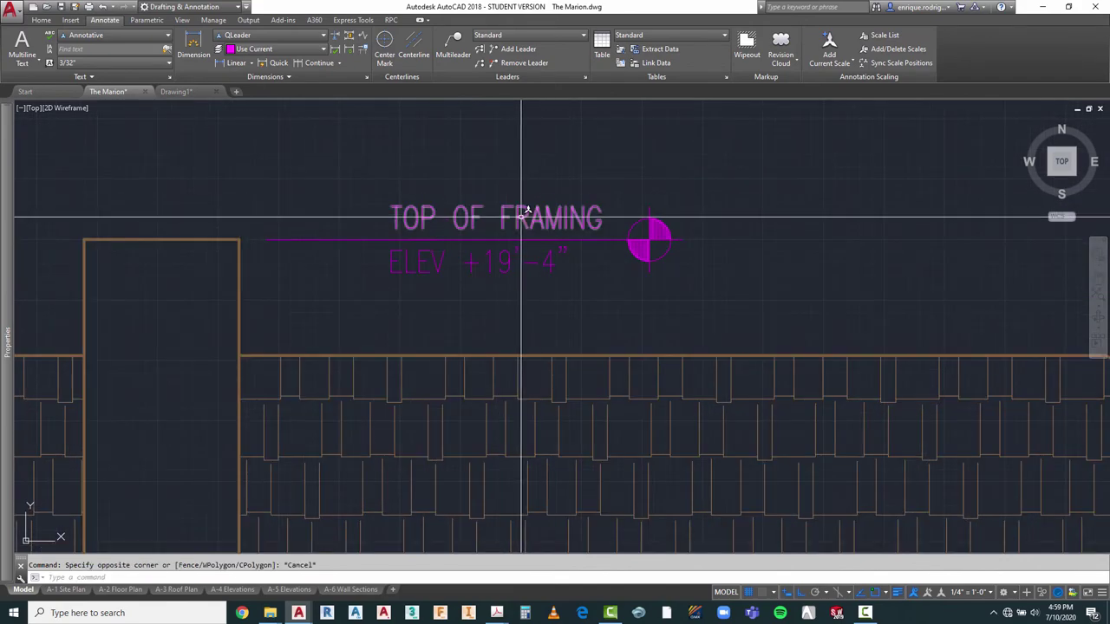
{"action": "double_click", "coordinate": [500, 221]}
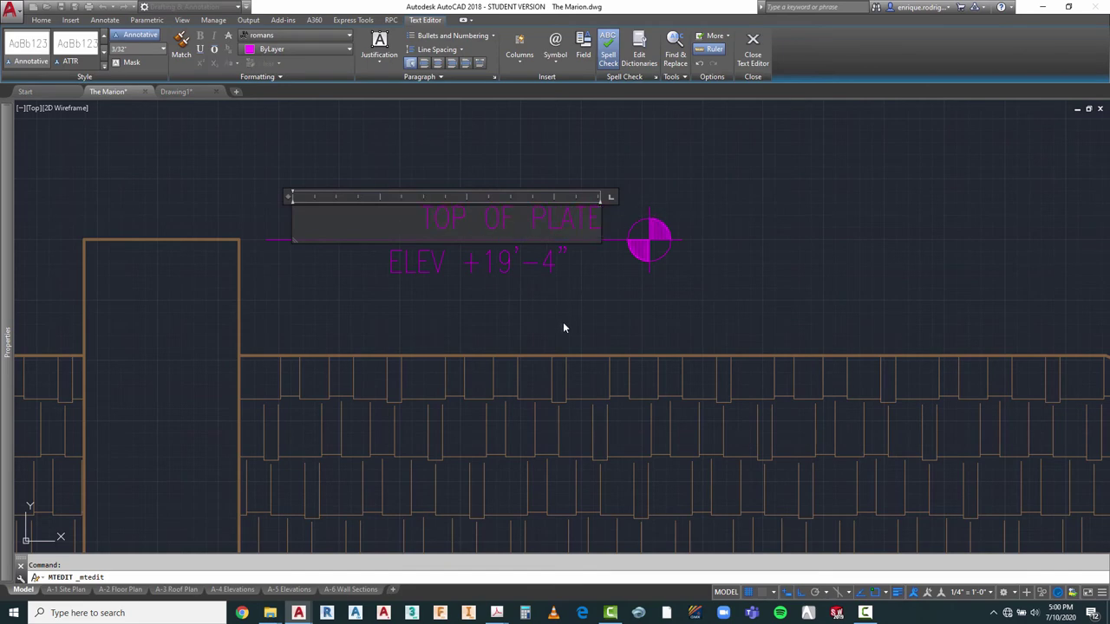
{"action": "key", "text": "Escape"}
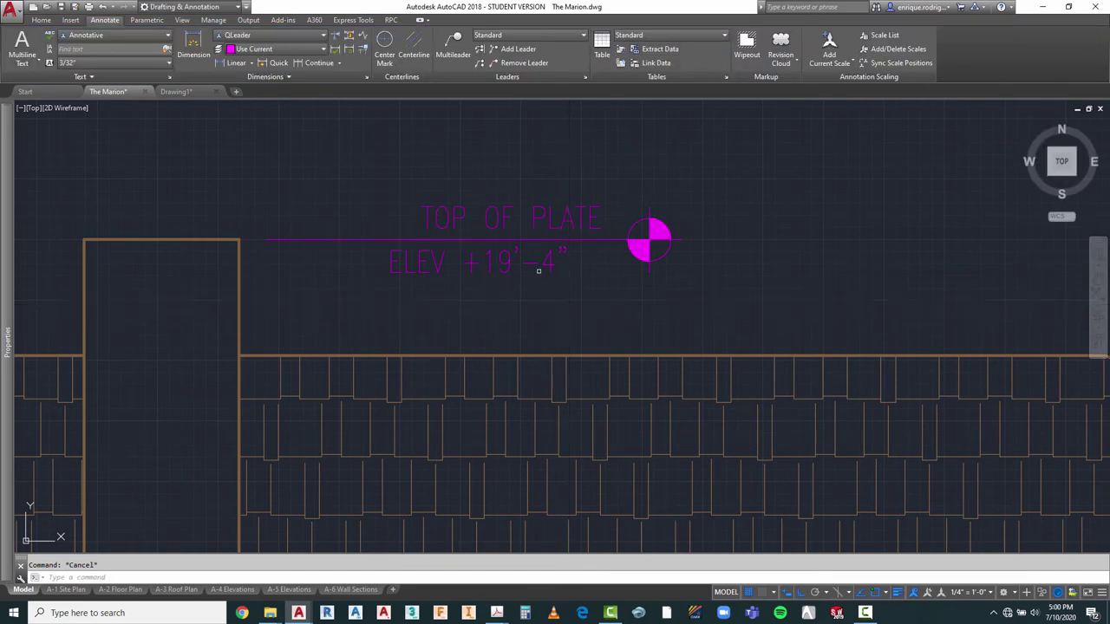
Step: Move the TOP OF PLATE text horizontally to line up with the start of the ELEV +19'-4" text below it
{"action": "left_click", "coordinate": [473, 215]}
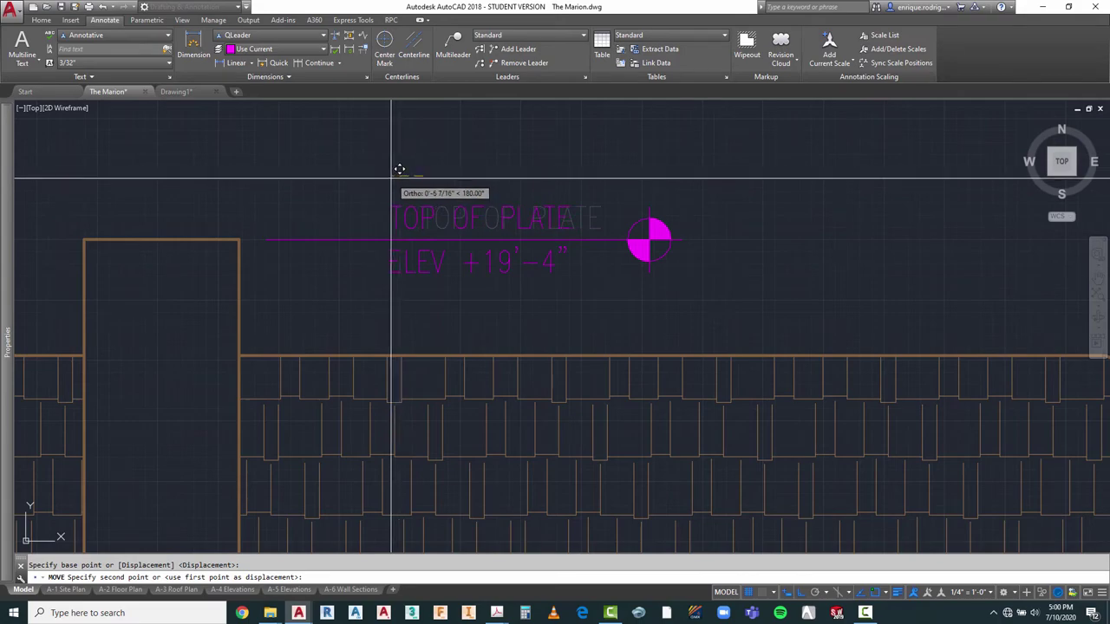
{"action": "left_click", "coordinate": [399, 169]}
{"action": "scroll", "coordinate": [471, 179], "scroll_direction": "down", "scroll_amount": 3}
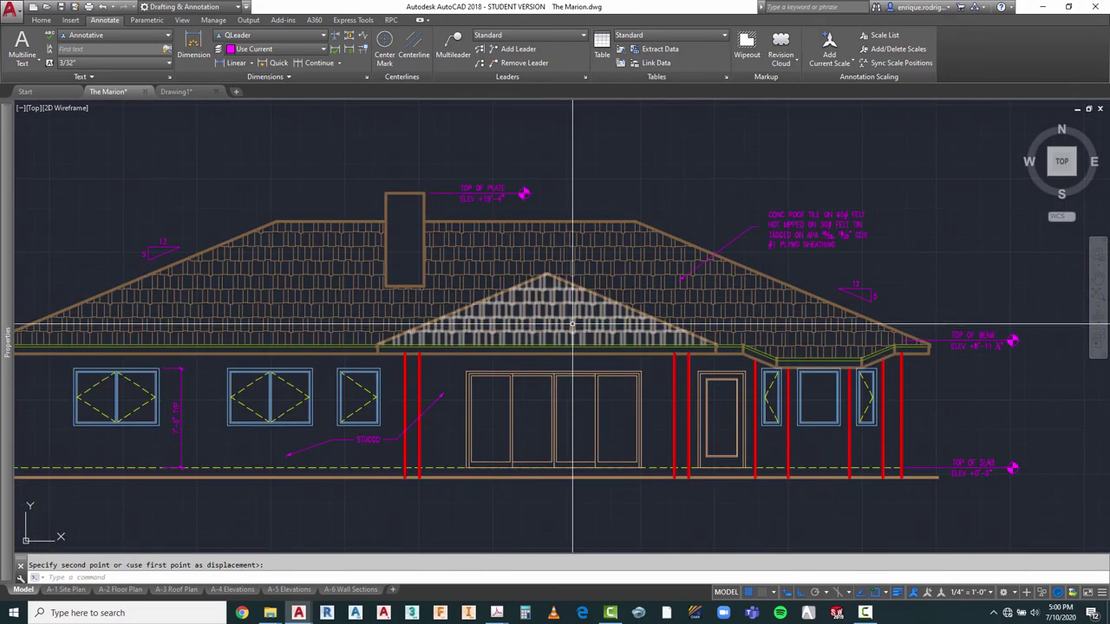
Step: Copy the whole TOP OF PLATE marker from its line's inner end to the top-left corner of the upper side elevation's chimney
{"action": "scroll", "coordinate": [602, 224], "scroll_direction": "down", "scroll_amount": 1}
{"action": "scroll", "coordinate": [568, 196], "scroll_direction": "up", "scroll_amount": 4}
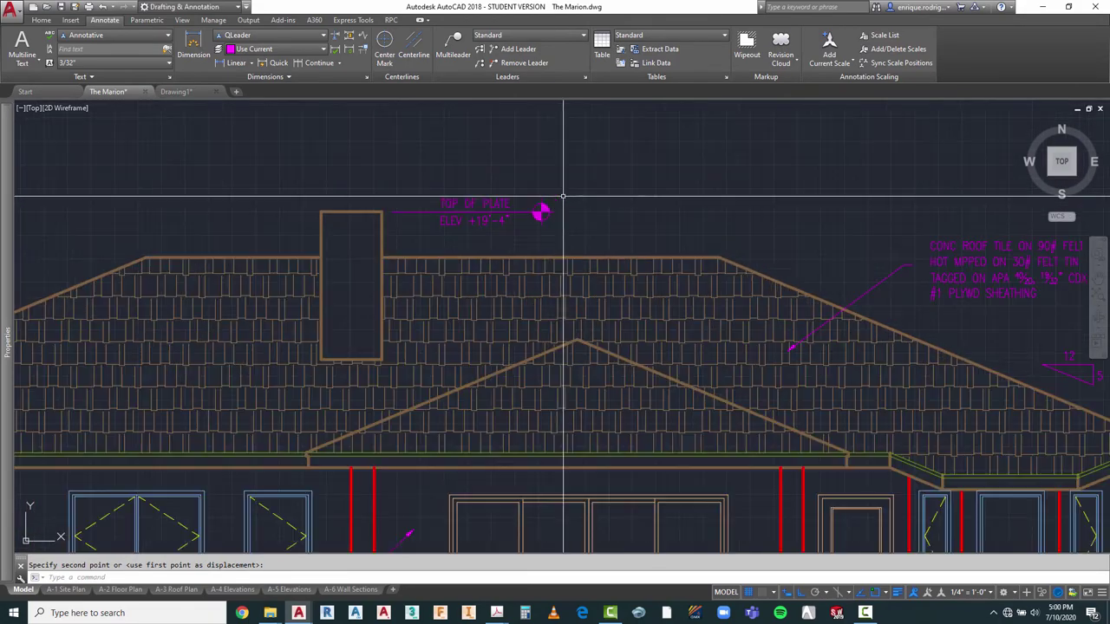
{"action": "key", "text": "Escape"}
{"action": "type", "text": "co"}
{"action": "key", "text": "Return"}
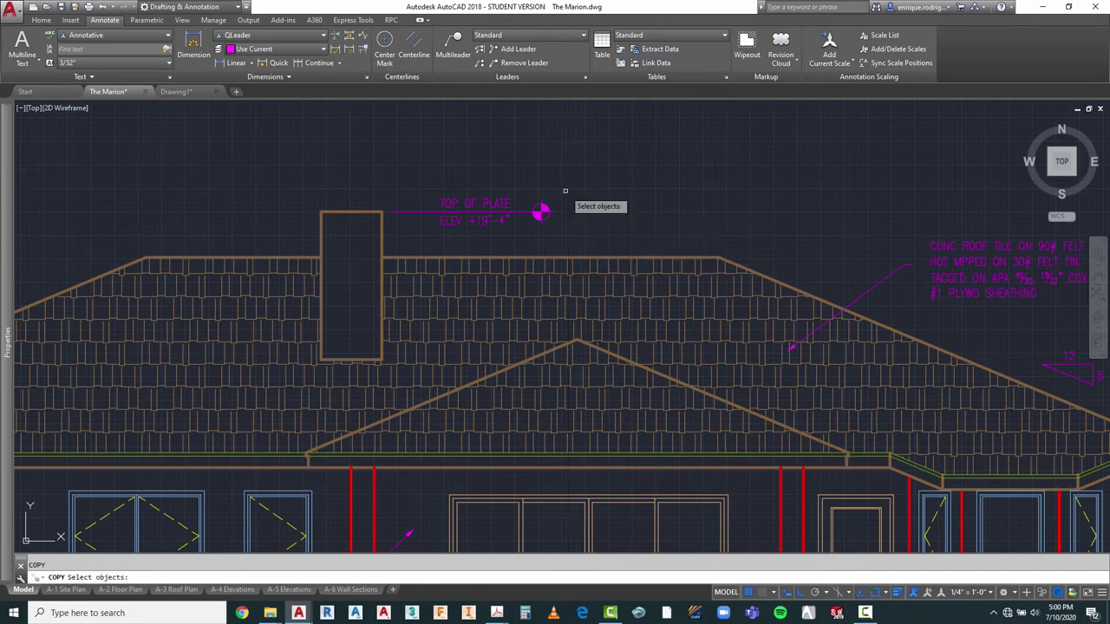
{"action": "left_click", "coordinate": [565, 186]}
{"action": "left_click", "coordinate": [378, 233]}
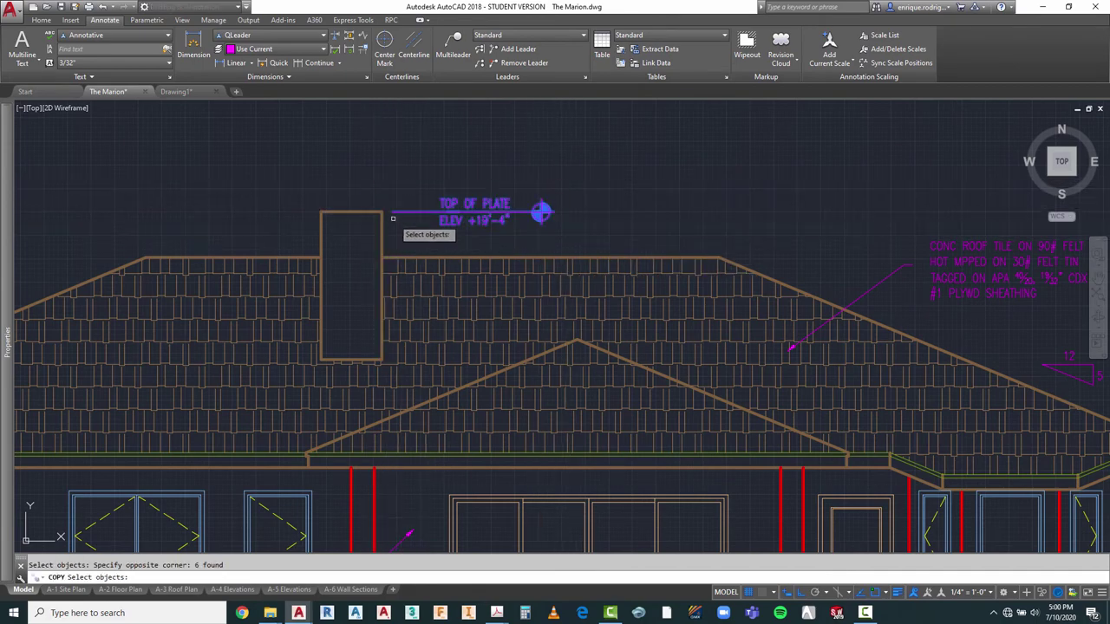
{"action": "key", "text": "Return"}
{"action": "left_click", "coordinate": [393, 211]}
{"action": "scroll", "coordinate": [260, 211], "scroll_direction": "down", "scroll_amount": 6}
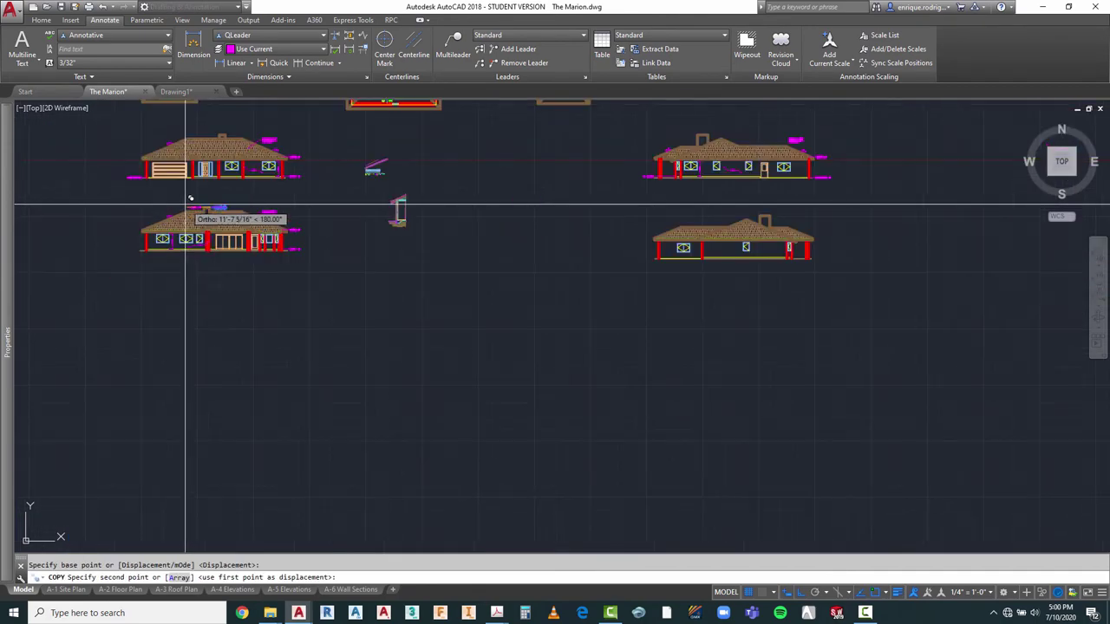
{"action": "scroll", "coordinate": [693, 152], "scroll_direction": "up", "scroll_amount": 6}
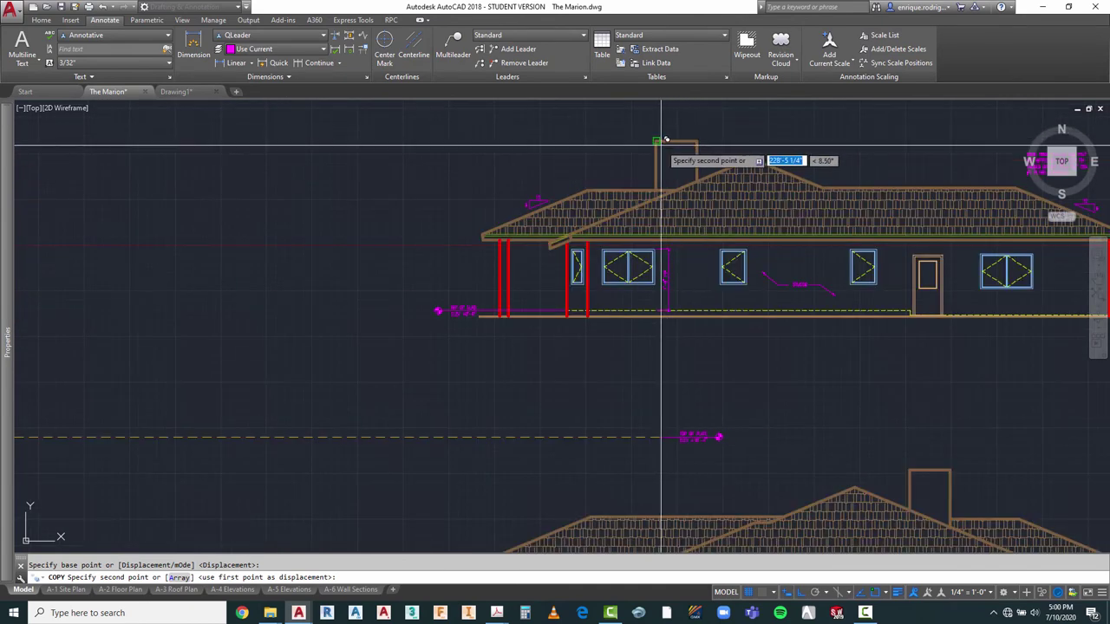
{"action": "left_click", "coordinate": [662, 139]}
{"action": "scroll", "coordinate": [661, 143], "scroll_direction": "up", "scroll_amount": 3}
{"action": "key", "text": "Escape"}
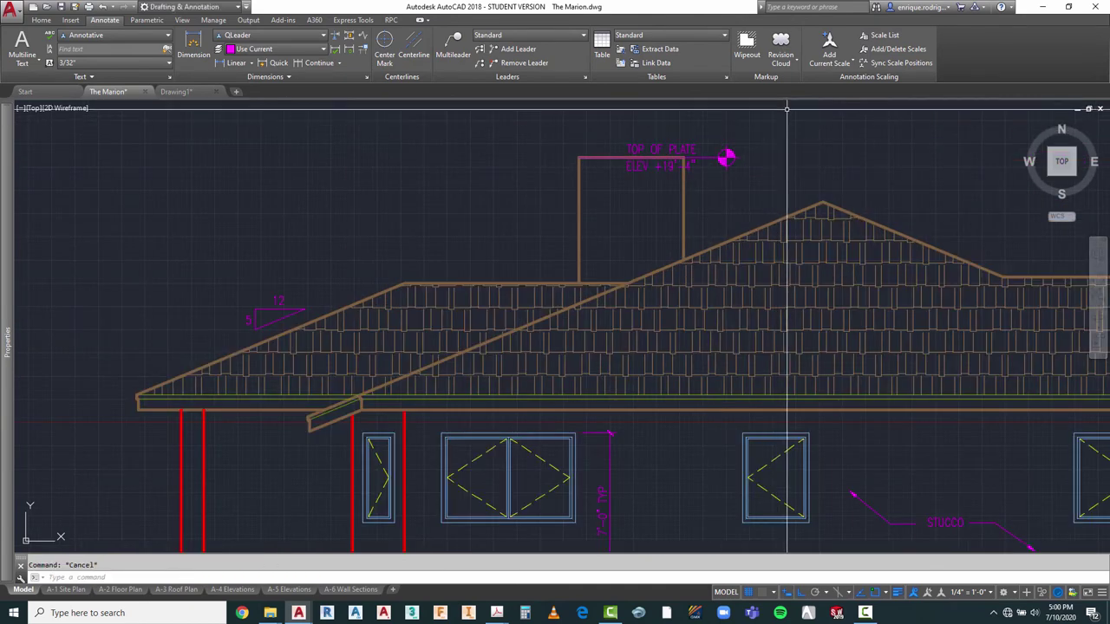
Step: Mirror the copied TOP OF PLATE marker about a vertical line through the chimney's top-left corner, erasing the source
{"action": "type", "text": "mi"}
{"action": "key", "text": "Return"}
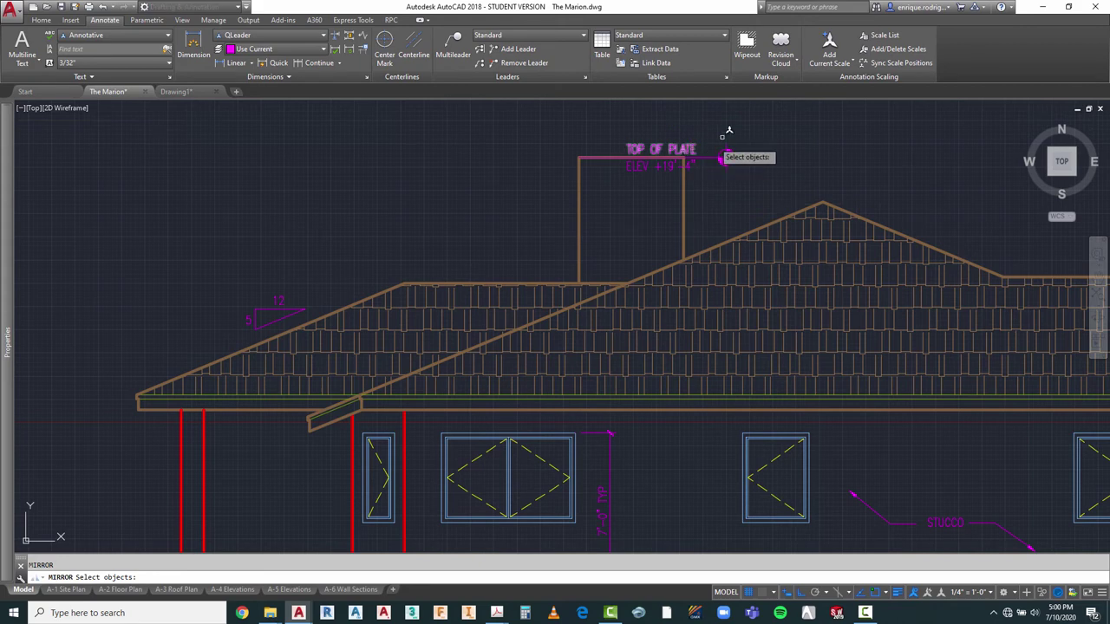
{"action": "left_click", "coordinate": [691, 167]}
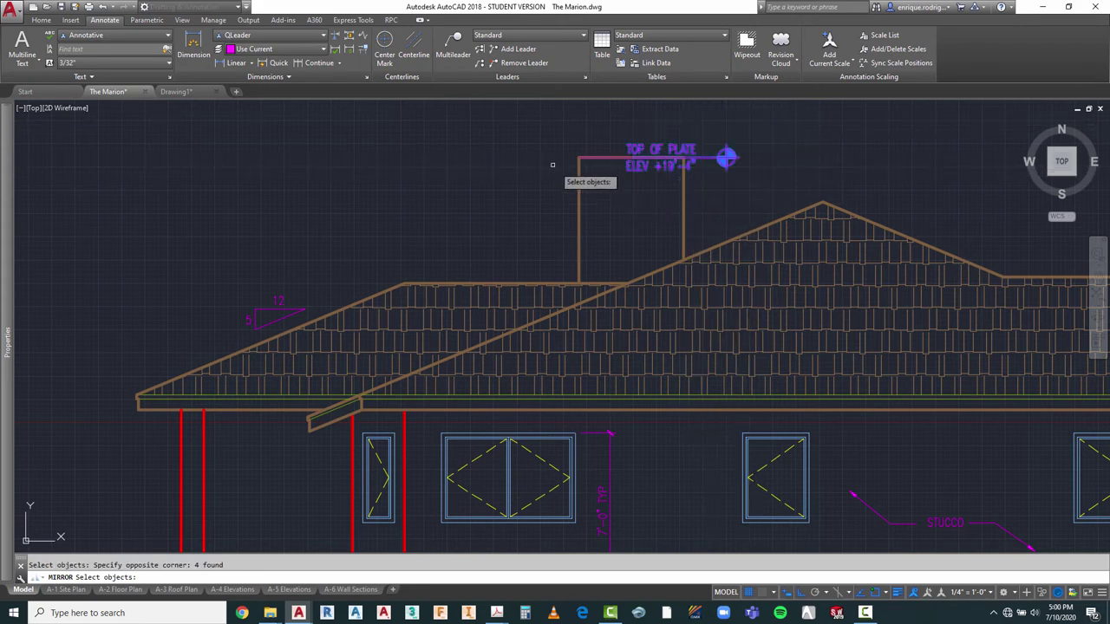
{"action": "left_click", "coordinate": [655, 174]}
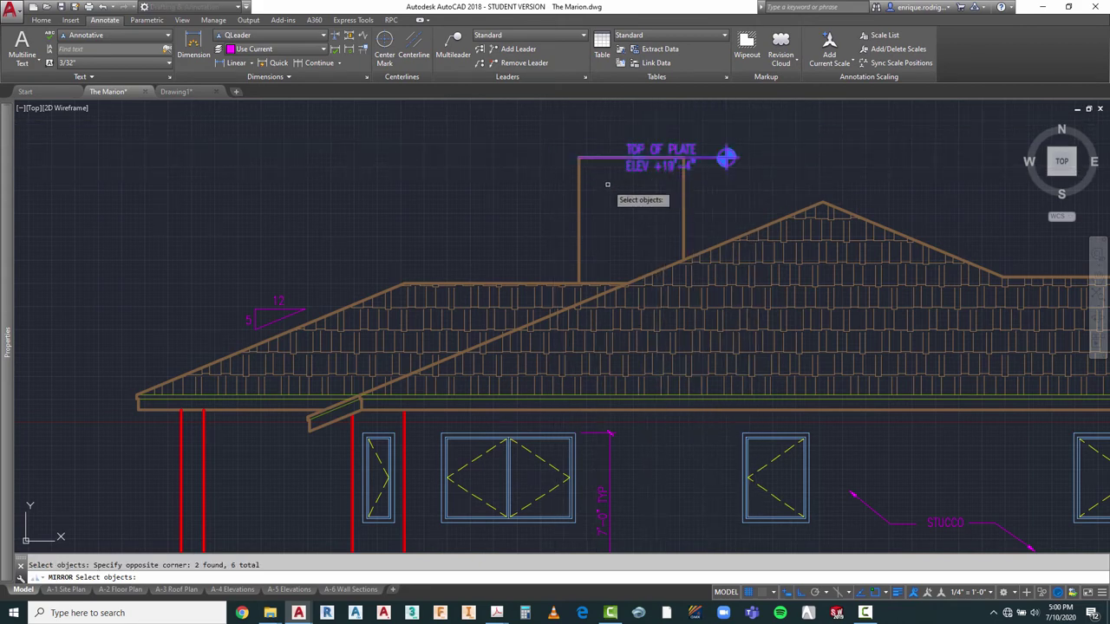
{"action": "key", "text": "Return"}
{"action": "left_click", "coordinate": [579, 159]}
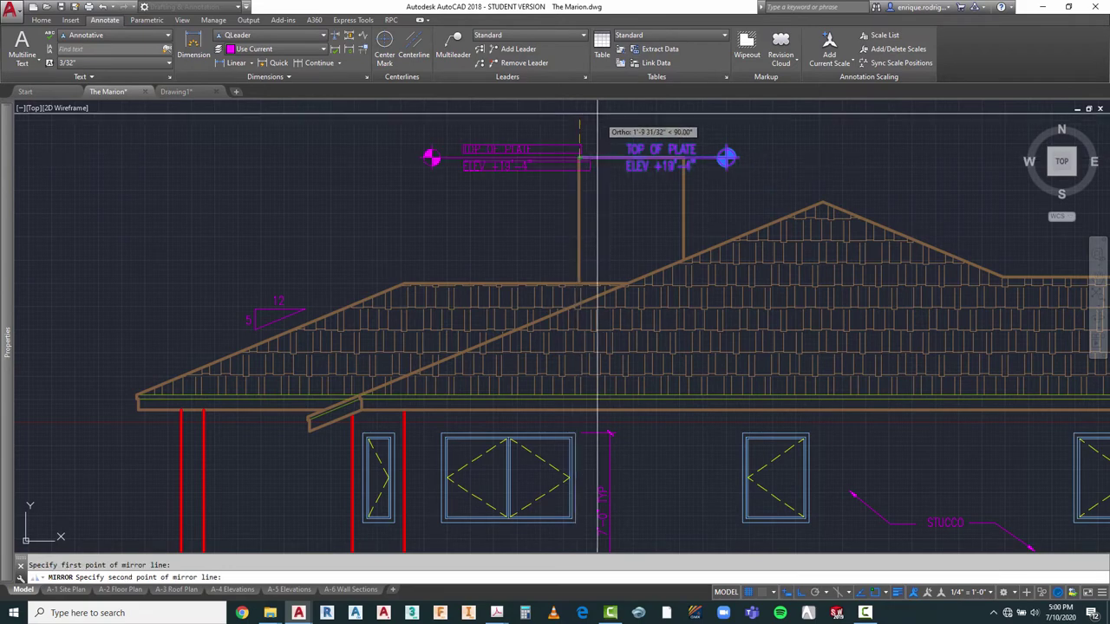
{"action": "left_click", "coordinate": [596, 117]}
{"action": "key", "text": "Escape"}
{"action": "scroll", "coordinate": [471, 217], "scroll_direction": "down", "scroll_amount": 5}
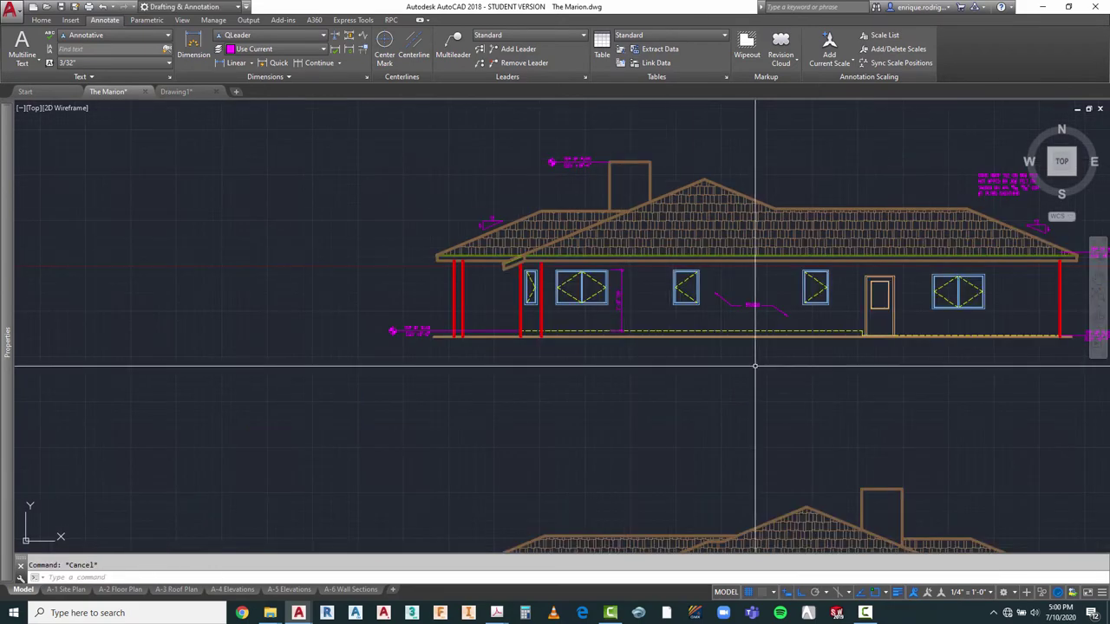
Step: Stretch the upper side elevation's TOP OF PLATE marker so its target symbol sits closer to the text
{"action": "scroll", "coordinate": [610, 156], "scroll_direction": "up", "scroll_amount": 4}
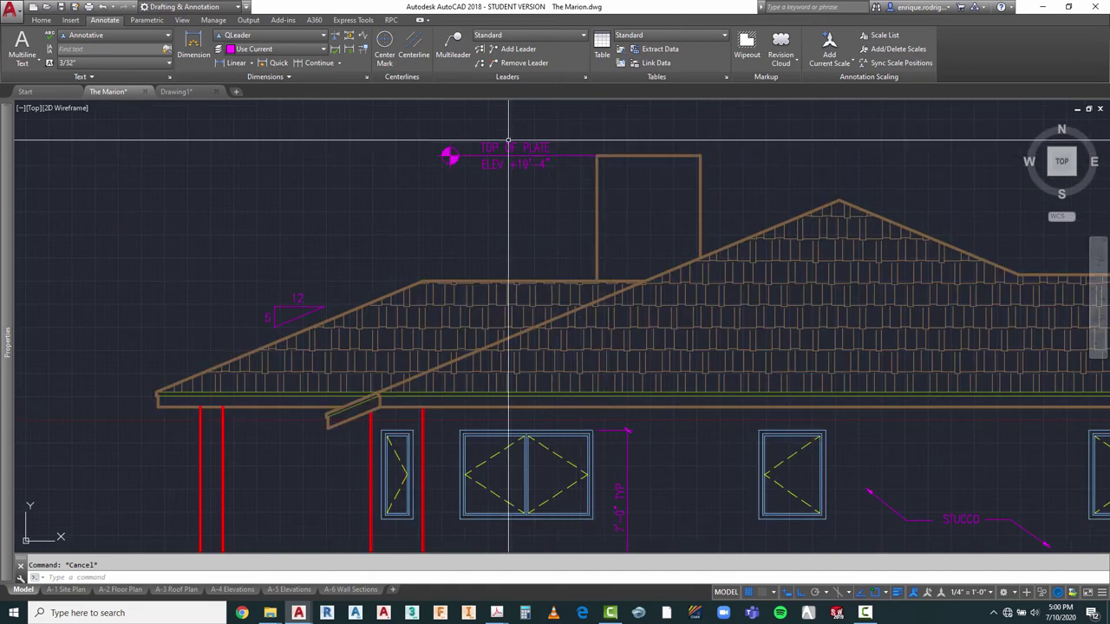
{"action": "left_click", "coordinate": [471, 112]}
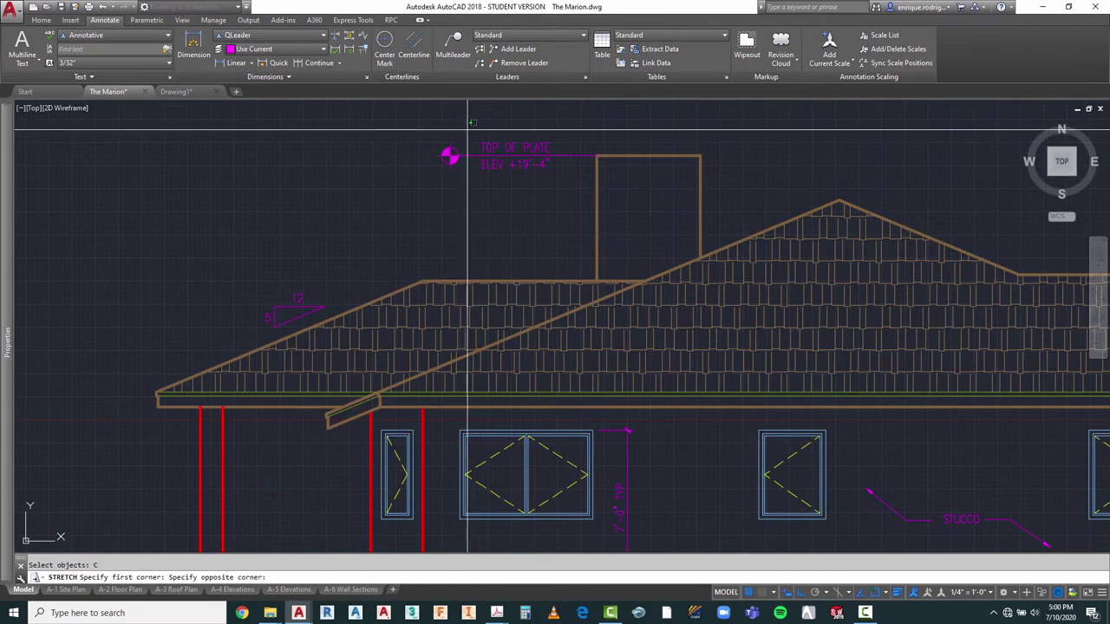
{"action": "left_click", "coordinate": [401, 183]}
{"action": "left_click", "coordinate": [419, 197]}
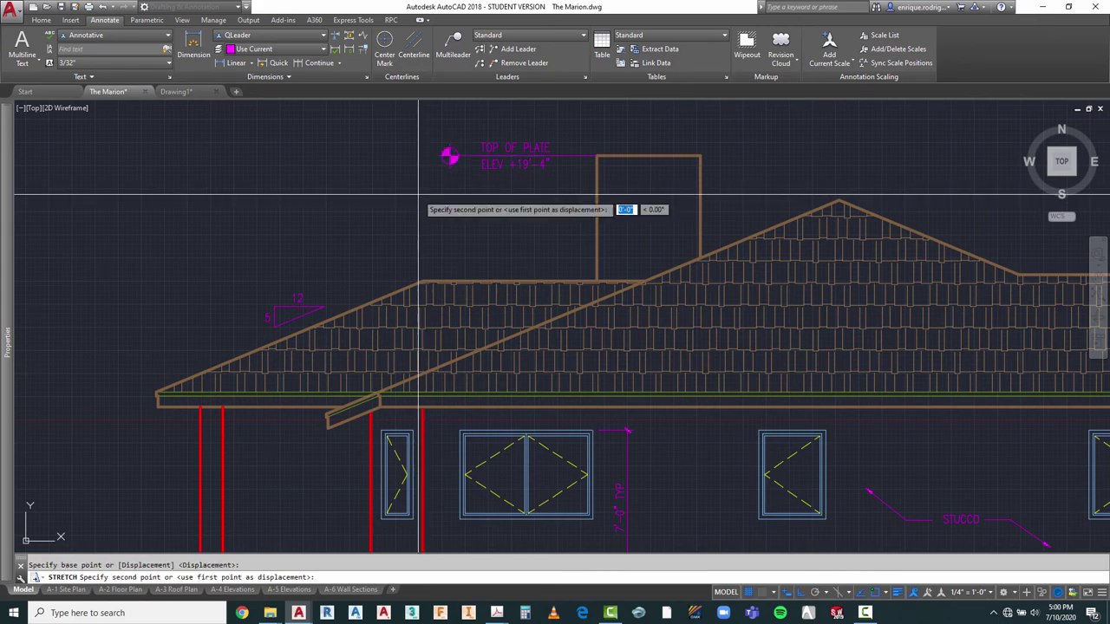
{"action": "scroll", "coordinate": [434, 193], "scroll_direction": "down", "scroll_amount": 6}
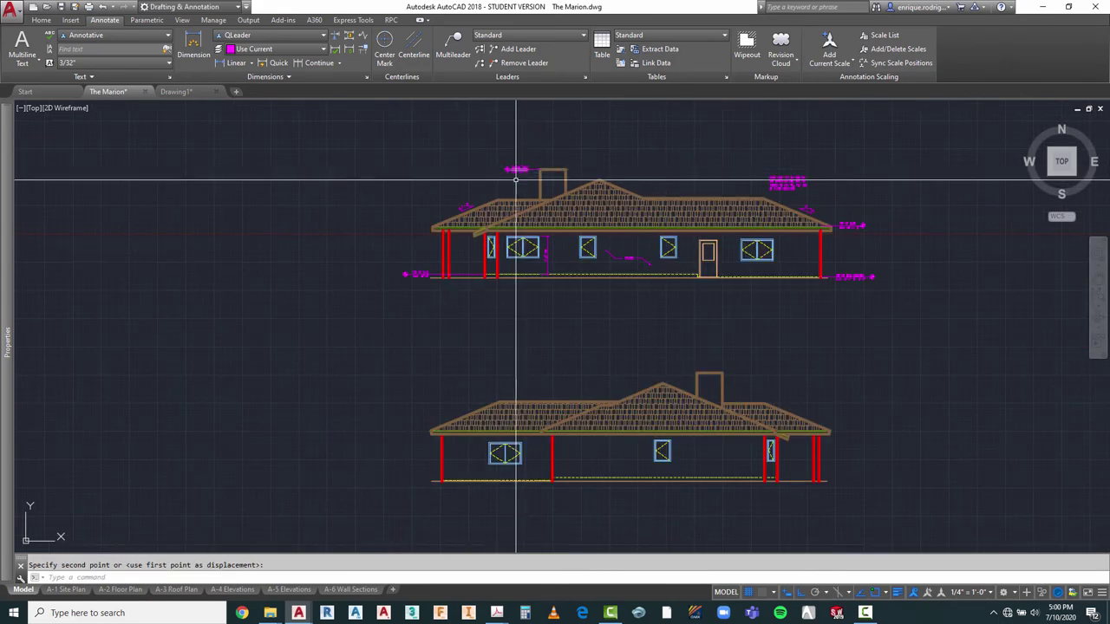
Step: Copy the 5:12 roof slope symbol from the right roof end to the slope just right of the upper side elevation's main peak
{"action": "scroll", "coordinate": [581, 248], "scroll_direction": "up", "scroll_amount": 2}
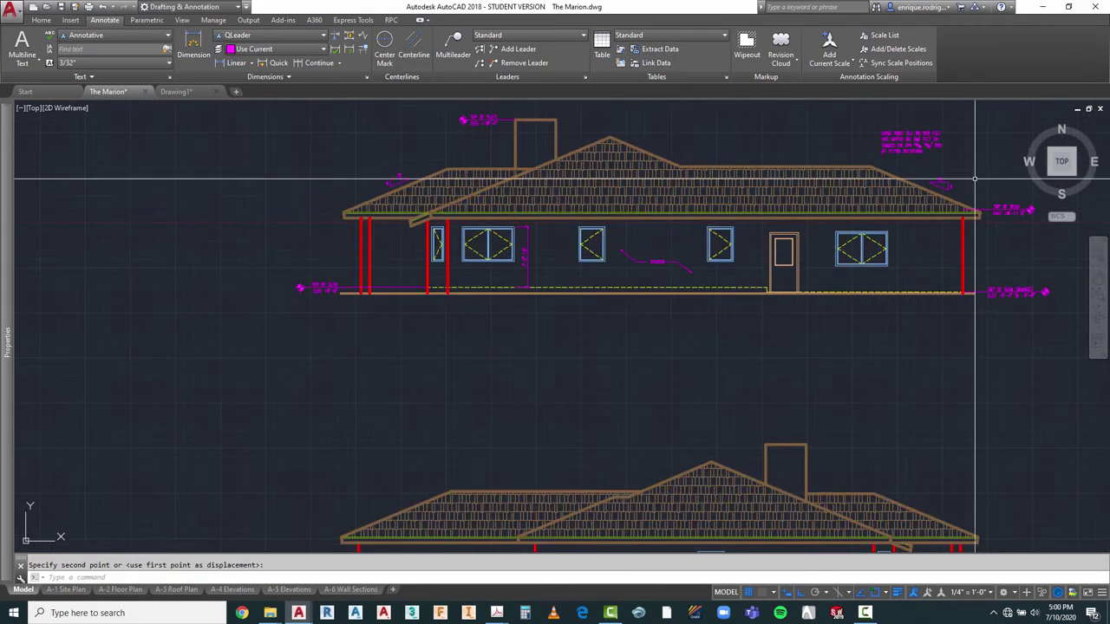
{"action": "scroll", "coordinate": [965, 185], "scroll_direction": "up", "scroll_amount": 2}
{"action": "key", "text": "Escape"}
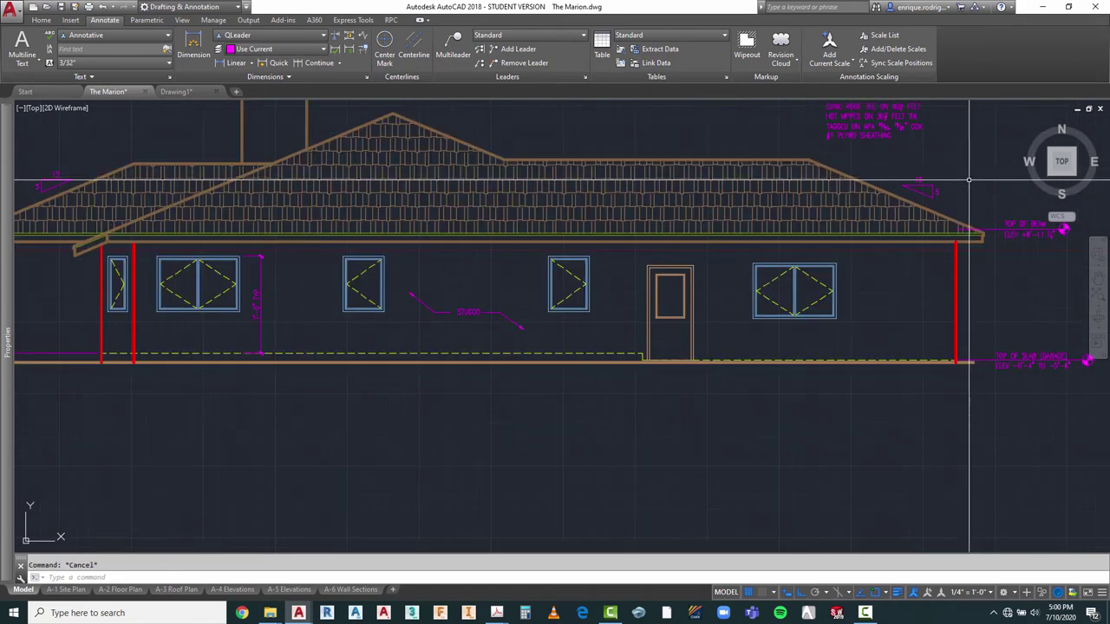
{"action": "type", "text": "o"}
{"action": "key", "text": "Return"}
{"action": "left_click", "coordinate": [941, 173]}
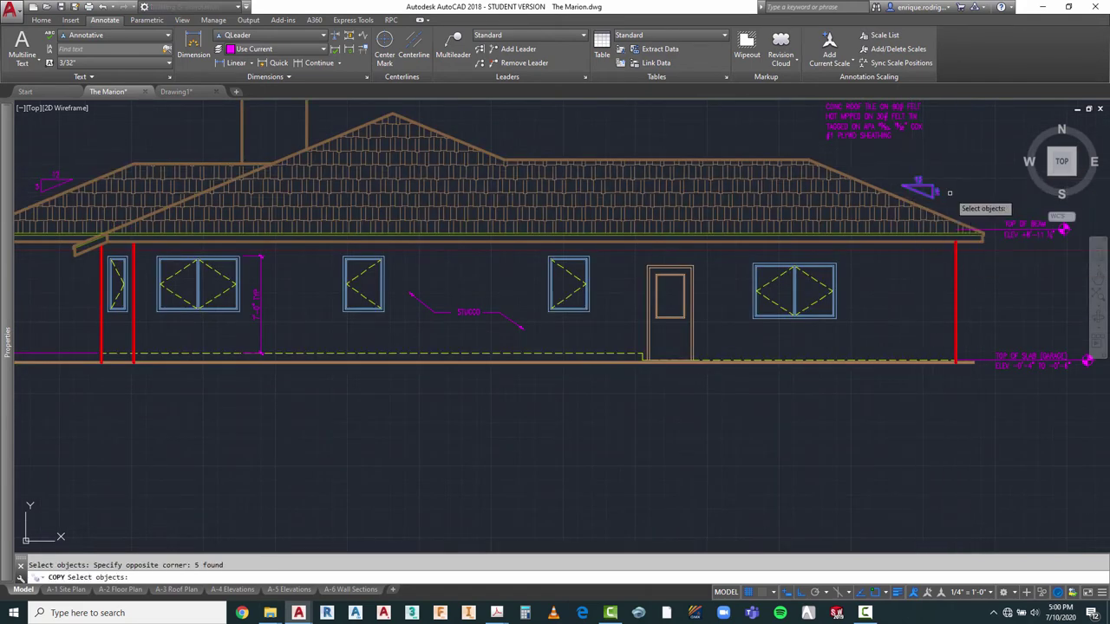
{"action": "key", "text": "Return"}
{"action": "left_click", "coordinate": [924, 191]}
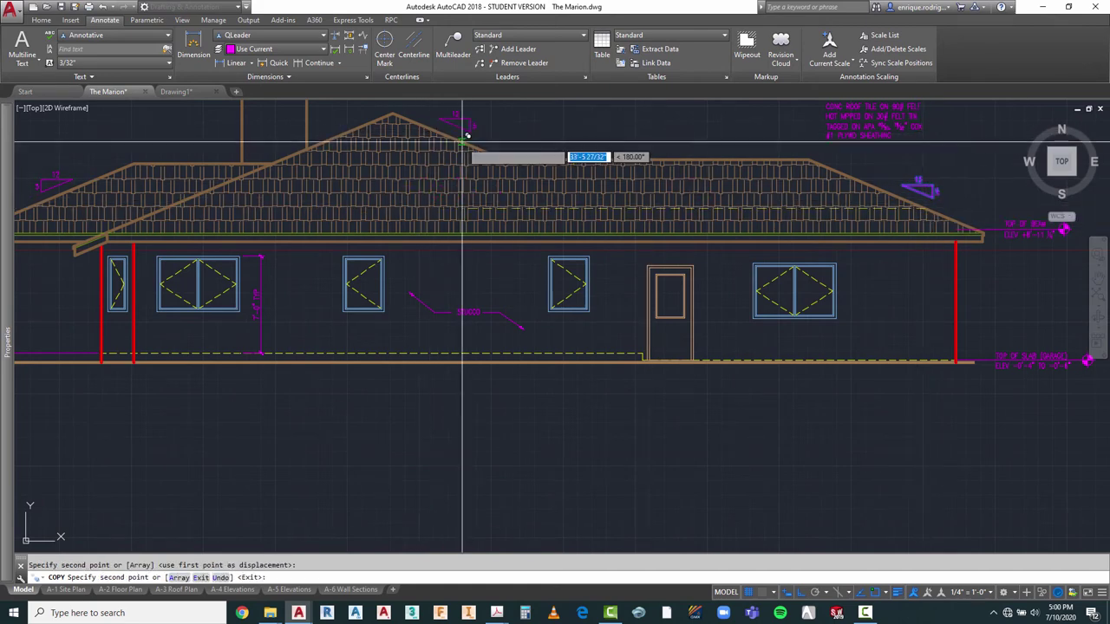
{"action": "scroll", "coordinate": [538, 168], "scroll_direction": "down", "scroll_amount": 4}
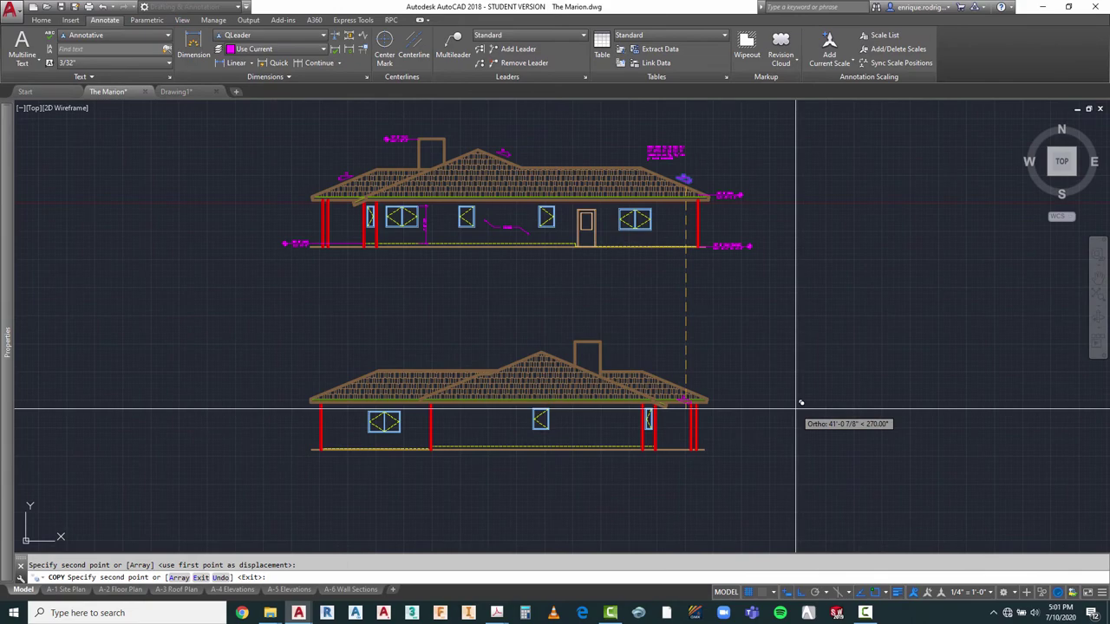
{"action": "scroll", "coordinate": [501, 238], "scroll_direction": "up", "scroll_amount": 2}
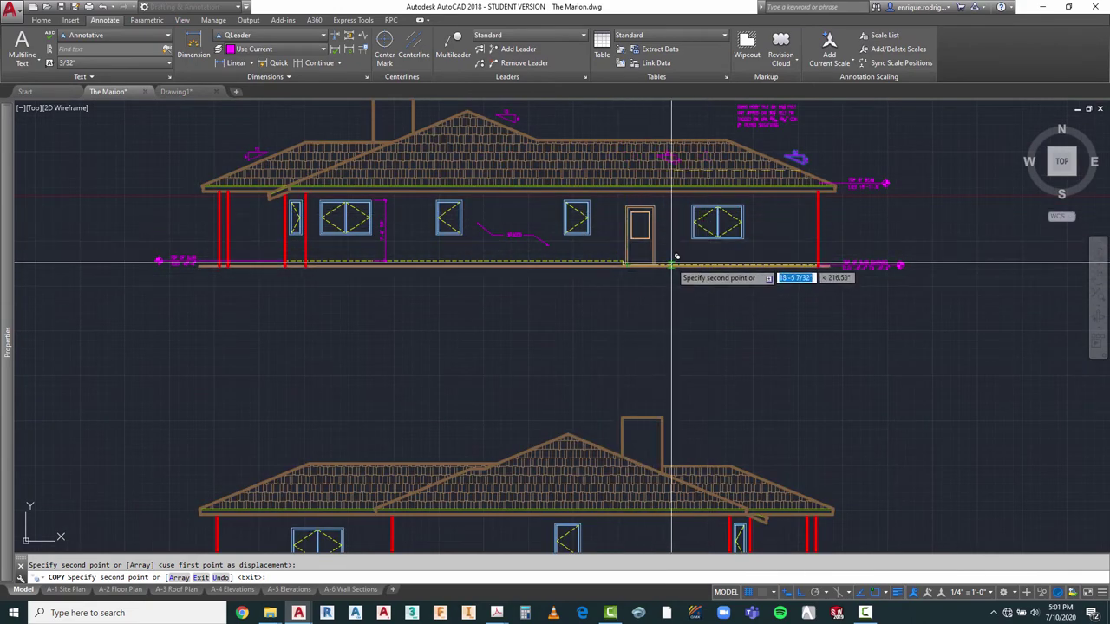
Step: Stretch the inner end of the garage slab's dashed line, at the floor step beside the door, up 2 inches
{"action": "scroll", "coordinate": [668, 264], "scroll_direction": "up", "scroll_amount": 2}
{"action": "scroll", "coordinate": [625, 278], "scroll_direction": "up", "scroll_amount": 2}
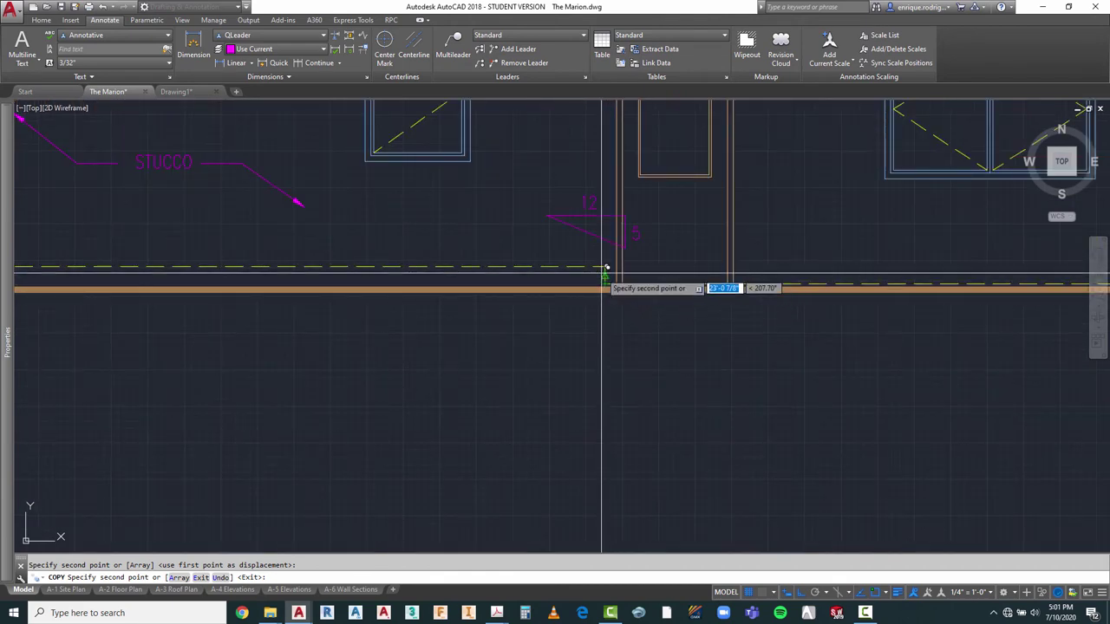
{"action": "scroll", "coordinate": [614, 278], "scroll_direction": "up", "scroll_amount": 2}
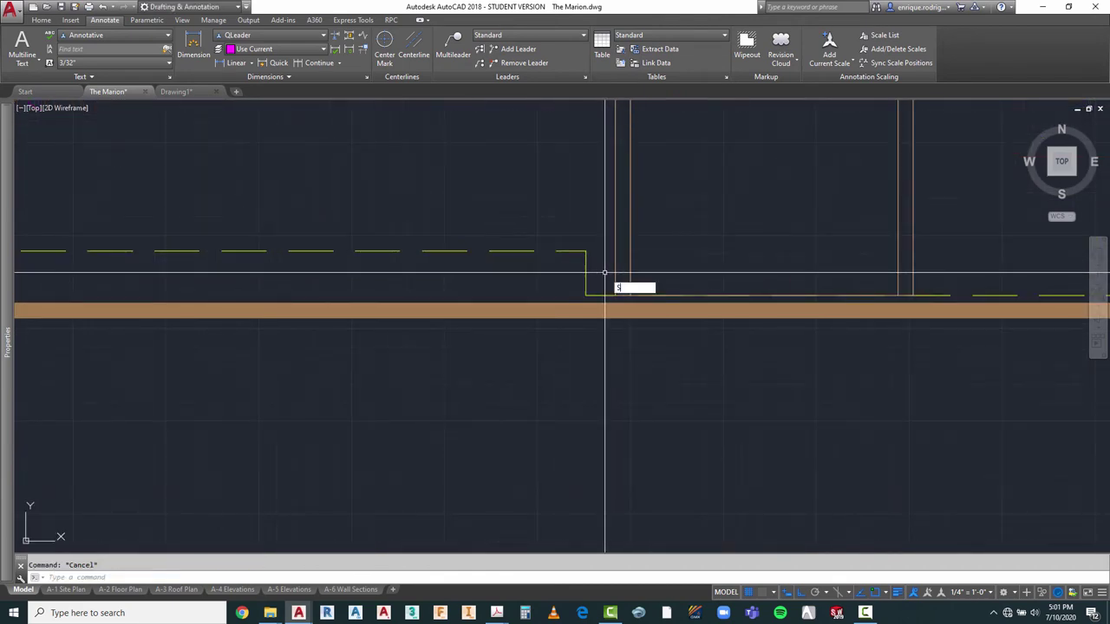
{"action": "key", "text": "Return"}
{"action": "left_click", "coordinate": [583, 305]}
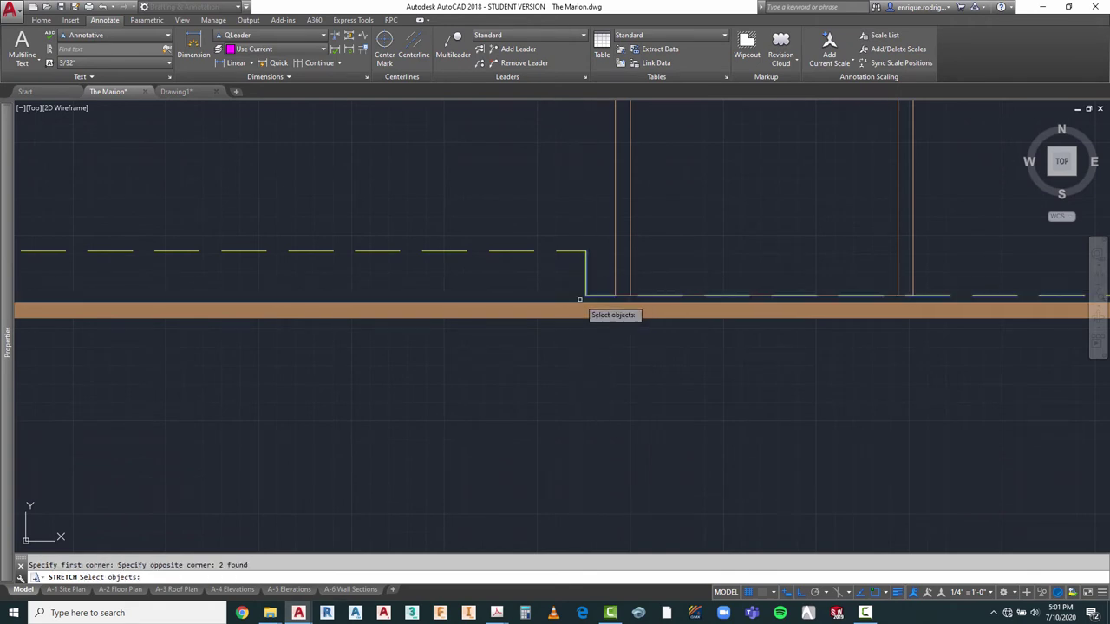
{"action": "scroll", "coordinate": [492, 308], "scroll_direction": "down", "scroll_amount": 3}
{"action": "key", "text": "Return"}
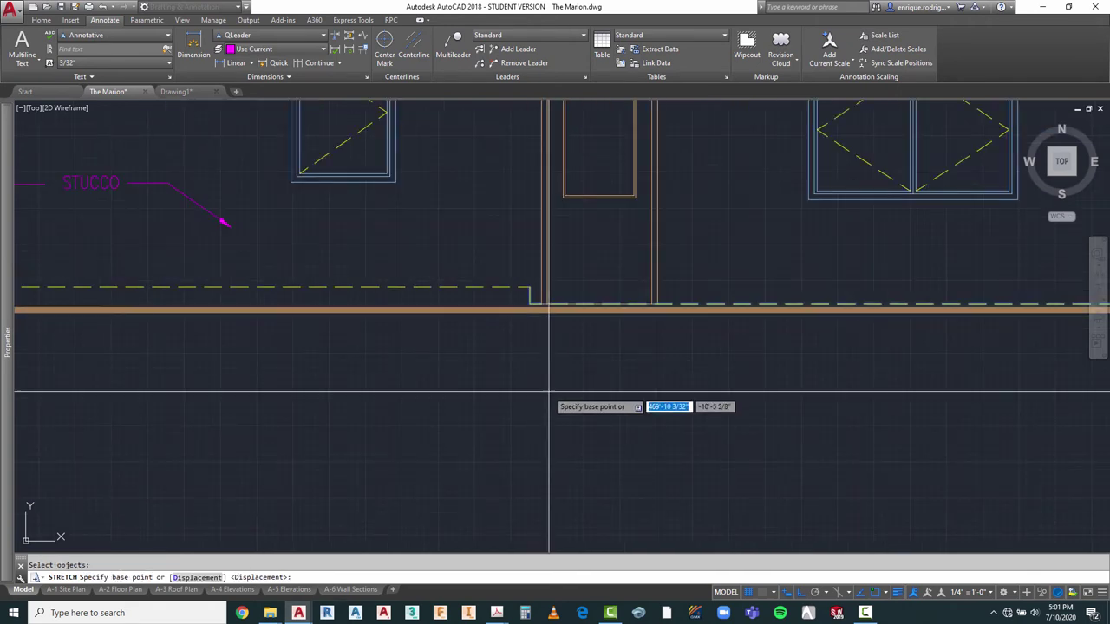
{"action": "left_click", "coordinate": [547, 390]}
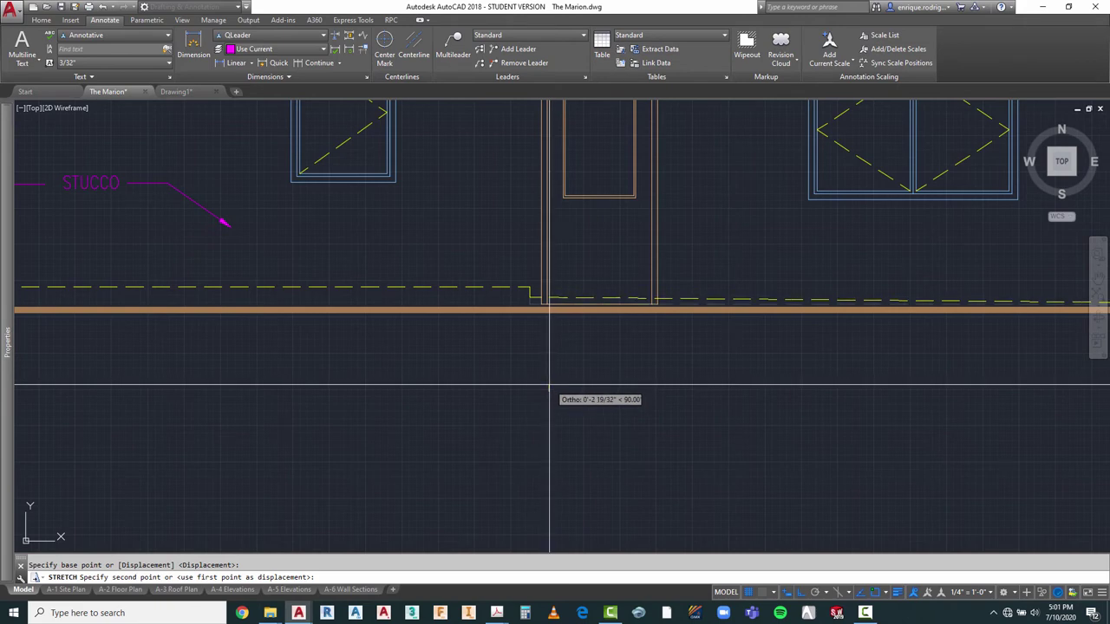
{"action": "key", "text": "Return"}
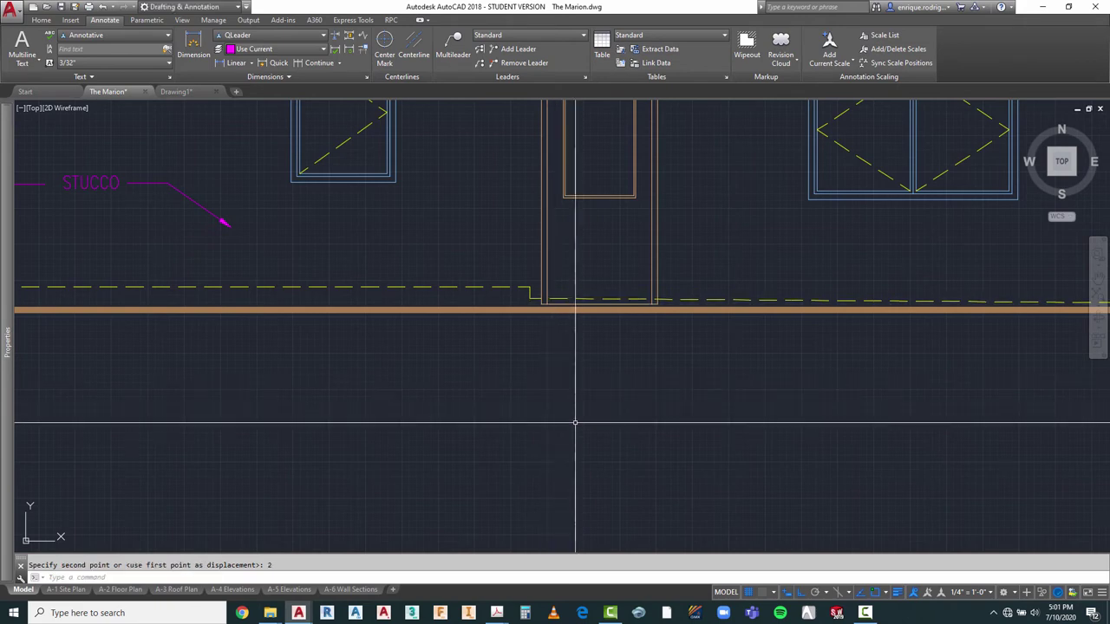
Step: Move the whole door straight up from its bottom-right corner to the sloped dashed garage slab line
{"action": "scroll", "coordinate": [494, 367], "scroll_direction": "down", "scroll_amount": 2}
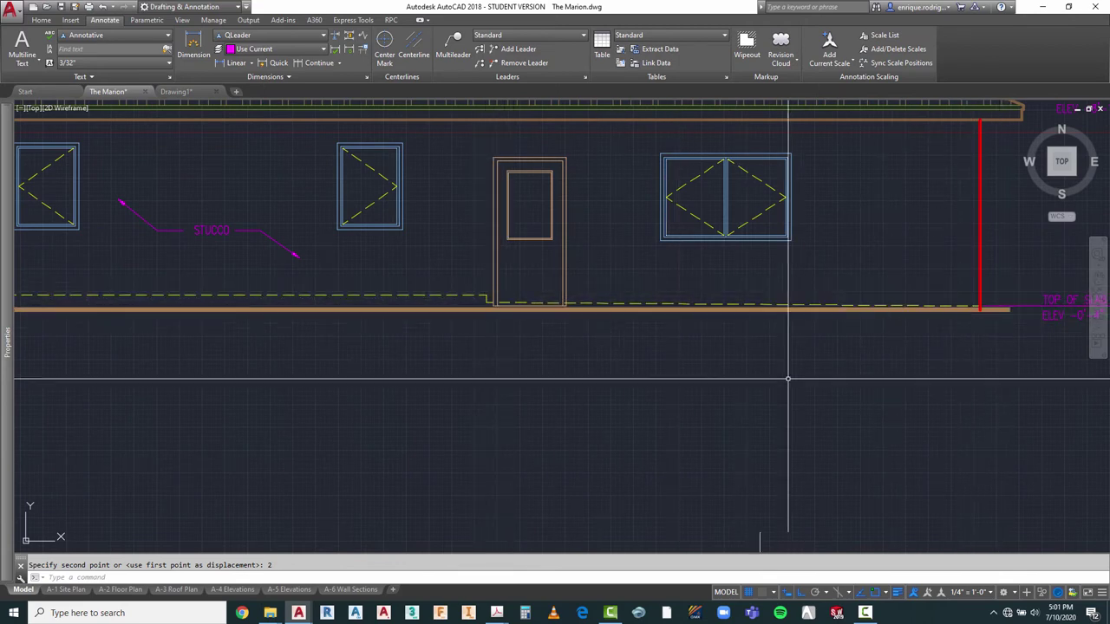
{"action": "scroll", "coordinate": [468, 295], "scroll_direction": "up", "scroll_amount": 4}
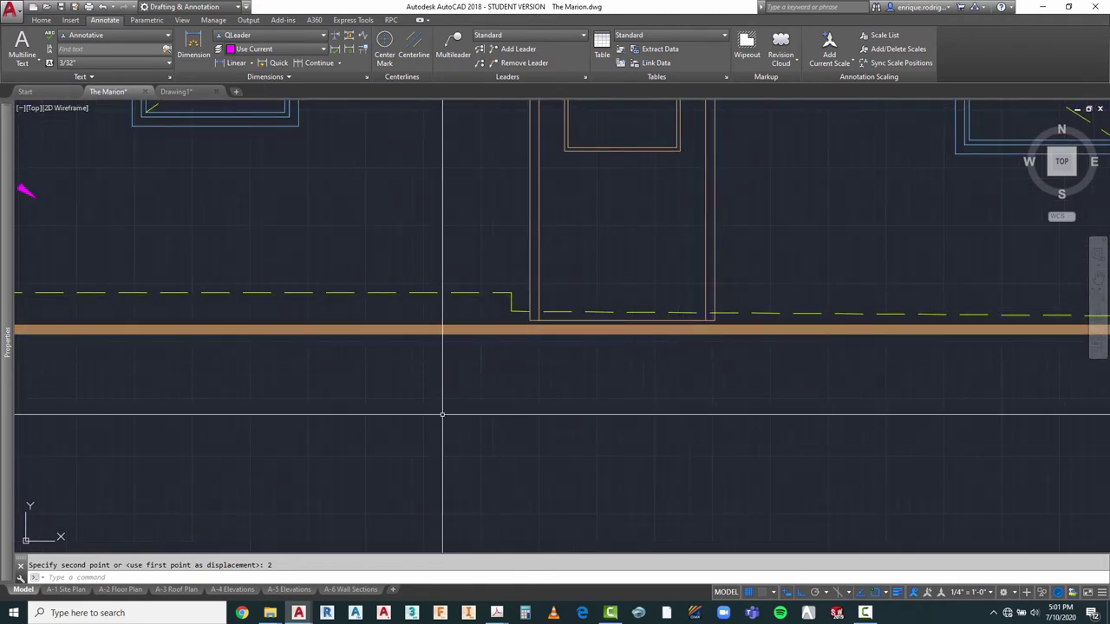
{"action": "scroll", "coordinate": [443, 417], "scroll_direction": "down", "scroll_amount": 2}
{"action": "key", "text": "Escape"}
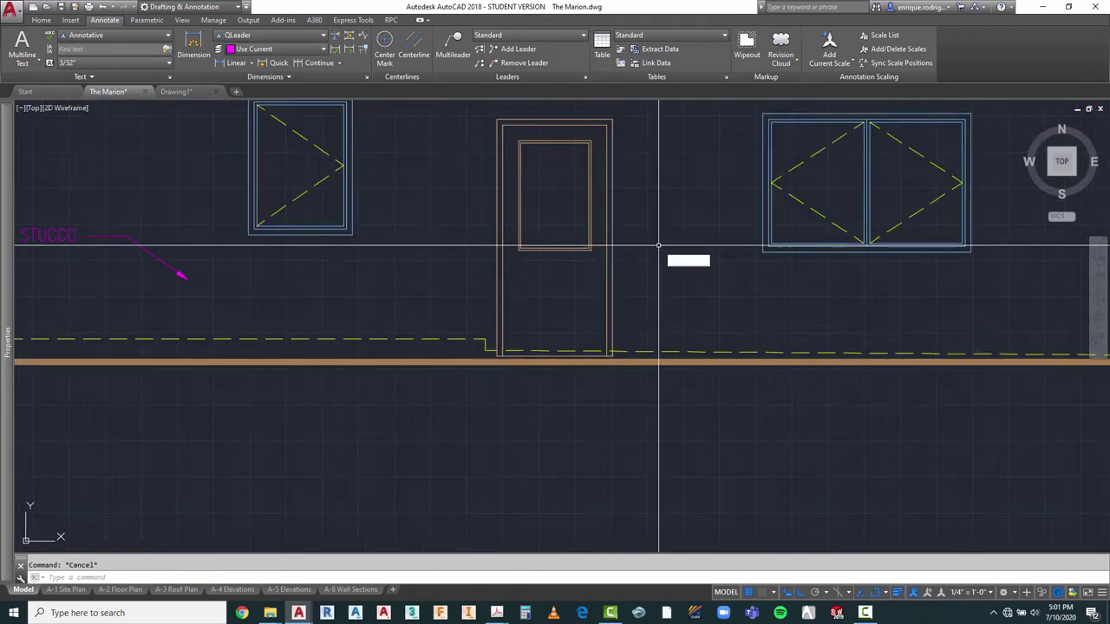
{"action": "left_click", "coordinate": [486, 110]}
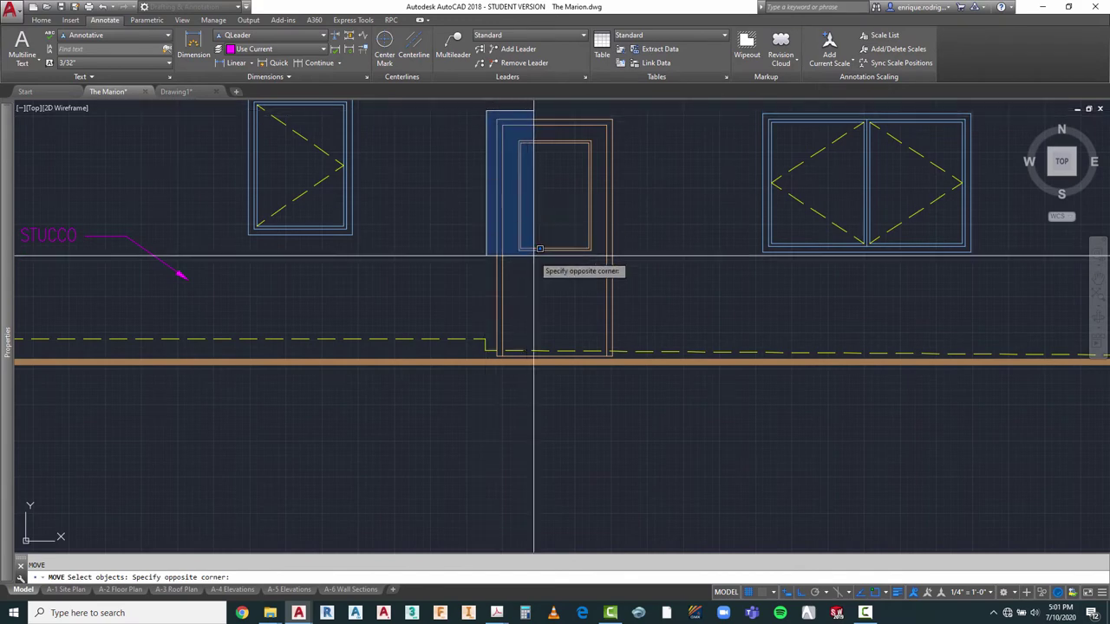
{"action": "left_click", "coordinate": [626, 354]}
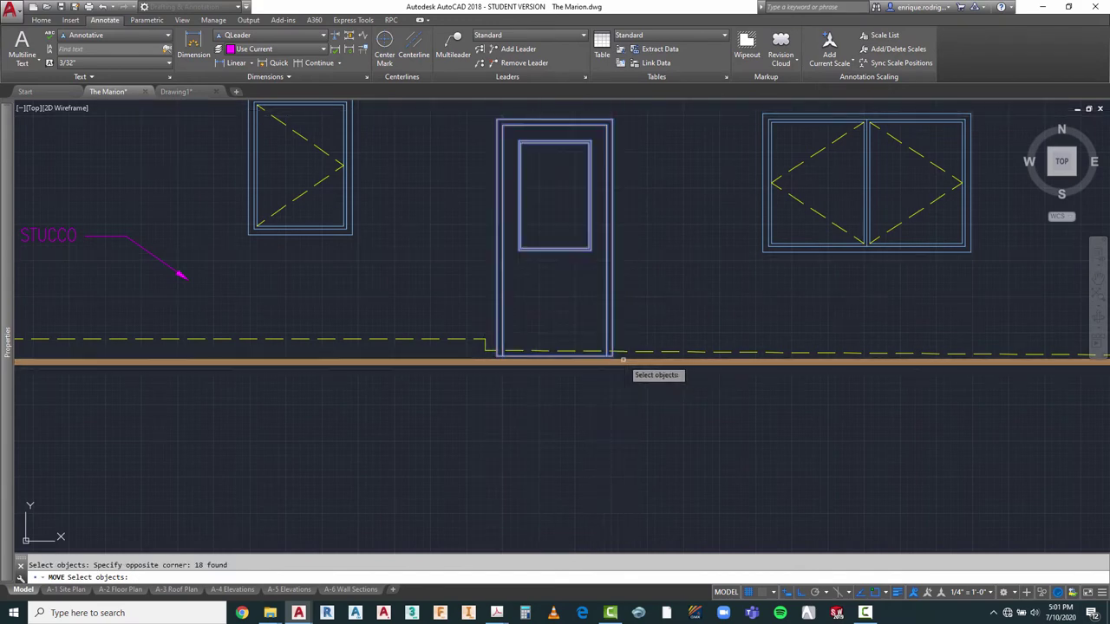
{"action": "scroll", "coordinate": [505, 364], "scroll_direction": "up", "scroll_amount": 4}
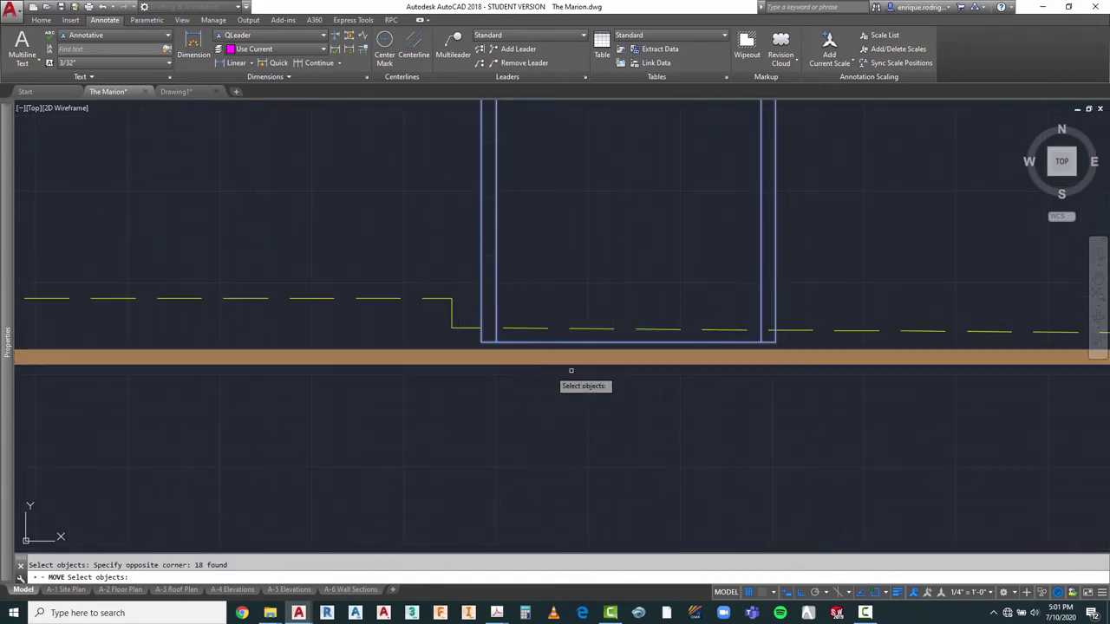
{"action": "key", "text": "Return"}
{"action": "left_click", "coordinate": [776, 342]}
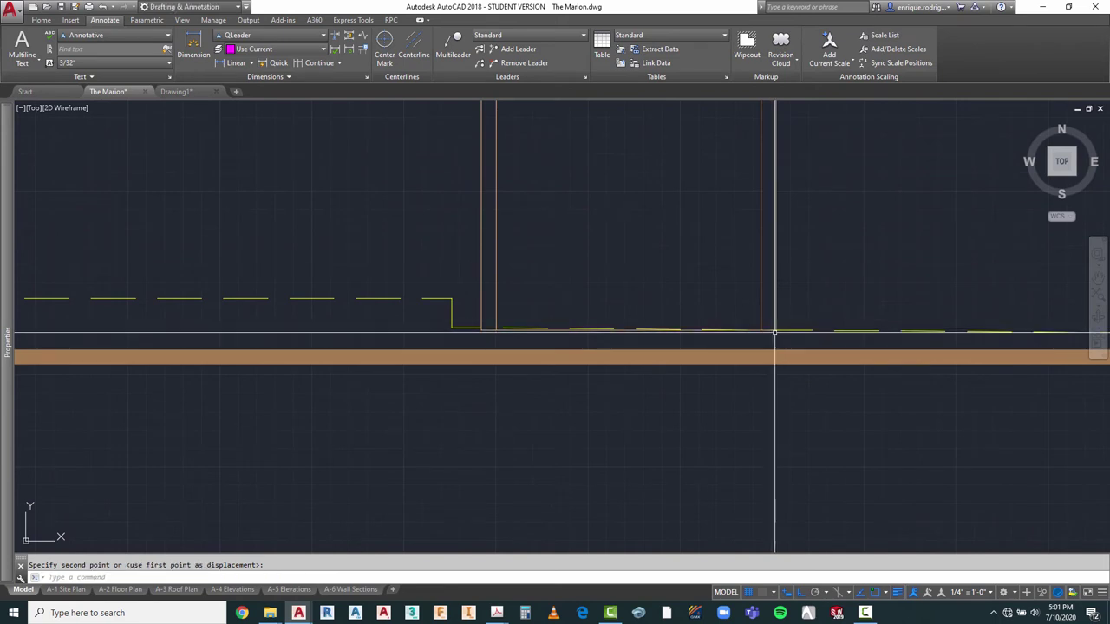
Step: Move the same door slightly farther up from its bottom-left corner to meet the dashed slab line there
{"action": "key", "text": "Escape"}
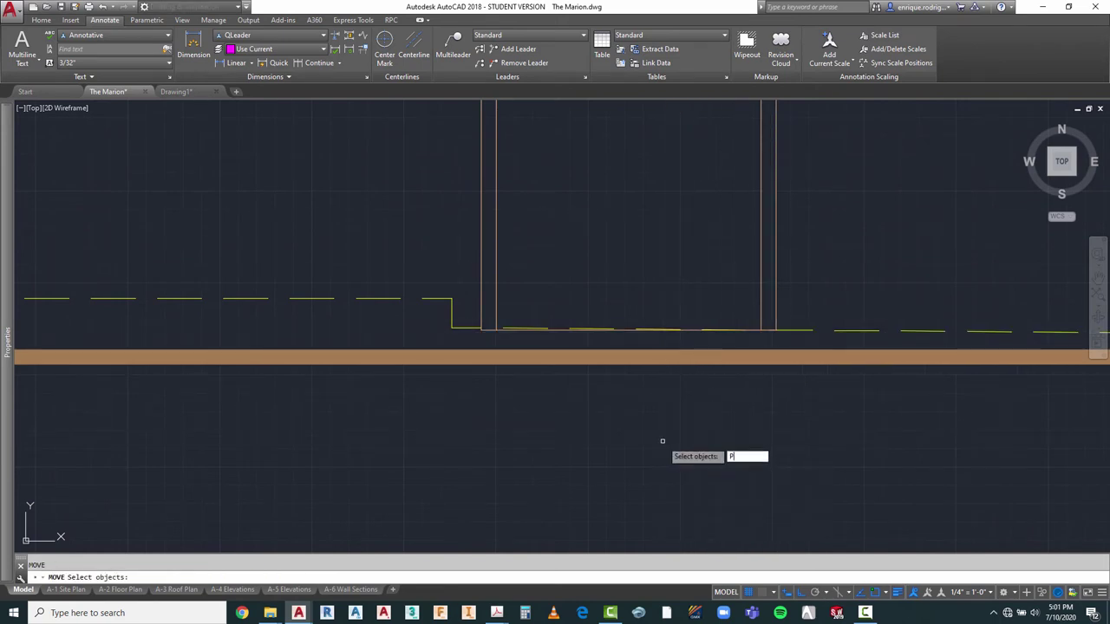
{"action": "key", "text": "Return"}
{"action": "scroll", "coordinate": [481, 338], "scroll_direction": "up", "scroll_amount": 4}
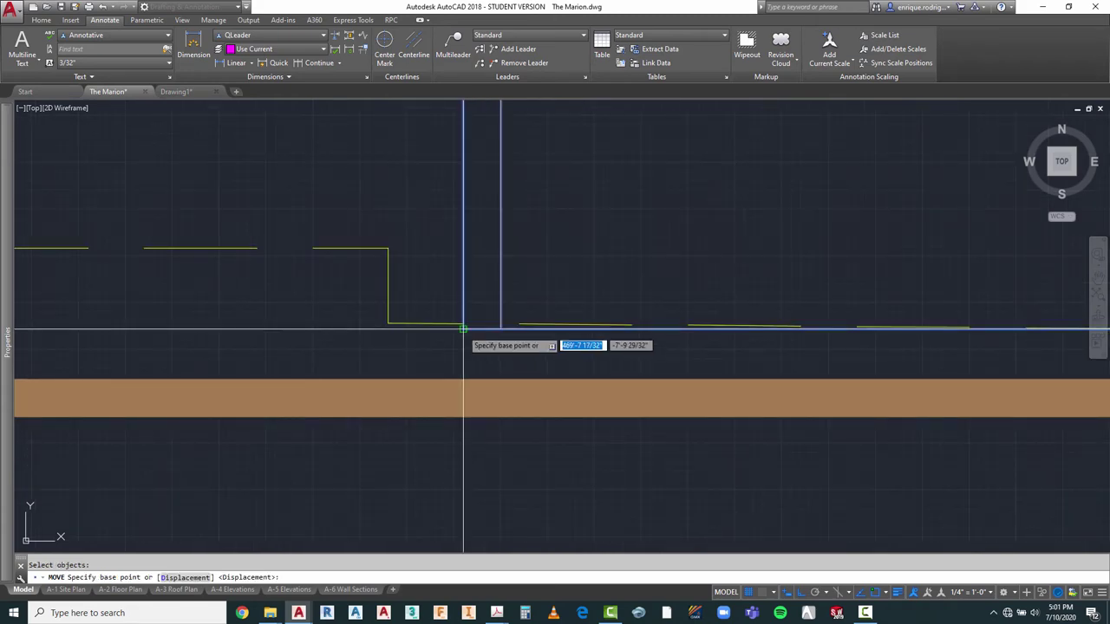
{"action": "left_click", "coordinate": [465, 333]}
{"action": "scroll", "coordinate": [400, 338], "scroll_direction": "down", "scroll_amount": 3}
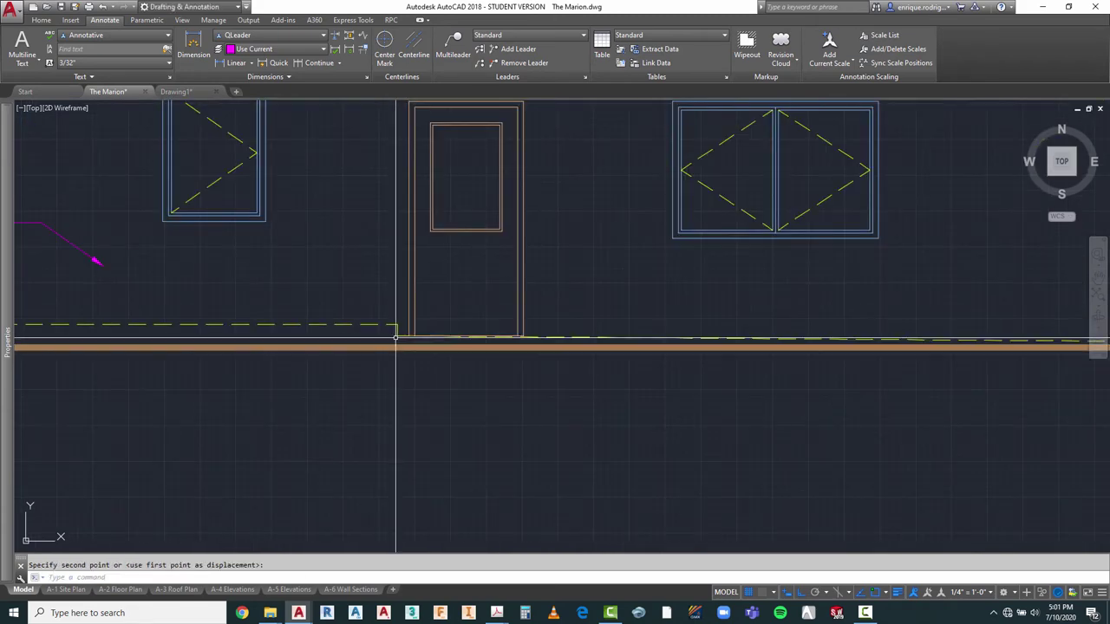
Step: Review the upper side elevation's windows, door, slab lines and annotations against the elevation below it
{"action": "scroll", "coordinate": [537, 277], "scroll_direction": "down", "scroll_amount": 2}
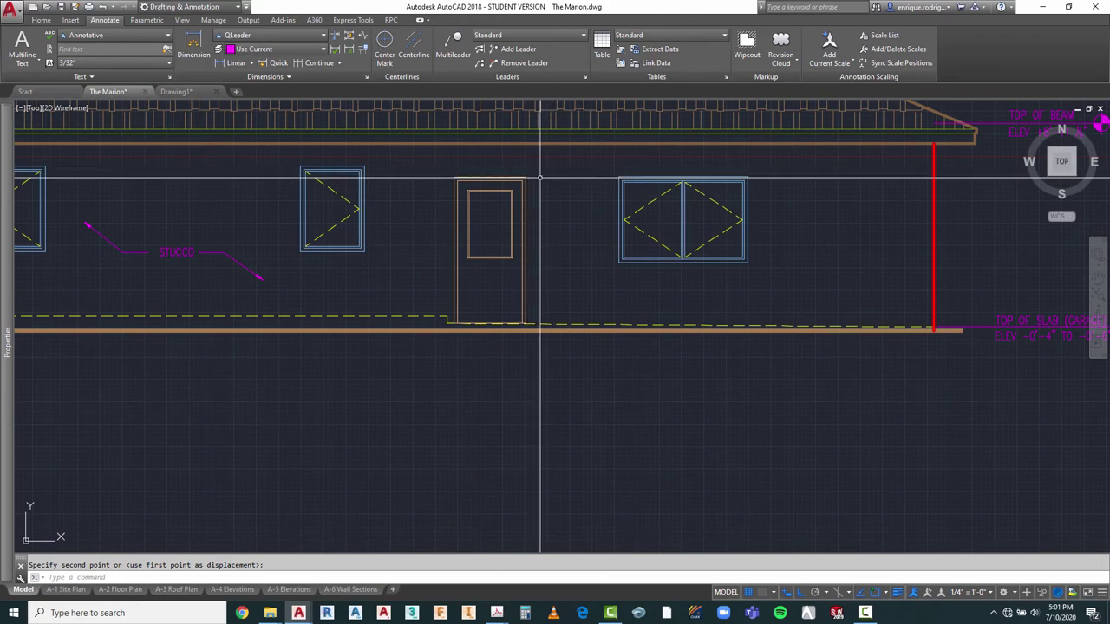
{"action": "scroll", "coordinate": [593, 189], "scroll_direction": "down", "scroll_amount": 4}
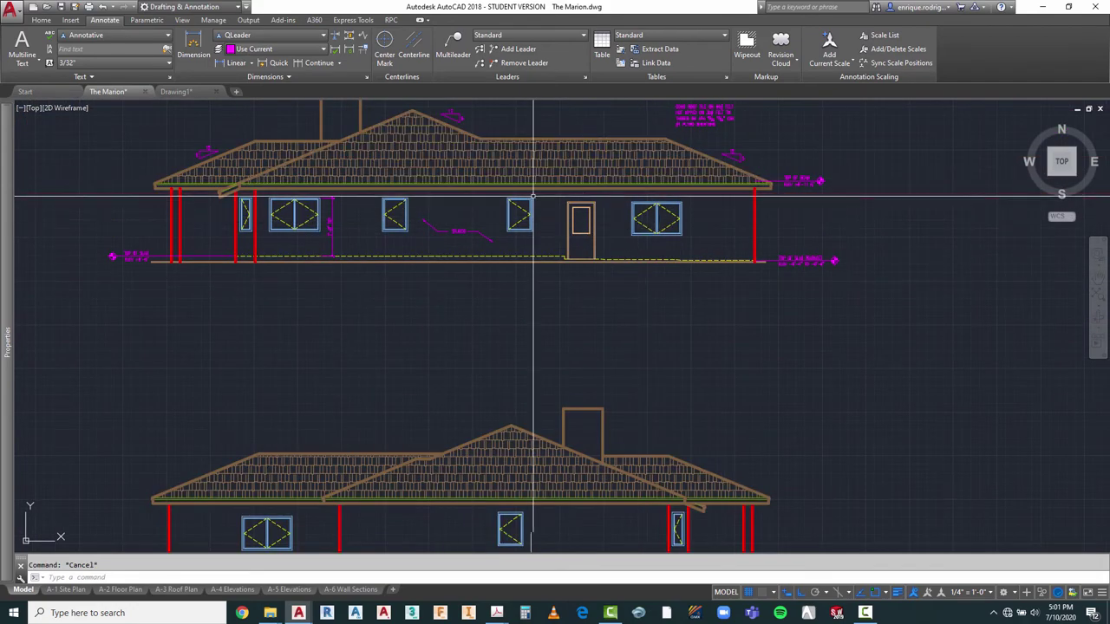
{"action": "key", "text": "Escape"}
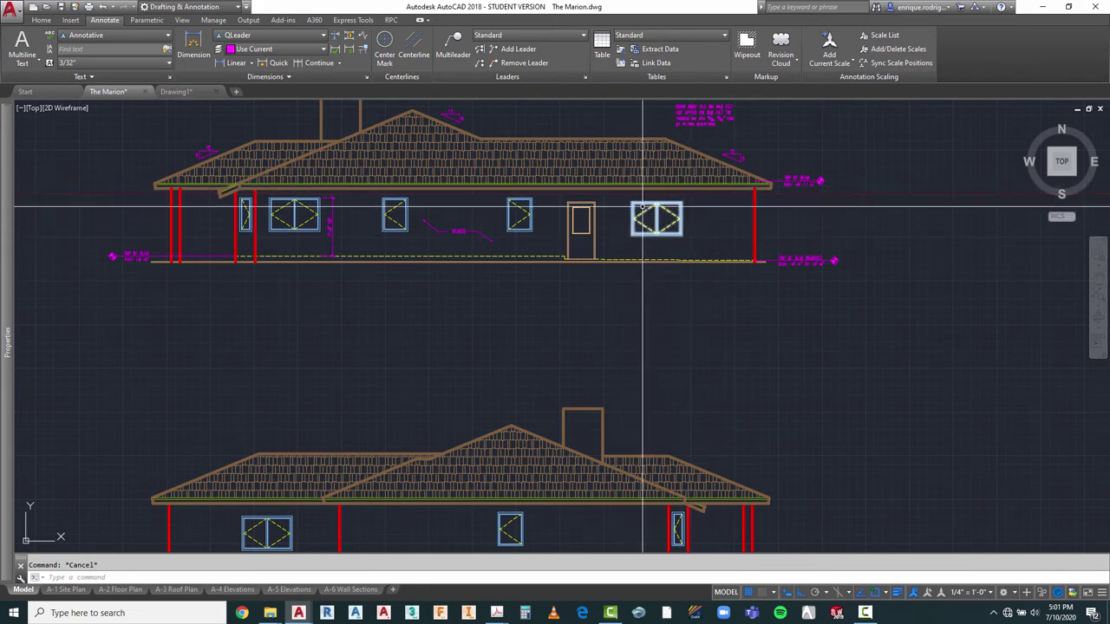
{"action": "scroll", "coordinate": [637, 201], "scroll_direction": "up", "scroll_amount": 4}
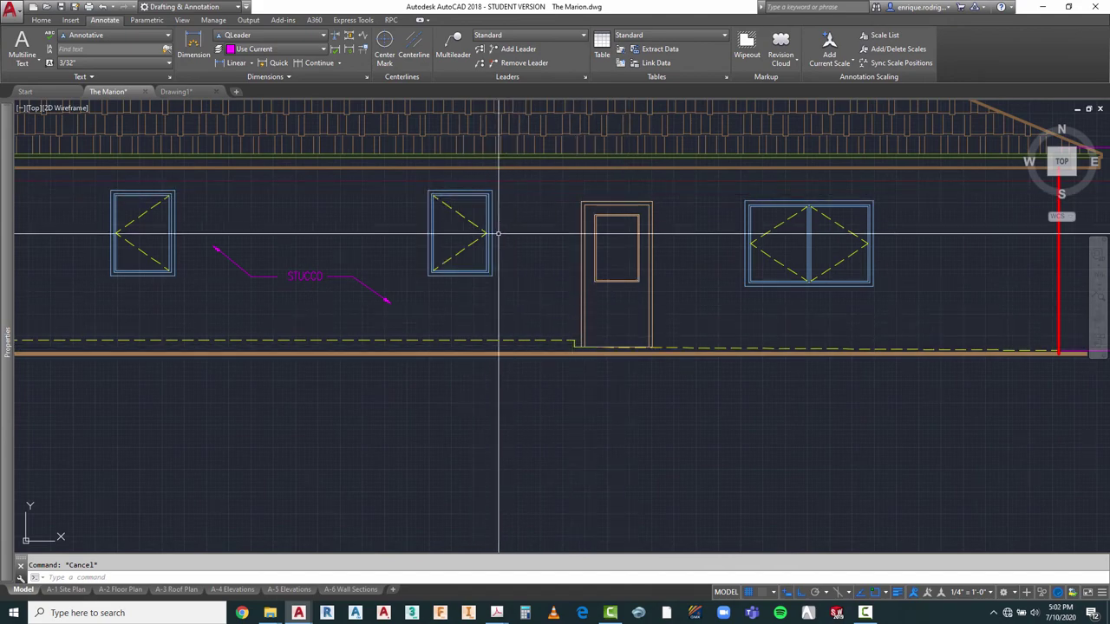
{"action": "scroll", "coordinate": [643, 287], "scroll_direction": "down", "scroll_amount": 4}
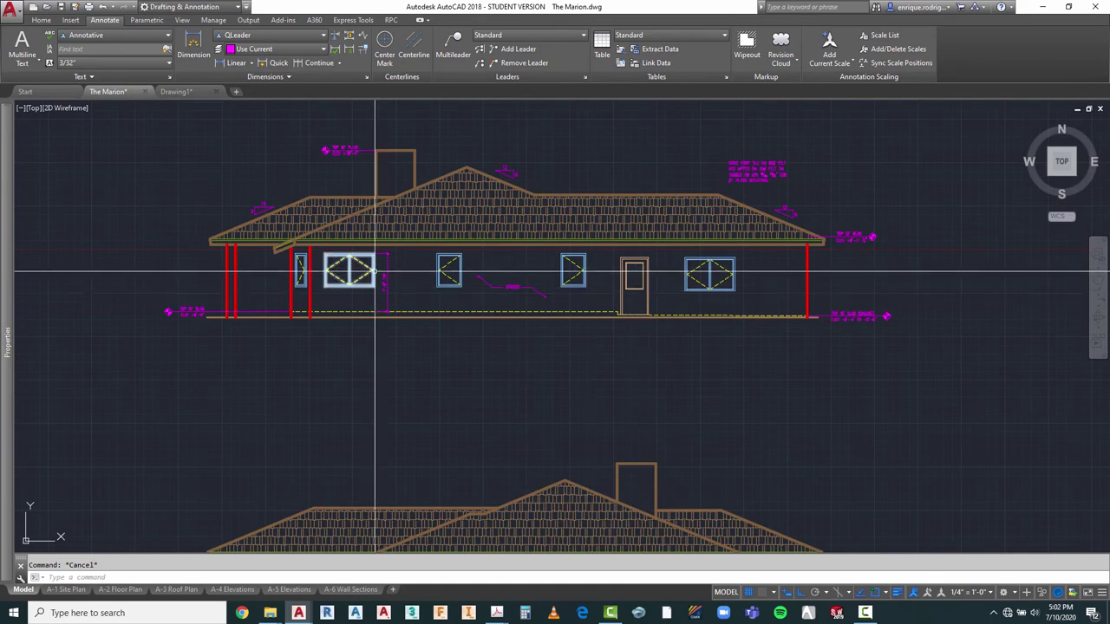
{"action": "scroll", "coordinate": [736, 319], "scroll_direction": "up", "scroll_amount": 2}
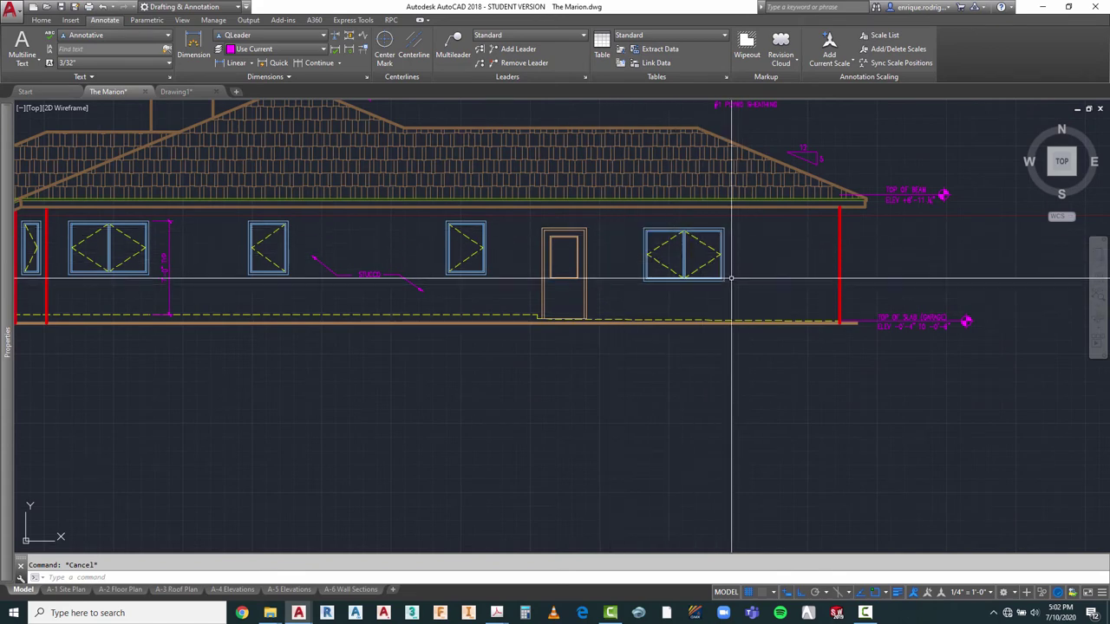
{"action": "scroll", "coordinate": [737, 233], "scroll_direction": "down", "scroll_amount": 4}
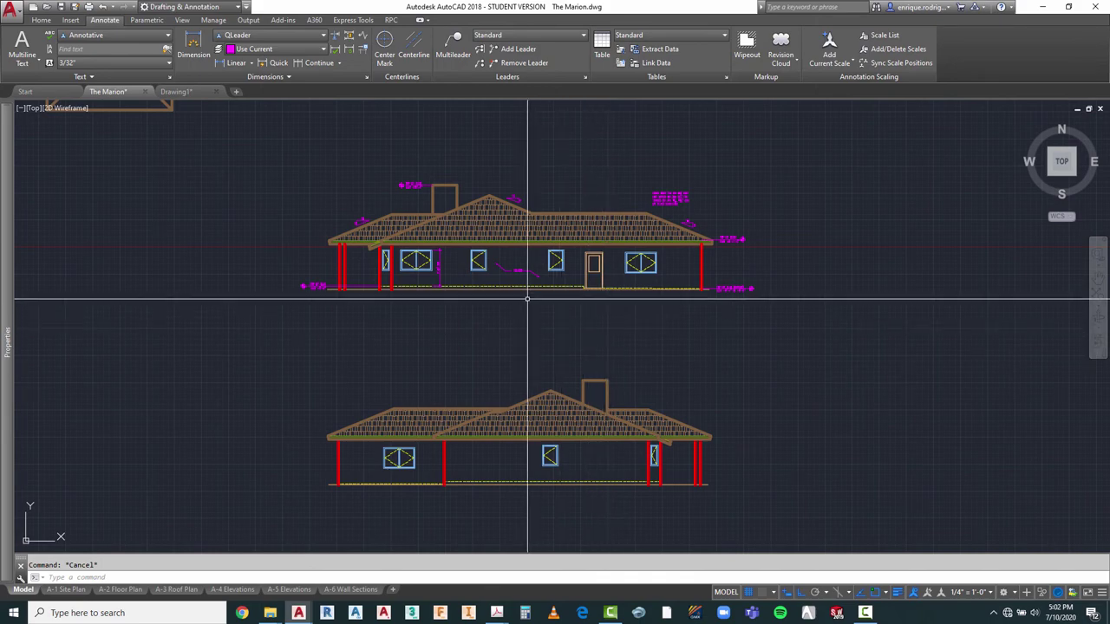
Step: Shorten the Top of Plate marker line at its chimney end by about 5 3/4 inches on the upper side elevation
{"action": "scroll", "coordinate": [447, 191], "scroll_direction": "up", "scroll_amount": 4}
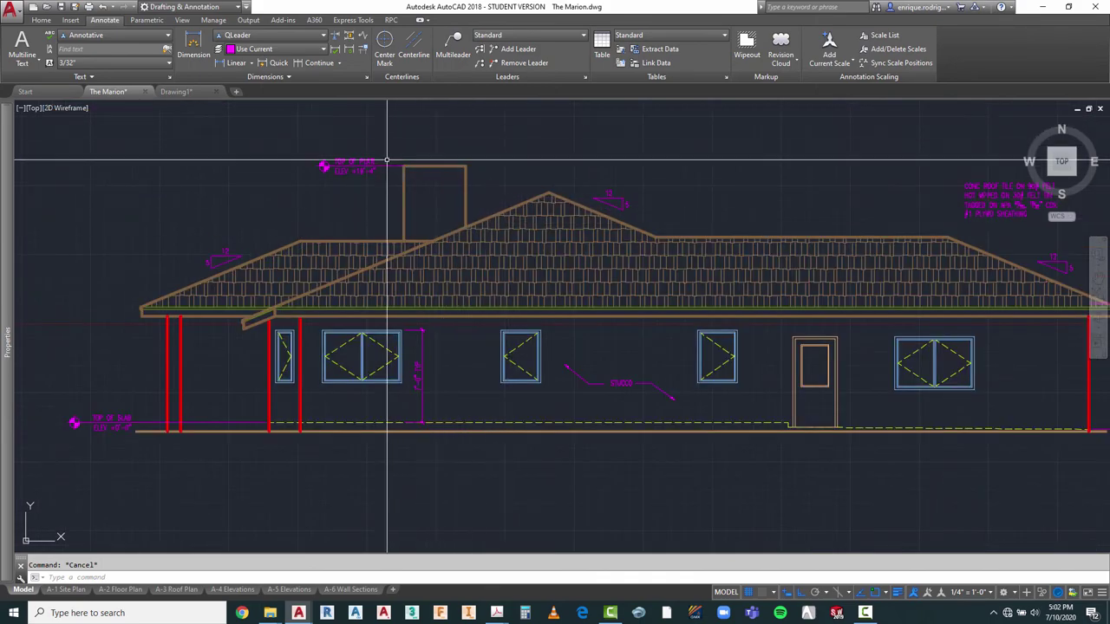
{"action": "scroll", "coordinate": [425, 178], "scroll_direction": "up", "scroll_amount": 5}
{"action": "left_click", "coordinate": [410, 173]}
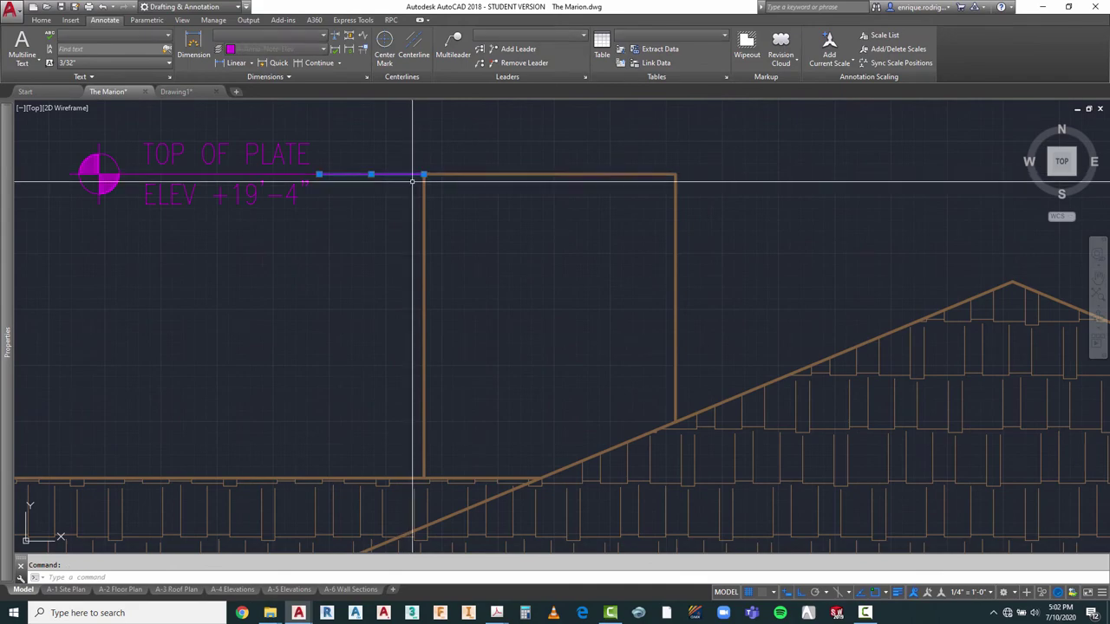
{"action": "left_click", "coordinate": [424, 175]}
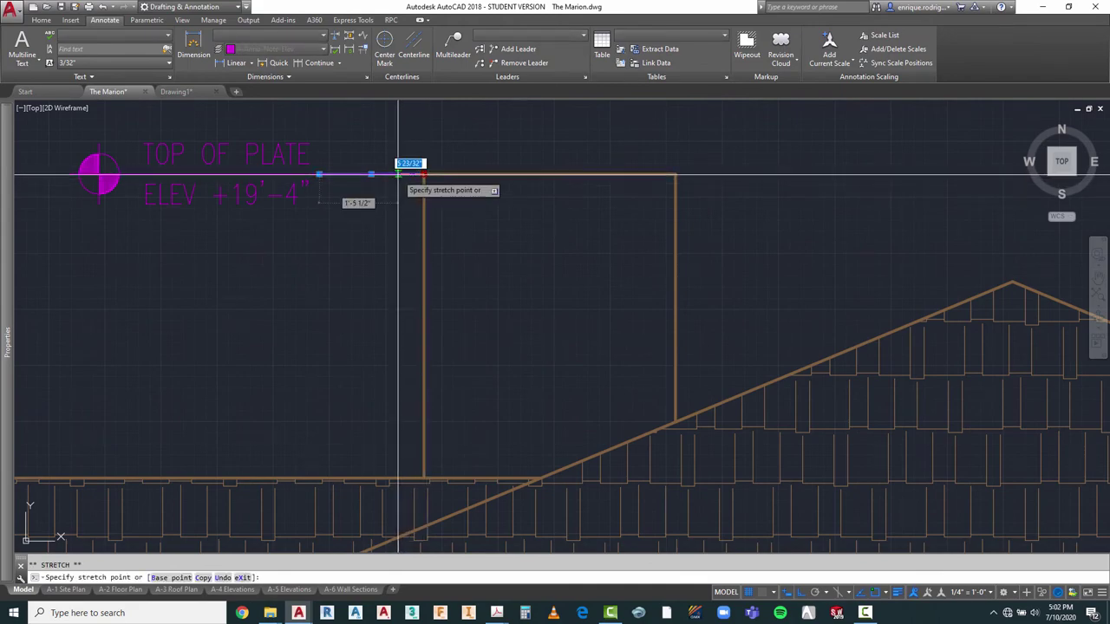
{"action": "key", "text": "Escape"}
{"action": "scroll", "coordinate": [382, 182], "scroll_direction": "down", "scroll_amount": 8}
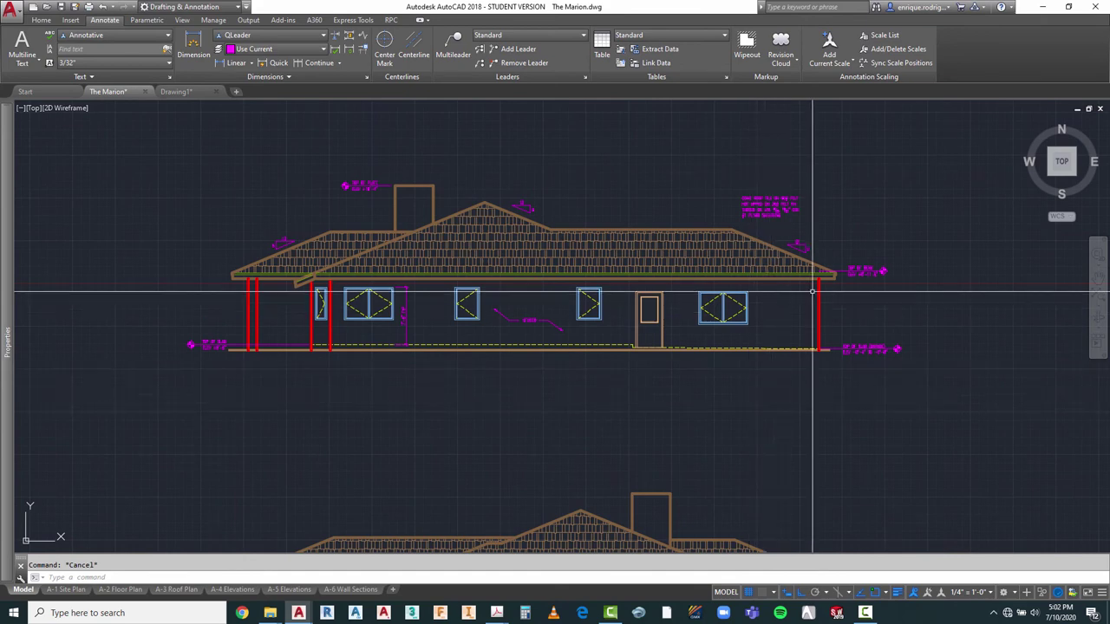
Step: Draw a quick leader with its arrowhead on the roof tiles, an angled segment about 7'-2" long, and a horizontal tail toward the roof note
{"action": "scroll", "coordinate": [786, 202], "scroll_direction": "up", "scroll_amount": 4}
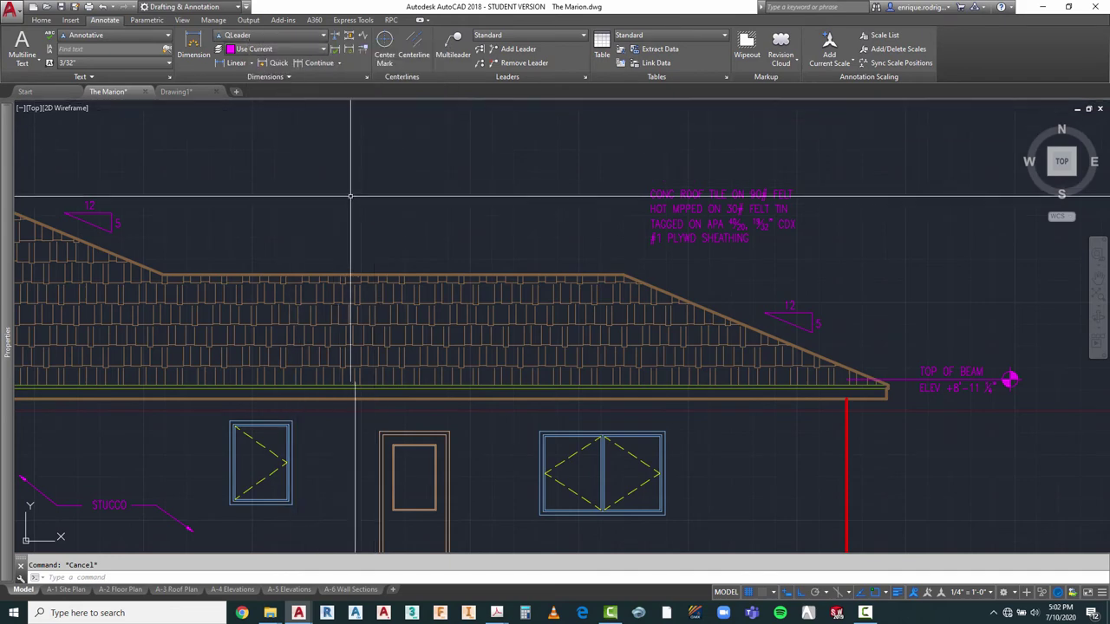
{"action": "right_click", "coordinate": [479, 182]}
{"action": "mouse_move", "coordinate": [523, 209]}
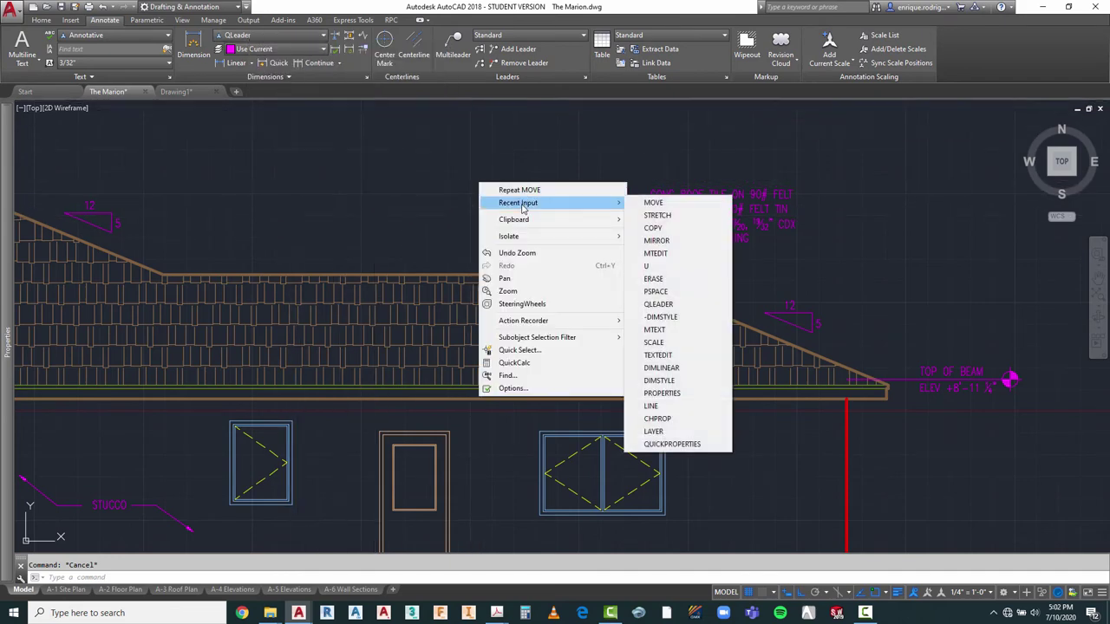
{"action": "left_click", "coordinate": [665, 307]}
{"action": "scroll", "coordinate": [437, 309], "scroll_direction": "up", "scroll_amount": 5}
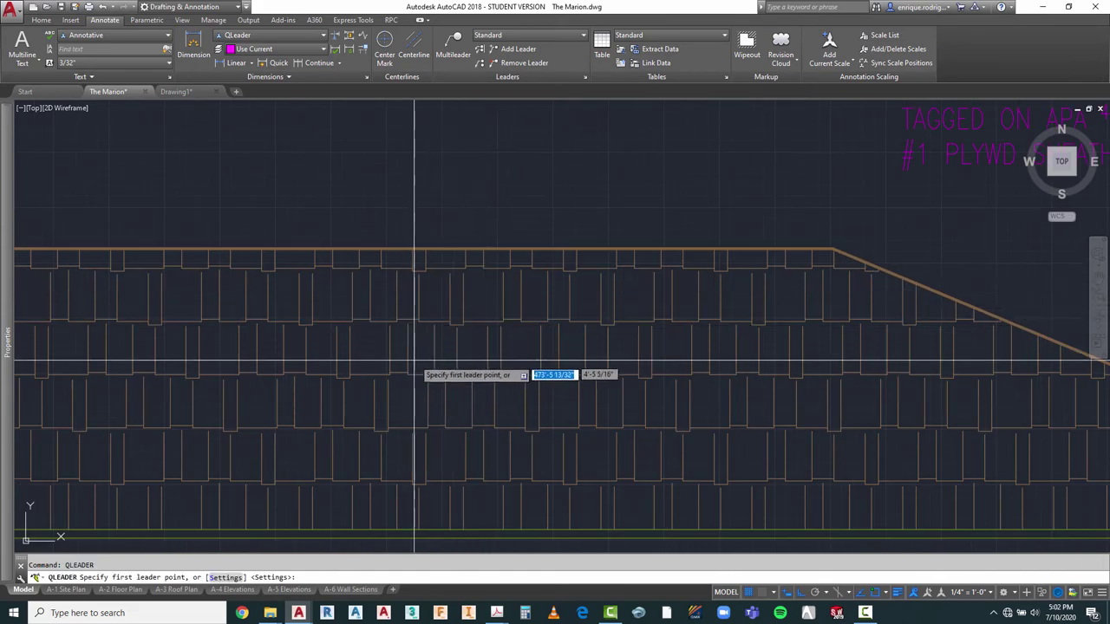
{"action": "left_click", "coordinate": [415, 353]}
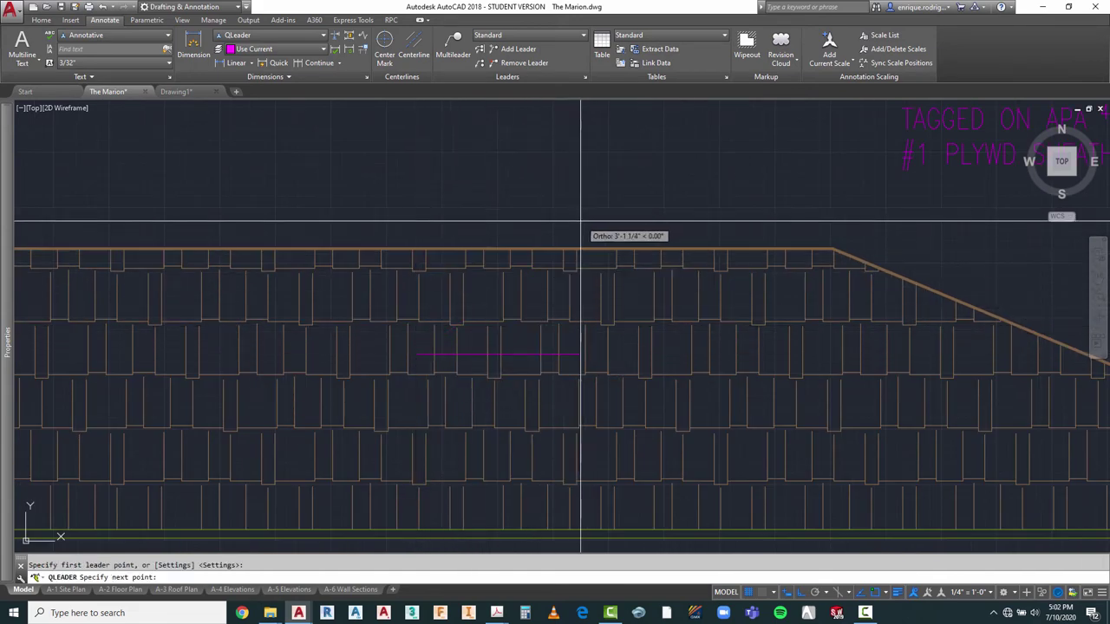
{"action": "key", "text": "F8"}
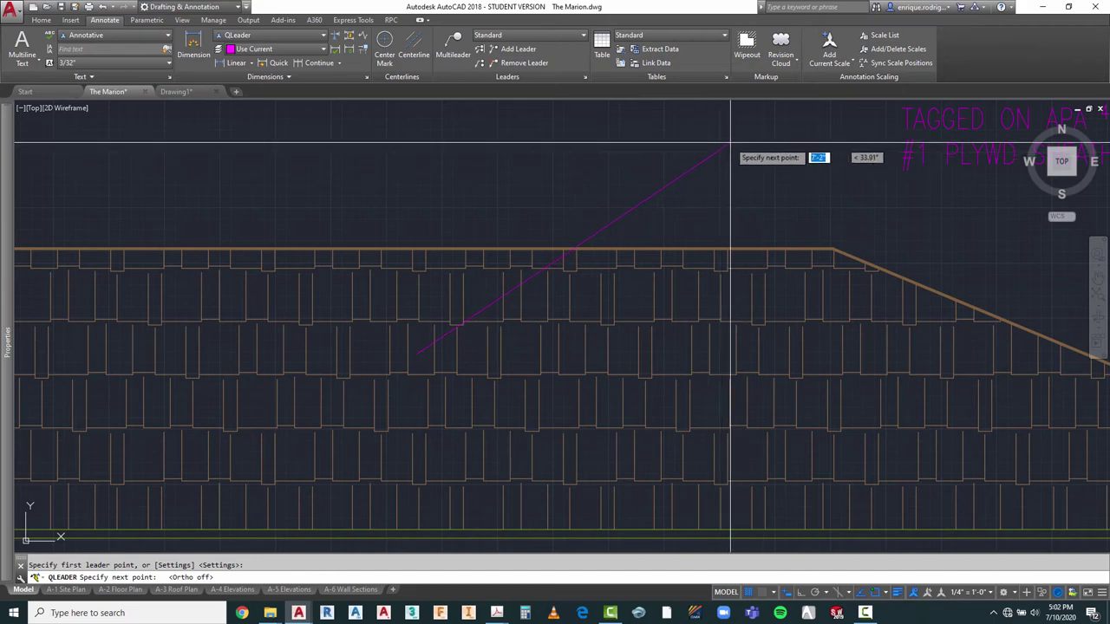
{"action": "left_click", "coordinate": [725, 145]}
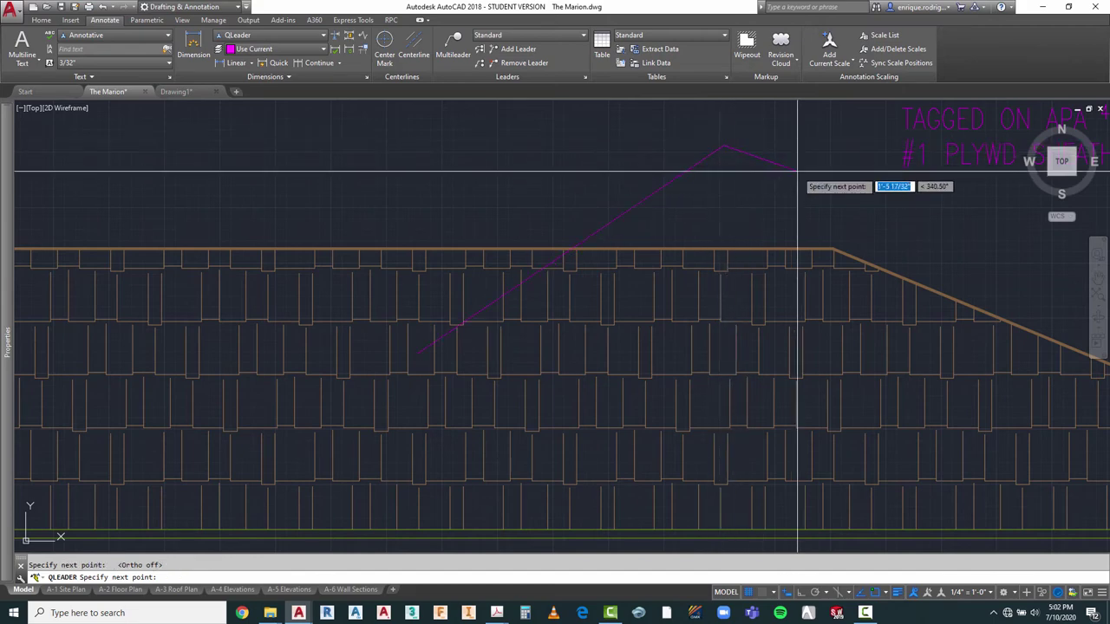
{"action": "key", "text": "F8"}
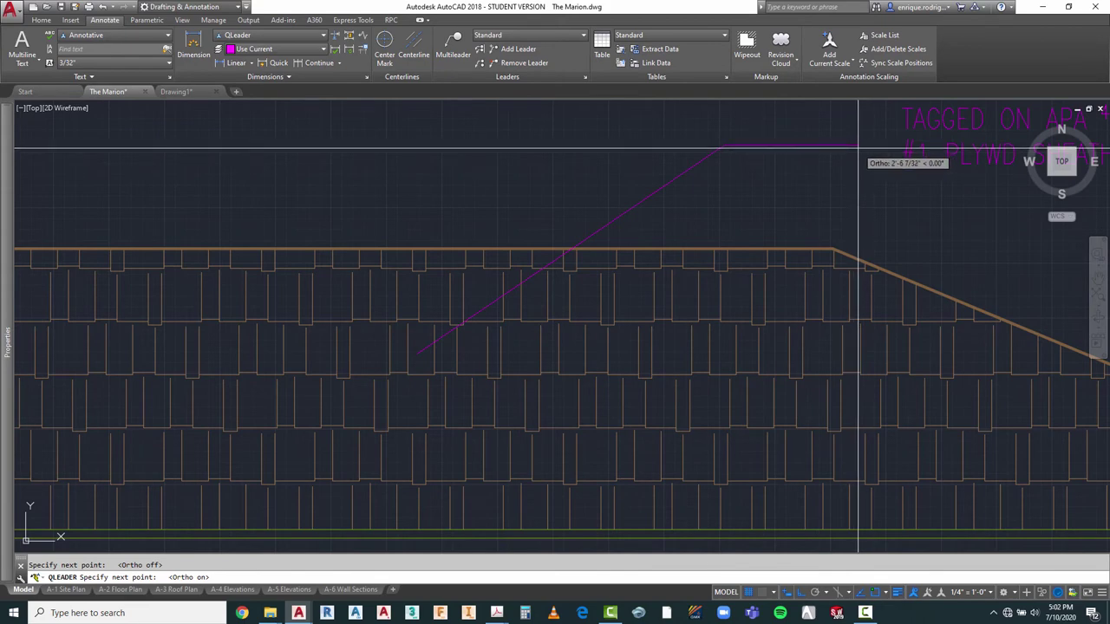
{"action": "left_click", "coordinate": [859, 148]}
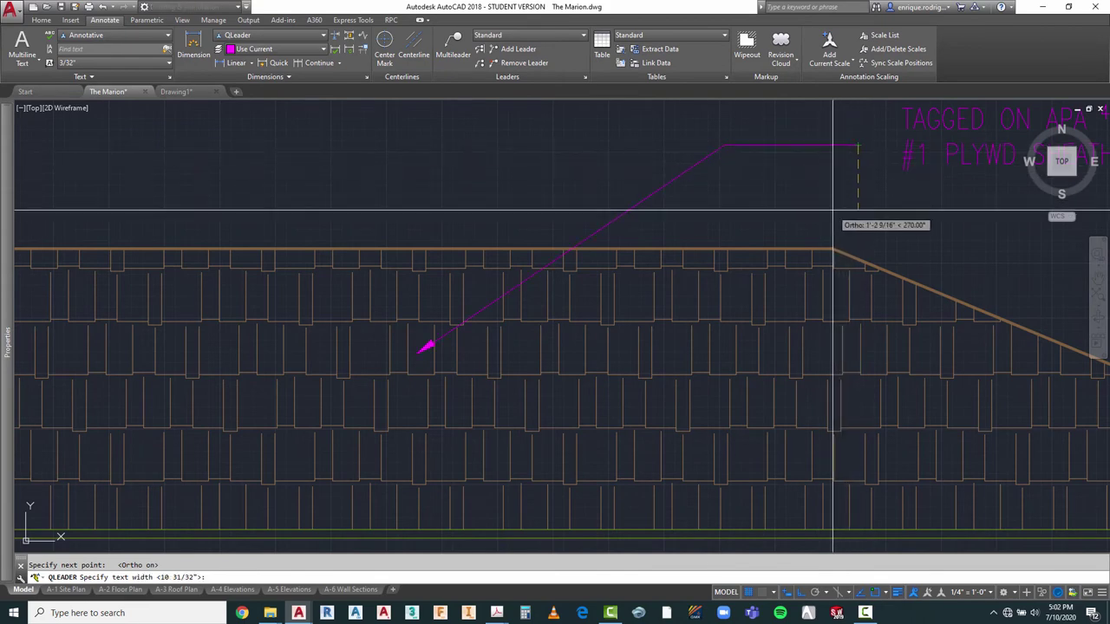
{"action": "key", "text": "Escape"}
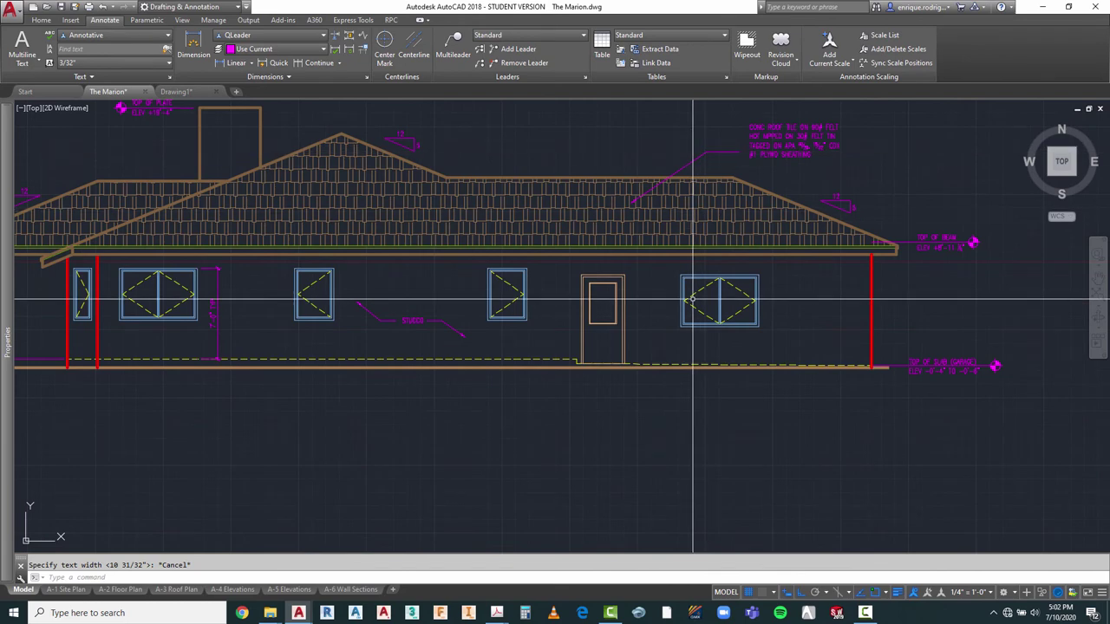
Step: Move the new roof leader slightly straight up so its horizontal tail lines up with the middle of the roof tile note
{"action": "scroll", "coordinate": [824, 130], "scroll_direction": "up", "scroll_amount": 2}
{"action": "key", "text": "Escape"}
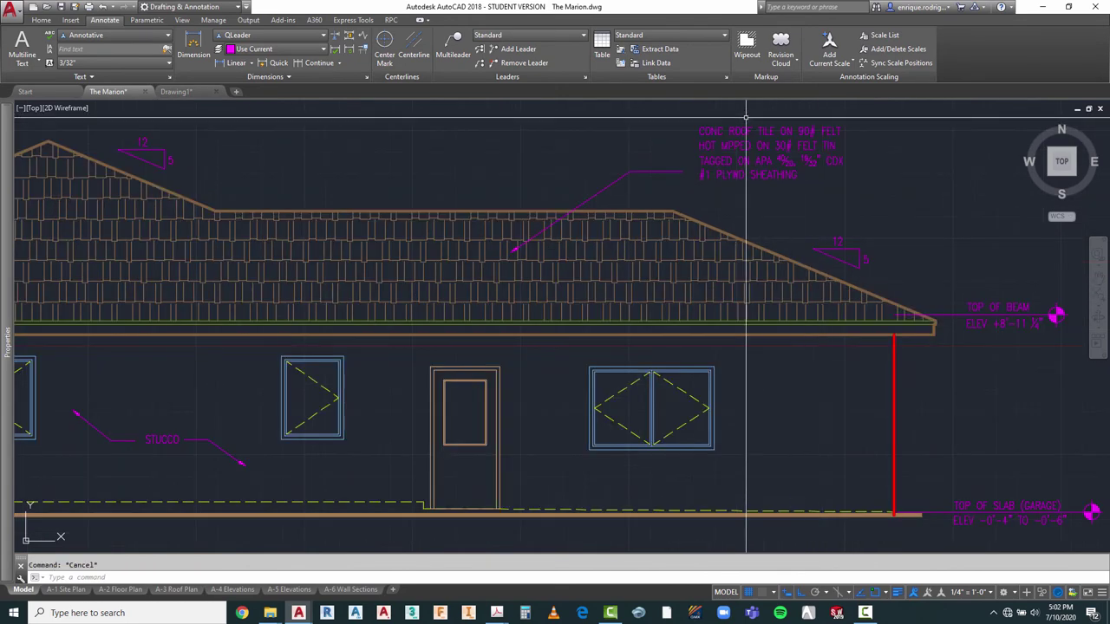
{"action": "left_click", "coordinate": [634, 158]}
{"action": "left_click", "coordinate": [586, 188]}
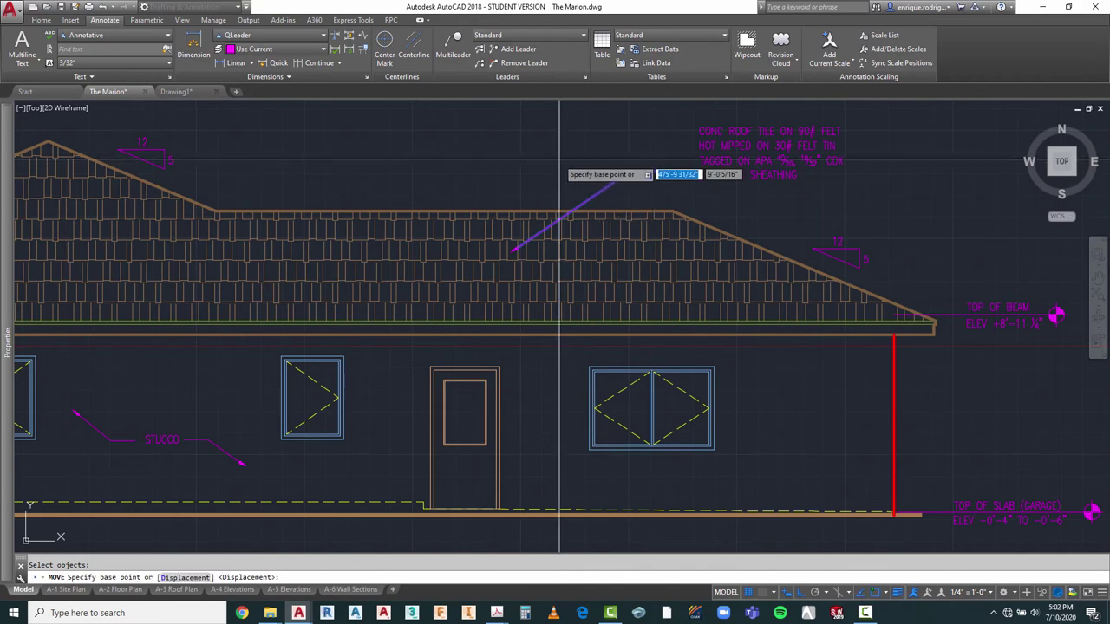
{"action": "key", "text": "Return"}
{"action": "left_click", "coordinate": [563, 165]}
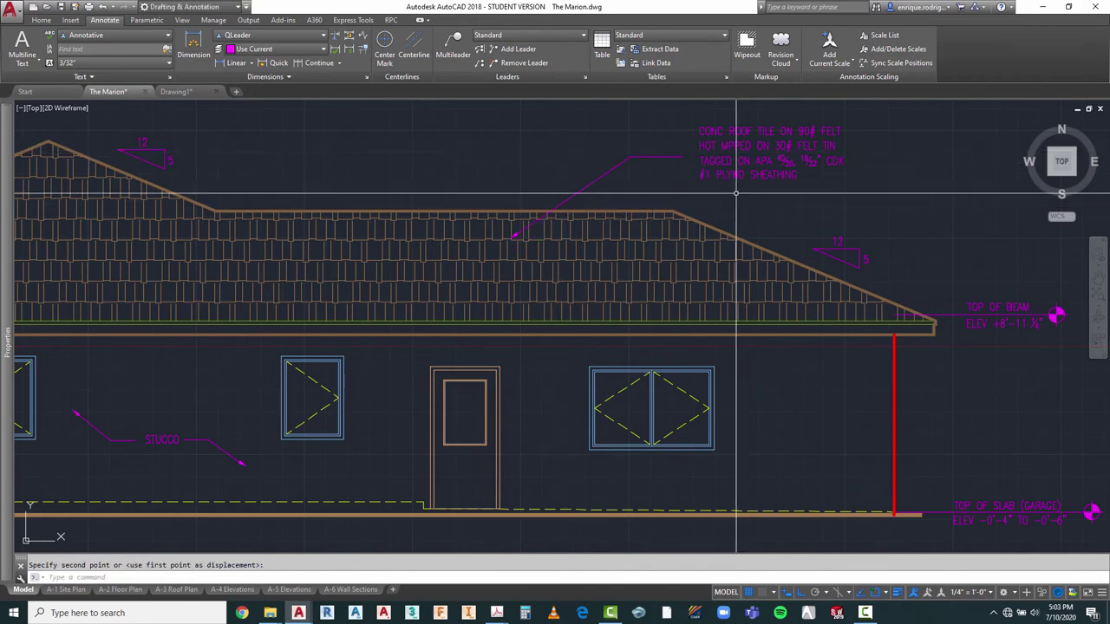
{"action": "left_click", "coordinate": [751, 143]}
{"action": "scroll", "coordinate": [838, 333], "scroll_direction": "down", "scroll_amount": 5}
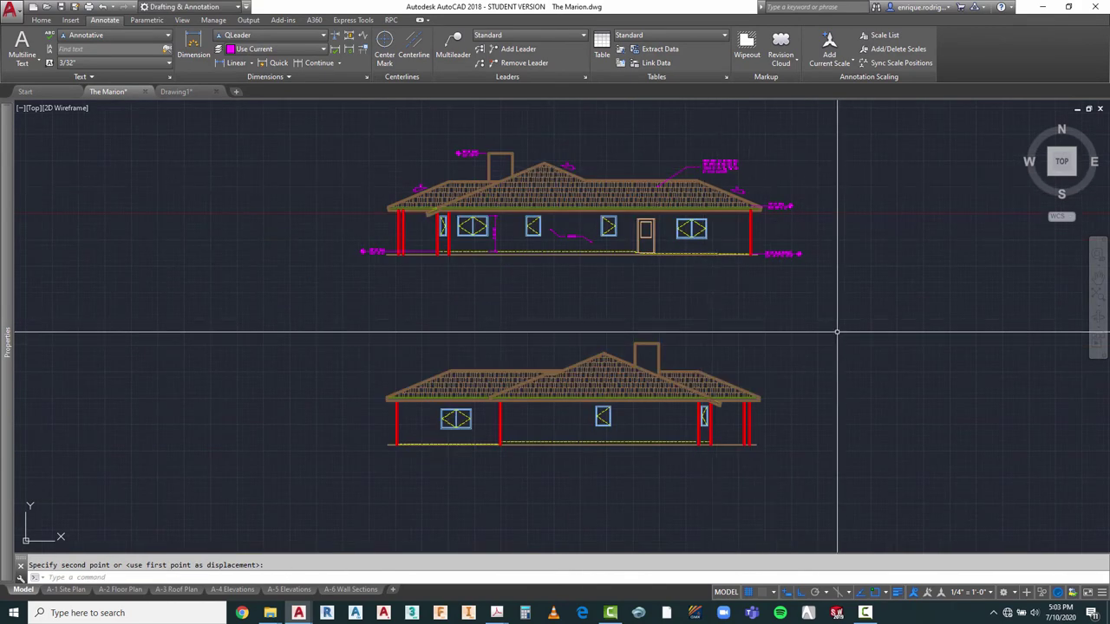
Step: Review the front and rear elevations and their annotations on the A-4 Elevations sheet
{"action": "mouse_move", "coordinate": [7, 548]}
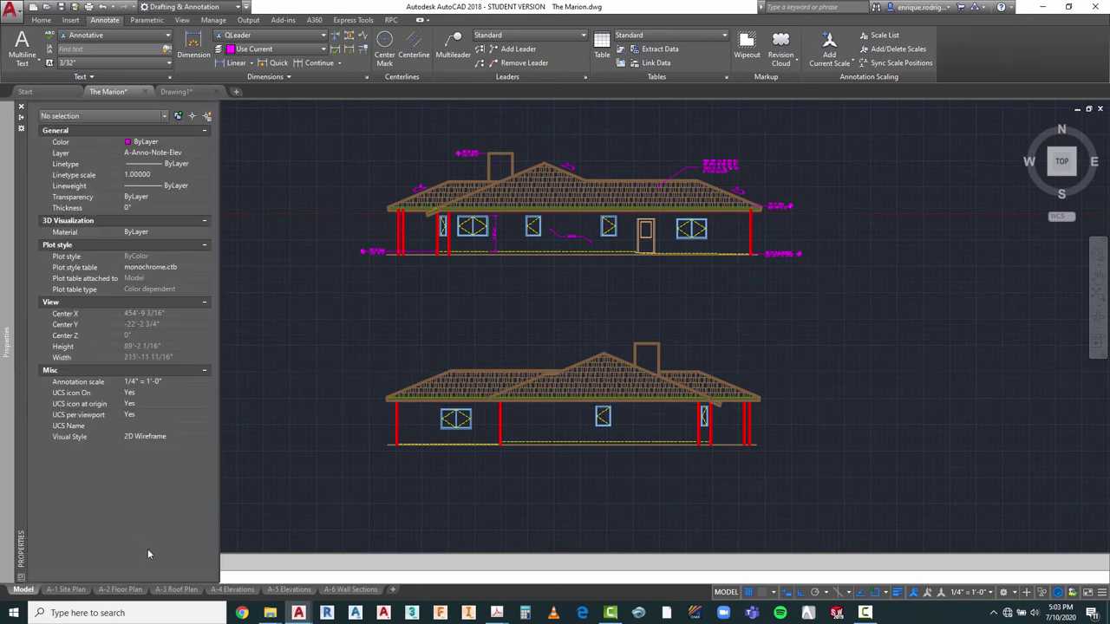
{"action": "left_click", "coordinate": [236, 589]}
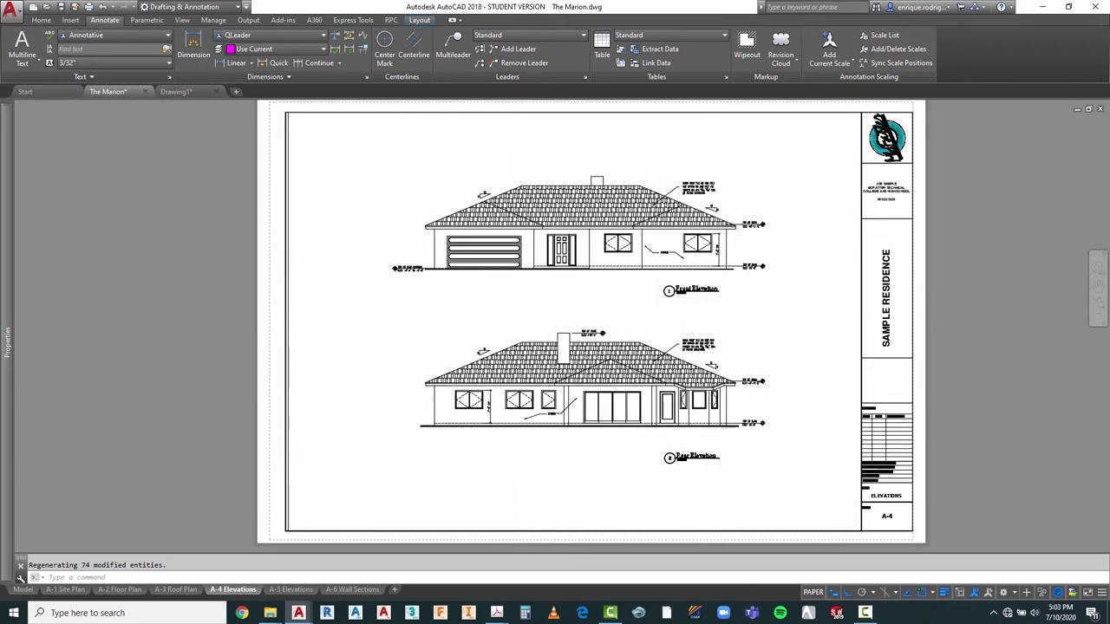
{"action": "scroll", "coordinate": [724, 373], "scroll_direction": "up", "scroll_amount": 4}
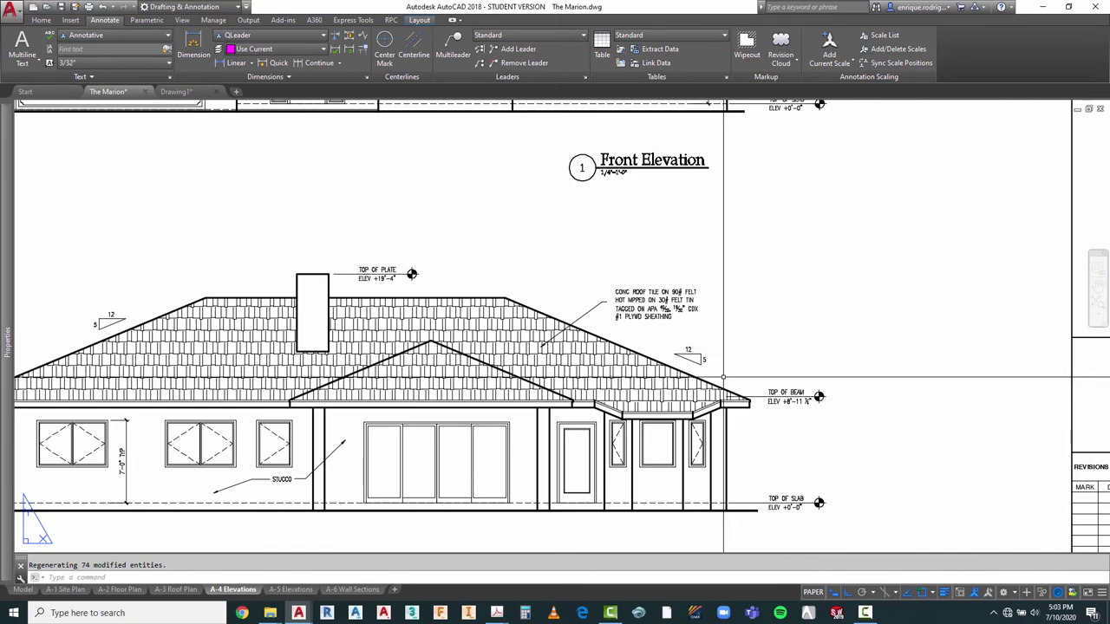
{"action": "scroll", "coordinate": [833, 426], "scroll_direction": "down", "scroll_amount": 3}
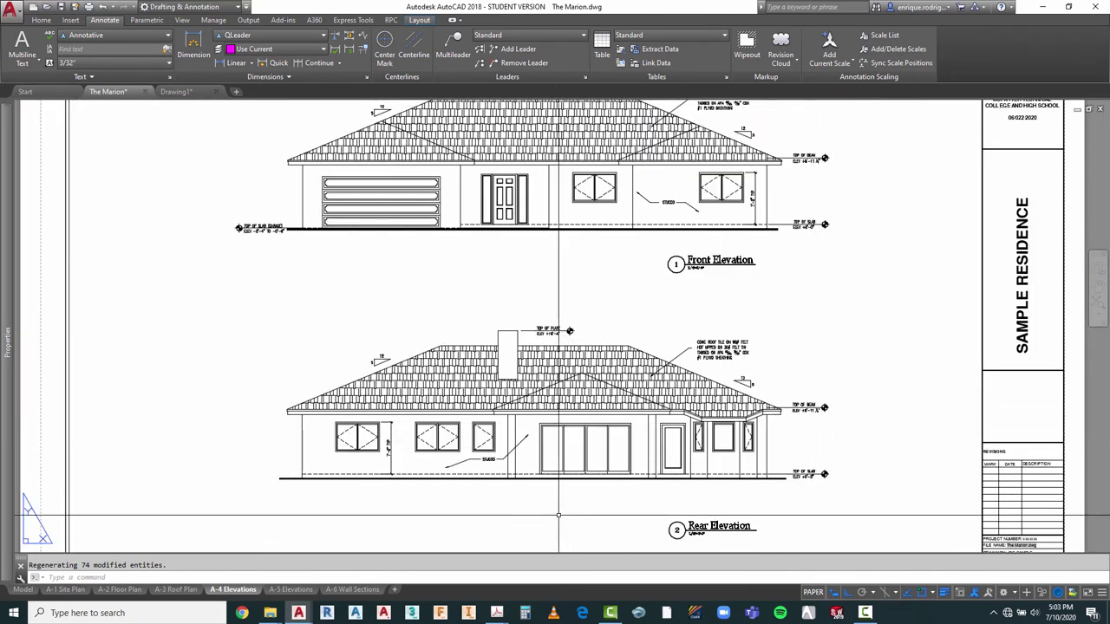
{"action": "scroll", "coordinate": [553, 515], "scroll_direction": "down", "scroll_amount": 3}
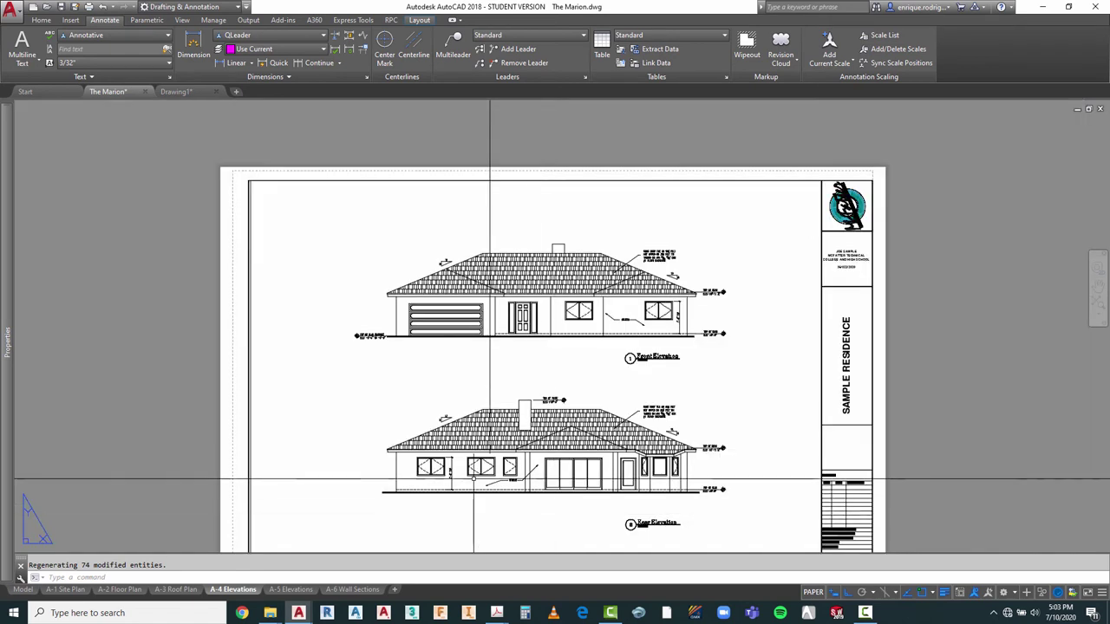
{"action": "scroll", "coordinate": [492, 370], "scroll_direction": "up", "scroll_amount": 3}
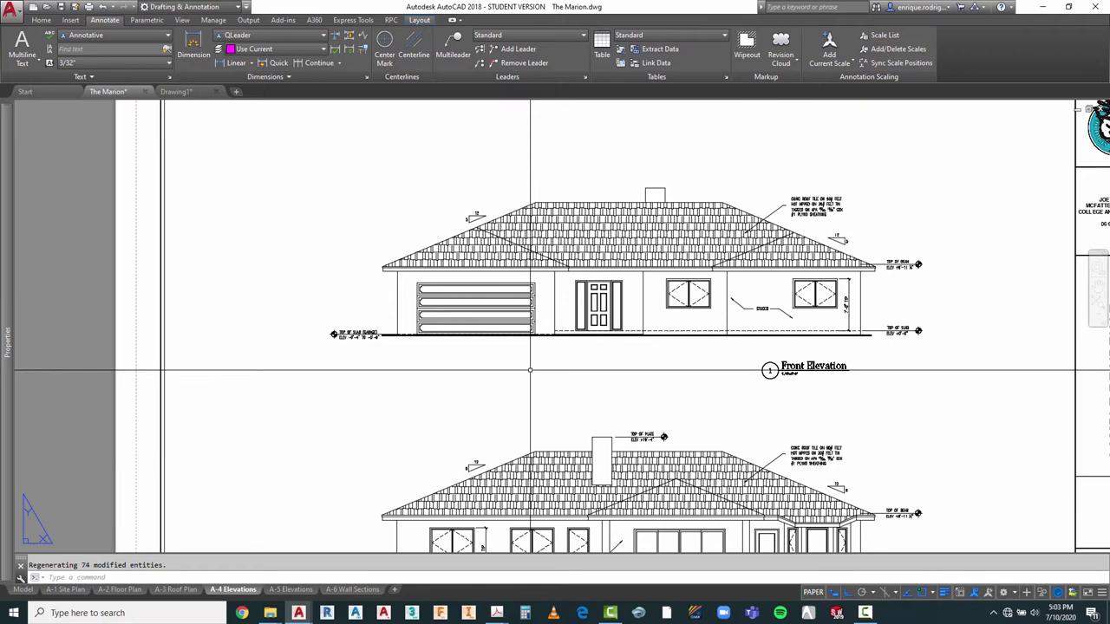
{"action": "scroll", "coordinate": [896, 218], "scroll_direction": "up", "scroll_amount": 2}
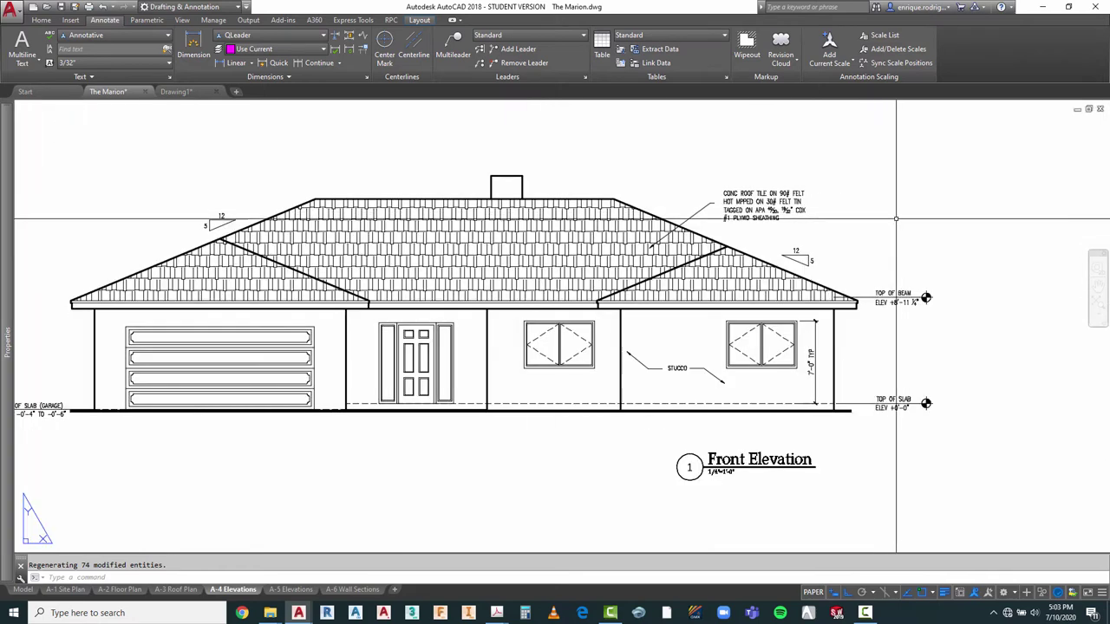
{"action": "scroll", "coordinate": [404, 217], "scroll_direction": "down", "scroll_amount": 4}
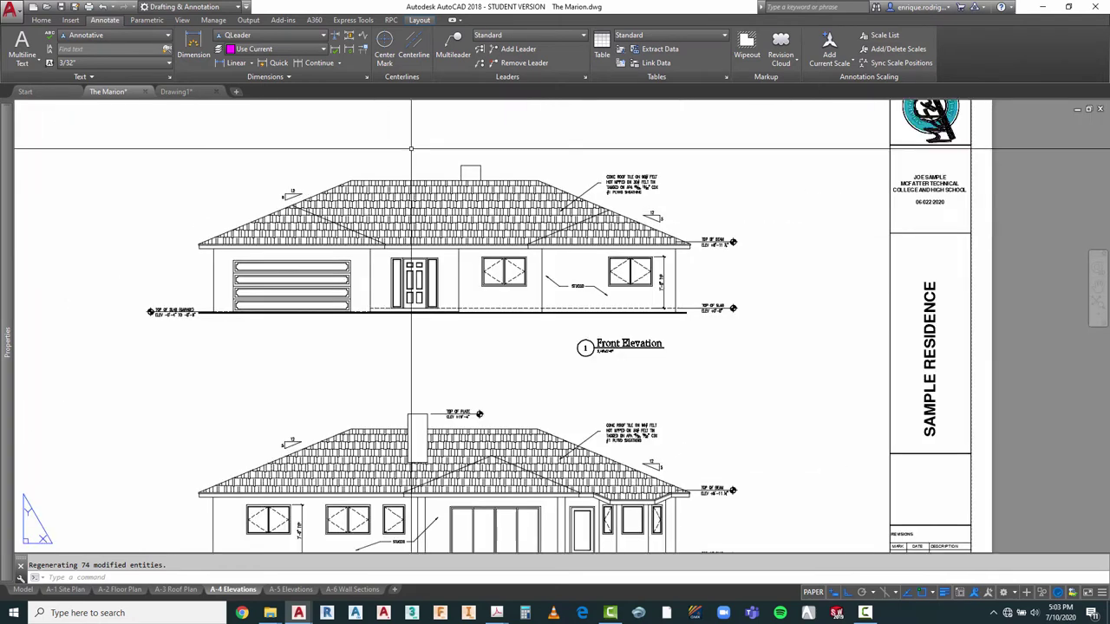
{"action": "left_click", "coordinate": [1098, 303]}
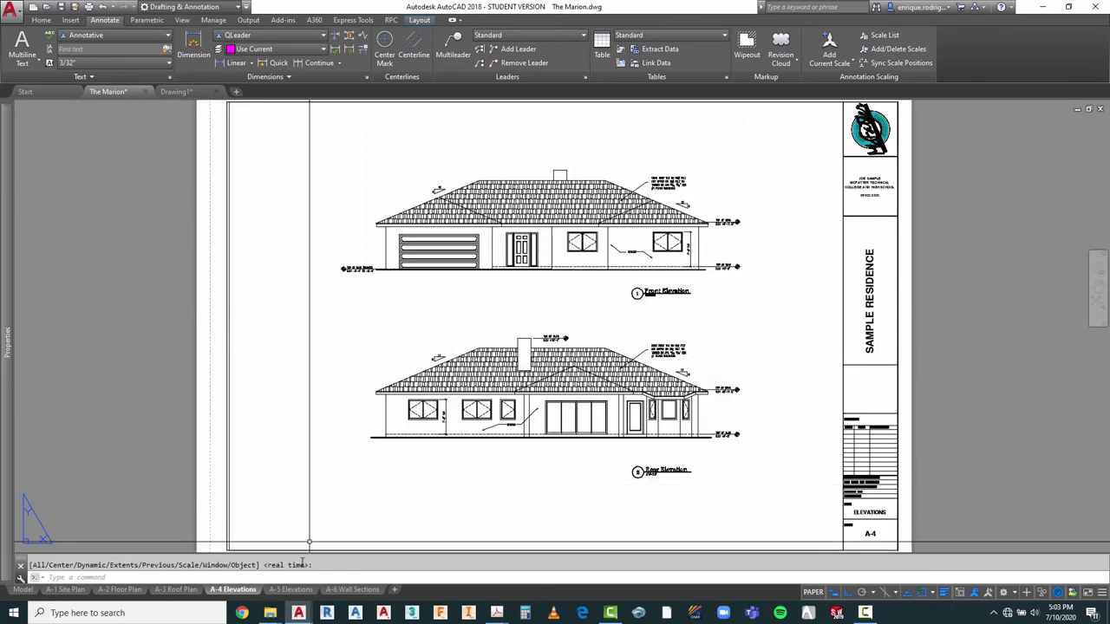
Step: Review the left and right side elevations on the A-5 Elevations sheet, including slab lines and the garage slab marker
{"action": "left_click", "coordinate": [290, 589]}
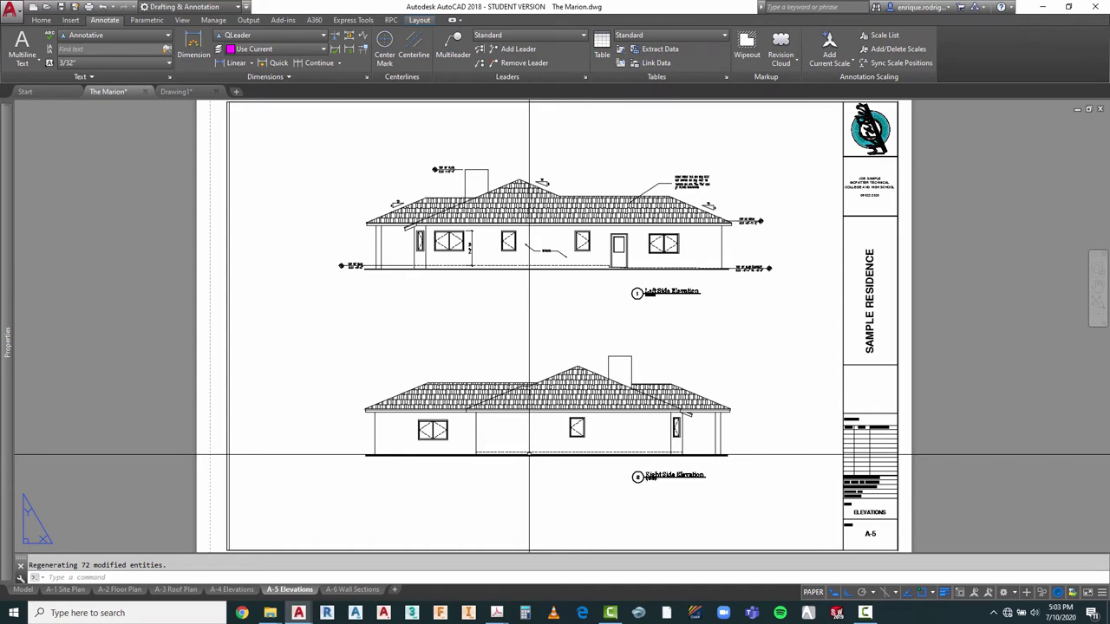
{"action": "scroll", "coordinate": [419, 479], "scroll_direction": "up", "scroll_amount": 3}
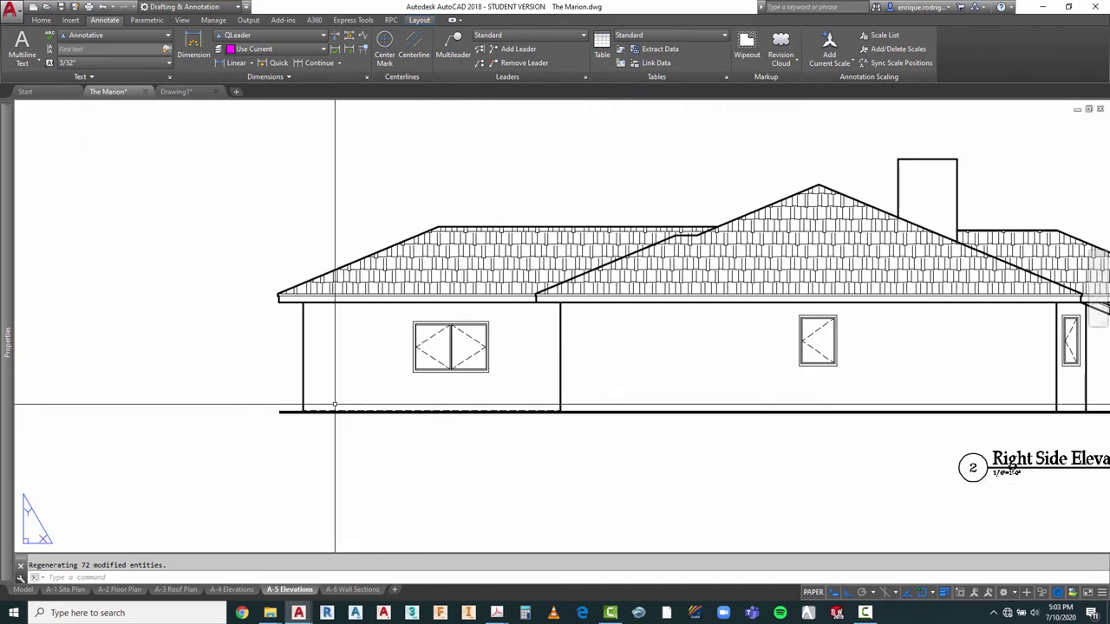
{"action": "scroll", "coordinate": [334, 403], "scroll_direction": "down", "scroll_amount": 3}
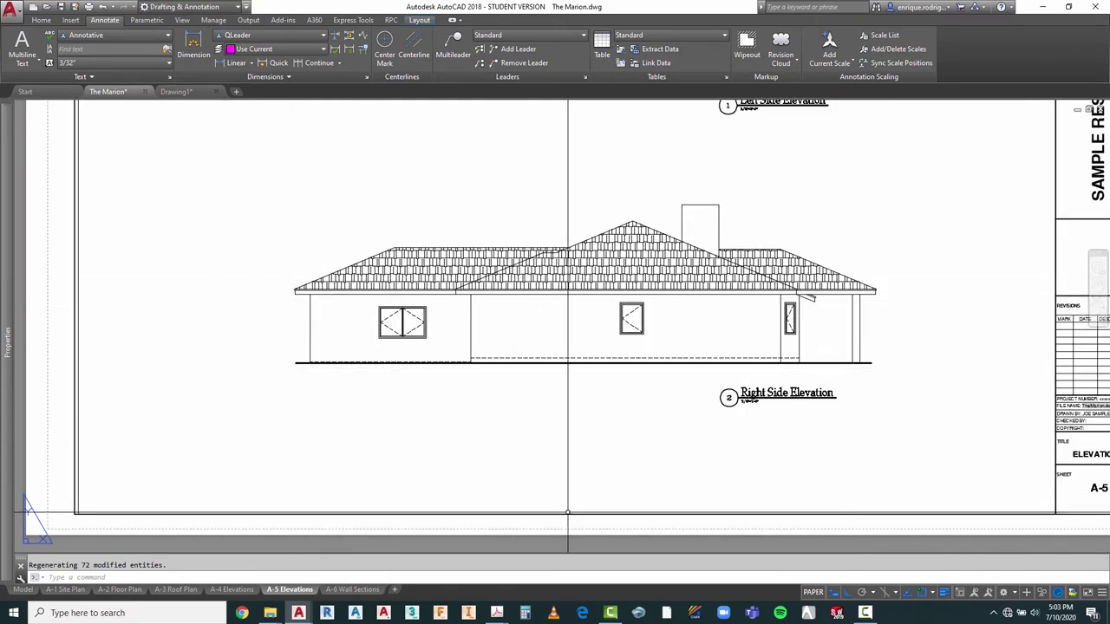
{"action": "scroll", "coordinate": [568, 520], "scroll_direction": "down", "scroll_amount": 2}
{"action": "scroll", "coordinate": [785, 235], "scroll_direction": "up", "scroll_amount": 6}
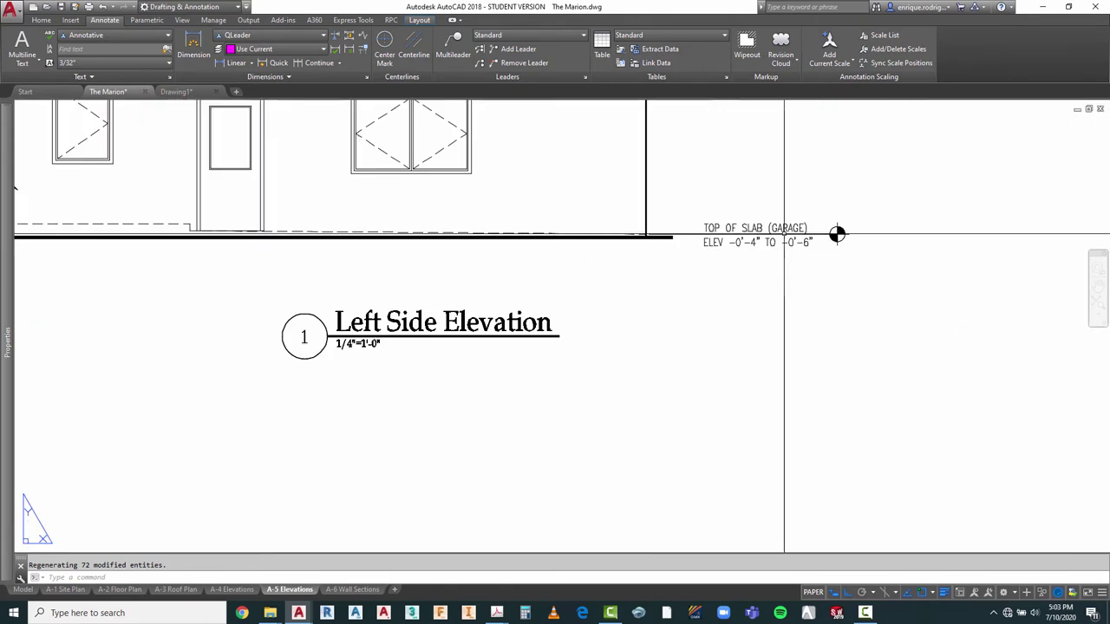
{"action": "scroll", "coordinate": [783, 258], "scroll_direction": "down", "scroll_amount": 6}
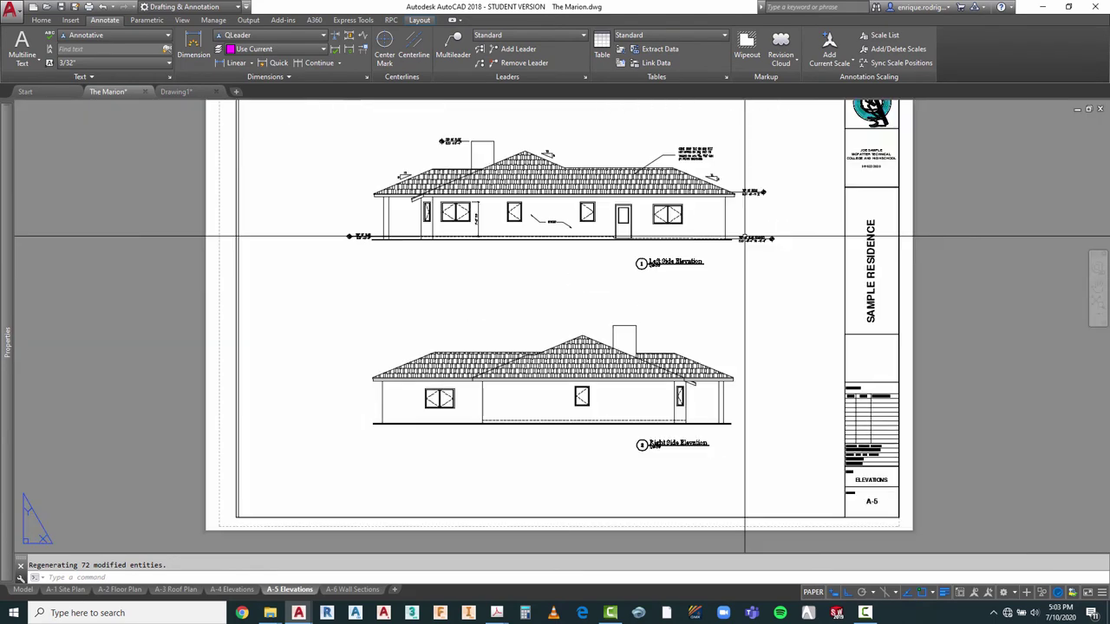
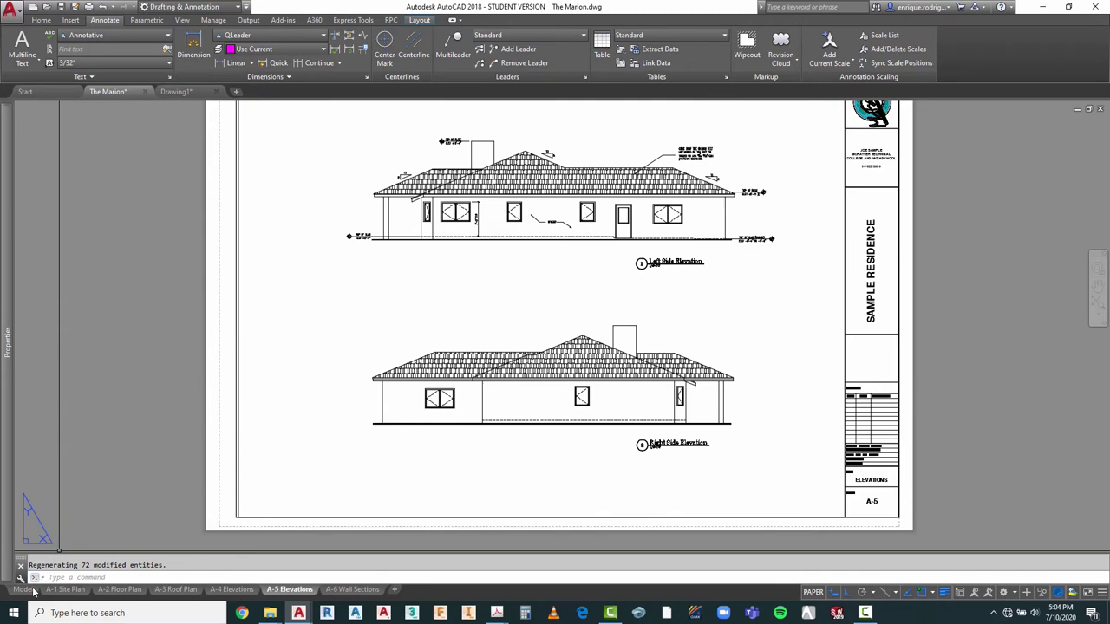
Step: In model space, copy the left side elevation's beam and garage slab markers, right-end slope symbol, roof note and leader to the right side elevation
{"action": "left_click", "coordinate": [21, 590]}
{"action": "key", "text": "Escape"}
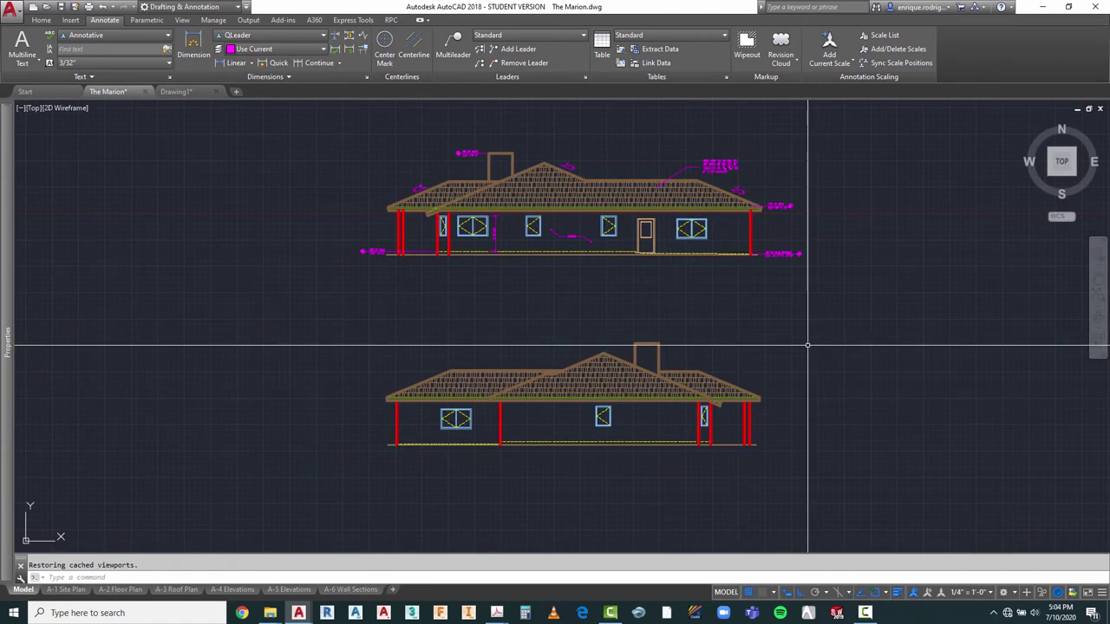
{"action": "scroll", "coordinate": [770, 201], "scroll_direction": "up", "scroll_amount": 4}
{"action": "type", "text": "C"}
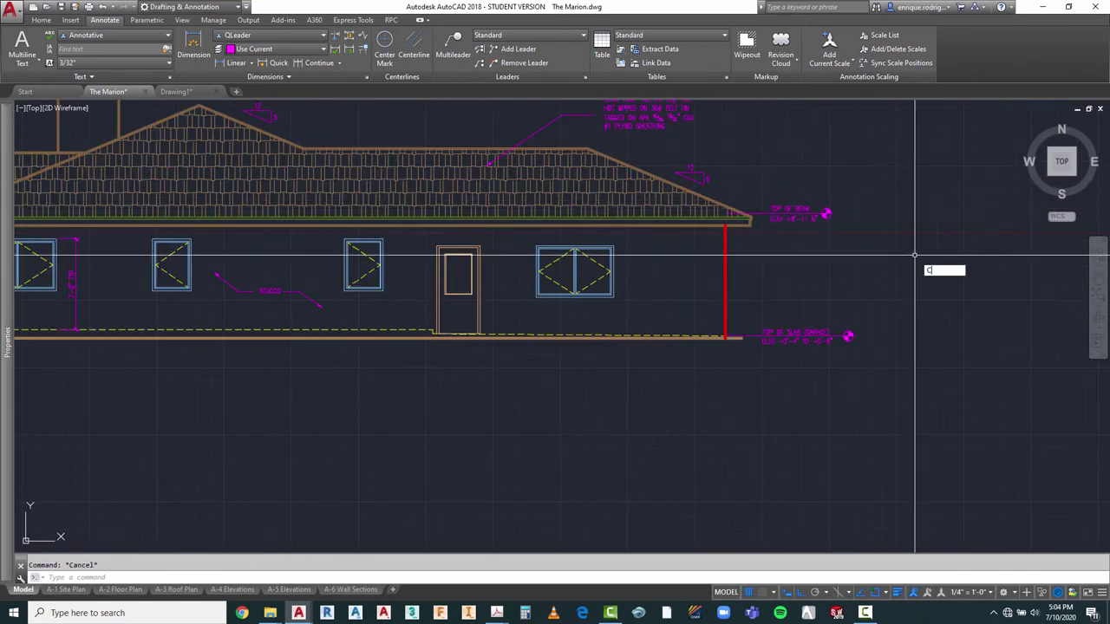
{"action": "type", "text": "o"}
{"action": "key", "text": "Return"}
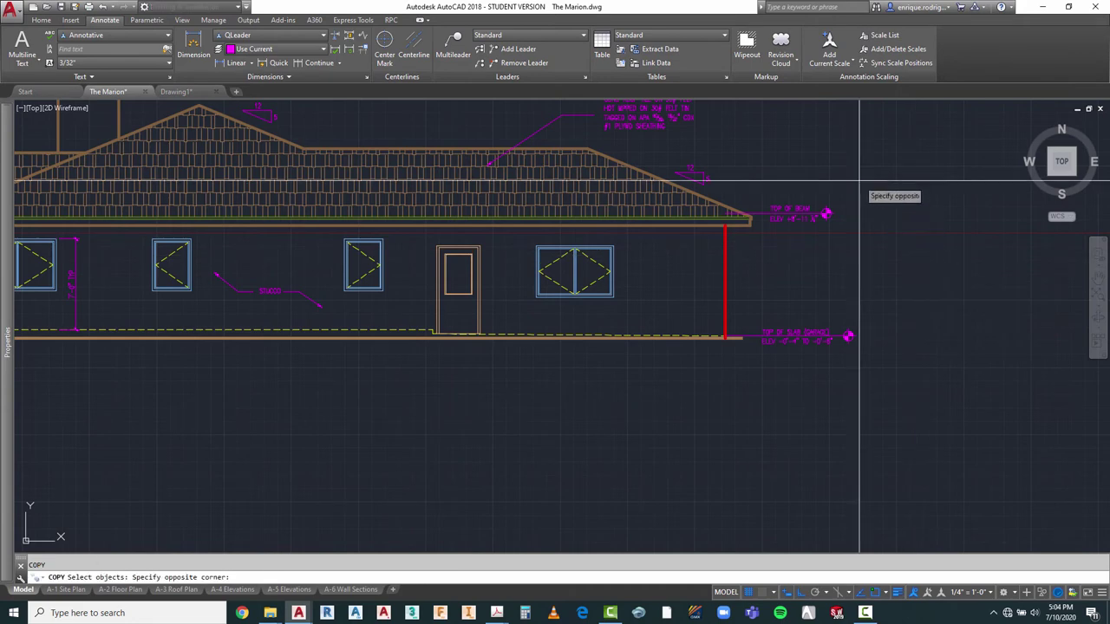
{"action": "left_click", "coordinate": [769, 254]}
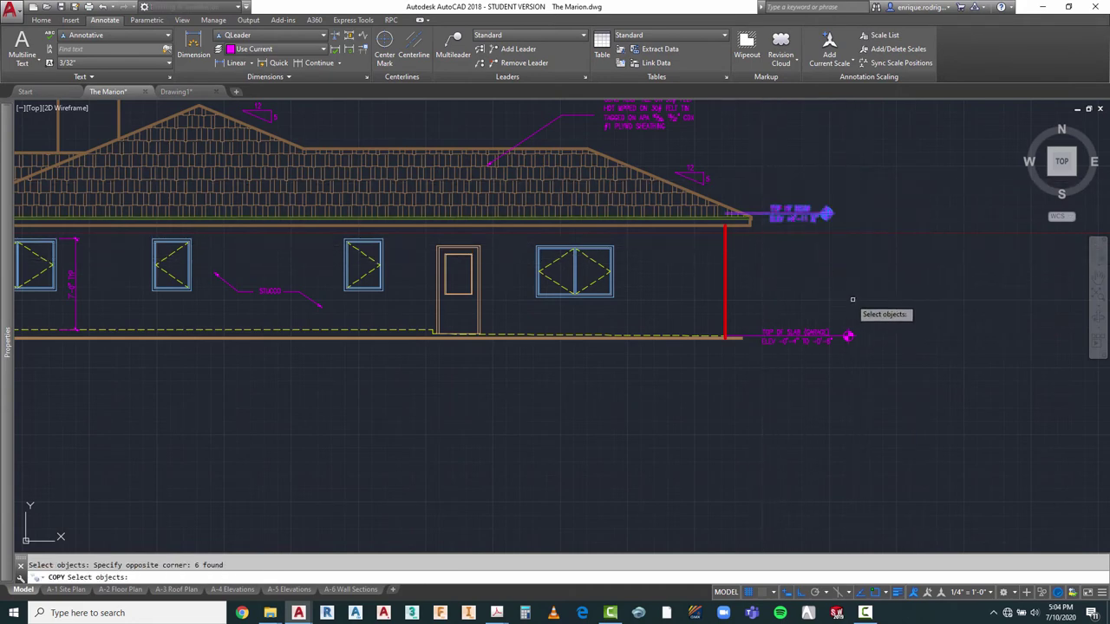
{"action": "left_click", "coordinate": [751, 357]}
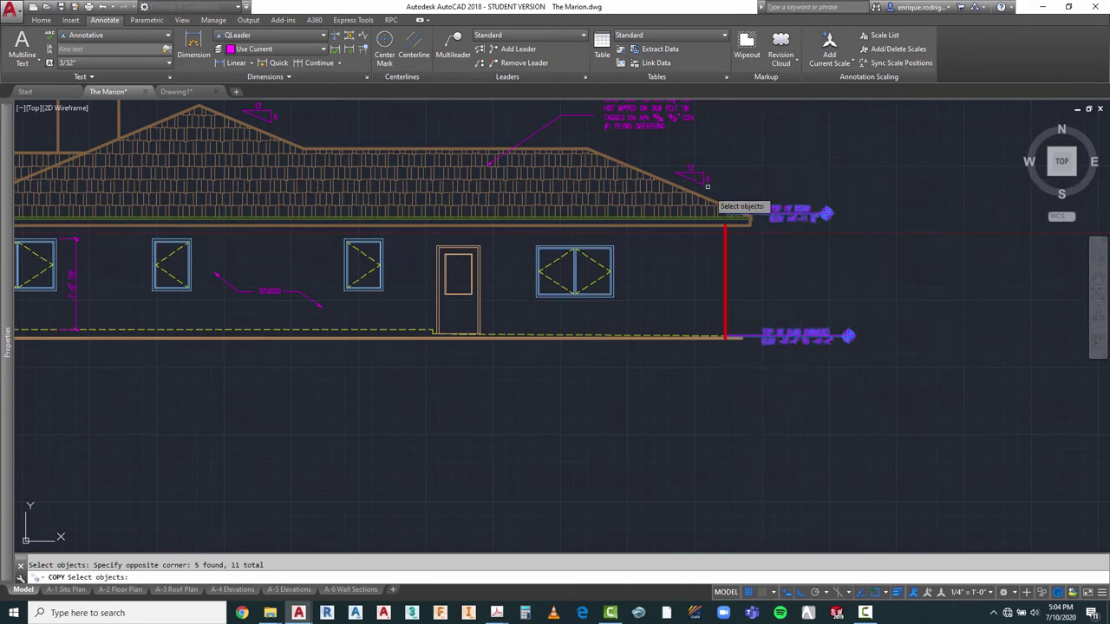
{"action": "left_click", "coordinate": [681, 177]}
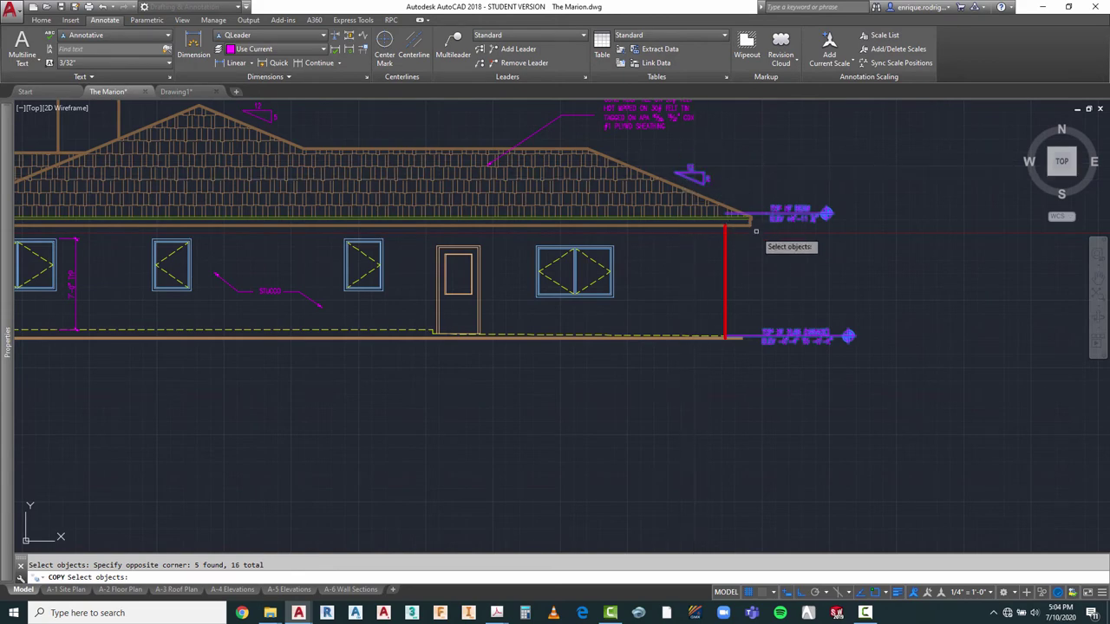
{"action": "scroll", "coordinate": [754, 276], "scroll_direction": "down", "scroll_amount": 2}
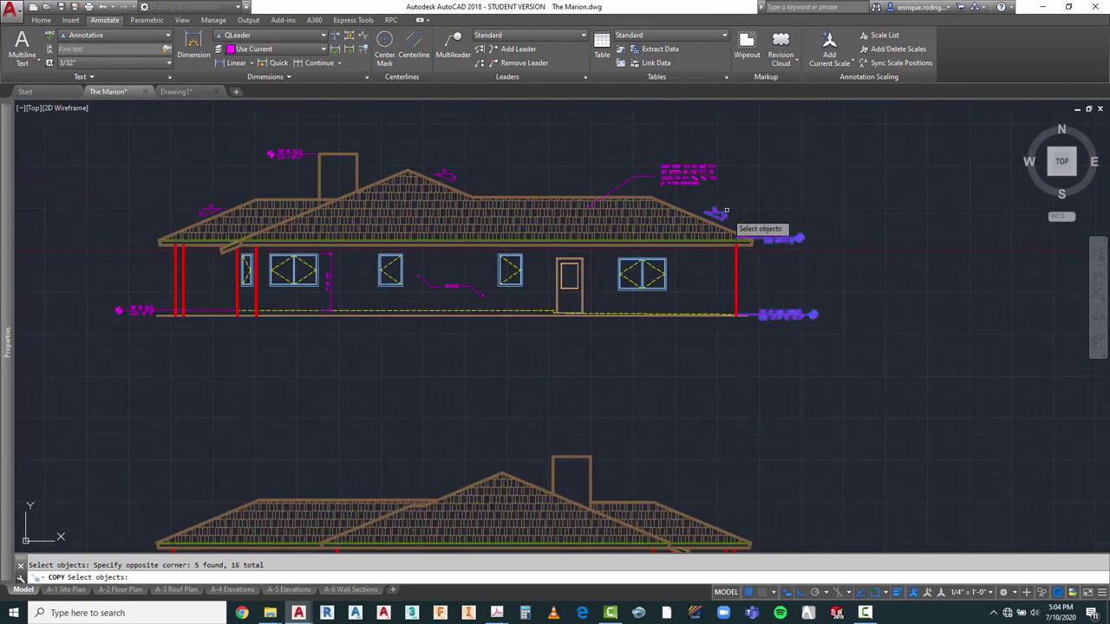
{"action": "left_click", "coordinate": [624, 184]}
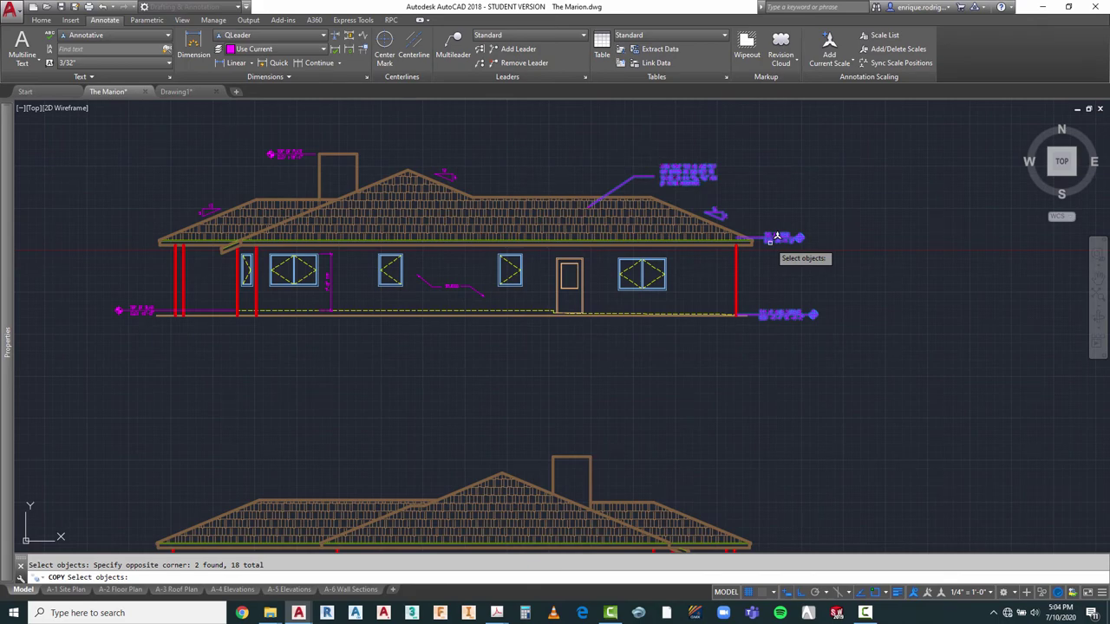
{"action": "key", "text": "Return"}
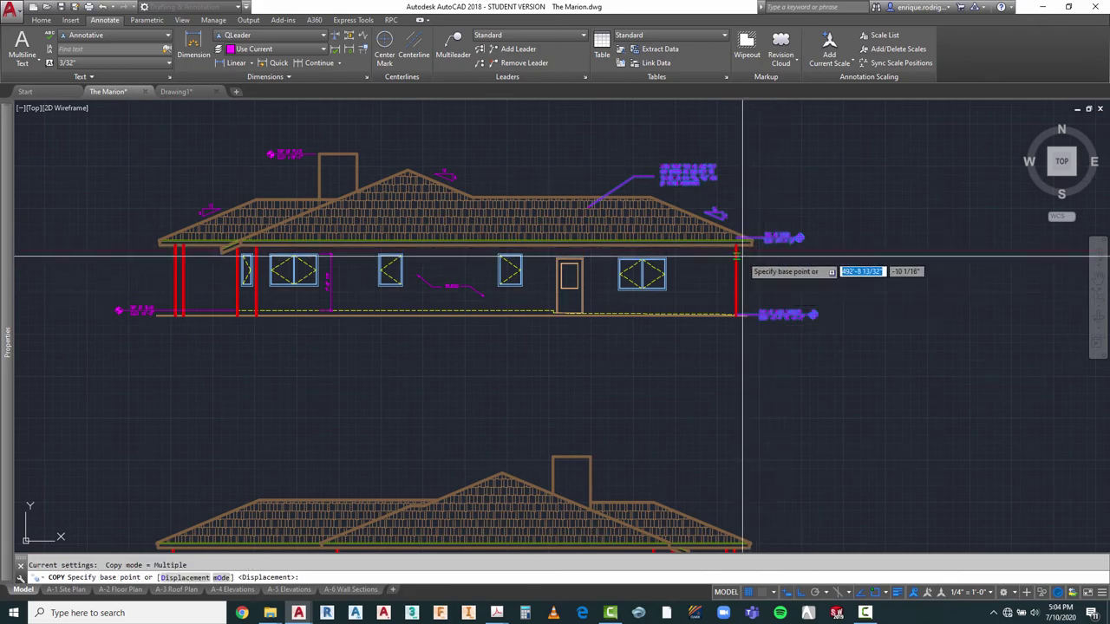
{"action": "scroll", "coordinate": [742, 257], "scroll_direction": "up", "scroll_amount": 3}
{"action": "left_click", "coordinate": [722, 228]}
{"action": "scroll", "coordinate": [732, 174], "scroll_direction": "down", "scroll_amount": 5}
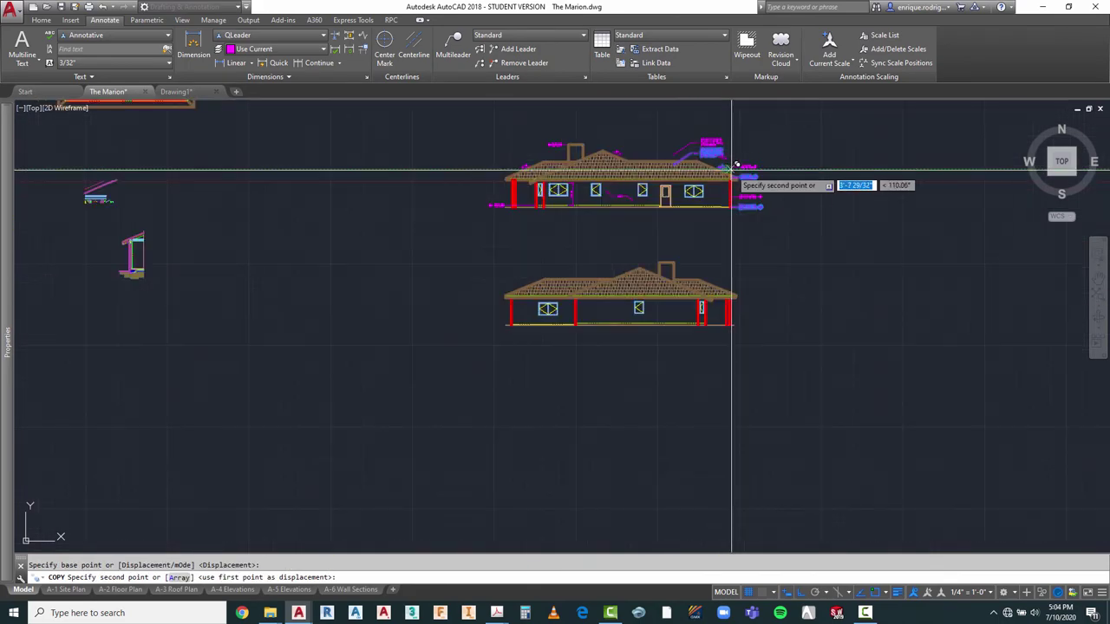
{"action": "scroll", "coordinate": [737, 290], "scroll_direction": "up", "scroll_amount": 5}
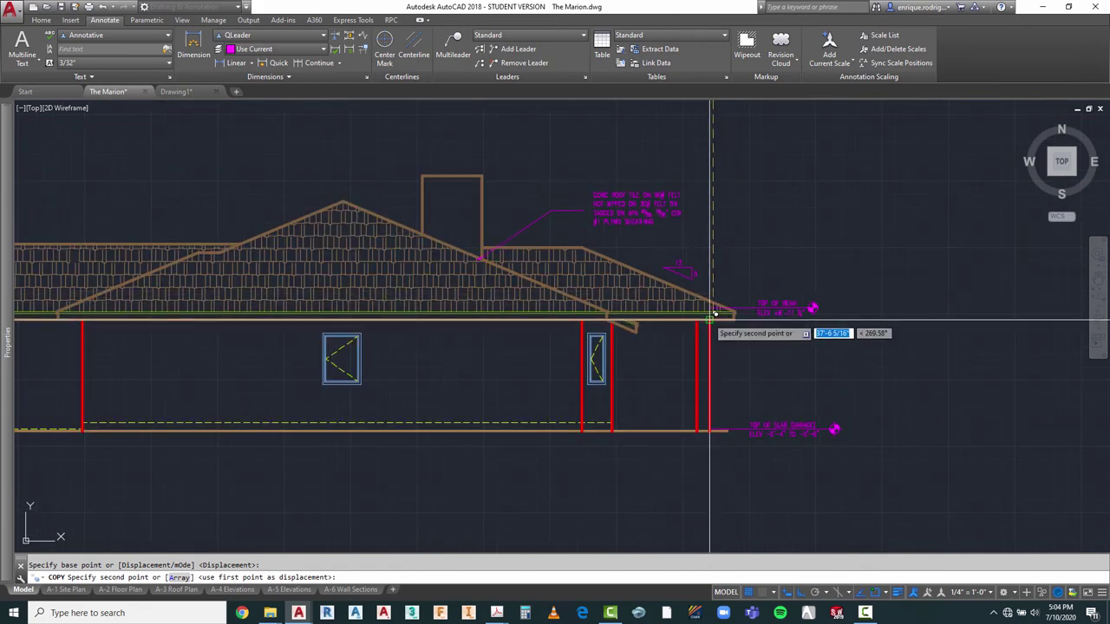
{"action": "left_click", "coordinate": [713, 313]}
{"action": "key", "text": "Escape"}
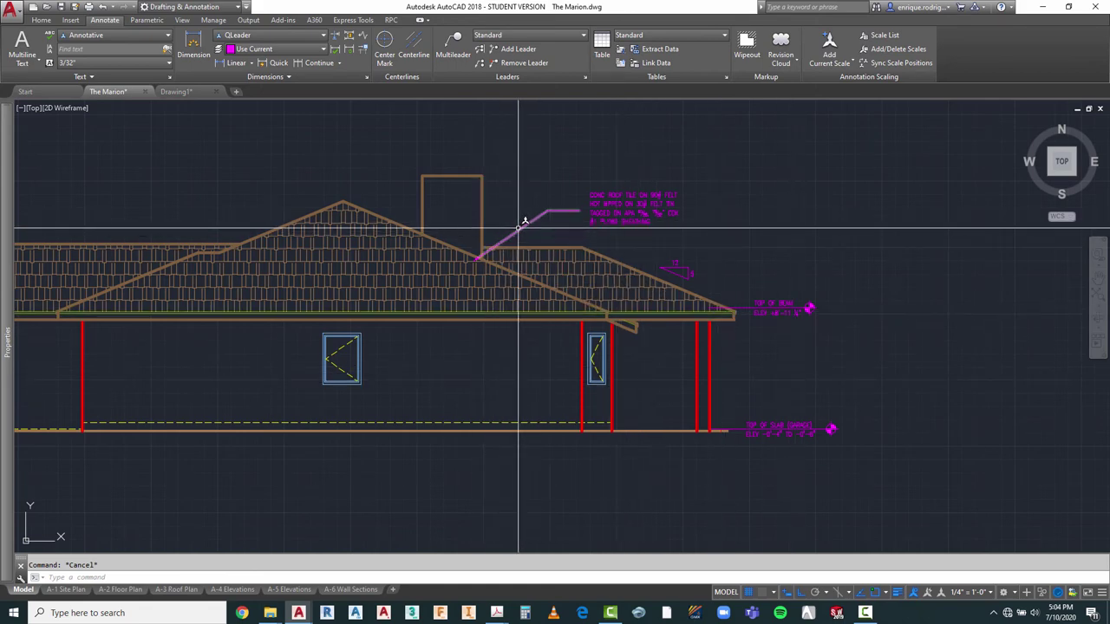
Step: Reshape the copied roof leader, stretching its arrowhead onto the tiles beside the chimney and its bend point closer to the roof tile note
{"action": "scroll", "coordinate": [516, 231], "scroll_direction": "up", "scroll_amount": 2}
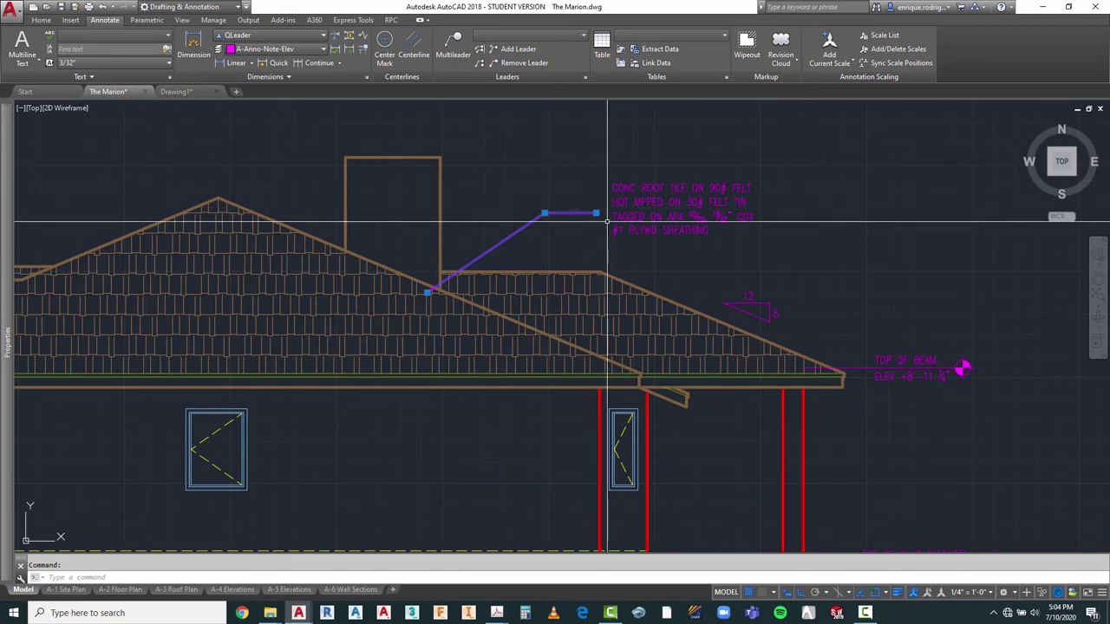
{"action": "left_click", "coordinate": [428, 291]}
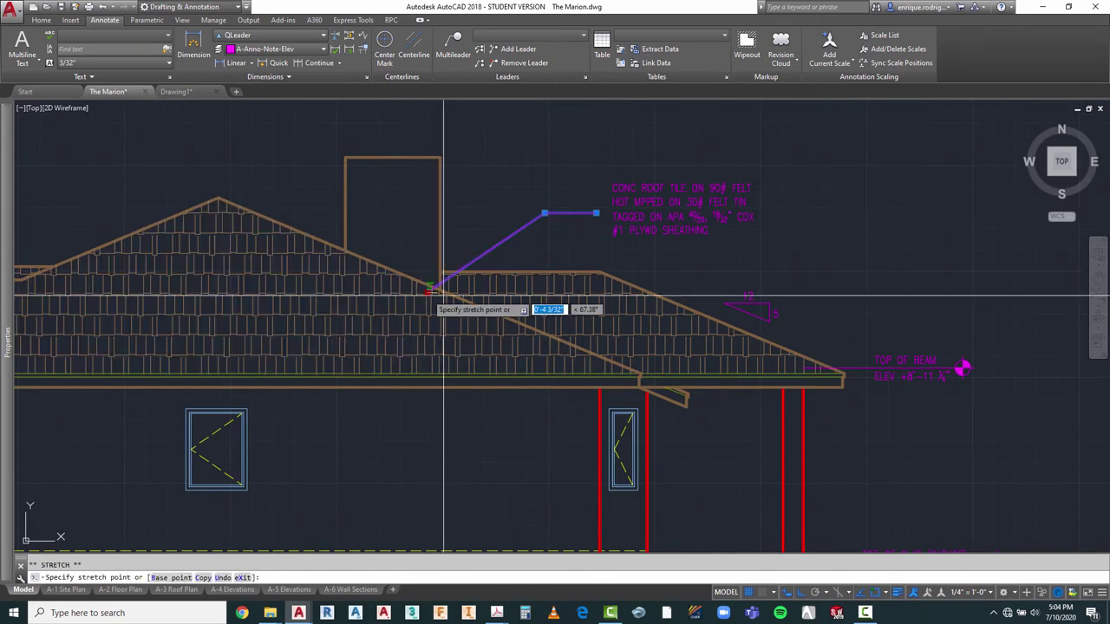
{"action": "scroll", "coordinate": [507, 296], "scroll_direction": "up", "scroll_amount": 2}
{"action": "left_click", "coordinate": [512, 294]}
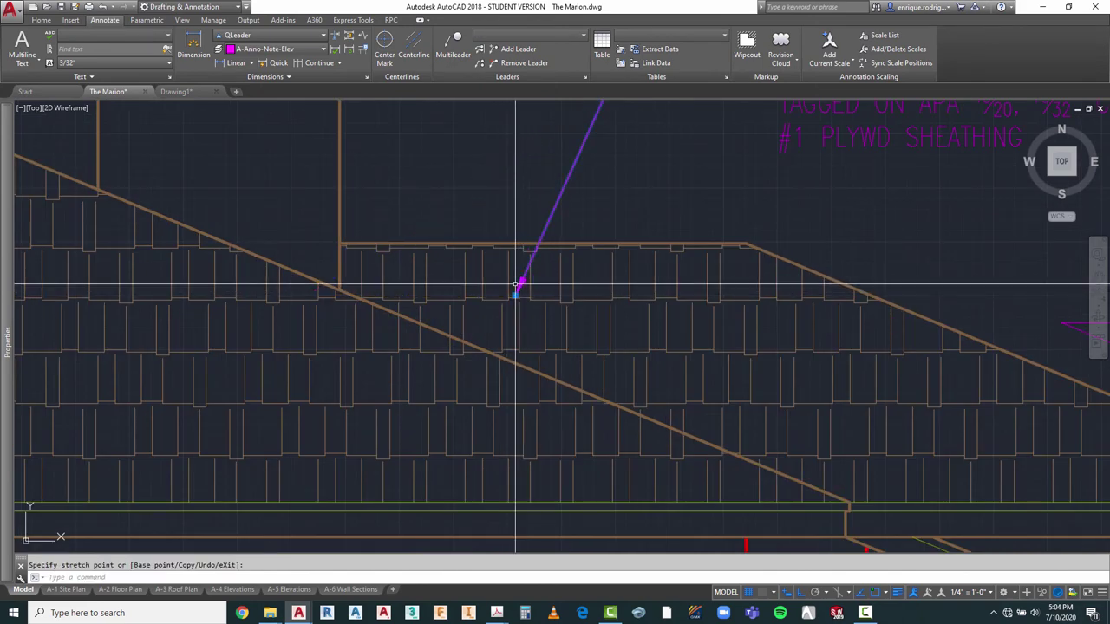
{"action": "scroll", "coordinate": [515, 299], "scroll_direction": "down", "scroll_amount": 3}
{"action": "scroll", "coordinate": [552, 227], "scroll_direction": "up", "scroll_amount": 2}
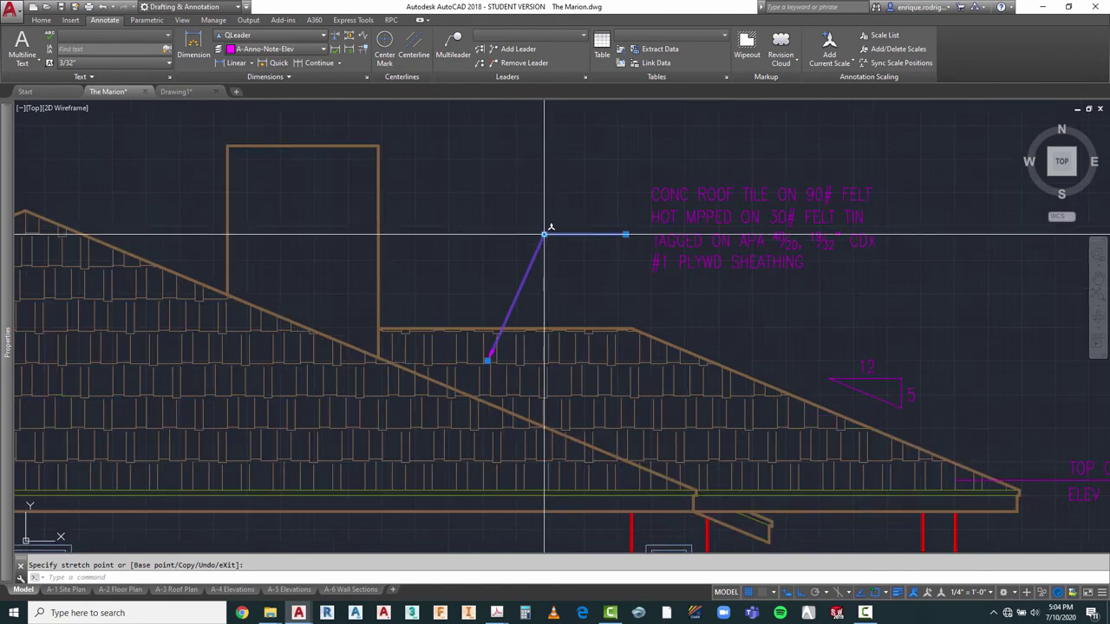
{"action": "left_click", "coordinate": [583, 235]}
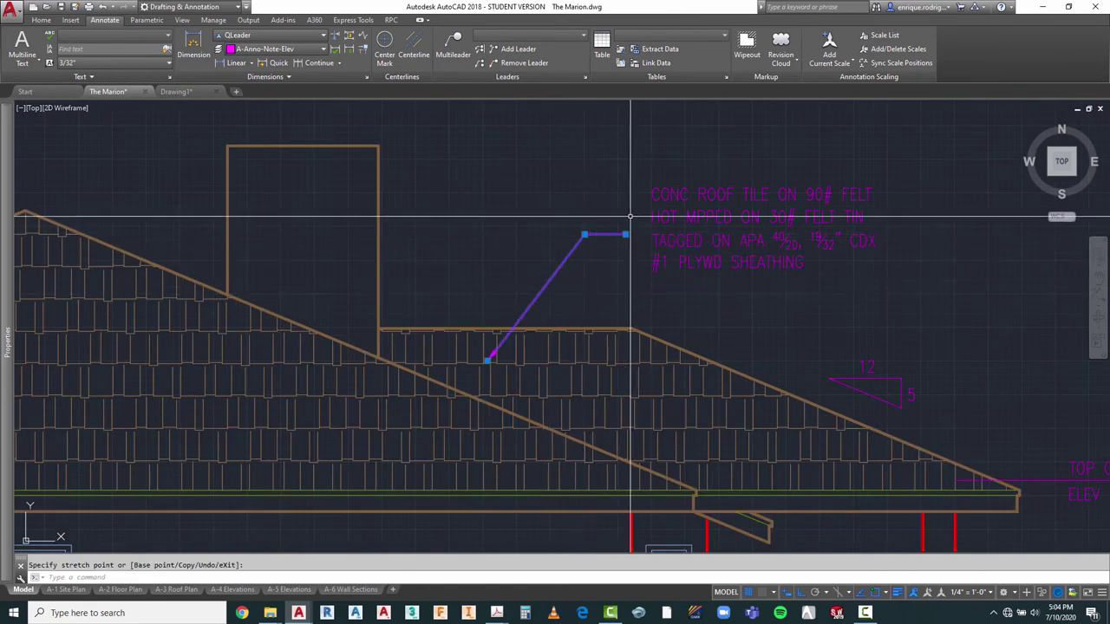
{"action": "scroll", "coordinate": [622, 198], "scroll_direction": "down", "scroll_amount": 4}
{"action": "key", "text": "Escape"}
{"action": "scroll", "coordinate": [744, 351], "scroll_direction": "down", "scroll_amount": 2}
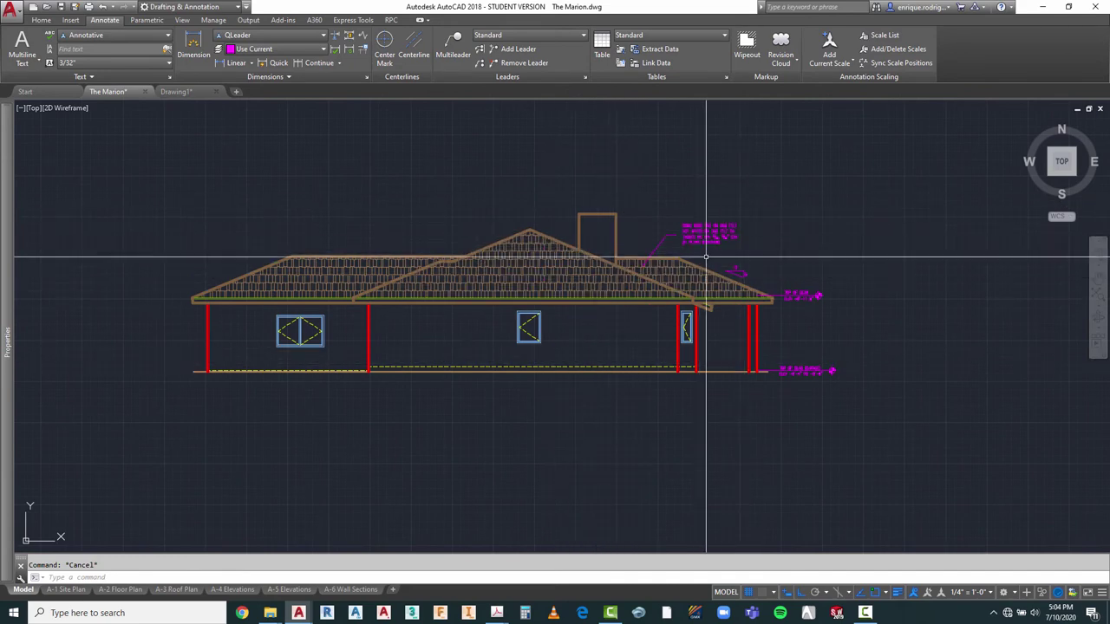
Step: Mirror the roof tile note and its leader about a vertical line near the main roof peak, erasing the source objects
{"action": "scroll", "coordinate": [703, 224], "scroll_direction": "up", "scroll_amount": 2}
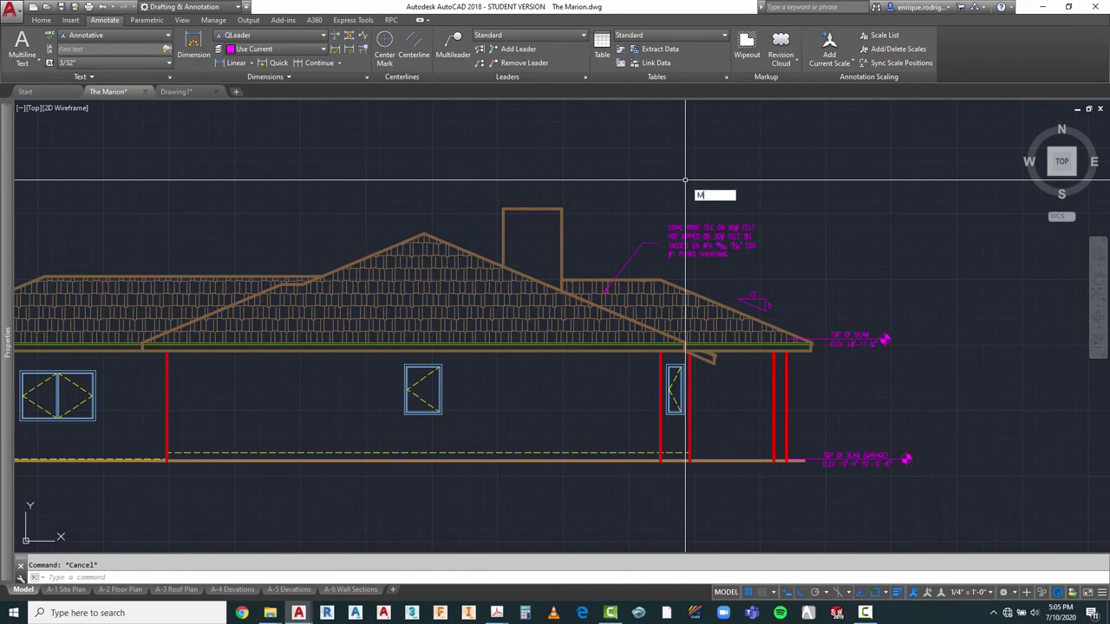
{"action": "left_click", "coordinate": [684, 192]}
{"action": "left_click", "coordinate": [618, 256]}
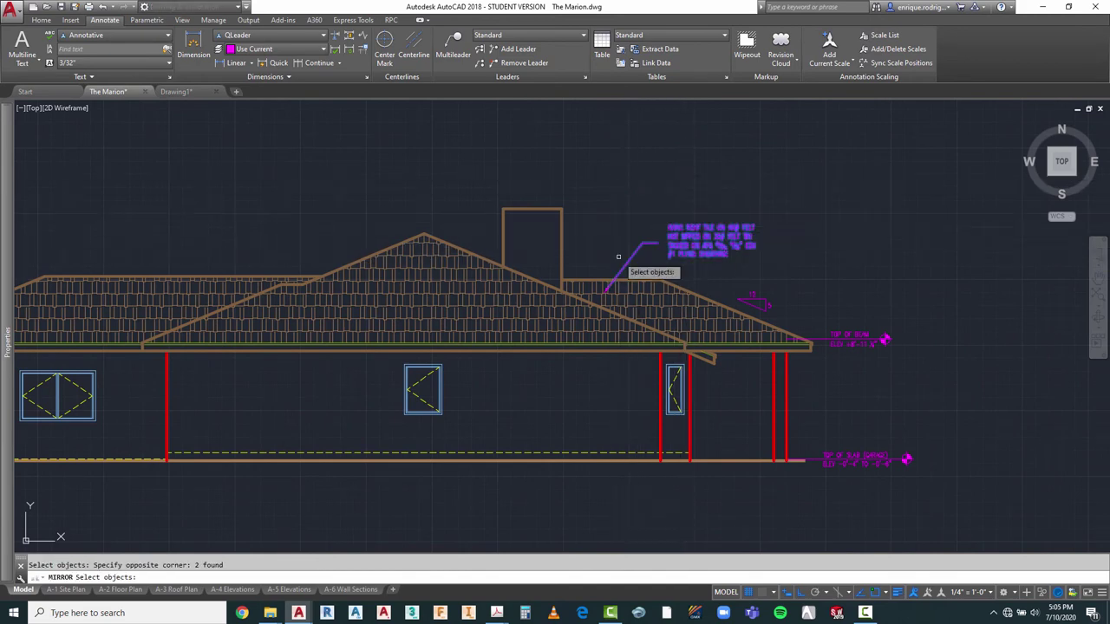
{"action": "key", "text": "Return"}
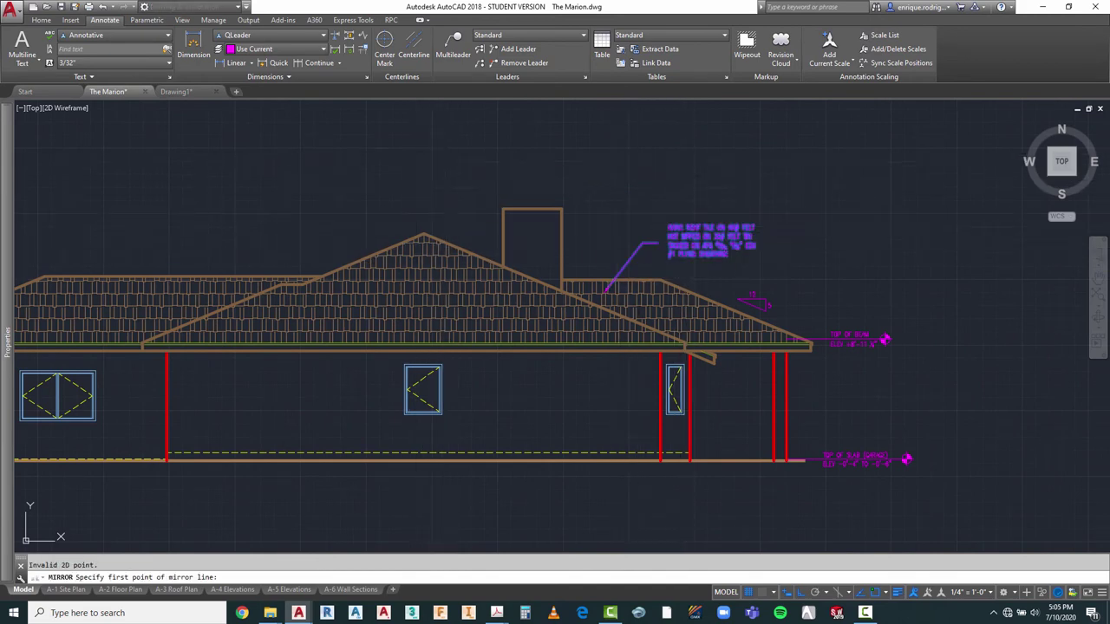
{"action": "left_click", "coordinate": [446, 157]}
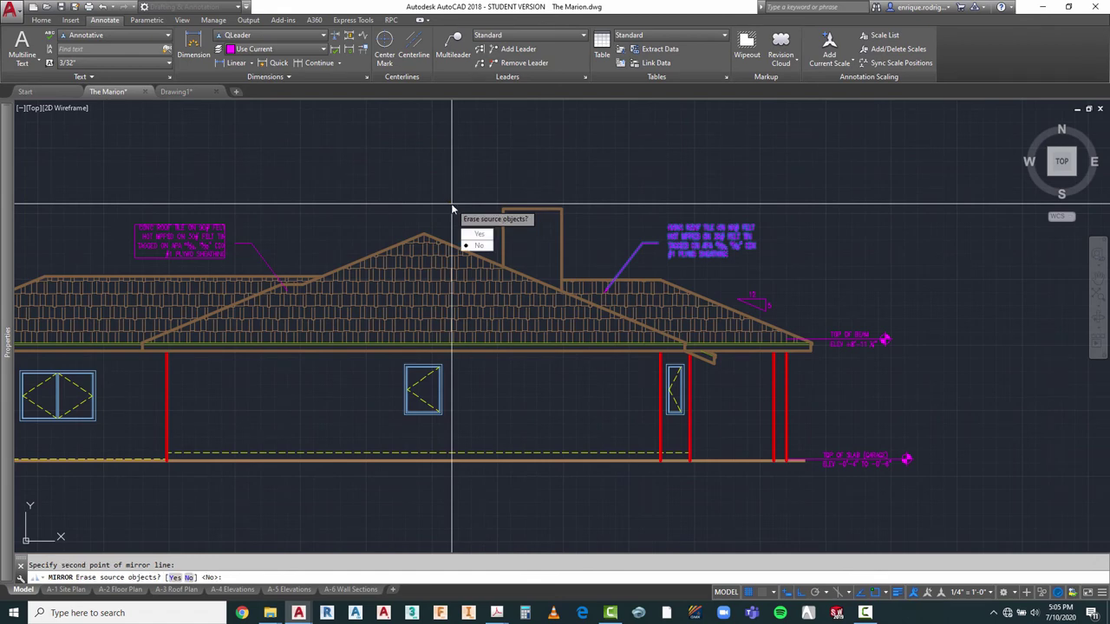
{"action": "scroll", "coordinate": [479, 236], "scroll_direction": "down", "scroll_amount": 3}
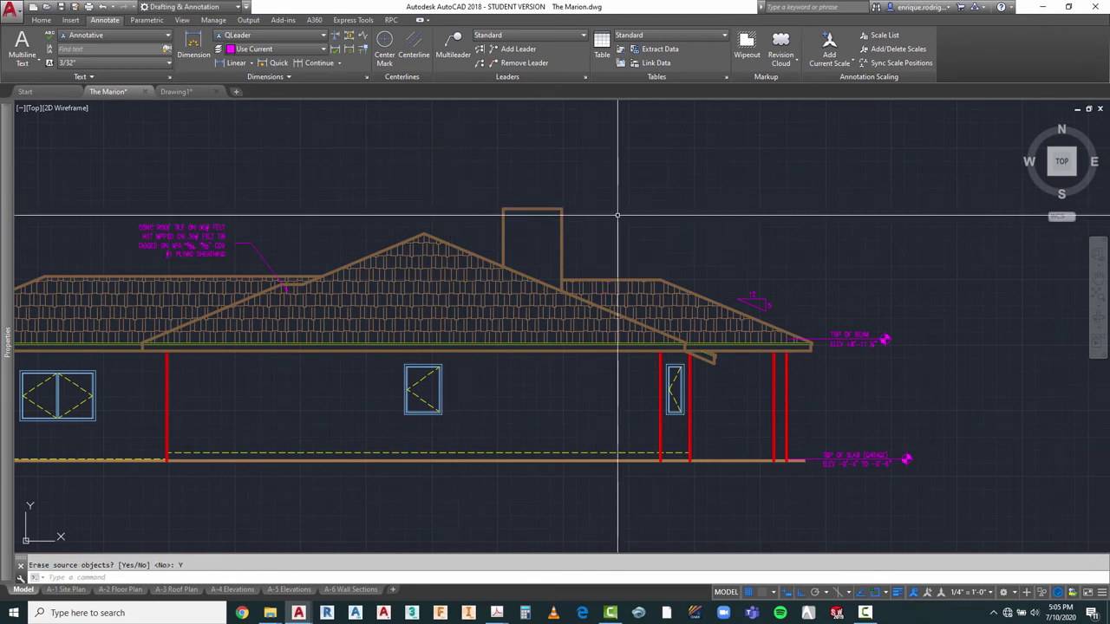
Step: Move the mirrored roof note and leader horizontally toward the main roof peak so the arrowhead lands on the main roof's tiles
{"action": "scroll", "coordinate": [443, 113], "scroll_direction": "up", "scroll_amount": 6}
{"action": "key", "text": "Escape"}
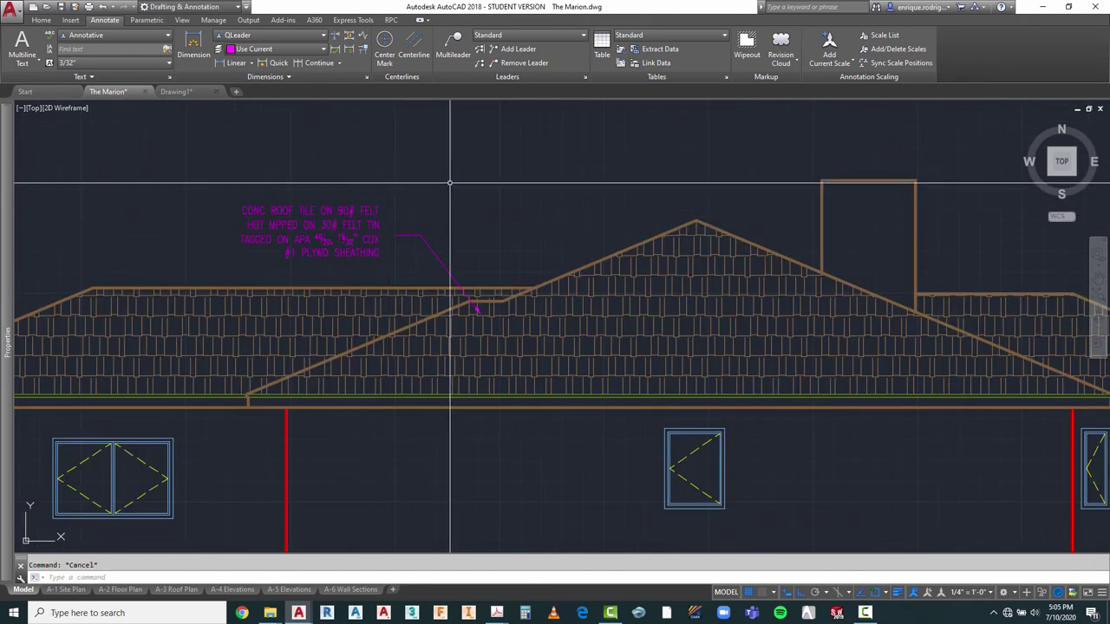
{"action": "left_click", "coordinate": [448, 185]}
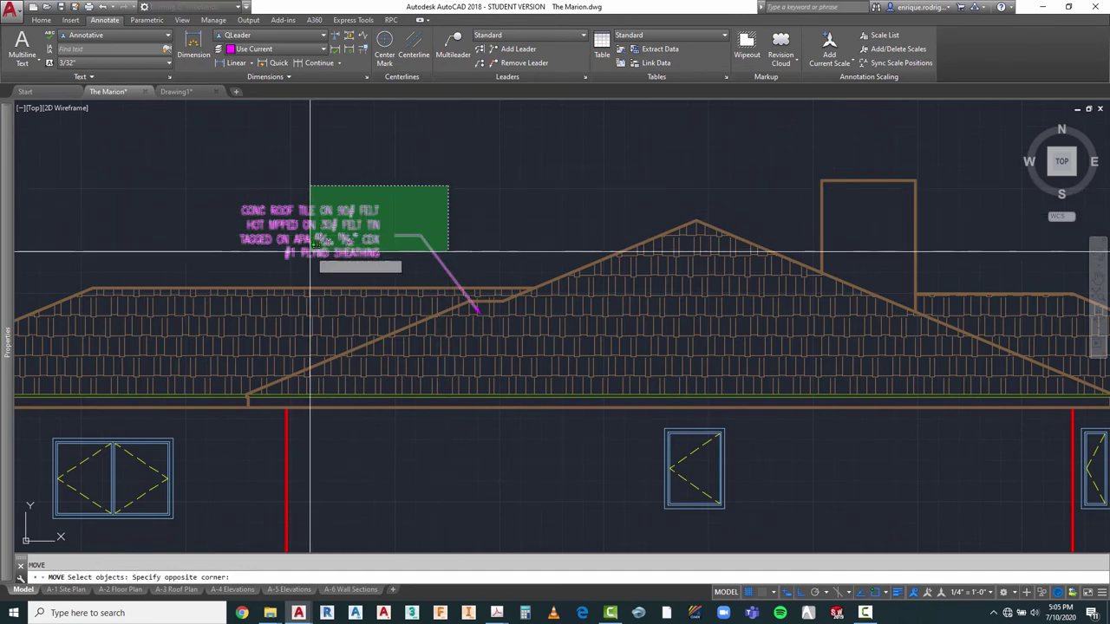
{"action": "left_click", "coordinate": [310, 255]}
{"action": "key", "text": "Return"}
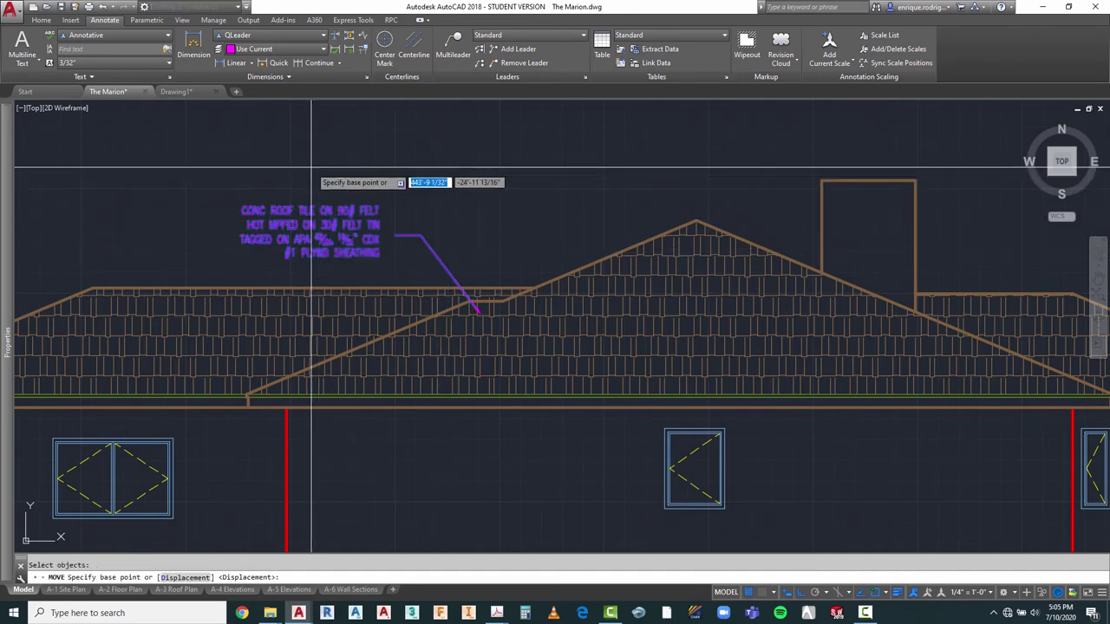
{"action": "left_click", "coordinate": [310, 166]}
{"action": "scroll", "coordinate": [445, 149], "scroll_direction": "down", "scroll_amount": 4}
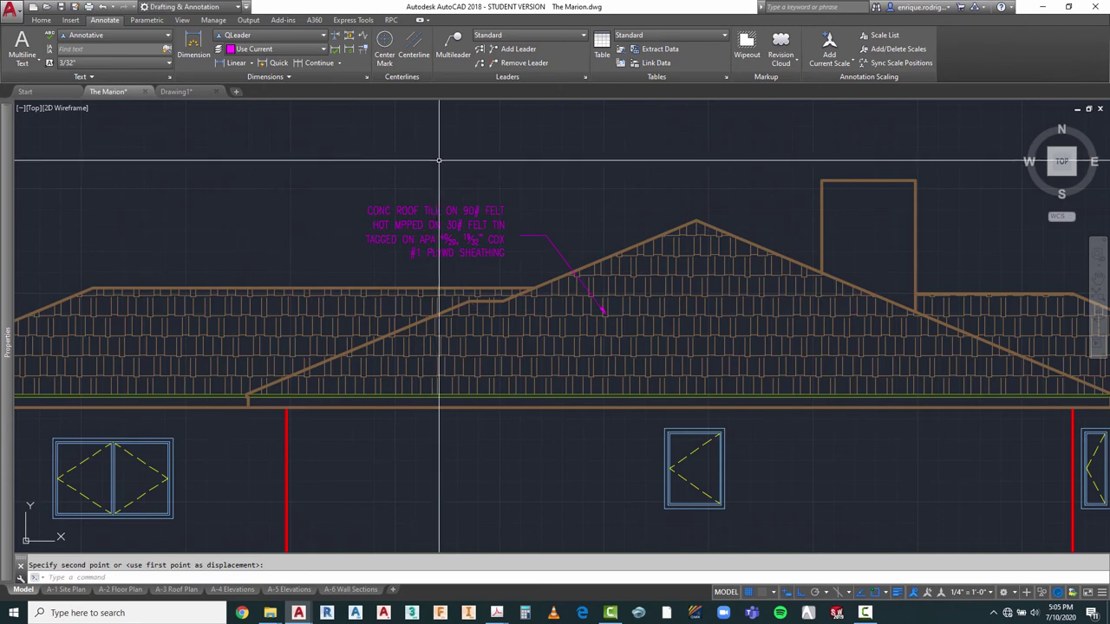
{"action": "key", "text": "Escape"}
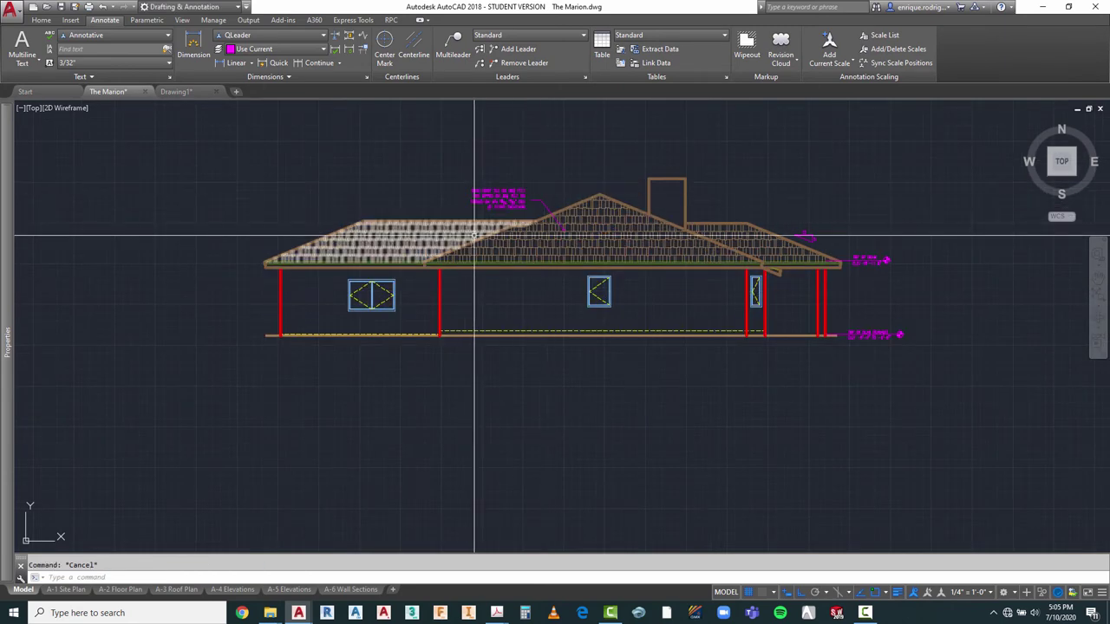
Step: Set the mirrored roof tile note's text justification to Top left
{"action": "scroll", "coordinate": [508, 191], "scroll_direction": "up", "scroll_amount": 3}
{"action": "left_click", "coordinate": [502, 177]}
{"action": "left_click", "coordinate": [466, 235]}
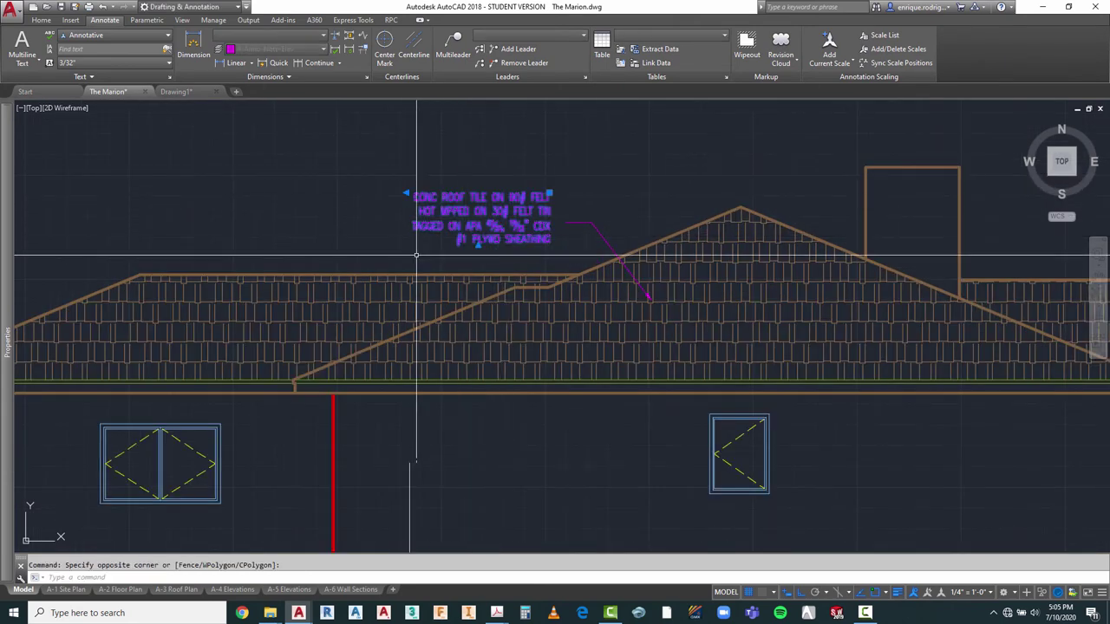
{"action": "key", "text": "ctrl+1"}
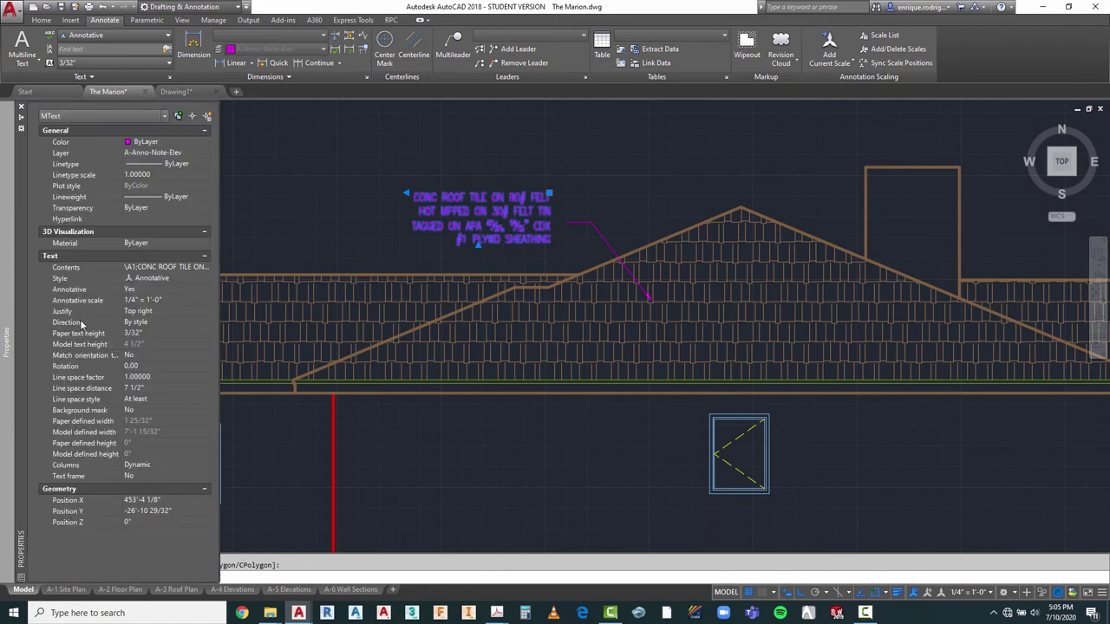
{"action": "left_click", "coordinate": [149, 310]}
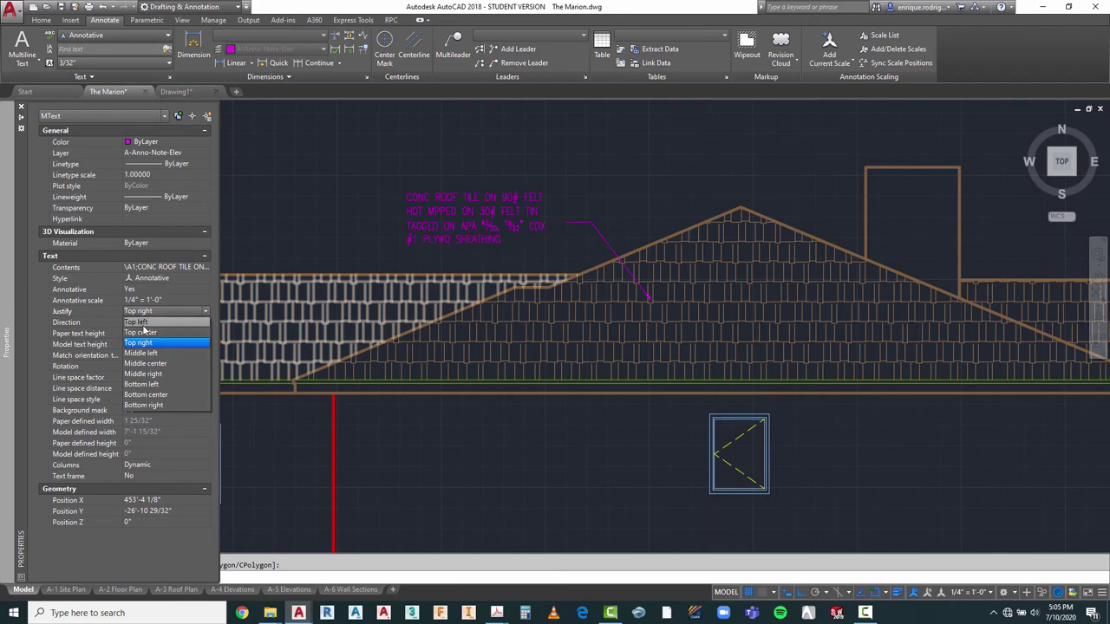
{"action": "left_click", "coordinate": [142, 327]}
{"action": "key", "text": "Escape"}
{"action": "key", "text": "ctrl+1"}
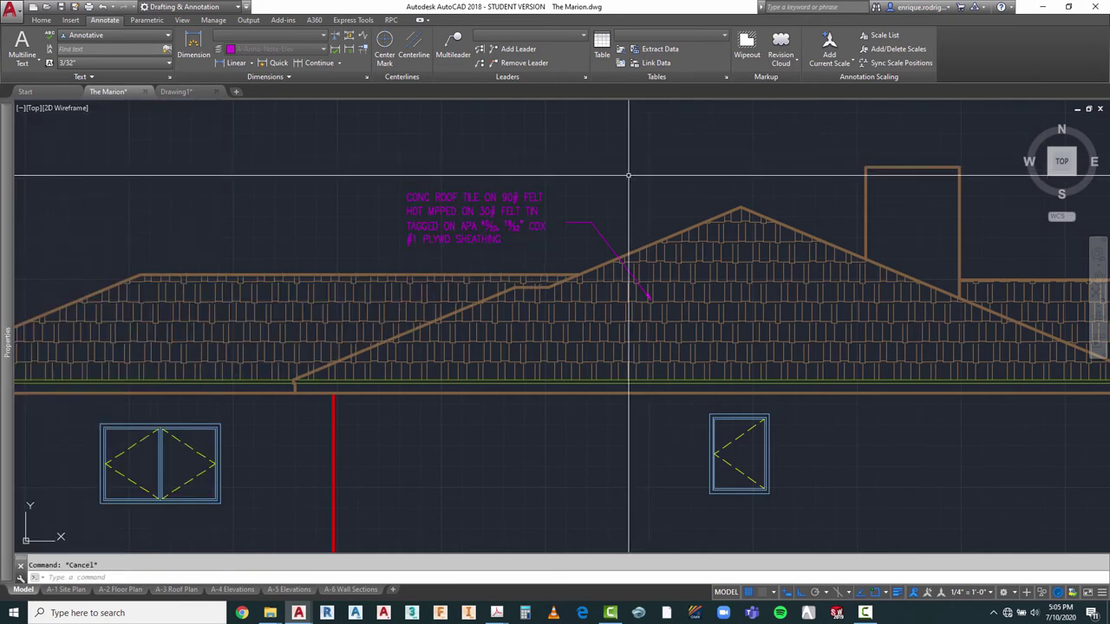
Step: Copy the TOP OF PLATE elevation marker from the left side elevation to the top of the chimney on the right side elevation
{"action": "scroll", "coordinate": [454, 162], "scroll_direction": "down", "scroll_amount": 4}
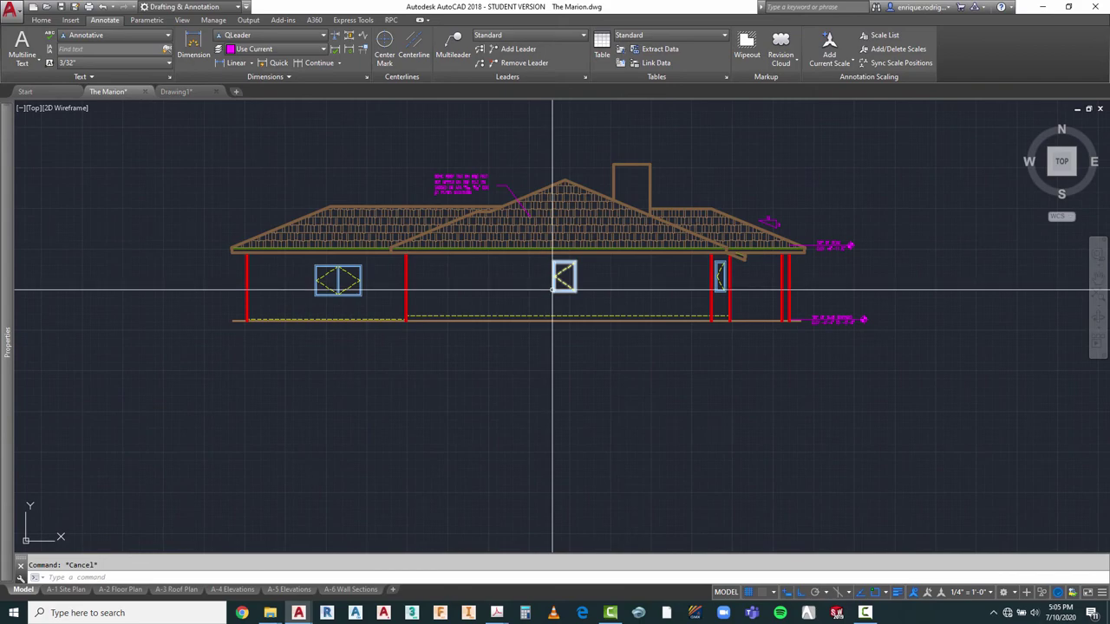
{"action": "scroll", "coordinate": [458, 321], "scroll_direction": "down", "scroll_amount": 4}
{"action": "scroll", "coordinate": [425, 137], "scroll_direction": "up", "scroll_amount": 6}
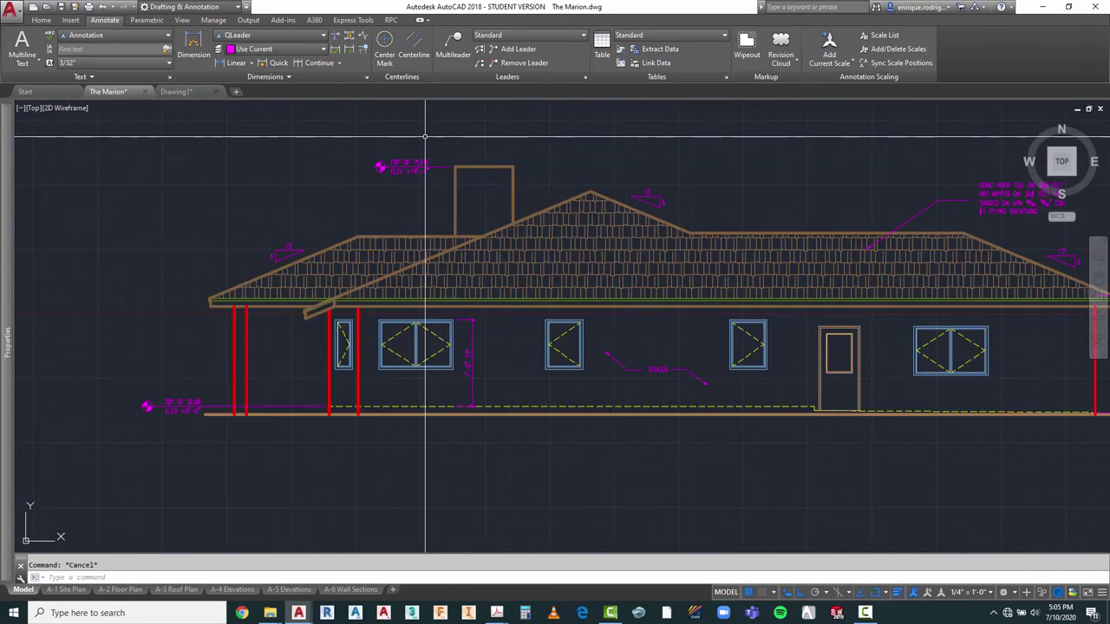
{"action": "type", "text": "o"}
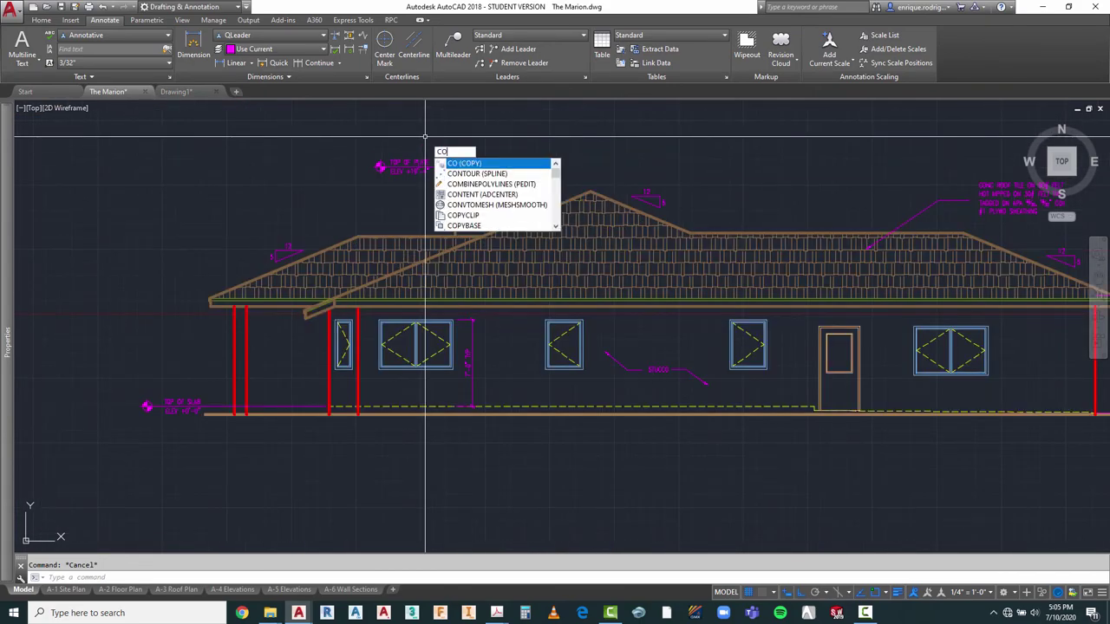
{"action": "key", "text": "Return"}
{"action": "left_click", "coordinate": [430, 156]}
{"action": "left_click", "coordinate": [366, 186]}
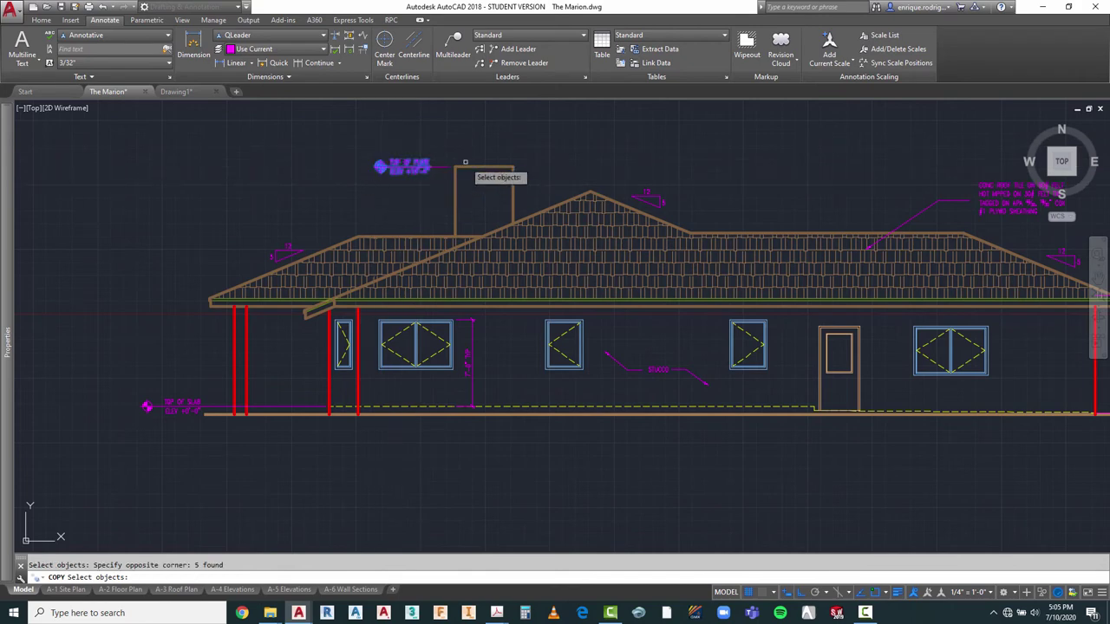
{"action": "key", "text": "Return"}
{"action": "scroll", "coordinate": [458, 163], "scroll_direction": "down", "scroll_amount": 4}
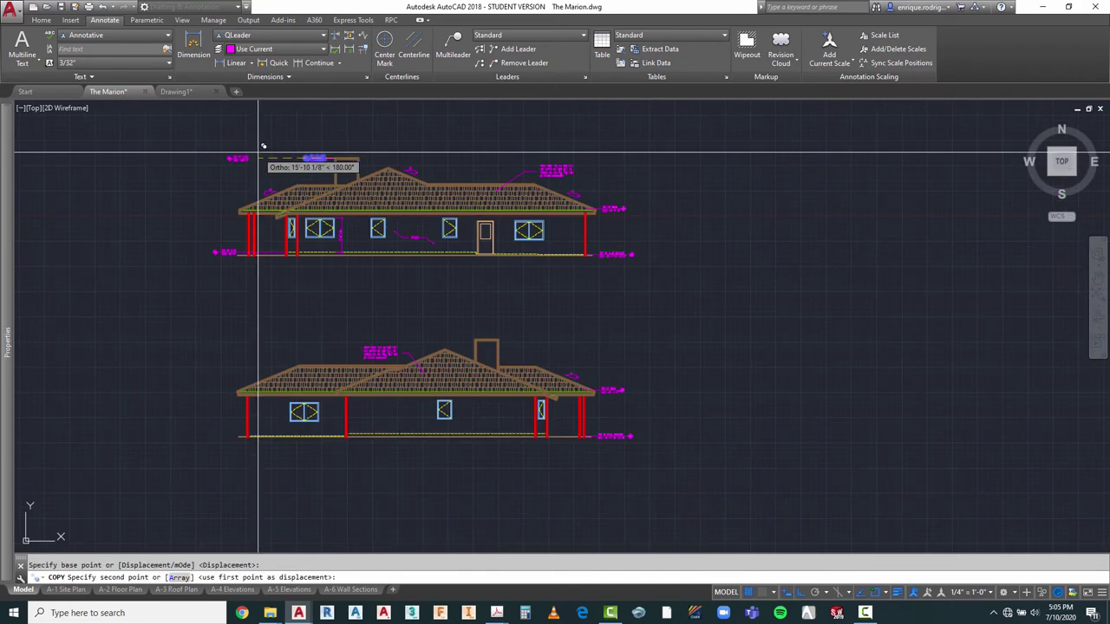
{"action": "scroll", "coordinate": [482, 341], "scroll_direction": "up", "scroll_amount": 4}
{"action": "scroll", "coordinate": [481, 341], "scroll_direction": "up", "scroll_amount": 2}
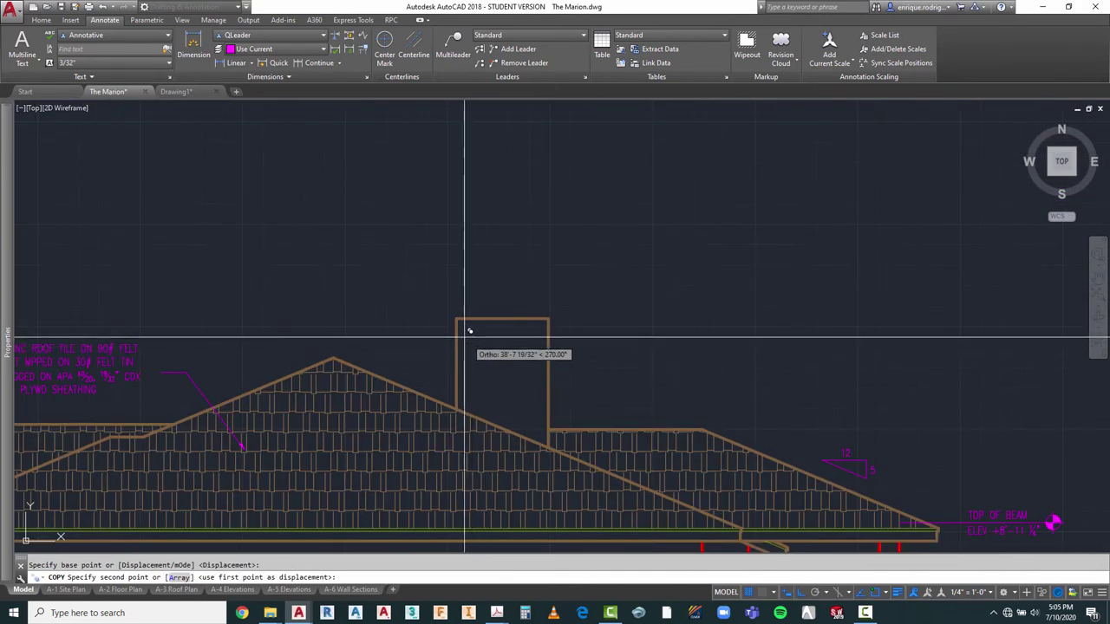
{"action": "left_click", "coordinate": [459, 317]}
{"action": "key", "text": "Escape"}
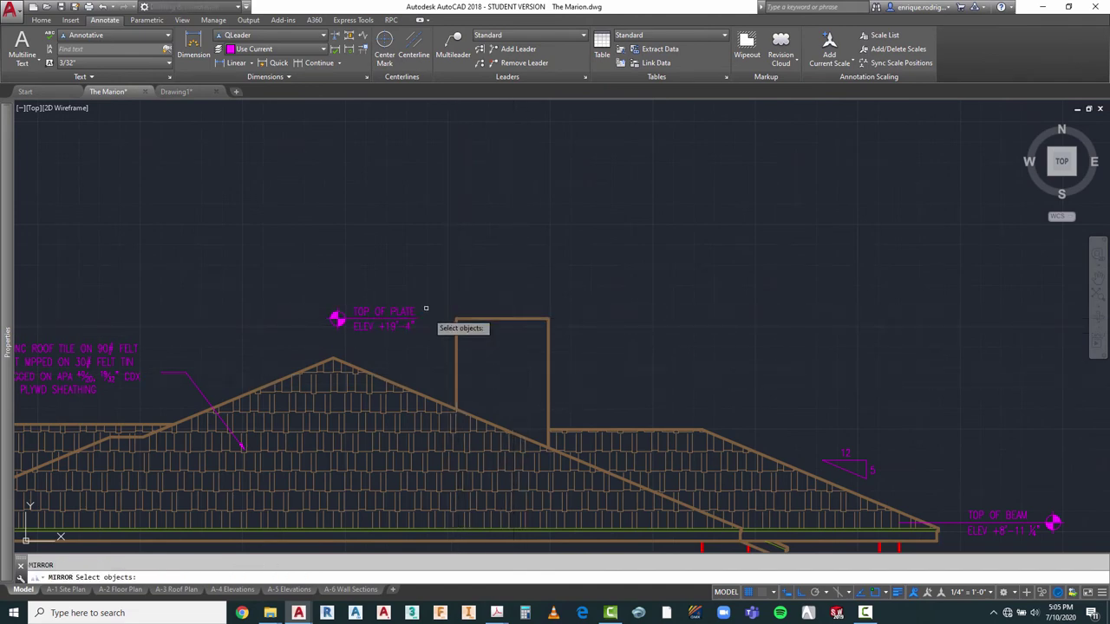
Step: Mirror the copied TOP OF PLATE marker about a vertical line through the middle of the chimney top, erasing the source objects
{"action": "left_click", "coordinate": [284, 335]}
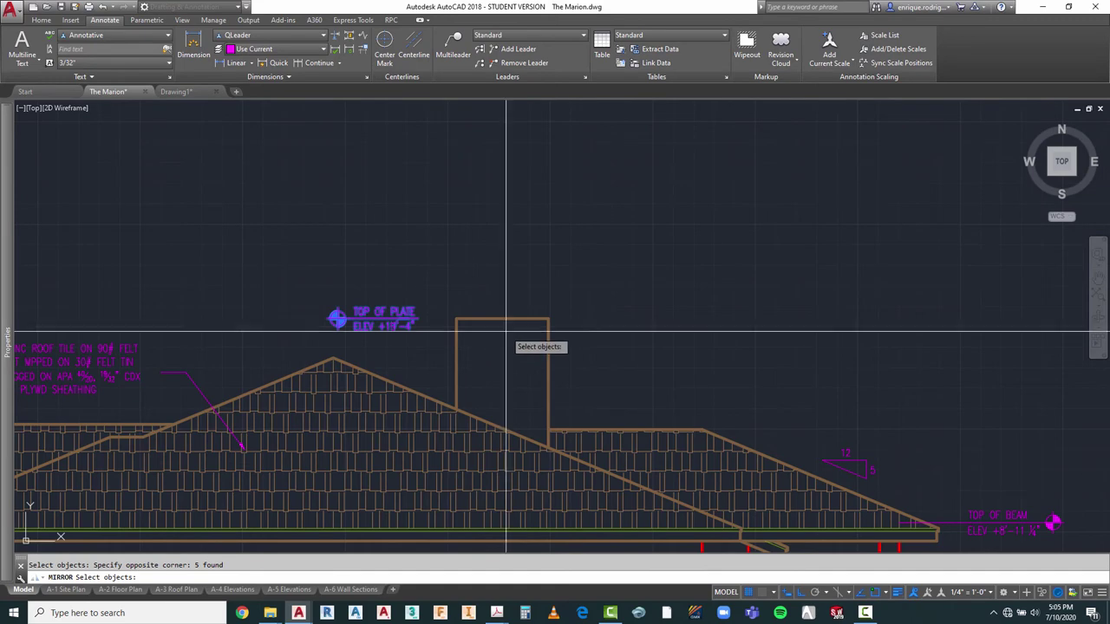
{"action": "key", "text": "Return"}
{"action": "left_click", "coordinate": [501, 319]}
{"action": "left_click", "coordinate": [518, 263]}
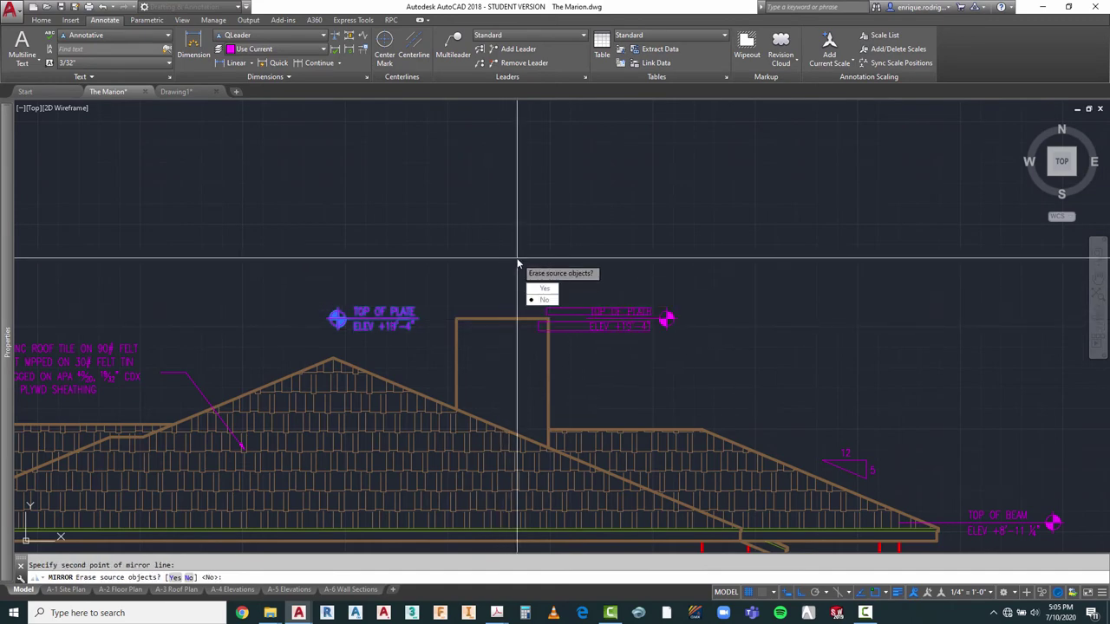
Step: Stretch the free end of the TOP OF PLATE marker line to just short of the chimney's upper right corner
{"action": "scroll", "coordinate": [547, 303], "scroll_direction": "up", "scroll_amount": 6}
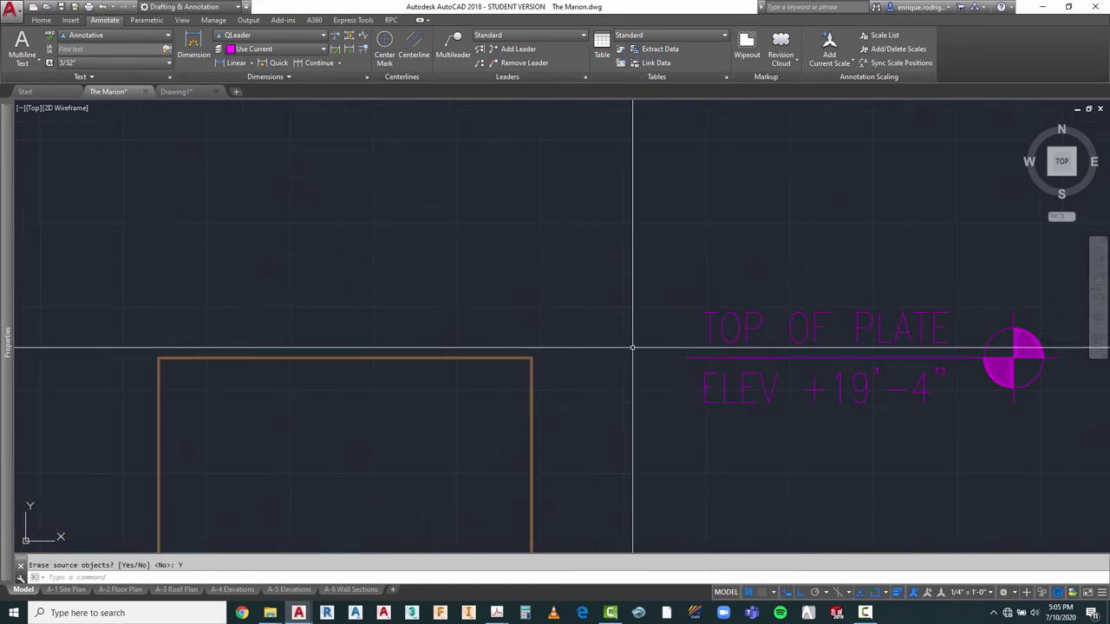
{"action": "key", "text": "Escape"}
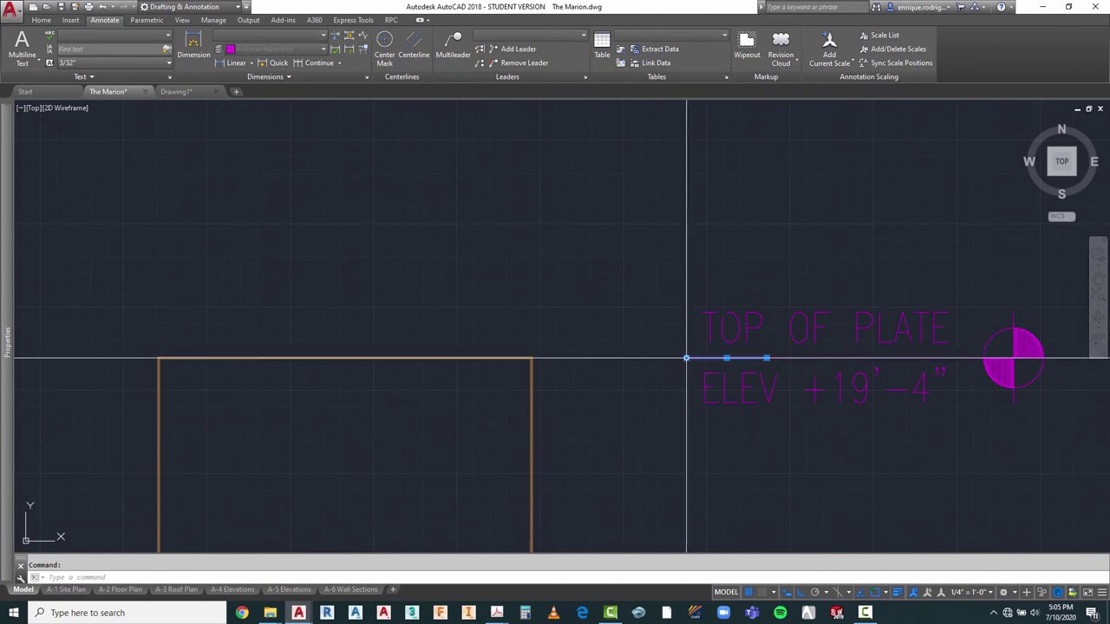
{"action": "left_click", "coordinate": [687, 357]}
{"action": "left_click", "coordinate": [547, 359]}
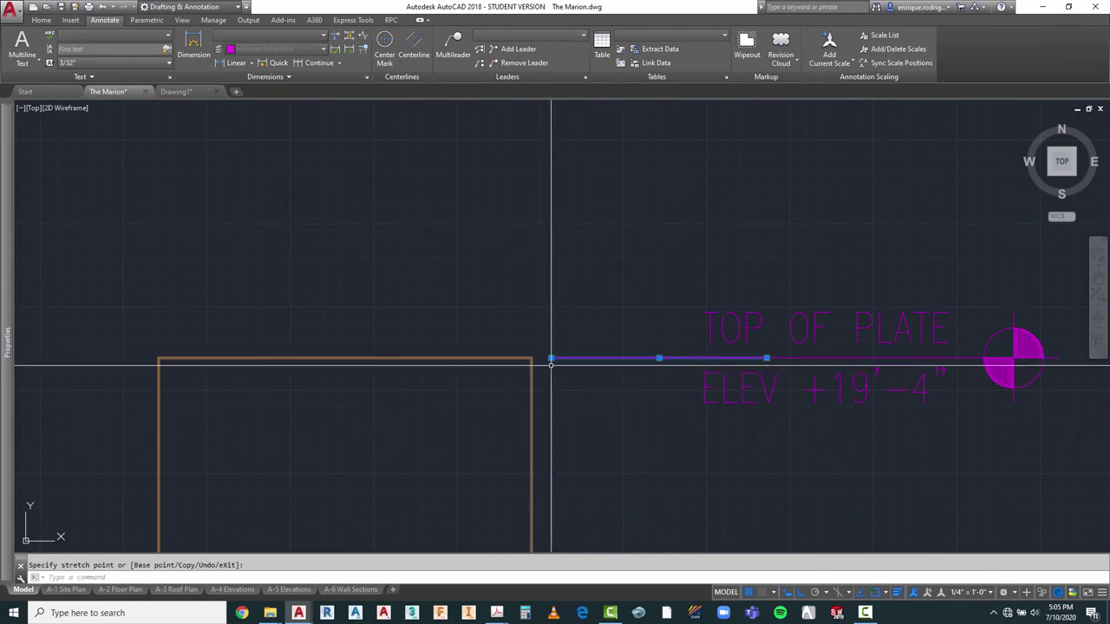
{"action": "key", "text": "Escape"}
Step: Mirror the TOP OF SLAB (GARAGE) marker about a vertical line near the elevation's middle onto the garage side, erasing the source objects
{"action": "scroll", "coordinate": [526, 188], "scroll_direction": "down", "scroll_amount": 2}
{"action": "scroll", "coordinate": [527, 187], "scroll_direction": "down", "scroll_amount": 3}
{"action": "scroll", "coordinate": [707, 252], "scroll_direction": "down", "scroll_amount": 1}
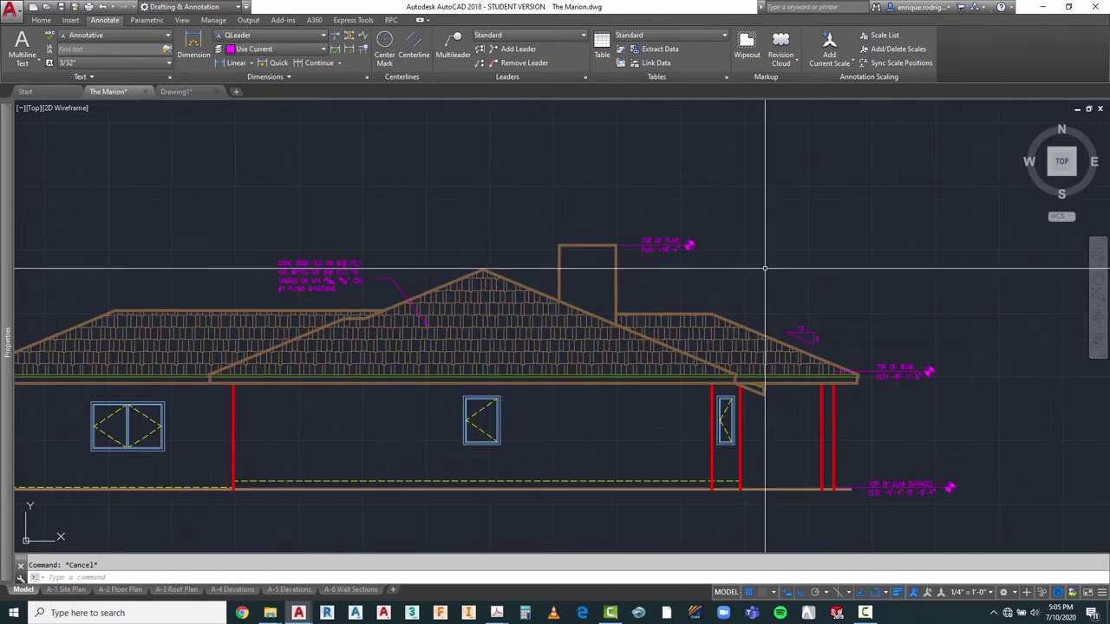
{"action": "scroll", "coordinate": [711, 236], "scroll_direction": "down", "scroll_amount": 2}
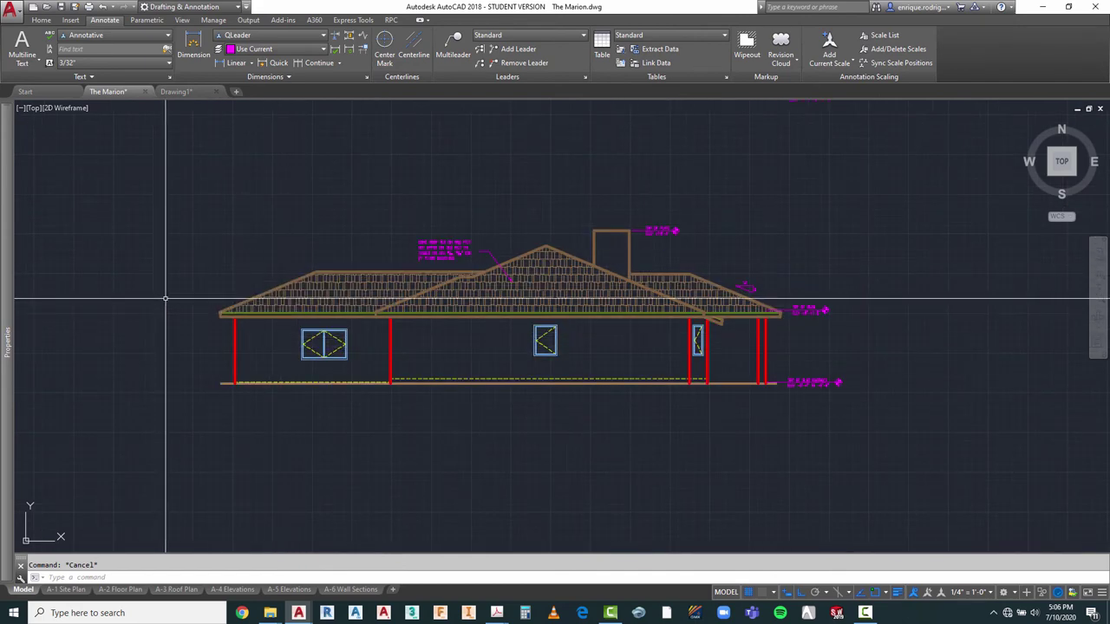
{"action": "scroll", "coordinate": [781, 394], "scroll_direction": "up", "scroll_amount": 5}
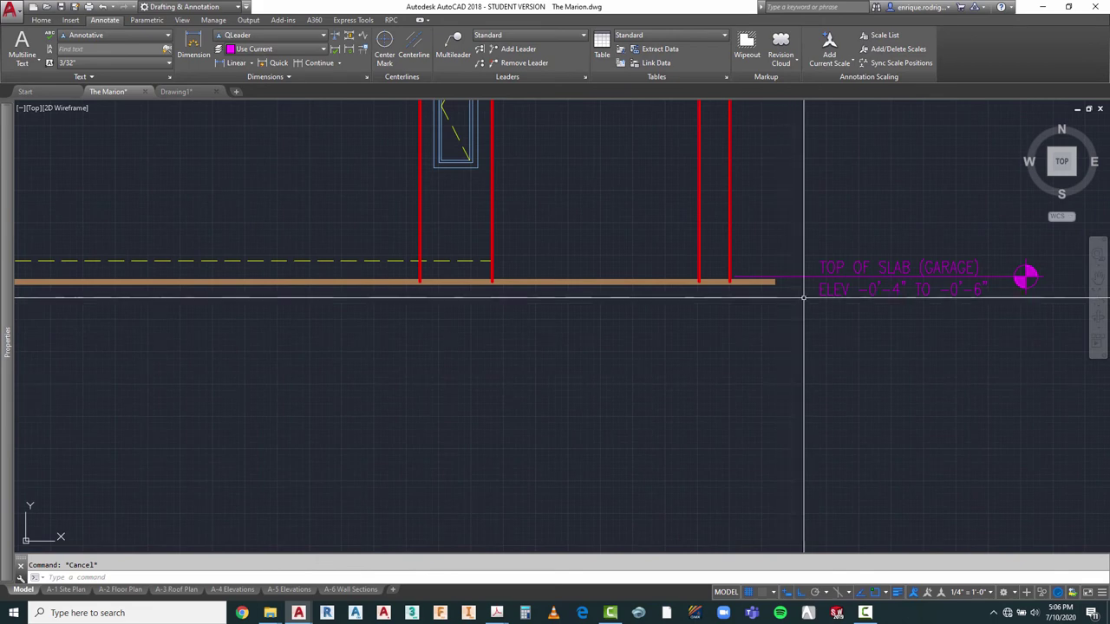
{"action": "scroll", "coordinate": [751, 337], "scroll_direction": "down", "scroll_amount": 4}
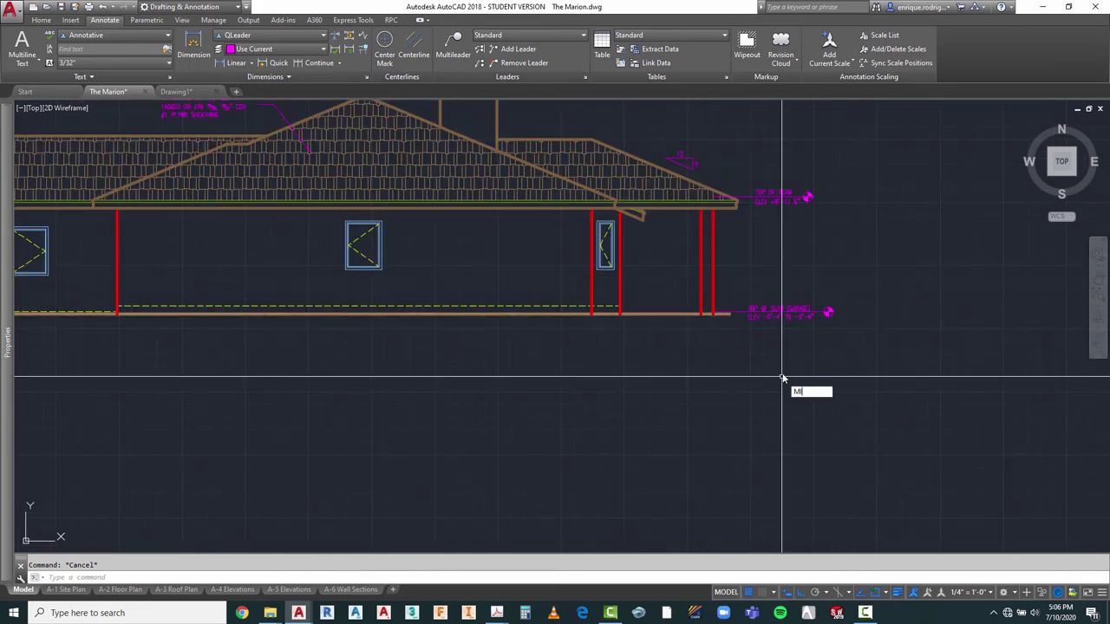
{"action": "left_click", "coordinate": [866, 287]}
{"action": "left_click", "coordinate": [742, 352]}
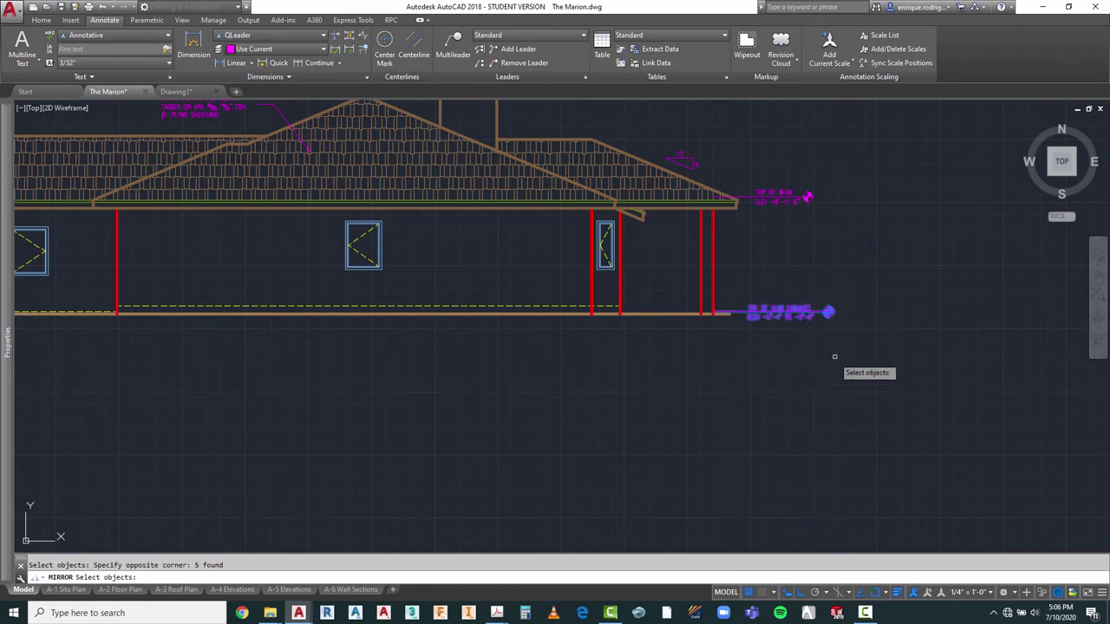
{"action": "scroll", "coordinate": [835, 353], "scroll_direction": "down", "scroll_amount": 2}
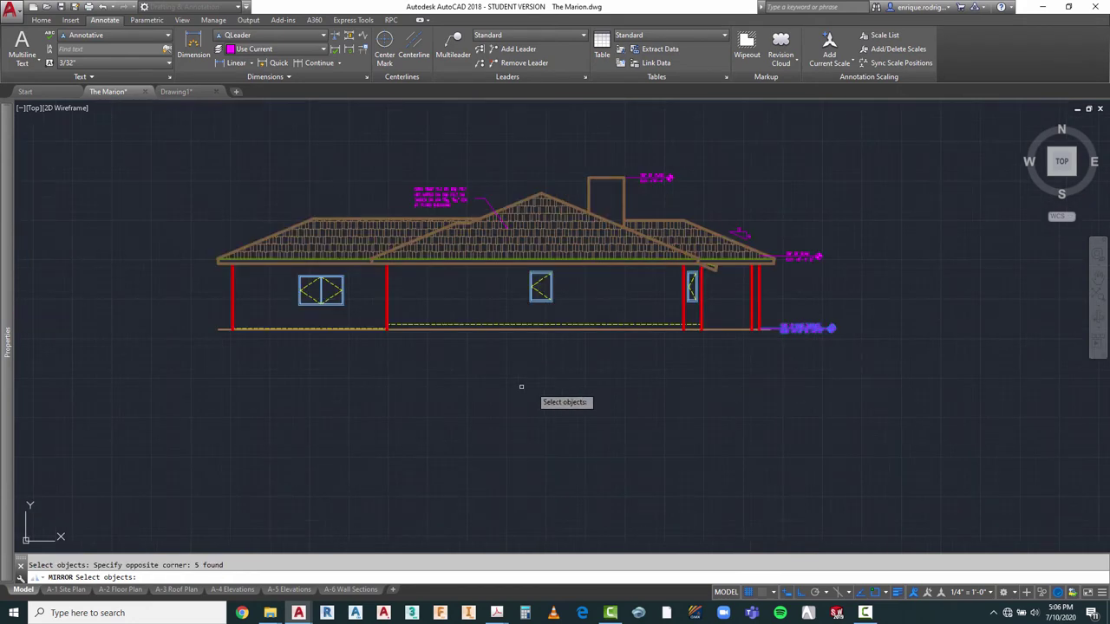
{"action": "left_click", "coordinate": [463, 371]}
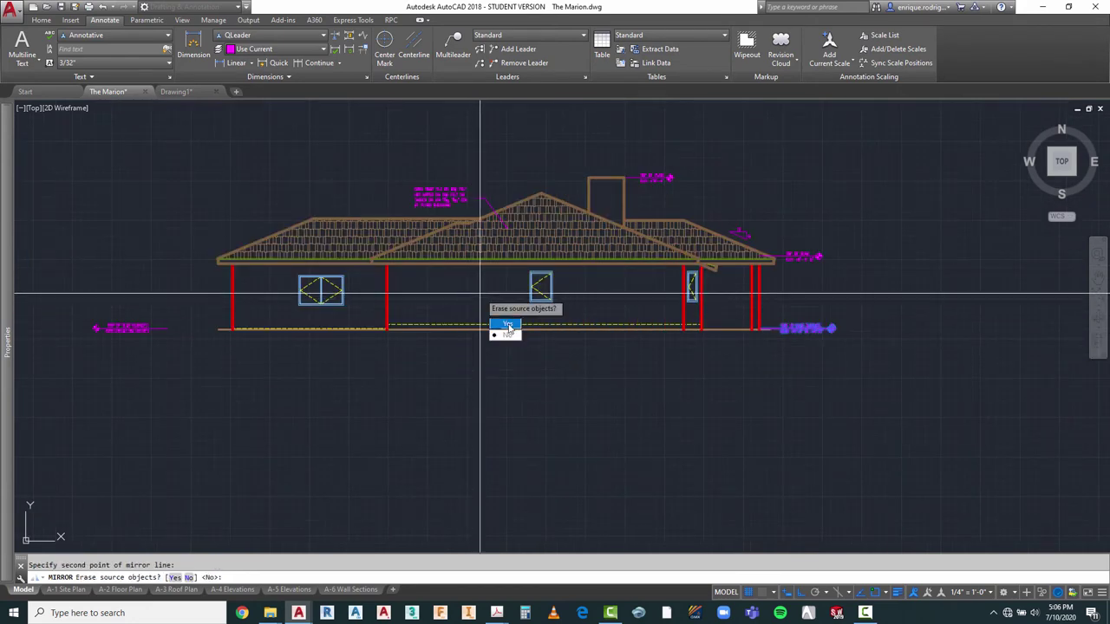
{"action": "key", "text": "Escape"}
Step: Move the mirrored TOP OF SLAB (GARAGE) marker horizontally toward the house so its line ends at the outer garage wall
{"action": "scroll", "coordinate": [59, 312], "scroll_direction": "up", "scroll_amount": 5}
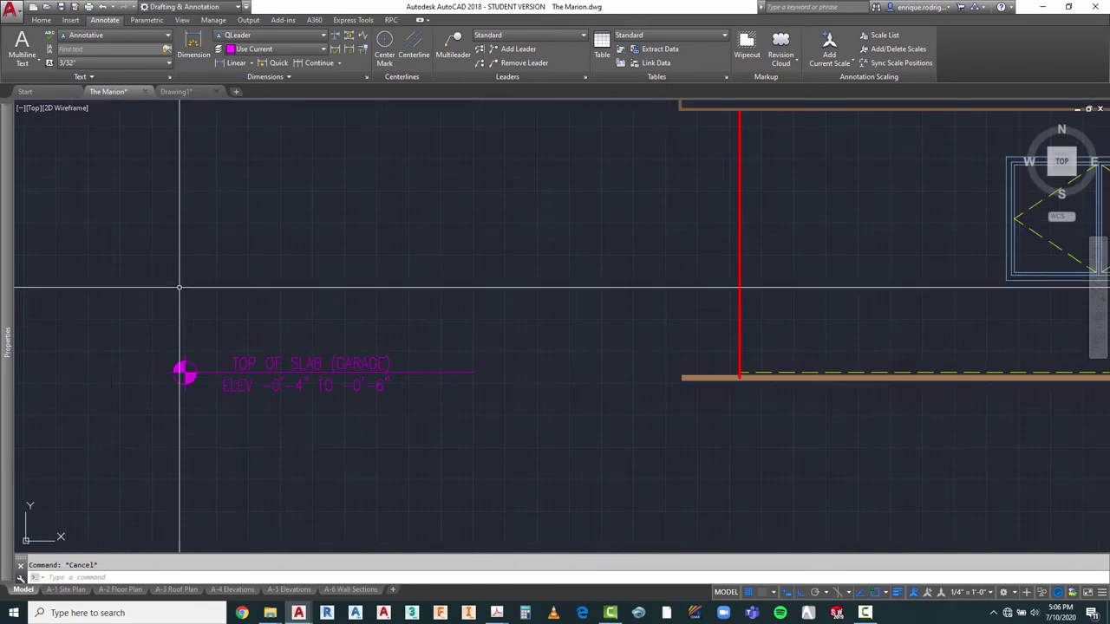
{"action": "left_click", "coordinate": [124, 310]}
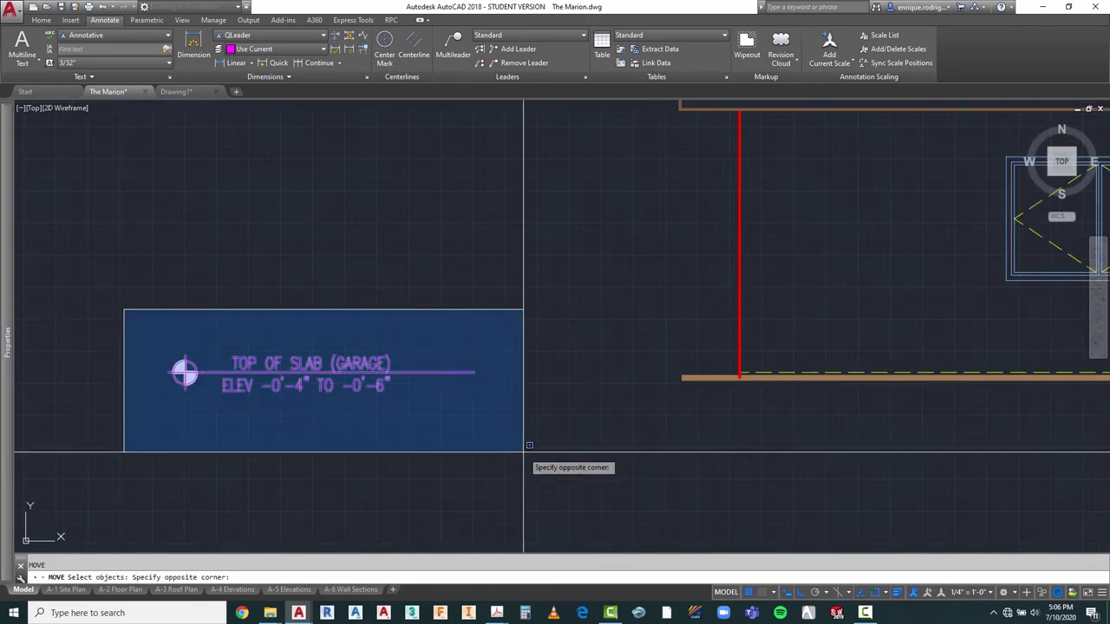
{"action": "left_click", "coordinate": [525, 450]}
{"action": "key", "text": "Return"}
{"action": "left_click", "coordinate": [428, 447]}
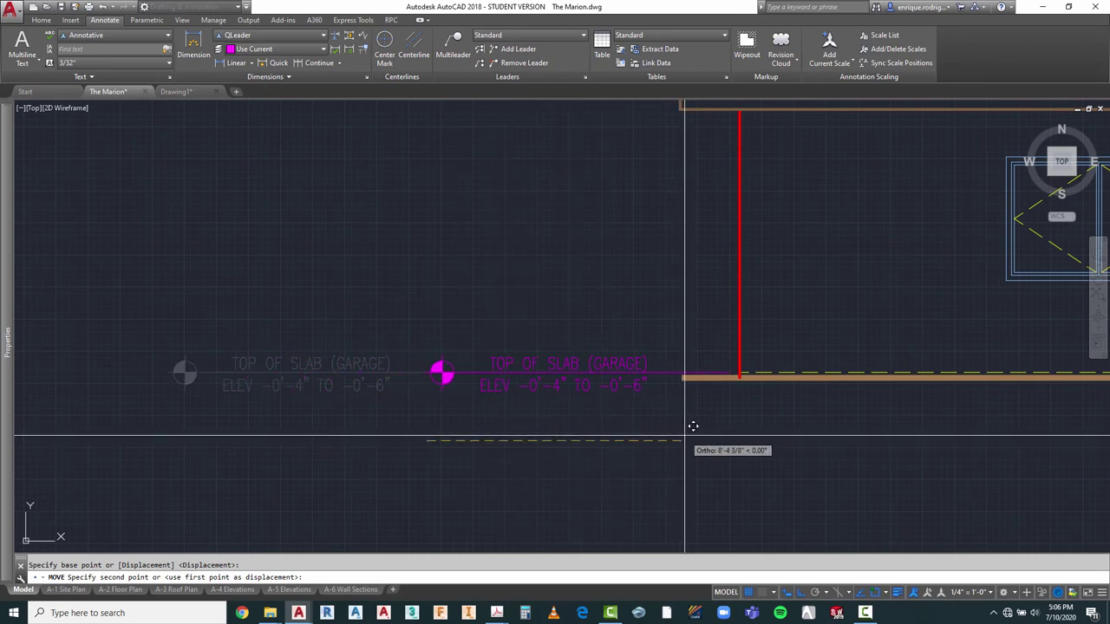
{"action": "key", "text": "Escape"}
Step: Move the TOP OF SLAB (GARAGE) text horizontally so its start aligns with the ELEV text below the marker line
{"action": "scroll", "coordinate": [495, 396], "scroll_direction": "up", "scroll_amount": 4}
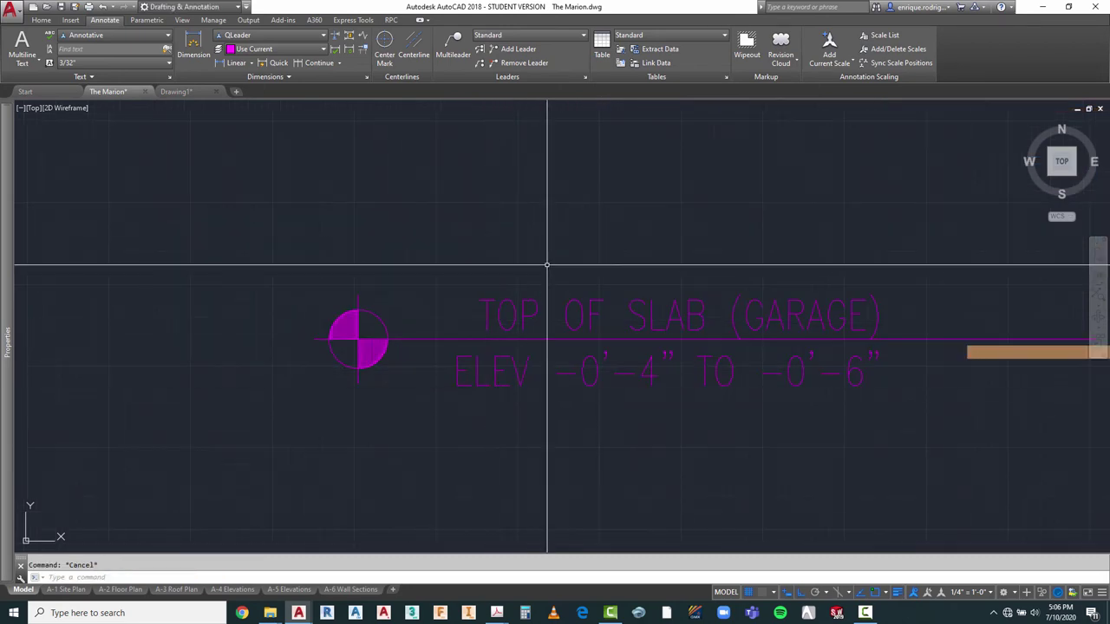
{"action": "left_click", "coordinate": [472, 317]}
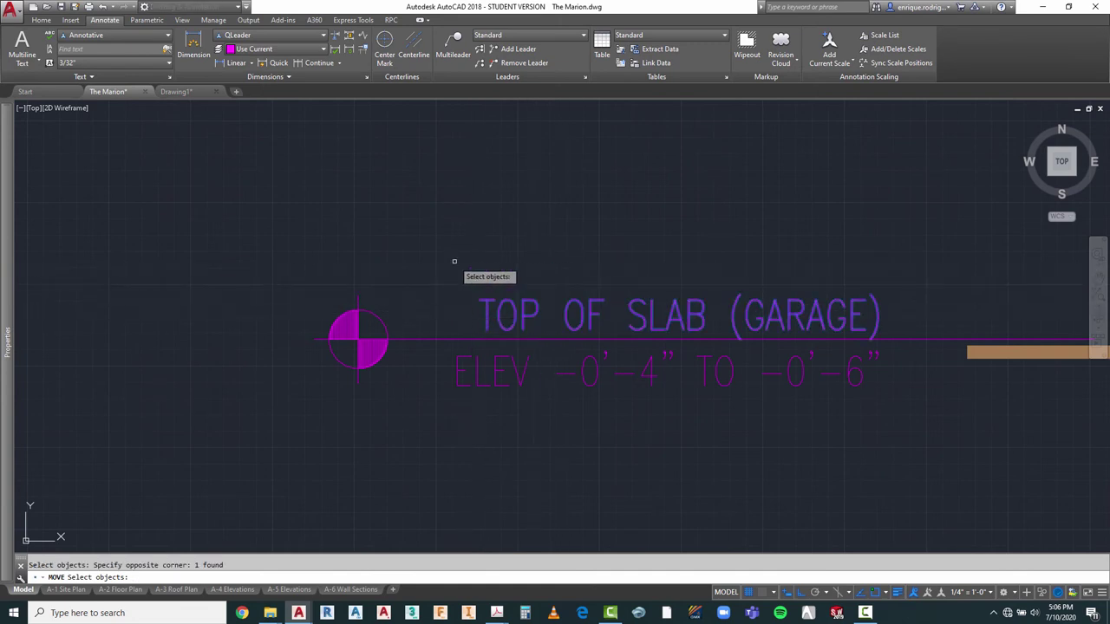
{"action": "key", "text": "Return"}
{"action": "left_click", "coordinate": [481, 258]}
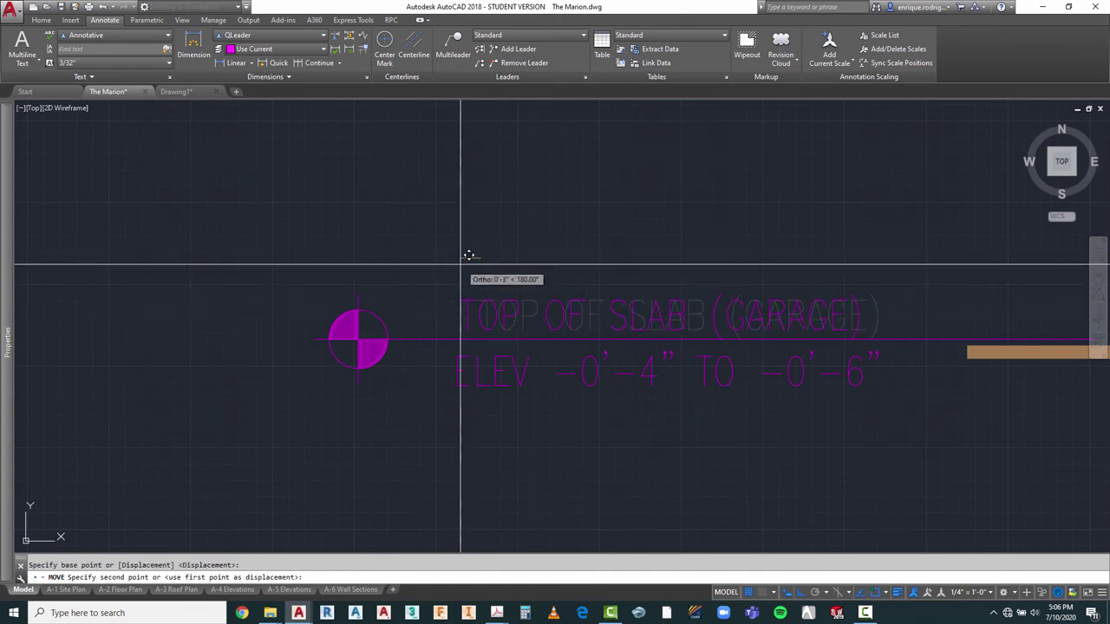
{"action": "key", "text": "Escape"}
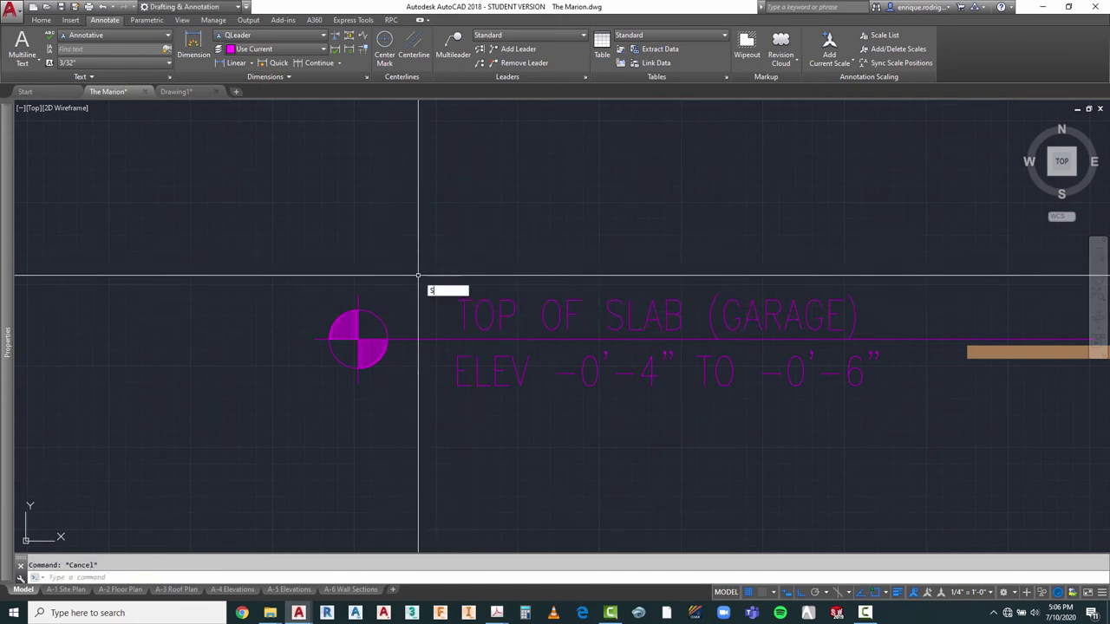
Step: Stretch the garage slab marker's round symbol and line end horizontally closer to the start of its text
{"action": "type", "text": "s"}
{"action": "key", "text": "Return"}
{"action": "left_click", "coordinate": [420, 271]}
{"action": "left_click", "coordinate": [310, 402]}
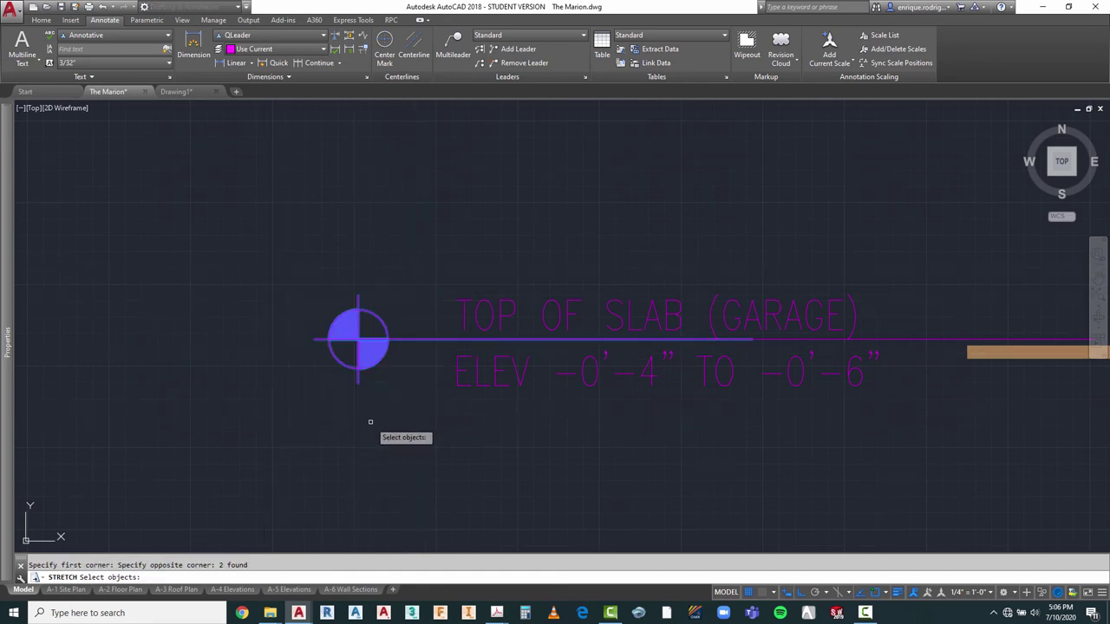
{"action": "key", "text": "Return"}
{"action": "scroll", "coordinate": [373, 426], "scroll_direction": "down", "scroll_amount": 1}
{"action": "left_click", "coordinate": [384, 421]}
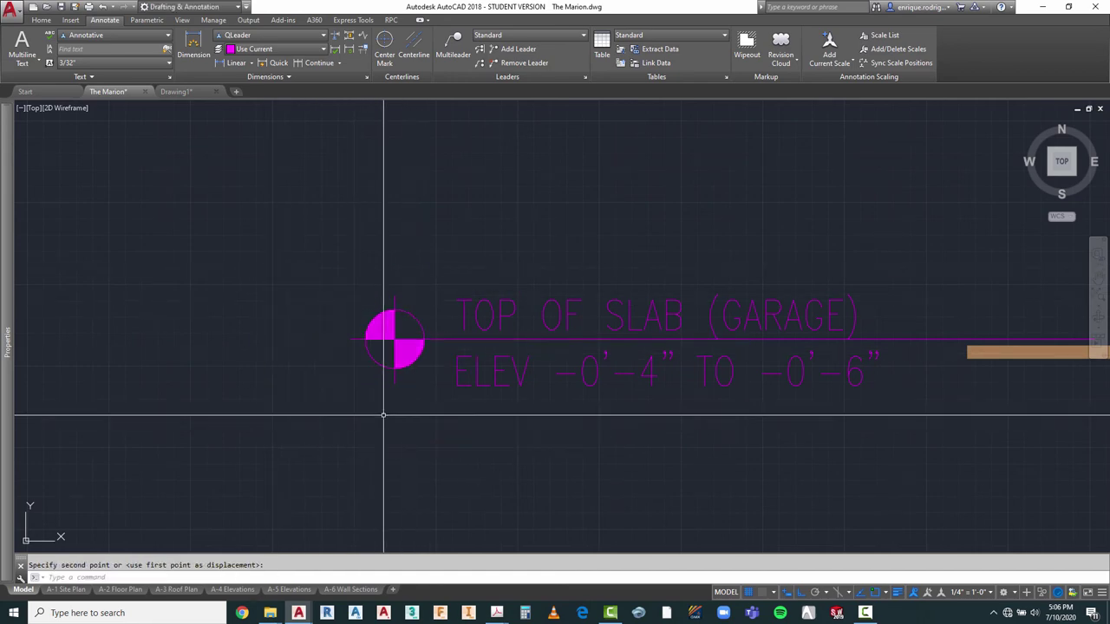
{"action": "scroll", "coordinate": [210, 334], "scroll_direction": "down", "scroll_amount": 5}
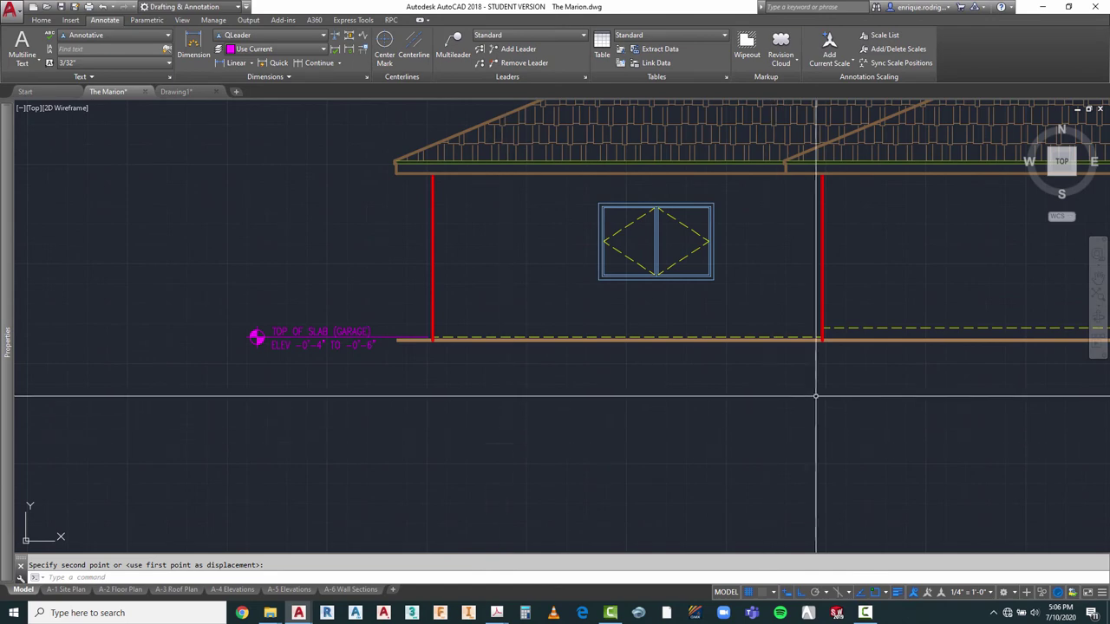
Step: Stretch the interior end of the dashed garage slab line up about 2 inches on the lower side elevation, so it slopes
{"action": "scroll", "coordinate": [820, 385], "scroll_direction": "up", "scroll_amount": 5}
{"action": "key", "text": "Escape"}
{"action": "key", "text": "Return"}
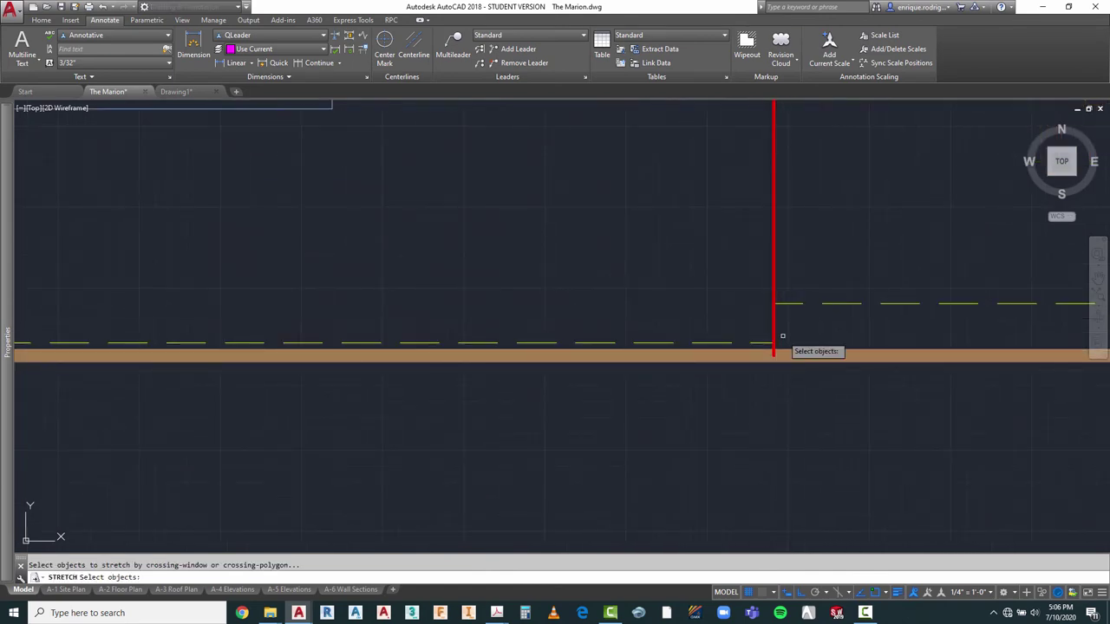
{"action": "type", "text": "c"}
{"action": "key", "text": "Return"}
{"action": "left_click", "coordinate": [783, 335]}
{"action": "left_click", "coordinate": [769, 346]}
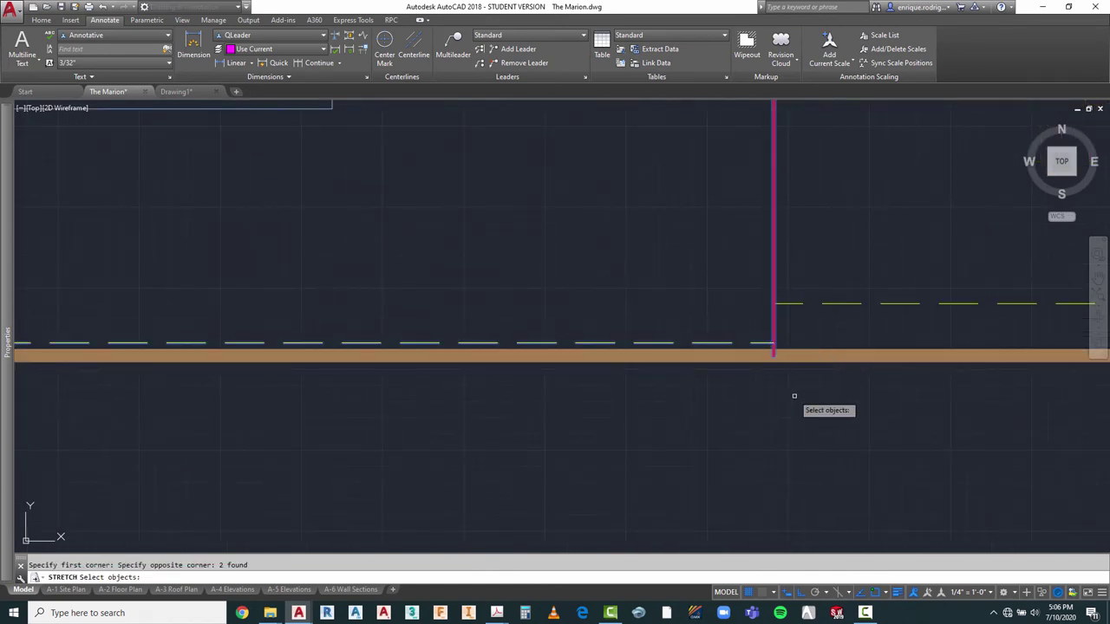
{"action": "key", "text": "Return"}
{"action": "left_click", "coordinate": [817, 425]}
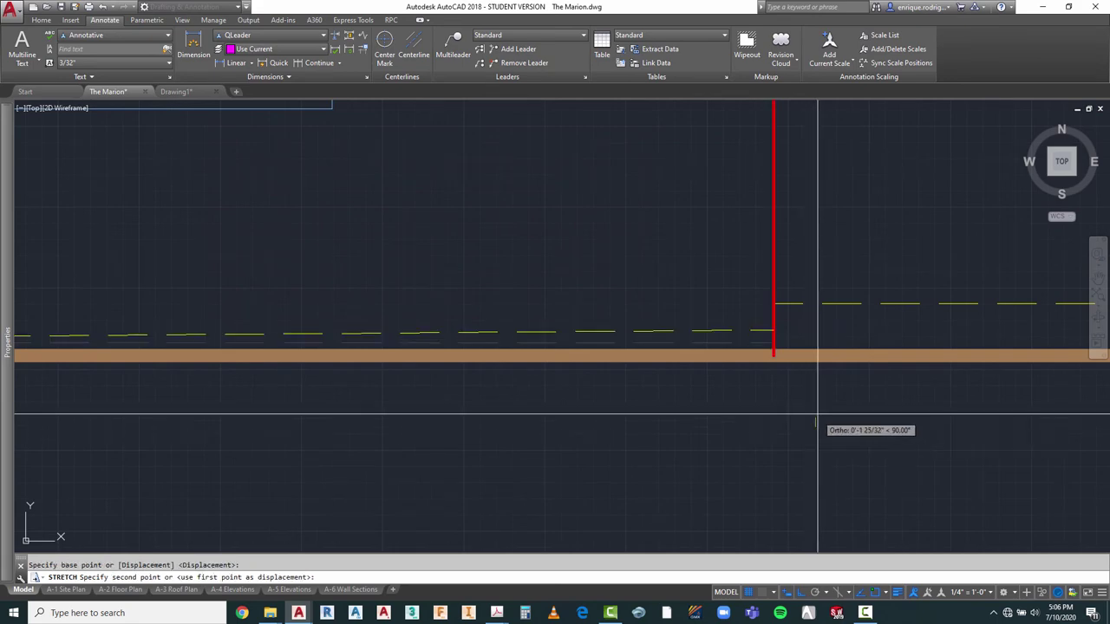
{"action": "left_click", "coordinate": [817, 413]}
{"action": "scroll", "coordinate": [595, 268], "scroll_direction": "down", "scroll_amount": 4}
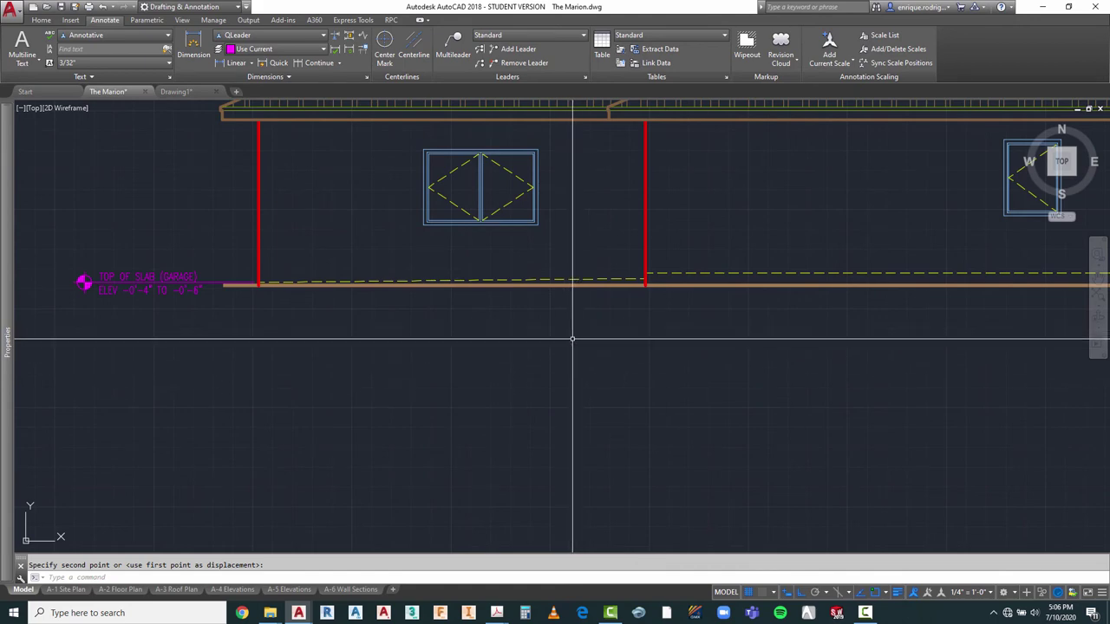
Step: Copy the 5:12 roof slope symbol from the upper side elevation to the garage-end roof slope of the elevation below
{"action": "scroll", "coordinate": [545, 366], "scroll_direction": "down", "scroll_amount": 5}
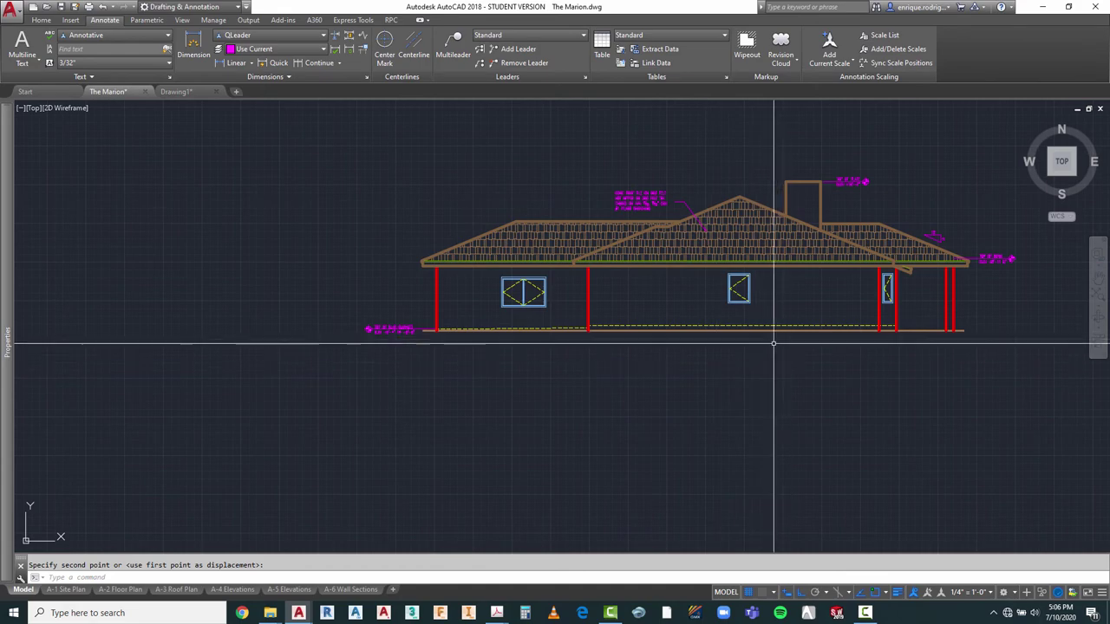
{"action": "scroll", "coordinate": [614, 347], "scroll_direction": "down", "scroll_amount": 5}
{"action": "scroll", "coordinate": [586, 167], "scroll_direction": "up", "scroll_amount": 5}
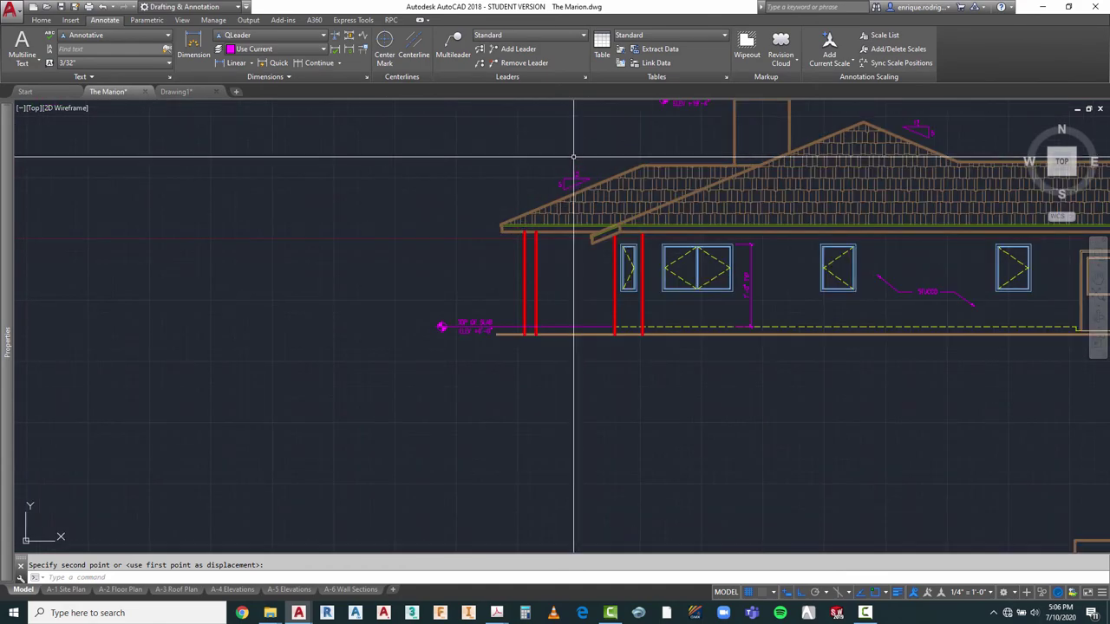
{"action": "type", "text": "o"}
{"action": "key", "text": "Return"}
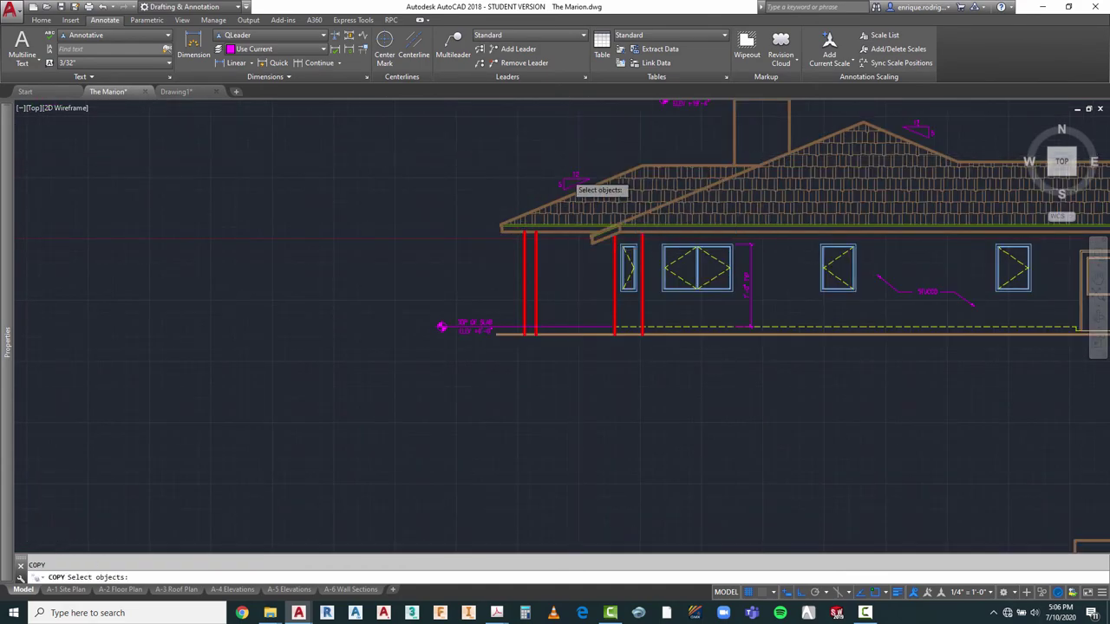
{"action": "scroll", "coordinate": [595, 170], "scroll_direction": "up", "scroll_amount": 3}
{"action": "left_click", "coordinate": [597, 159]}
{"action": "left_click", "coordinate": [545, 197]}
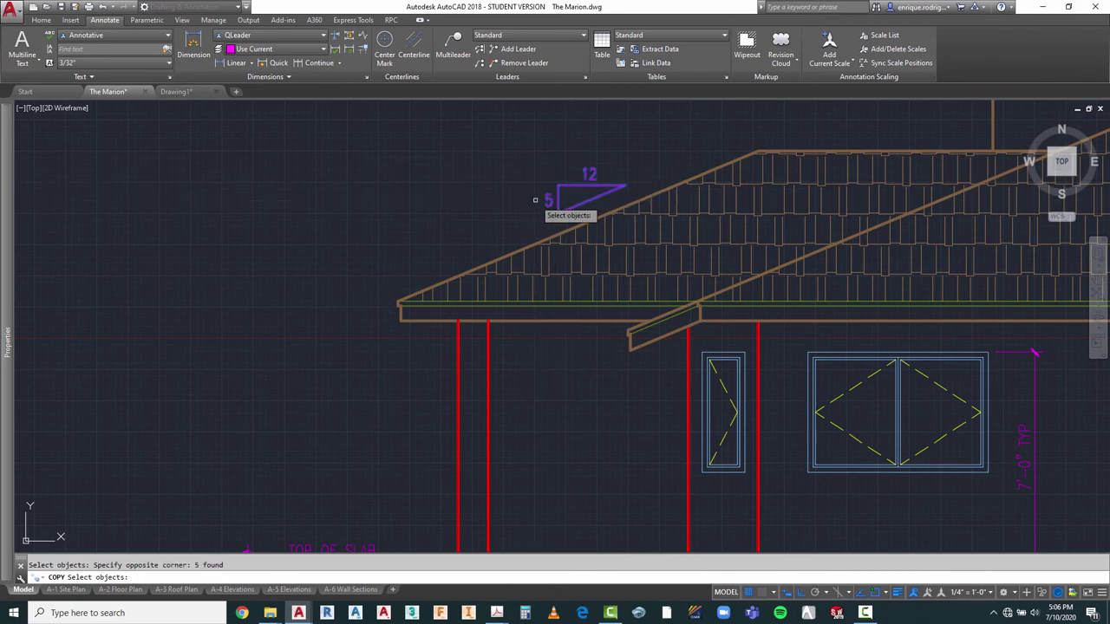
{"action": "key", "text": "Return"}
{"action": "left_click", "coordinate": [595, 215]}
{"action": "scroll", "coordinate": [590, 208], "scroll_direction": "down", "scroll_amount": 5}
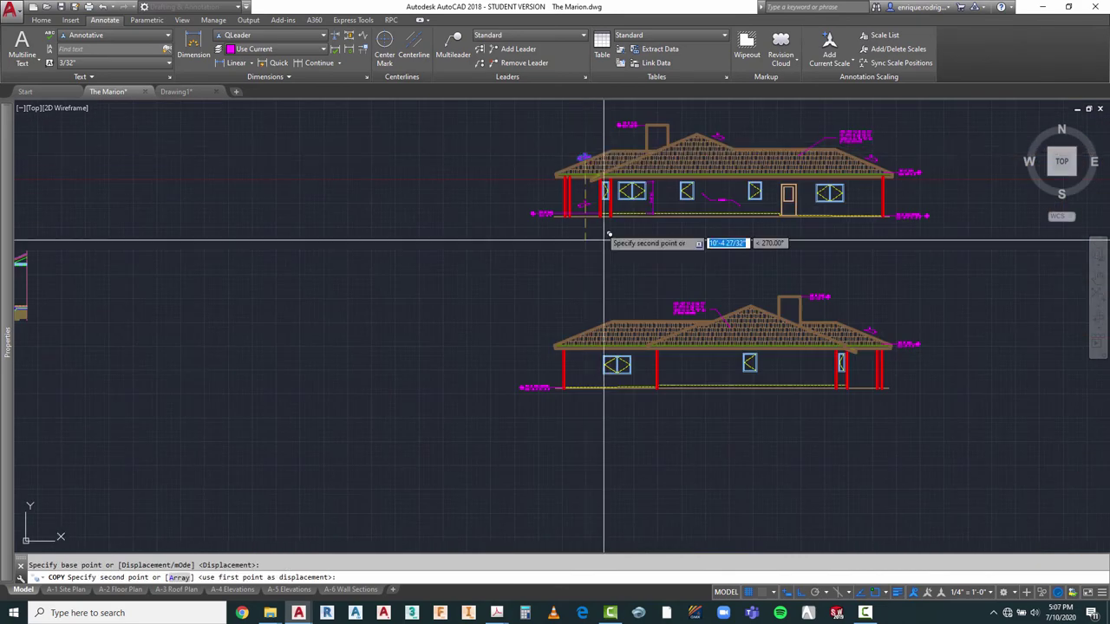
{"action": "scroll", "coordinate": [581, 317], "scroll_direction": "up", "scroll_amount": 5}
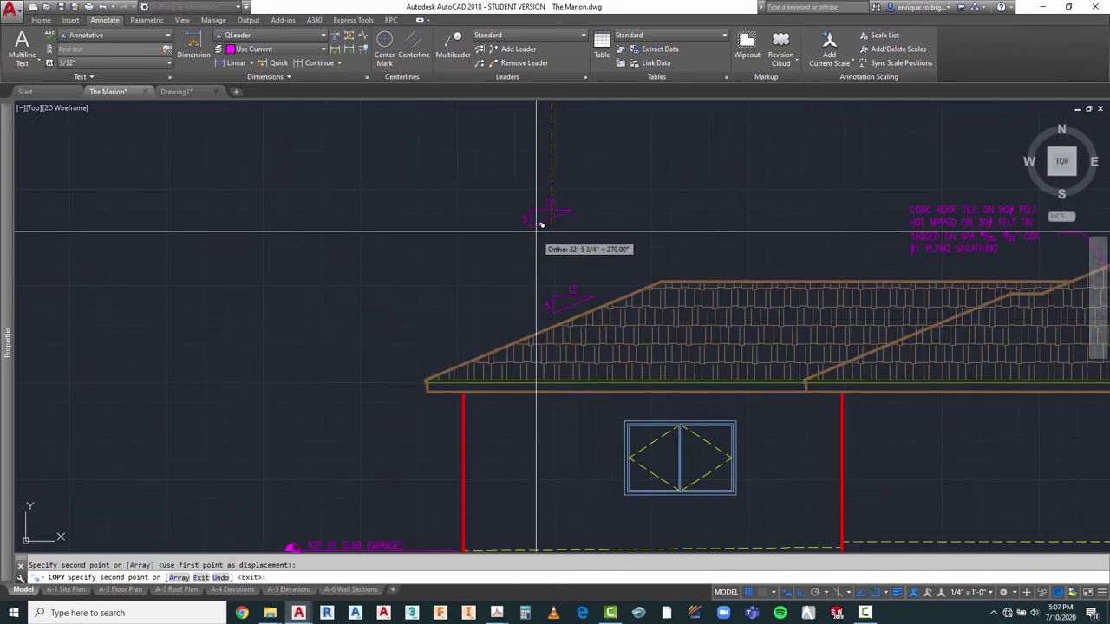
{"action": "scroll", "coordinate": [541, 224], "scroll_direction": "down", "scroll_amount": 5}
{"action": "key", "text": "Escape"}
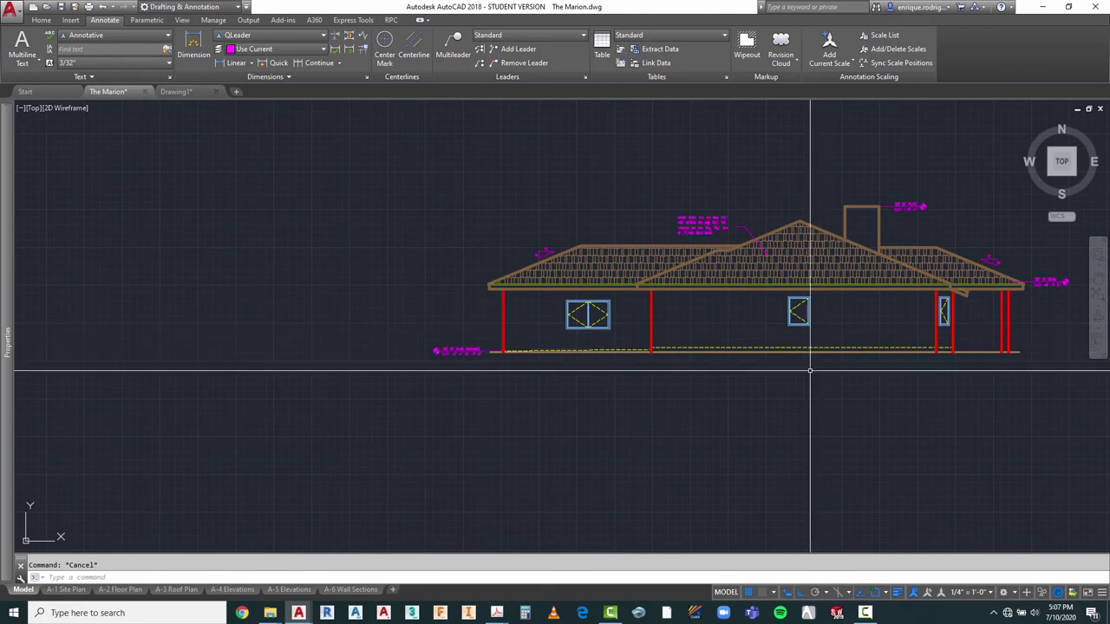
Step: Copy the TOP OF SLAB ELEV +0'-0" marker from the front elevation to the slab line at the porch end of the lower side elevation
{"action": "scroll", "coordinate": [478, 370], "scroll_direction": "up", "scroll_amount": 6}
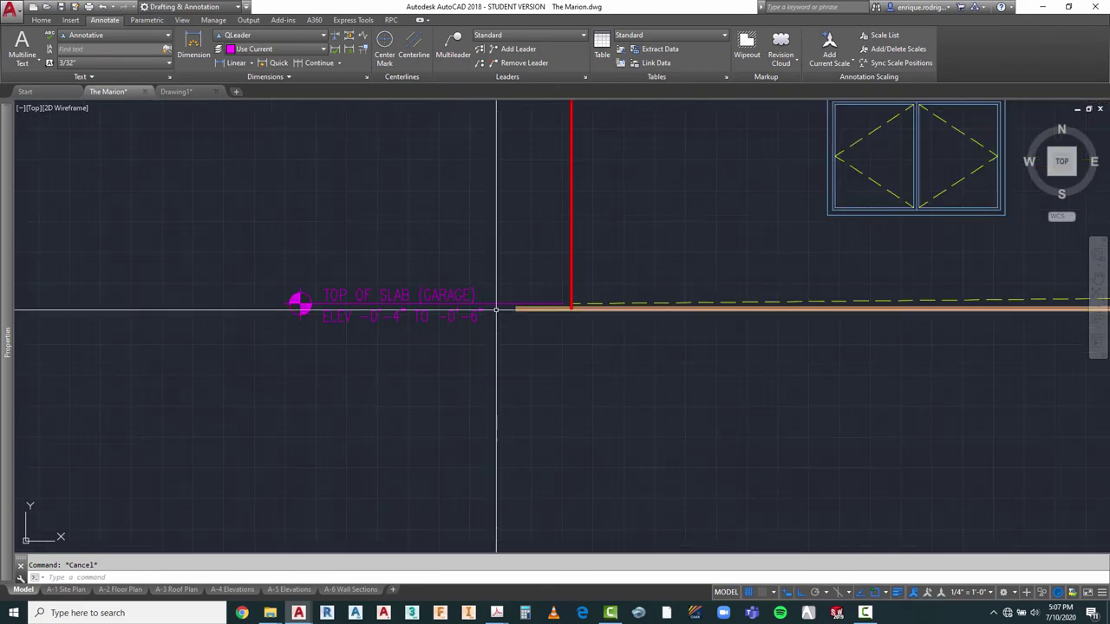
{"action": "scroll", "coordinate": [496, 309], "scroll_direction": "down", "scroll_amount": 6}
{"action": "scroll", "coordinate": [729, 357], "scroll_direction": "down", "scroll_amount": 2}
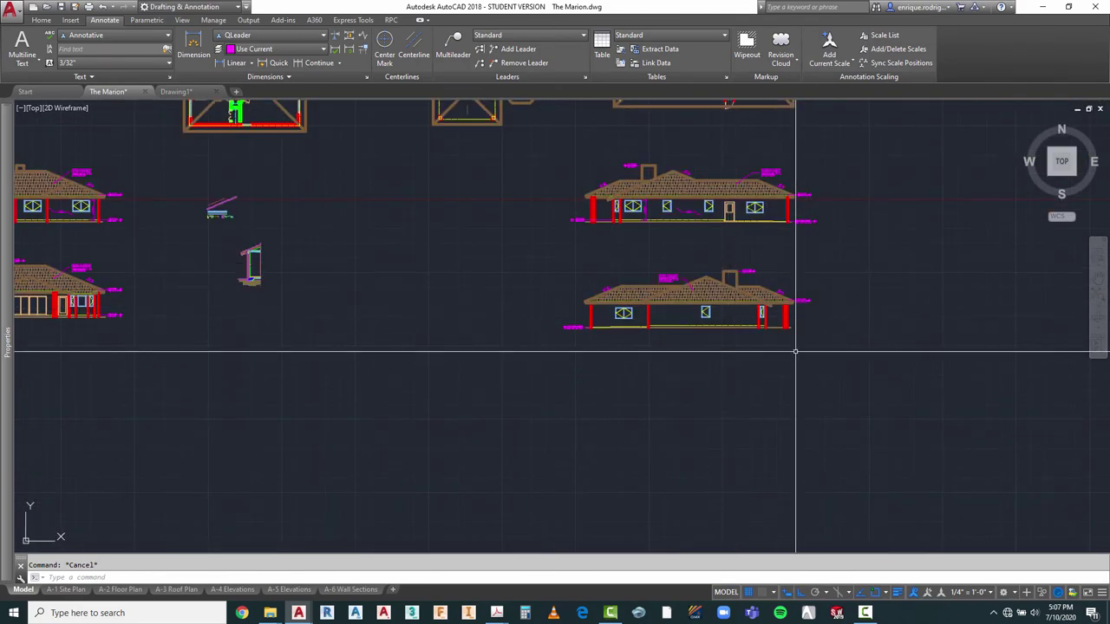
{"action": "scroll", "coordinate": [842, 335], "scroll_direction": "down", "scroll_amount": 2}
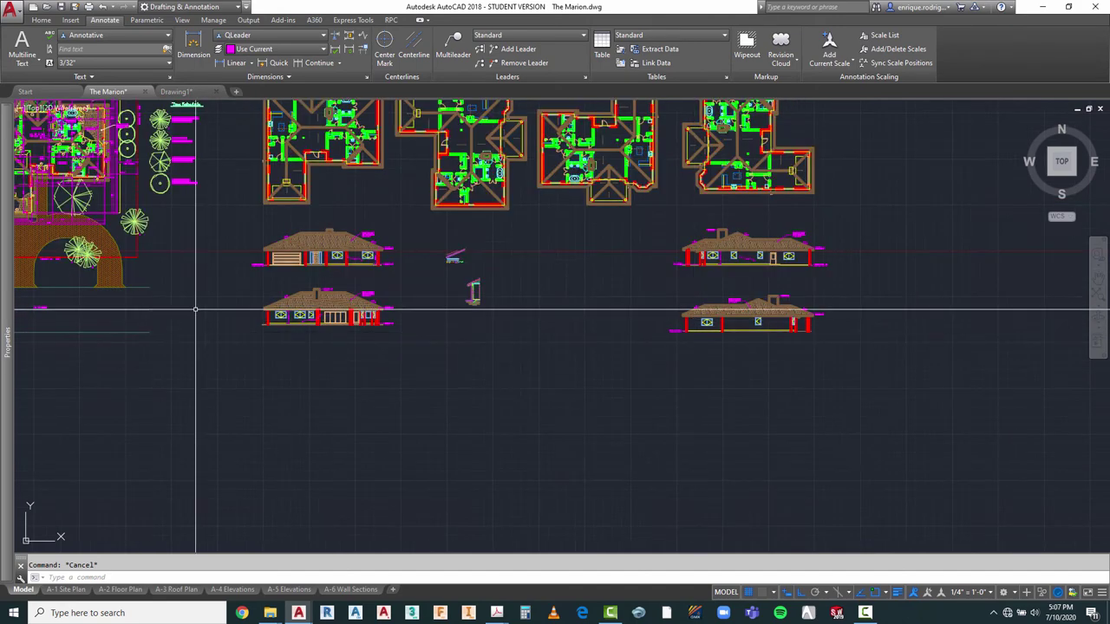
{"action": "scroll", "coordinate": [385, 301], "scroll_direction": "up", "scroll_amount": 8}
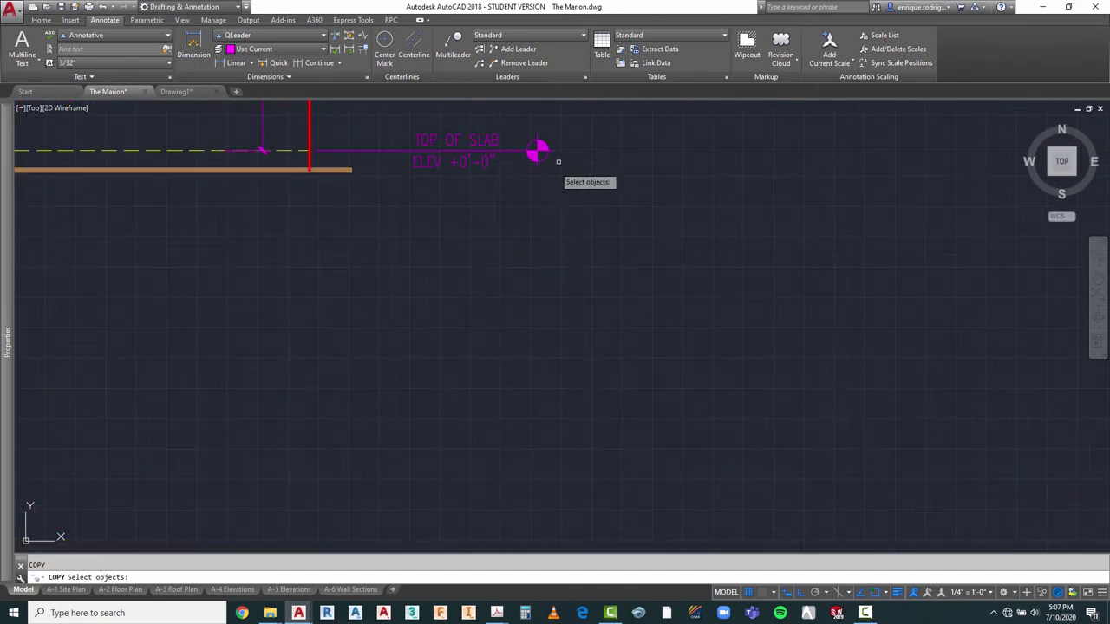
{"action": "left_click", "coordinate": [396, 199]}
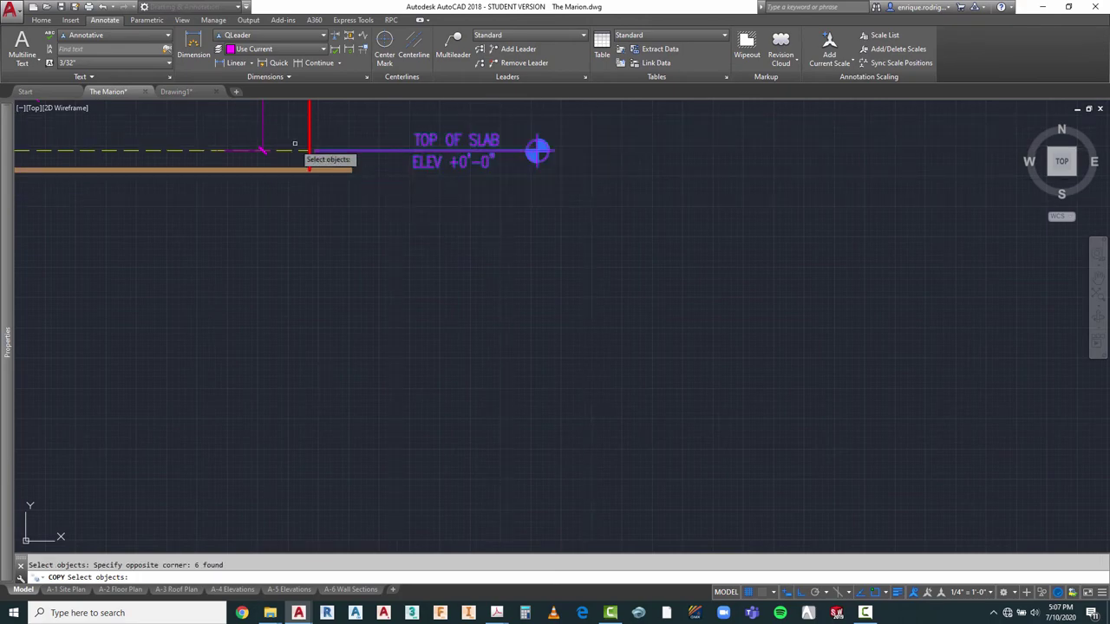
{"action": "key", "text": "Return"}
{"action": "left_click", "coordinate": [309, 169]}
{"action": "scroll", "coordinate": [266, 170], "scroll_direction": "down", "scroll_amount": 3}
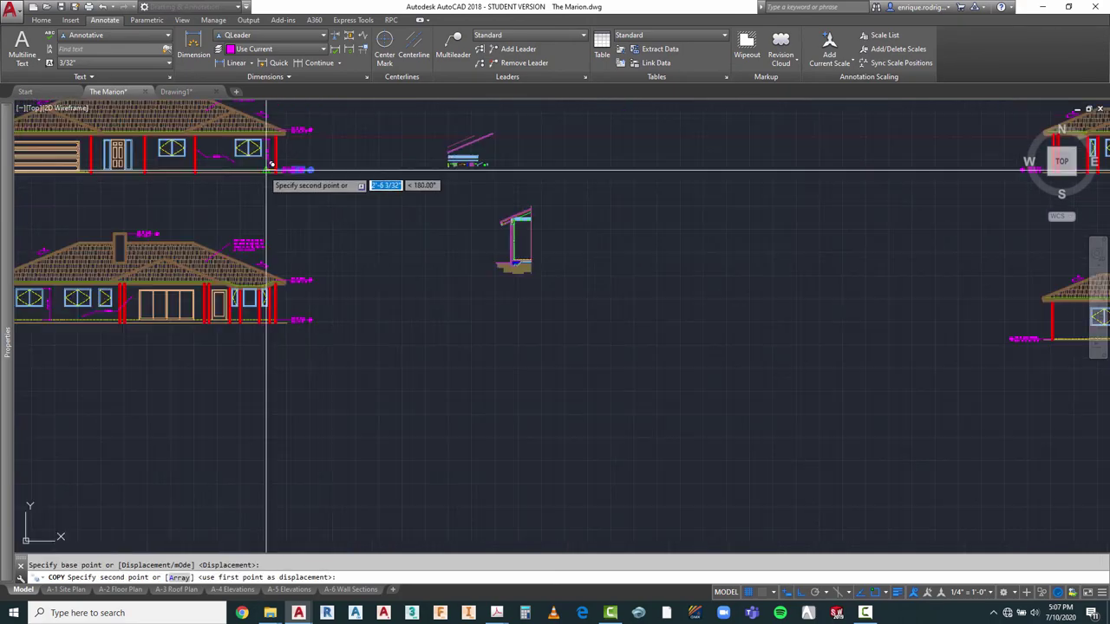
{"action": "scroll", "coordinate": [269, 169], "scroll_direction": "down", "scroll_amount": 3}
{"action": "scroll", "coordinate": [698, 233], "scroll_direction": "up", "scroll_amount": 6}
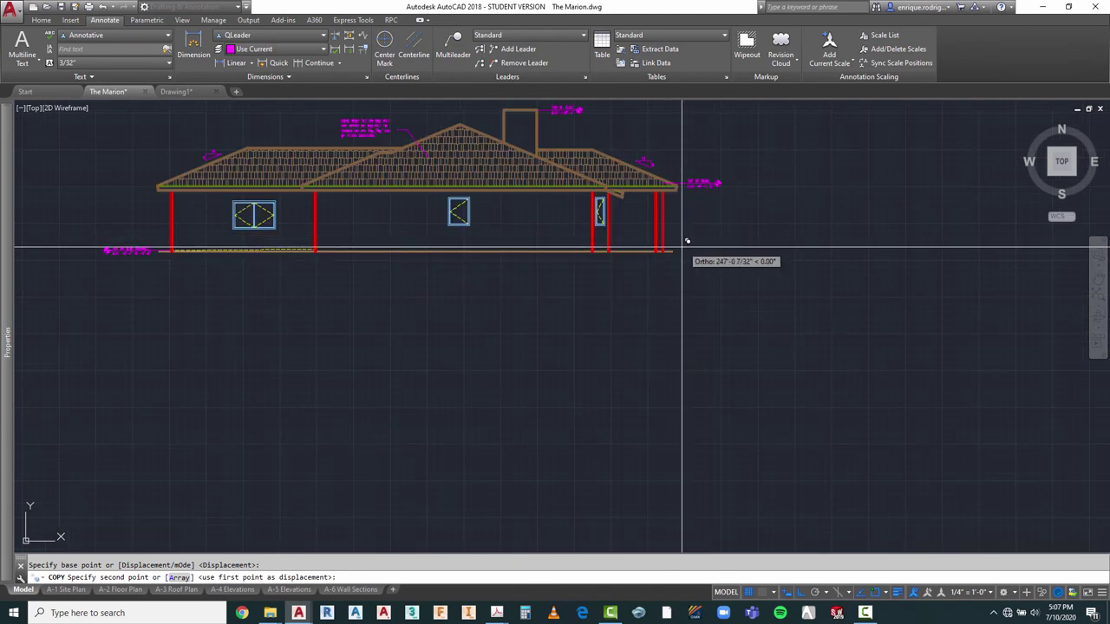
{"action": "scroll", "coordinate": [648, 248], "scroll_direction": "up", "scroll_amount": 2}
{"action": "key", "text": "Escape"}
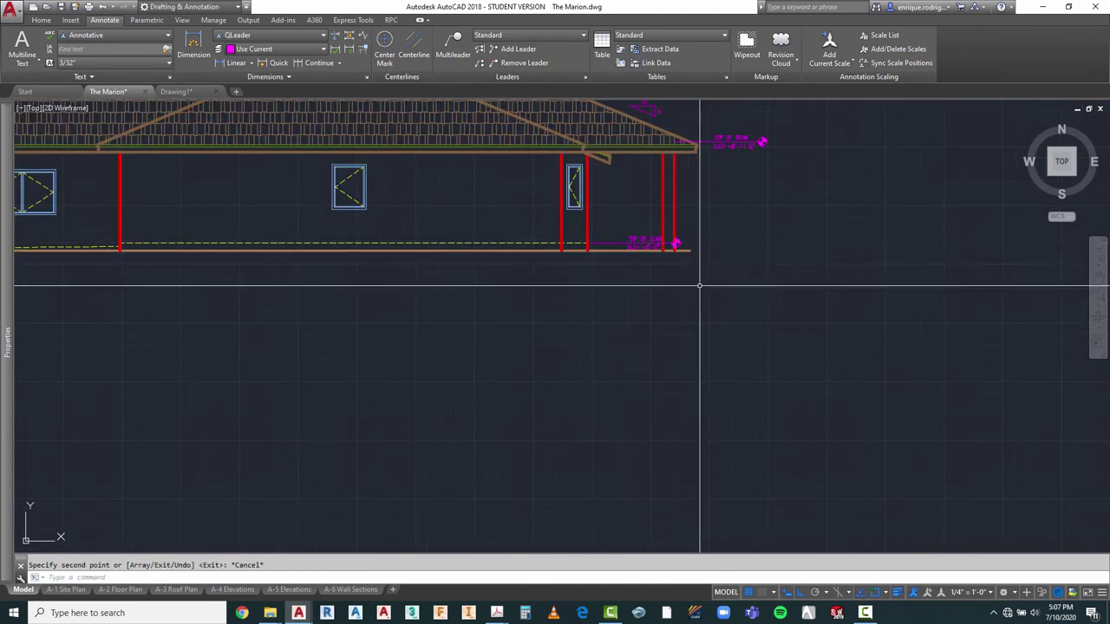
{"action": "scroll", "coordinate": [682, 295], "scroll_direction": "up", "scroll_amount": 3}
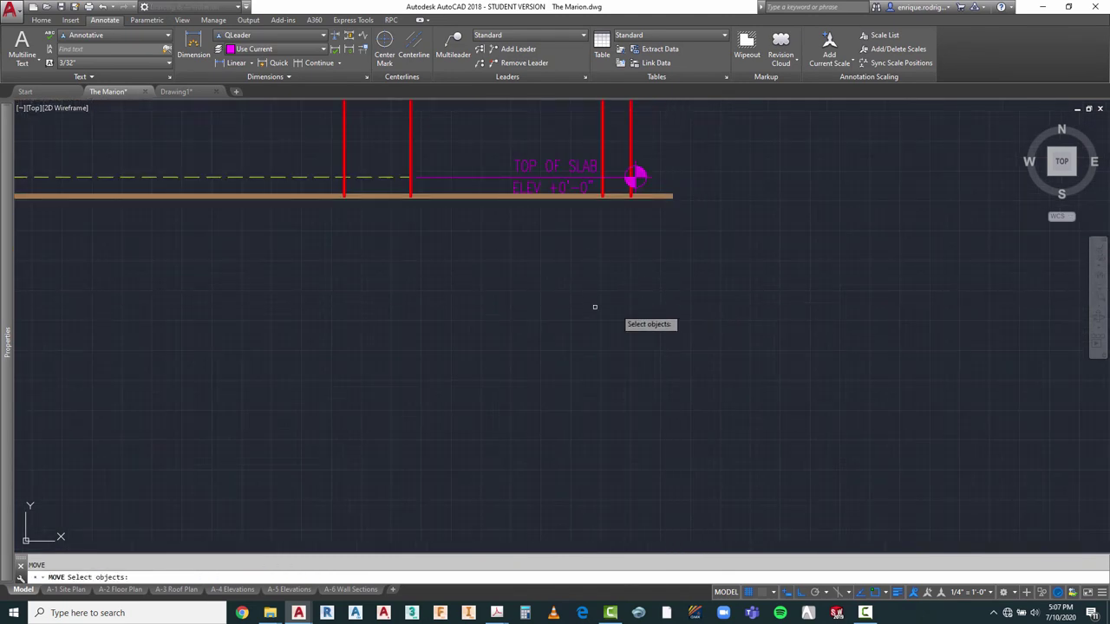
{"action": "left_click", "coordinate": [507, 201]}
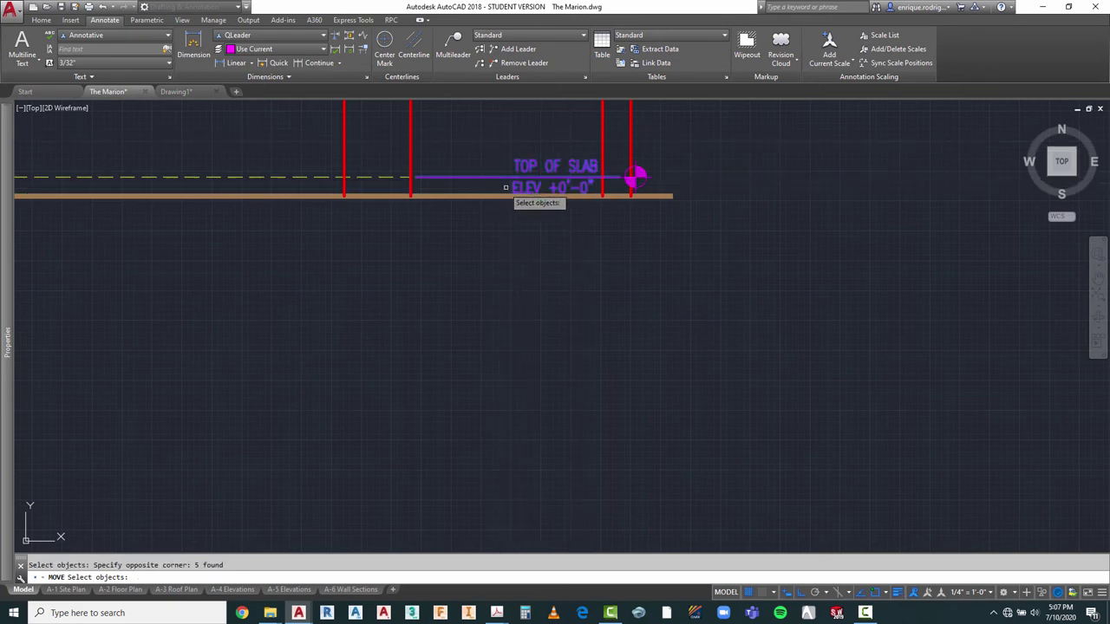
{"action": "left_click", "coordinate": [635, 177]}
{"action": "left_click", "coordinate": [638, 185]}
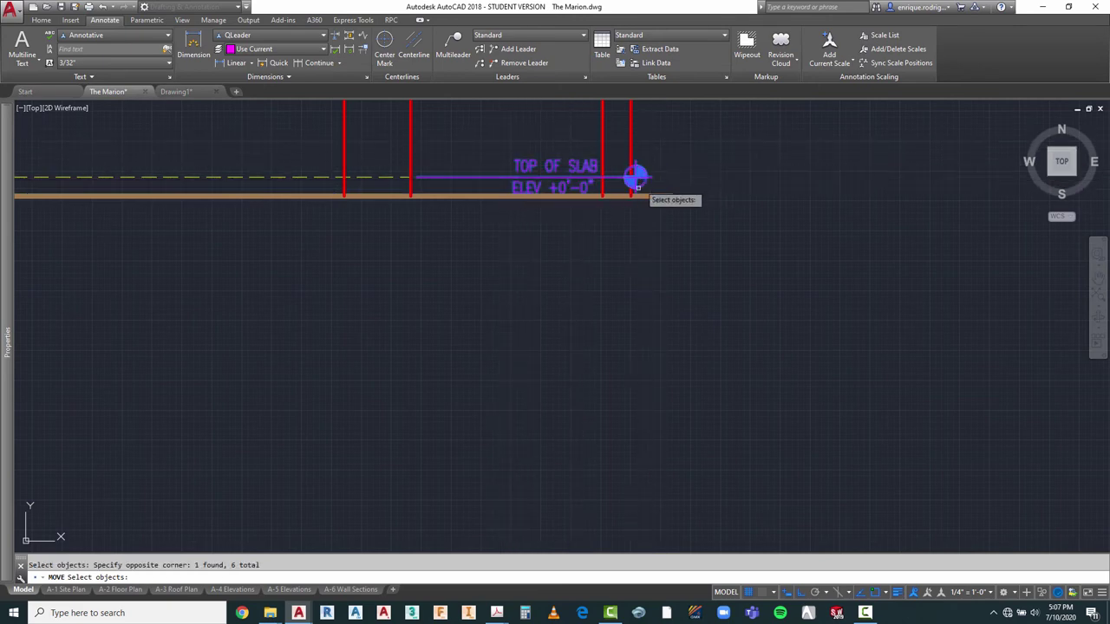
{"action": "right_click", "coordinate": [415, 240]}
{"action": "right_click", "coordinate": [420, 232]}
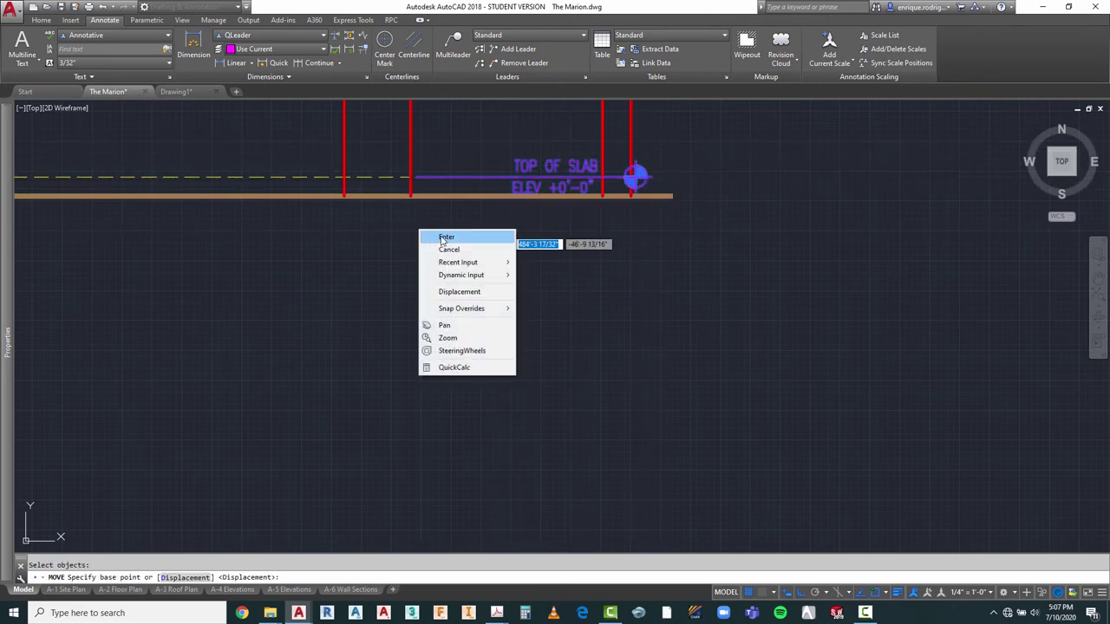
{"action": "key", "text": "Escape"}
{"action": "key", "text": "Escape"}
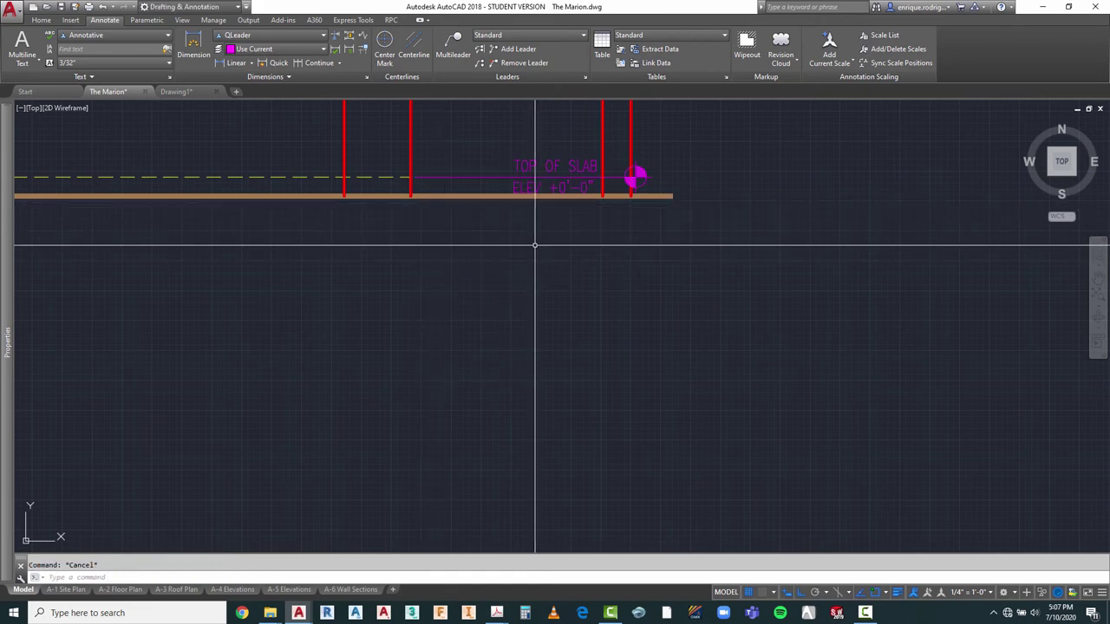
Step: Move the copied TOP OF SLAB marker horizontally outward, clear of the porch posts and the end of the ground line
{"action": "right_click", "coordinate": [545, 248]}
{"action": "left_click", "coordinate": [555, 249]}
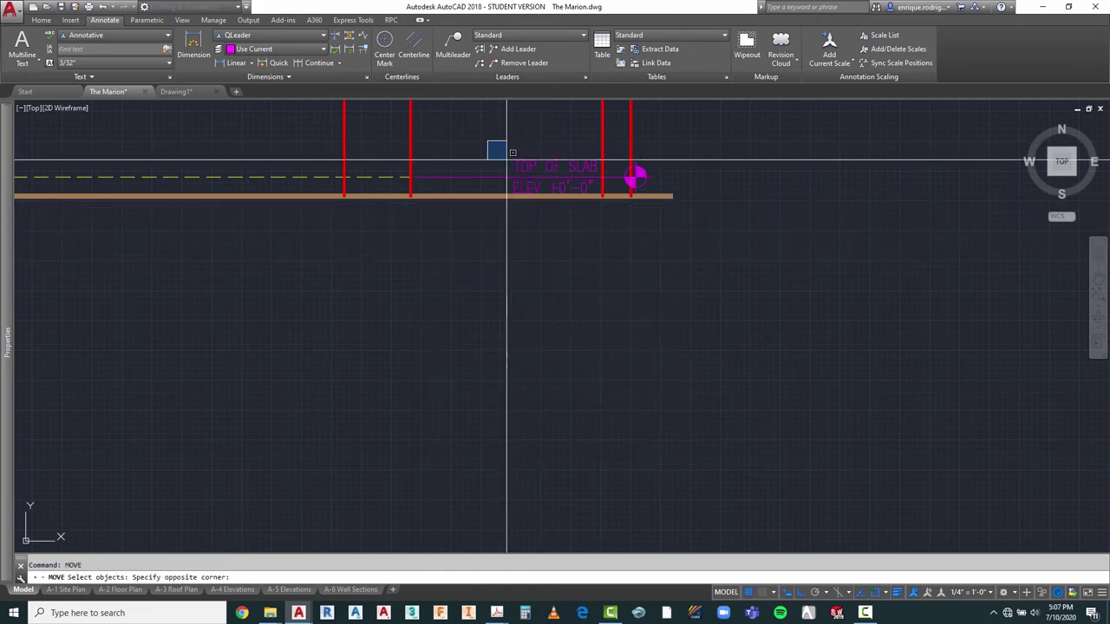
{"action": "left_click", "coordinate": [672, 230]}
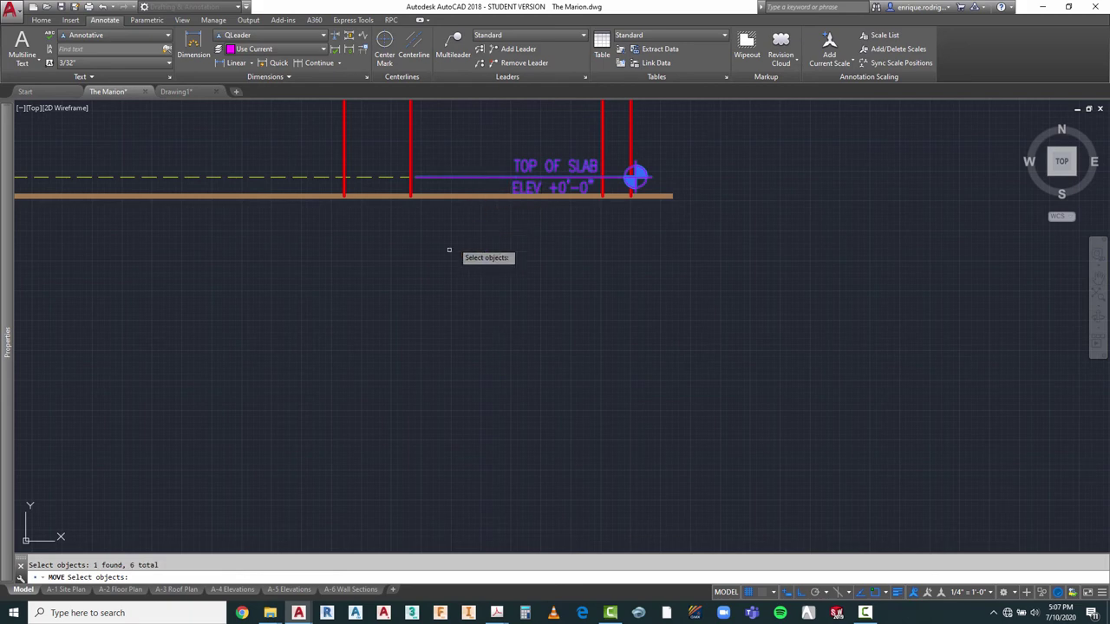
{"action": "key", "text": "Return"}
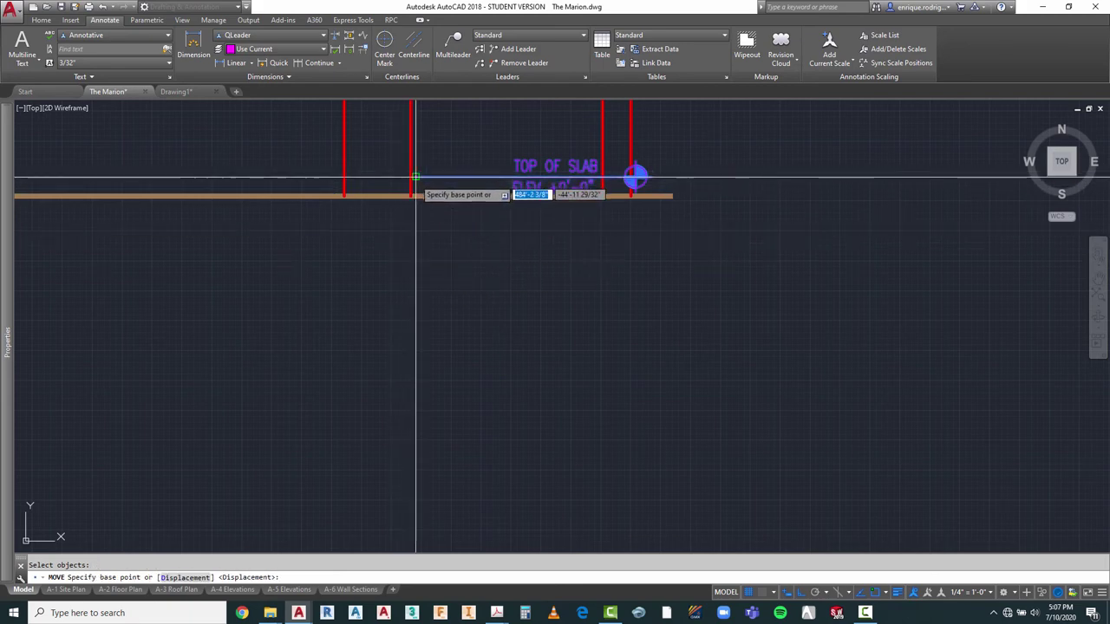
{"action": "left_click", "coordinate": [411, 177]}
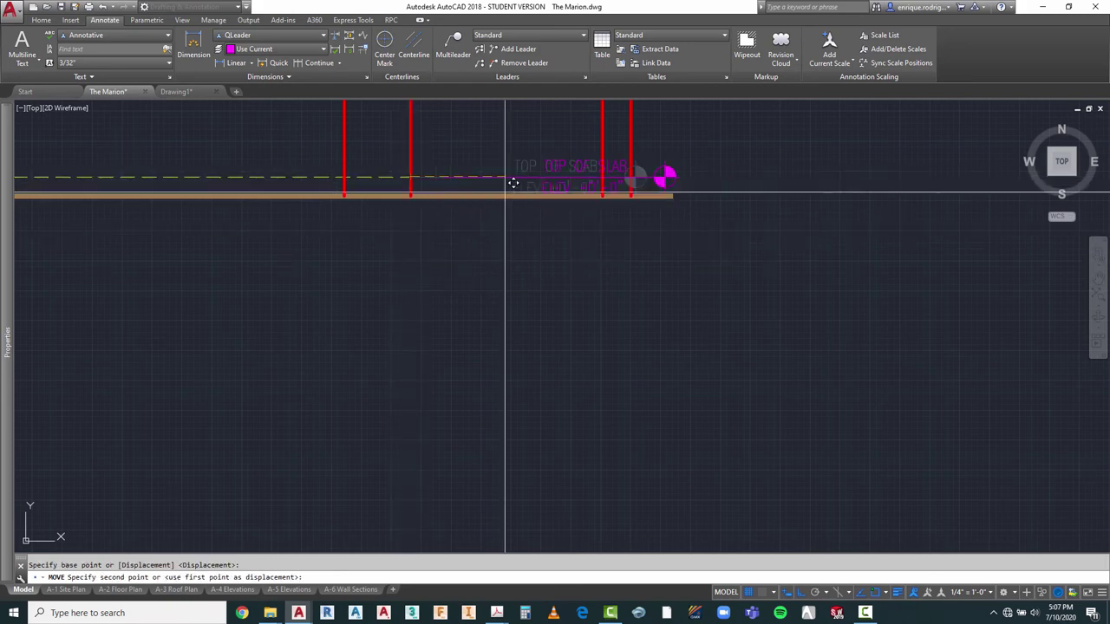
{"action": "left_click", "coordinate": [631, 178]}
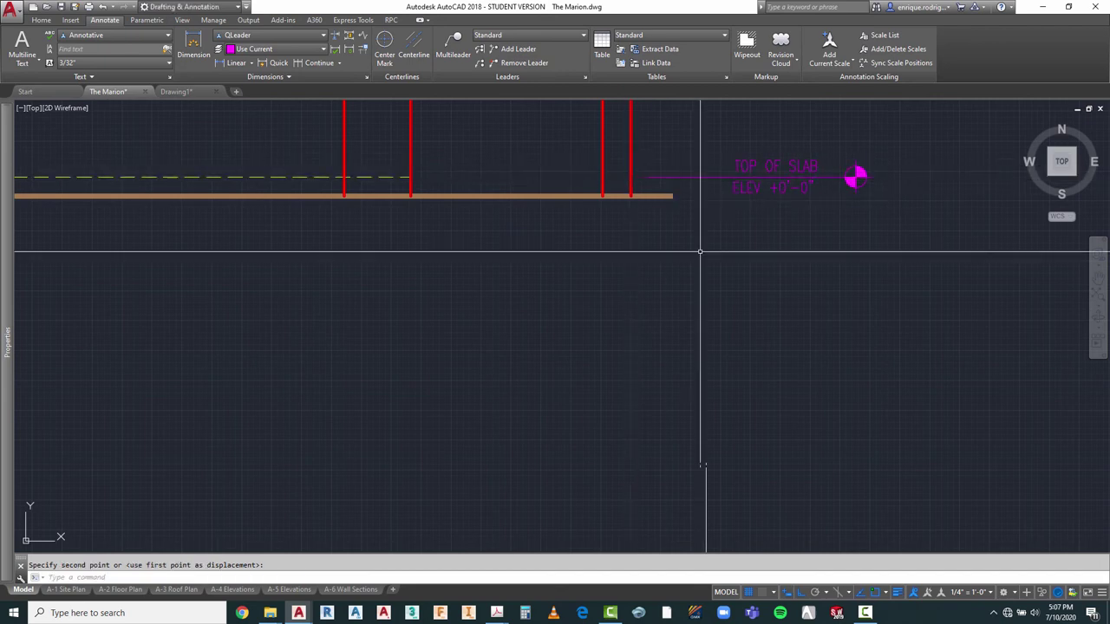
Step: Extend the TOP OF SLAB marker's leader line back across the porch to the end of the dashed slab line
{"action": "left_click", "coordinate": [657, 178]}
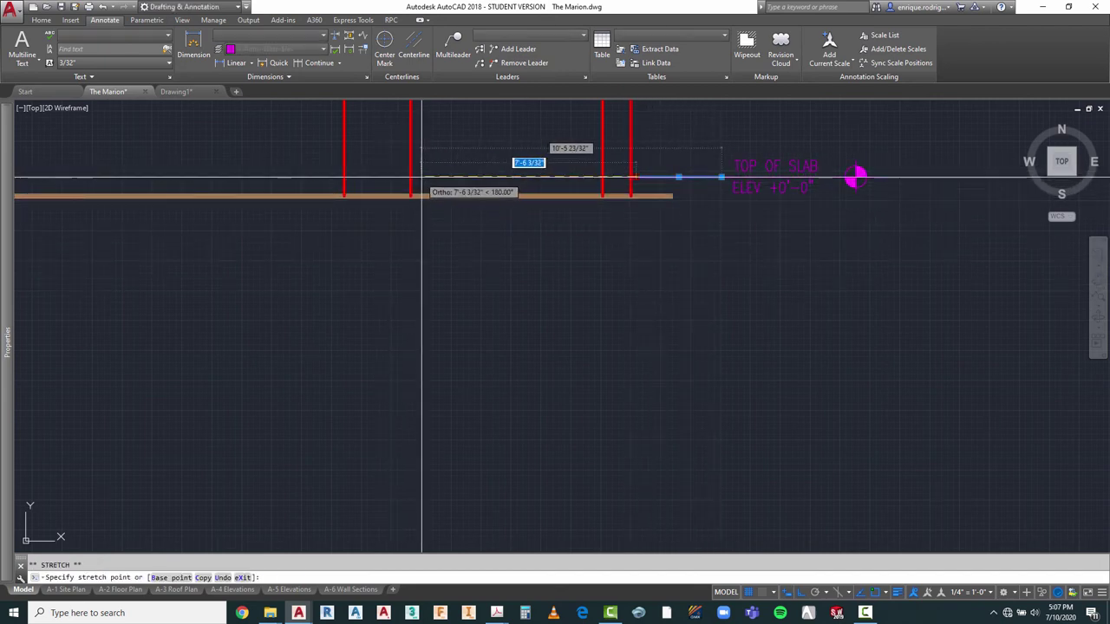
{"action": "key", "text": "Escape"}
{"action": "scroll", "coordinate": [557, 252], "scroll_direction": "down", "scroll_amount": 4}
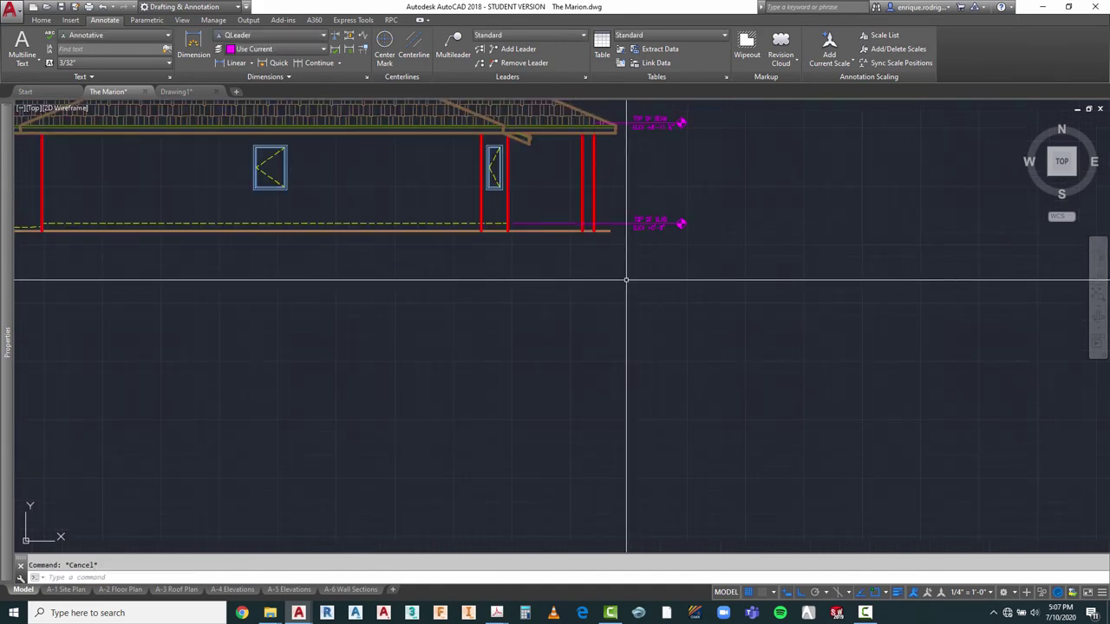
Step: Examine the lower side elevation's annotations against the window height dimension and wall note on the elevation above
{"action": "scroll", "coordinate": [642, 282], "scroll_direction": "down", "scroll_amount": 3}
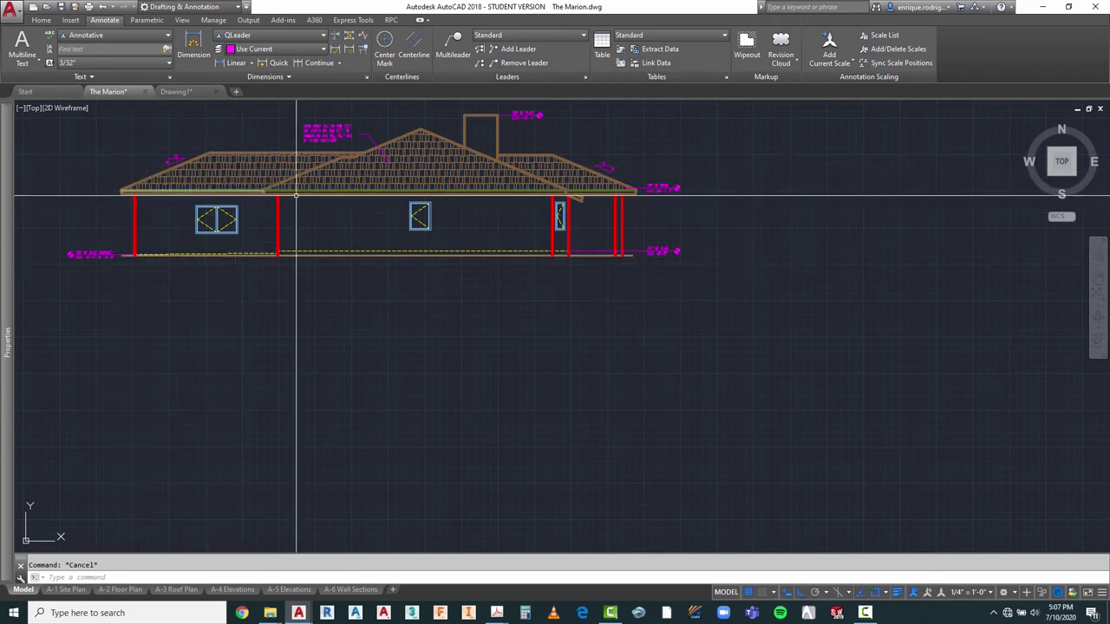
{"action": "scroll", "coordinate": [809, 315], "scroll_direction": "down", "scroll_amount": 2}
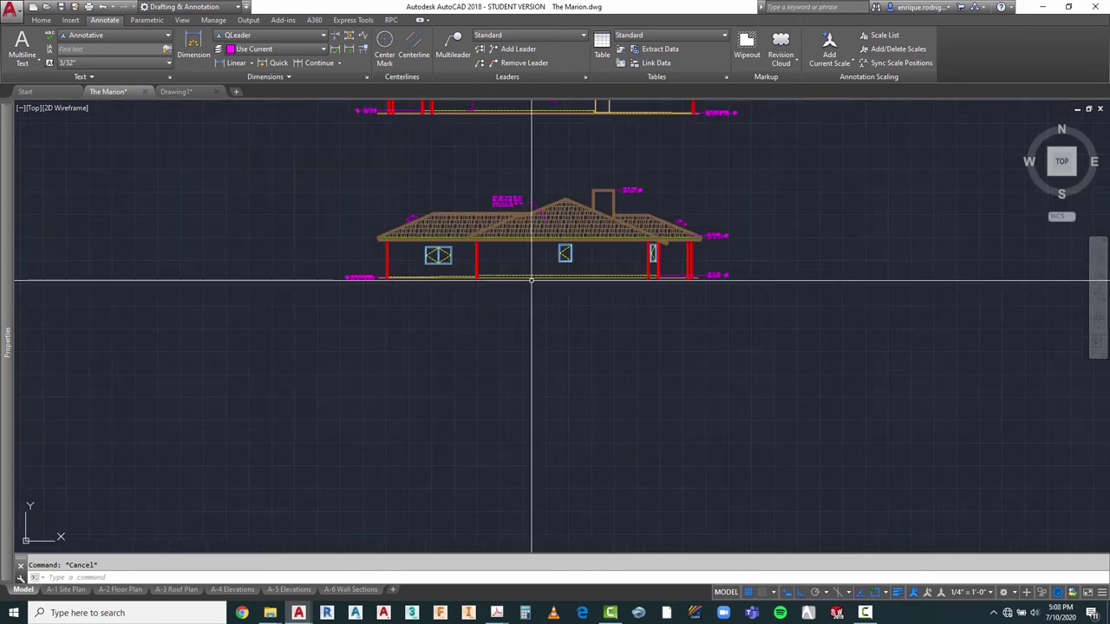
{"action": "scroll", "coordinate": [531, 282], "scroll_direction": "up", "scroll_amount": 4}
{"action": "scroll", "coordinate": [531, 283], "scroll_direction": "down", "scroll_amount": 2}
{"action": "scroll", "coordinate": [617, 257], "scroll_direction": "up", "scroll_amount": 2}
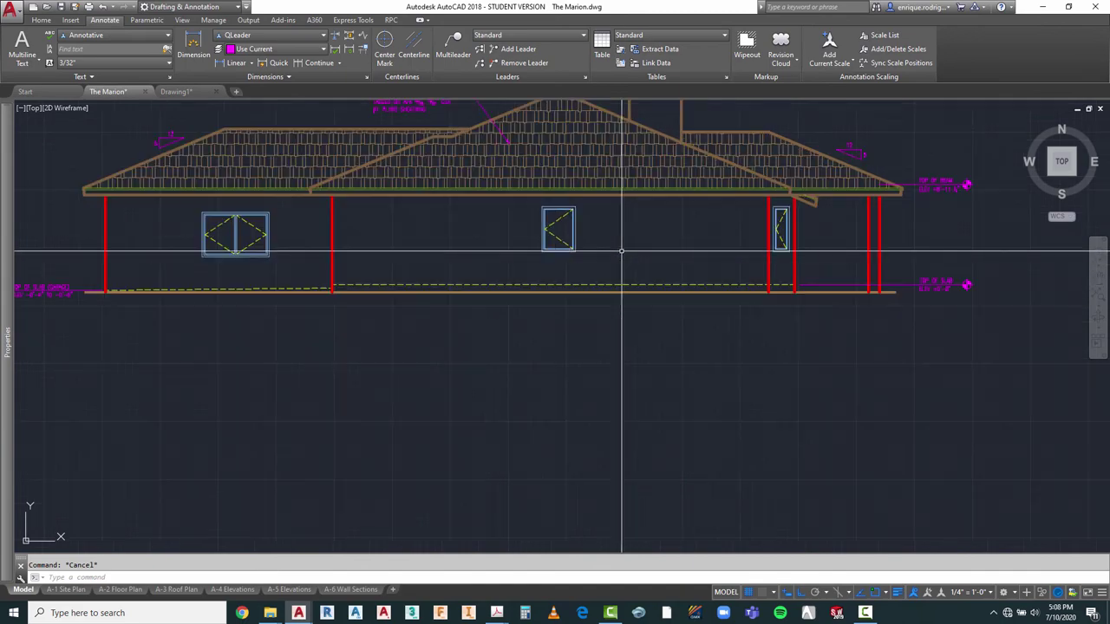
{"action": "scroll", "coordinate": [628, 249], "scroll_direction": "down", "scroll_amount": 5}
{"action": "scroll", "coordinate": [670, 143], "scroll_direction": "up", "scroll_amount": 1}
{"action": "scroll", "coordinate": [608, 149], "scroll_direction": "up", "scroll_amount": 4}
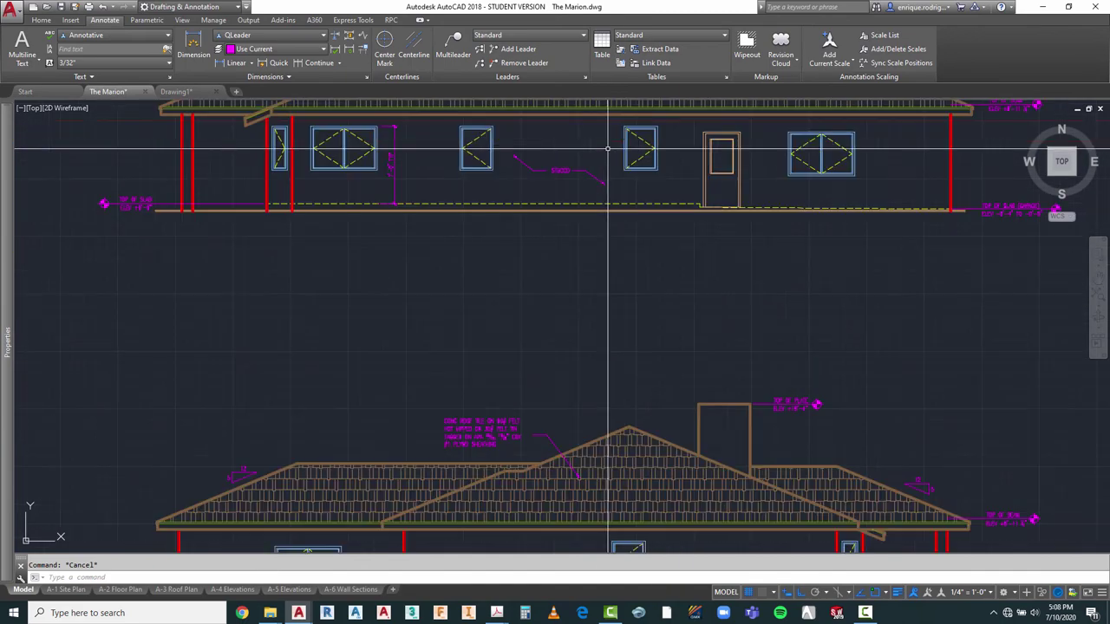
Step: Copy the STUCCO note with its two leaders from the upper side elevation onto the wall of the lower side elevation
{"action": "type", "text": "OPY"}
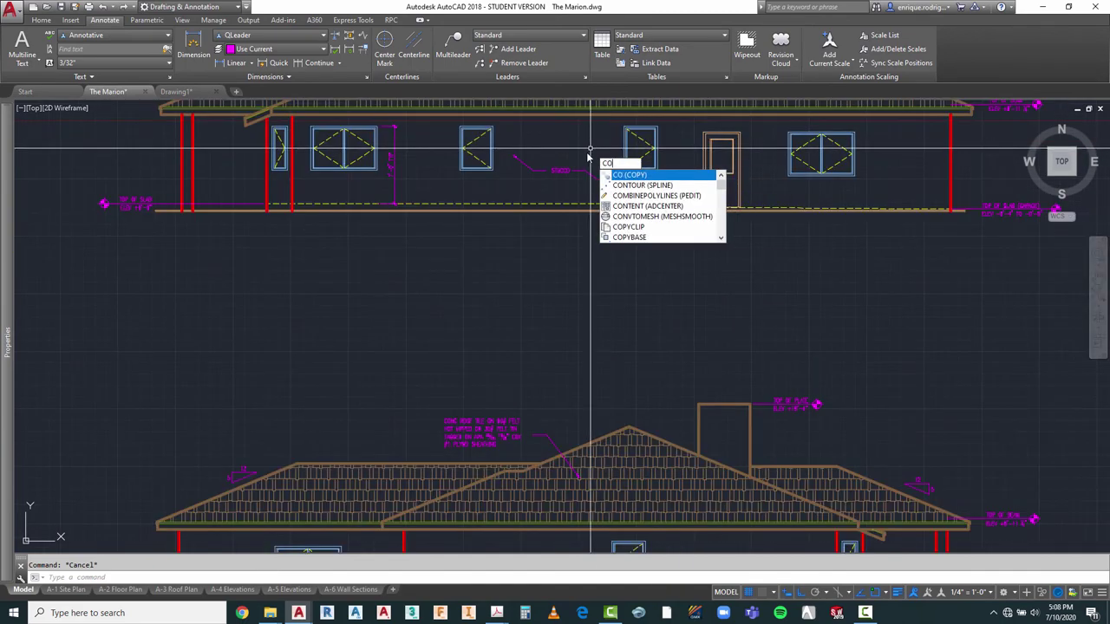
{"action": "key", "text": "Return"}
{"action": "left_click", "coordinate": [607, 166]}
{"action": "left_click", "coordinate": [525, 178]}
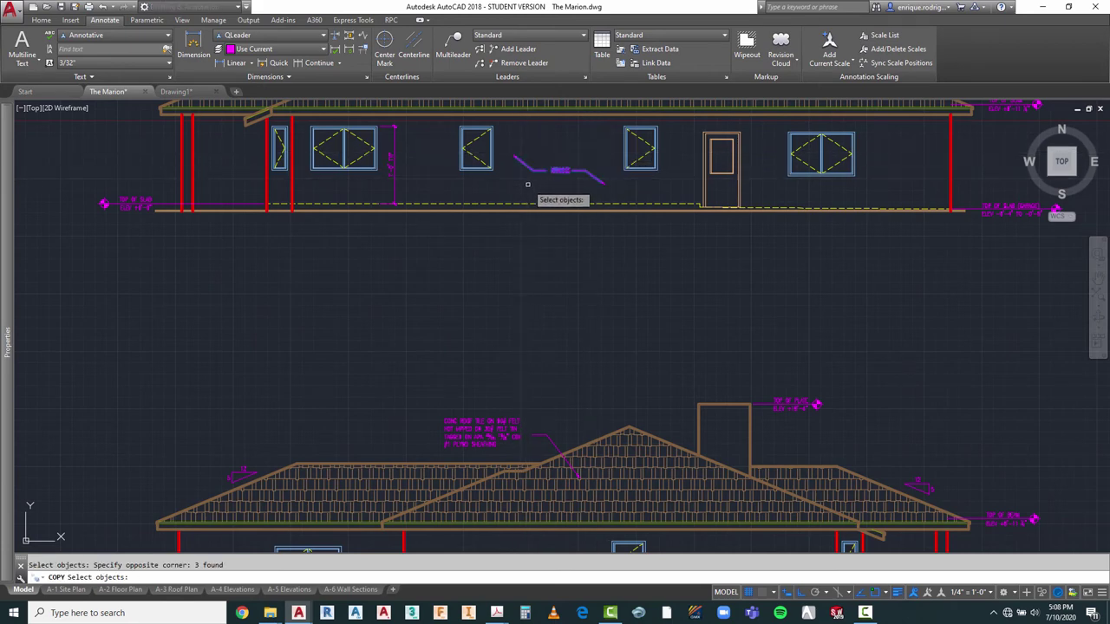
{"action": "key", "text": "Return"}
{"action": "left_click", "coordinate": [565, 166]}
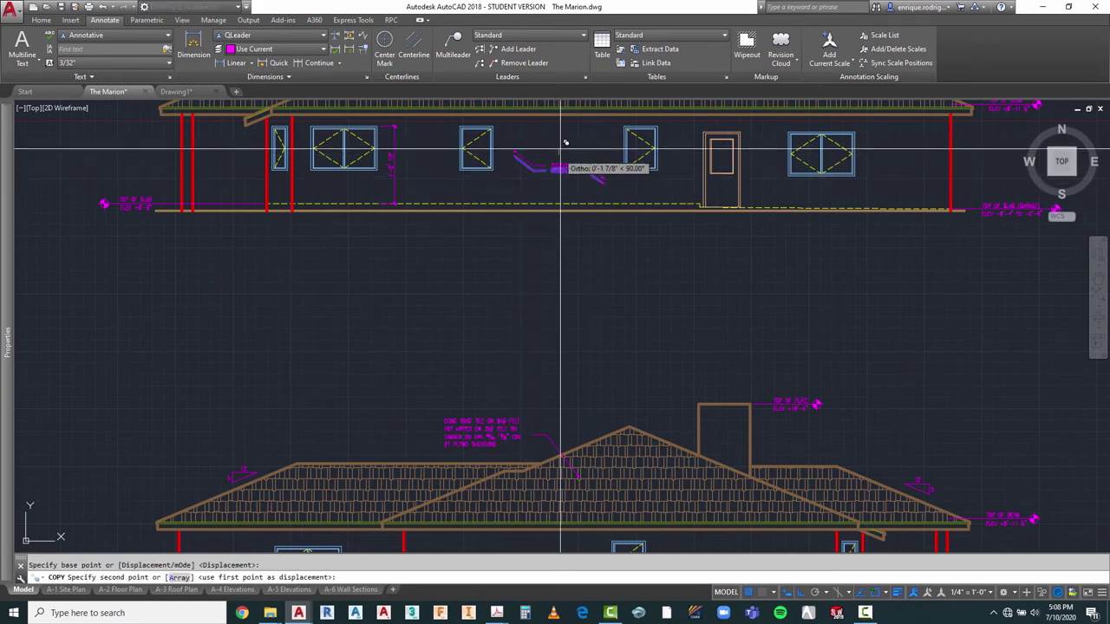
{"action": "scroll", "coordinate": [565, 138], "scroll_direction": "down", "scroll_amount": 3}
{"action": "scroll", "coordinate": [565, 307], "scroll_direction": "up", "scroll_amount": 4}
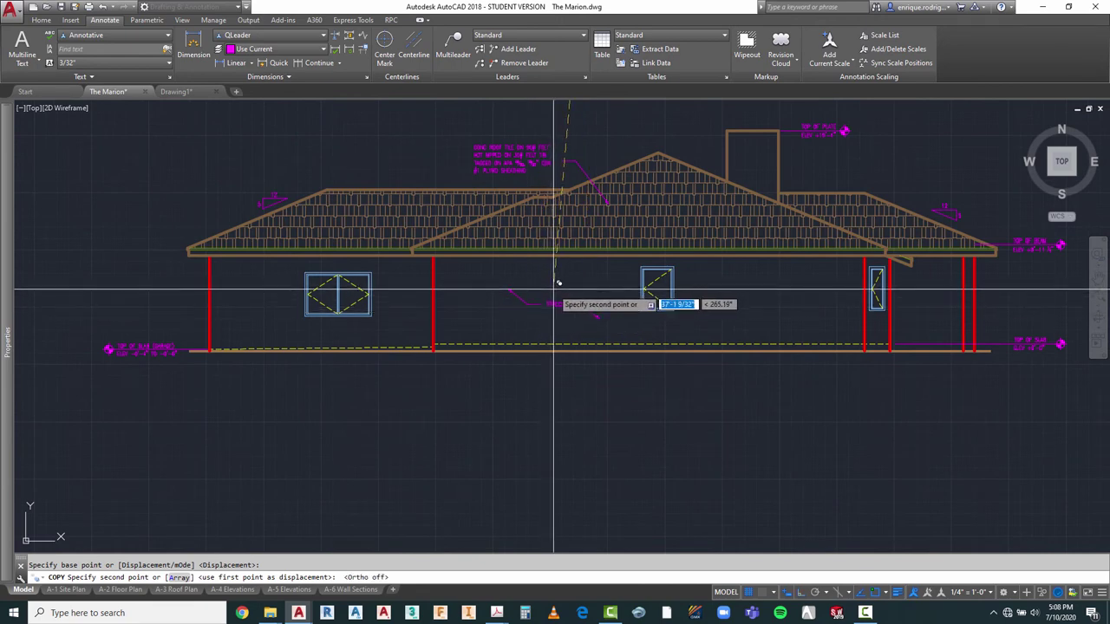
{"action": "left_click", "coordinate": [556, 288]}
{"action": "key", "text": "Escape"}
Step: Copy the 7'-0" TYP window height dimension from the upper side elevation to the top corner of the lower elevation's middle window
{"action": "scroll", "coordinate": [260, 330], "scroll_direction": "down", "scroll_amount": 2}
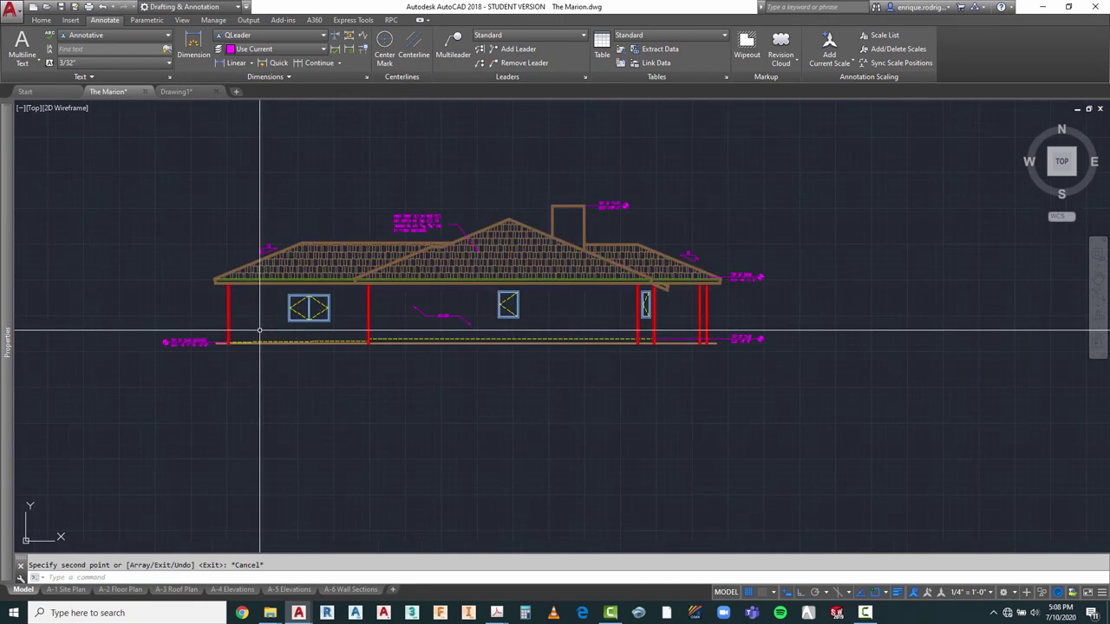
{"action": "scroll", "coordinate": [420, 200], "scroll_direction": "down", "scroll_amount": 3}
{"action": "scroll", "coordinate": [417, 136], "scroll_direction": "up", "scroll_amount": 5}
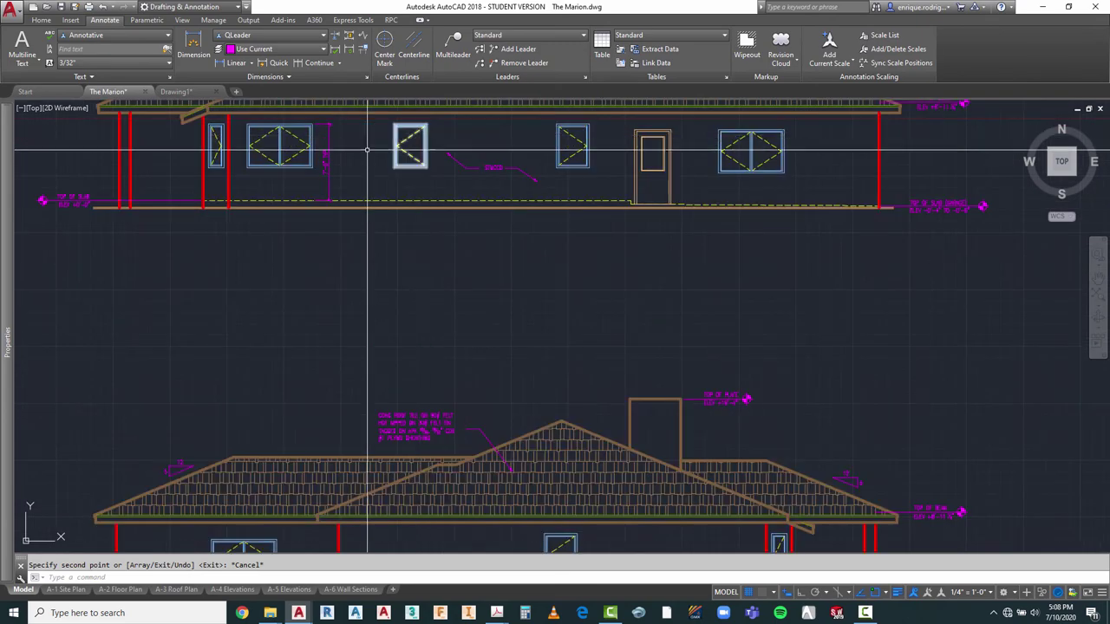
{"action": "right_click", "coordinate": [357, 137]}
{"action": "left_click", "coordinate": [387, 145]}
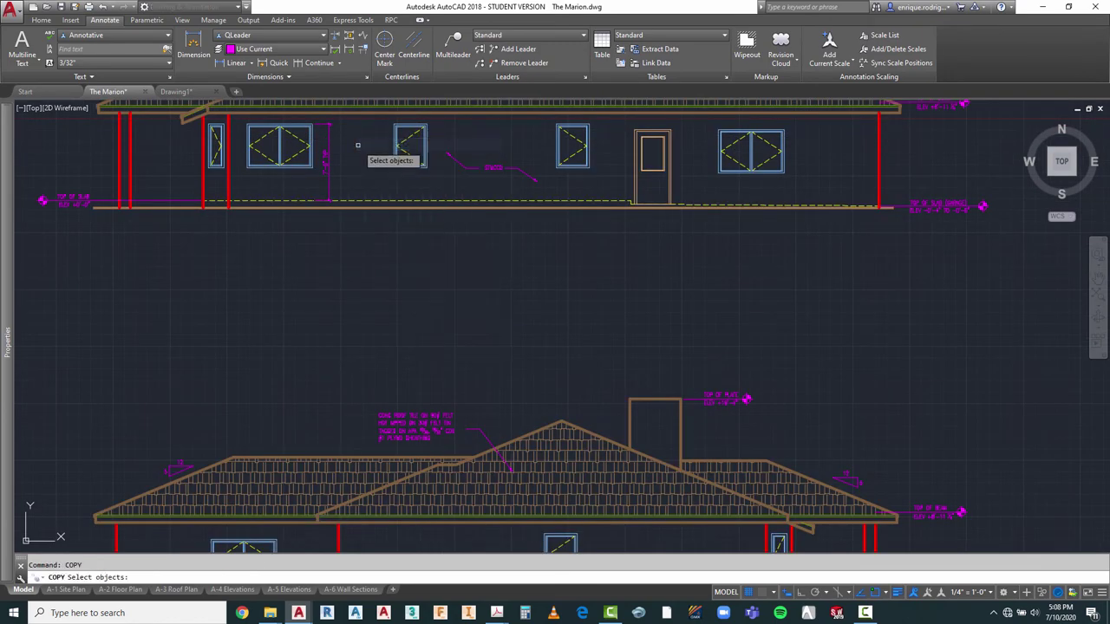
{"action": "left_click", "coordinate": [359, 145]}
{"action": "left_click", "coordinate": [325, 168]}
{"action": "key", "text": "Return"}
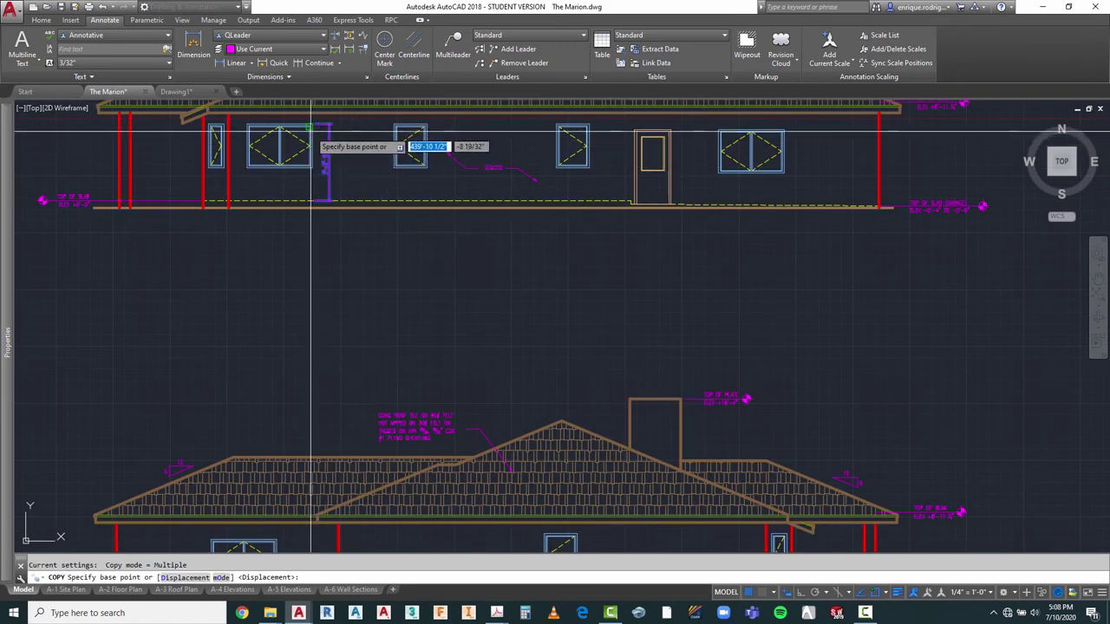
{"action": "scroll", "coordinate": [314, 130], "scroll_direction": "up", "scroll_amount": 6}
{"action": "scroll", "coordinate": [310, 114], "scroll_direction": "down", "scroll_amount": 6}
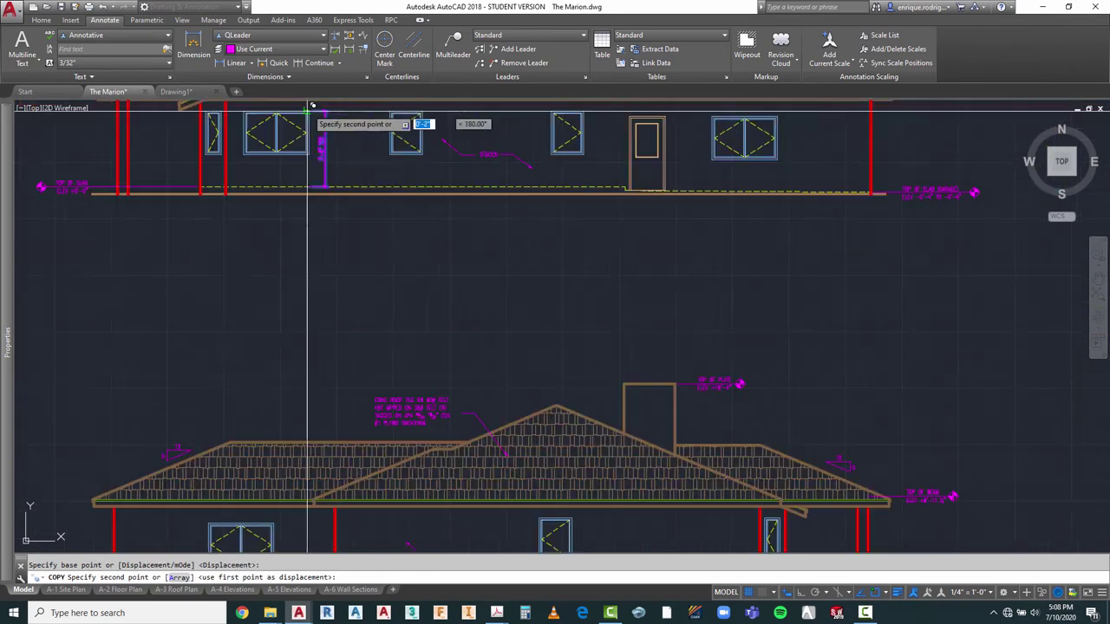
{"action": "scroll", "coordinate": [468, 370], "scroll_direction": "up", "scroll_amount": 7}
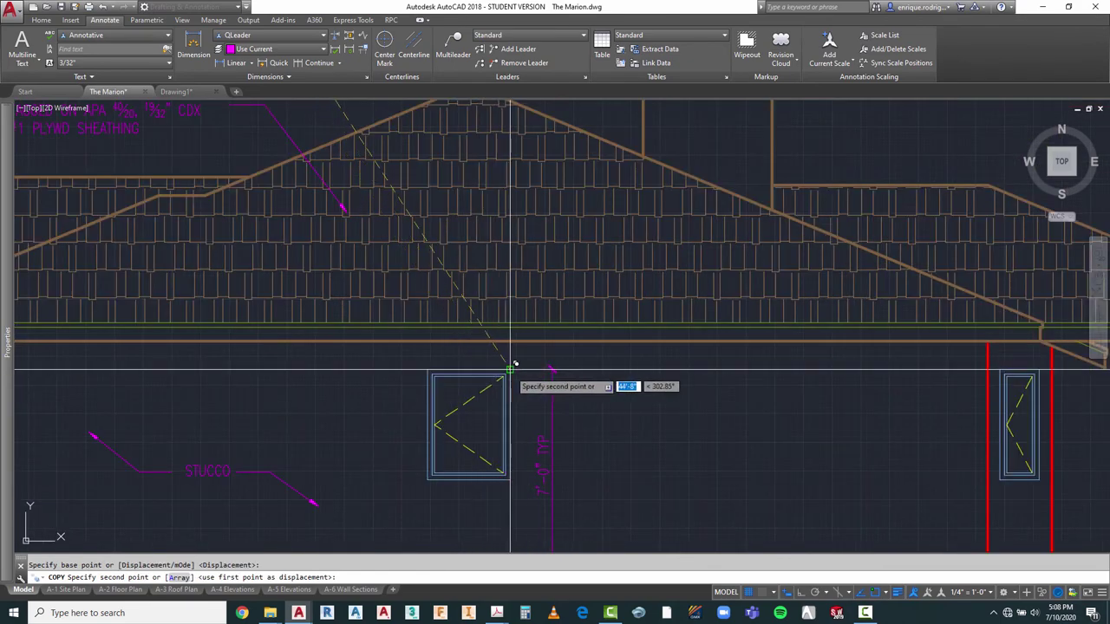
{"action": "scroll", "coordinate": [515, 365], "scroll_direction": "down", "scroll_amount": 6}
{"action": "key", "text": "Escape"}
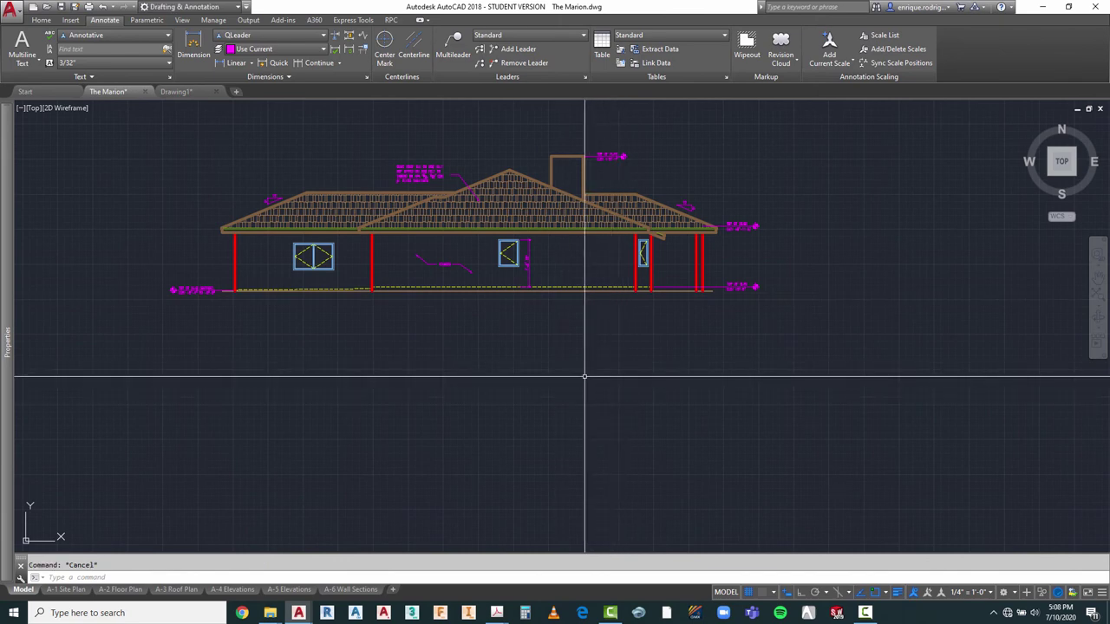
Step: Open the A-5 Elevations layout and check the annotations on the left and right side elevations
{"action": "scroll", "coordinate": [583, 380], "scroll_direction": "down", "scroll_amount": 2}
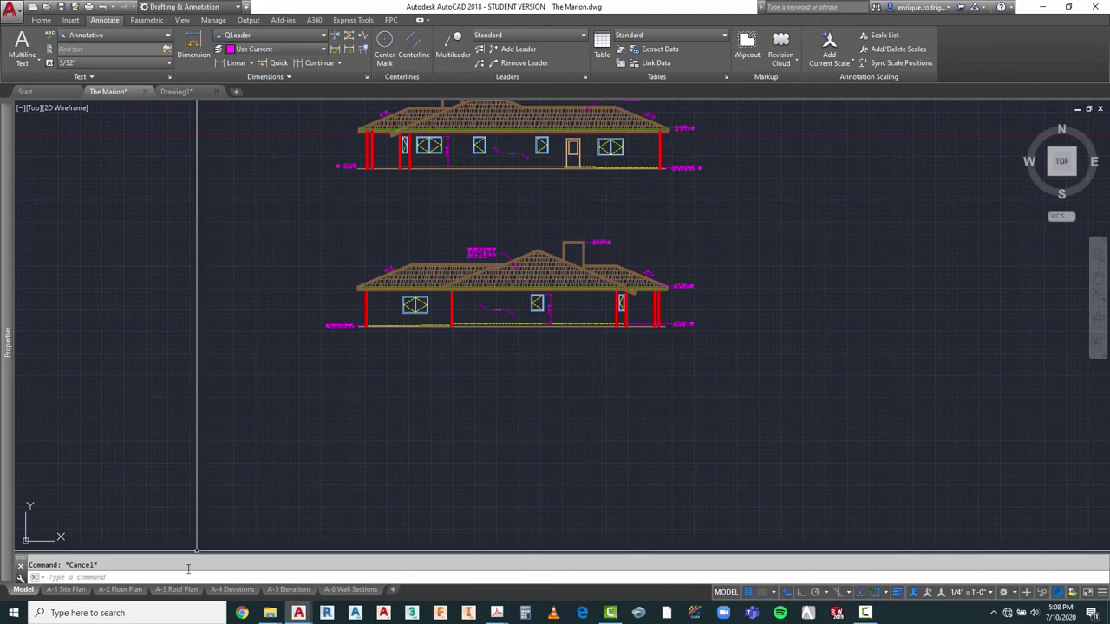
{"action": "left_click", "coordinate": [288, 590]}
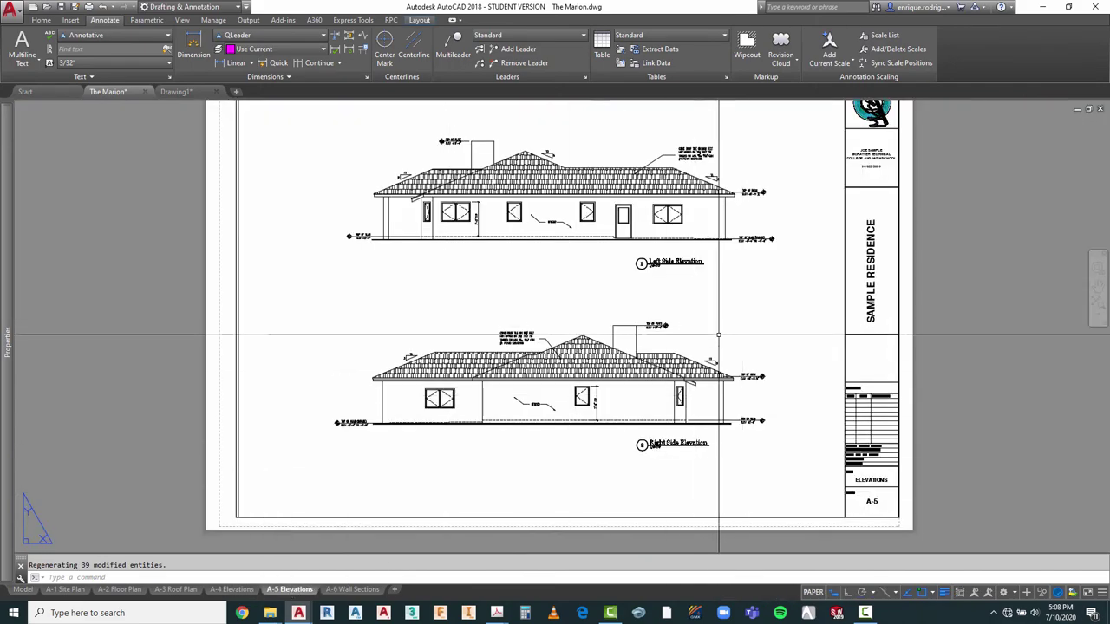
{"action": "scroll", "coordinate": [559, 321], "scroll_direction": "up", "scroll_amount": 2}
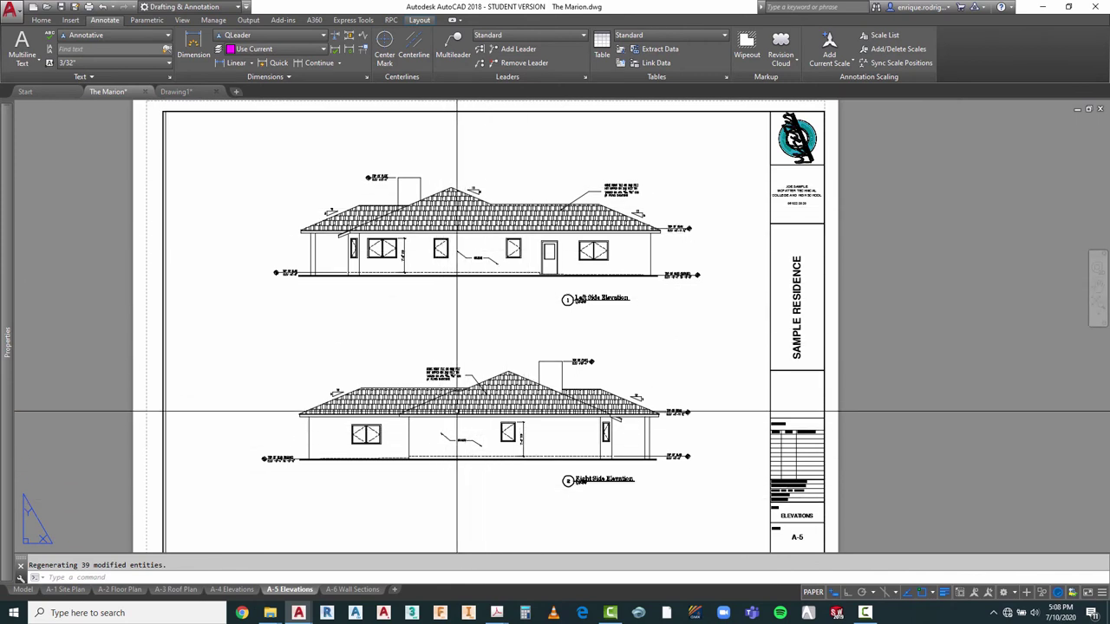
{"action": "scroll", "coordinate": [599, 356], "scroll_direction": "up", "scroll_amount": 6}
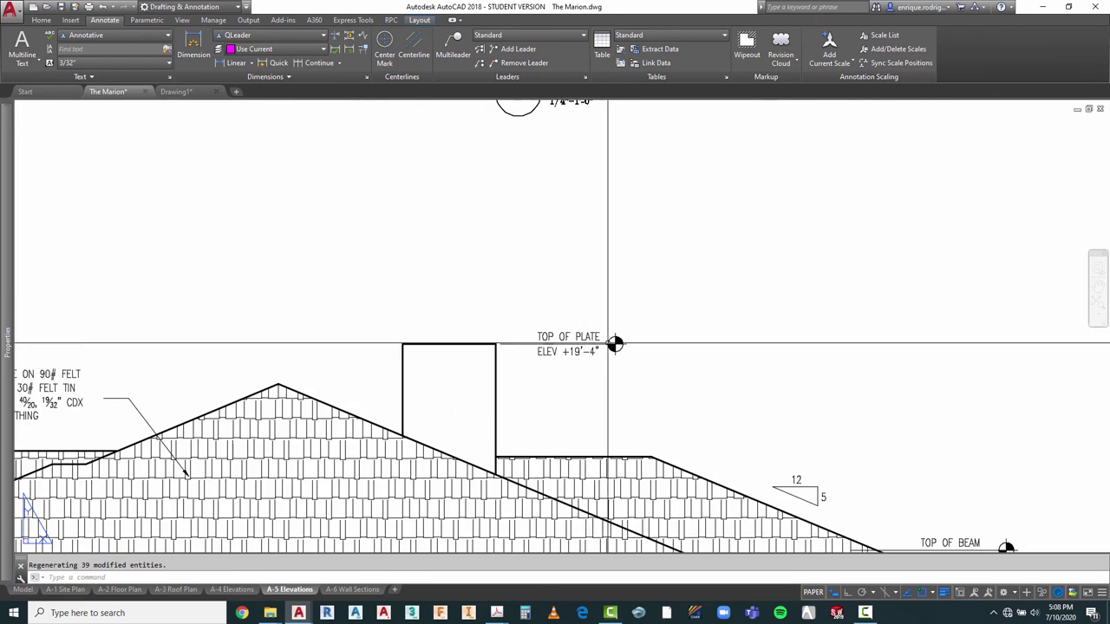
{"action": "scroll", "coordinate": [607, 340], "scroll_direction": "down", "scroll_amount": 5}
{"action": "scroll", "coordinate": [602, 352], "scroll_direction": "down", "scroll_amount": 2}
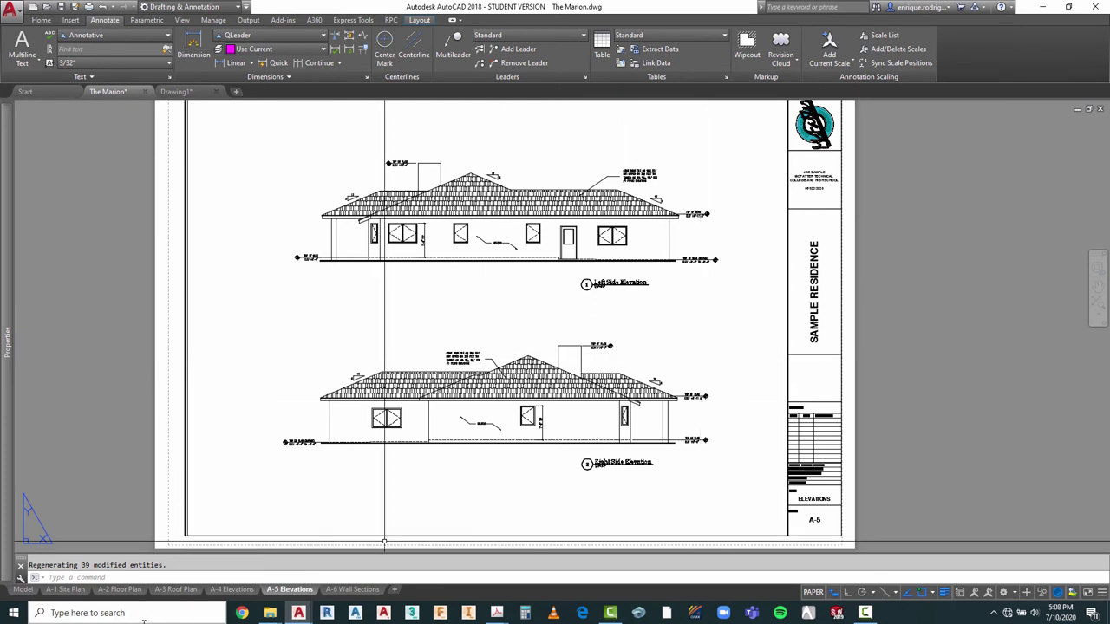
Step: Review the front and rear elevations on the A-4 Elevations layout and return to the A-5 Elevations layout
{"action": "left_click", "coordinate": [230, 591]}
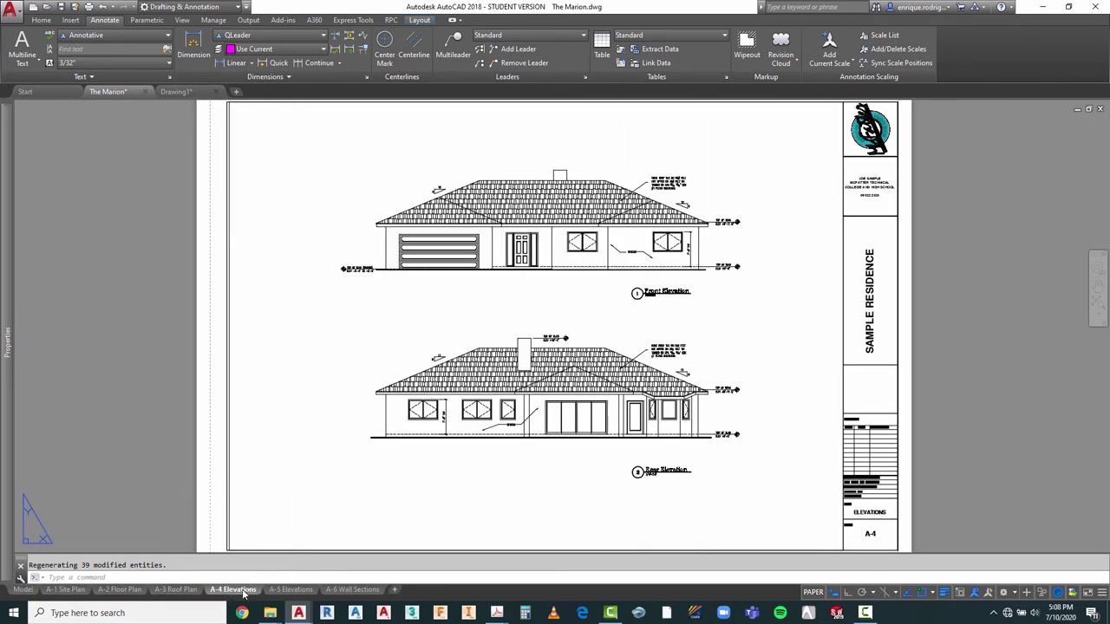
{"action": "key", "text": "Escape"}
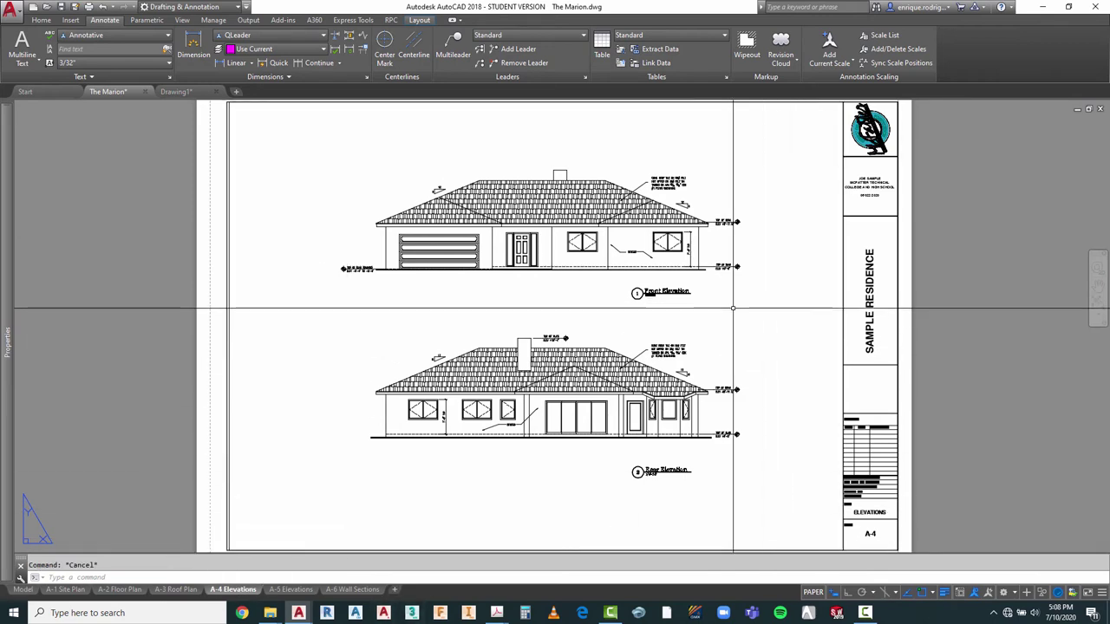
{"action": "scroll", "coordinate": [590, 377], "scroll_direction": "up", "scroll_amount": 6}
{"action": "scroll", "coordinate": [565, 290], "scroll_direction": "down", "scroll_amount": 4}
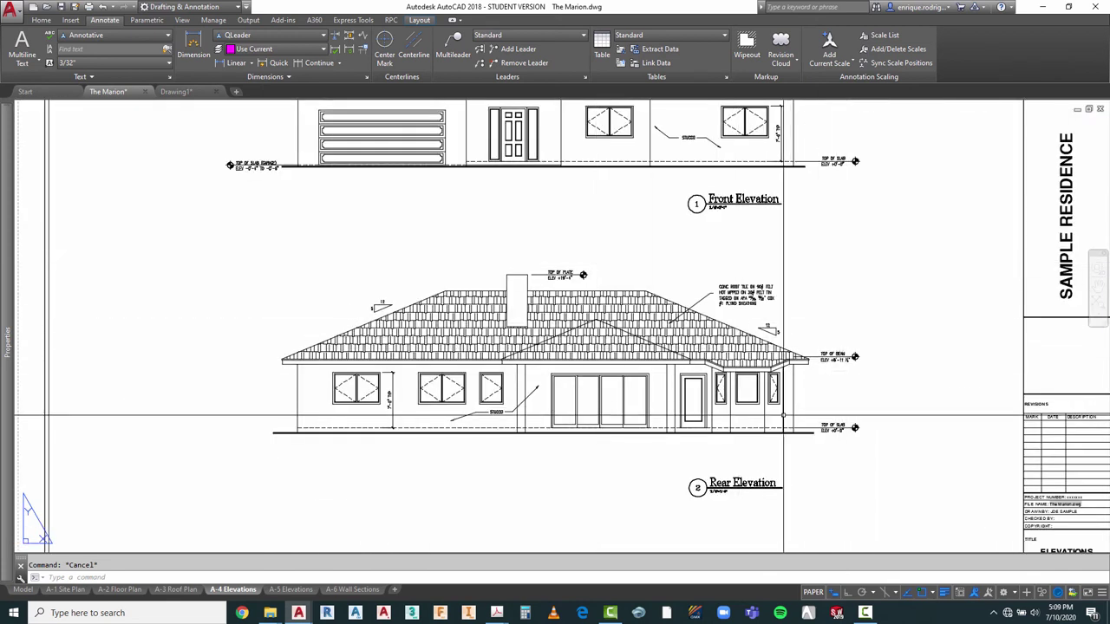
{"action": "scroll", "coordinate": [553, 410], "scroll_direction": "down", "scroll_amount": 2}
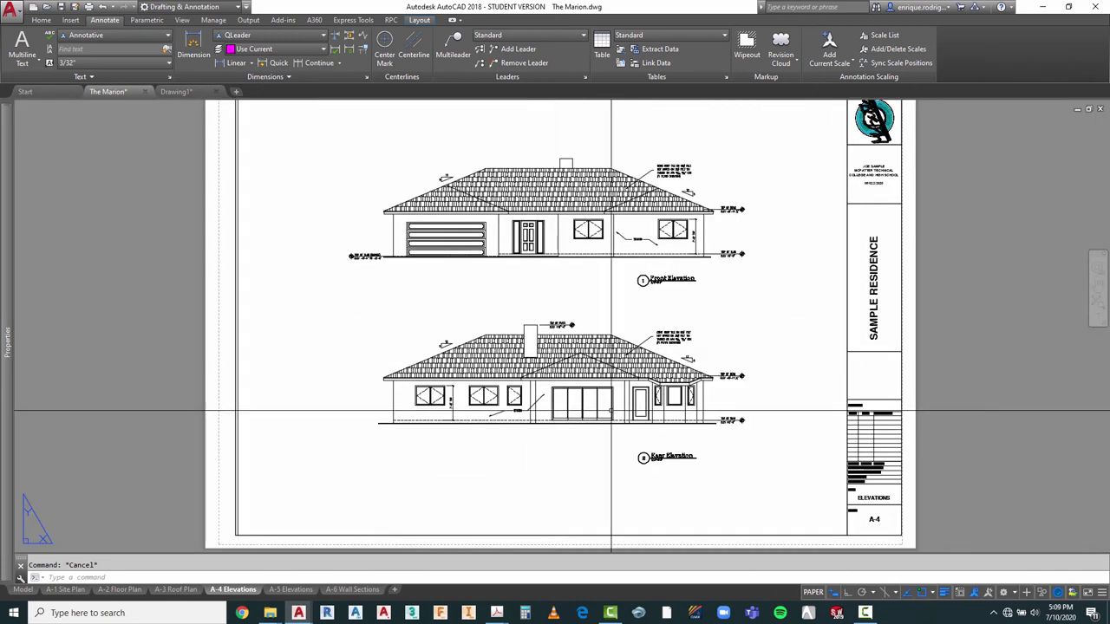
{"action": "left_click", "coordinate": [1098, 304]}
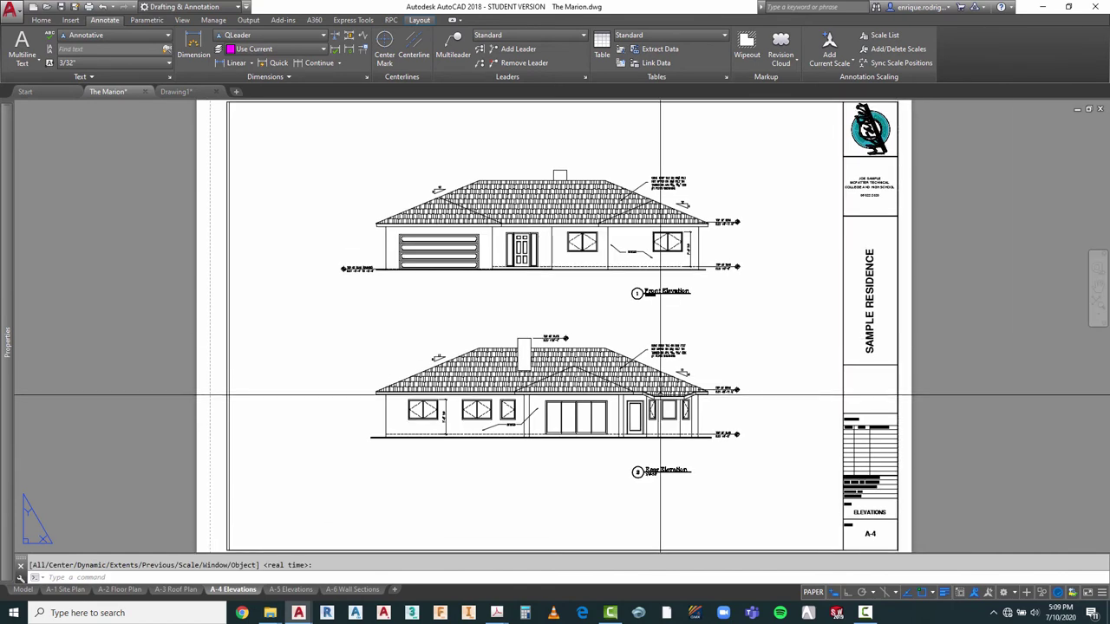
{"action": "left_click", "coordinate": [289, 590]}
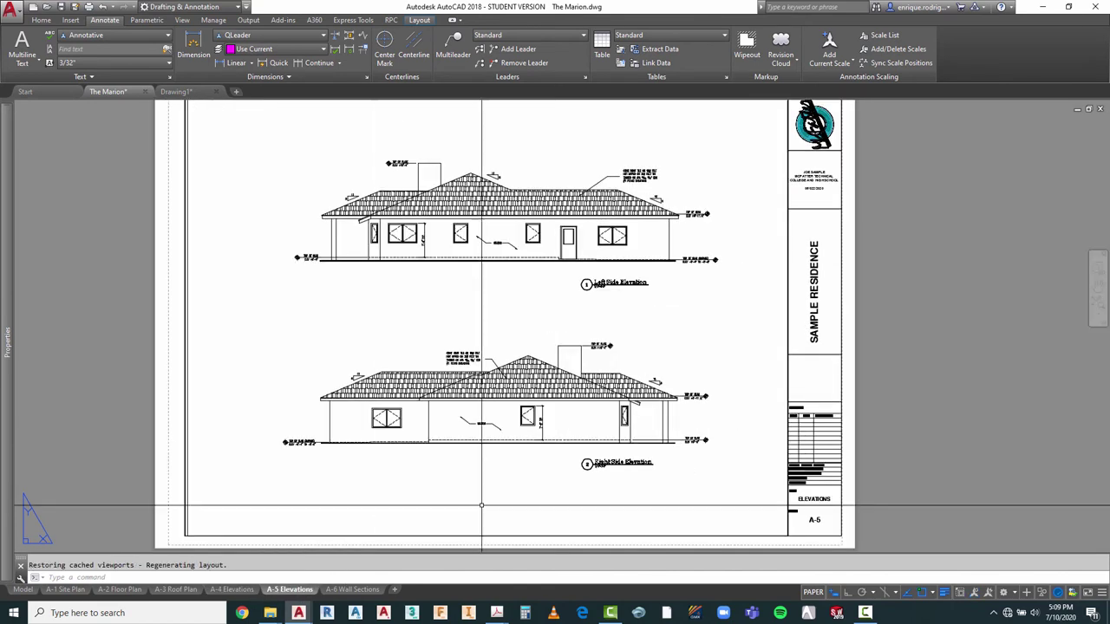
Step: Examine the A-2 Floor Plan layout at the covered porch, garage and utility room doors, and the covered entry
{"action": "left_click", "coordinate": [126, 592]}
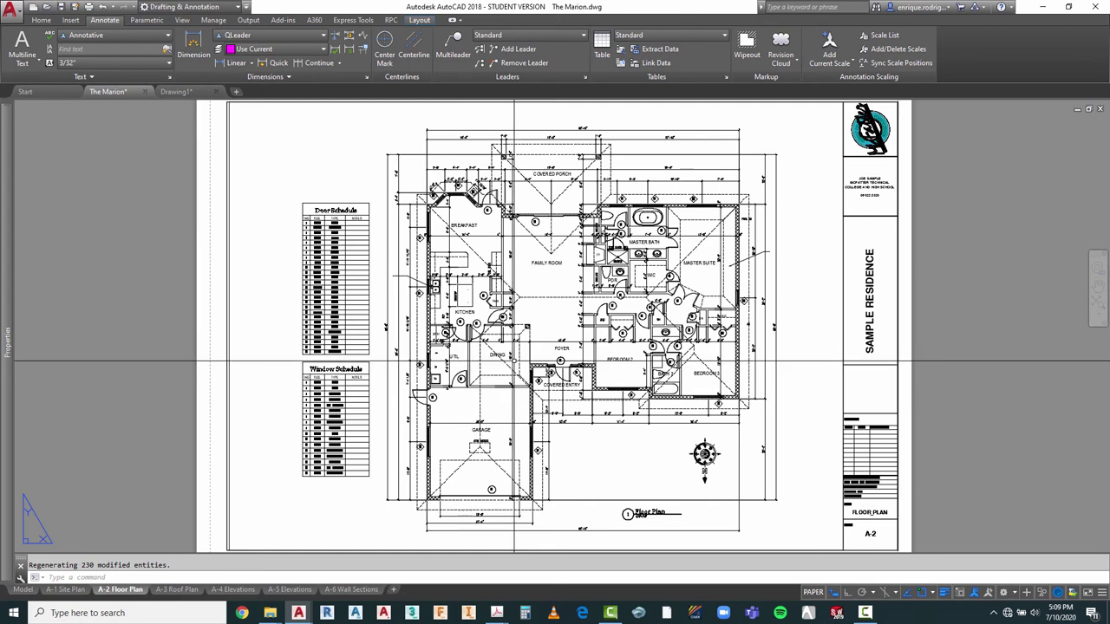
{"action": "scroll", "coordinate": [491, 197], "scroll_direction": "up", "scroll_amount": 5}
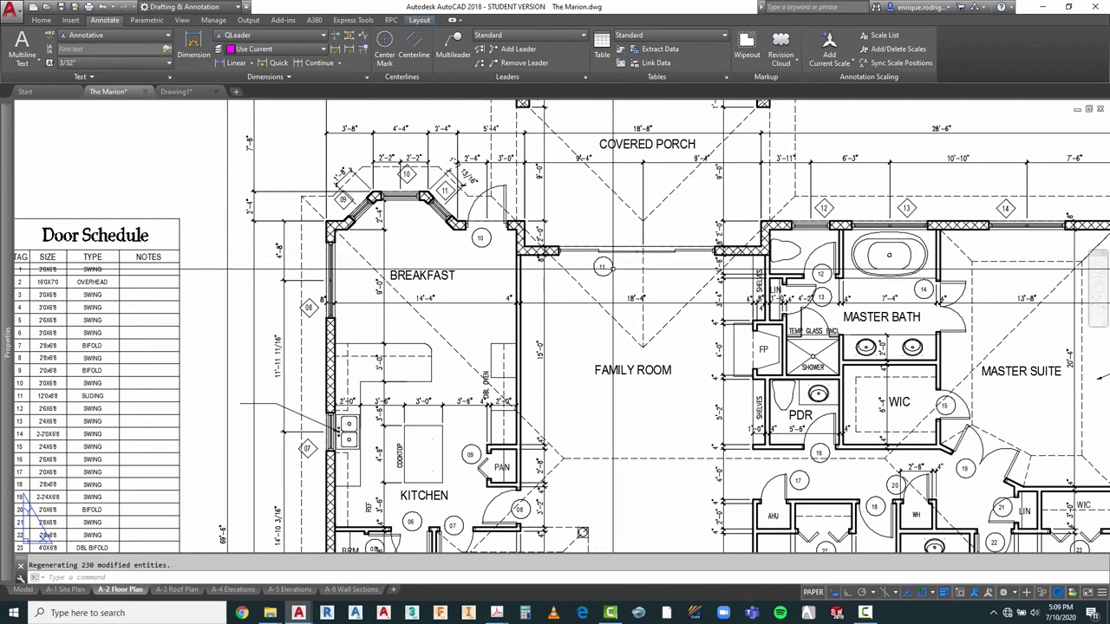
{"action": "scroll", "coordinate": [598, 260], "scroll_direction": "down", "scroll_amount": 4}
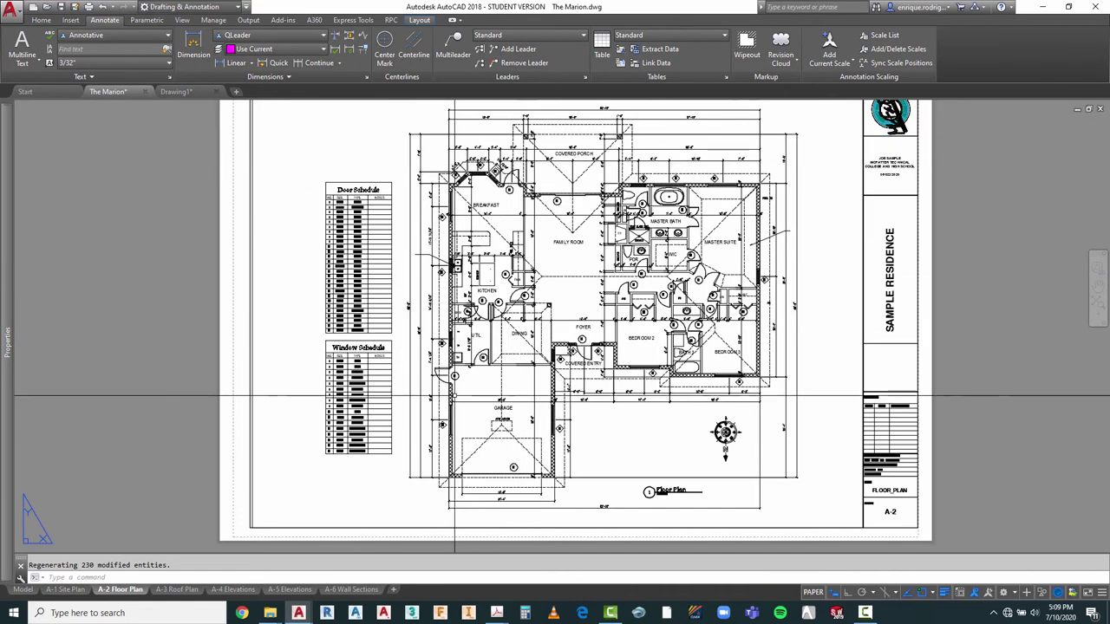
{"action": "scroll", "coordinate": [472, 375], "scroll_direction": "up", "scroll_amount": 4}
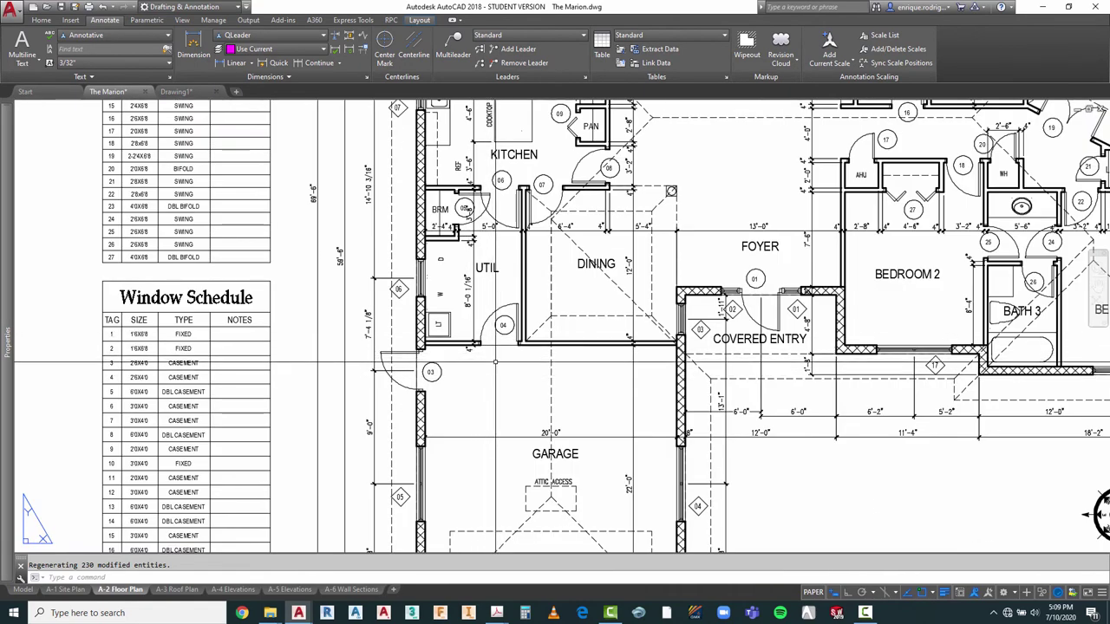
{"action": "scroll", "coordinate": [449, 302], "scroll_direction": "down", "scroll_amount": 4}
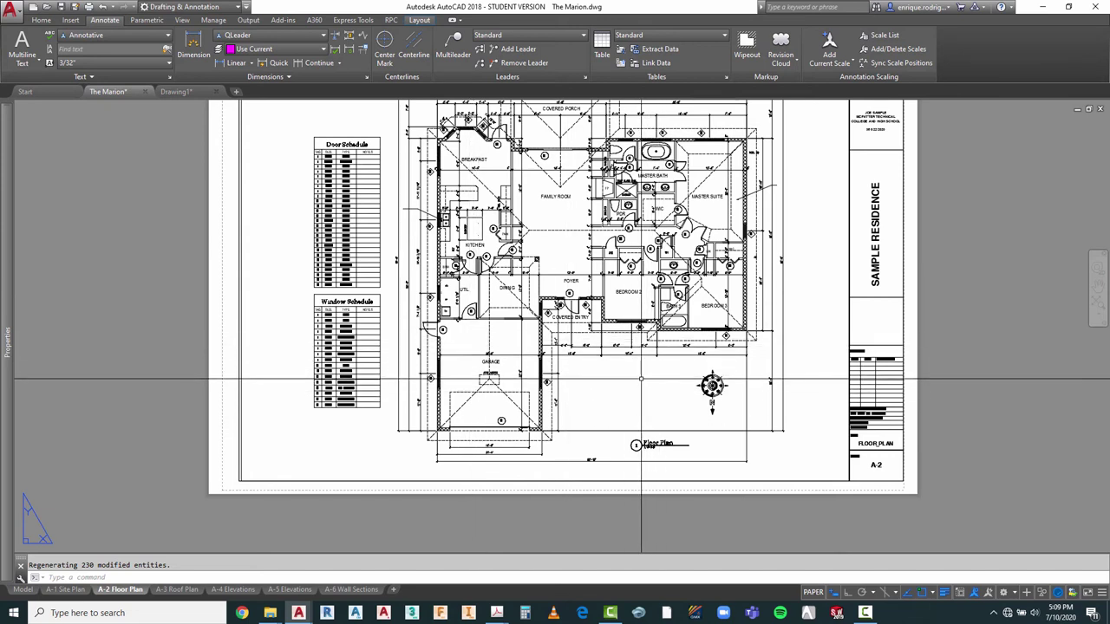
{"action": "scroll", "coordinate": [565, 309], "scroll_direction": "up", "scroll_amount": 6}
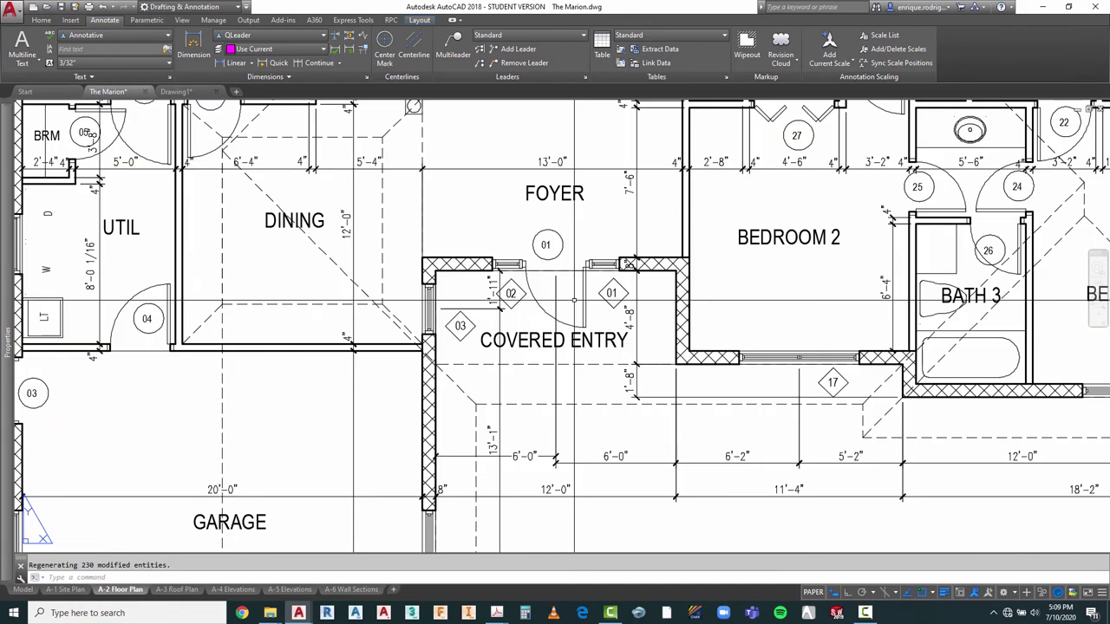
{"action": "scroll", "coordinate": [560, 286], "scroll_direction": "down", "scroll_amount": 6}
{"action": "key", "text": "Escape"}
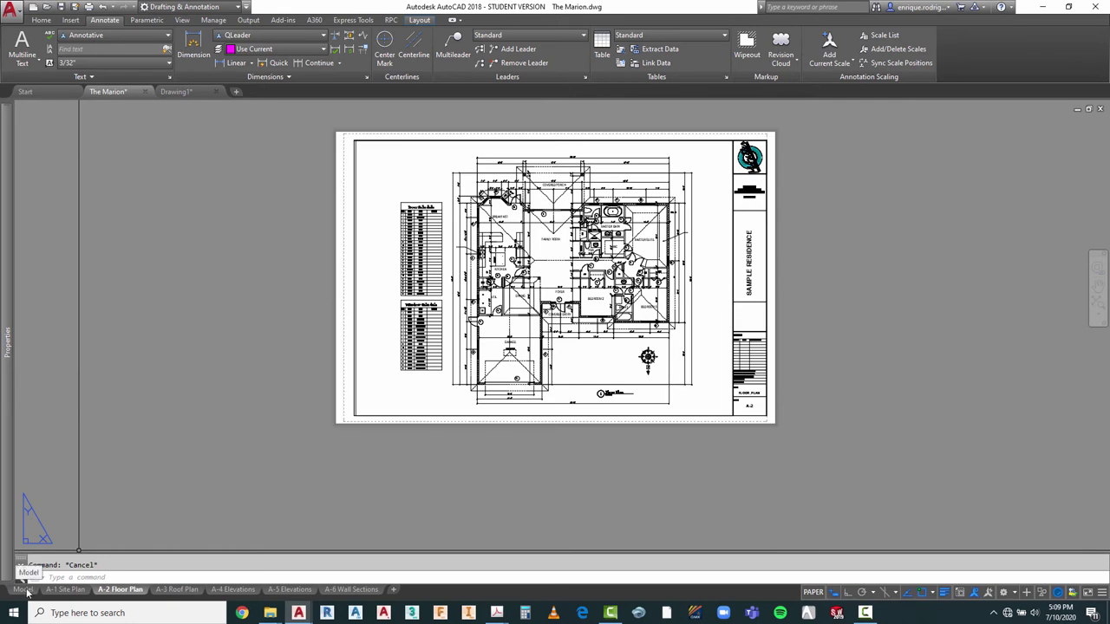
Step: Return to model space at the 6" step symbols above the floor plans and regenerate the drawing
{"action": "left_click", "coordinate": [23, 590]}
{"action": "scroll", "coordinate": [444, 400], "scroll_direction": "down", "scroll_amount": 5}
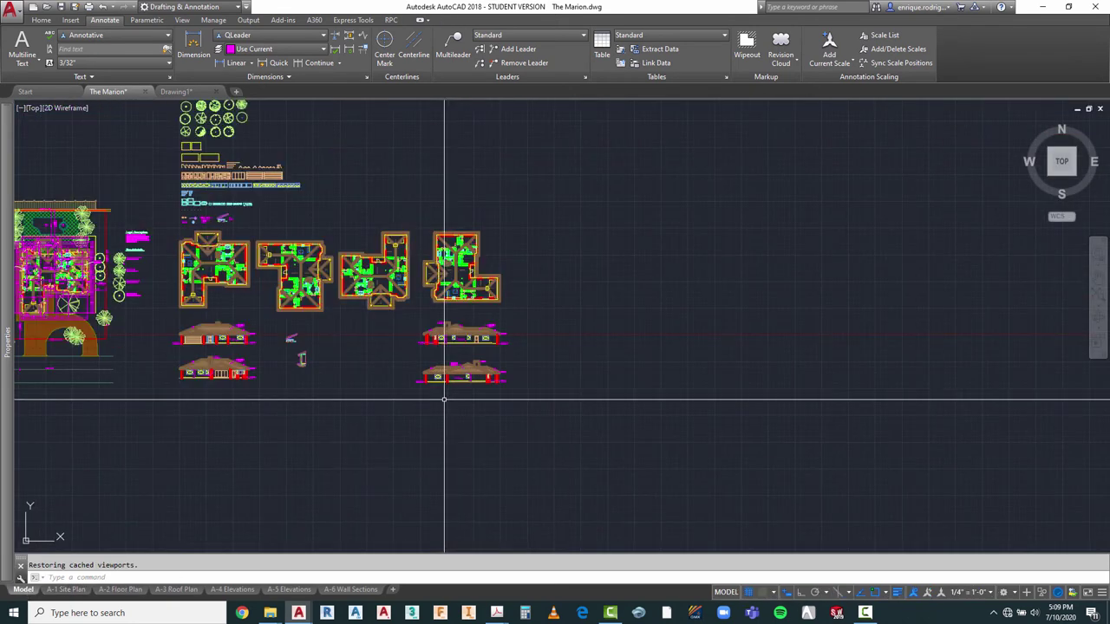
{"action": "scroll", "coordinate": [286, 298], "scroll_direction": "up", "scroll_amount": 6}
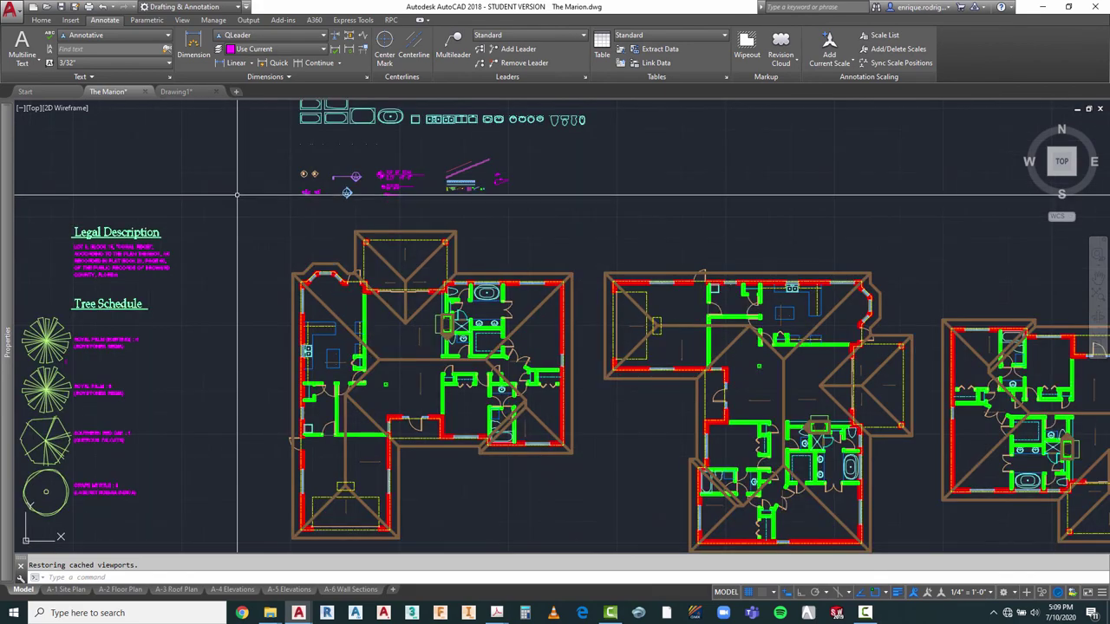
{"action": "scroll", "coordinate": [369, 216], "scroll_direction": "up", "scroll_amount": 4}
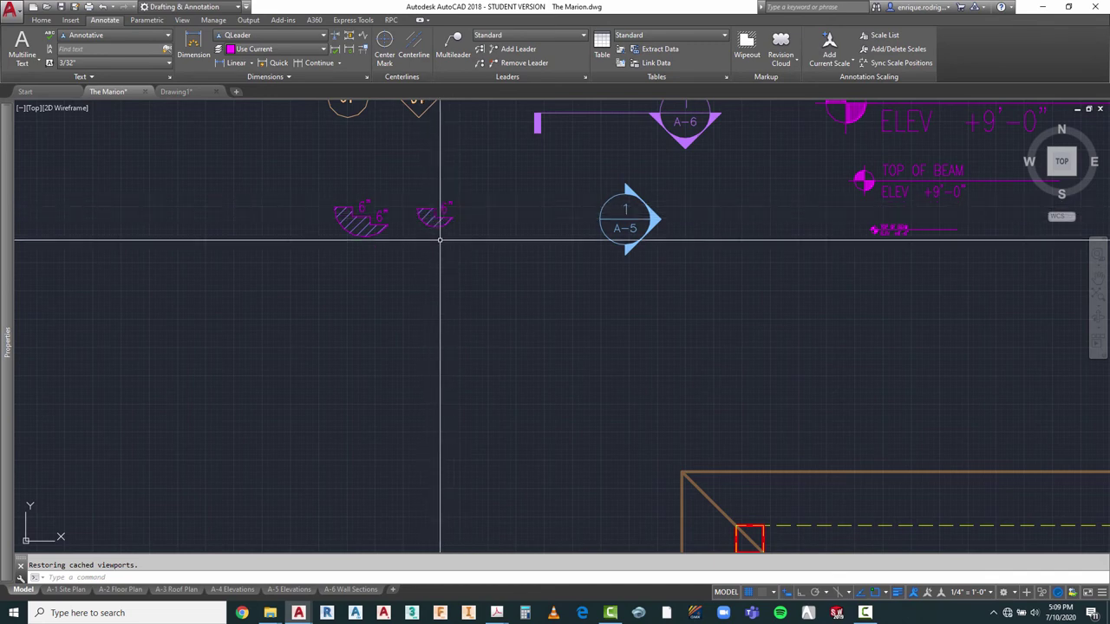
{"action": "scroll", "coordinate": [454, 237], "scroll_direction": "up", "scroll_amount": 4}
{"action": "scroll", "coordinate": [485, 258], "scroll_direction": "down", "scroll_amount": 2}
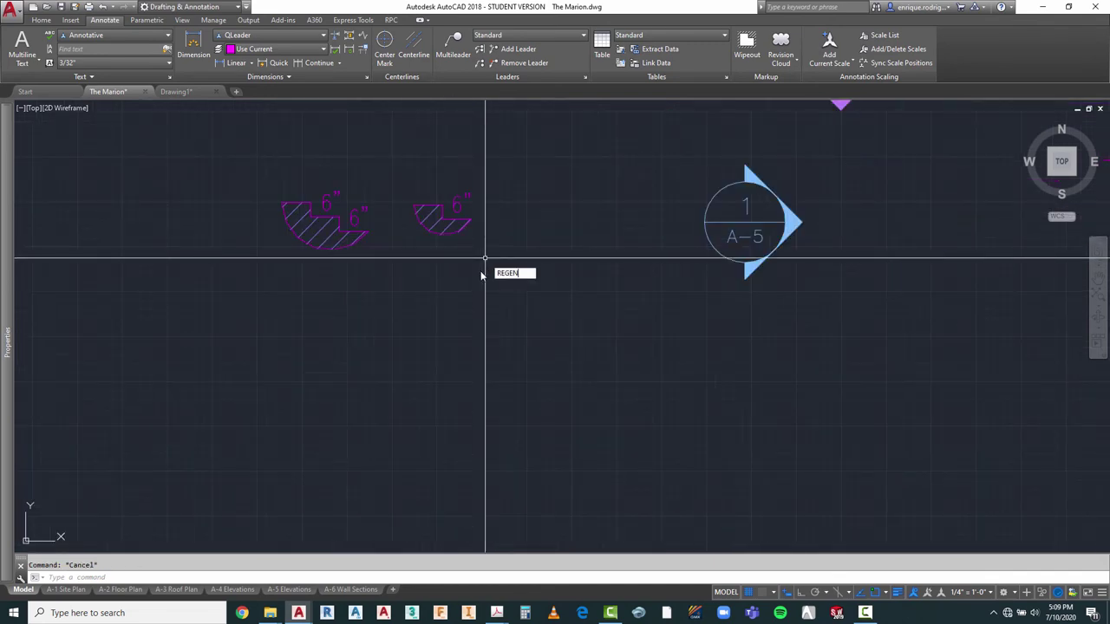
{"action": "key", "text": "Return"}
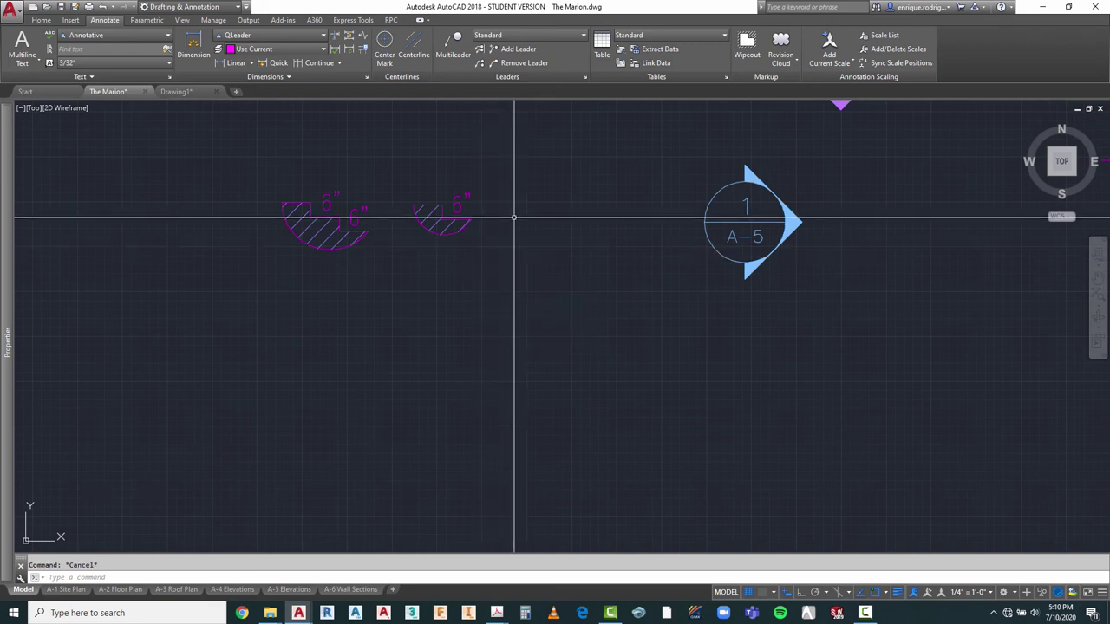
Step: Copy the single 6" step symbol from above the floor plans into the open area between the family room and foyer
{"action": "type", "text": "ct o"}
{"action": "key", "text": "Return"}
{"action": "left_click", "coordinate": [488, 184]}
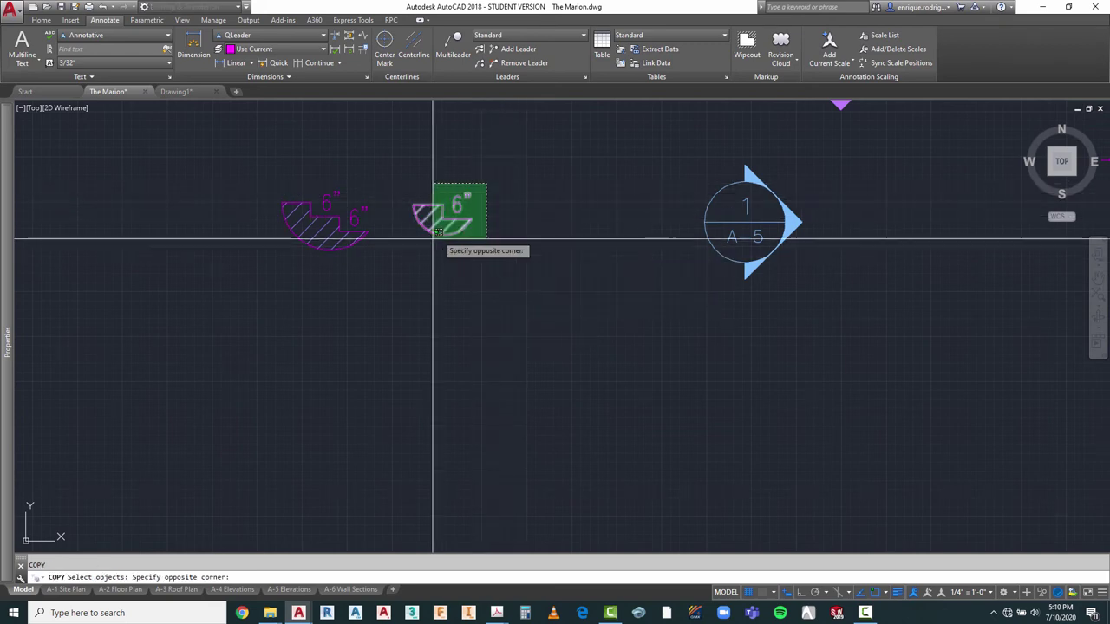
{"action": "left_click", "coordinate": [415, 252]}
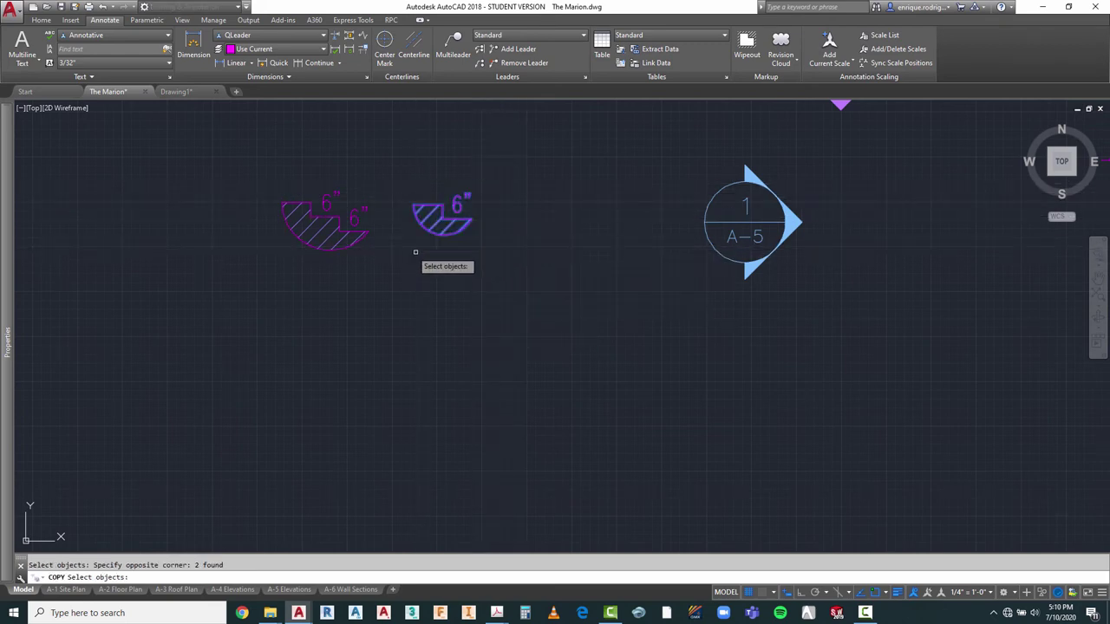
{"action": "key", "text": "Return"}
{"action": "left_click", "coordinate": [478, 247]}
{"action": "scroll", "coordinate": [590, 201], "scroll_direction": "down", "scroll_amount": 5}
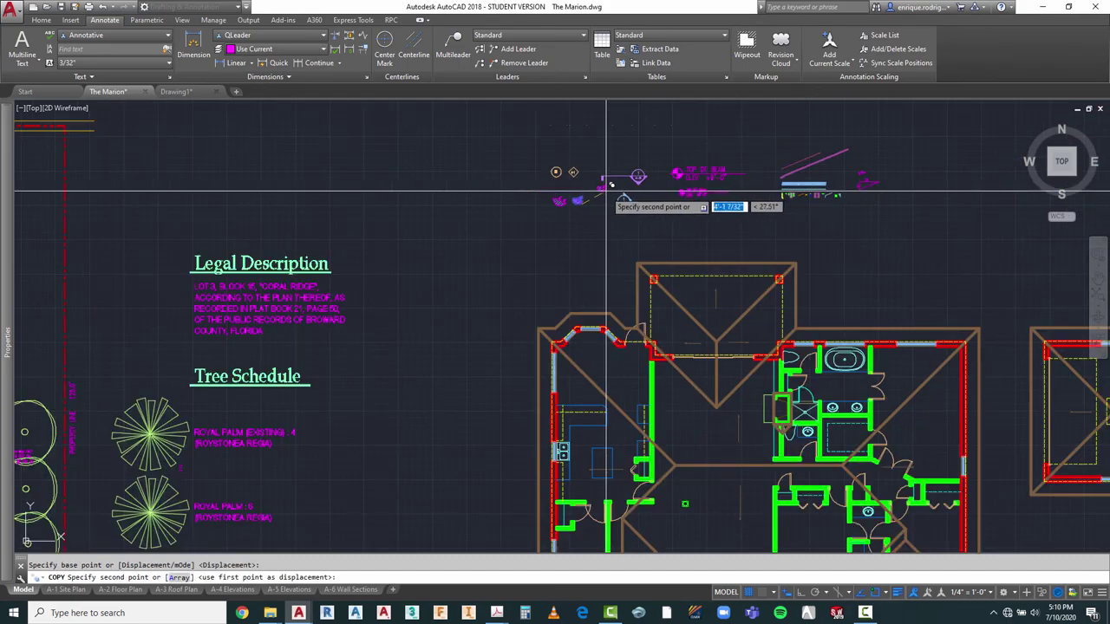
{"action": "scroll", "coordinate": [607, 193], "scroll_direction": "down", "scroll_amount": 4}
{"action": "scroll", "coordinate": [251, 318], "scroll_direction": "up", "scroll_amount": 6}
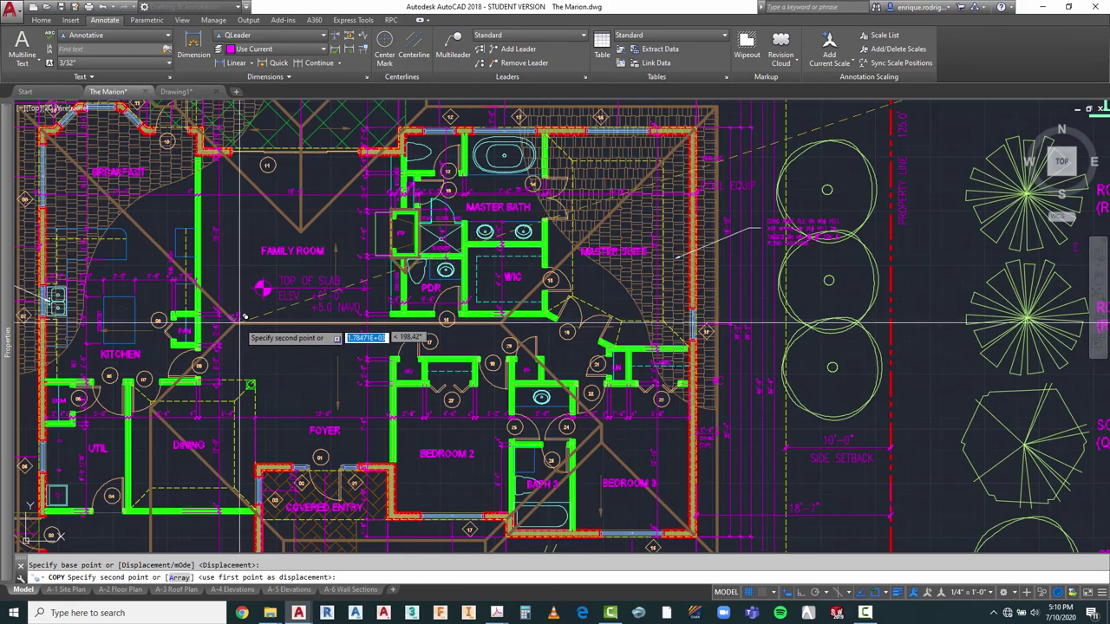
{"action": "left_click", "coordinate": [301, 357]}
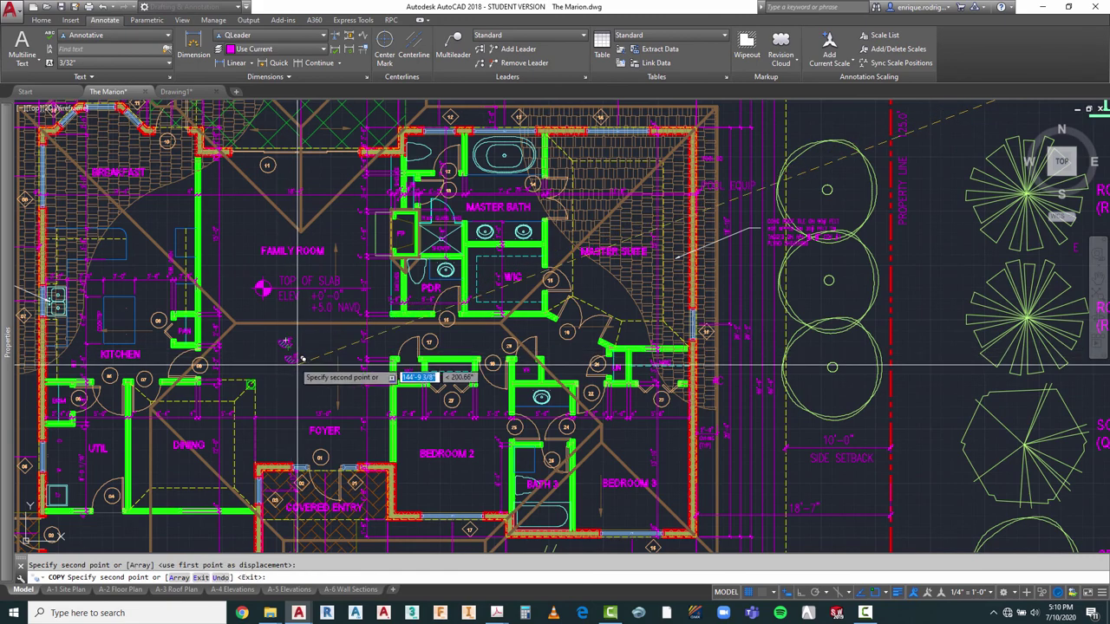
{"action": "key", "text": "Escape"}
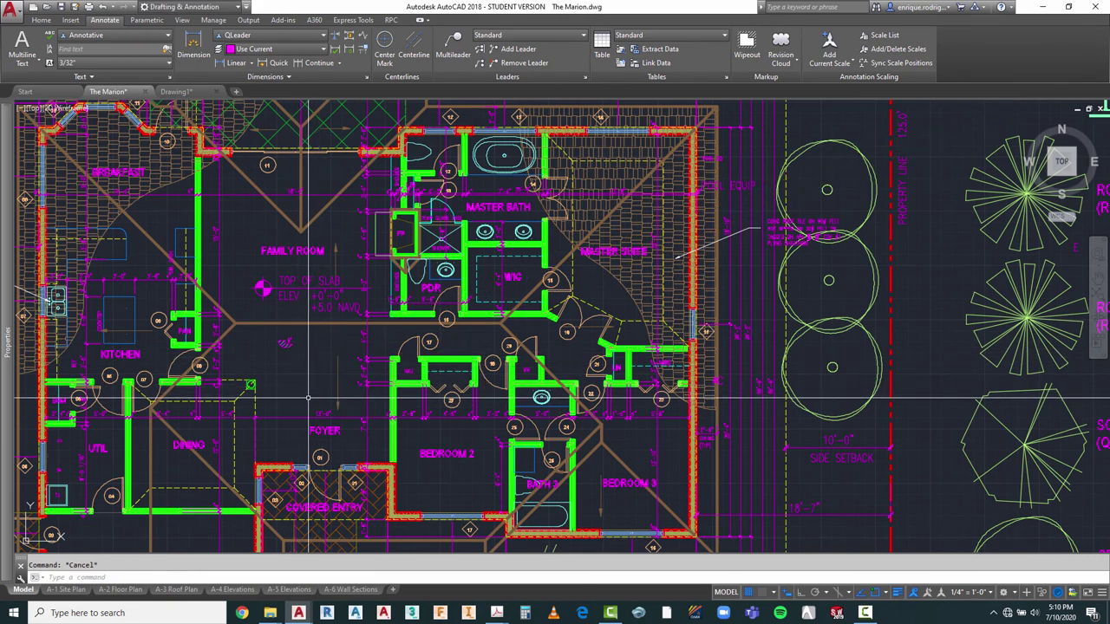
Step: Open the A-2 Floor Plan layout and check the size of the copied 6" step symbol between the family room and foyer
{"action": "left_click", "coordinate": [133, 591]}
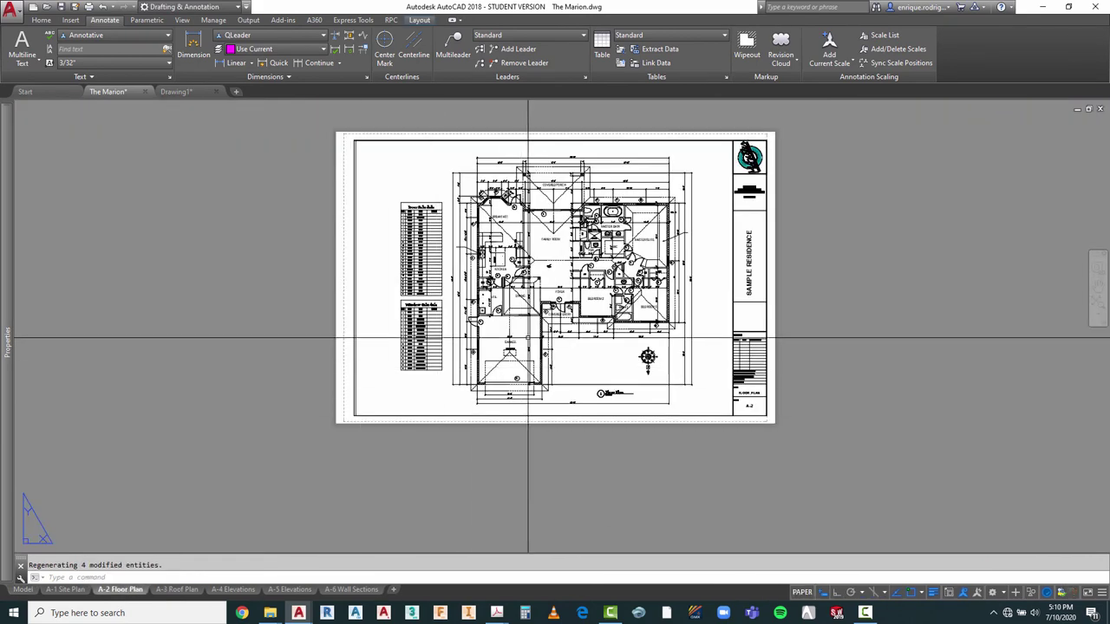
{"action": "scroll", "coordinate": [555, 286], "scroll_direction": "up", "scroll_amount": 8}
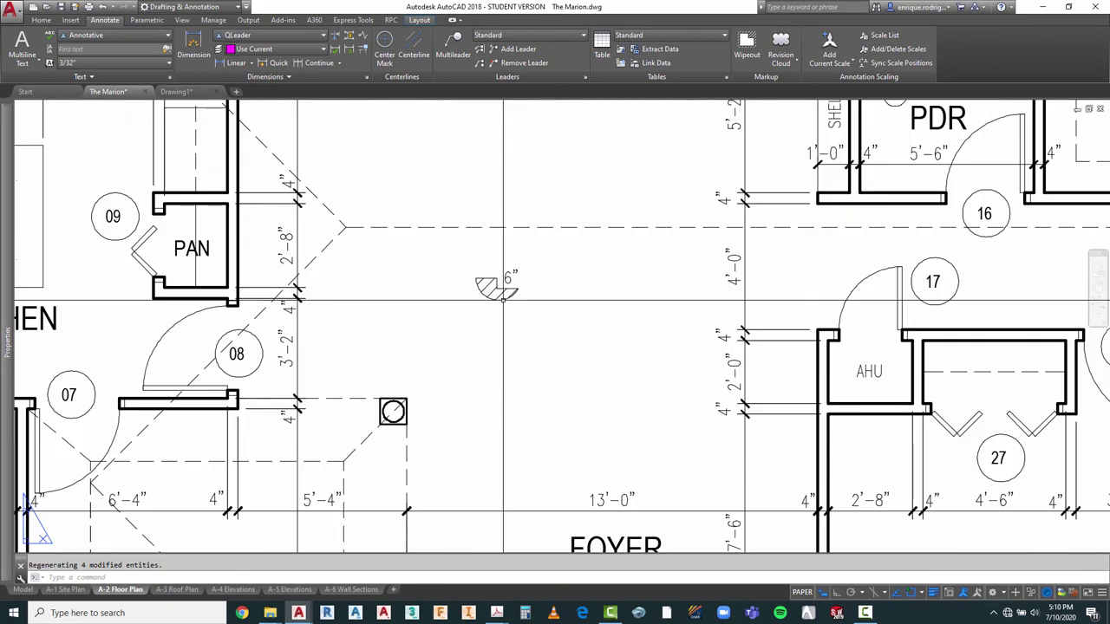
{"action": "key", "text": "Escape"}
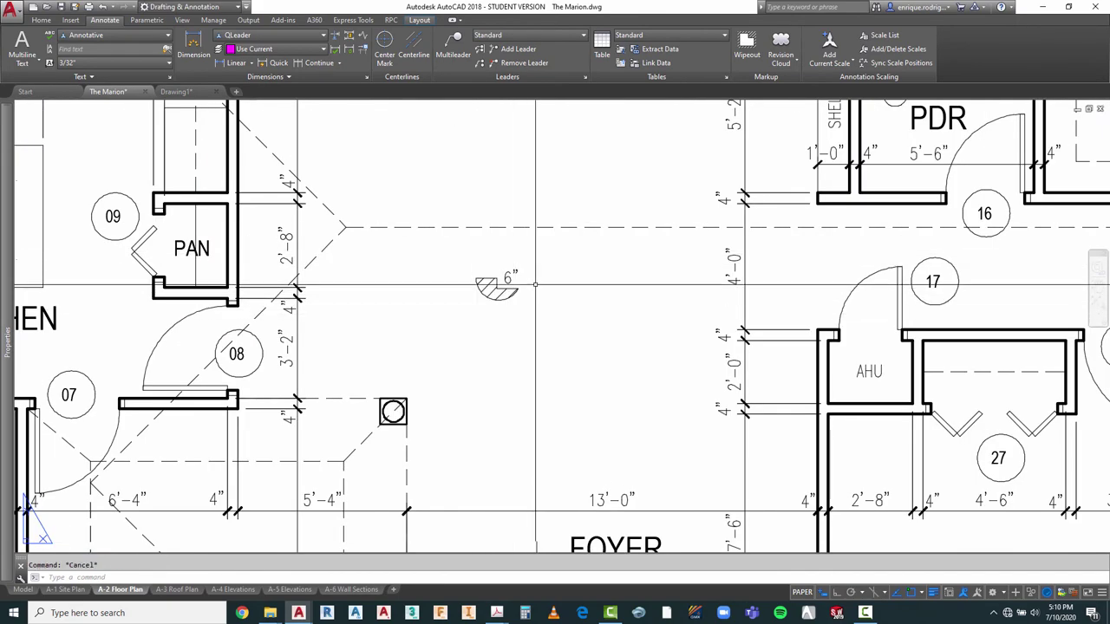
{"action": "scroll", "coordinate": [535, 284], "scroll_direction": "down", "scroll_amount": 5}
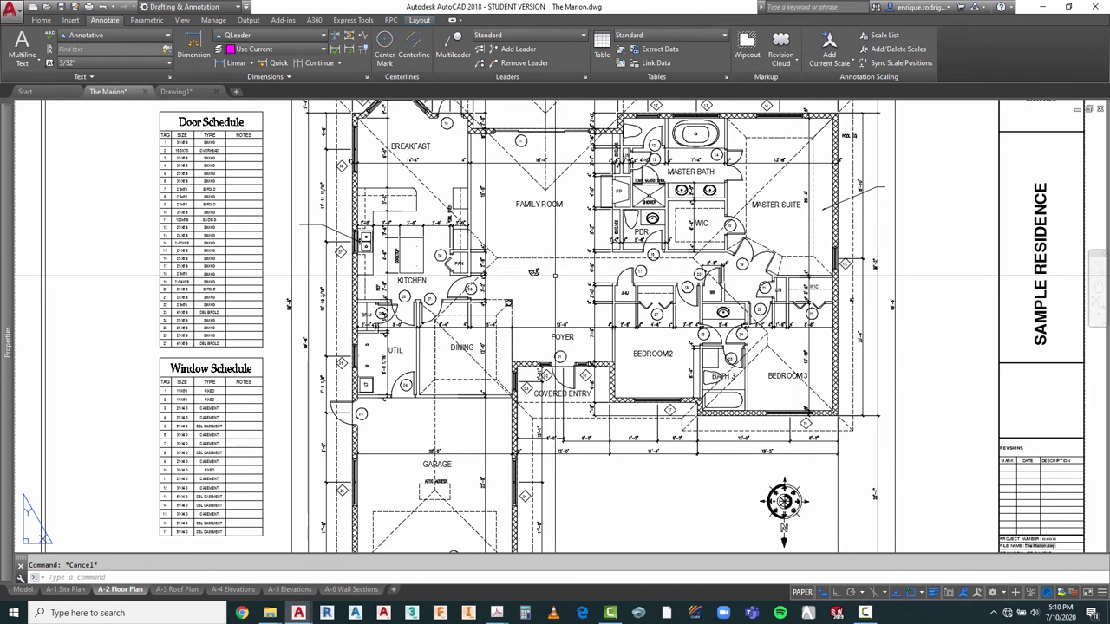
Step: Activate the floor plan viewport, select the copied 6" step symbol, and locate A-Anno-Note-Flor among its layer choices
{"action": "double_click", "coordinate": [534, 274]}
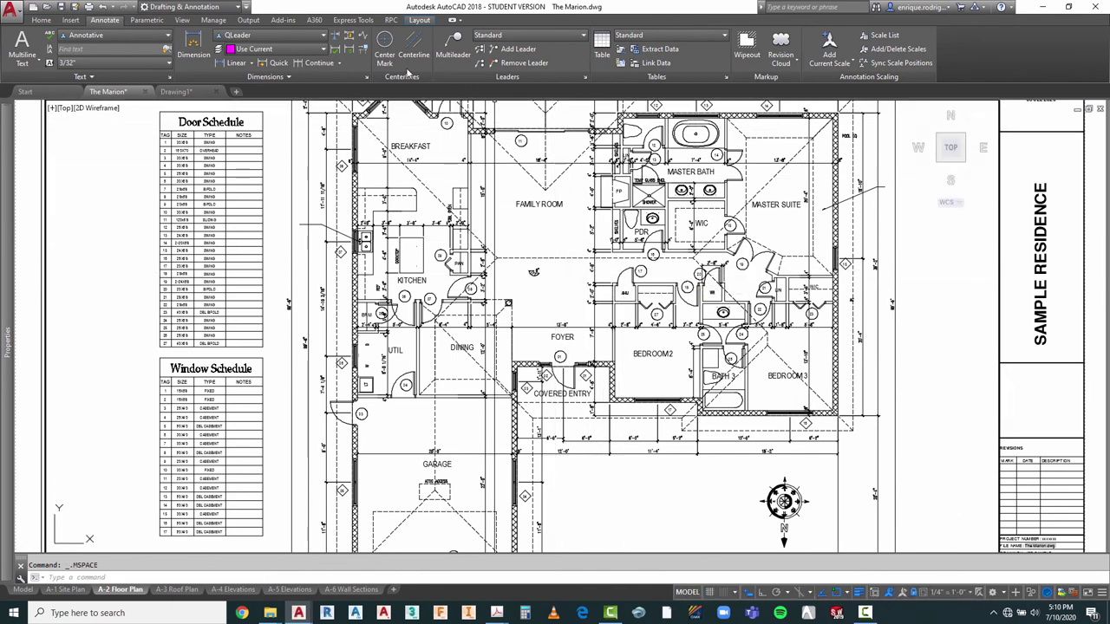
{"action": "left_click", "coordinate": [41, 20]}
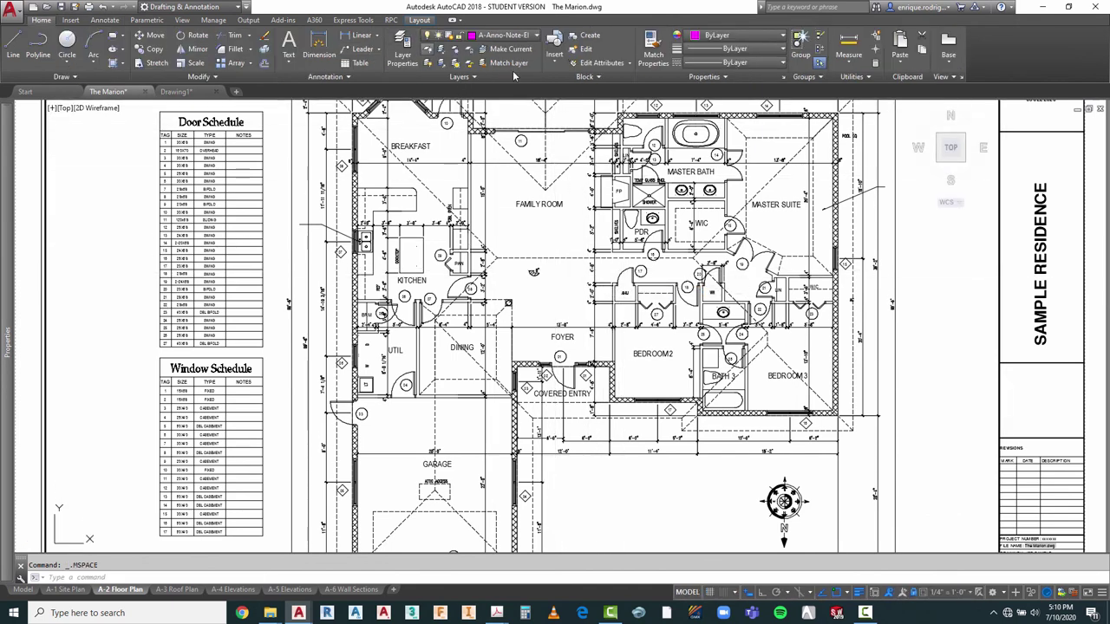
{"action": "key", "text": "Escape"}
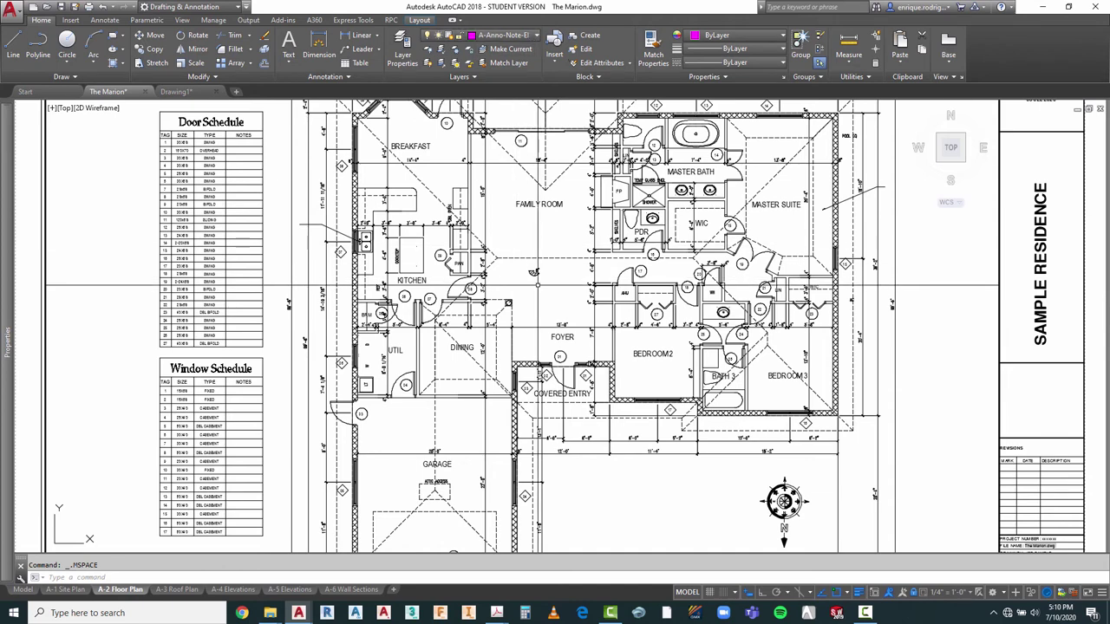
{"action": "left_click", "coordinate": [549, 264]}
{"action": "left_click", "coordinate": [528, 283]}
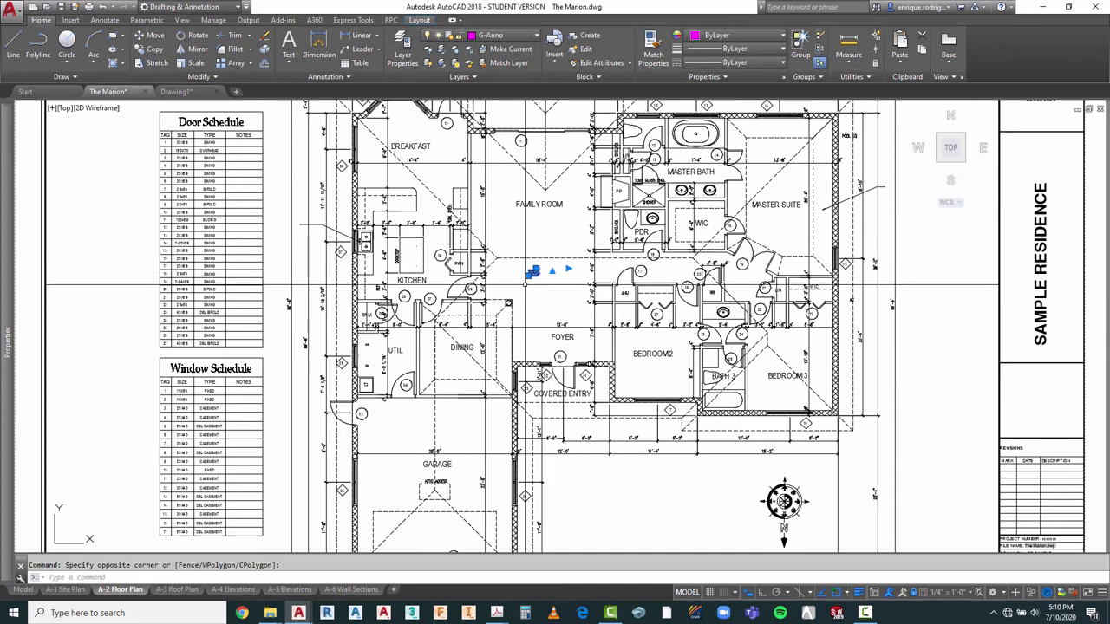
{"action": "left_click", "coordinate": [510, 36]}
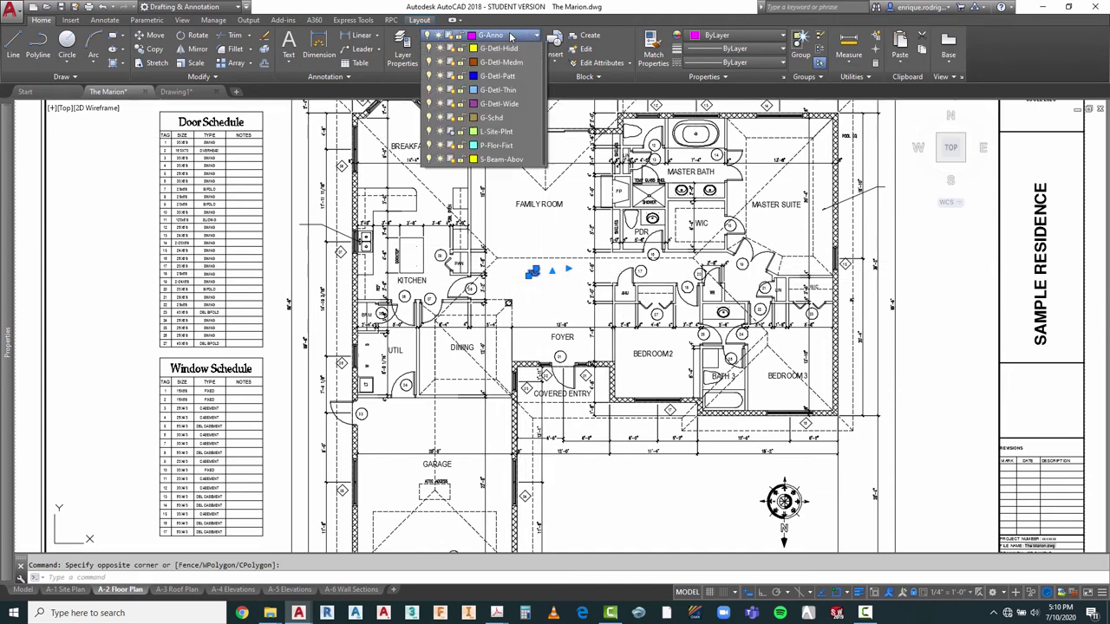
{"action": "scroll", "coordinate": [496, 83], "scroll_direction": "up", "scroll_amount": 15}
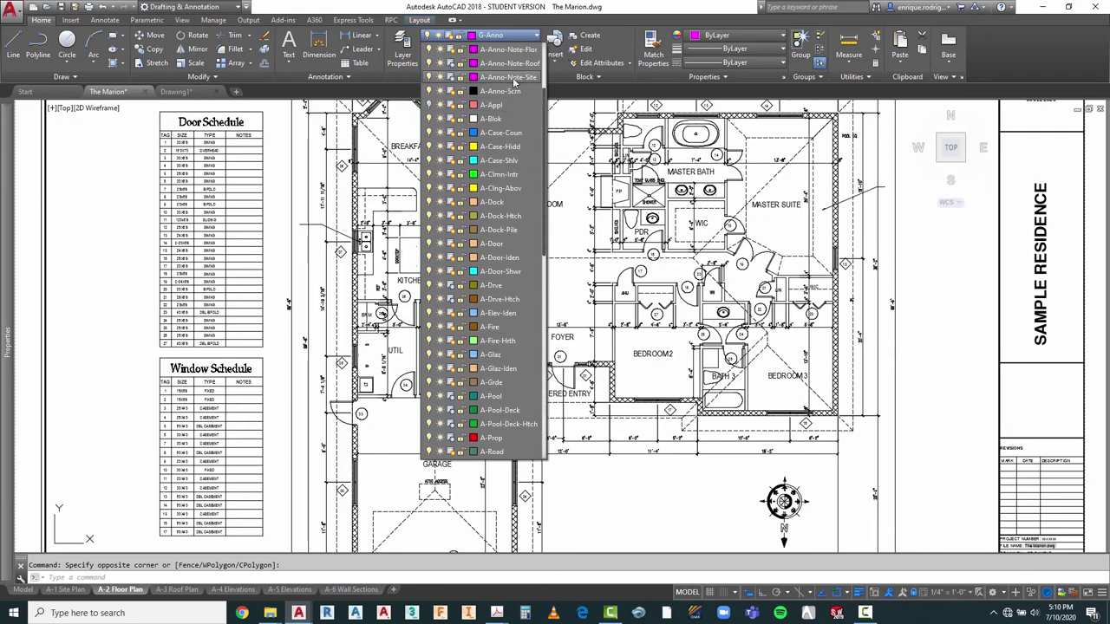
{"action": "key", "text": "Escape"}
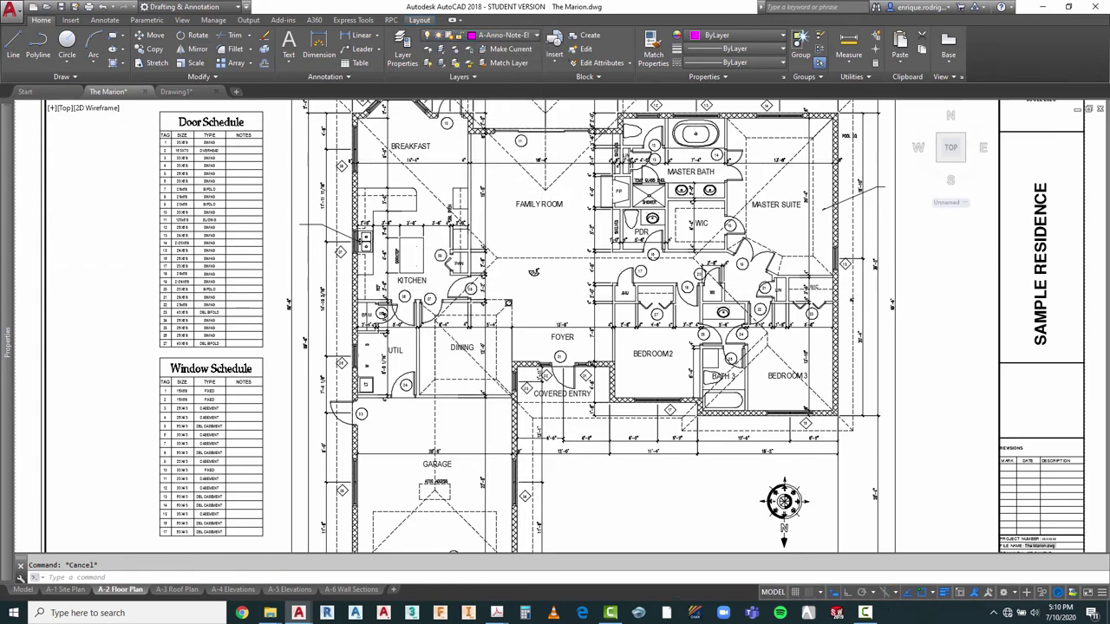
Step: Rotate the 6" step symbol between the family room and foyer 90 degrees counterclockwise
{"action": "scroll", "coordinate": [552, 286], "scroll_direction": "up", "scroll_amount": 5}
{"action": "scroll", "coordinate": [568, 306], "scroll_direction": "down", "scroll_amount": 5}
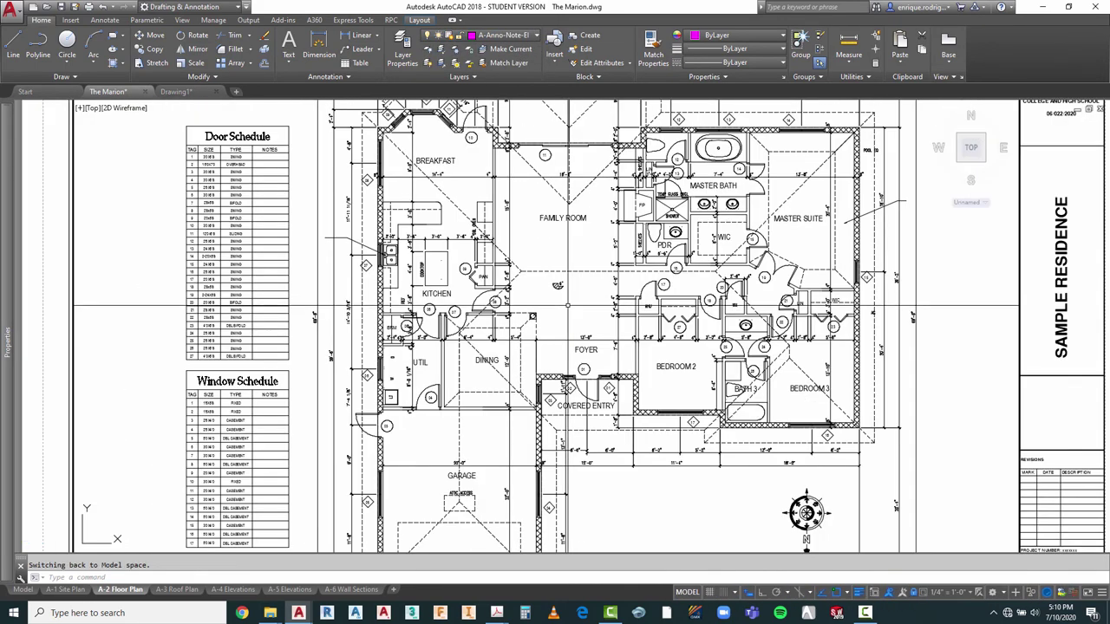
{"action": "scroll", "coordinate": [568, 305], "scroll_direction": "up", "scroll_amount": 4}
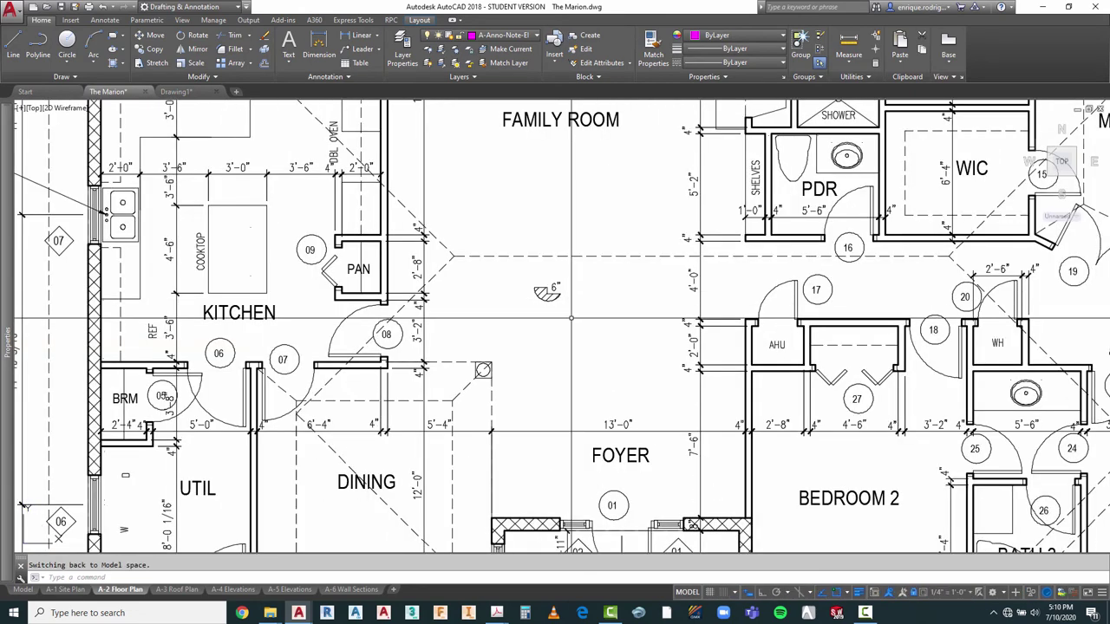
{"action": "key", "text": "Return"}
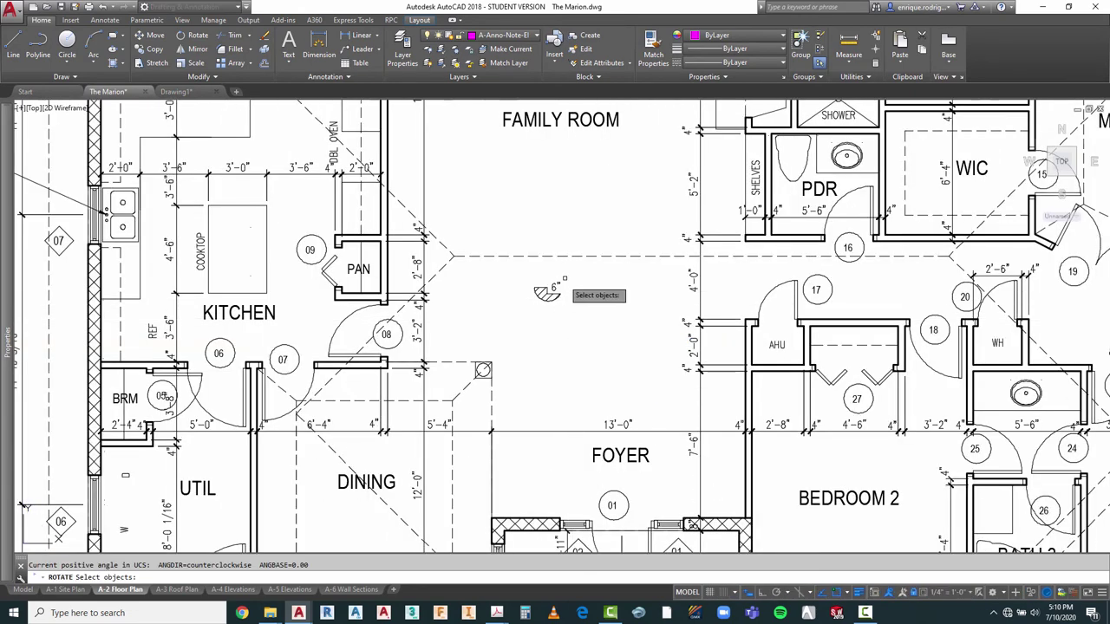
{"action": "left_click", "coordinate": [567, 265]}
{"action": "left_click", "coordinate": [529, 309]}
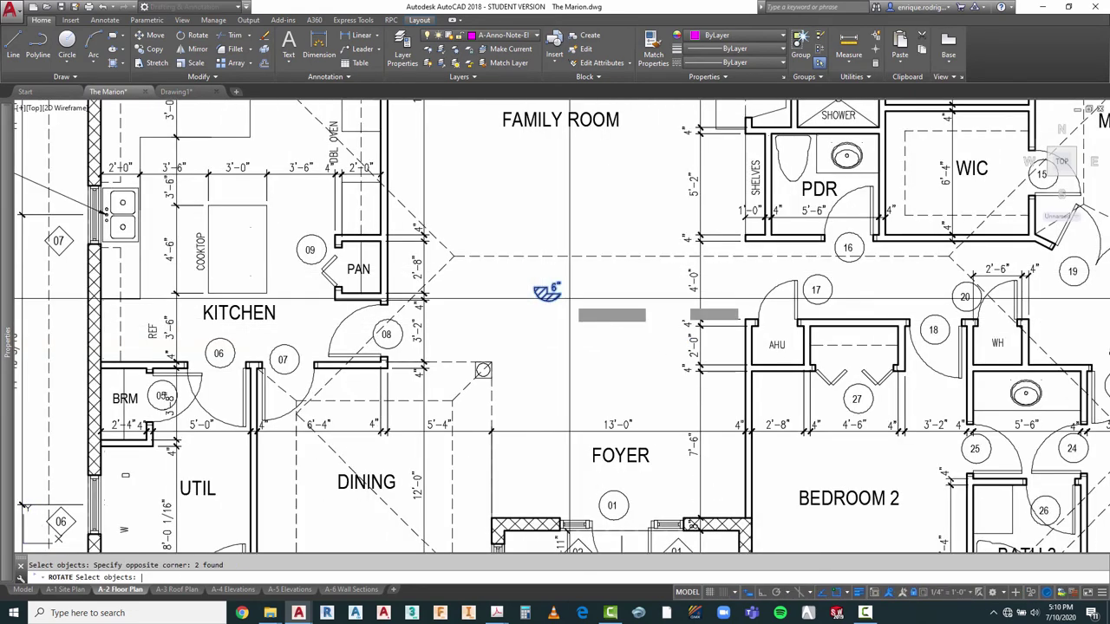
{"action": "key", "text": "Return"}
{"action": "left_click", "coordinate": [572, 295]}
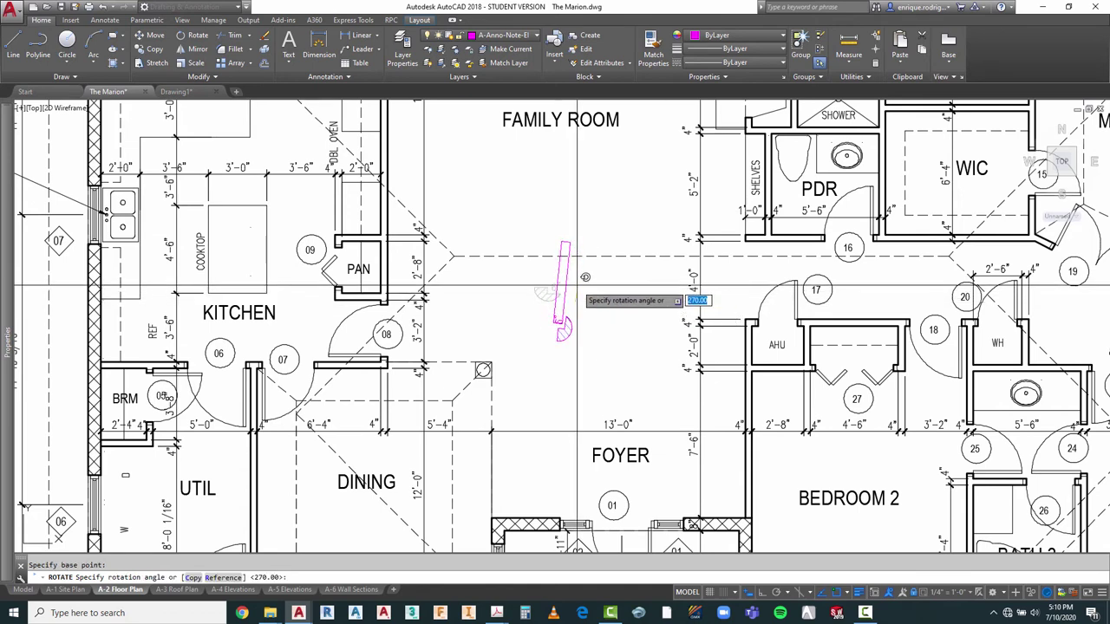
{"action": "key", "text": "F8"}
{"action": "key", "text": "Escape"}
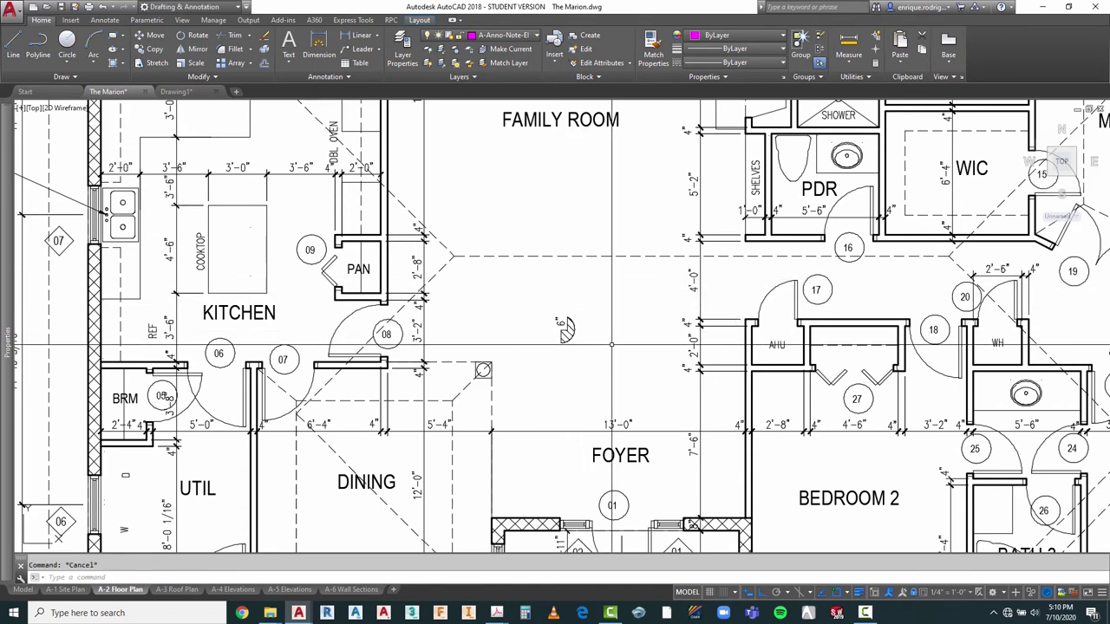
Step: Move the rotated 6" step symbol by its inner step corner onto the outer edge of the opening at family room door 11
{"action": "key", "text": "Return"}
{"action": "left_click", "coordinate": [587, 296]}
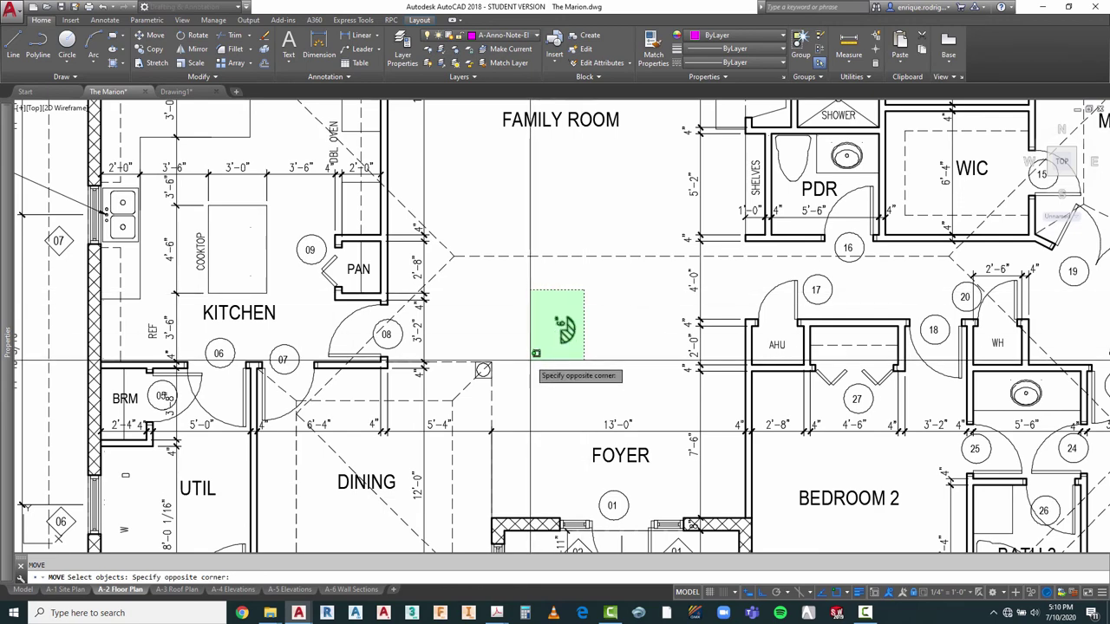
{"action": "left_click", "coordinate": [530, 359]}
{"action": "scroll", "coordinate": [556, 345], "scroll_direction": "up", "scroll_amount": 5}
{"action": "key", "text": "Return"}
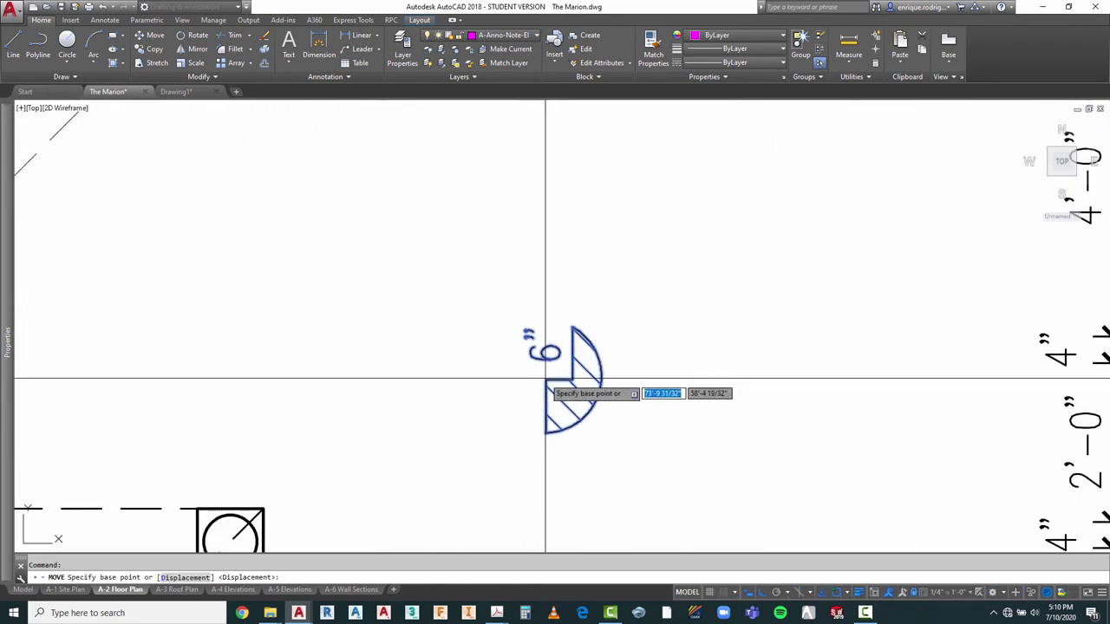
{"action": "left_click", "coordinate": [547, 380]}
{"action": "scroll", "coordinate": [640, 450], "scroll_direction": "down", "scroll_amount": 5}
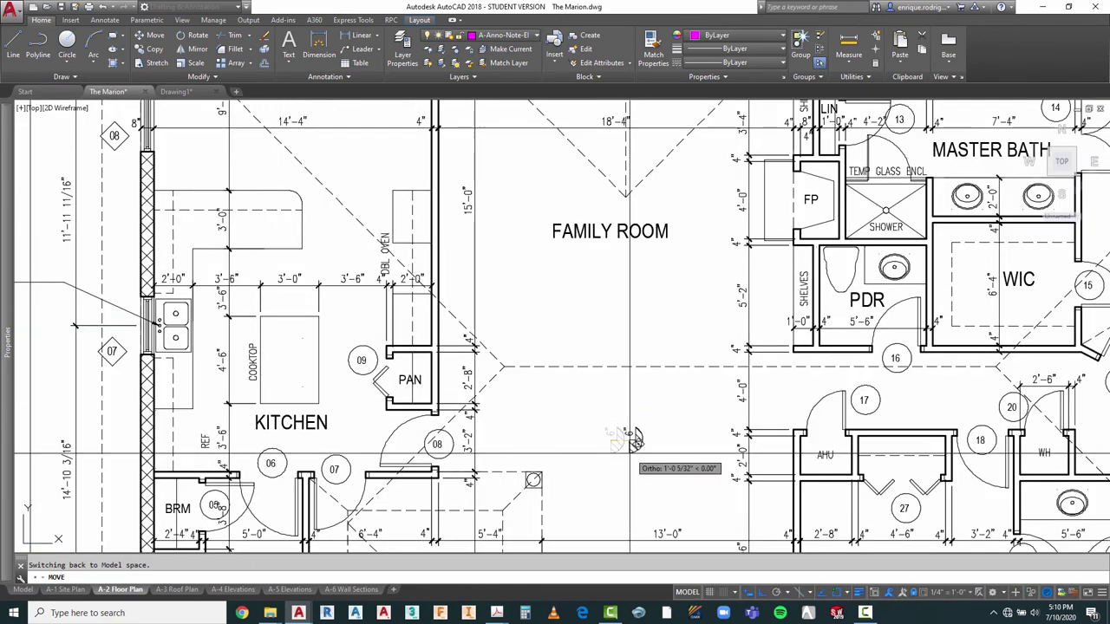
{"action": "scroll", "coordinate": [640, 450], "scroll_direction": "down", "scroll_amount": 2}
{"action": "scroll", "coordinate": [618, 187], "scroll_direction": "up", "scroll_amount": 5}
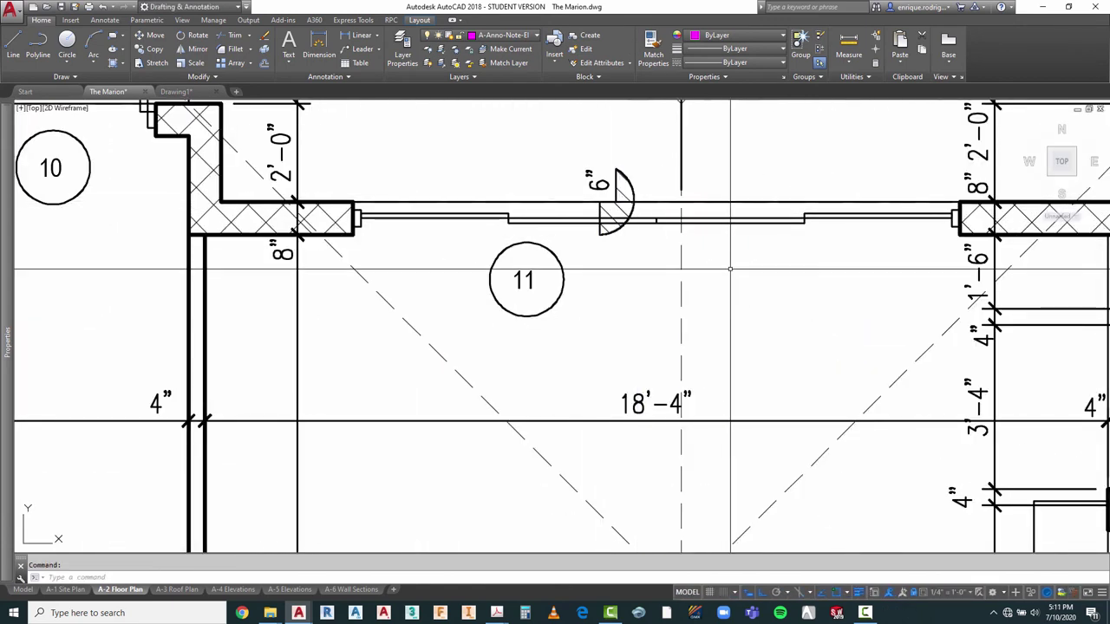
{"action": "scroll", "coordinate": [692, 291], "scroll_direction": "down", "scroll_amount": 4}
{"action": "key", "text": "Escape"}
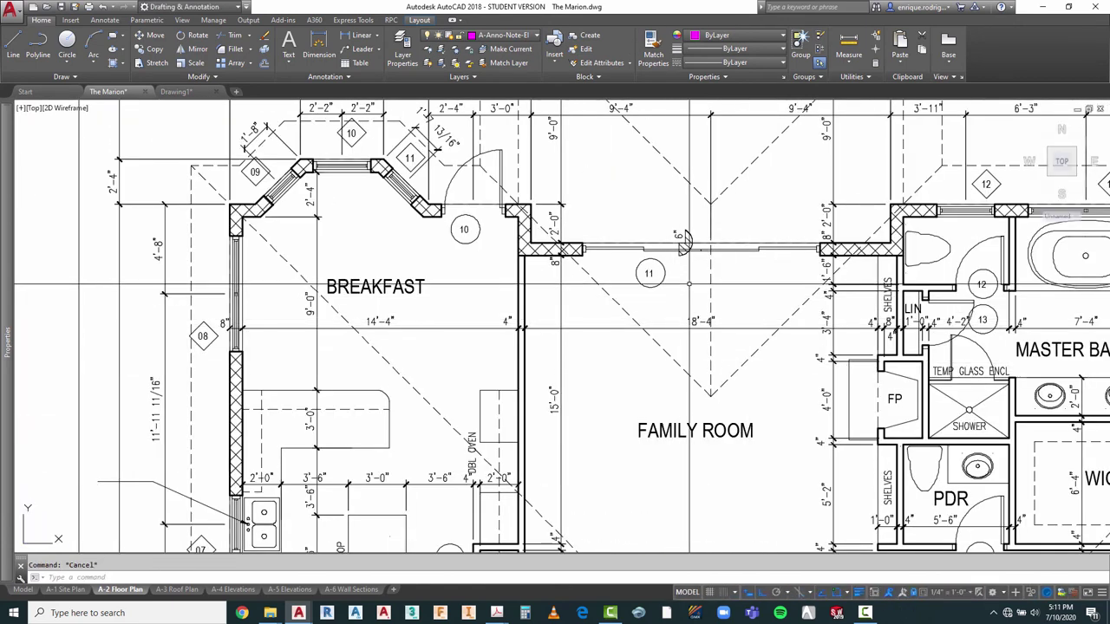
Step: Copy the 6" step symbol from door 11 onto the outer edge of the opening at breakfast room door 10
{"action": "type", "text": "ct o"}
{"action": "key", "text": "Return"}
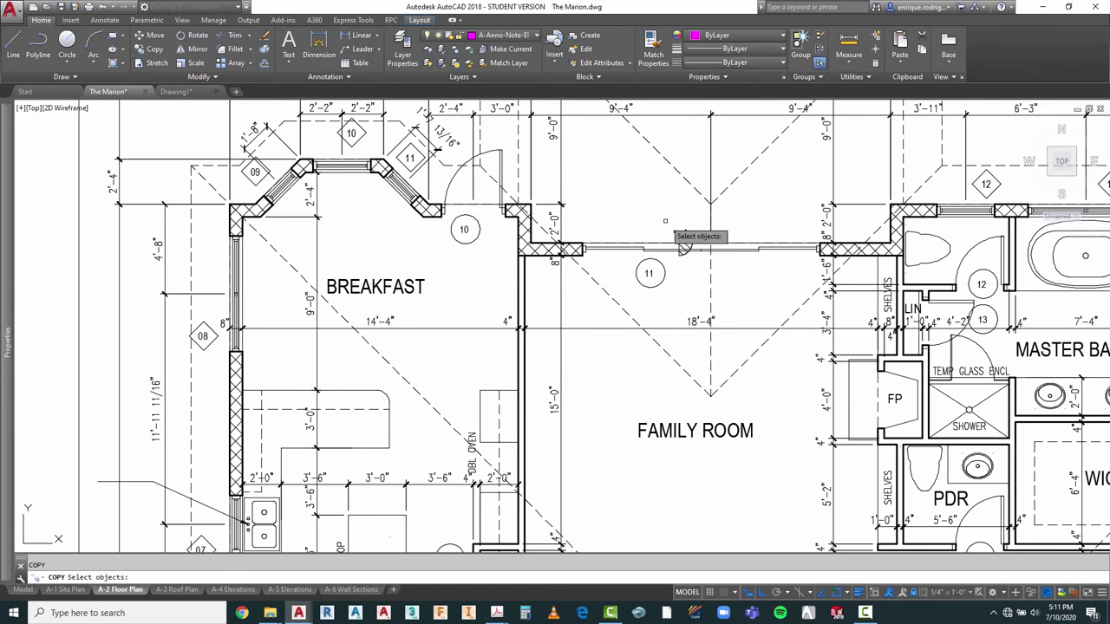
{"action": "left_click", "coordinate": [665, 221]}
{"action": "left_click", "coordinate": [698, 259]}
{"action": "scroll", "coordinate": [667, 227], "scroll_direction": "up", "scroll_amount": 5}
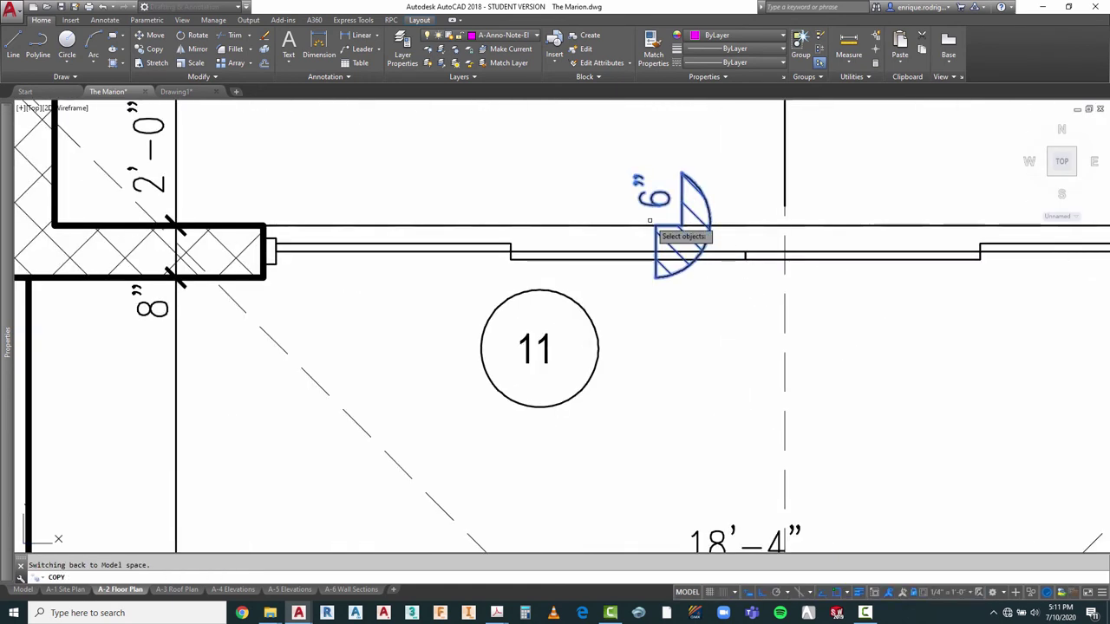
{"action": "key", "text": "Return"}
{"action": "scroll", "coordinate": [656, 225], "scroll_direction": "down", "scroll_amount": 6}
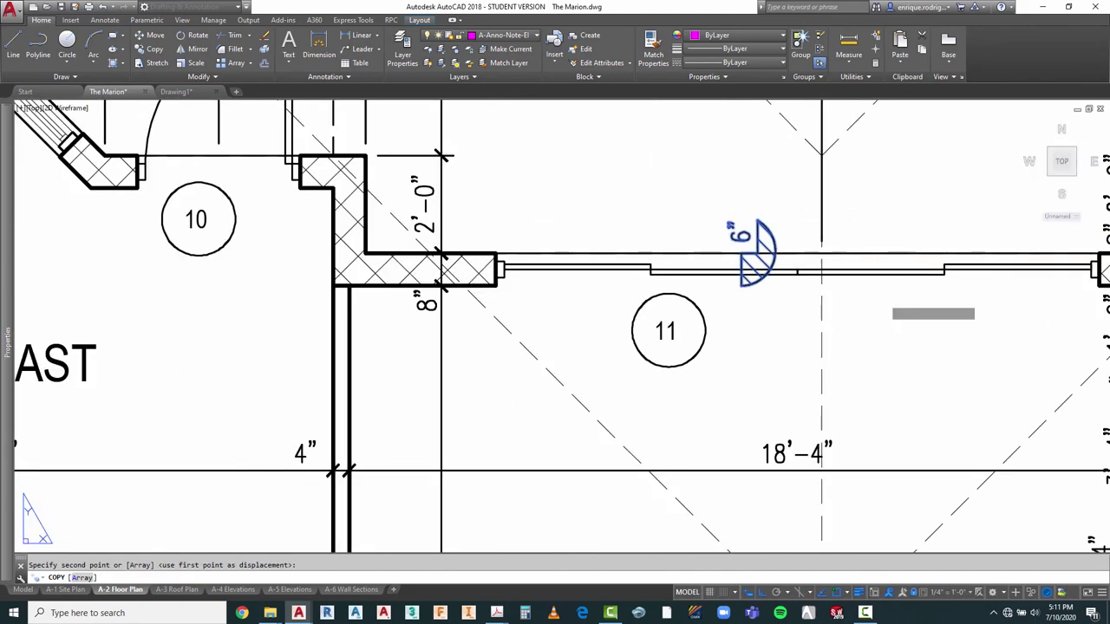
{"action": "scroll", "coordinate": [724, 245], "scroll_direction": "up", "scroll_amount": 5}
{"action": "scroll", "coordinate": [685, 294], "scroll_direction": "up", "scroll_amount": 2}
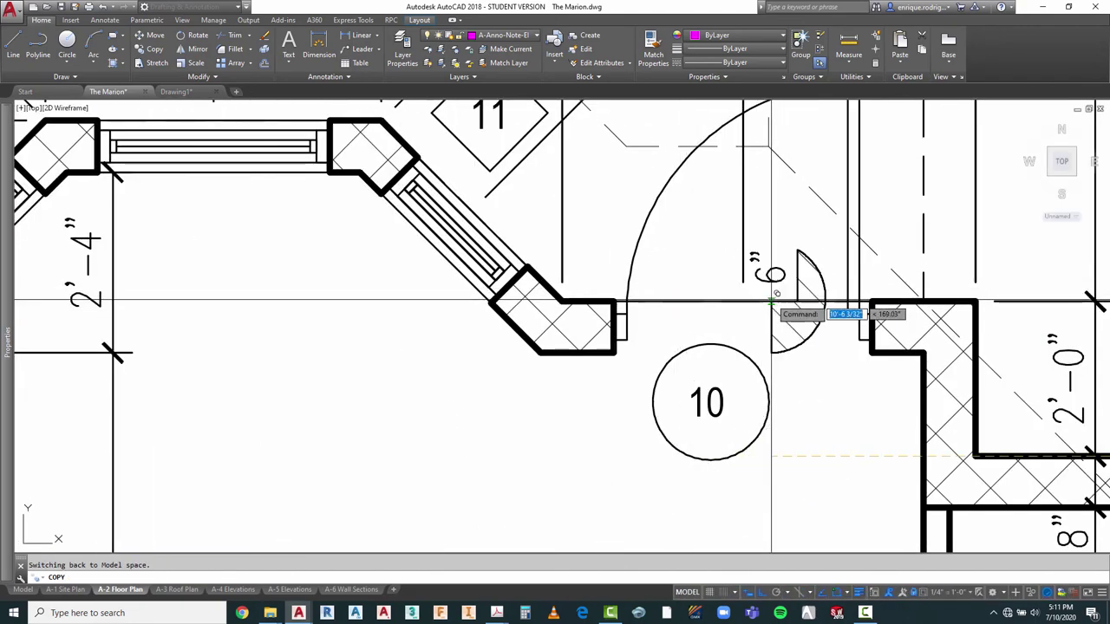
{"action": "scroll", "coordinate": [778, 300], "scroll_direction": "down", "scroll_amount": 8}
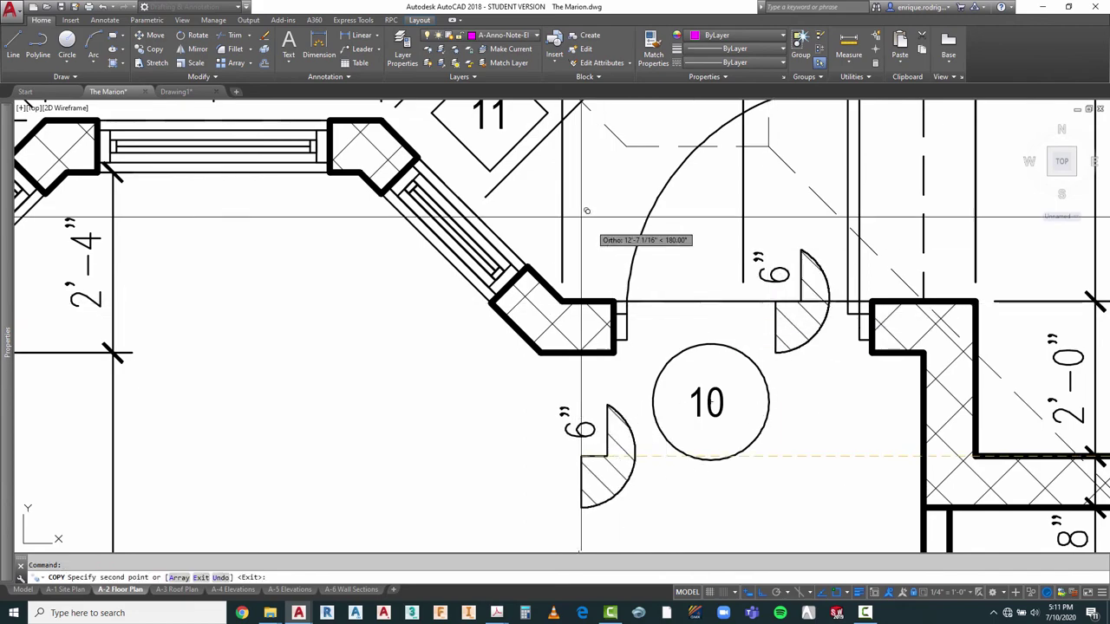
{"action": "key", "text": "Escape"}
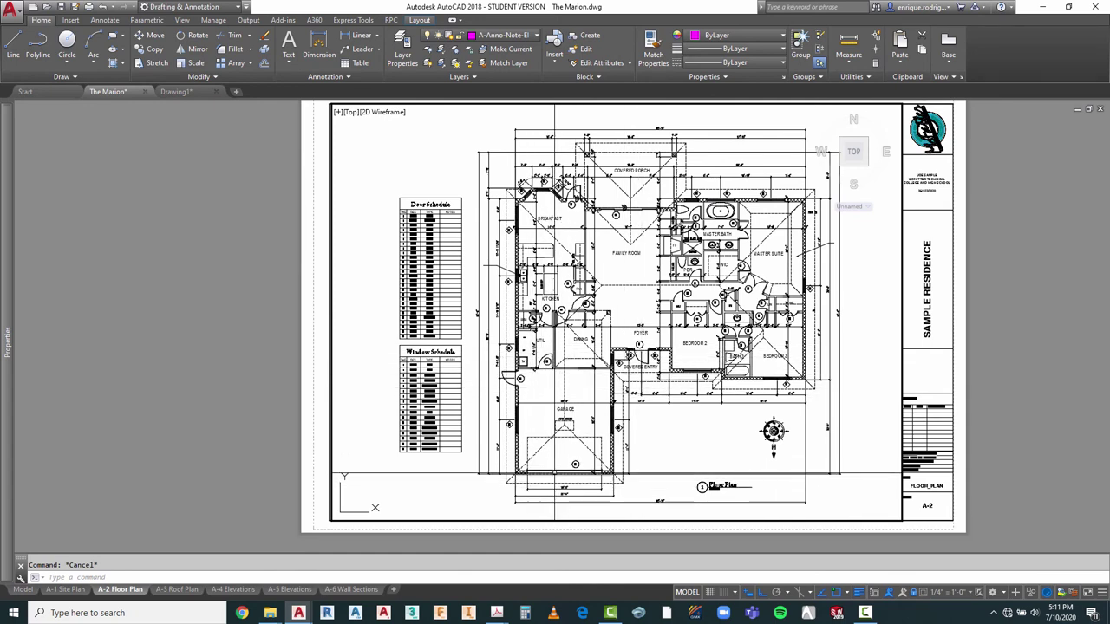
{"action": "double_click", "coordinate": [522, 461]}
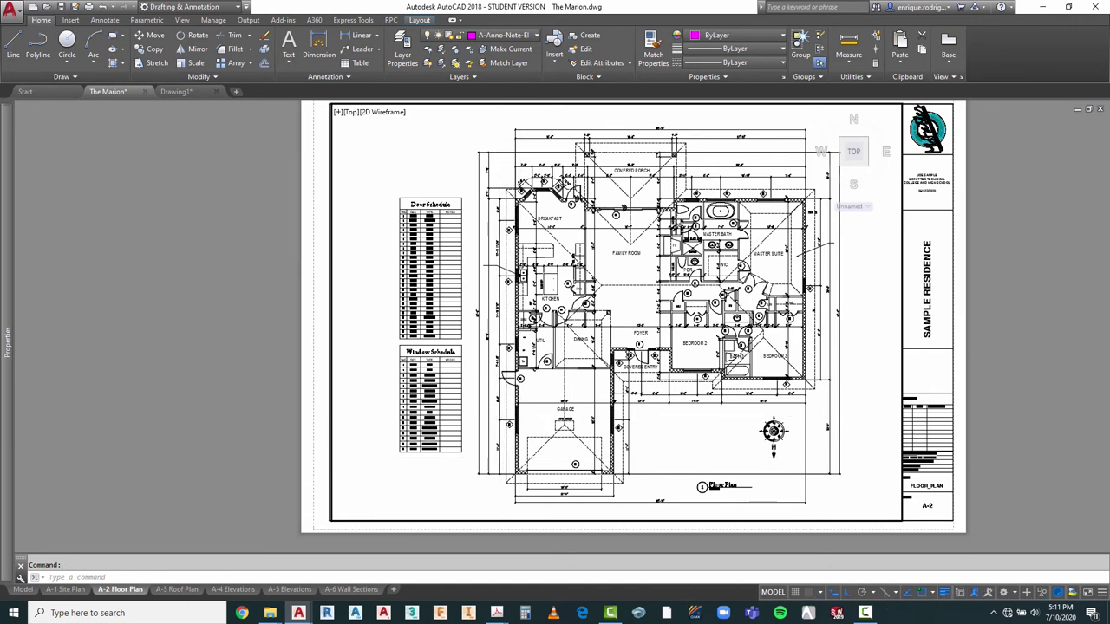
Step: Copy the 6" step symbol at family room door 11 to the open floor area at the family room's west side
{"action": "scroll", "coordinate": [506, 414], "scroll_direction": "up", "scroll_amount": 3}
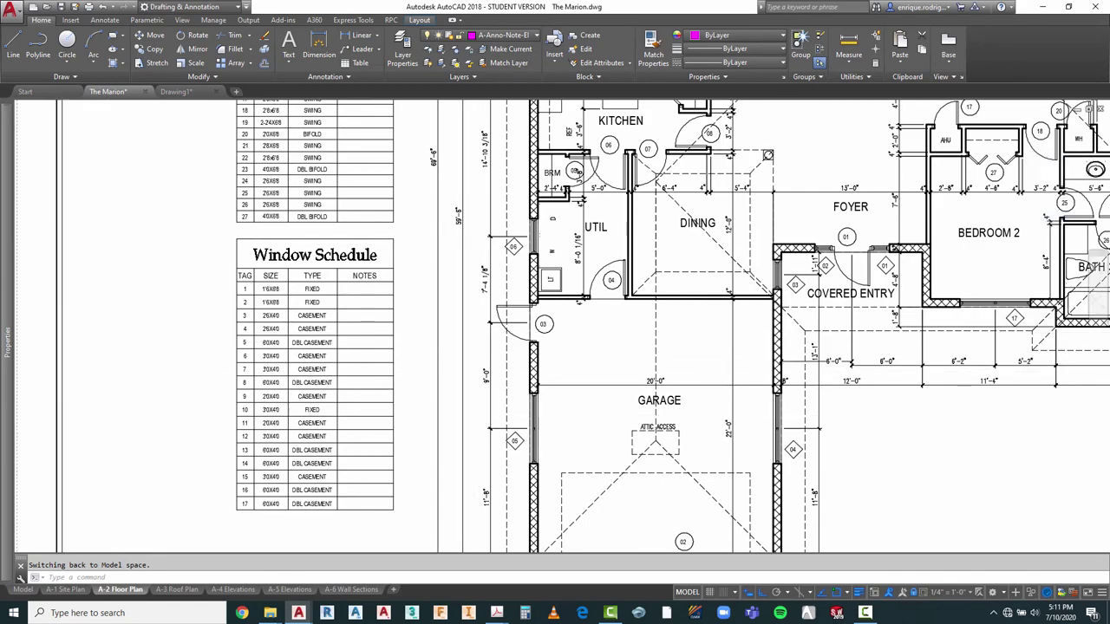
{"action": "double_click", "coordinate": [35, 347]}
{"action": "double_click", "coordinate": [481, 395]}
{"action": "scroll", "coordinate": [480, 394], "scroll_direction": "up", "scroll_amount": 5}
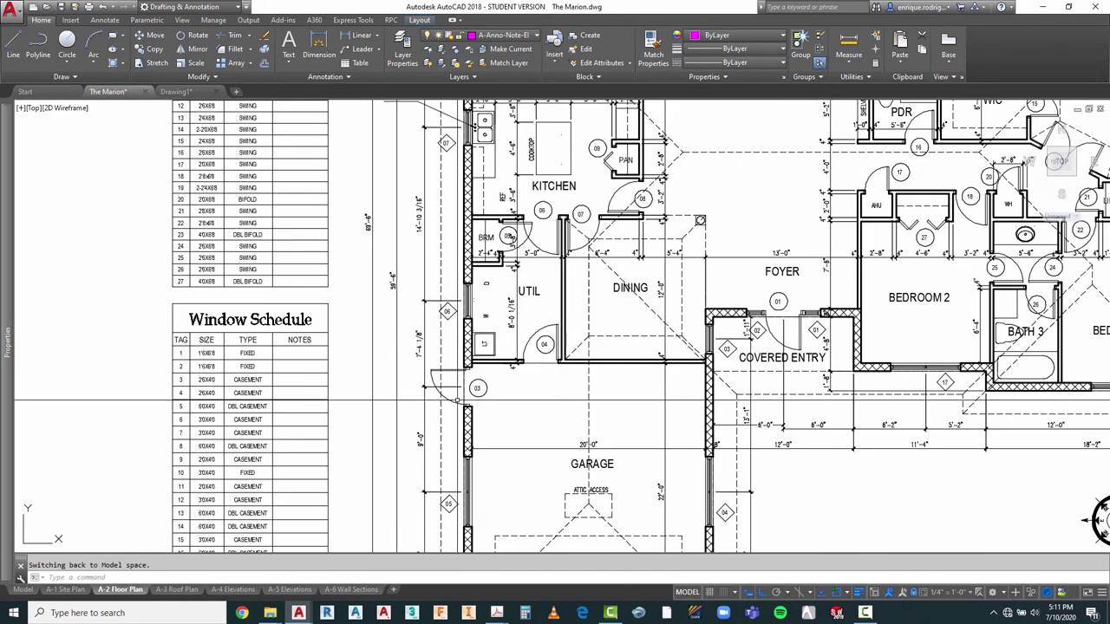
{"action": "scroll", "coordinate": [481, 395], "scroll_direction": "down", "scroll_amount": 2}
{"action": "scroll", "coordinate": [468, 407], "scroll_direction": "down", "scroll_amount": 3}
{"action": "scroll", "coordinate": [545, 261], "scroll_direction": "up", "scroll_amount": 5}
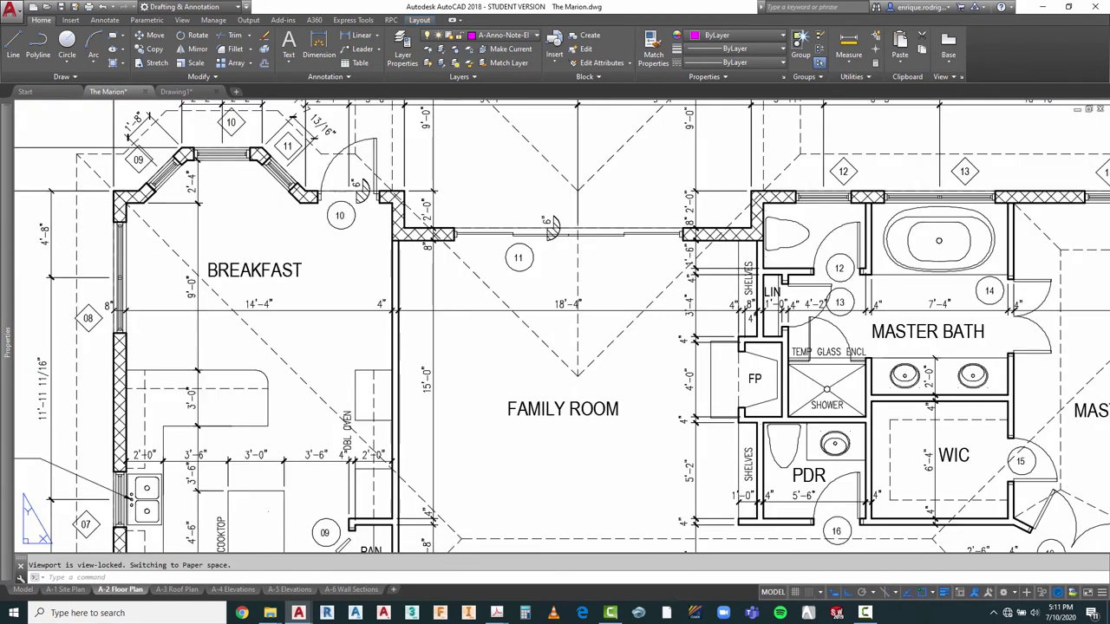
{"action": "type", "text": "O"}
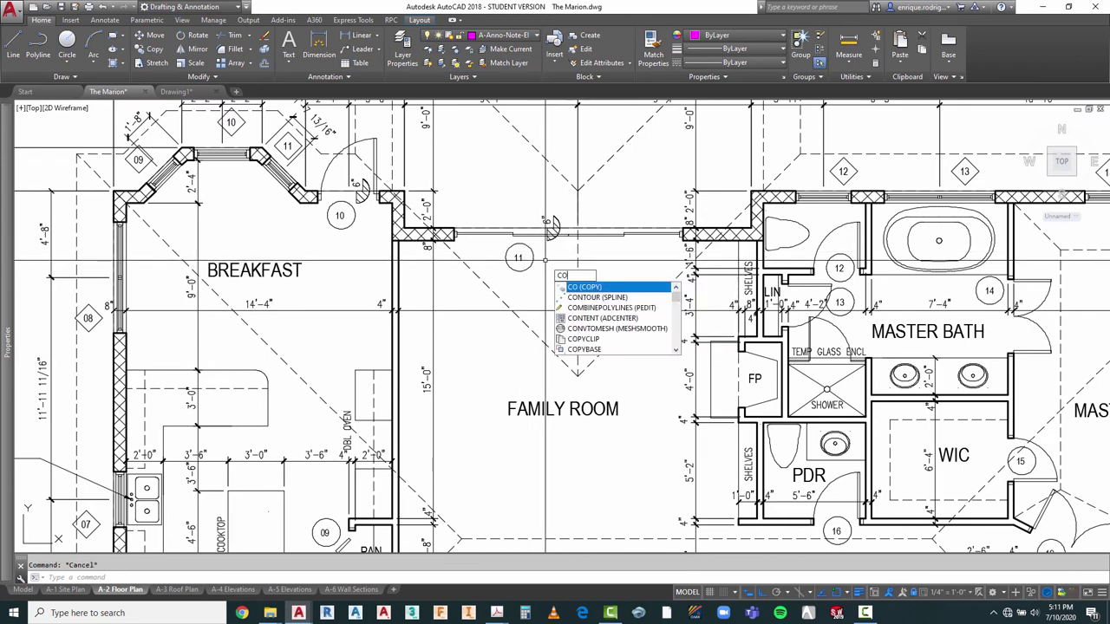
{"action": "key", "text": "Return"}
{"action": "left_click", "coordinate": [535, 211]}
{"action": "left_click", "coordinate": [567, 255]}
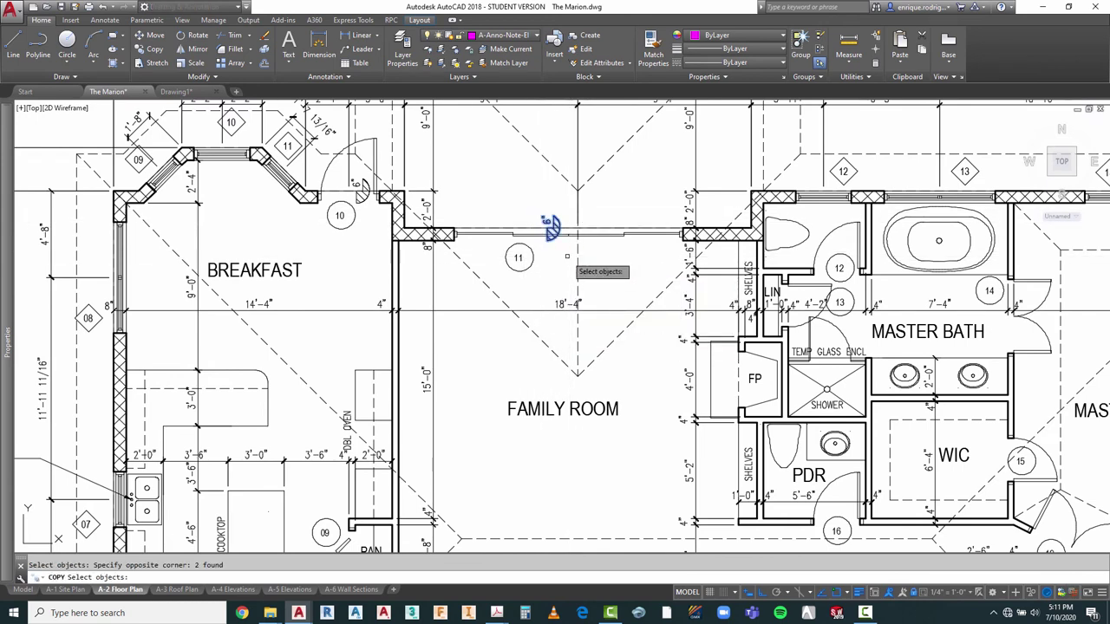
{"action": "key", "text": "Return"}
{"action": "left_click", "coordinate": [558, 259]}
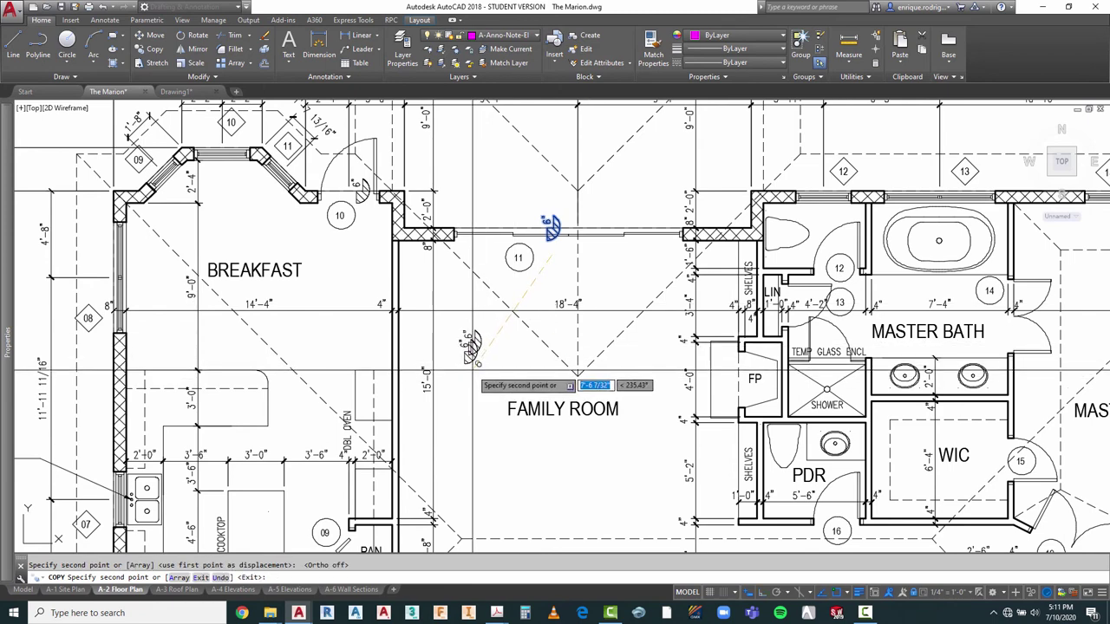
{"action": "scroll", "coordinate": [483, 354], "scroll_direction": "up", "scroll_amount": 4}
{"action": "key", "text": "Escape"}
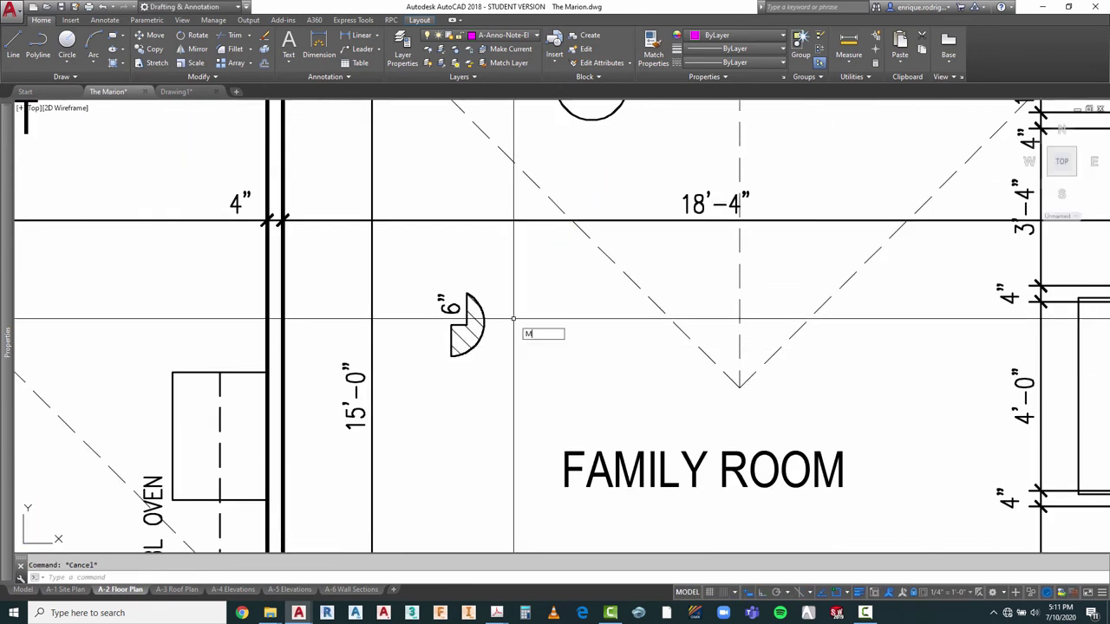
Step: Mirror the copied 6" step symbol in the family room across a horizontal line and erase the source objects
{"action": "left_click", "coordinate": [505, 278]}
{"action": "left_click", "coordinate": [427, 365]}
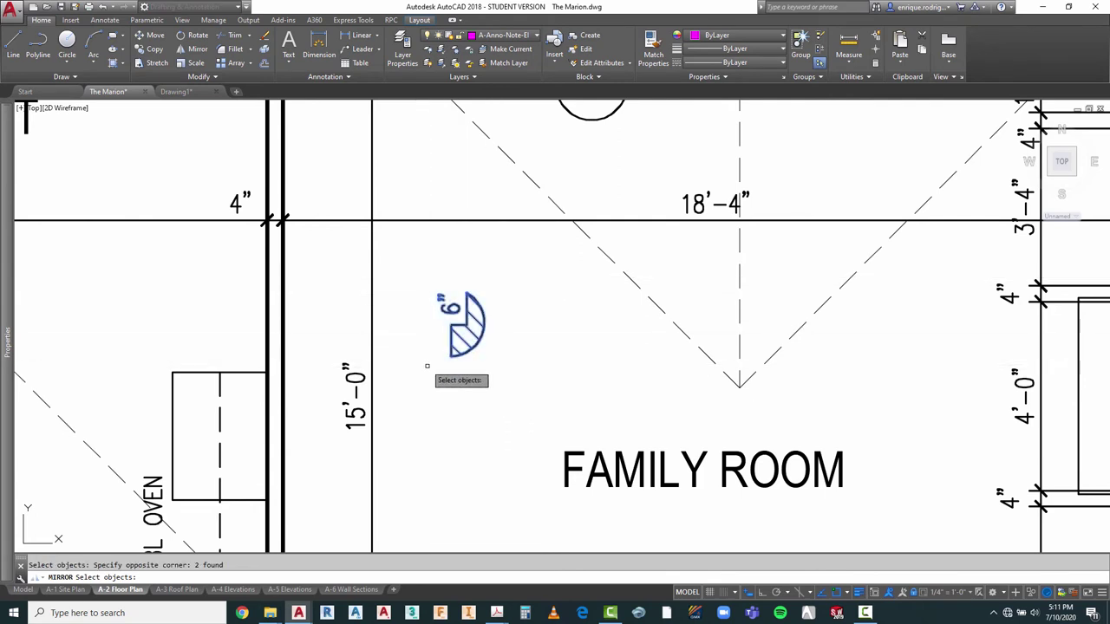
{"action": "key", "text": "Return"}
{"action": "left_click", "coordinate": [430, 370]}
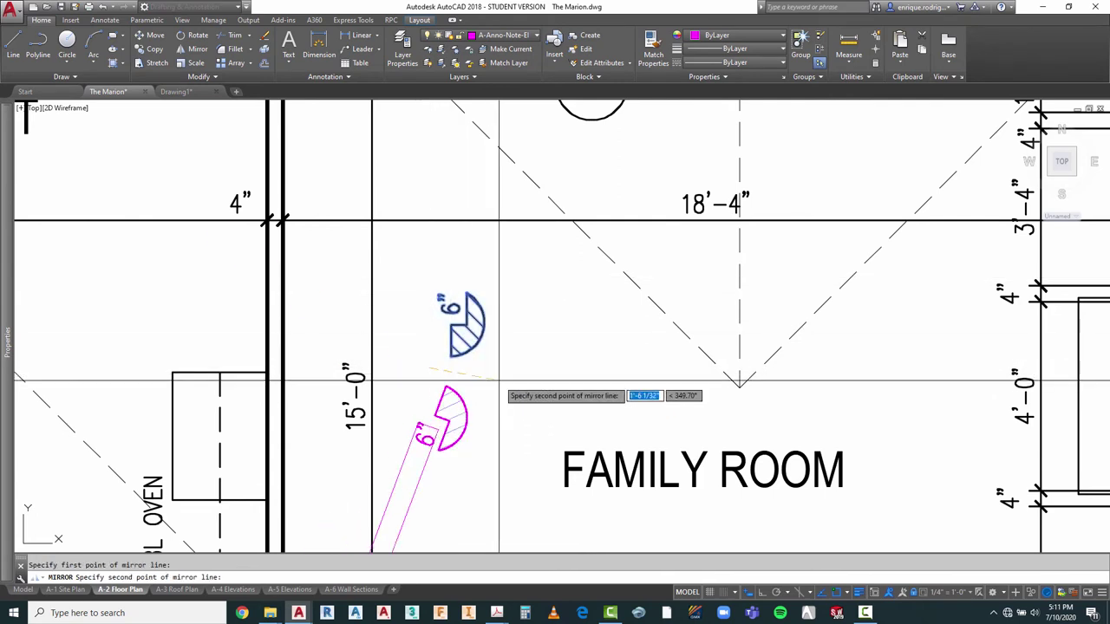
{"action": "key", "text": "F8"}
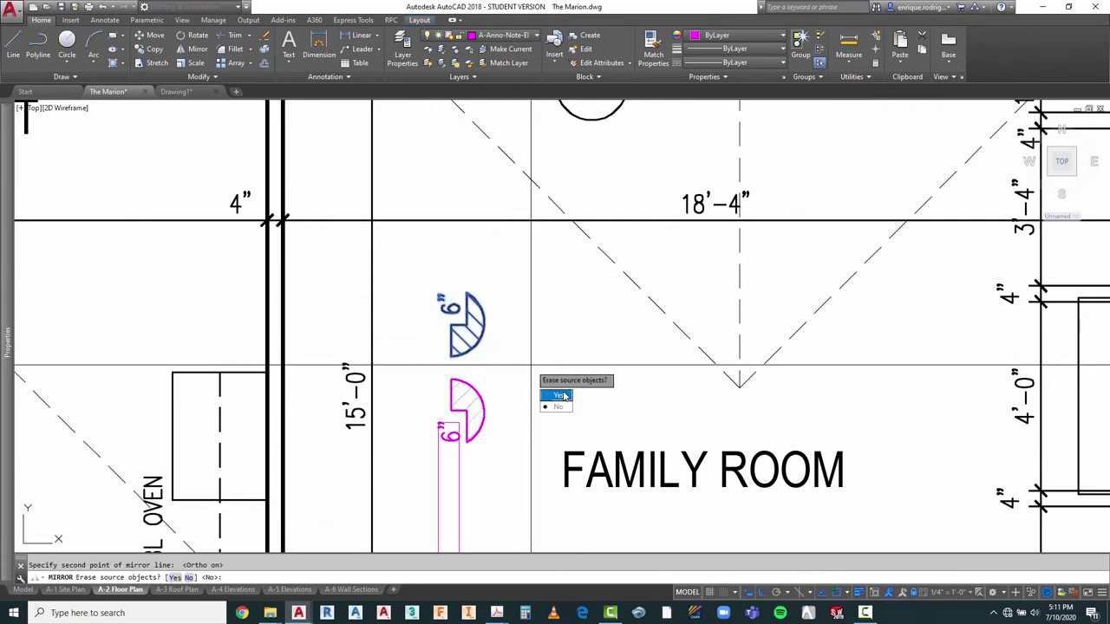
{"action": "left_click", "coordinate": [563, 393]}
{"action": "type", "text": "y"}
{"action": "key", "text": "Return"}
Step: Copy the mirrored 6" step symbol by its inner step corner onto the outer edge of the opening at foyer door 01
{"action": "scroll", "coordinate": [510, 260], "scroll_direction": "down", "scroll_amount": 4}
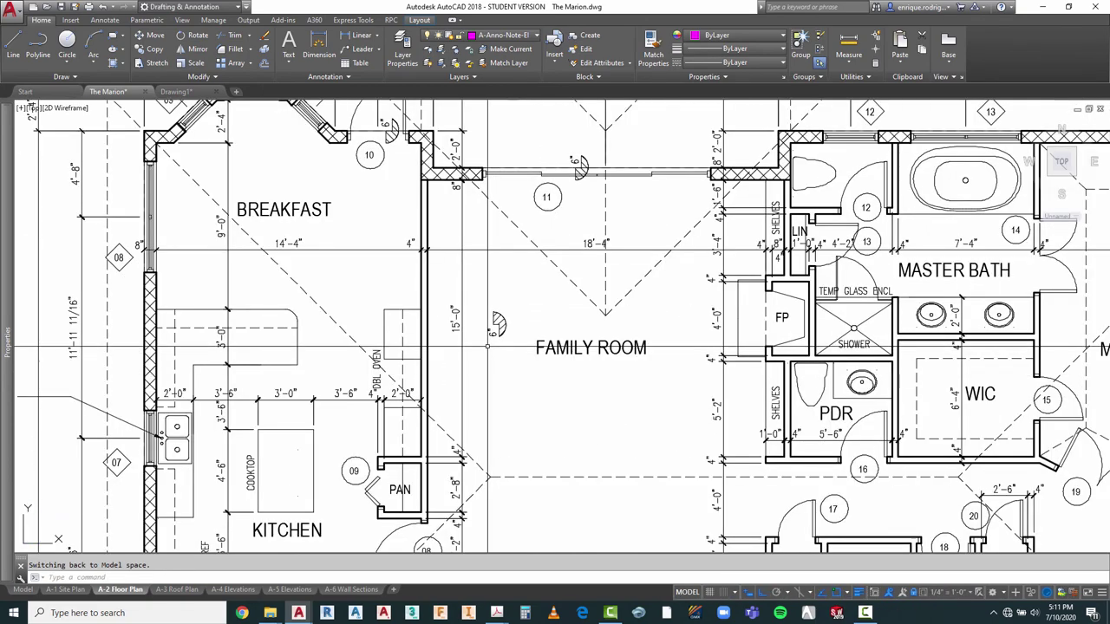
{"action": "scroll", "coordinate": [485, 334], "scroll_direction": "up", "scroll_amount": 4}
{"action": "scroll", "coordinate": [500, 317], "scroll_direction": "down", "scroll_amount": 5}
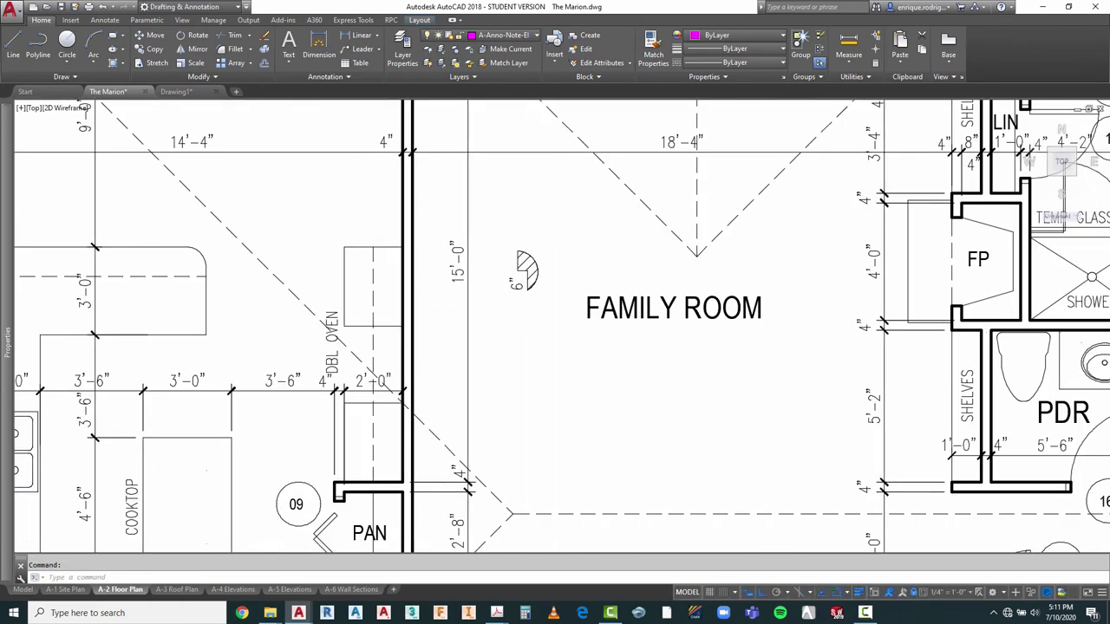
{"action": "key", "text": "Escape"}
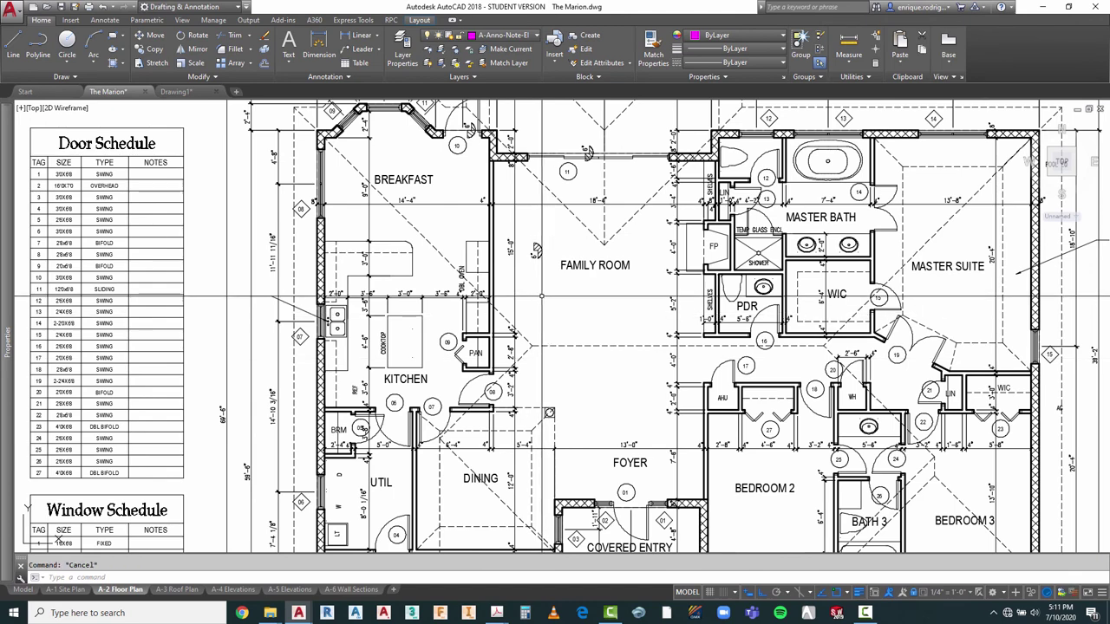
{"action": "type", "text": "CO"}
{"action": "key", "text": "Return"}
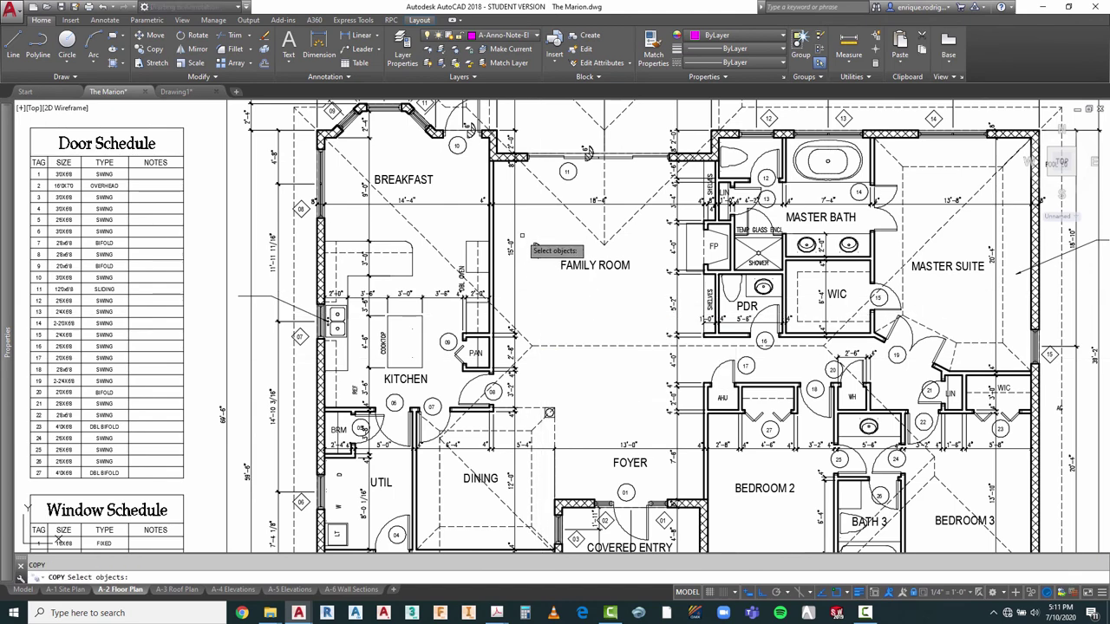
{"action": "left_click_drag", "start_coordinate": [522, 235], "coordinate": [552, 254]}
{"action": "key", "text": "Return"}
{"action": "scroll", "coordinate": [541, 253], "scroll_direction": "up", "scroll_amount": 5}
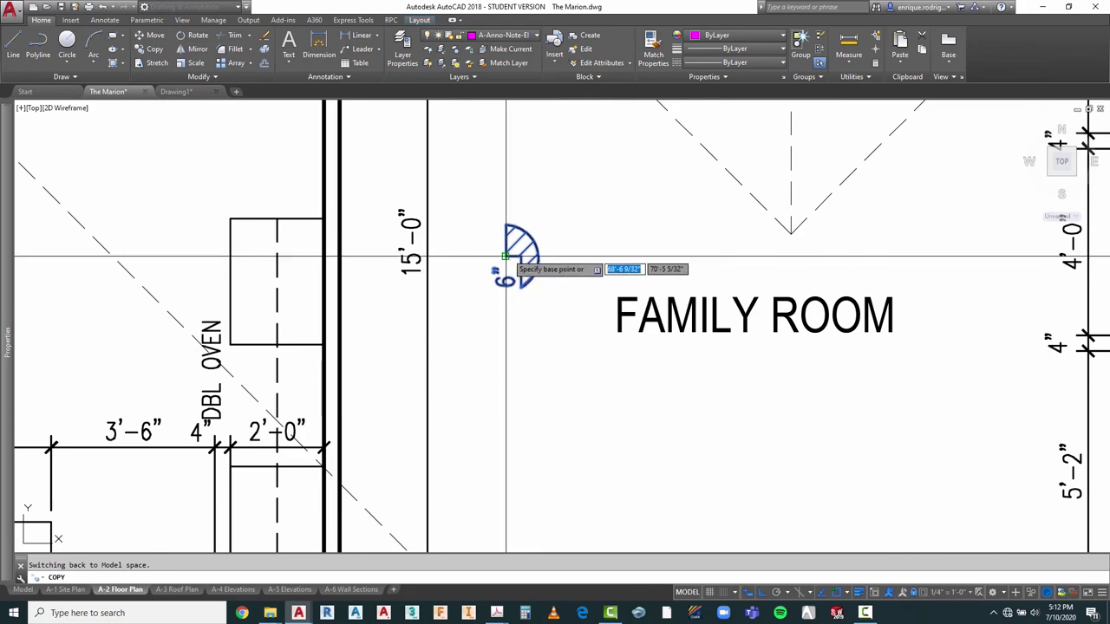
{"action": "left_click", "coordinate": [507, 253]}
{"action": "scroll", "coordinate": [510, 202], "scroll_direction": "down", "scroll_amount": 5}
{"action": "scroll", "coordinate": [547, 321], "scroll_direction": "down", "scroll_amount": 2}
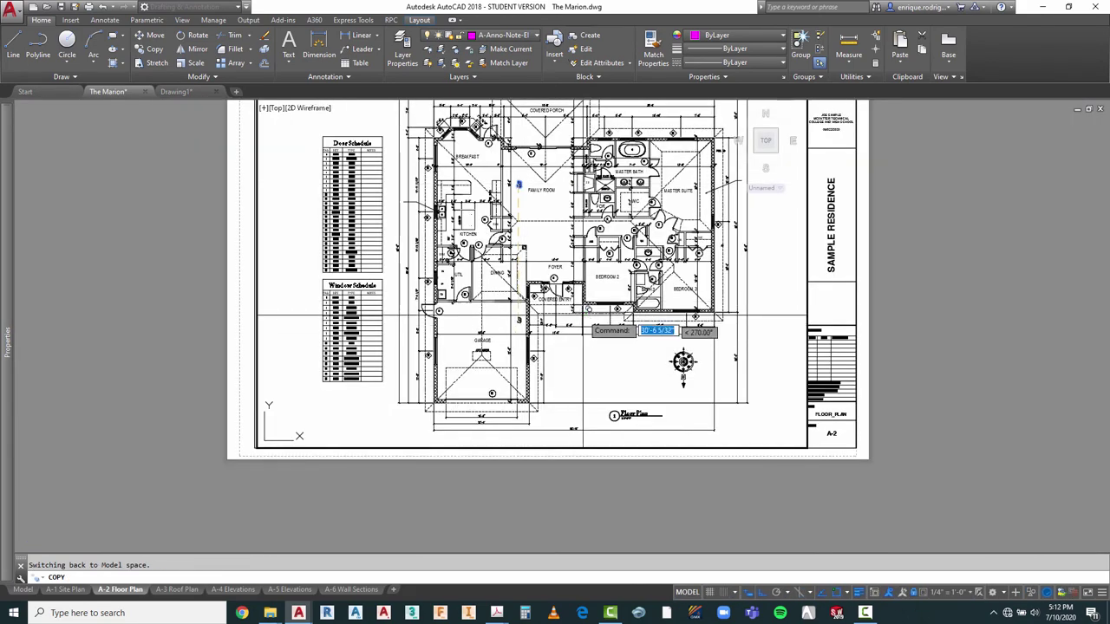
{"action": "scroll", "coordinate": [552, 317], "scroll_direction": "up", "scroll_amount": 8}
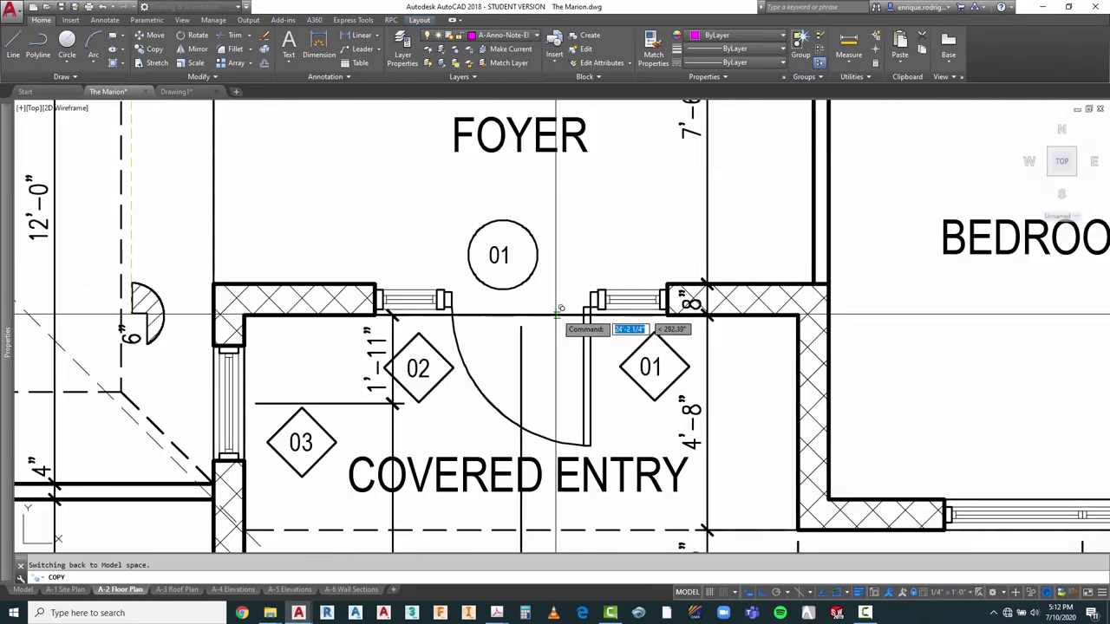
{"action": "scroll", "coordinate": [816, 399], "scroll_direction": "down", "scroll_amount": 5}
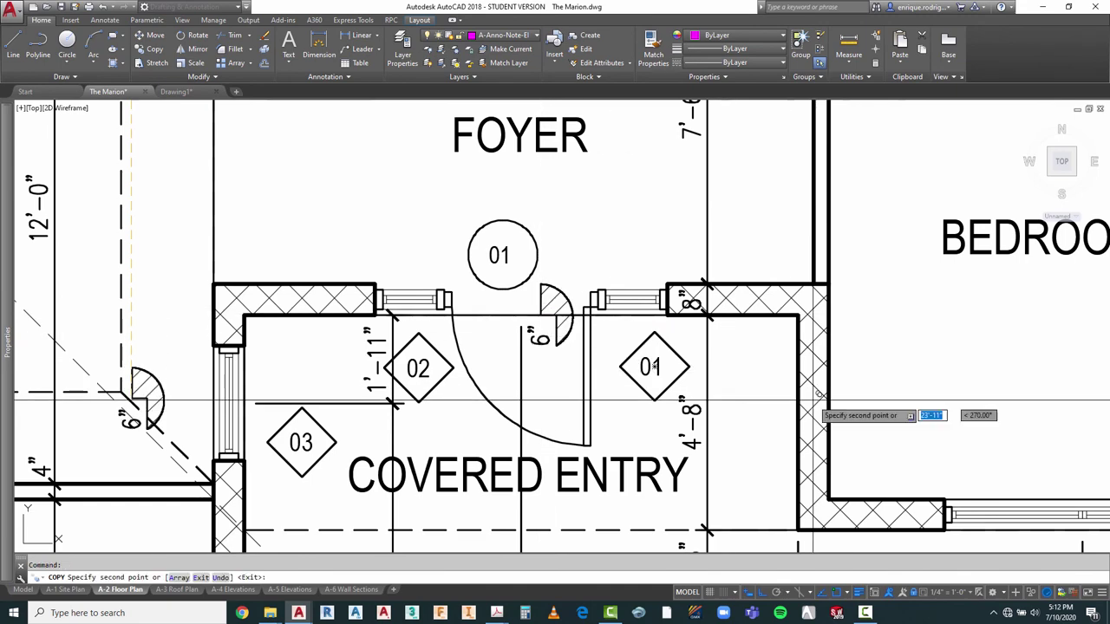
{"action": "scroll", "coordinate": [763, 434], "scroll_direction": "down", "scroll_amount": 4}
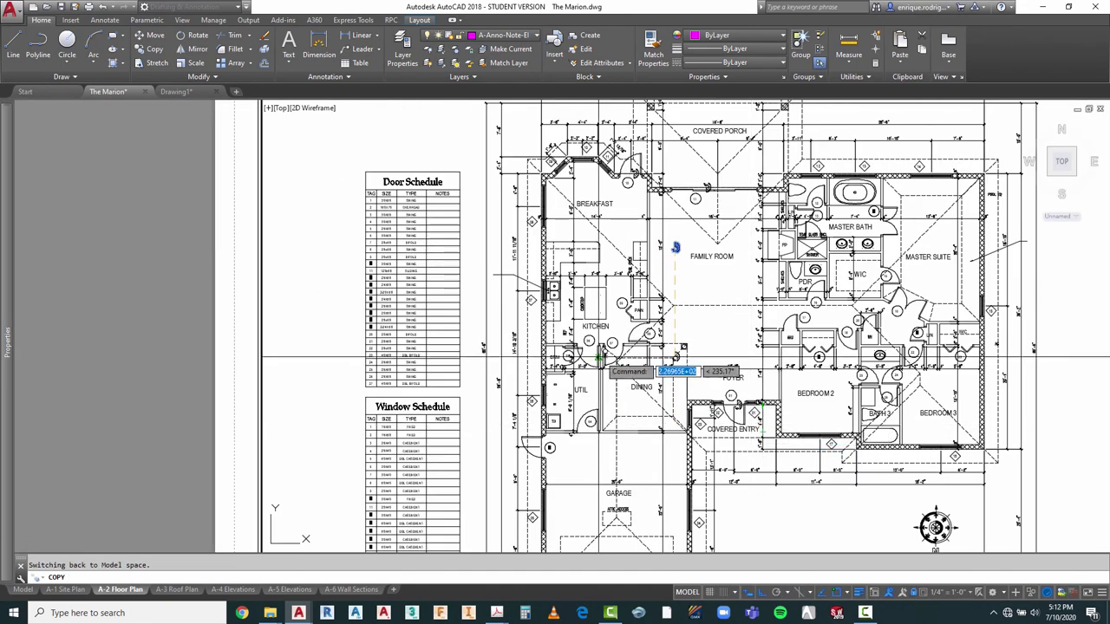
{"action": "scroll", "coordinate": [663, 239], "scroll_direction": "up", "scroll_amount": 4}
{"action": "key", "text": "Escape"}
Step: Move the mirrored step symbol from the family room by its inner step corner onto the garage-side edge of the opening at utility door 04
{"action": "scroll", "coordinate": [664, 238], "scroll_direction": "up", "scroll_amount": 2}
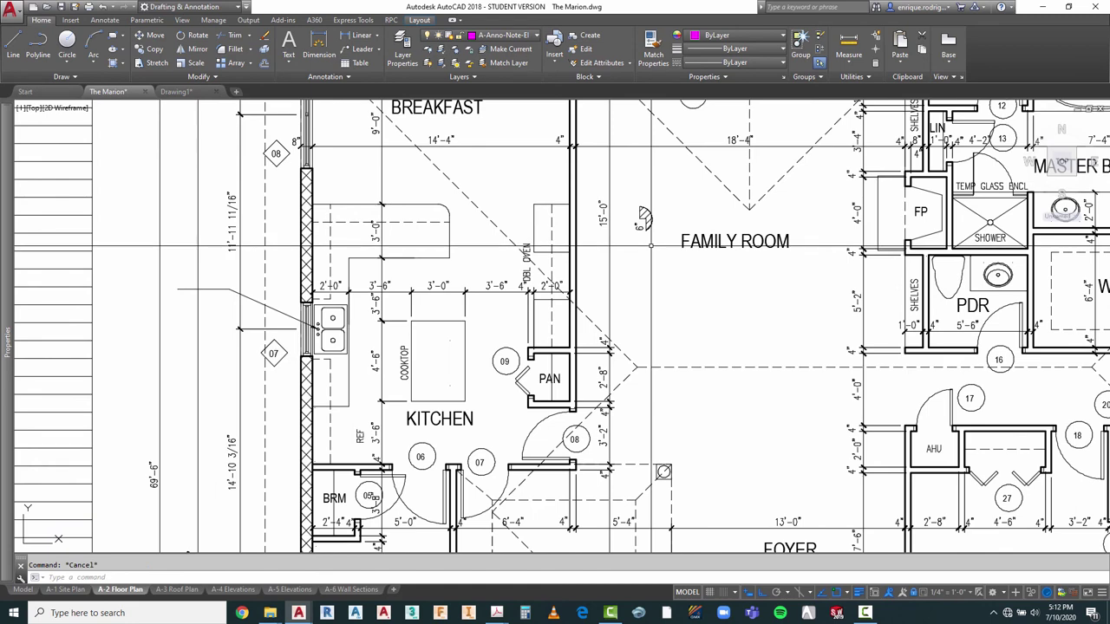
{"action": "left_click", "coordinate": [656, 207]}
{"action": "left_click", "coordinate": [626, 241]}
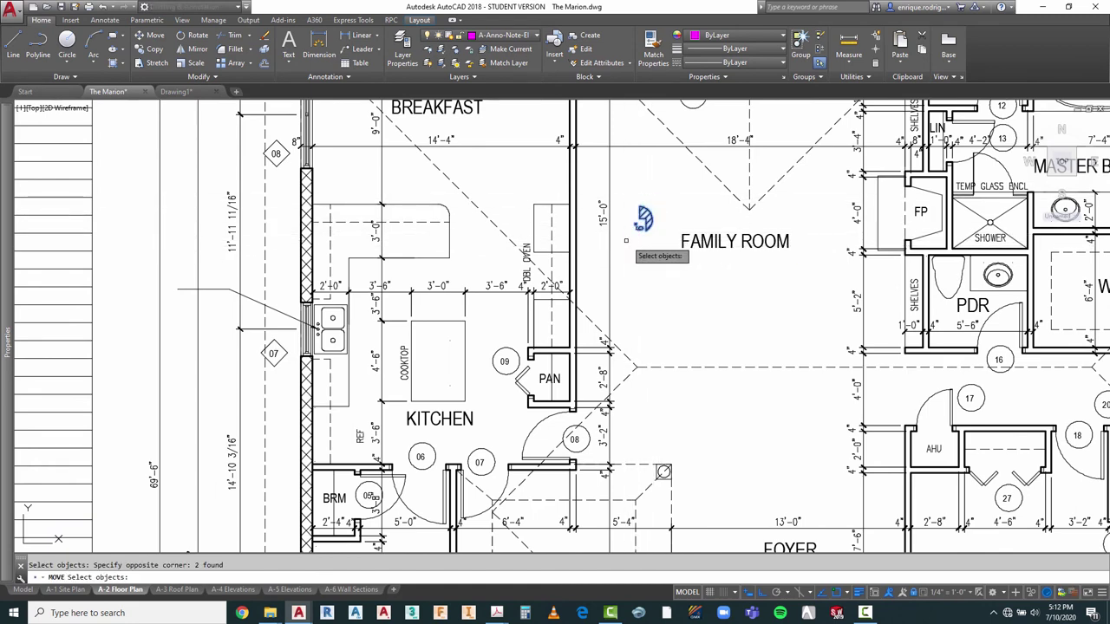
{"action": "key", "text": "Return"}
{"action": "scroll", "coordinate": [638, 212], "scroll_direction": "up", "scroll_amount": 7}
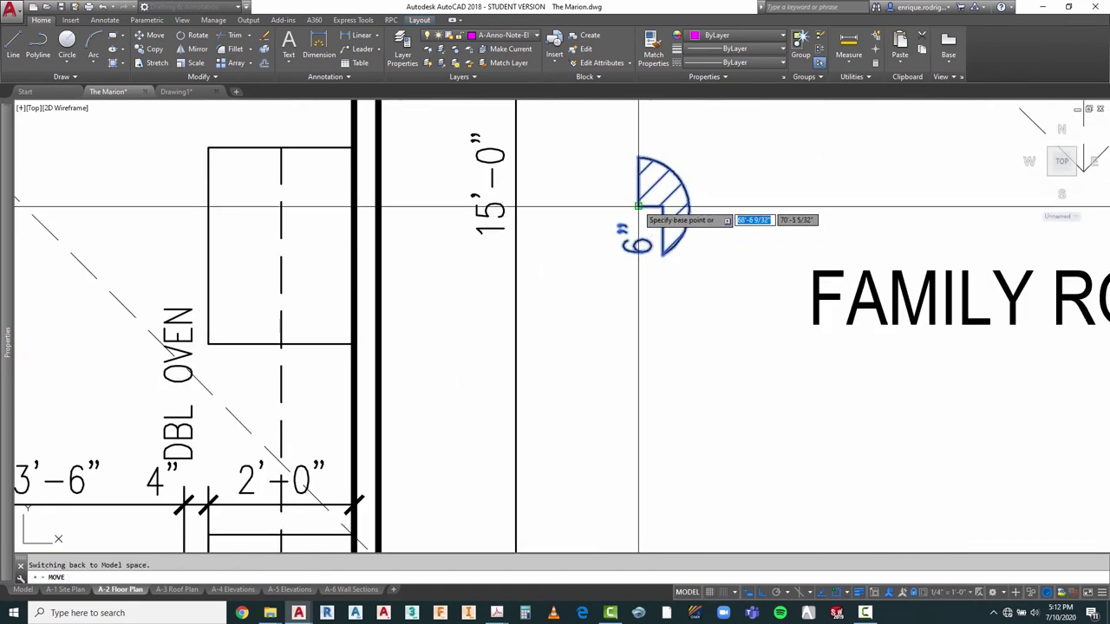
{"action": "left_click", "coordinate": [638, 207]}
{"action": "scroll", "coordinate": [638, 207], "scroll_direction": "down", "scroll_amount": 8}
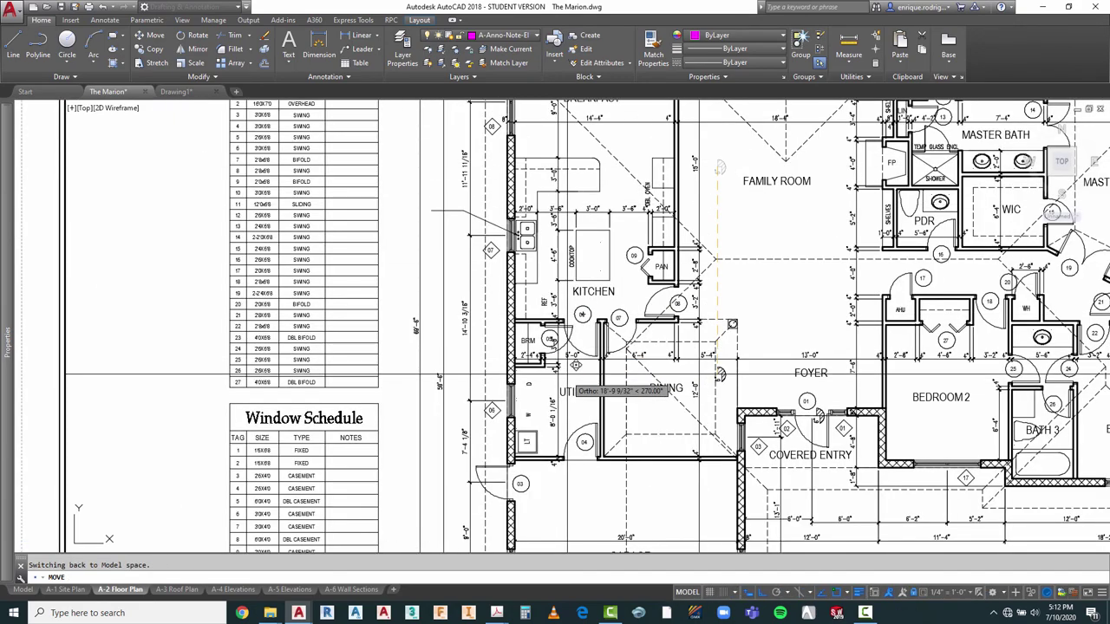
{"action": "scroll", "coordinate": [576, 474], "scroll_direction": "up", "scroll_amount": 6}
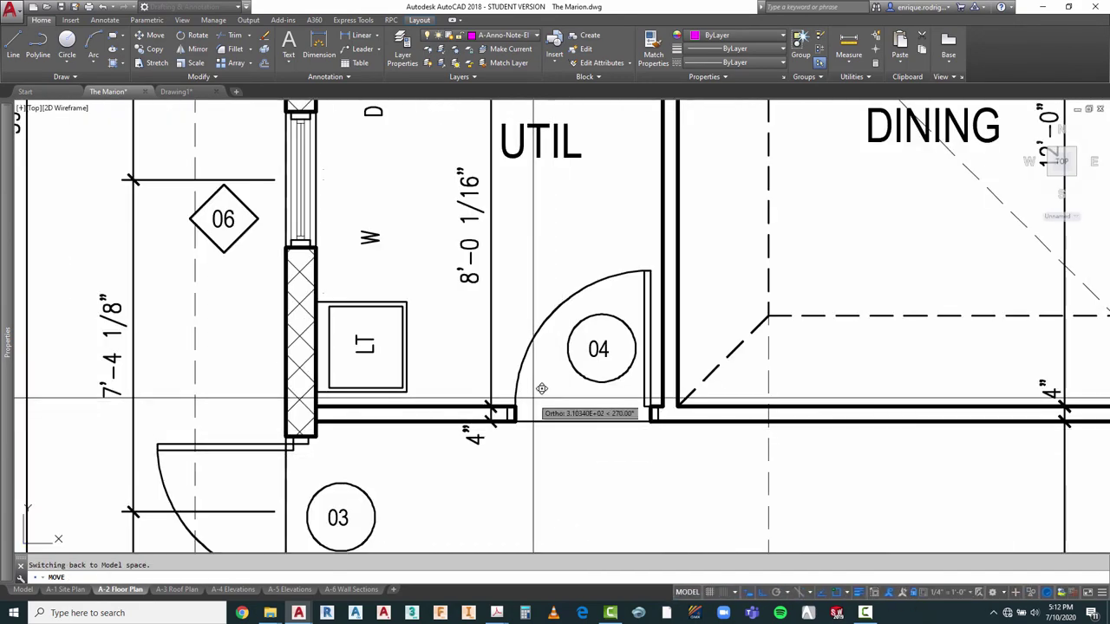
{"action": "left_click", "coordinate": [551, 423]}
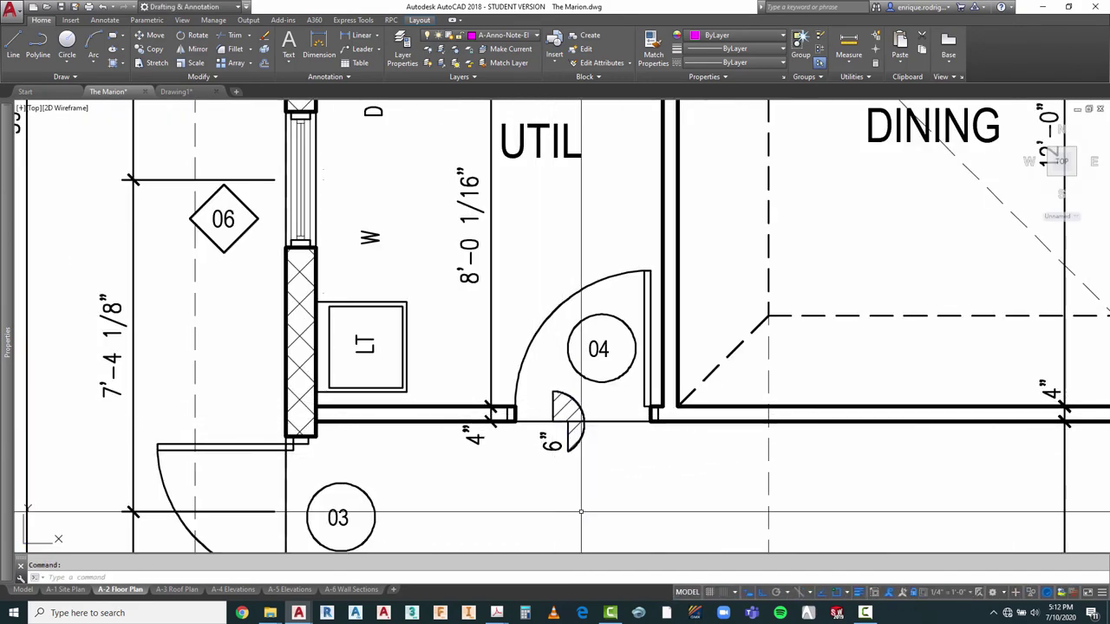
Step: Change the height text of the step symbol at utility door 04 to 4"
{"action": "scroll", "coordinate": [551, 463], "scroll_direction": "up", "scroll_amount": 2}
{"action": "scroll", "coordinate": [554, 464], "scroll_direction": "up", "scroll_amount": 2}
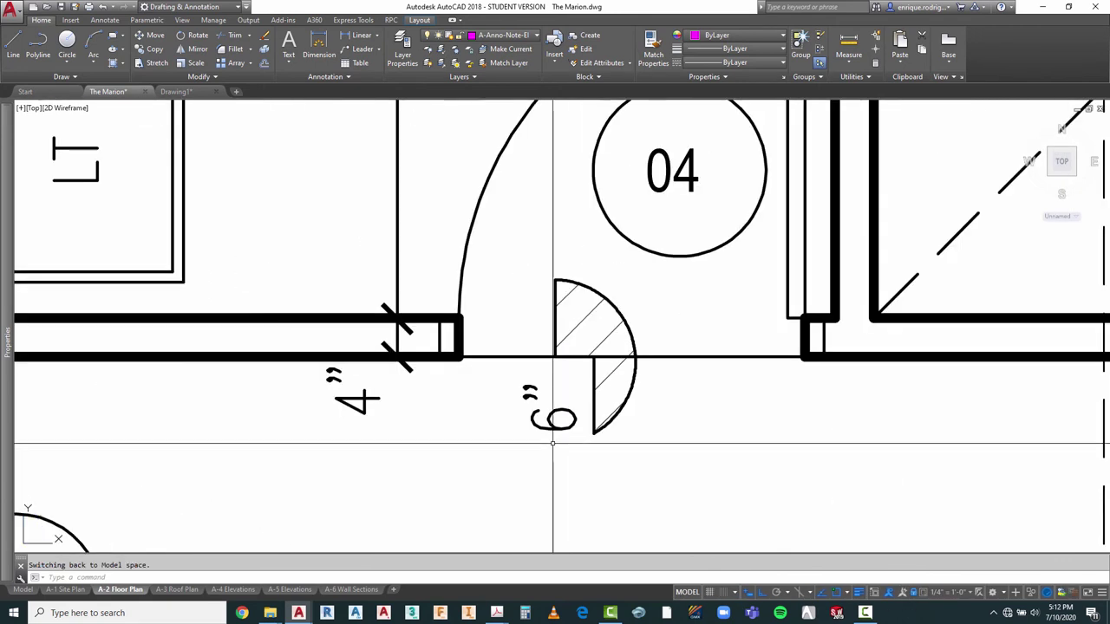
{"action": "key", "text": "Escape"}
{"action": "double_click", "coordinate": [523, 389]}
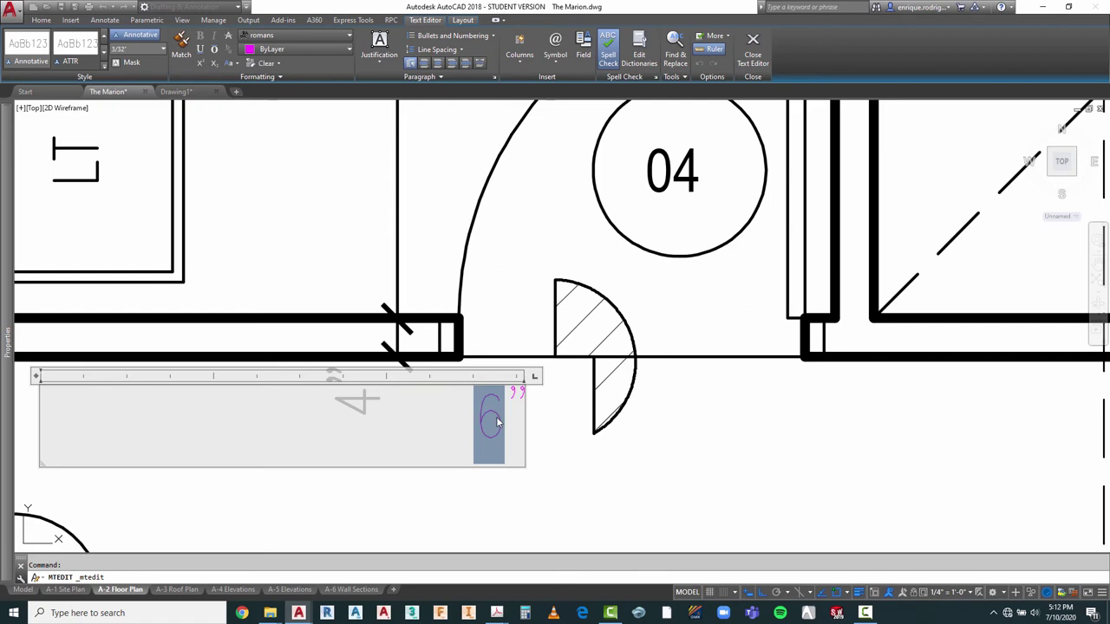
{"action": "left_click", "coordinate": [654, 479]}
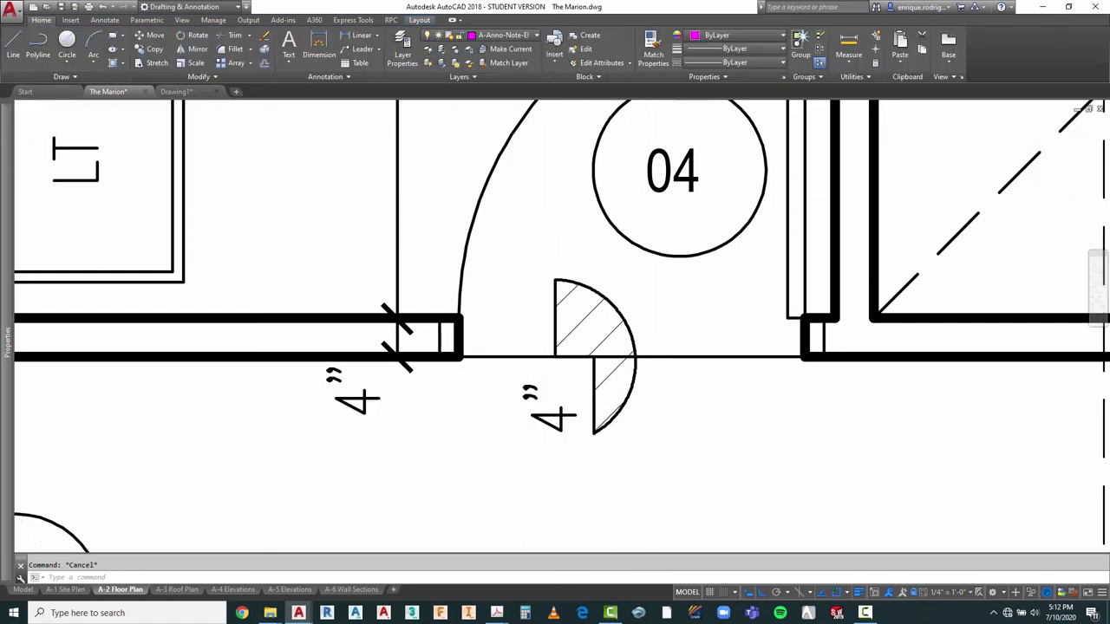
Step: Draw a straight vertical leader arrow without text in the garage below the attic access, pointing down toward garage door 02
{"action": "scroll", "coordinate": [523, 170], "scroll_direction": "down", "scroll_amount": 4}
{"action": "scroll", "coordinate": [563, 215], "scroll_direction": "down", "scroll_amount": 4}
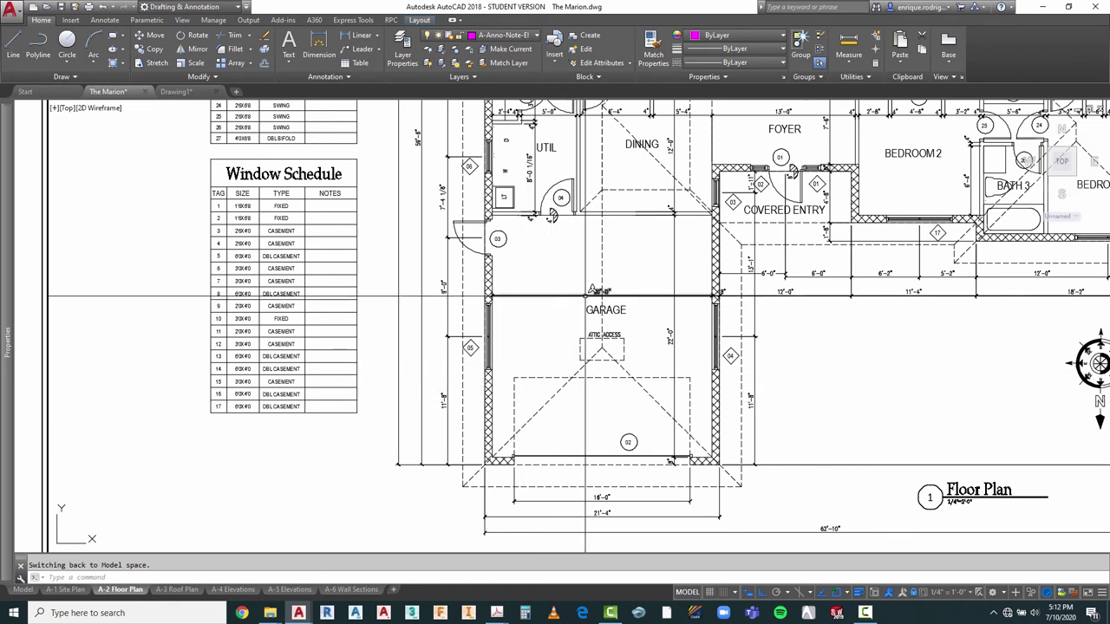
{"action": "left_click", "coordinate": [104, 20]}
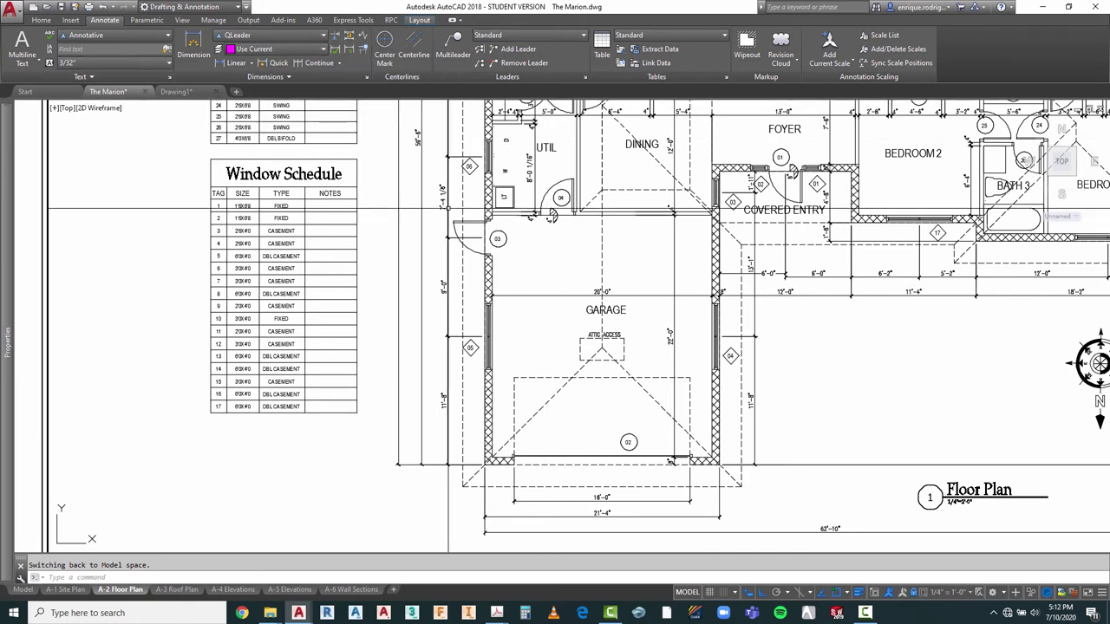
{"action": "right_click", "coordinate": [545, 237]}
{"action": "mouse_move", "coordinate": [581, 258]}
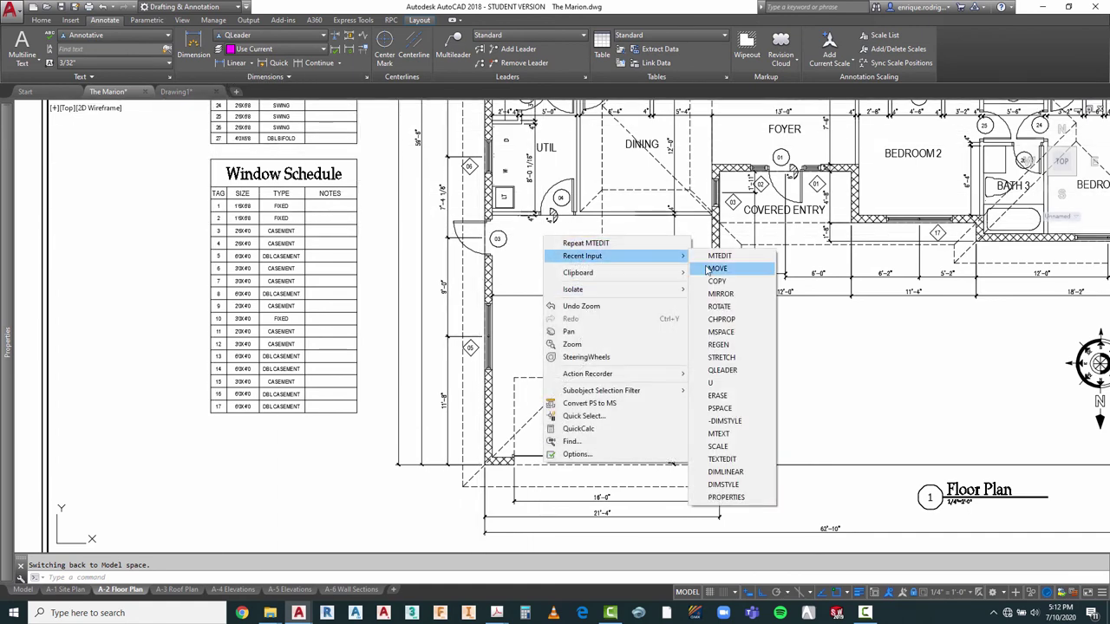
{"action": "left_click", "coordinate": [721, 370]}
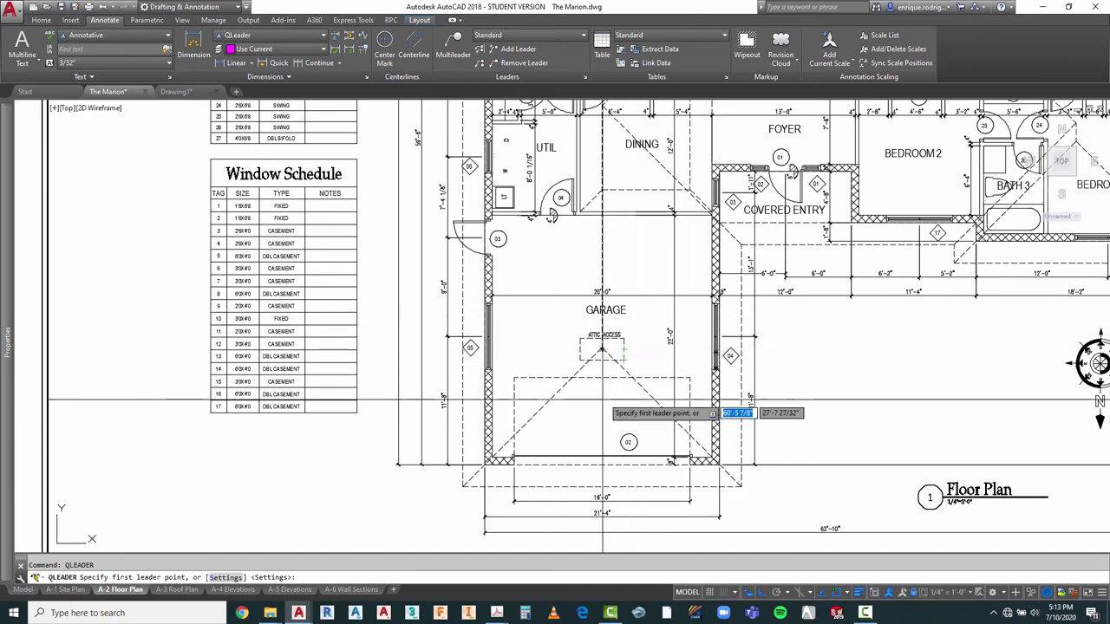
{"action": "scroll", "coordinate": [612, 414], "scroll_direction": "up", "scroll_amount": 2}
{"action": "scroll", "coordinate": [610, 413], "scroll_direction": "up", "scroll_amount": 4}
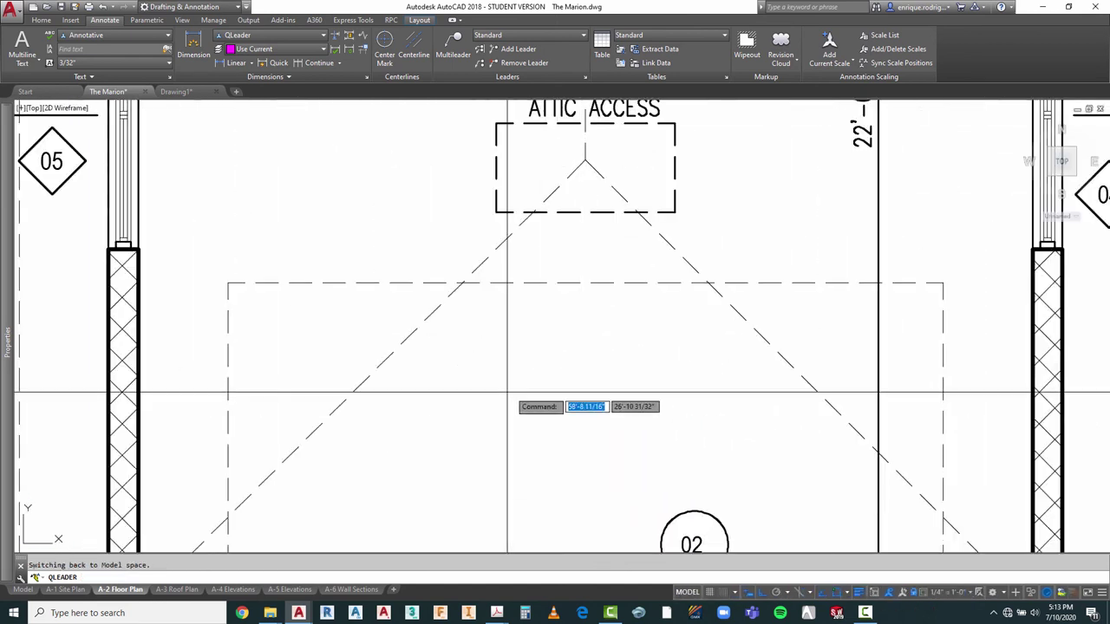
{"action": "left_click", "coordinate": [534, 414]}
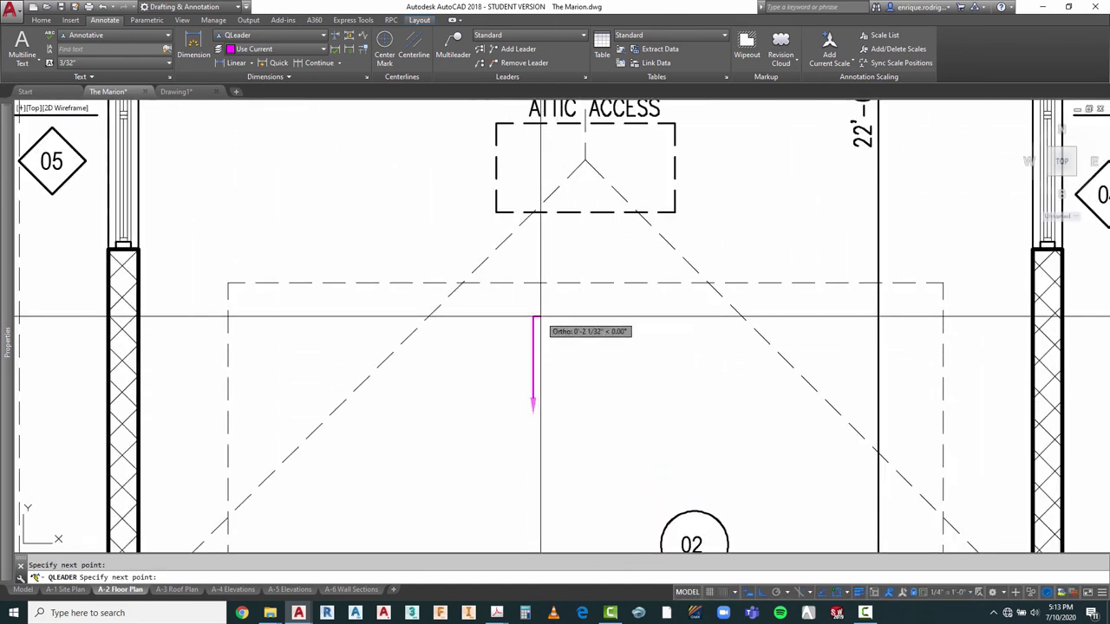
{"action": "left_click", "coordinate": [534, 318]}
{"action": "scroll", "coordinate": [585, 325], "scroll_direction": "down", "scroll_amount": 4}
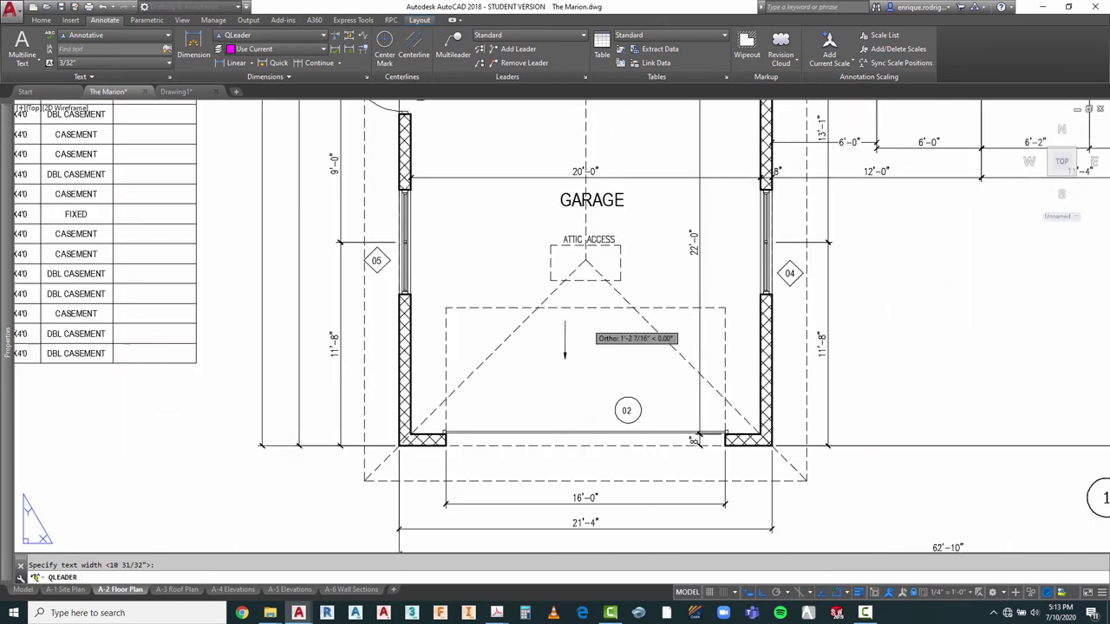
{"action": "key", "text": "Escape"}
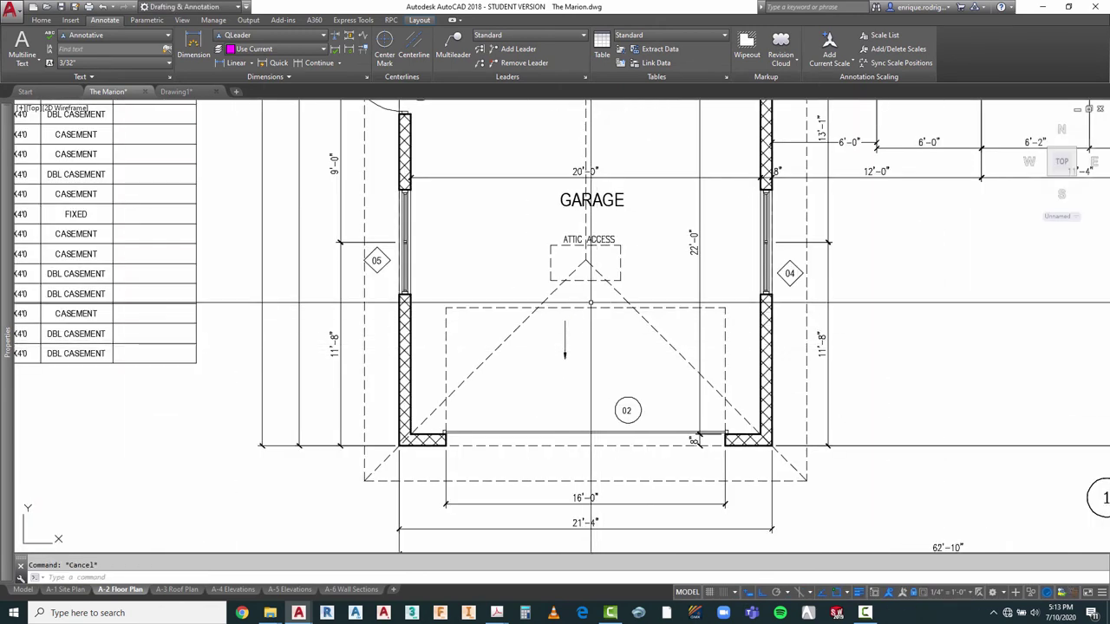
Step: Copy the ATTIC ACCESS text straight down next to the leader arrow in the garage
{"action": "scroll", "coordinate": [612, 218], "scroll_direction": "up", "scroll_amount": 2}
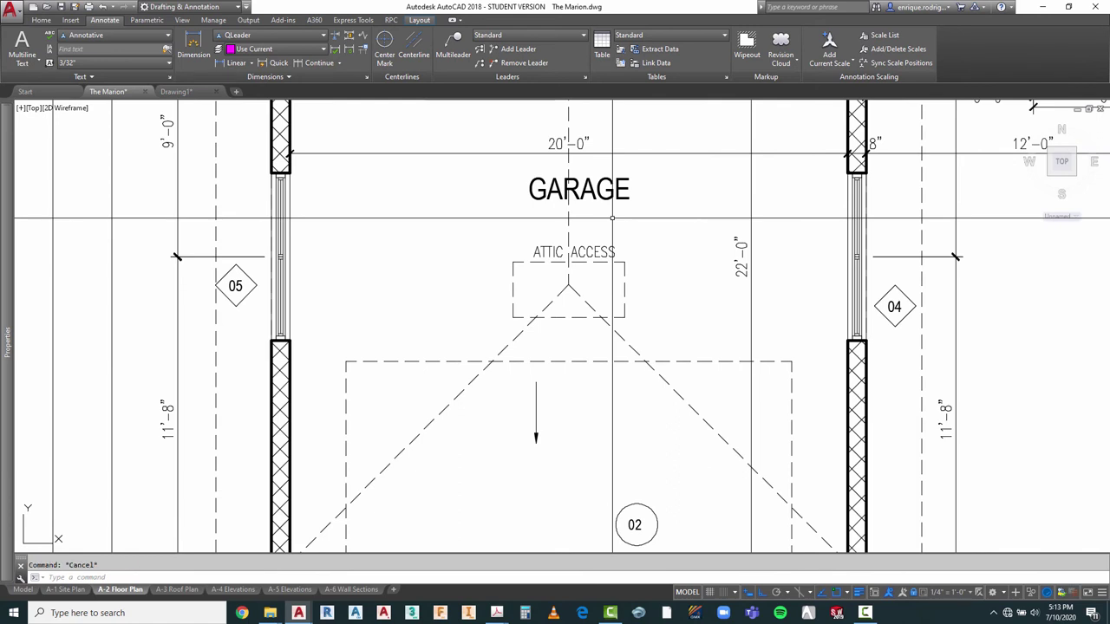
{"action": "type", "text": "co"}
{"action": "key", "text": "Return"}
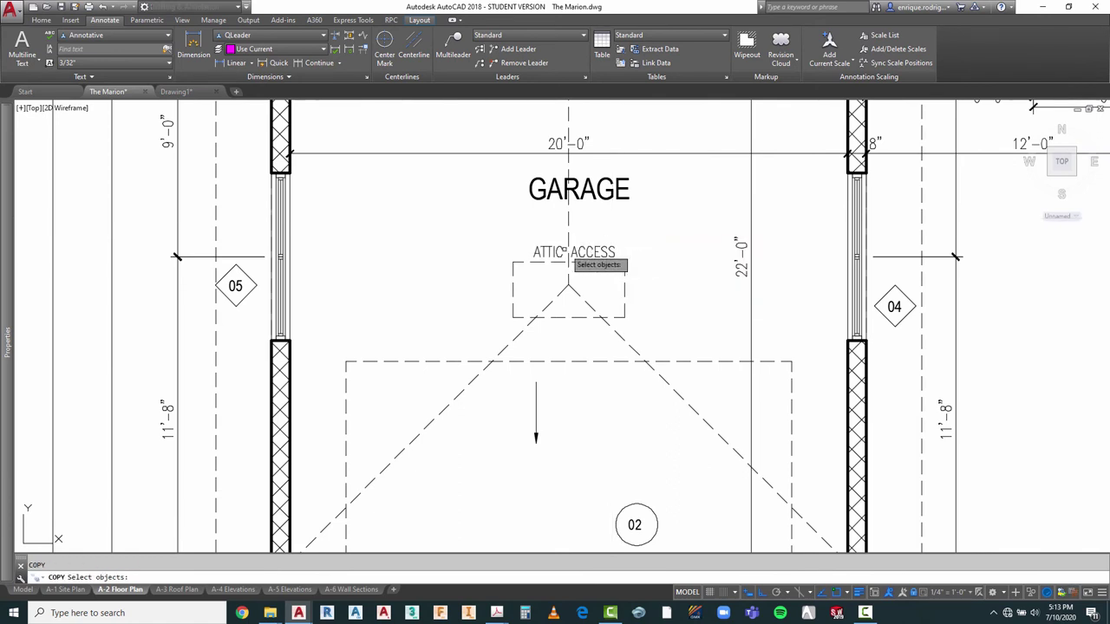
{"action": "key", "text": "Return"}
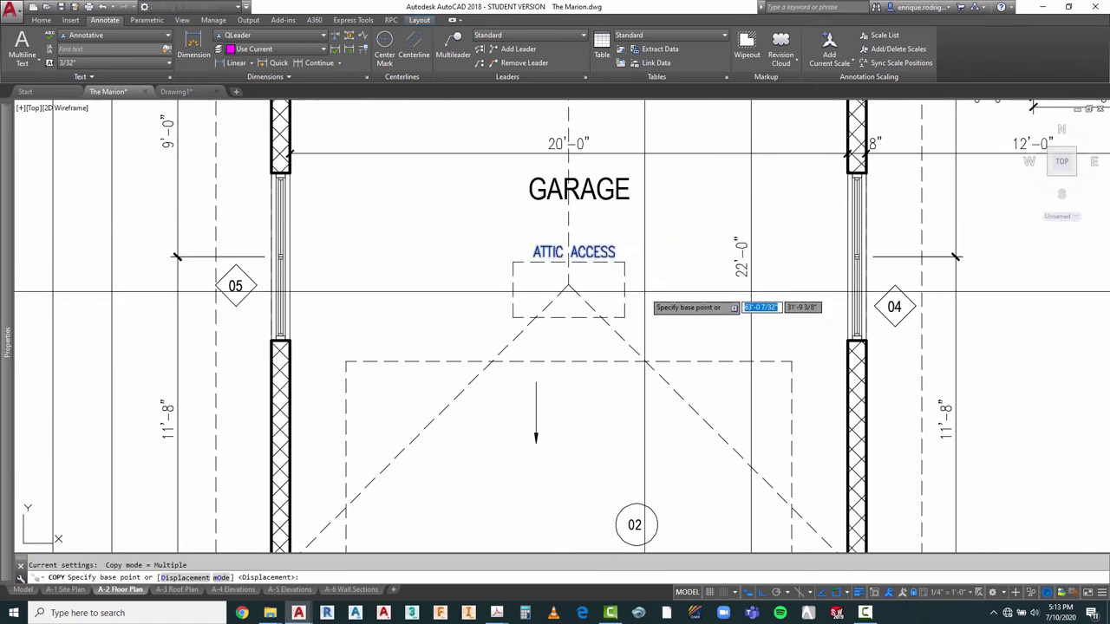
{"action": "left_click", "coordinate": [629, 291]}
{"action": "key", "text": "Escape"}
Step: Change the copied text at the garage leader arrow to 2" SLOPE
{"action": "scroll", "coordinate": [559, 425], "scroll_direction": "up", "scroll_amount": 4}
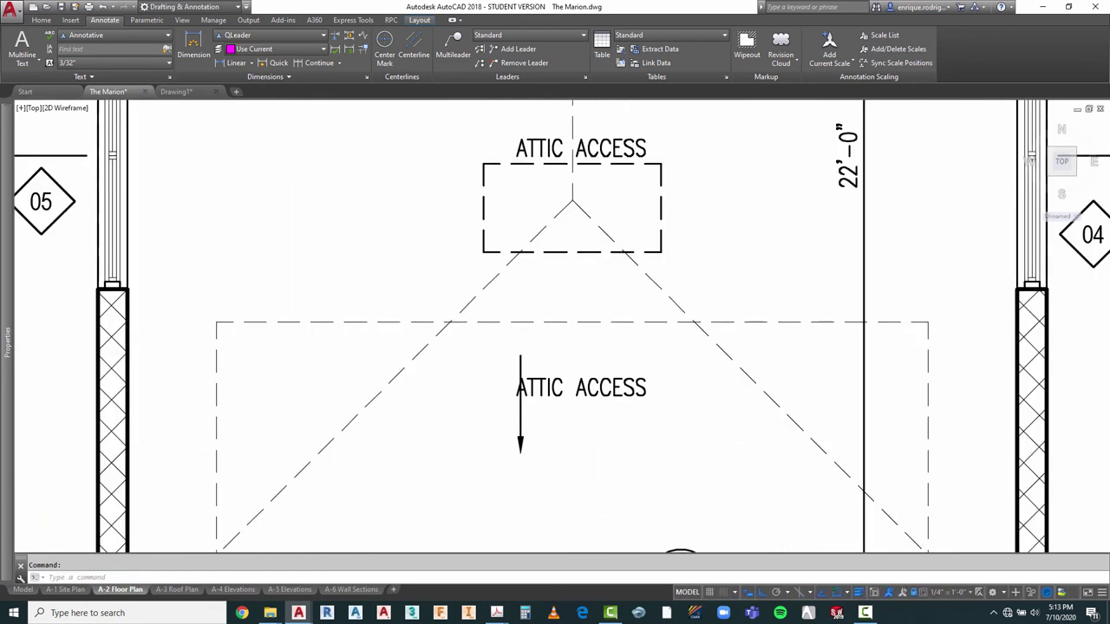
{"action": "double_click", "coordinate": [530, 364]}
{"action": "left_click_drag", "start_coordinate": [489, 368], "coordinate": [683, 382]}
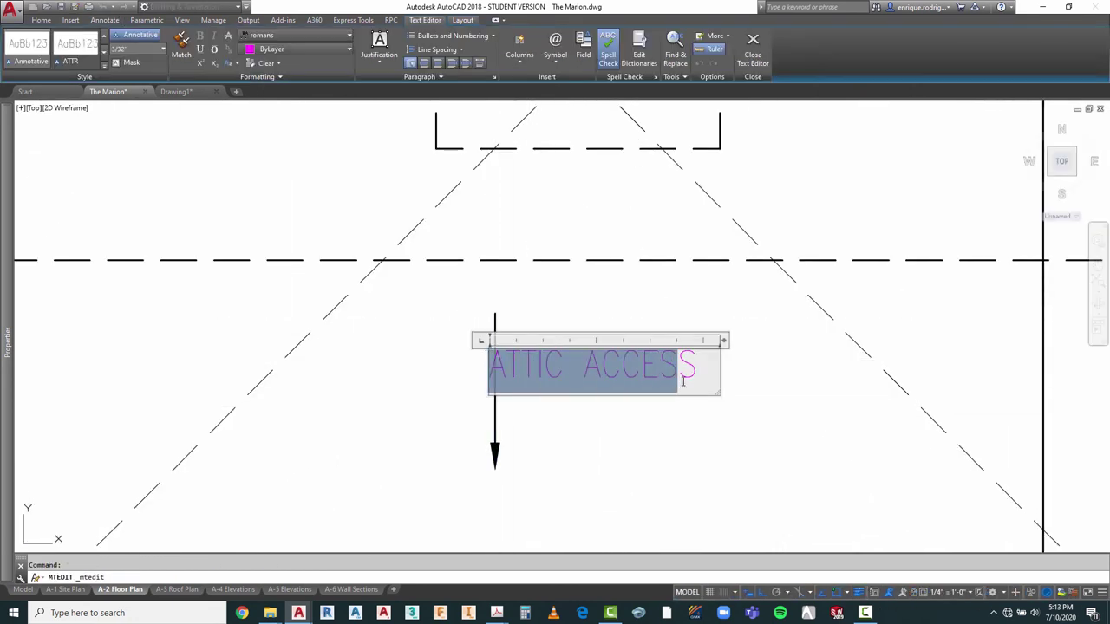
{"action": "type", "text": "2\" SLOPE"}
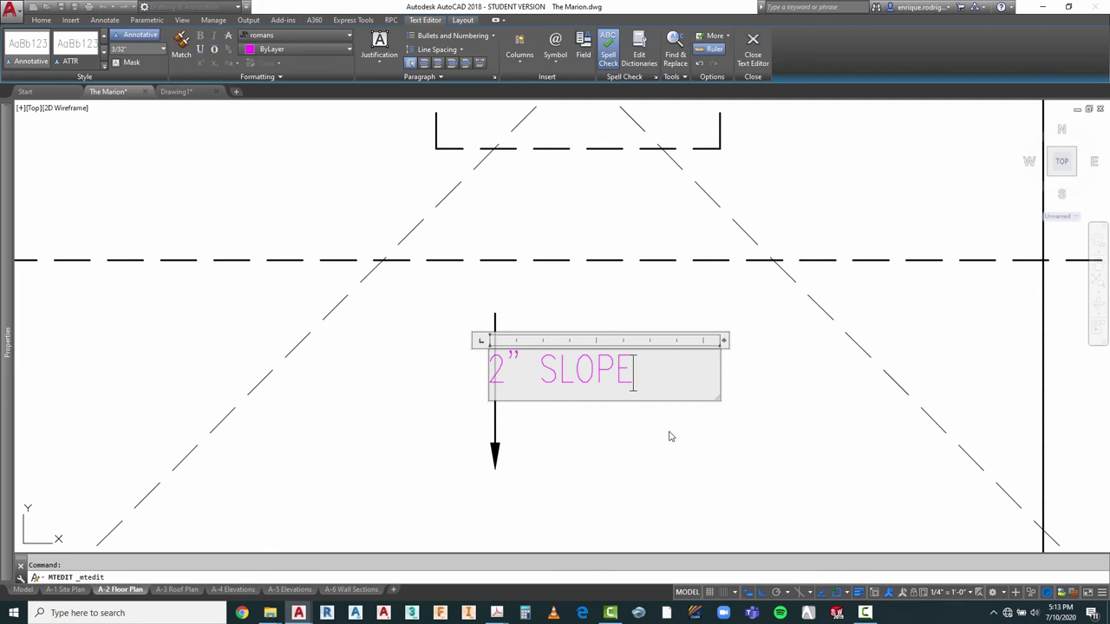
{"action": "key", "text": "Escape"}
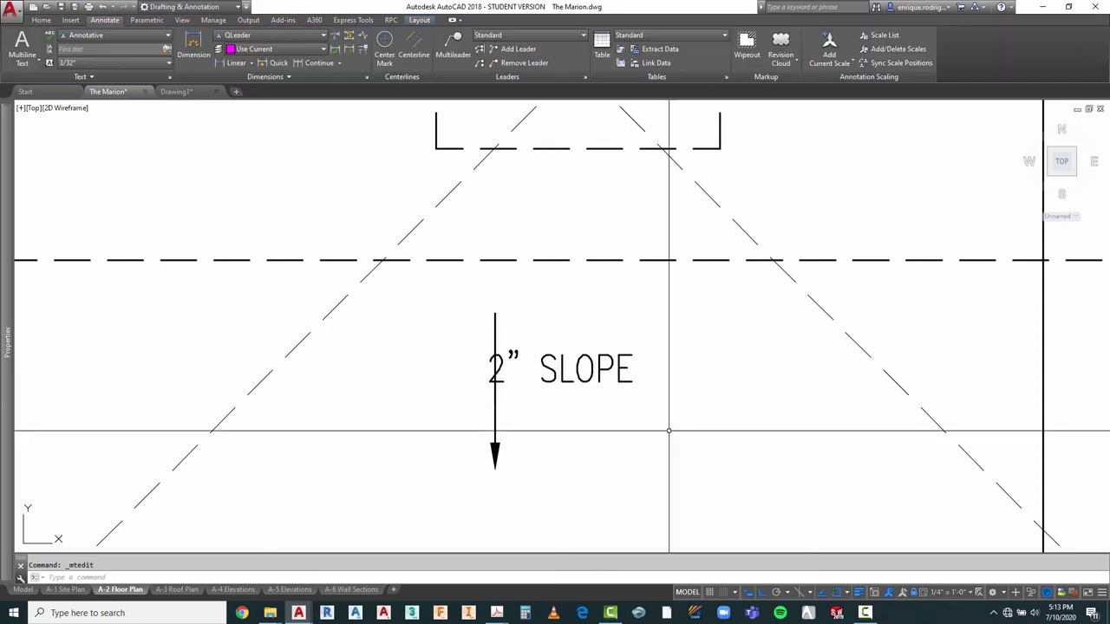
Step: Rotate the 2" SLOPE text by 90° so it runs parallel to the leader arrow
{"action": "key", "text": "Return"}
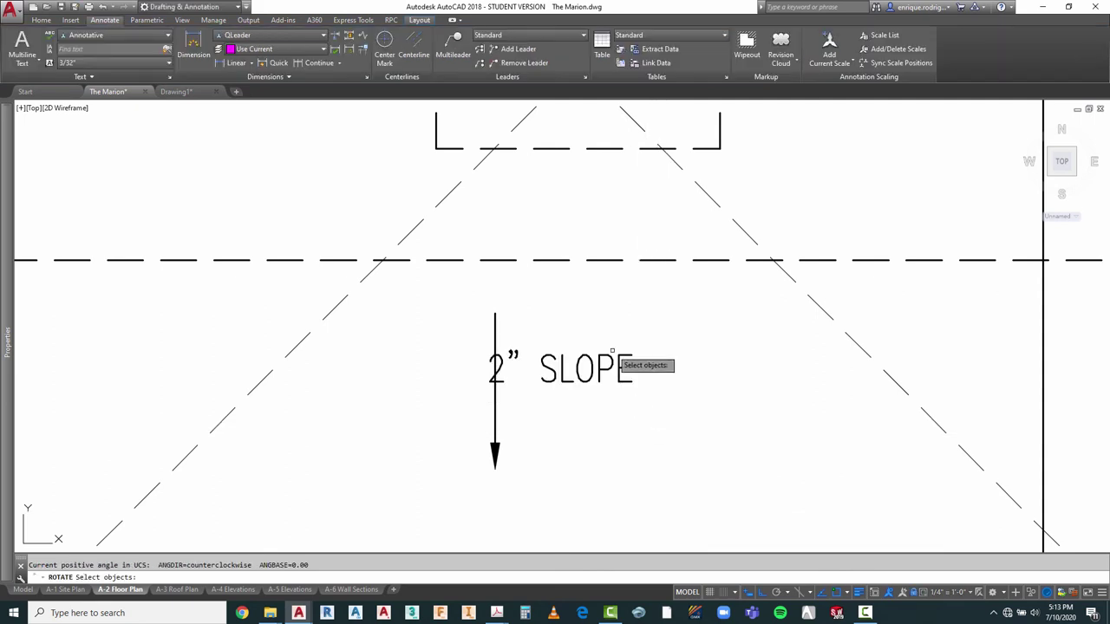
{"action": "left_click", "coordinate": [612, 347]}
{"action": "left_click", "coordinate": [572, 399]}
{"action": "key", "text": "Return"}
{"action": "left_click", "coordinate": [572, 405]}
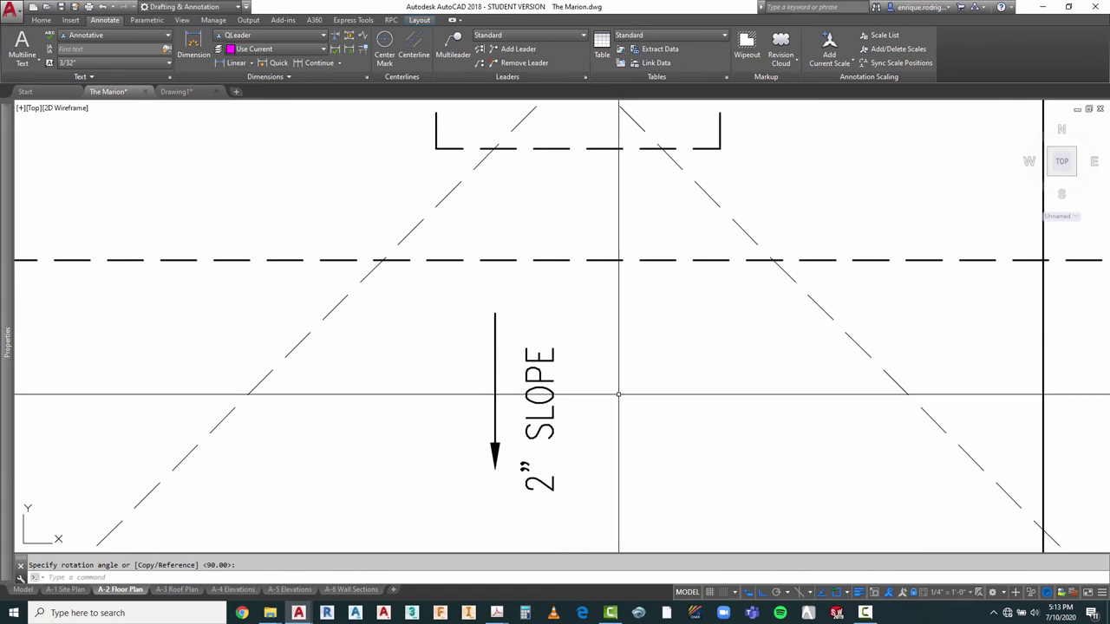
Step: Move the 2" SLOPE text freely, with Ortho off, to the left side of the leader arrow
{"action": "key", "text": "Return"}
{"action": "left_click", "coordinate": [574, 381]}
{"action": "left_click", "coordinate": [561, 419]}
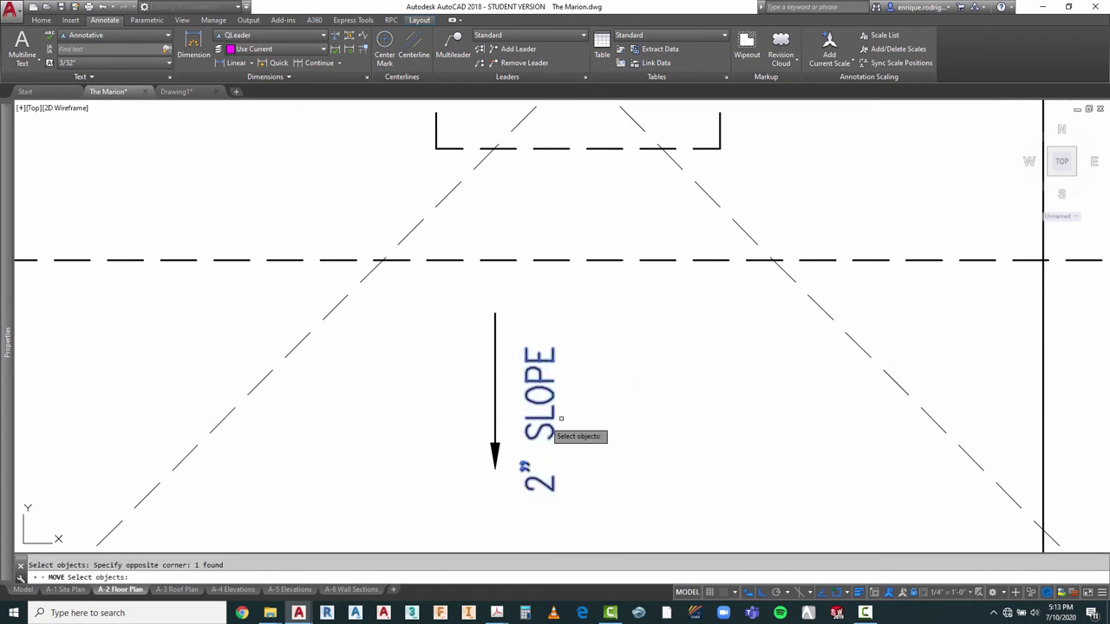
{"action": "key", "text": "Return"}
{"action": "left_click", "coordinate": [666, 419]}
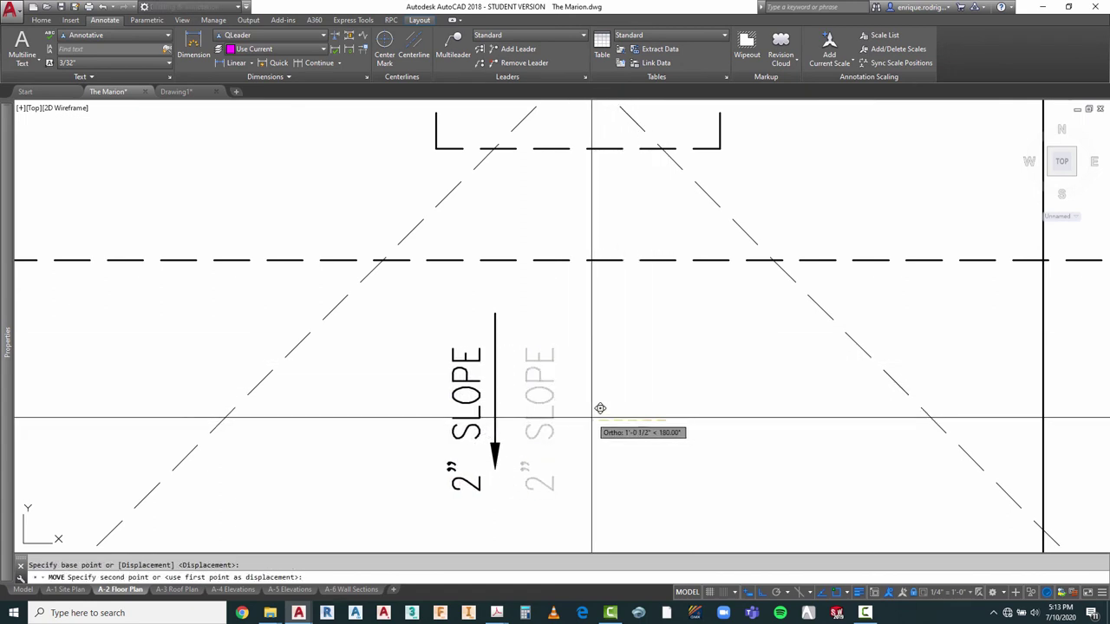
{"action": "key", "text": "F8"}
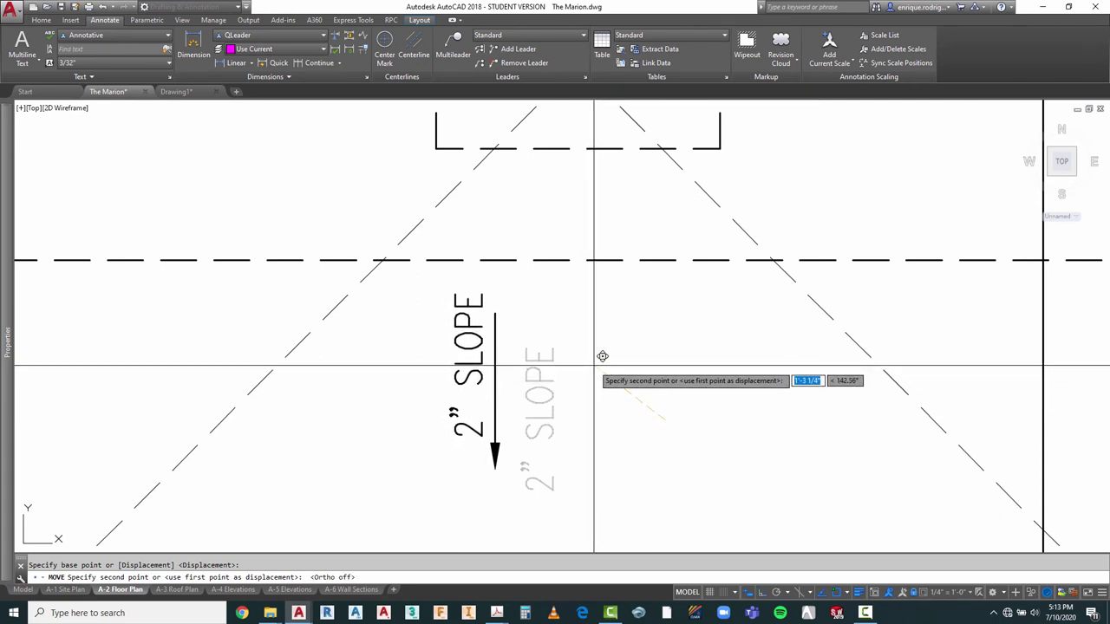
{"action": "key", "text": "Escape"}
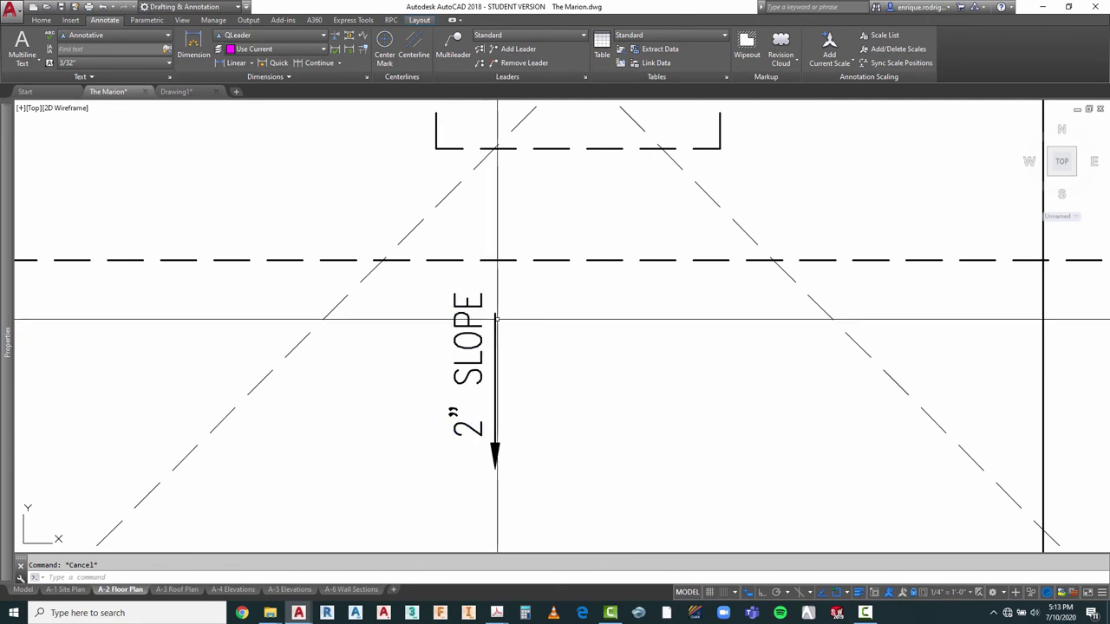
Step: Stretch the tail end of the slope arrow straight up to lengthen it alongside the 2" SLOPE text
{"action": "left_click", "coordinate": [495, 318]}
{"action": "left_click", "coordinate": [495, 313]}
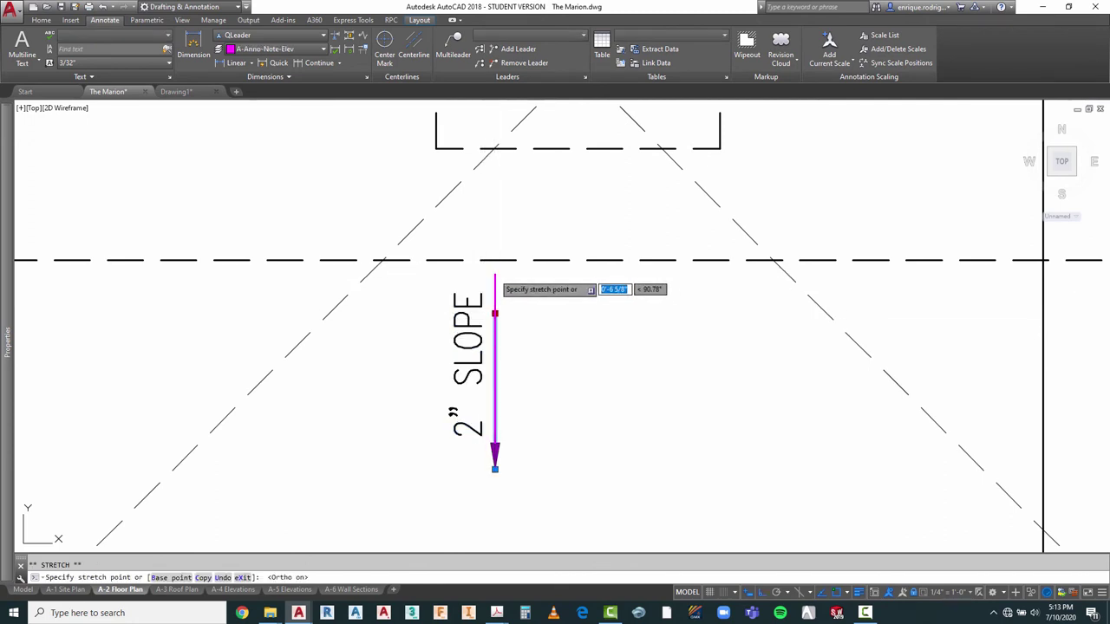
{"action": "key", "text": "Escape"}
{"action": "key", "text": "Escape"}
Step: Move the 2" SLOPE text and its arrow together about 13' straight up into the upper part of the garage
{"action": "scroll", "coordinate": [560, 248], "scroll_direction": "down", "scroll_amount": 8}
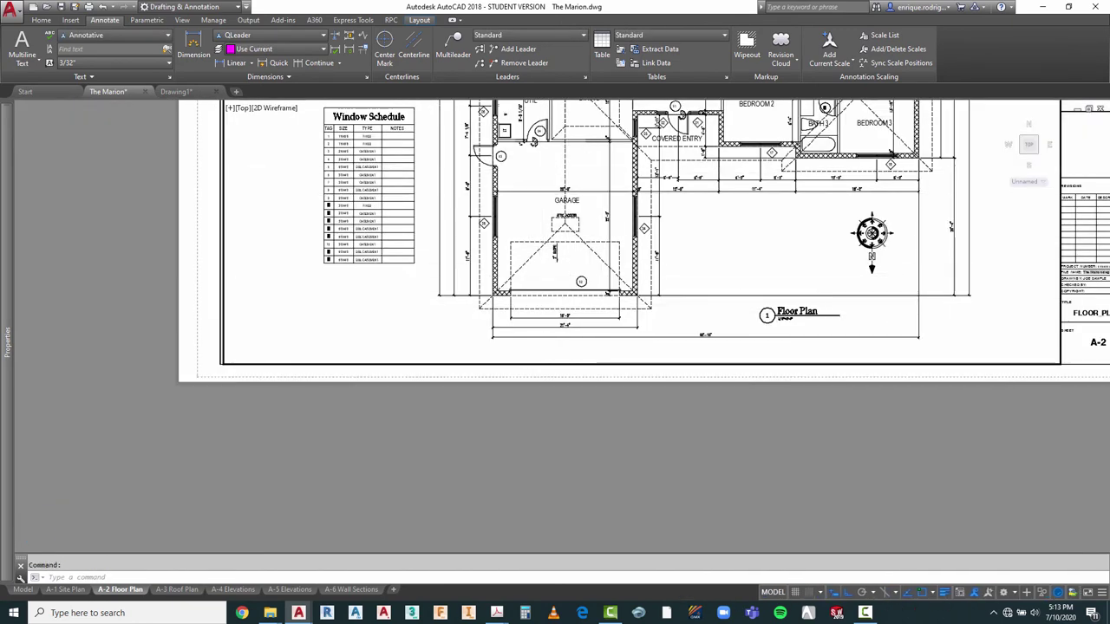
{"action": "scroll", "coordinate": [598, 199], "scroll_direction": "up", "scroll_amount": 2}
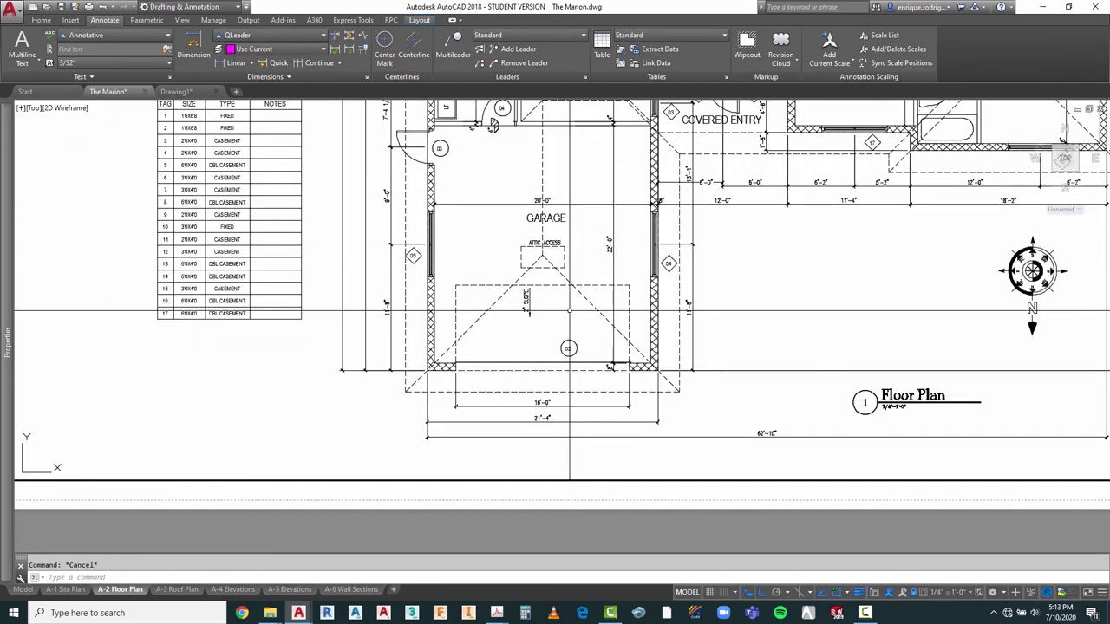
{"action": "left_click", "coordinate": [534, 301]}
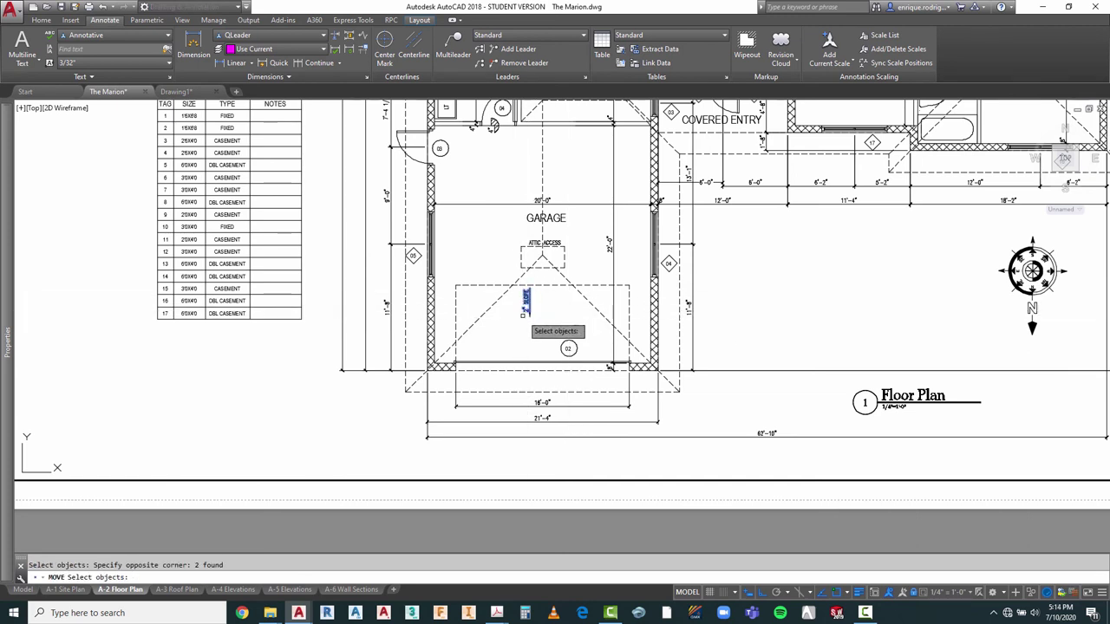
{"action": "key", "text": "Return"}
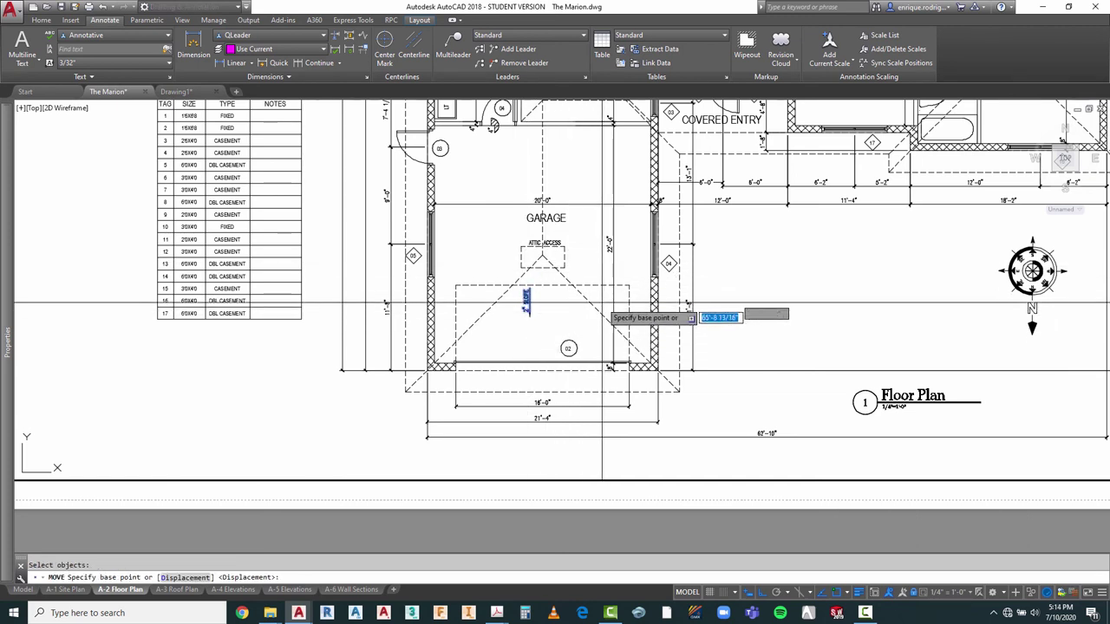
{"action": "left_click", "coordinate": [737, 396]}
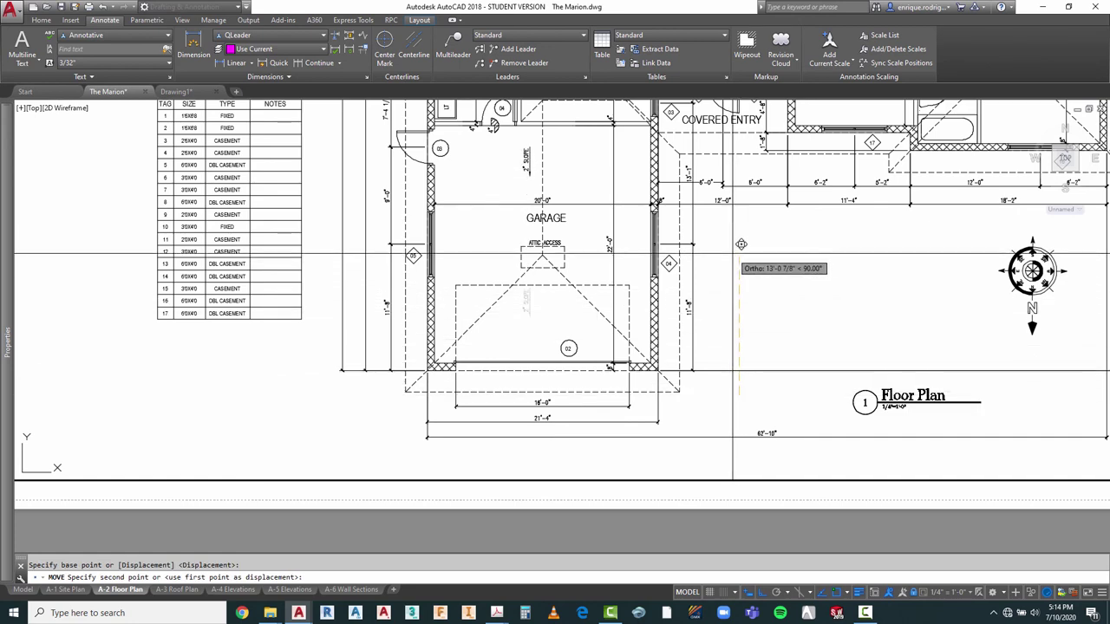
{"action": "key", "text": "Escape"}
{"action": "scroll", "coordinate": [536, 298], "scroll_direction": "down", "scroll_amount": 4}
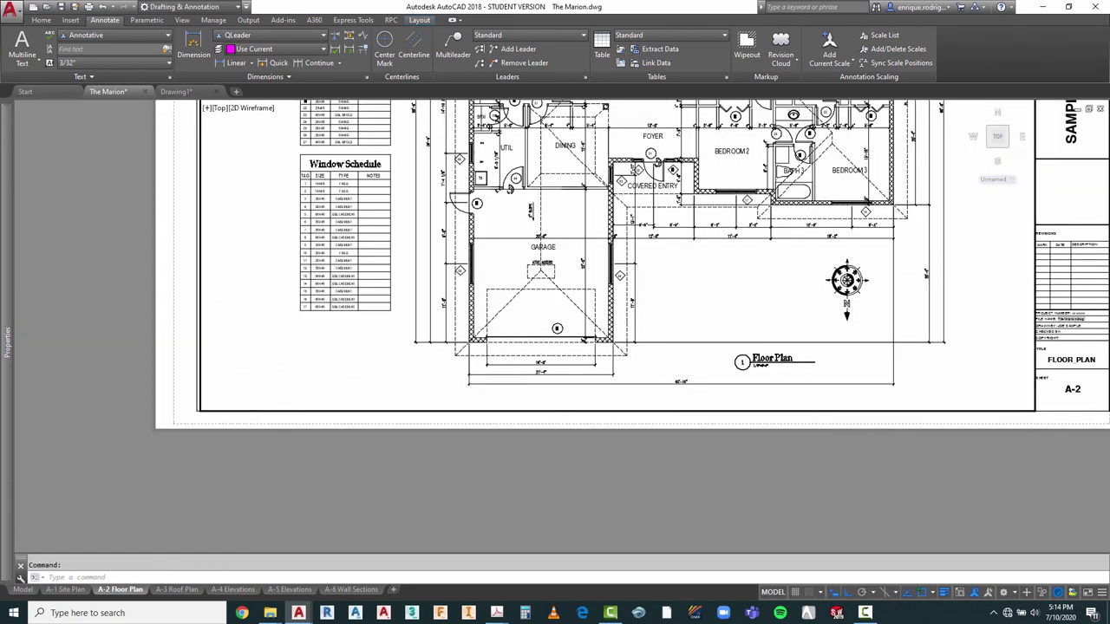
Step: Reassign the kitchen and master suite leaders from layer 0 to an annotation note layer, then leave the floor plan viewport
{"action": "scroll", "coordinate": [488, 309], "scroll_direction": "down", "scroll_amount": 2}
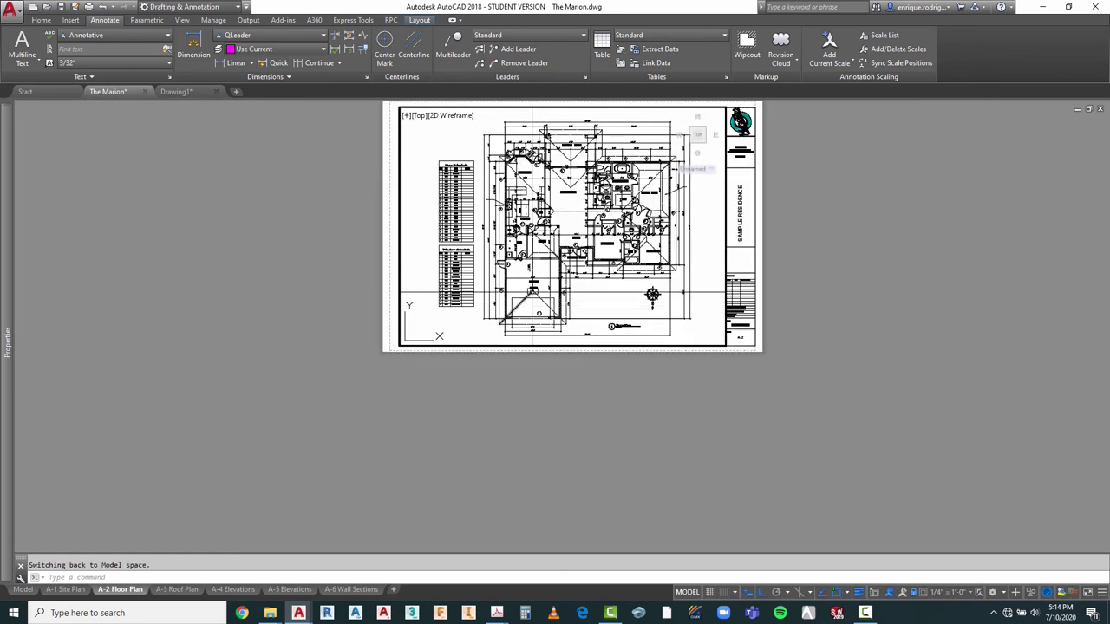
{"action": "scroll", "coordinate": [576, 240], "scroll_direction": "up", "scroll_amount": 5}
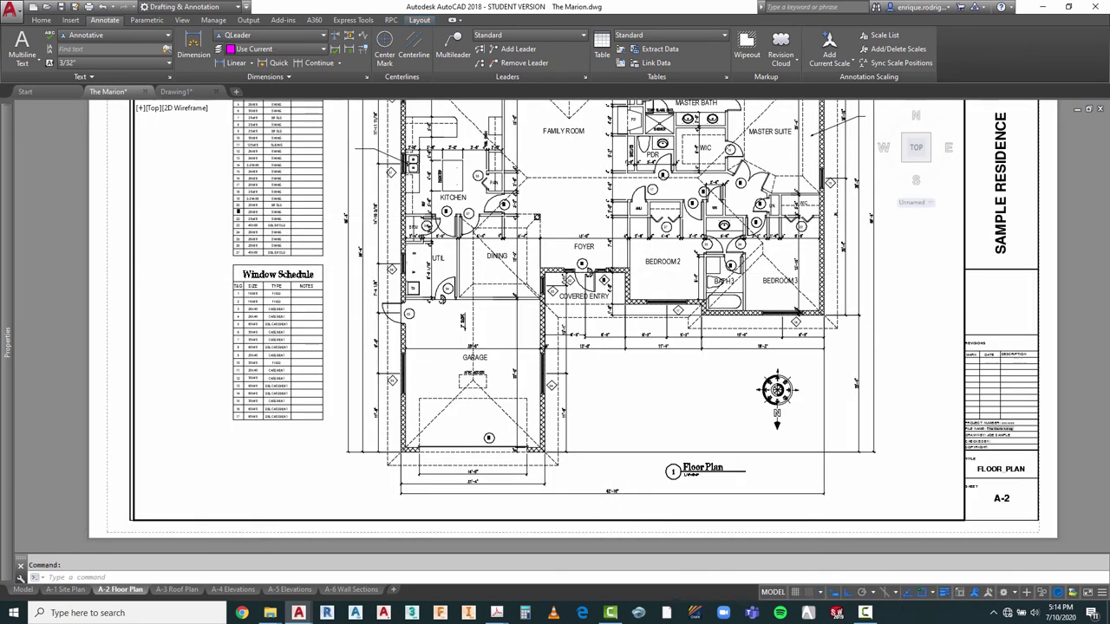
{"action": "scroll", "coordinate": [603, 314], "scroll_direction": "down", "scroll_amount": 2}
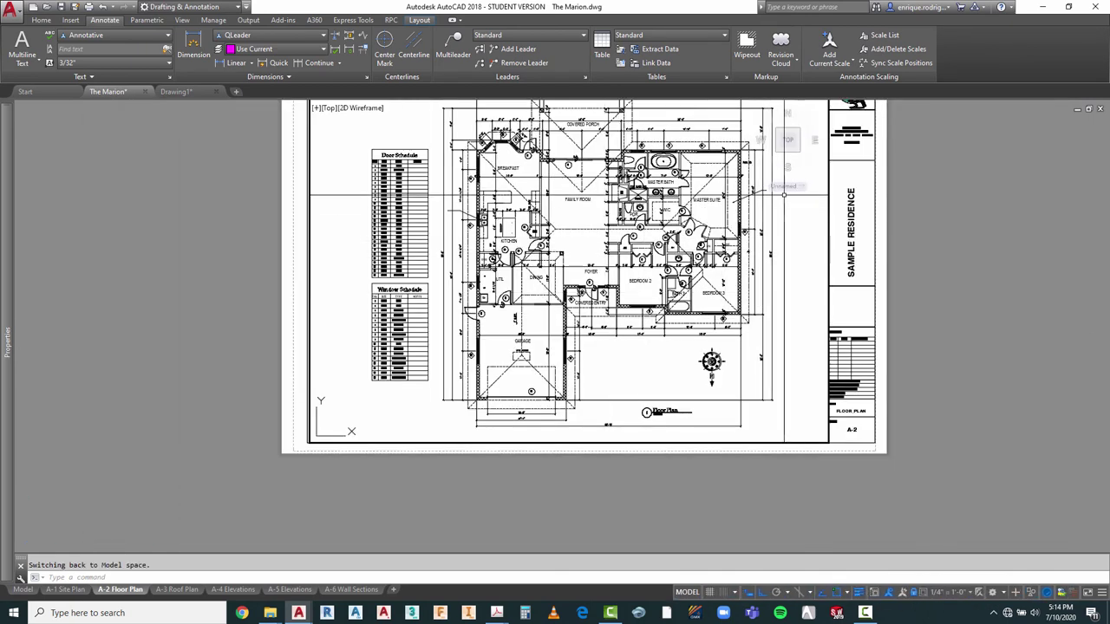
{"action": "scroll", "coordinate": [784, 191], "scroll_direction": "up", "scroll_amount": 4}
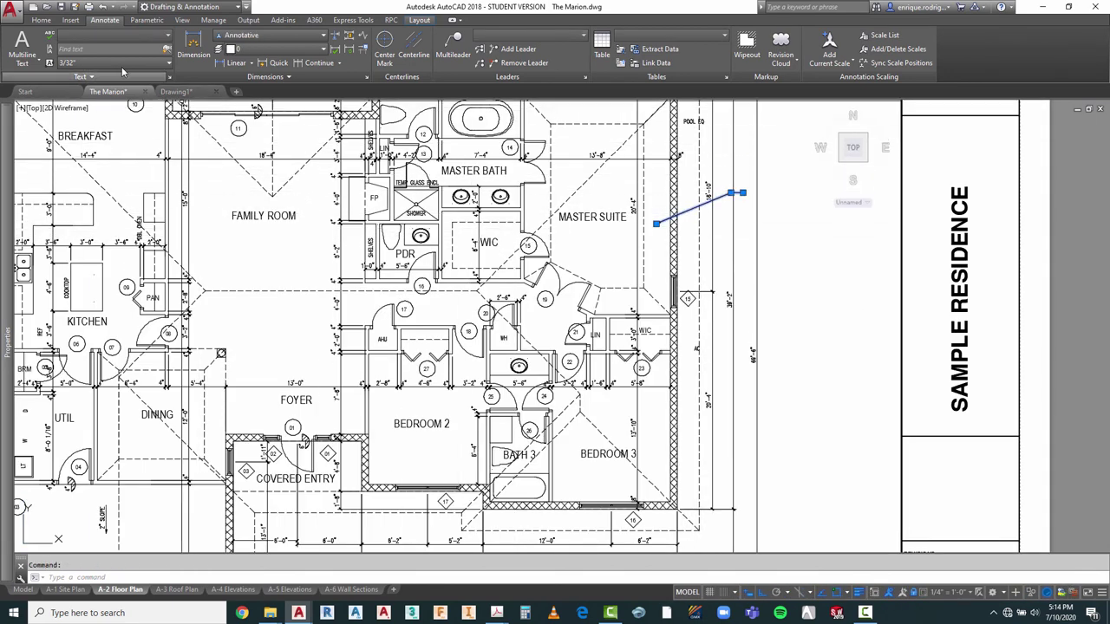
{"action": "left_click", "coordinate": [39, 21]}
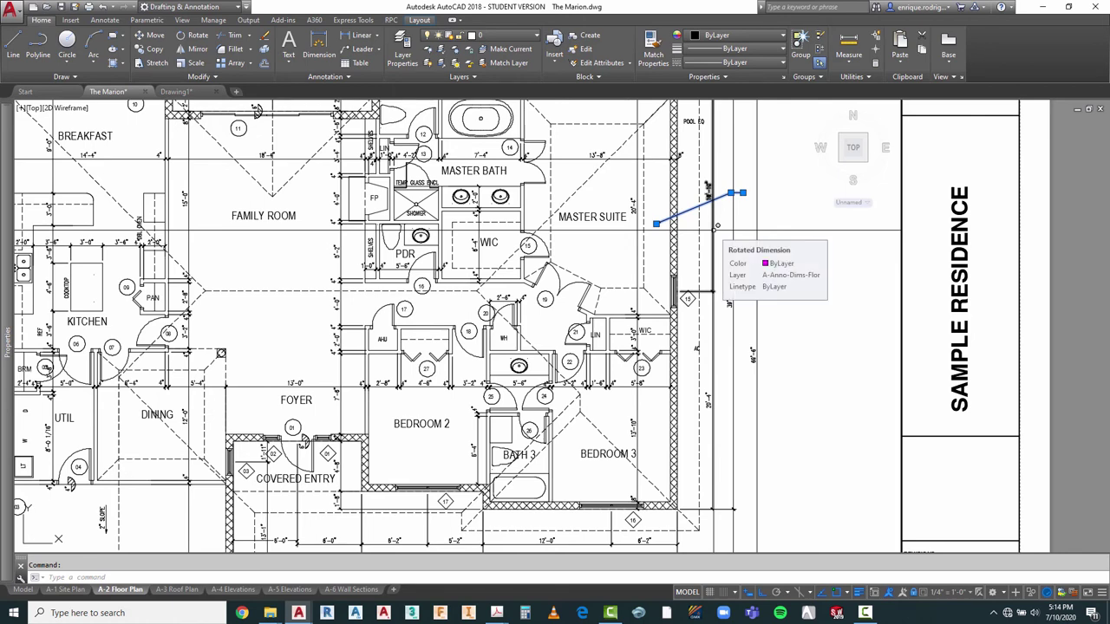
{"action": "scroll", "coordinate": [715, 227], "scroll_direction": "down", "scroll_amount": 2}
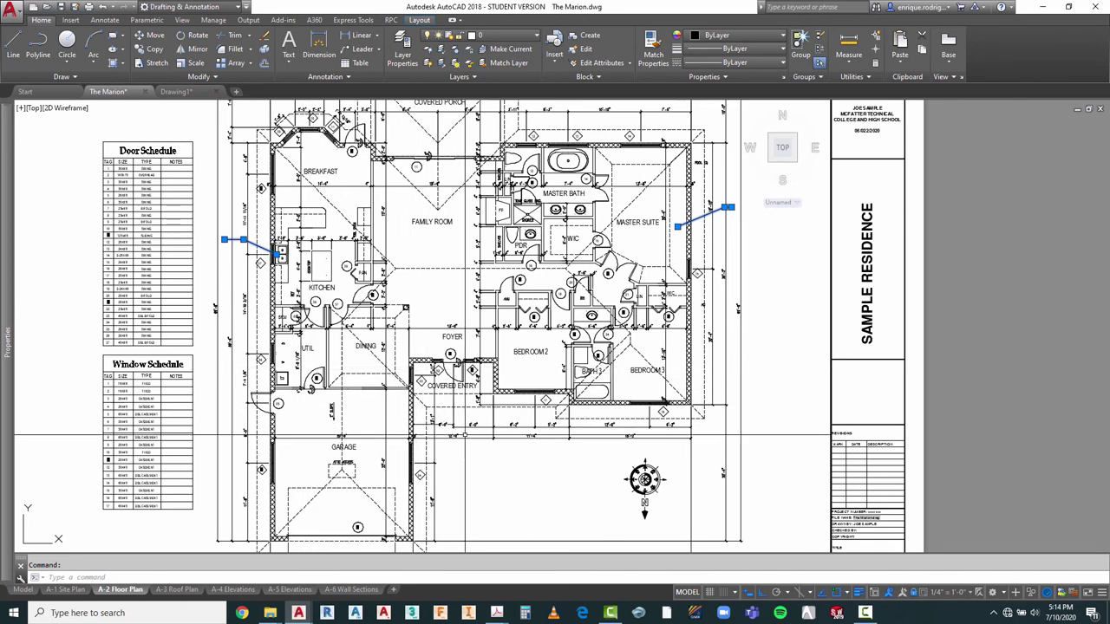
{"action": "scroll", "coordinate": [468, 433], "scroll_direction": "down", "scroll_amount": 2}
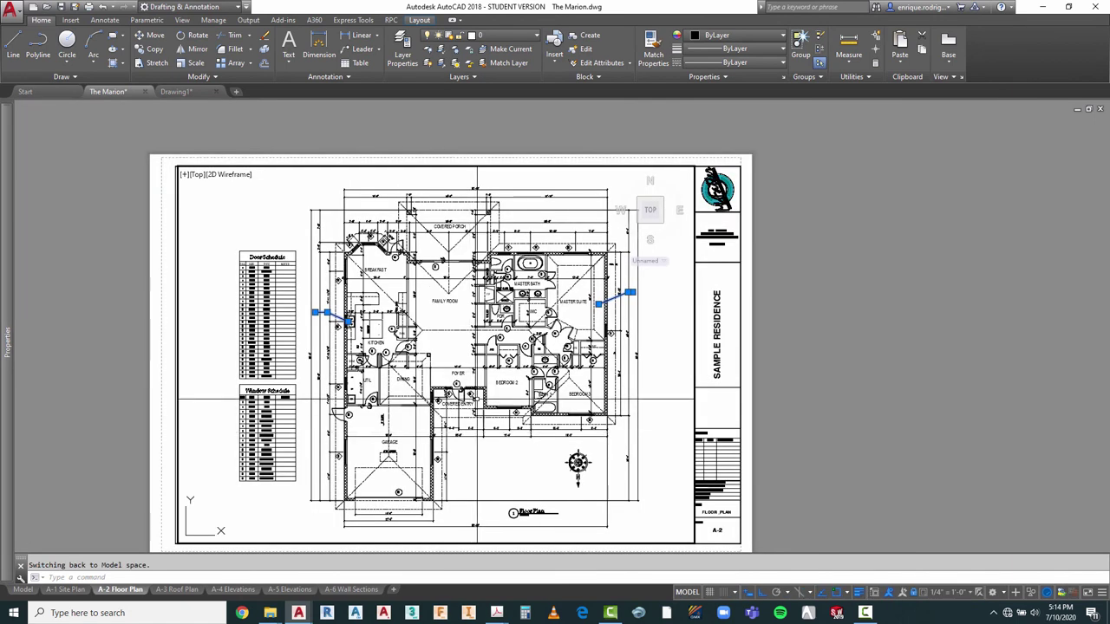
{"action": "left_click", "coordinate": [506, 39]}
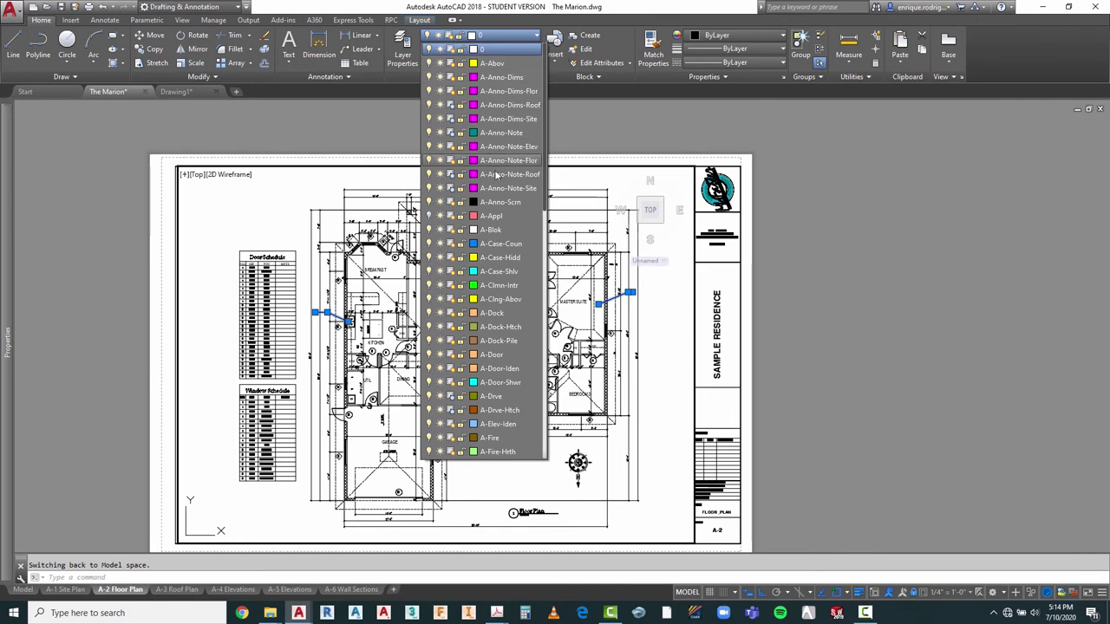
{"action": "key", "text": "Escape"}
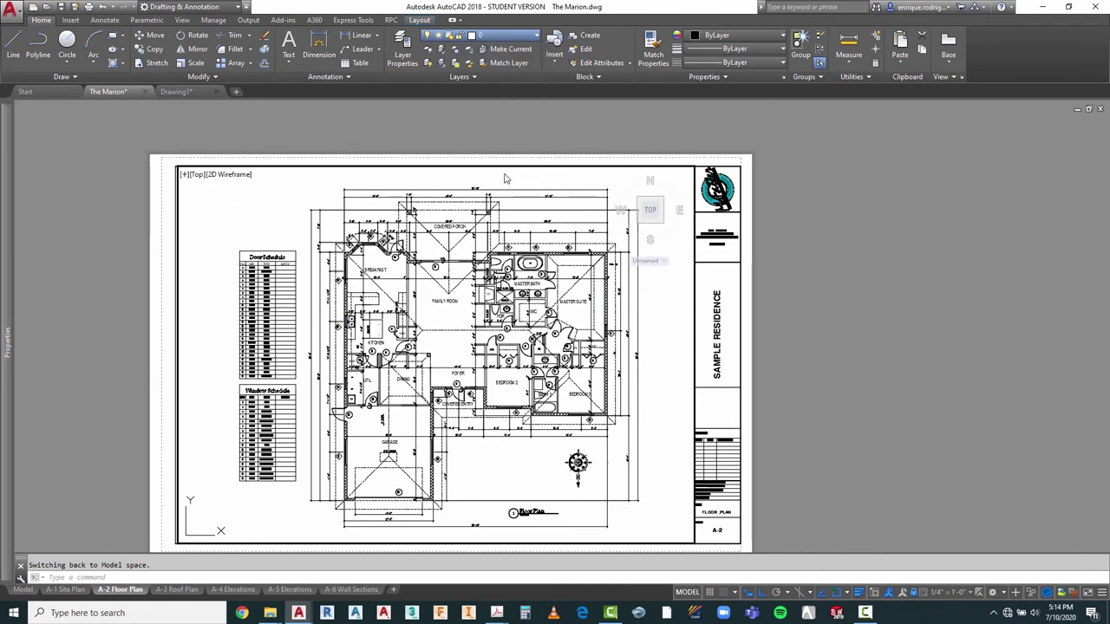
{"action": "double_click", "coordinate": [804, 322]}
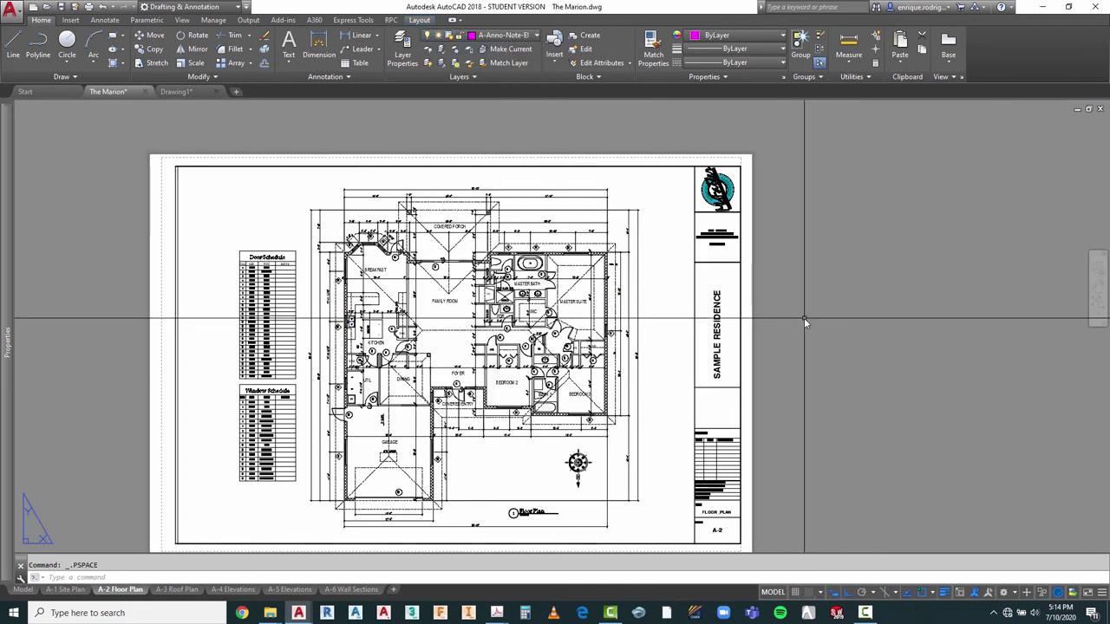
{"action": "scroll", "coordinate": [471, 277], "scroll_direction": "down", "scroll_amount": 2}
{"action": "scroll", "coordinate": [469, 277], "scroll_direction": "up", "scroll_amount": 4}
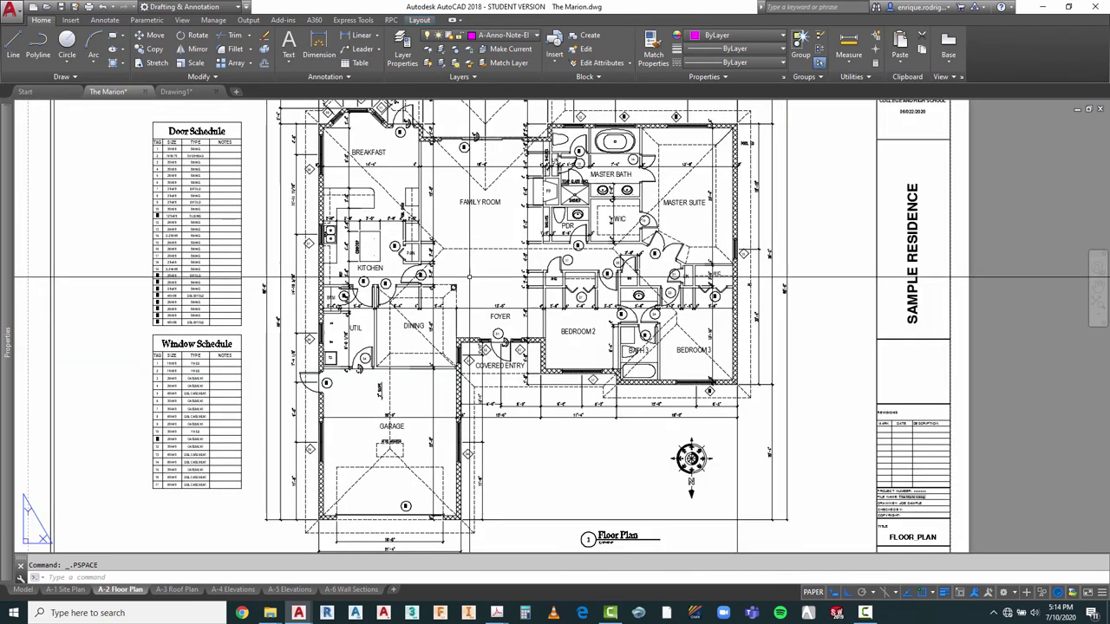
{"action": "scroll", "coordinate": [537, 337], "scroll_direction": "down", "scroll_amount": 2}
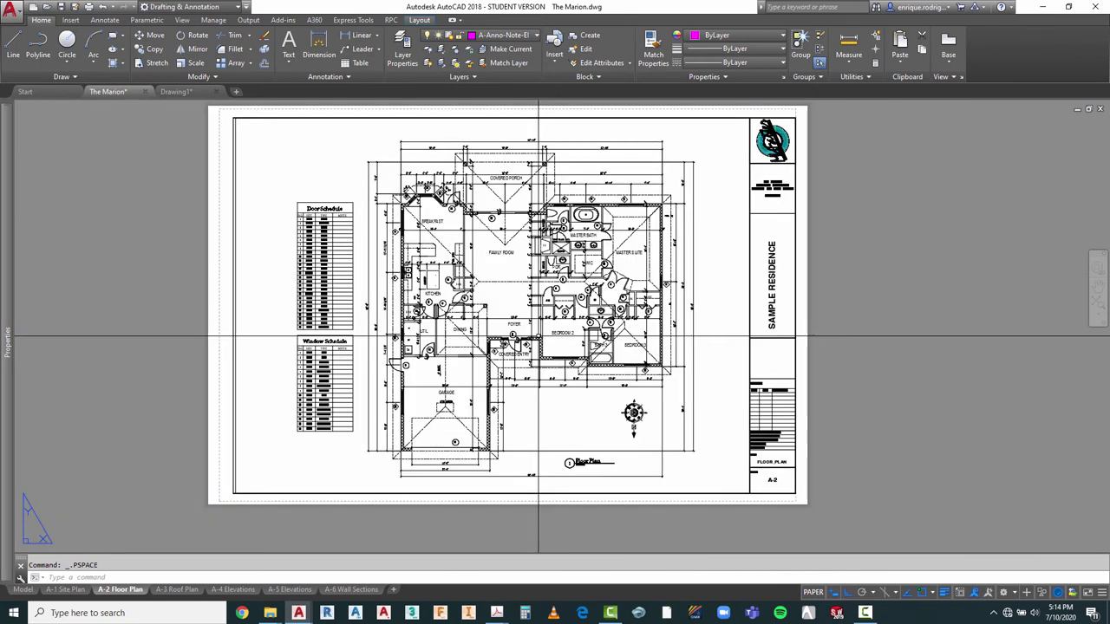
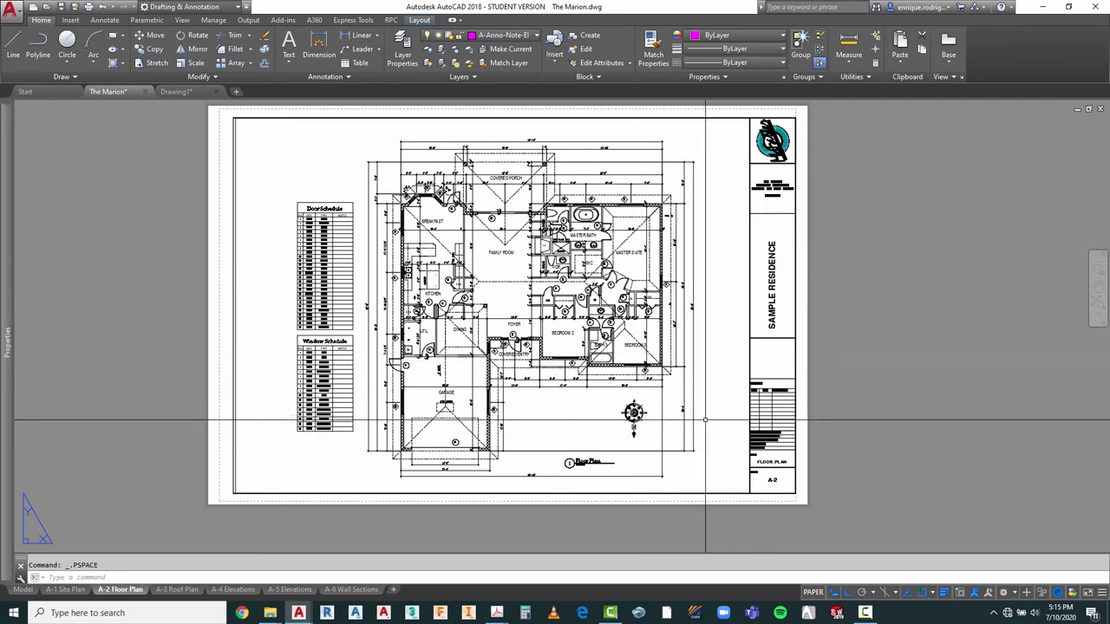
Step: Copy the 1/A-5 elevation marker from the model space symbol library to beside the Window Schedule, with Ortho off
{"action": "left_click", "coordinate": [23, 590]}
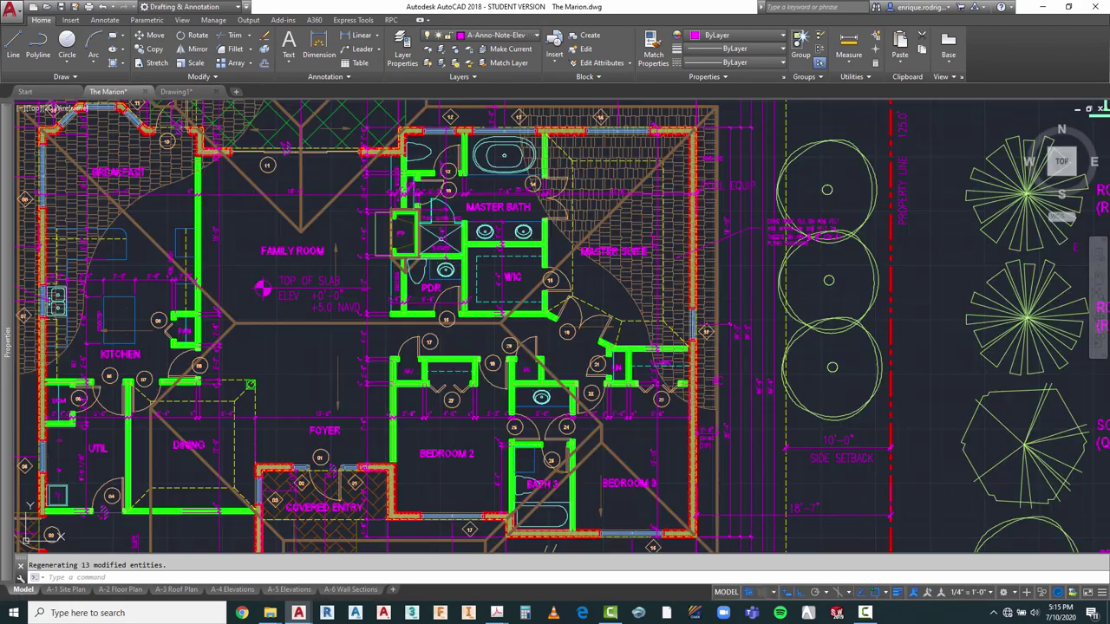
{"action": "scroll", "coordinate": [421, 302], "scroll_direction": "down", "scroll_amount": 4}
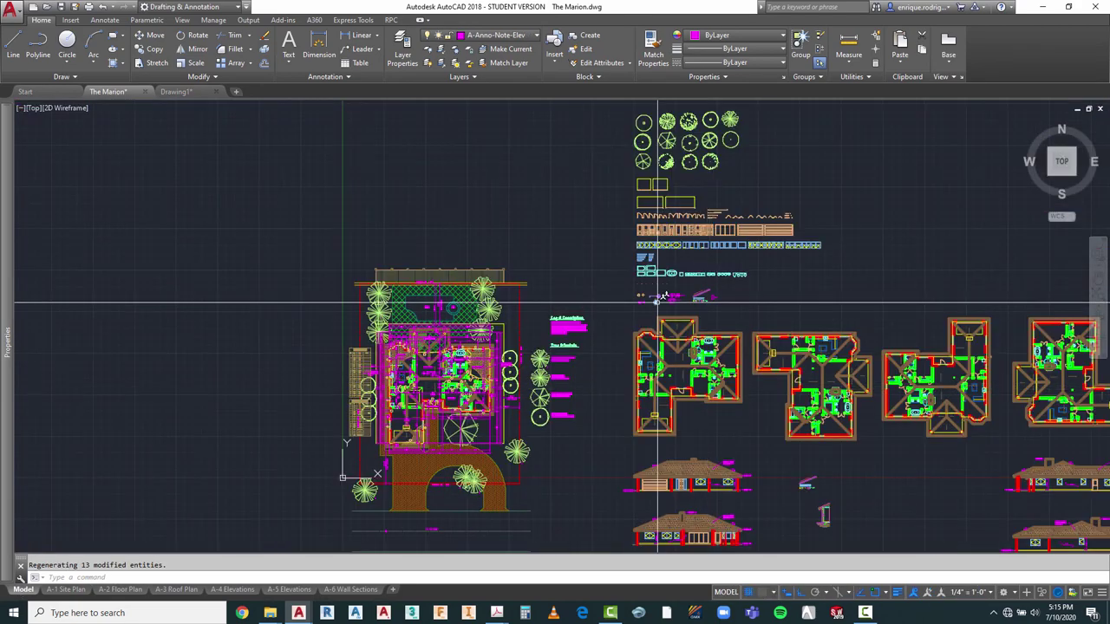
{"action": "scroll", "coordinate": [702, 303], "scroll_direction": "up", "scroll_amount": 8}
{"action": "scroll", "coordinate": [632, 230], "scroll_direction": "up", "scroll_amount": 4}
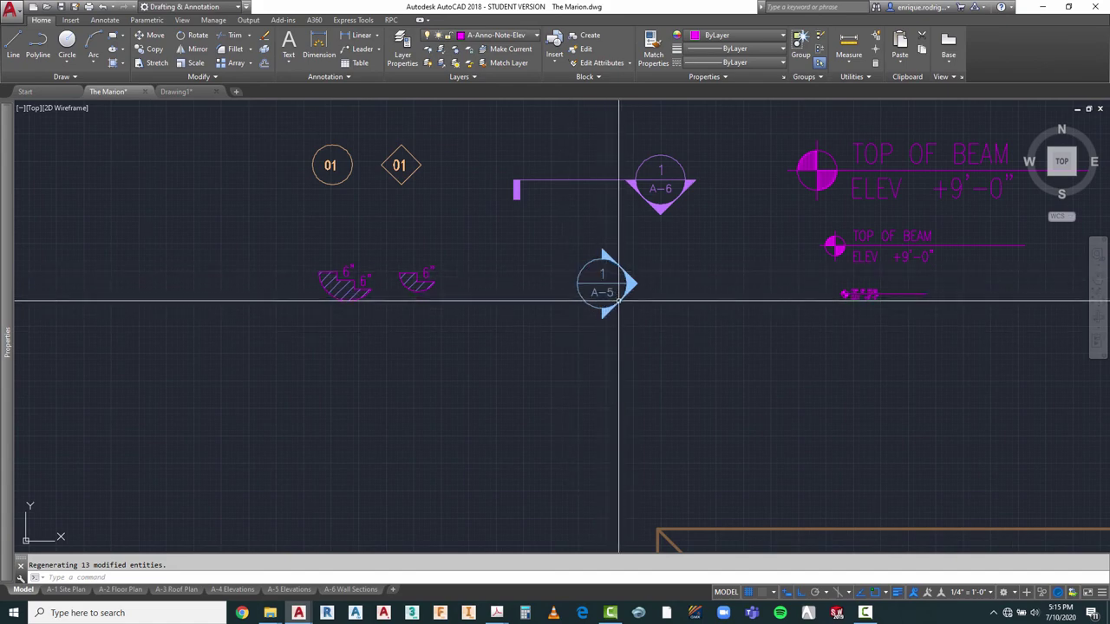
{"action": "scroll", "coordinate": [656, 245], "scroll_direction": "down", "scroll_amount": 4}
{"action": "scroll", "coordinate": [659, 257], "scroll_direction": "down", "scroll_amount": 2}
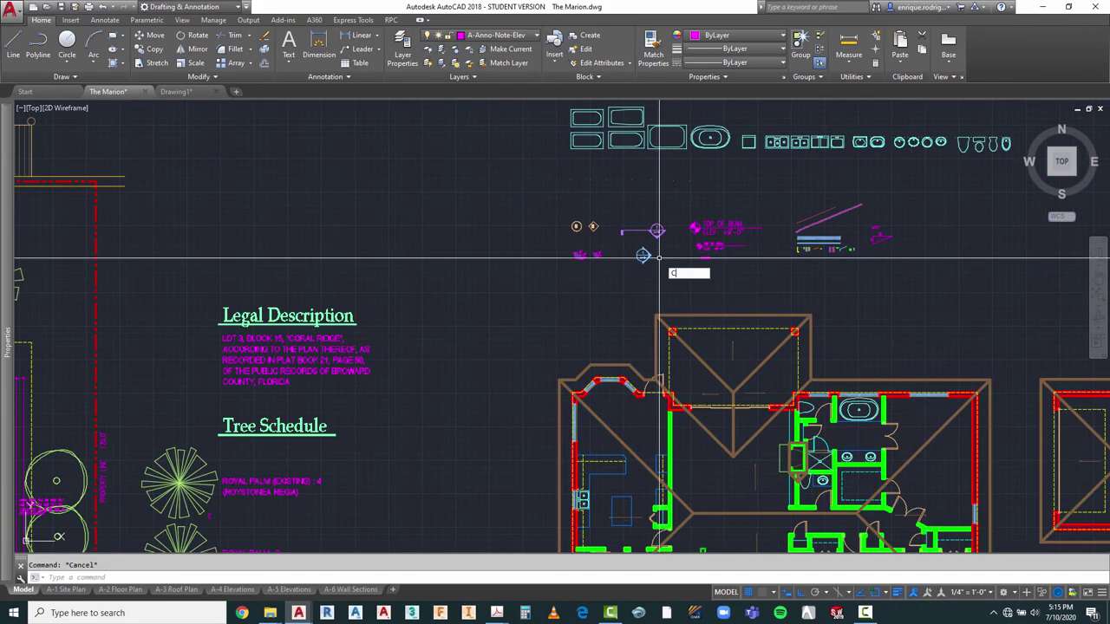
{"action": "type", "text": "o"}
{"action": "key", "text": "Return"}
{"action": "left_click", "coordinate": [607, 283]}
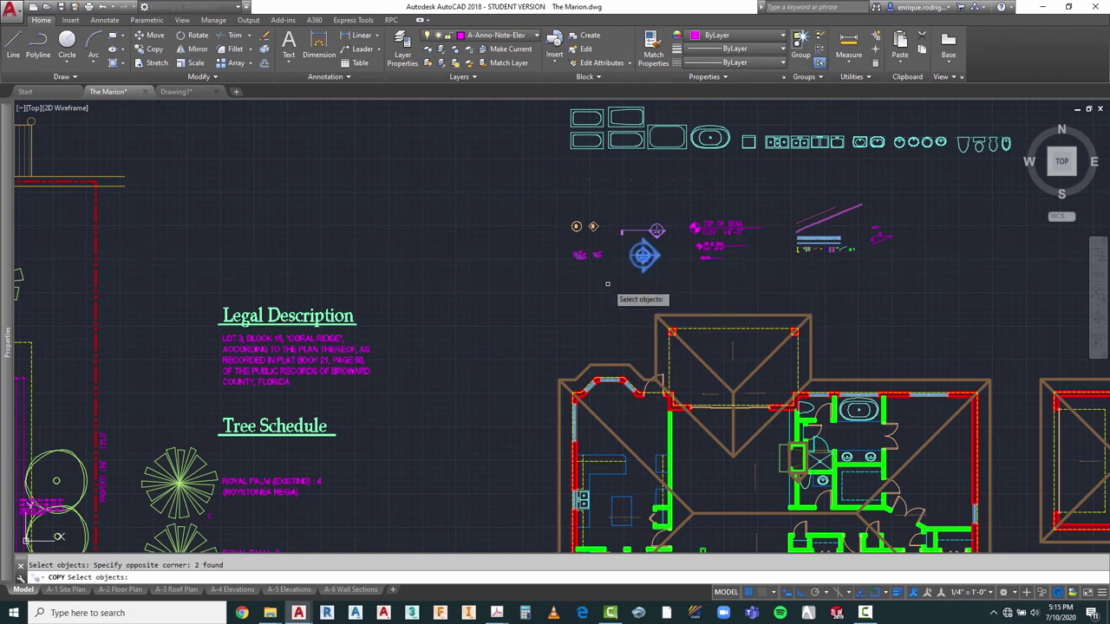
{"action": "key", "text": "Return"}
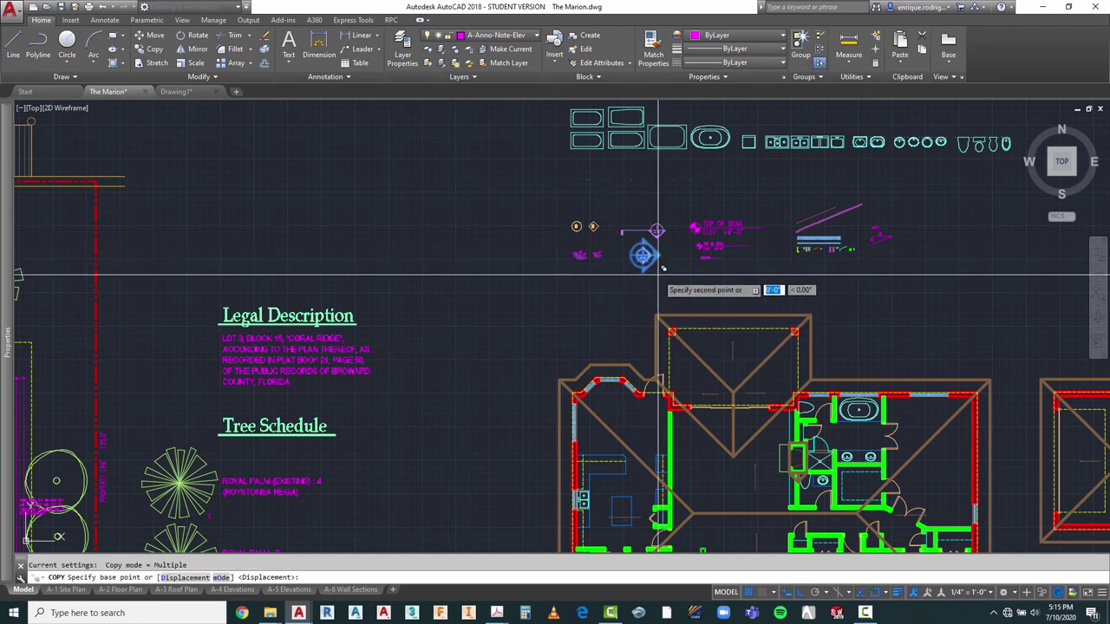
{"action": "left_click", "coordinate": [644, 255]}
{"action": "scroll", "coordinate": [781, 257], "scroll_direction": "down", "scroll_amount": 5}
{"action": "scroll", "coordinate": [581, 329], "scroll_direction": "up", "scroll_amount": 6}
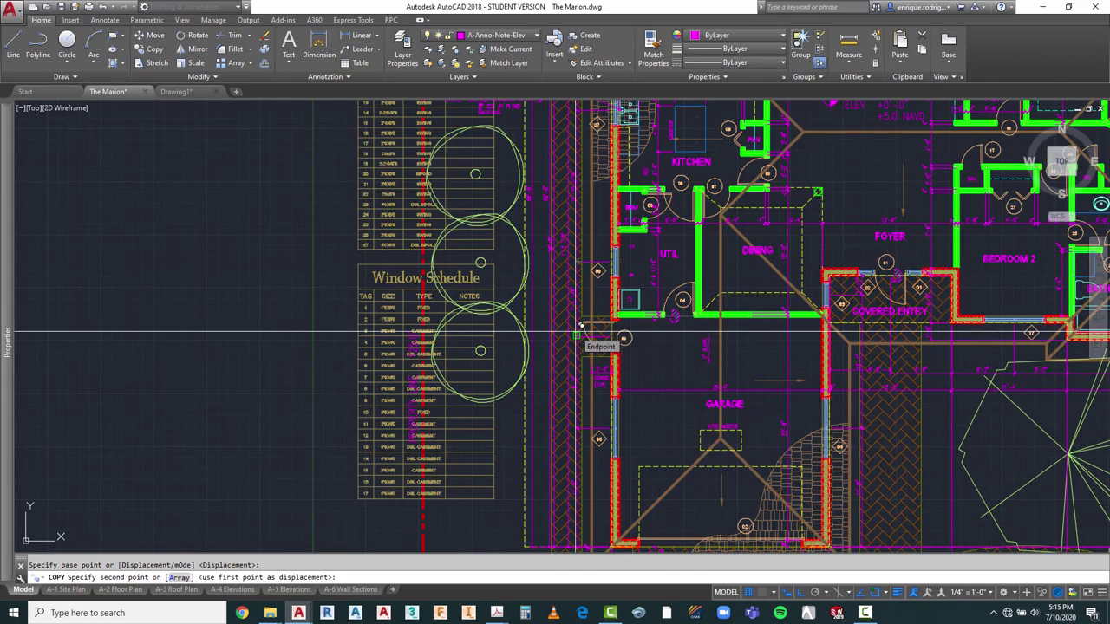
{"action": "key", "text": "F8"}
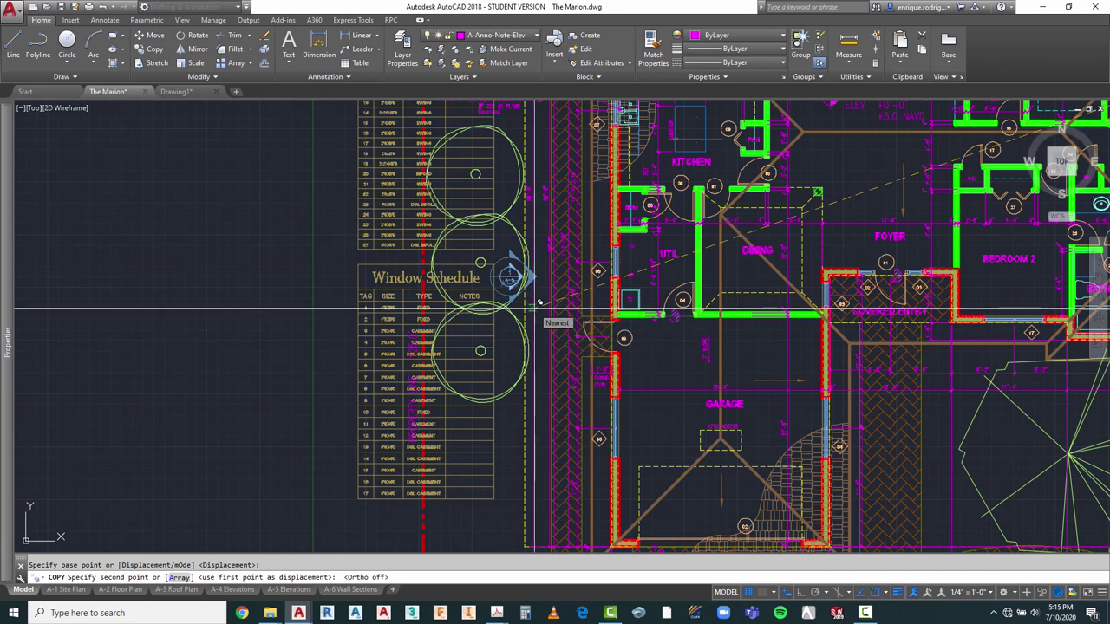
{"action": "key", "text": "Escape"}
{"action": "key", "text": "Escape"}
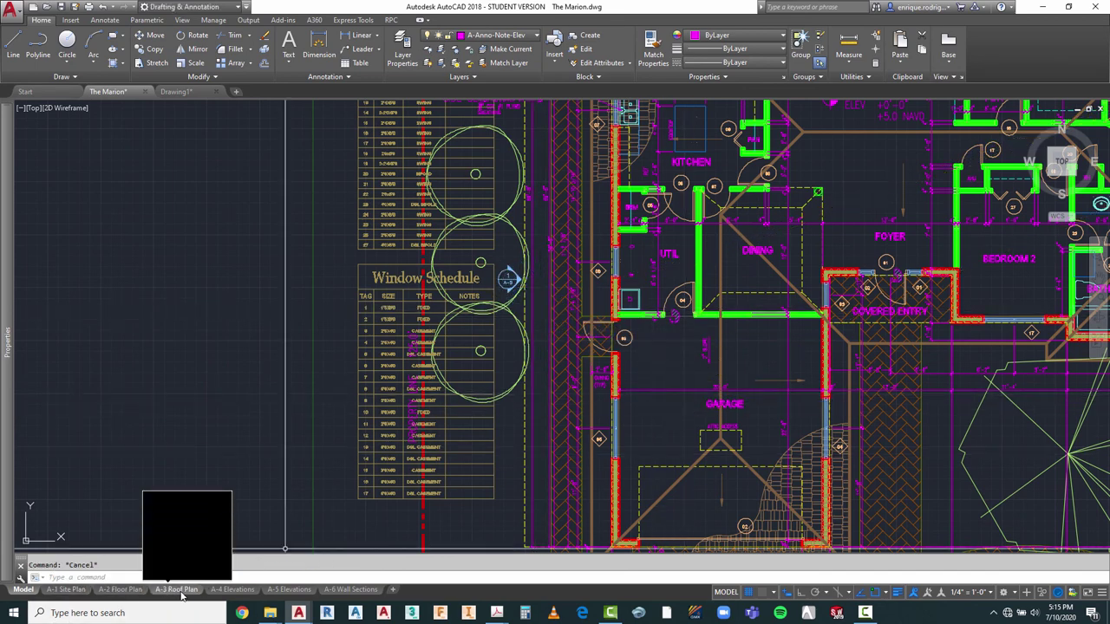
Step: Switch to the A-2 Floor Plan sheet and locate the copied elevation marker beside the Window Schedule
{"action": "left_click", "coordinate": [132, 592]}
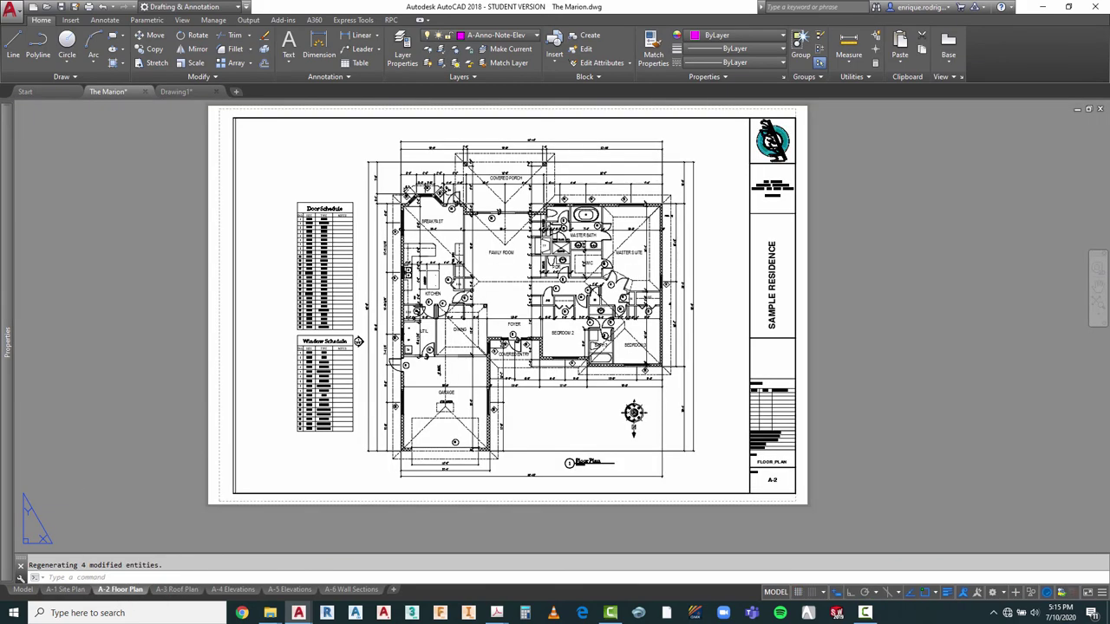
{"action": "scroll", "coordinate": [428, 350], "scroll_direction": "up", "scroll_amount": 4}
{"action": "key", "text": "Escape"}
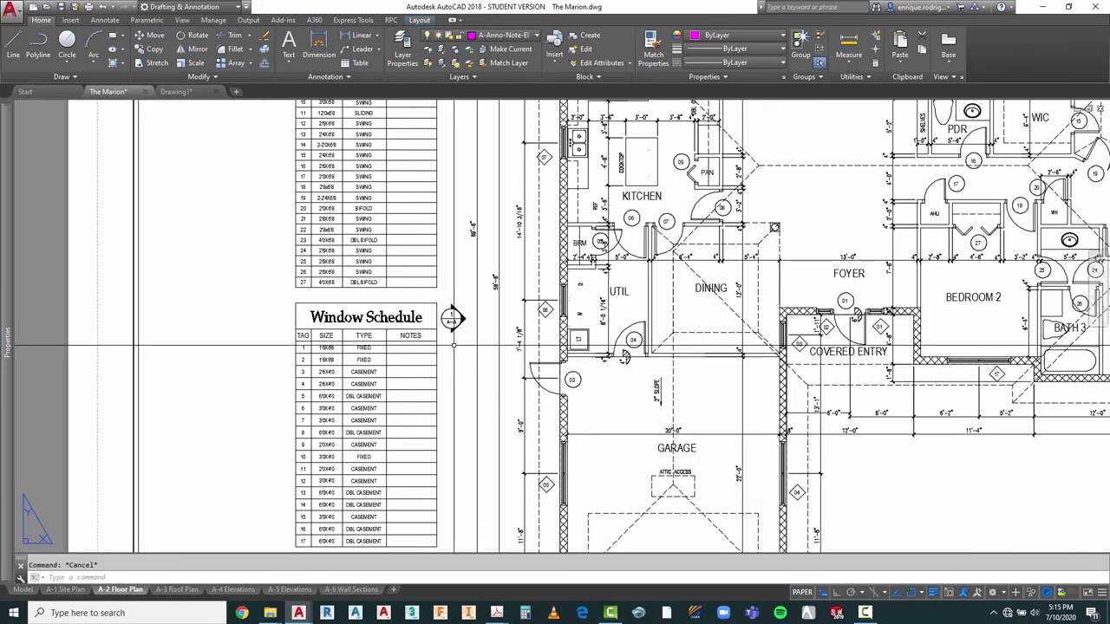
{"action": "left_click", "coordinate": [469, 310]}
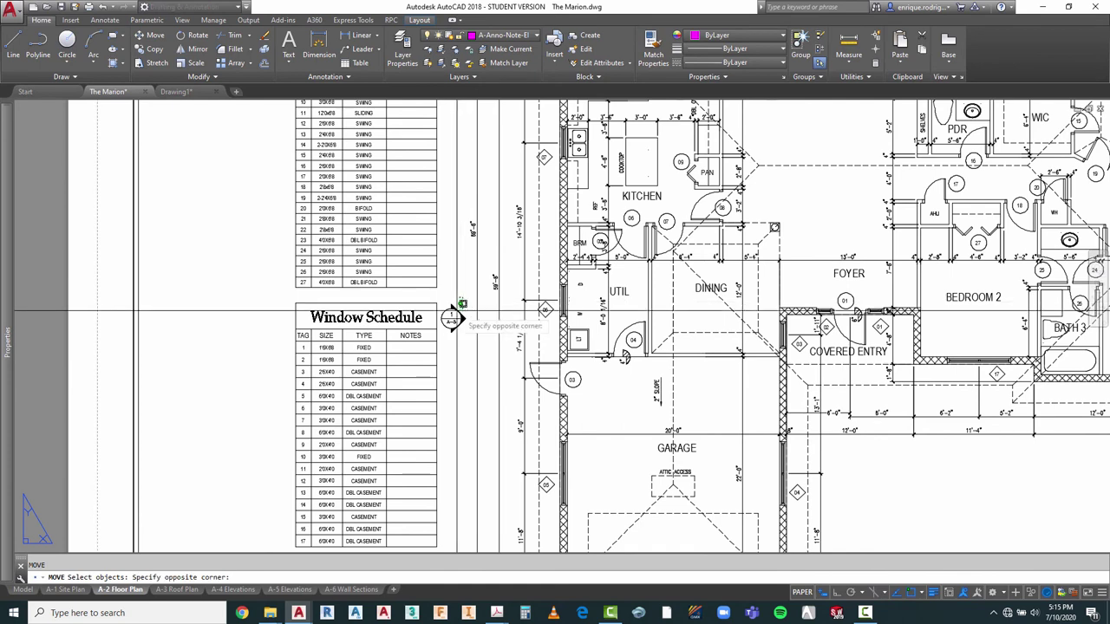
{"action": "left_click", "coordinate": [446, 340]}
{"action": "key", "text": "Escape"}
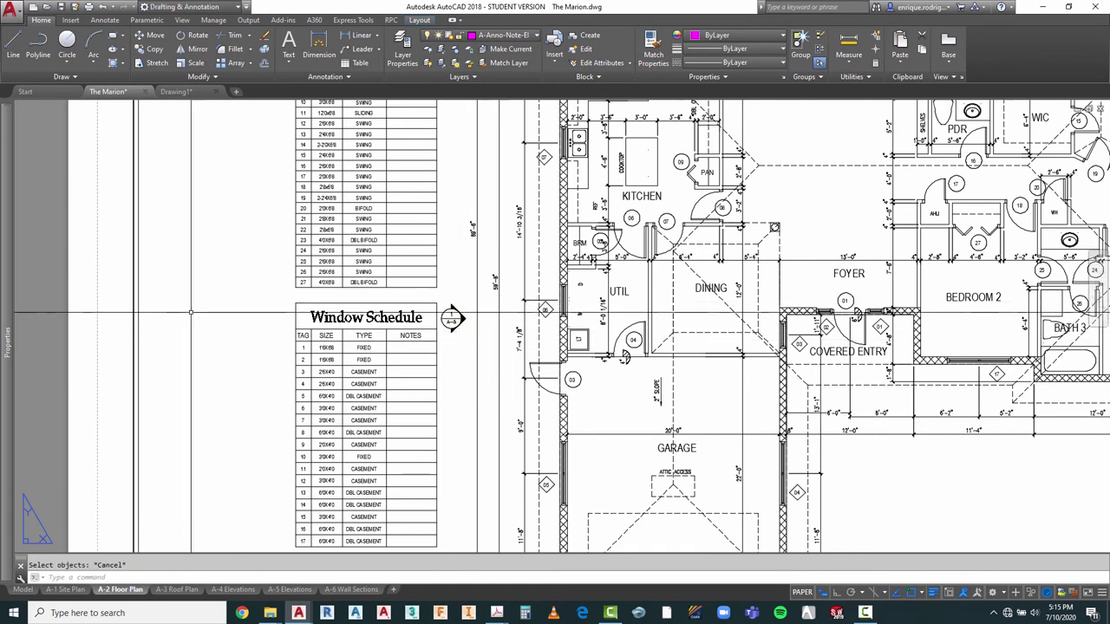
Step: Activate the floor plan viewport and move the elevation marker slightly up and to the right, away from the Window Schedule
{"action": "double_click", "coordinate": [309, 322]}
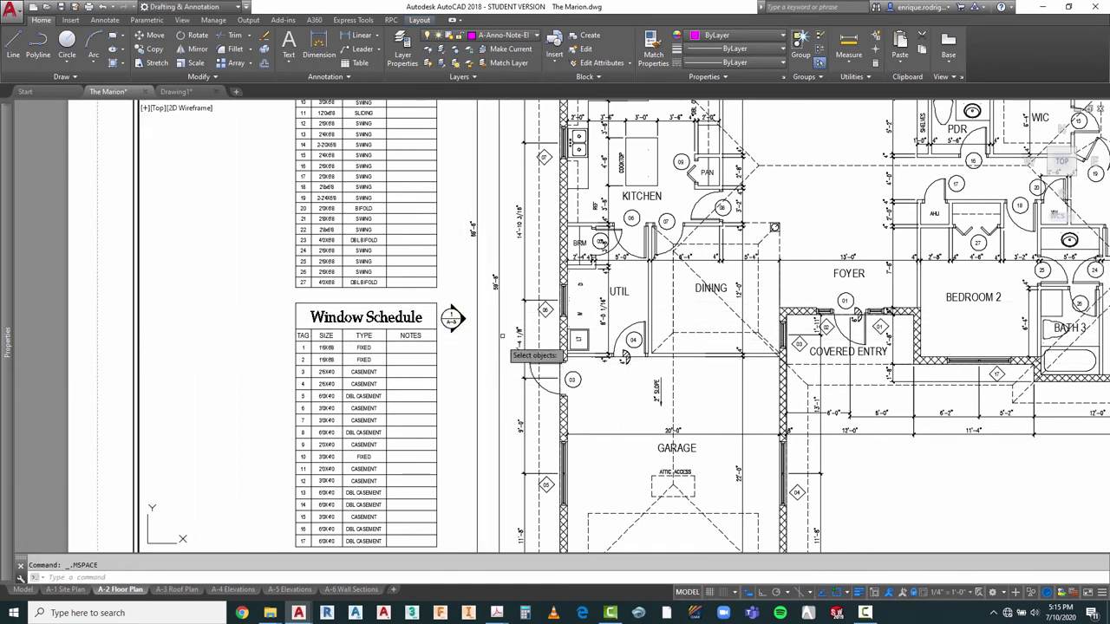
{"action": "key", "text": "Escape"}
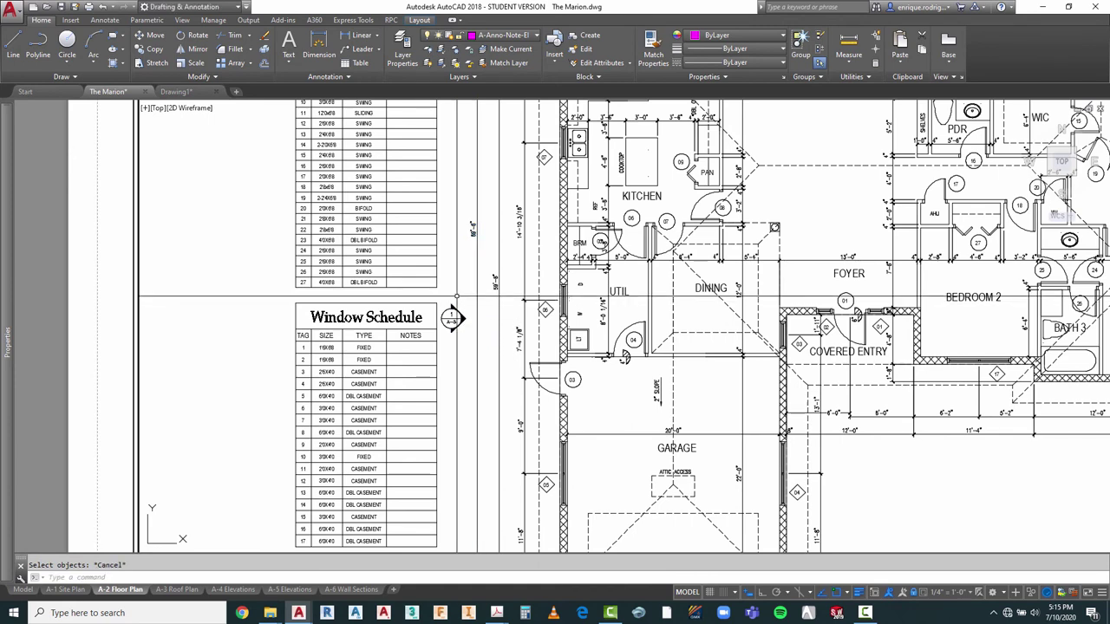
{"action": "type", "text": "m"}
{"action": "key", "text": "Return"}
{"action": "left_click", "coordinate": [464, 299]}
{"action": "left_click", "coordinate": [447, 338]}
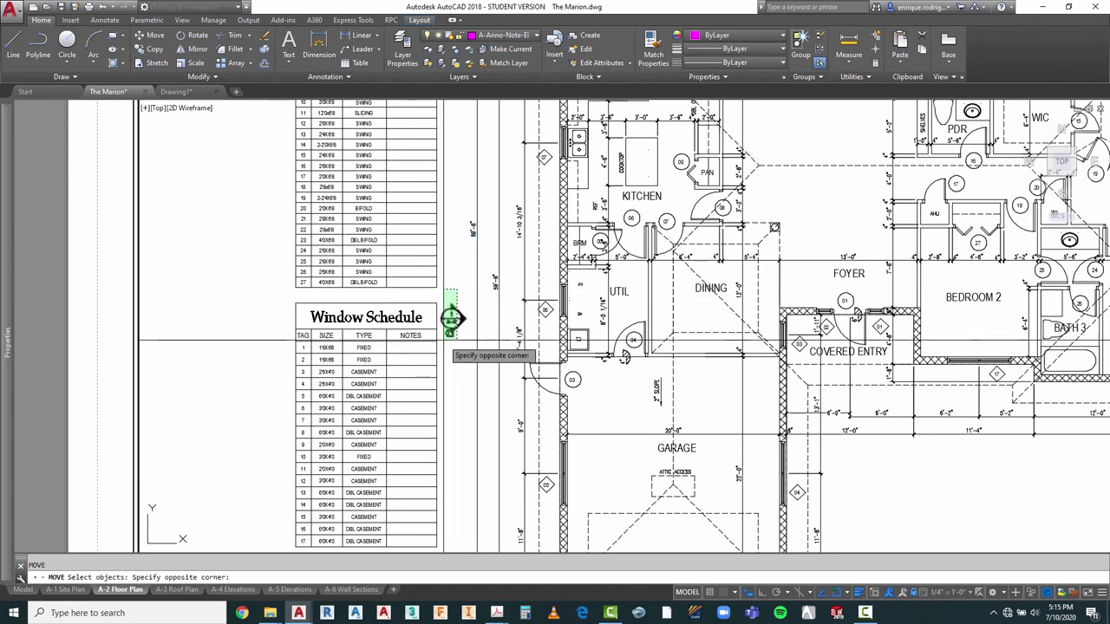
{"action": "key", "text": "Return"}
{"action": "left_click", "coordinate": [453, 367]}
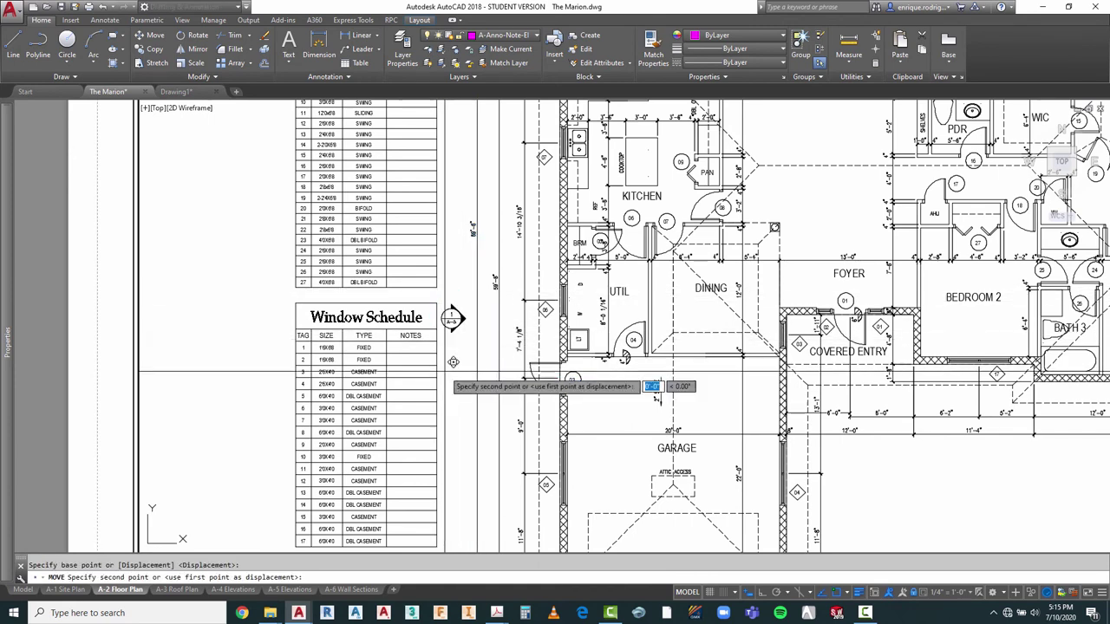
{"action": "key", "text": "Escape"}
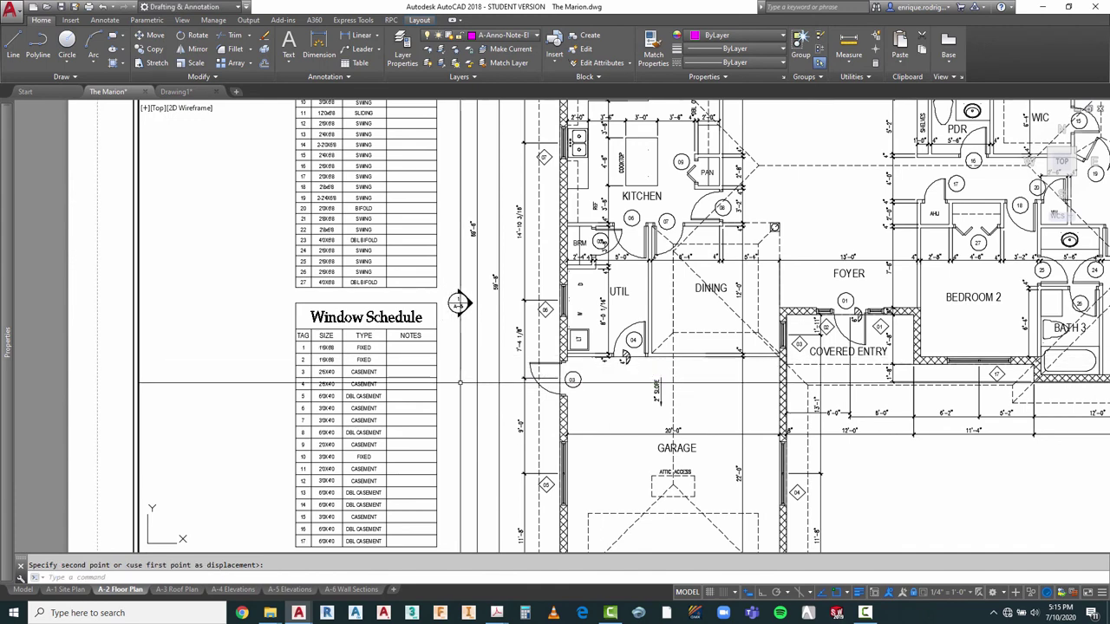
Step: Remove the 1/8" = 1'-0" annotation scale from the elevation marker beside the Window Schedule
{"action": "left_click", "coordinate": [466, 301]}
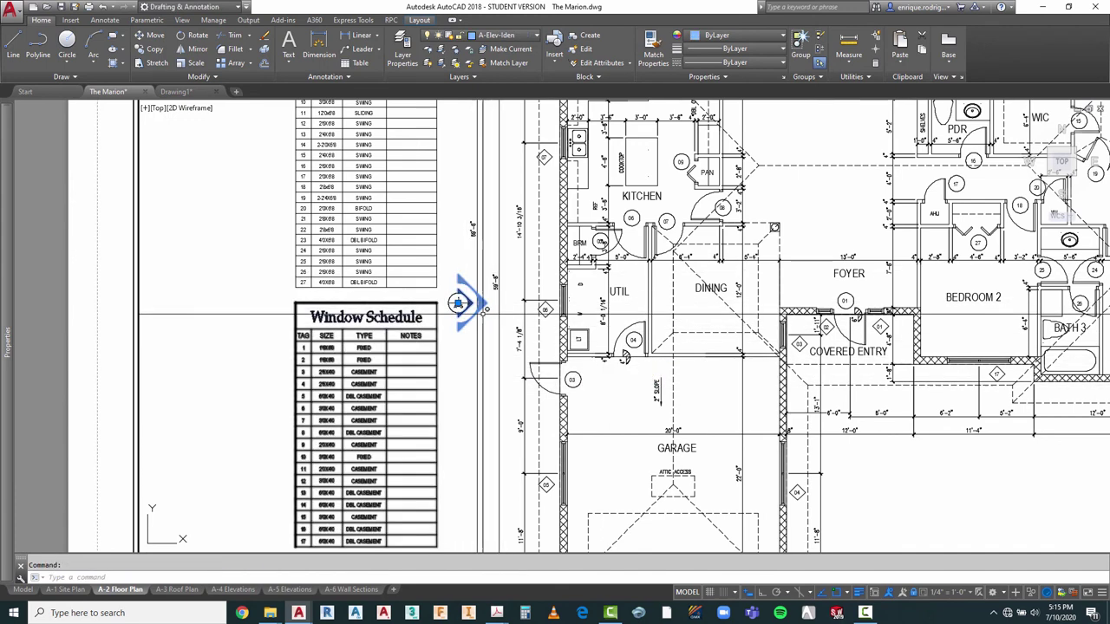
{"action": "scroll", "coordinate": [481, 308], "scroll_direction": "up", "scroll_amount": 3}
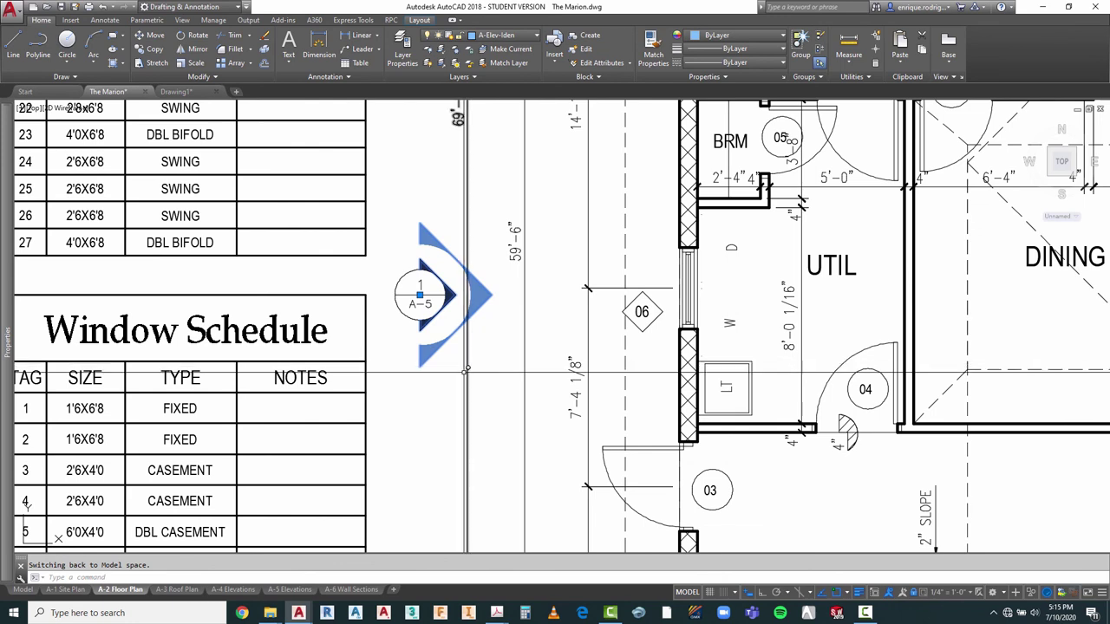
{"action": "scroll", "coordinate": [476, 343], "scroll_direction": "down", "scroll_amount": 3}
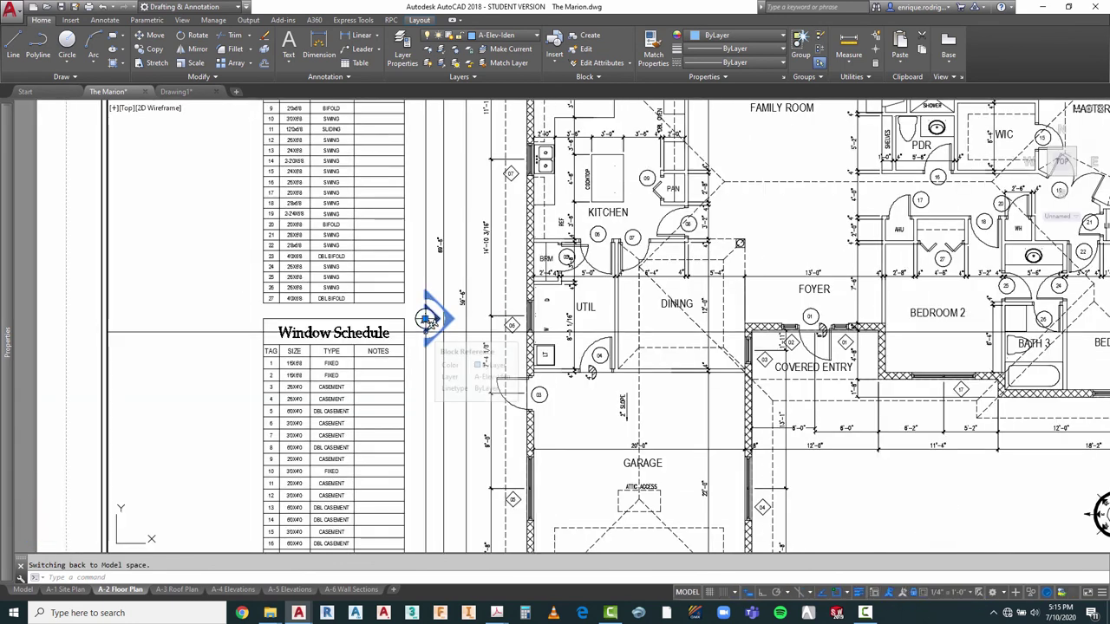
{"action": "key", "text": "Escape"}
{"action": "left_click", "coordinate": [105, 20]}
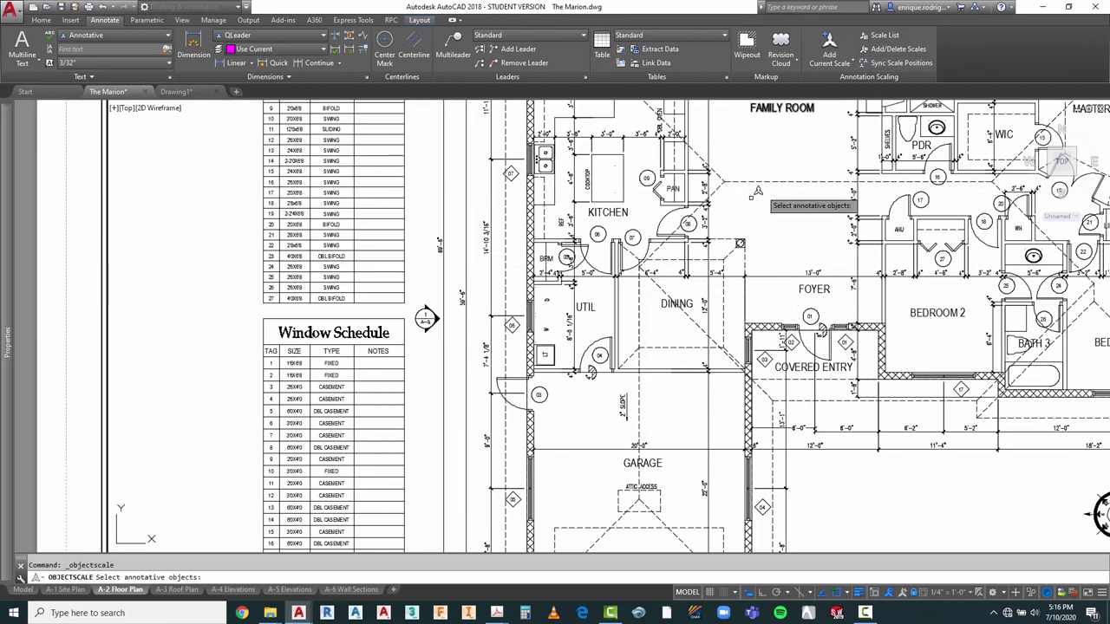
{"action": "left_click", "coordinate": [435, 295]}
{"action": "left_click", "coordinate": [418, 343]}
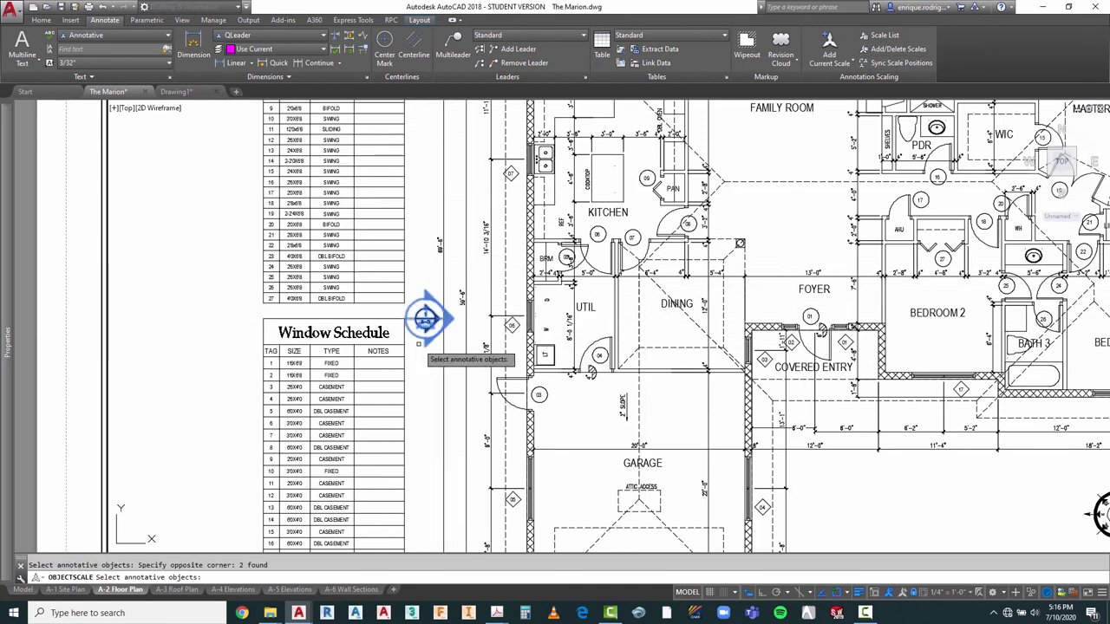
{"action": "left_click", "coordinate": [435, 303]}
{"action": "left_click", "coordinate": [419, 336]}
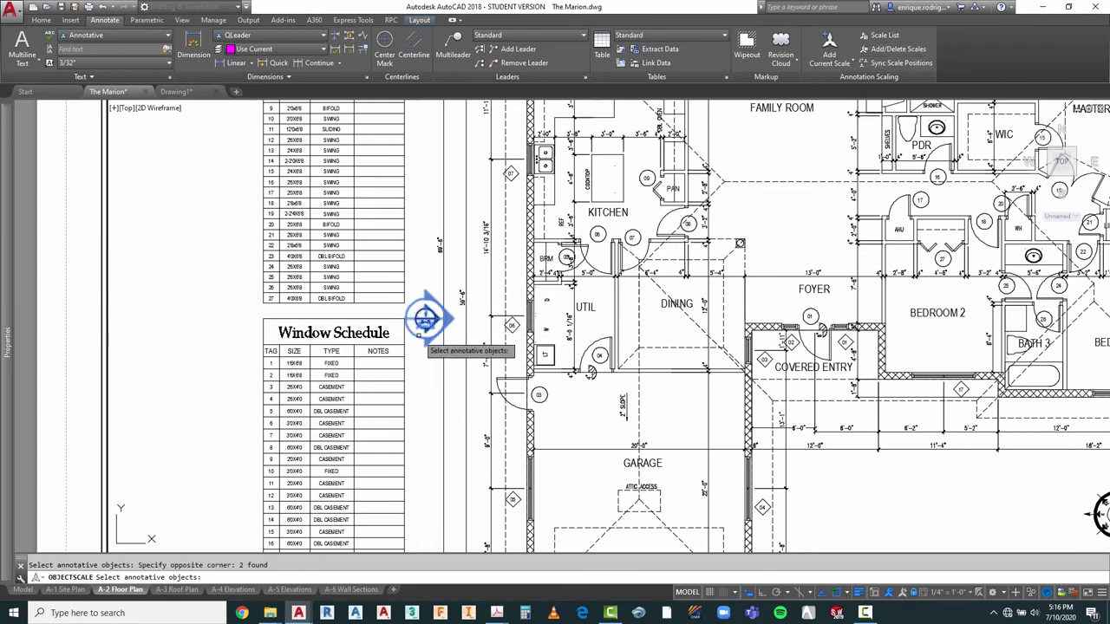
{"action": "key", "text": "Return"}
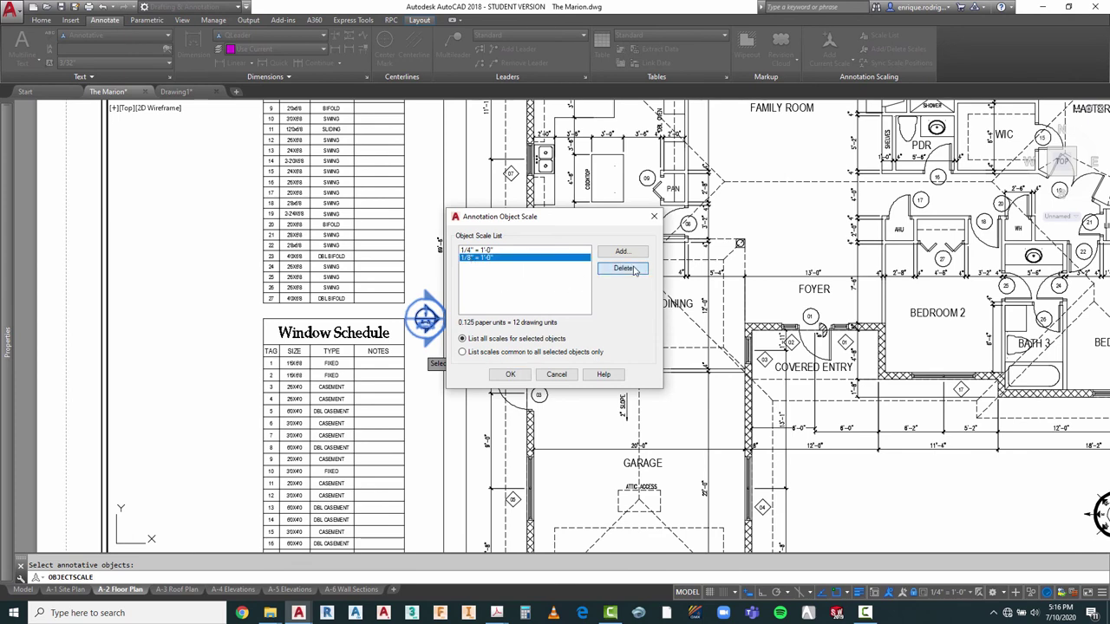
{"action": "left_click", "coordinate": [514, 376]}
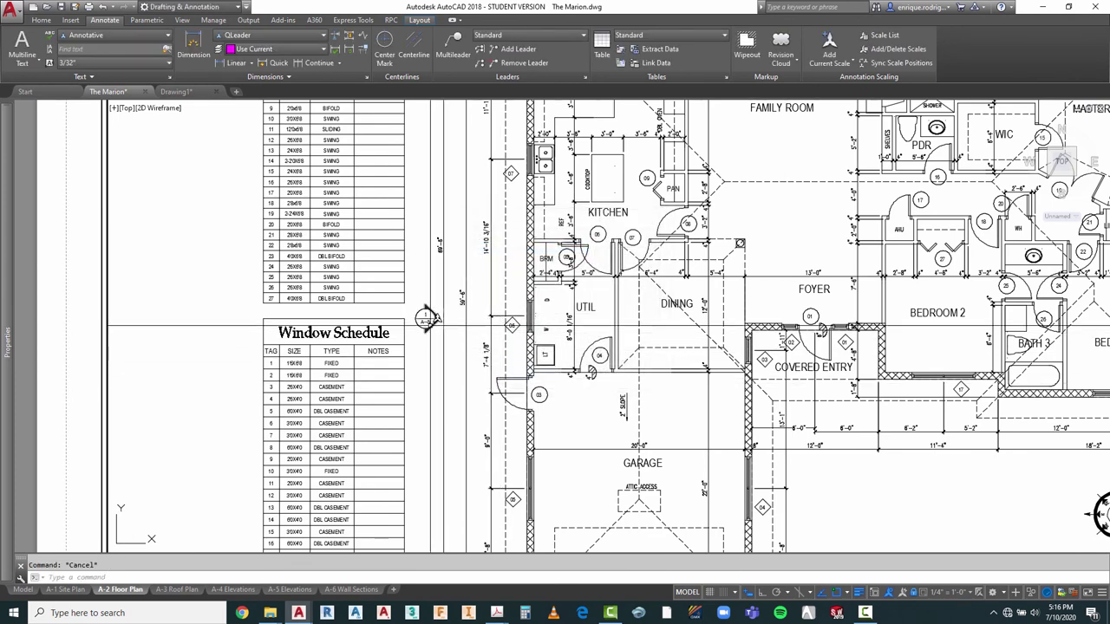
{"action": "key", "text": "Escape"}
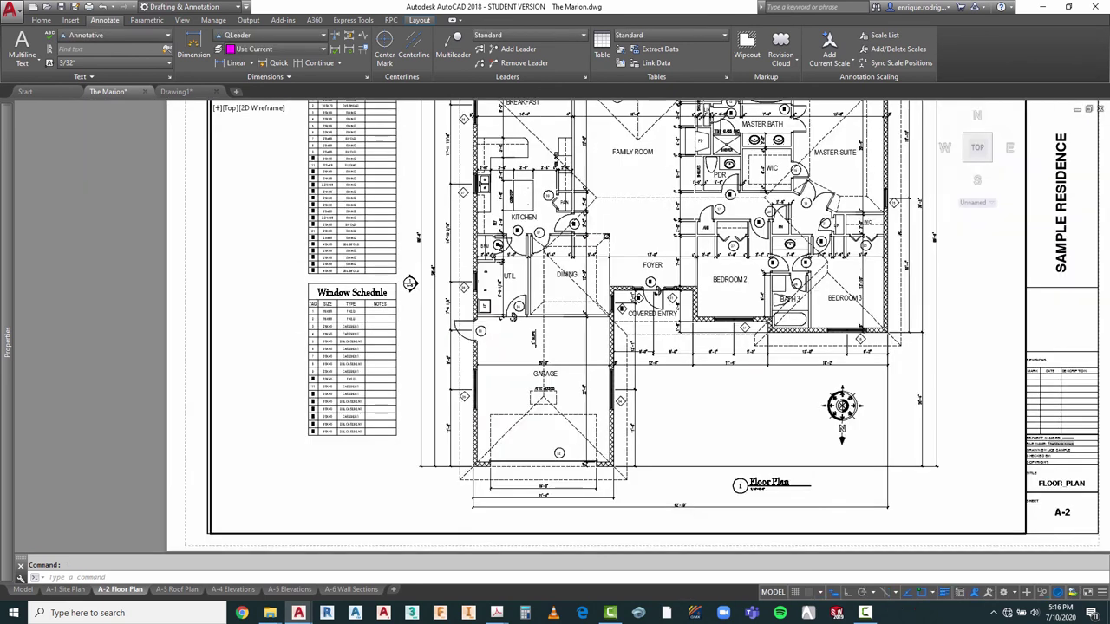
Step: Check the elevation numbers on the A-5 Elevations sheet and return to the A-2 Floor Plan sheet
{"action": "scroll", "coordinate": [416, 239], "scroll_direction": "up", "scroll_amount": 2}
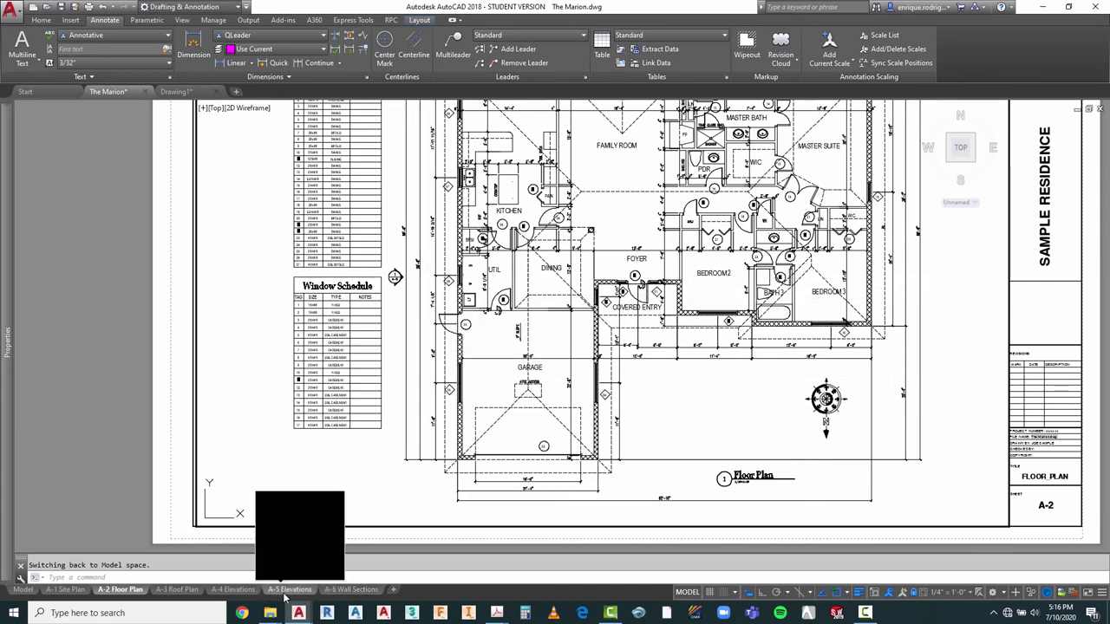
{"action": "mouse_move", "coordinate": [284, 597]}
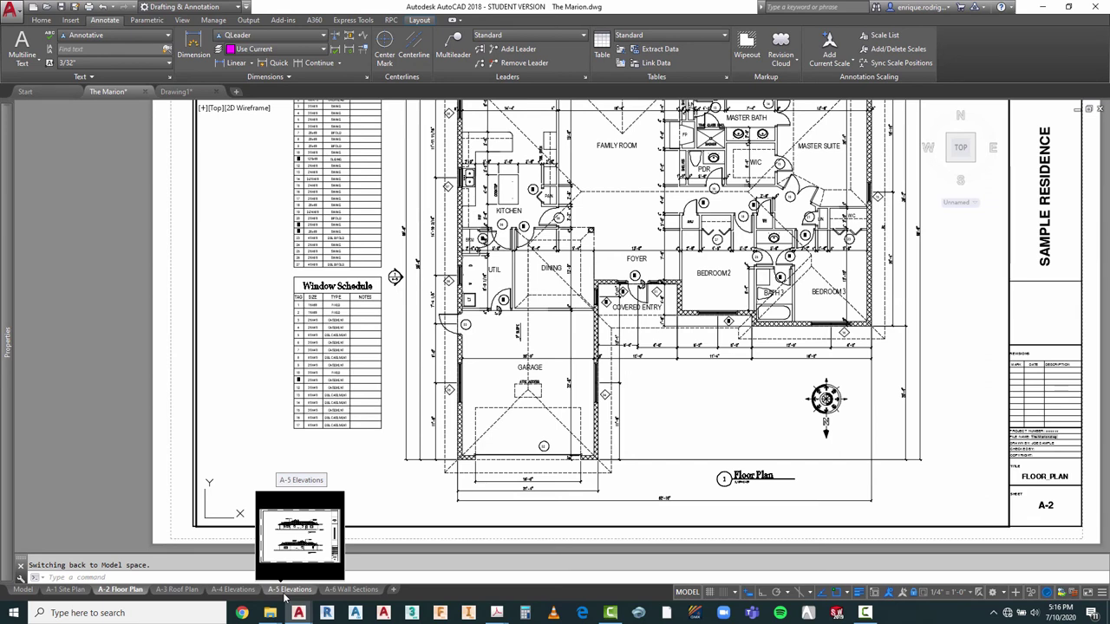
{"action": "left_click", "coordinate": [288, 592]}
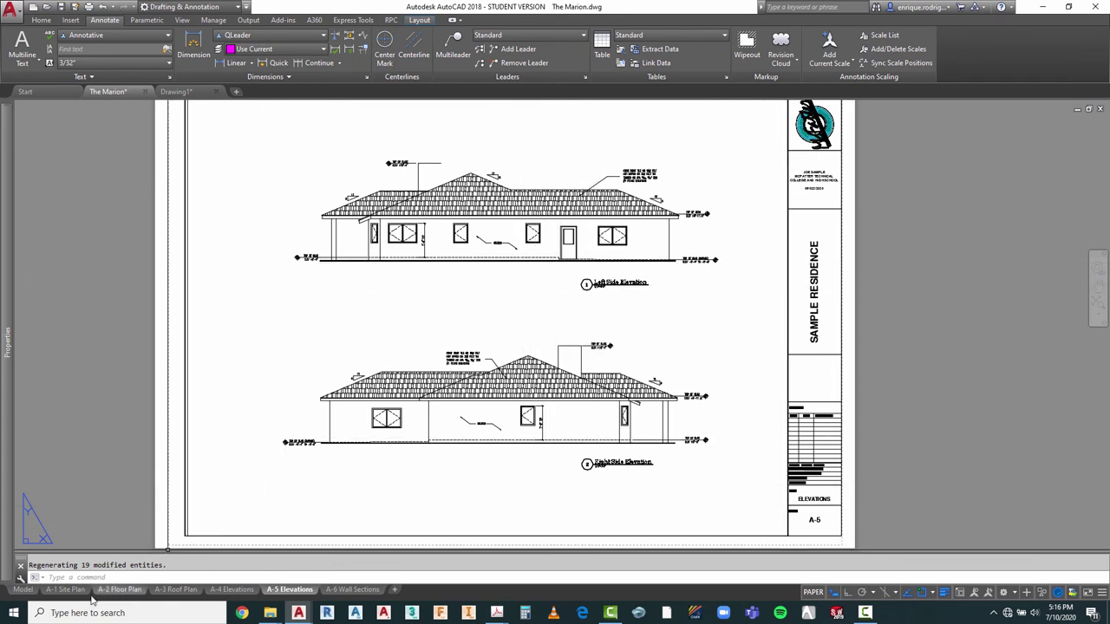
{"action": "left_click", "coordinate": [120, 590]}
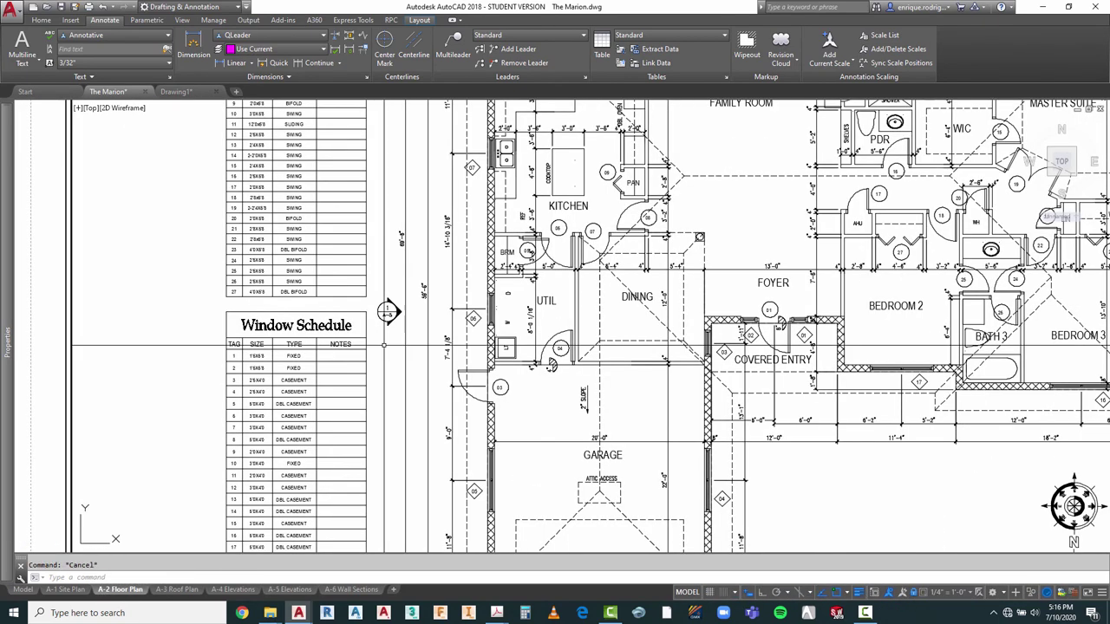
Step: Copy the 1/A-5 elevation marker from beside the Window Schedule to outside the overall dimension line east of Bedroom 3
{"action": "type", "text": "Co"}
{"action": "key", "text": "Return"}
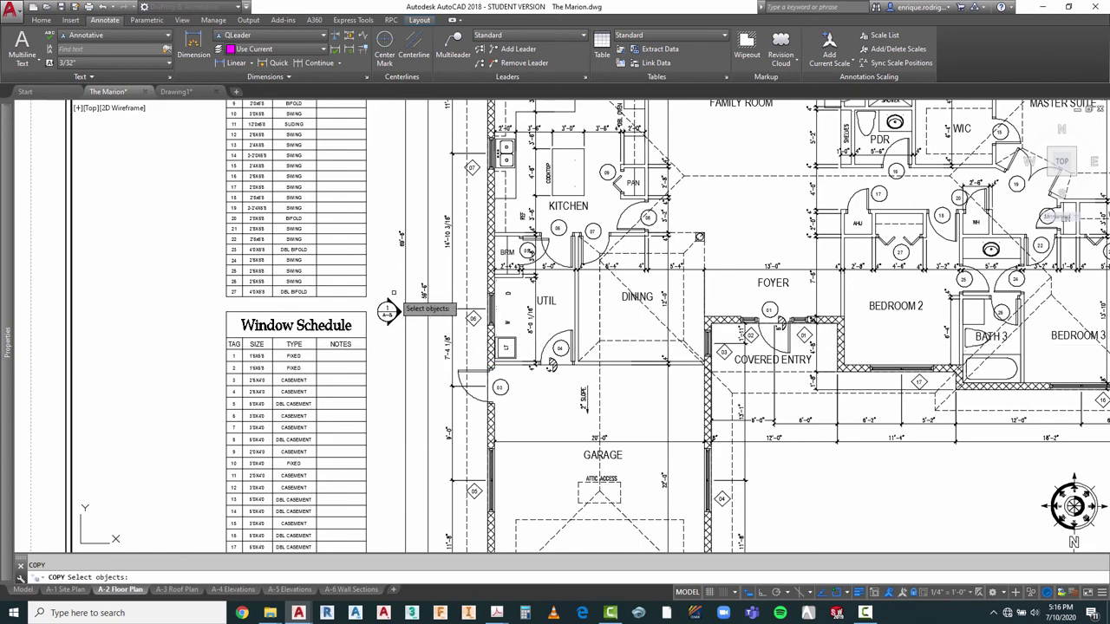
{"action": "left_click", "coordinate": [402, 300]}
{"action": "left_click", "coordinate": [378, 348]}
{"action": "key", "text": "Return"}
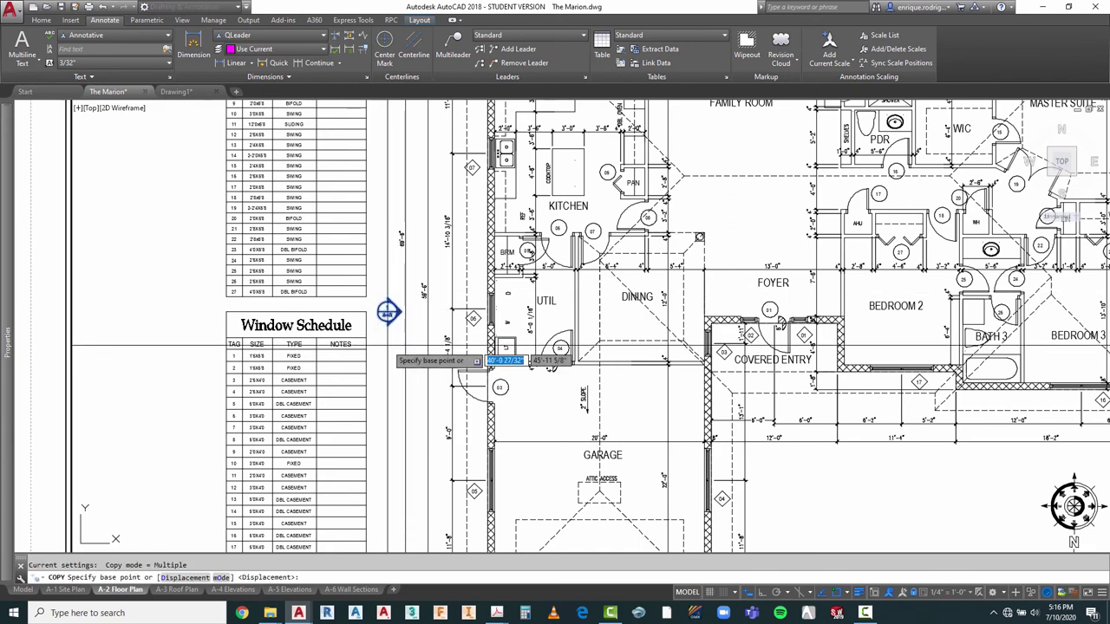
{"action": "left_click", "coordinate": [382, 355]}
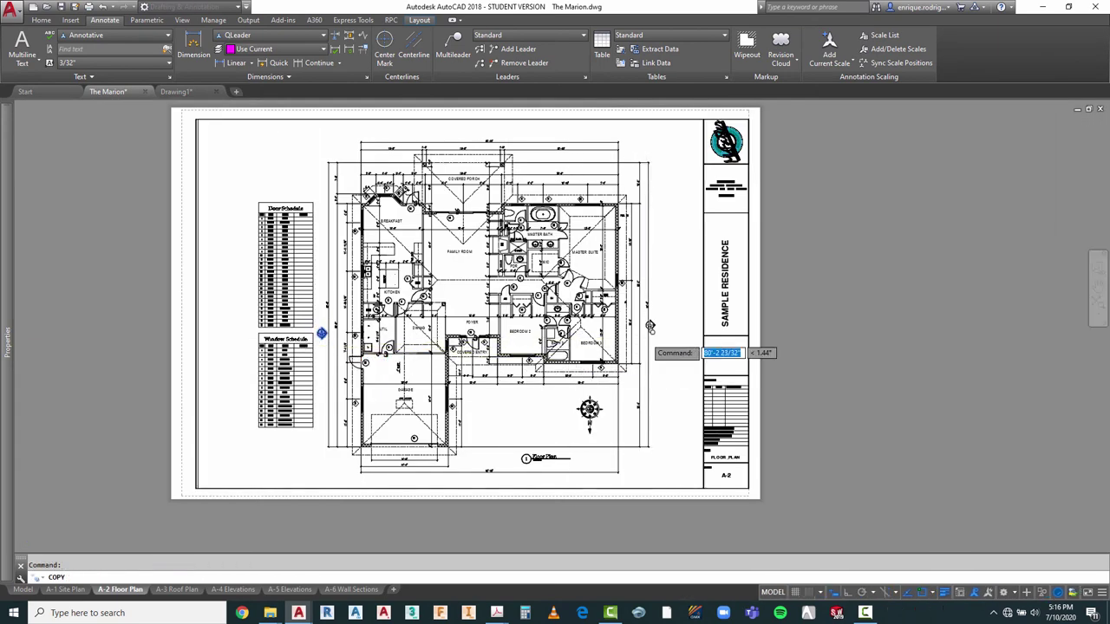
{"action": "scroll", "coordinate": [650, 340], "scroll_direction": "up", "scroll_amount": 4}
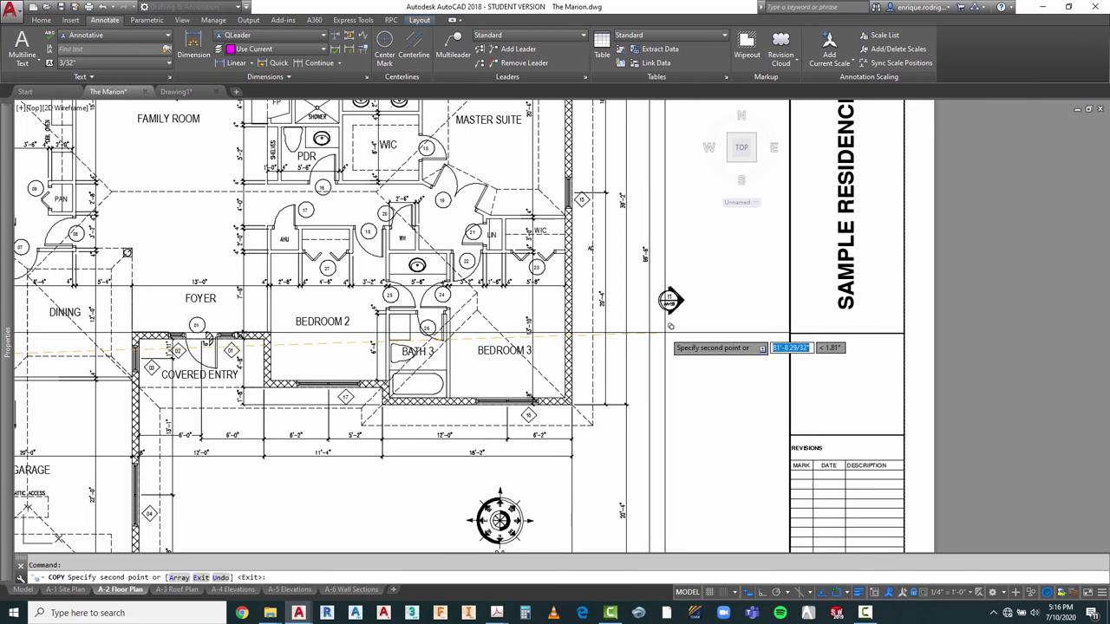
{"action": "key", "text": "Escape"}
Step: Mirror the copied marker about a vertical line with Ortho on, erasing the source so the arrow points toward the house
{"action": "scroll", "coordinate": [676, 288], "scroll_direction": "up", "scroll_amount": 4}
{"action": "type", "text": "M"}
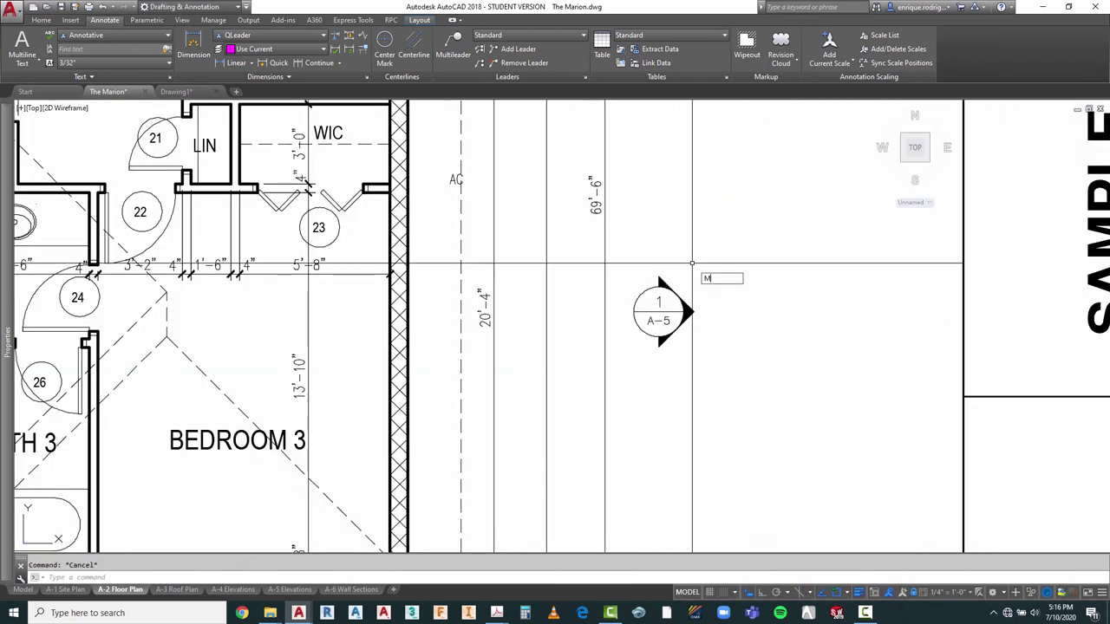
{"action": "type", "text": "I"}
{"action": "key", "text": "Return"}
{"action": "left_click", "coordinate": [690, 256]}
{"action": "left_click", "coordinate": [649, 374]}
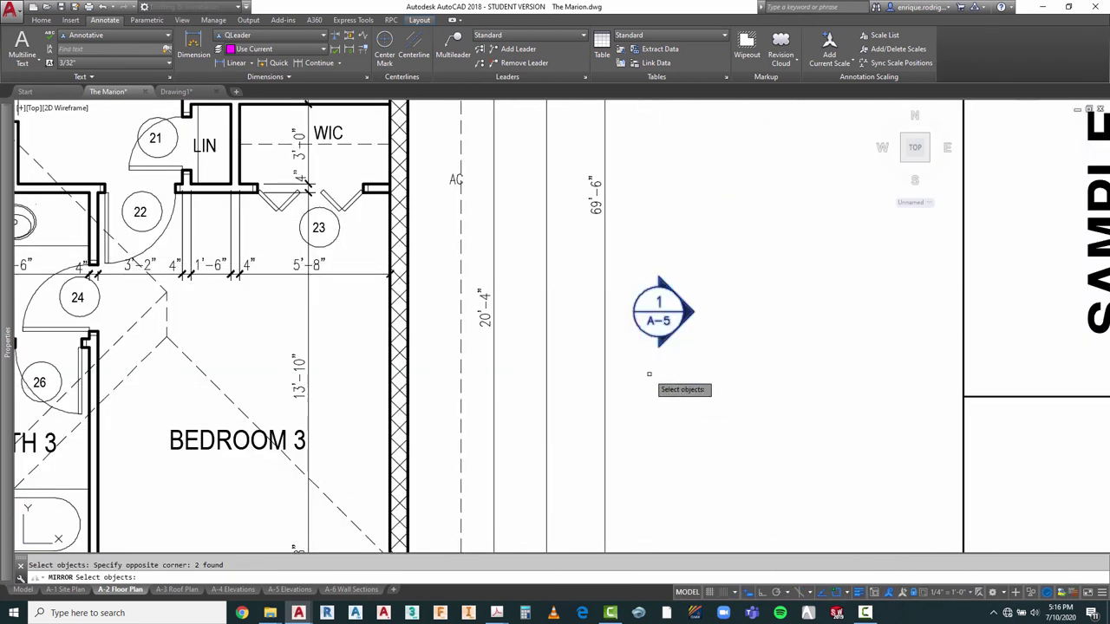
{"action": "key", "text": "Return"}
{"action": "left_click", "coordinate": [649, 379]}
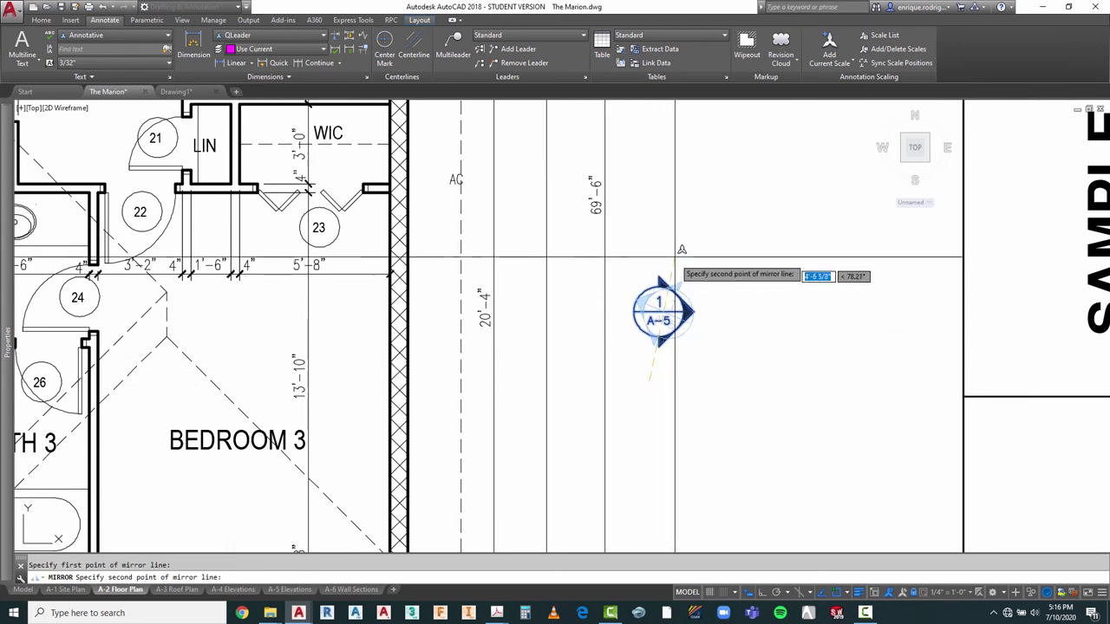
{"action": "key", "text": "F8"}
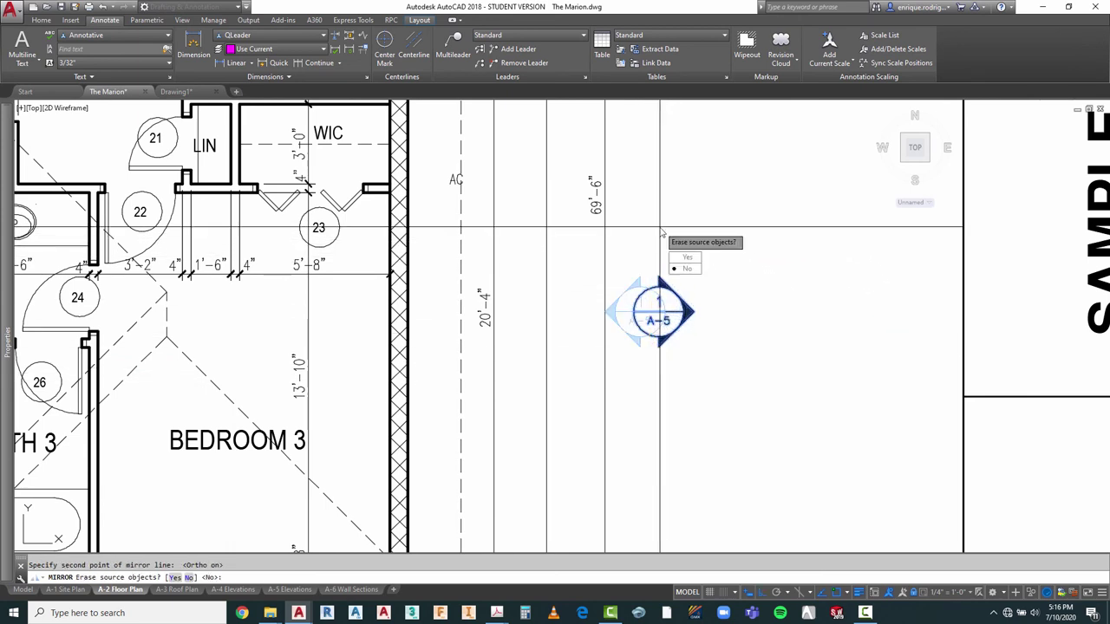
{"action": "left_click", "coordinate": [686, 258]}
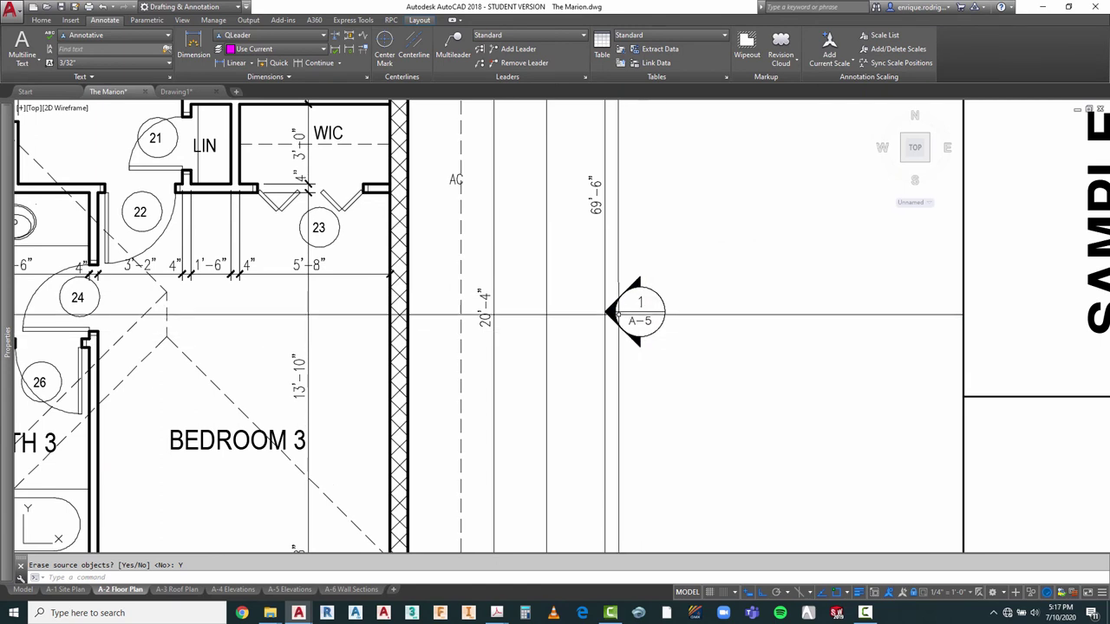
Step: Set the mirrored marker's elevation number to 2
{"action": "scroll", "coordinate": [642, 295], "scroll_direction": "up", "scroll_amount": 4}
{"action": "key", "text": "Escape"}
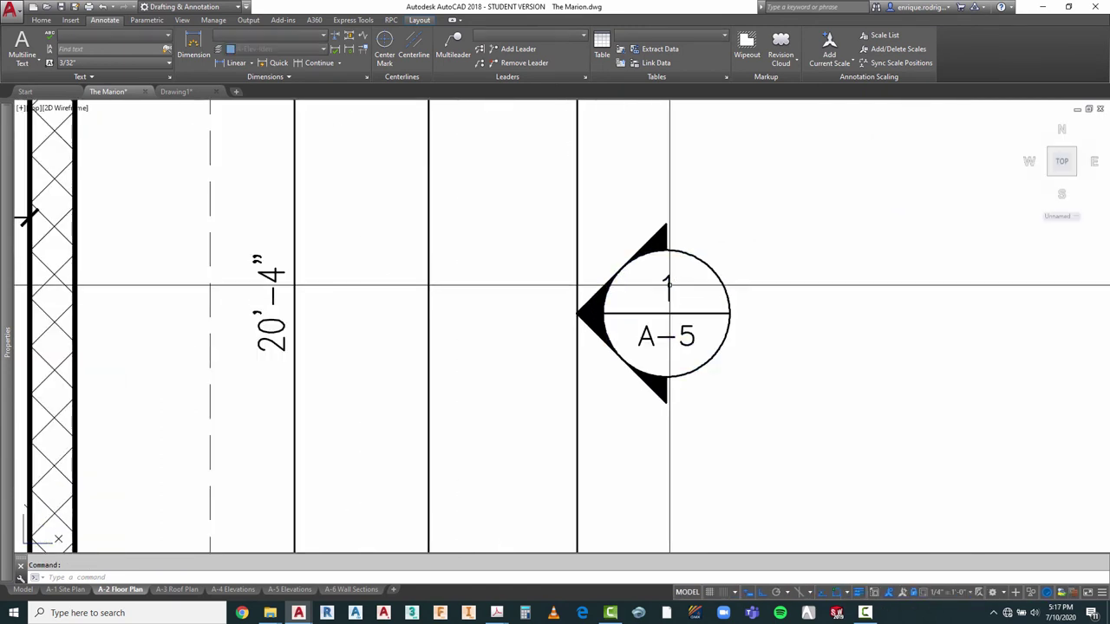
{"action": "double_click", "coordinate": [668, 291]}
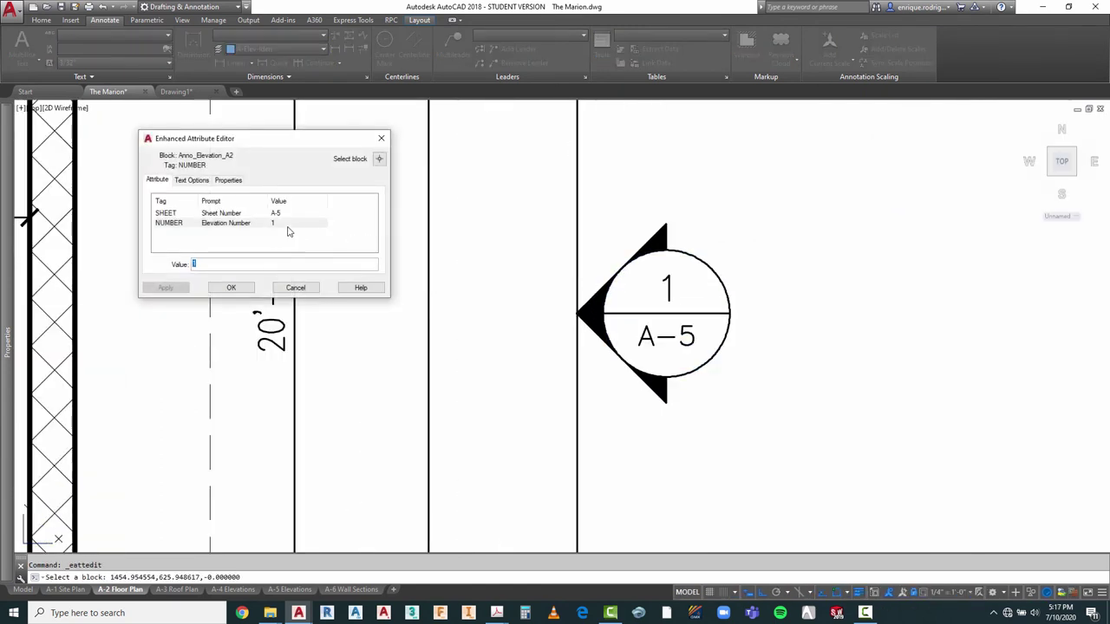
{"action": "type", "text": "2"}
{"action": "left_click", "coordinate": [231, 288]}
{"action": "scroll", "coordinate": [694, 307], "scroll_direction": "down", "scroll_amount": 5}
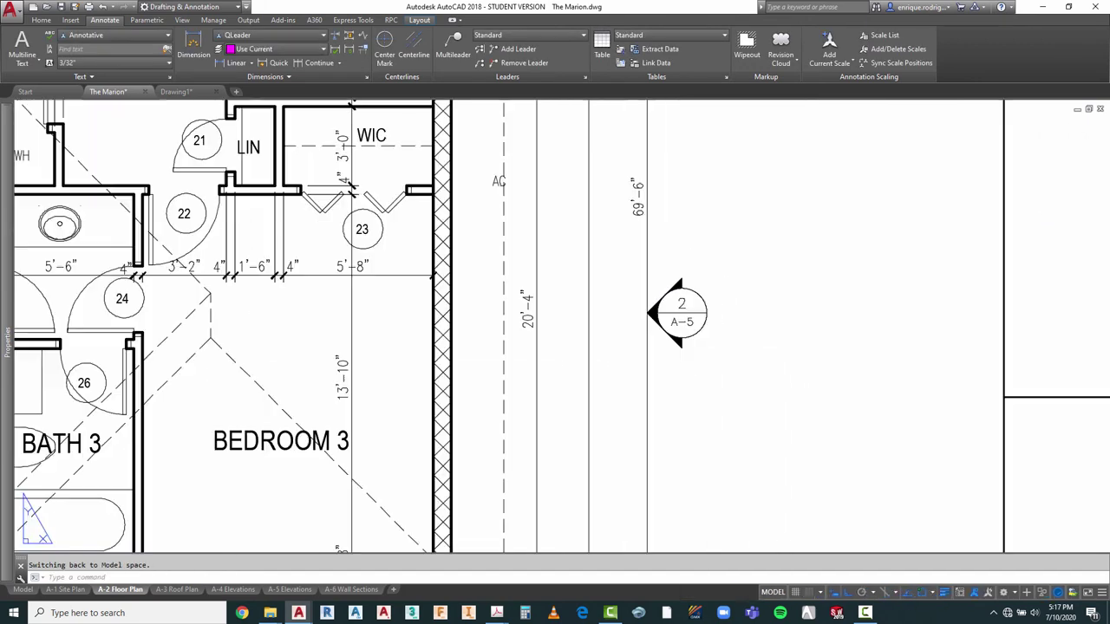
{"action": "key", "text": "Escape"}
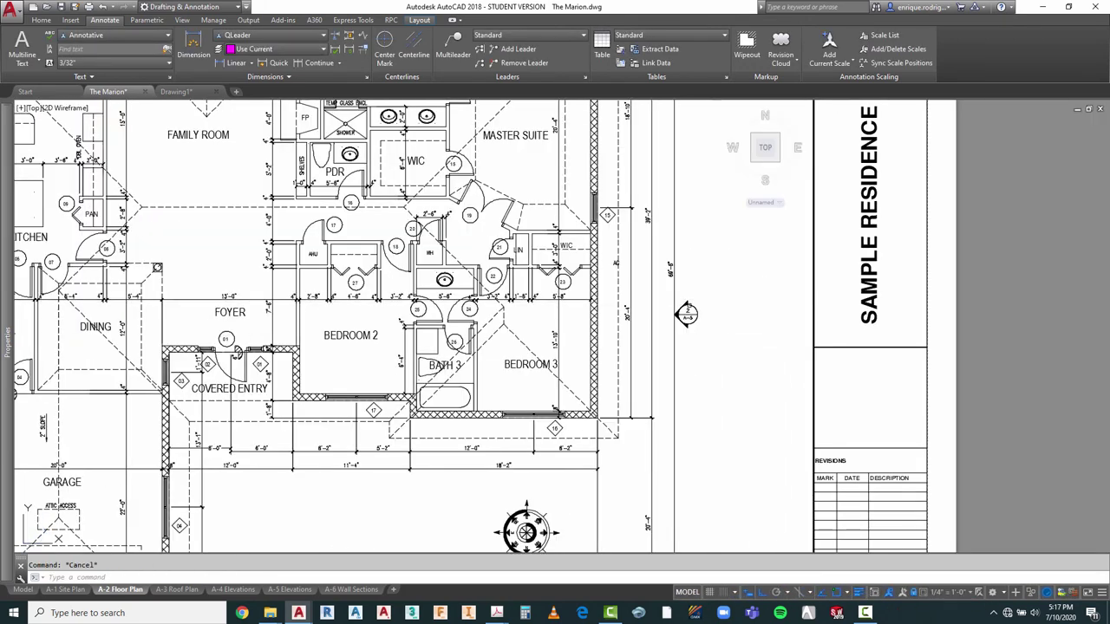
Step: Move the 2/A-5 marker slightly away from the house, clear of the 69'-6" dimension line
{"action": "left_click", "coordinate": [664, 295]}
{"action": "left_click", "coordinate": [713, 343]}
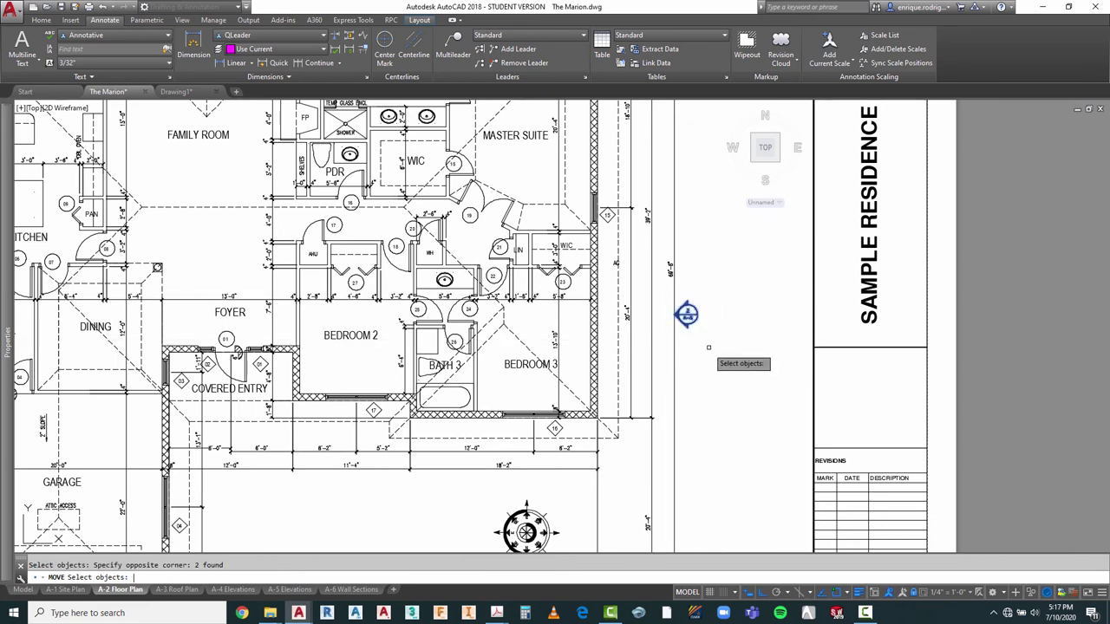
{"action": "key", "text": "Return"}
{"action": "left_click", "coordinate": [669, 298]}
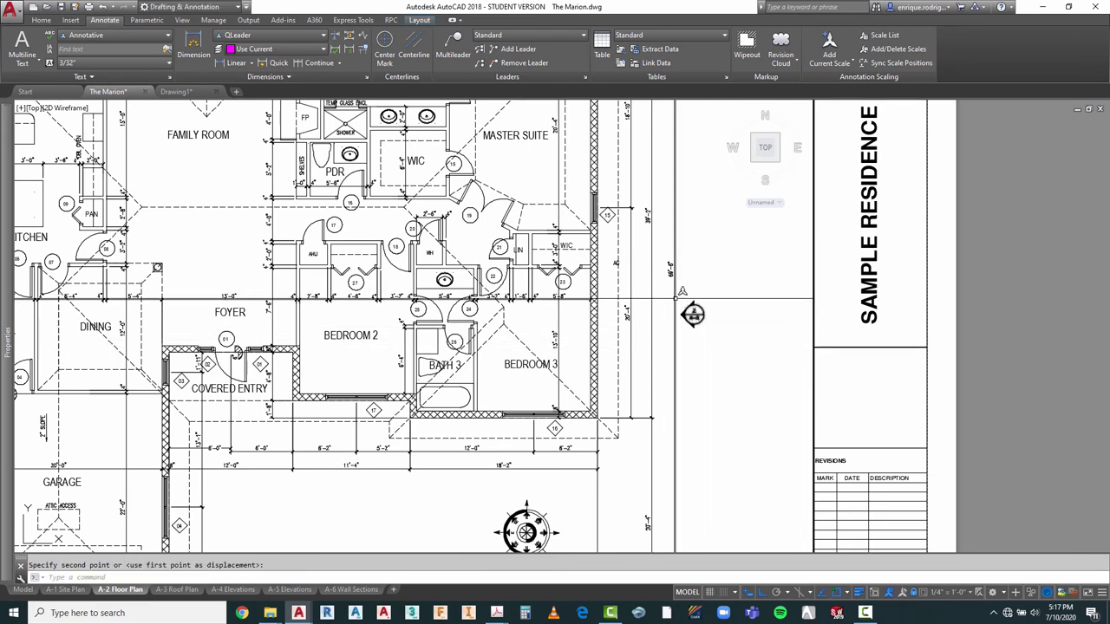
{"action": "key", "text": "ctrl+z"}
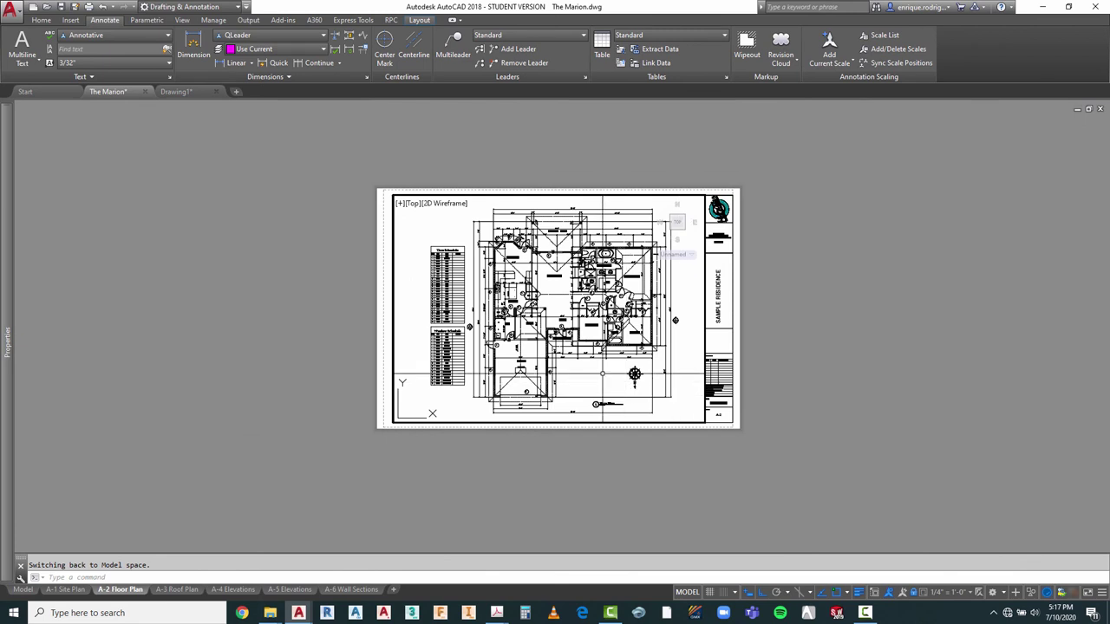
Step: Move the 2/A-5 marker straight down until it is level with the marker beside the Window Schedule
{"action": "scroll", "coordinate": [554, 324], "scroll_direction": "up", "scroll_amount": 2}
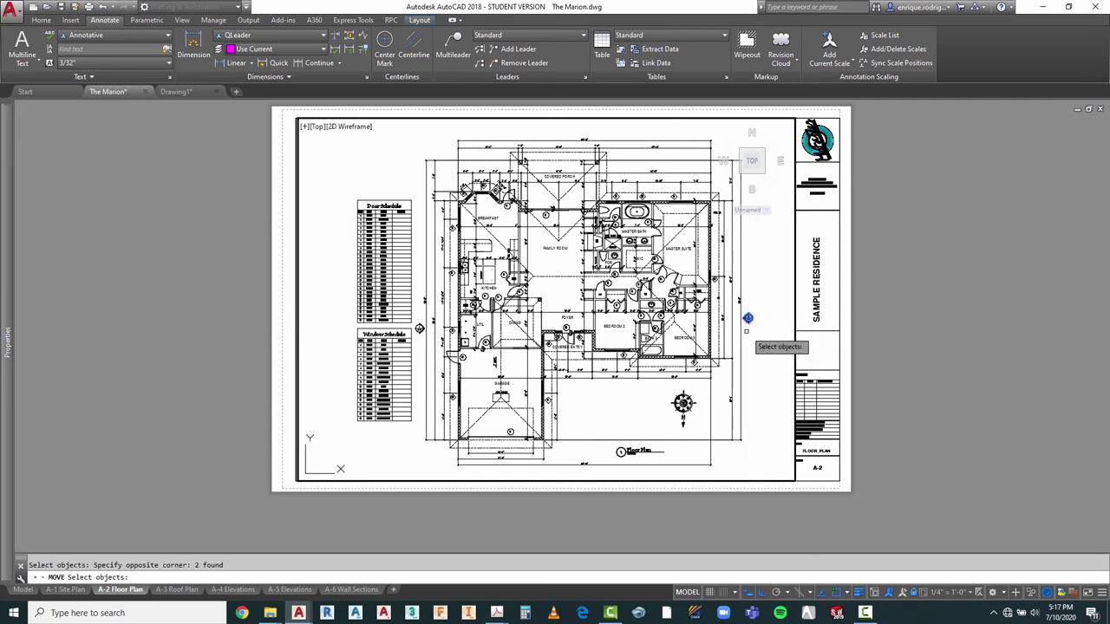
{"action": "key", "text": "Return"}
{"action": "left_click", "coordinate": [749, 331]}
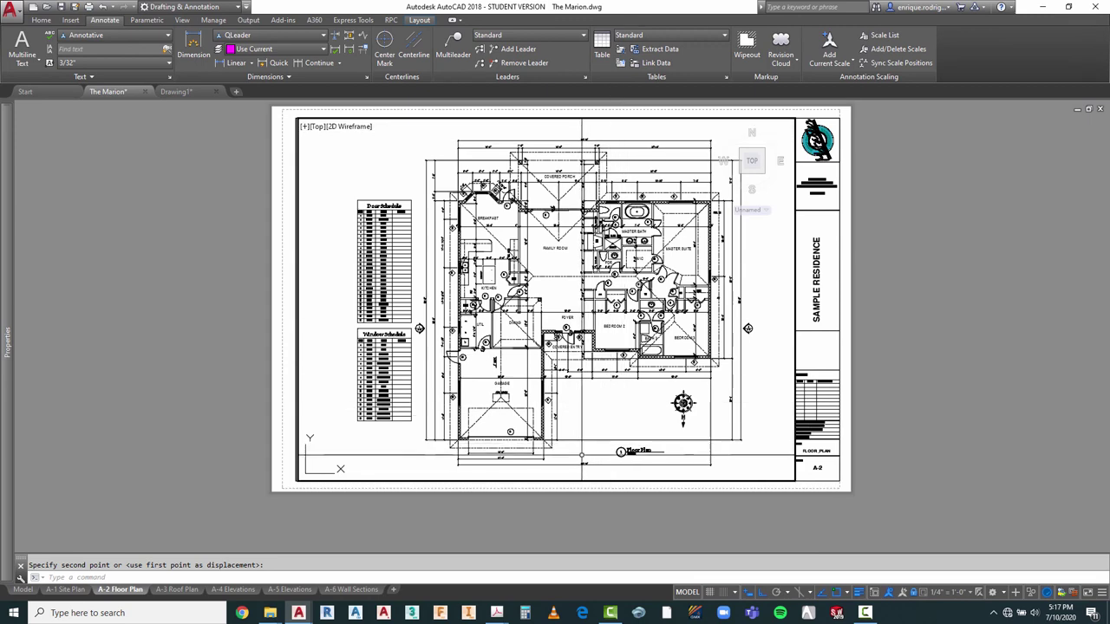
{"action": "key", "text": "Escape"}
Step: Copy the 2/A-5 elevation marker from beside Bedroom 3 to the open space between the garage and the Floor Plan title, with Ortho off
{"action": "scroll", "coordinate": [759, 335], "scroll_direction": "up", "scroll_amount": 5}
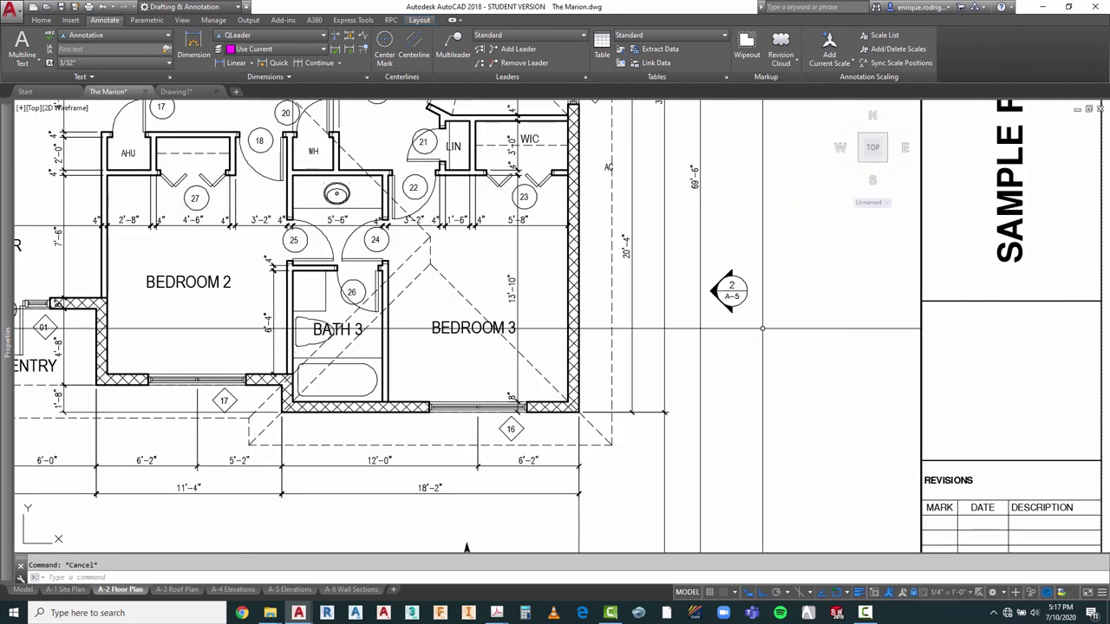
{"action": "type", "text": "o"}
{"action": "key", "text": "Return"}
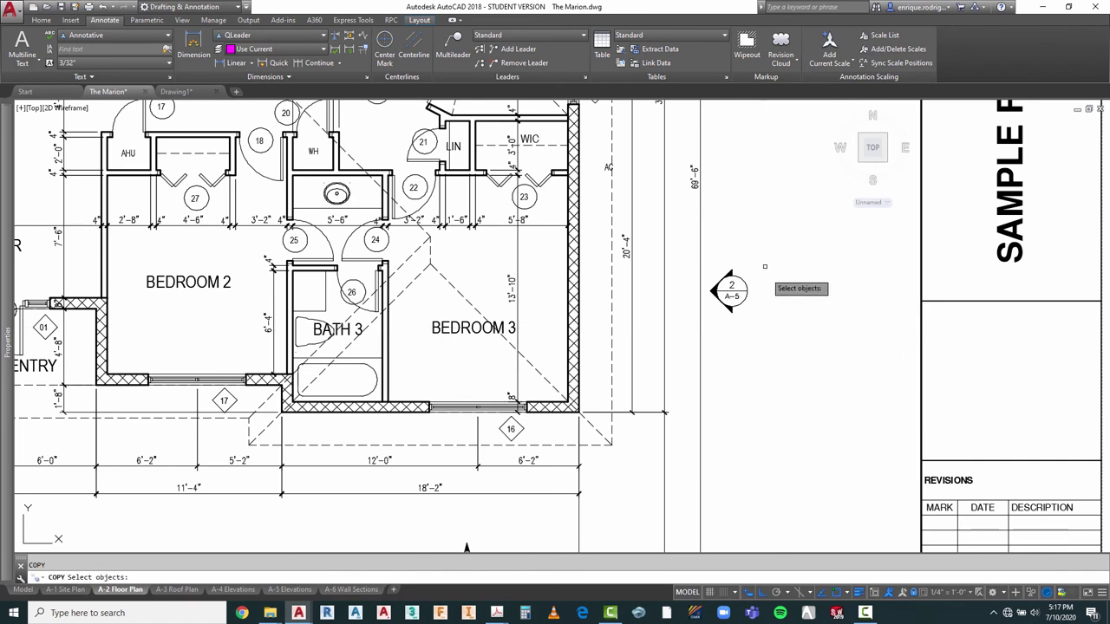
{"action": "left_click", "coordinate": [757, 239]}
{"action": "left_click", "coordinate": [711, 330]}
{"action": "key", "text": "Return"}
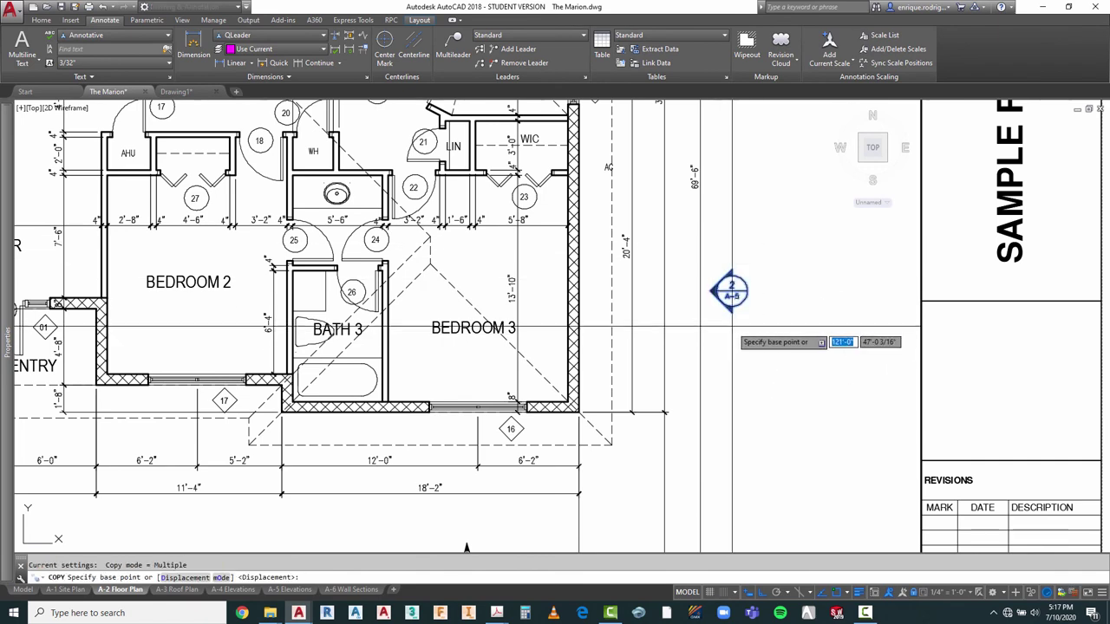
{"action": "left_click", "coordinate": [731, 291]}
{"action": "scroll", "coordinate": [746, 295], "scroll_direction": "down", "scroll_amount": 5}
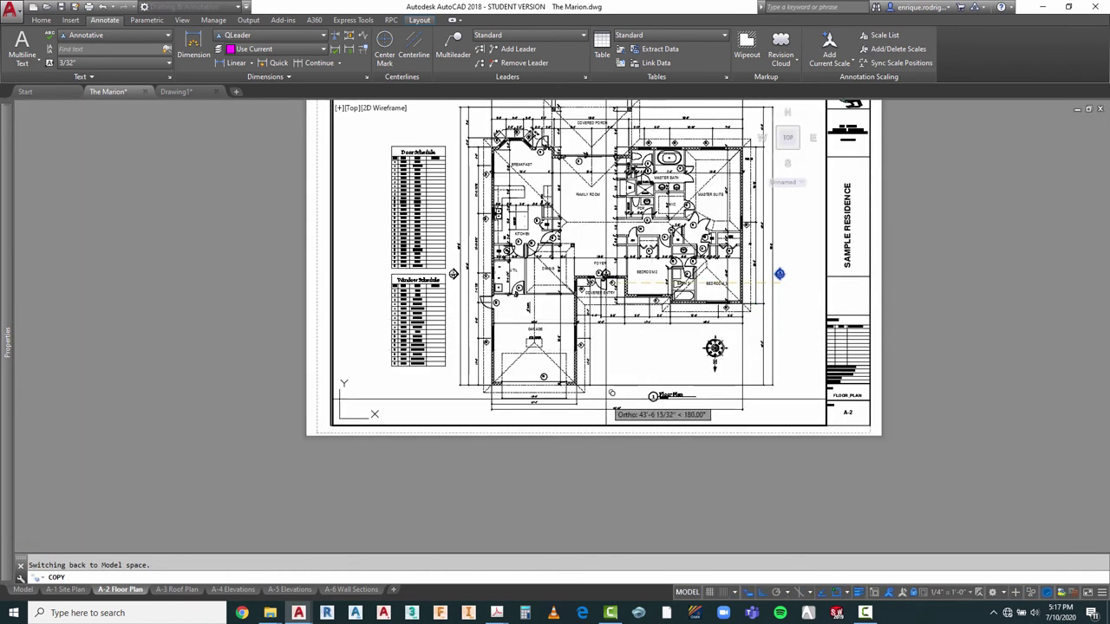
{"action": "scroll", "coordinate": [607, 396], "scroll_direction": "up", "scroll_amount": 2}
{"action": "key", "text": "F8"}
{"action": "scroll", "coordinate": [633, 399], "scroll_direction": "up", "scroll_amount": 4}
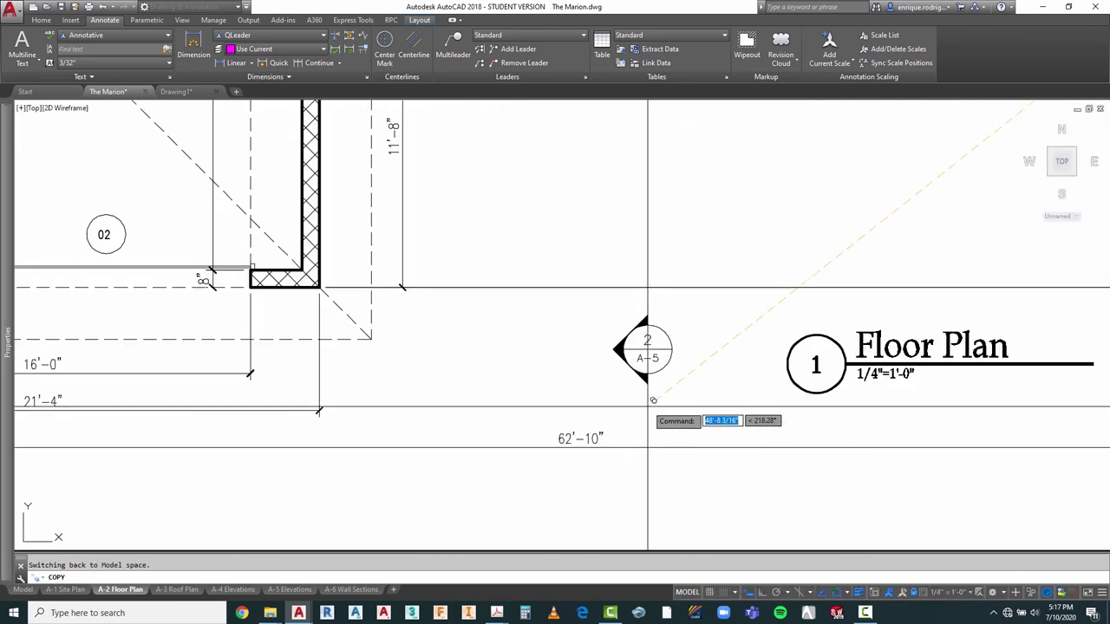
{"action": "key", "text": "Escape"}
Step: Rotate the copied marker's arrow 270° about the circle's center with Ortho on, so it points up toward the house
{"action": "scroll", "coordinate": [670, 396], "scroll_direction": "up", "scroll_amount": 4}
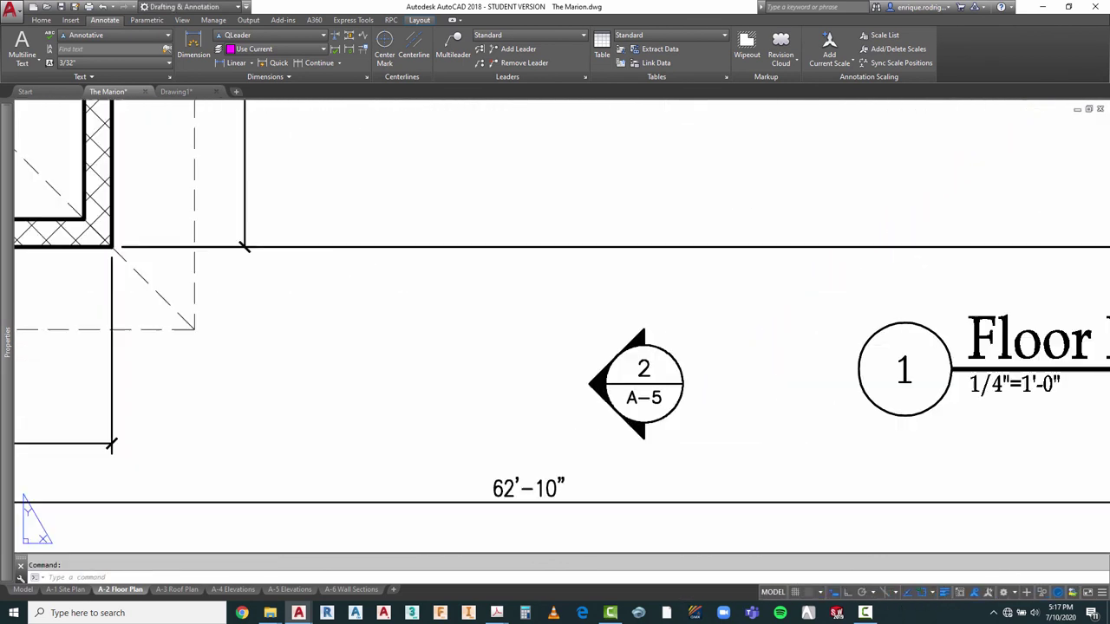
{"action": "type", "text": "RO"}
{"action": "key", "text": "Return"}
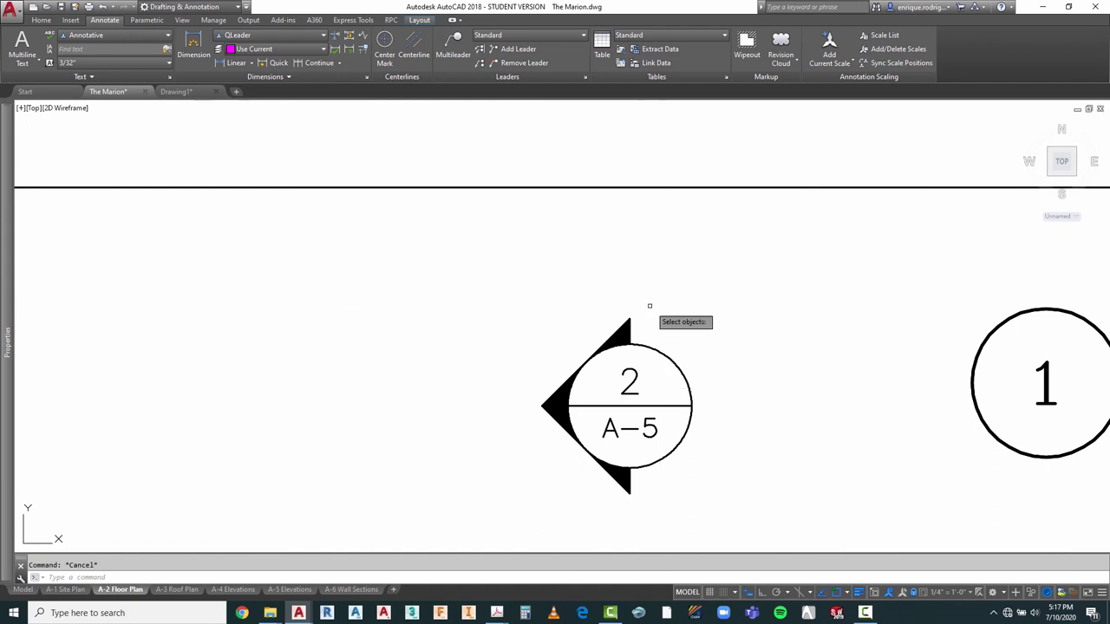
{"action": "left_click", "coordinate": [648, 305]}
{"action": "key", "text": "Return"}
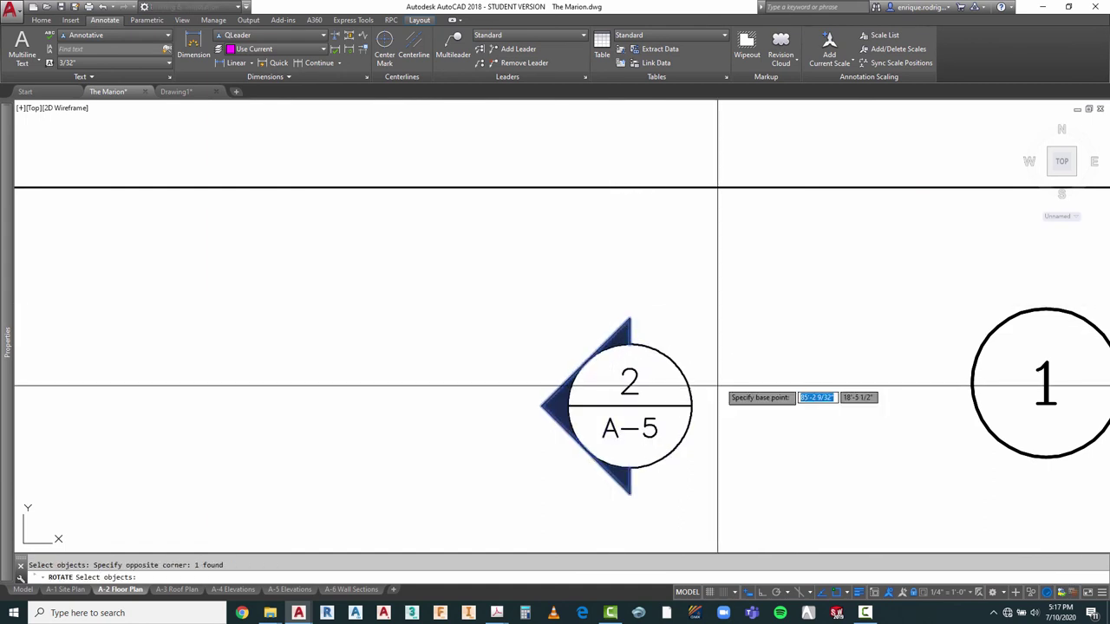
{"action": "left_click", "coordinate": [629, 405]}
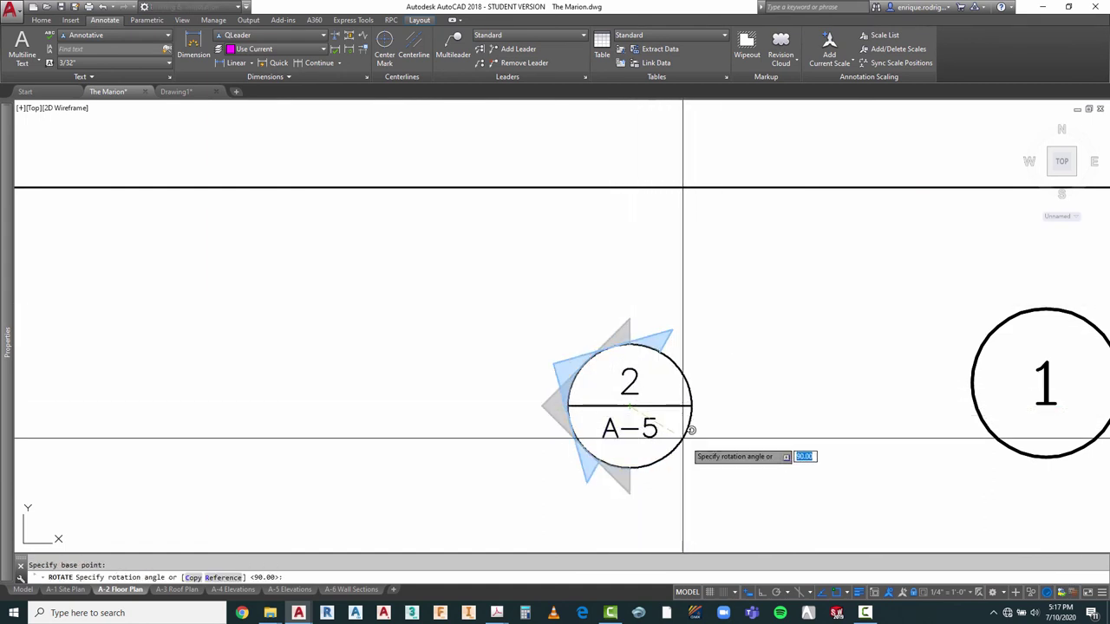
{"action": "key", "text": "F8"}
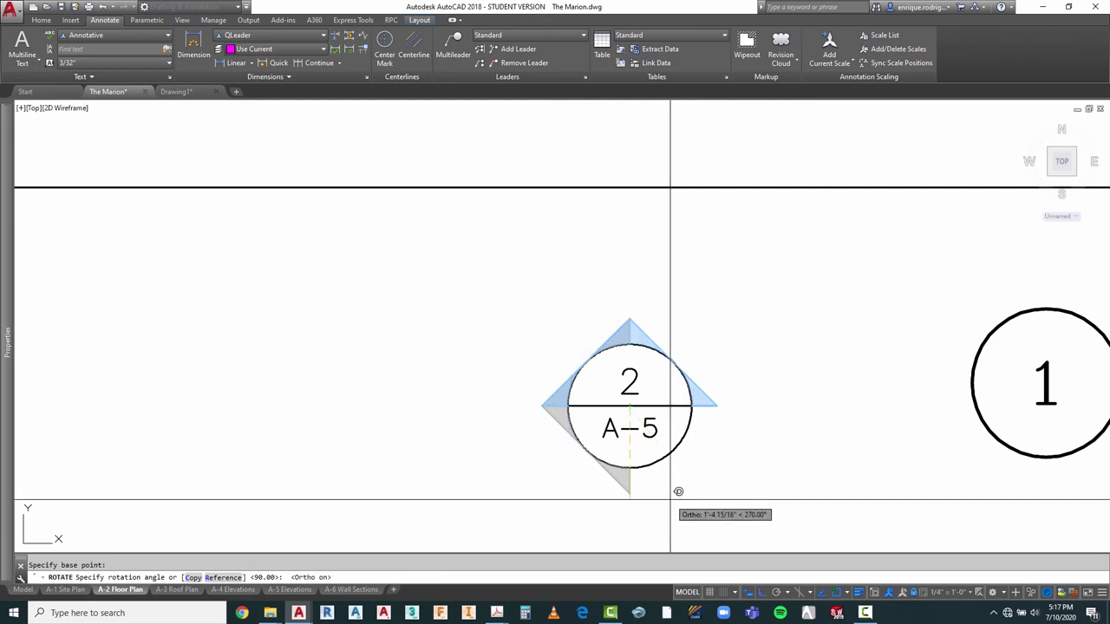
{"action": "left_click", "coordinate": [678, 492]}
{"action": "scroll", "coordinate": [675, 468], "scroll_direction": "down", "scroll_amount": 8}
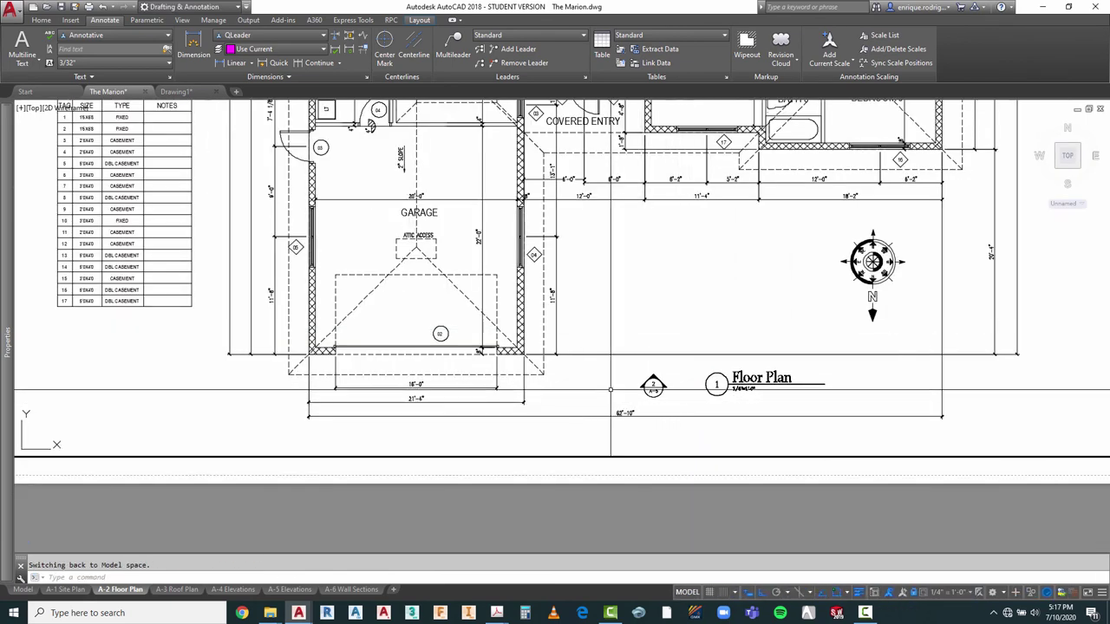
Step: Set the marker beside the Floor Plan title to elevation number 1 and sheet number A-4
{"action": "scroll", "coordinate": [653, 384], "scroll_direction": "up", "scroll_amount": 4}
{"action": "key", "text": "Escape"}
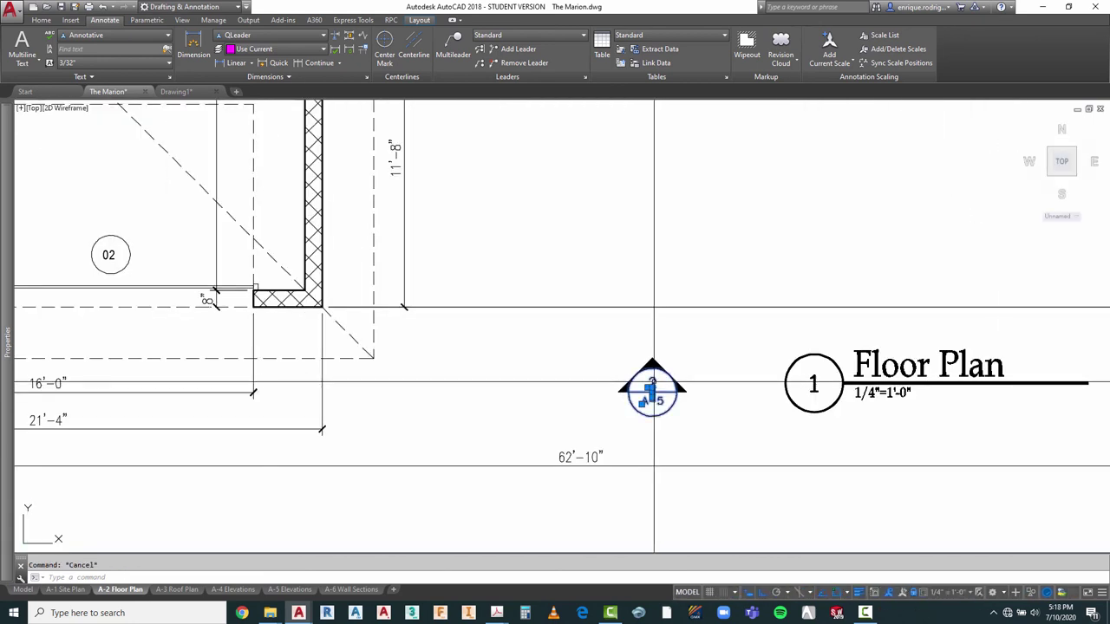
{"action": "double_click", "coordinate": [653, 385]}
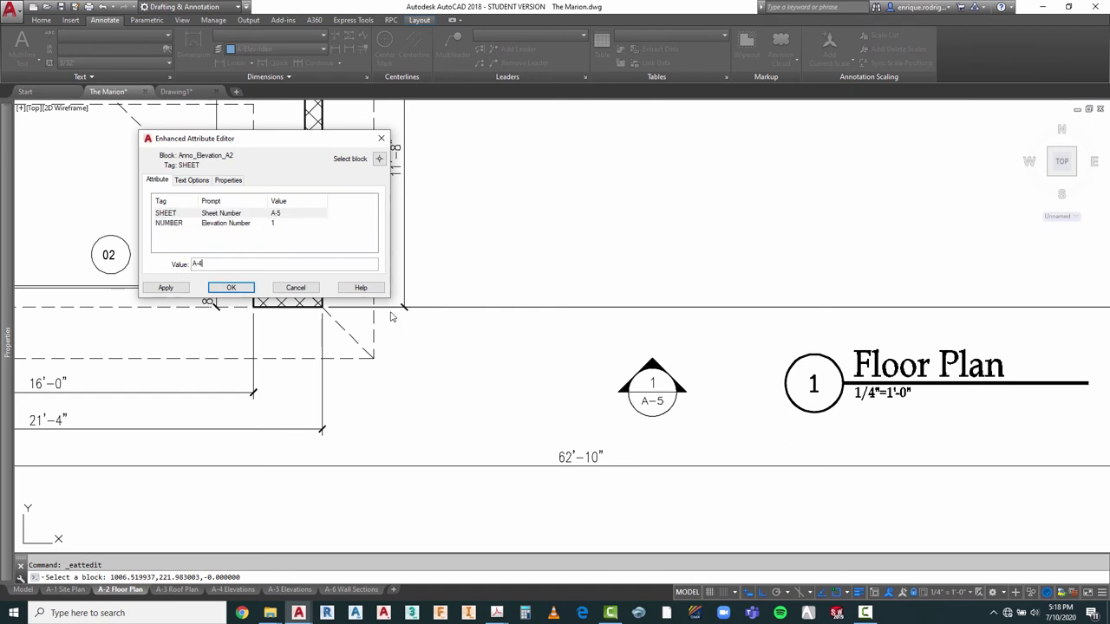
{"action": "left_click", "coordinate": [230, 291]}
Step: Copy the 1/A-4 marker straight up to just above the 62'-10" dimension line over the Covered Porch
{"action": "scroll", "coordinate": [633, 457], "scroll_direction": "down", "scroll_amount": 2}
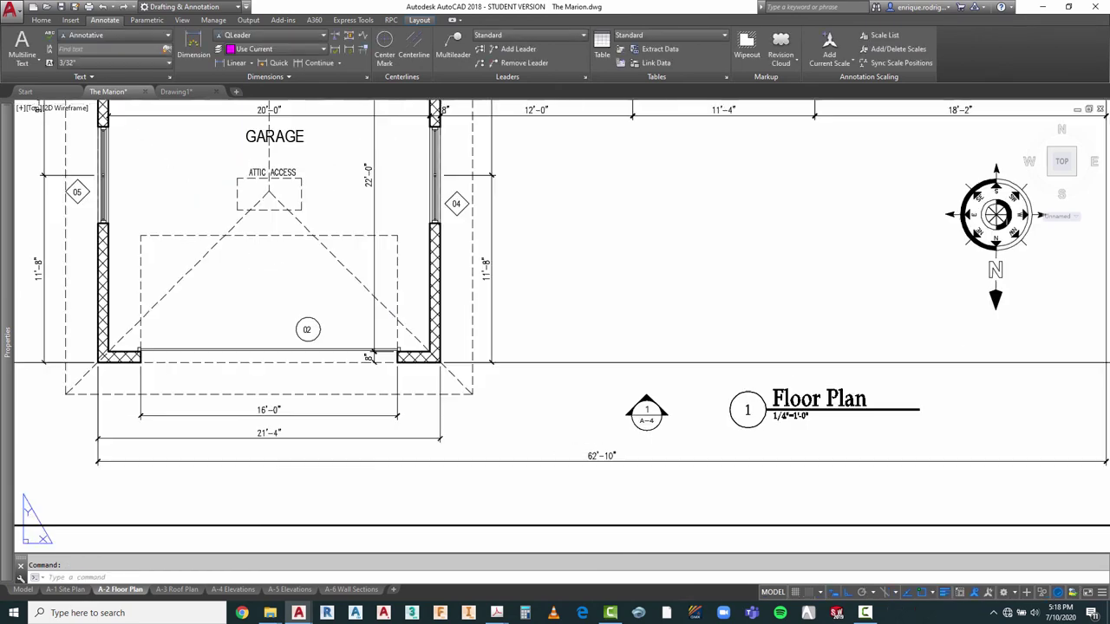
{"action": "scroll", "coordinate": [639, 454], "scroll_direction": "down", "scroll_amount": 2}
{"action": "key", "text": "Escape"}
{"action": "type", "text": "CO"}
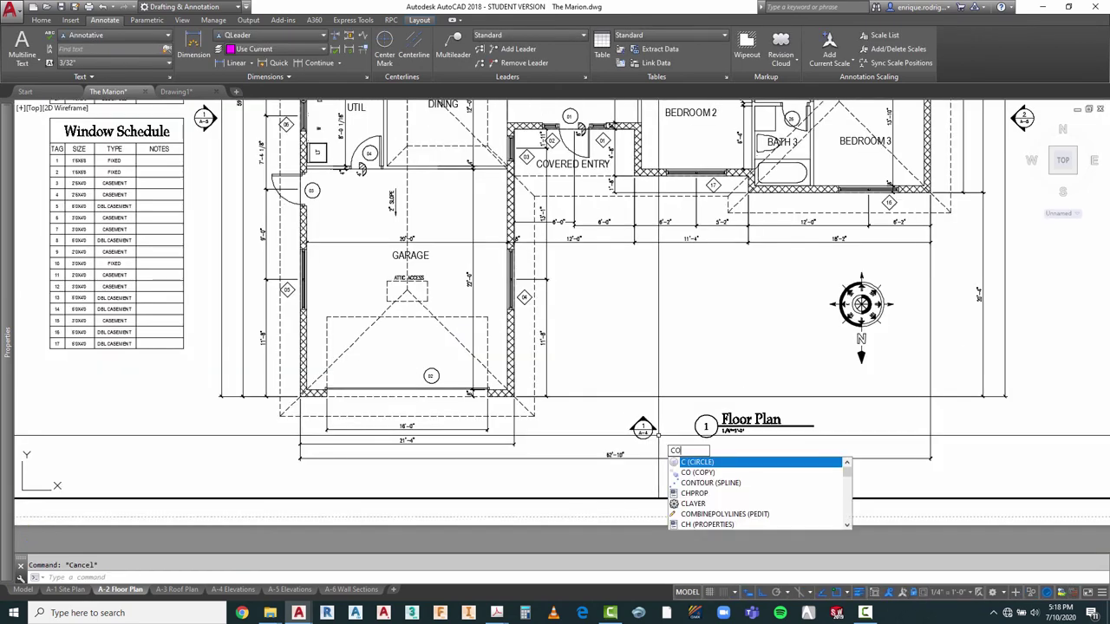
{"action": "key", "text": "Return"}
{"action": "left_click", "coordinate": [658, 438]}
{"action": "left_click", "coordinate": [630, 413]}
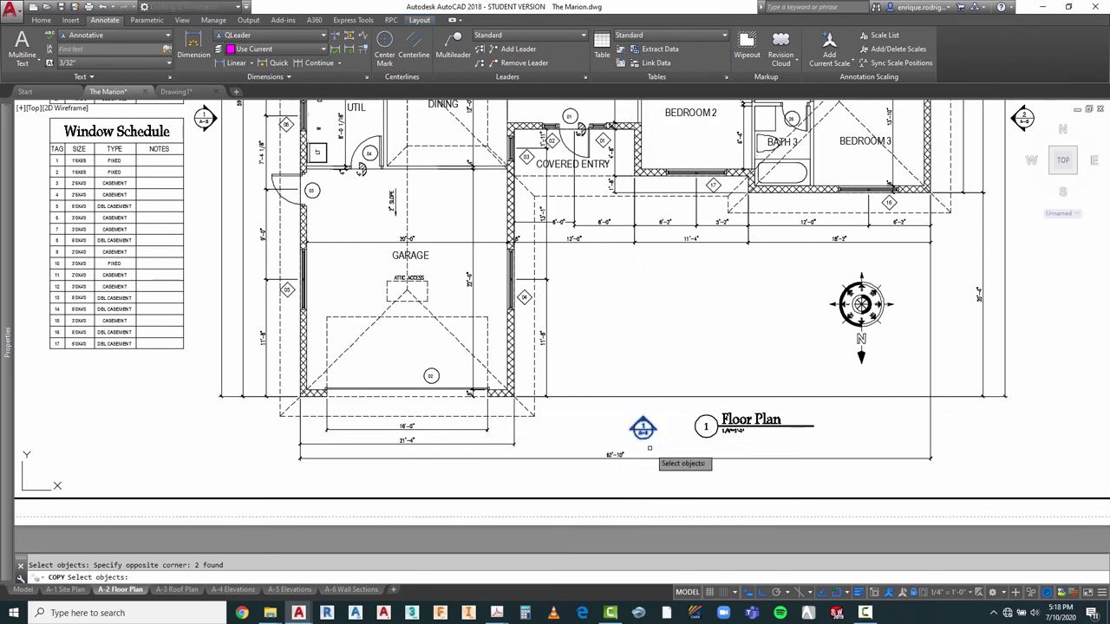
{"action": "key", "text": "Return"}
{"action": "double_click", "coordinate": [668, 516]}
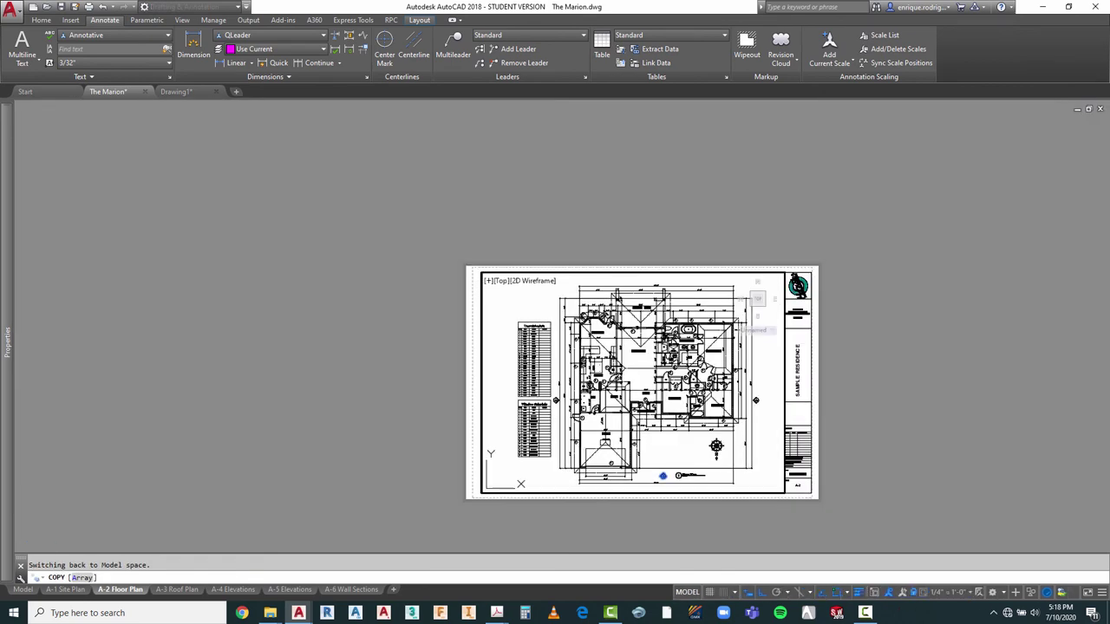
{"action": "scroll", "coordinate": [663, 300], "scroll_direction": "up", "scroll_amount": 6}
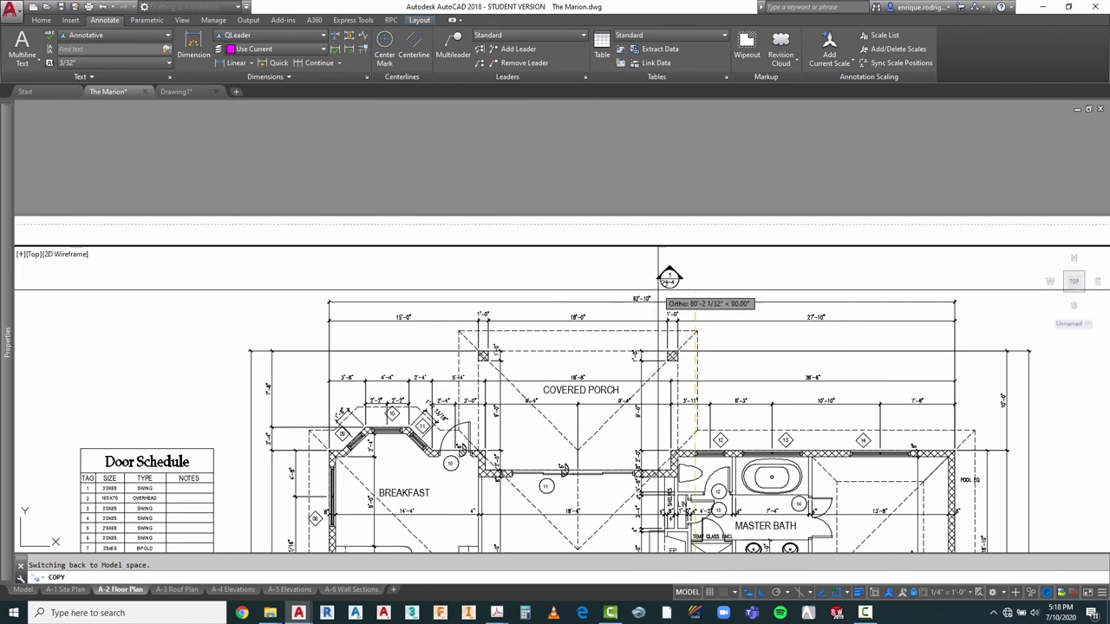
{"action": "key", "text": "Escape"}
Step: Rotate the arrow of the marker above the Covered Porch 180° about the circle's center, so it points down toward the house
{"action": "scroll", "coordinate": [498, 228], "scroll_direction": "down", "scroll_amount": 5}
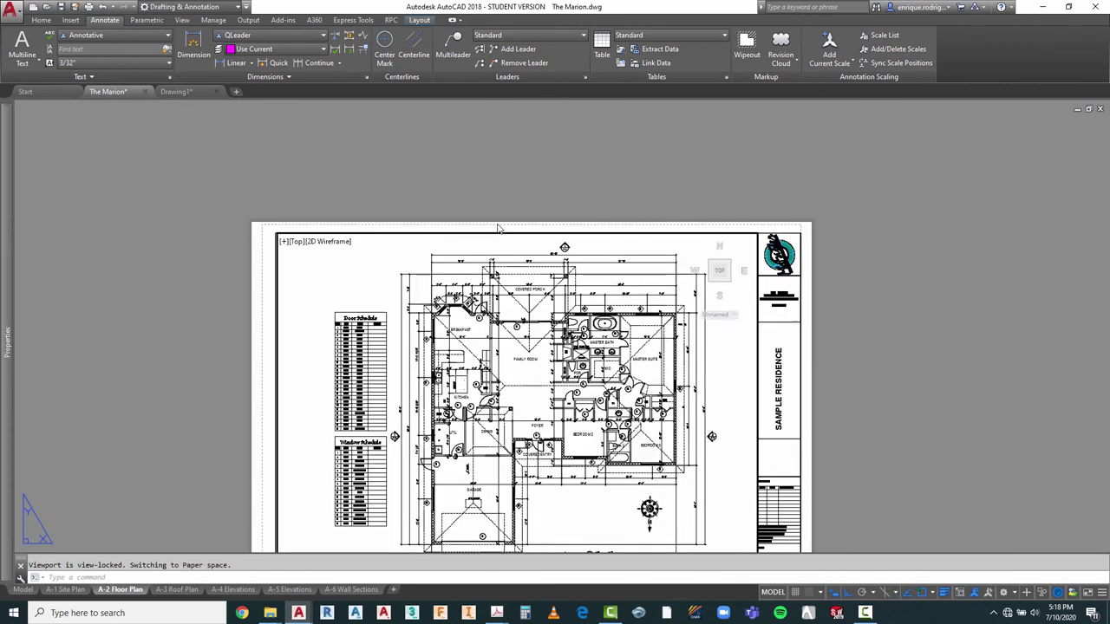
{"action": "scroll", "coordinate": [536, 236], "scroll_direction": "up", "scroll_amount": 6}
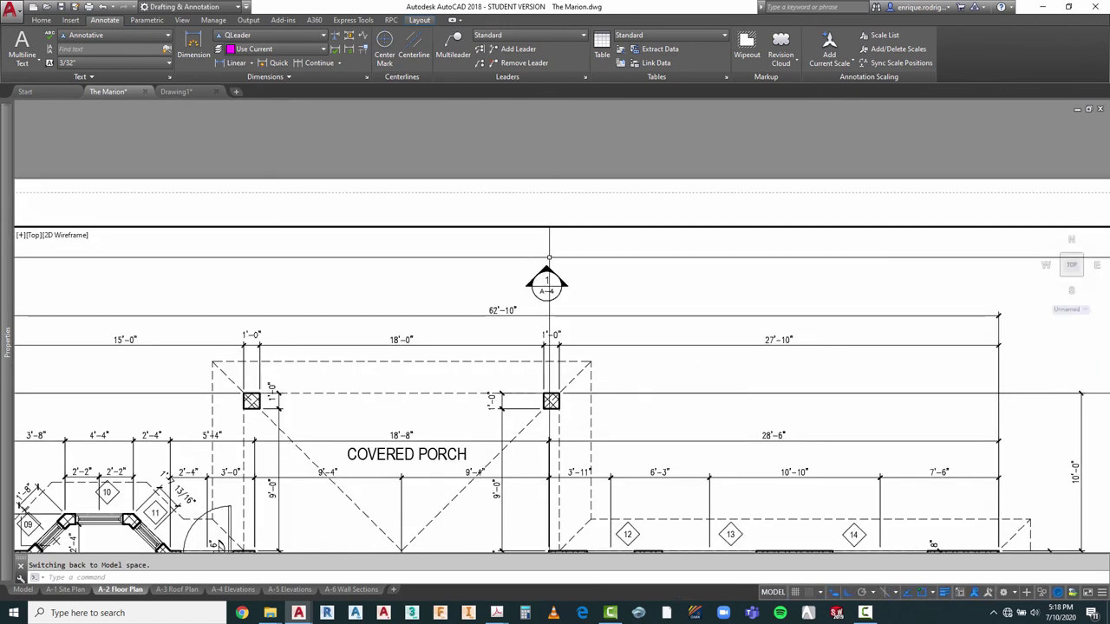
{"action": "key", "text": "Escape"}
{"action": "type", "text": "RO"}
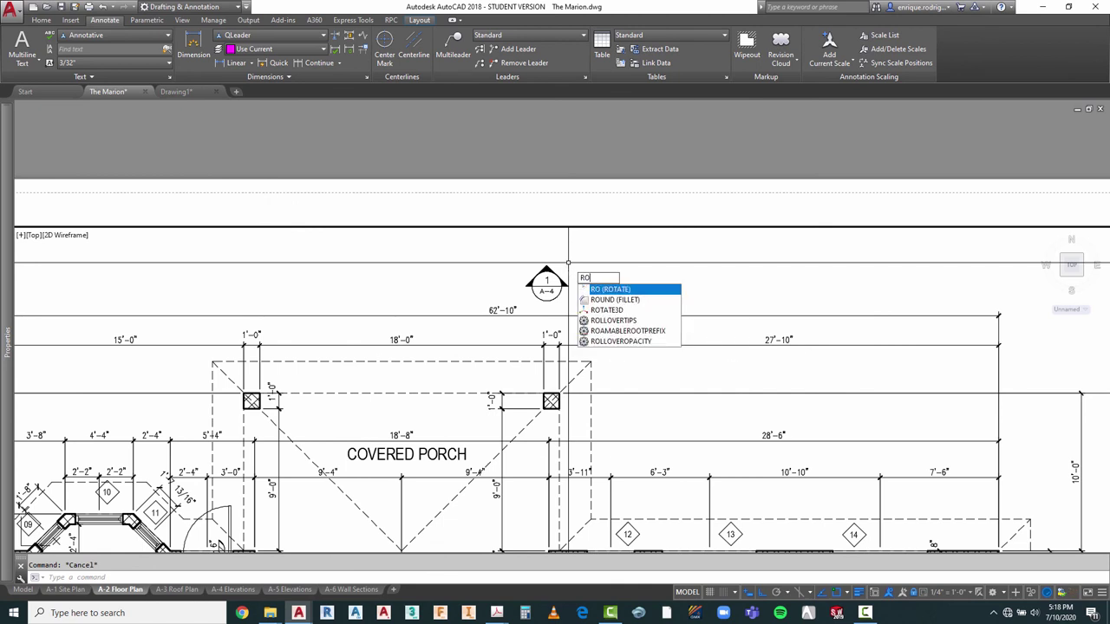
{"action": "key", "text": "Return"}
{"action": "left_click", "coordinate": [556, 260]}
{"action": "left_click", "coordinate": [541, 268]}
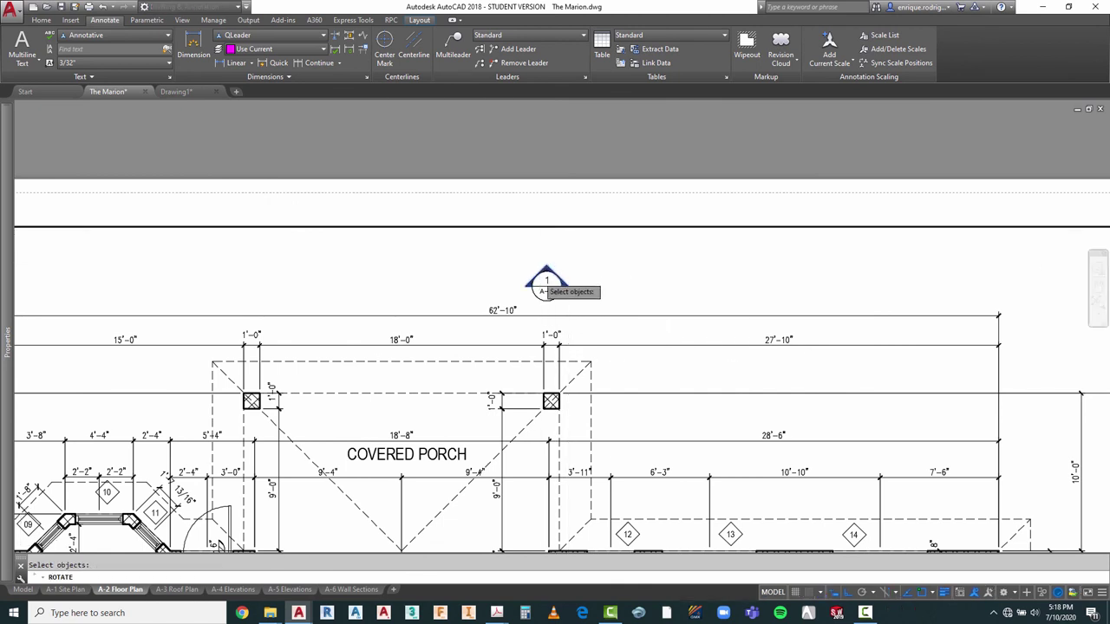
{"action": "scroll", "coordinate": [539, 272], "scroll_direction": "up", "scroll_amount": 3}
{"action": "key", "text": "Return"}
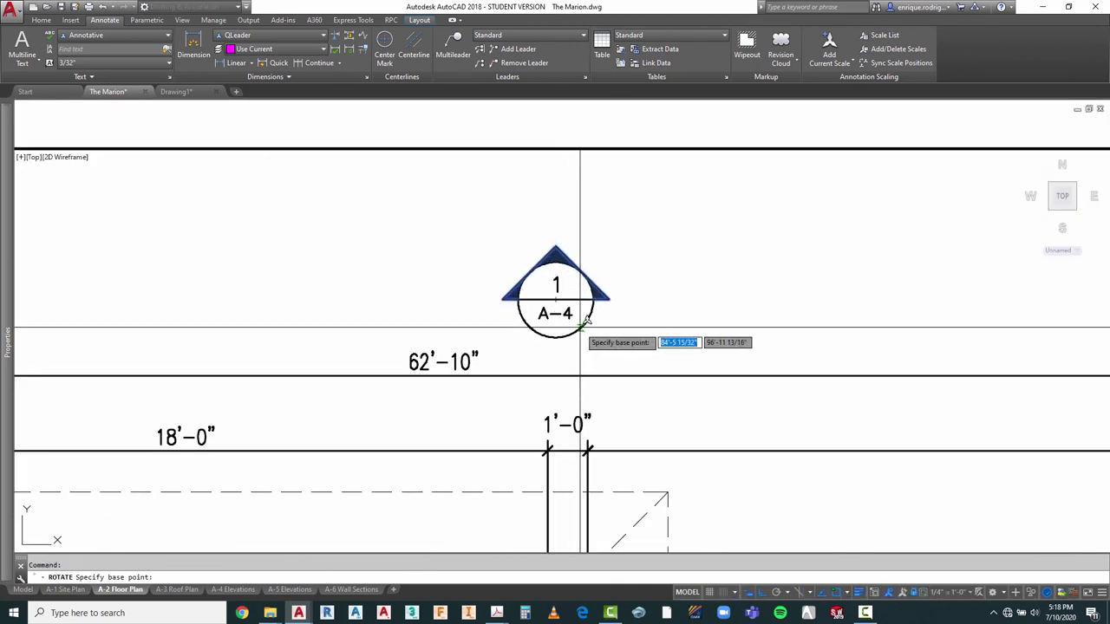
{"action": "left_click", "coordinate": [556, 297]}
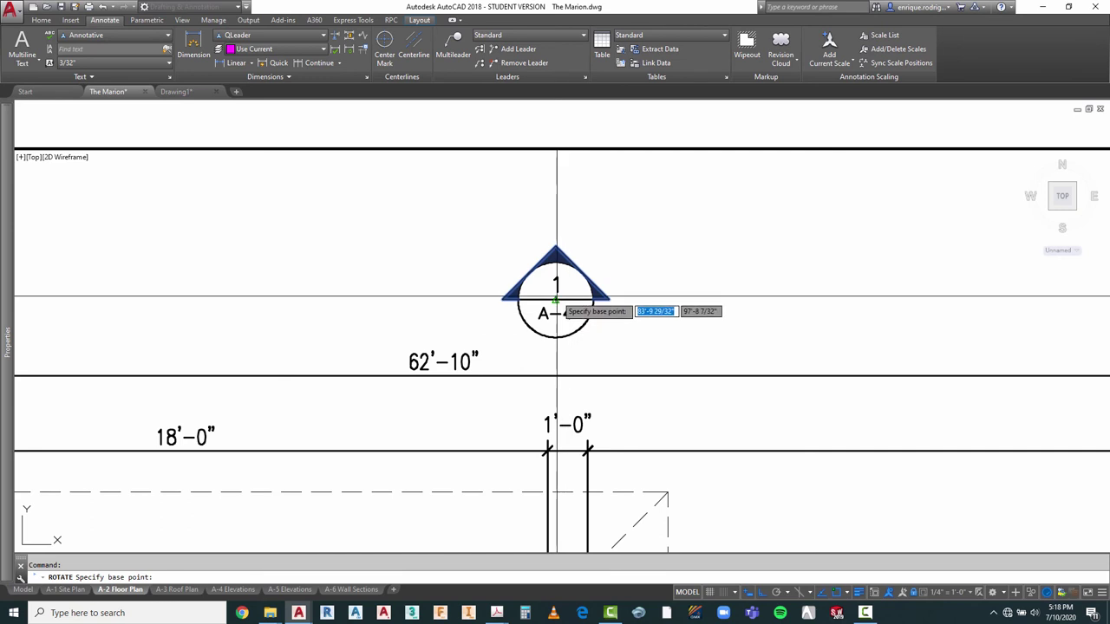
{"action": "left_click", "coordinate": [436, 223]}
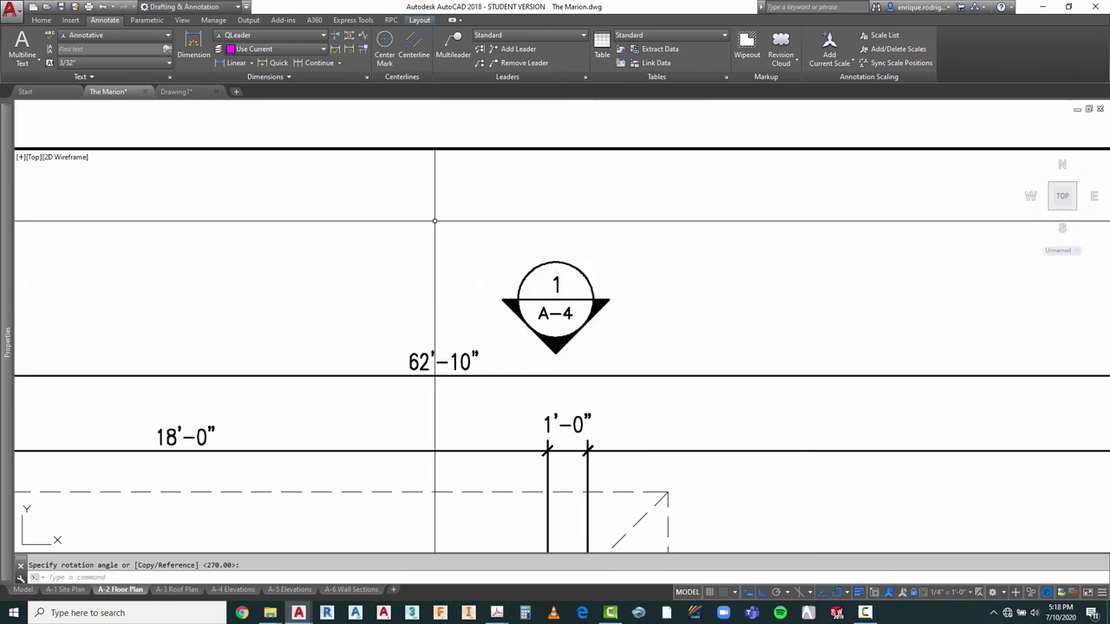
Step: Set the elevation number of the marker above the Covered Porch to 2 and save the drawing
{"action": "double_click", "coordinate": [555, 295]}
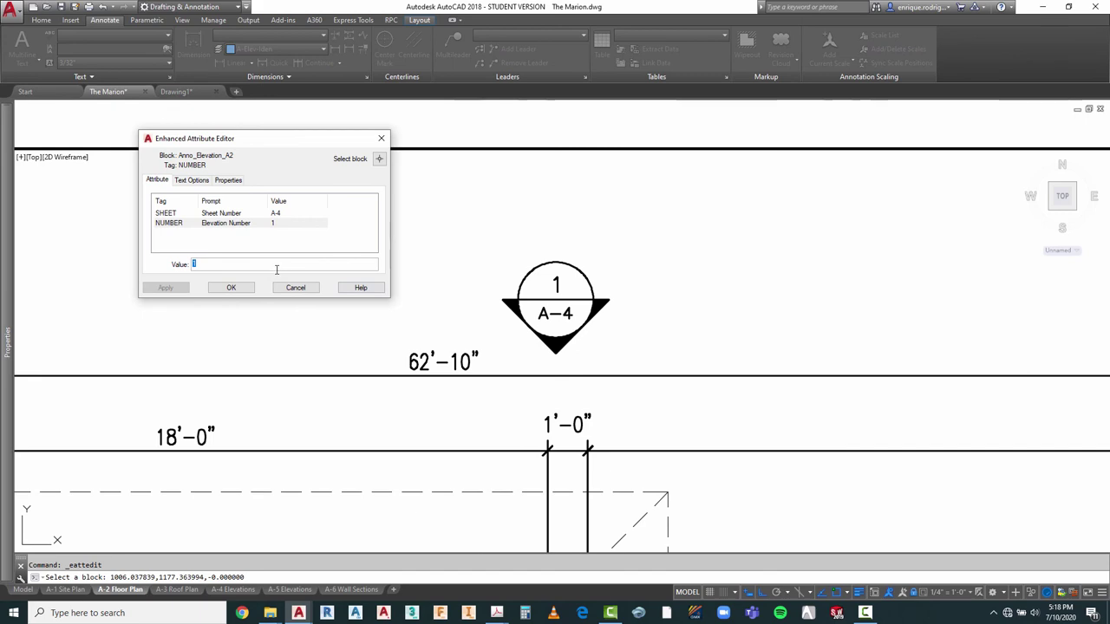
{"action": "left_click", "coordinate": [231, 287]}
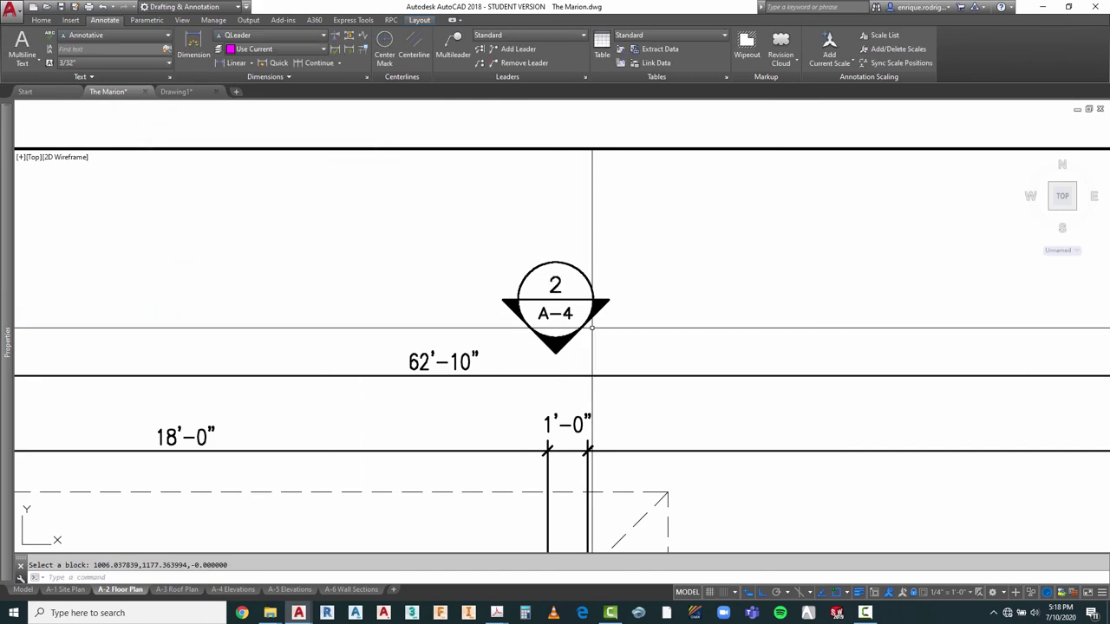
{"action": "scroll", "coordinate": [559, 226], "scroll_direction": "down", "scroll_amount": 5}
{"action": "scroll", "coordinate": [553, 199], "scroll_direction": "down", "scroll_amount": 2}
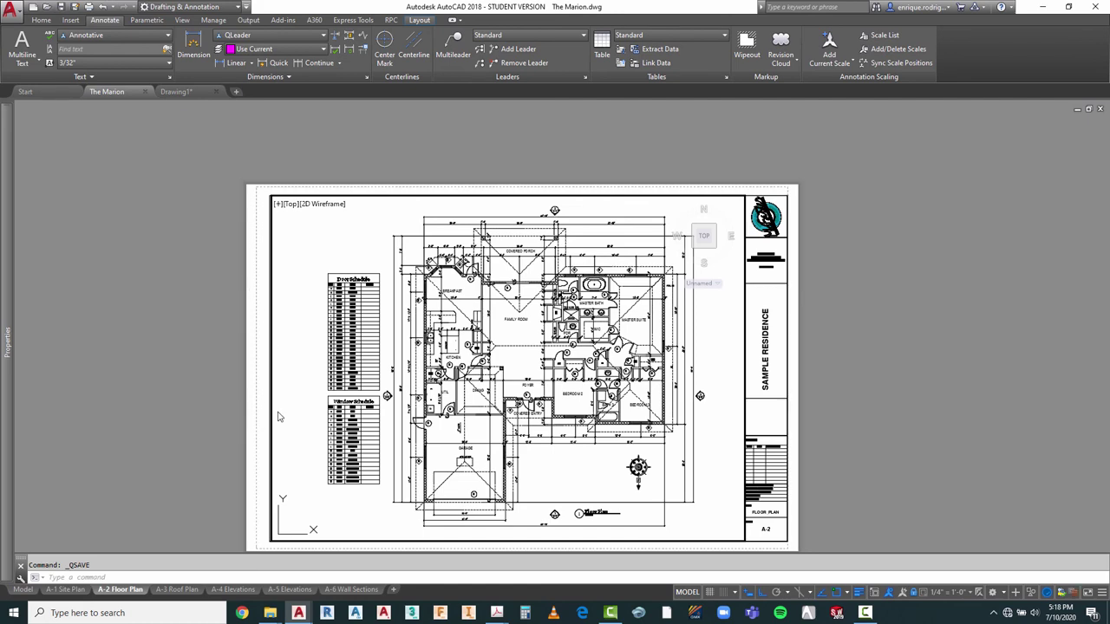
Step: Leave the floor plan viewport, open the A-1 Site Plan layout and activate its viewport
{"action": "double_click", "coordinate": [203, 357]}
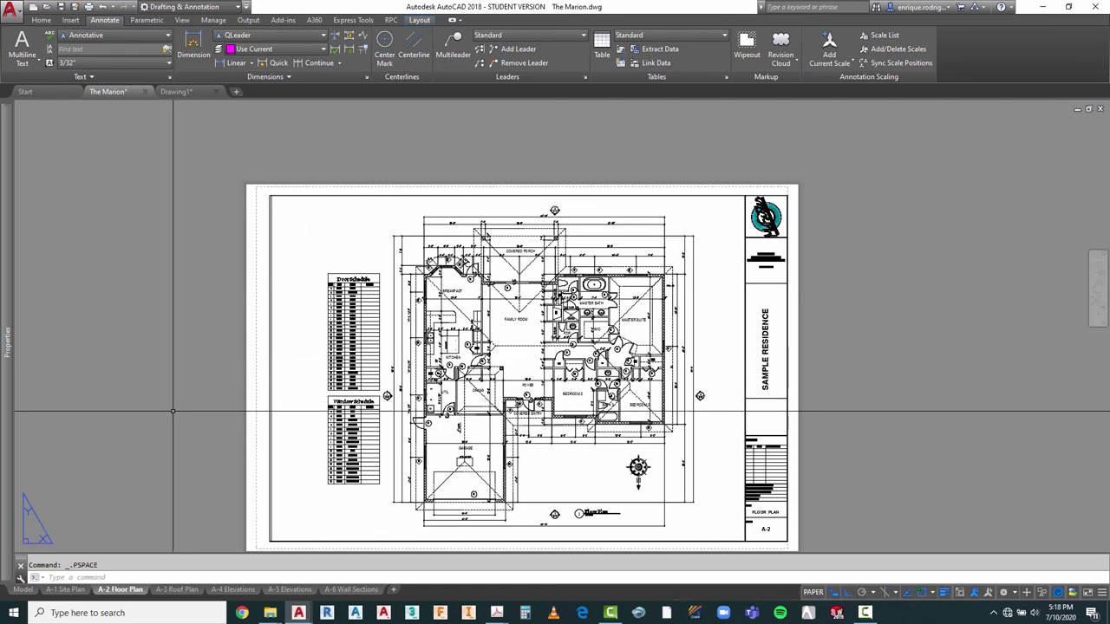
{"action": "left_click", "coordinate": [78, 590]}
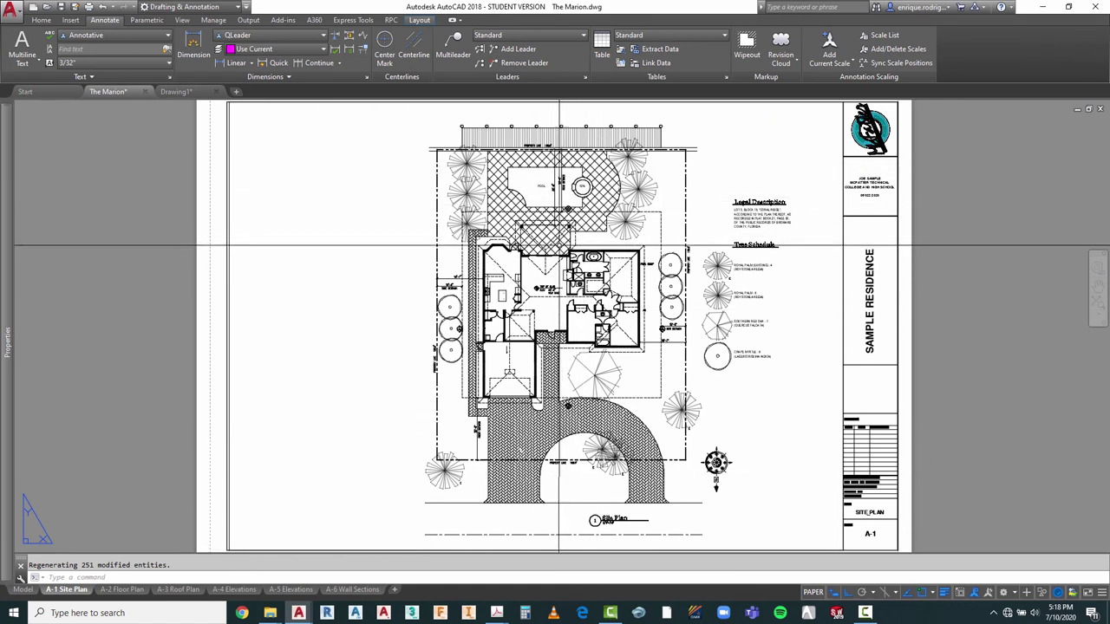
{"action": "double_click", "coordinate": [395, 145]}
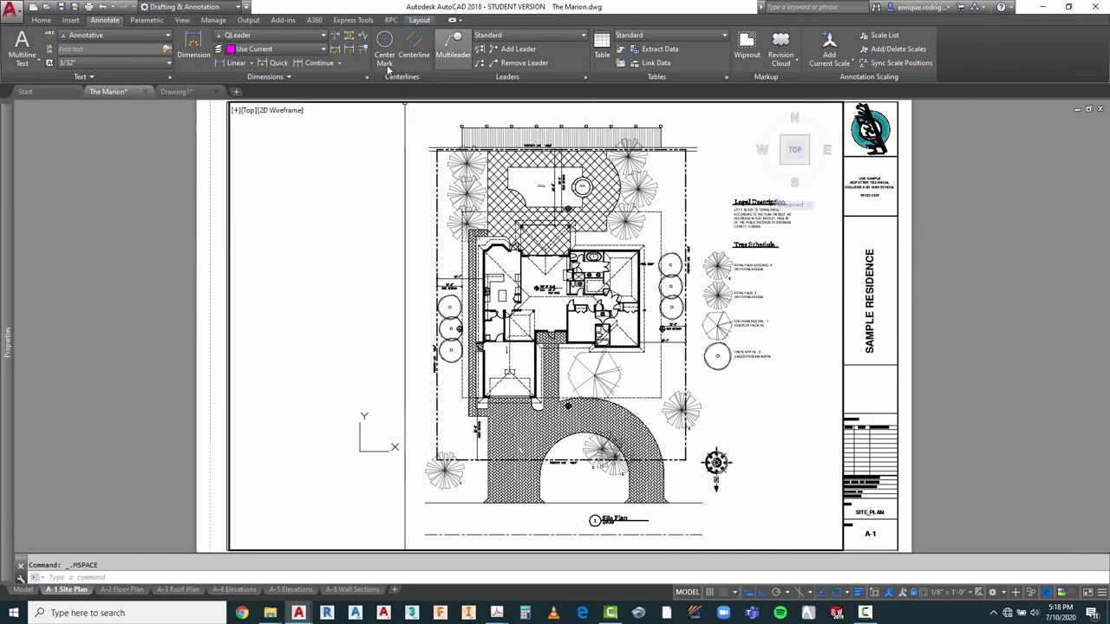
Step: Freeze the elevation markers' layer on the site plan by picking the marker behind the covered porch
{"action": "left_click", "coordinate": [41, 20]}
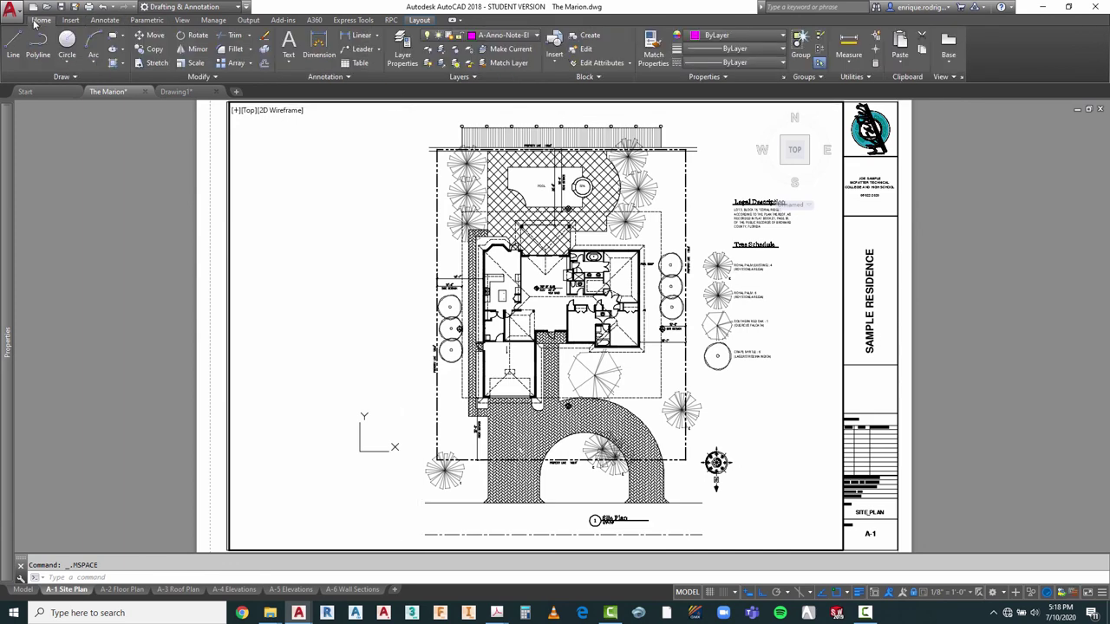
{"action": "left_click", "coordinate": [455, 51]}
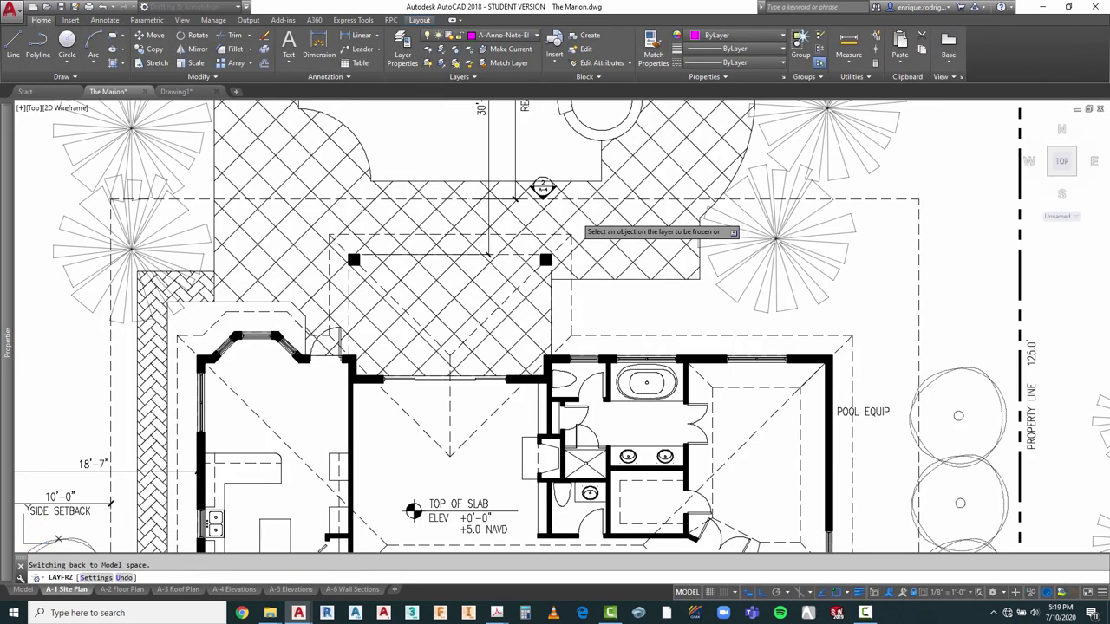
{"action": "right_click", "coordinate": [525, 134]}
{"action": "left_click", "coordinate": [546, 143]}
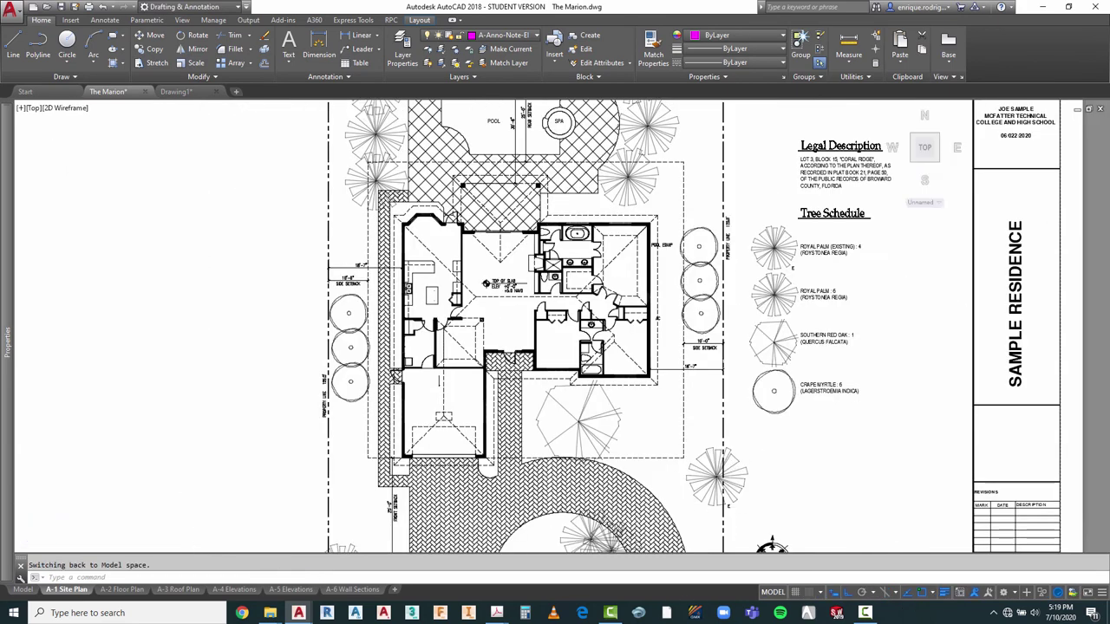
{"action": "scroll", "coordinate": [599, 307], "scroll_direction": "up", "scroll_amount": 4}
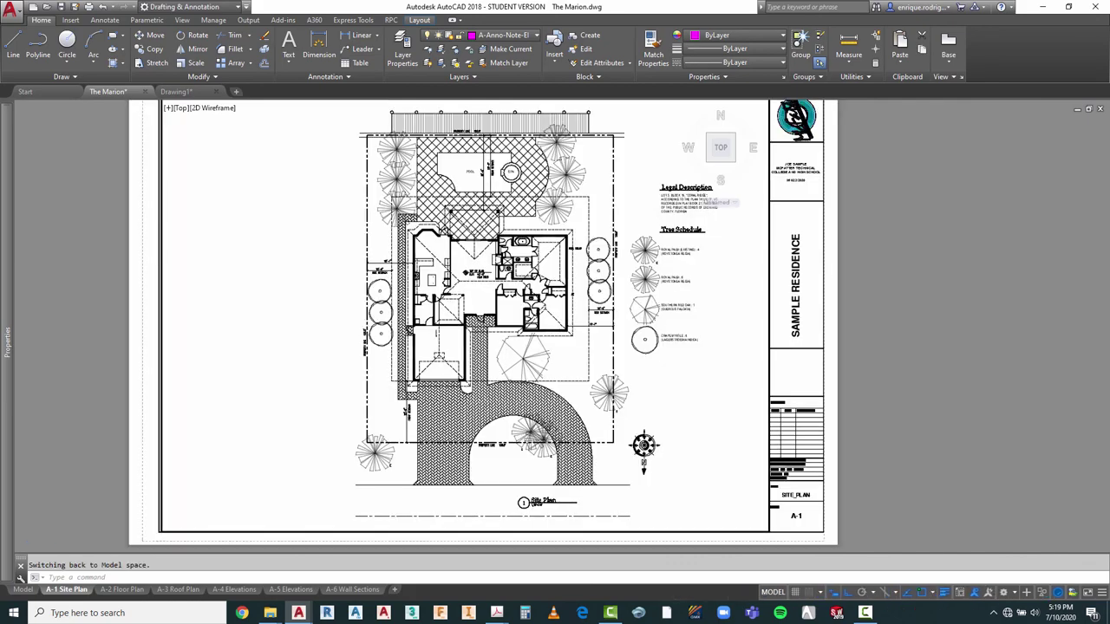
Step: Check the site plan around the house for missing equipment and turn the A-Appl layer on in model space
{"action": "scroll", "coordinate": [548, 298], "scroll_direction": "up", "scroll_amount": 4}
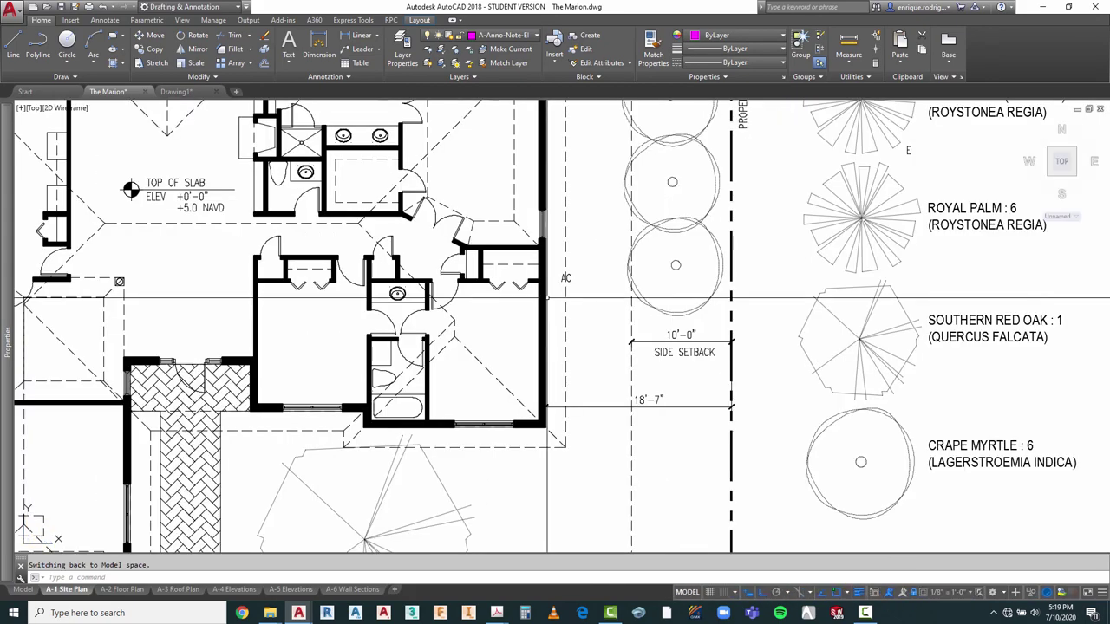
{"action": "scroll", "coordinate": [580, 354], "scroll_direction": "down", "scroll_amount": 2}
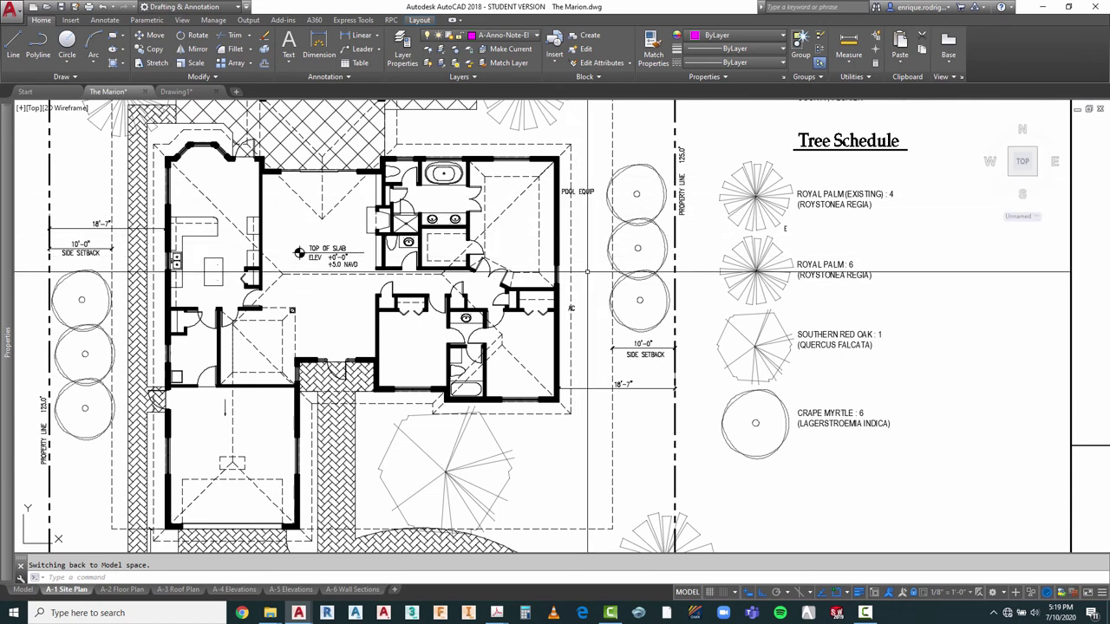
{"action": "scroll", "coordinate": [584, 271], "scroll_direction": "down", "scroll_amount": 2}
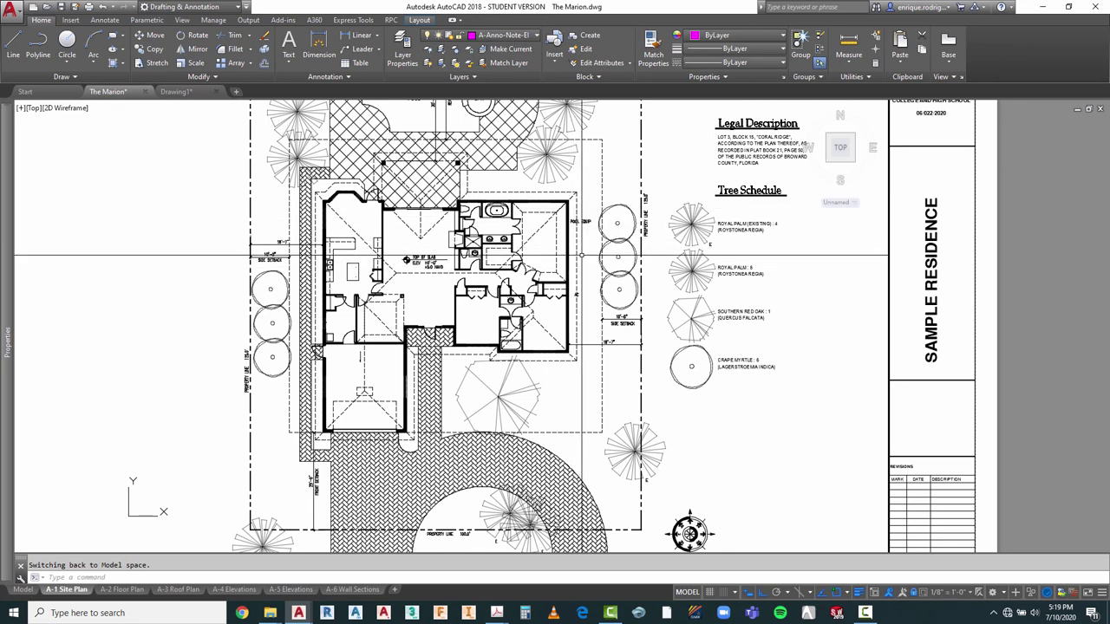
{"action": "scroll", "coordinate": [564, 308], "scroll_direction": "down", "scroll_amount": 3}
{"action": "key", "text": "Escape"}
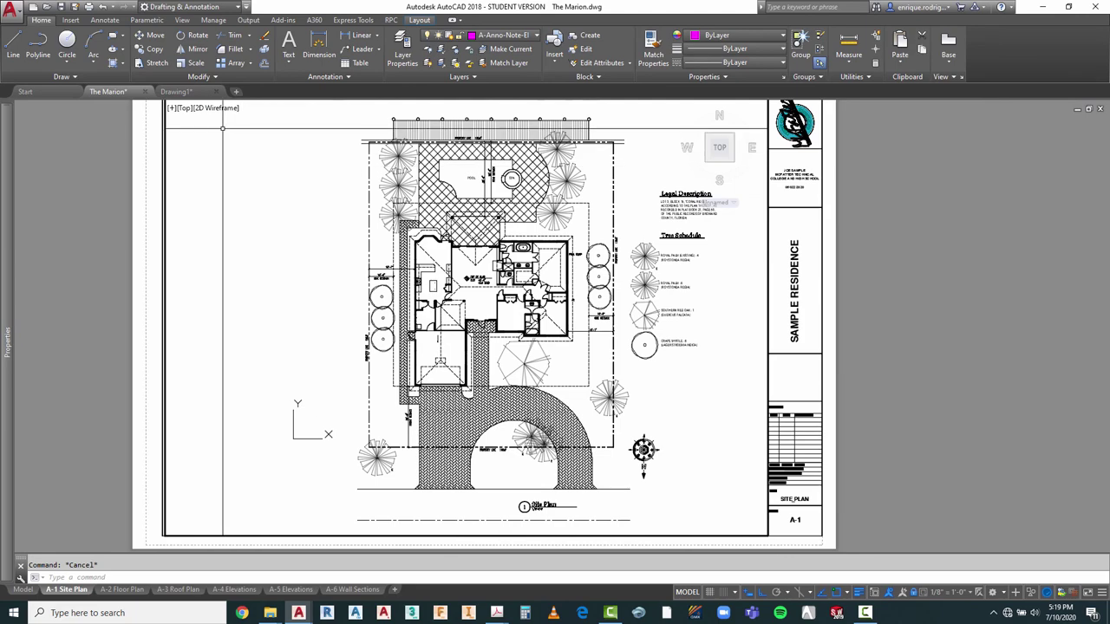
{"action": "left_click", "coordinate": [24, 589]}
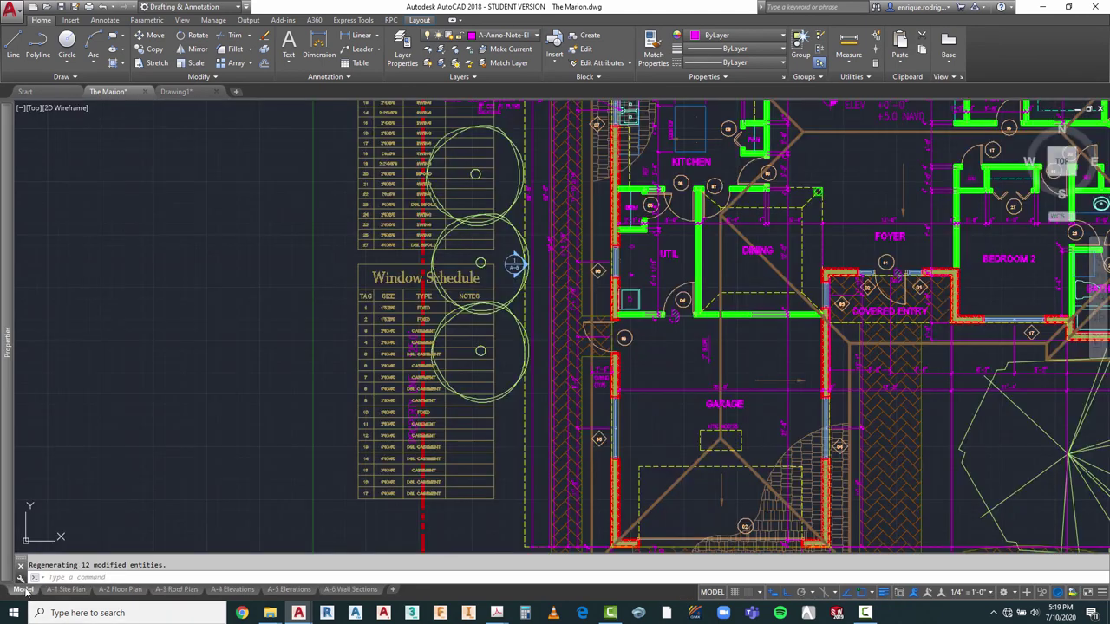
{"action": "scroll", "coordinate": [338, 323], "scroll_direction": "down", "scroll_amount": 3}
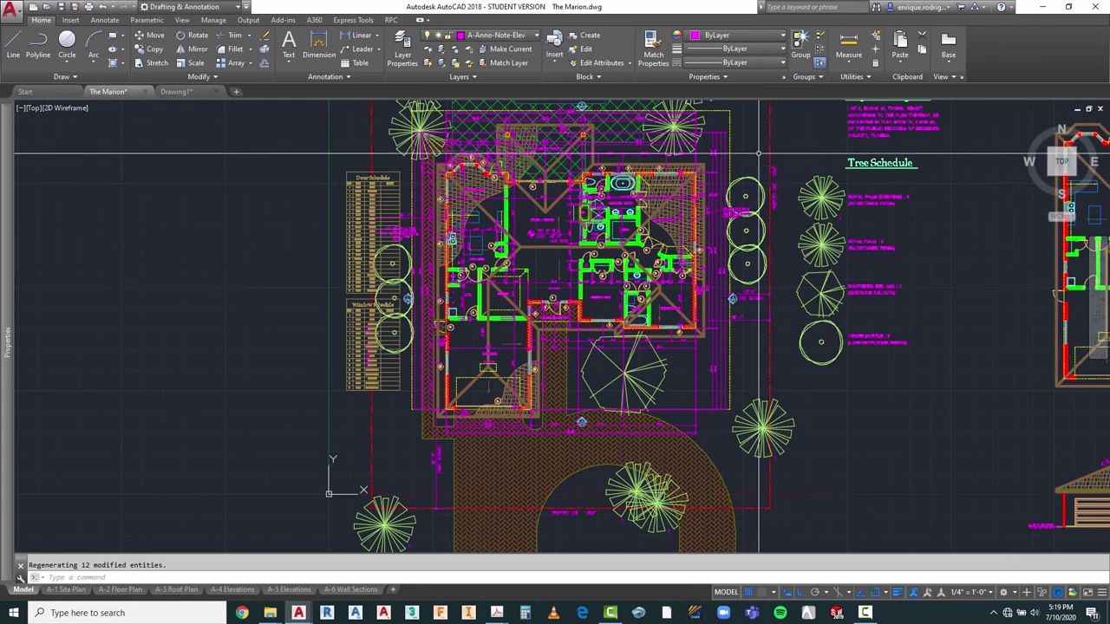
{"action": "scroll", "coordinate": [746, 238], "scroll_direction": "up", "scroll_amount": 5}
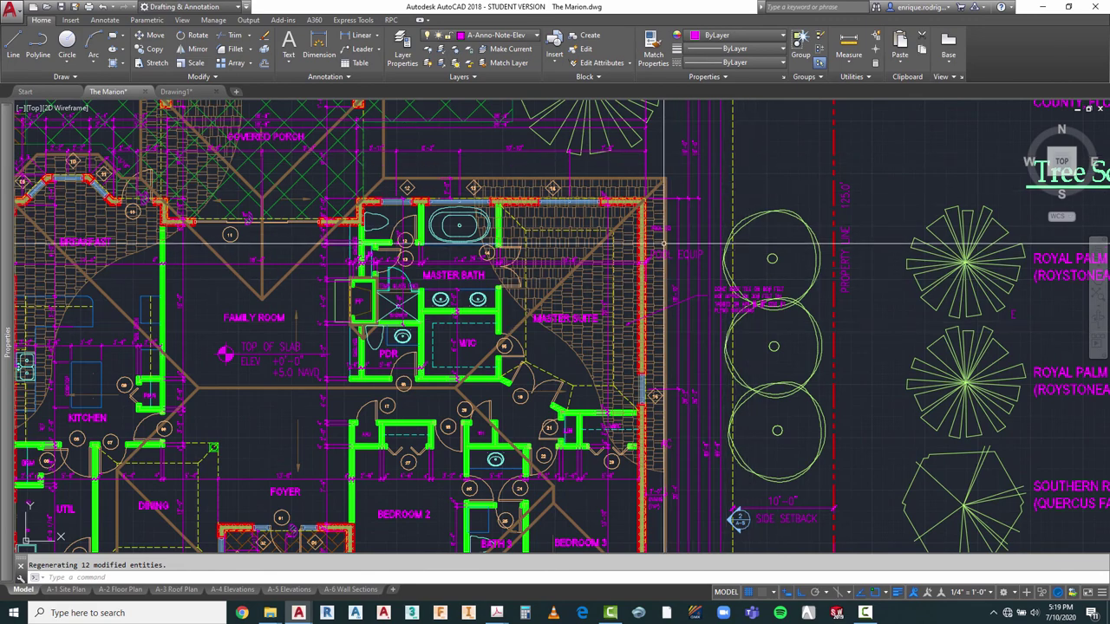
{"action": "scroll", "coordinate": [679, 247], "scroll_direction": "up", "scroll_amount": 5}
{"action": "scroll", "coordinate": [623, 223], "scroll_direction": "down", "scroll_amount": 4}
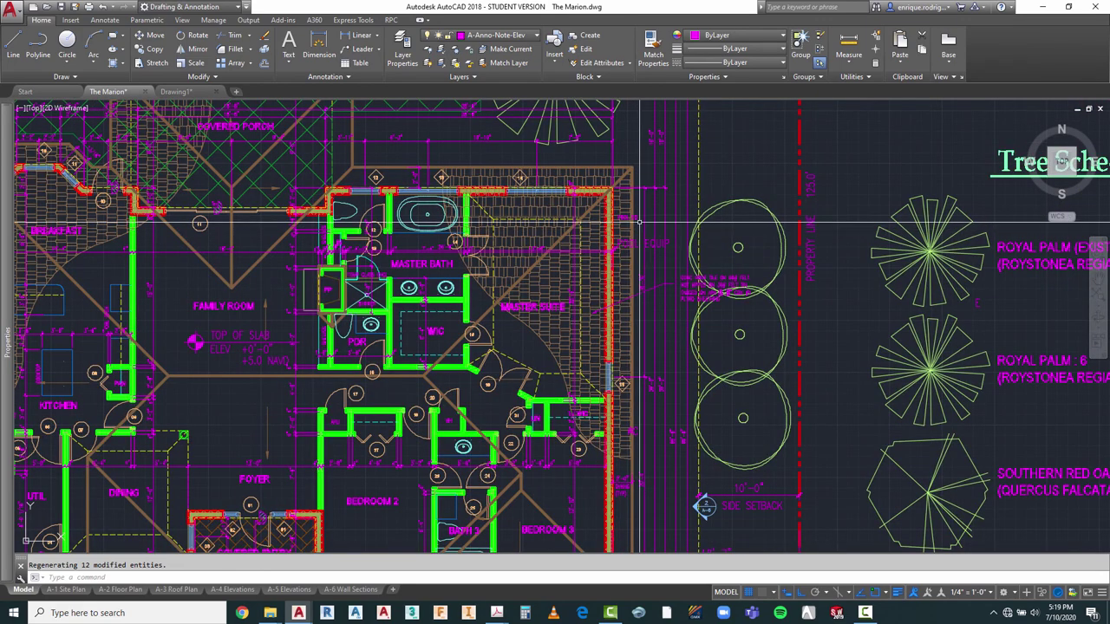
{"action": "left_click", "coordinate": [510, 36]}
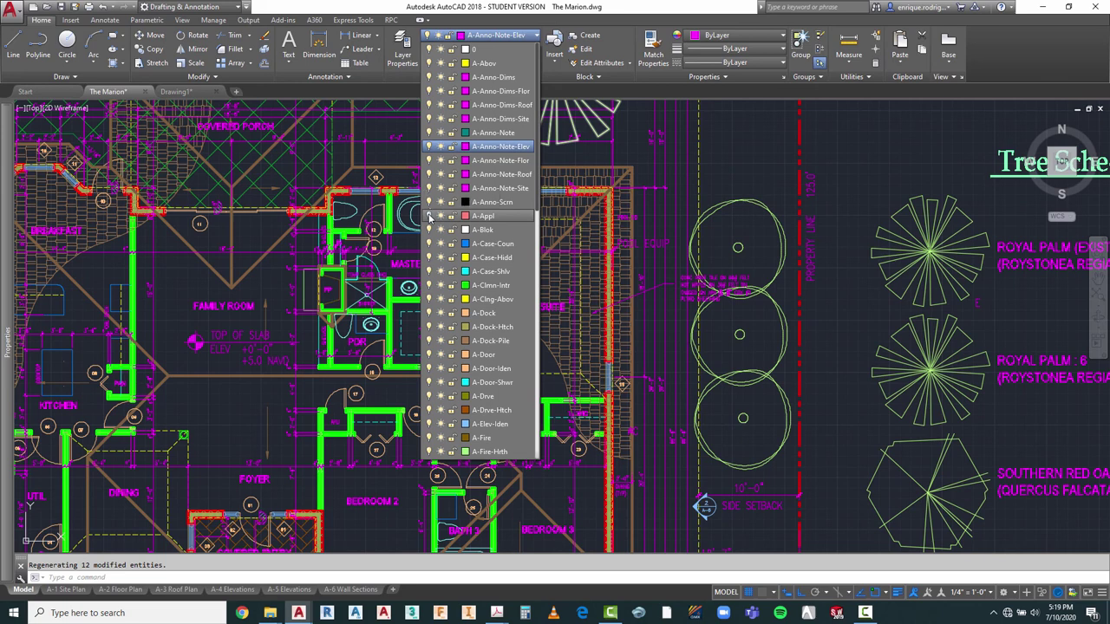
{"action": "left_click", "coordinate": [770, 169]}
{"action": "scroll", "coordinate": [583, 232], "scroll_direction": "down", "scroll_amount": 4}
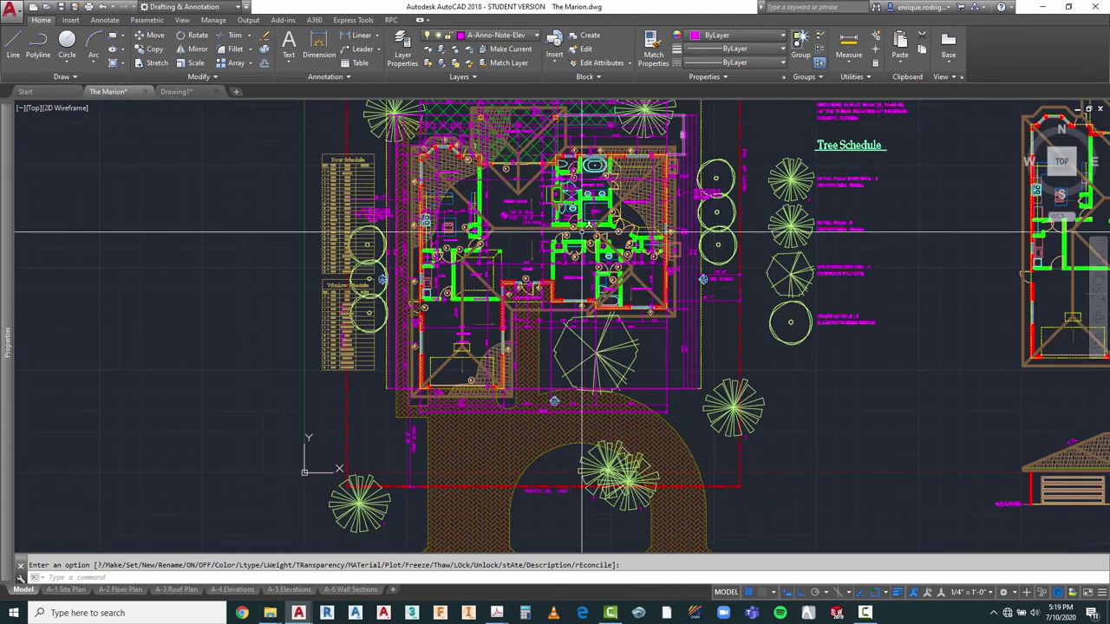
Step: Check the appliances and outdoor equipment on the A-1 Site Plan, leave its viewport and fit the whole sheet in view
{"action": "left_click", "coordinate": [66, 589]}
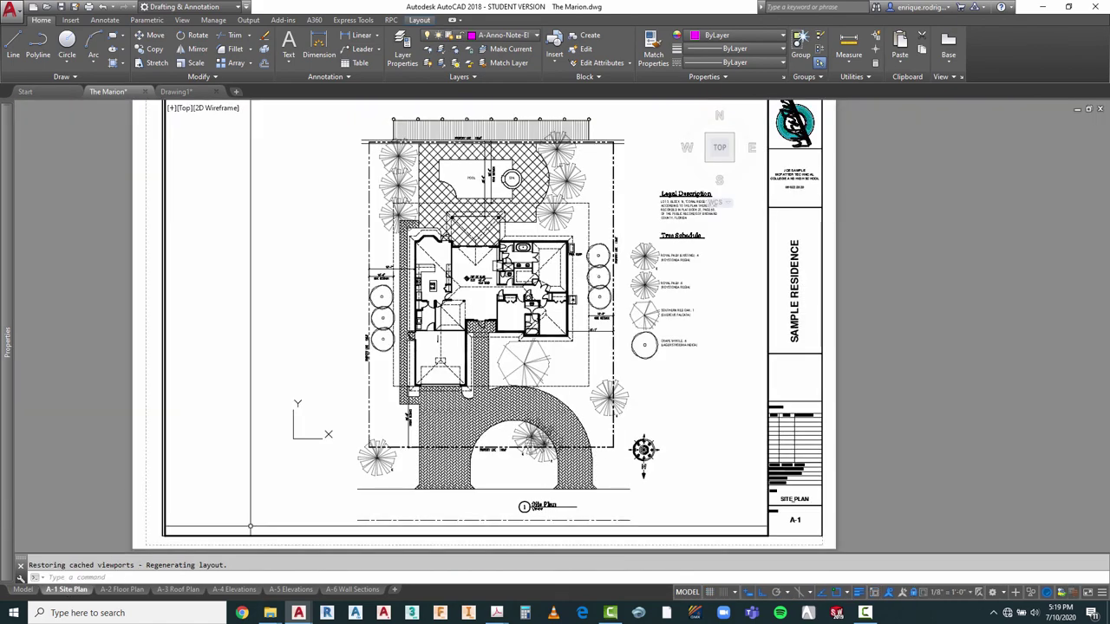
{"action": "scroll", "coordinate": [475, 279], "scroll_direction": "up", "scroll_amount": 5}
{"action": "double_click", "coordinate": [475, 278]}
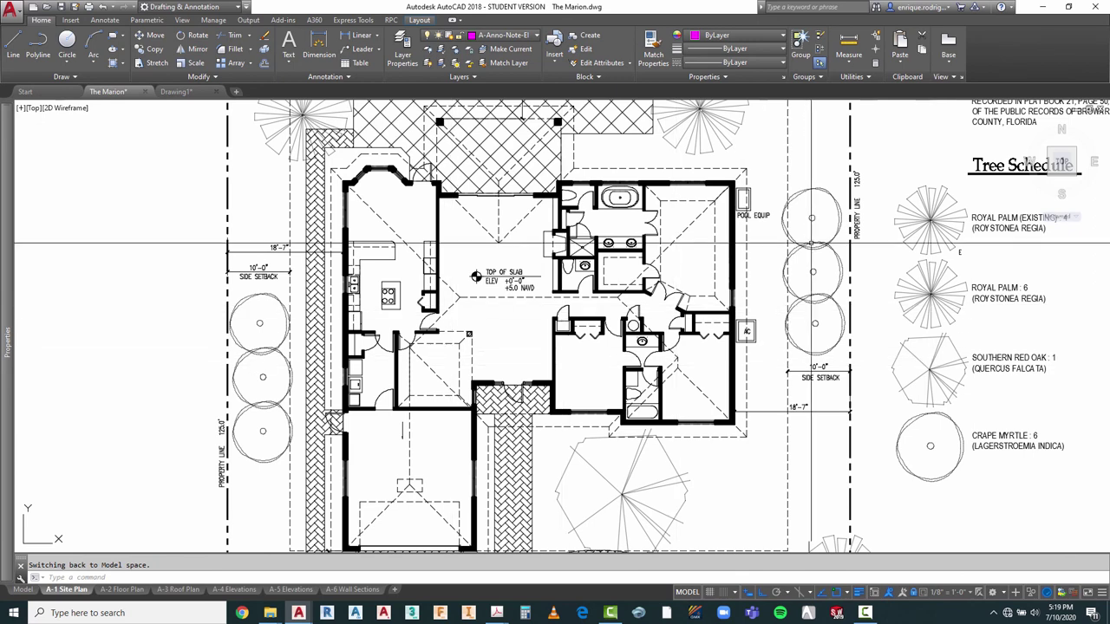
{"action": "scroll", "coordinate": [368, 260], "scroll_direction": "down", "scroll_amount": 2}
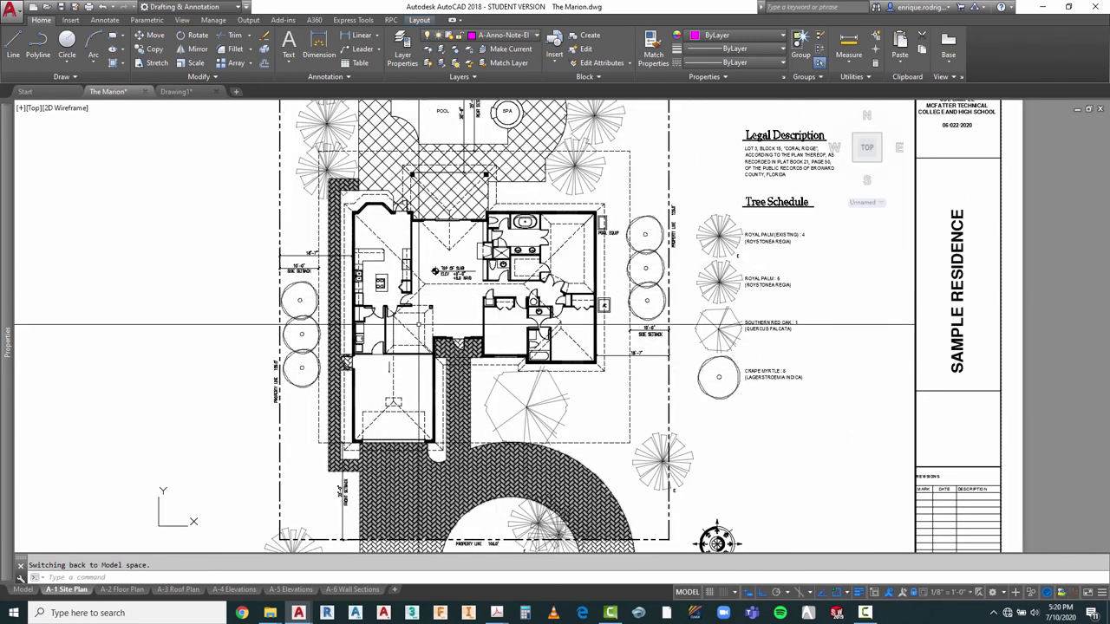
{"action": "scroll", "coordinate": [575, 393], "scroll_direction": "down", "scroll_amount": 2}
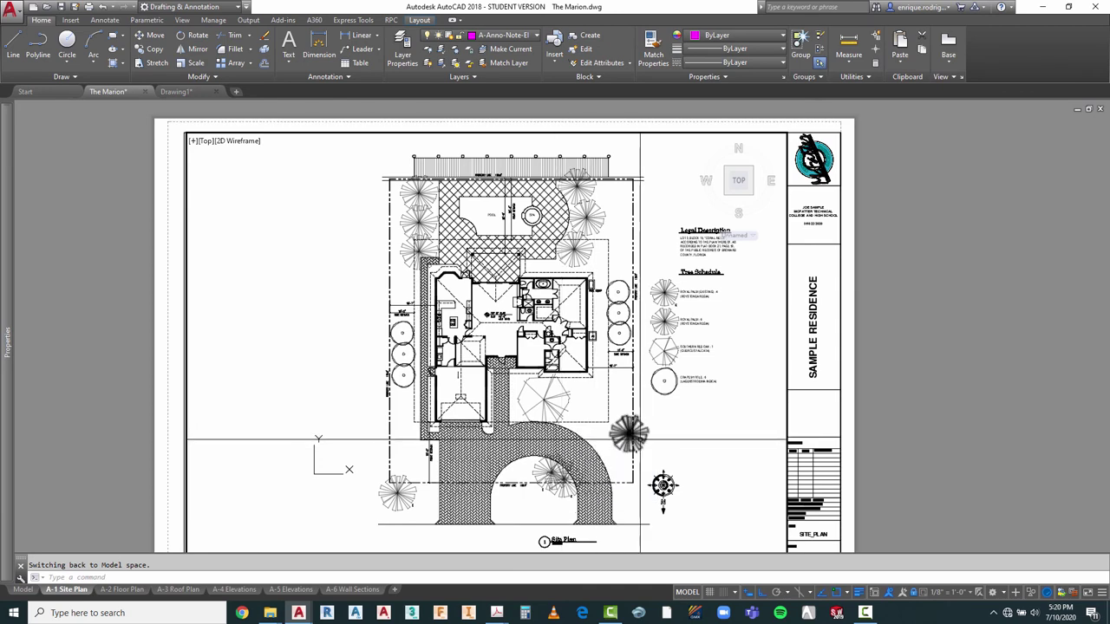
{"action": "scroll", "coordinate": [598, 333], "scroll_direction": "up", "scroll_amount": 3}
{"action": "scroll", "coordinate": [598, 284], "scroll_direction": "down", "scroll_amount": 3}
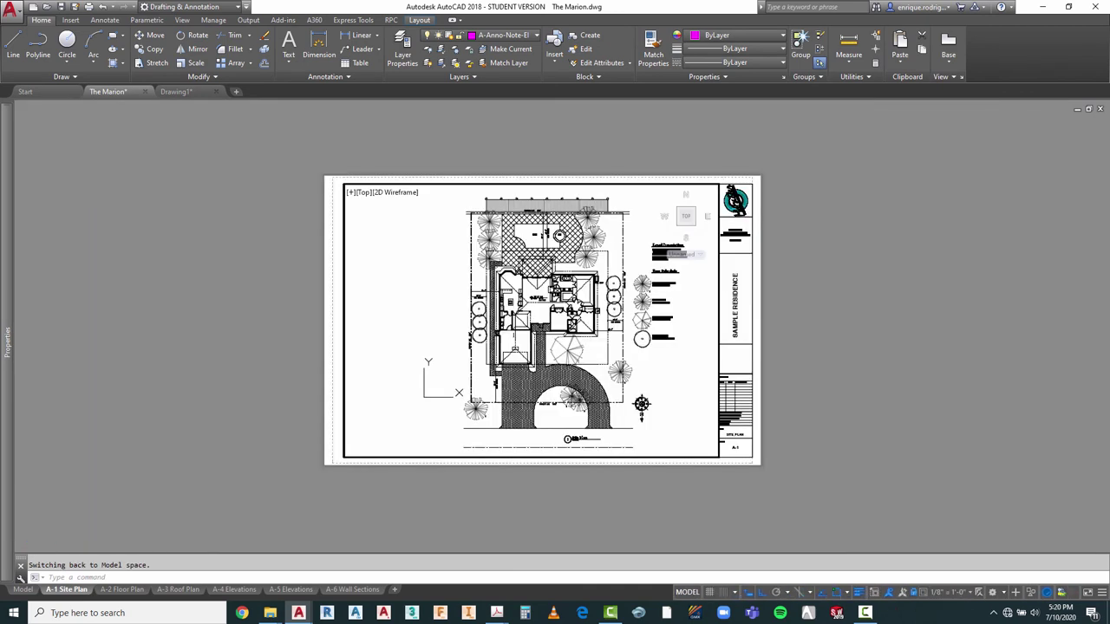
{"action": "double_click", "coordinate": [782, 287]}
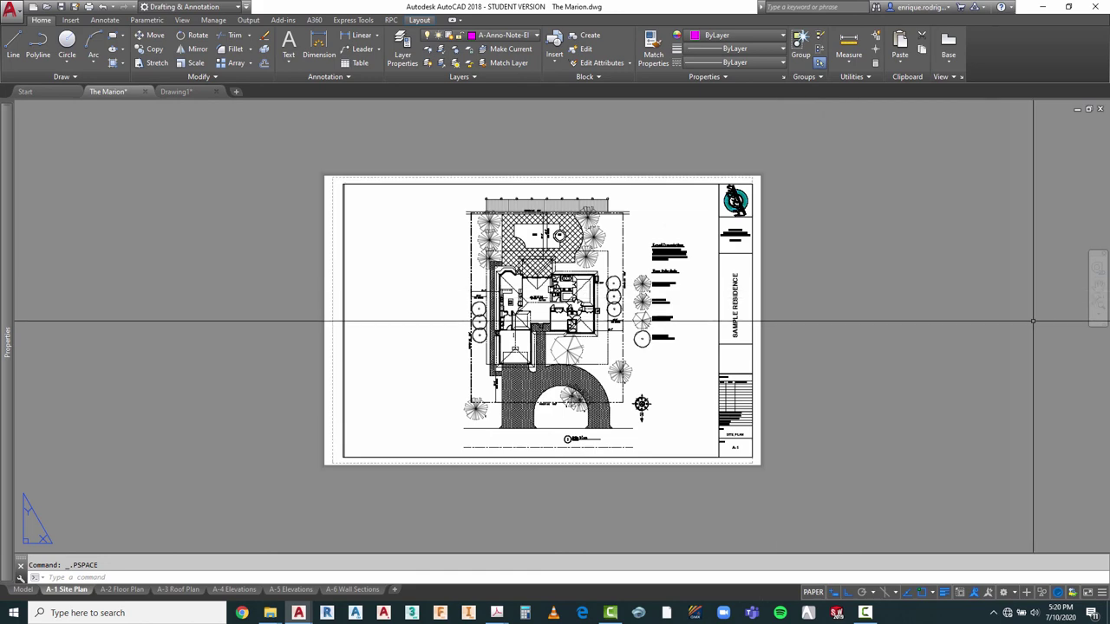
{"action": "left_click", "coordinate": [1098, 304]}
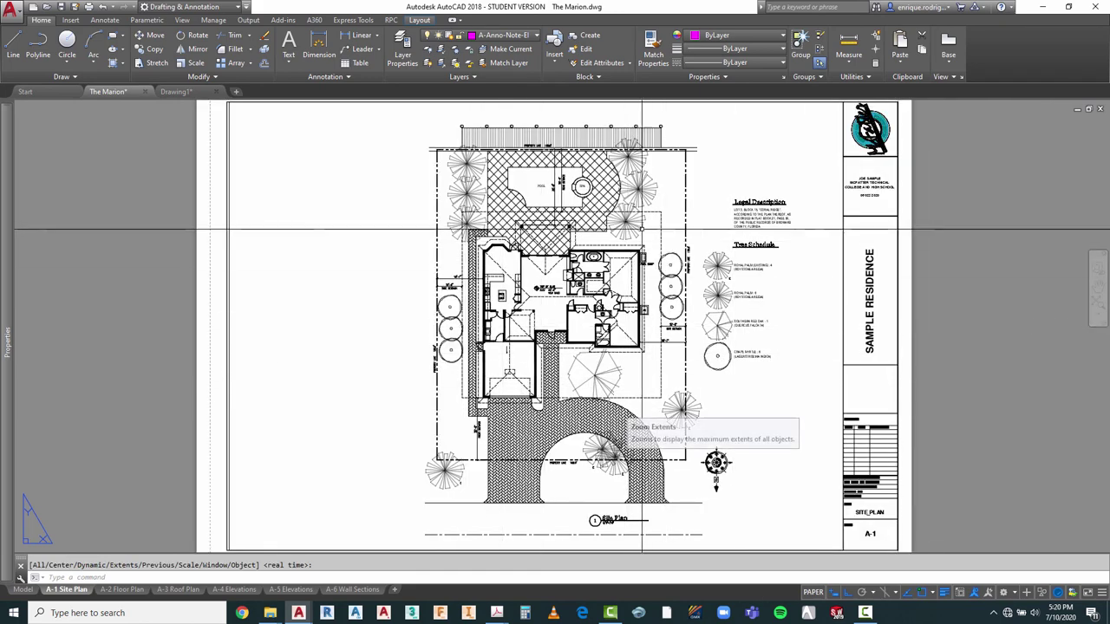
Step: Review the A-2 Floor Plan layout and the elevation markers around the house
{"action": "left_click", "coordinate": [130, 590]}
{"action": "scroll", "coordinate": [128, 425], "scroll_direction": "up", "scroll_amount": 2}
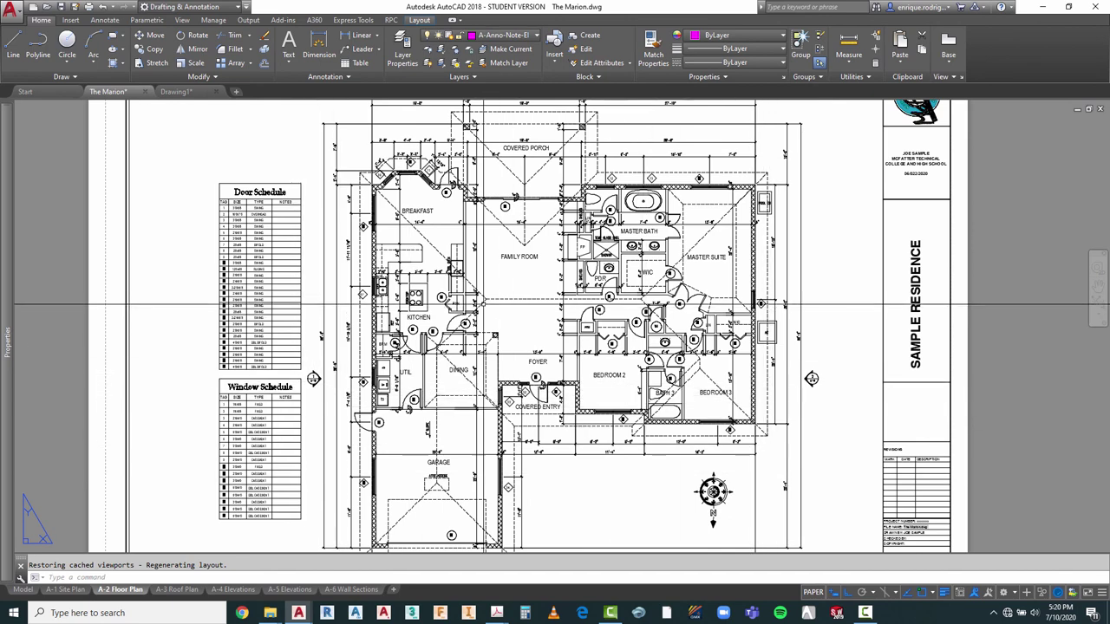
{"action": "scroll", "coordinate": [521, 391], "scroll_direction": "down", "scroll_amount": 2}
{"action": "scroll", "coordinate": [522, 392], "scroll_direction": "up", "scroll_amount": 2}
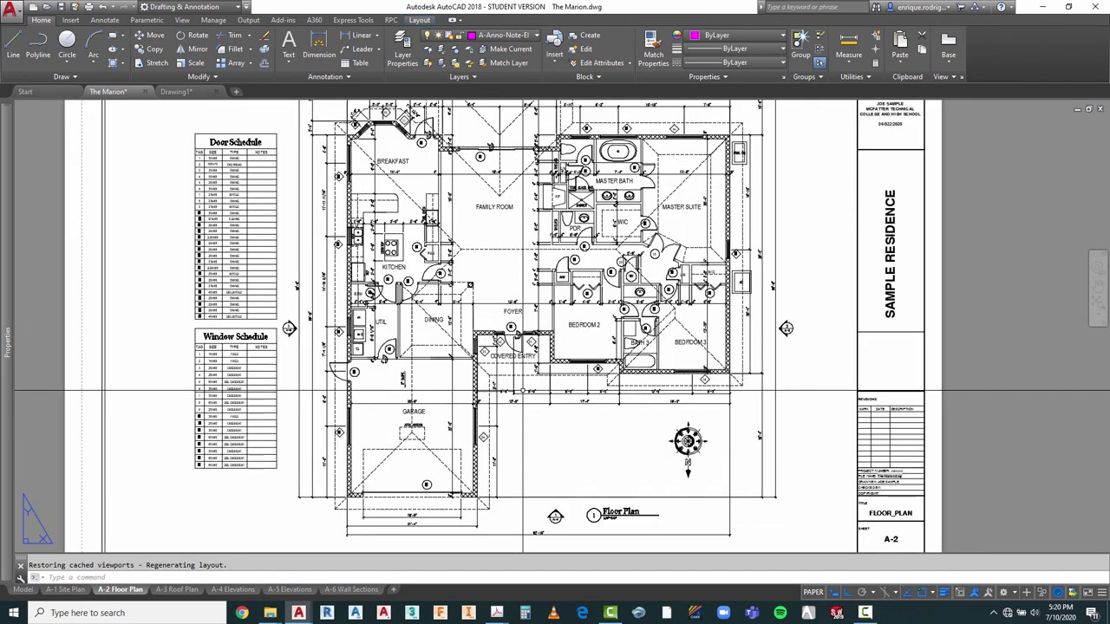
Step: In the A-3 Roof Plan viewport, move the front elevation marker slightly right and up with Ortho off, clear of the dimension extension line
{"action": "left_click", "coordinate": [177, 589]}
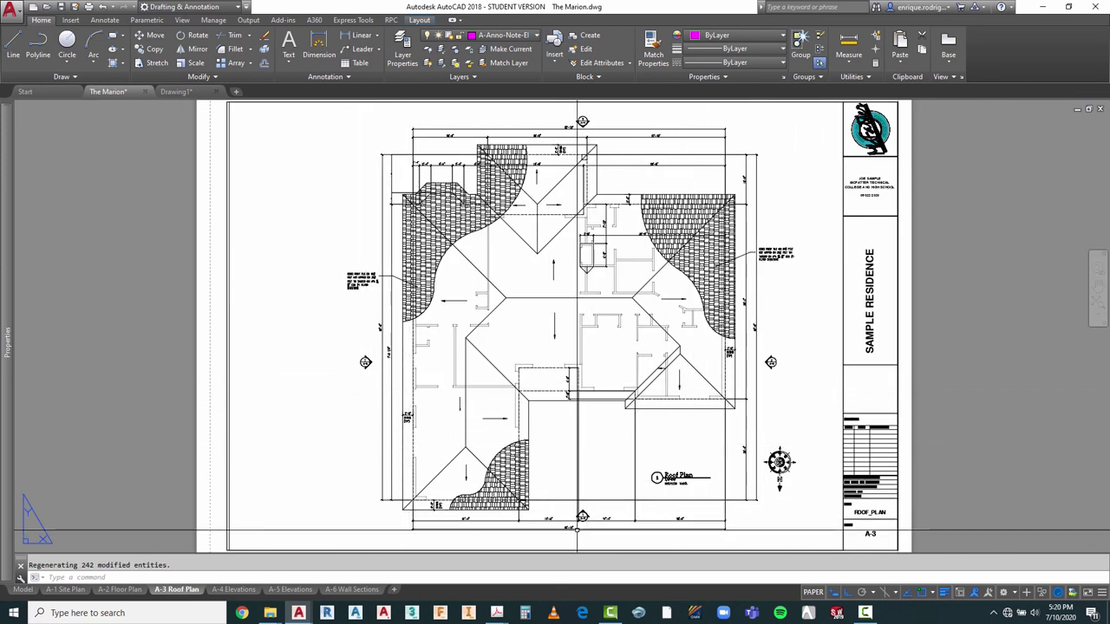
{"action": "scroll", "coordinate": [579, 530], "scroll_direction": "up", "scroll_amount": 4}
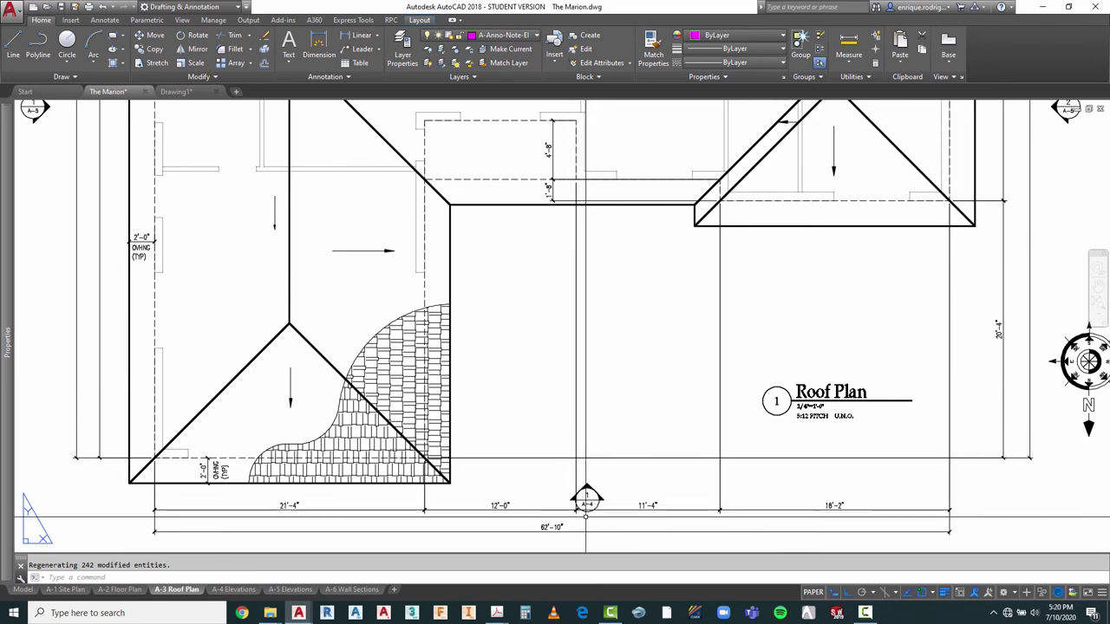
{"action": "scroll", "coordinate": [585, 514], "scroll_direction": "down", "scroll_amount": 2}
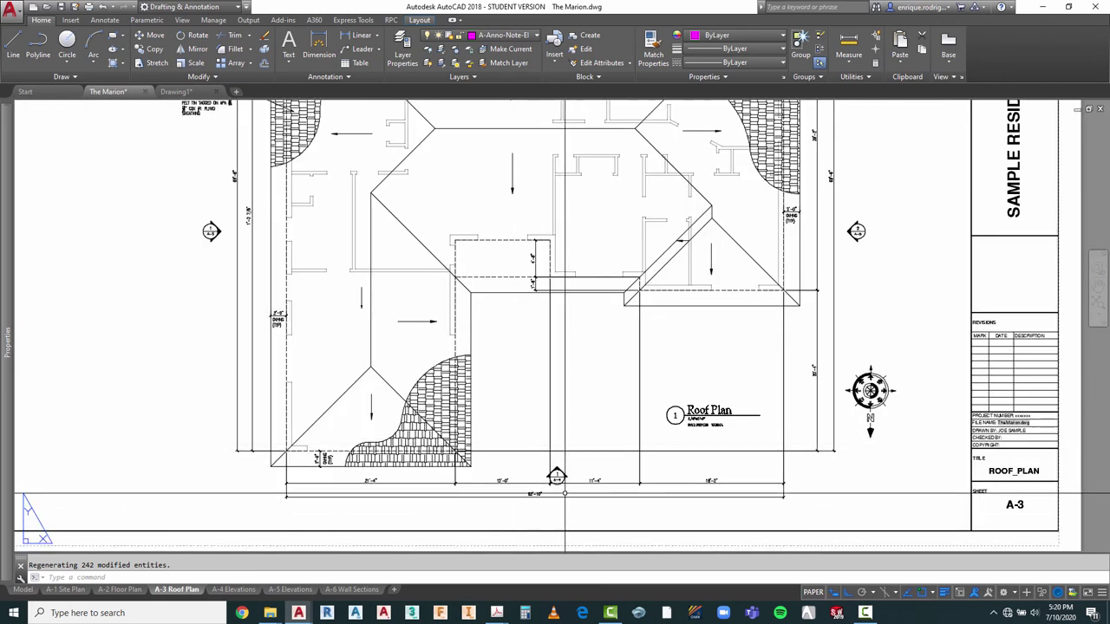
{"action": "double_click", "coordinate": [564, 492]}
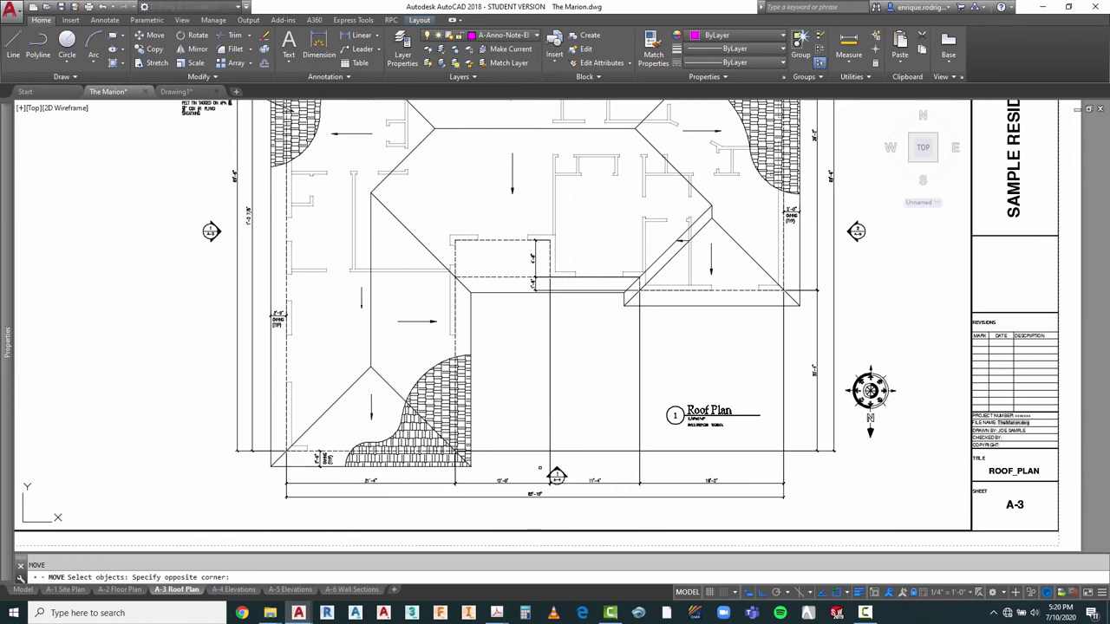
{"action": "left_click", "coordinate": [570, 491]}
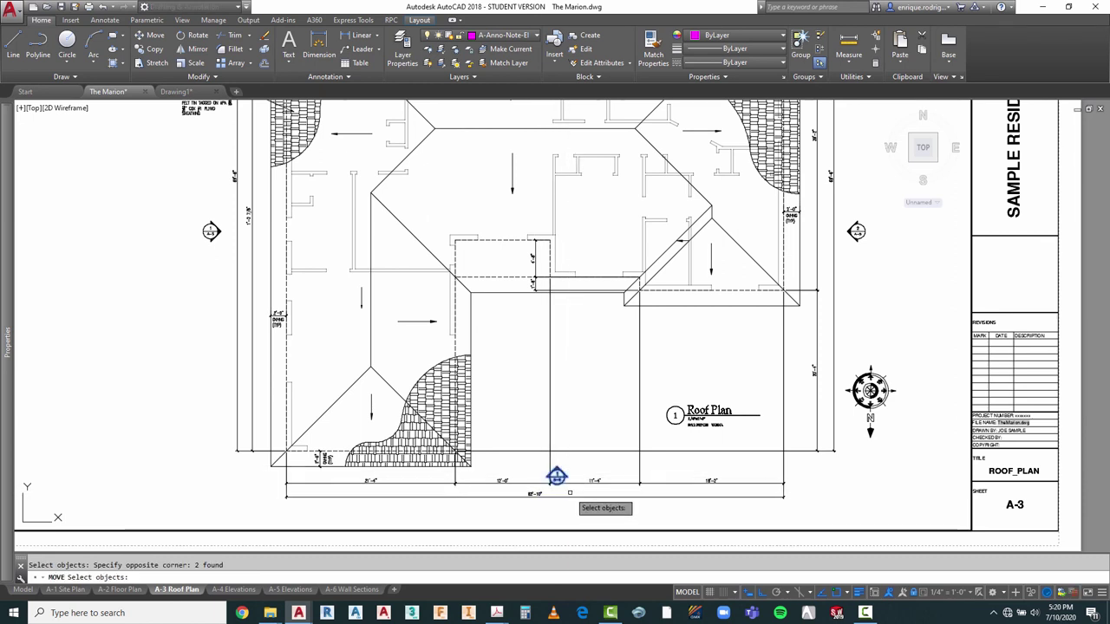
{"action": "key", "text": "Return"}
{"action": "left_click", "coordinate": [621, 498]}
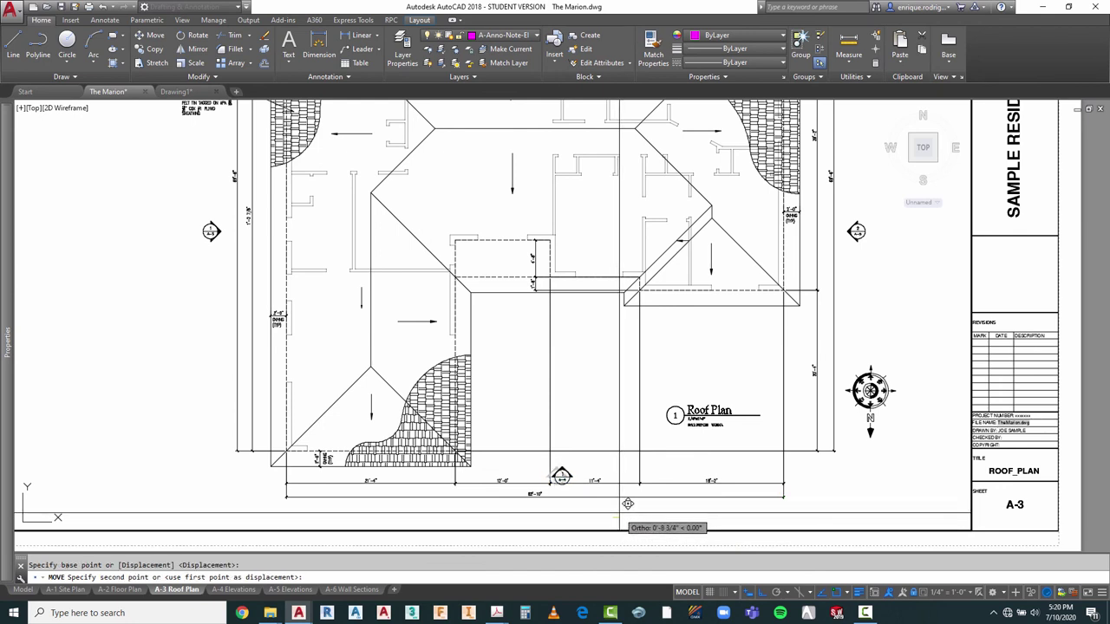
{"action": "key", "text": "F8"}
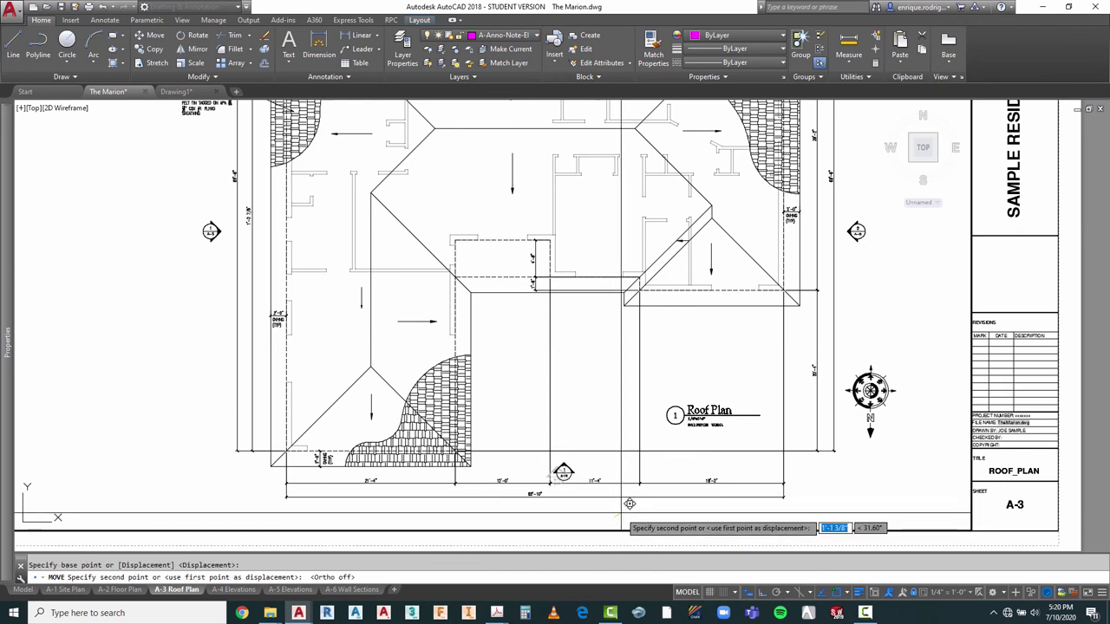
{"action": "key", "text": "Escape"}
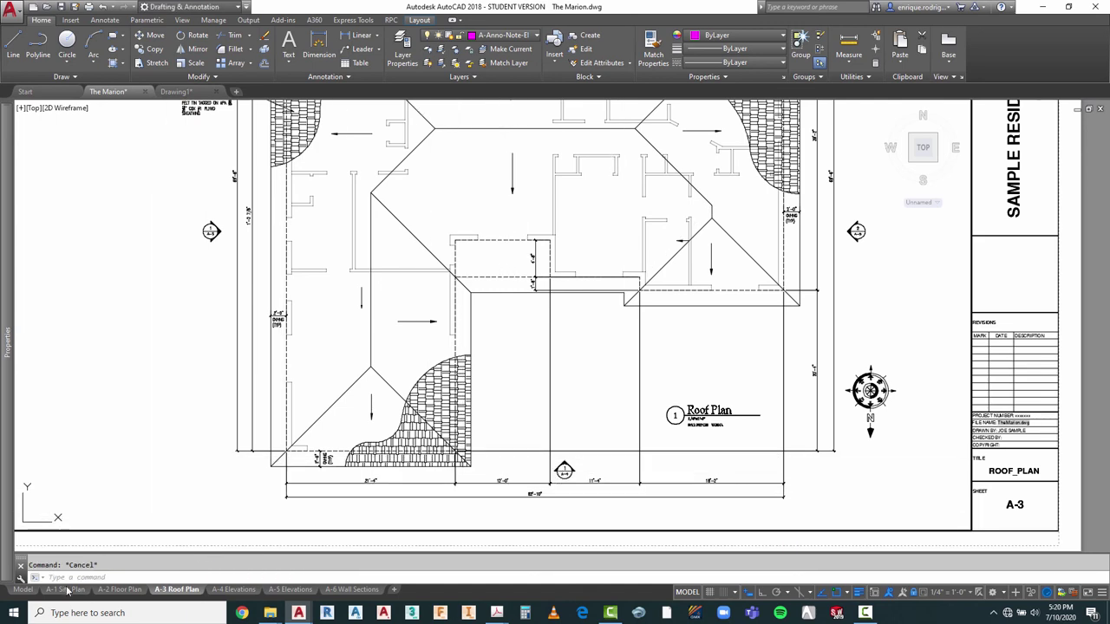
Step: Check the front marker's position on the A-2 Floor Plan, return to the A-3 Roof Plan, leave its viewport and fit the sheet
{"action": "left_click", "coordinate": [111, 590]}
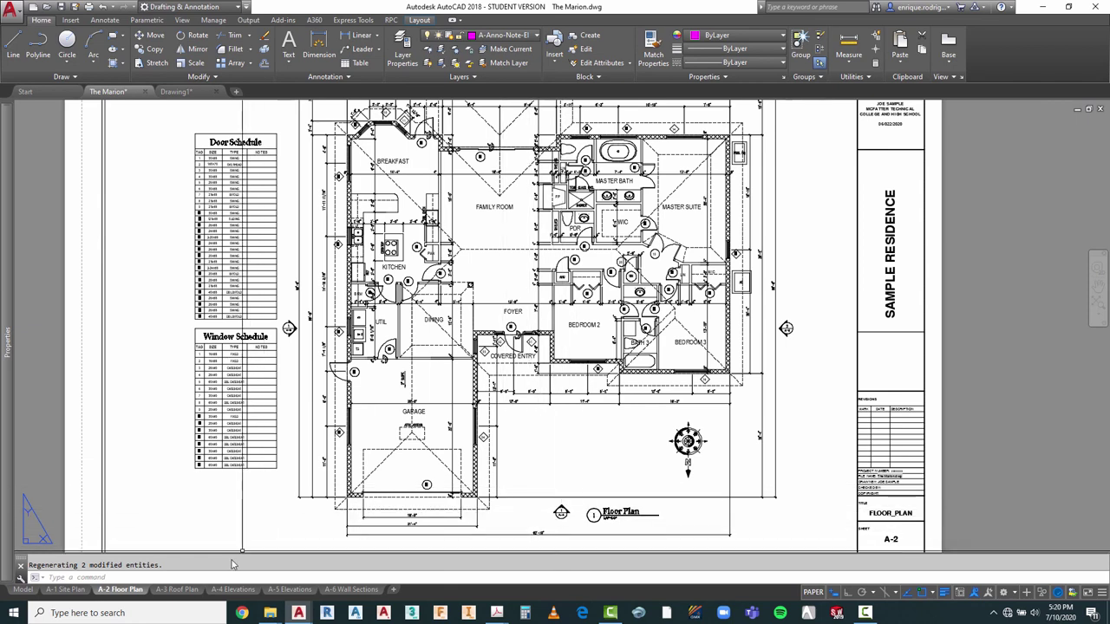
{"action": "left_click", "coordinate": [176, 591]}
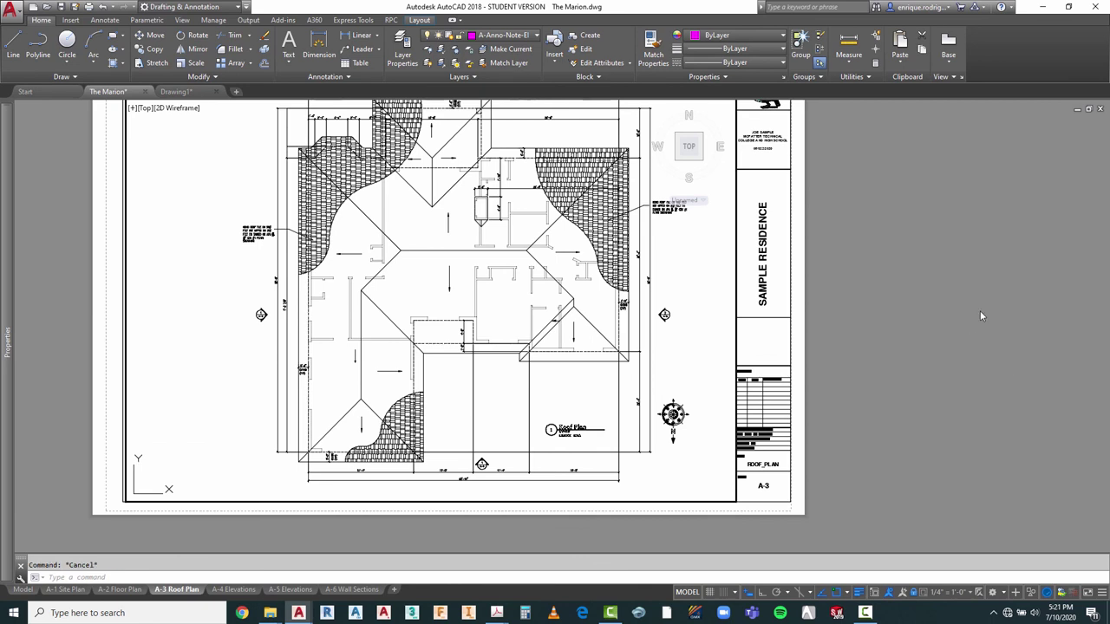
{"action": "double_click", "coordinate": [959, 292]}
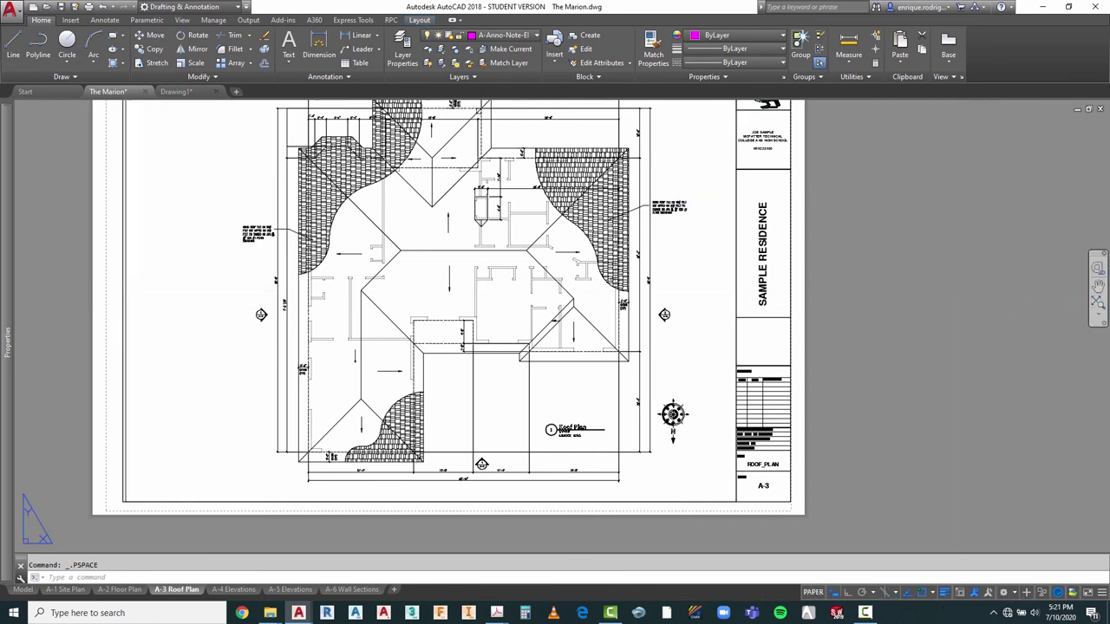
{"action": "left_click", "coordinate": [1097, 302]}
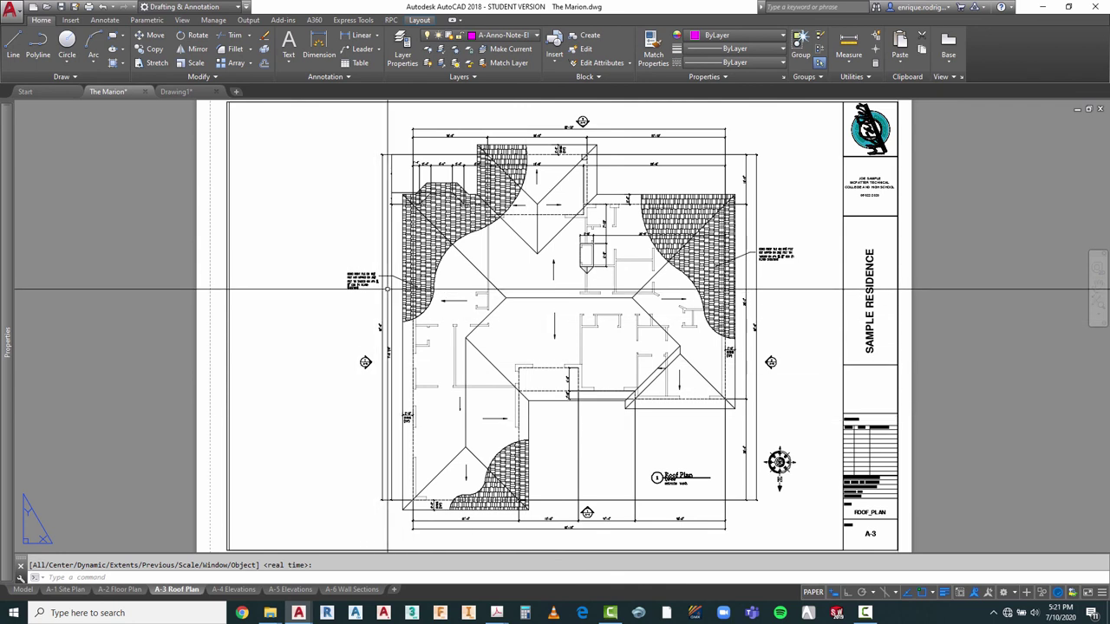
Step: Activate and leave the roof plan viewport, and switch to model space
{"action": "key", "text": "Escape"}
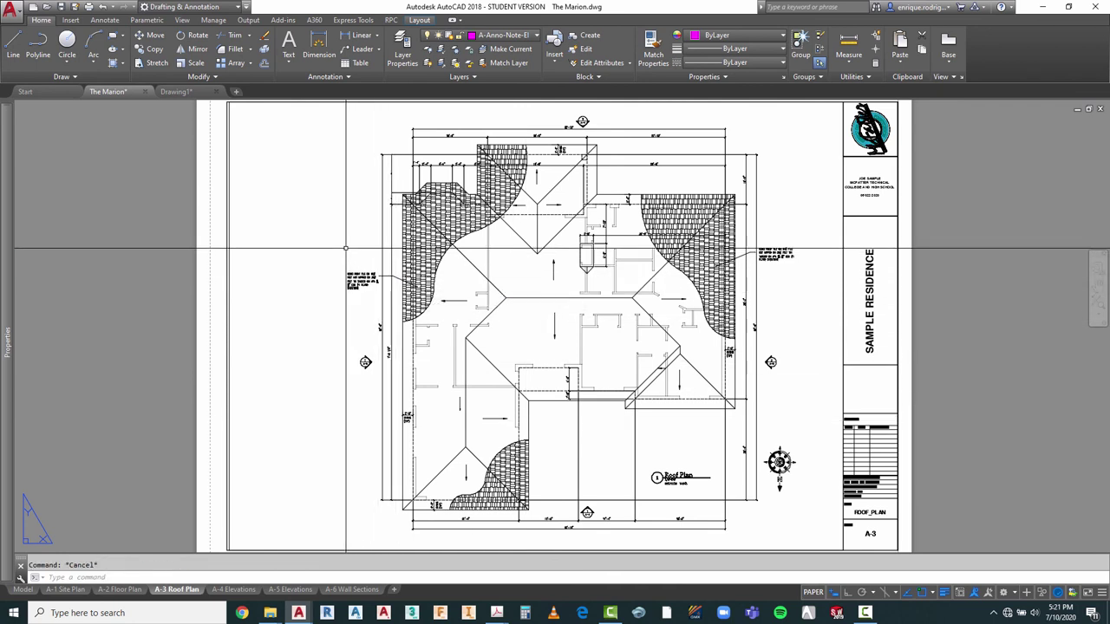
{"action": "double_click", "coordinate": [424, 260]}
{"action": "left_click", "coordinate": [406, 281]}
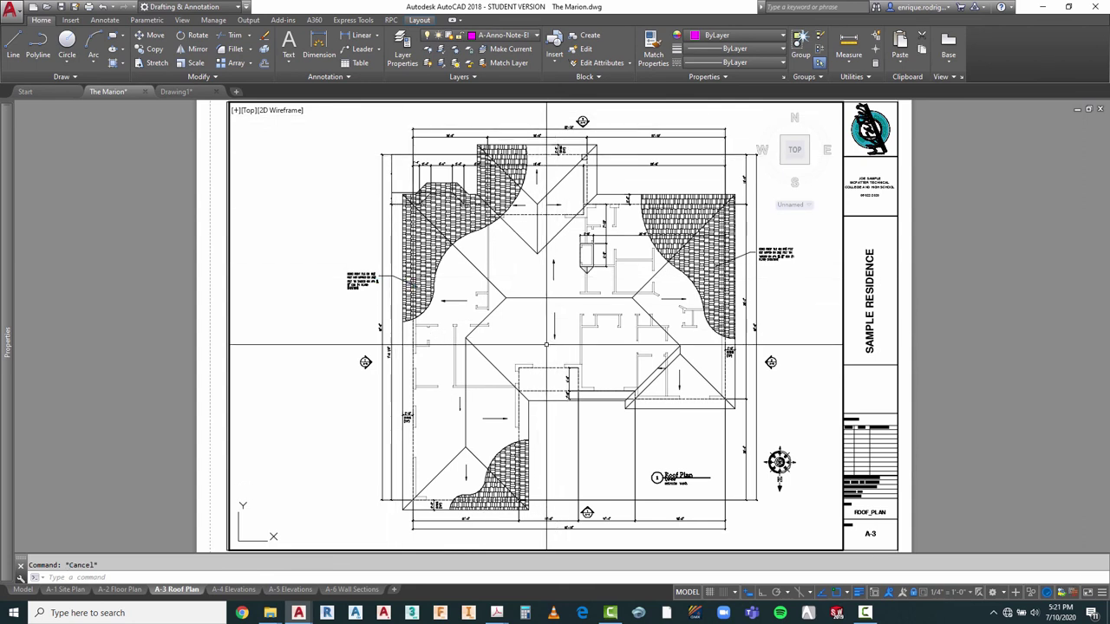
{"action": "double_click", "coordinate": [966, 332]}
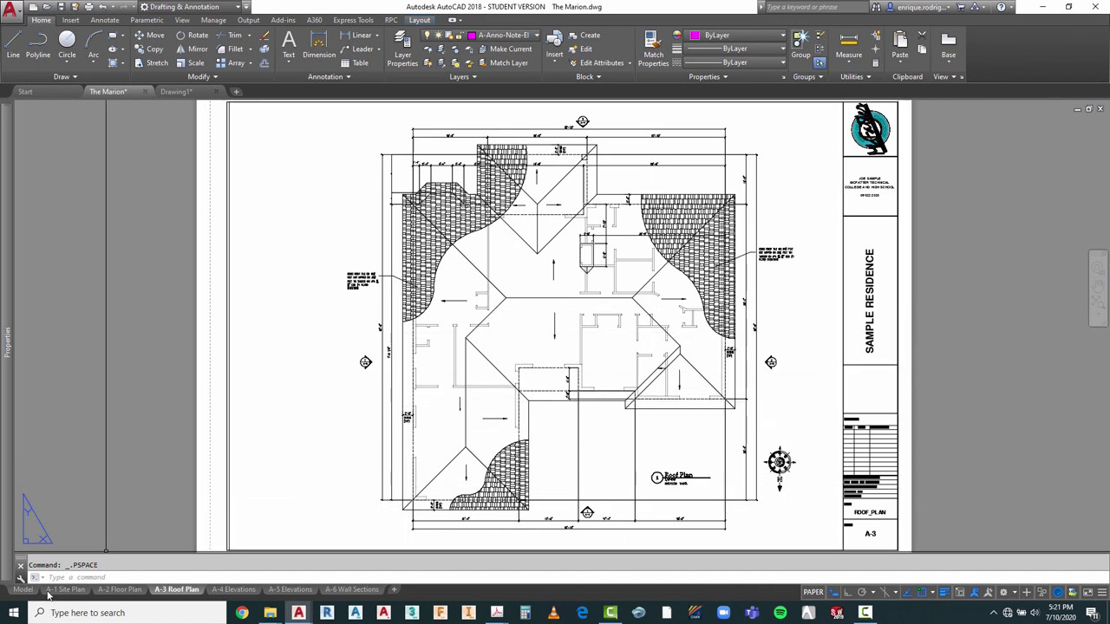
{"action": "left_click", "coordinate": [22, 589]}
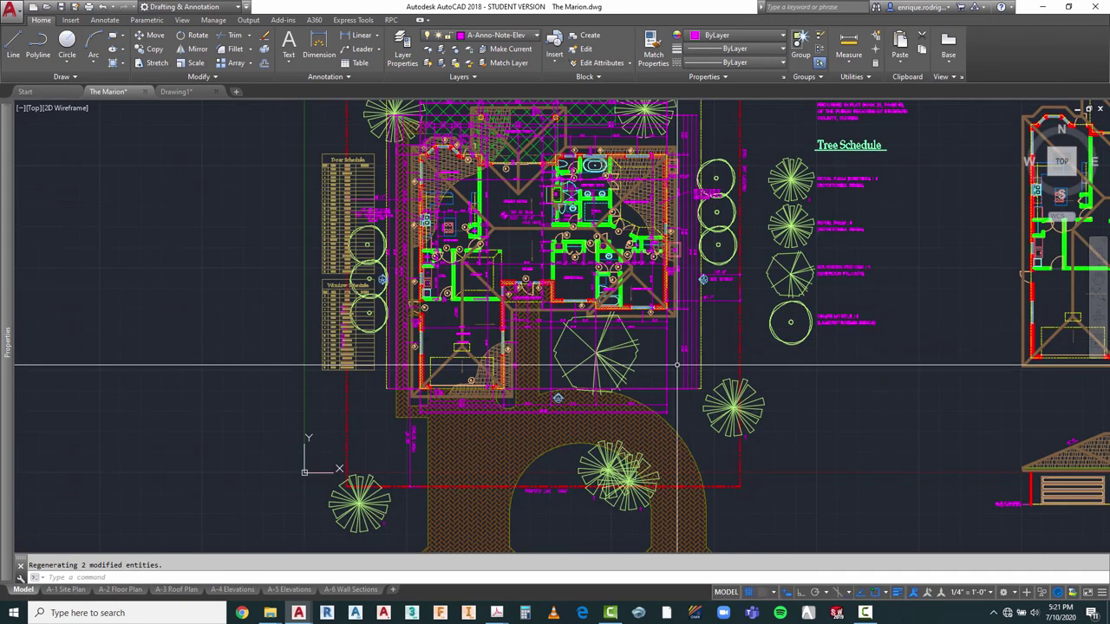
Step: Move the 1/A-6 section marker from the symbol library onto the floor plan, with its line crossing Bedroom 3's exterior side wall
{"action": "scroll", "coordinate": [541, 379], "scroll_direction": "down", "scroll_amount": 3}
{"action": "scroll", "coordinate": [706, 235], "scroll_direction": "down", "scroll_amount": 2}
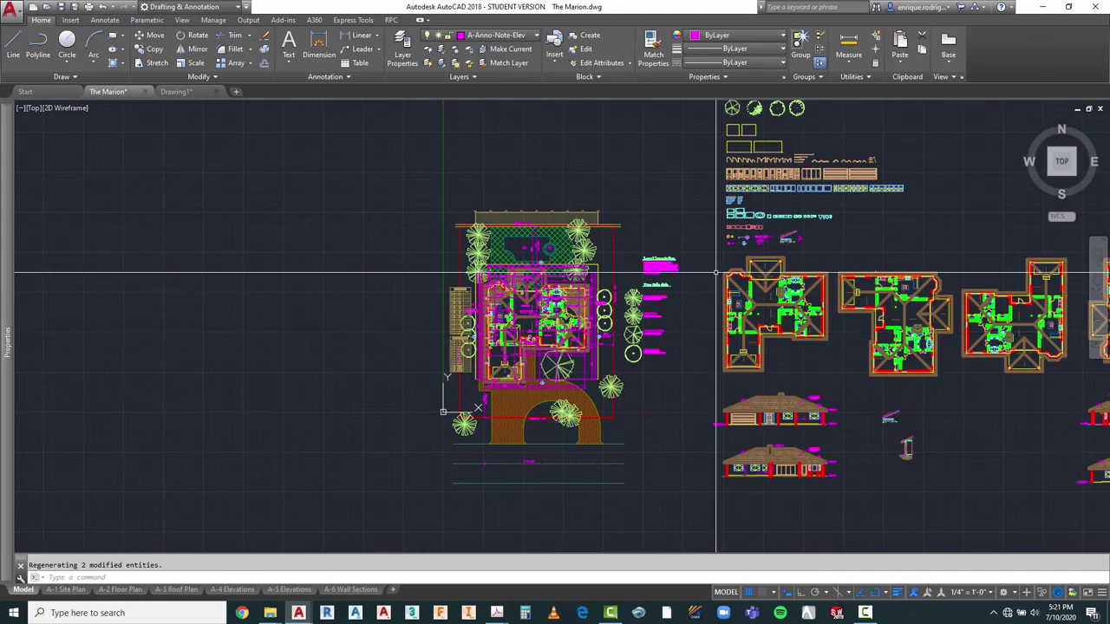
{"action": "scroll", "coordinate": [751, 239], "scroll_direction": "up", "scroll_amount": 6}
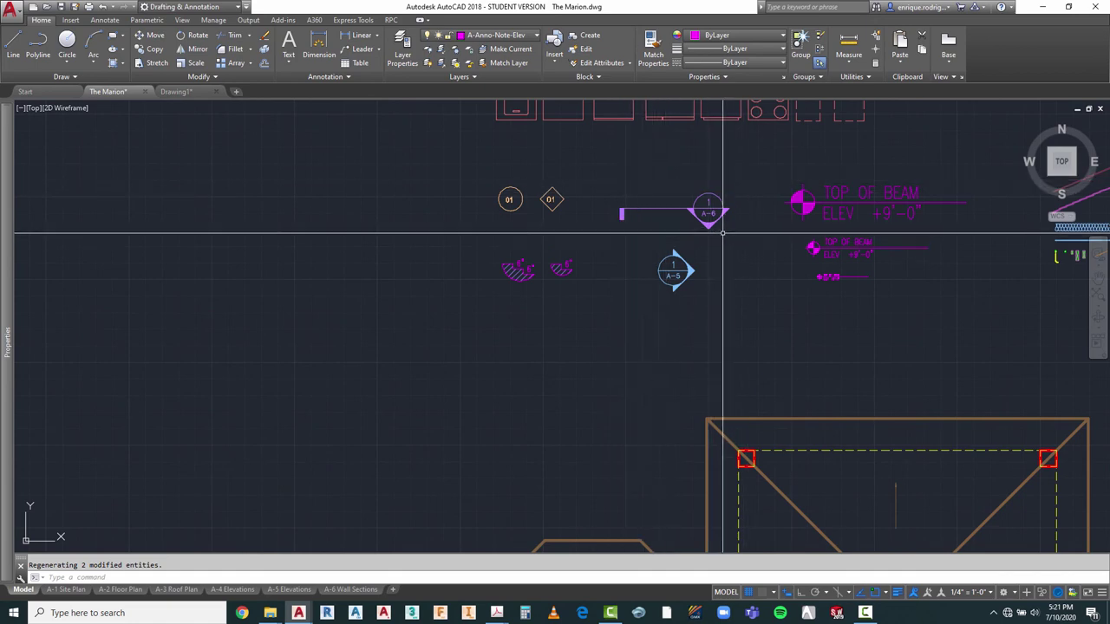
{"action": "scroll", "coordinate": [720, 226], "scroll_direction": "down", "scroll_amount": 2}
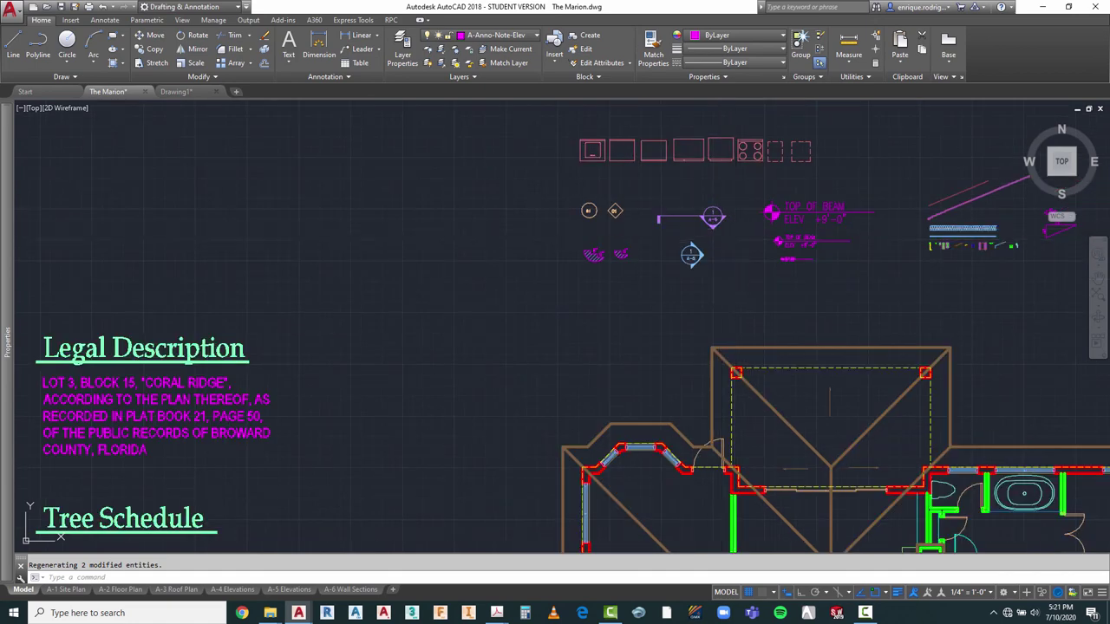
{"action": "key", "text": "Return"}
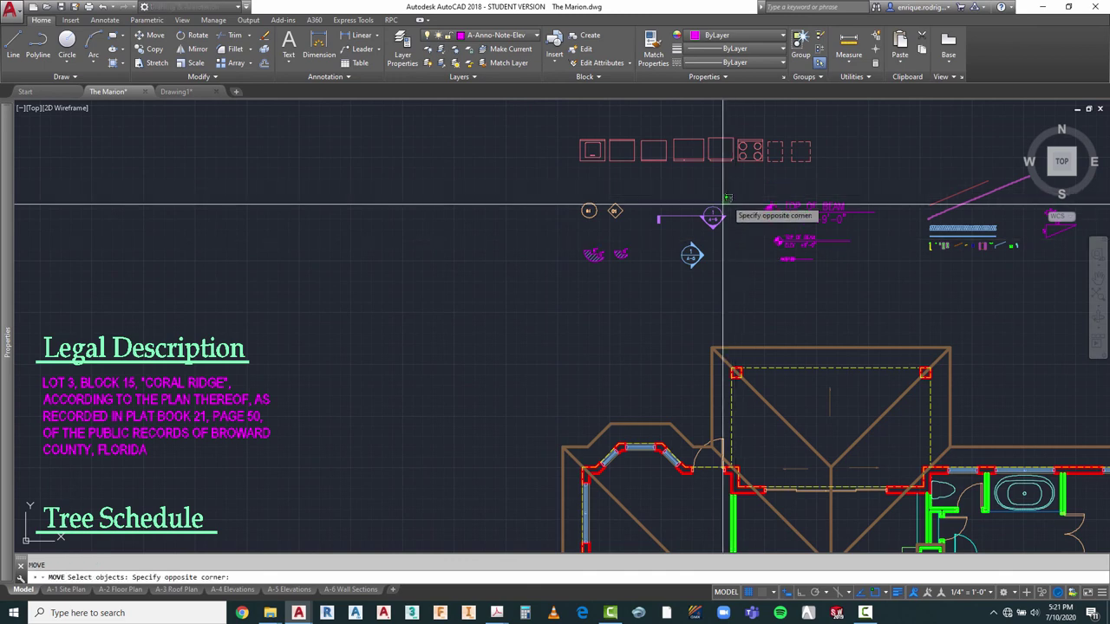
{"action": "left_click", "coordinate": [738, 202]}
{"action": "left_click", "coordinate": [682, 231]}
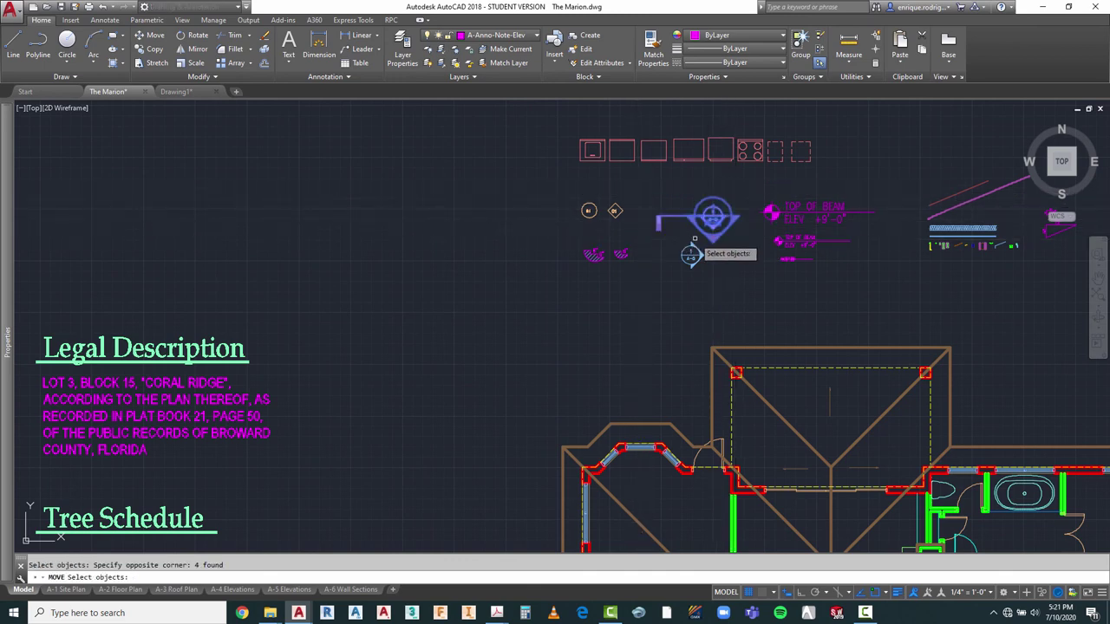
{"action": "key", "text": "Return"}
{"action": "scroll", "coordinate": [680, 236], "scroll_direction": "up", "scroll_amount": 4}
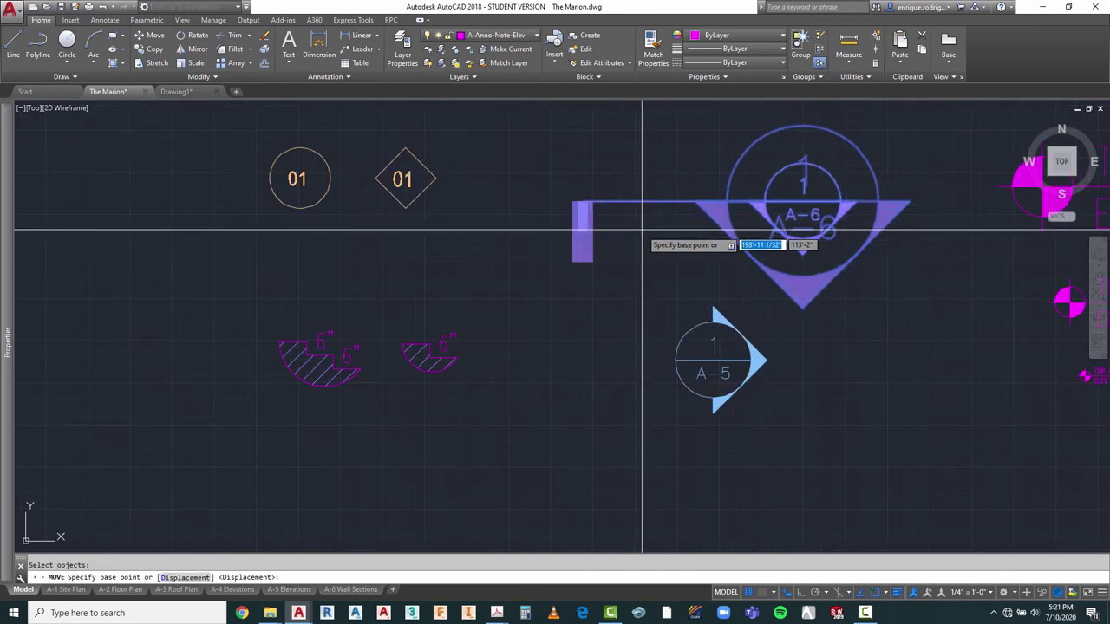
{"action": "left_click", "coordinate": [629, 201]}
{"action": "scroll", "coordinate": [815, 169], "scroll_direction": "down", "scroll_amount": 5}
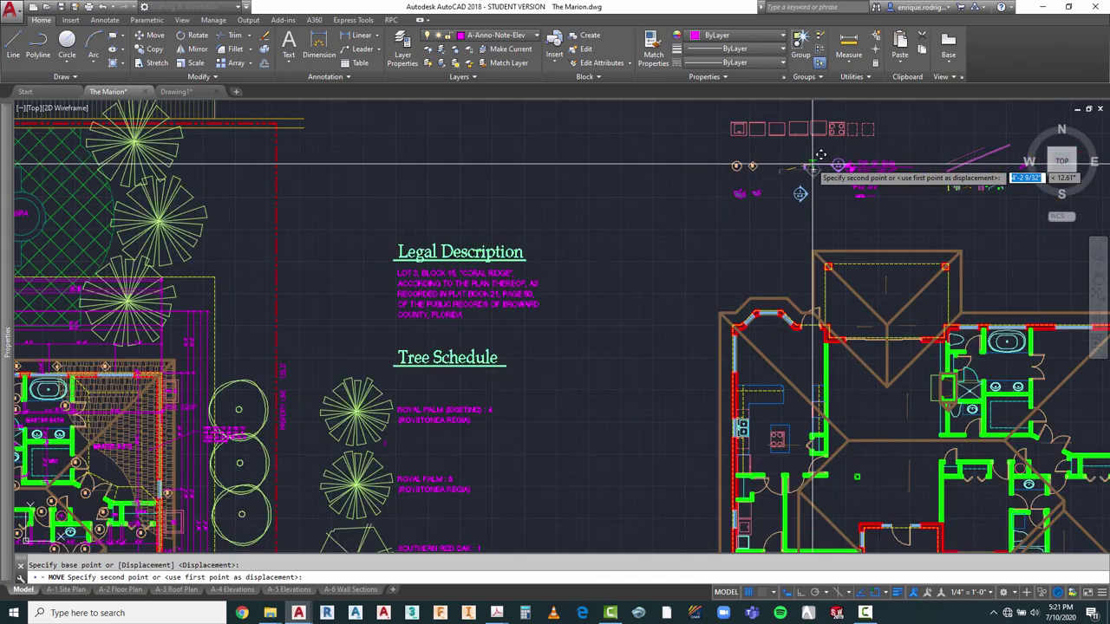
{"action": "scroll", "coordinate": [804, 179], "scroll_direction": "down", "scroll_amount": 2}
{"action": "scroll", "coordinate": [565, 326], "scroll_direction": "up", "scroll_amount": 8}
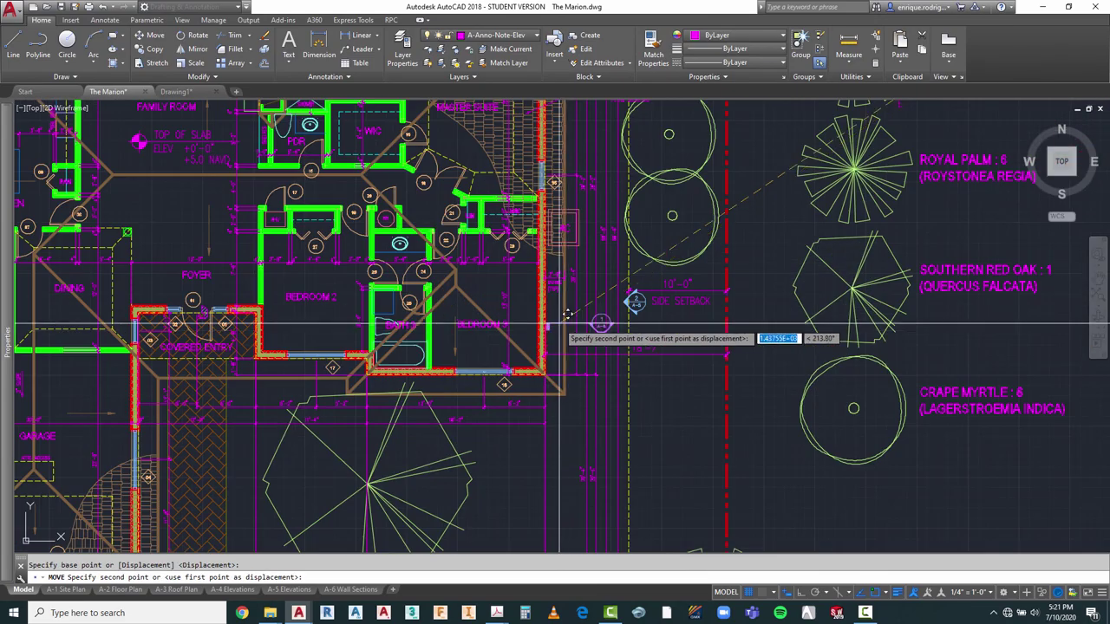
{"action": "scroll", "coordinate": [566, 327], "scroll_direction": "up", "scroll_amount": 3}
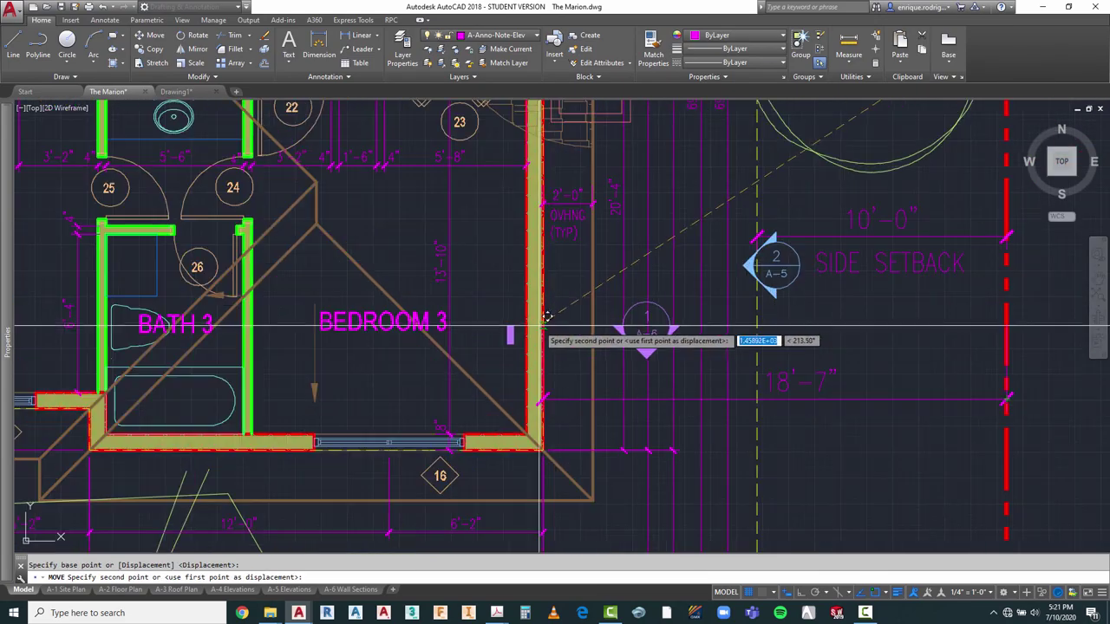
{"action": "left_click", "coordinate": [534, 253]}
{"action": "scroll", "coordinate": [816, 272], "scroll_direction": "down", "scroll_amount": 2}
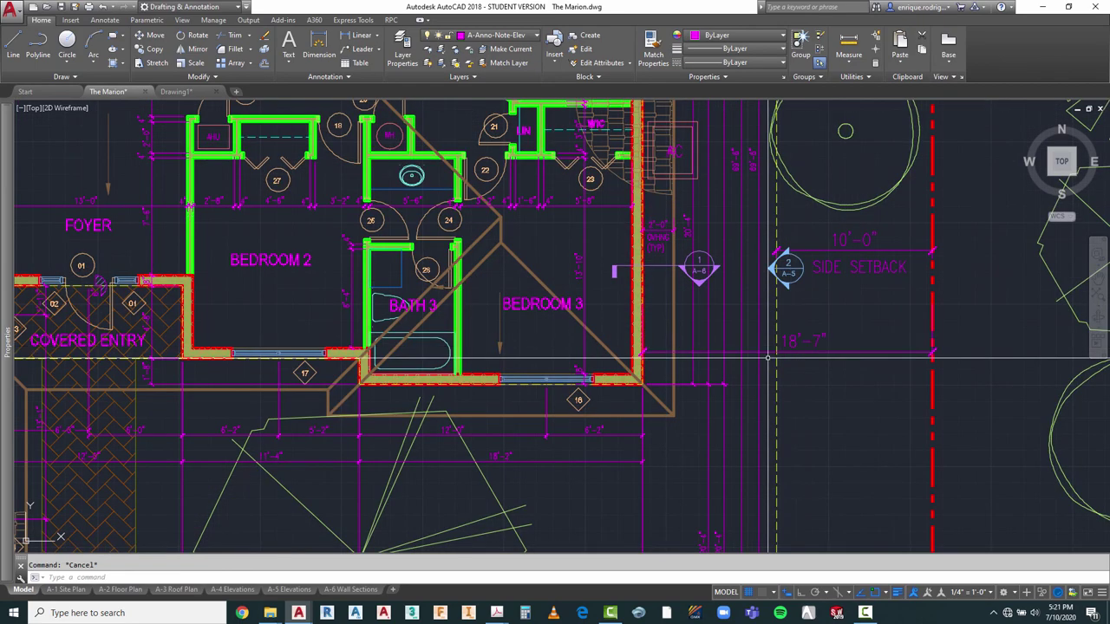
Step: Open the A-2 Floor Plan layout and examine the section marker beside Bedroom 3 against the dimension lines
{"action": "mouse_move", "coordinate": [7, 342]}
{"action": "left_click", "coordinate": [122, 589]}
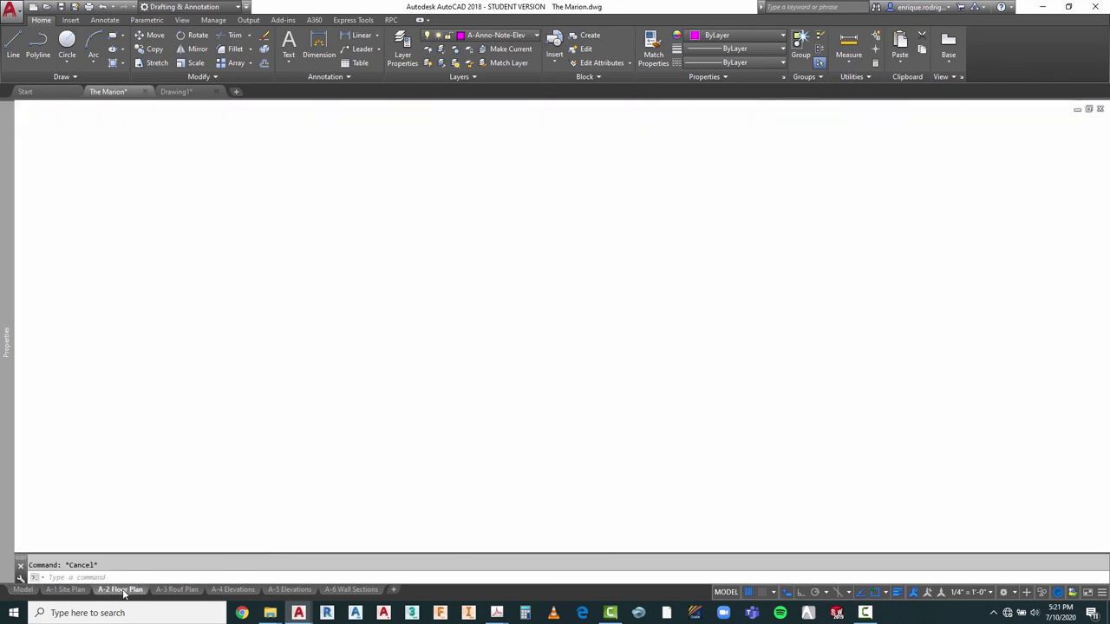
{"action": "scroll", "coordinate": [813, 340], "scroll_direction": "up", "scroll_amount": 2}
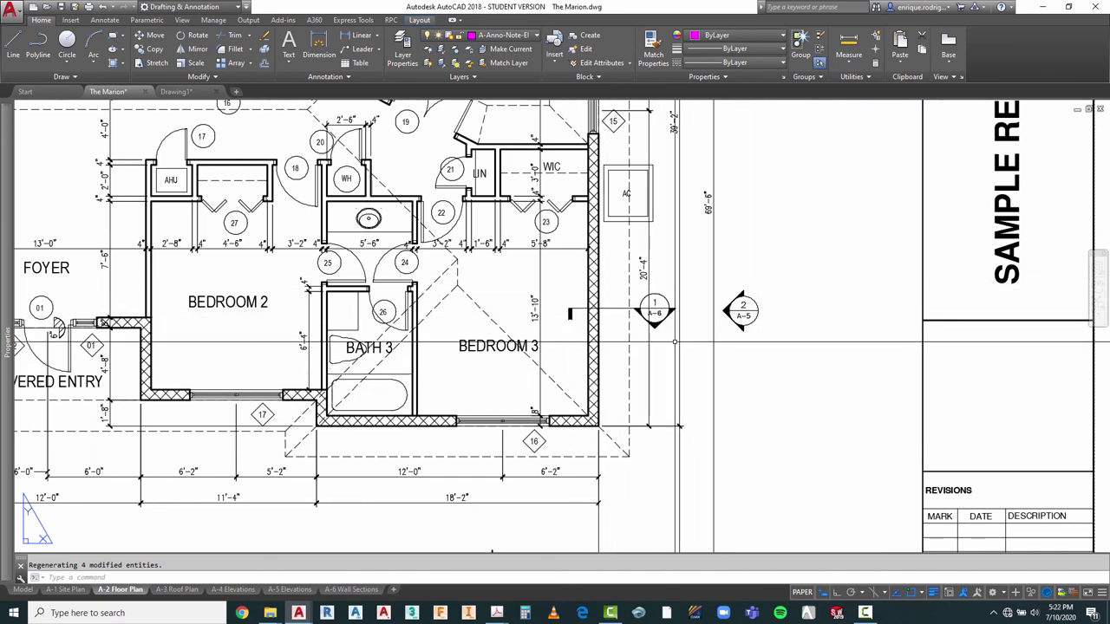
{"action": "scroll", "coordinate": [649, 308], "scroll_direction": "up", "scroll_amount": 5}
{"action": "scroll", "coordinate": [646, 305], "scroll_direction": "down", "scroll_amount": 4}
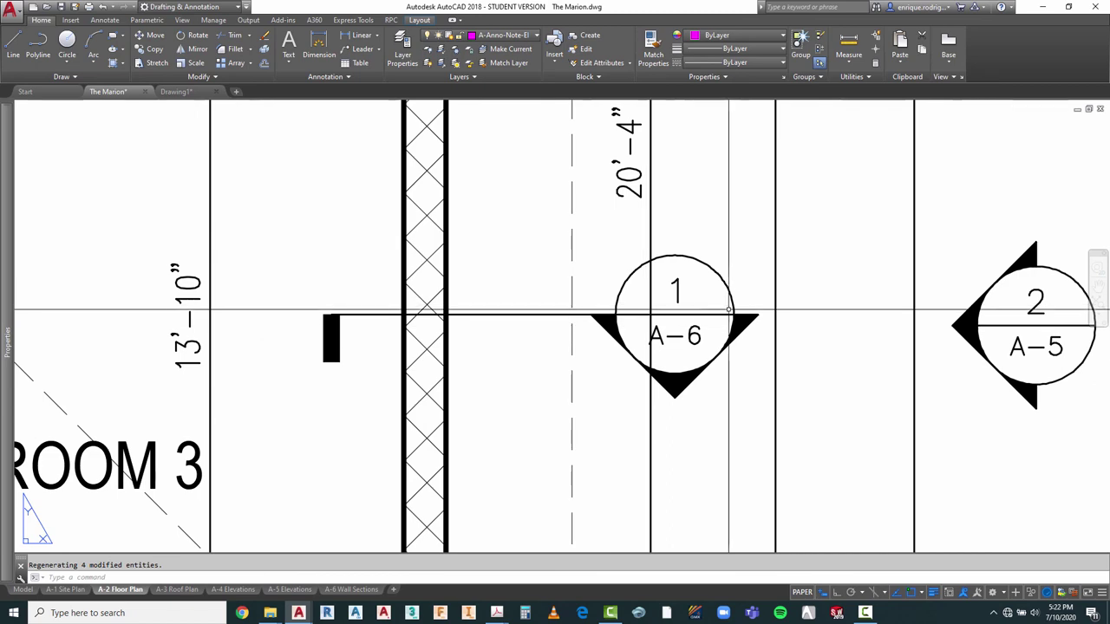
{"action": "scroll", "coordinate": [591, 286], "scroll_direction": "down", "scroll_amount": 3}
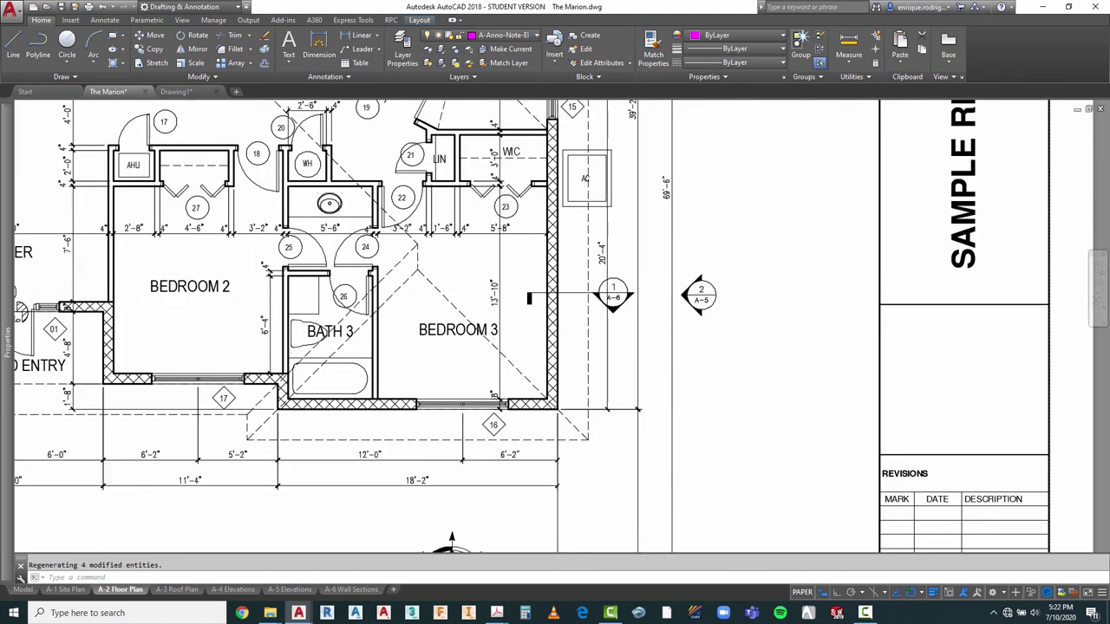
{"action": "scroll", "coordinate": [498, 257], "scroll_direction": "up", "scroll_amount": 5}
{"action": "type", "text": "s"}
{"action": "key", "text": "Return"}
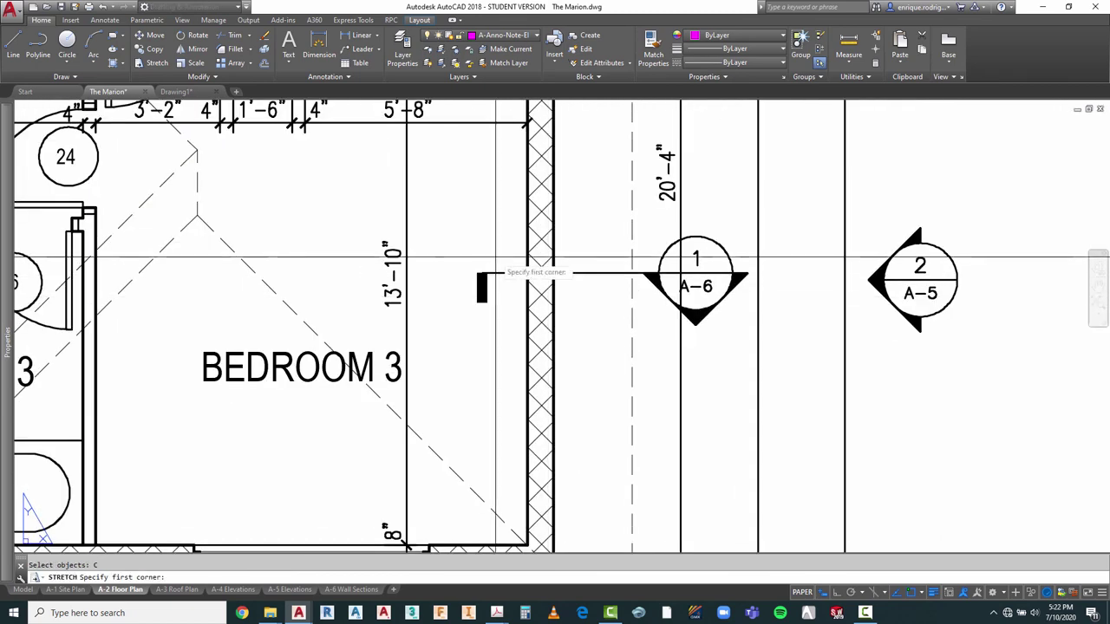
{"action": "left_click", "coordinate": [503, 257]}
{"action": "left_click", "coordinate": [458, 327]}
{"action": "key", "text": "Escape"}
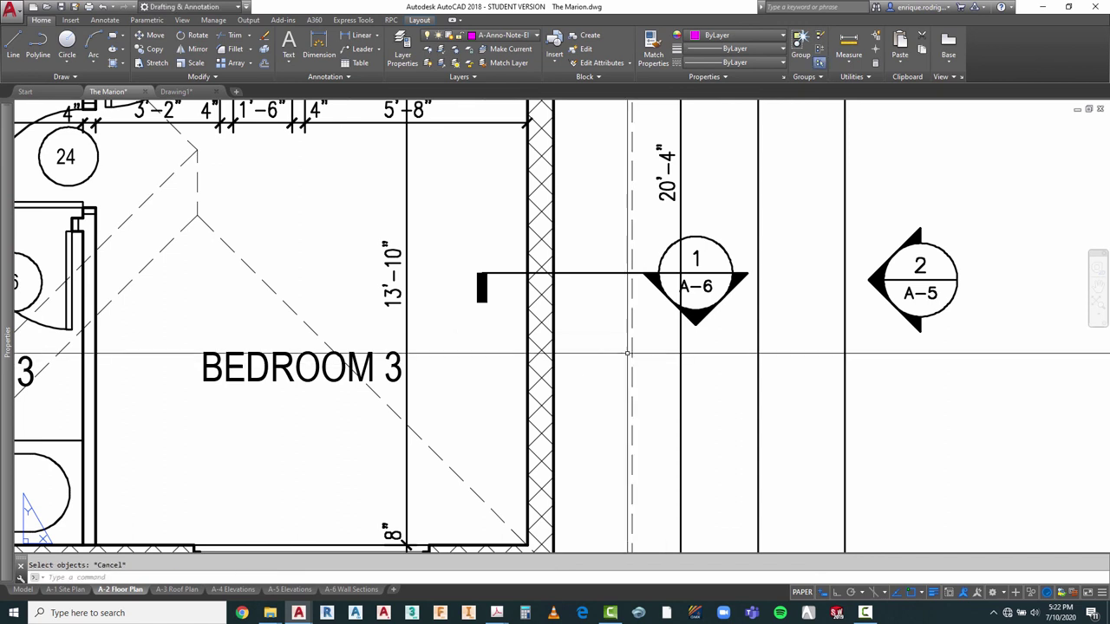
Step: Inside the floor plan viewport, stretch the section line's tail end slightly left, farther into Bedroom 3, with Ortho on
{"action": "double_click", "coordinate": [605, 345]}
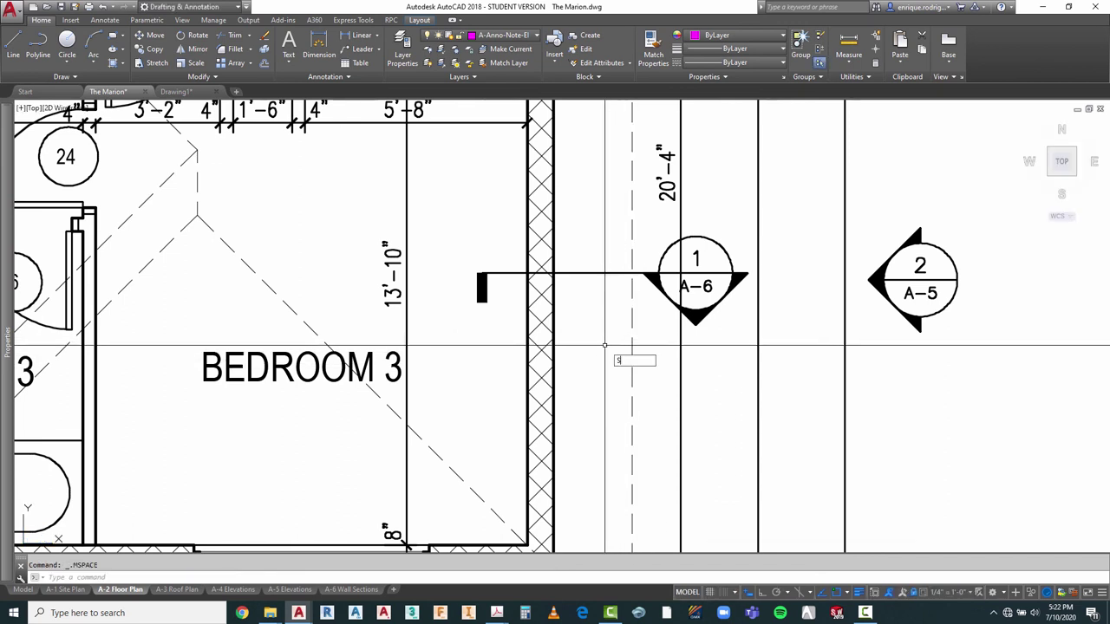
{"action": "type", "text": "s"}
{"action": "key", "text": "Return"}
{"action": "left_click", "coordinate": [502, 247]}
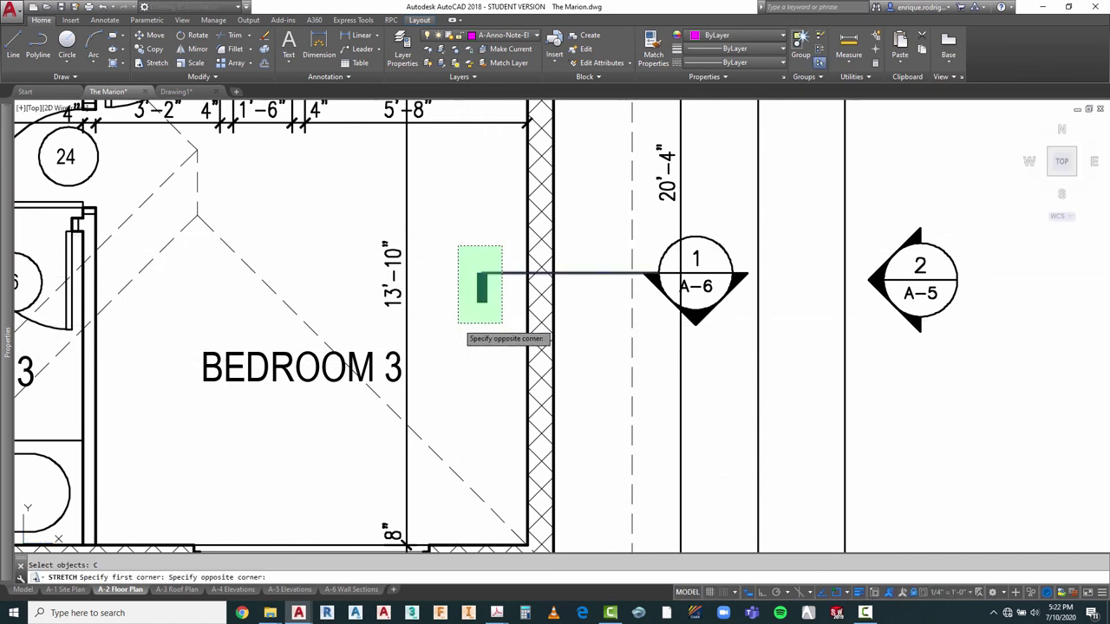
{"action": "left_click", "coordinate": [458, 322]}
{"action": "key", "text": "Return"}
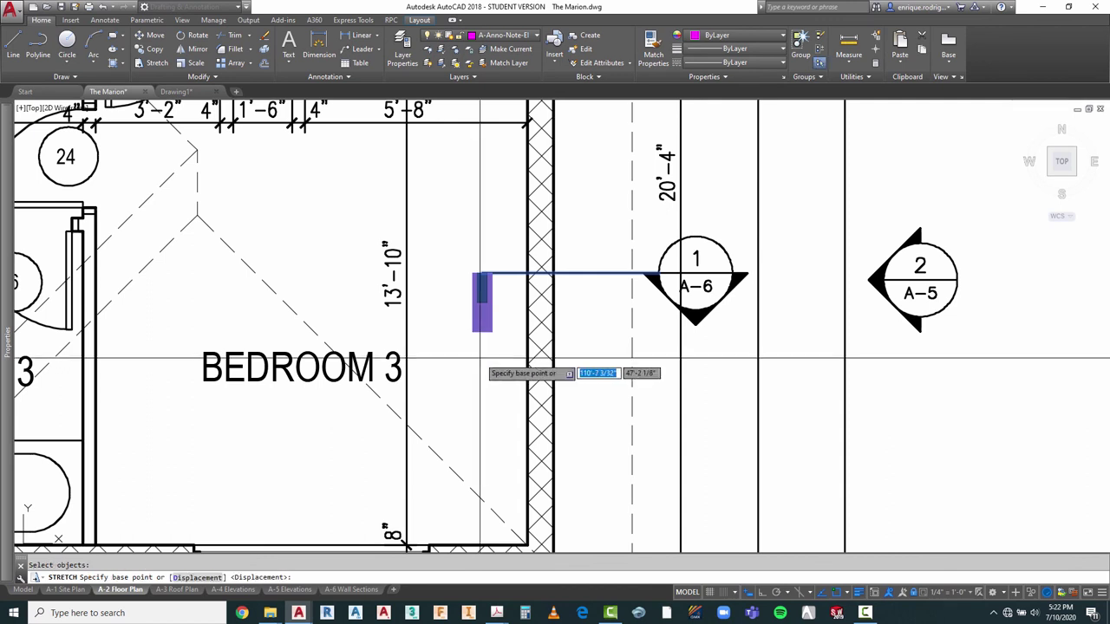
{"action": "left_click", "coordinate": [480, 358]}
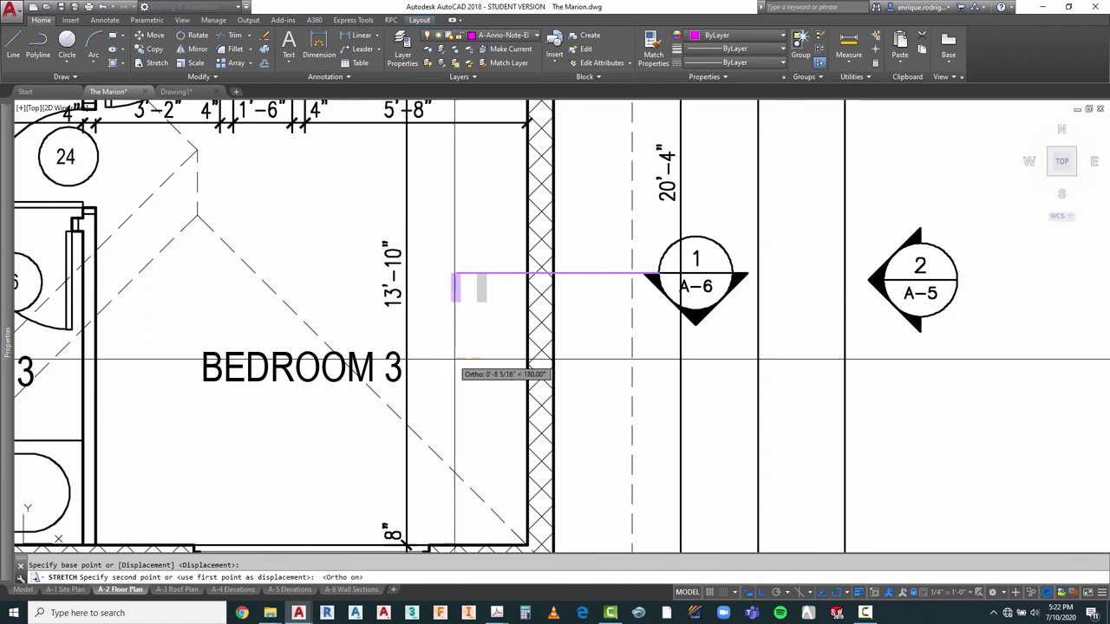
{"action": "left_click", "coordinate": [454, 359]}
{"action": "key", "text": "Escape"}
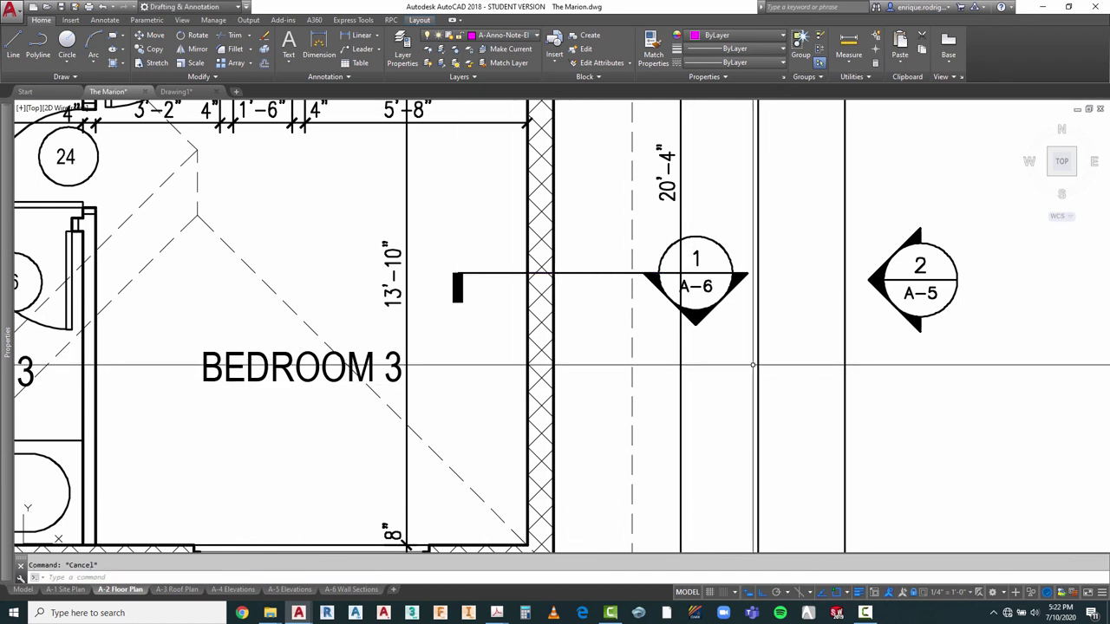
Step: Stretch the 1/A-6 marker's bubble end slightly right so it sits between the two vertical dimension lines
{"action": "key", "text": "Return"}
{"action": "left_click", "coordinate": [770, 223]}
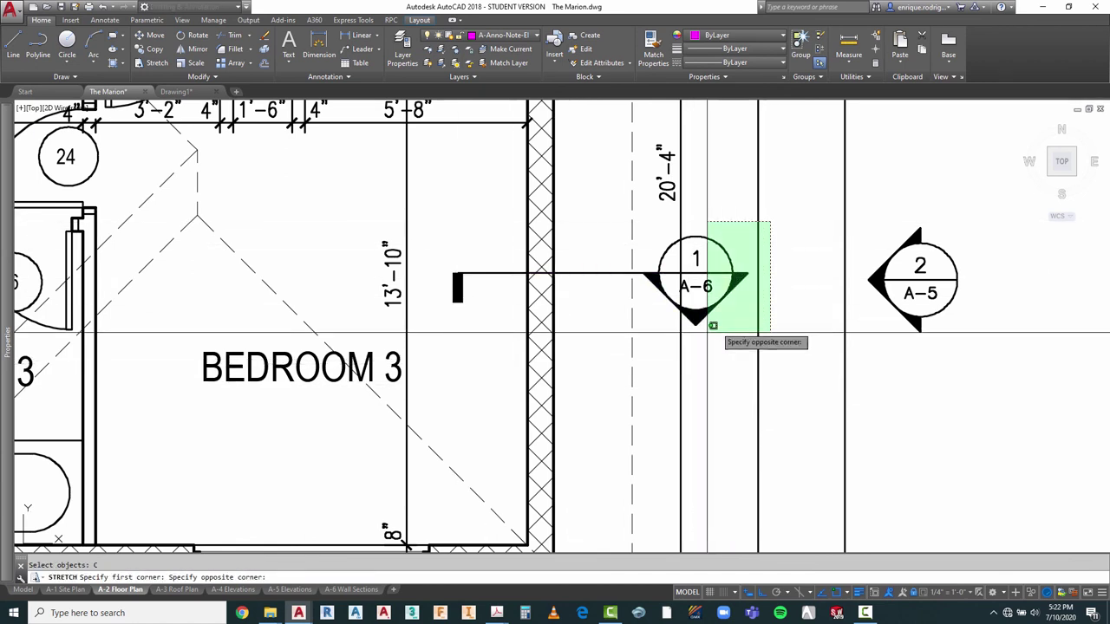
{"action": "left_click", "coordinate": [645, 332]}
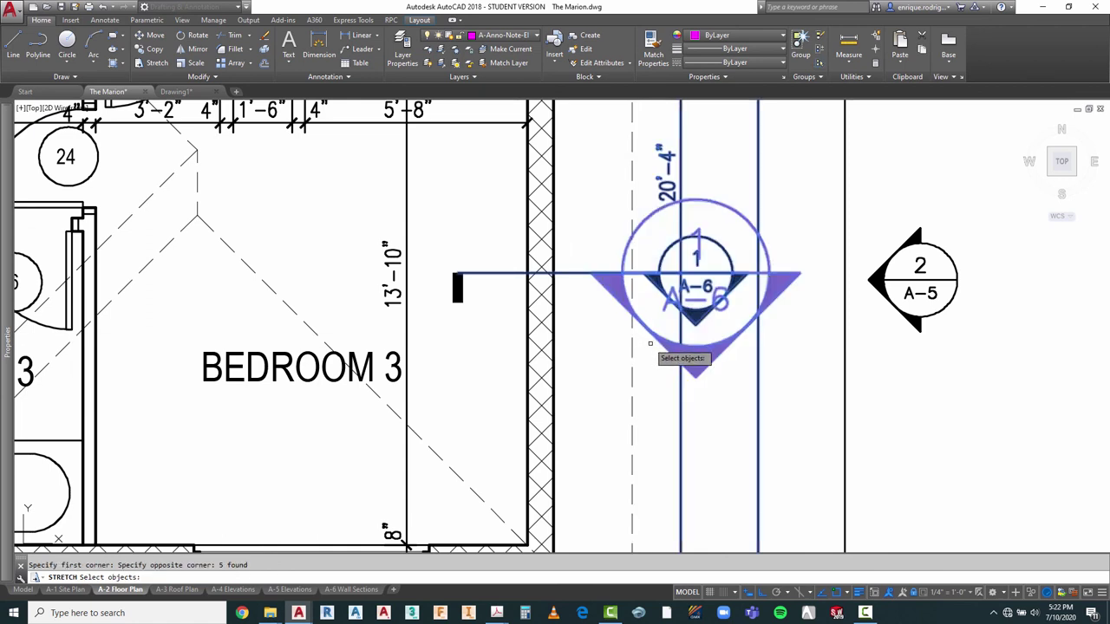
{"action": "key", "text": "Return"}
{"action": "left_click", "coordinate": [699, 423]}
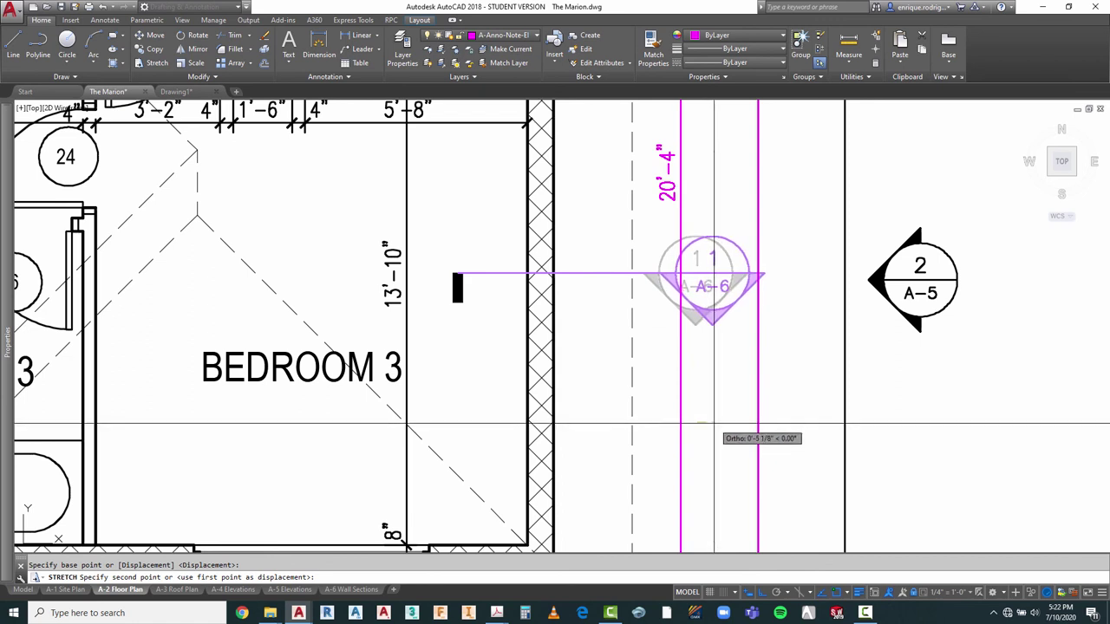
{"action": "left_click", "coordinate": [711, 423]}
{"action": "key", "text": "Escape"}
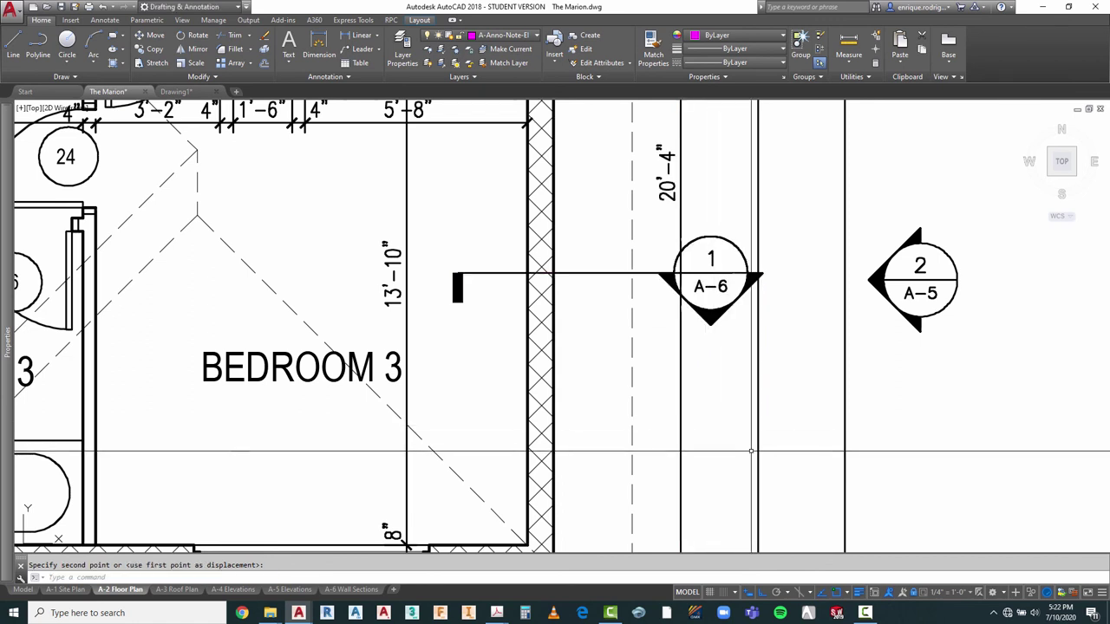
Step: Remove the 1/8" = 1'-0" annotation scale from the whole 1/A-6 section marker
{"action": "left_click", "coordinate": [764, 347]}
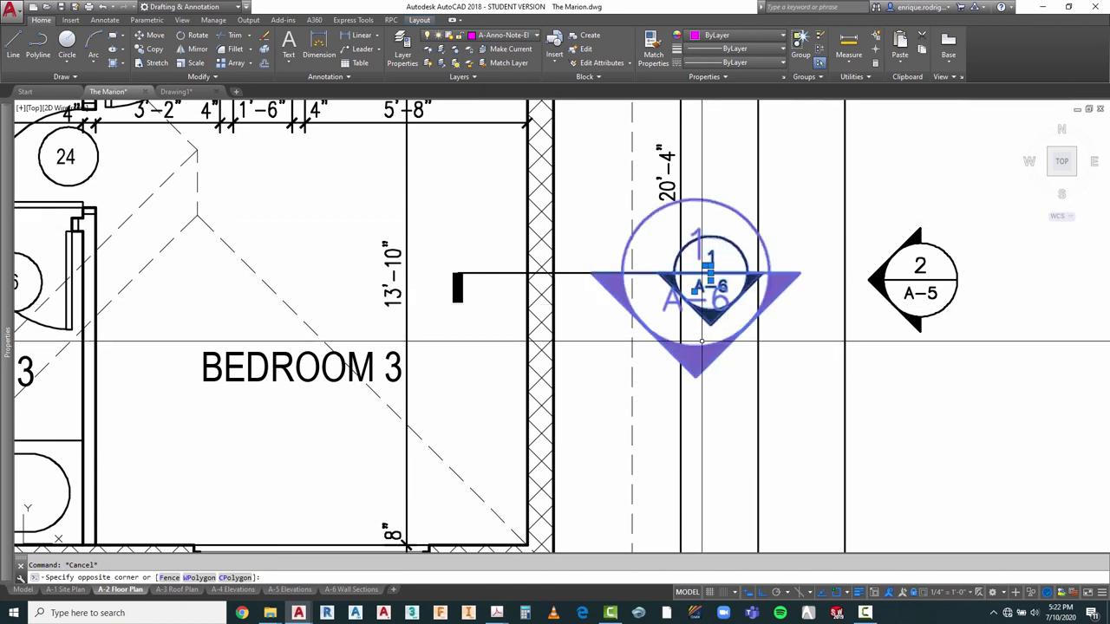
{"action": "left_click", "coordinate": [492, 261]}
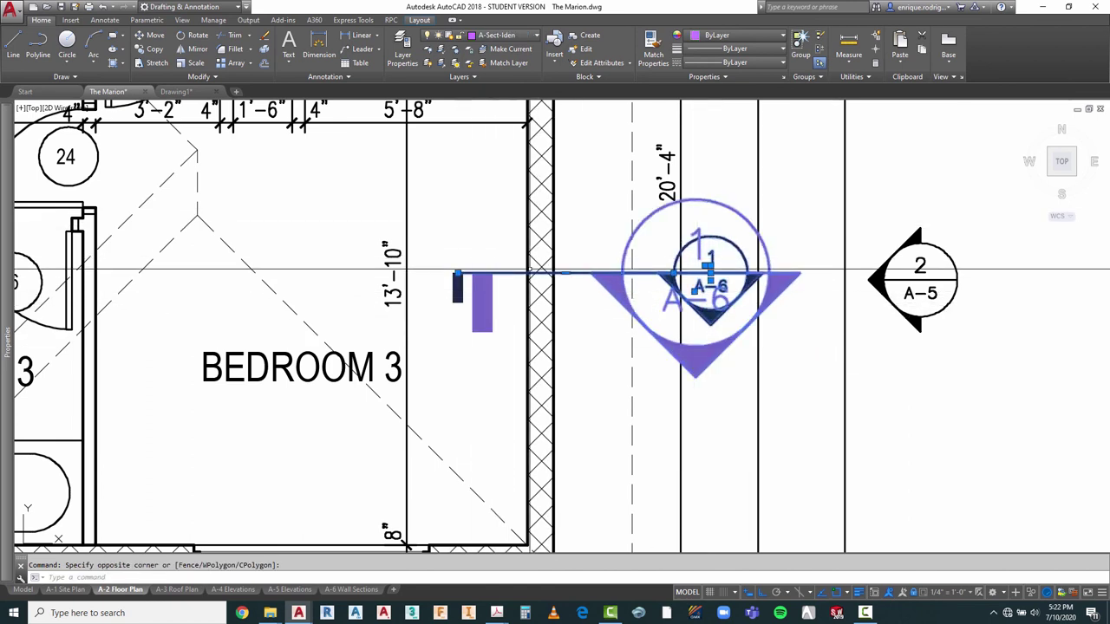
{"action": "left_click", "coordinate": [105, 20]}
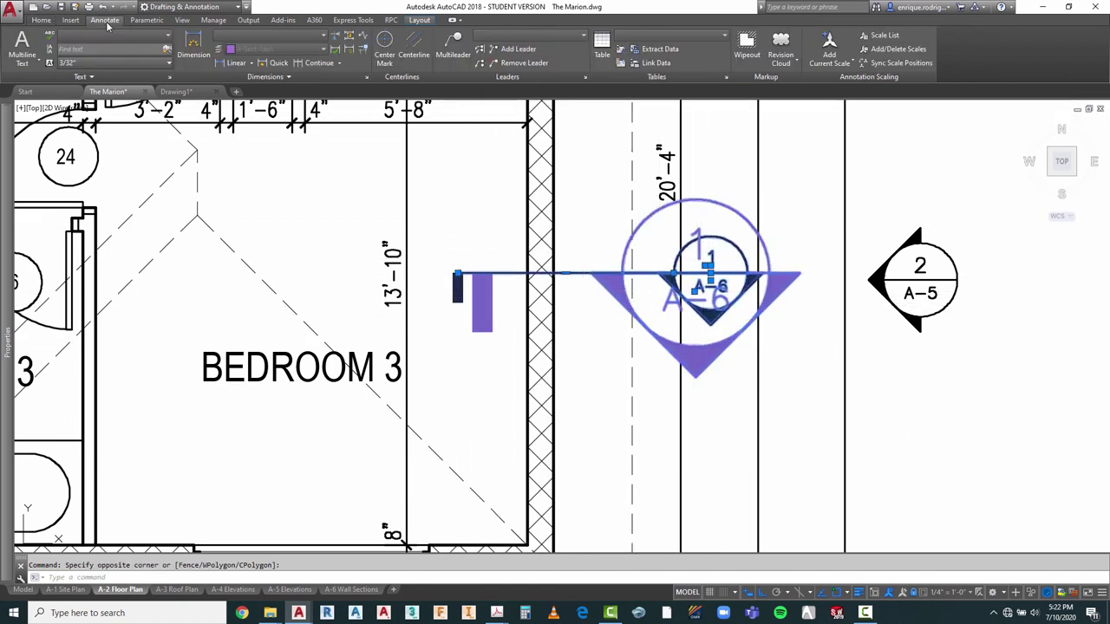
{"action": "left_click", "coordinate": [896, 49]}
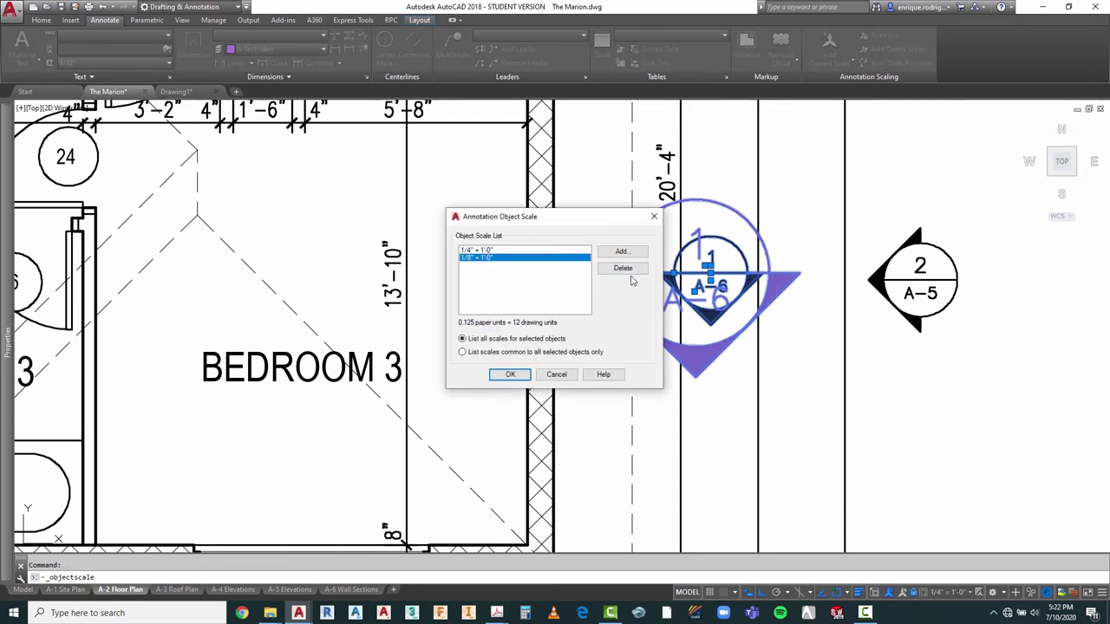
{"action": "left_click", "coordinate": [510, 374]}
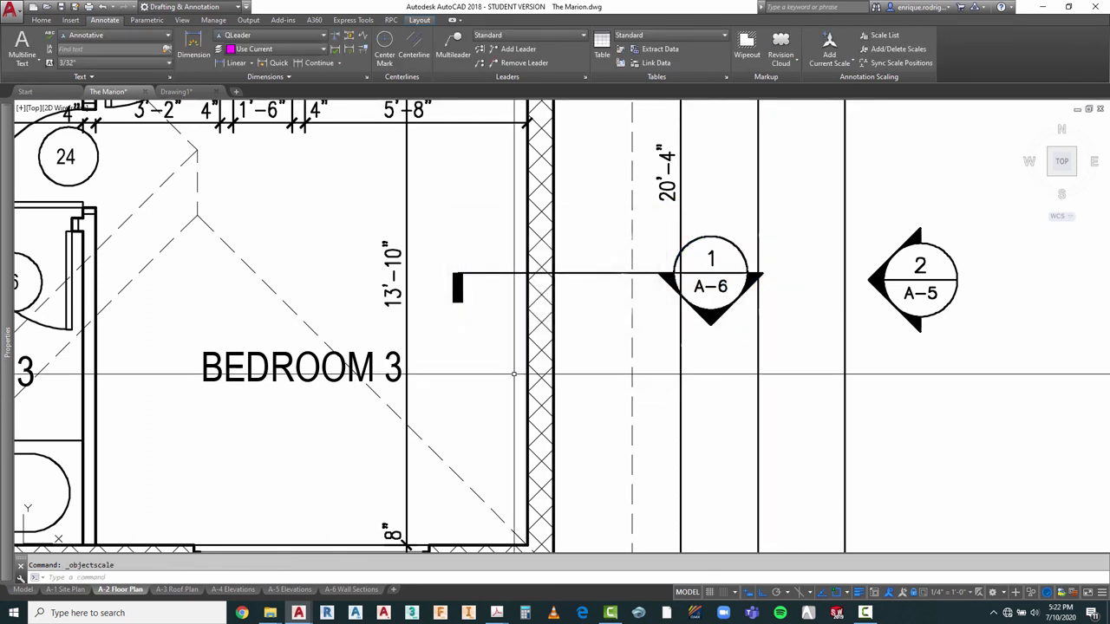
Step: Leave the floor plan viewport for paper space and fit the whole A-2 sheet in view
{"action": "scroll", "coordinate": [485, 313], "scroll_direction": "down", "scroll_amount": 5}
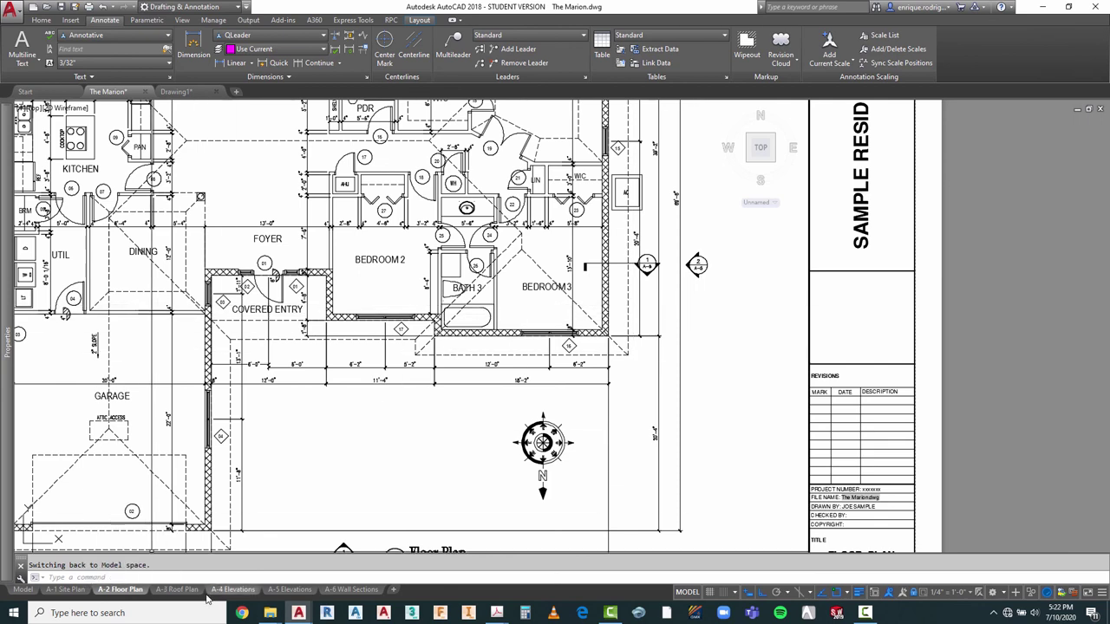
{"action": "double_click", "coordinate": [1002, 301]}
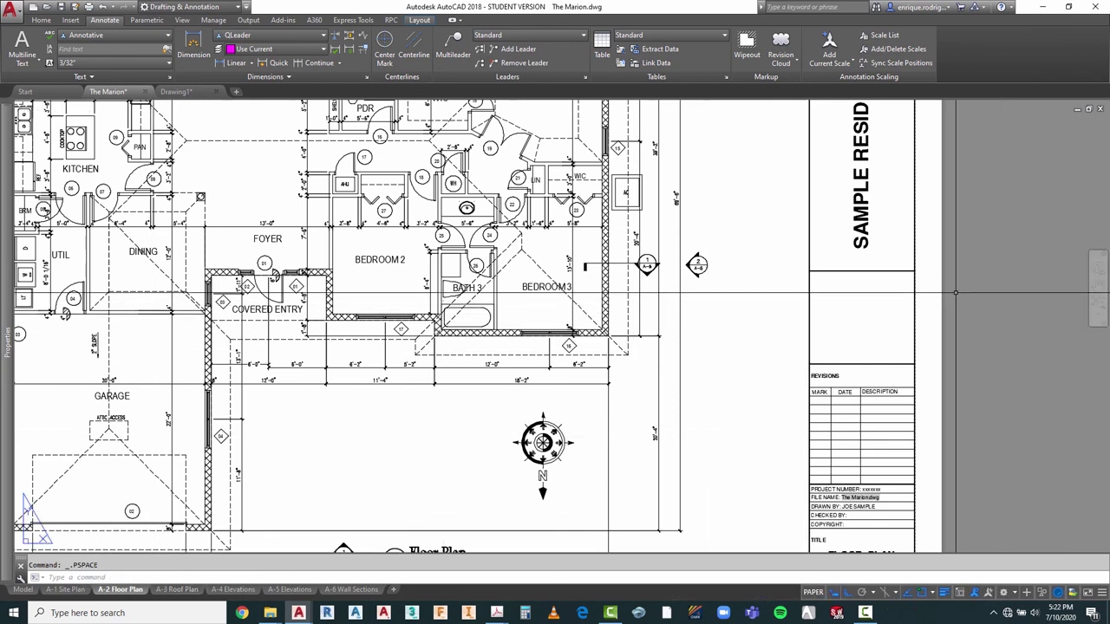
{"action": "scroll", "coordinate": [745, 195], "scroll_direction": "down", "scroll_amount": 3}
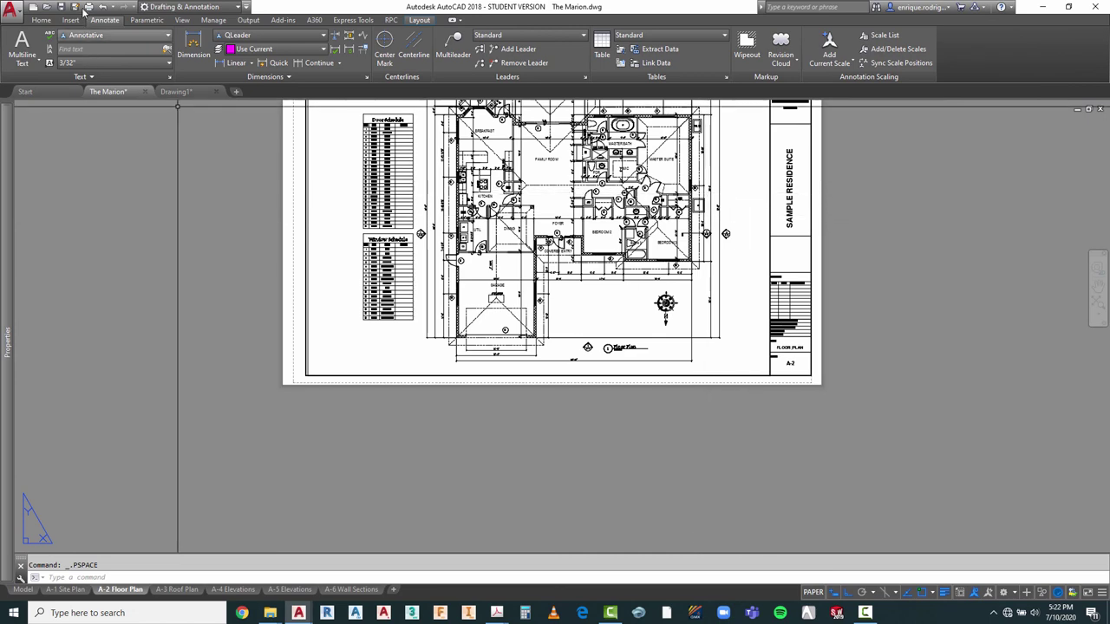
{"action": "left_click", "coordinate": [1097, 303]}
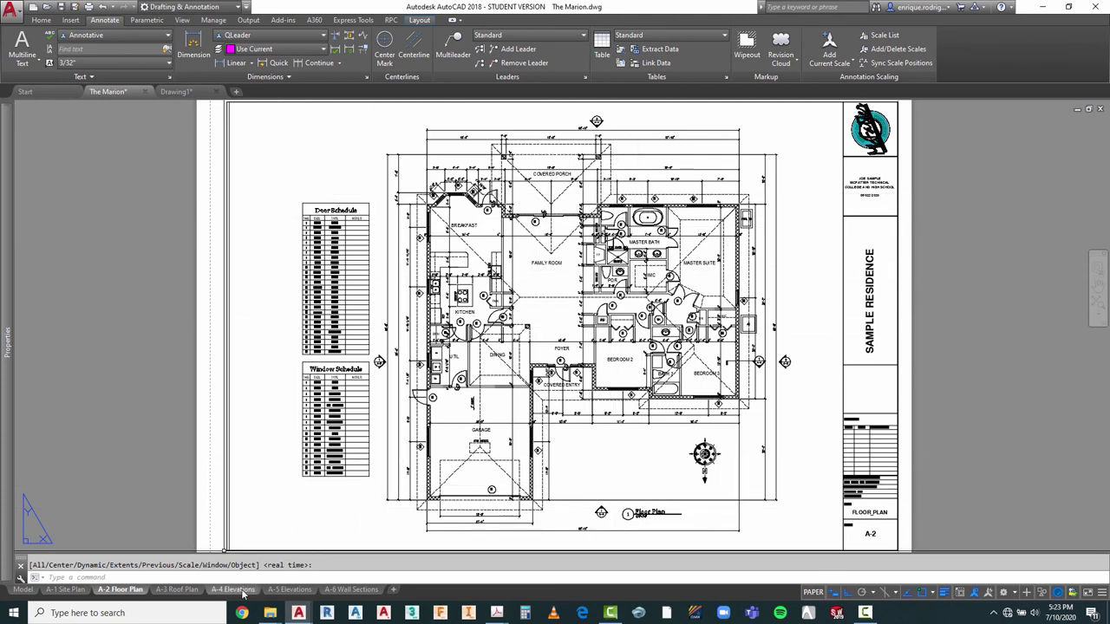
{"action": "mouse_move", "coordinate": [287, 591]}
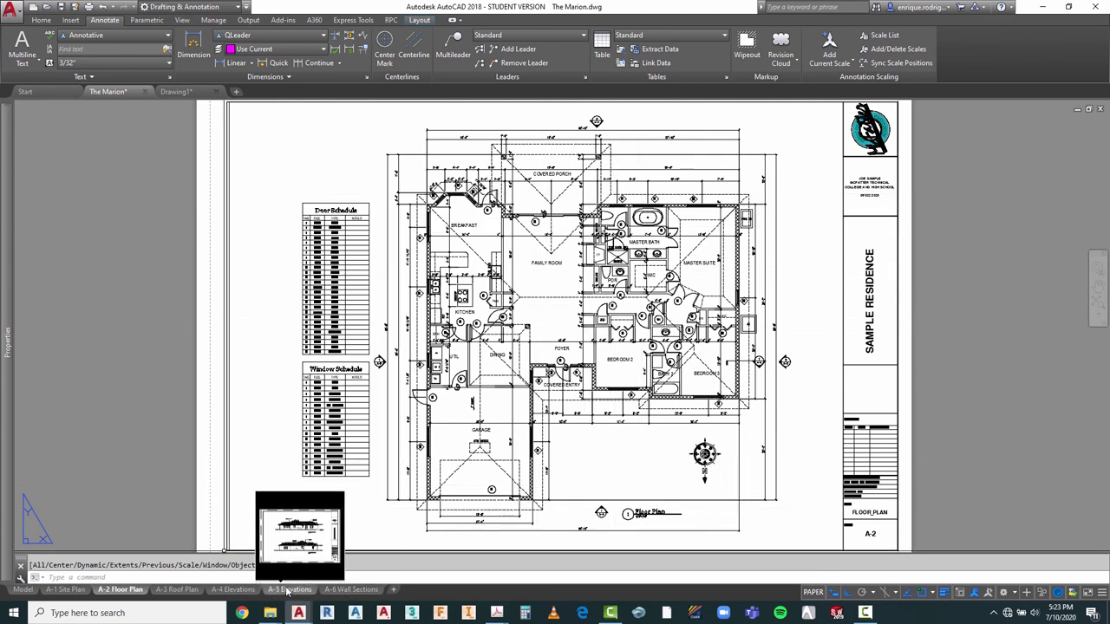
Step: On the A-3 Roof Plan sheet, examine how the 1/A-6 section marker sits against the east-side vertical dimension lines
{"action": "left_click", "coordinate": [177, 589]}
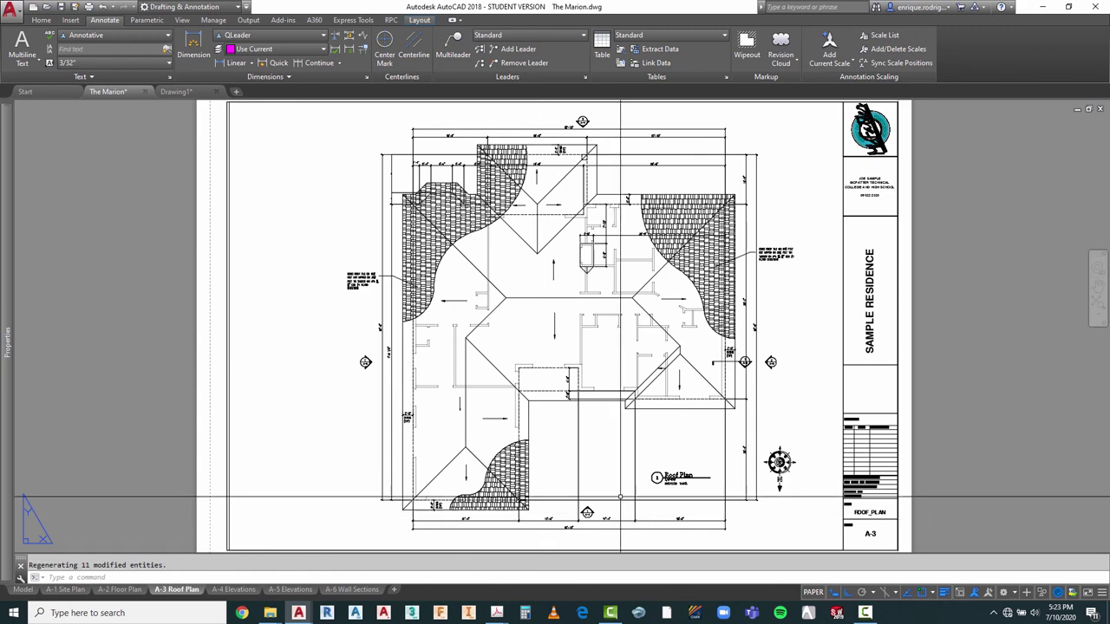
{"action": "scroll", "coordinate": [766, 379], "scroll_direction": "up", "scroll_amount": 4}
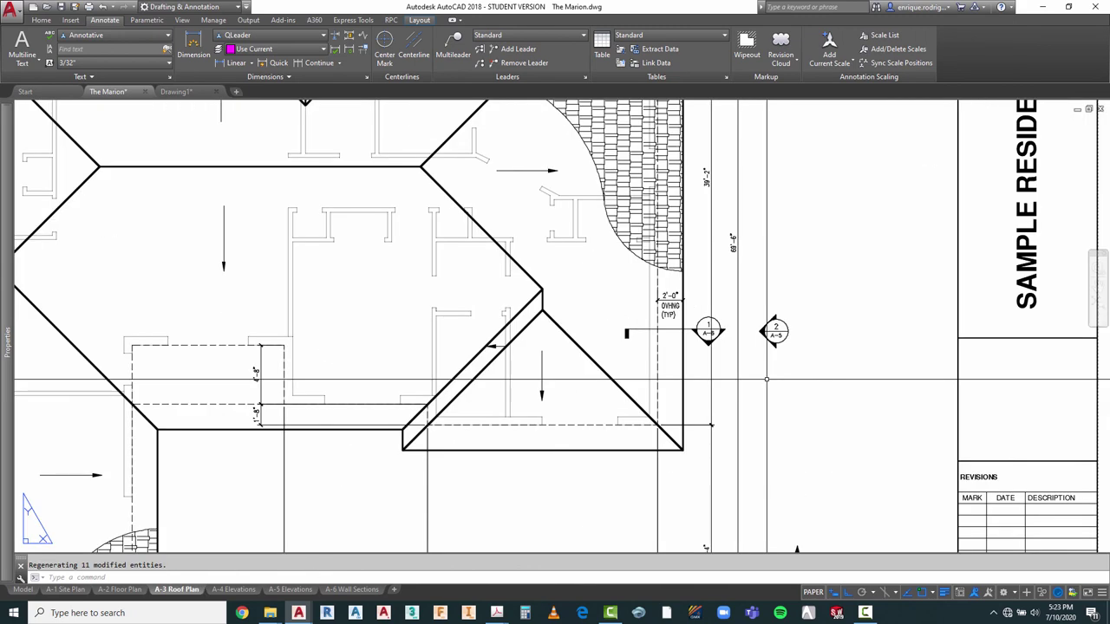
{"action": "scroll", "coordinate": [707, 330], "scroll_direction": "up", "scroll_amount": 2}
{"action": "scroll", "coordinate": [676, 354], "scroll_direction": "down", "scroll_amount": 5}
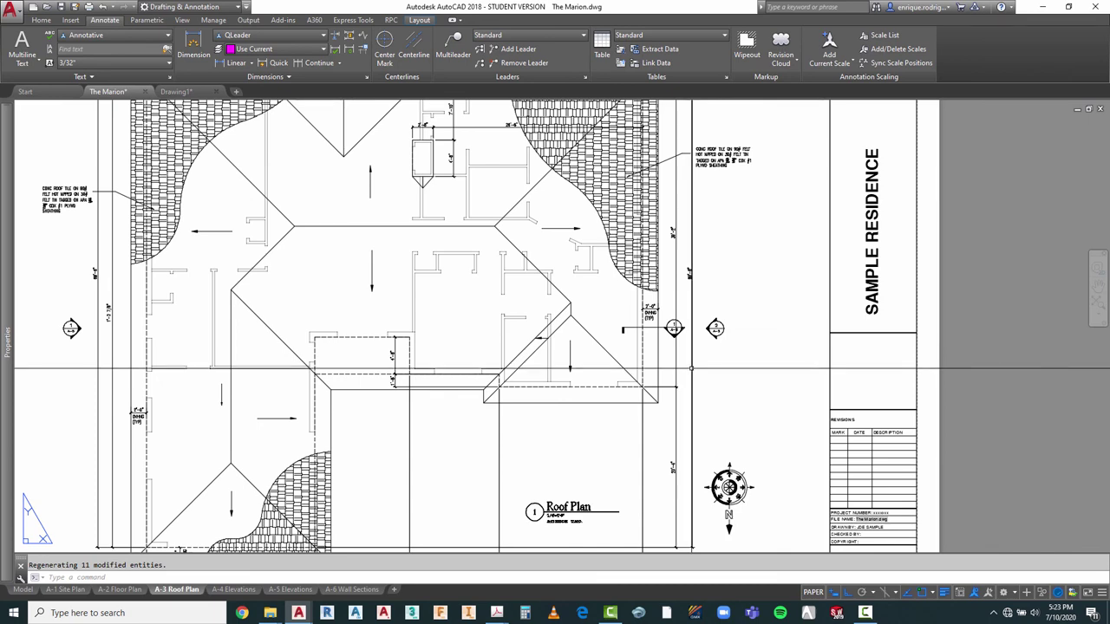
{"action": "scroll", "coordinate": [691, 369], "scroll_direction": "up", "scroll_amount": 4}
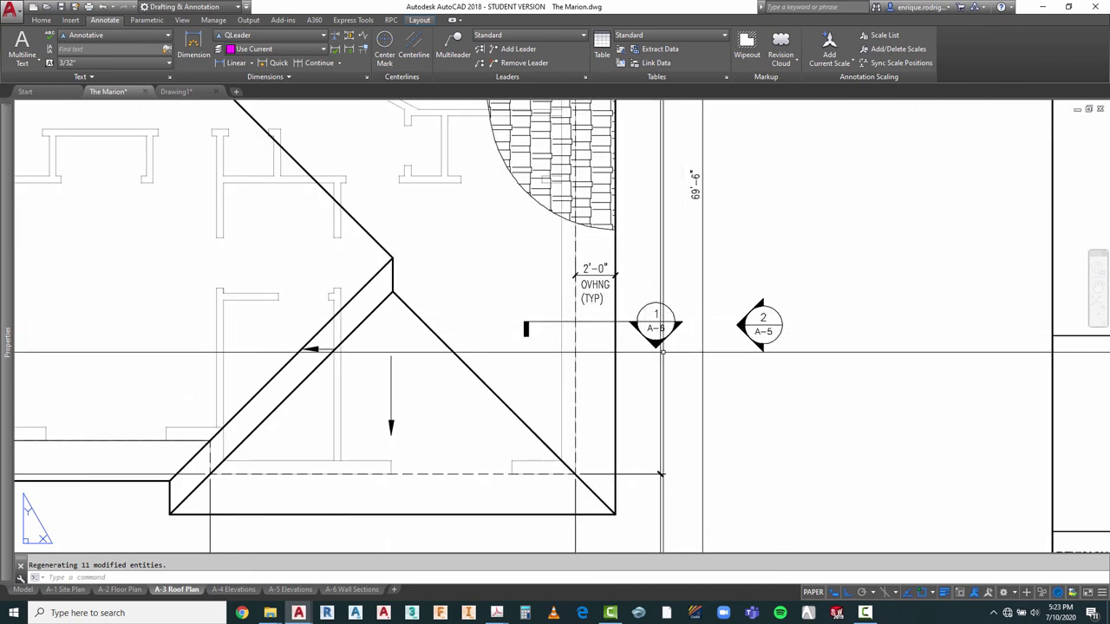
{"action": "scroll", "coordinate": [680, 347], "scroll_direction": "down", "scroll_amount": 6}
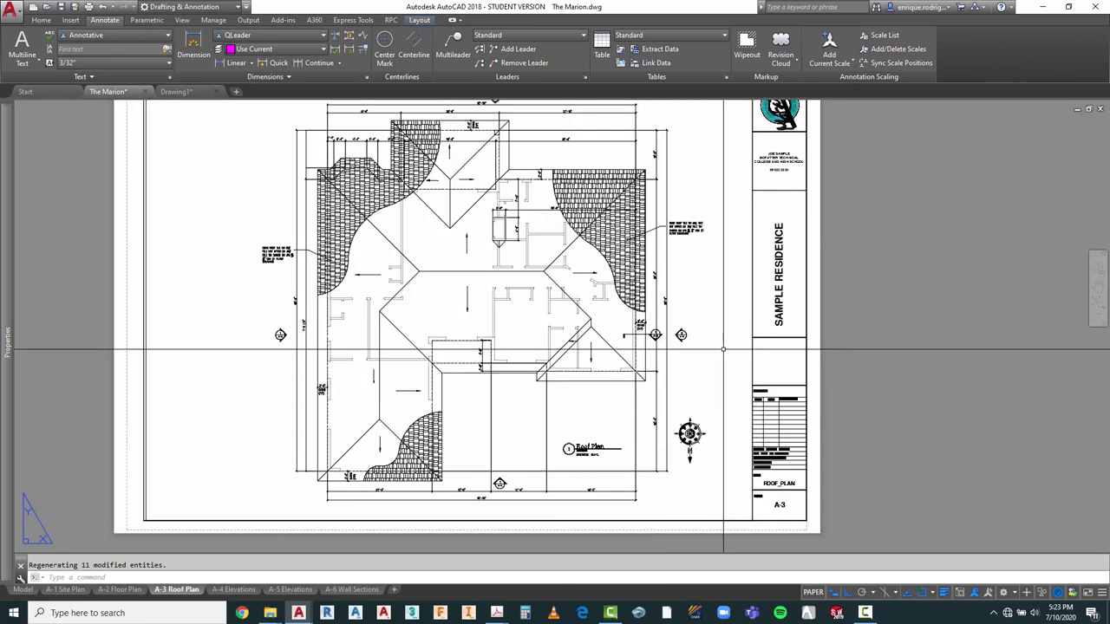
{"action": "scroll", "coordinate": [724, 293], "scroll_direction": "up", "scroll_amount": 2}
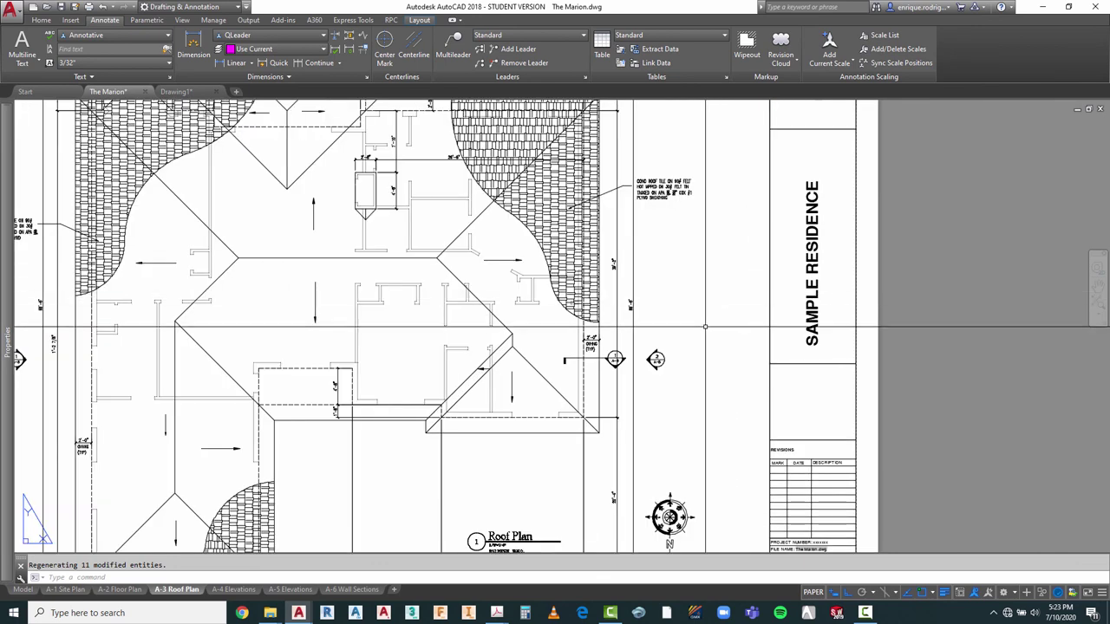
{"action": "scroll", "coordinate": [680, 327], "scroll_direction": "down", "scroll_amount": 3}
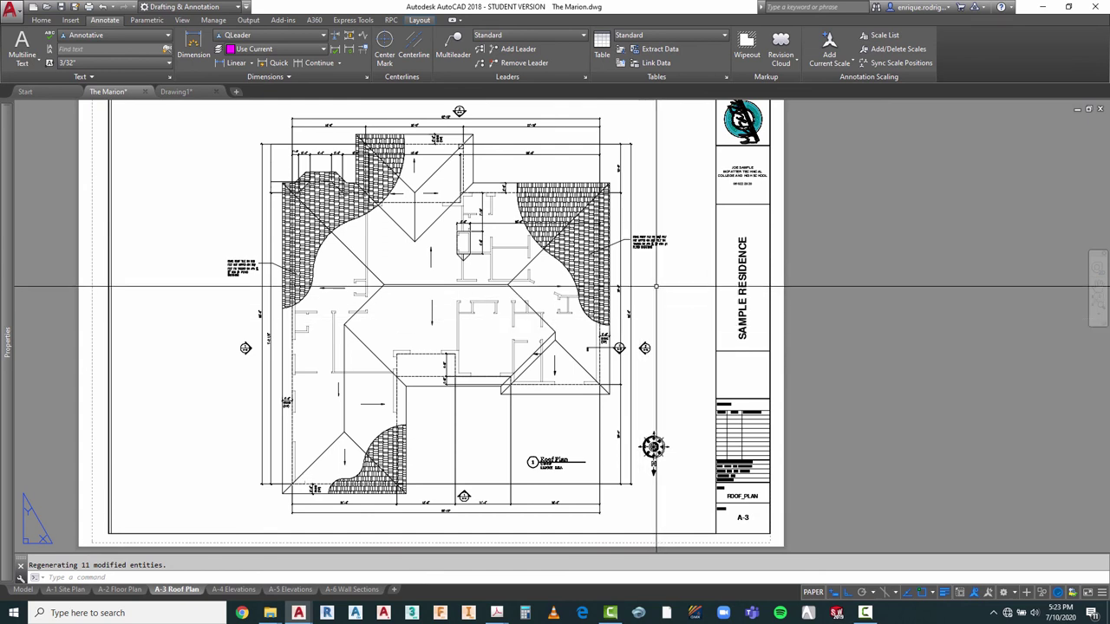
Step: Inside the roof plan viewport, stretch the right-side vertical dimensions and roof tile note slightly right, excluding the 1/A-6 section marker from the selection
{"action": "key", "text": "Escape"}
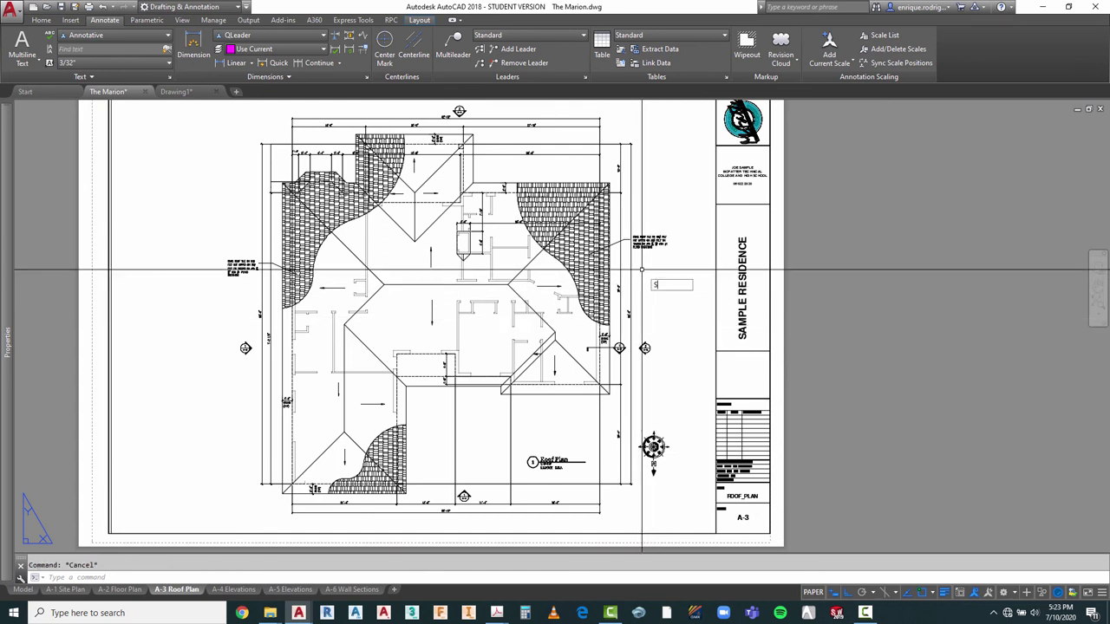
{"action": "left_click", "coordinate": [656, 171]}
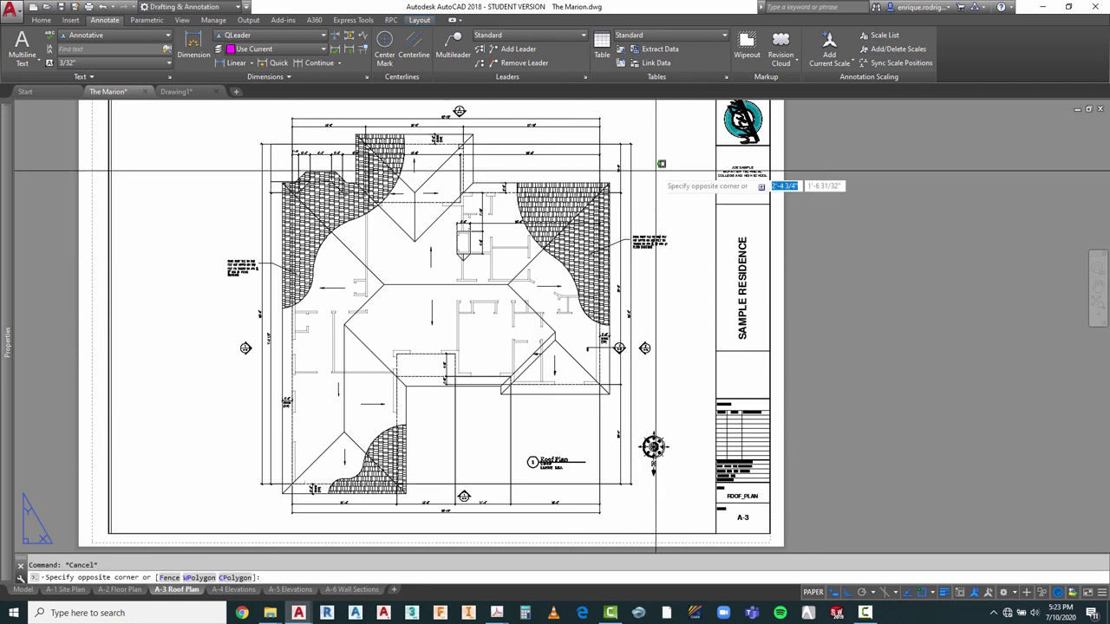
{"action": "left_click", "coordinate": [655, 171]}
{"action": "type", "text": "S"}
{"action": "key", "text": "Return"}
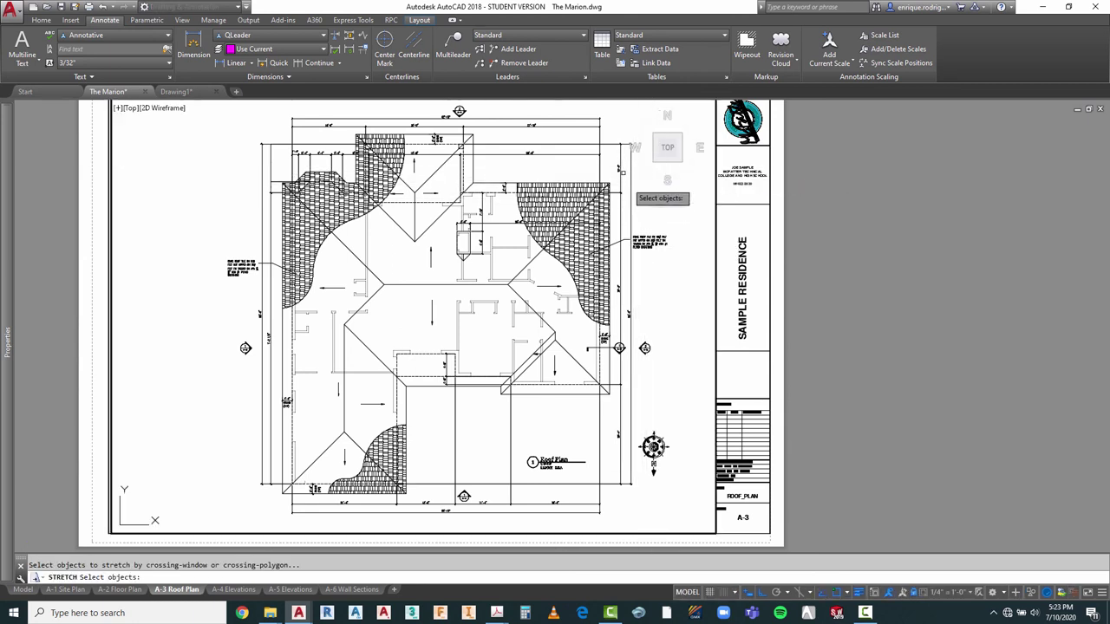
{"action": "type", "text": "C"}
{"action": "key", "text": "Return"}
{"action": "left_click", "coordinate": [633, 129]}
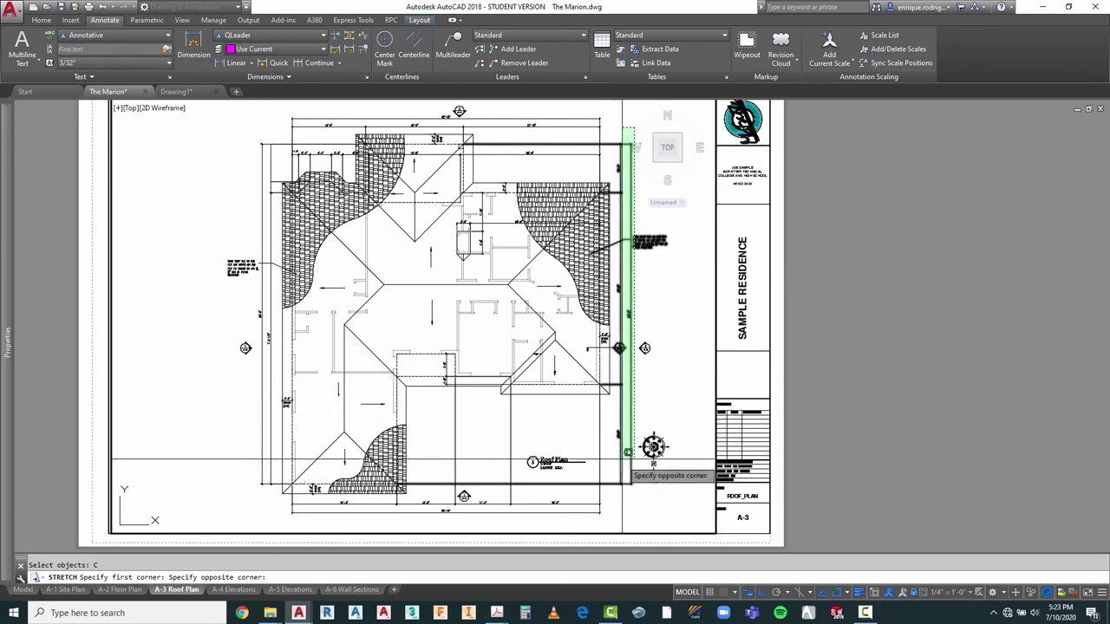
{"action": "left_click", "coordinate": [624, 499]}
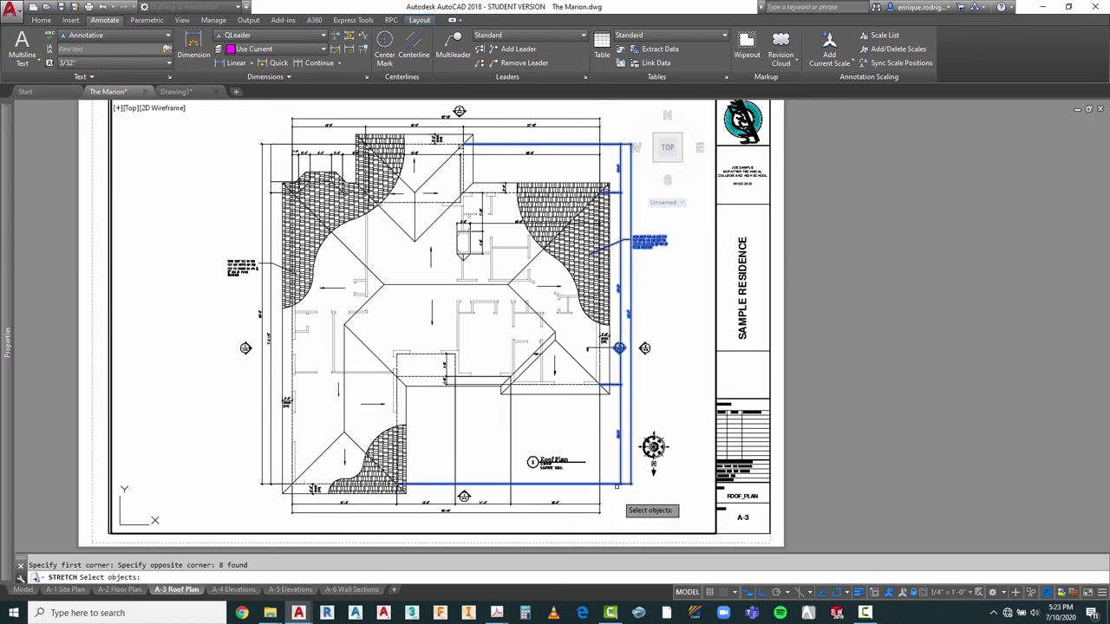
{"action": "scroll", "coordinate": [612, 352], "scroll_direction": "up", "scroll_amount": 6}
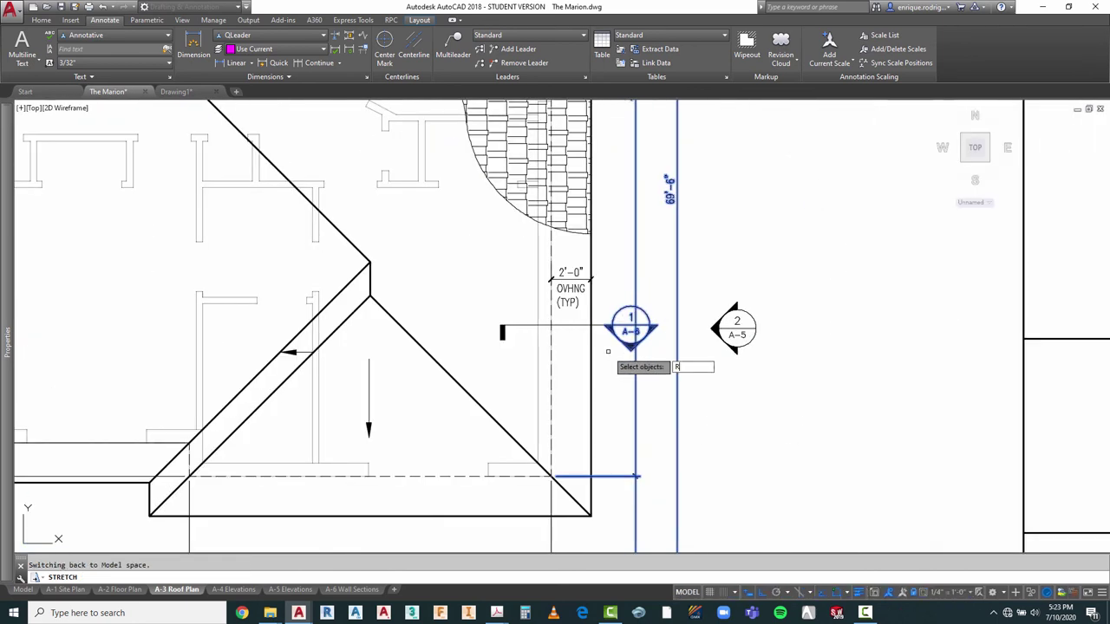
{"action": "left_click", "coordinate": [621, 298]}
{"action": "left_click", "coordinate": [601, 339]}
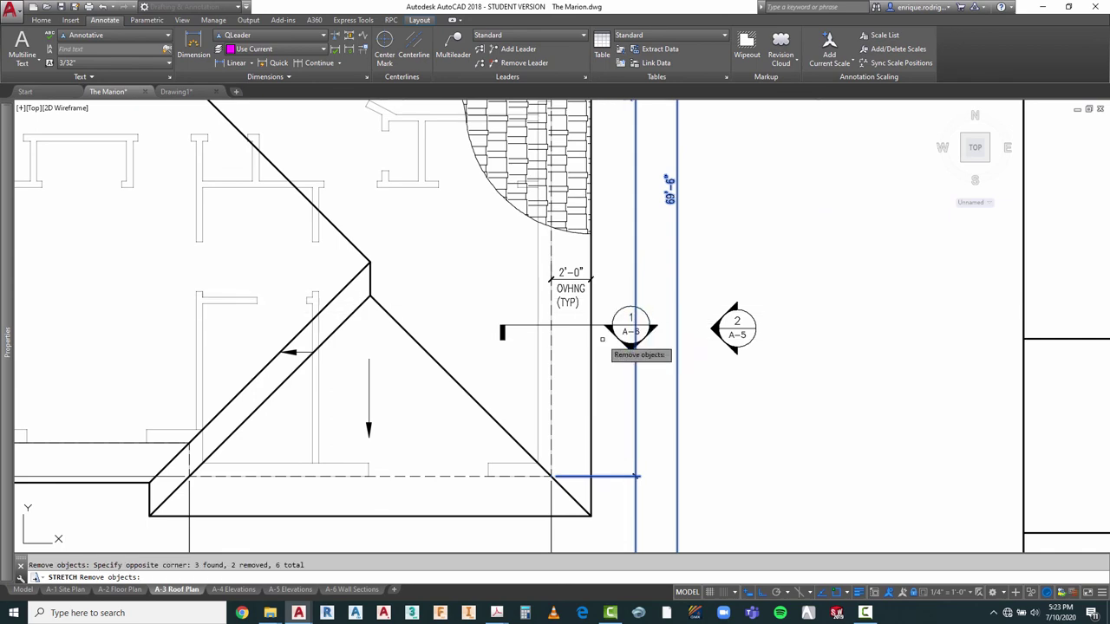
{"action": "scroll", "coordinate": [759, 400], "scroll_direction": "down", "scroll_amount": 4}
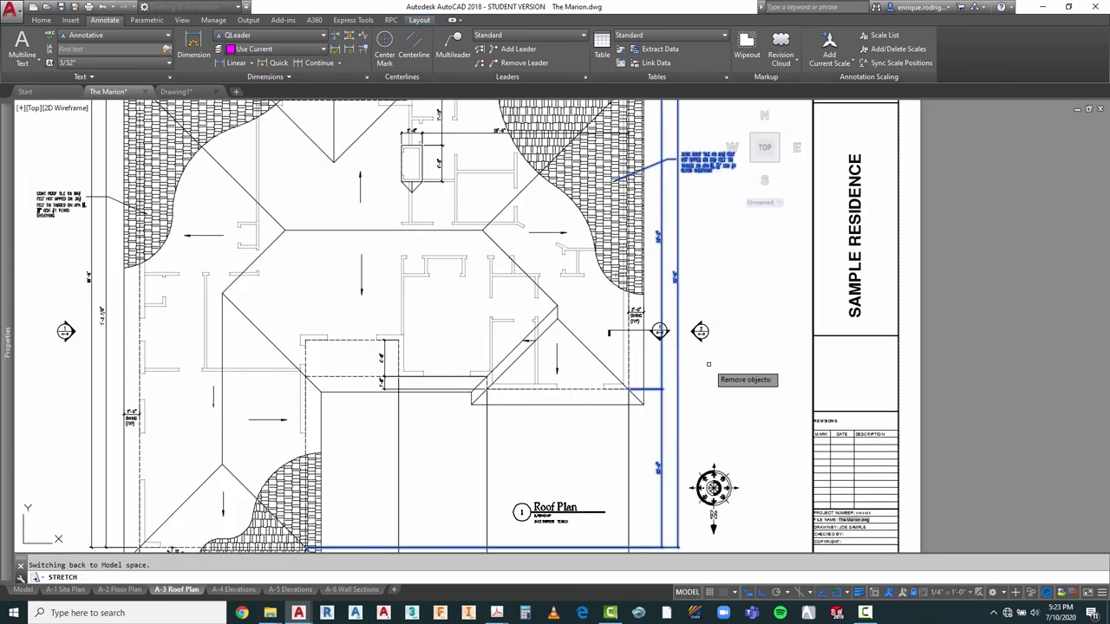
{"action": "key", "text": "Return"}
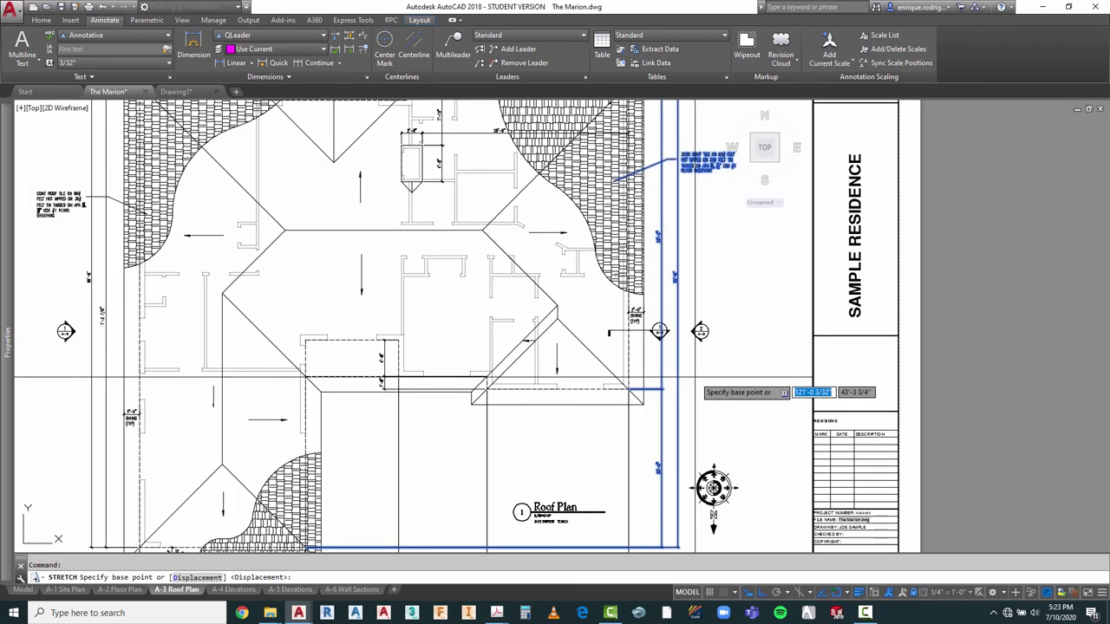
{"action": "left_click", "coordinate": [665, 379]}
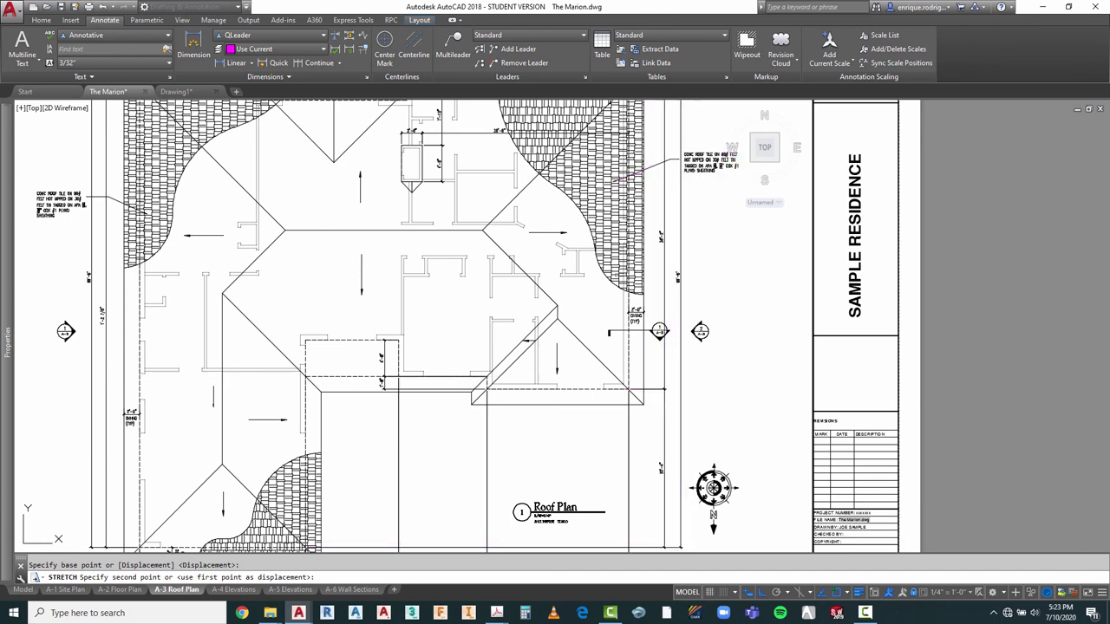
{"action": "left_click", "coordinate": [776, 409]}
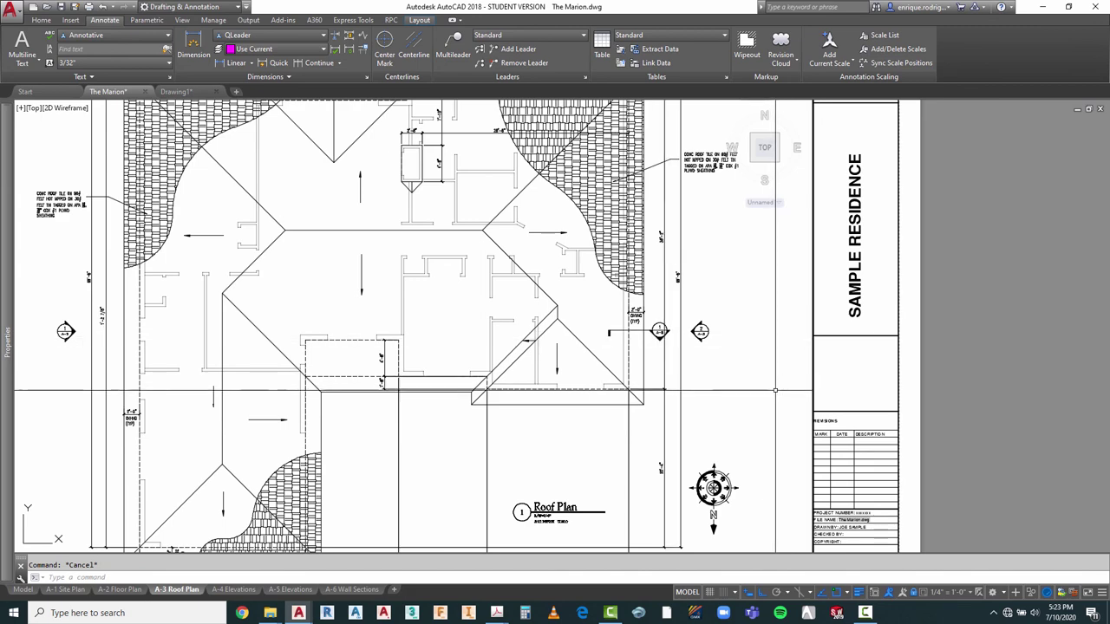
Step: Leave the roof plan viewport for paper space and fit the whole A-3 sheet in view
{"action": "double_click", "coordinate": [937, 372]}
{"action": "scroll", "coordinate": [668, 348], "scroll_direction": "up", "scroll_amount": 6}
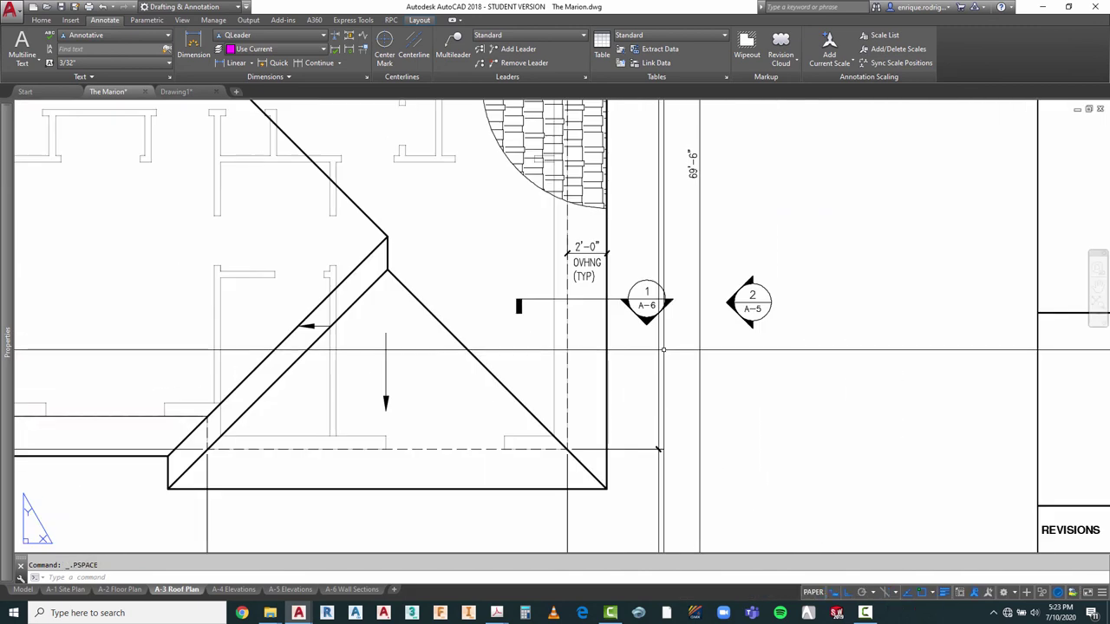
{"action": "scroll", "coordinate": [713, 319], "scroll_direction": "down", "scroll_amount": 6}
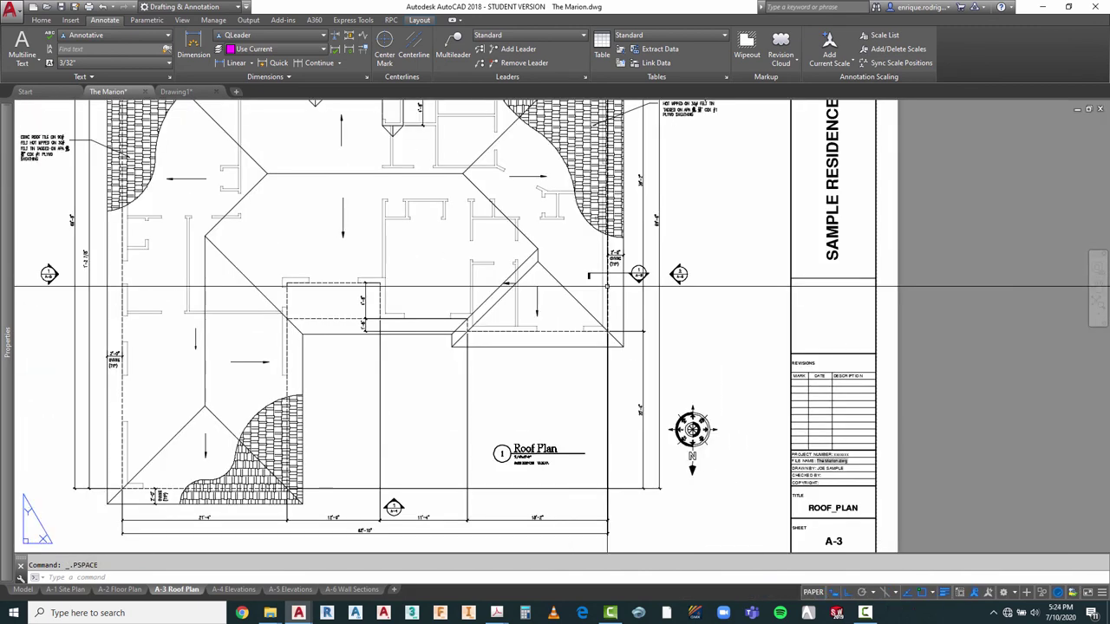
{"action": "left_click", "coordinate": [1097, 301]}
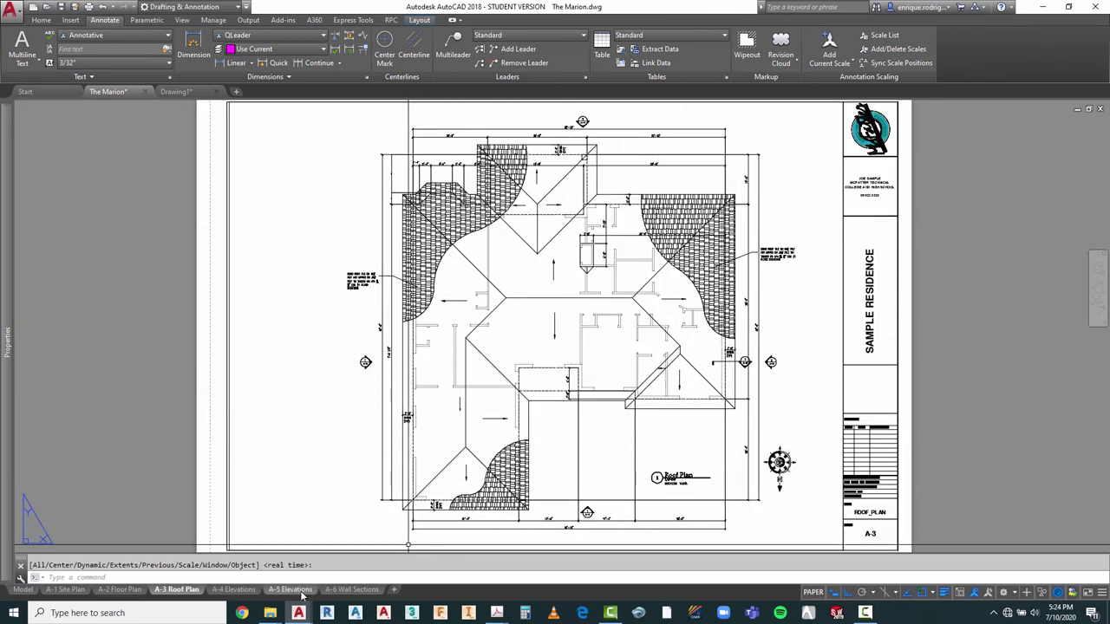
Step: Review the sheets in reverse order from A-5 Elevations through A-4, A-3 and A-2 to the A-1 Site Plan
{"action": "left_click", "coordinate": [279, 592]}
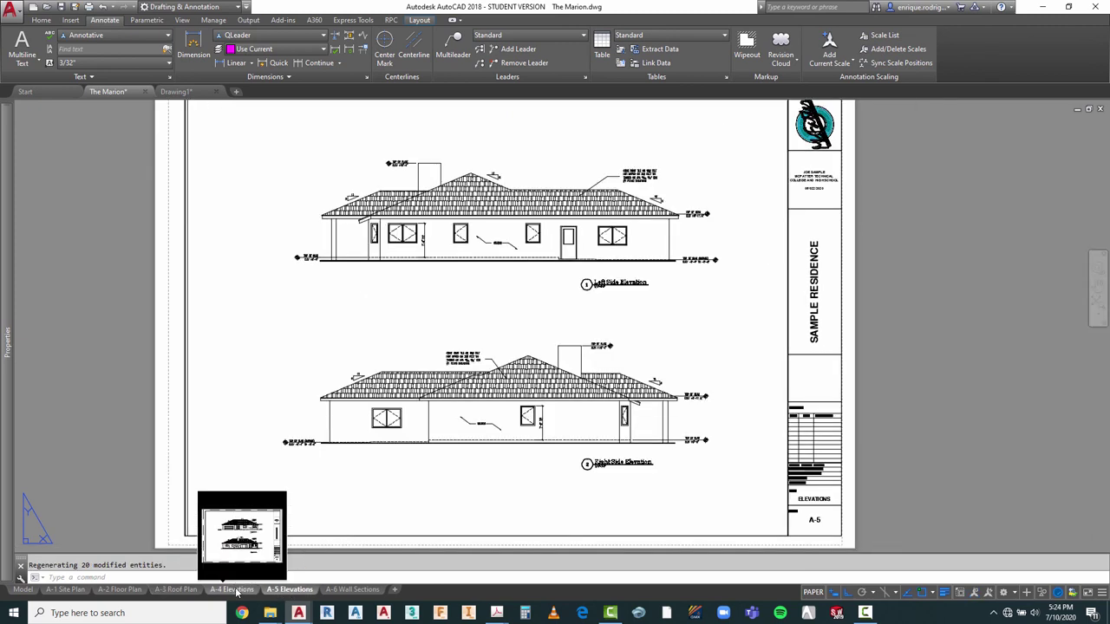
{"action": "left_click", "coordinate": [236, 592]}
{"action": "left_click", "coordinate": [190, 592]}
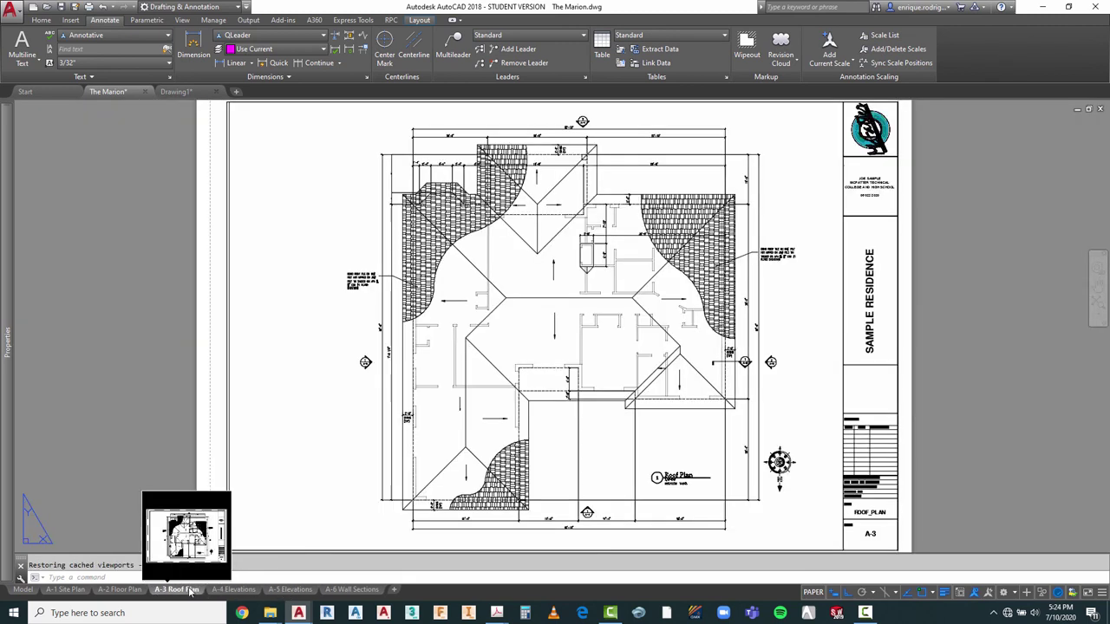
{"action": "left_click", "coordinate": [127, 591]}
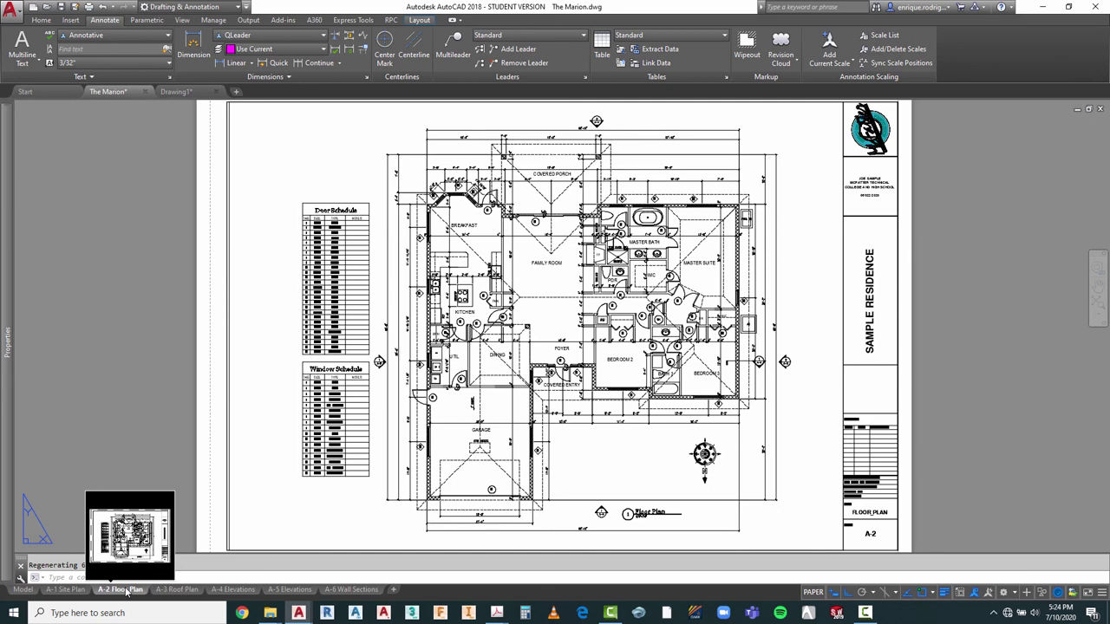
{"action": "left_click", "coordinate": [68, 591]}
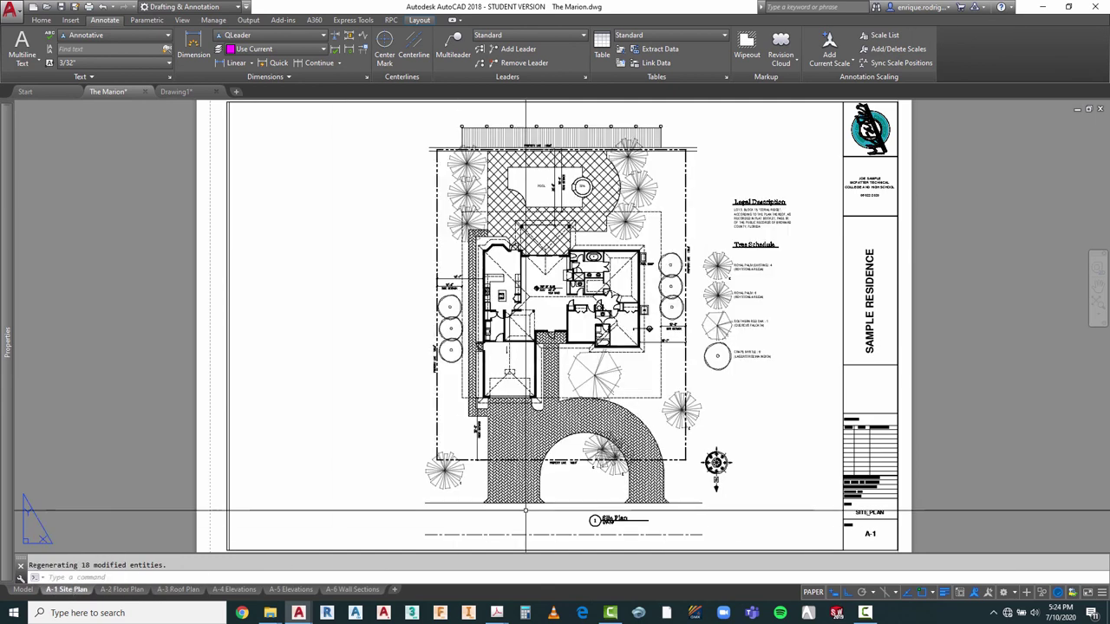